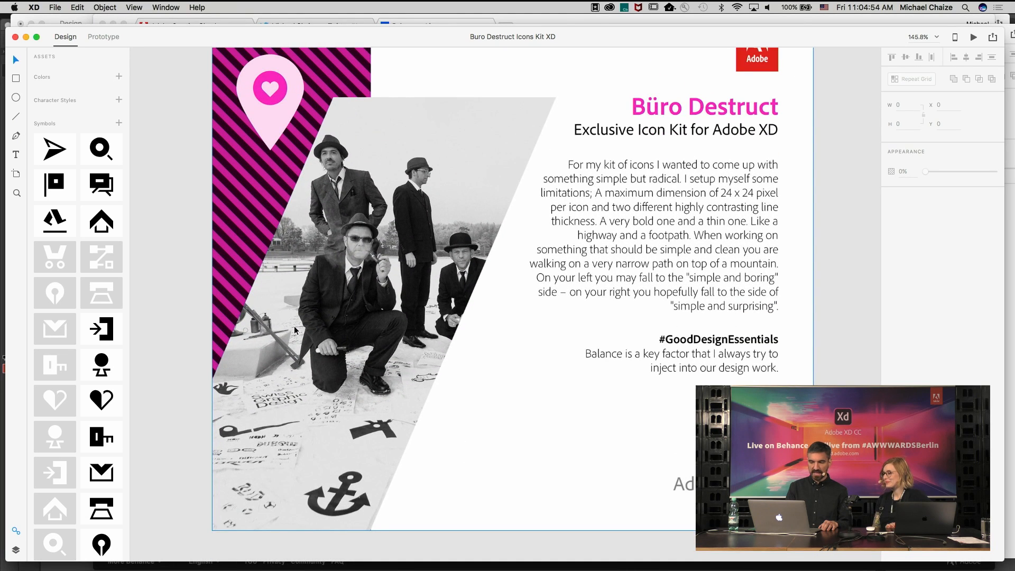
Examine the positive and negative icon artboards of the Buro Destruct icon kit, including its details up close
{"action": "scroll", "coordinate": [295, 327], "scroll_direction": "down", "scroll_amount": 15}
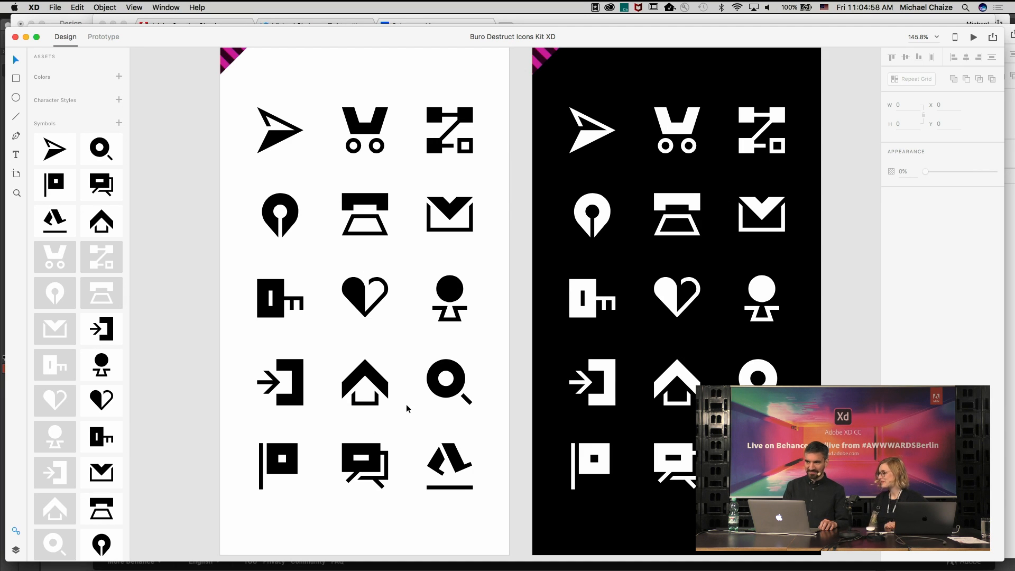
{"action": "scroll", "coordinate": [288, 210], "scroll_direction": "up", "scroll_amount": 5}
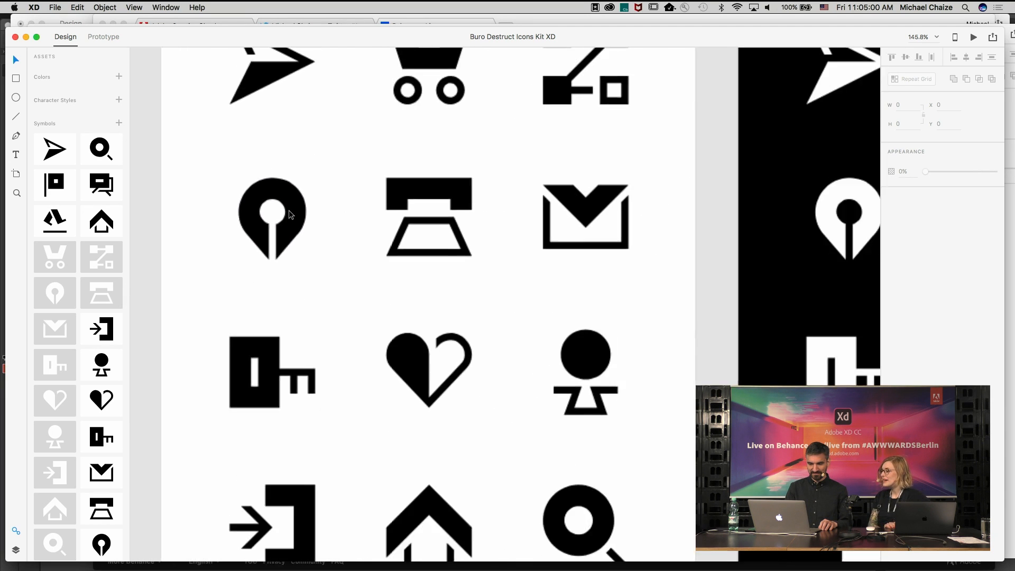
{"action": "scroll", "coordinate": [289, 211], "scroll_direction": "down", "scroll_amount": 5}
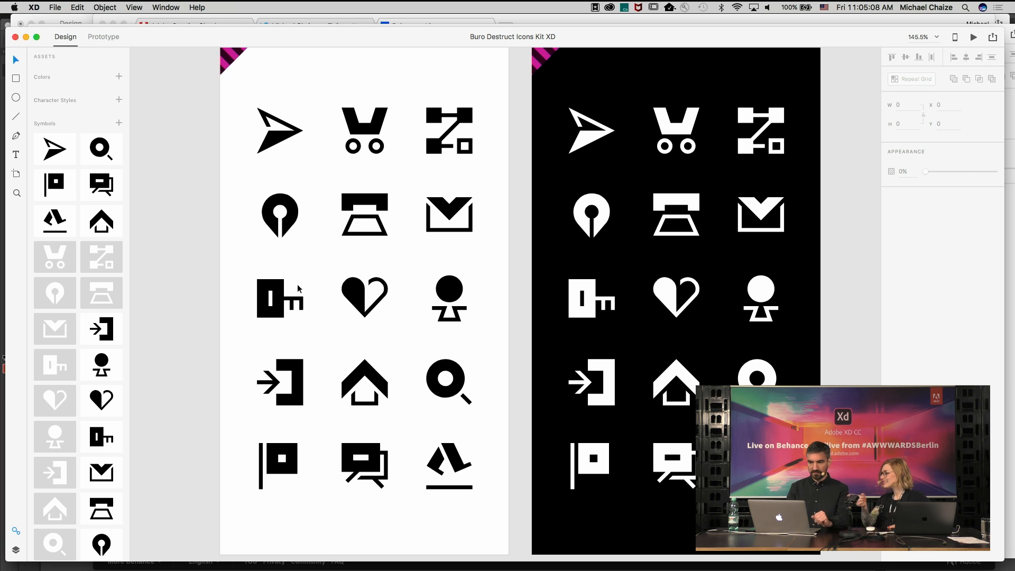
Switch to the Lance Wyman Icons Kit document and review its introduction artboard and its positive and negative icon artboards
{"action": "key", "text": "ctrl+Up"}
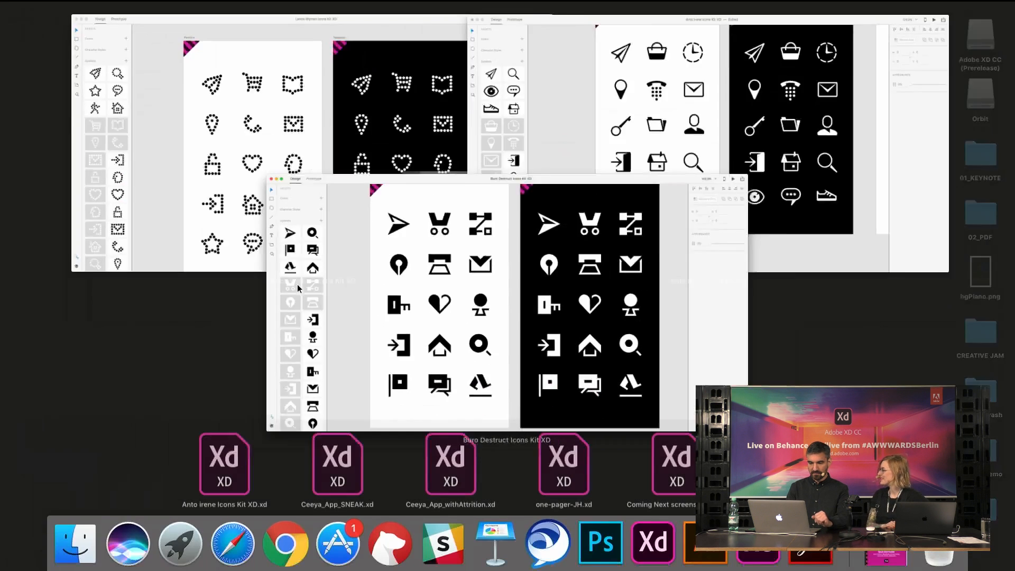
{"action": "left_click", "coordinate": [331, 67]}
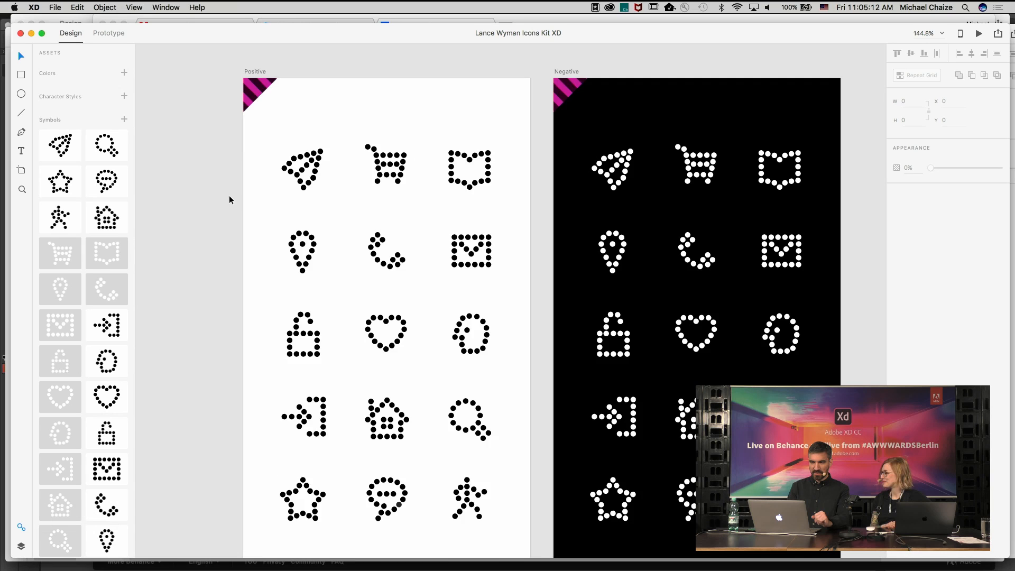
{"action": "scroll", "coordinate": [229, 196], "scroll_direction": "up", "scroll_amount": 15}
{"action": "scroll", "coordinate": [230, 195], "scroll_direction": "left", "scroll_amount": 2}
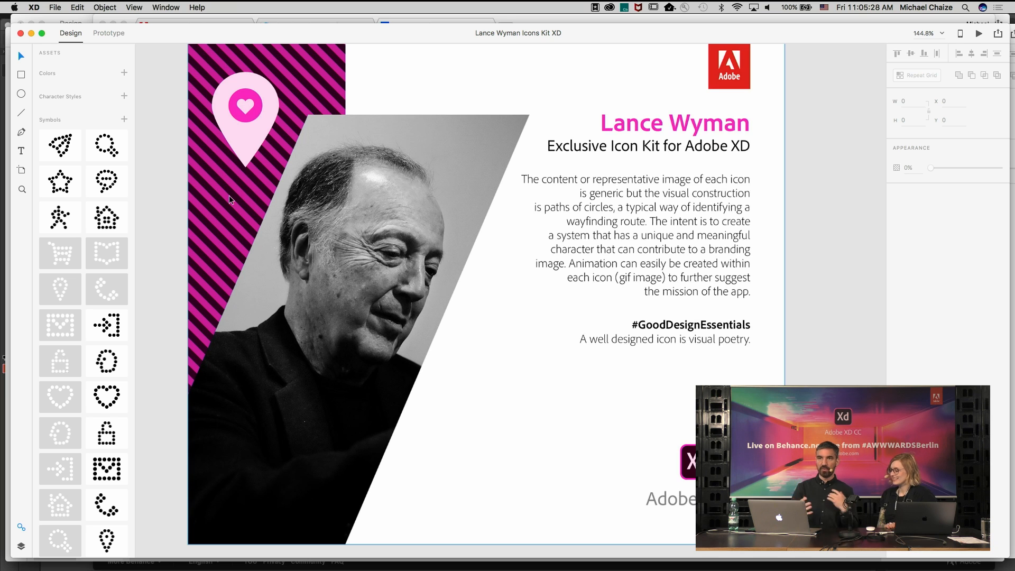
{"action": "scroll", "coordinate": [229, 195], "scroll_direction": "down", "scroll_amount": 10}
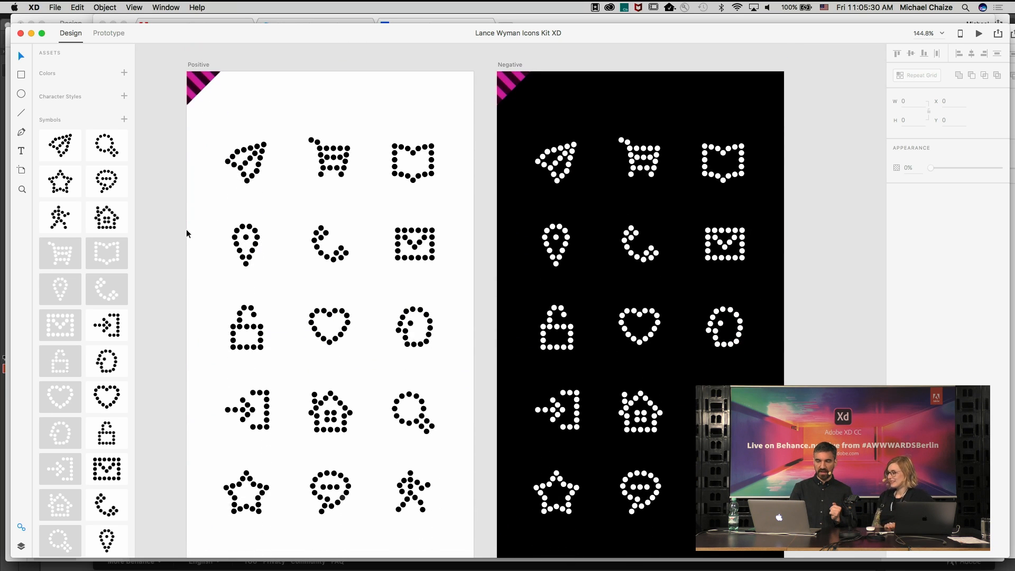
{"action": "scroll", "coordinate": [186, 233], "scroll_direction": "down", "scroll_amount": 1}
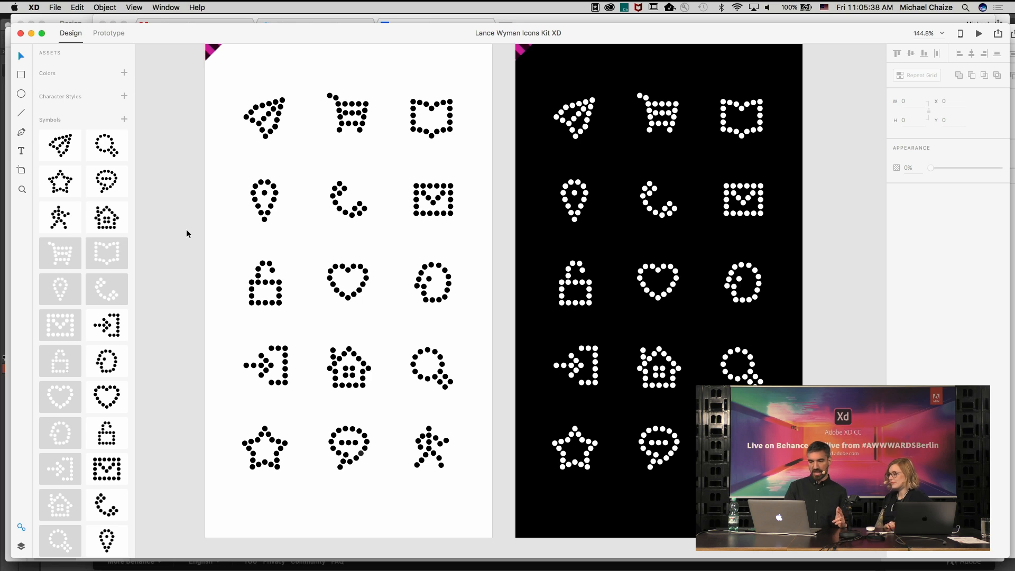
Switch to the Anto irene Icons Kit document and examine the key icon up close
{"action": "key", "text": "ctrl+Down"}
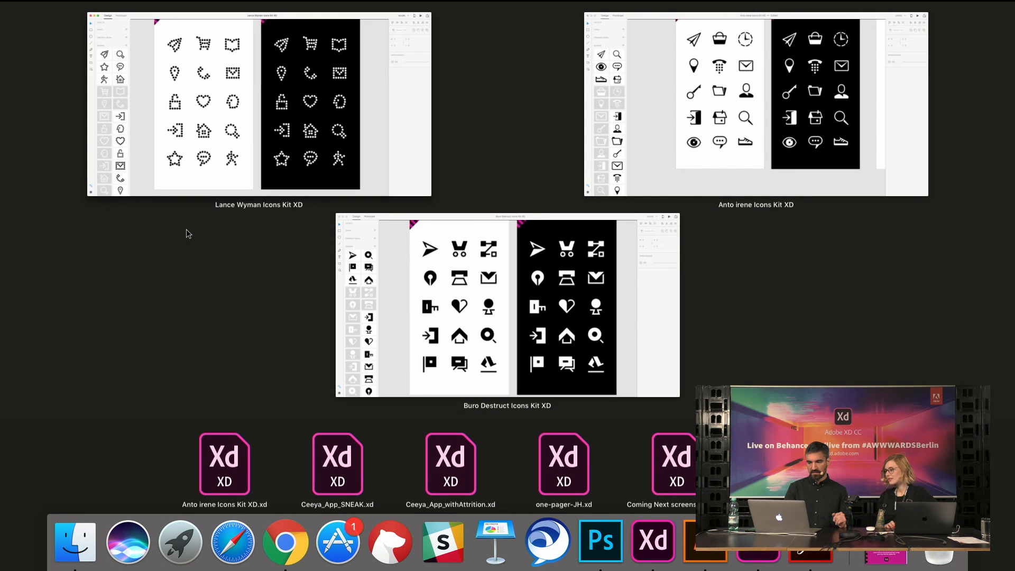
{"action": "left_click", "coordinate": [651, 152]}
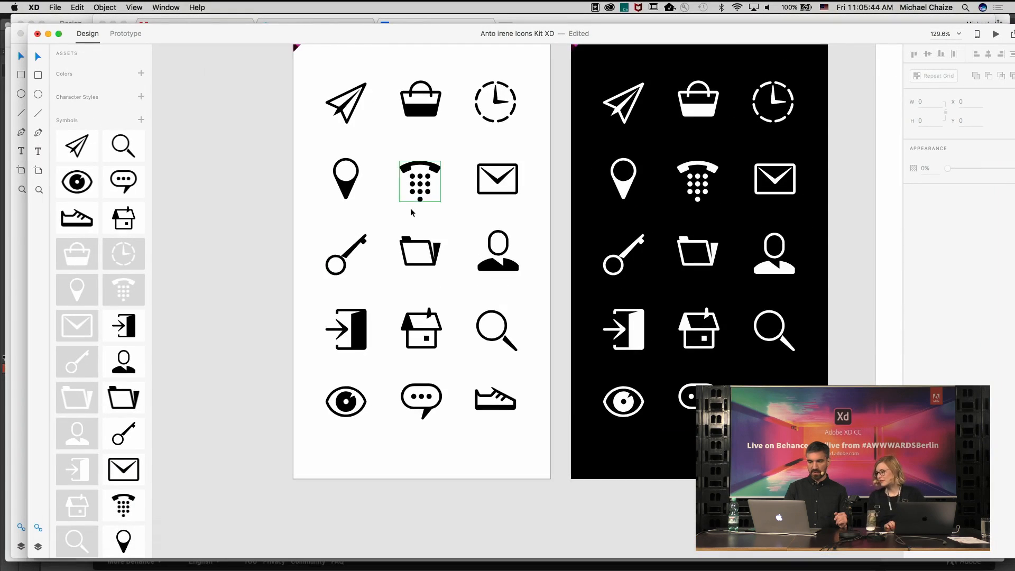
{"action": "scroll", "coordinate": [437, 167], "scroll_direction": "up", "scroll_amount": 8}
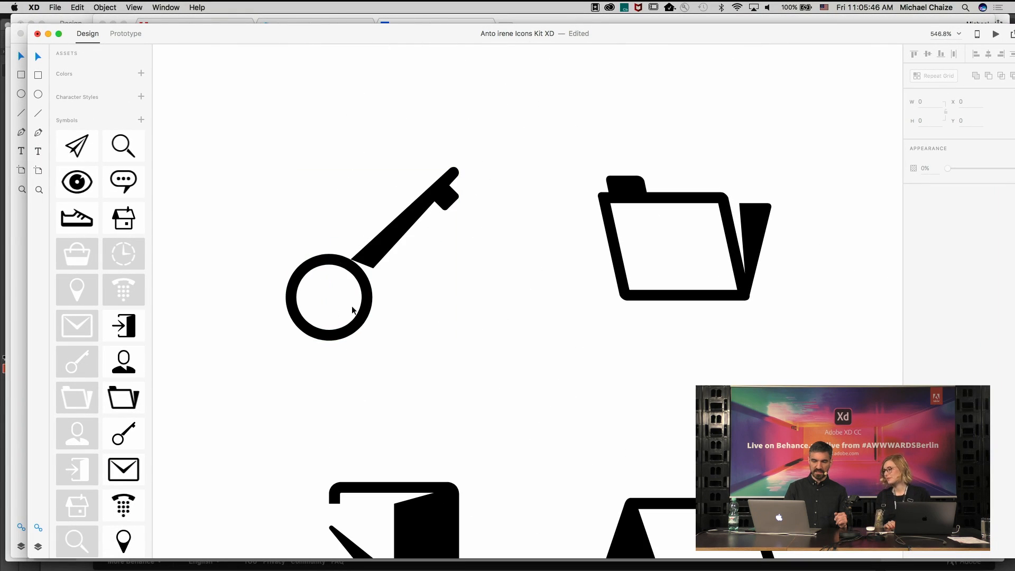
Return to the Buro Destruct Icons Kit document and examine its key icon up close for comparison
{"action": "key", "text": "ctrl+Down"}
{"action": "left_click", "coordinate": [382, 351]}
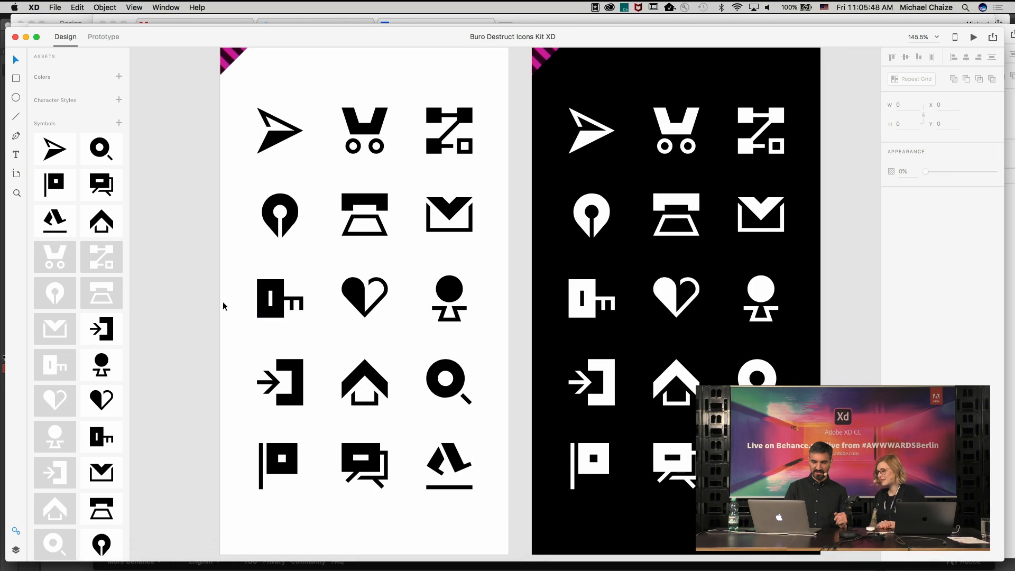
{"action": "scroll", "coordinate": [252, 316], "scroll_direction": "up", "scroll_amount": 5}
{"action": "left_click", "coordinate": [329, 286]}
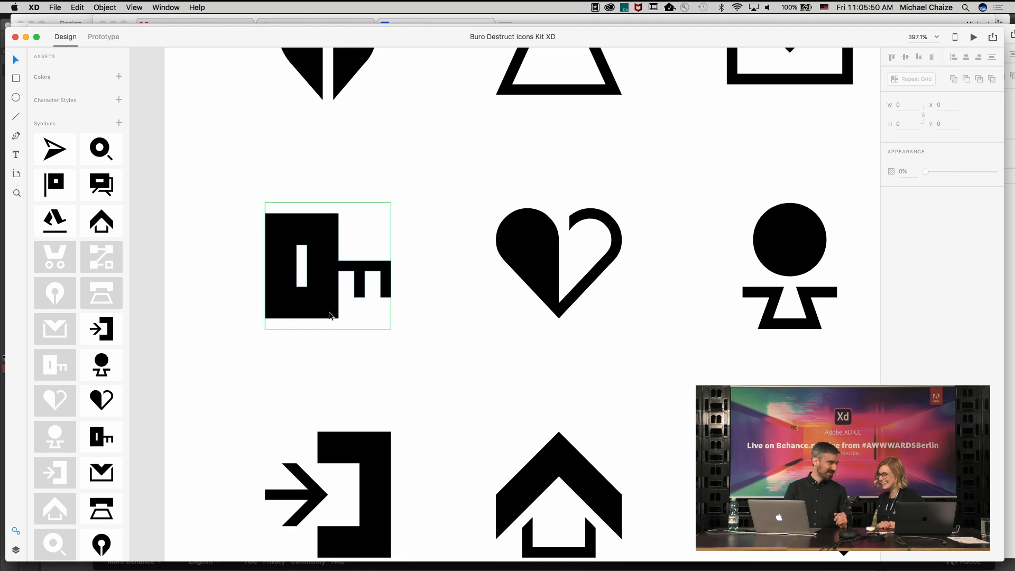
Return to the Lance Wyman Icons Kit document and examine its dotted padlock icon up close
{"action": "key", "text": "ctrl+Down"}
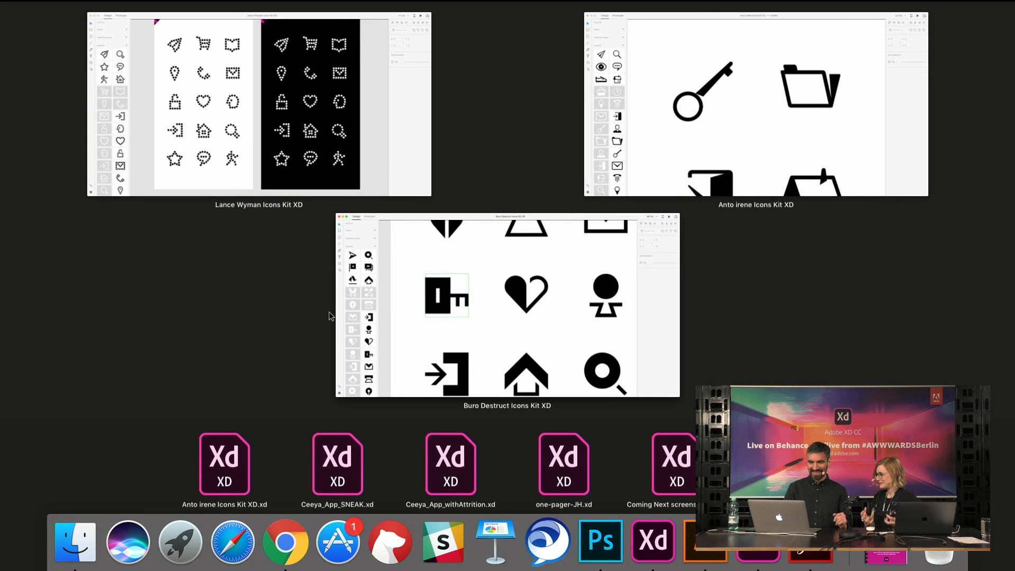
{"action": "left_click", "coordinate": [173, 109]}
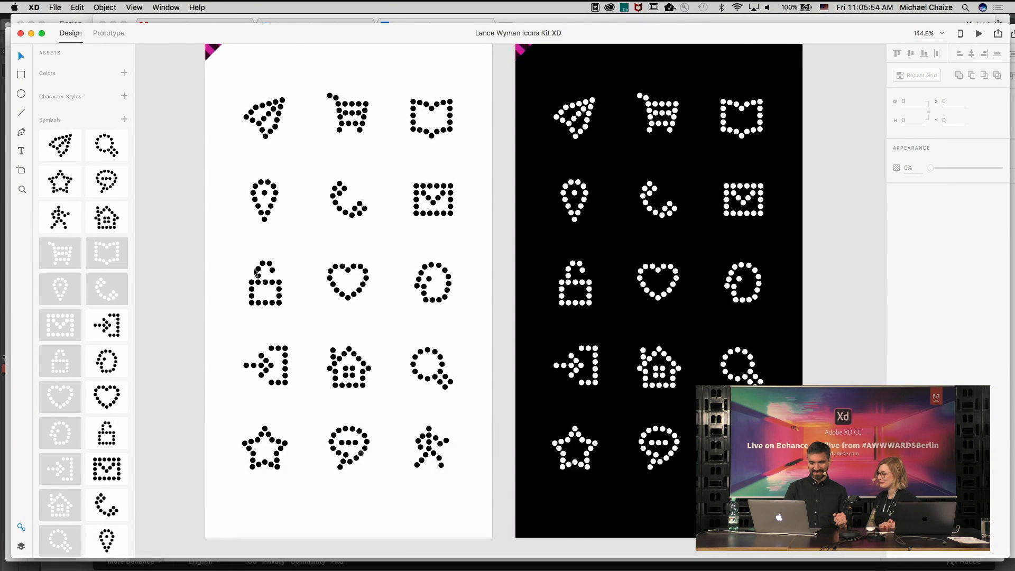
{"action": "scroll", "coordinate": [254, 268], "scroll_direction": "up", "scroll_amount": 5}
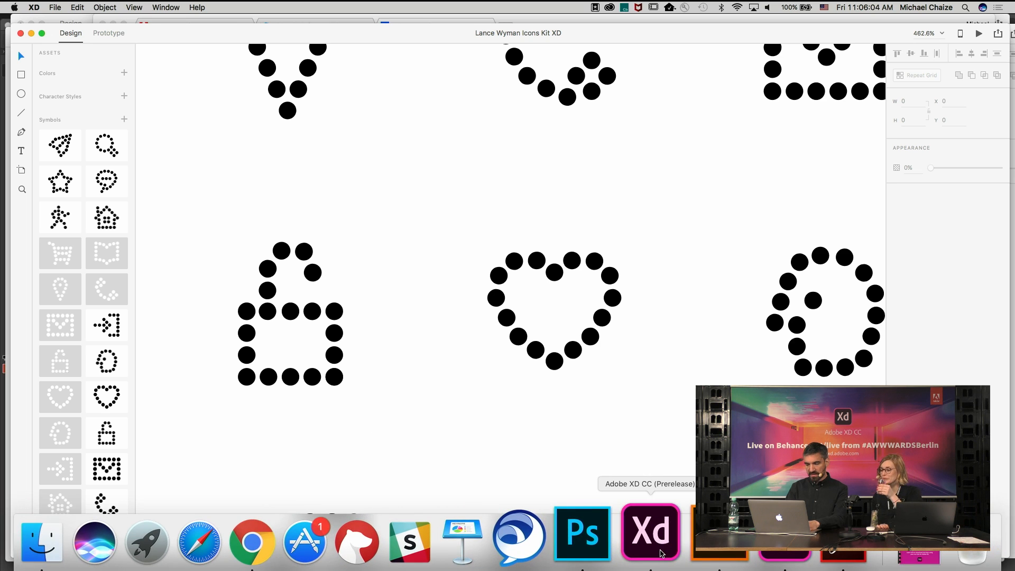
Switch to the Ceeya_App_SNEAK document, shift the Creative Cloud Libraries window aside, and open the cart graphic for editing in Illustrator
{"action": "left_click", "coordinate": [662, 553]}
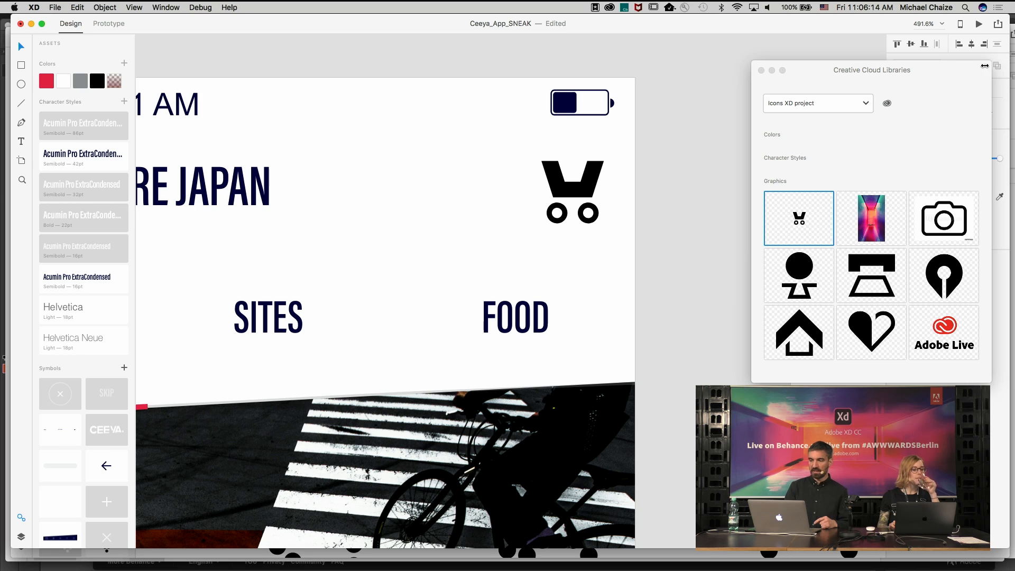
{"action": "left_click_drag", "start_coordinate": [921, 77], "coordinate": [844, 71]}
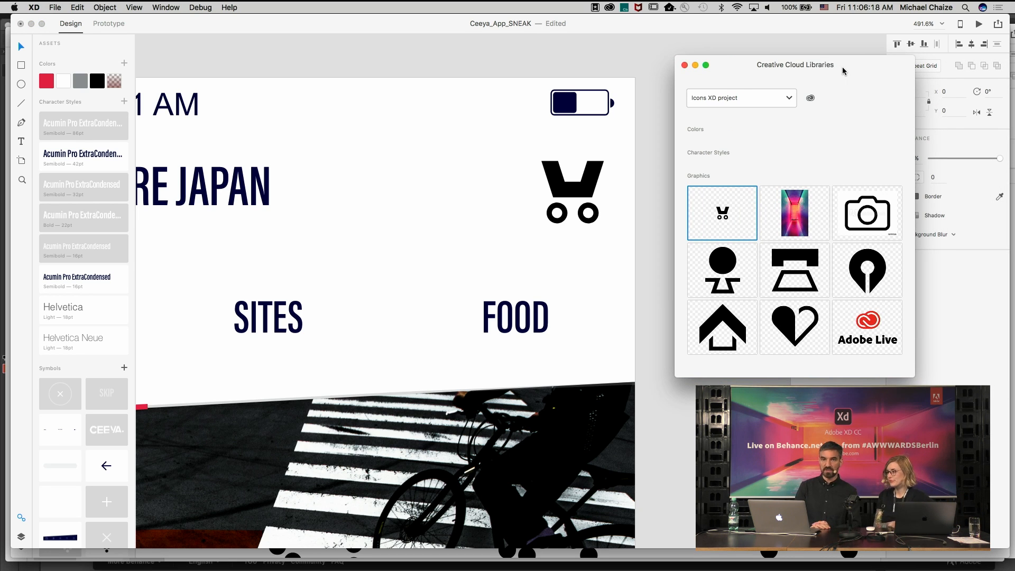
{"action": "right_click", "coordinate": [726, 225]}
{"action": "left_click", "coordinate": [745, 227]}
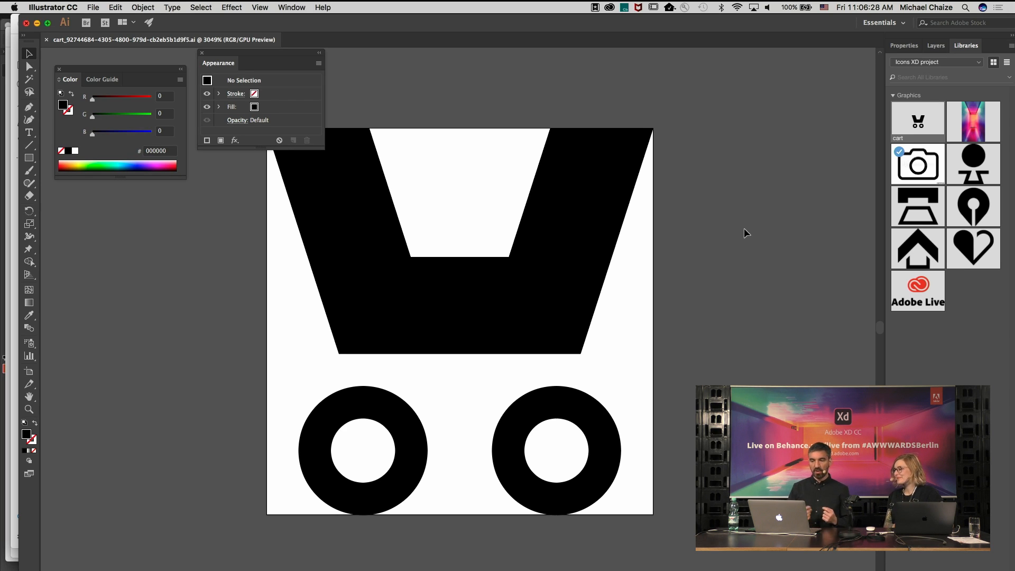
Isolate the cart group and duplicate its left wheel, placing the copy between the two existing wheels
{"action": "double_click", "coordinate": [402, 450]}
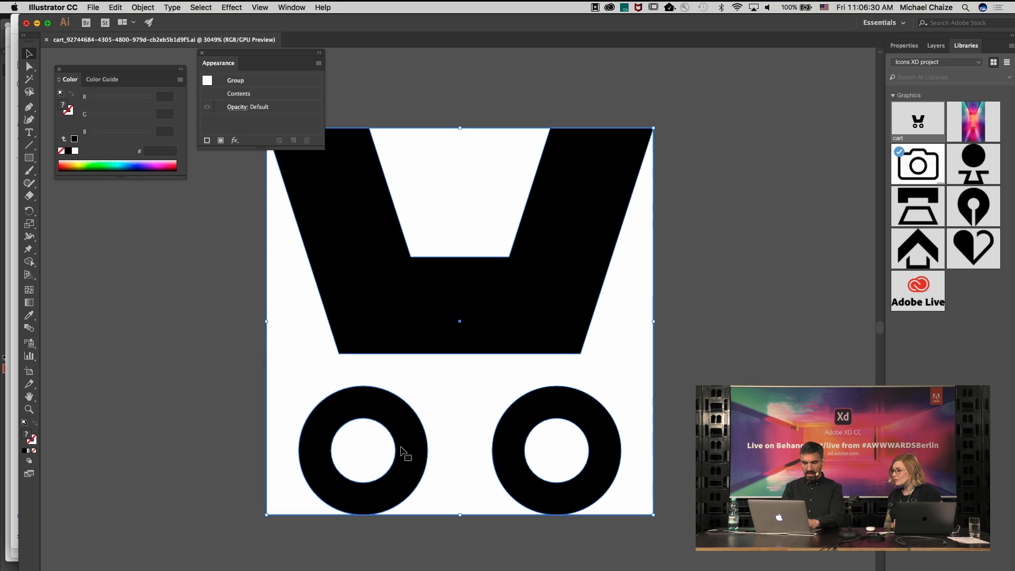
{"action": "left_click", "coordinate": [402, 450]}
{"action": "left_click_drag", "start_coordinate": [406, 447], "coordinate": [490, 450]}
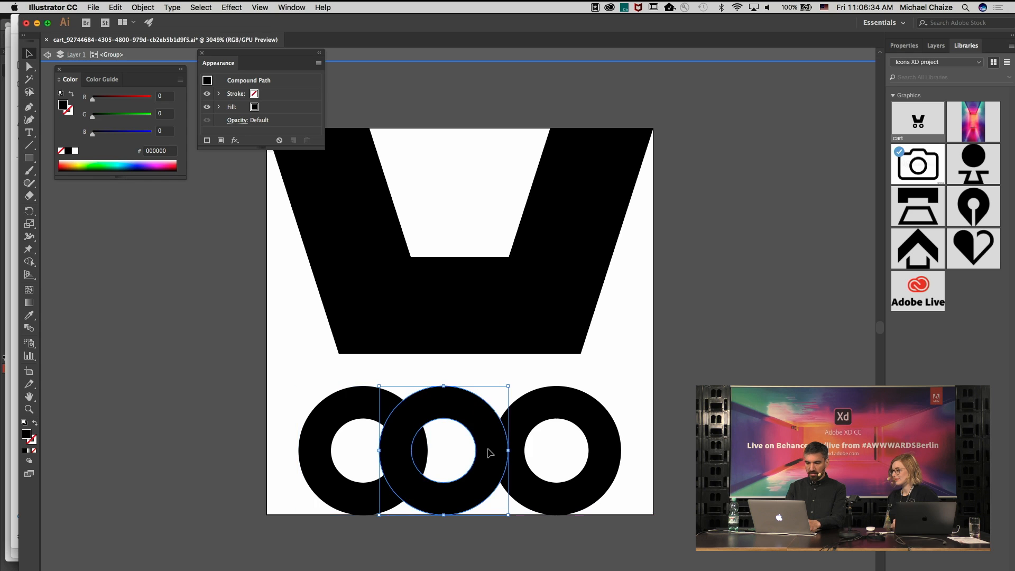
Select all three wheels of the cart and move them up so they overlap the lower edge of its body
{"action": "left_click", "coordinate": [544, 402], "text": "shift"}
{"action": "left_click", "coordinate": [337, 407], "text": "shift"}
{"action": "left_click_drag", "start_coordinate": [339, 409], "coordinate": [341, 346]}
{"action": "left_click", "coordinate": [383, 445]}
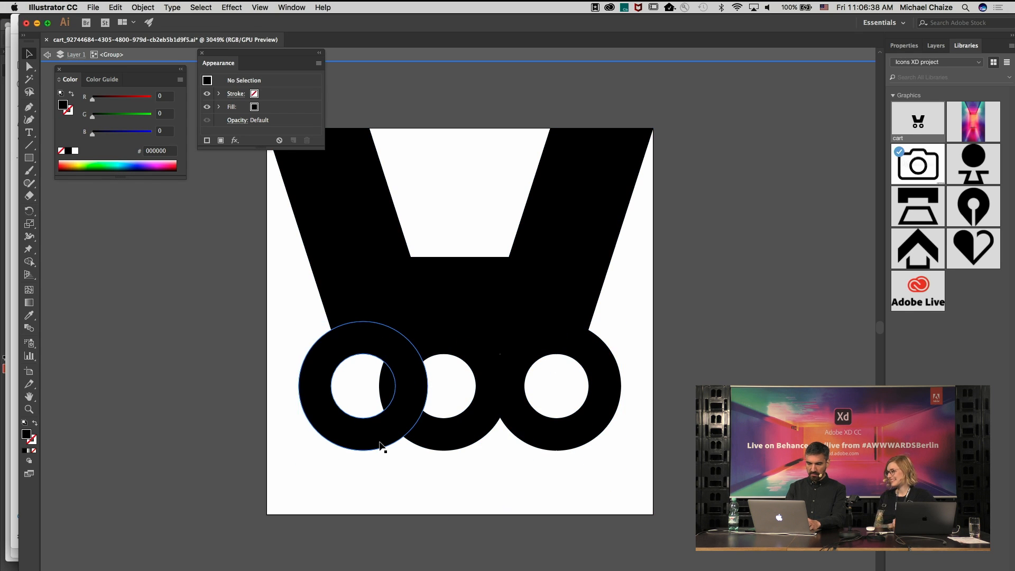
Add two wheel copies as a lower row to form five interlocking rings, and save the cart graphic
{"action": "left_click_drag", "start_coordinate": [359, 441], "coordinate": [479, 501]}
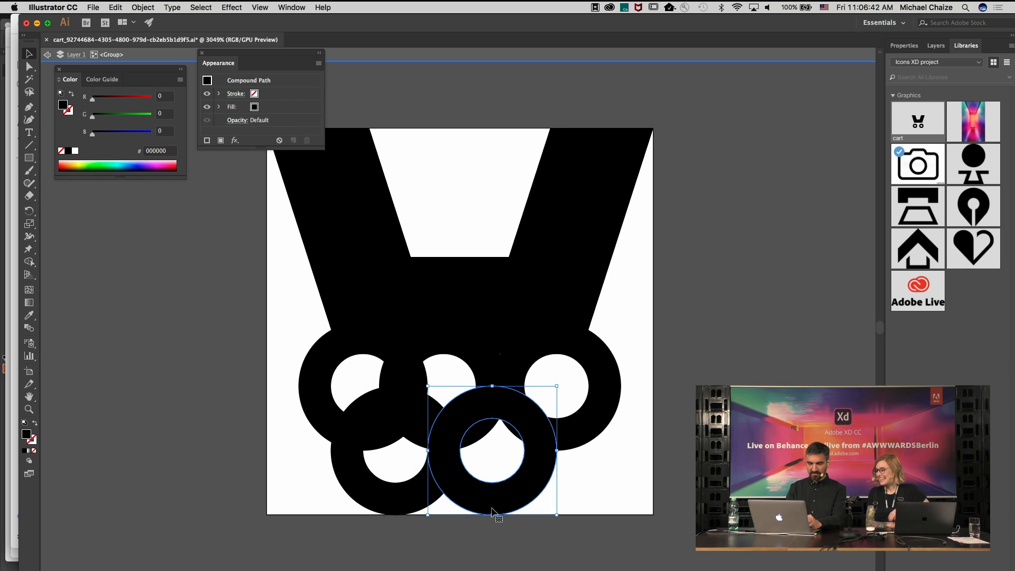
{"action": "left_click", "coordinate": [577, 516]}
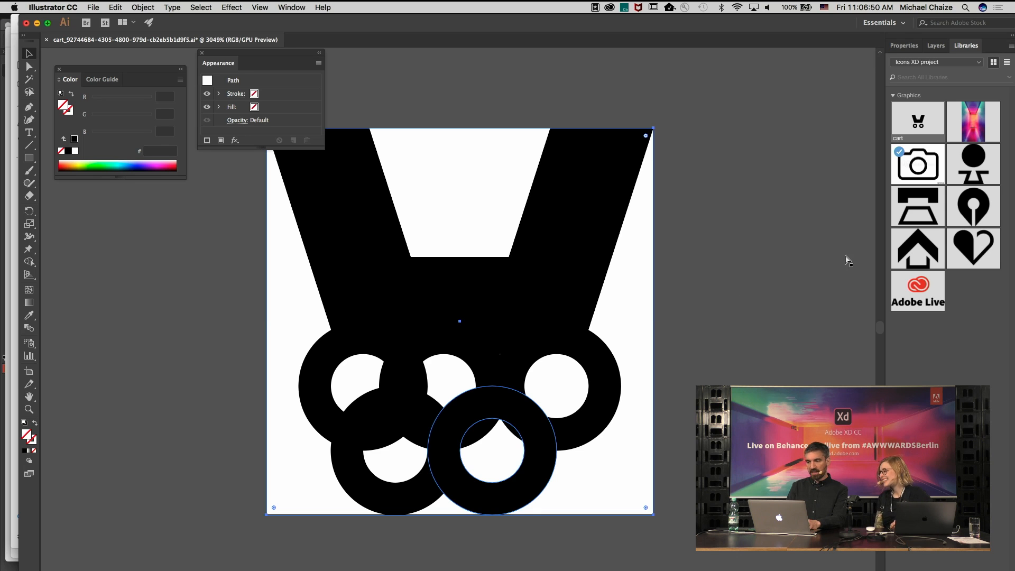
{"action": "left_click", "coordinate": [463, 484]}
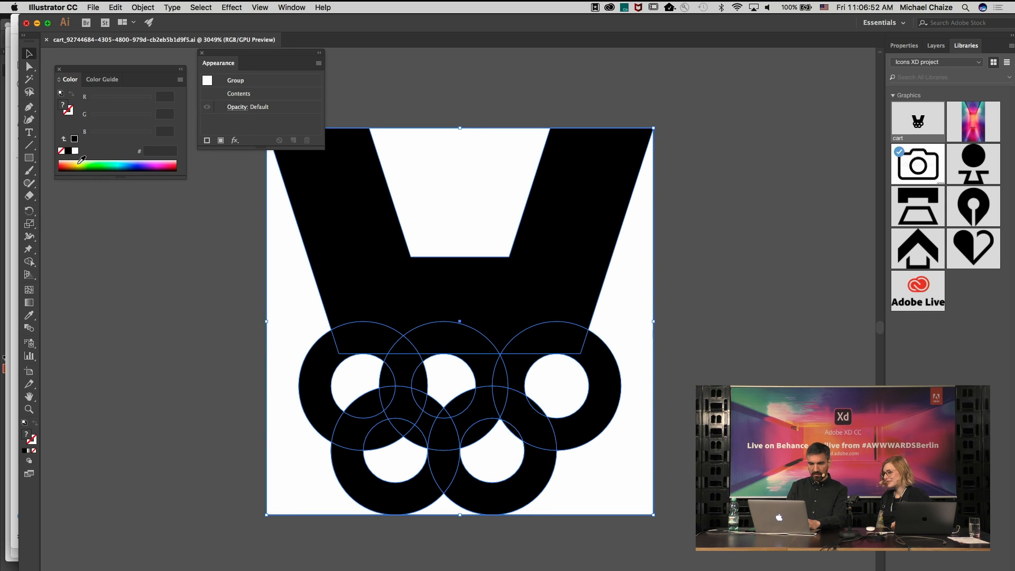
Undo the colour pick on the whole group, isolate the lower-left ring and fill it with dark blue
{"action": "left_click", "coordinate": [79, 163]}
{"action": "key", "text": "super+z"}
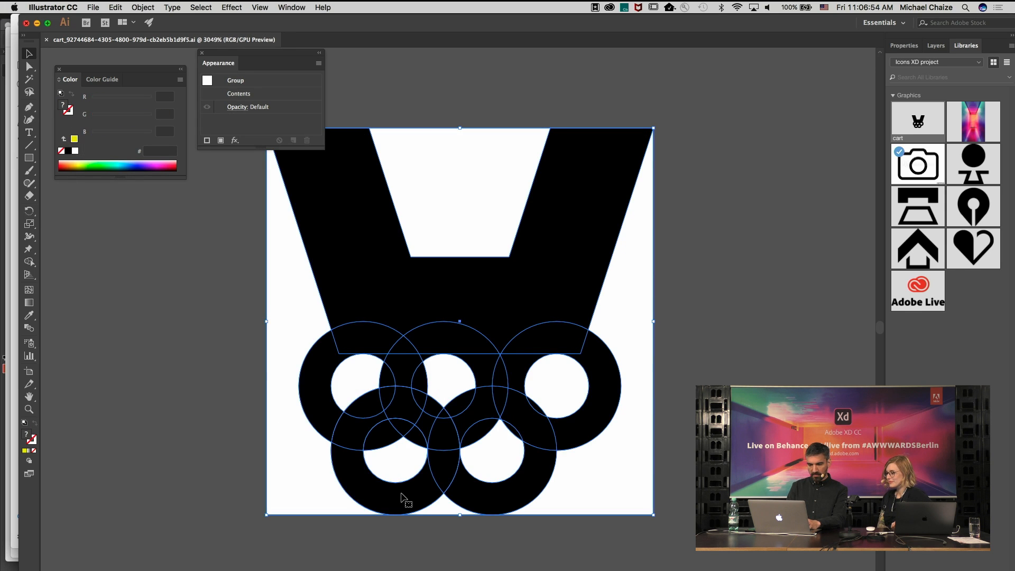
{"action": "double_click", "coordinate": [405, 498]}
{"action": "left_click", "coordinate": [405, 499]}
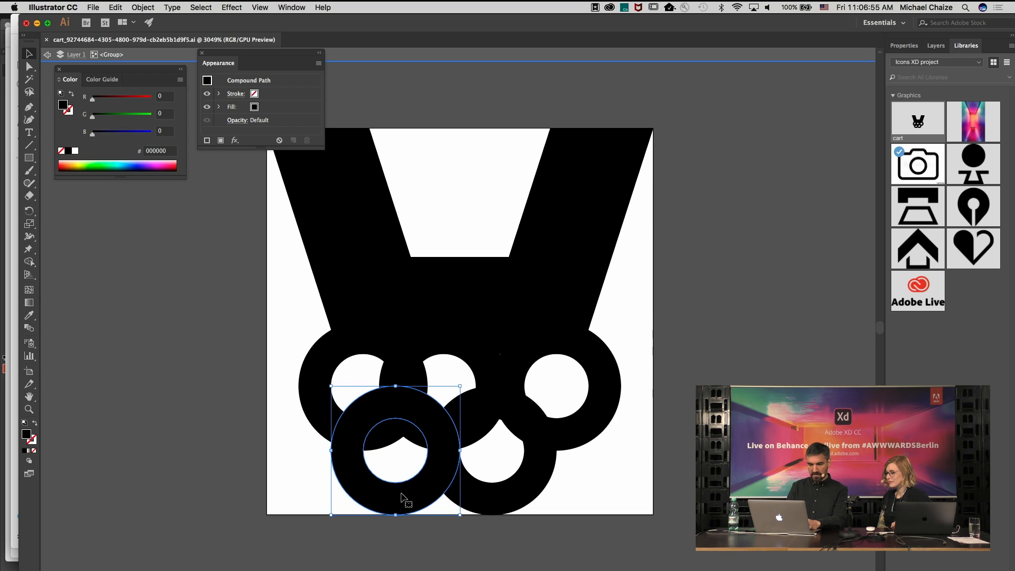
{"action": "left_click", "coordinate": [135, 167]}
Fill the lower-right ring with magenta 8b0077 and save the cart graphic to the library
{"action": "left_click", "coordinate": [545, 453]}
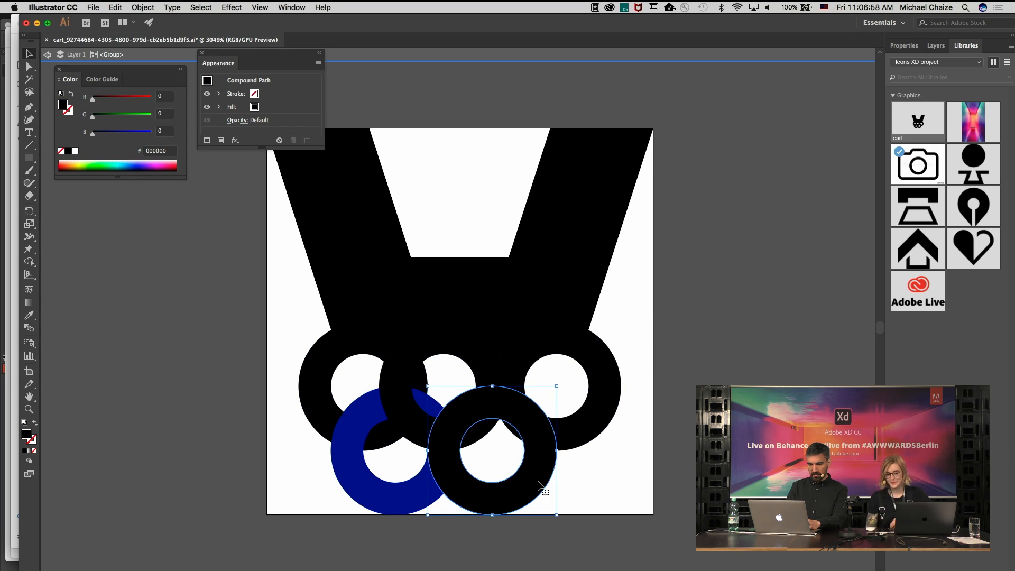
{"action": "left_click", "coordinate": [163, 164]}
{"action": "left_click", "coordinate": [150, 384]}
{"action": "key", "text": "super+s"}
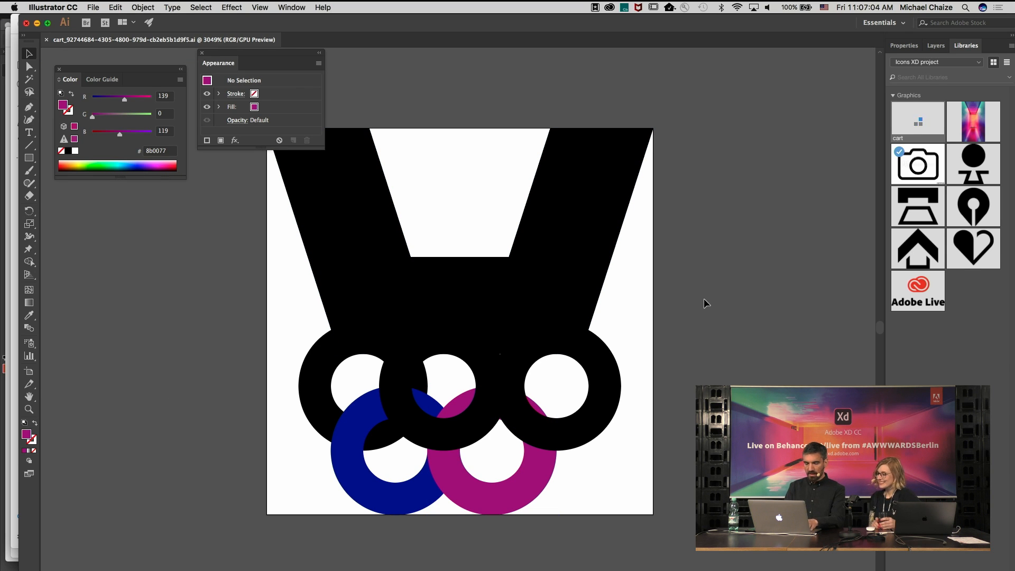
Switch back to Adobe XD and inspect the linked cart icon on the Tours and Sites artboards for the library update
{"action": "key", "text": "super+Tab"}
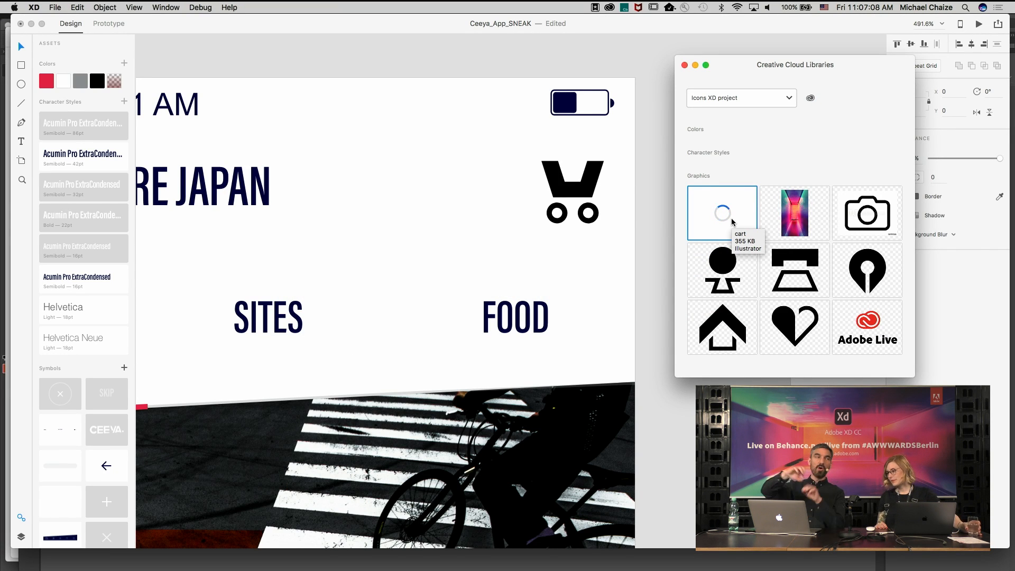
{"action": "scroll", "coordinate": [538, 366], "scroll_direction": "down", "scroll_amount": 5}
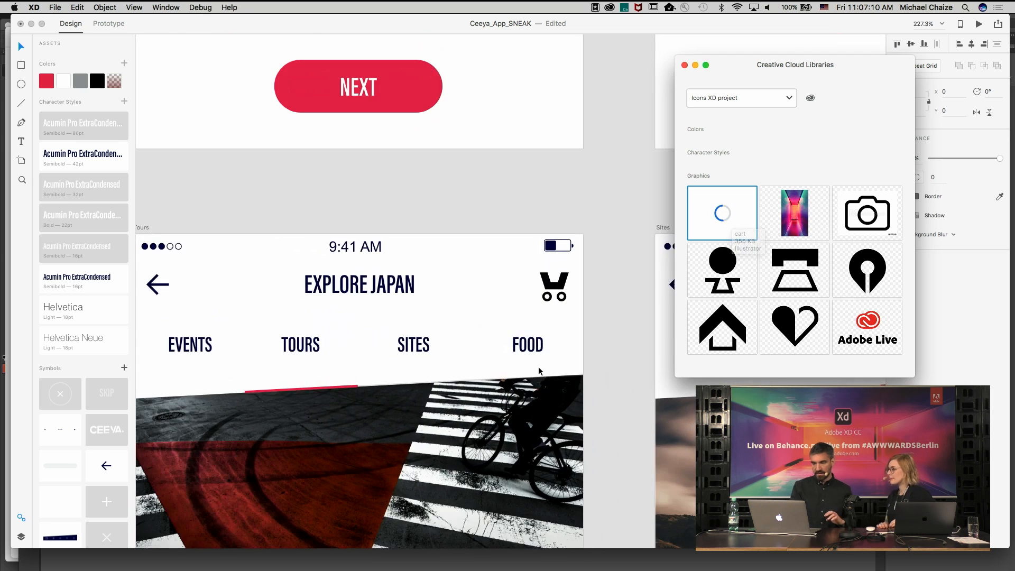
{"action": "scroll", "coordinate": [539, 367], "scroll_direction": "down", "scroll_amount": 2}
{"action": "scroll", "coordinate": [540, 362], "scroll_direction": "right", "scroll_amount": 6}
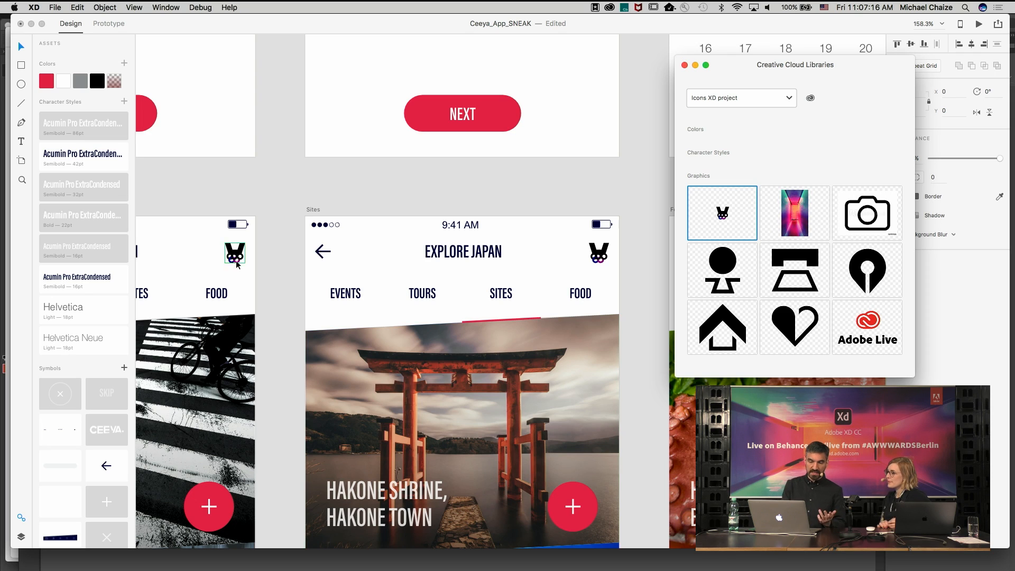
{"action": "scroll", "coordinate": [252, 285], "scroll_direction": "down", "scroll_amount": 5}
{"action": "scroll", "coordinate": [253, 275], "scroll_direction": "up", "scroll_amount": 5}
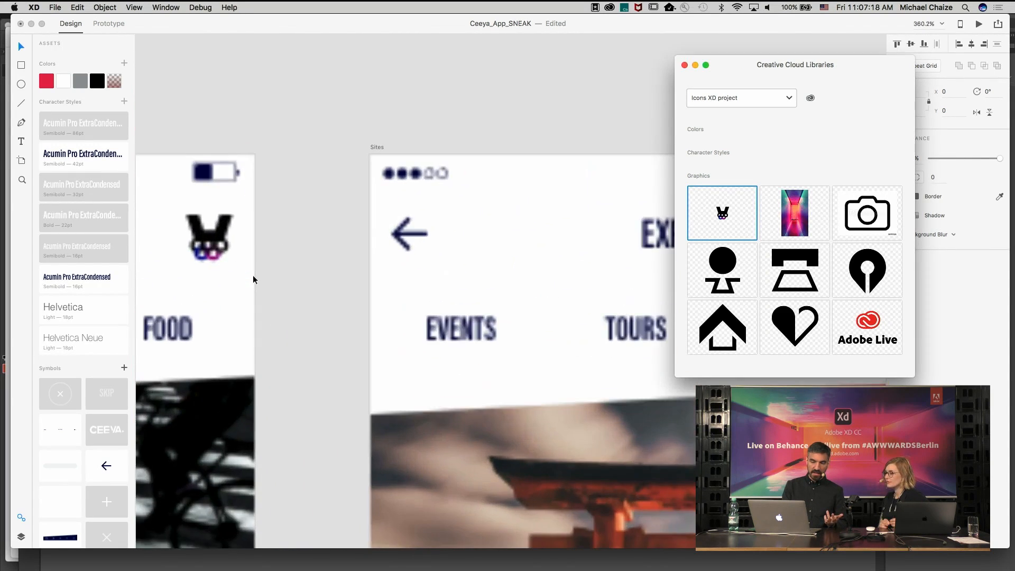
{"action": "scroll", "coordinate": [255, 221], "scroll_direction": "down", "scroll_amount": 5}
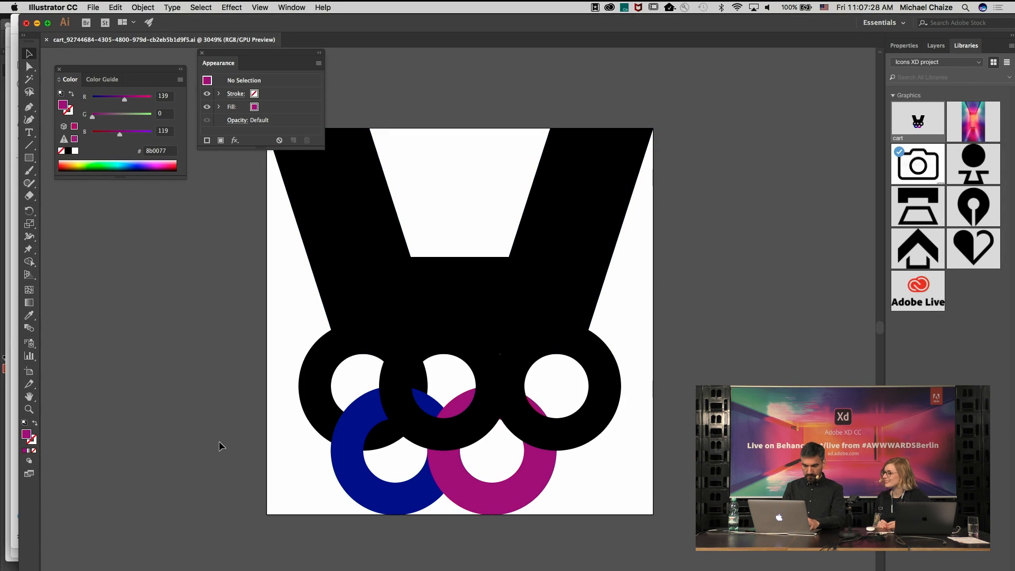
Return to Illustrator and undo the ring colours, the added copies and the wheel edits, back to the cart's original two wheels
{"action": "key", "text": "super+z"}
{"action": "key", "text": "super+z"}
{"action": "key", "text": "super+z"}
{"action": "key", "text": "super+z"}
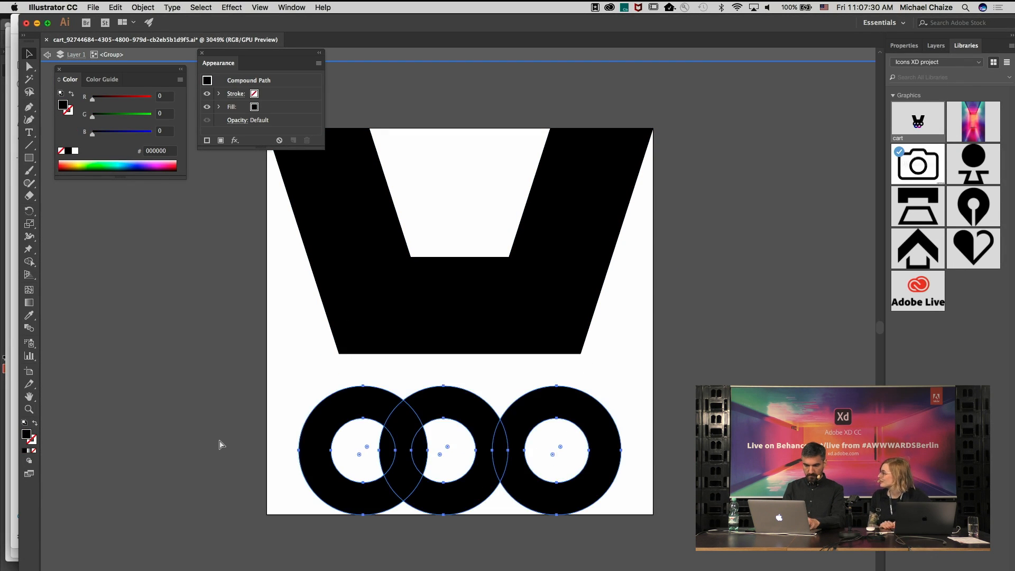
{"action": "key", "text": "super+z"}
{"action": "key", "text": "super+z"}
{"action": "key", "text": "super+z"}
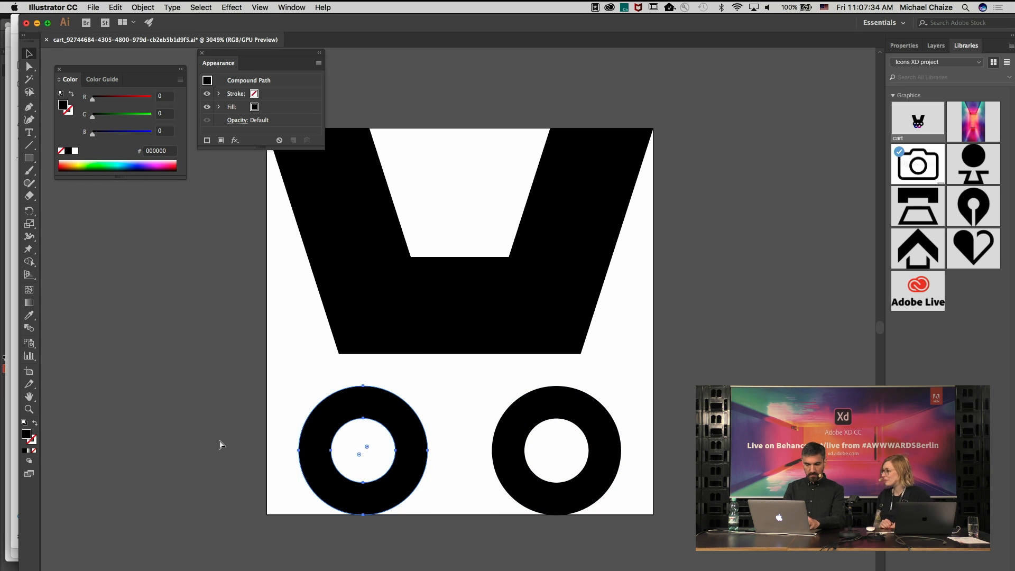
Switch to Adobe XD and check the linked cart icon beside the Sites artboard for the restored library graphic
{"action": "key", "text": "super+Tab"}
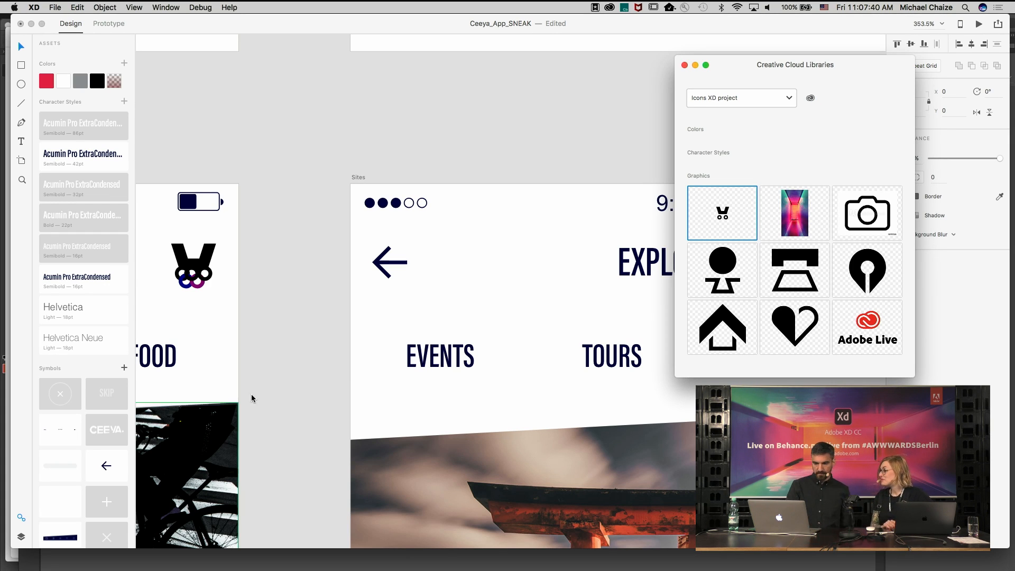
{"action": "scroll", "coordinate": [319, 340], "scroll_direction": "down", "scroll_amount": 3}
{"action": "scroll", "coordinate": [319, 340], "scroll_direction": "down", "scroll_amount": 5}
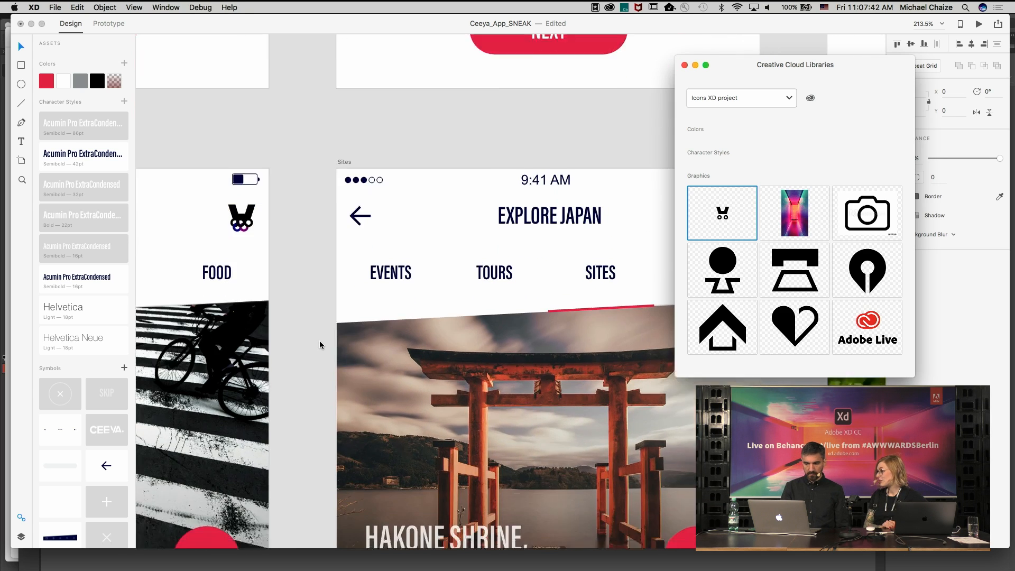
{"action": "scroll", "coordinate": [319, 341], "scroll_direction": "up", "scroll_amount": 2}
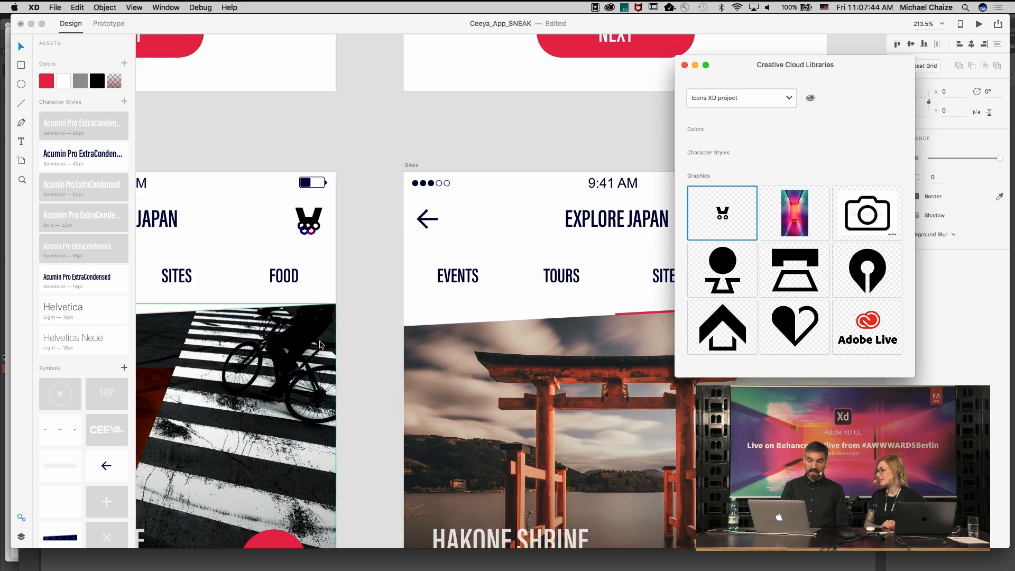
{"action": "scroll", "coordinate": [320, 341], "scroll_direction": "up", "scroll_amount": 5}
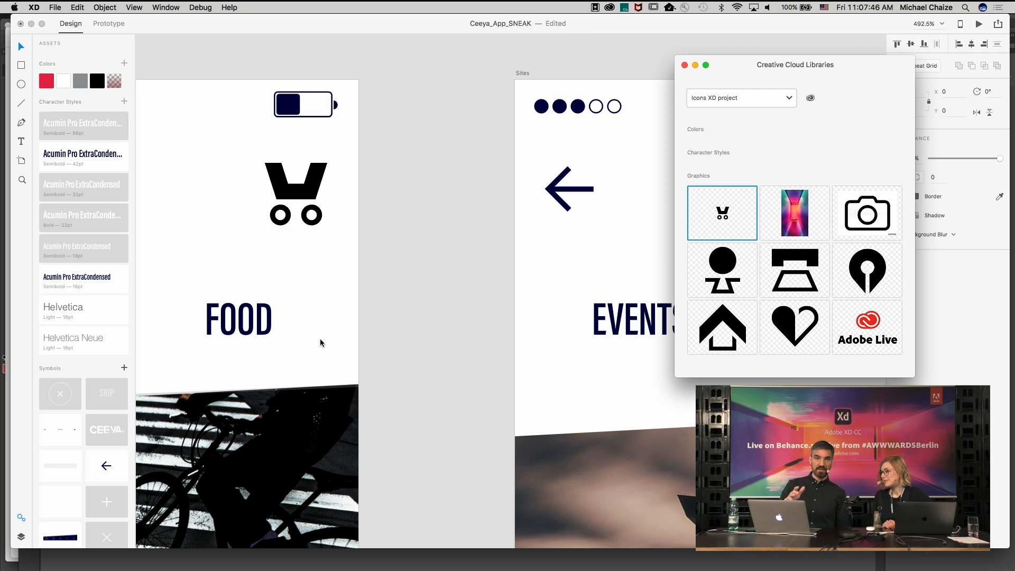
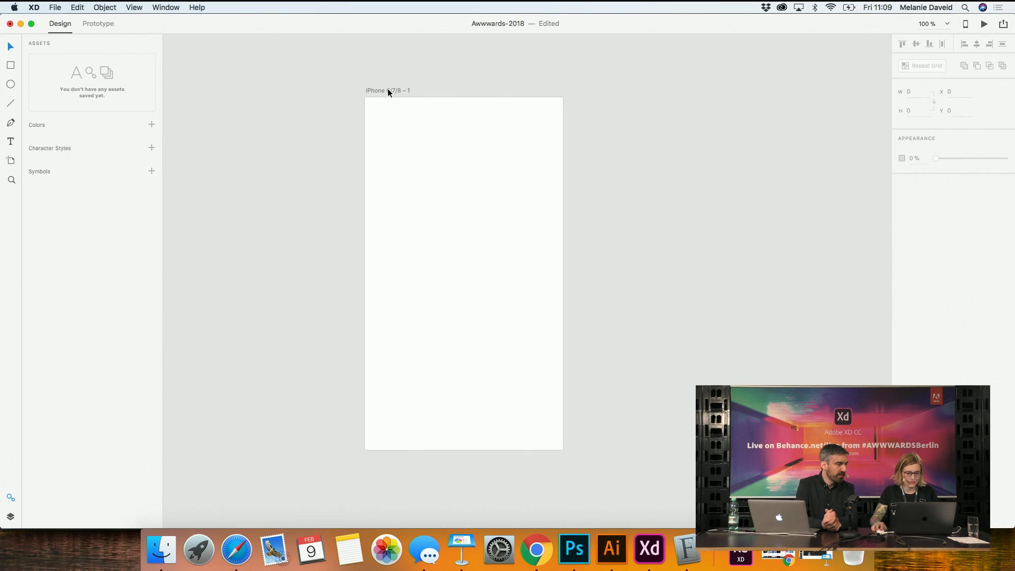
{"action": "left_click_drag", "start_coordinate": [394, 88], "coordinate": [385, 90]}
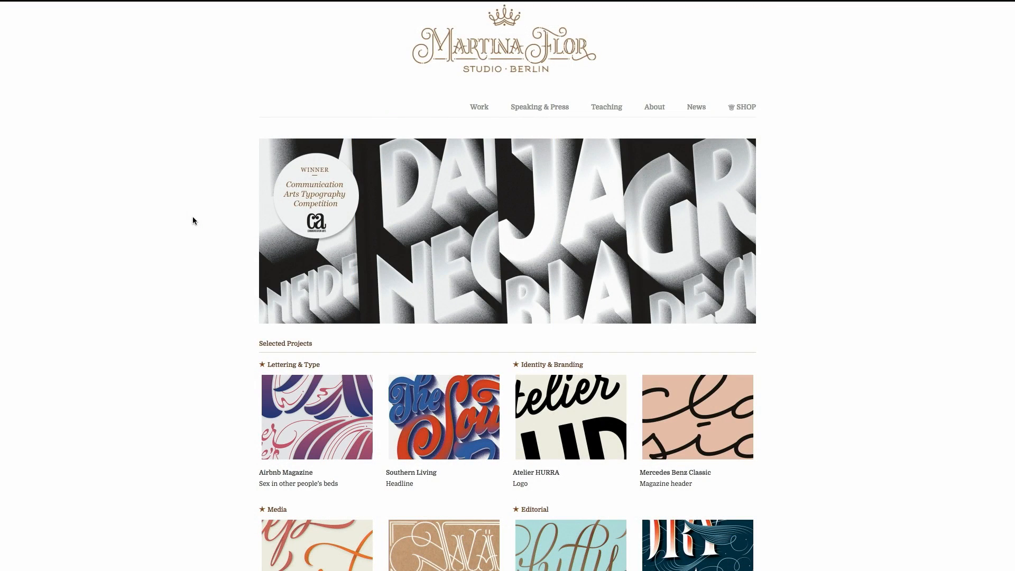
Look through the selected and random projects on the Martina Flor portfolio home page
{"action": "scroll", "coordinate": [192, 220], "scroll_direction": "down", "scroll_amount": 3}
{"action": "scroll", "coordinate": [192, 220], "scroll_direction": "down", "scroll_amount": 6}
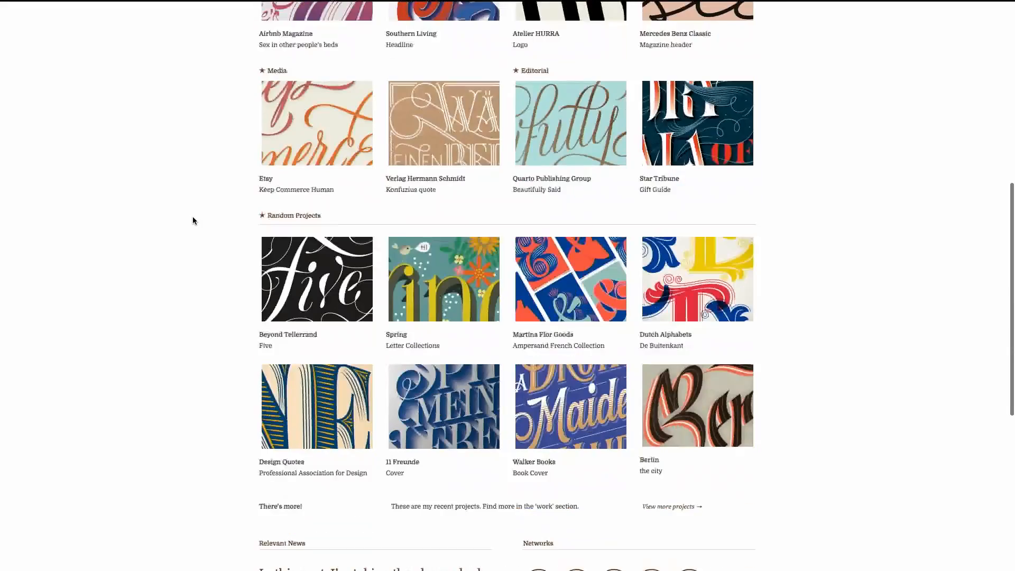
{"action": "scroll", "coordinate": [193, 220], "scroll_direction": "down", "scroll_amount": 6}
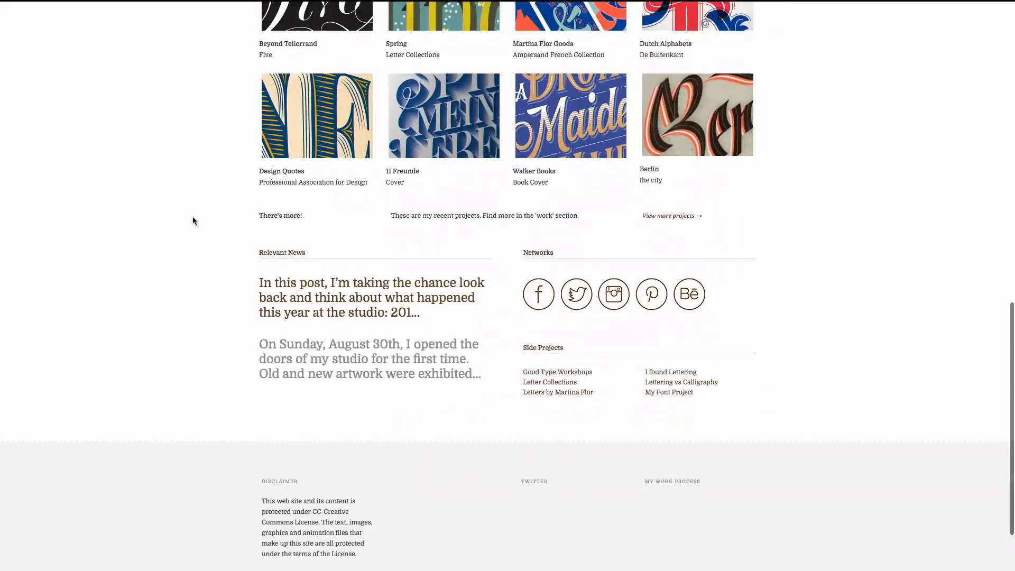
{"action": "scroll", "coordinate": [193, 221], "scroll_direction": "up", "scroll_amount": 11}
{"action": "scroll", "coordinate": [193, 221], "scroll_direction": "up", "scroll_amount": 3}
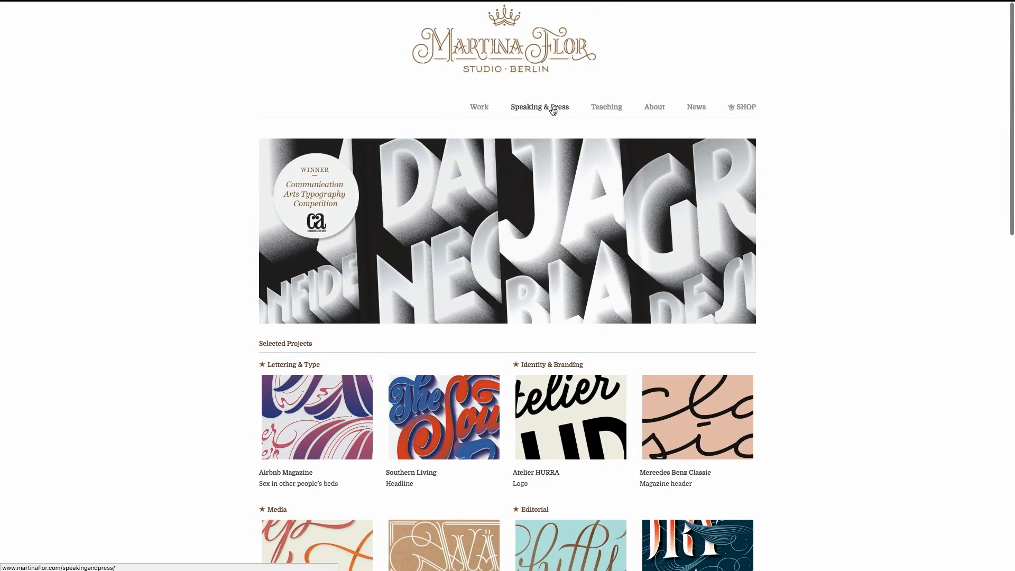
Open the Lettering Love project from the portfolio's Work section, view its artwork and return to the Work overview
{"action": "left_click", "coordinate": [474, 112]}
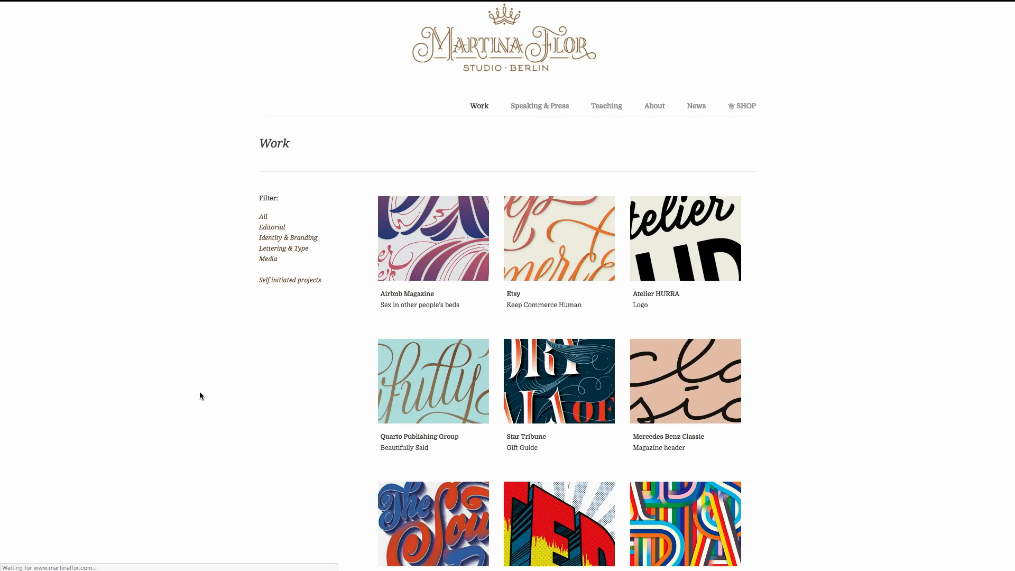
{"action": "scroll", "coordinate": [200, 395], "scroll_direction": "down", "scroll_amount": 5}
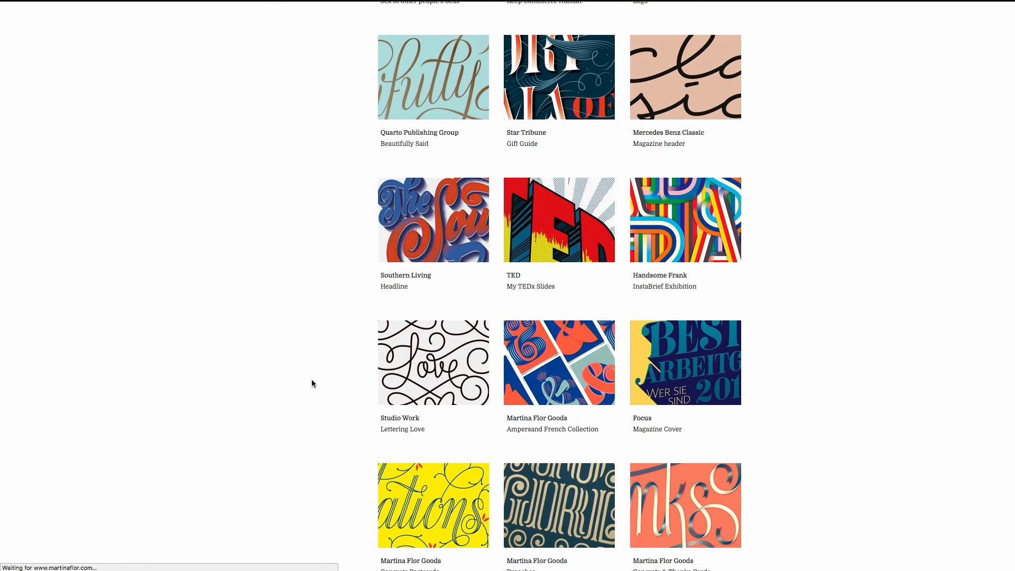
{"action": "left_click", "coordinate": [435, 374]}
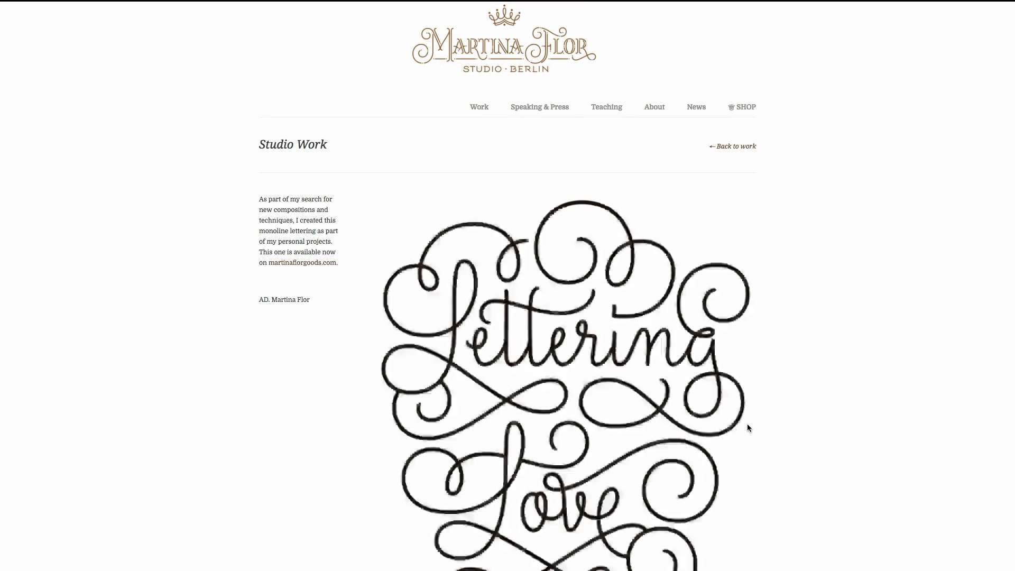
{"action": "scroll", "coordinate": [819, 473], "scroll_direction": "down", "scroll_amount": 3}
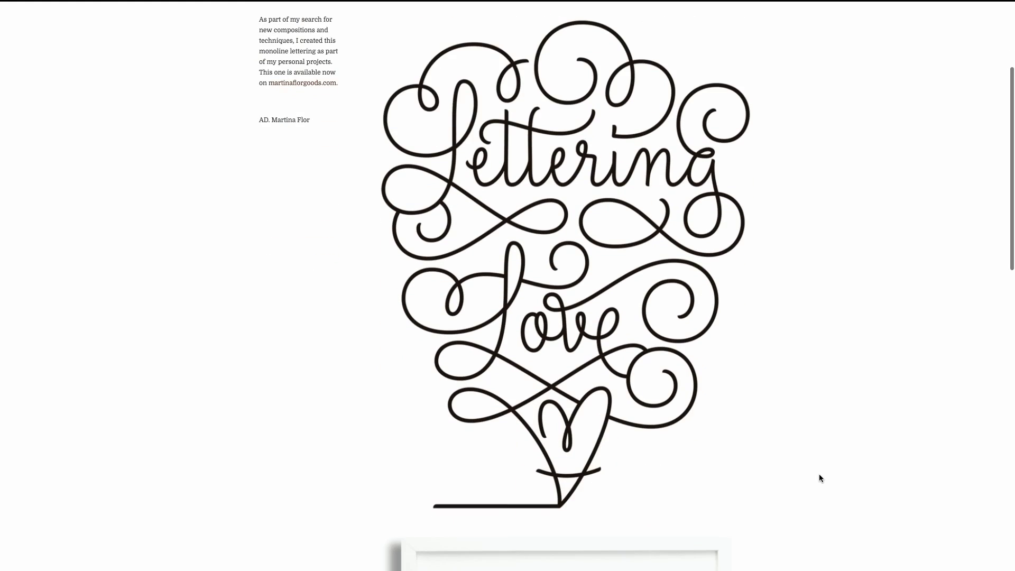
{"action": "scroll", "coordinate": [820, 474], "scroll_direction": "left", "scroll_amount": 3}
{"action": "scroll", "coordinate": [591, 426], "scroll_direction": "down", "scroll_amount": 5}
{"action": "scroll", "coordinate": [591, 426], "scroll_direction": "up", "scroll_amount": 10}
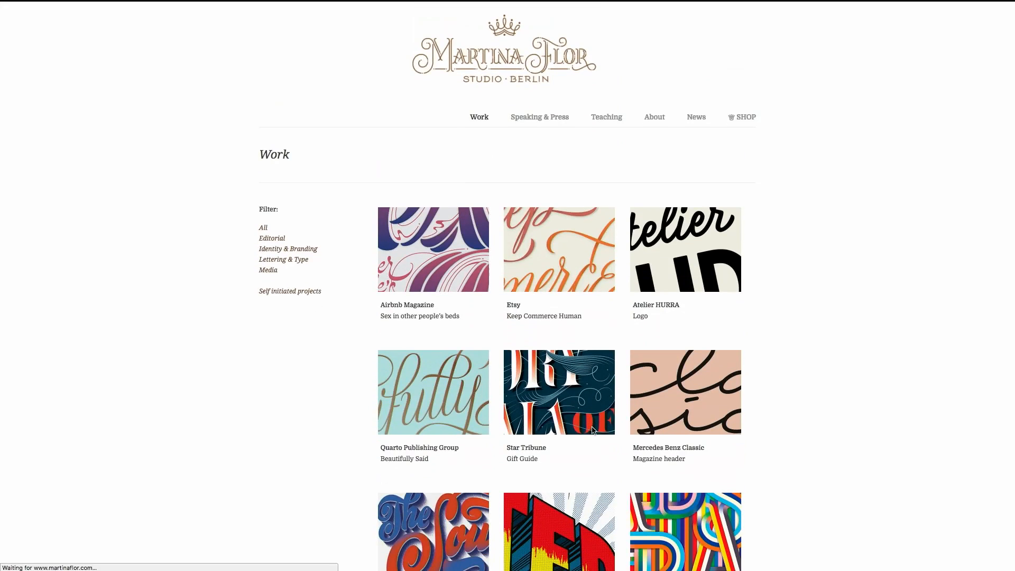
Open the Star Tribune Gift Guide project, view its illustrations and return to the Work overview
{"action": "left_click", "coordinate": [592, 426]}
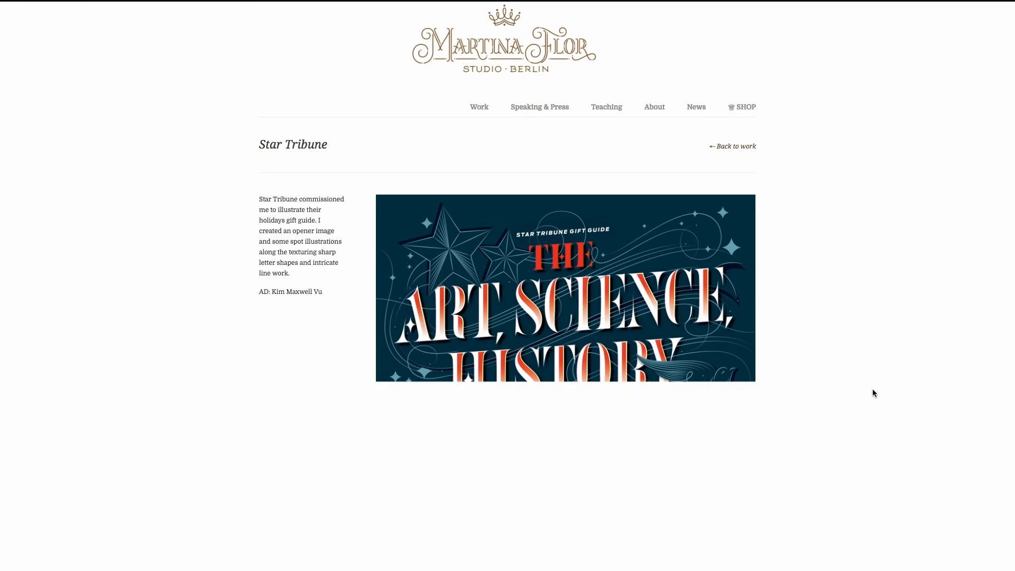
{"action": "scroll", "coordinate": [873, 393], "scroll_direction": "down", "scroll_amount": 3}
{"action": "scroll", "coordinate": [873, 389], "scroll_direction": "down", "scroll_amount": 10}
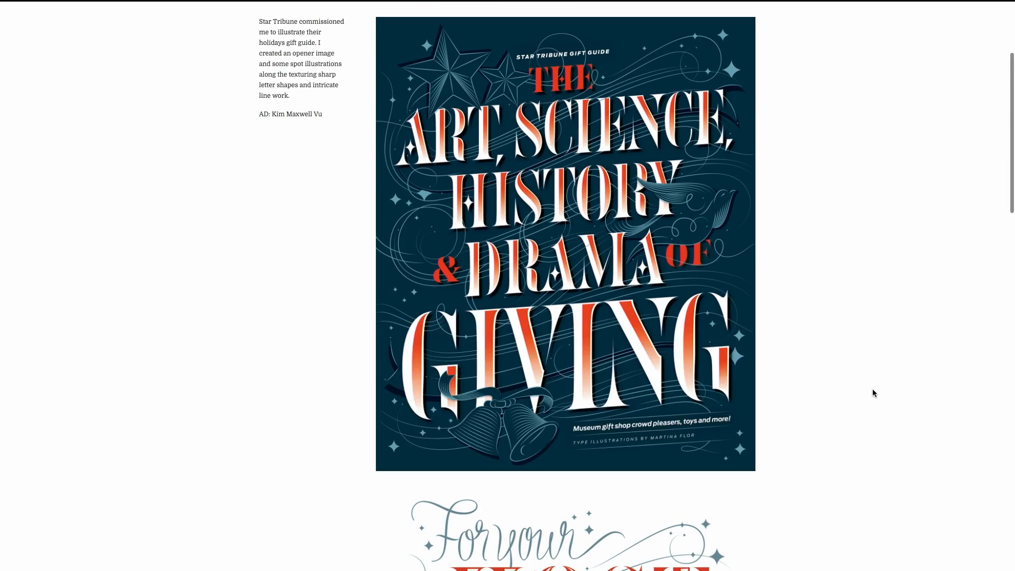
{"action": "scroll", "coordinate": [873, 392], "scroll_direction": "down", "scroll_amount": 10}
{"action": "scroll", "coordinate": [873, 393], "scroll_direction": "up", "scroll_amount": 20}
{"action": "scroll", "coordinate": [873, 392], "scroll_direction": "left", "scroll_amount": 5}
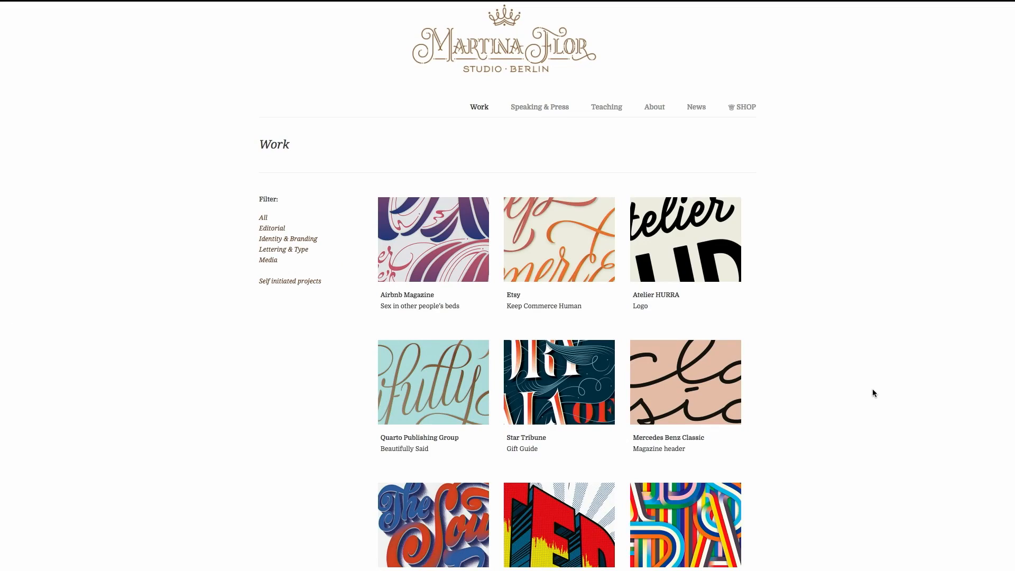
Browse the lettering projects throughout the Work gallery and return to the start of the page
{"action": "scroll", "coordinate": [784, 405], "scroll_direction": "down", "scroll_amount": 9}
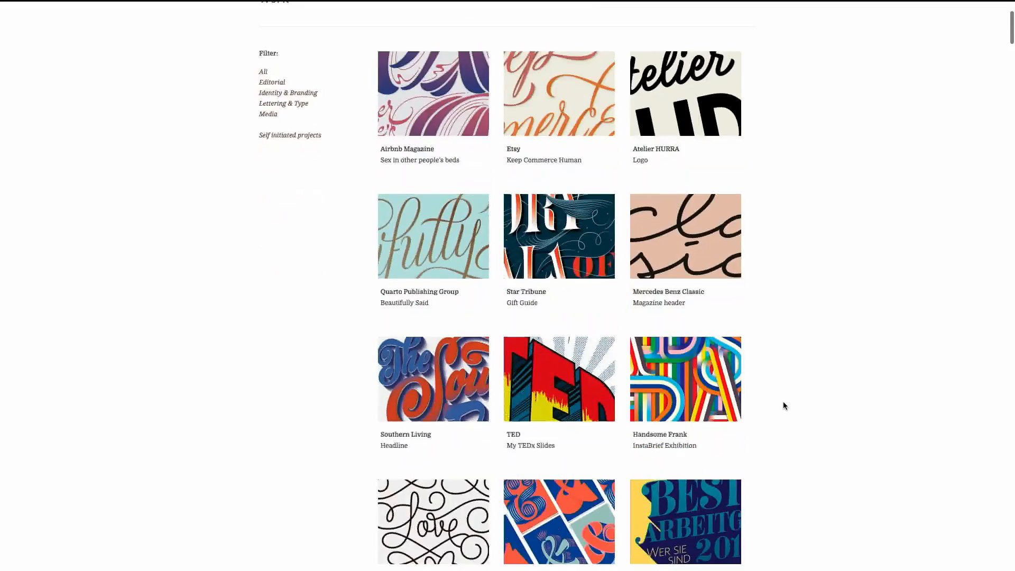
{"action": "scroll", "coordinate": [783, 405], "scroll_direction": "down", "scroll_amount": 10}
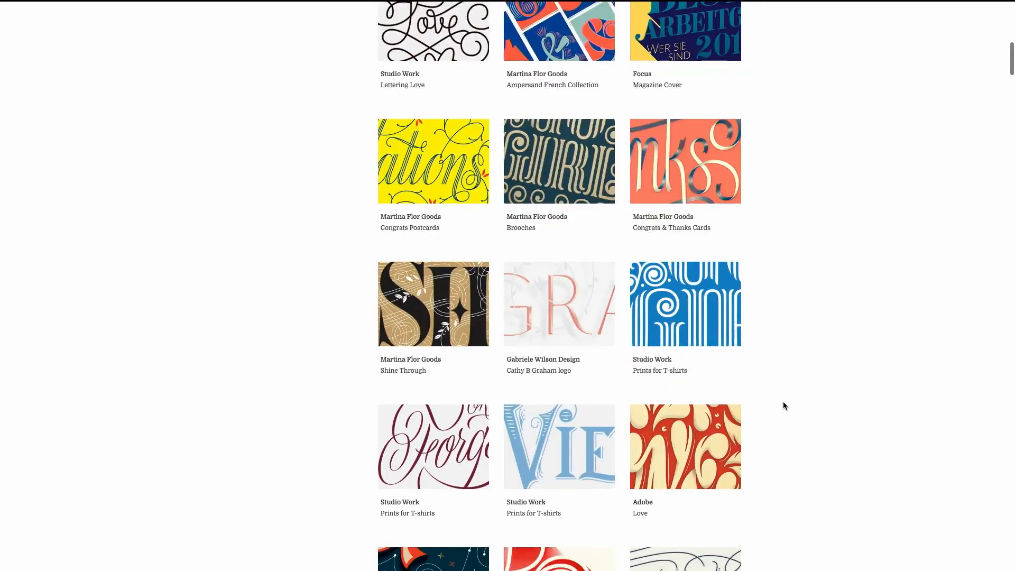
{"action": "scroll", "coordinate": [784, 405], "scroll_direction": "down", "scroll_amount": 14}
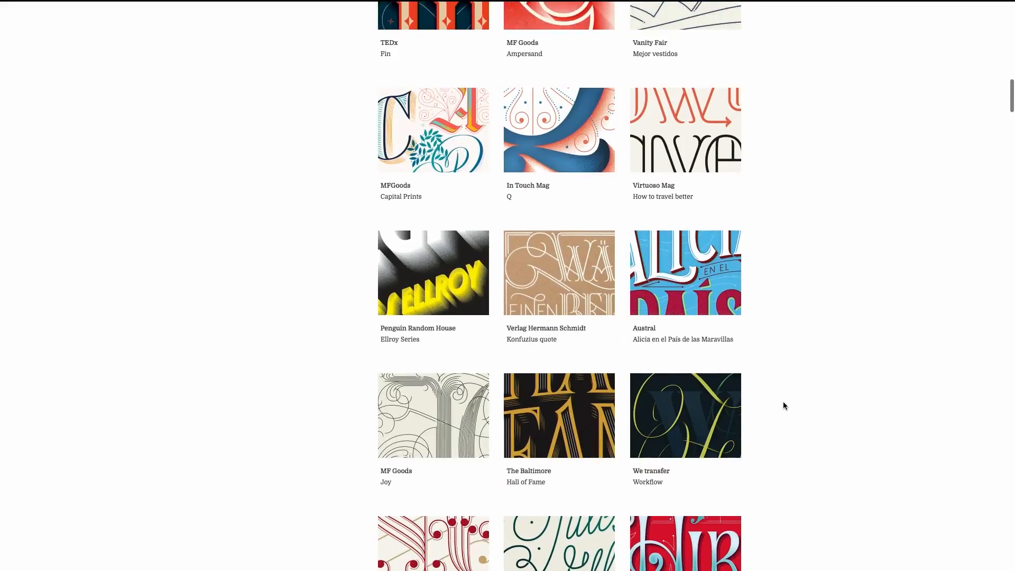
{"action": "scroll", "coordinate": [783, 406], "scroll_direction": "down", "scroll_amount": 15}
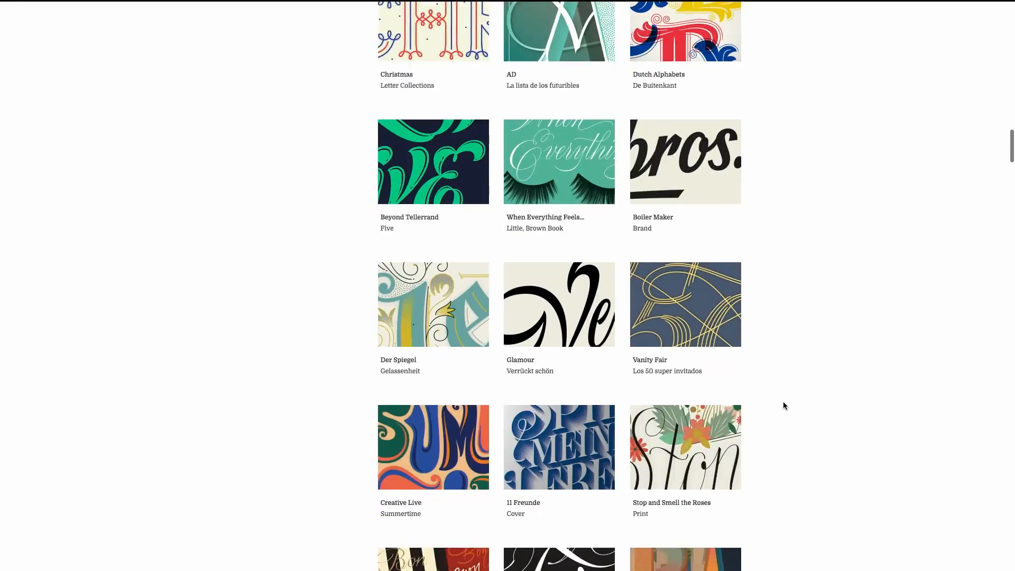
{"action": "scroll", "coordinate": [783, 405], "scroll_direction": "down", "scroll_amount": 16}
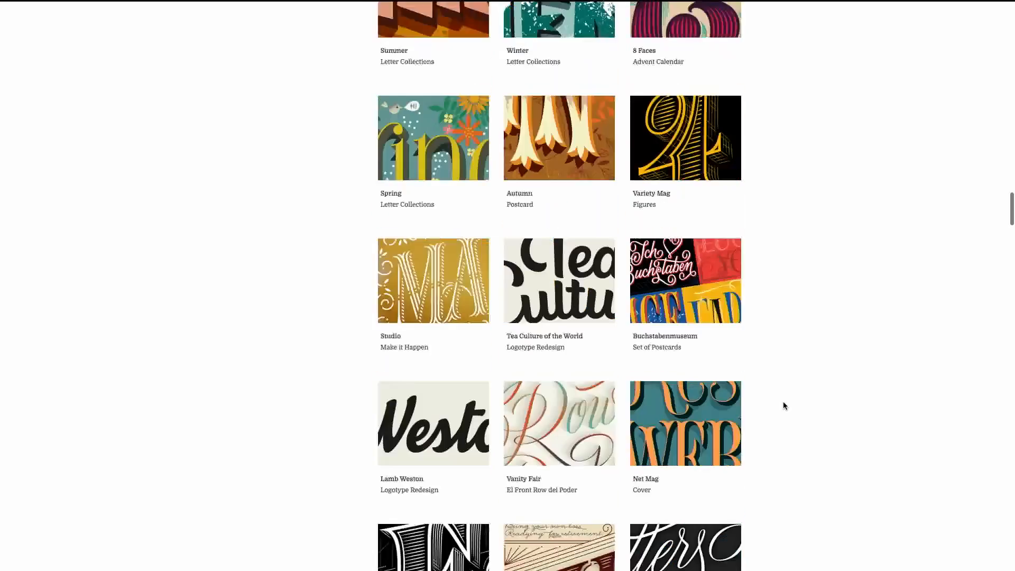
{"action": "scroll", "coordinate": [784, 405], "scroll_direction": "down", "scroll_amount": 17}
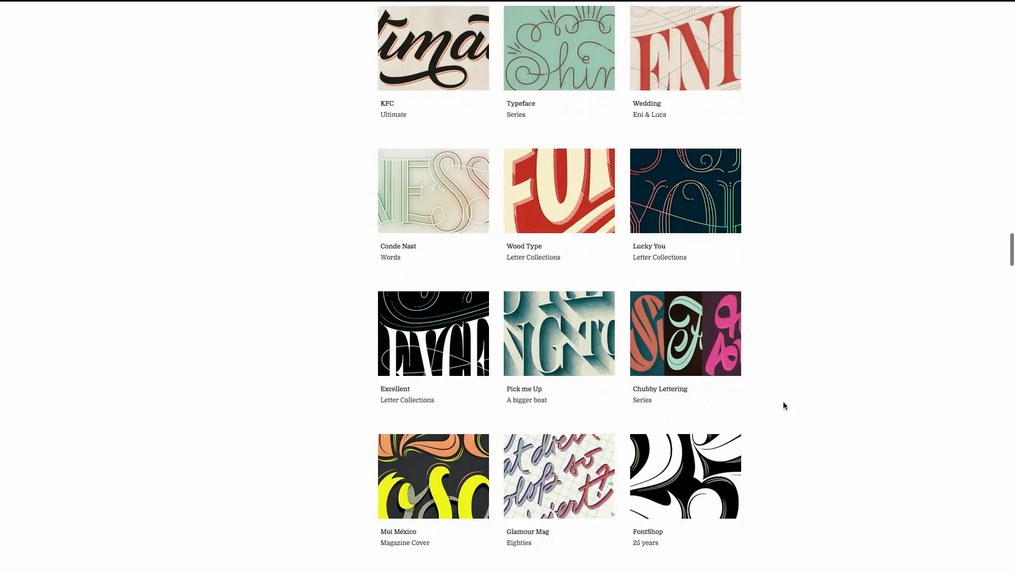
{"action": "scroll", "coordinate": [783, 405], "scroll_direction": "down", "scroll_amount": 16}
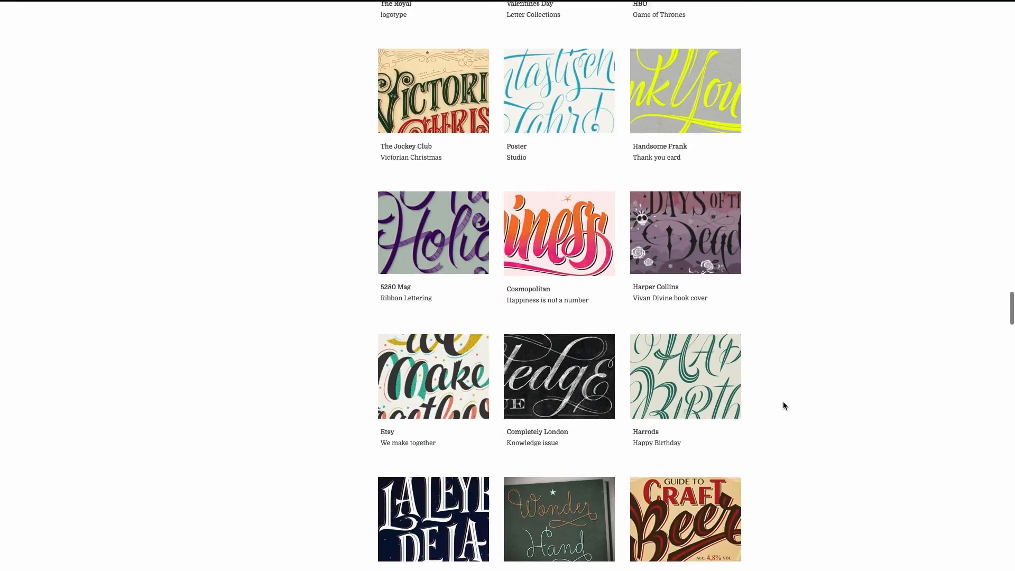
{"action": "scroll", "coordinate": [784, 406], "scroll_direction": "down", "scroll_amount": 20}
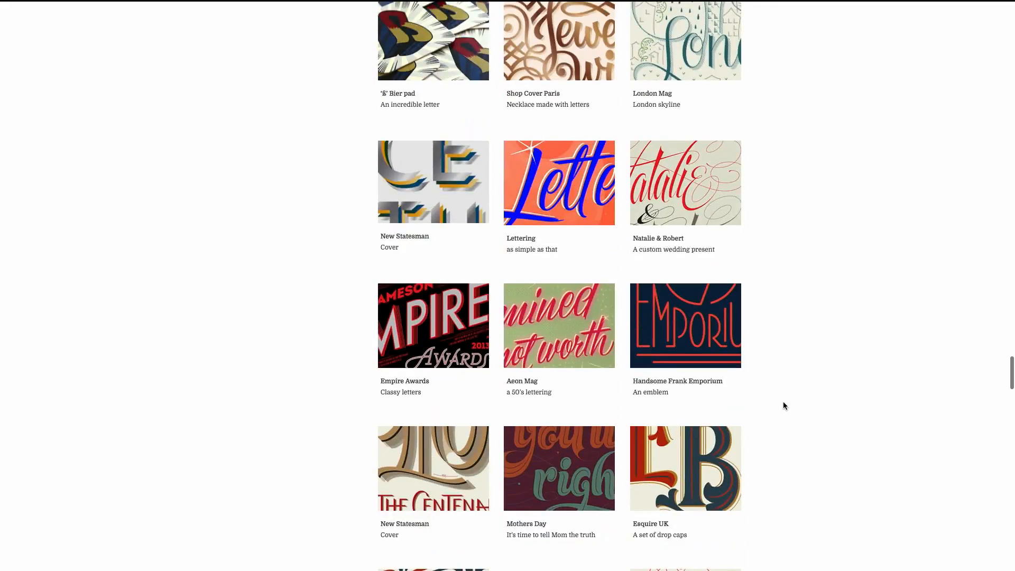
{"action": "scroll", "coordinate": [784, 406], "scroll_direction": "down", "scroll_amount": 20}
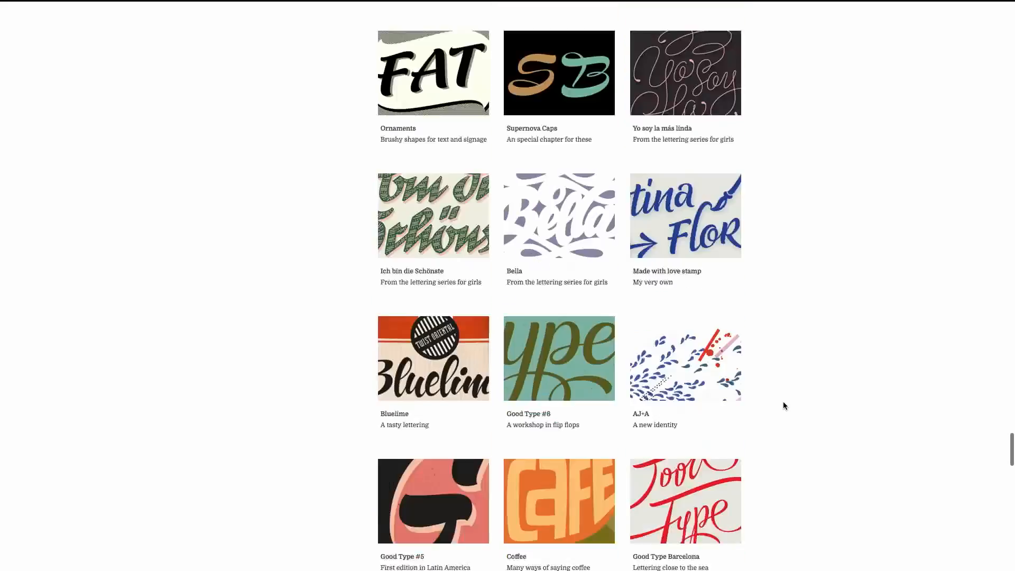
{"action": "key", "text": "Home"}
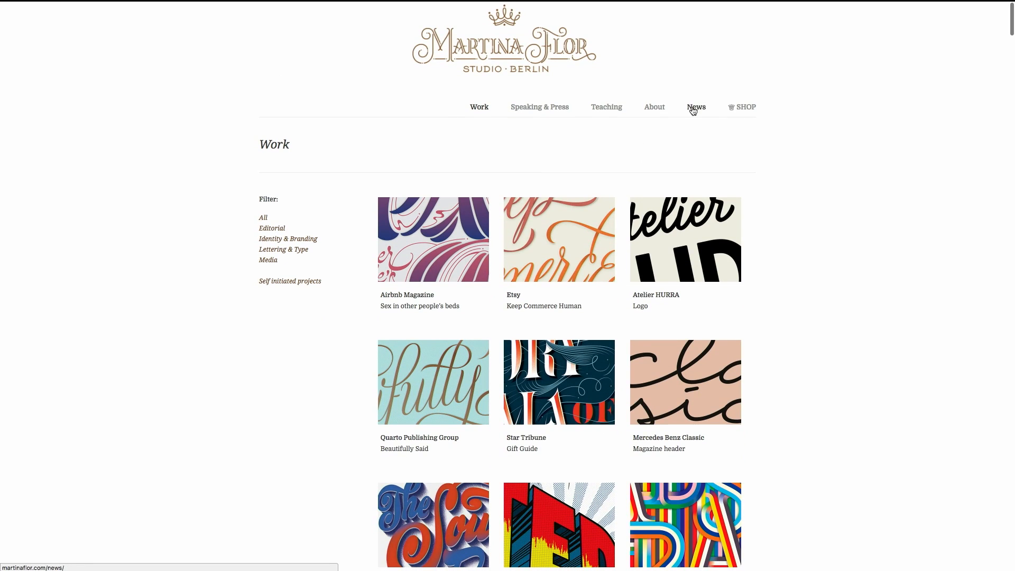
Open the Martina Flor Goods shop and look over the featured products on its home page
{"action": "left_click", "coordinate": [751, 109]}
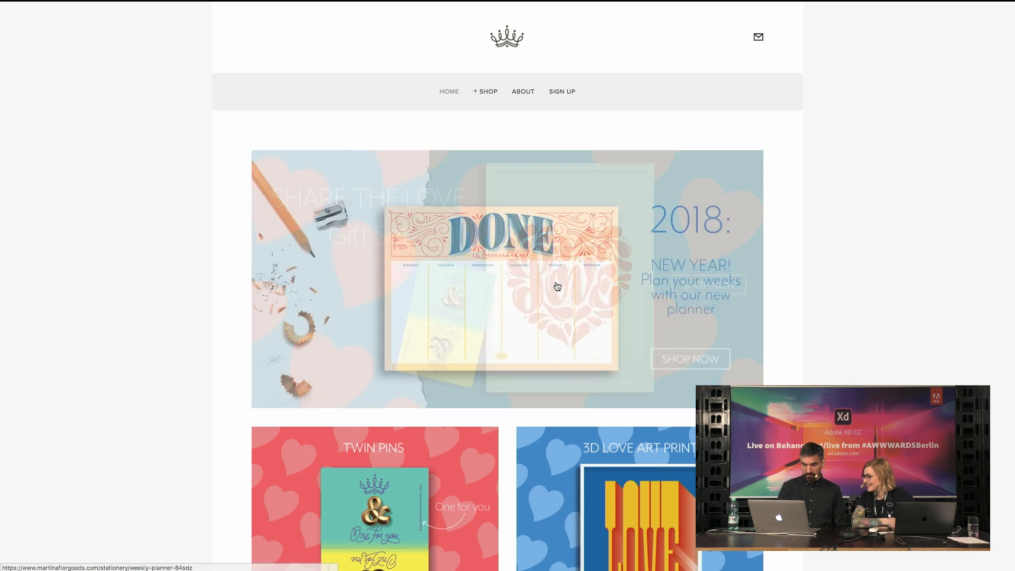
{"action": "scroll", "coordinate": [150, 370], "scroll_direction": "down", "scroll_amount": 10}
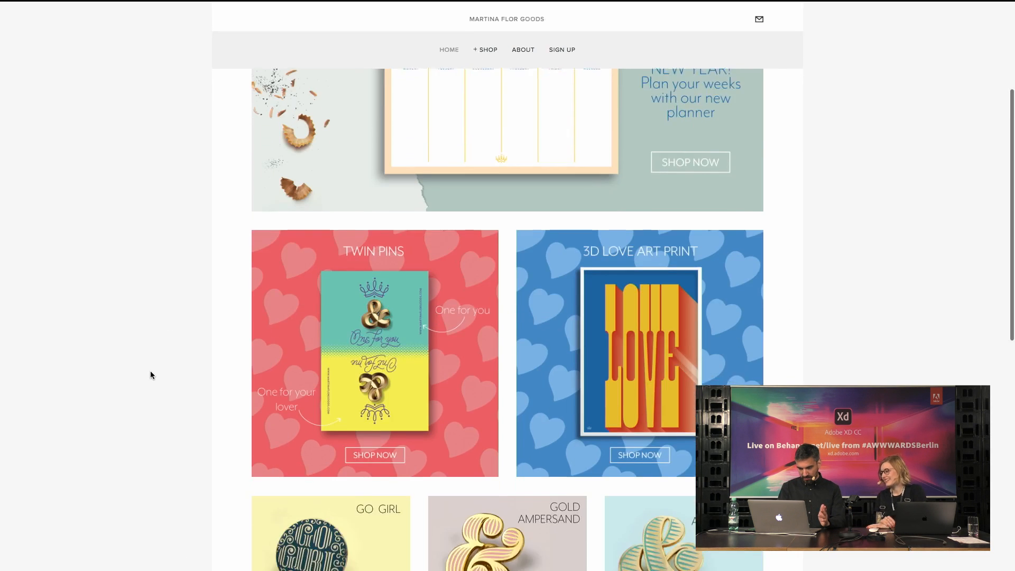
{"action": "scroll", "coordinate": [150, 370], "scroll_direction": "up", "scroll_amount": 10}
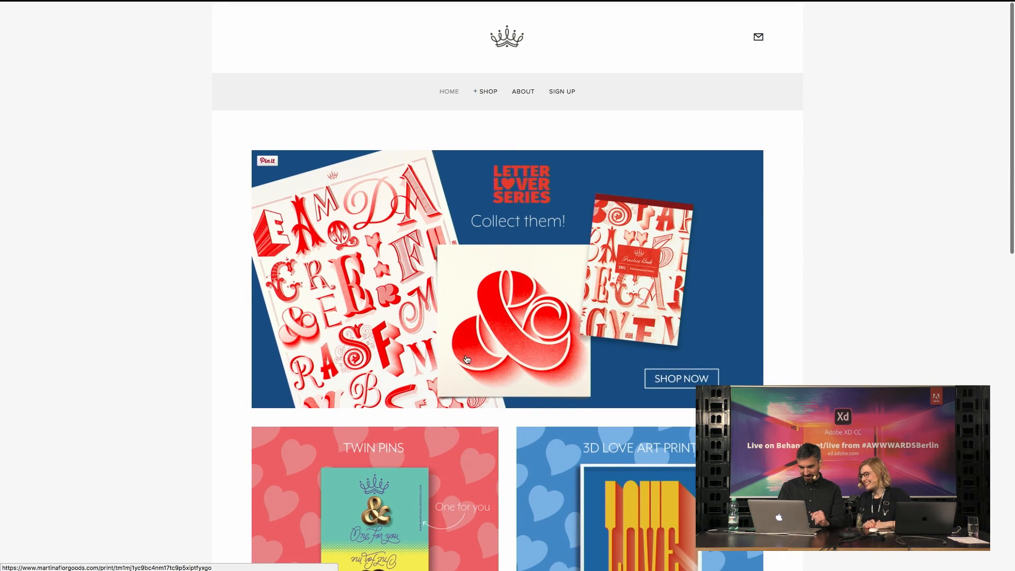
Open the shop's Art Prints category and look through the listed prints
{"action": "mouse_move", "coordinate": [492, 94]}
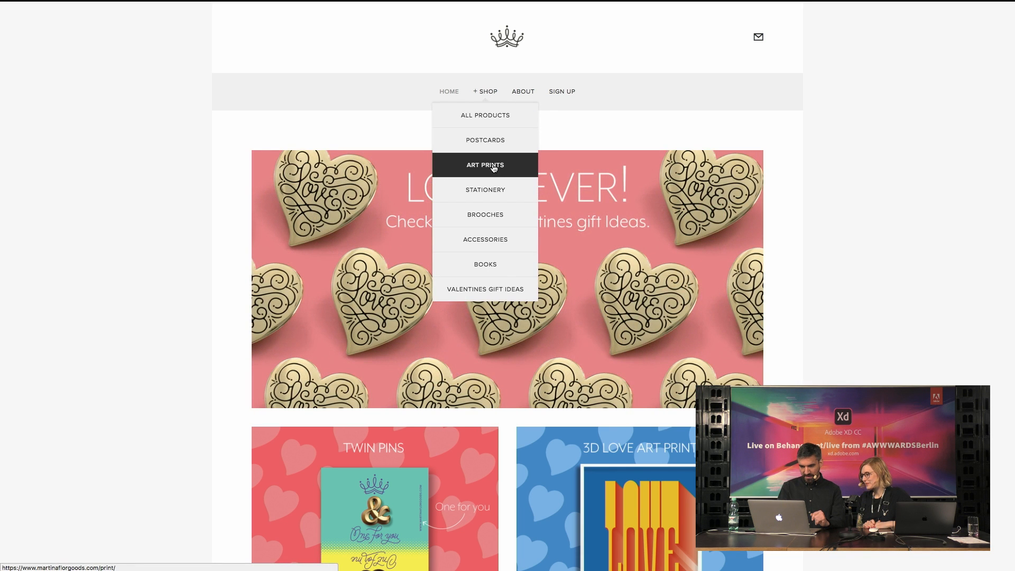
{"action": "left_click", "coordinate": [493, 167]}
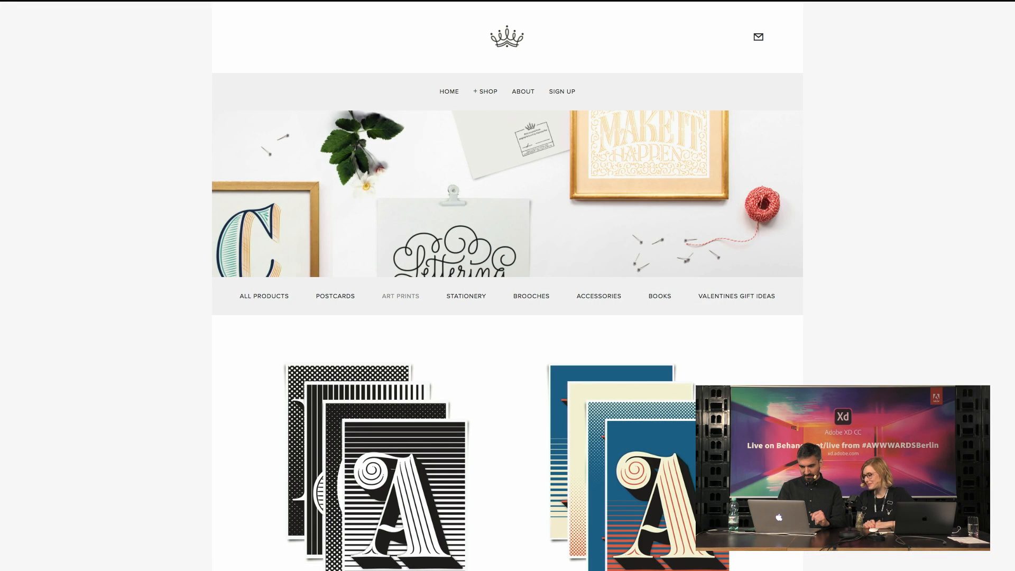
{"action": "scroll", "coordinate": [507, 285], "scroll_direction": "up", "scroll_amount": 1}
{"action": "scroll", "coordinate": [507, 286], "scroll_direction": "down", "scroll_amount": 20}
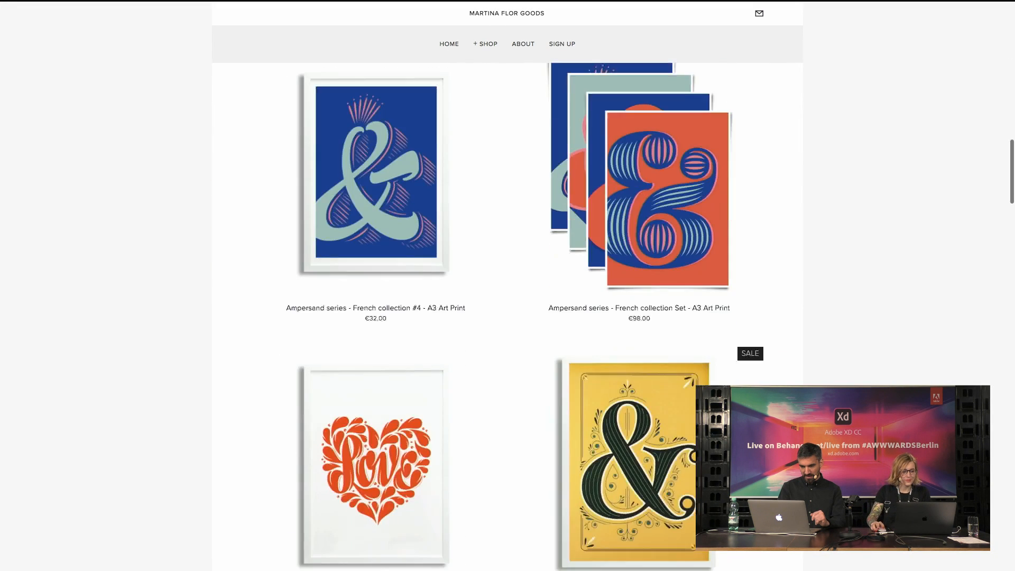
Switch to the Awwwards-2018 document in Adobe XD and move its three iPhone artboards together higher on the canvas
{"action": "scroll", "coordinate": [373, 323], "scroll_direction": "up", "scroll_amount": 3}
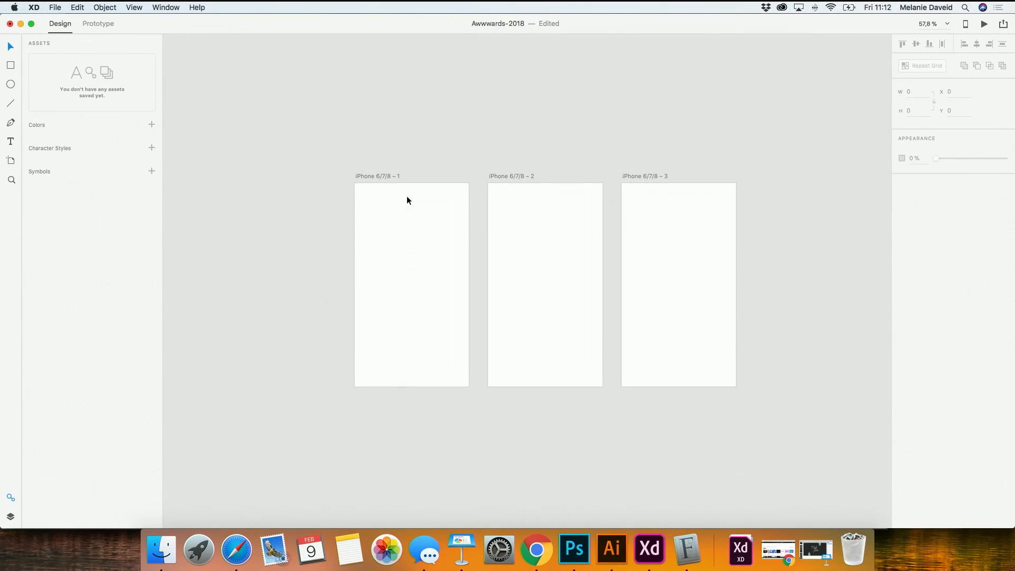
{"action": "left_click", "coordinate": [386, 176]}
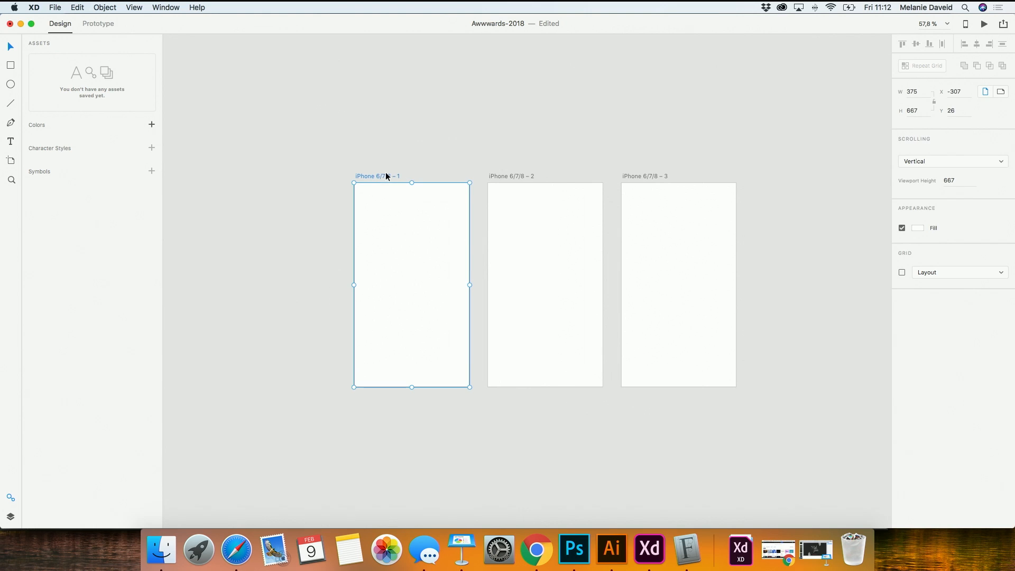
{"action": "left_click", "coordinate": [515, 177], "text": "shift"}
{"action": "left_click", "coordinate": [656, 174], "text": "shift"}
{"action": "left_click_drag", "start_coordinate": [656, 174], "coordinate": [642, 97]}
{"action": "left_click", "coordinate": [591, 351]}
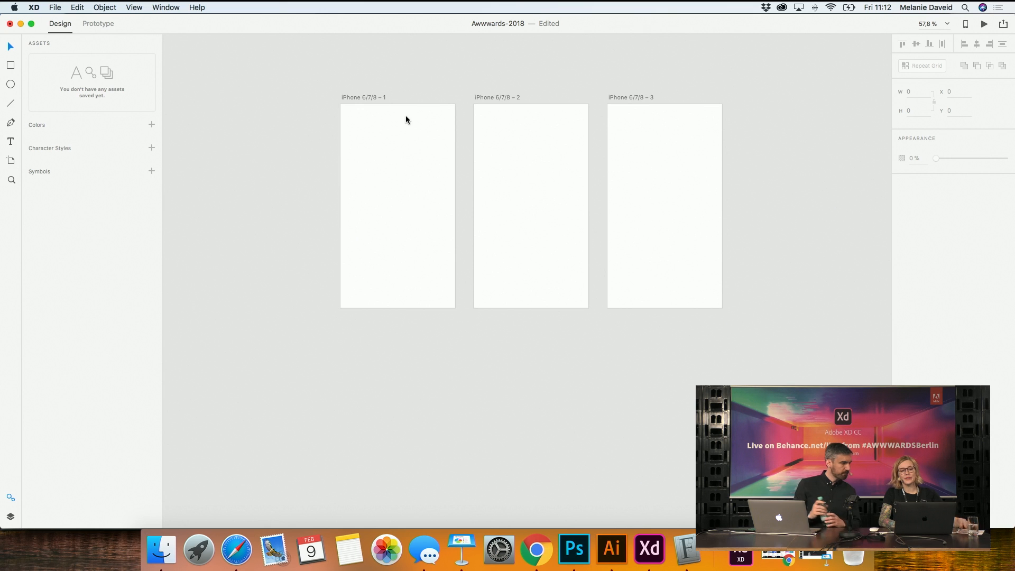
Shift the first iPhone artboard slightly away from the second and move all three artboards lower on the canvas
{"action": "left_click", "coordinate": [366, 96]}
{"action": "mouse_move", "coordinate": [369, 93]}
{"action": "left_mouse_down"}
{"action": "mouse_move", "coordinate": [357, 99]}
{"action": "mouse_move", "coordinate": [357, 88]}
{"action": "mouse_move", "coordinate": [364, 93]}
{"action": "left_mouse_up"}
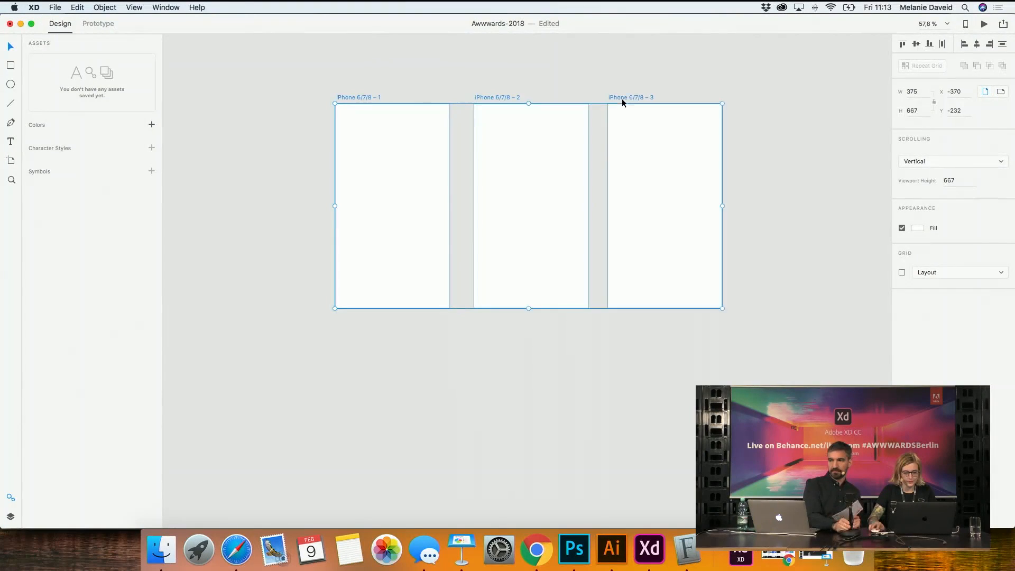
{"action": "left_click_drag", "start_coordinate": [622, 101], "coordinate": [605, 208]}
{"action": "left_click", "coordinate": [575, 125]}
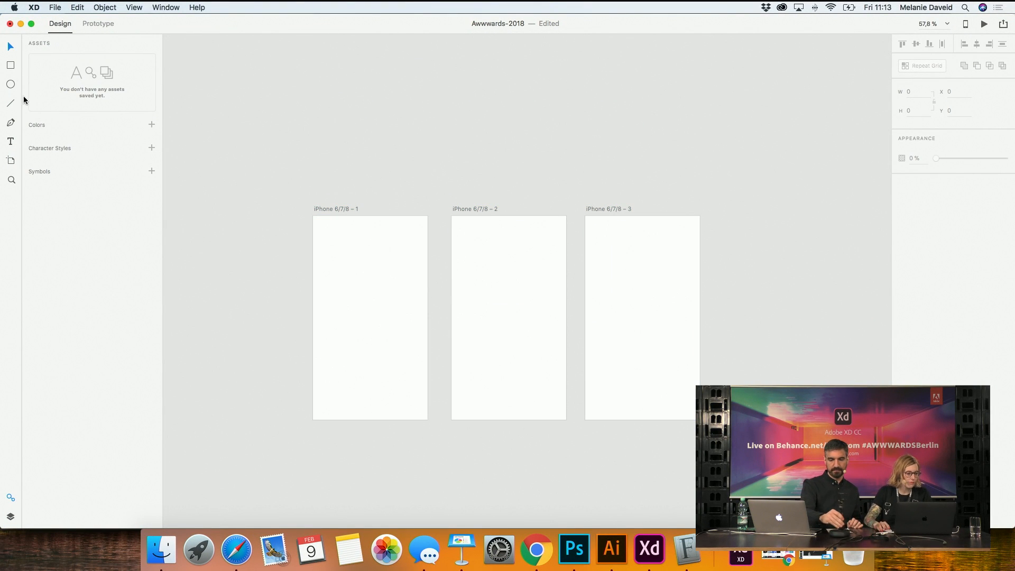
Draw a square of about 292 px on the second iPhone artboard and move all three artboards up the canvas
{"action": "left_click", "coordinate": [10, 65]}
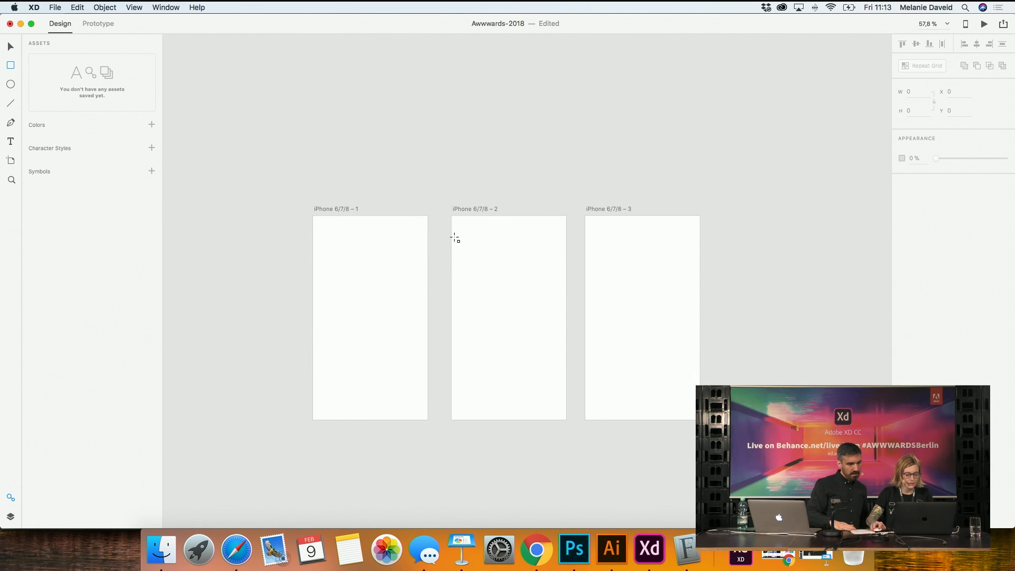
{"action": "mouse_move", "coordinate": [465, 242]}
{"action": "left_mouse_down"}
{"action": "mouse_move", "coordinate": [550, 334]}
{"action": "mouse_move", "coordinate": [515, 335]}
{"action": "mouse_move", "coordinate": [531, 333]}
{"action": "left_mouse_up"}
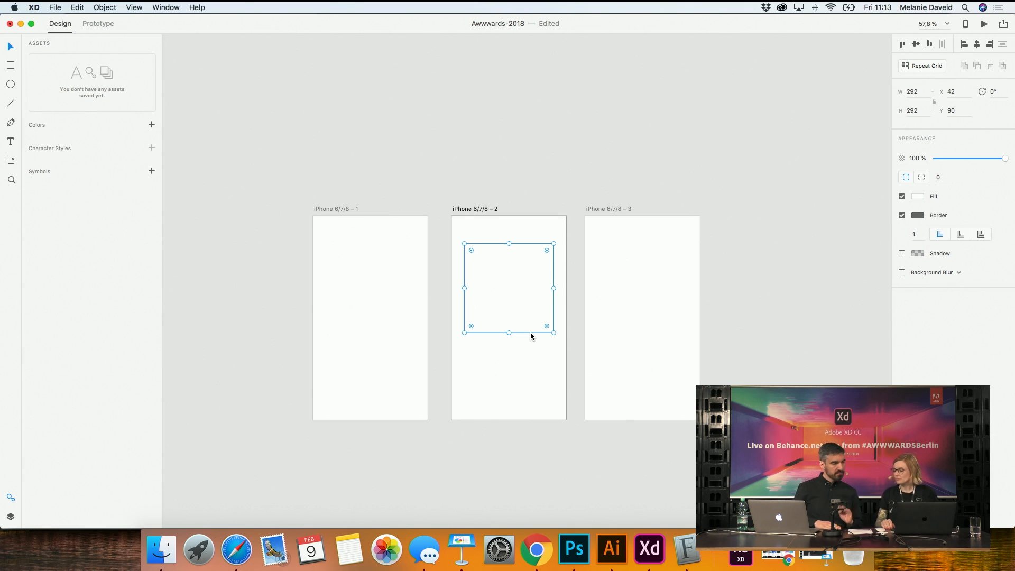
{"action": "left_click", "coordinate": [329, 208]}
{"action": "left_click", "coordinate": [486, 208], "text": "shift"}
{"action": "left_click", "coordinate": [602, 209], "text": "shift"}
{"action": "left_click_drag", "start_coordinate": [602, 210], "coordinate": [614, 120]}
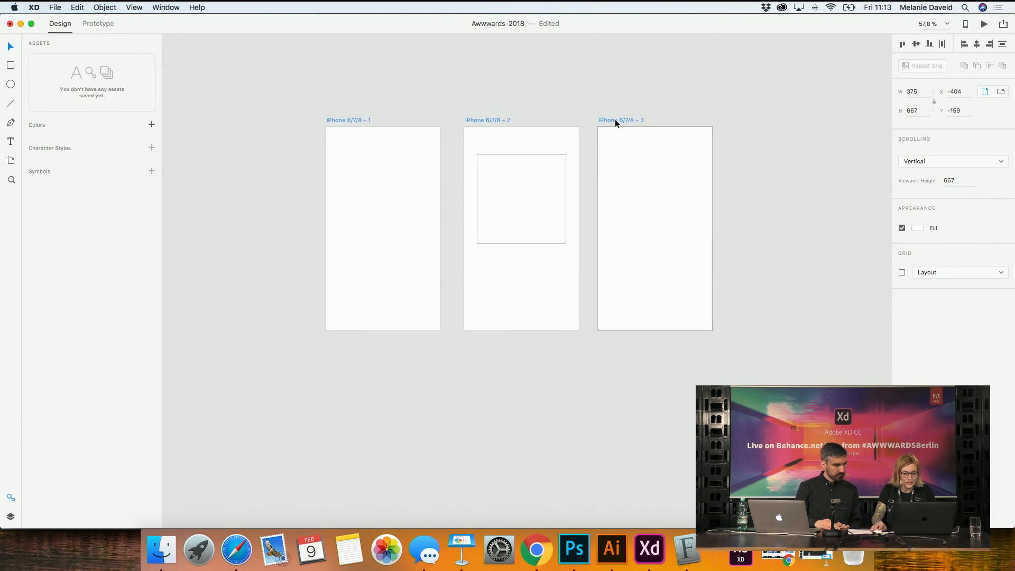
{"action": "left_click", "coordinate": [457, 394]}
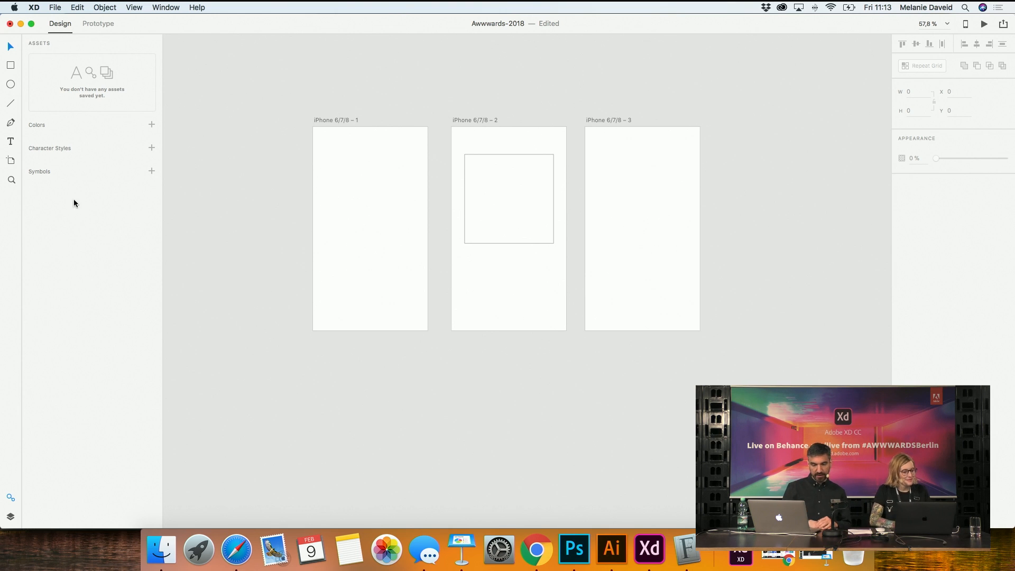
Add a text area of about 245 by 245 px to the lower half of the first iPhone artboard, reading "BOOM!"
{"action": "left_click", "coordinate": [11, 141]}
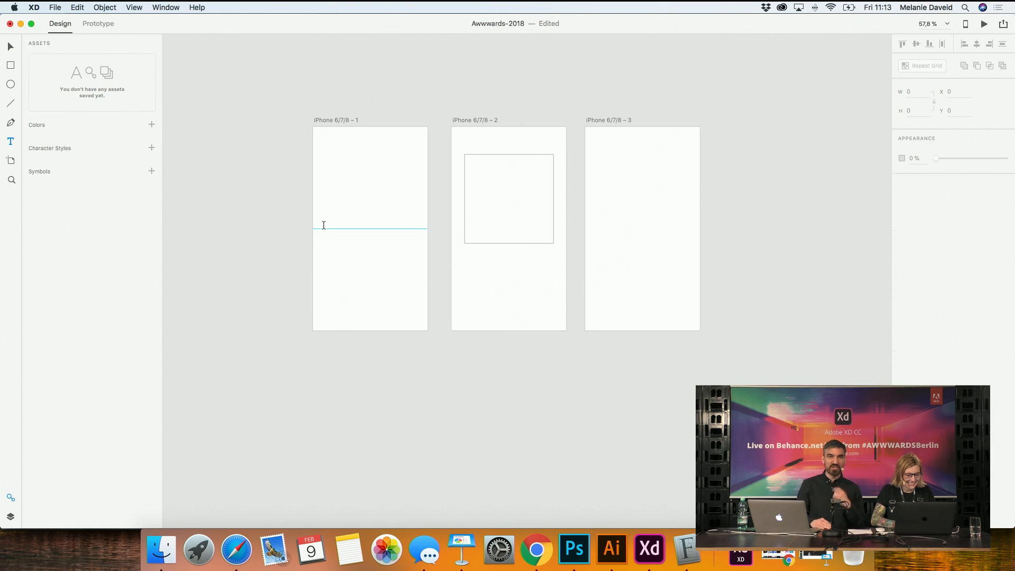
{"action": "left_click_drag", "start_coordinate": [324, 228], "coordinate": [398, 303]}
{"action": "type", "text": "Boom"}
{"action": "key", "text": "BackSpace"}
{"action": "key", "text": "BackSpace"}
{"action": "key", "text": "BackSpace"}
{"action": "type", "text": "OOM"}
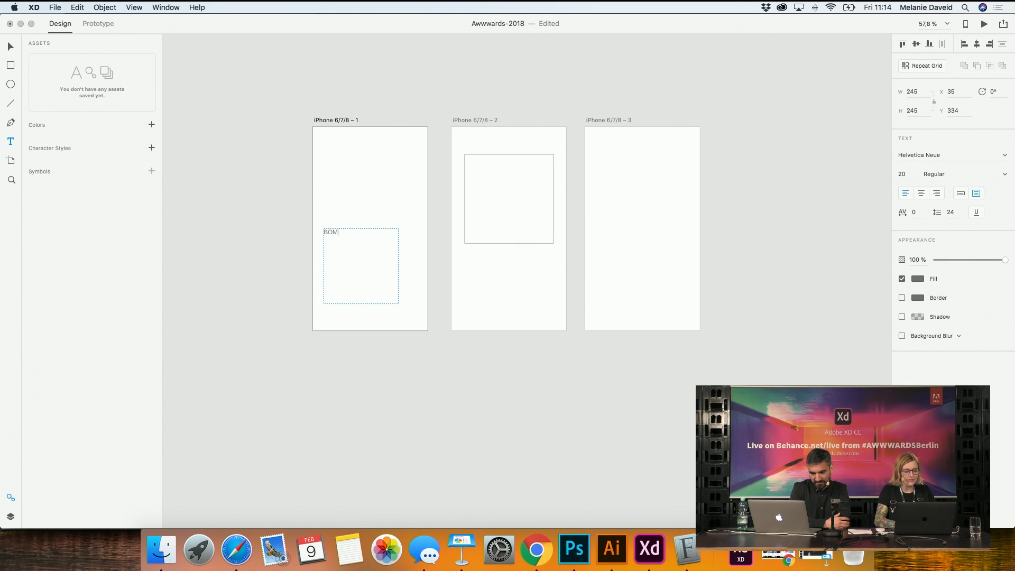
{"action": "key", "text": "BackSpace"}
{"action": "key", "text": "BackSpace"}
{"action": "type", "text": "OM"}
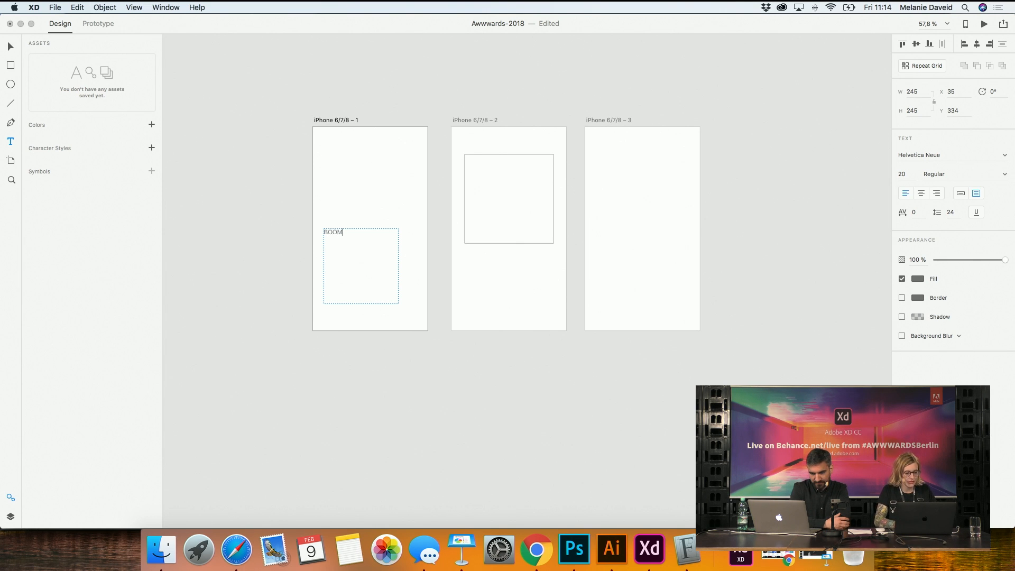
{"action": "type", "text": "!"}
{"action": "key", "text": "super+a"}
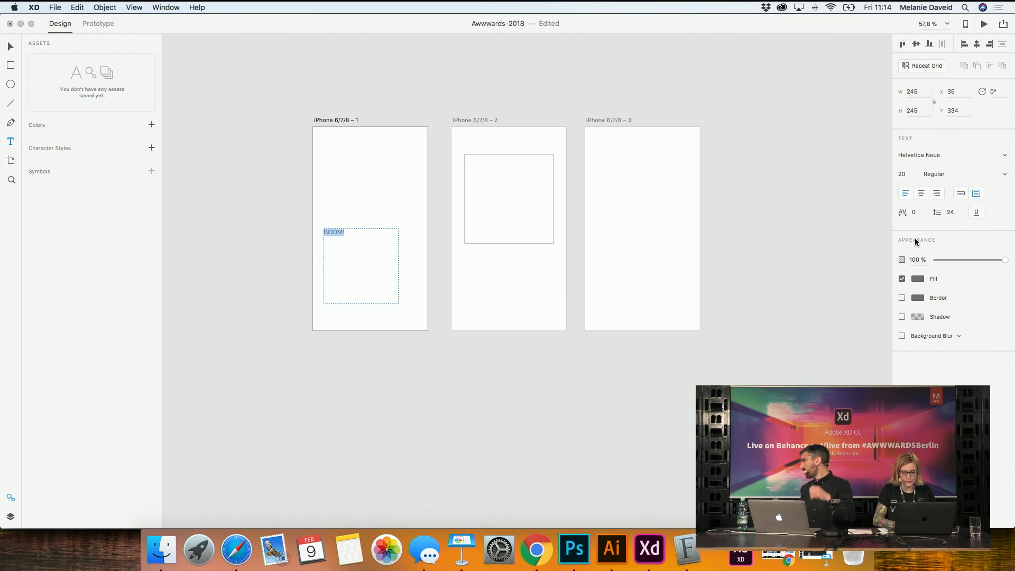
{"action": "left_click", "coordinate": [919, 155]}
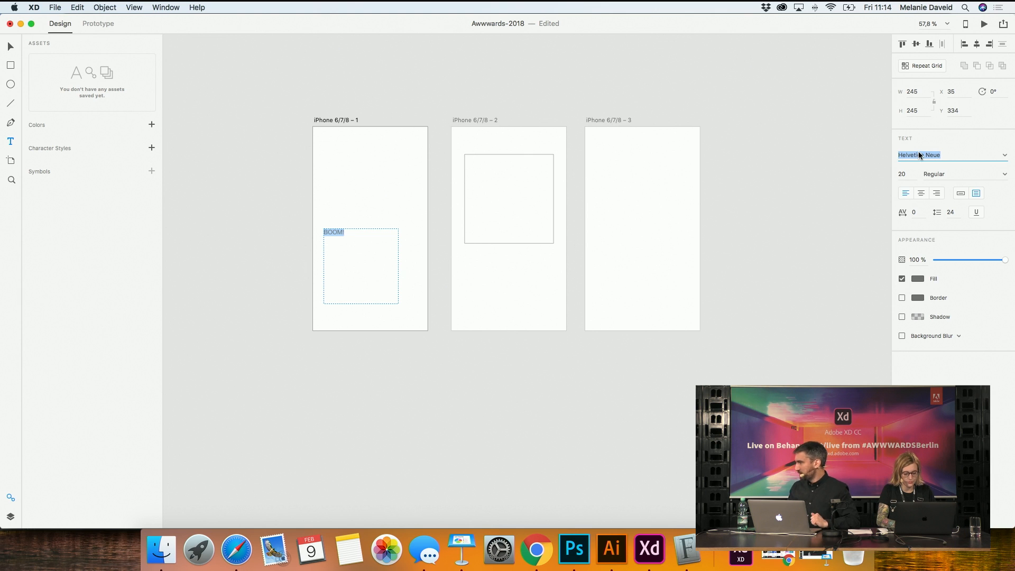
{"action": "type", "text": "Laz"}
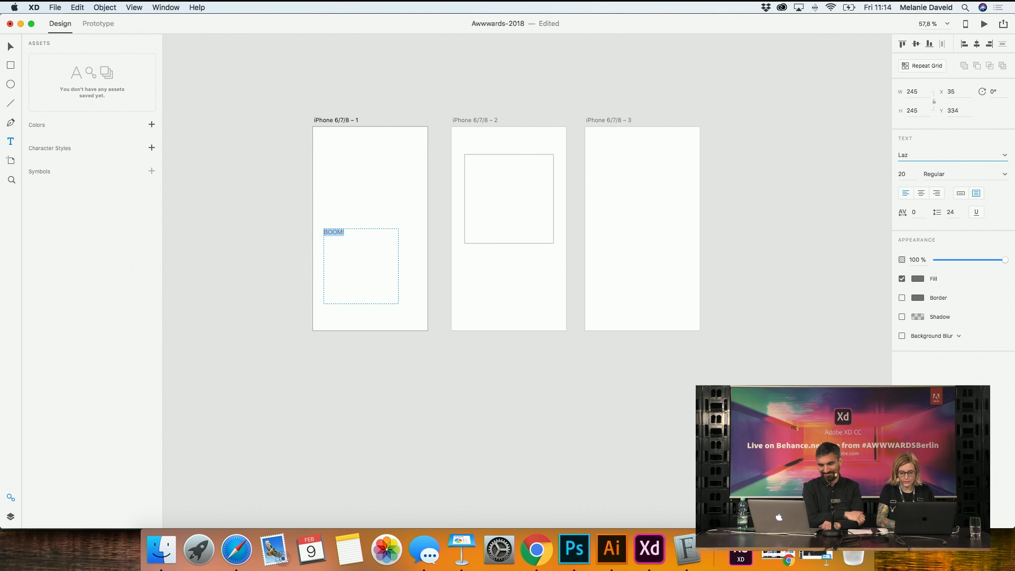
{"action": "left_click", "coordinate": [1005, 155]}
{"action": "left_click", "coordinate": [1006, 155]}
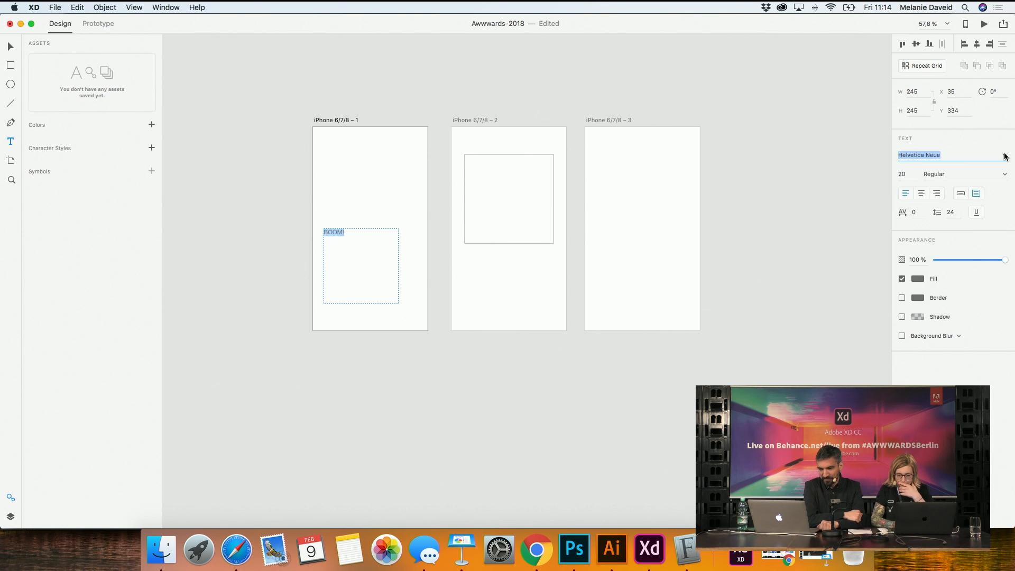
{"action": "type", "text": "Lazy"}
{"action": "key", "text": "BackSpace"}
Look up the font among the downloaded files and set the "BOOM!" text's font to Luckiest Guy
{"action": "left_click", "coordinate": [741, 555]}
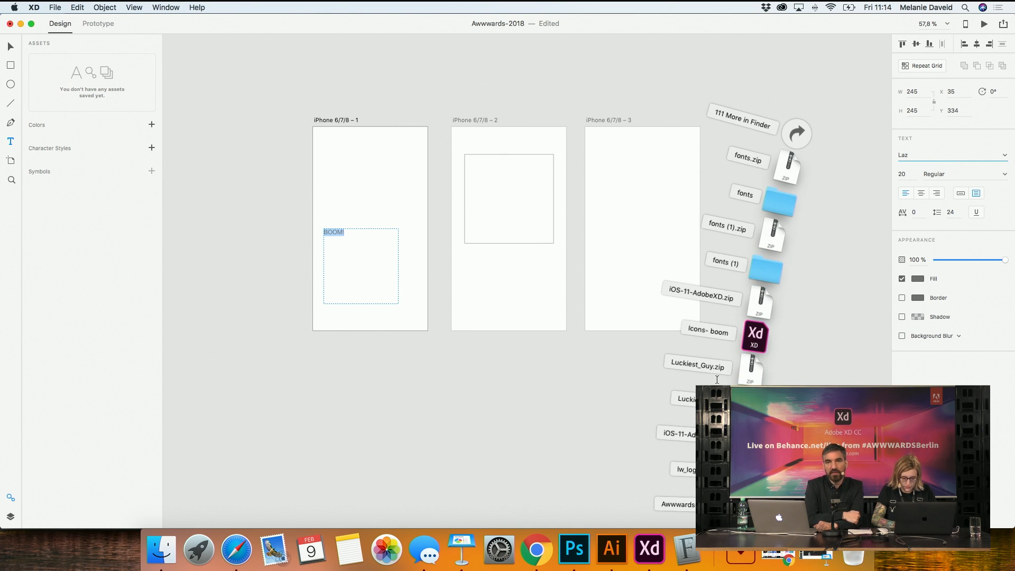
{"action": "left_click", "coordinate": [740, 379]}
{"action": "double_click", "coordinate": [931, 157]}
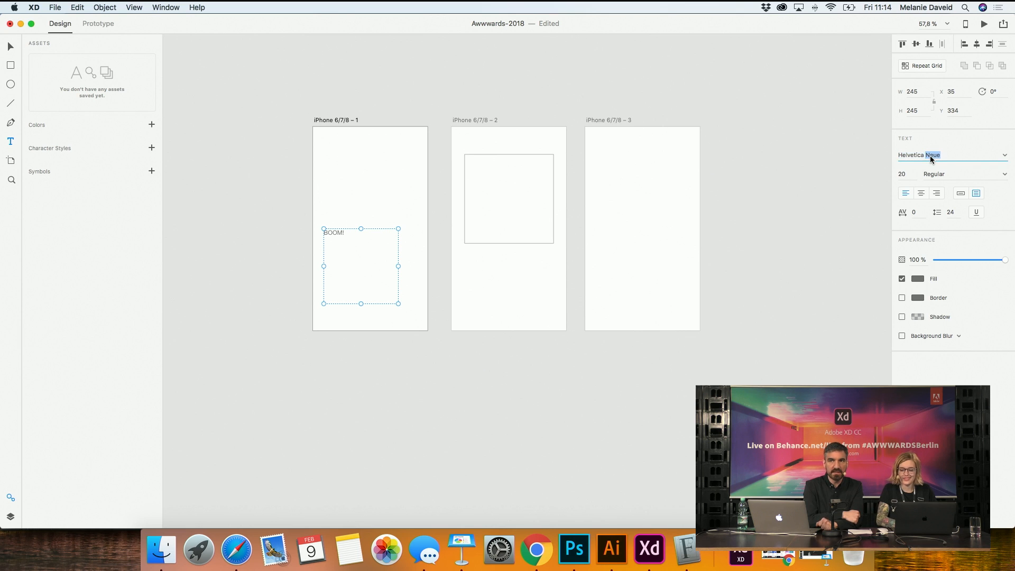
{"action": "key", "text": "super+a"}
{"action": "type", "text": "Luck"}
{"action": "key", "text": "Return"}
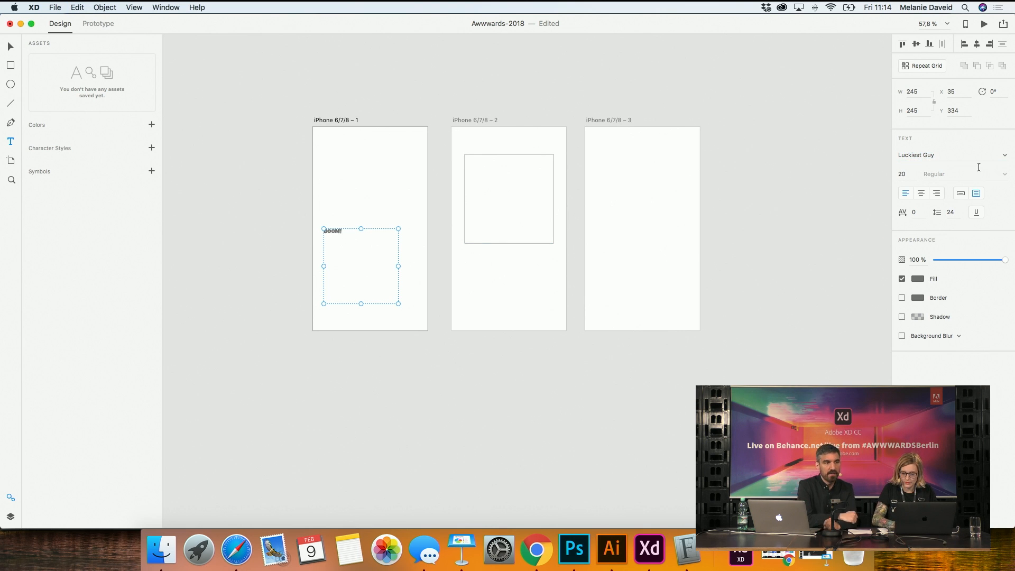
Set the font size of the "BOOM!" text to 50
{"action": "left_click", "coordinate": [911, 178]}
{"action": "type", "text": "4"}
{"action": "type", "text": "50"}
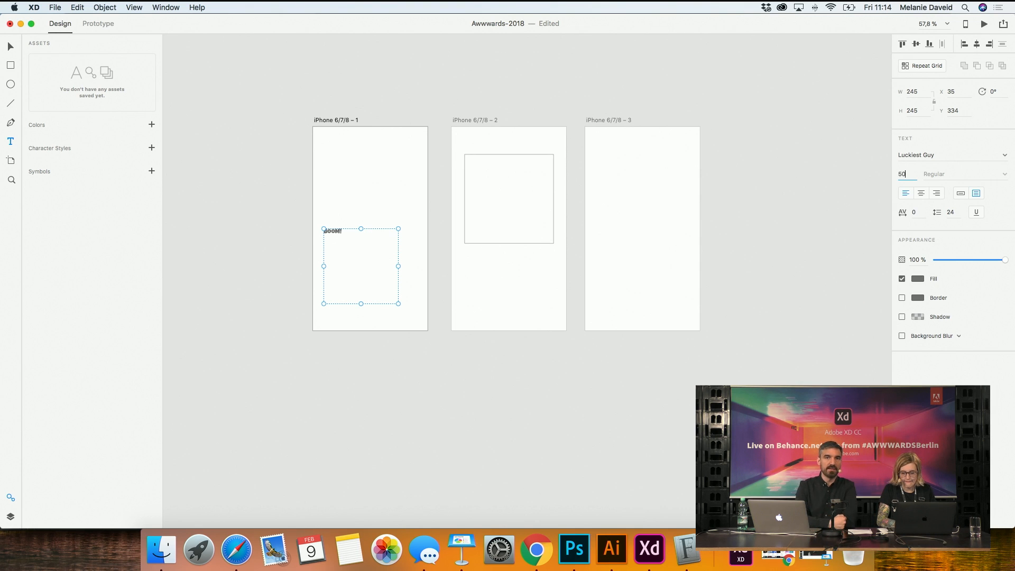
{"action": "key", "text": "Return"}
{"action": "left_click", "coordinate": [386, 318]}
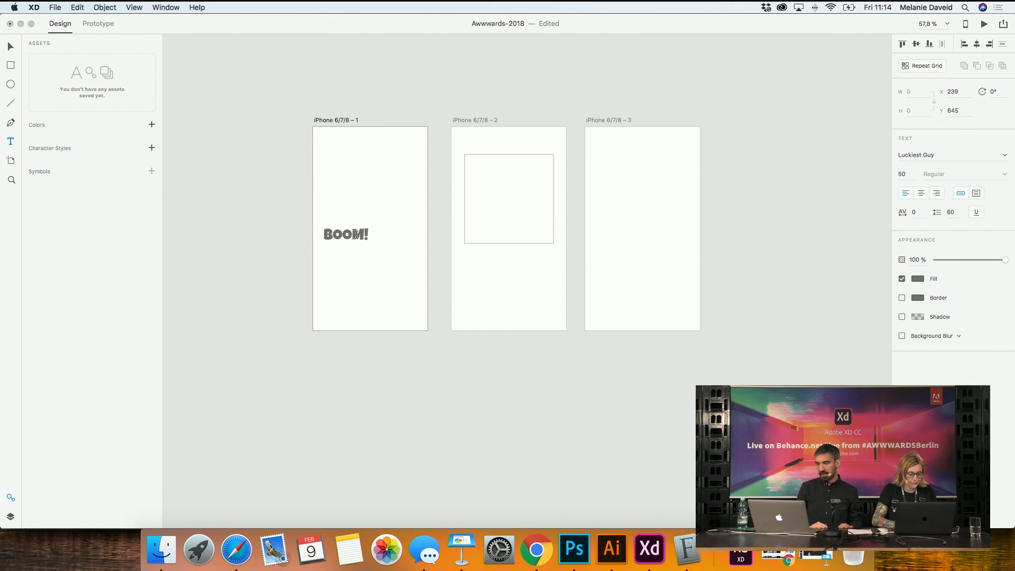
{"action": "key", "text": "super+z"}
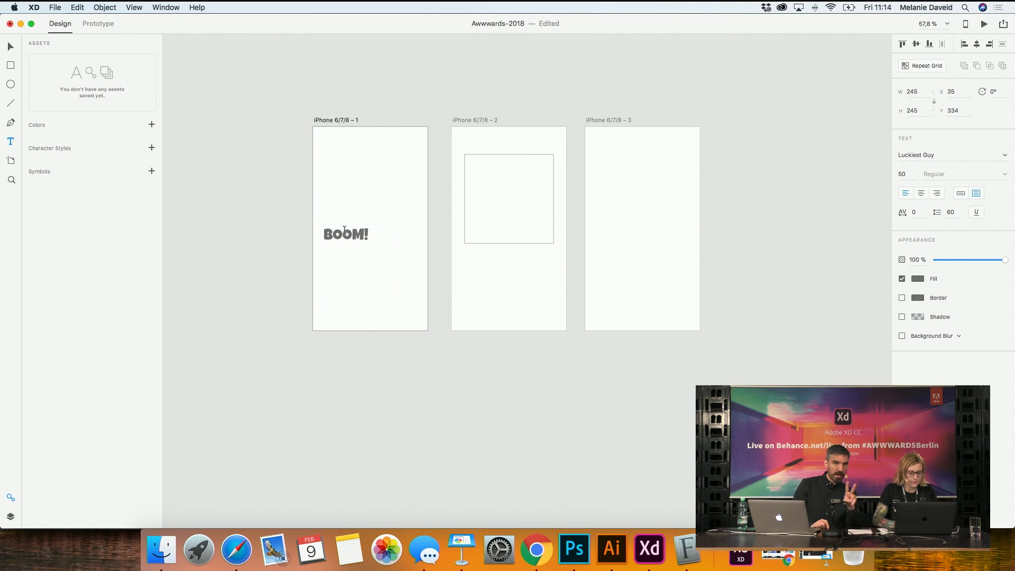
{"action": "scroll", "coordinate": [331, 206], "scroll_direction": "down", "scroll_amount": 1}
{"action": "left_click_drag", "start_coordinate": [345, 229], "coordinate": [360, 179]}
{"action": "key", "text": "super+z"}
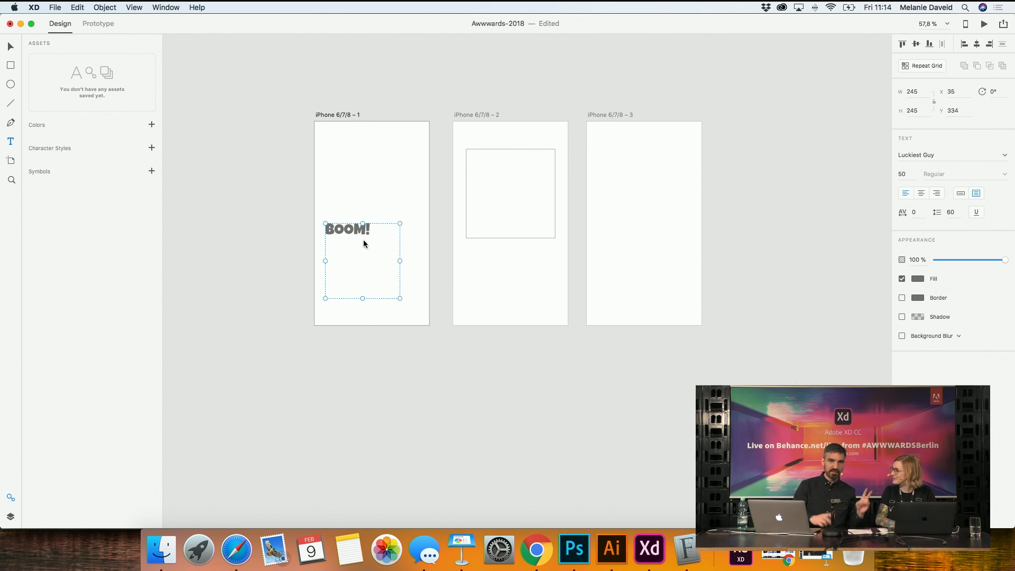
Center-align the "BOOM!" text and shorten its text area to a height of about 55 px
{"action": "left_click", "coordinate": [921, 193]}
{"action": "left_click", "coordinate": [390, 339]}
{"action": "left_click", "coordinate": [358, 260]}
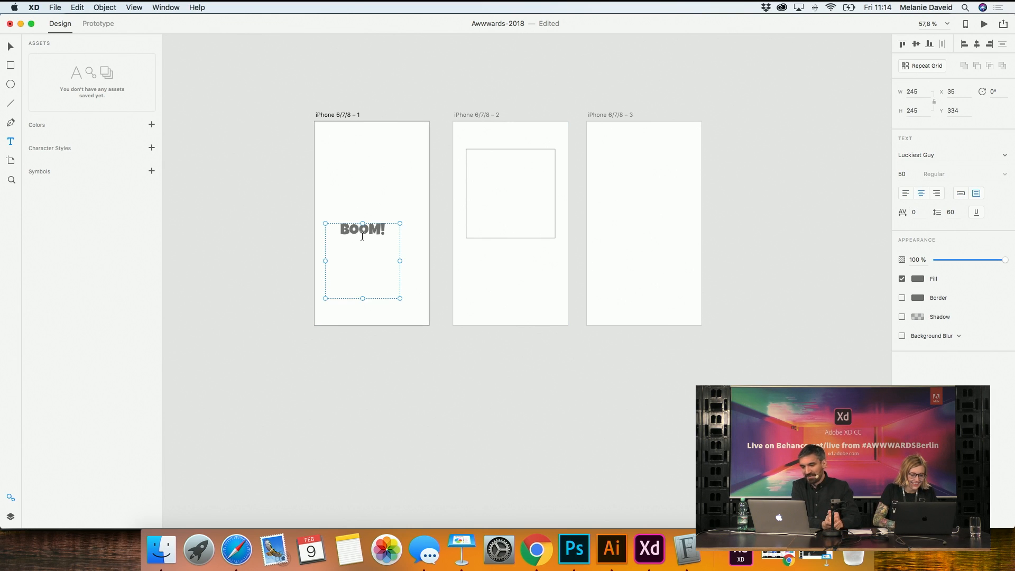
{"action": "left_click_drag", "start_coordinate": [363, 294], "coordinate": [362, 235]}
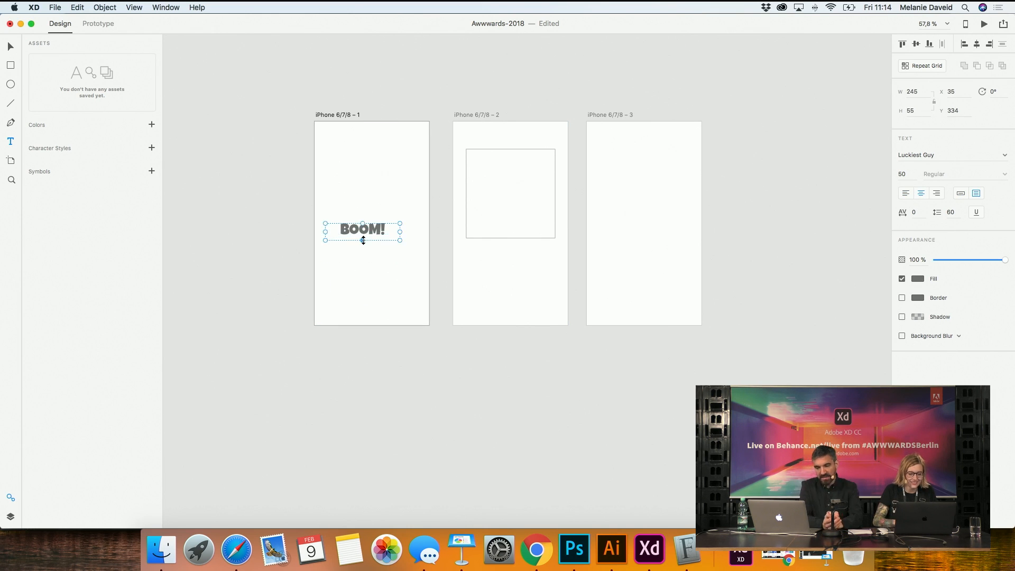
{"action": "key", "text": "super+1"}
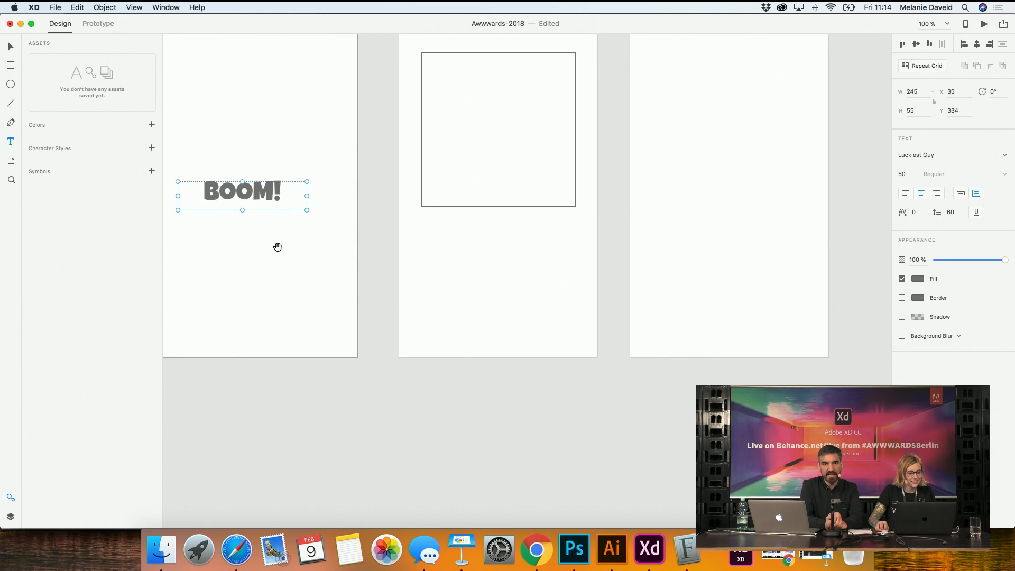
{"action": "scroll", "coordinate": [277, 244], "scroll_direction": "left", "scroll_amount": 5}
{"action": "left_click", "coordinate": [277, 317]}
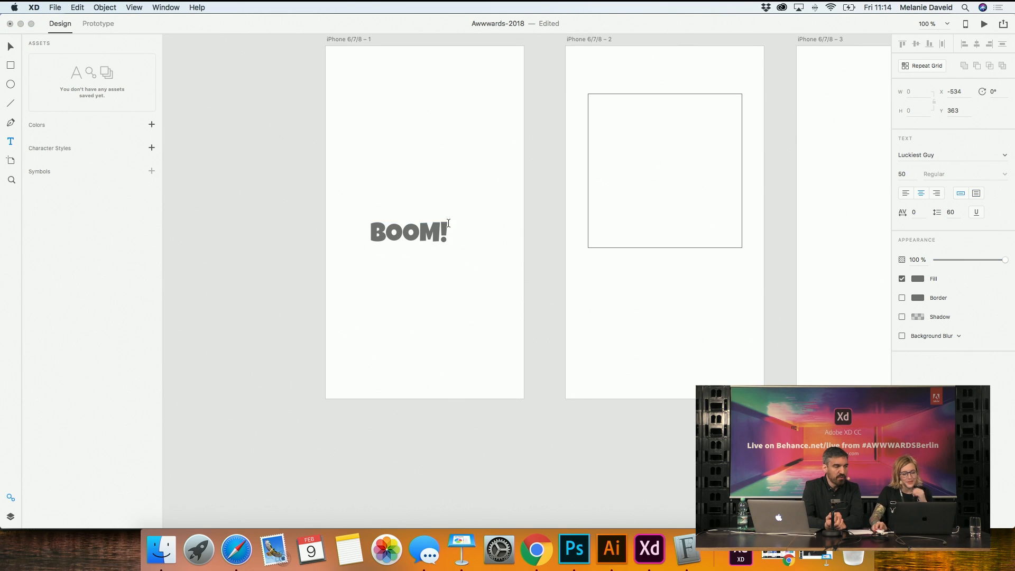
Switch to the Icons- boom document, reposition its window and enlarge it to fill the available screen space
{"action": "key", "text": "ctrl+Up"}
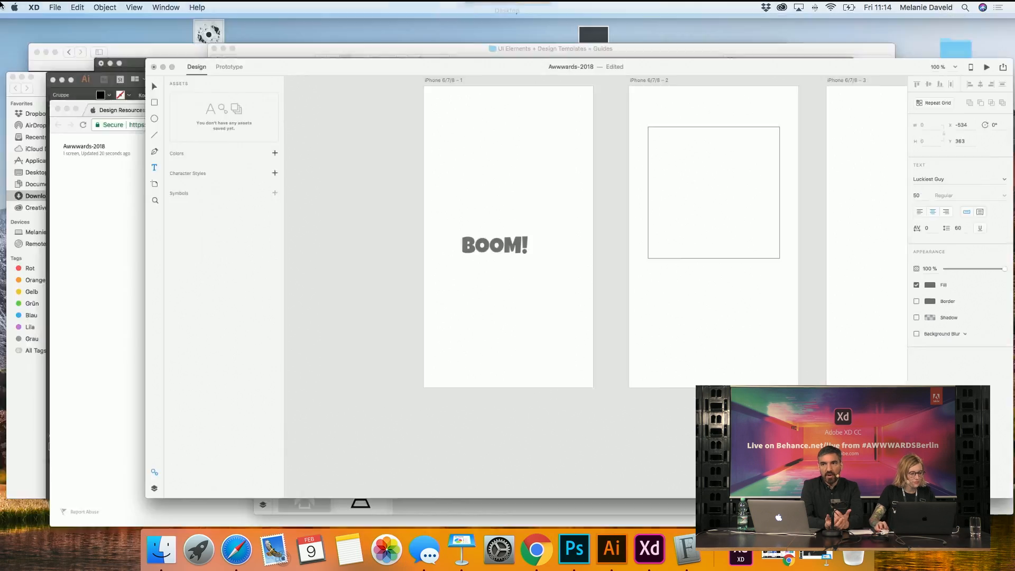
{"action": "left_click", "coordinate": [195, 431]}
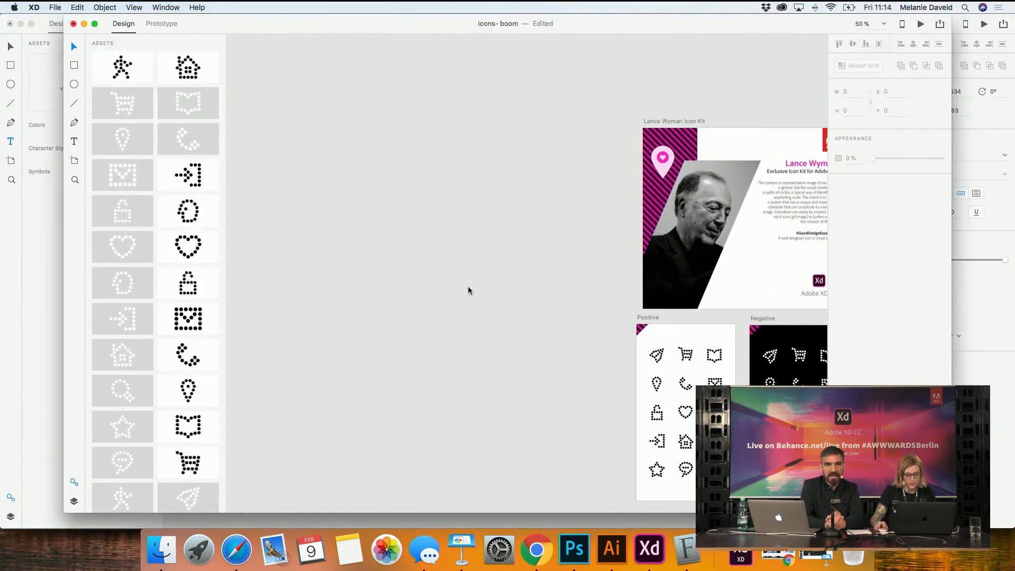
{"action": "left_click_drag", "start_coordinate": [361, 23], "coordinate": [328, 24]}
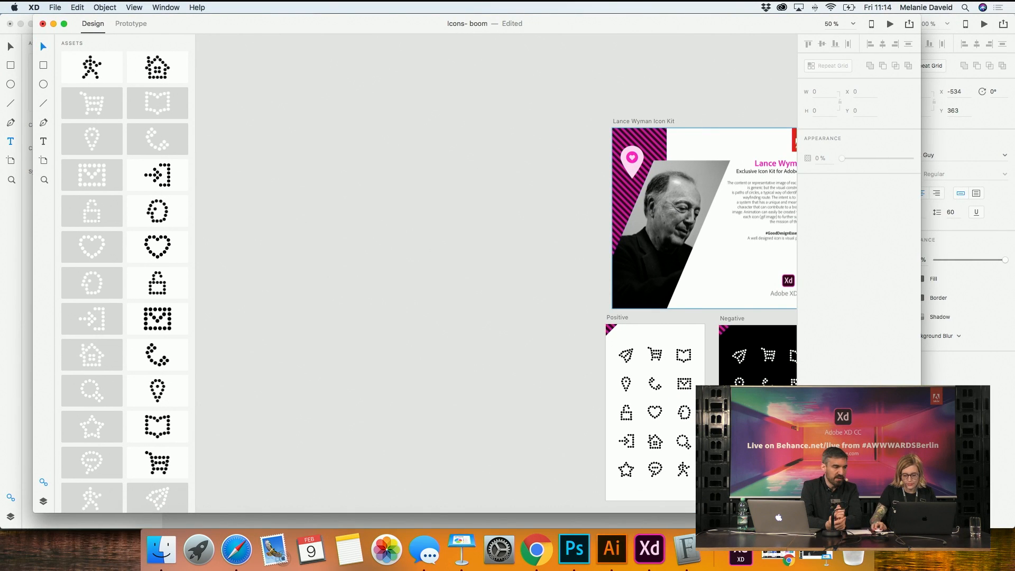
{"action": "left_click_drag", "start_coordinate": [920, 511], "coordinate": [1014, 528]}
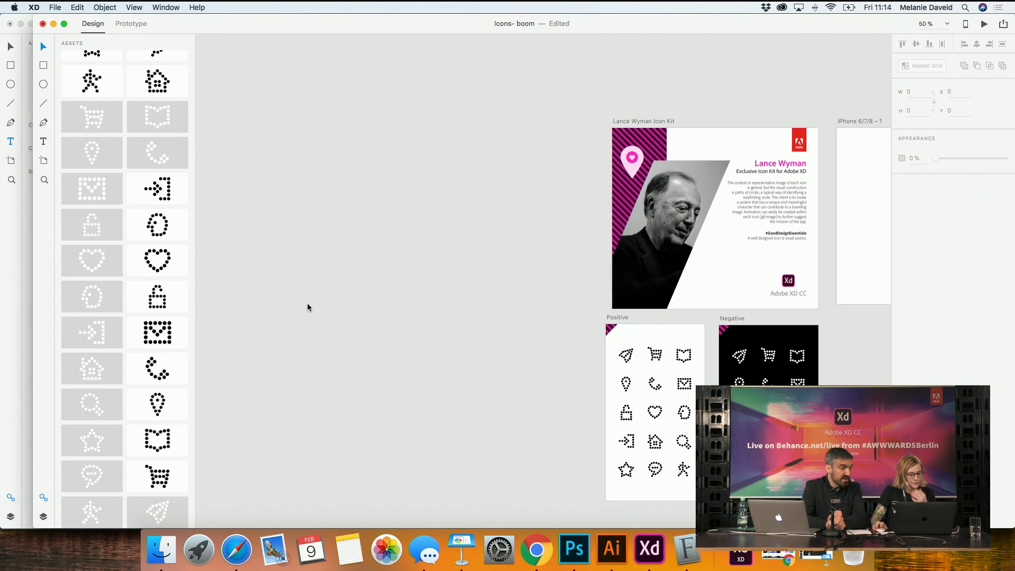
Place the black dotted heart icon from the document's assets on the empty iPhone 6/7/8 – 1 artboard
{"action": "scroll", "coordinate": [334, 305], "scroll_direction": "left", "scroll_amount": 2}
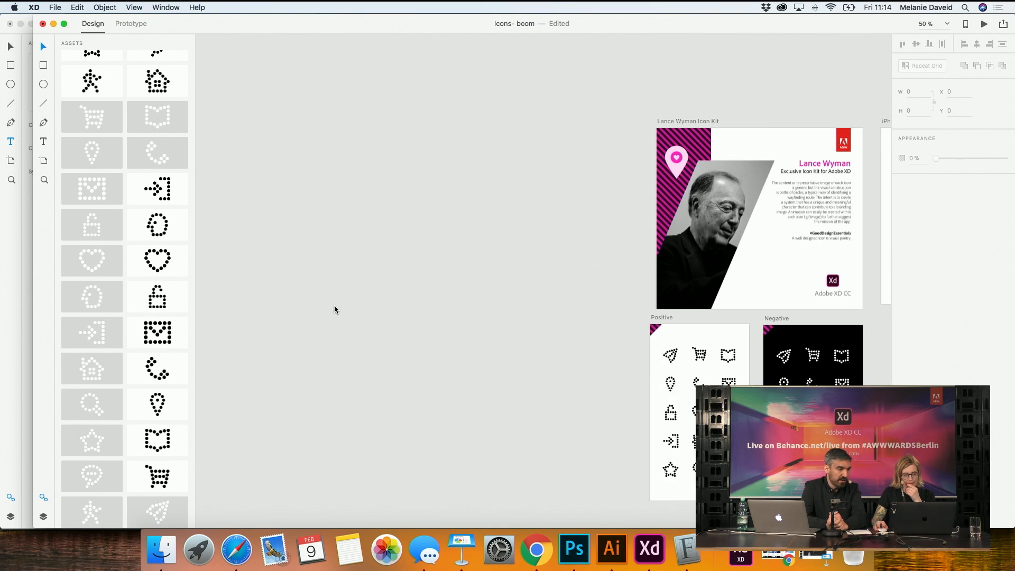
{"action": "scroll", "coordinate": [334, 306], "scroll_direction": "right", "scroll_amount": 10}
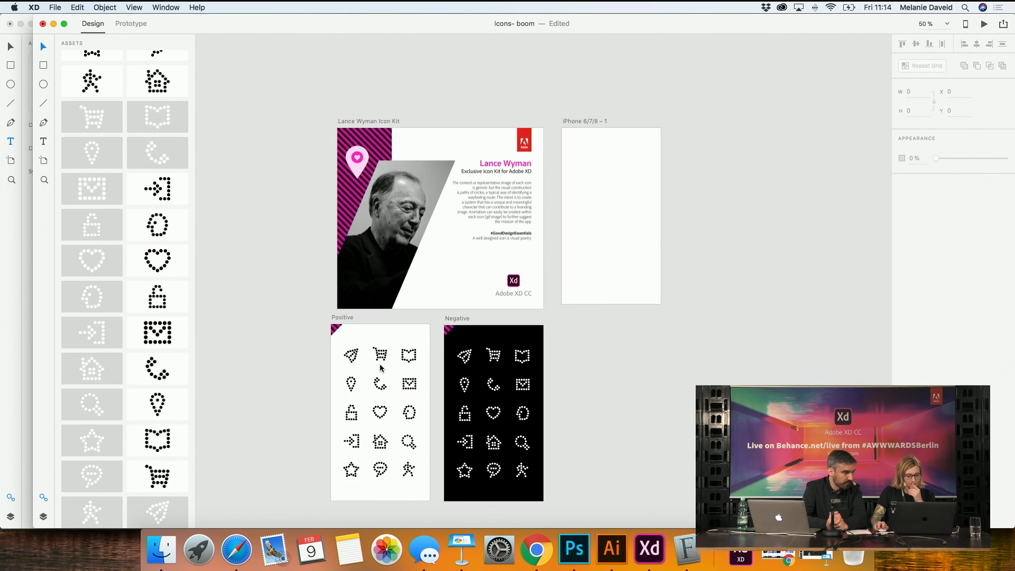
{"action": "scroll", "coordinate": [362, 369], "scroll_direction": "down", "scroll_amount": 3}
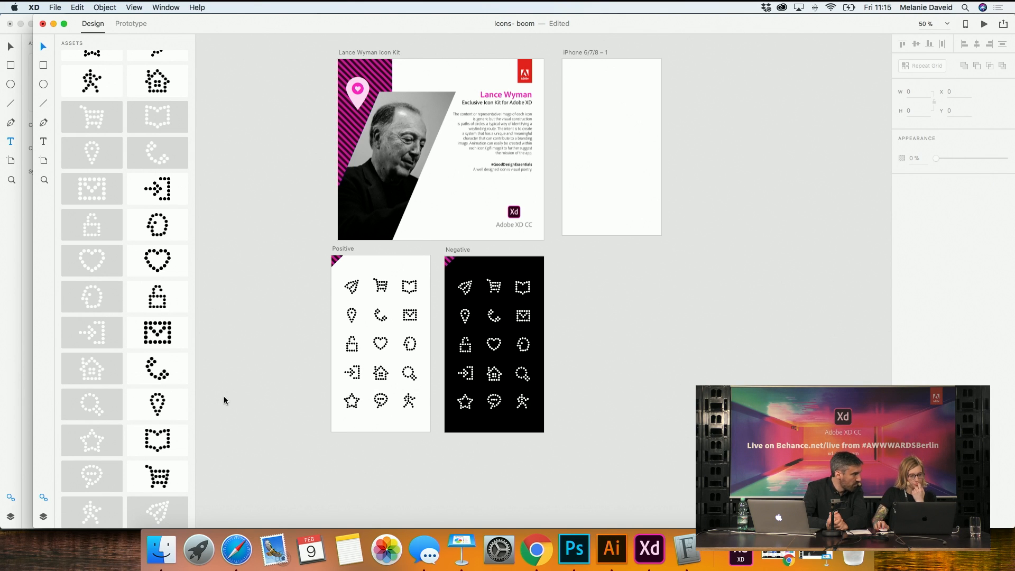
{"action": "left_click", "coordinate": [172, 266]}
{"action": "left_click_drag", "start_coordinate": [147, 260], "coordinate": [588, 156]}
{"action": "left_click", "coordinate": [583, 177]}
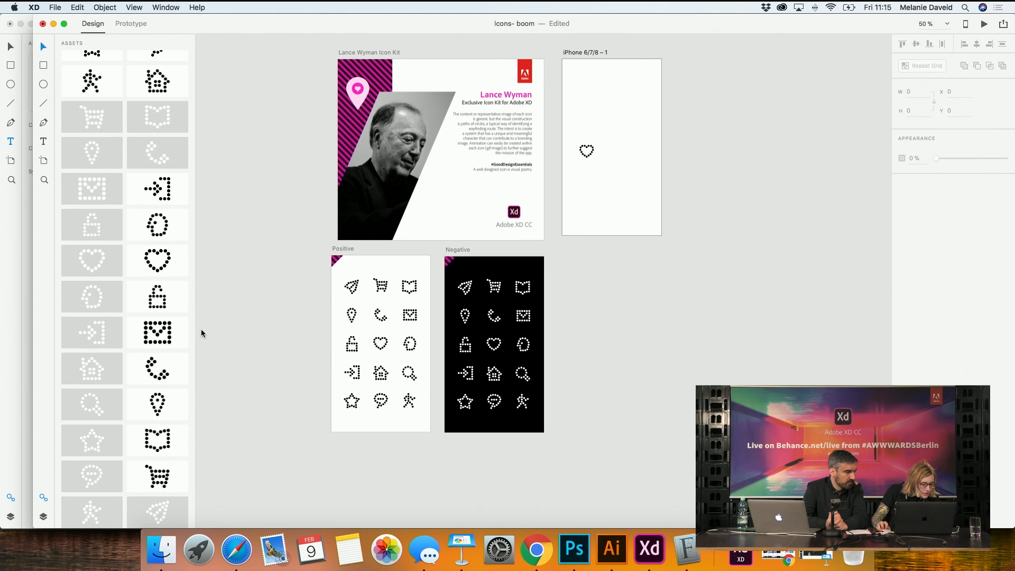
Examine the heart icon on the iPhone 6/7/8 – 1 artboard at 100 %
{"action": "scroll", "coordinate": [201, 333], "scroll_direction": "up", "scroll_amount": 2}
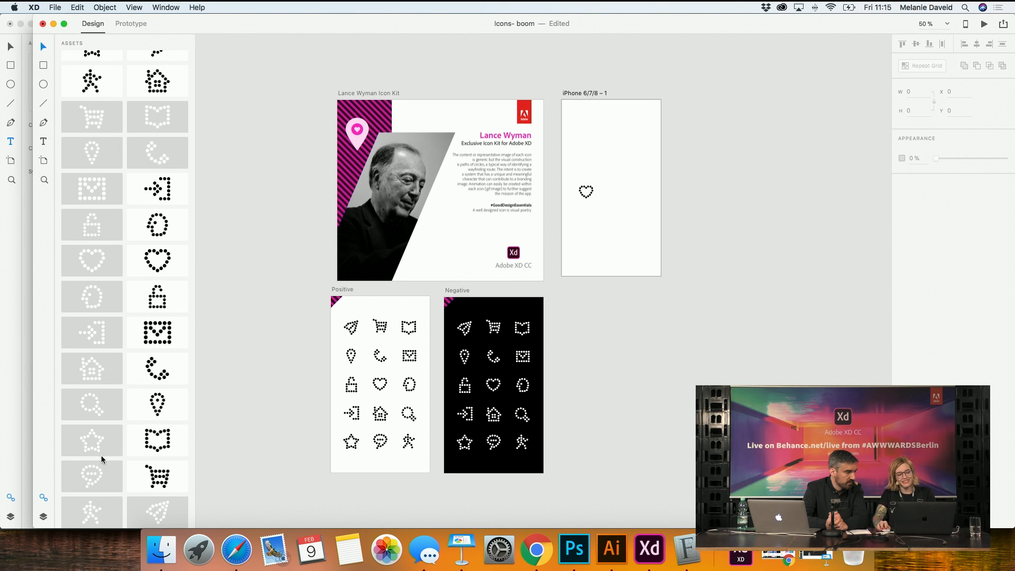
{"action": "left_click_drag", "start_coordinate": [612, 223], "coordinate": [568, 174]}
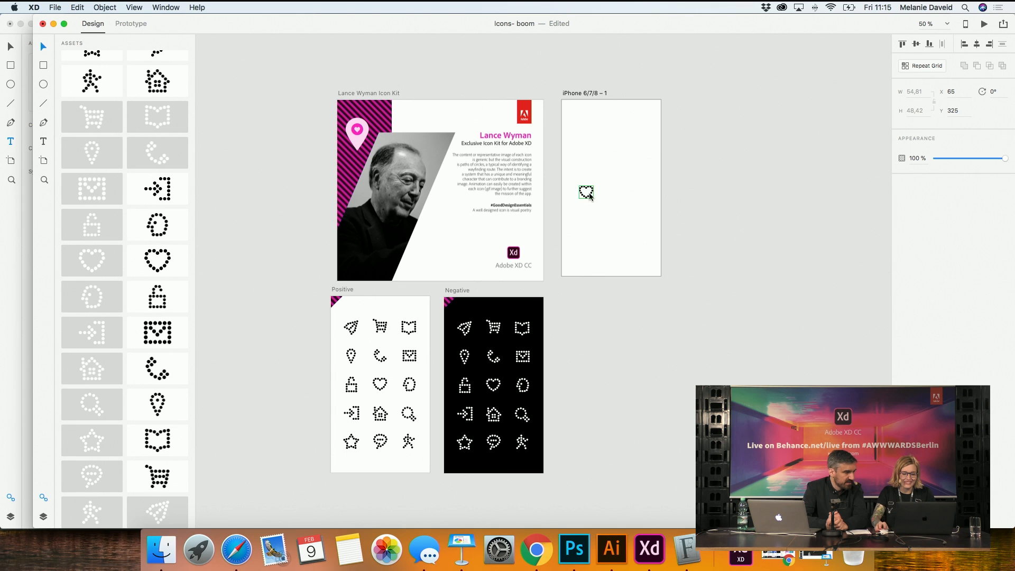
{"action": "key", "text": "super+plus"}
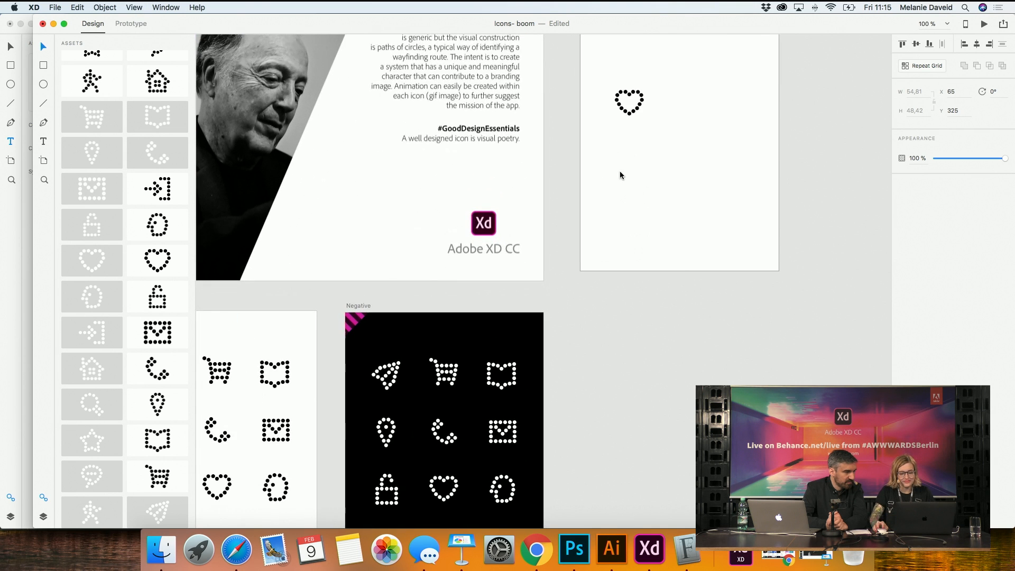
{"action": "scroll", "coordinate": [620, 175], "scroll_direction": "left", "scroll_amount": 3}
{"action": "scroll", "coordinate": [620, 175], "scroll_direction": "right", "scroll_amount": 5}
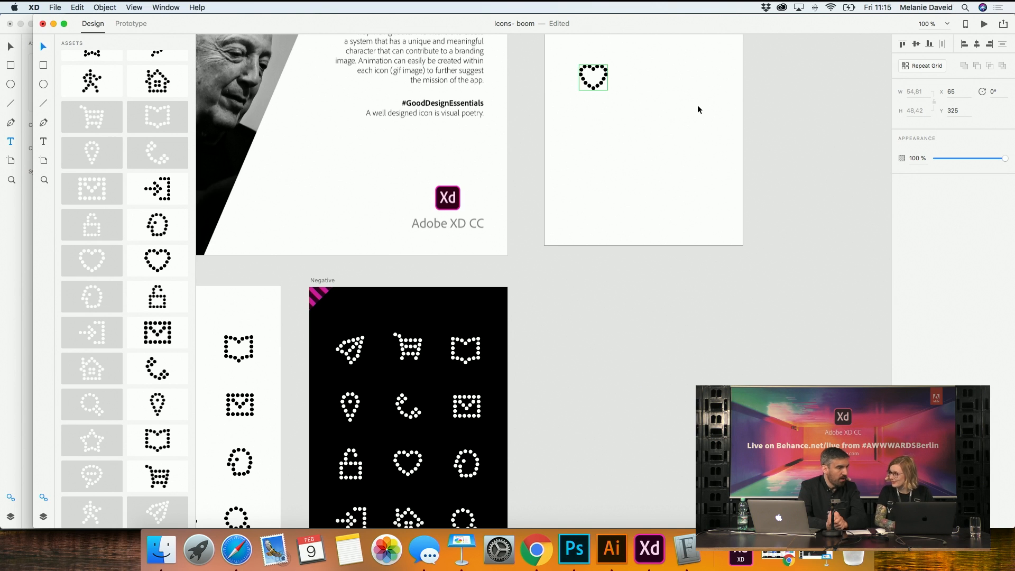
{"action": "scroll", "coordinate": [697, 103], "scroll_direction": "left", "scroll_amount": 2}
{"action": "scroll", "coordinate": [697, 103], "scroll_direction": "up", "scroll_amount": 1}
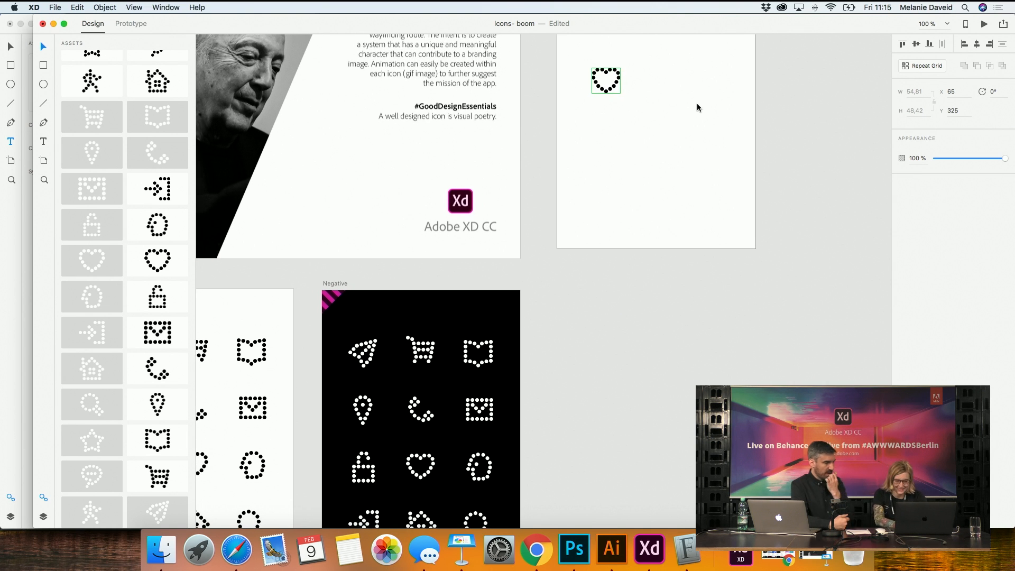
Return to the Awwwards-2018 document and add a "Hello!" text below "BOOM!" on the first artboard
{"action": "key", "text": "super+Tab"}
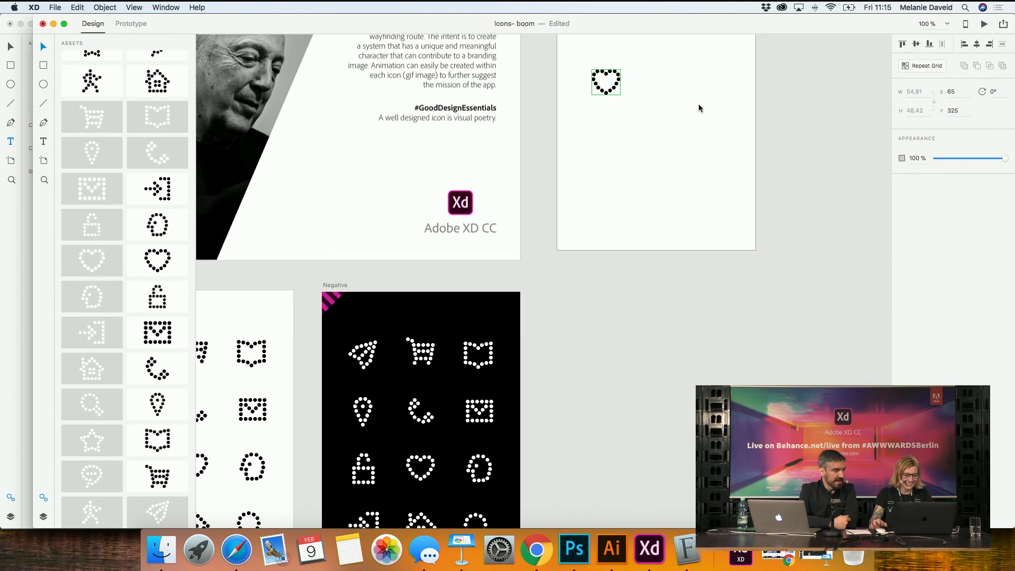
{"action": "left_click", "coordinate": [6, 256]}
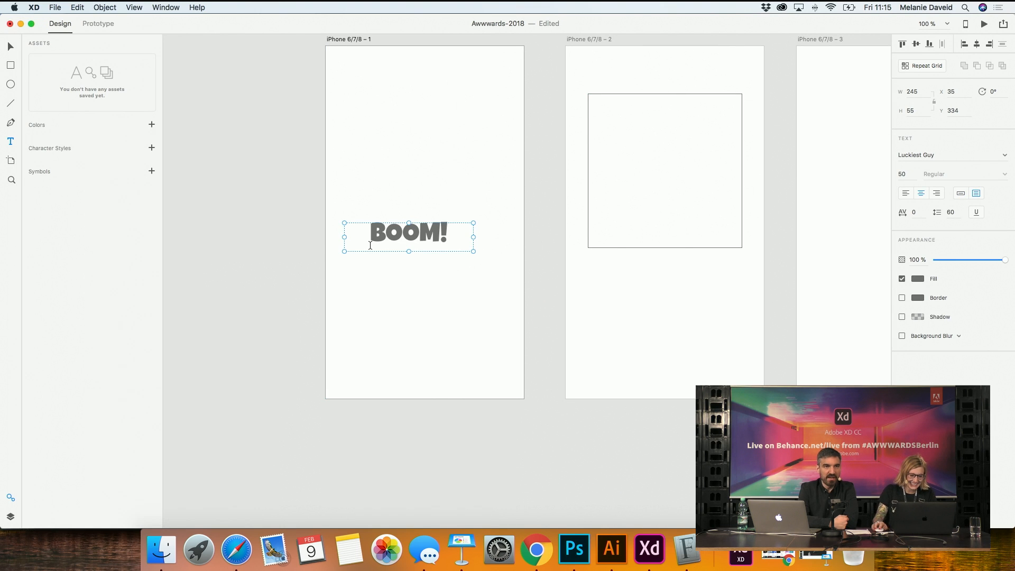
{"action": "double_click", "coordinate": [396, 231]}
{"action": "key", "text": "Escape"}
{"action": "left_click", "coordinate": [444, 283]}
{"action": "type", "text": "V"}
{"action": "key", "text": "BackSpace"}
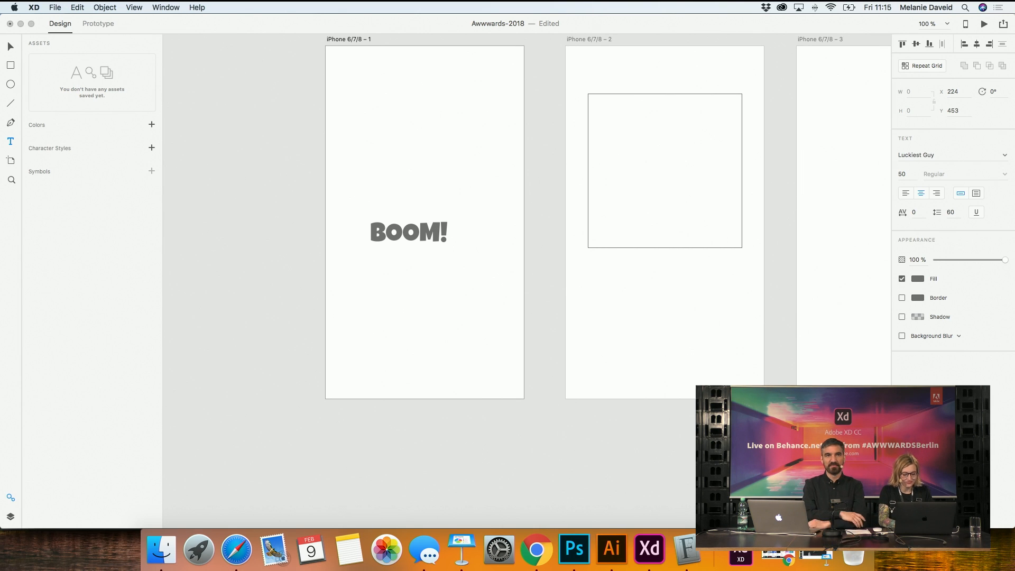
{"action": "type", "text": "Hello!"}
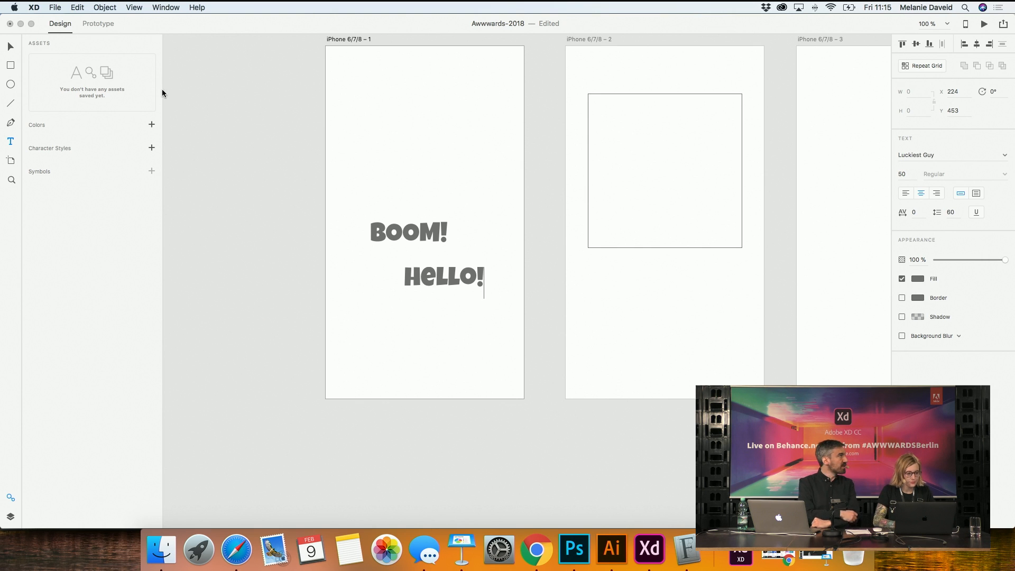
{"action": "left_click", "coordinate": [9, 50]}
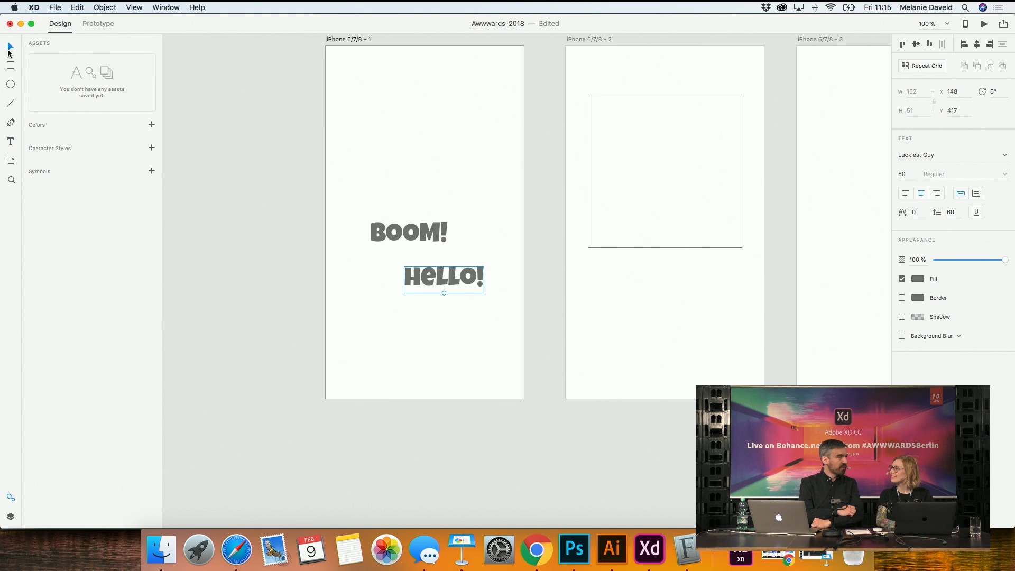
Place "Hello!" texts above and below "BOOM!", change the lower one to "OMG" and move it just above "BOOM!"
{"action": "left_click_drag", "start_coordinate": [467, 278], "coordinate": [458, 346]}
{"action": "double_click", "coordinate": [458, 333]}
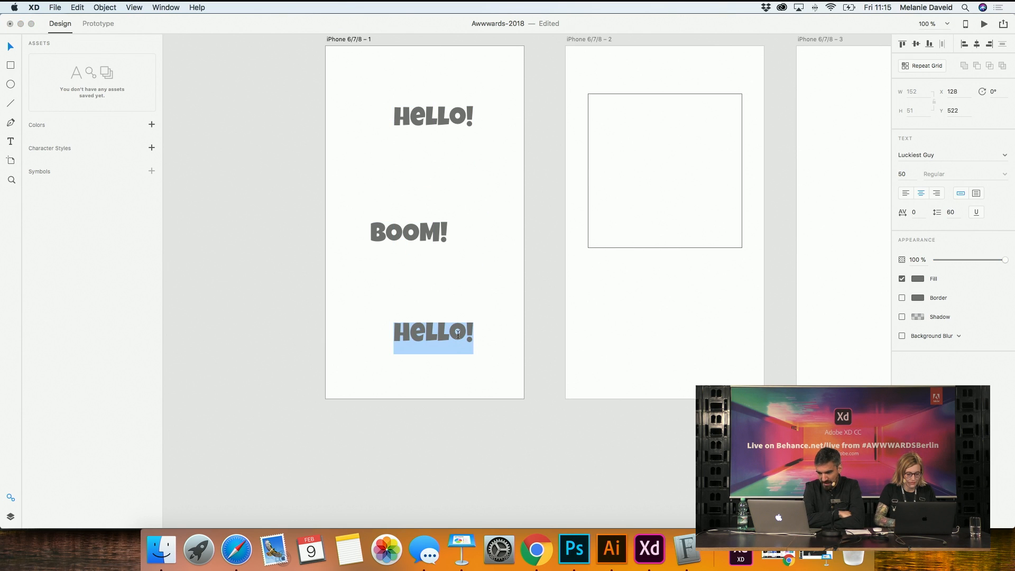
{"action": "type", "text": "OMG!"}
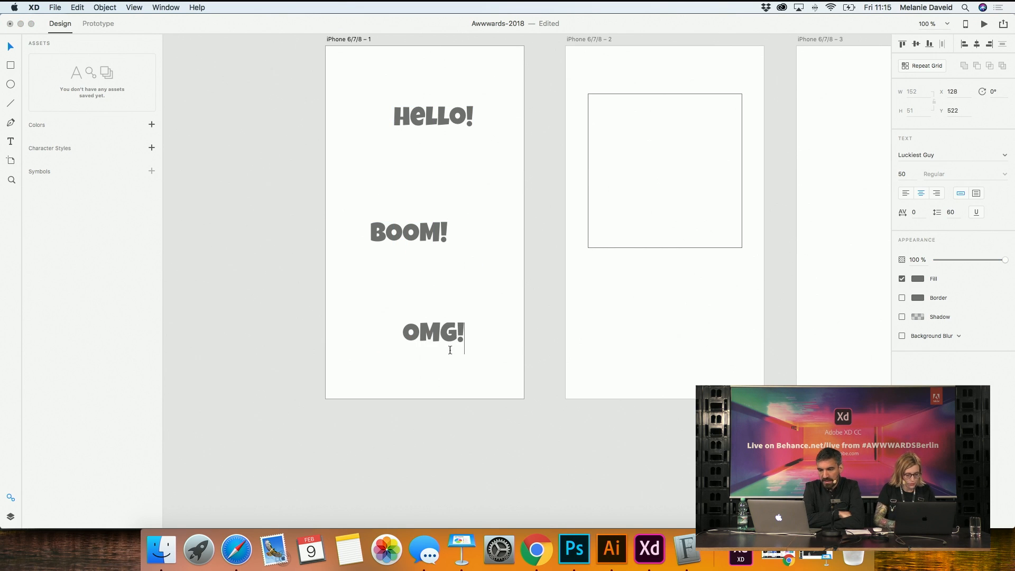
{"action": "key", "text": "BackSpace"}
{"action": "left_click", "coordinate": [444, 338]}
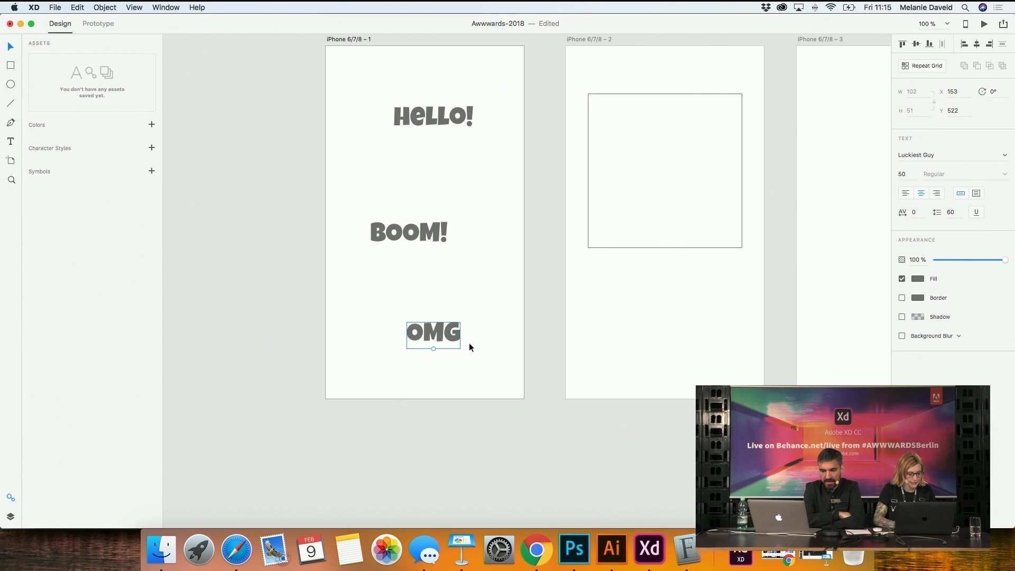
{"action": "left_click_drag", "start_coordinate": [452, 336], "coordinate": [415, 183]}
Set the fill of the "Hello!", "OMG" and "BOOM!" texts to #333333
{"action": "left_click_drag", "start_coordinate": [502, 305], "coordinate": [448, 107]}
{"action": "left_click", "coordinate": [922, 278]}
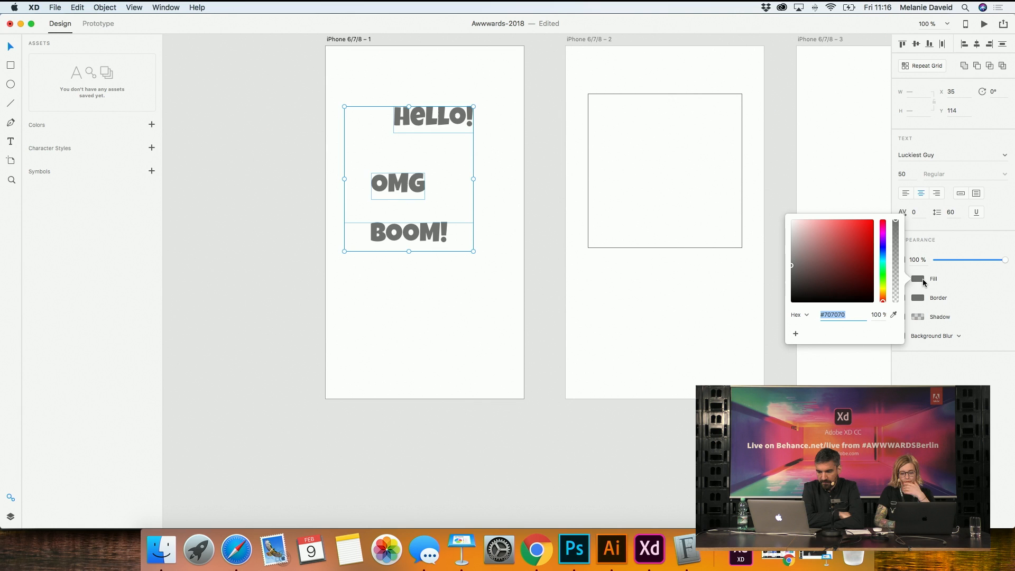
{"action": "left_click", "coordinate": [823, 299]}
{"action": "left_click_drag", "start_coordinate": [808, 301], "coordinate": [763, 332]}
{"action": "double_click", "coordinate": [836, 313]}
{"action": "type", "text": "333"}
{"action": "key", "text": "Return"}
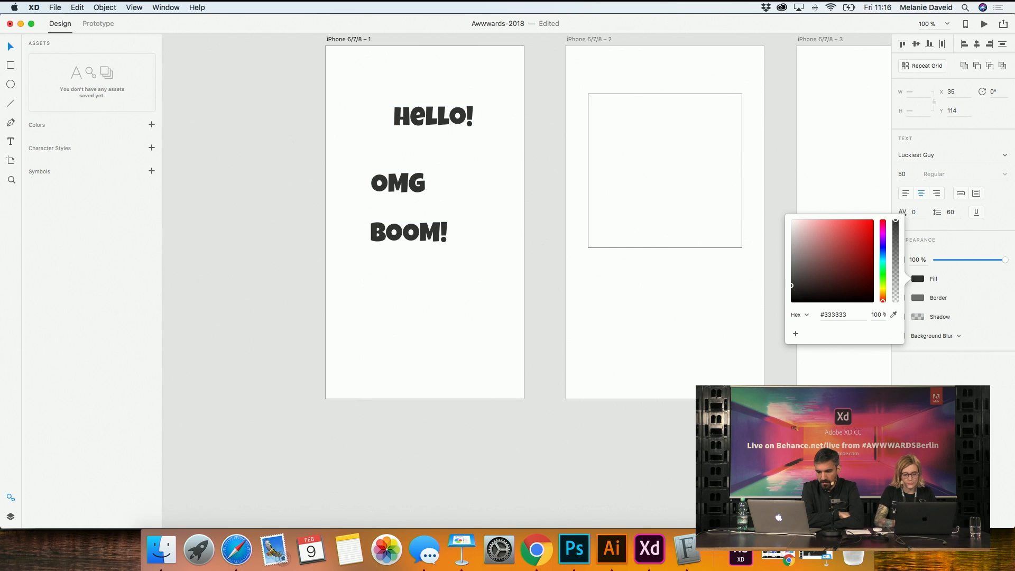
Draw a circle about 310 px in diameter over the "OMG" and "BOOM!" texts
{"action": "left_click", "coordinate": [464, 341]}
{"action": "left_click", "coordinate": [11, 85]}
{"action": "left_click_drag", "start_coordinate": [347, 144], "coordinate": [511, 308]}
Remove the circle's border and fill it with the red #FF5050
{"action": "left_click", "coordinate": [902, 196]}
{"action": "left_click", "coordinate": [918, 176]}
{"action": "left_click_drag", "start_coordinate": [825, 139], "coordinate": [836, 114]}
{"action": "left_click_drag", "start_coordinate": [884, 207], "coordinate": [883, 204]}
{"action": "left_click_drag", "start_coordinate": [857, 147], "coordinate": [847, 106]}
{"action": "mouse_move", "coordinate": [882, 208]}
{"action": "left_mouse_down"}
{"action": "mouse_move", "coordinate": [883, 196]}
{"action": "mouse_move", "coordinate": [887, 217]}
{"action": "left_mouse_up"}
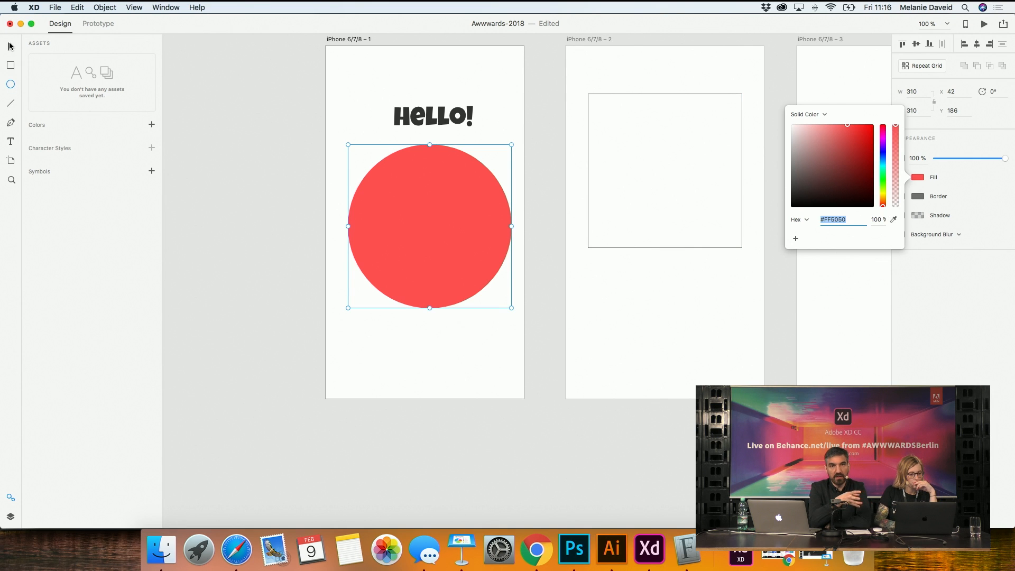
Send the red circle to the back, behind the texts
{"action": "left_click", "coordinate": [10, 47]}
{"action": "left_click_drag", "start_coordinate": [473, 189], "coordinate": [472, 212]}
{"action": "right_click", "coordinate": [472, 213]}
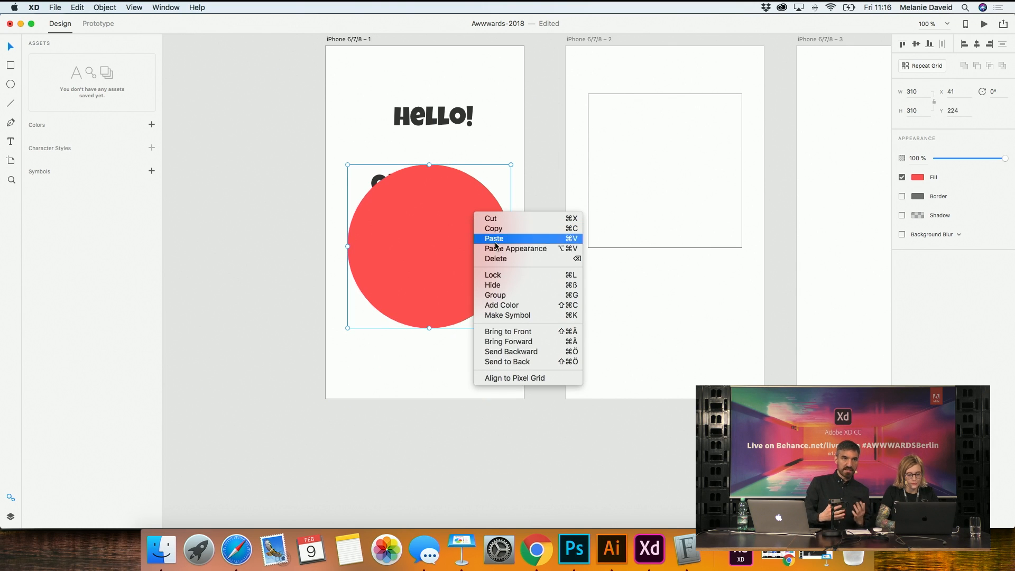
{"action": "left_click", "coordinate": [455, 321]}
{"action": "right_click", "coordinate": [458, 270]}
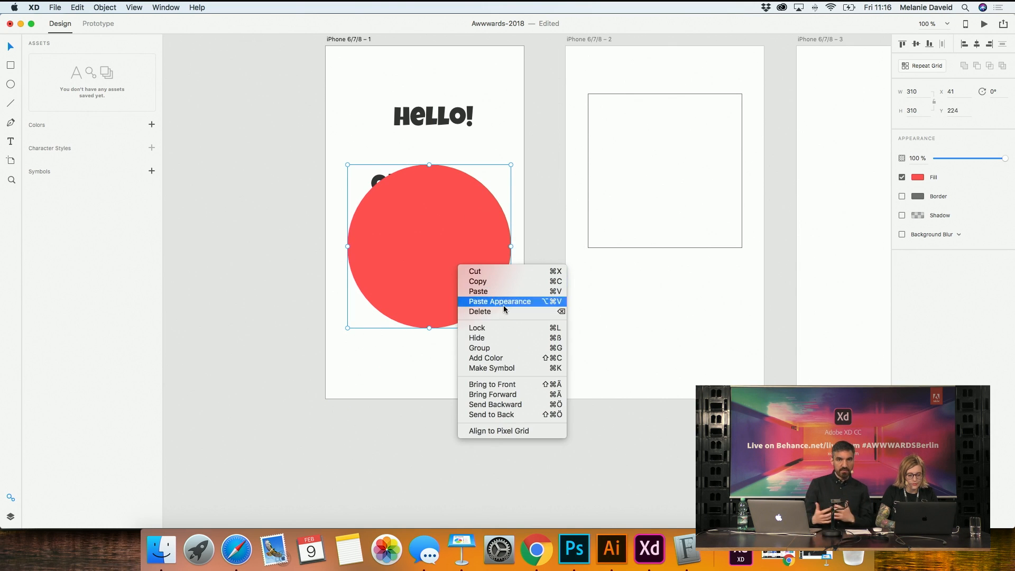
{"action": "left_click", "coordinate": [492, 415]}
Shrink the red circle to about 215 px in diameter and move it directly below "BOOM!"
{"action": "left_click_drag", "start_coordinate": [451, 294], "coordinate": [442, 268]}
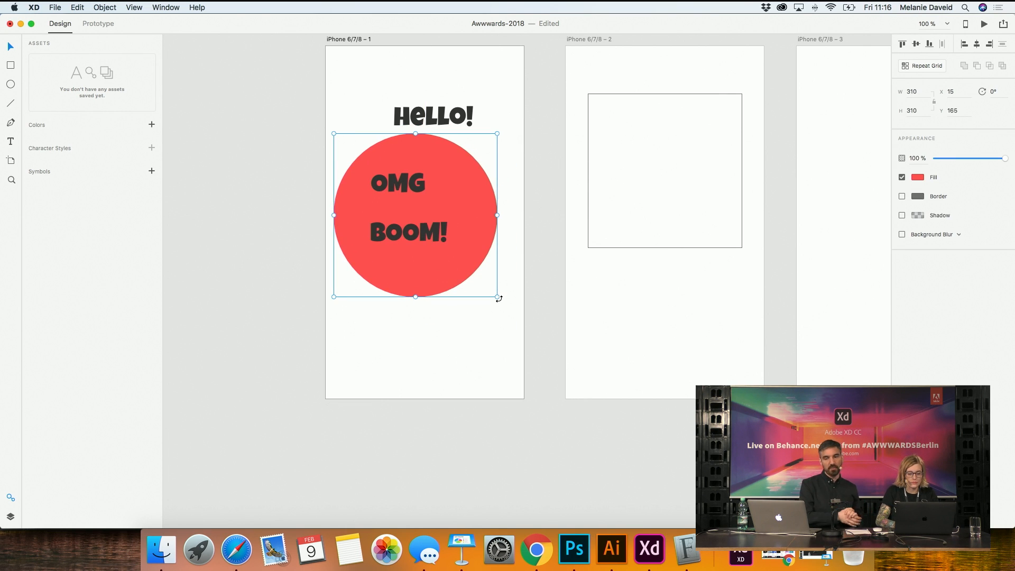
{"action": "left_click_drag", "start_coordinate": [494, 292], "coordinate": [448, 247]}
{"action": "left_click_drag", "start_coordinate": [412, 160], "coordinate": [439, 279]}
Align "BOOM!" and the red circle on their vertical and horizontal centers, and nudge the circle slightly upward
{"action": "left_click", "coordinate": [384, 231]}
{"action": "left_click", "coordinate": [436, 298], "text": "shift"}
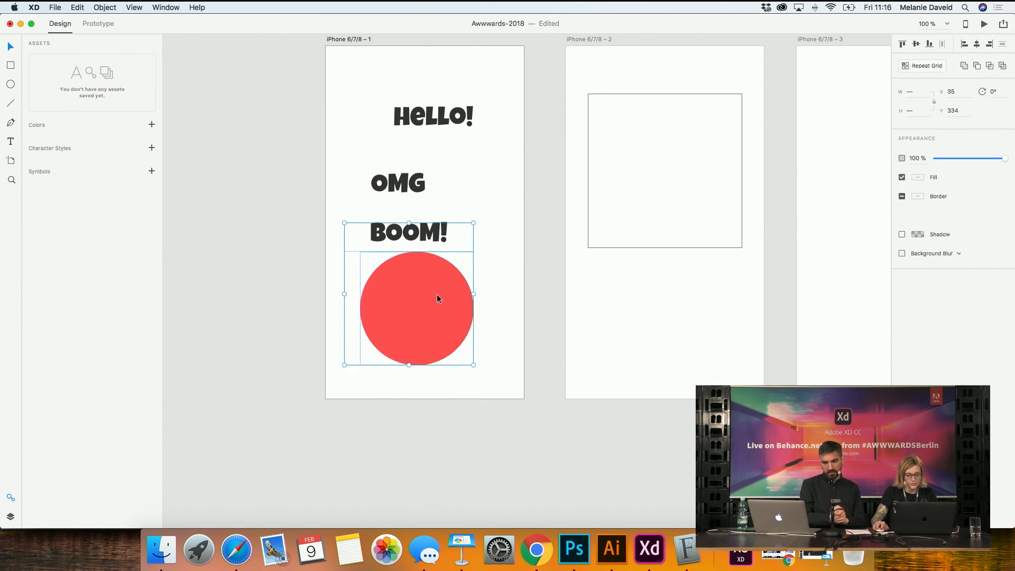
{"action": "left_click", "coordinate": [916, 45]}
{"action": "left_click", "coordinate": [977, 44]}
{"action": "left_click", "coordinate": [429, 334]}
{"action": "mouse_move", "coordinate": [429, 335]}
{"action": "left_mouse_down"}
{"action": "mouse_move", "coordinate": [418, 324]}
{"action": "mouse_move", "coordinate": [418, 332]}
{"action": "left_mouse_up"}
{"action": "left_click", "coordinate": [456, 364]}
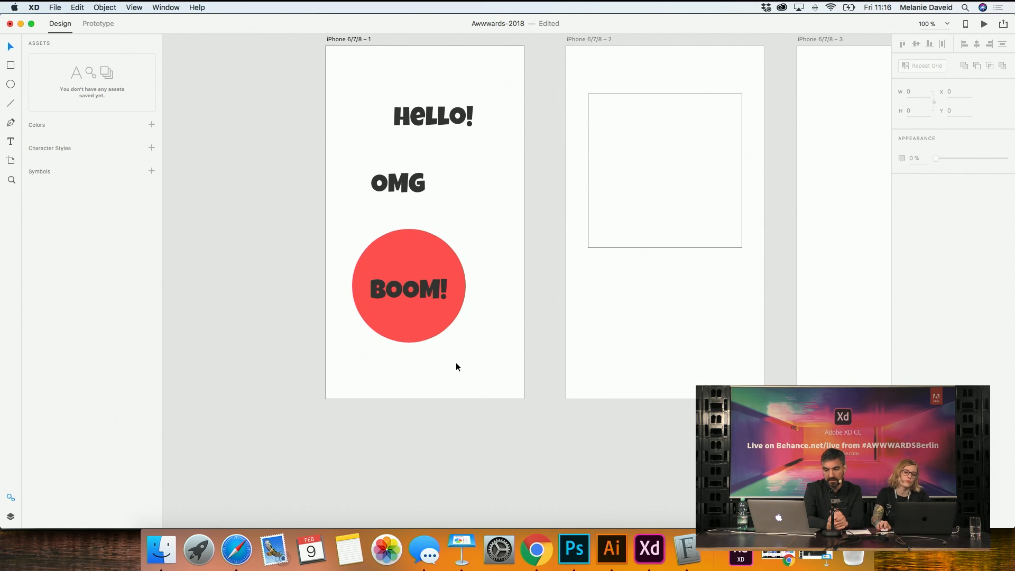
Move the "OMG" and "Hello!" texts to the artboard's right side, stacked above the red circle
{"action": "left_click_drag", "start_coordinate": [397, 199], "coordinate": [486, 220]}
{"action": "left_click_drag", "start_coordinate": [450, 118], "coordinate": [500, 169]}
{"action": "left_click_drag", "start_coordinate": [518, 280], "coordinate": [497, 162]}
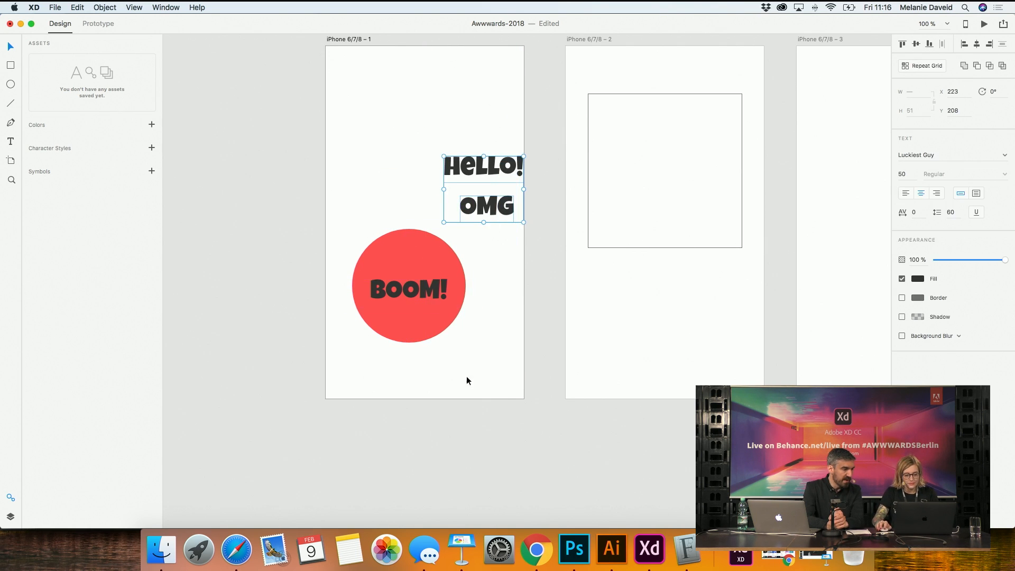
Duplicate the red circle with its "BOOM!" text and place the copy at the top of the artboard
{"action": "left_click_drag", "start_coordinate": [468, 373], "coordinate": [412, 299]}
{"action": "left_click", "coordinate": [510, 288]}
{"action": "left_click", "coordinate": [490, 215]}
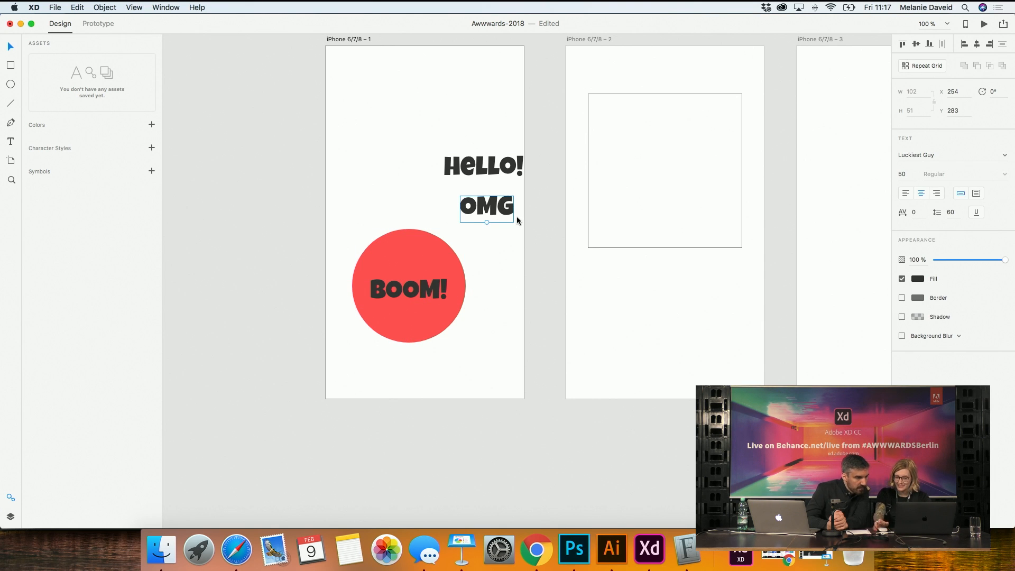
{"action": "left_click_drag", "start_coordinate": [456, 362], "coordinate": [400, 116]}
{"action": "key", "text": "Escape"}
Change the fill of the "BOOM!" text in the lower red circle to white
{"action": "left_click", "coordinate": [426, 285]}
{"action": "double_click", "coordinate": [428, 288]}
{"action": "left_click", "coordinate": [918, 278]}
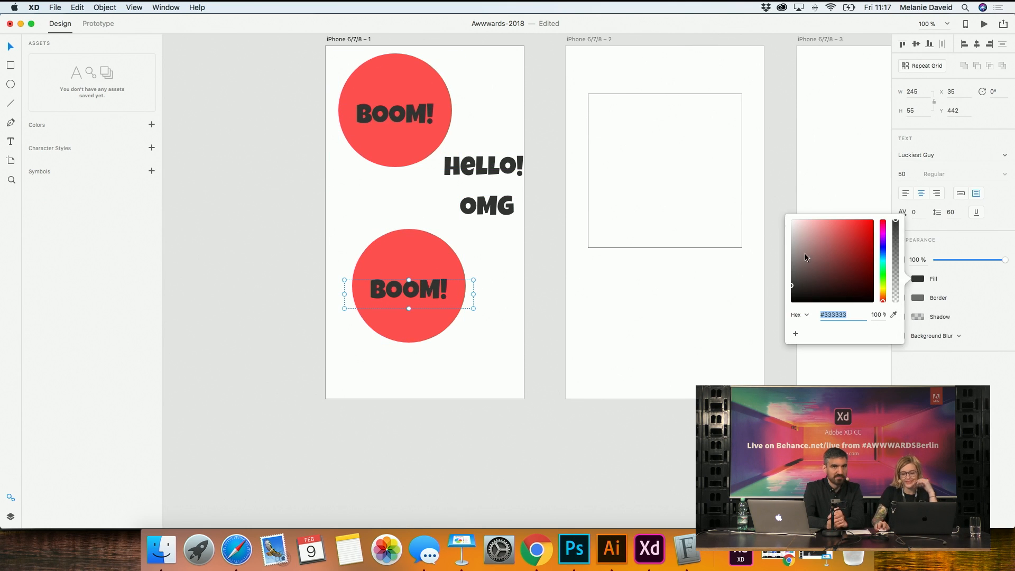
{"action": "left_click_drag", "start_coordinate": [807, 256], "coordinate": [748, 204]}
{"action": "left_click", "coordinate": [486, 331]}
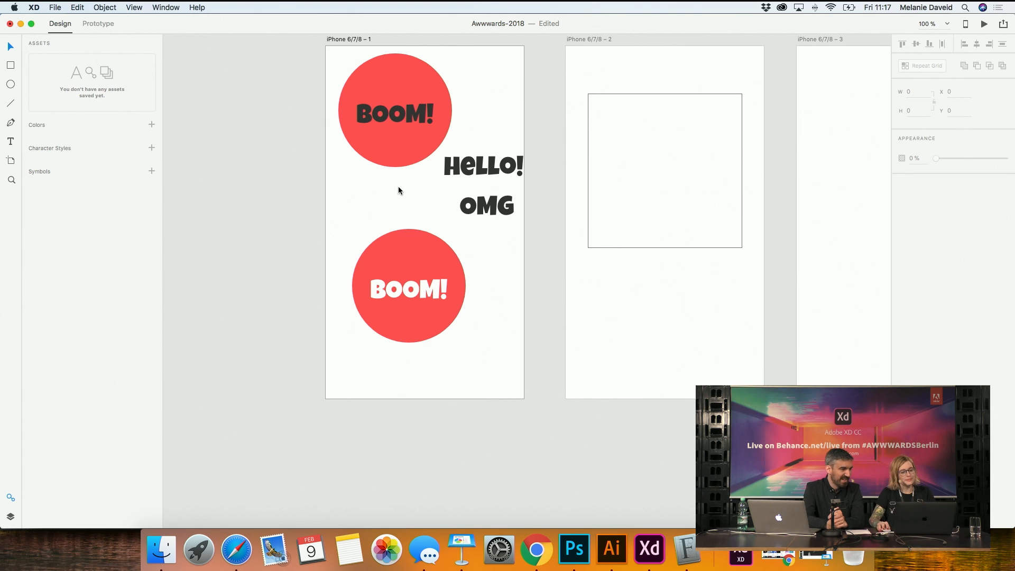
Change the fill of the upper circle to a light grey
{"action": "left_click", "coordinate": [396, 154]}
{"action": "left_click", "coordinate": [918, 177]}
{"action": "left_click_drag", "start_coordinate": [847, 125], "coordinate": [744, 125]}
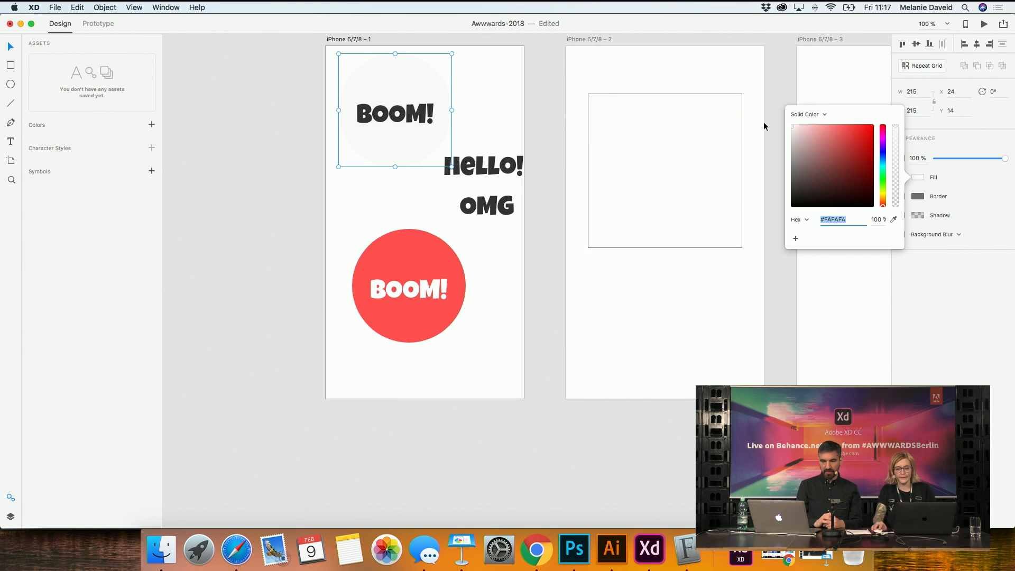
{"action": "left_click_drag", "start_coordinate": [795, 126], "coordinate": [784, 132]}
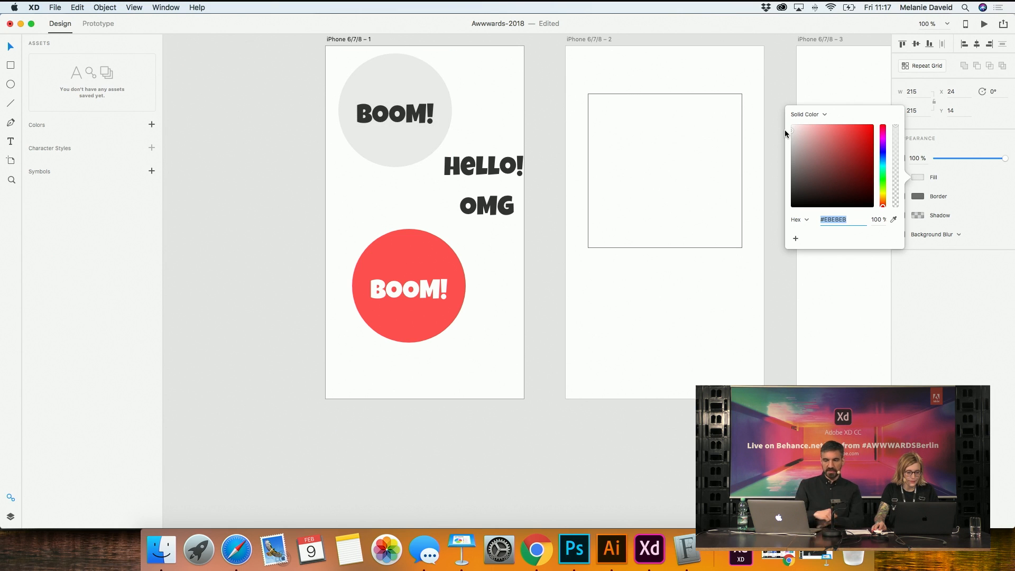
Move the "Hello!" and "OMG" texts together slightly down and to the left, away from the artboard's edge
{"action": "left_click", "coordinate": [489, 241]}
{"action": "left_click", "coordinate": [497, 208]}
{"action": "left_click", "coordinate": [491, 177], "text": "shift"}
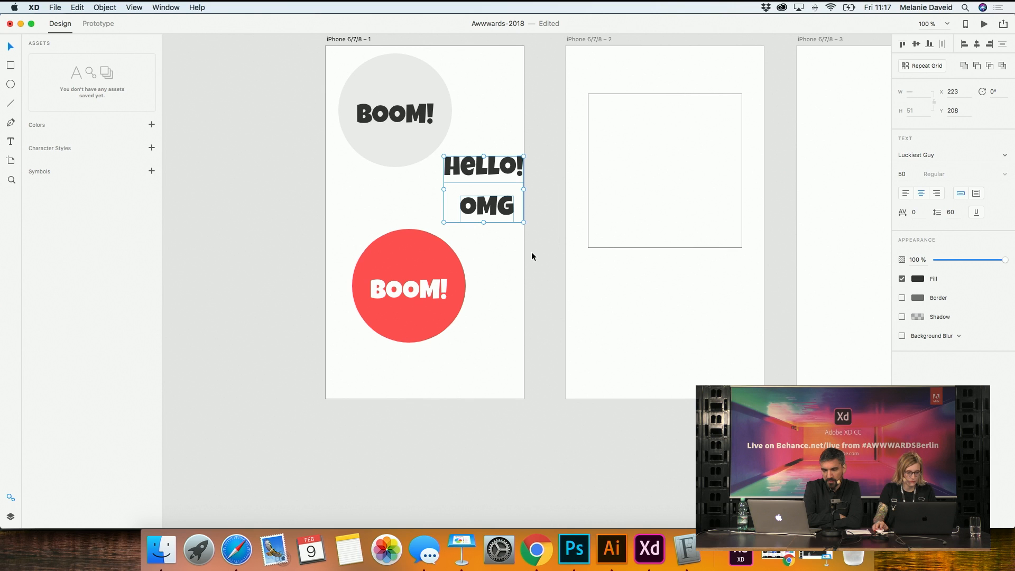
{"action": "left_click_drag", "start_coordinate": [495, 175], "coordinate": [476, 190]}
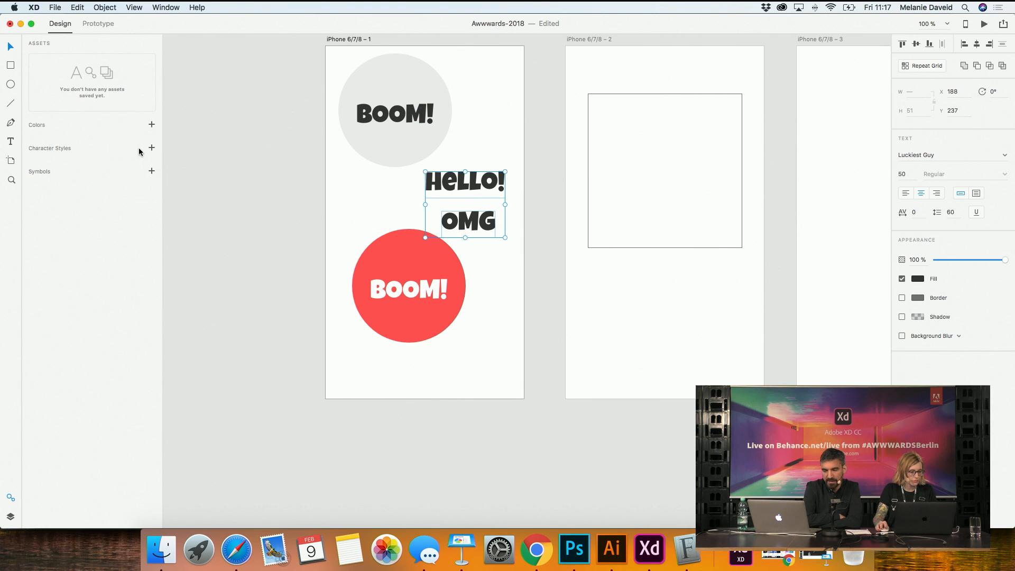
{"action": "key", "text": "Escape"}
Save the red circle's, the grey circle's and the "Hello!" text's fill colors to the document's color assets
{"action": "left_click", "coordinate": [425, 233]}
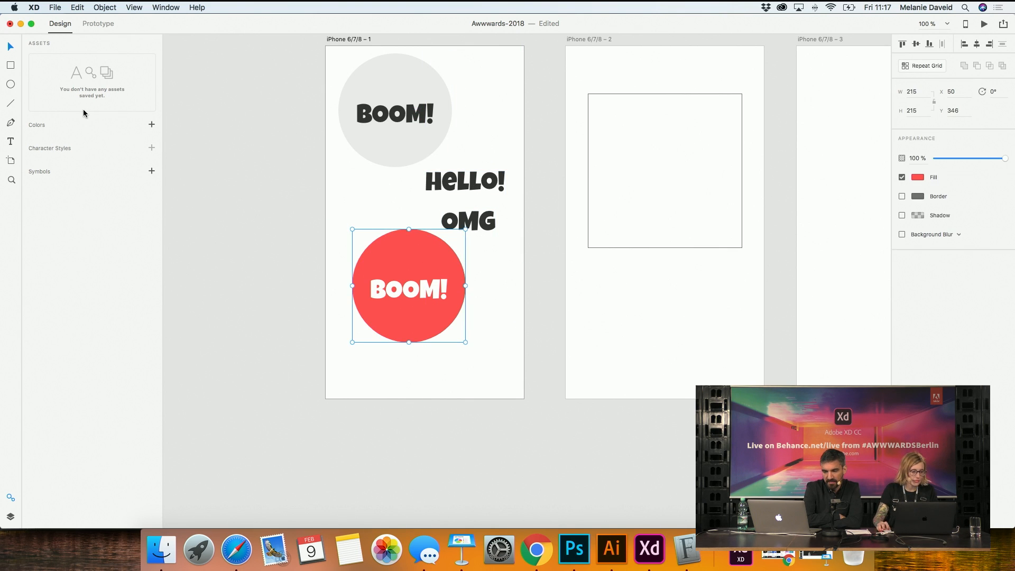
{"action": "left_click", "coordinate": [152, 124]}
{"action": "left_click", "coordinate": [384, 135]}
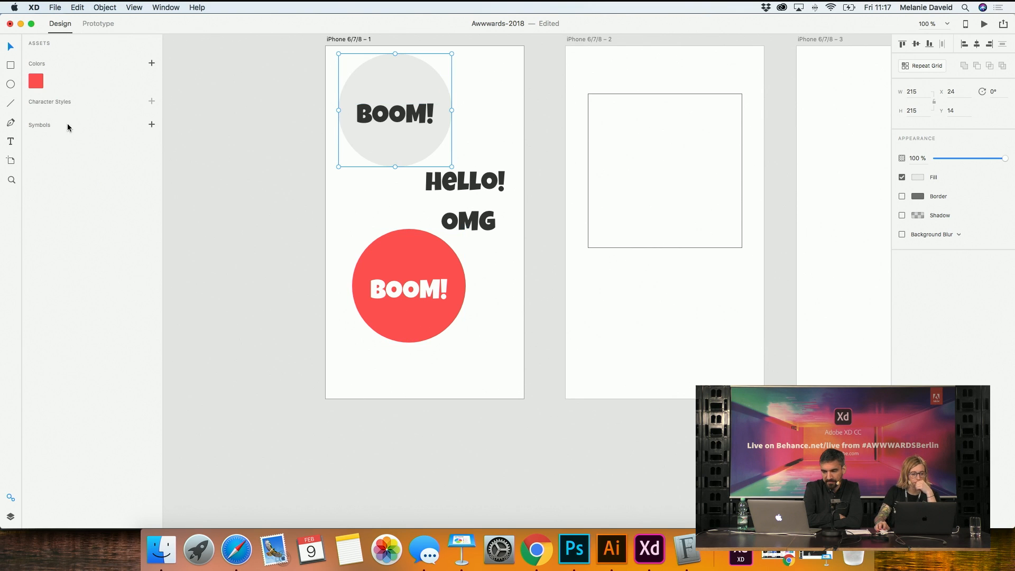
{"action": "left_click", "coordinate": [152, 62]}
{"action": "left_click", "coordinate": [465, 195]}
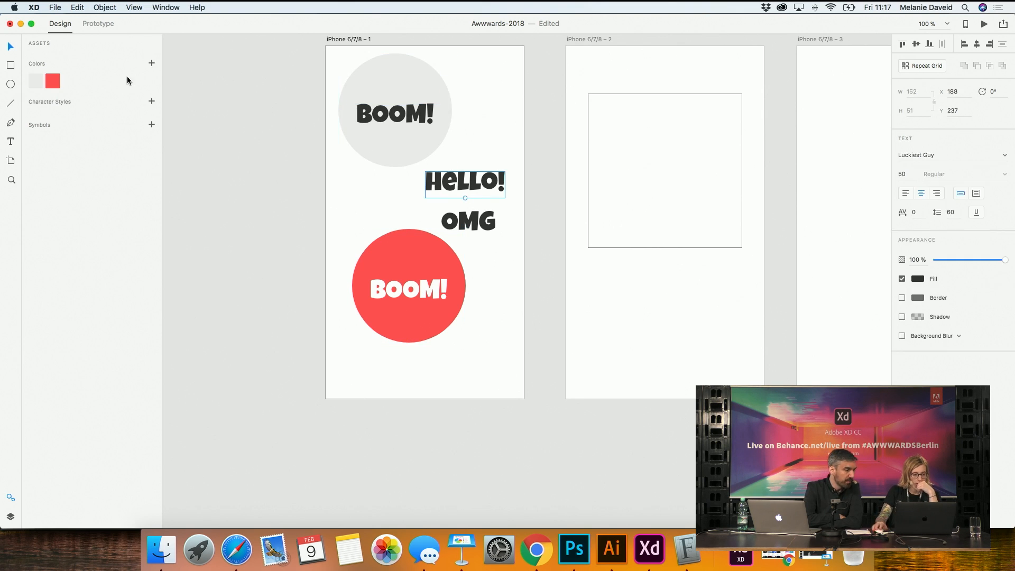
{"action": "left_click", "coordinate": [153, 64]}
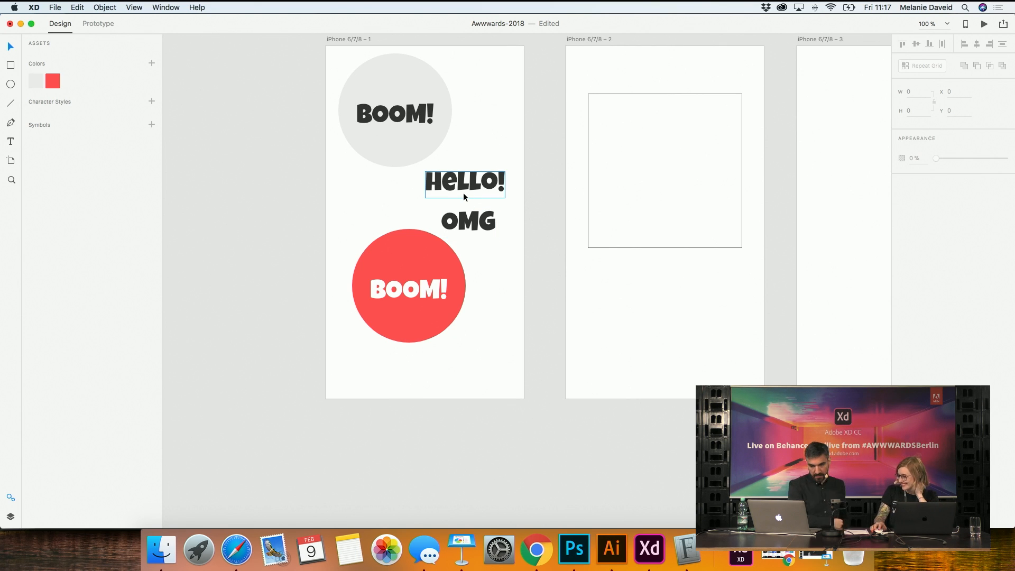
{"action": "left_click", "coordinate": [463, 194]}
{"action": "left_click", "coordinate": [152, 63]}
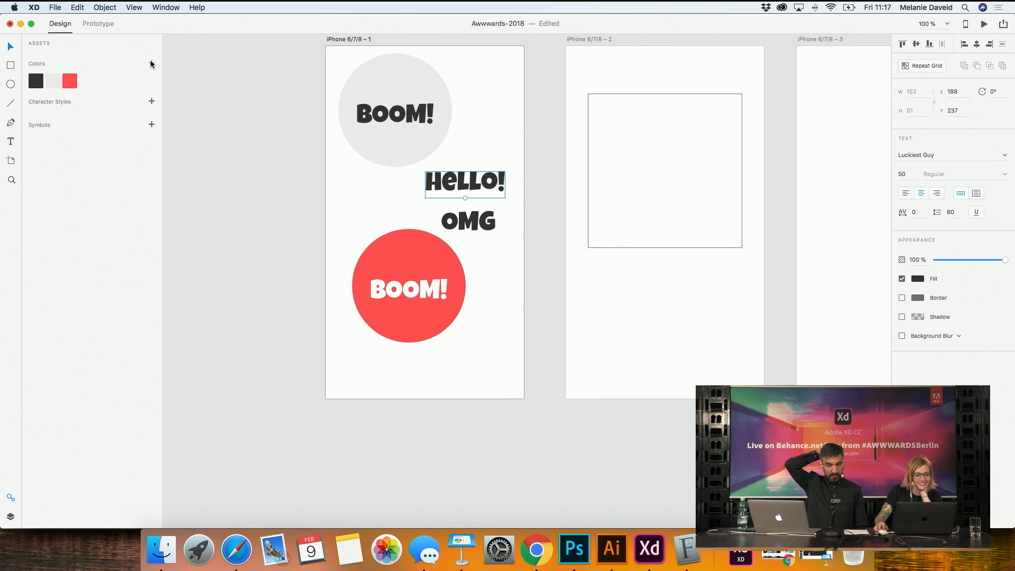
Left-align the text of "Hello!" and "OMG" on the first artboard
{"action": "left_click", "coordinate": [478, 193]}
{"action": "left_click", "coordinate": [484, 228], "text": "shift"}
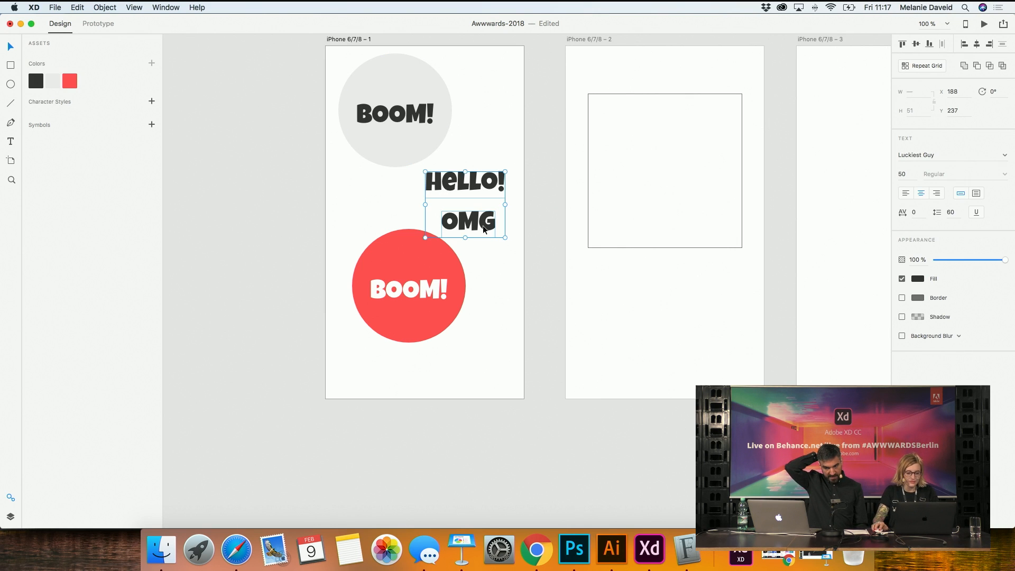
{"action": "left_click", "coordinate": [909, 195]}
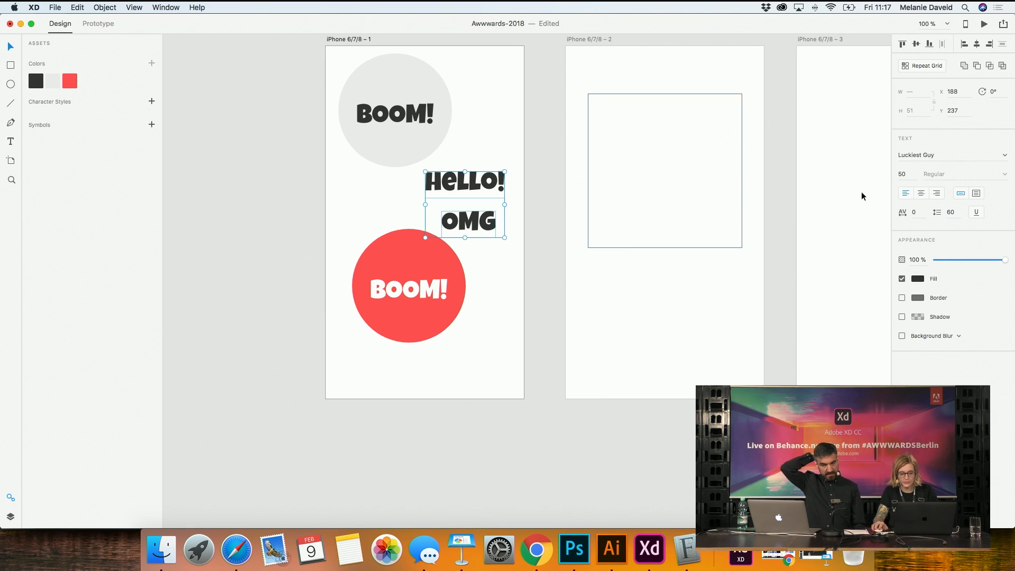
{"action": "left_click", "coordinate": [523, 244]}
Move the "Hello!" and "OMG" texts to the artboard's lower left and the red circle with its "BOOM!" up to overlap the grey circle
{"action": "left_click_drag", "start_coordinate": [485, 227], "coordinate": [411, 368]}
{"action": "left_click", "coordinate": [507, 211]}
{"action": "key", "text": "super+z"}
{"action": "key", "text": "super+z"}
{"action": "left_click", "coordinate": [350, 210]}
{"action": "left_click_drag", "start_coordinate": [392, 180], "coordinate": [389, 401]}
{"action": "left_click", "coordinate": [496, 341]}
{"action": "left_click_drag", "start_coordinate": [437, 270], "coordinate": [491, 165]}
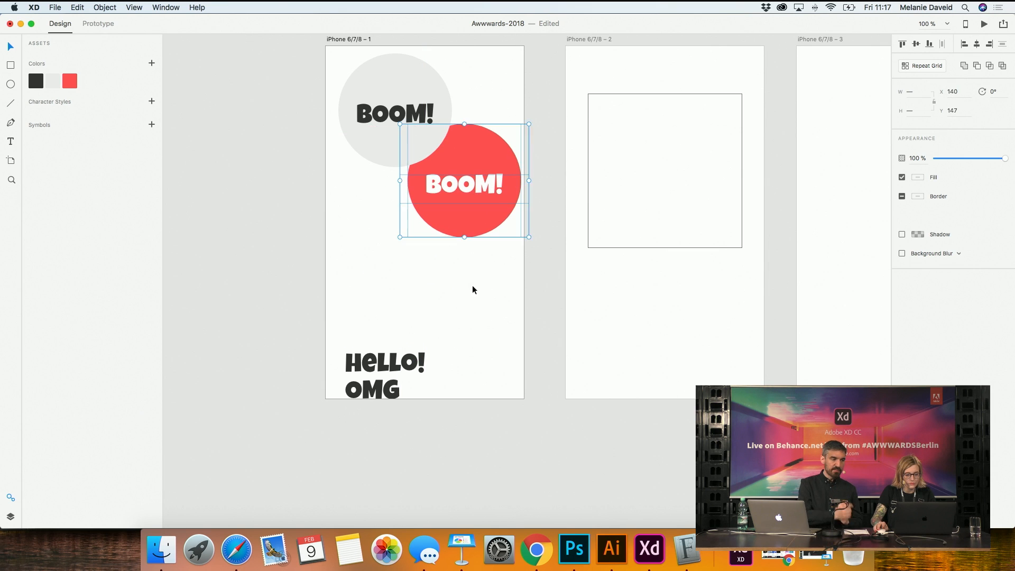
Move the "Hello!" and "OMG" texts up below the circles and add a copy underneath reading "Woow"
{"action": "left_click", "coordinate": [392, 371]}
{"action": "mouse_move", "coordinate": [391, 371]}
{"action": "left_mouse_down"}
{"action": "mouse_move", "coordinate": [384, 276]}
{"action": "mouse_move", "coordinate": [398, 279]}
{"action": "mouse_move", "coordinate": [398, 360]}
{"action": "left_mouse_up"}
{"action": "left_click", "coordinate": [423, 300]}
{"action": "left_click", "coordinate": [395, 293]}
{"action": "left_click", "coordinate": [424, 313]}
{"action": "double_click", "coordinate": [394, 359]}
{"action": "type", "text": "Woow"}
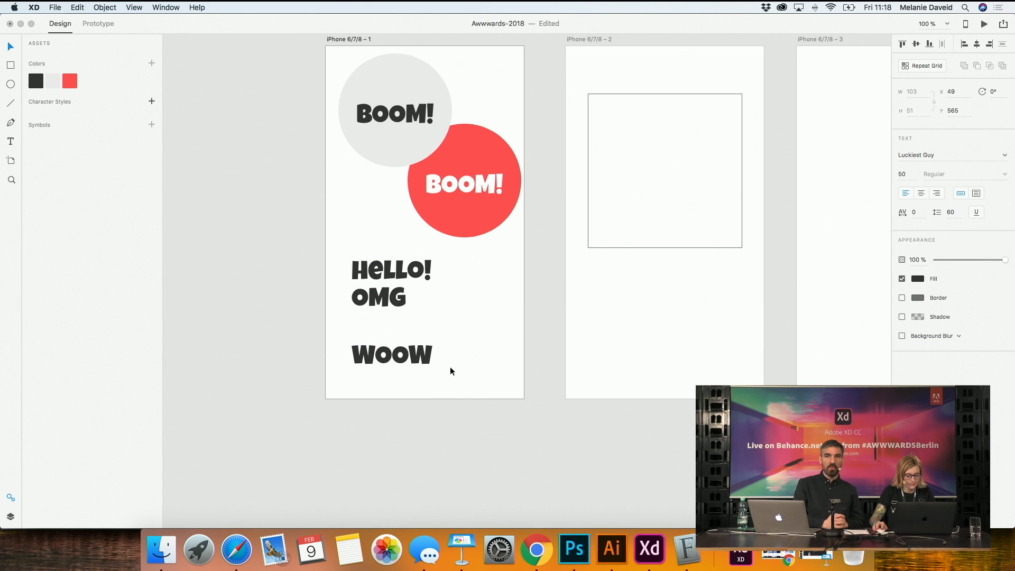
{"action": "key", "text": "Escape"}
Duplicate the "Woow" text below itself and change the copy to "MEHH..."
{"action": "mouse_move", "coordinate": [416, 359]}
{"action": "left_mouse_down"}
{"action": "mouse_move", "coordinate": [415, 329]}
{"action": "mouse_move", "coordinate": [415, 367]}
{"action": "left_mouse_up"}
{"action": "double_click", "coordinate": [402, 365]}
{"action": "type", "text": "MEHH"}
{"action": "key", "text": "Escape"}
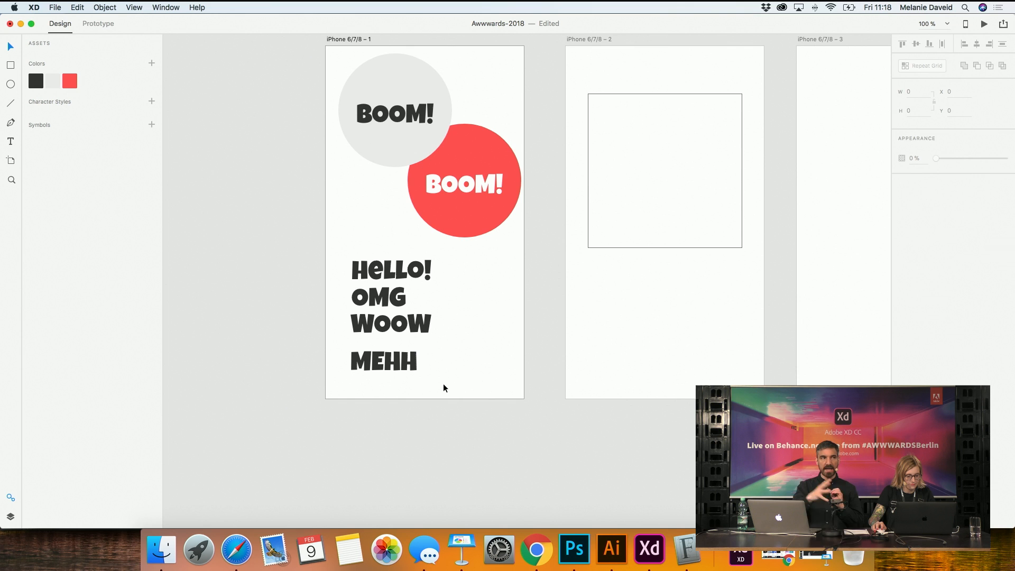
{"action": "double_click", "coordinate": [415, 365]}
{"action": "key", "text": "Right"}
{"action": "type", "text": "..."}
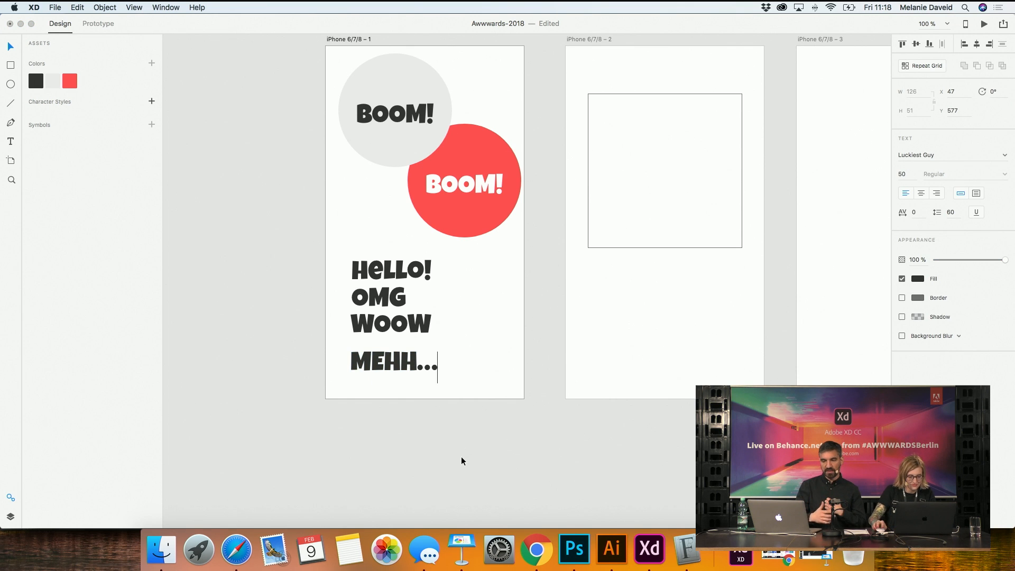
{"action": "key", "text": "Escape"}
Move the "Woow" and "MEHH..." texts into line under "Hello!" and "OMG" with tighter spacing
{"action": "mouse_move", "coordinate": [386, 331]}
{"action": "left_mouse_down"}
{"action": "mouse_move", "coordinate": [410, 364]}
{"action": "mouse_move", "coordinate": [393, 328]}
{"action": "left_mouse_up"}
{"action": "left_click", "coordinate": [484, 350]}
{"action": "left_click", "coordinate": [395, 328], "text": "shift"}
{"action": "left_click", "coordinate": [473, 339]}
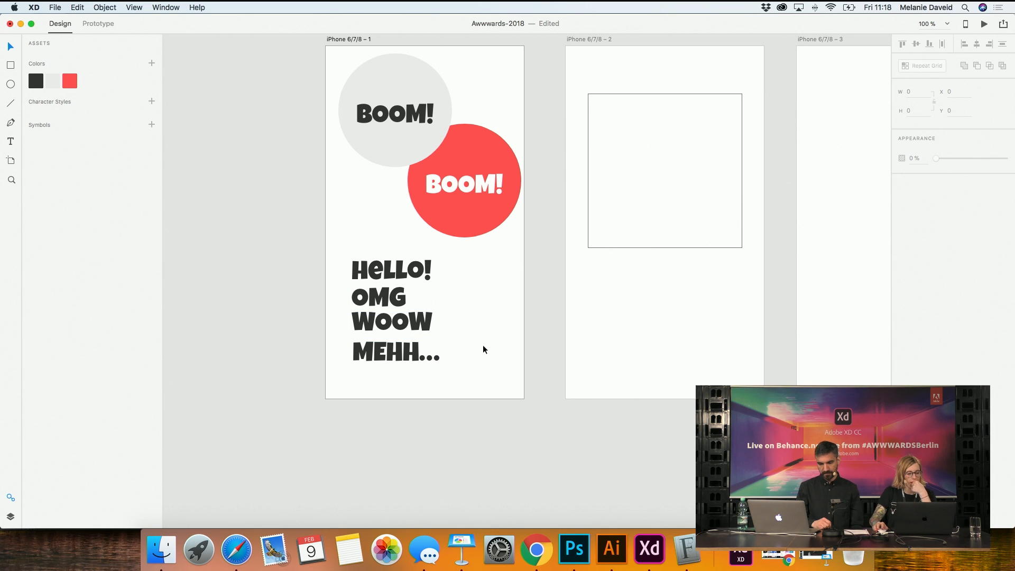
Move the first artboard to the left and widen it until it nearly reaches the second artboard
{"action": "scroll", "coordinate": [484, 350], "scroll_direction": "up", "scroll_amount": 3}
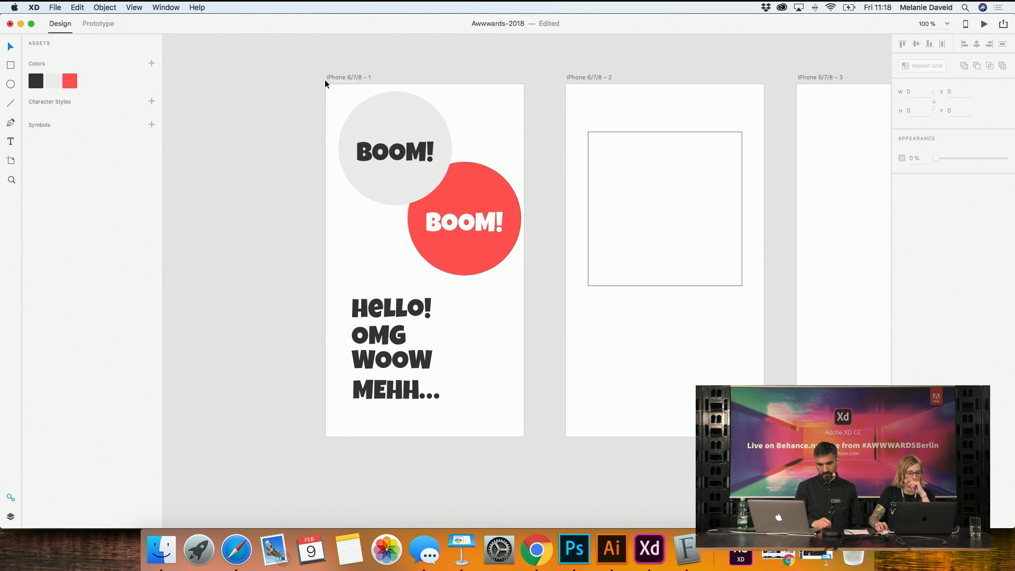
{"action": "left_click_drag", "start_coordinate": [350, 78], "coordinate": [215, 76]}
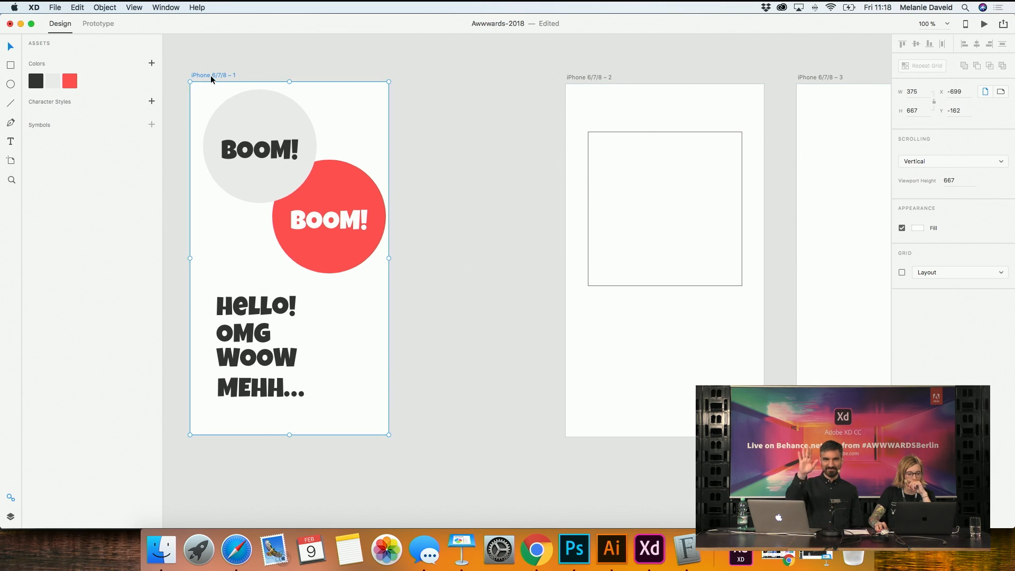
{"action": "left_click_drag", "start_coordinate": [389, 258], "coordinate": [537, 263]}
{"action": "left_click", "coordinate": [340, 385]}
{"action": "key", "text": "t"}
{"action": "left_click", "coordinate": [380, 303]}
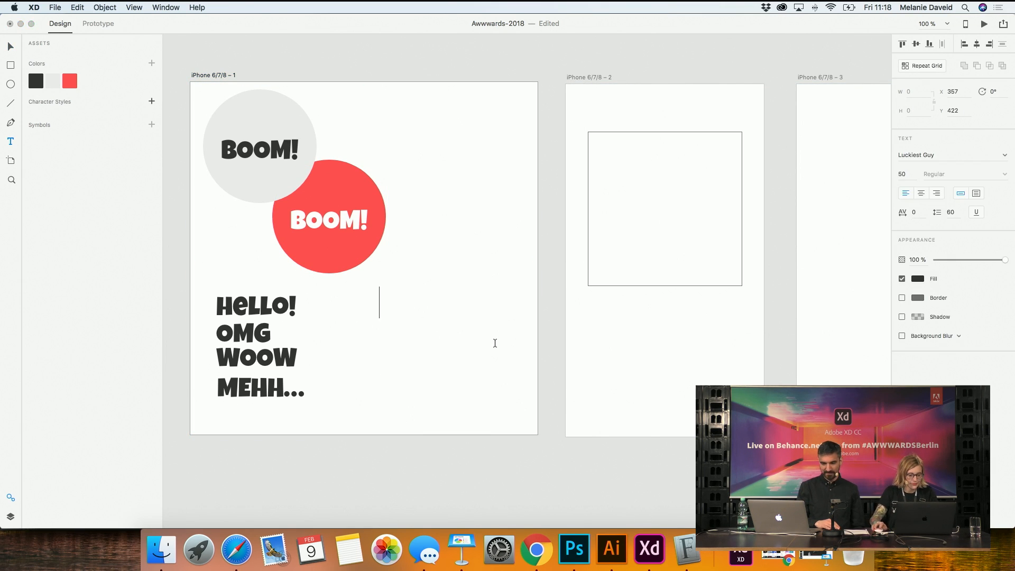
{"action": "right_click", "coordinate": [948, 157]}
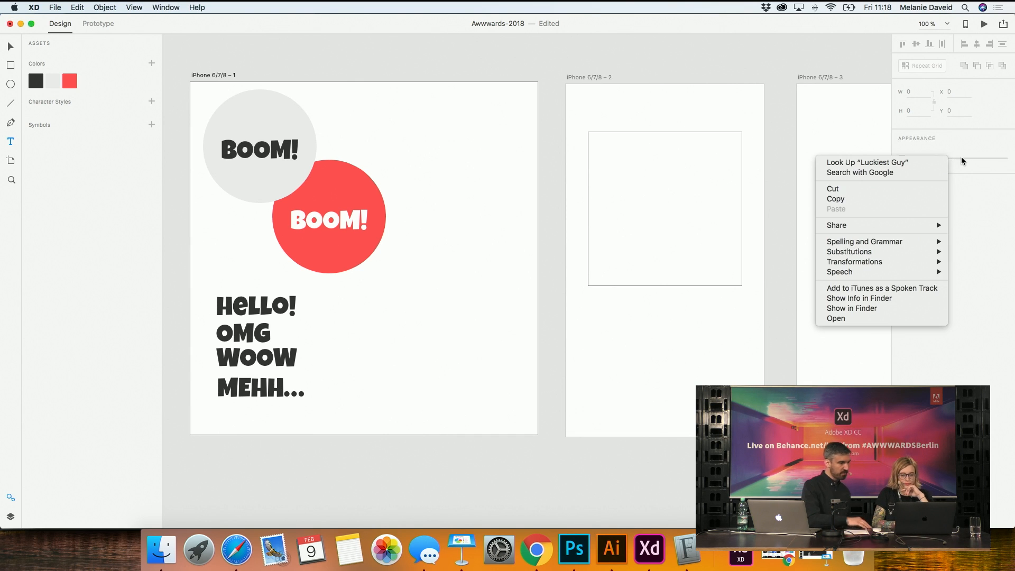
{"action": "left_click", "coordinate": [975, 153]}
{"action": "left_click", "coordinate": [450, 289]}
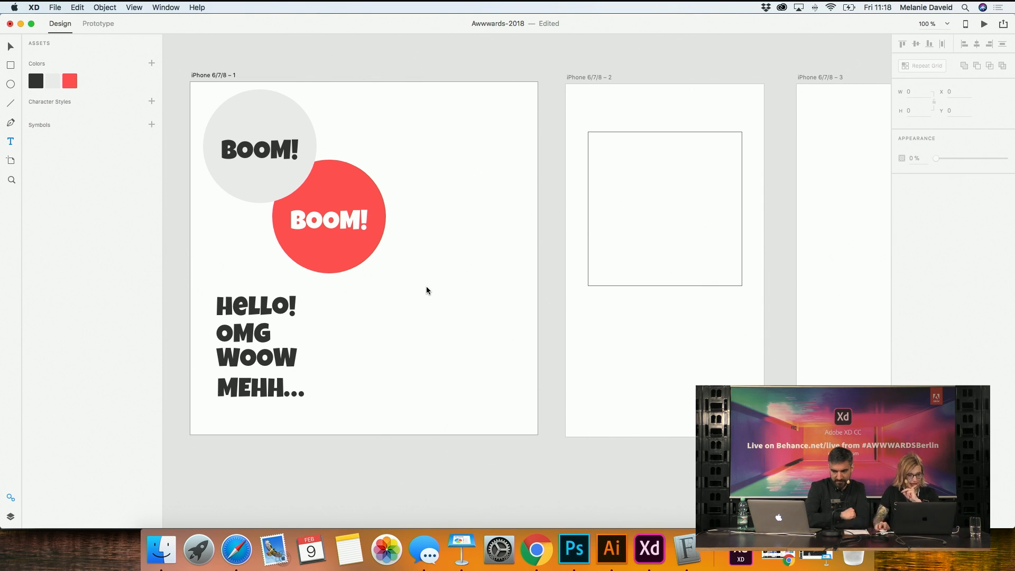
{"action": "left_click", "coordinate": [426, 287]}
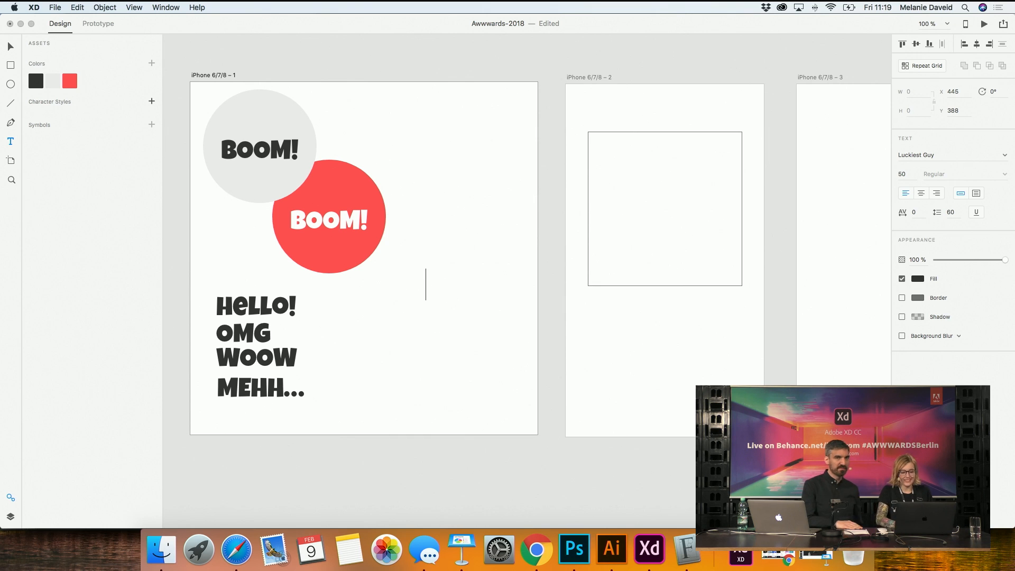
{"action": "left_click_drag", "start_coordinate": [452, 336], "coordinate": [455, 340]}
{"action": "key", "text": "Escape"}
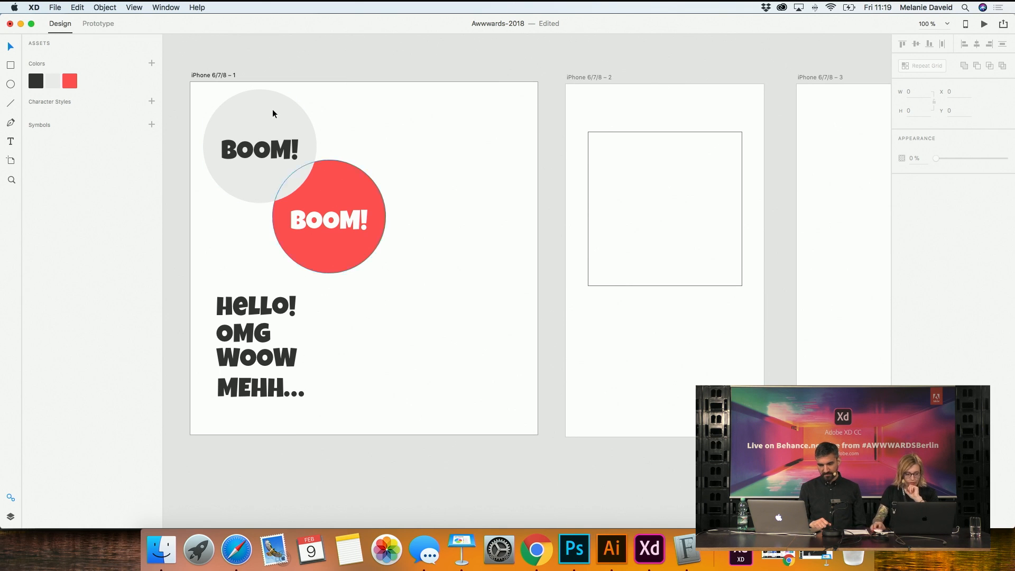
Delete the outlined rectangle from the second artboard
{"action": "key", "text": "super+minus"}
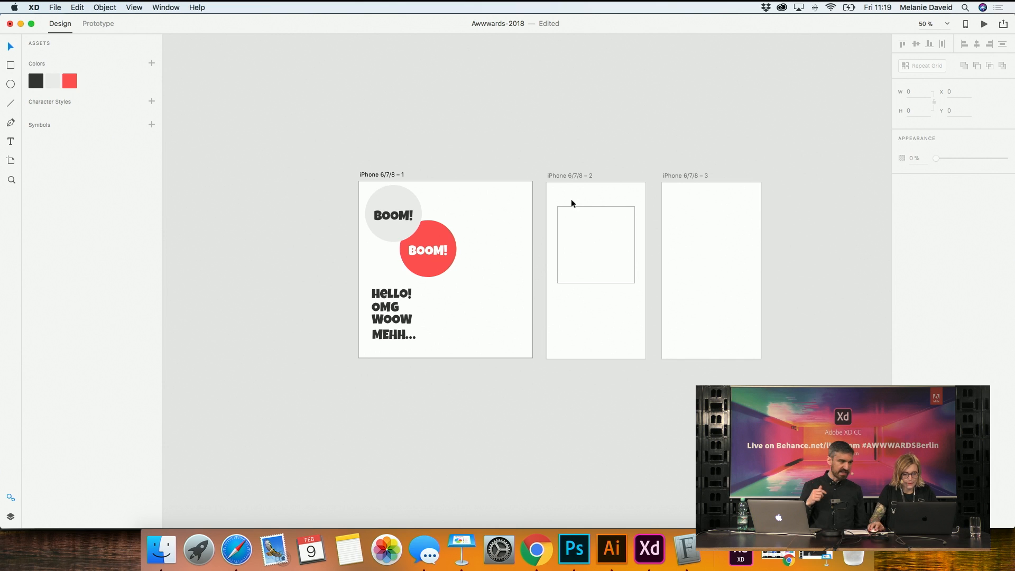
{"action": "left_click_drag", "start_coordinate": [561, 189], "coordinate": [596, 253]}
{"action": "key", "text": "Delete"}
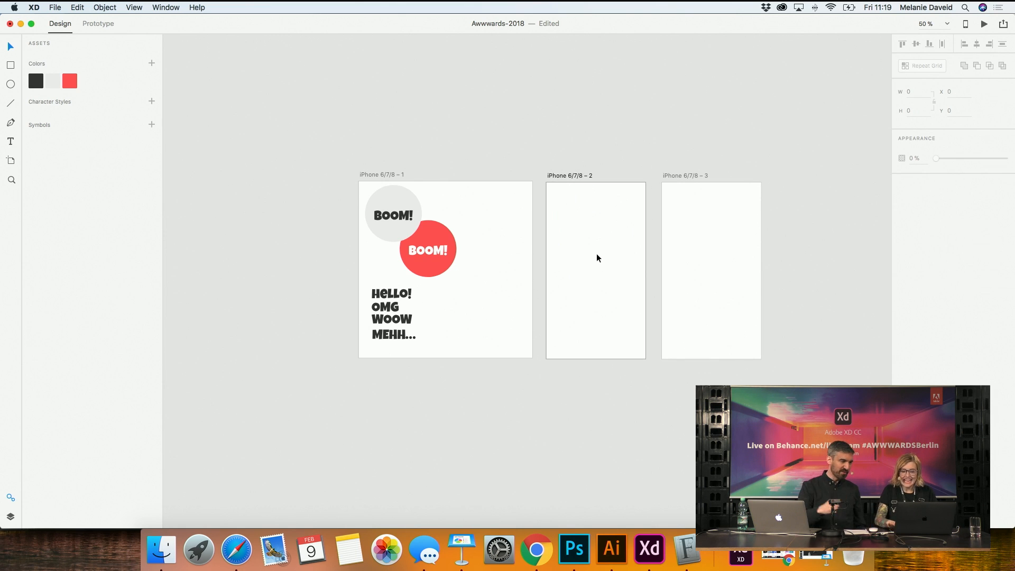
Duplicate the empty third artboard to its right as a fourth phone screen
{"action": "scroll", "coordinate": [372, 185], "scroll_direction": "left", "scroll_amount": 2}
{"action": "scroll", "coordinate": [371, 187], "scroll_direction": "right", "scroll_amount": 5}
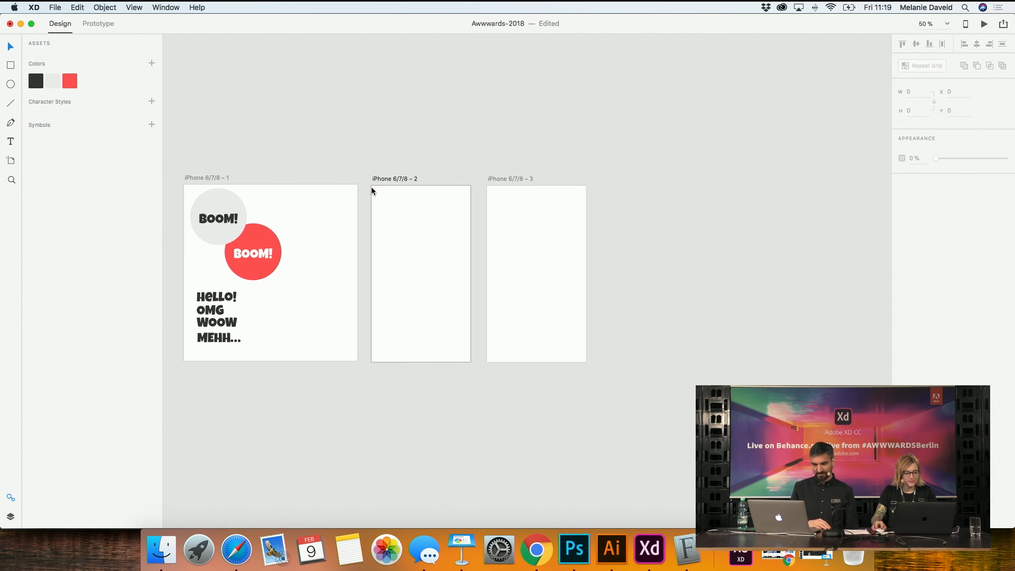
{"action": "scroll", "coordinate": [415, 227], "scroll_direction": "up", "scroll_amount": 3}
{"action": "scroll", "coordinate": [415, 229], "scroll_direction": "up", "scroll_amount": 2}
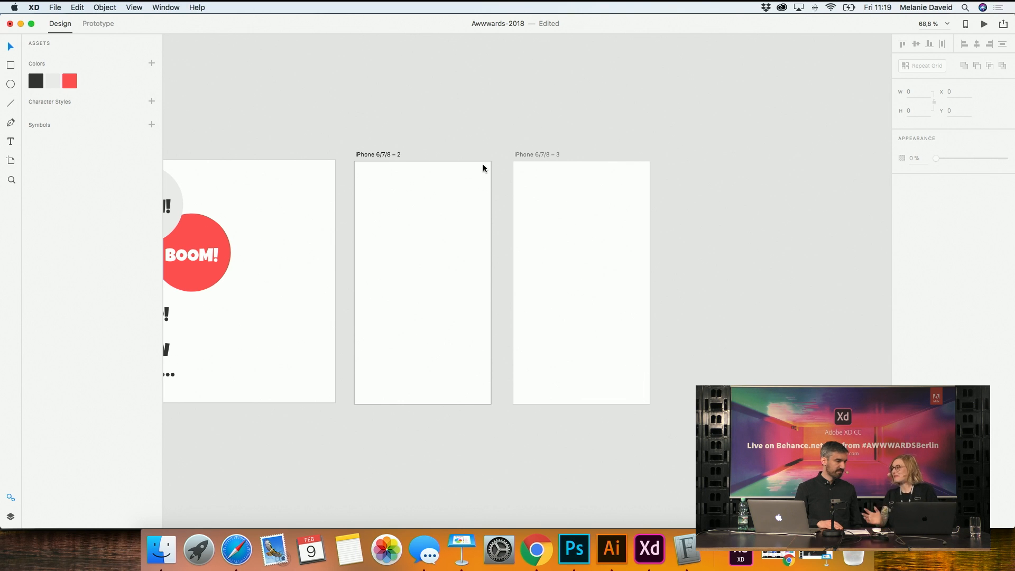
{"action": "left_click_drag", "start_coordinate": [530, 157], "coordinate": [686, 141]}
{"action": "left_click", "coordinate": [528, 446]}
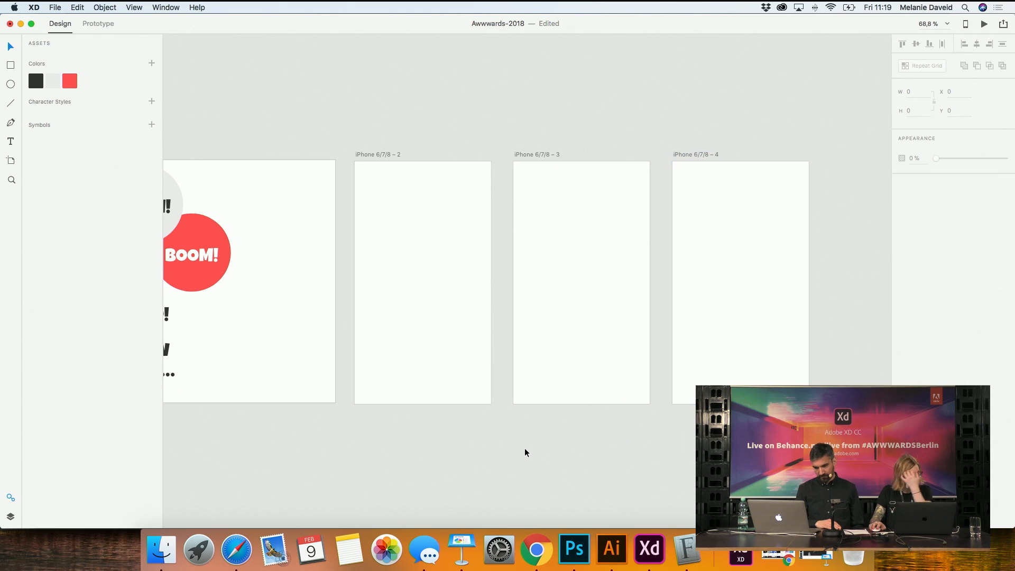
Add the two-line text "Intro Screen" near the middle of the second artboard
{"action": "key", "text": "t"}
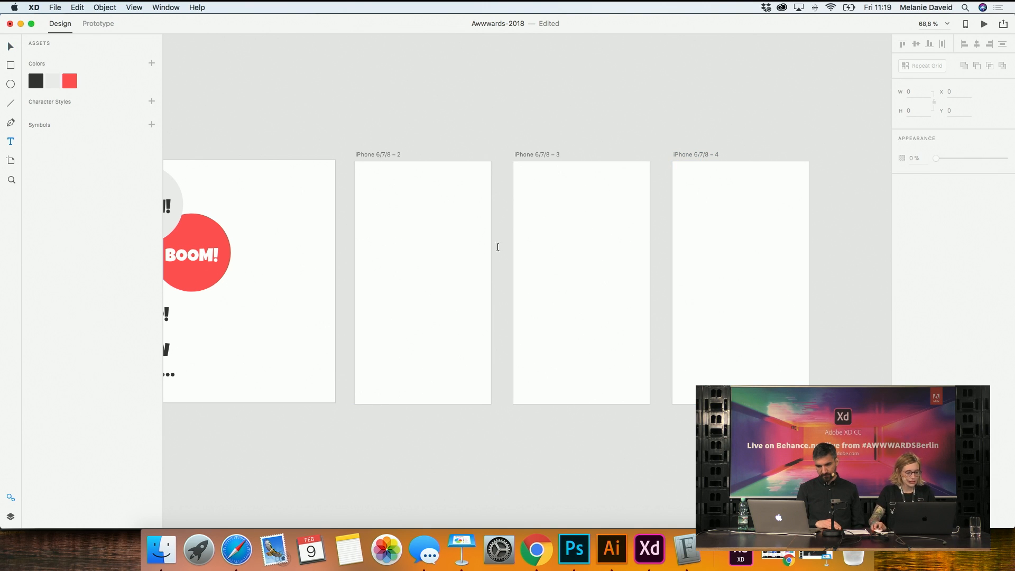
{"action": "left_click", "coordinate": [406, 253]}
{"action": "type", "text": "INTRO"}
{"action": "key", "text": "Return"}
{"action": "type", "text": "SCREEN"}
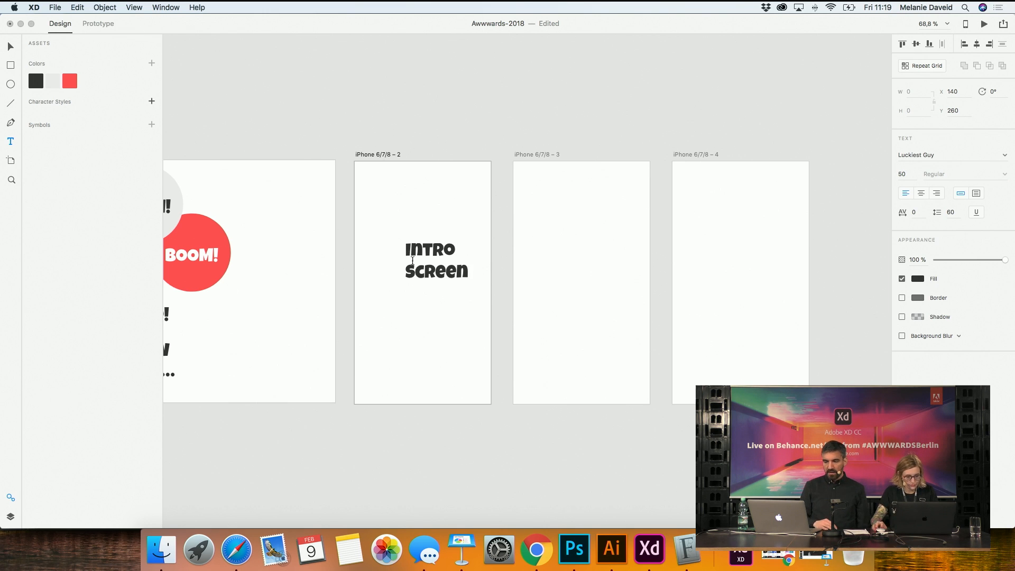
{"action": "key", "text": "Escape"}
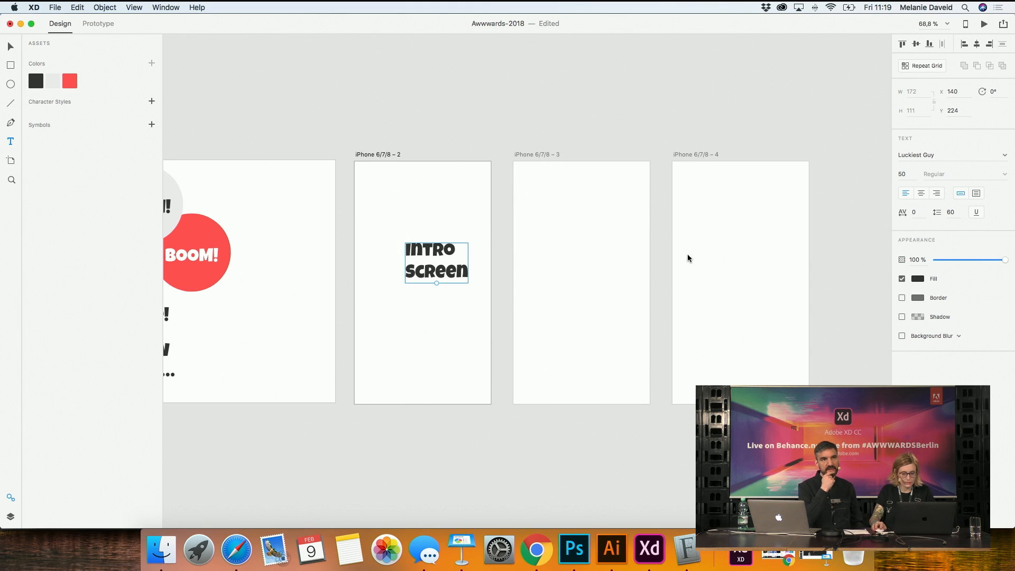
Change the font of the "Intro Screen" text to Helvetica
{"action": "left_click", "coordinate": [919, 156]}
{"action": "type", "text": "Sf"}
{"action": "key", "text": "BackSpace"}
{"action": "key", "text": "BackSpace"}
{"action": "left_click", "coordinate": [1005, 156]}
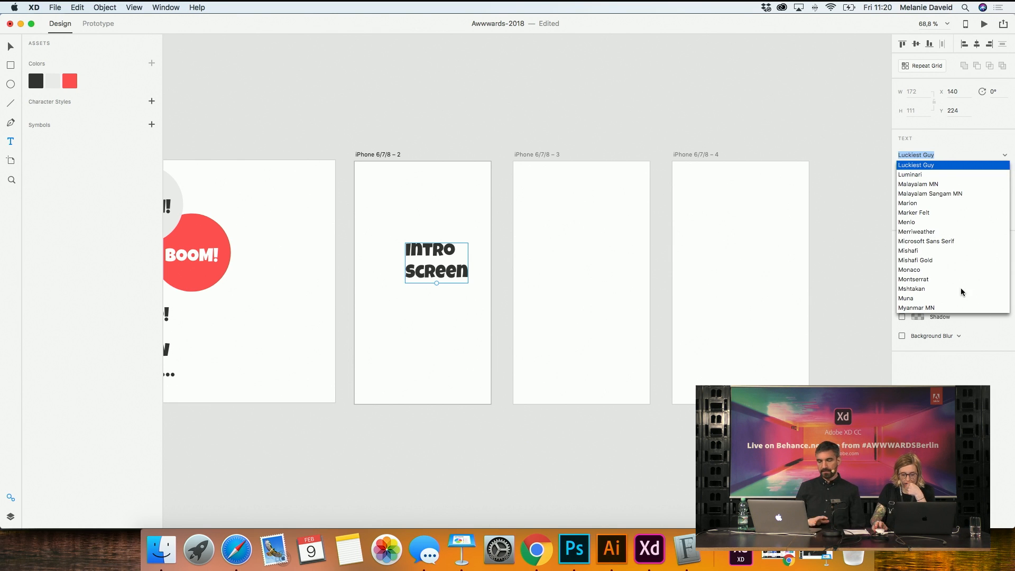
{"action": "scroll", "coordinate": [961, 292], "scroll_direction": "down", "scroll_amount": 10}
{"action": "key", "text": "BackSpace"}
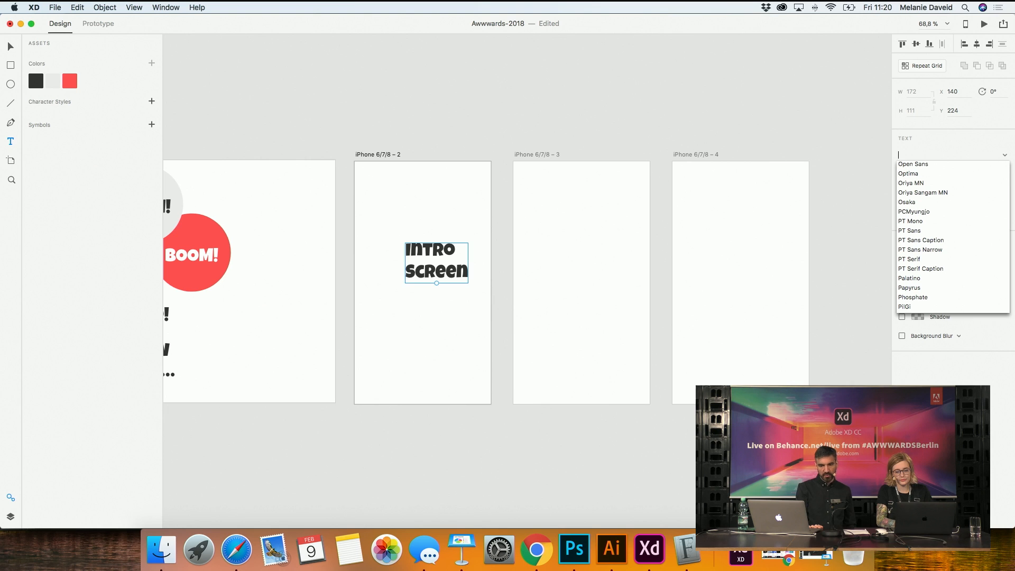
{"action": "type", "text": "Helvetica"}
{"action": "key", "text": "Return"}
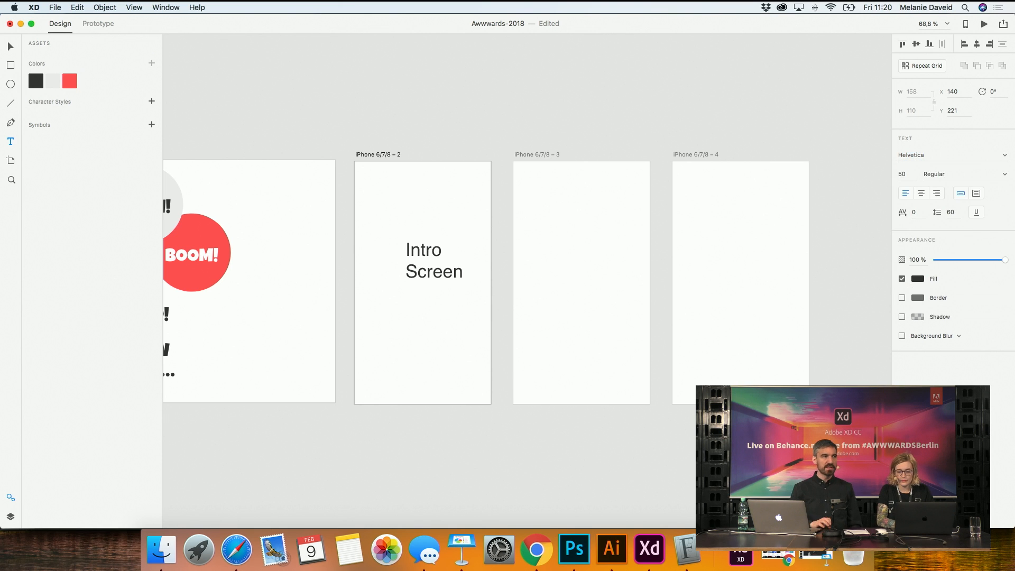
Set the font size of the "Intro Screen" text to 30
{"action": "left_click", "coordinate": [904, 174]}
{"action": "type", "text": "3"}
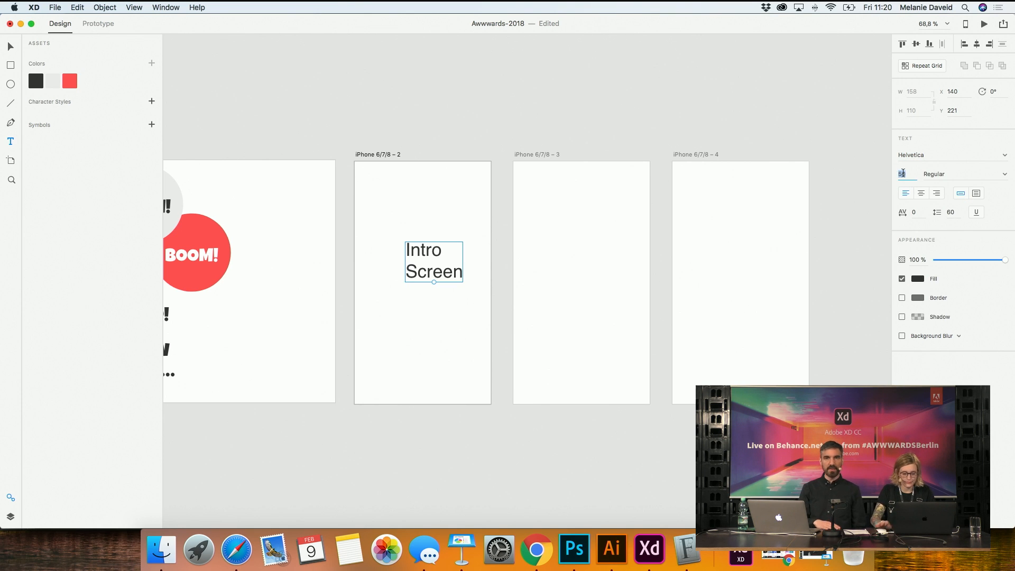
{"action": "type", "text": "0"}
{"action": "key", "text": "Return"}
{"action": "left_click", "coordinate": [446, 326]}
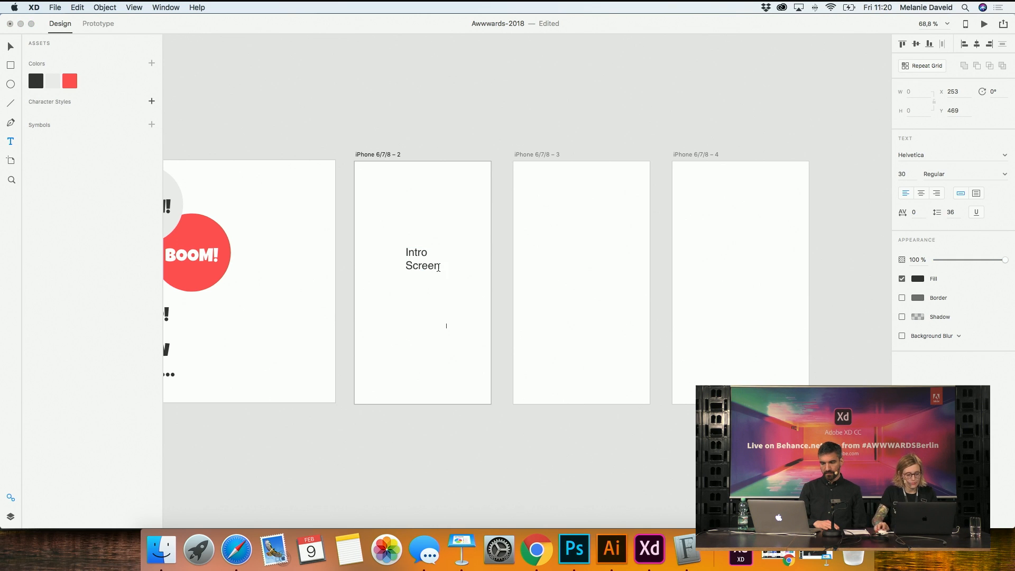
{"action": "key", "text": "Escape"}
{"action": "left_click_drag", "start_coordinate": [427, 265], "coordinate": [397, 271]}
{"action": "key", "text": "Escape"}
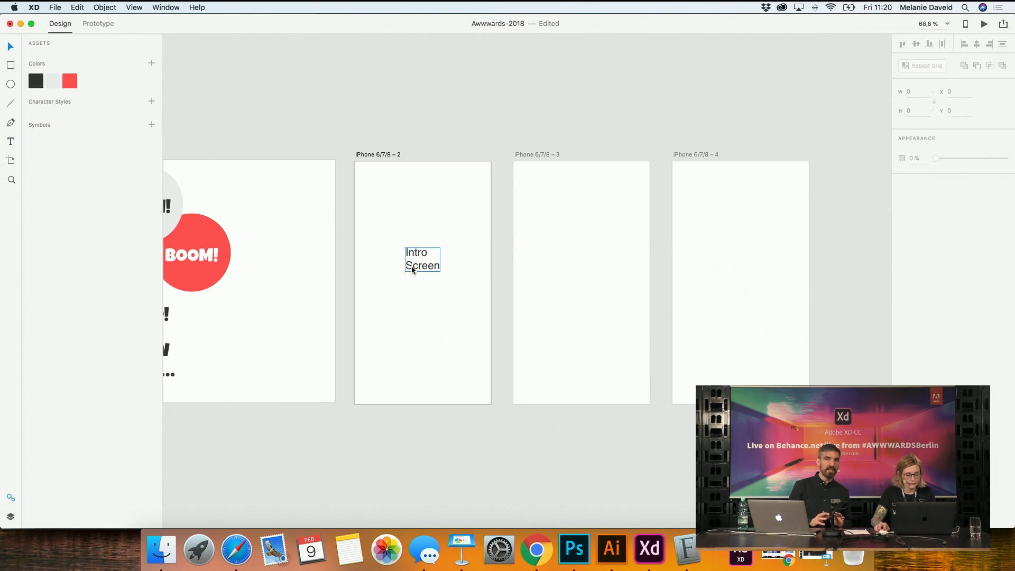
Move the "Intro Screen" text slightly down, keeping it horizontally centred on the second artboard
{"action": "left_click", "coordinate": [366, 154]}
{"action": "left_click_drag", "start_coordinate": [366, 153], "coordinate": [366, 156]}
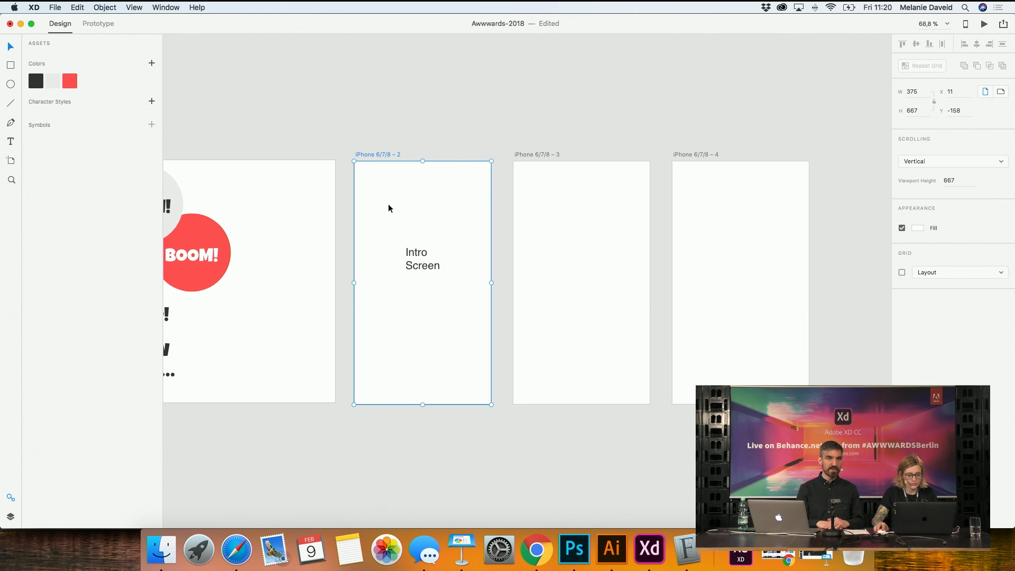
{"action": "left_click", "coordinate": [412, 257]}
{"action": "left_click_drag", "start_coordinate": [409, 267], "coordinate": [417, 267]}
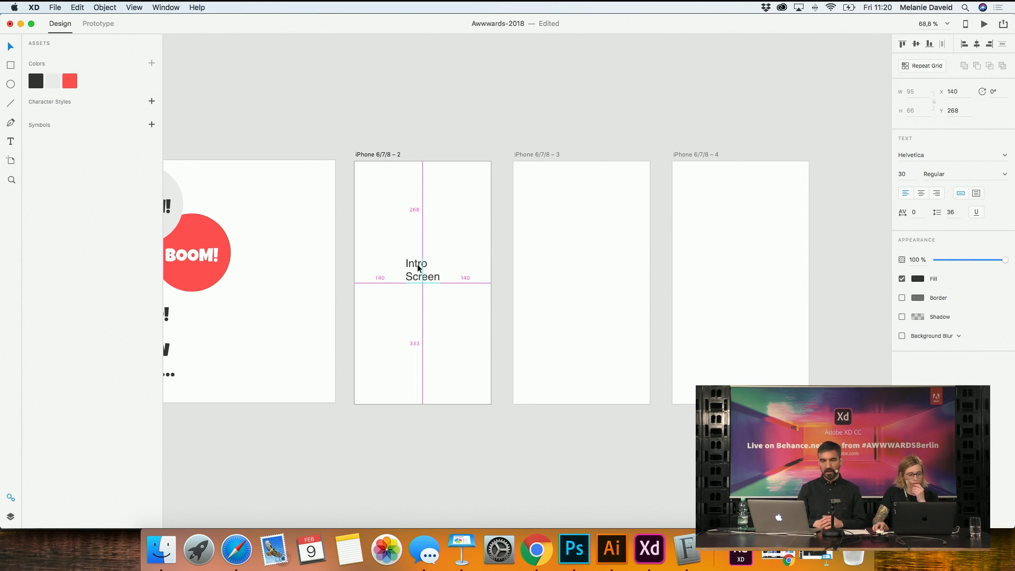
Duplicate the "Intro Screen" text onto the third artboard and change the copy to "Main Screen"
{"action": "left_click_drag", "start_coordinate": [417, 264], "coordinate": [581, 268]}
{"action": "double_click", "coordinate": [581, 269]}
{"action": "double_click", "coordinate": [581, 264]}
{"action": "triple_click", "coordinate": [581, 266]}
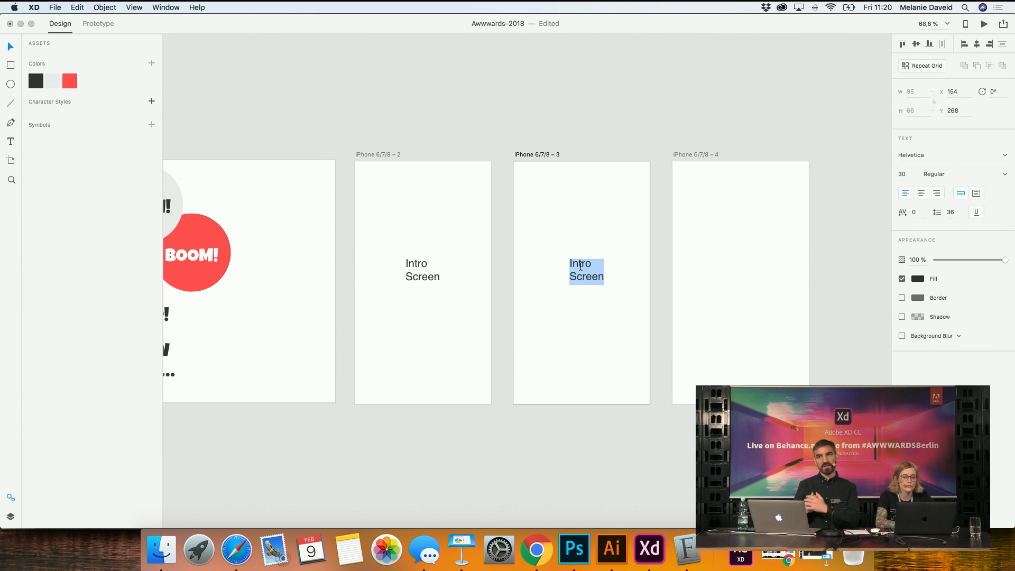
{"action": "type", "text": "Main Screen"}
{"action": "key", "text": "Escape"}
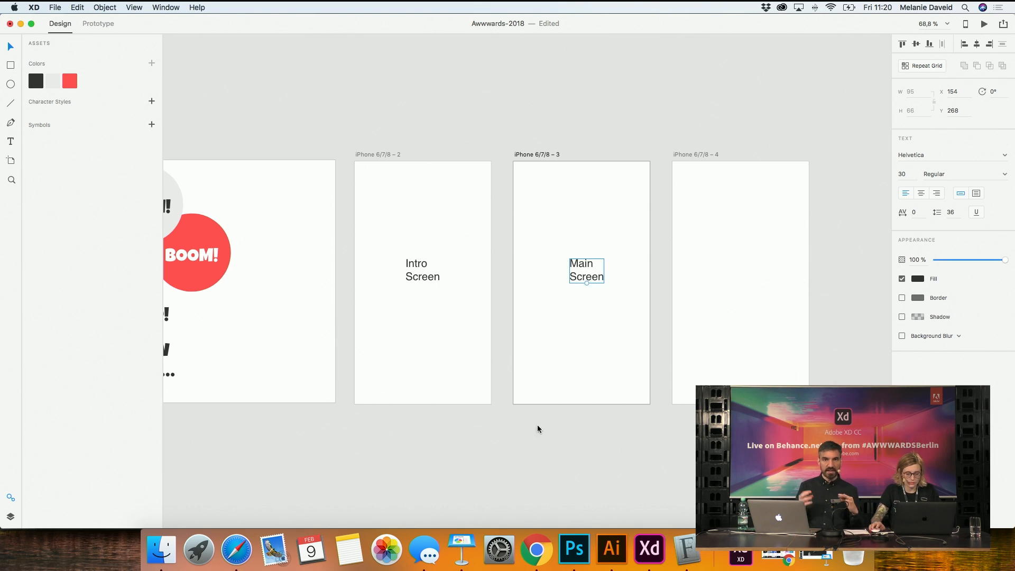
Duplicate the "Main Screen" text above the third artboard and change the copy to "Swipe interaction"
{"action": "left_click", "coordinate": [544, 273]}
{"action": "left_click_drag", "start_coordinate": [596, 264], "coordinate": [593, 116]}
{"action": "double_click", "coordinate": [593, 116]}
{"action": "type", "text": "Swipe interaction"}
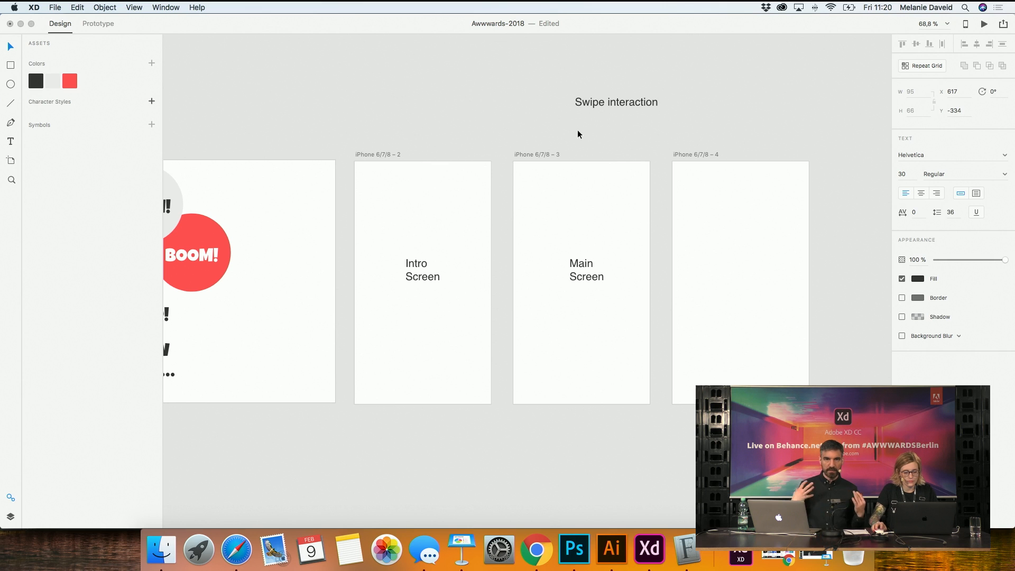
Duplicate the "Swipe interaction" text just below itself and change the copy to "Grid to pick “quote”"
{"action": "left_click_drag", "start_coordinate": [615, 103], "coordinate": [576, 117]}
{"action": "double_click", "coordinate": [576, 117]}
{"action": "type", "text": "Grid to pick"}
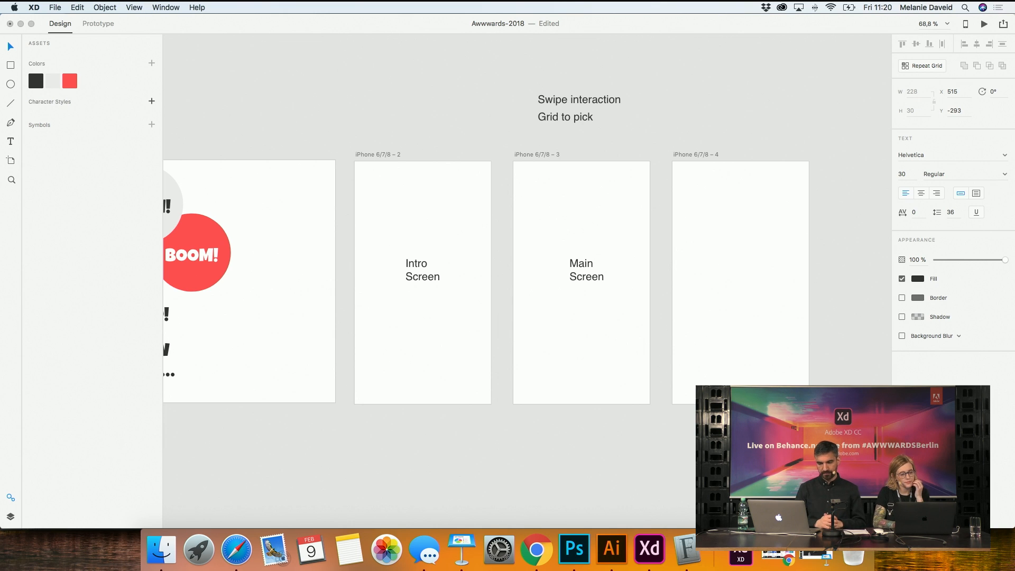
{"action": "type", "text": " Ca"}
{"action": "key", "text": "BackSpace"}
{"action": "key", "text": "BackSpace"}
{"action": "type", "text": "c"}
{"action": "key", "text": "BackSpace"}
{"action": "type", "text": "!"}
{"action": "key", "text": "BackSpace"}
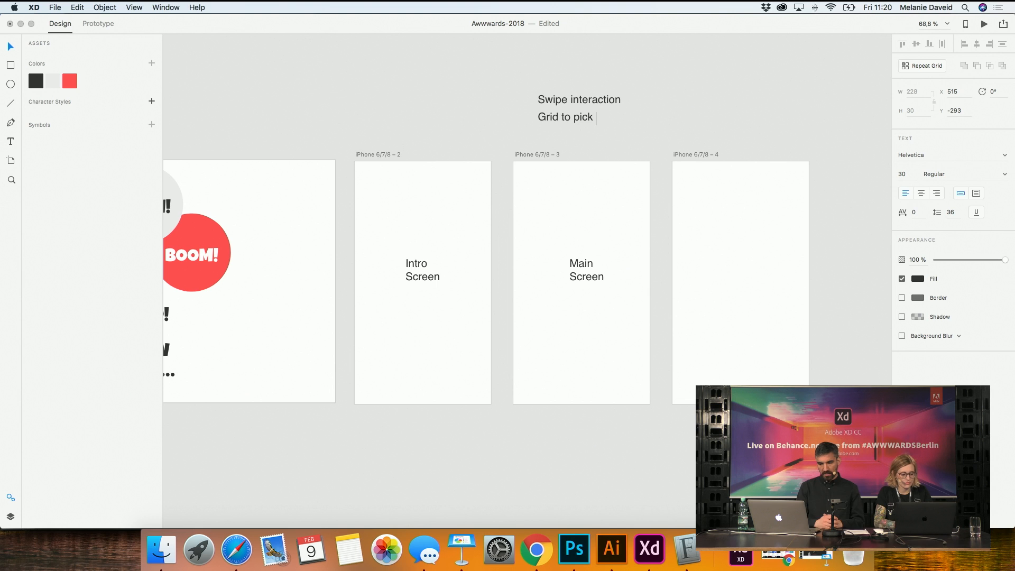
{"action": "type", "text": "“q"}
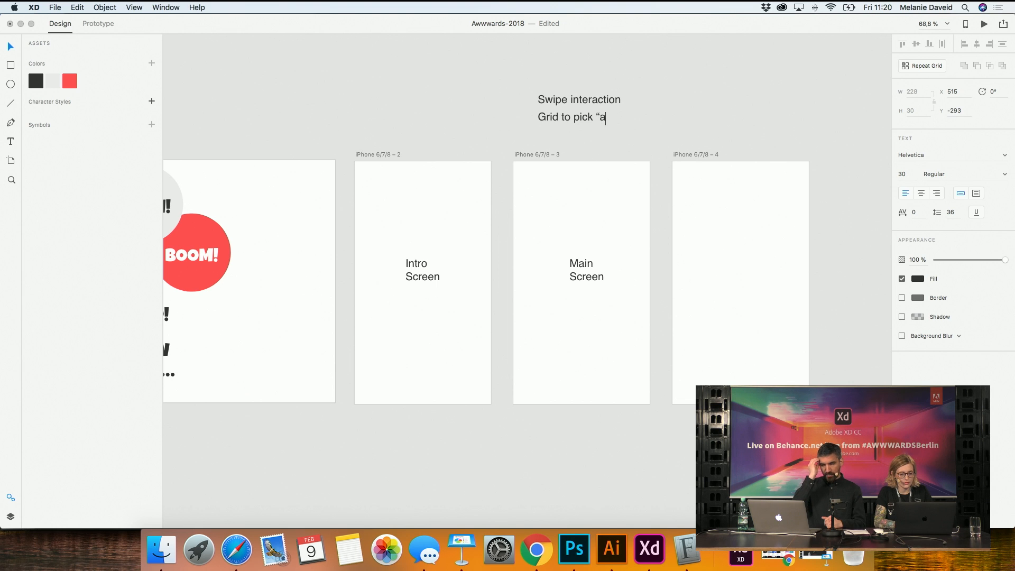
{"action": "type", "text": "uote”"}
{"action": "key", "text": "Escape"}
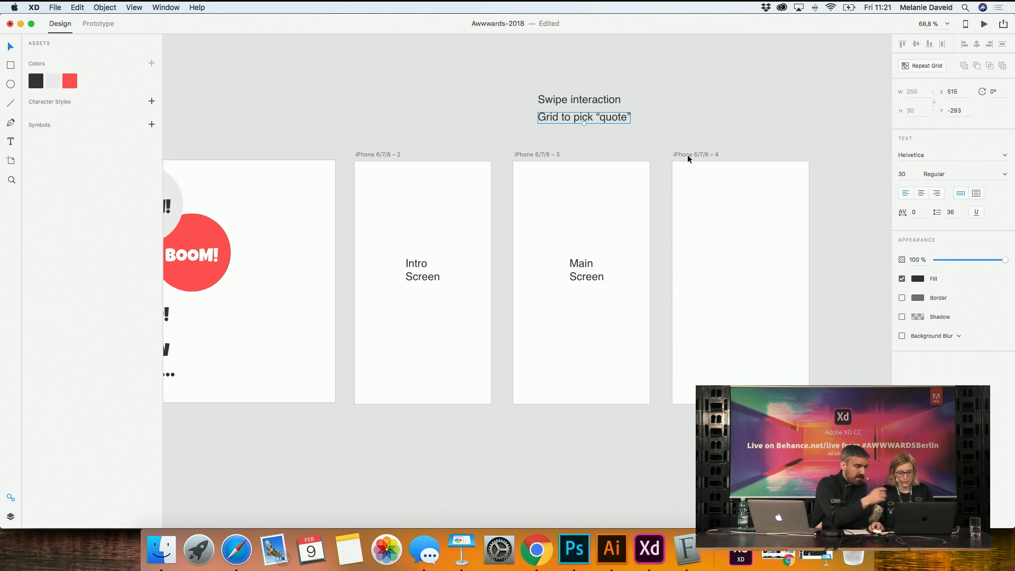
Turn on the layout grid of the fourth artboard and set it to 10 columns
{"action": "left_click", "coordinate": [717, 154]}
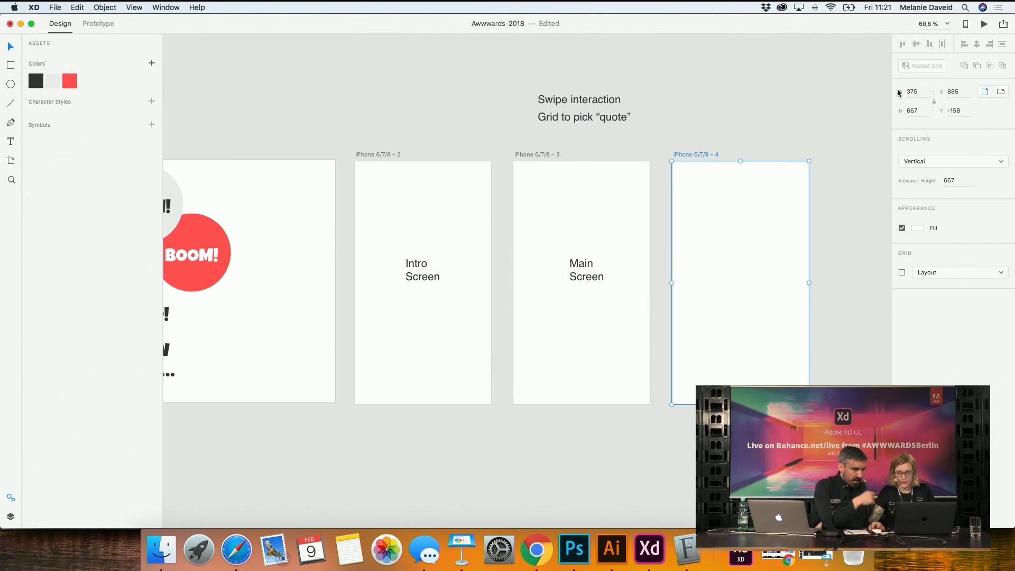
{"action": "left_click", "coordinate": [902, 272]}
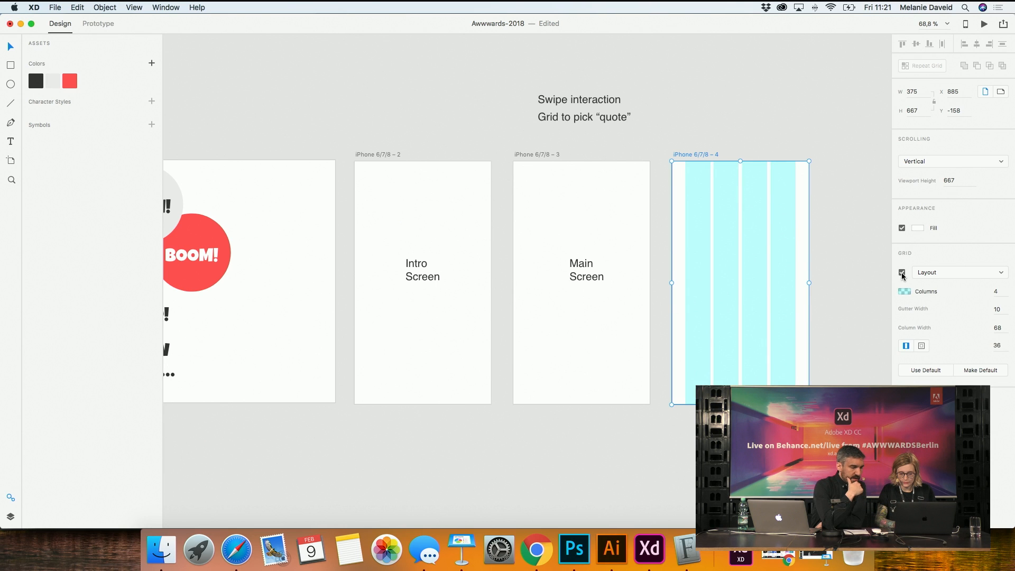
{"action": "left_click", "coordinate": [974, 271]}
{"action": "left_click", "coordinate": [951, 281]}
{"action": "left_click", "coordinate": [950, 274]}
{"action": "left_click", "coordinate": [944, 267]}
{"action": "left_click", "coordinate": [940, 273]}
{"action": "left_click", "coordinate": [933, 259]}
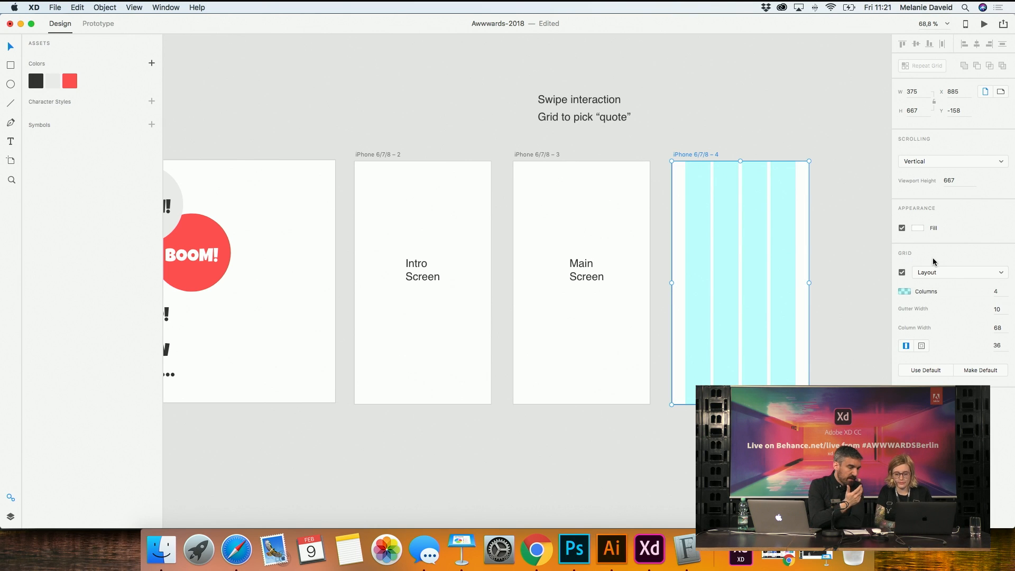
{"action": "left_click", "coordinate": [999, 309]}
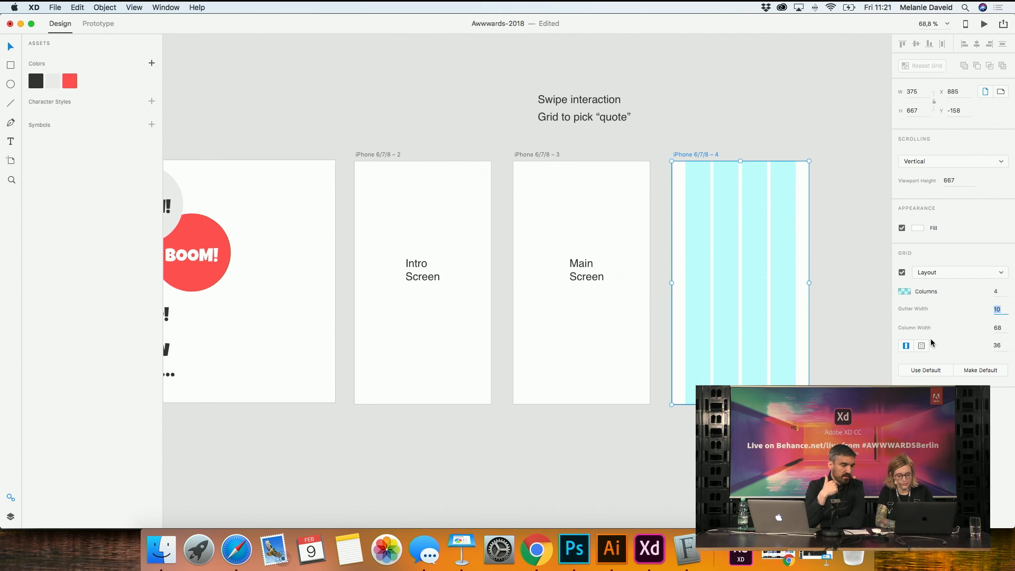
{"action": "left_click", "coordinate": [997, 291]}
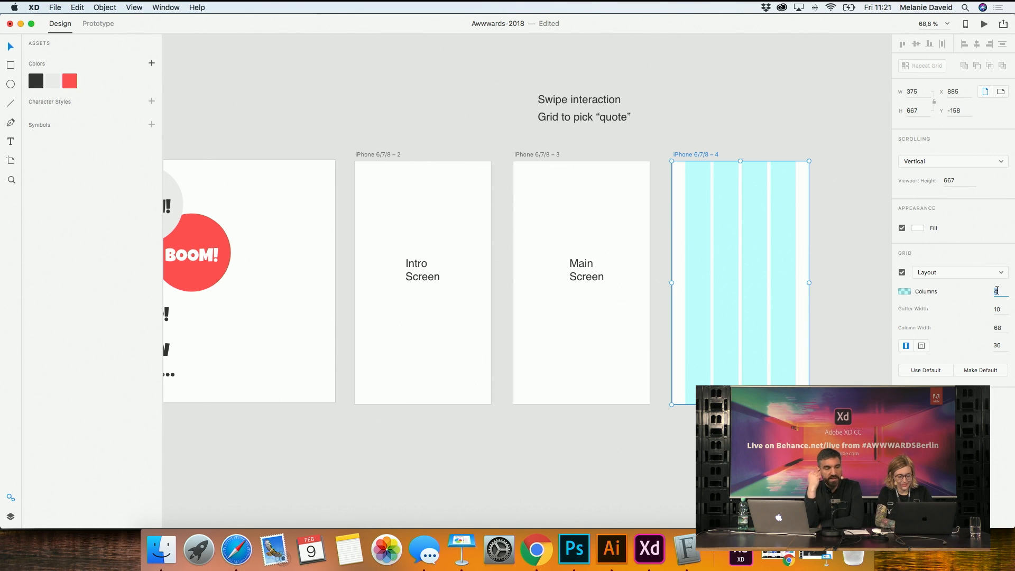
{"action": "type", "text": "8"}
{"action": "key", "text": "Return"}
{"action": "key", "text": "Escape"}
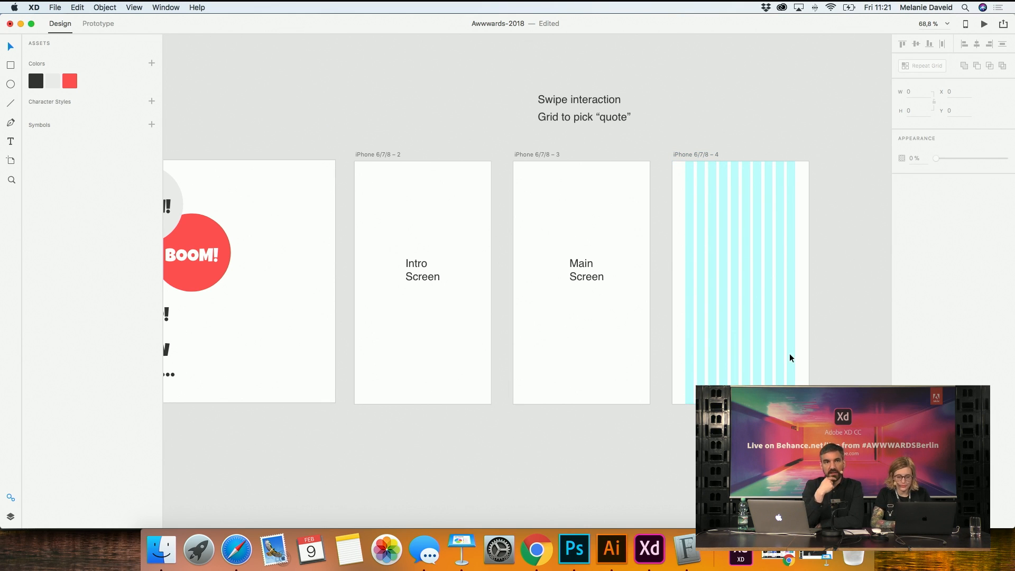
{"action": "left_click", "coordinate": [696, 154]}
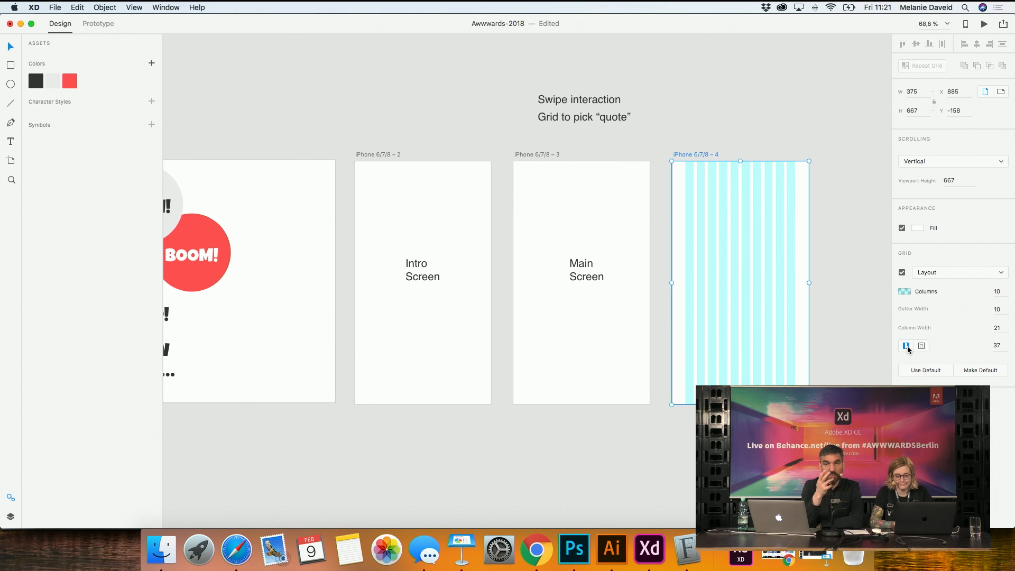
{"action": "left_click", "coordinate": [870, 339]}
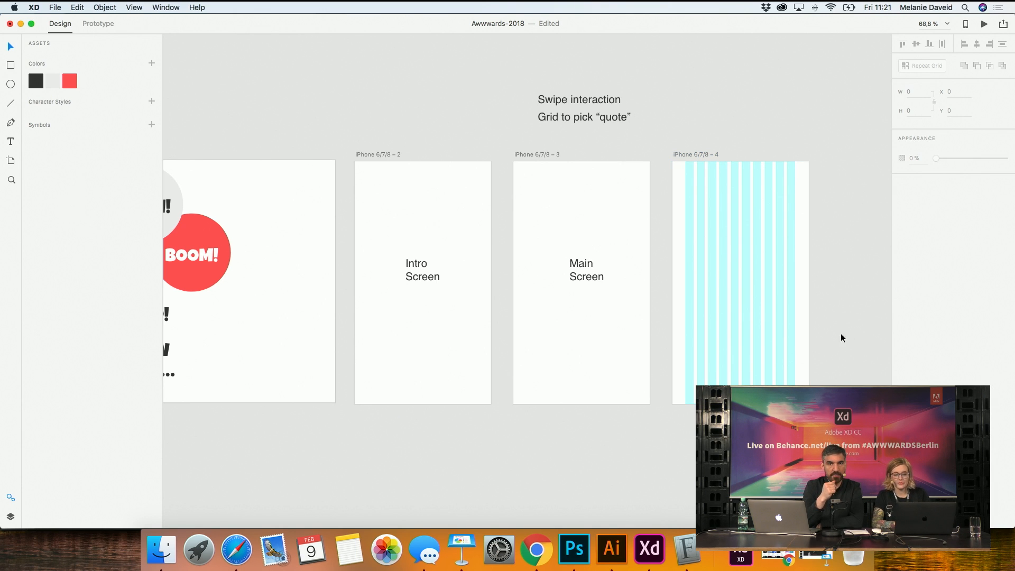
{"action": "left_click", "coordinate": [702, 156]}
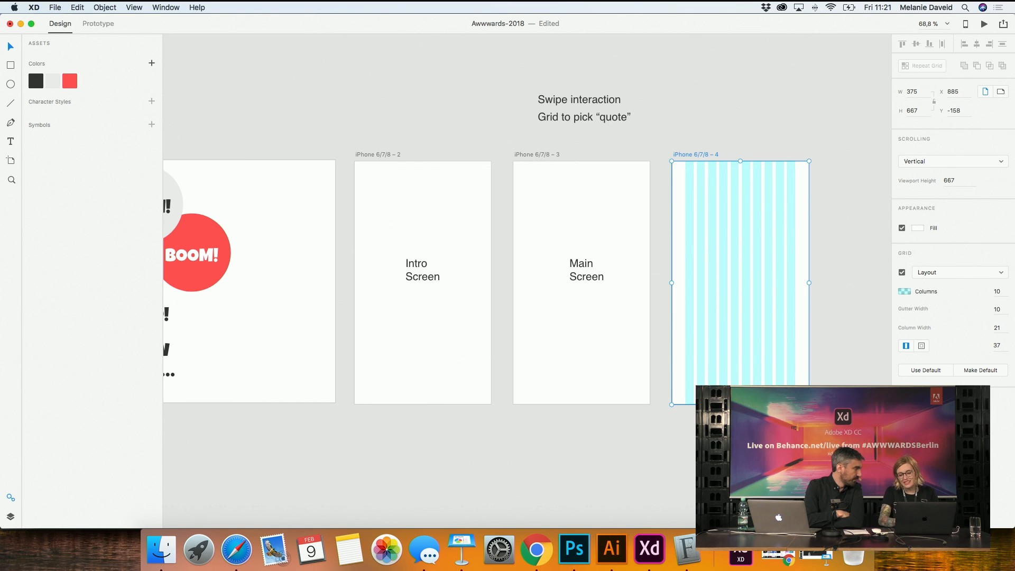
{"action": "key", "text": "Escape"}
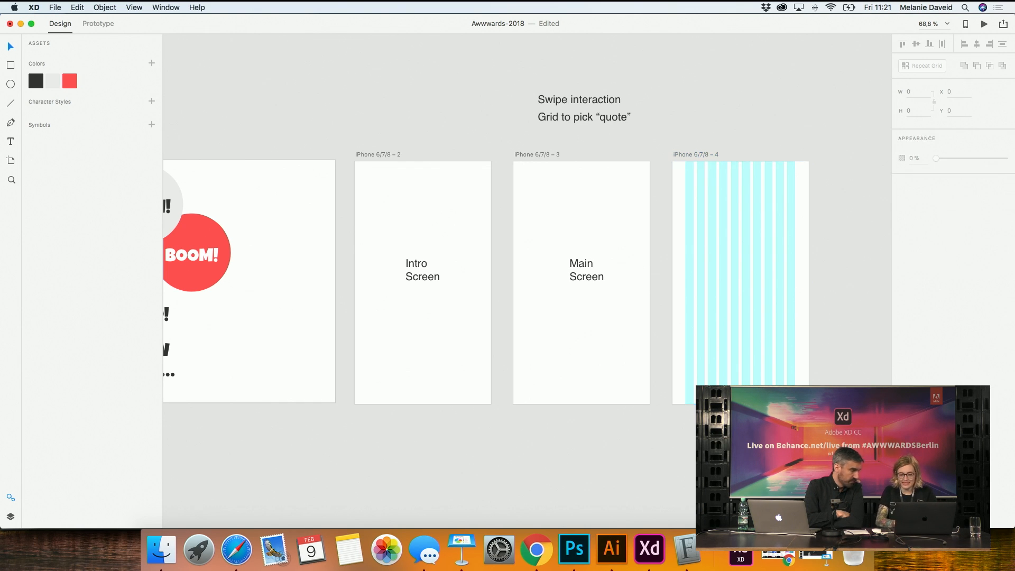
Try widening the fourth artboard to about 488 to test its layout columns, and undo the resize
{"action": "left_click", "coordinate": [701, 157]}
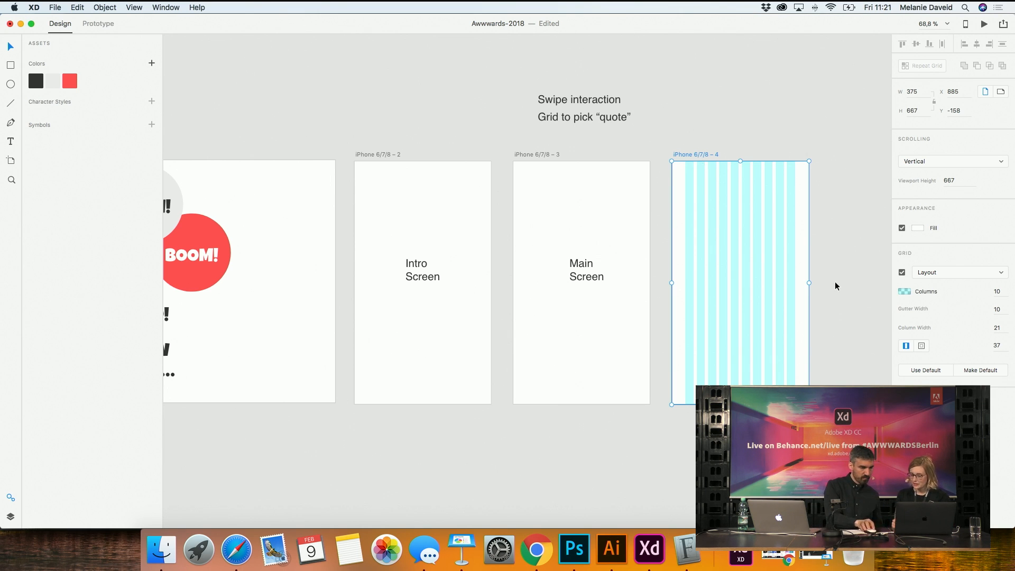
{"action": "left_click_drag", "start_coordinate": [810, 283], "coordinate": [848, 325]}
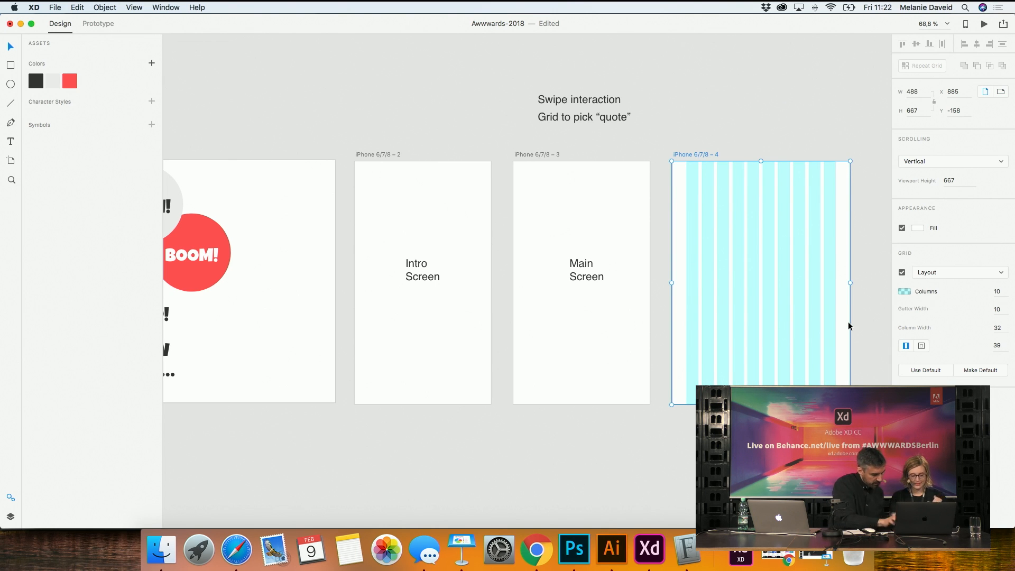
{"action": "key", "text": "super+z"}
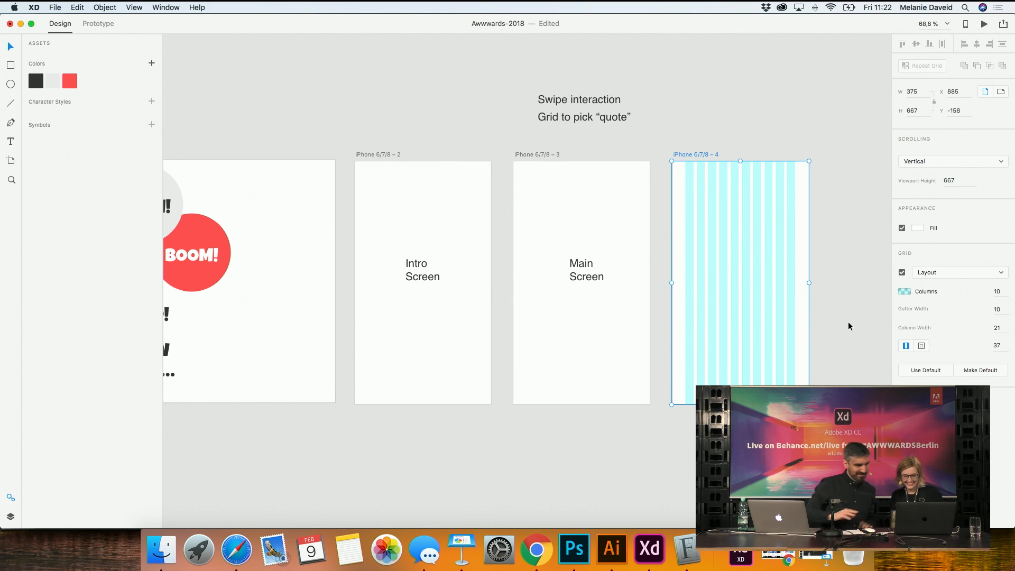
{"action": "left_click", "coordinate": [848, 322]}
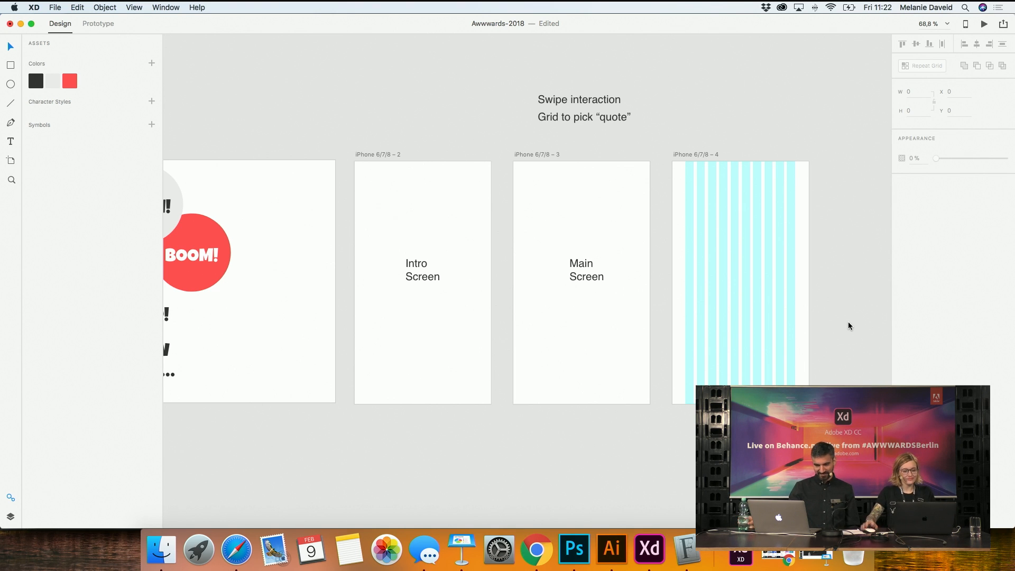
Move the "Main Screen" text slightly so it is horizontally centred on the third artboard
{"action": "left_click_drag", "start_coordinate": [590, 275], "coordinate": [588, 280]}
{"action": "left_click", "coordinate": [639, 345]}
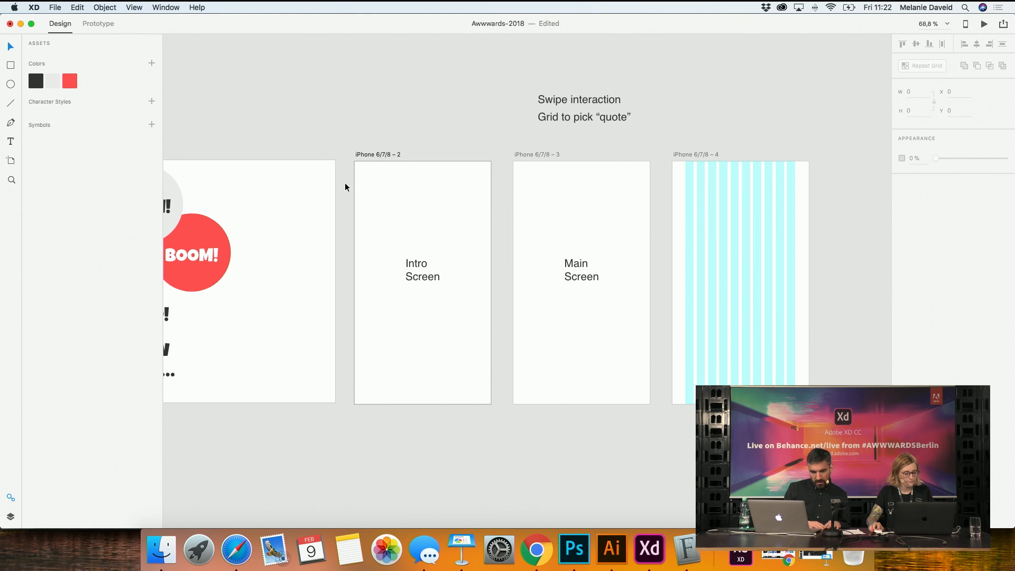
Draw a full-width rectangle along the second artboard's top edge, remove its border and fill it with the light grey color asset
{"action": "key", "text": "r"}
{"action": "mouse_move", "coordinate": [355, 167]}
{"action": "left_mouse_down"}
{"action": "mouse_move", "coordinate": [499, 189]}
{"action": "mouse_move", "coordinate": [491, 185]}
{"action": "left_mouse_up"}
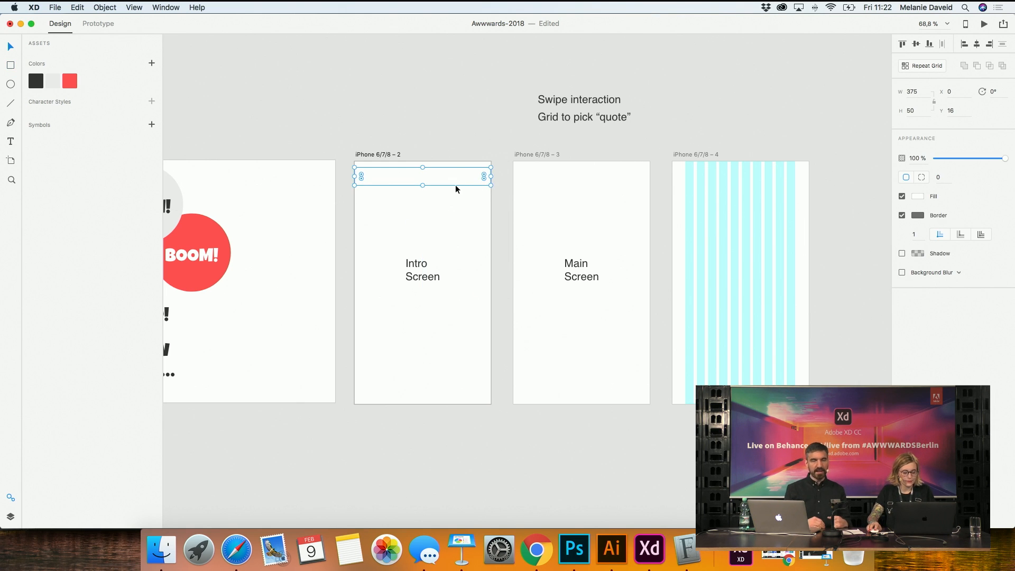
{"action": "left_click", "coordinate": [902, 215]}
{"action": "left_click", "coordinate": [53, 81]}
{"action": "left_click_drag", "start_coordinate": [461, 178], "coordinate": [423, 174]}
{"action": "left_click", "coordinate": [435, 187]}
{"action": "left_click", "coordinate": [446, 171]}
Duplicate the grey bar to the second artboard's bottom edge and make it about 72 high
{"action": "left_click_drag", "start_coordinate": [446, 356], "coordinate": [422, 405]}
{"action": "left_click", "coordinate": [478, 410]}
{"action": "left_click", "coordinate": [421, 364]}
{"action": "left_click_drag", "start_coordinate": [422, 363], "coordinate": [423, 377]}
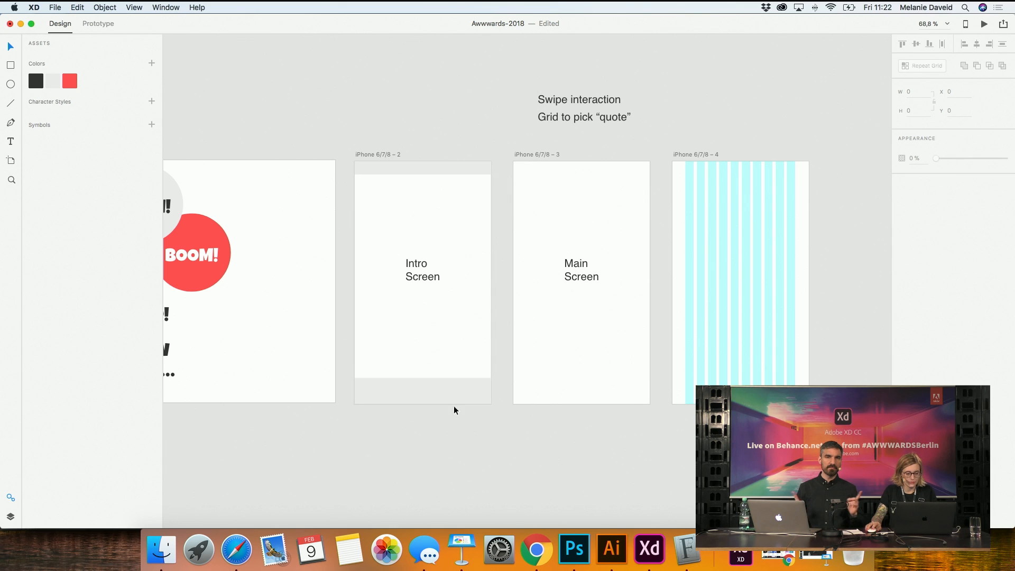
Copy both grey bars onto the third and fourth artboards and turn off the fourth artboard's layout grid
{"action": "left_click", "coordinate": [452, 164], "text": "shift"}
{"action": "key", "text": "super+c"}
{"action": "left_click", "coordinate": [553, 158]}
{"action": "key", "text": "super+v"}
{"action": "left_click", "coordinate": [728, 164]}
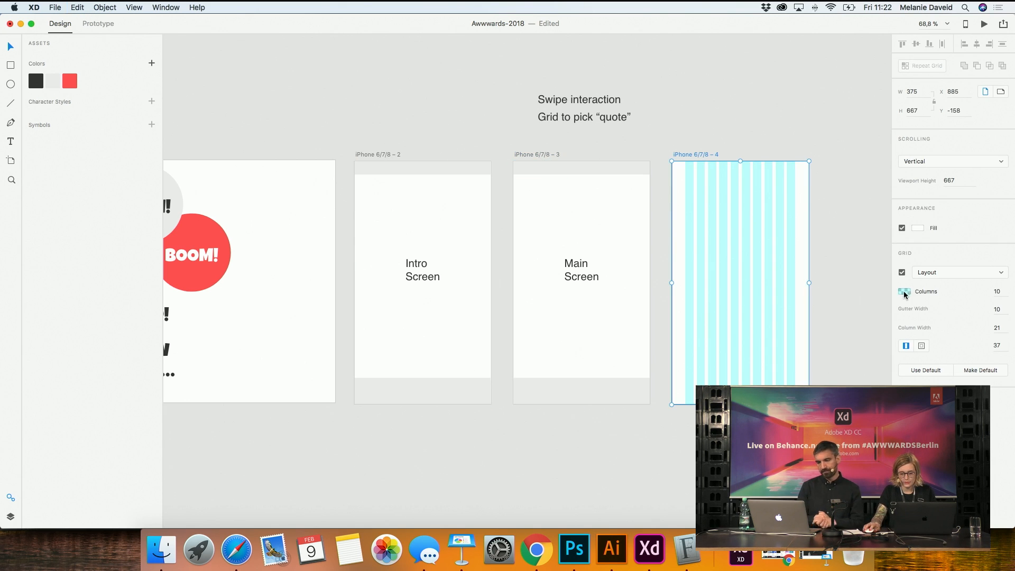
{"action": "left_click", "coordinate": [902, 273]}
{"action": "left_click", "coordinate": [575, 466]}
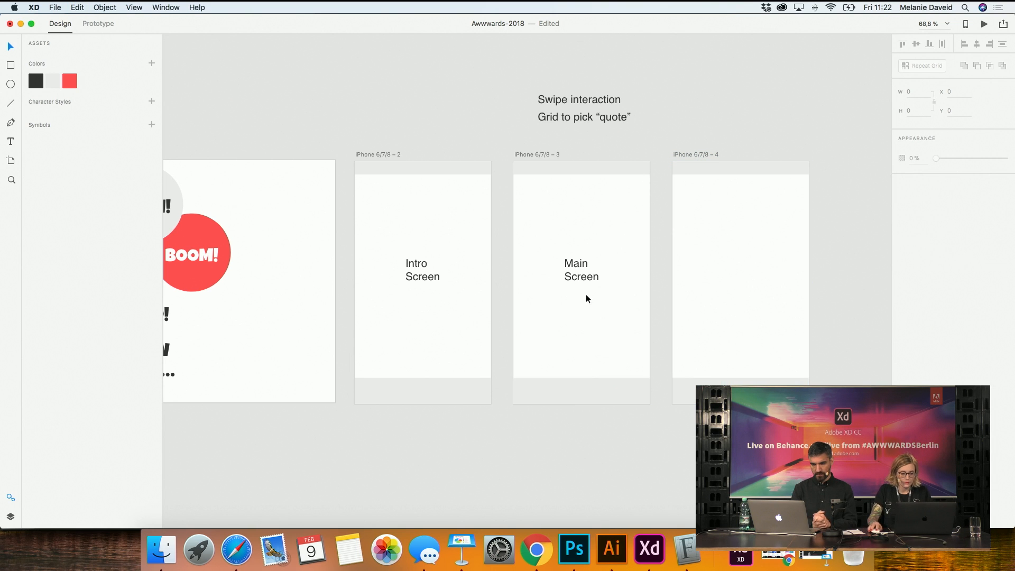
Change the second note above the third artboard to "Grid/list to pick “quote”"
{"action": "left_click", "coordinate": [590, 276]}
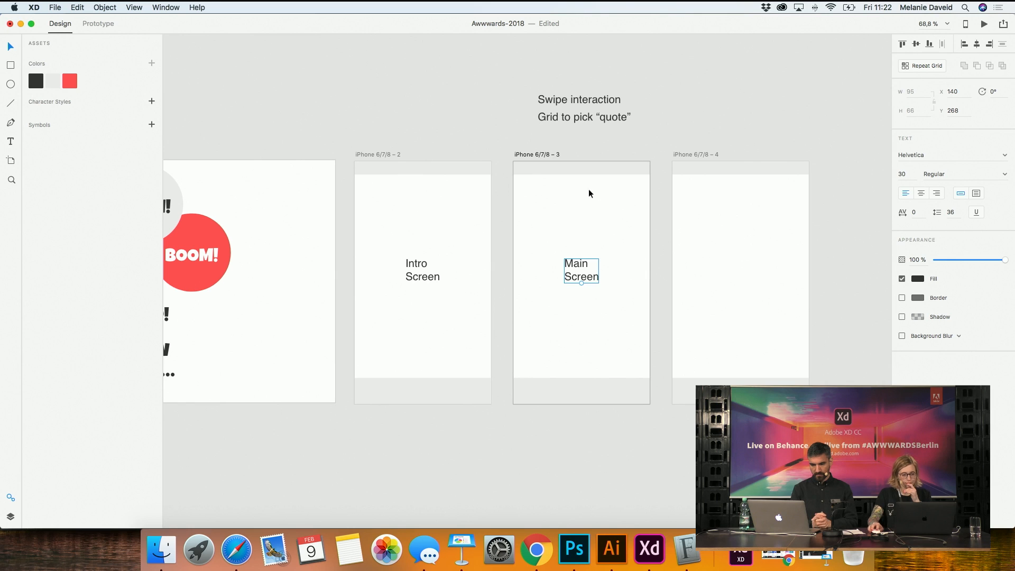
{"action": "double_click", "coordinate": [587, 119]}
{"action": "left_click_drag", "start_coordinate": [552, 118], "coordinate": [559, 118]}
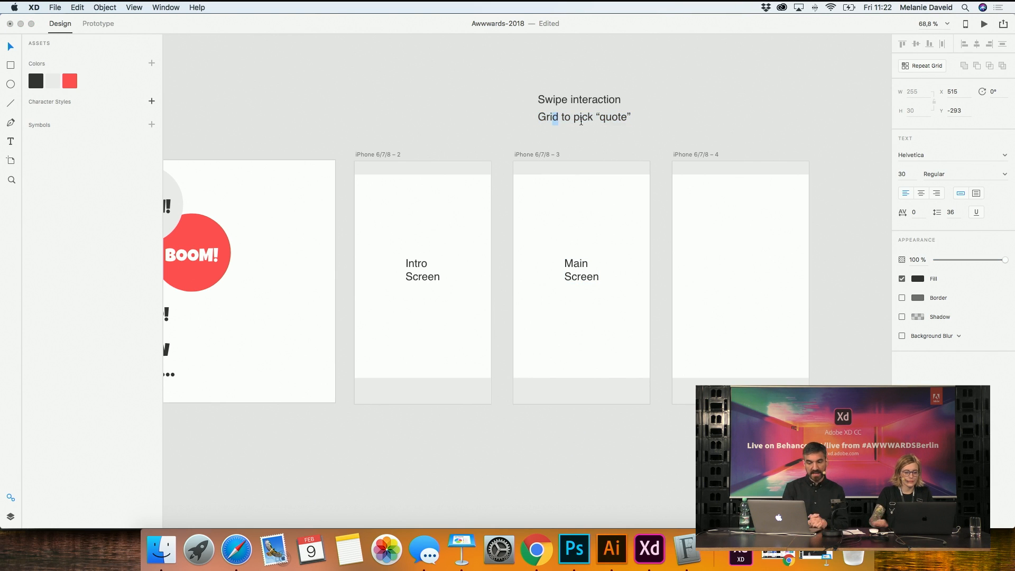
{"action": "type", "text": "/list"}
{"action": "key", "text": "Escape"}
Set the font size and line spacing of both notes above the third artboard to 24
{"action": "left_click_drag", "start_coordinate": [604, 120], "coordinate": [585, 123]}
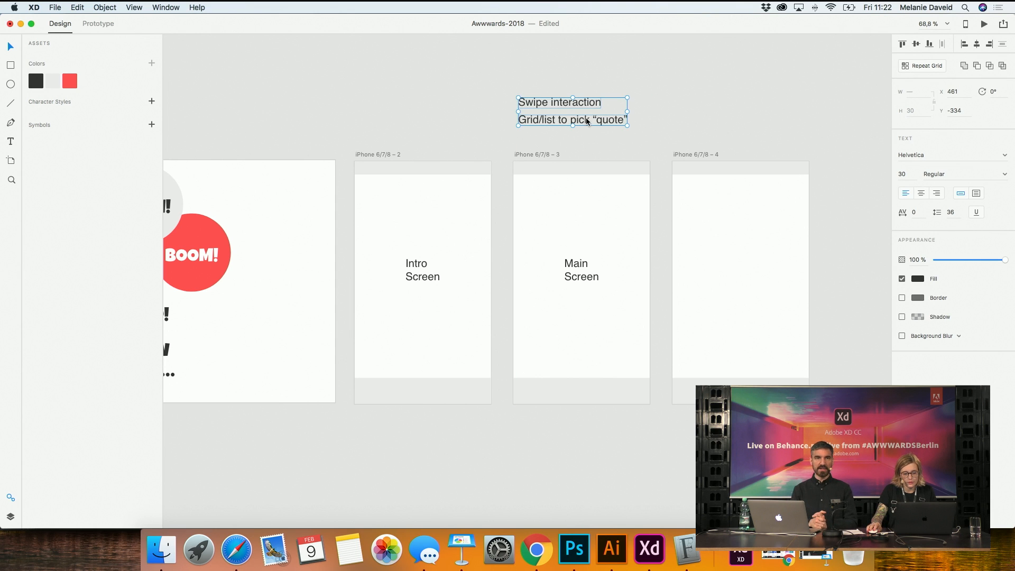
{"action": "type", "text": "24"}
{"action": "double_click", "coordinate": [576, 120]}
{"action": "left_click_drag", "start_coordinate": [508, 86], "coordinate": [635, 127]}
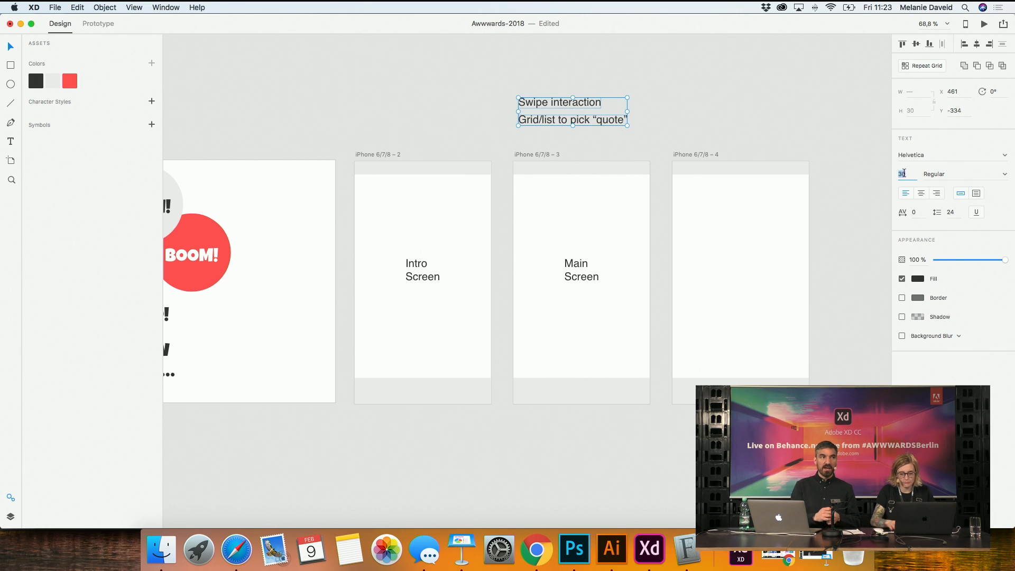
{"action": "left_click", "coordinate": [646, 86]}
{"action": "left_click", "coordinate": [585, 120]}
Move both notes closely above the third artboard, aligned with its left edge
{"action": "left_click_drag", "start_coordinate": [641, 135], "coordinate": [495, 83]}
{"action": "left_click_drag", "start_coordinate": [533, 113], "coordinate": [528, 135]}
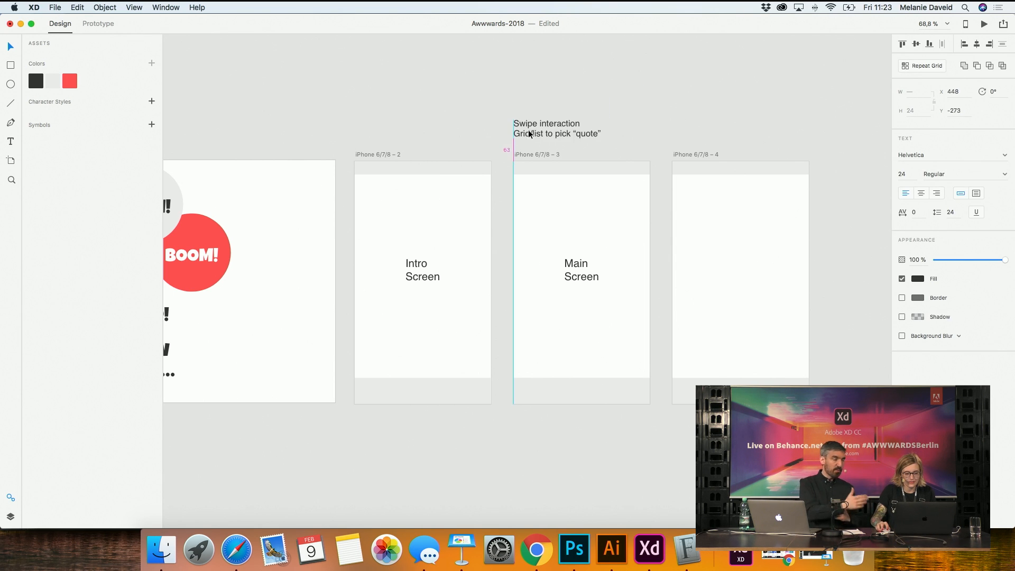
{"action": "left_click", "coordinate": [600, 106]}
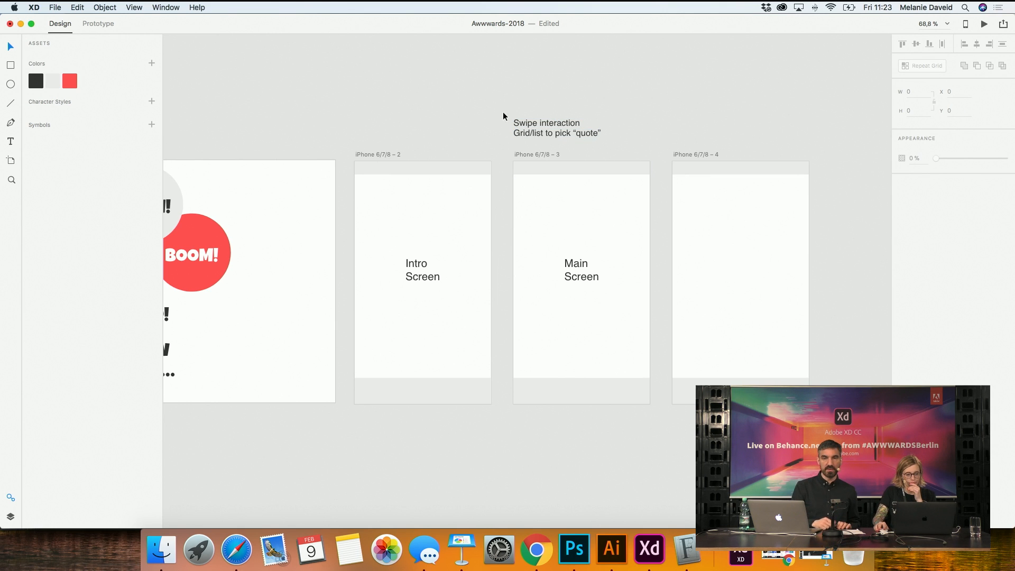
Duplicate the "Swipe interaction" note above the second artboard, aligned with its left edge, and change the copy to "Tap"
{"action": "left_click", "coordinate": [532, 121]}
{"action": "left_click_drag", "start_coordinate": [553, 122], "coordinate": [393, 122]}
{"action": "double_click", "coordinate": [394, 123]}
{"action": "type", "text": "Tap"}
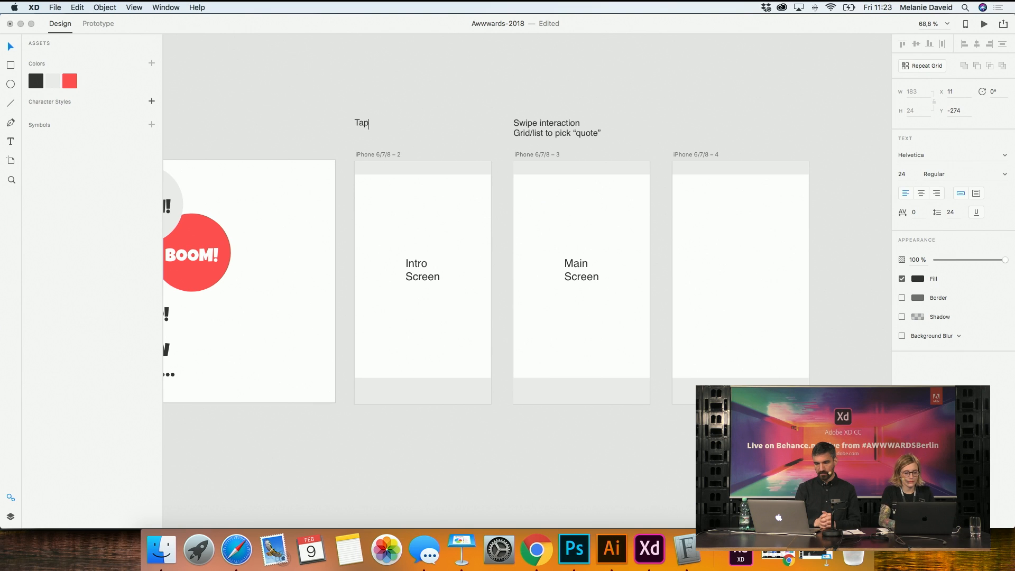
{"action": "key", "text": "Escape"}
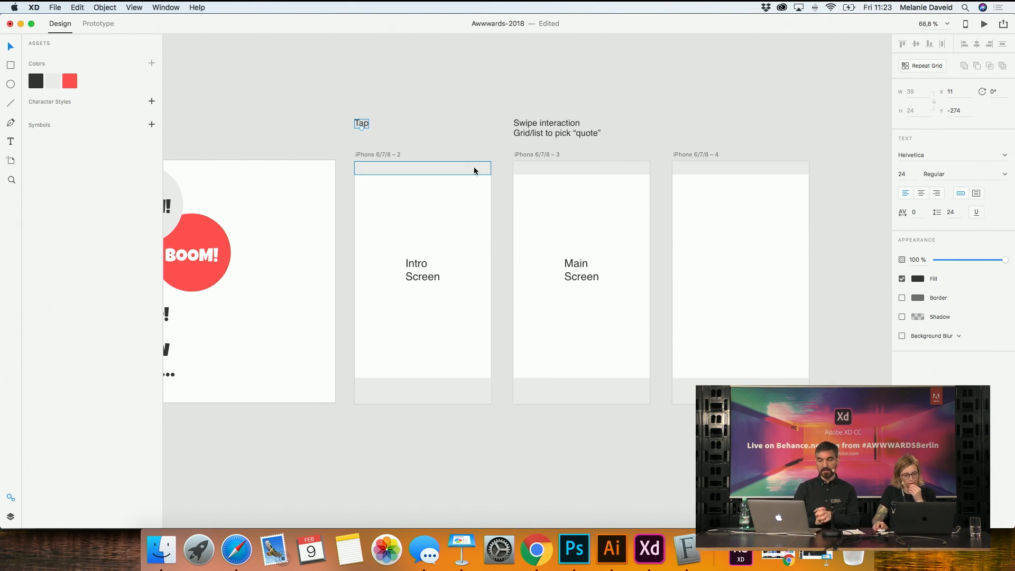
{"action": "left_click", "coordinate": [516, 397]}
{"action": "scroll", "coordinate": [510, 399], "scroll_direction": "left", "scroll_amount": 5}
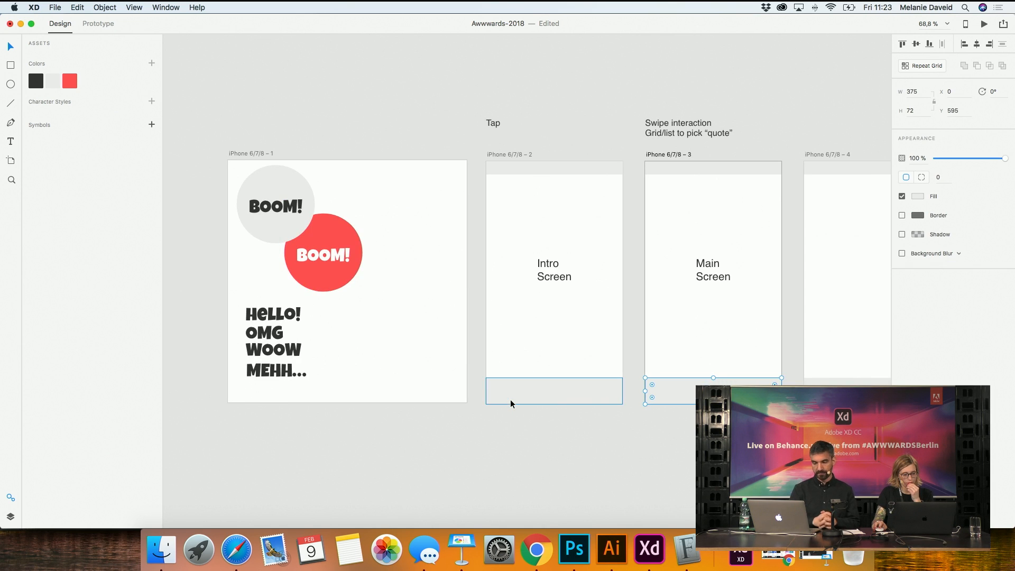
{"action": "scroll", "coordinate": [510, 398], "scroll_direction": "right", "scroll_amount": 5}
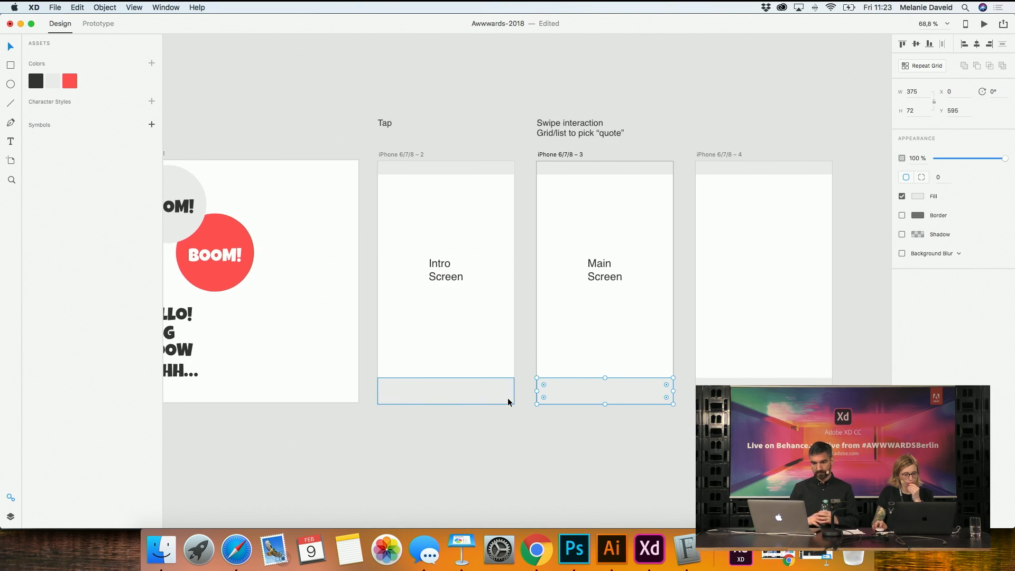
{"action": "scroll", "coordinate": [509, 398], "scroll_direction": "right", "scroll_amount": 3}
{"action": "scroll", "coordinate": [510, 398], "scroll_direction": "left", "scroll_amount": 3}
{"action": "left_click", "coordinate": [622, 78]}
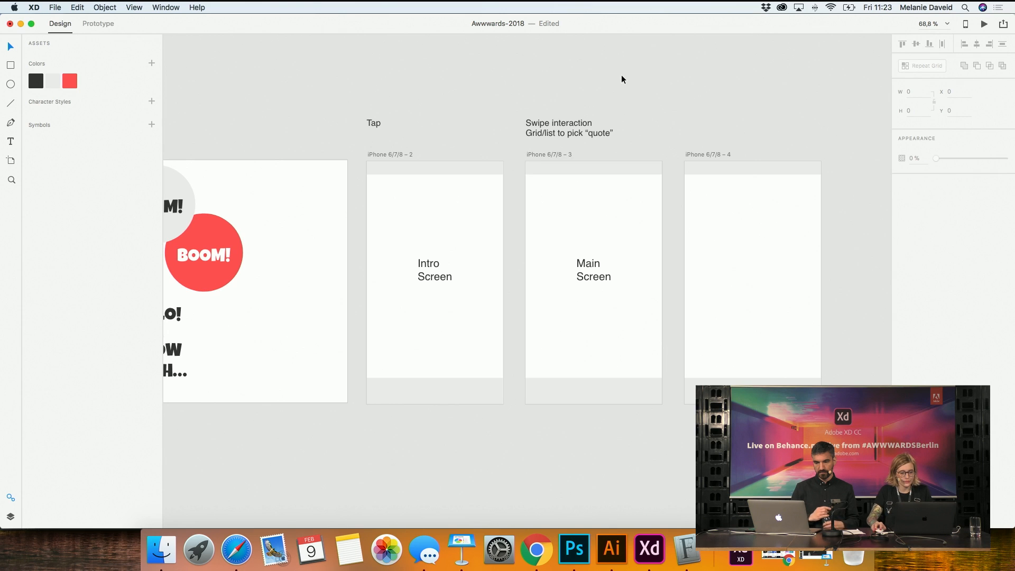
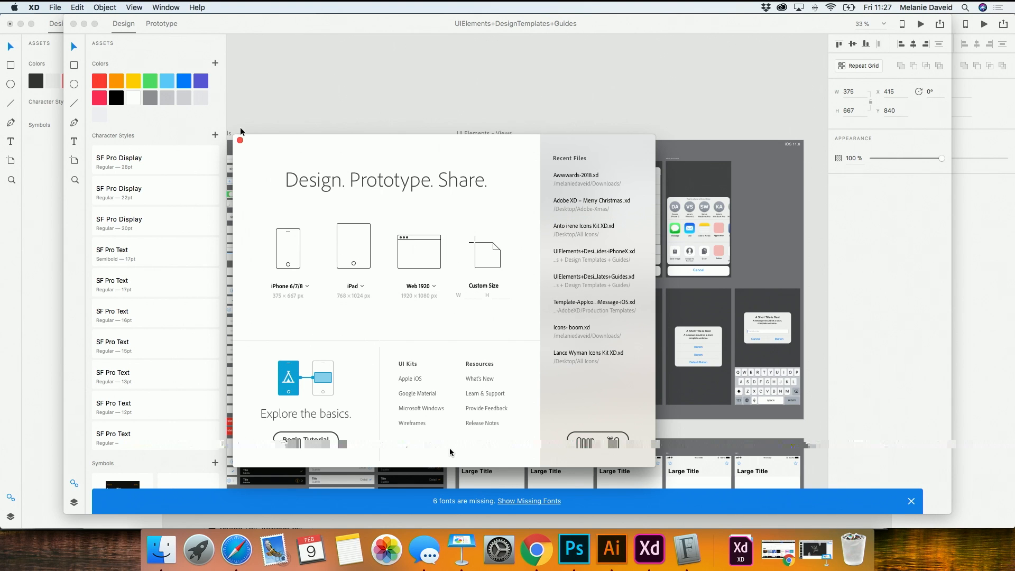
Examine the iOS UI kit's view, template and system element artboards in the UIElements+DesignTemplates+Guides document
{"action": "key", "text": "Escape"}
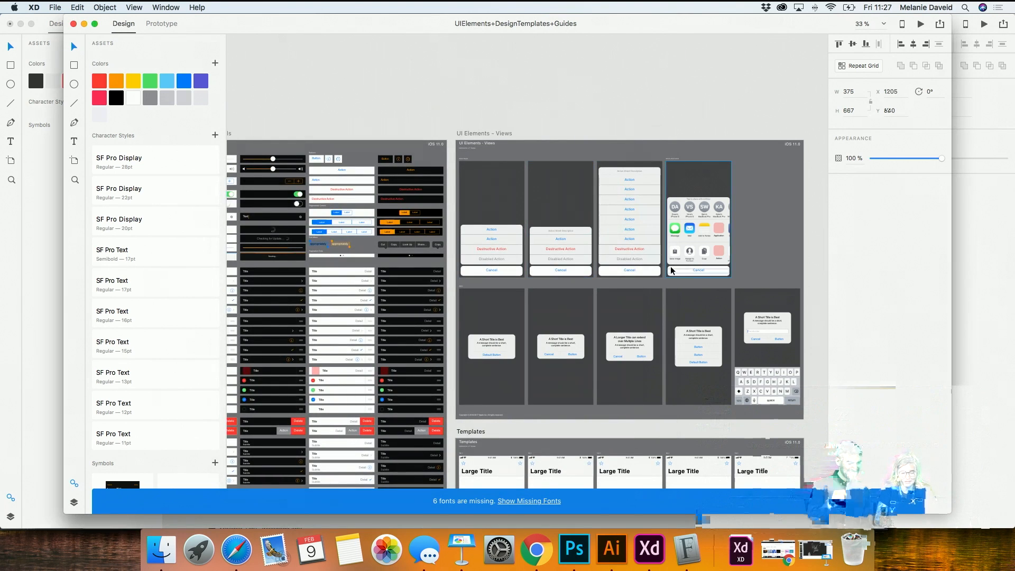
{"action": "scroll", "coordinate": [716, 215], "scroll_direction": "up", "scroll_amount": 1}
{"action": "scroll", "coordinate": [717, 214], "scroll_direction": "up", "scroll_amount": 3}
{"action": "left_click", "coordinate": [665, 213]}
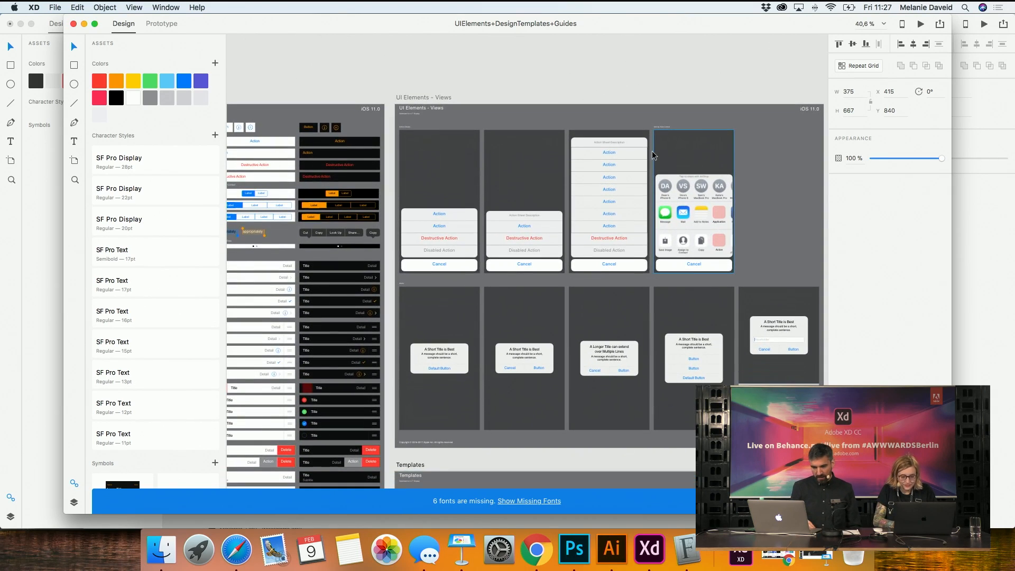
{"action": "scroll", "coordinate": [742, 266], "scroll_direction": "down", "scroll_amount": 5}
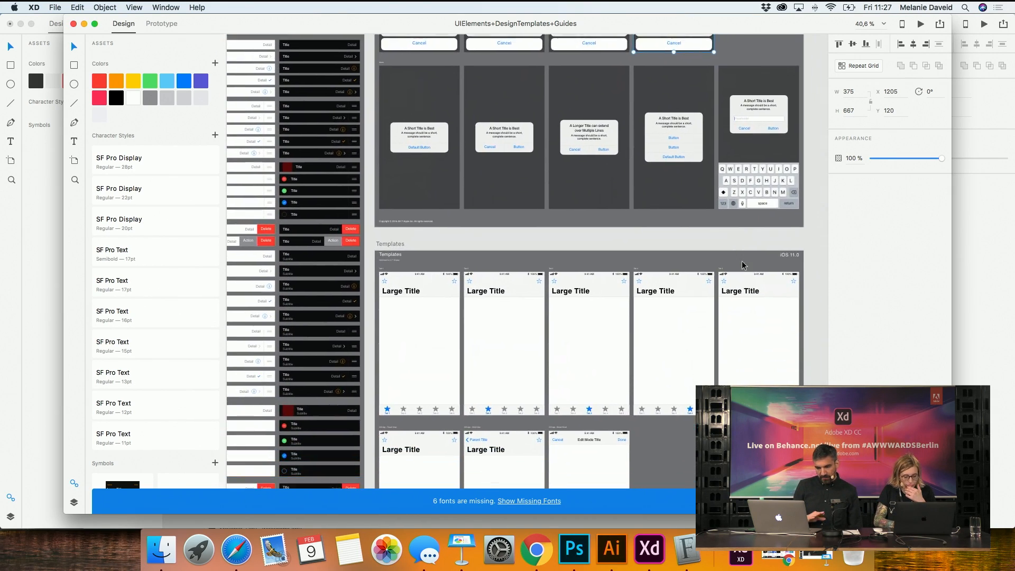
{"action": "scroll", "coordinate": [742, 266], "scroll_direction": "down", "scroll_amount": 2}
{"action": "scroll", "coordinate": [742, 265], "scroll_direction": "left", "scroll_amount": 10}
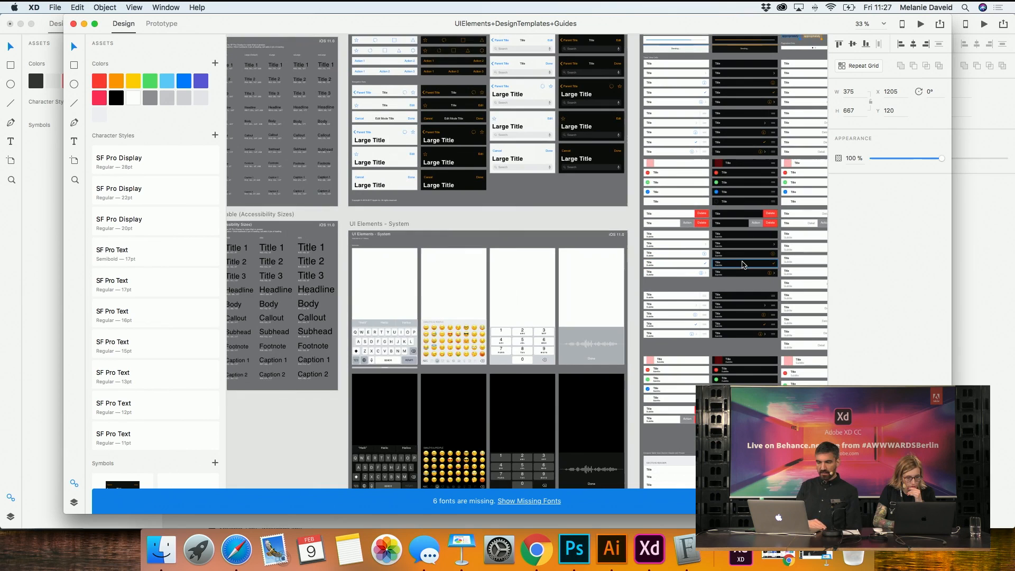
{"action": "scroll", "coordinate": [302, 416], "scroll_direction": "down", "scroll_amount": 8}
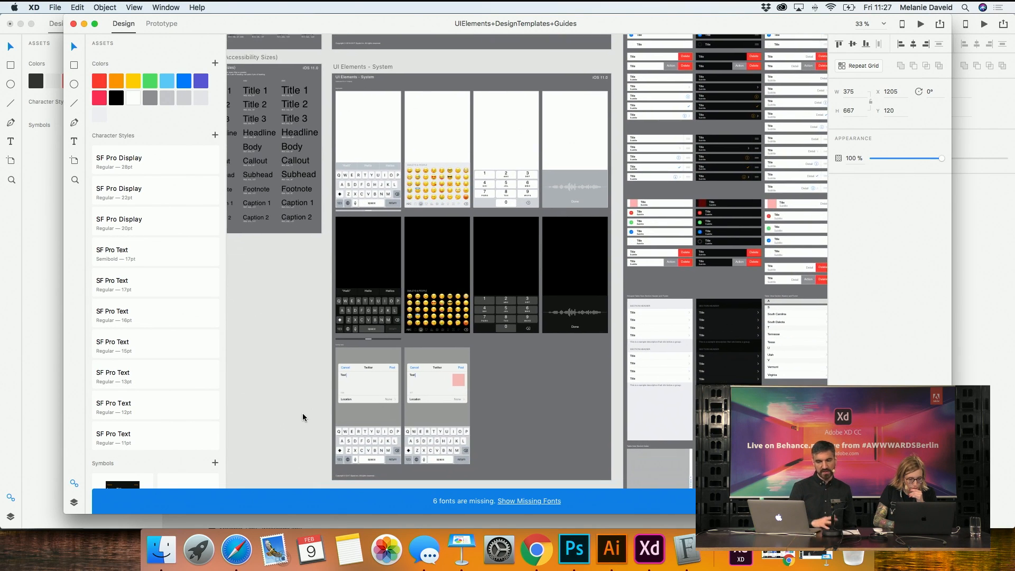
{"action": "scroll", "coordinate": [302, 416], "scroll_direction": "down", "scroll_amount": 1}
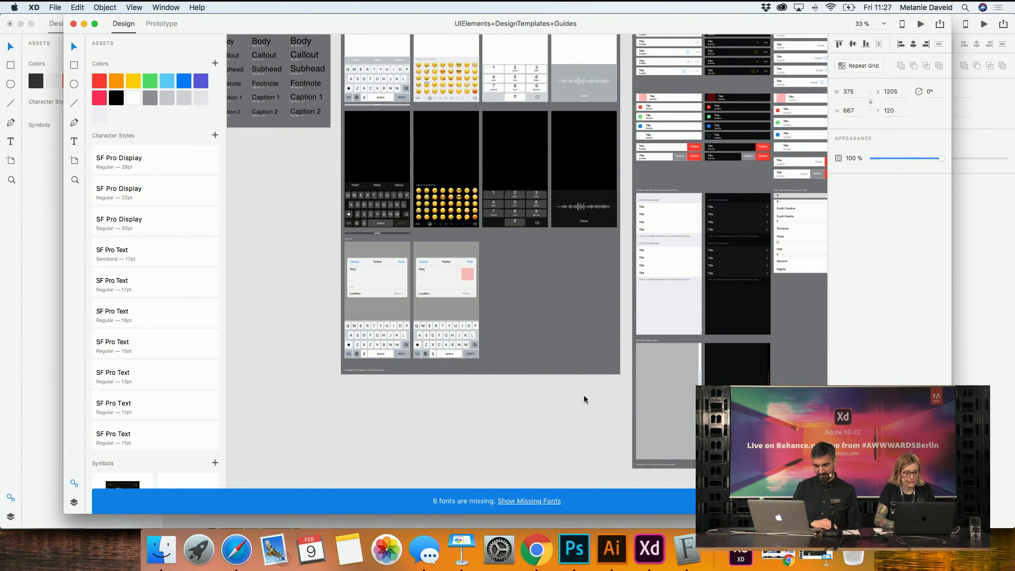
Leave the UI kit and switch back to the Awwwards-2018 document
{"action": "key", "text": "super+Tab"}
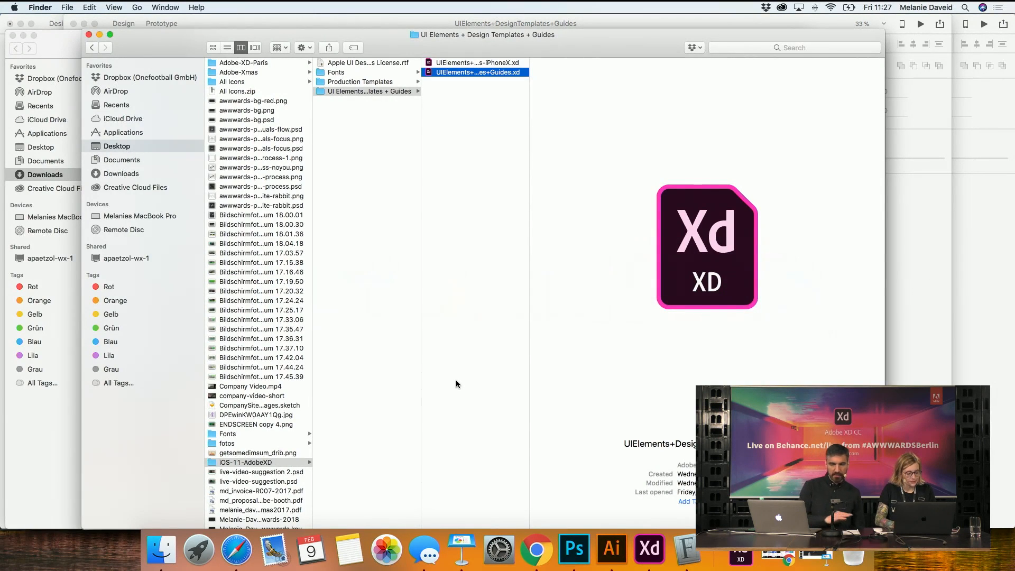
{"action": "key", "text": "super+Tab"}
{"action": "key", "text": "super+Tab"}
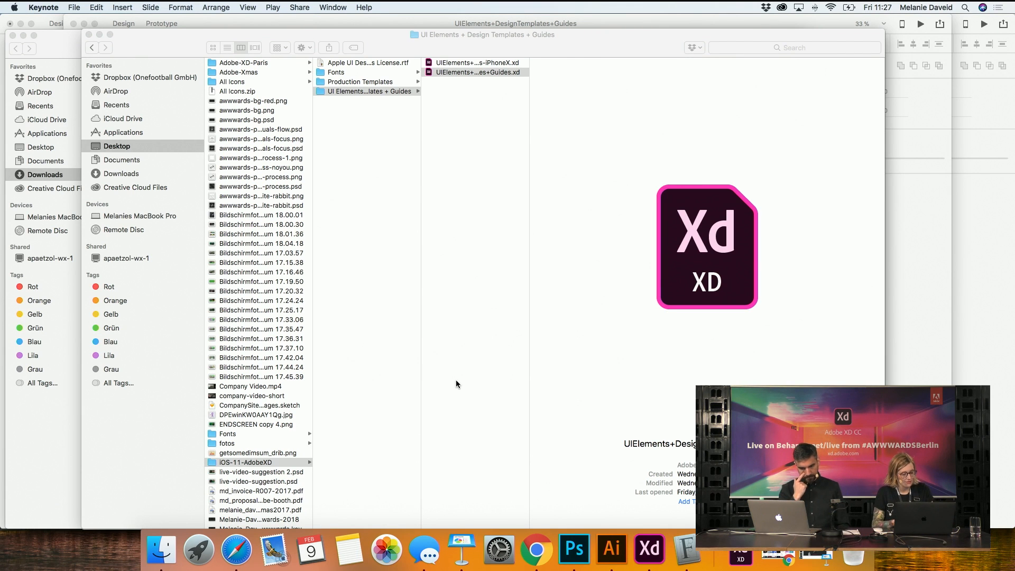
{"action": "key", "text": "super+Tab"}
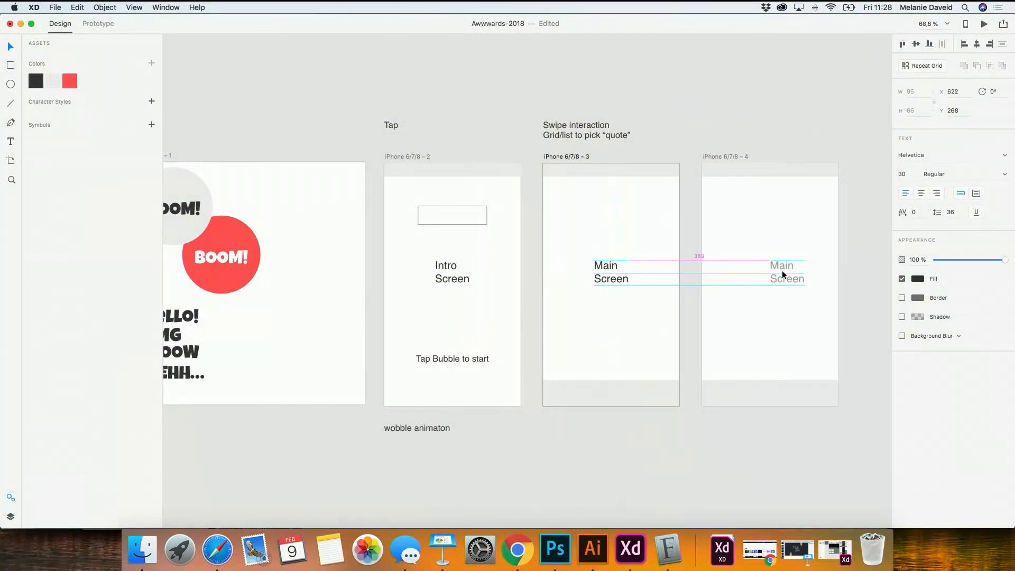
Place a copy of the "Main Screen" label in the middle of the fourth artboard and change its text to "Share Graphic" on two lines
{"action": "left_click_drag", "start_coordinate": [782, 270], "coordinate": [769, 272]}
{"action": "double_click", "coordinate": [768, 275]}
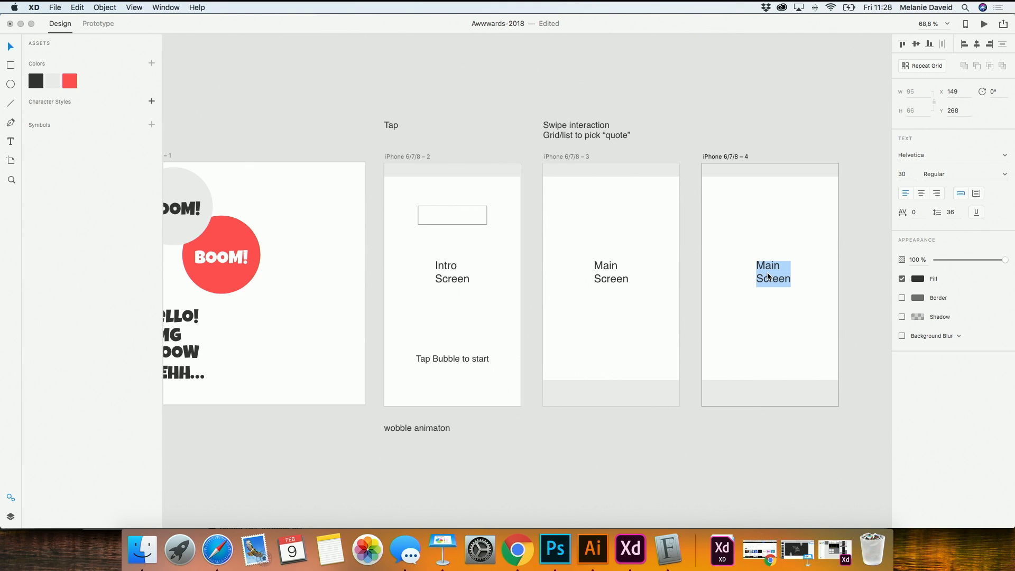
{"action": "type", "text": "Share"}
{"action": "key", "text": "Return"}
{"action": "type", "text": "Ar"}
{"action": "key", "text": "BackSpace"}
{"action": "key", "text": "BackSpace"}
{"action": "type", "text": "Graphic"}
{"action": "key", "text": "Escape"}
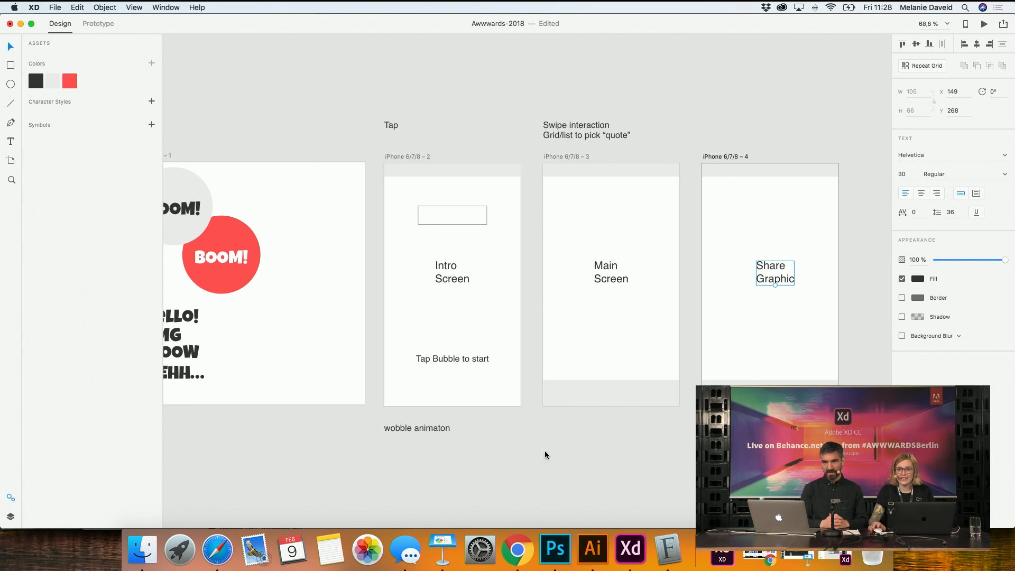
Move the "wobble animaton" note closely beneath the second artboard, near its left edge
{"action": "left_click", "coordinate": [496, 122]}
{"action": "scroll", "coordinate": [596, 299], "scroll_direction": "down", "scroll_amount": 2}
{"action": "scroll", "coordinate": [597, 300], "scroll_direction": "down", "scroll_amount": 2}
{"action": "left_click_drag", "start_coordinate": [420, 315], "coordinate": [453, 304]}
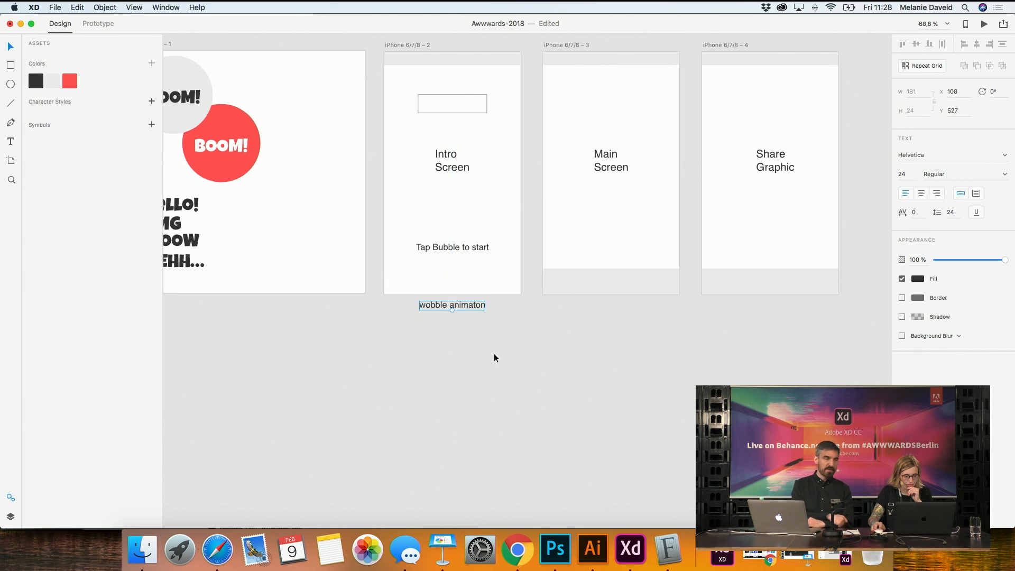
{"action": "left_click", "coordinate": [502, 373]}
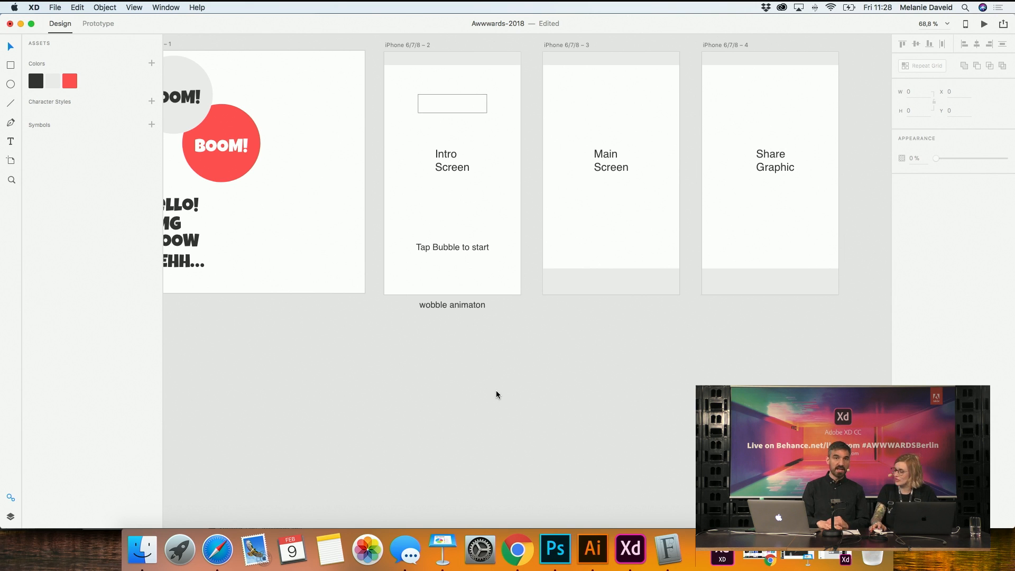
{"action": "left_click_drag", "start_coordinate": [457, 303], "coordinate": [431, 310]}
{"action": "left_click", "coordinate": [420, 320]}
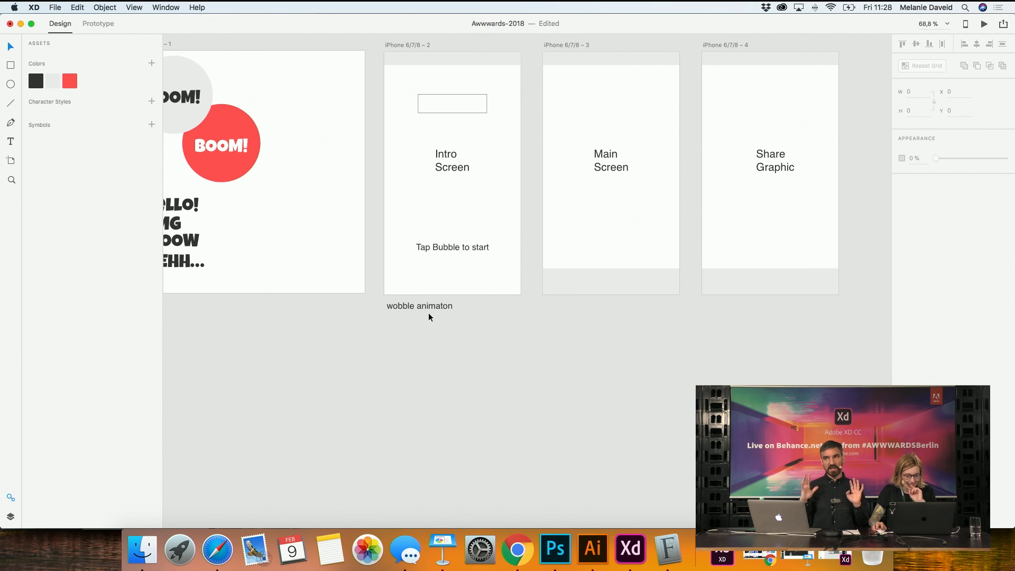
{"action": "left_click", "coordinate": [428, 310]}
{"action": "left_click", "coordinate": [455, 374]}
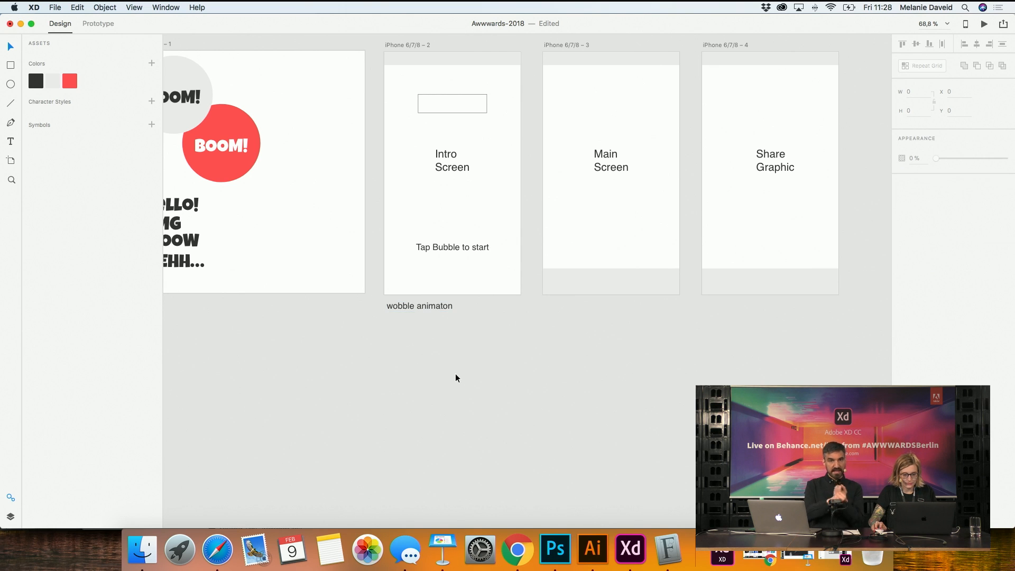
Draw two horizontal lines about 66 px long on the third artboard, running inward from each side edge beside the "Main Screen" label
{"action": "scroll", "coordinate": [422, 336], "scroll_direction": "up", "scroll_amount": 5}
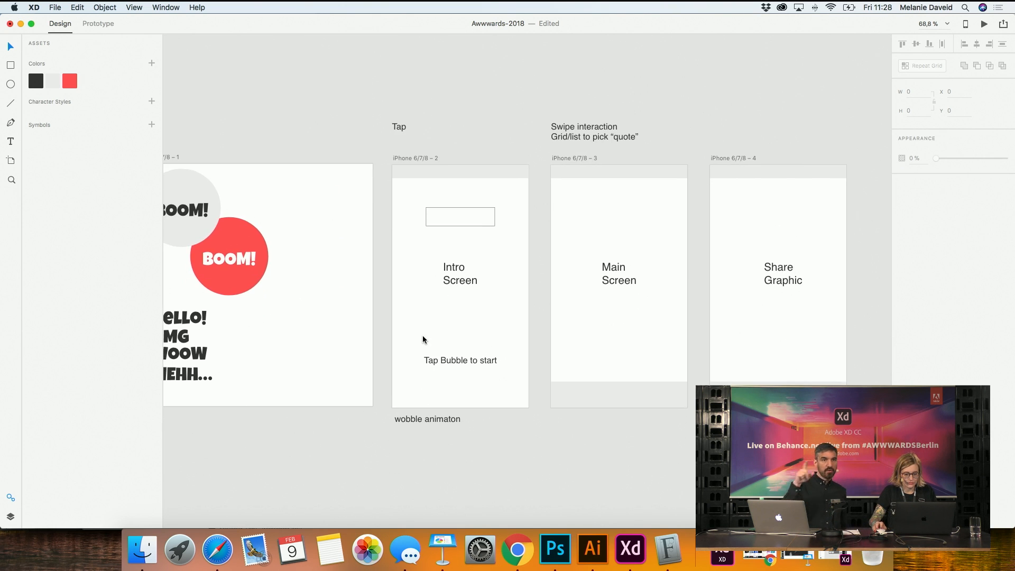
{"action": "left_click", "coordinate": [13, 107]}
{"action": "mouse_move", "coordinate": [575, 334]}
{"action": "left_mouse_down"}
{"action": "mouse_move", "coordinate": [599, 334]}
{"action": "mouse_move", "coordinate": [579, 332]}
{"action": "mouse_move", "coordinate": [567, 272]}
{"action": "mouse_move", "coordinate": [675, 271]}
{"action": "mouse_move", "coordinate": [667, 287]}
{"action": "left_mouse_up"}
{"action": "key", "text": "v"}
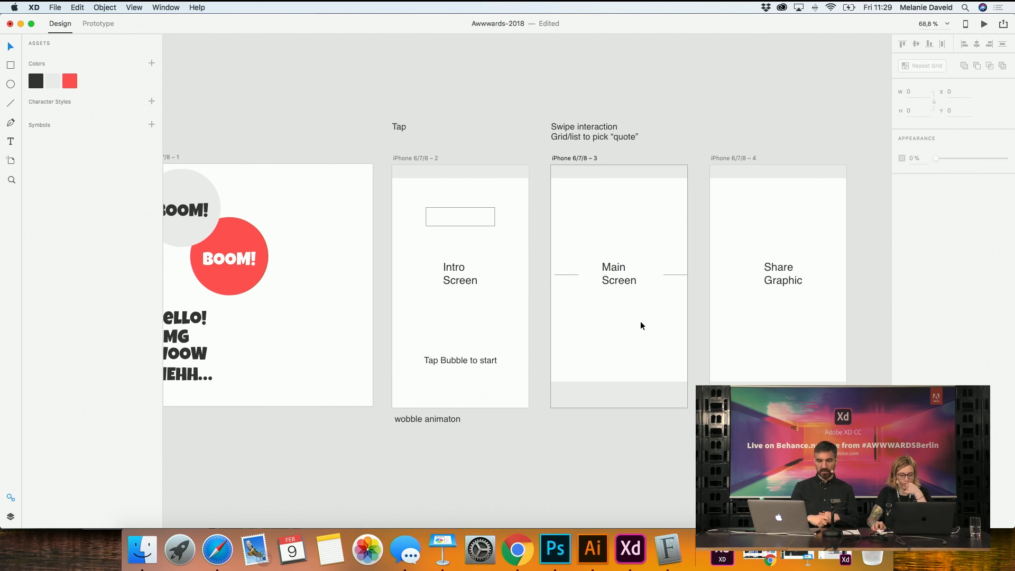
{"action": "left_click", "coordinate": [576, 274]}
{"action": "left_click_drag", "start_coordinate": [575, 275], "coordinate": [569, 275]}
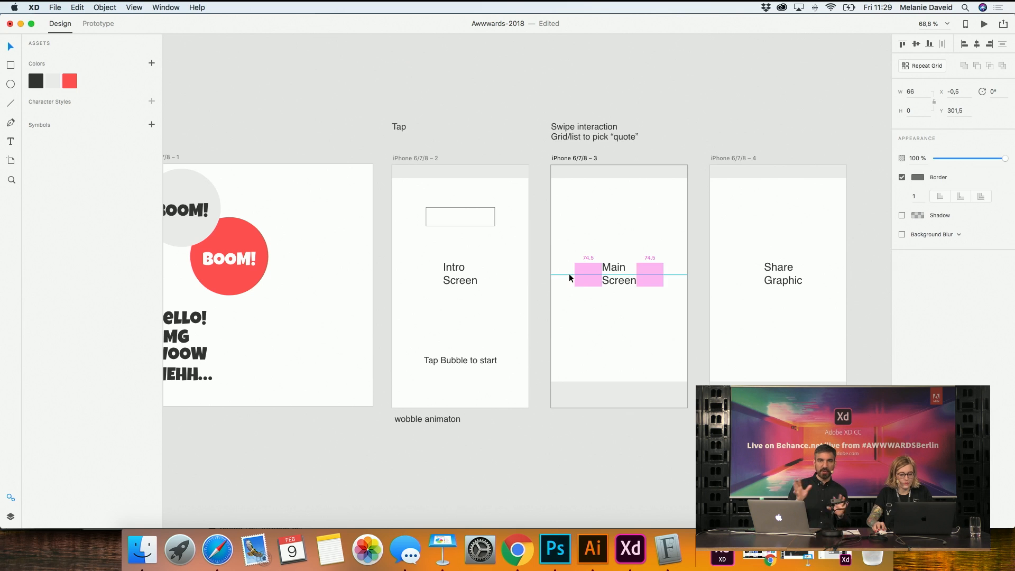
{"action": "left_click", "coordinate": [576, 309]}
Duplicate the third artboard and place the copy directly beneath it, aligned with its left edge
{"action": "left_click", "coordinate": [571, 159]}
{"action": "left_click_drag", "start_coordinate": [572, 153], "coordinate": [576, 204]}
{"action": "left_click", "coordinate": [571, 148]}
{"action": "left_click_drag", "start_coordinate": [576, 160], "coordinate": [569, 416]}
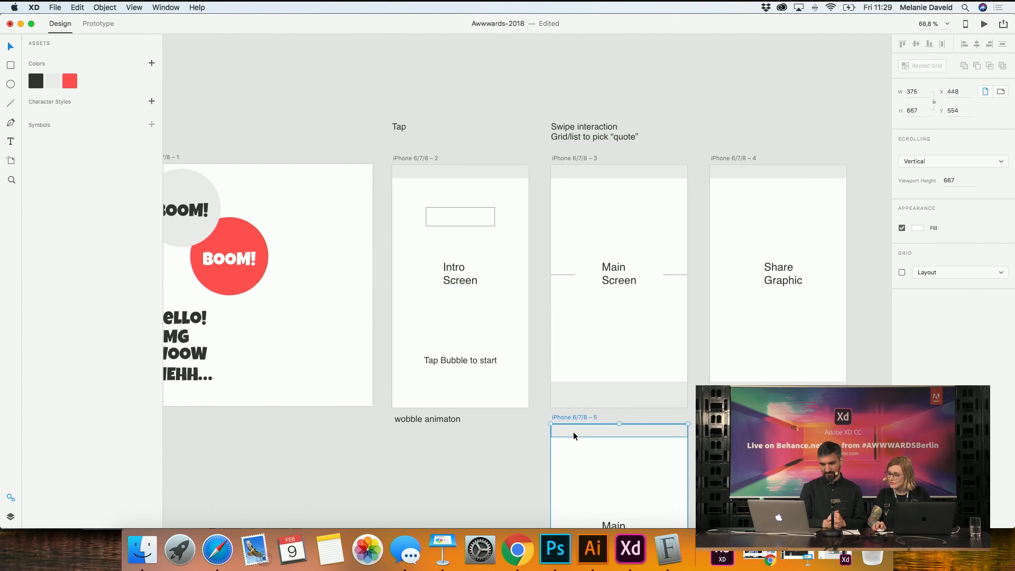
{"action": "scroll", "coordinate": [575, 430], "scroll_direction": "down", "scroll_amount": 5}
{"action": "left_click", "coordinate": [581, 382]}
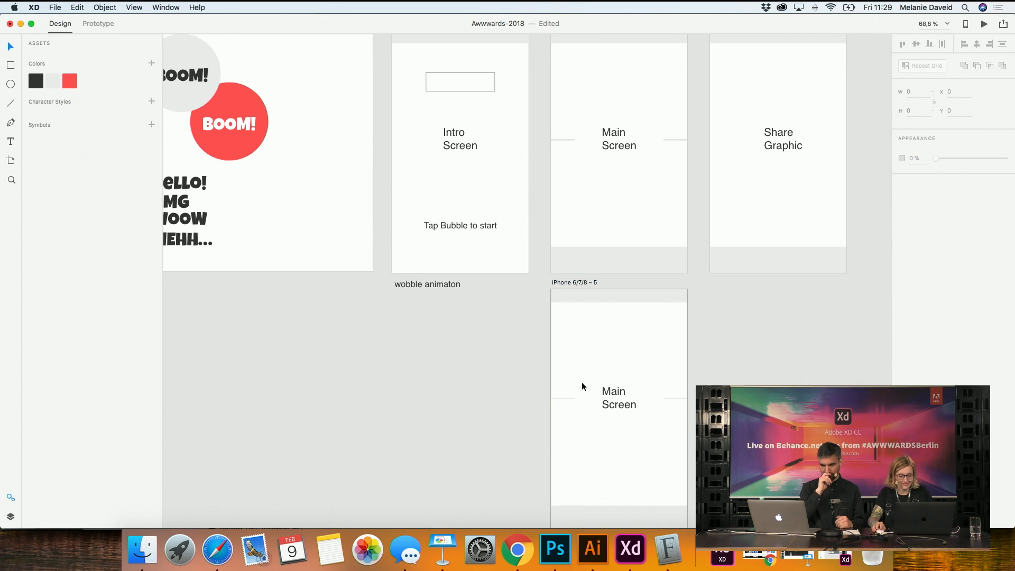
Change the "Main Screen" label on the duplicated artboard to "Try grid variation" on two lines
{"action": "left_click", "coordinate": [613, 396]}
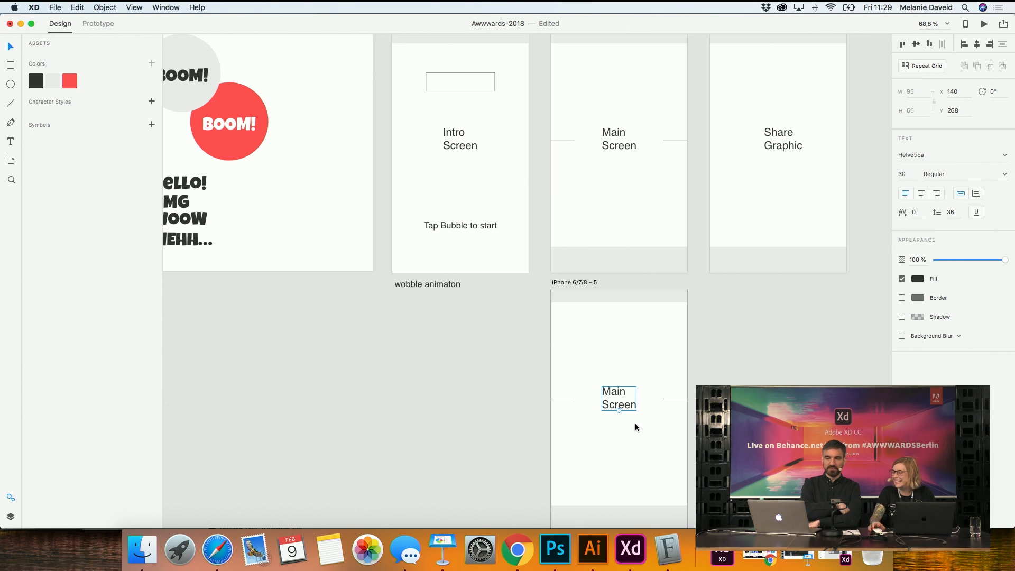
{"action": "key", "text": "r"}
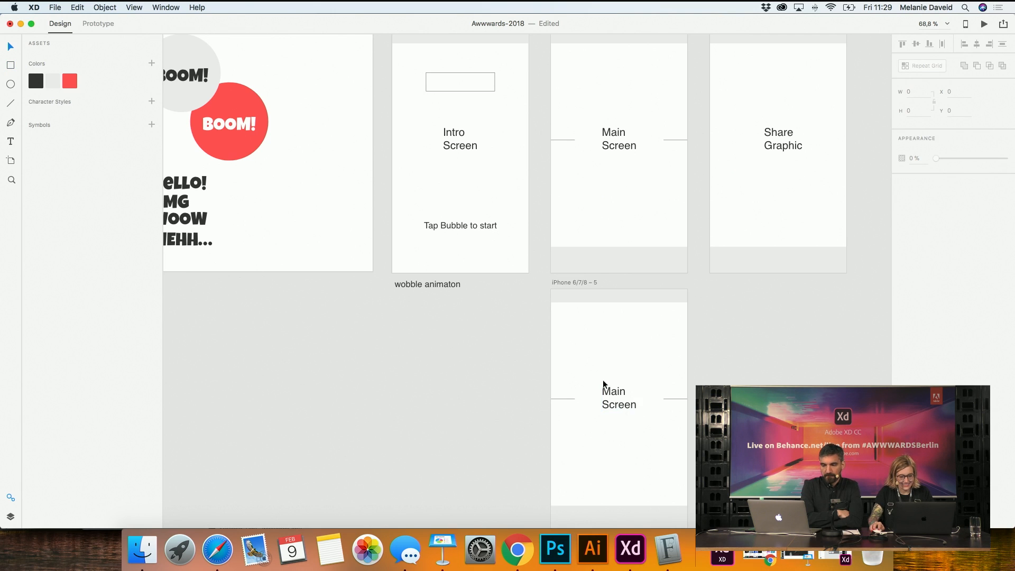
{"action": "double_click", "coordinate": [614, 392]}
{"action": "type", "text": "Try g"}
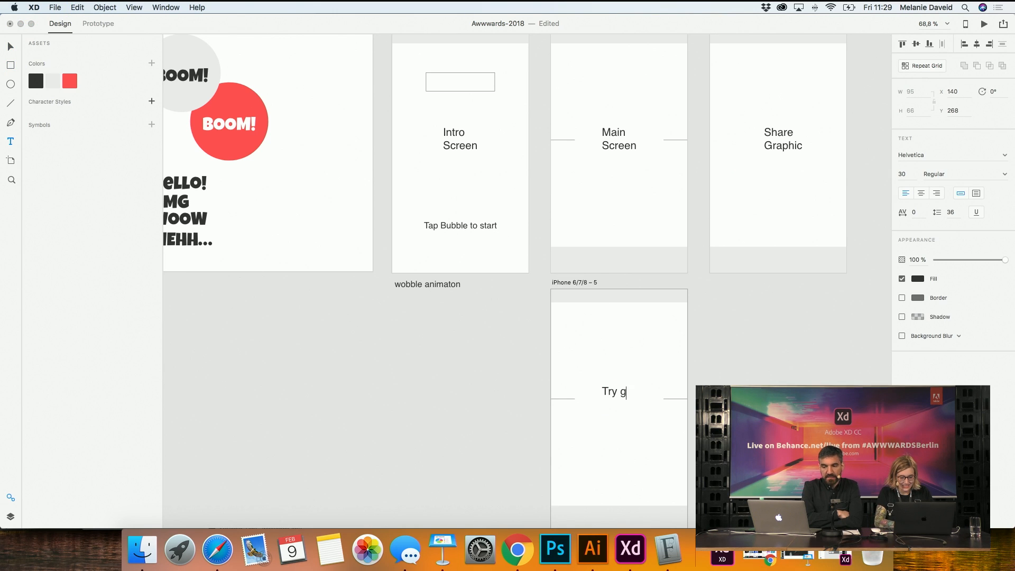
{"action": "key", "text": "BackSpace"}
{"action": "key", "text": "BackSpace"}
{"action": "key", "text": "BackSpace"}
{"action": "key", "text": "BackSpace"}
{"action": "type", "text": "r"}
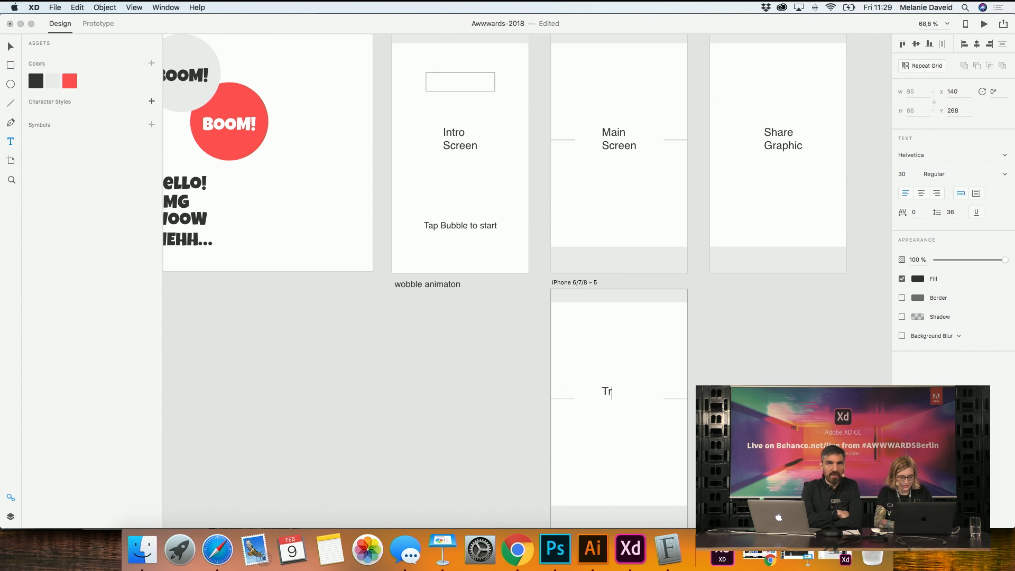
{"action": "type", "text": "y grid var"}
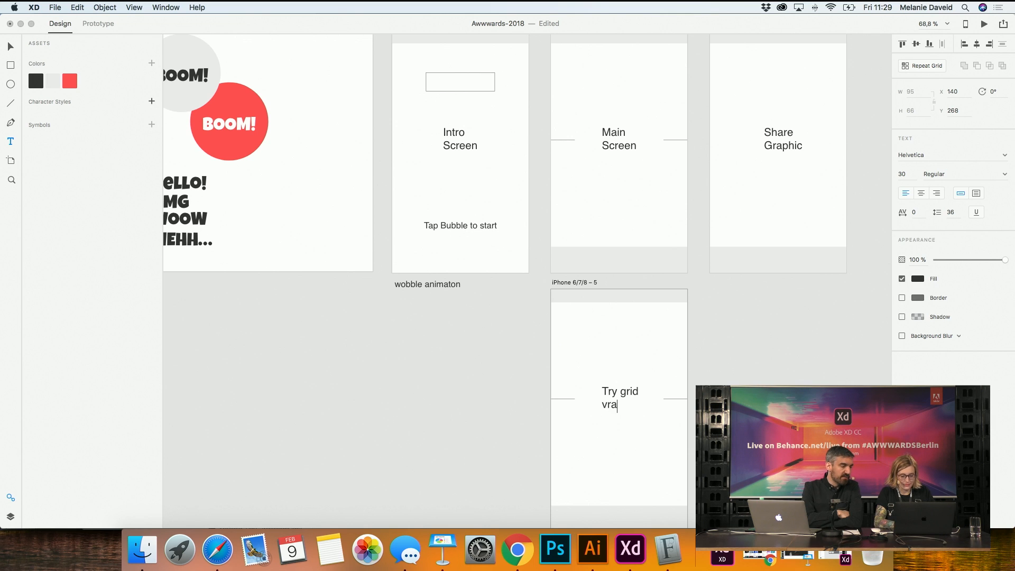
{"action": "type", "text": "iation"}
{"action": "key", "text": "Escape"}
Shrink the "Try grid variation" artboard to a little over half size, with its label centred and the side lines removed
{"action": "key", "text": "super+minus"}
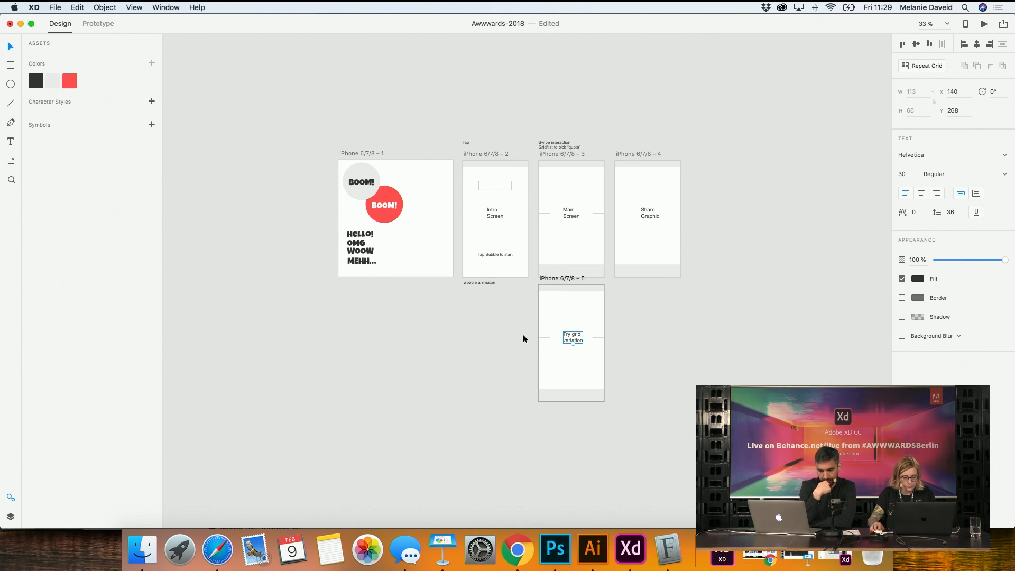
{"action": "left_click", "coordinate": [549, 281]}
{"action": "left_click_drag", "start_coordinate": [603, 398], "coordinate": [632, 422]}
{"action": "left_click", "coordinate": [579, 343]}
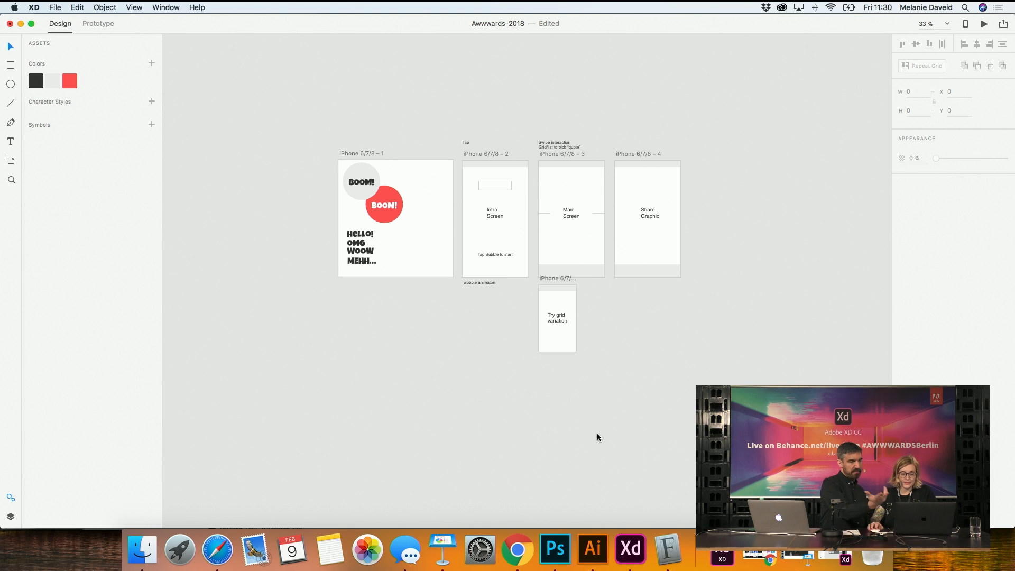
{"action": "scroll", "coordinate": [570, 214], "scroll_direction": "down", "scroll_amount": 10}
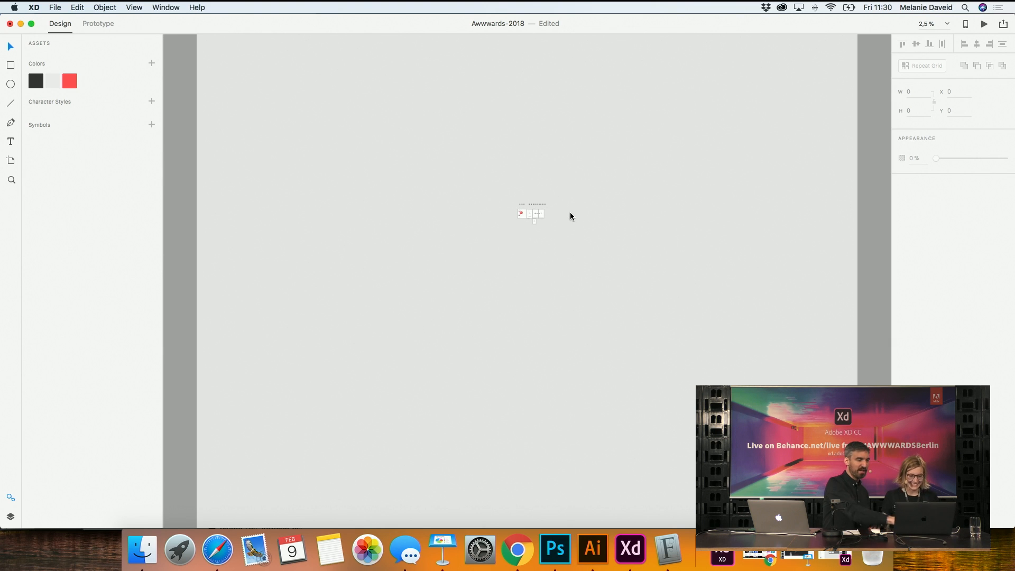
{"action": "scroll", "coordinate": [547, 228], "scroll_direction": "up", "scroll_amount": 4}
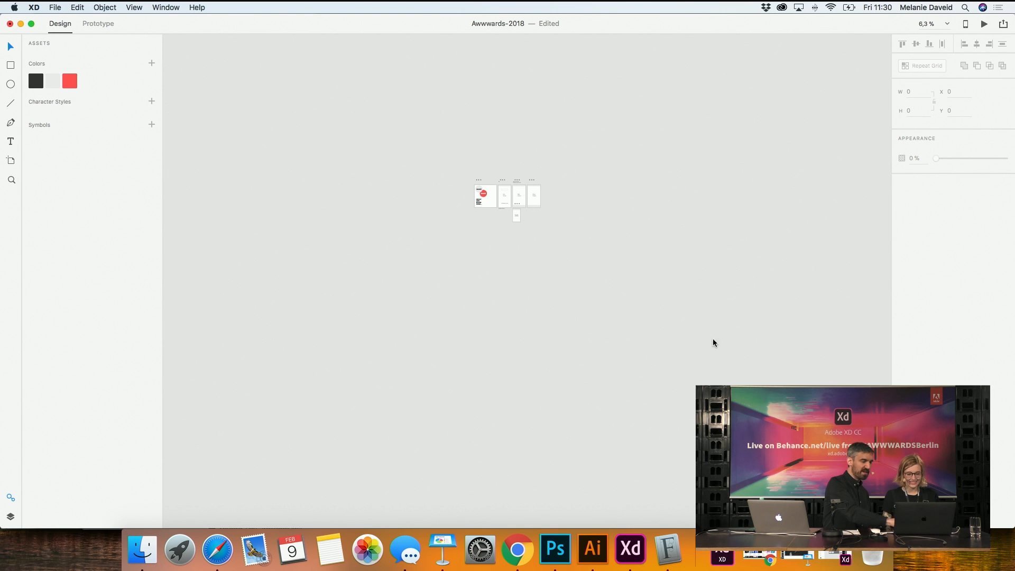
{"action": "scroll", "coordinate": [498, 188], "scroll_direction": "up", "scroll_amount": 10}
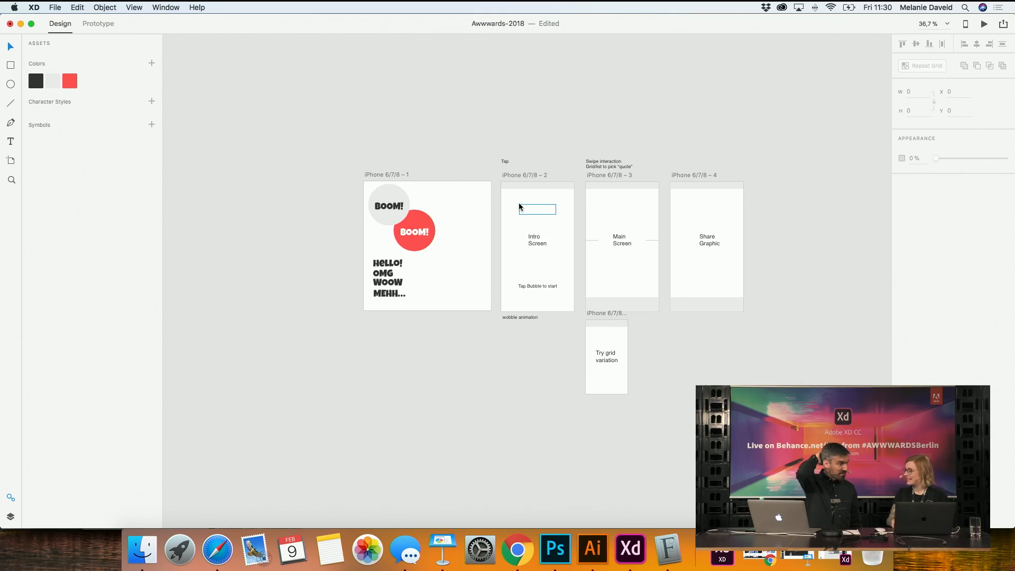
Open adobe-XD-Paris.xd from the Adobe-XD-Paris folder on the desktop and look over its artboards
{"action": "key", "text": "F11"}
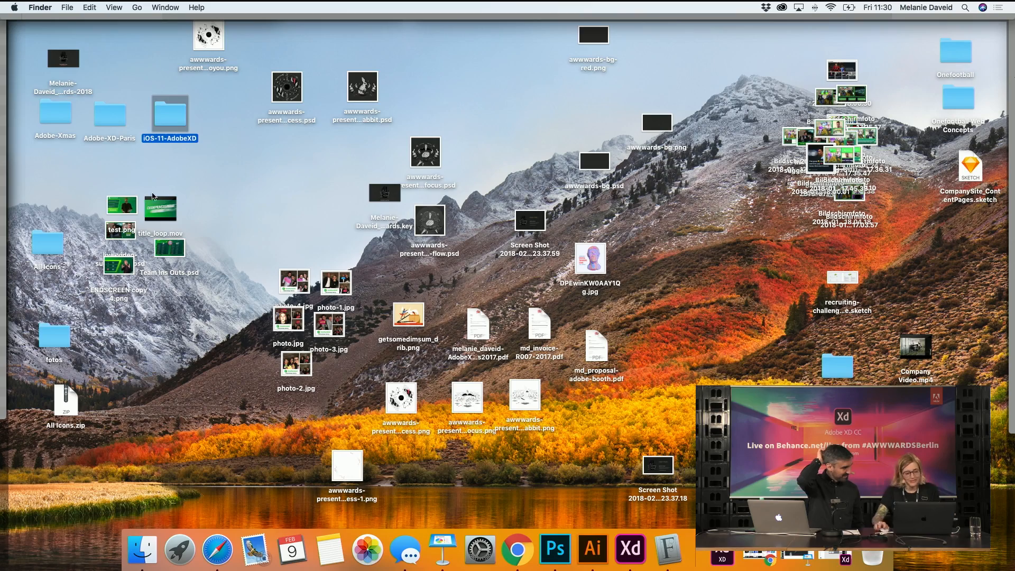
{"action": "double_click", "coordinate": [55, 139]}
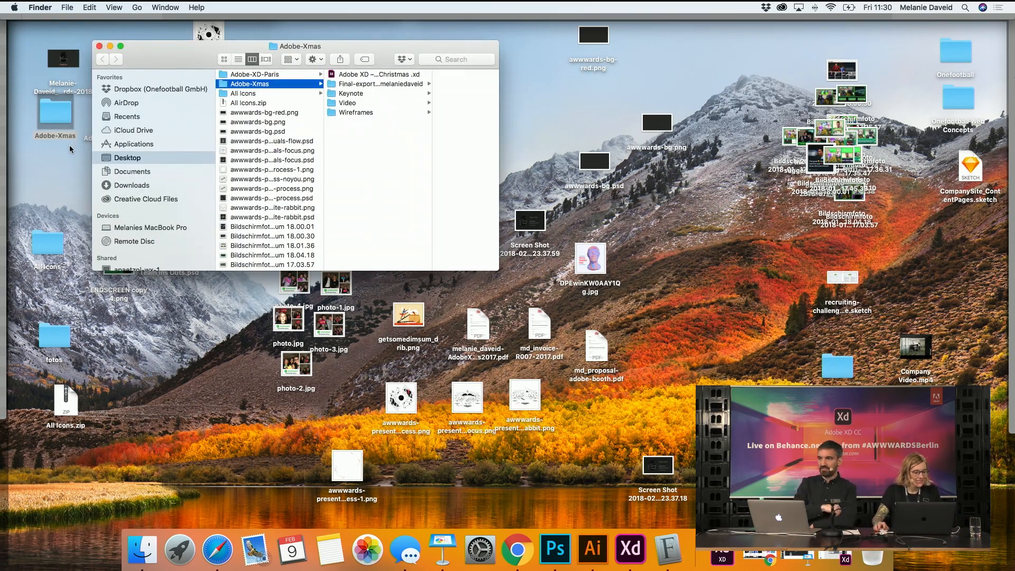
{"action": "left_click", "coordinate": [99, 47]}
{"action": "double_click", "coordinate": [106, 135]}
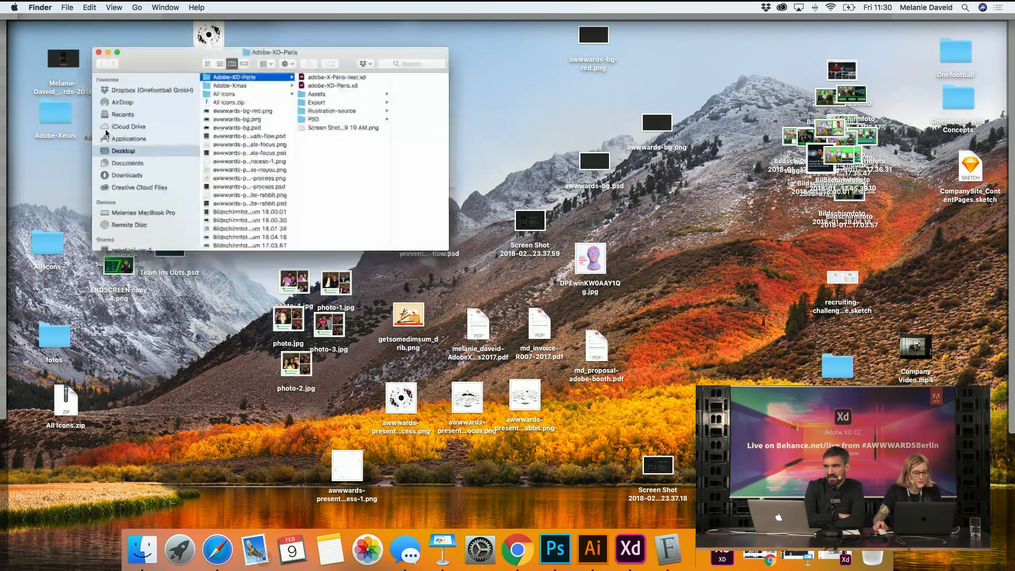
{"action": "double_click", "coordinate": [366, 85]}
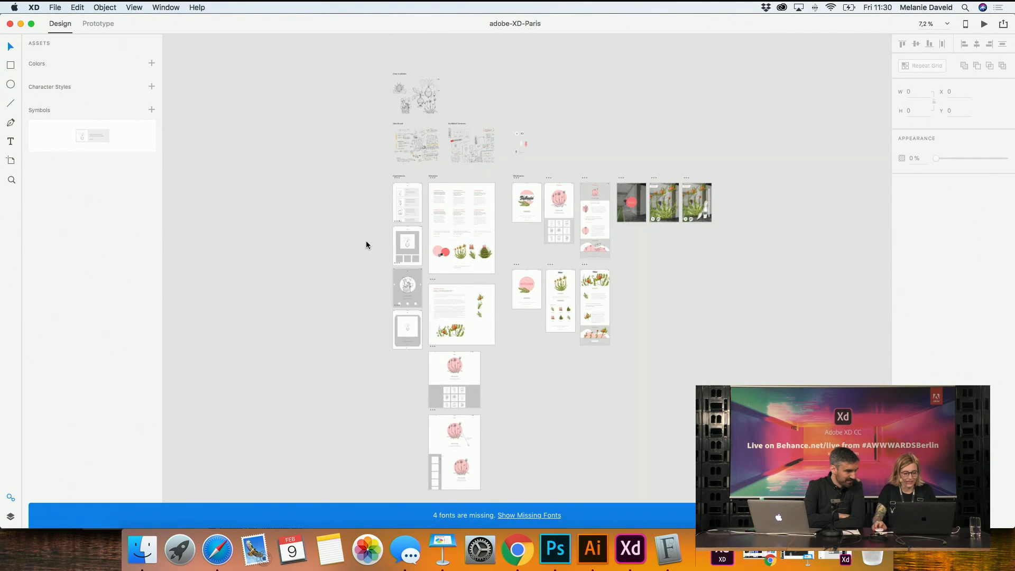
{"action": "scroll", "coordinate": [357, 151], "scroll_direction": "up", "scroll_amount": 2}
{"action": "scroll", "coordinate": [356, 151], "scroll_direction": "down", "scroll_amount": 4}
{"action": "scroll", "coordinate": [356, 152], "scroll_direction": "up", "scroll_amount": 2}
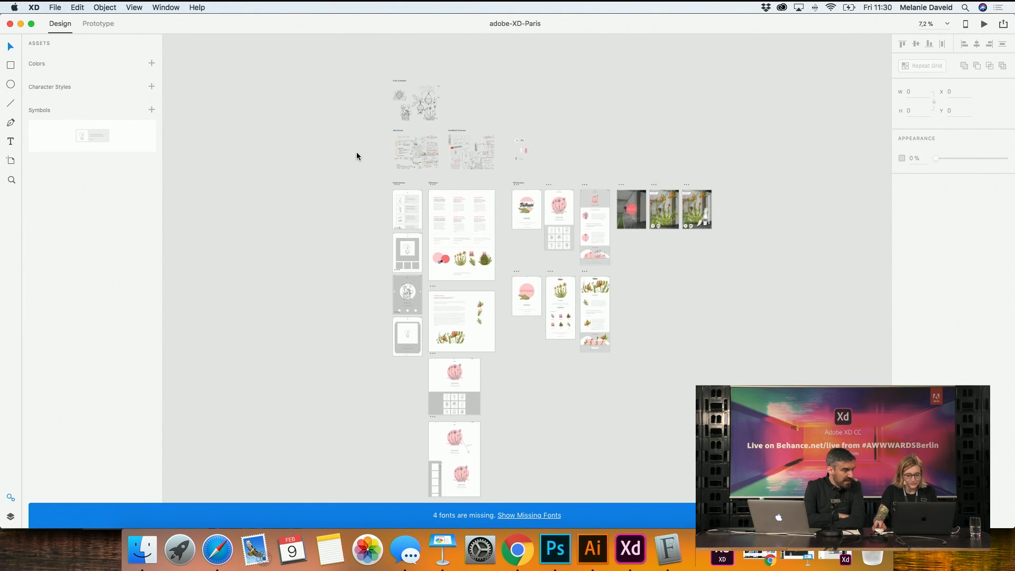
Examine the Idea Board and Scribbled Versions sketches up close in the adobe-XD-Paris document
{"action": "scroll", "coordinate": [315, 195], "scroll_direction": "down", "scroll_amount": 2}
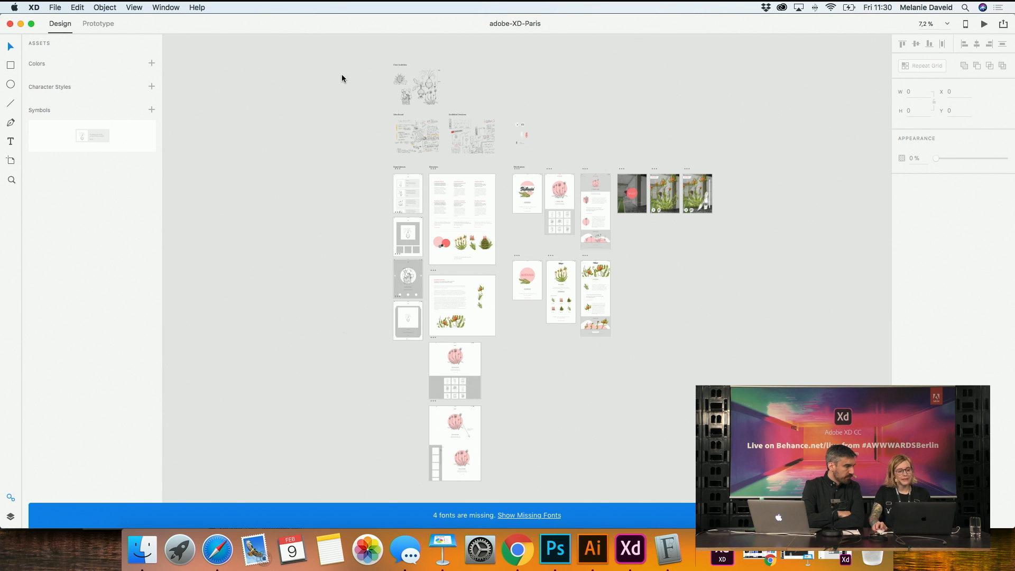
{"action": "scroll", "coordinate": [466, 64], "scroll_direction": "up", "scroll_amount": 6}
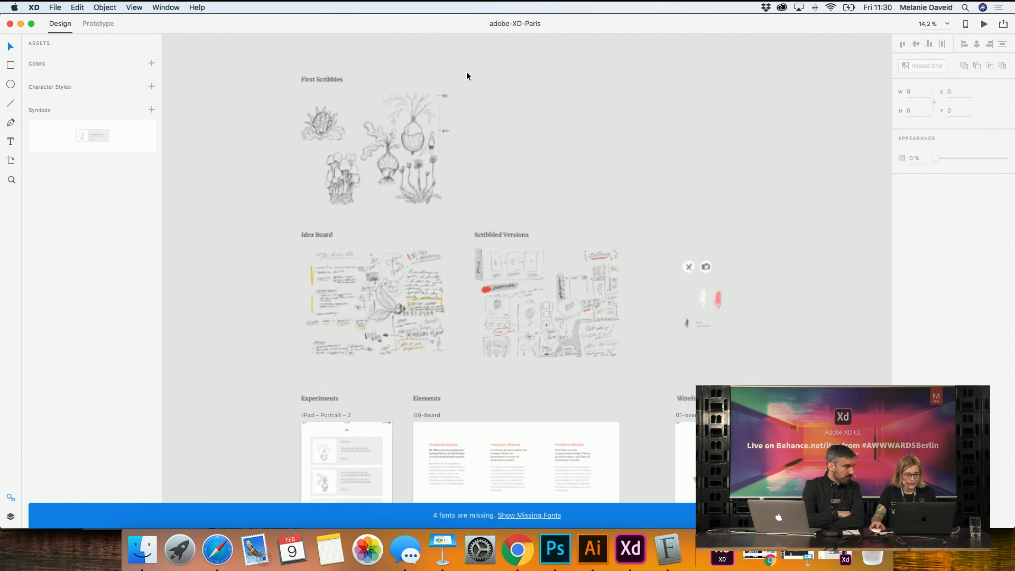
{"action": "scroll", "coordinate": [300, 350], "scroll_direction": "up", "scroll_amount": 5}
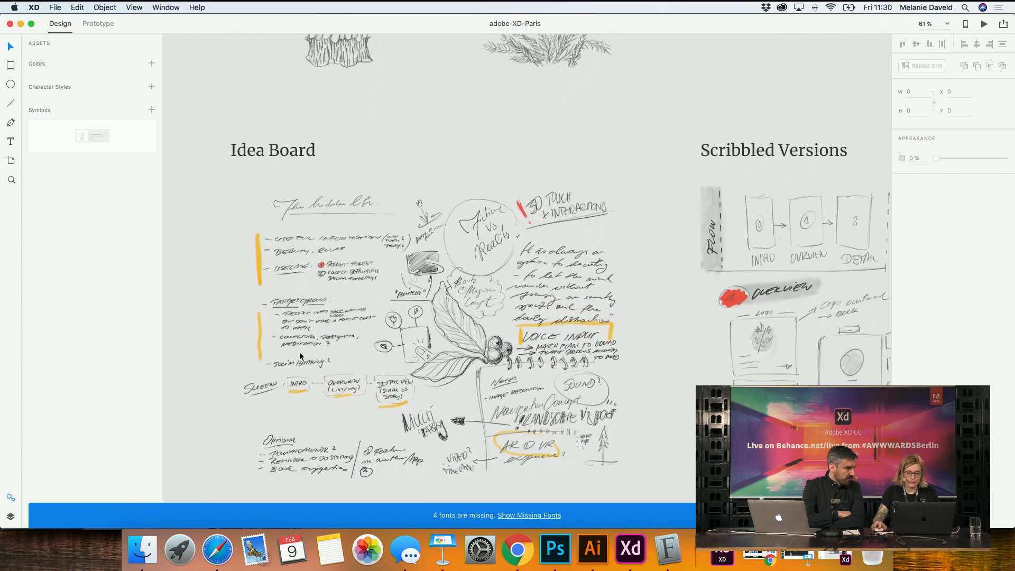
{"action": "scroll", "coordinate": [299, 352], "scroll_direction": "down", "scroll_amount": 3}
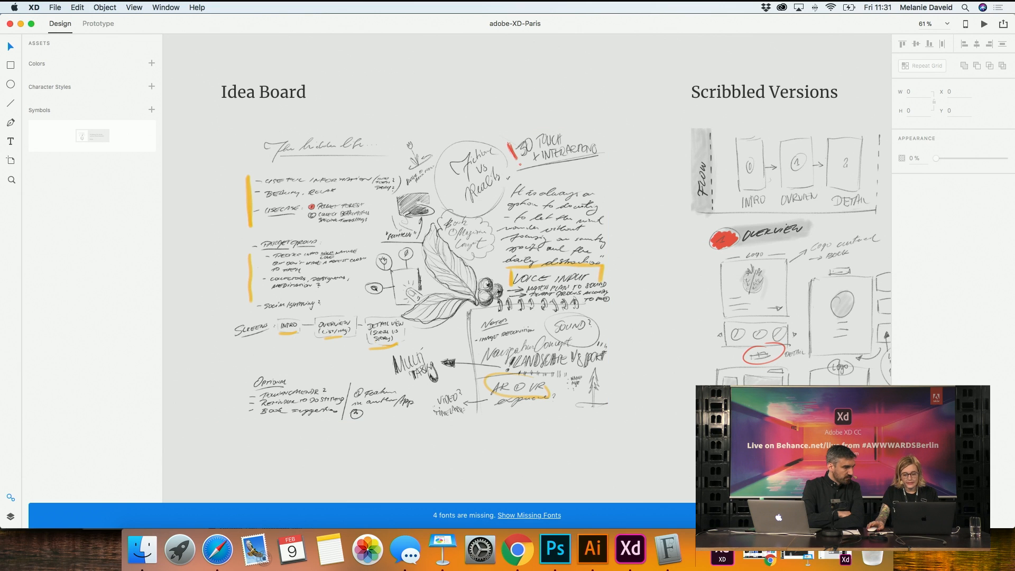
{"action": "left_click_drag", "start_coordinate": [671, 263], "coordinate": [274, 283]}
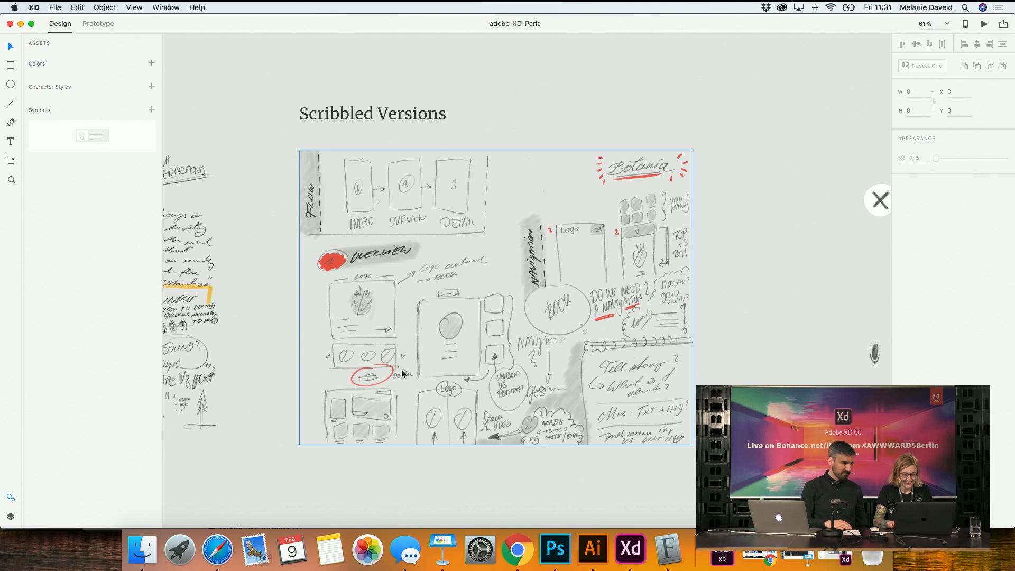
{"action": "scroll", "coordinate": [401, 369], "scroll_direction": "down", "scroll_amount": 3}
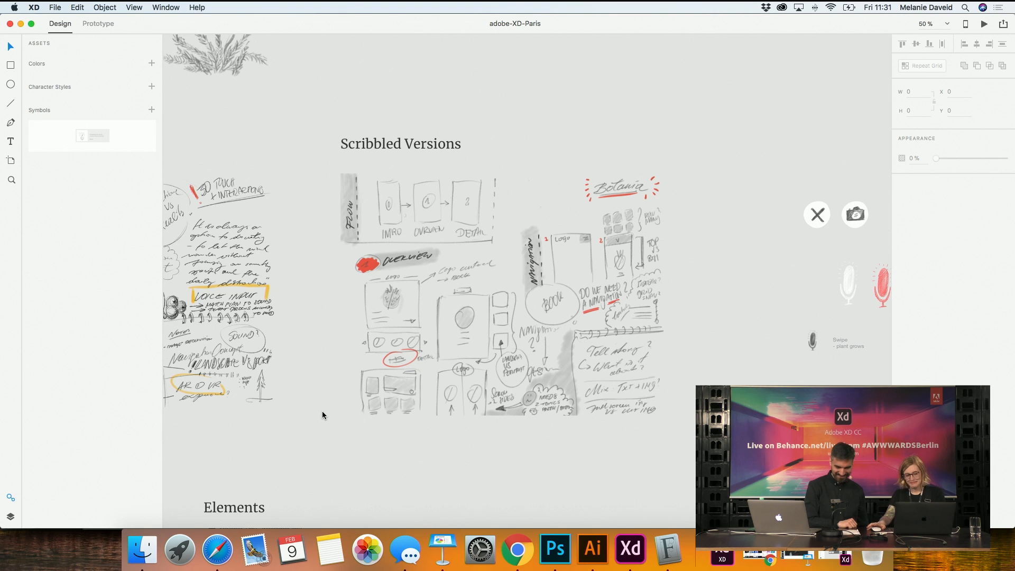
{"action": "scroll", "coordinate": [302, 403], "scroll_direction": "left", "scroll_amount": 5}
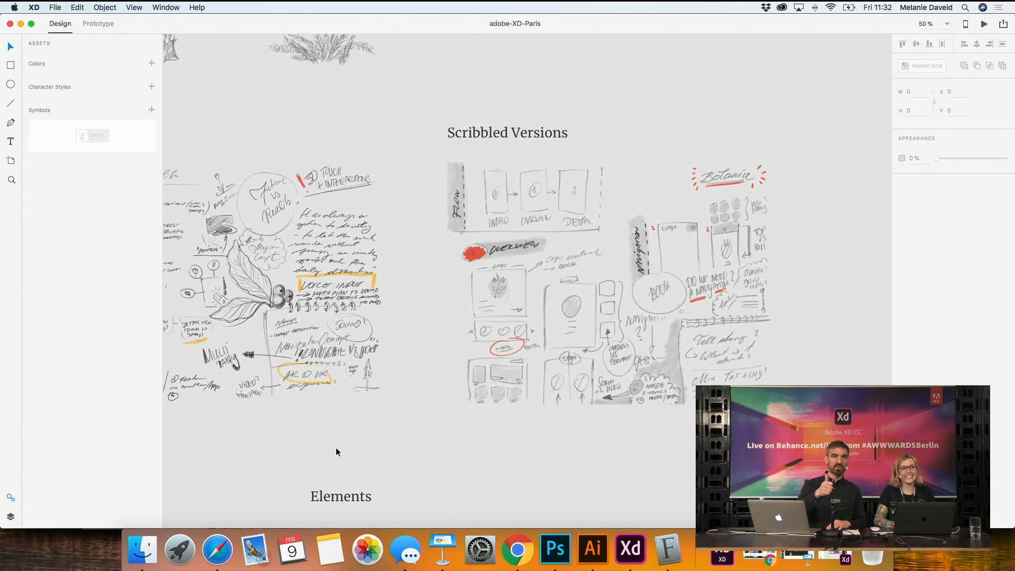
{"action": "left_click_drag", "start_coordinate": [334, 454], "coordinate": [410, 344]}
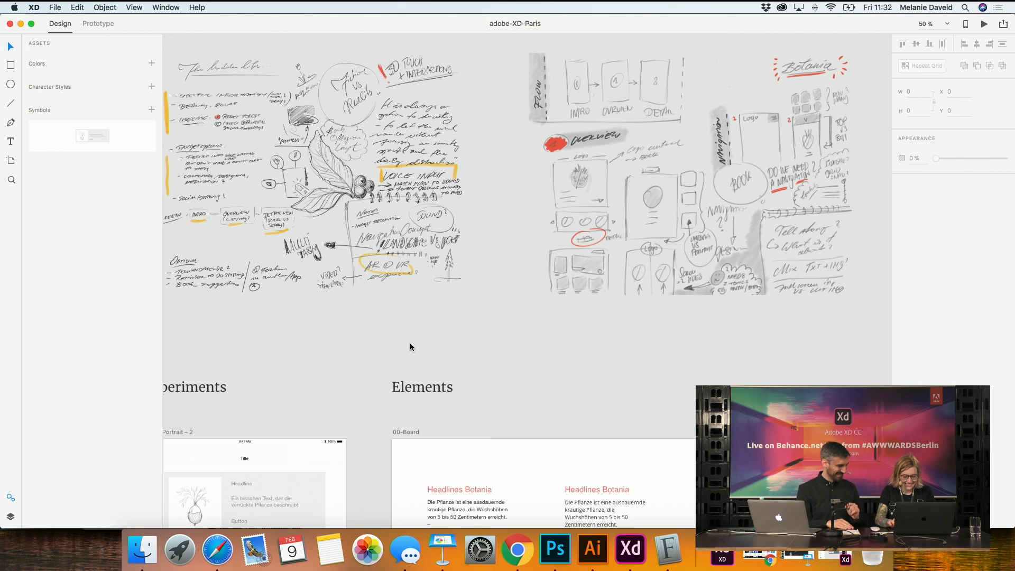
{"action": "key", "text": "super+minus"}
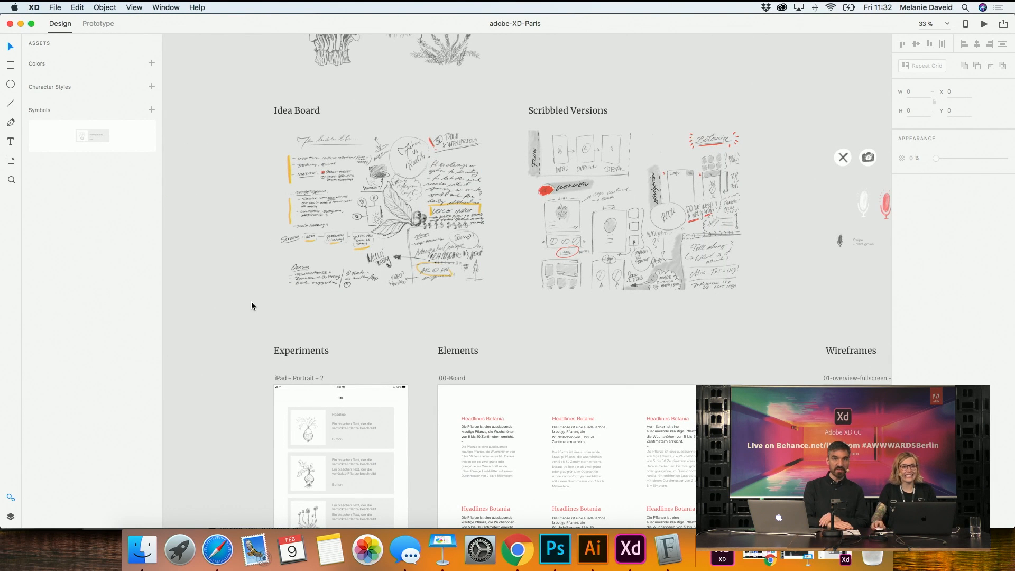
Examine the Experiments artboards and the headline, text and quote styles on the 00-Board under Elements
{"action": "left_click_drag", "start_coordinate": [239, 336], "coordinate": [240, 90]}
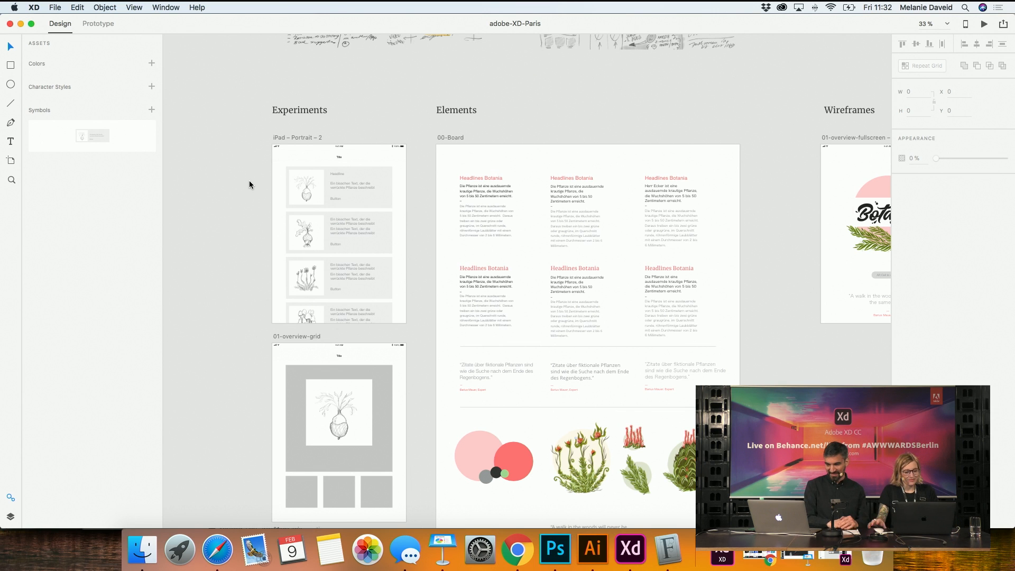
{"action": "left_click_drag", "start_coordinate": [240, 220], "coordinate": [198, 177]}
{"action": "left_click_drag", "start_coordinate": [548, 71], "coordinate": [488, 88]}
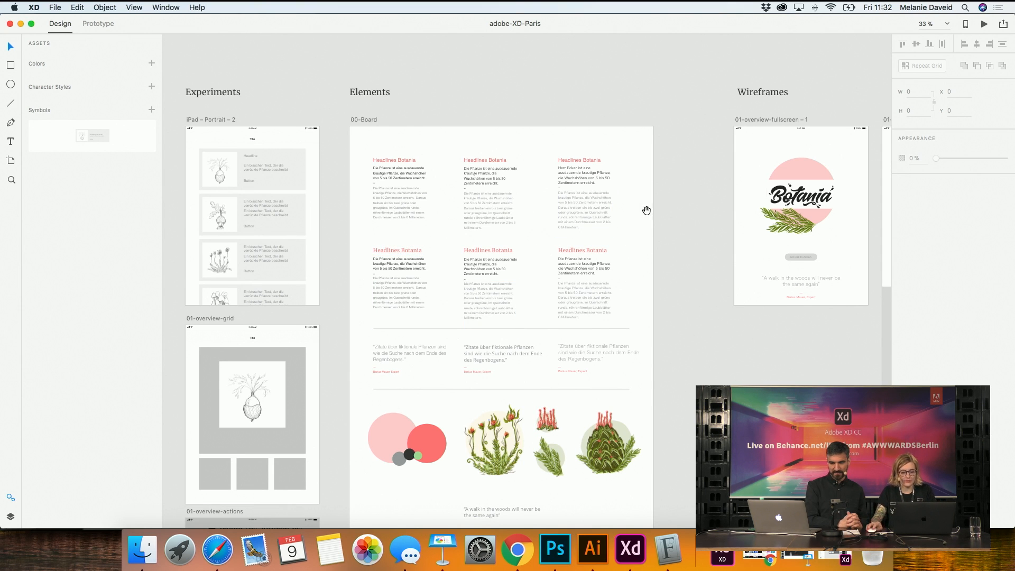
{"action": "scroll", "coordinate": [437, 225], "scroll_direction": "up", "scroll_amount": 3}
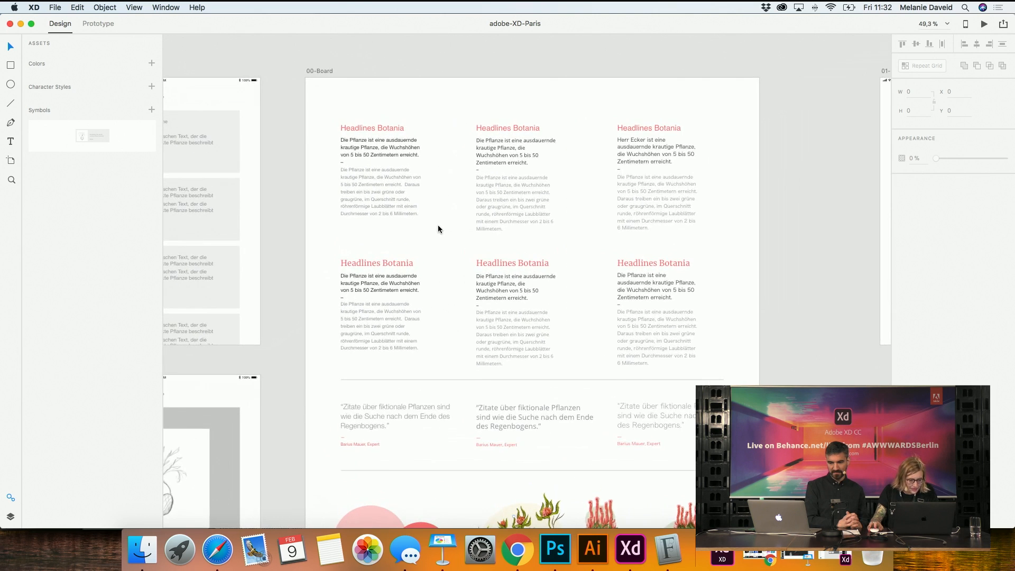
{"action": "scroll", "coordinate": [440, 220], "scroll_direction": "up", "scroll_amount": 3}
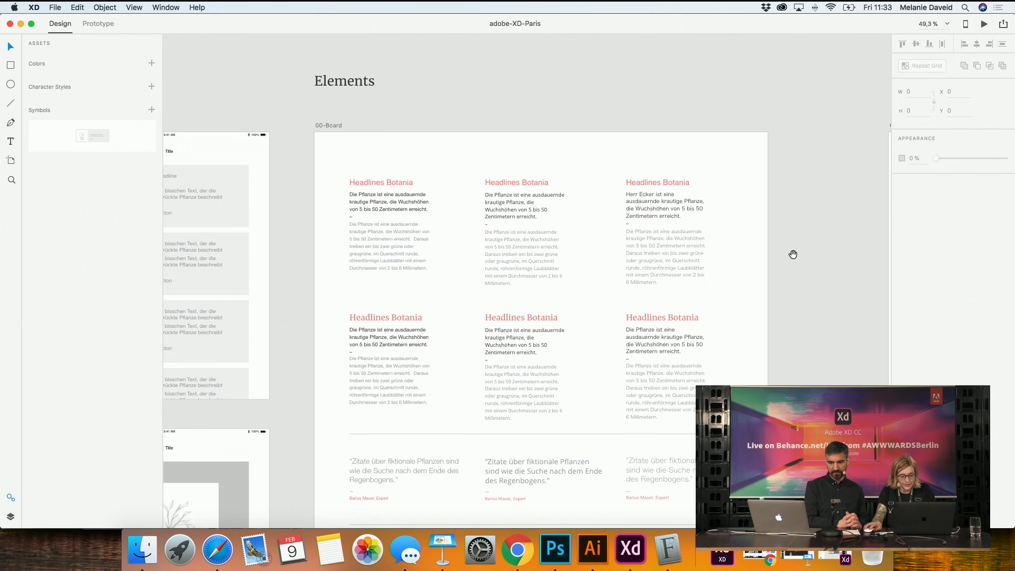
Look over the Botania wireframes and the 02-detail – 1 screen, and minimise adobe-XD-Paris to return to Awwwards-2018
{"action": "left_click_drag", "start_coordinate": [793, 255], "coordinate": [351, 206]}
{"action": "left_click_drag", "start_coordinate": [410, 191], "coordinate": [334, 190]}
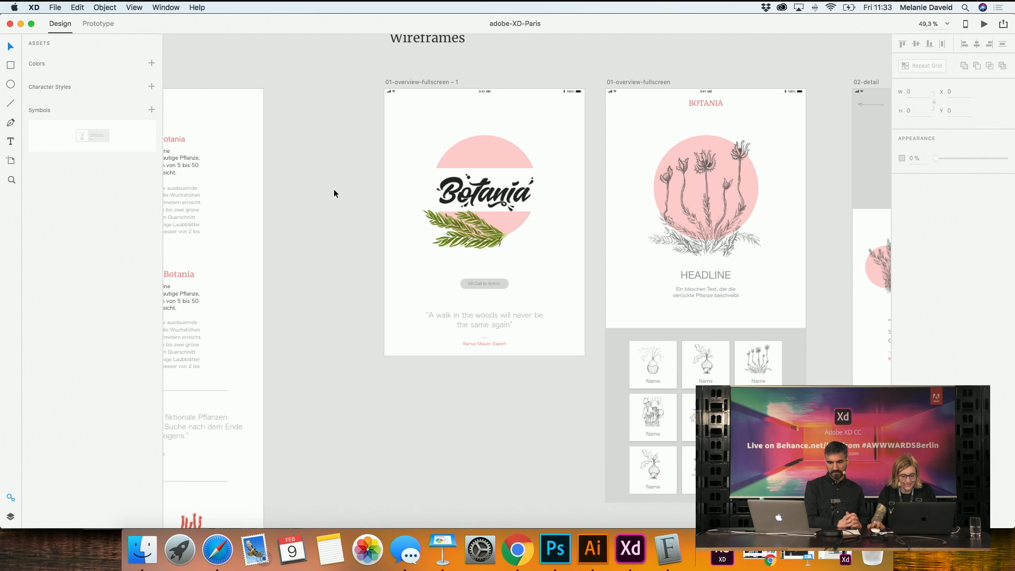
{"action": "scroll", "coordinate": [334, 193], "scroll_direction": "down", "scroll_amount": 5}
{"action": "left_click_drag", "start_coordinate": [518, 411], "coordinate": [369, 153]}
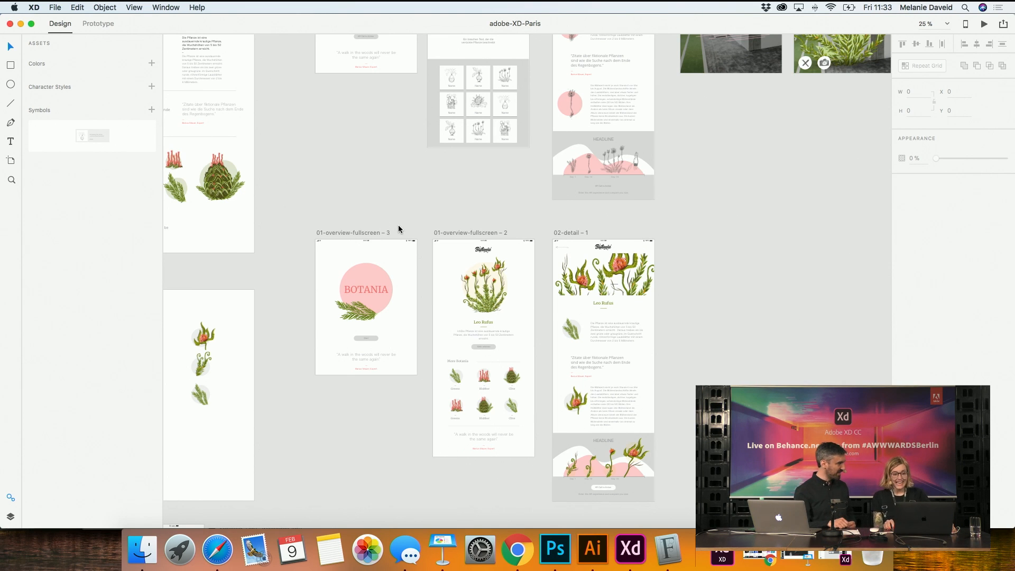
{"action": "scroll", "coordinate": [531, 248], "scroll_direction": "up", "scroll_amount": 2}
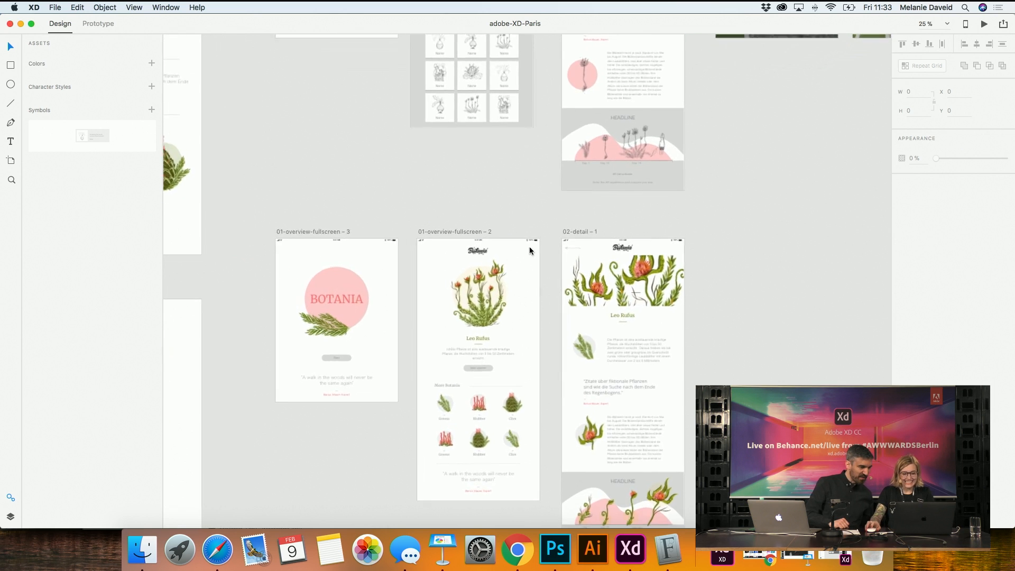
{"action": "scroll", "coordinate": [626, 234], "scroll_direction": "up", "scroll_amount": 5}
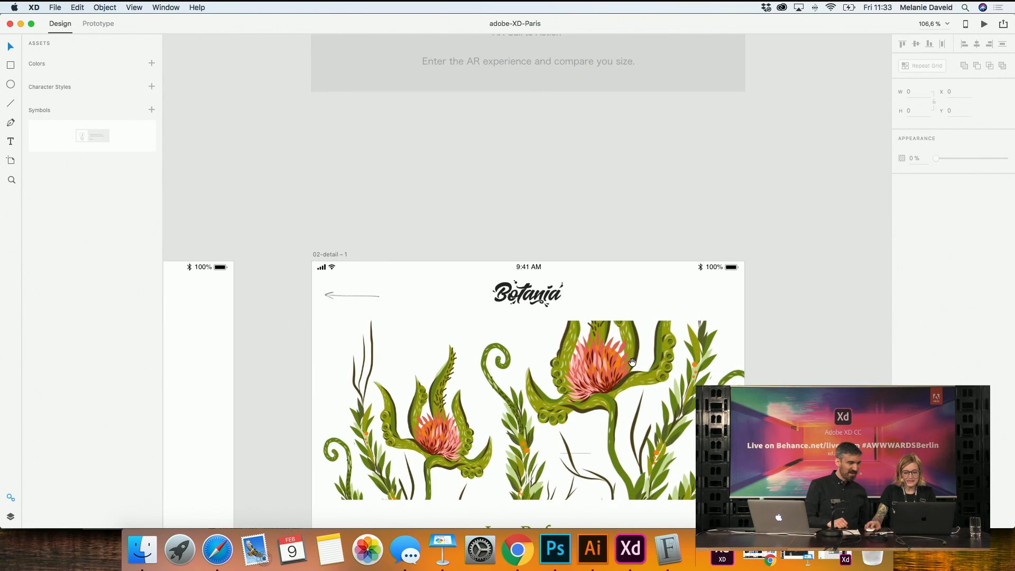
{"action": "scroll", "coordinate": [609, 231], "scroll_direction": "down", "scroll_amount": 3}
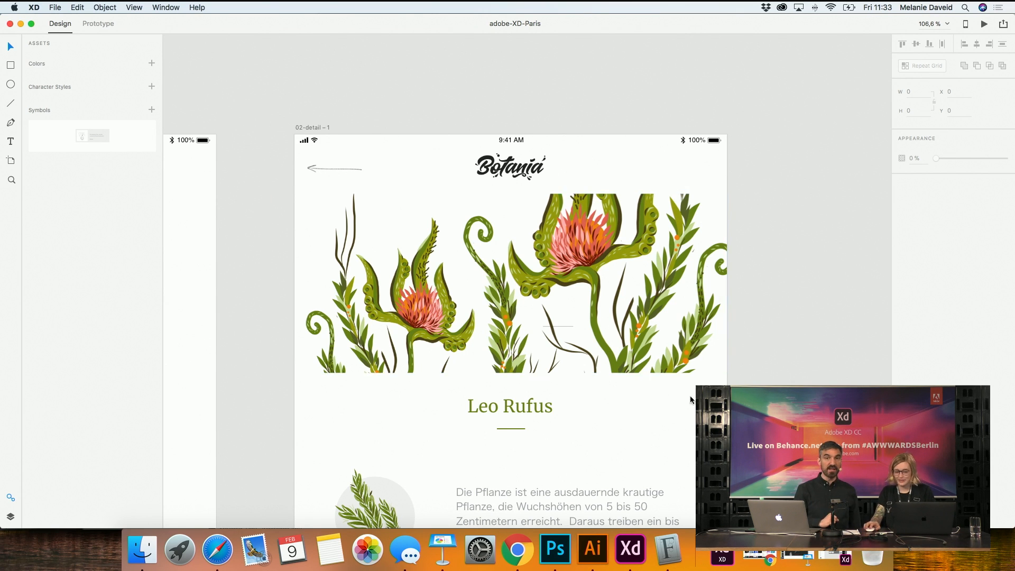
{"action": "left_click", "coordinate": [21, 23]}
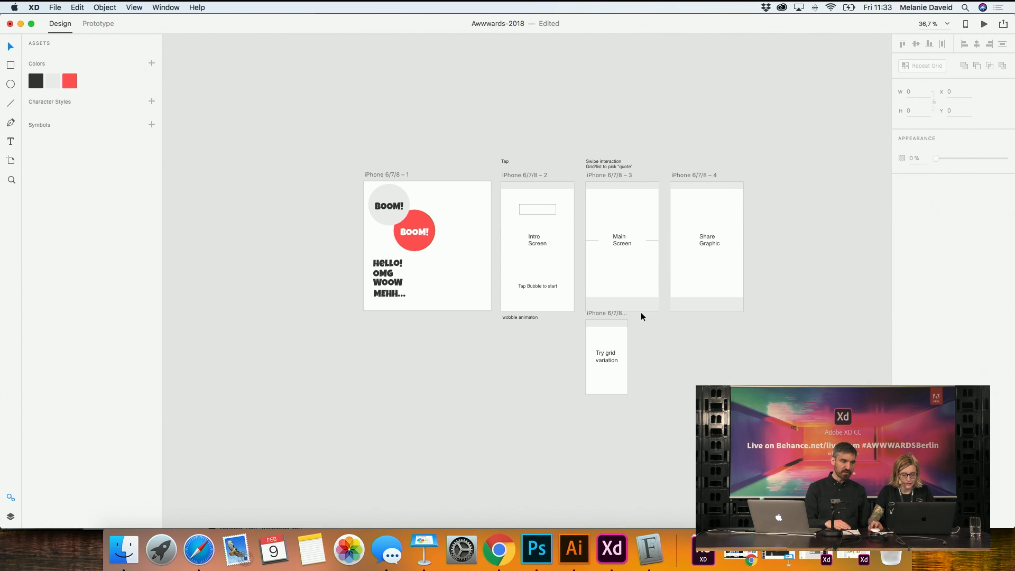
Duplicate the "Hello!" text on the first artboard, place the copy level with it beneath the red bubble's outer side, and change it to "hello"
{"action": "left_click_drag", "start_coordinate": [668, 397], "coordinate": [632, 345]}
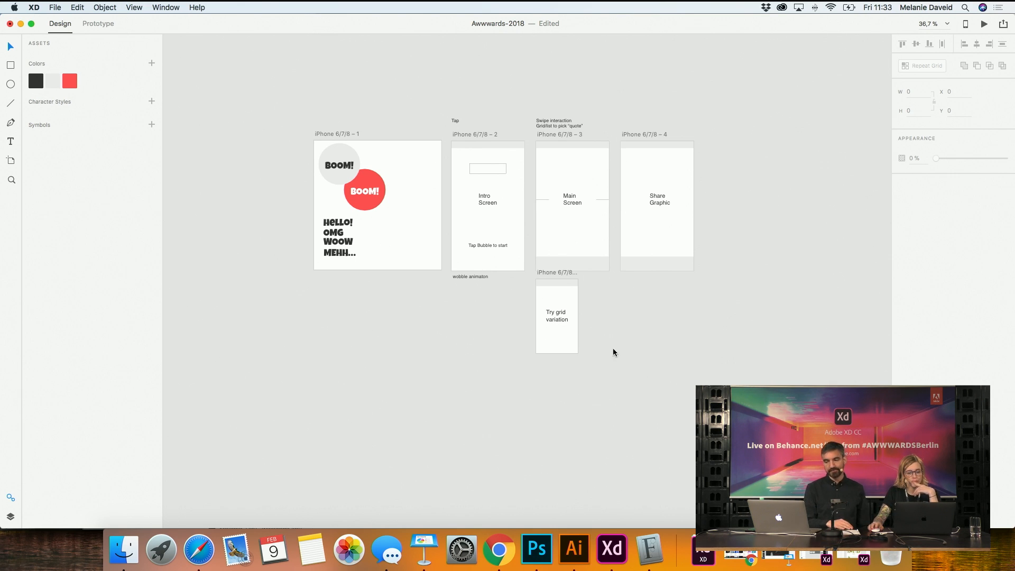
{"action": "scroll", "coordinate": [305, 157], "scroll_direction": "up", "scroll_amount": 2}
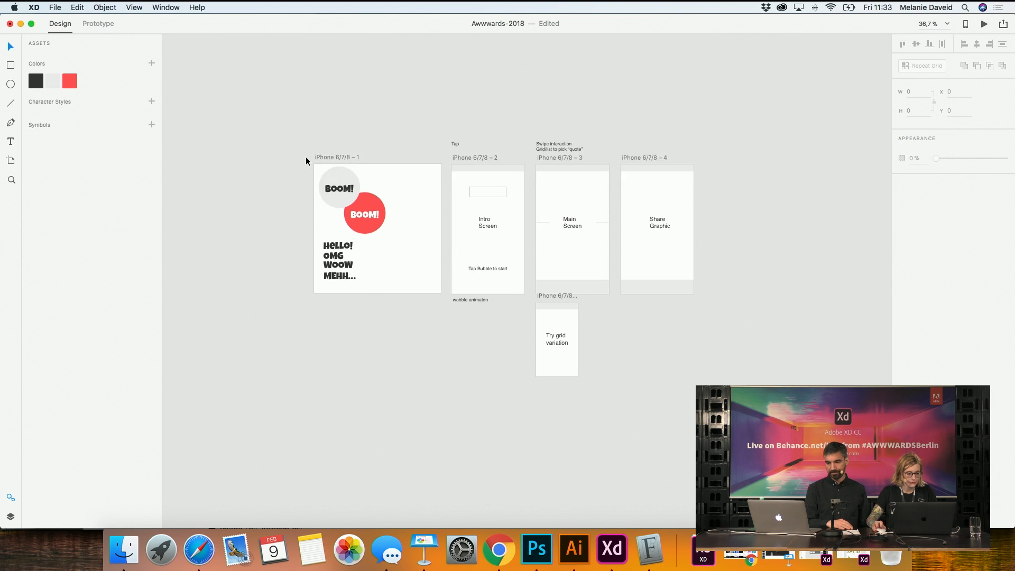
{"action": "scroll", "coordinate": [306, 156], "scroll_direction": "down", "scroll_amount": 6}
{"action": "scroll", "coordinate": [335, 88], "scroll_direction": "down", "scroll_amount": 1}
{"action": "scroll", "coordinate": [336, 90], "scroll_direction": "up", "scroll_amount": 5}
{"action": "scroll", "coordinate": [340, 101], "scroll_direction": "up", "scroll_amount": 3}
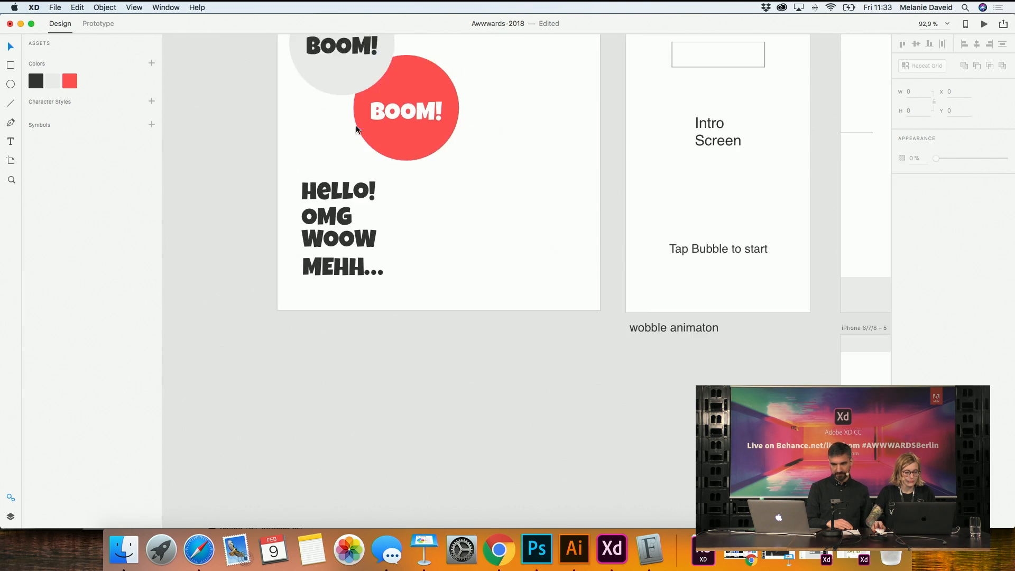
{"action": "scroll", "coordinate": [340, 100], "scroll_direction": "up", "scroll_amount": 2}
{"action": "left_click", "coordinate": [341, 260]}
{"action": "left_click_drag", "start_coordinate": [341, 261], "coordinate": [497, 253]}
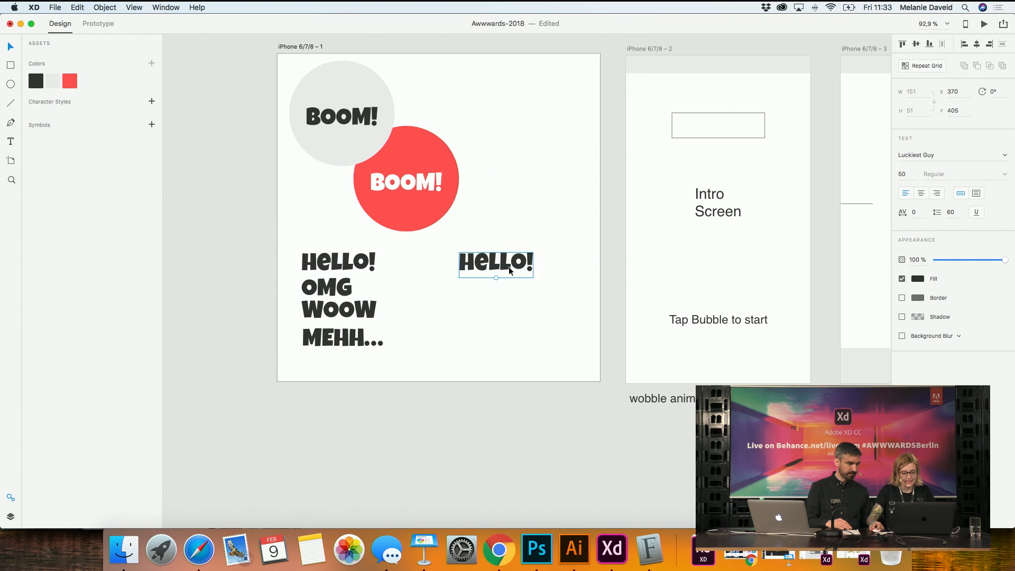
{"action": "double_click", "coordinate": [509, 267]}
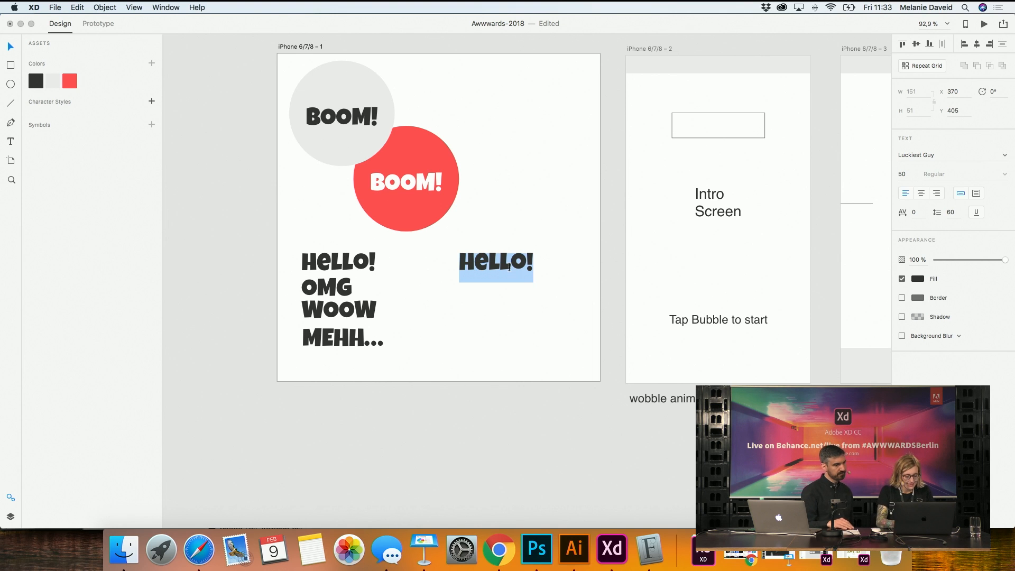
{"action": "type", "text": "HELLO"}
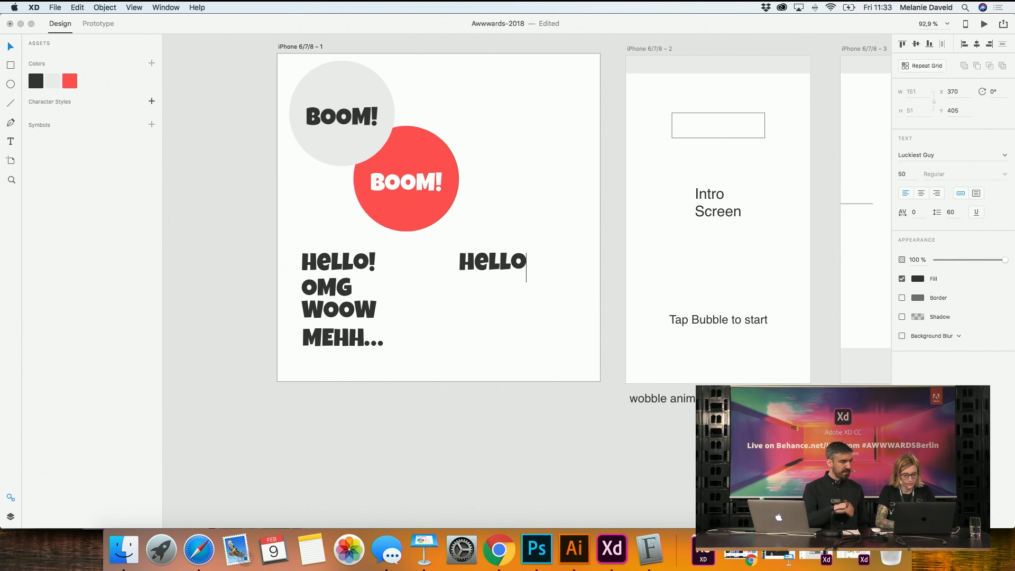
Set the font of the duplicated "hello" text to Merriweather
{"action": "key", "text": "super+a"}
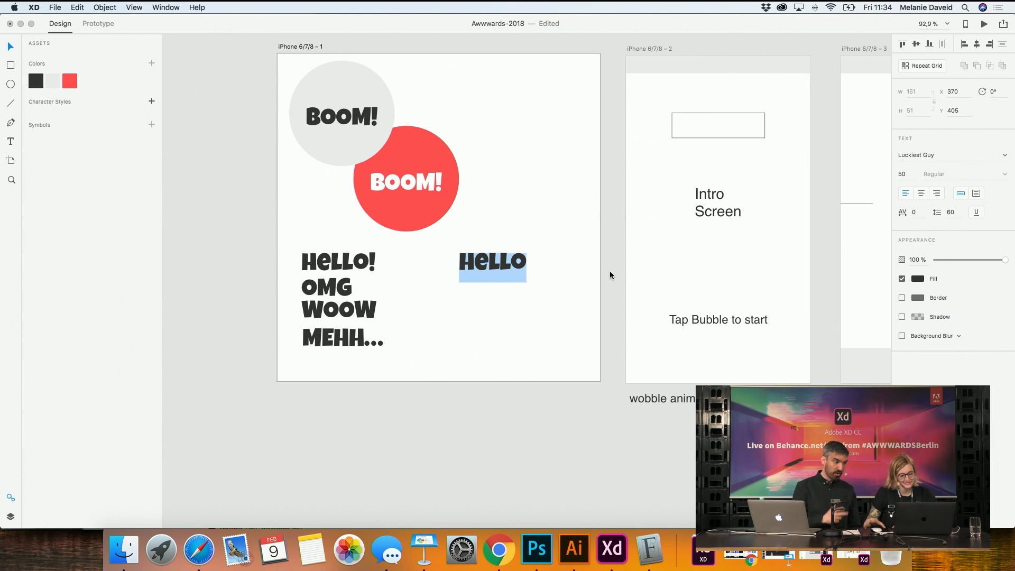
{"action": "double_click", "coordinate": [919, 154]}
{"action": "key", "text": "super+a"}
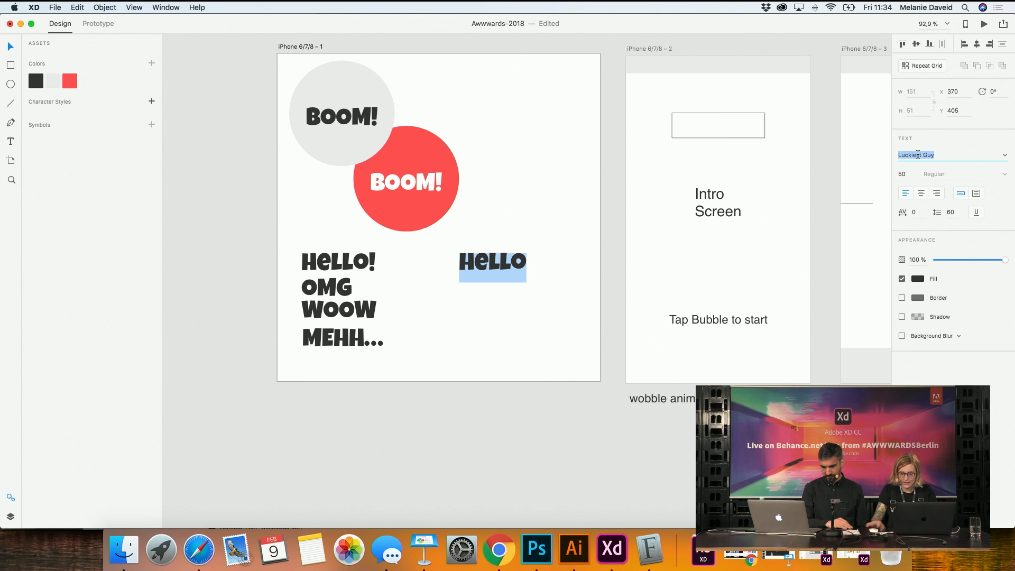
{"action": "left_click", "coordinate": [1004, 154]}
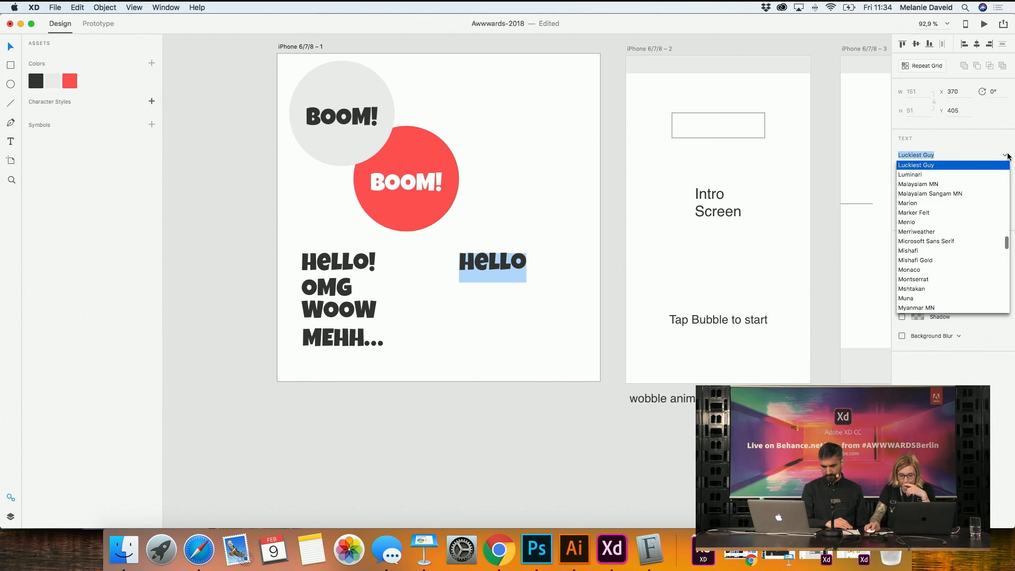
{"action": "double_click", "coordinate": [937, 154]}
{"action": "key", "text": "Down"}
{"action": "key", "text": "Down"}
{"action": "key", "text": "Down"}
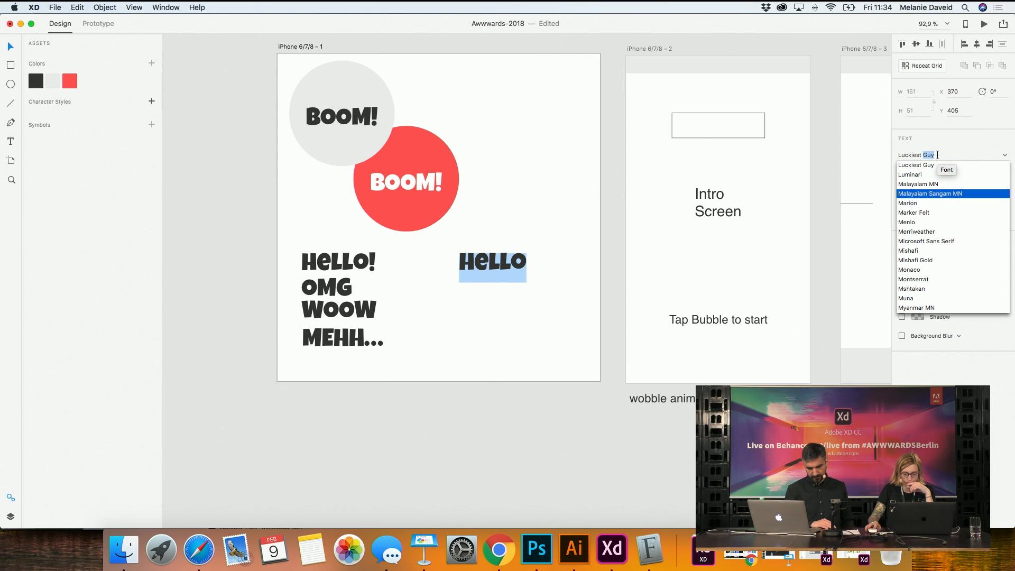
{"action": "left_click", "coordinate": [918, 232]}
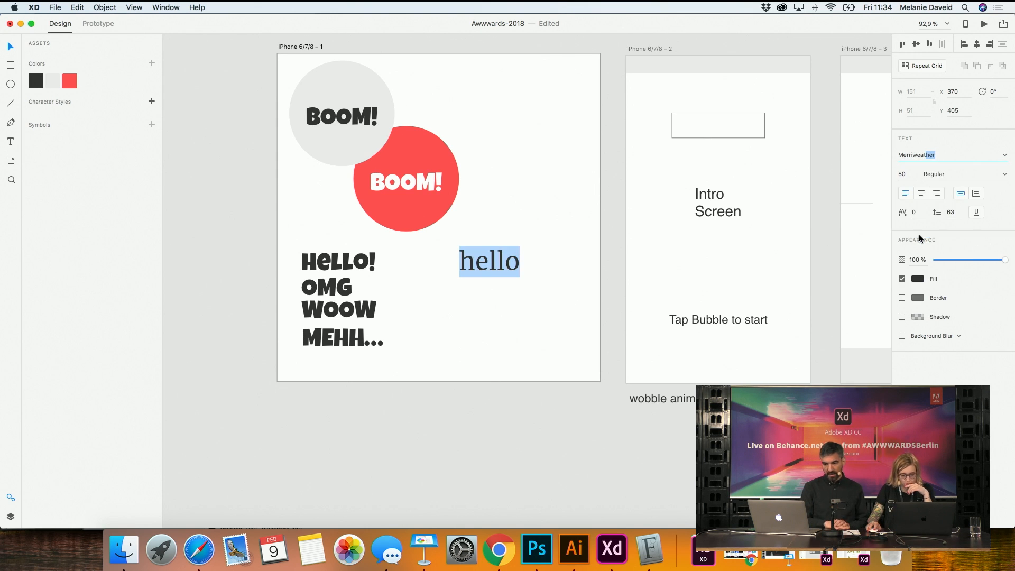
{"action": "left_click", "coordinate": [1004, 157]}
{"action": "key", "text": "Escape"}
{"action": "key", "text": "Escape"}
{"action": "key", "text": "Escape"}
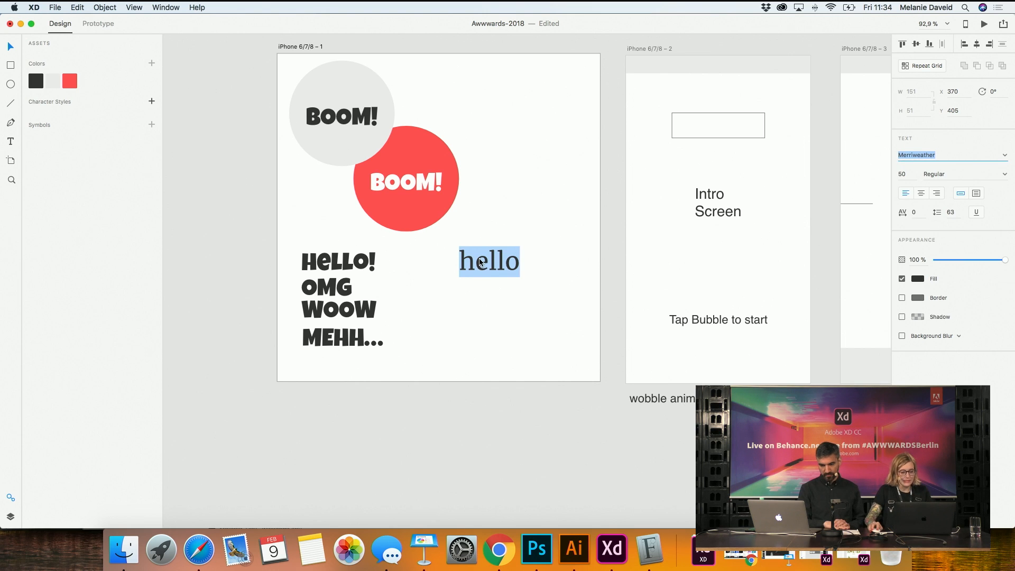
Duplicate the Merriweather "hello" directly beneath itself and set the copy's font to PT Sans
{"action": "left_click_drag", "start_coordinate": [491, 267], "coordinate": [491, 299]}
{"action": "double_click", "coordinate": [491, 300]}
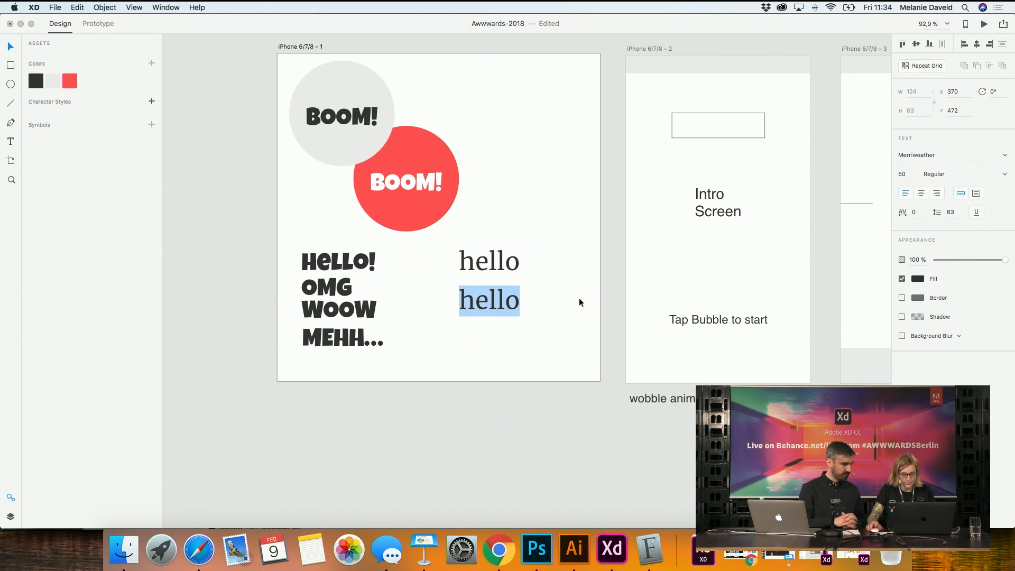
{"action": "left_click", "coordinate": [1004, 156]}
{"action": "scroll", "coordinate": [917, 270], "scroll_direction": "down", "scroll_amount": 6}
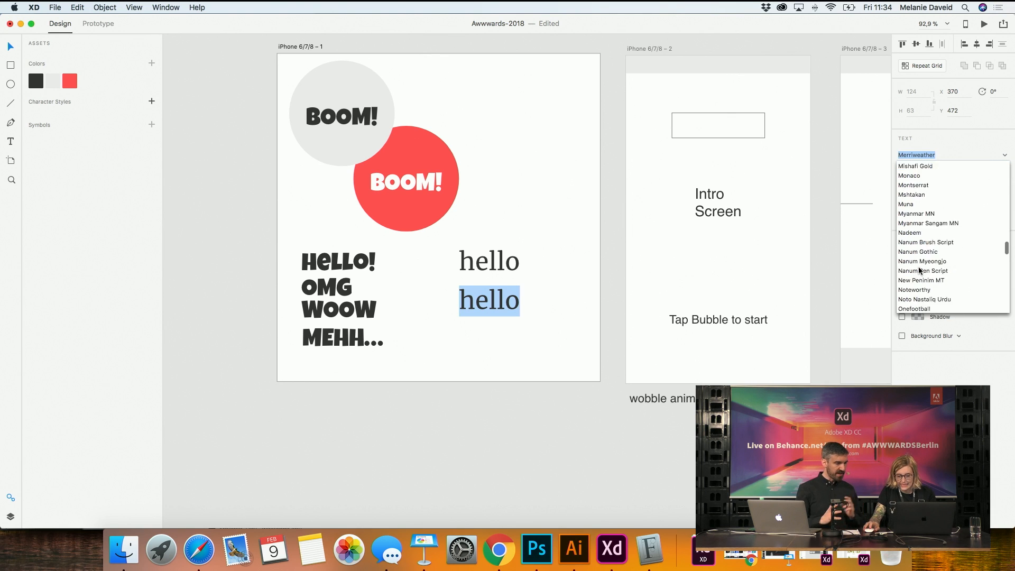
{"action": "scroll", "coordinate": [920, 264], "scroll_direction": "down", "scroll_amount": 3}
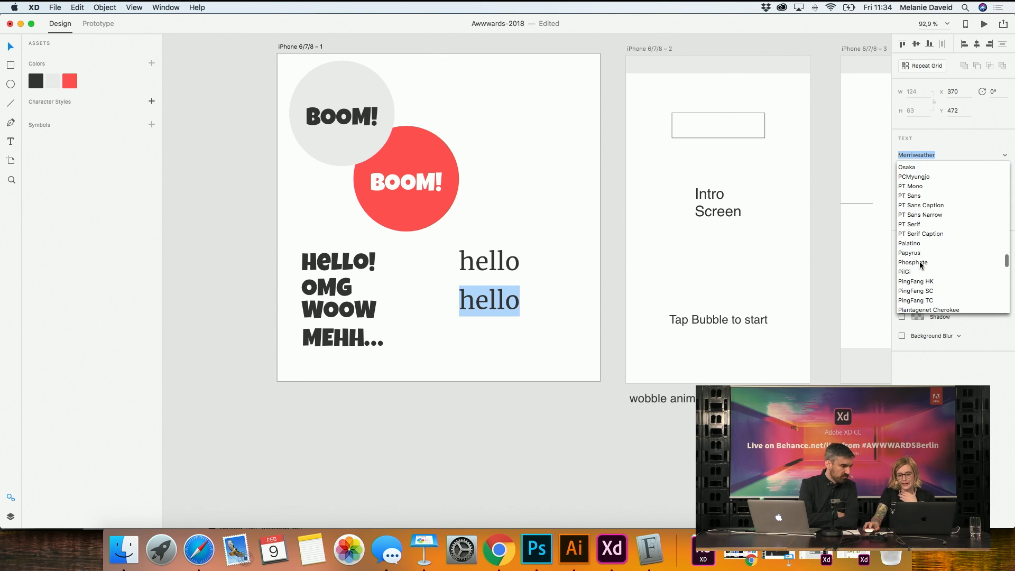
{"action": "scroll", "coordinate": [918, 261], "scroll_direction": "down", "scroll_amount": 1}
{"action": "left_click", "coordinate": [910, 180]}
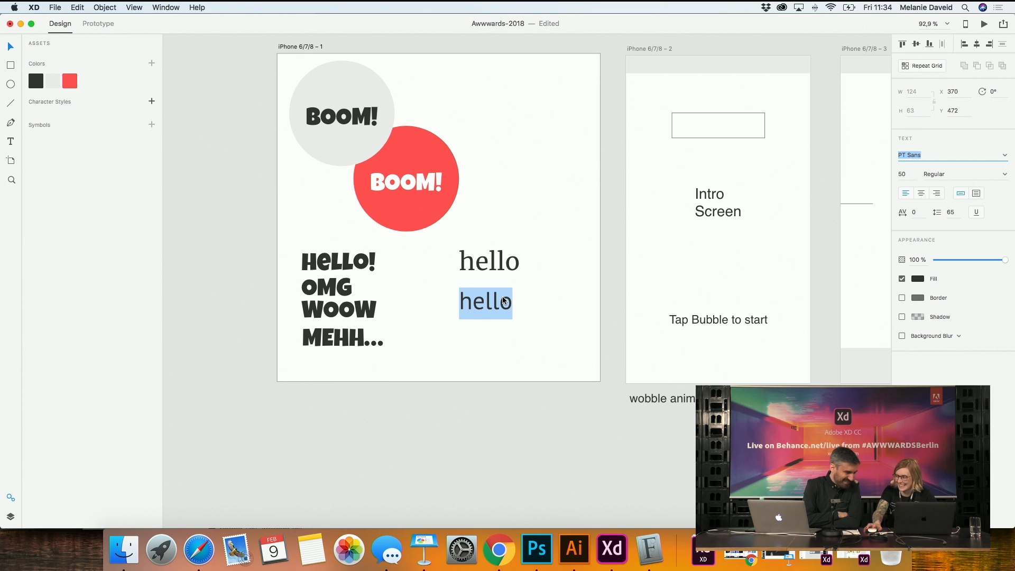
Set the font size of the PT Sans "hello" text on the first artboard to 24
{"action": "key", "text": "super+Tab"}
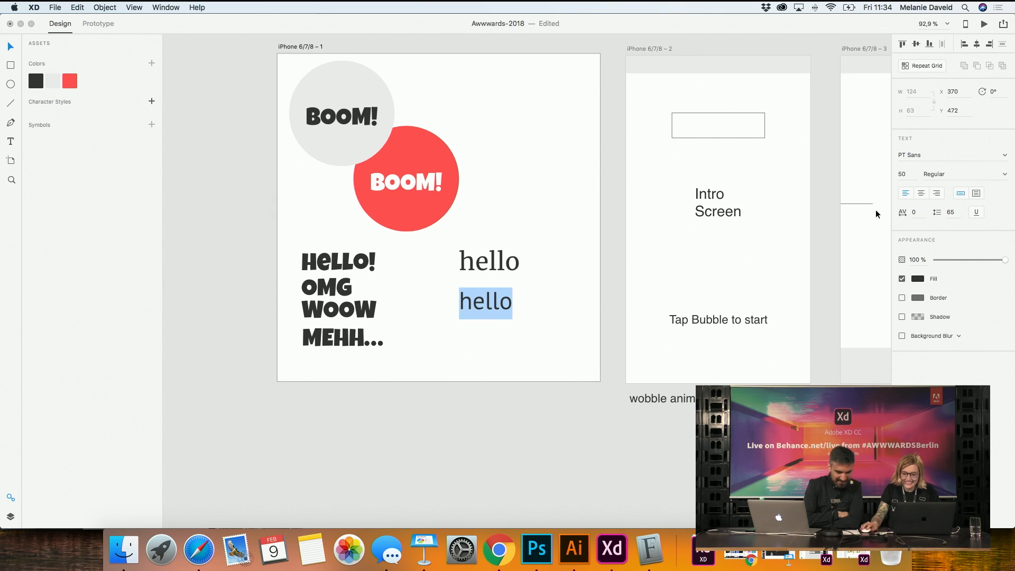
{"action": "left_click", "coordinate": [902, 173]}
{"action": "type", "text": "24"}
{"action": "key", "text": "Return"}
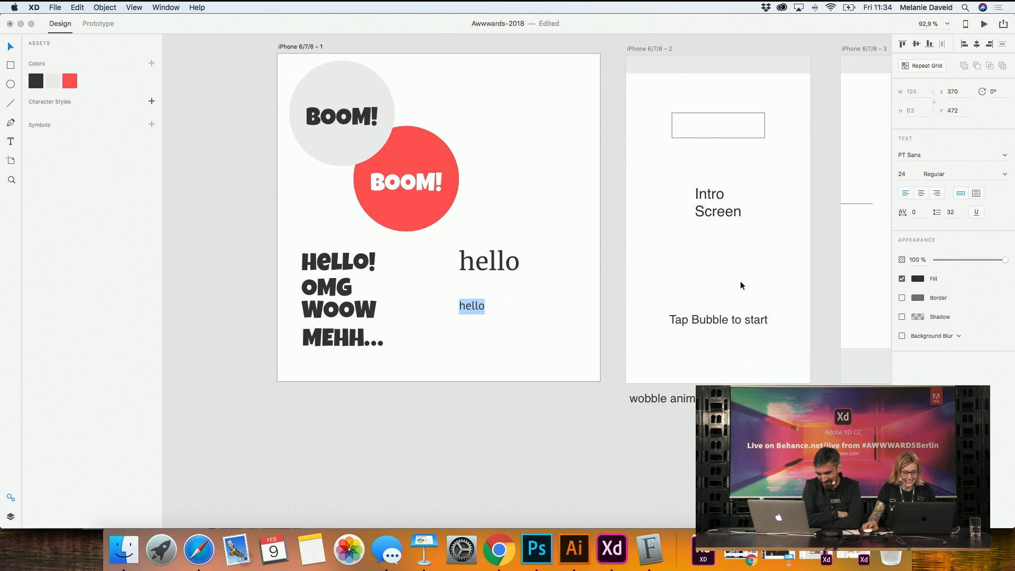
Replace the PT Sans sample text with "Hello everyone, it's great to be here at Adobe live today."
{"action": "left_click", "coordinate": [469, 306]}
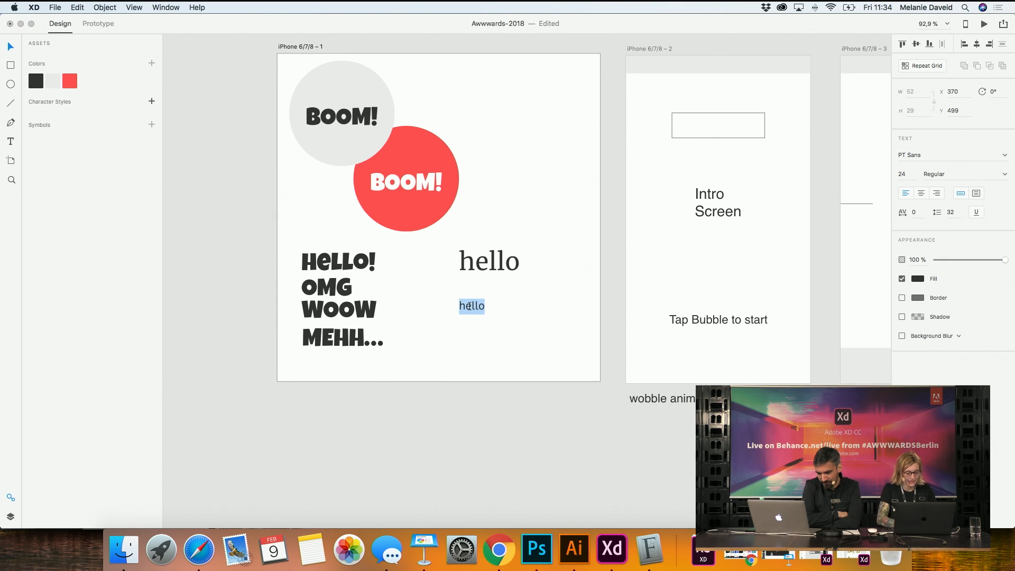
{"action": "type", "text": "h"}
{"action": "key", "text": "BackSpace"}
{"action": "type", "text": "HELL"}
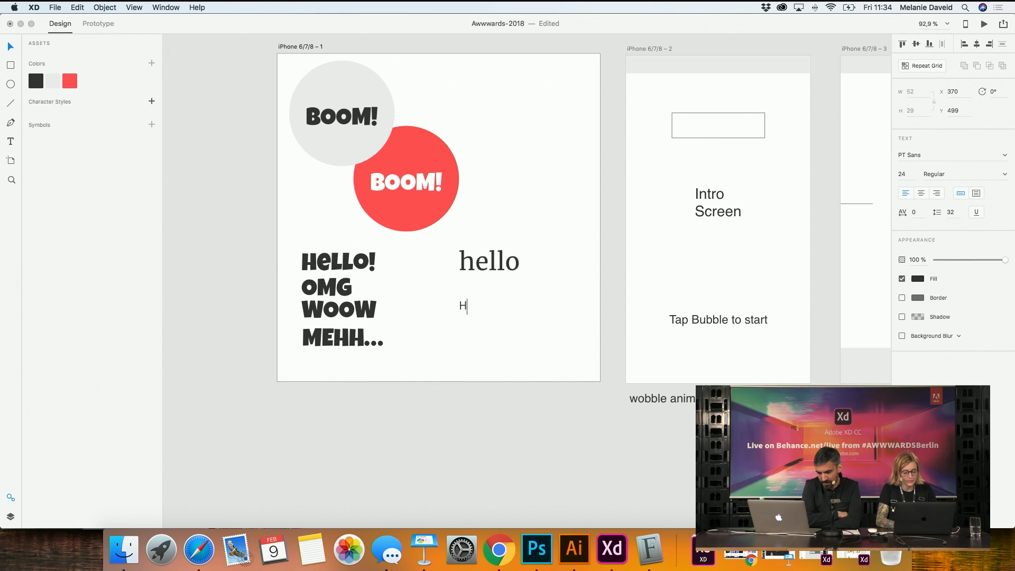
{"action": "key", "text": "BackSpace"}
{"action": "key", "text": "BackSpace"}
{"action": "key", "text": "BackSpace"}
{"action": "type", "text": "ello ever"}
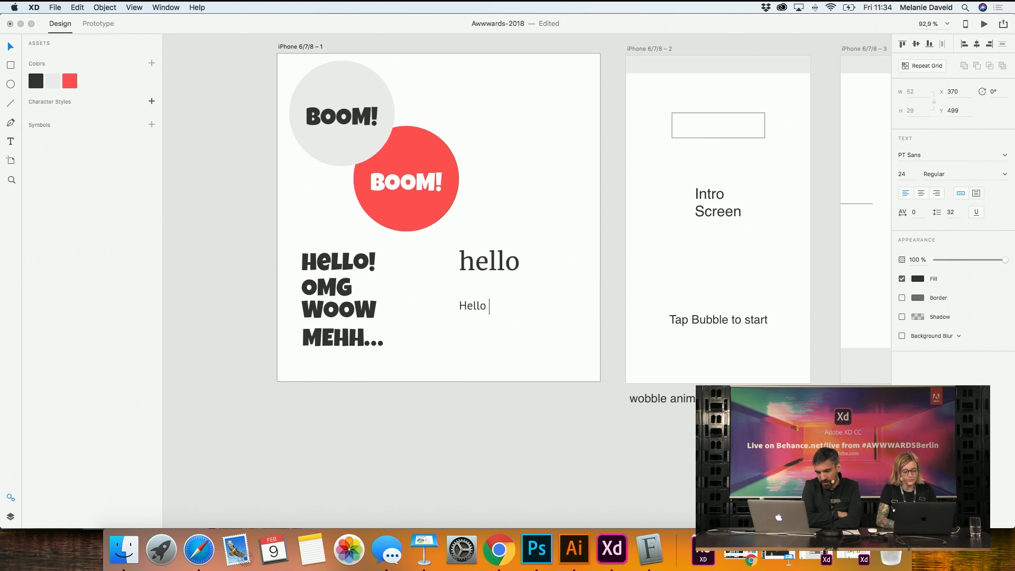
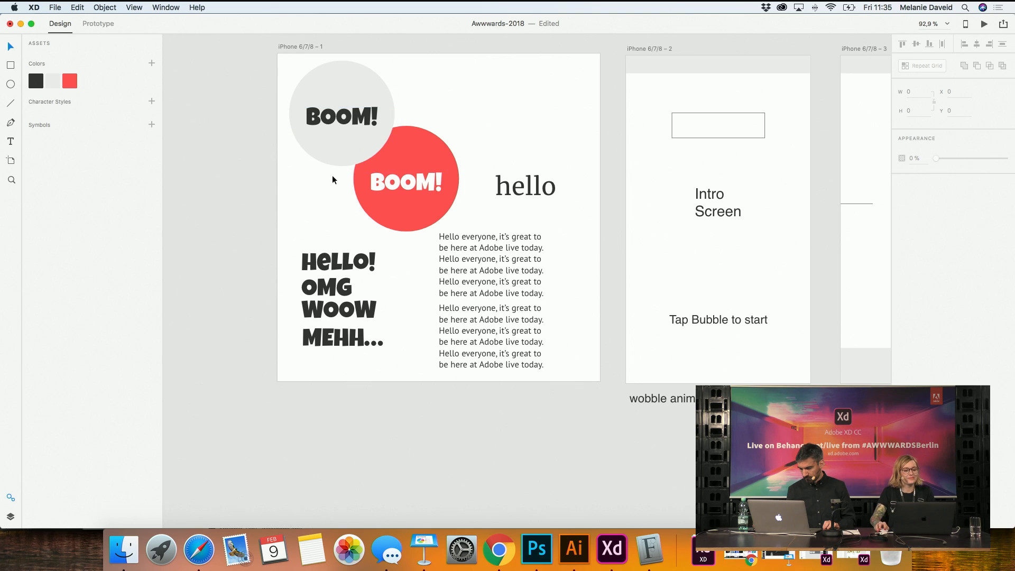
{"action": "left_click", "coordinate": [328, 265]}
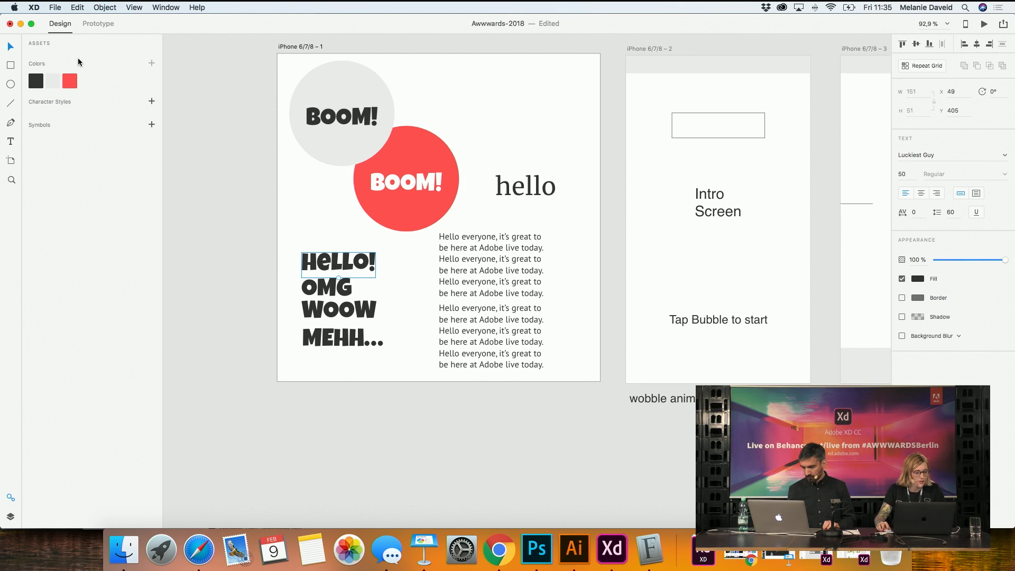
{"action": "left_click", "coordinate": [192, 156]}
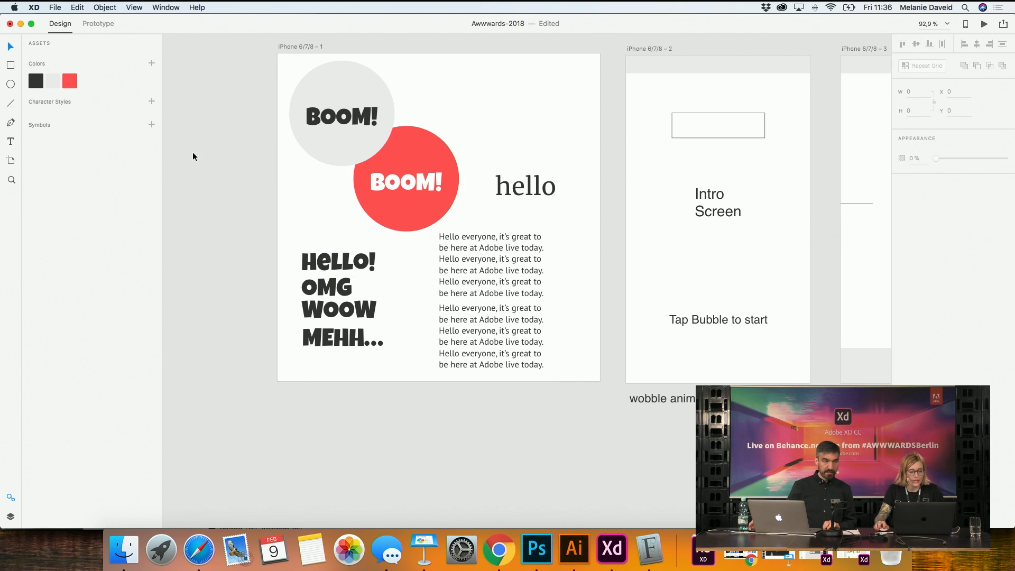
{"action": "scroll", "coordinate": [228, 152], "scroll_direction": "down", "scroll_amount": 2}
{"action": "scroll", "coordinate": [228, 153], "scroll_direction": "up", "scroll_amount": 2}
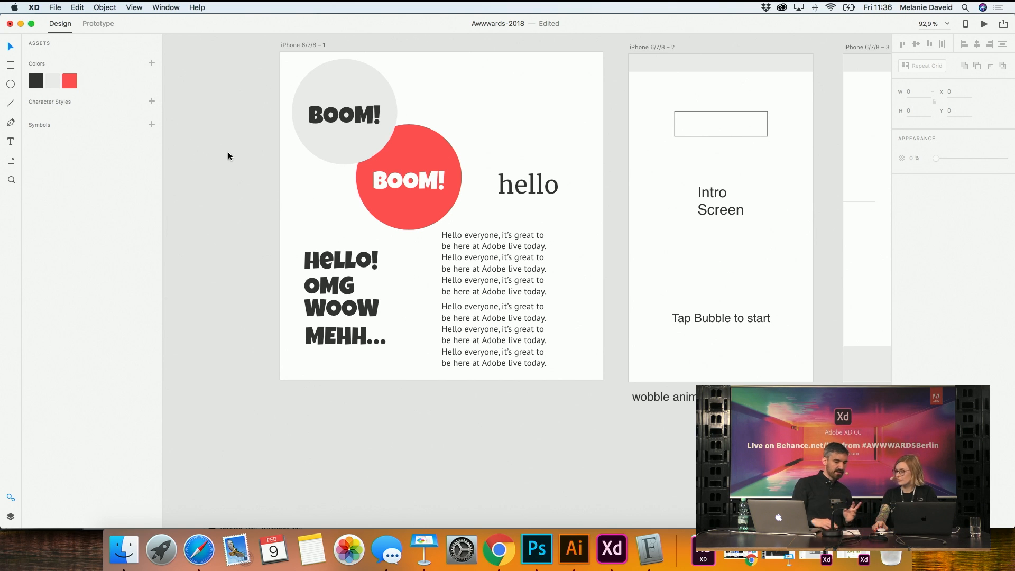
Move the Merriweather "hello" on the first artboard to about X 463, Y 229, beside the red bubble
{"action": "scroll", "coordinate": [442, 390], "scroll_direction": "right", "scroll_amount": 3}
{"action": "scroll", "coordinate": [442, 390], "scroll_direction": "up", "scroll_amount": 2}
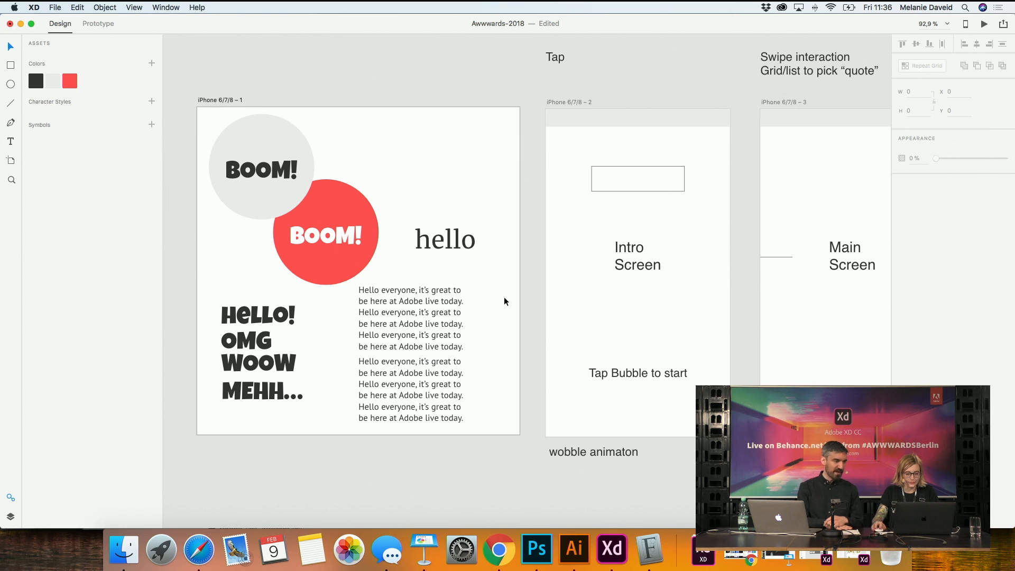
{"action": "mouse_move", "coordinate": [445, 244]}
{"action": "left_mouse_down"}
{"action": "mouse_move", "coordinate": [413, 231]}
{"action": "mouse_move", "coordinate": [454, 242]}
{"action": "left_mouse_up"}
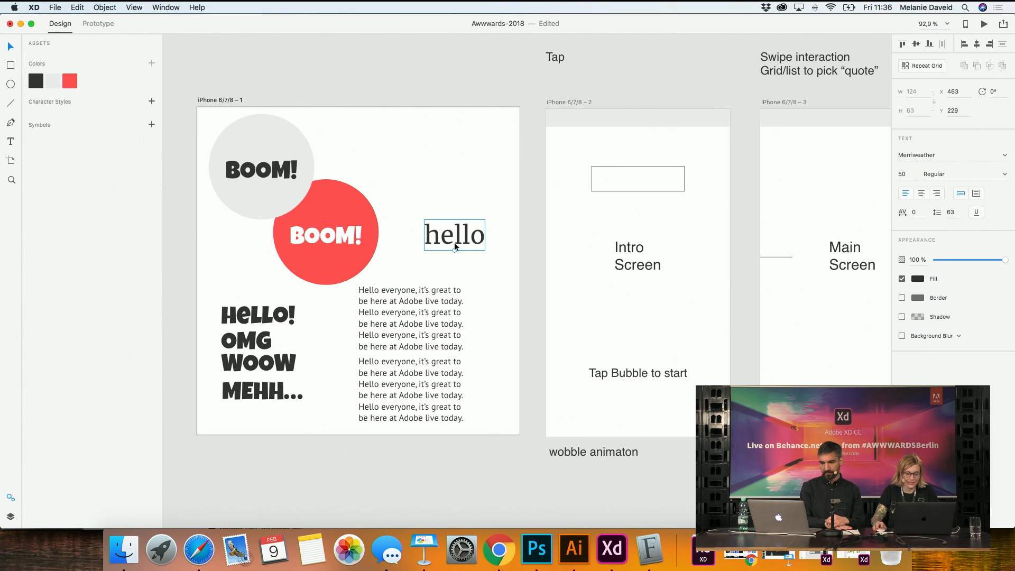
{"action": "left_click", "coordinate": [457, 274]}
Duplicate the Intro Screen, Main Screen and Share Graphic artboards together into a new row beneath the "Try grid variation" artboard
{"action": "scroll", "coordinate": [459, 274], "scroll_direction": "left", "scroll_amount": 1}
{"action": "scroll", "coordinate": [459, 274], "scroll_direction": "down", "scroll_amount": 5}
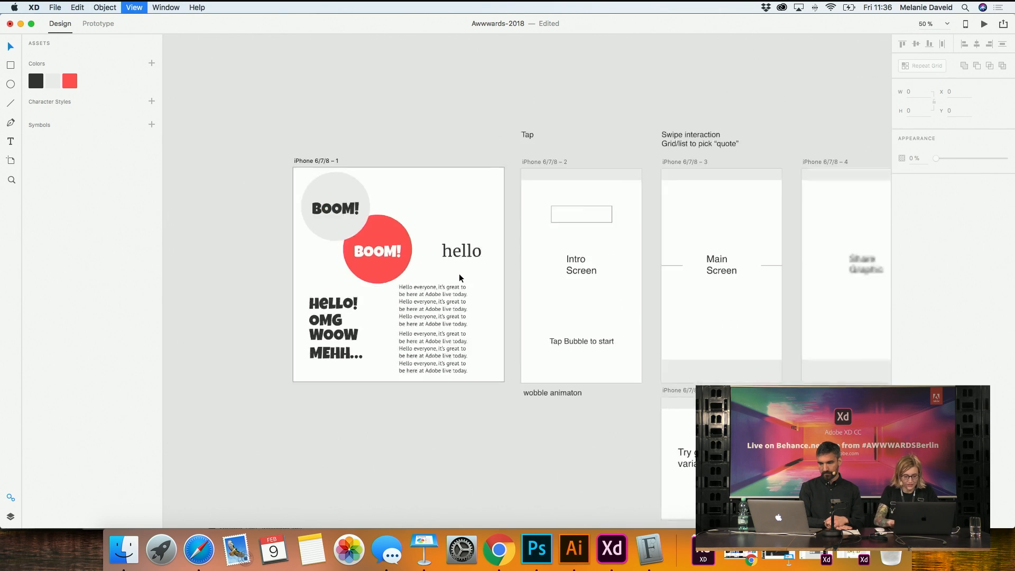
{"action": "scroll", "coordinate": [518, 367], "scroll_direction": "down", "scroll_amount": 5}
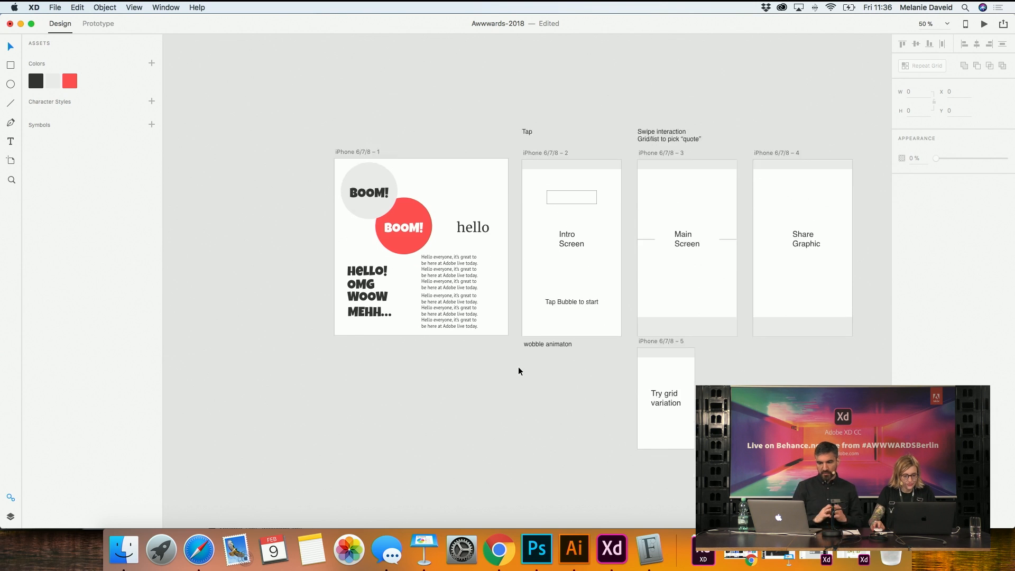
{"action": "left_click", "coordinate": [549, 81]}
{"action": "left_click", "coordinate": [674, 83], "text": "shift"}
{"action": "left_click", "coordinate": [780, 82], "text": "shift"}
{"action": "left_click_drag", "start_coordinate": [773, 80], "coordinate": [774, 405], "text": "alt"}
{"action": "scroll", "coordinate": [774, 405], "scroll_direction": "up", "scroll_amount": 5}
{"action": "scroll", "coordinate": [529, 264], "scroll_direction": "down", "scroll_amount": 15}
{"action": "scroll", "coordinate": [529, 264], "scroll_direction": "right", "scroll_amount": 8}
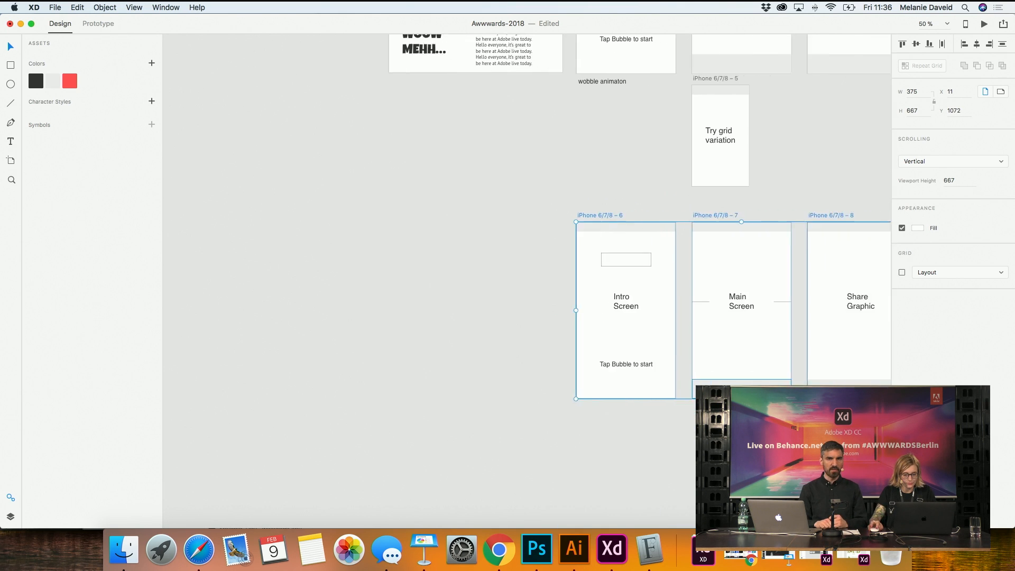
Delete all the contents of the three duplicated artboards, leaving them blank
{"action": "left_click_drag", "start_coordinate": [672, 181], "coordinate": [650, 198]}
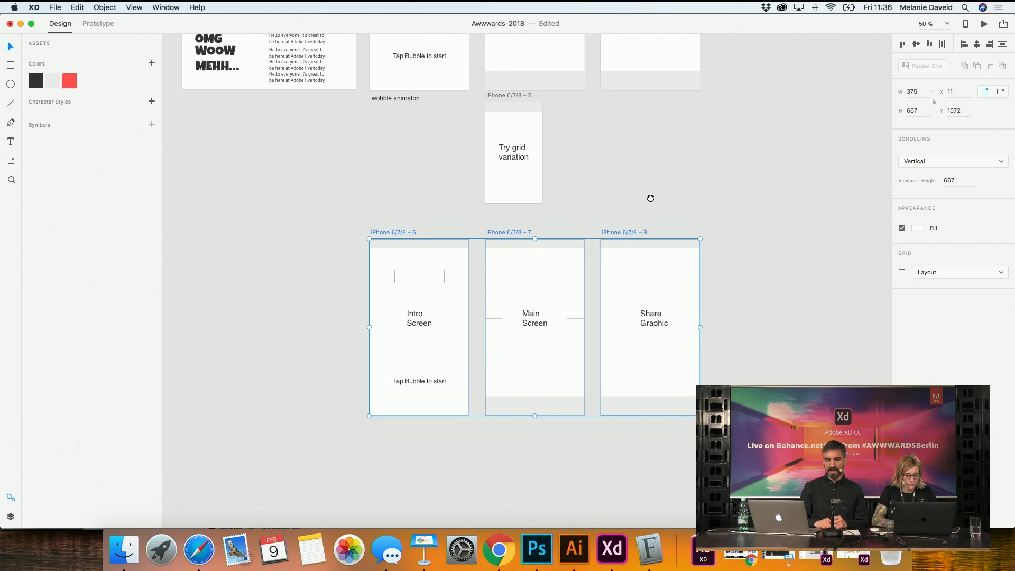
{"action": "left_click", "coordinate": [301, 253]}
{"action": "left_click_drag", "start_coordinate": [309, 246], "coordinate": [771, 398]}
{"action": "key", "text": "BackSpace"}
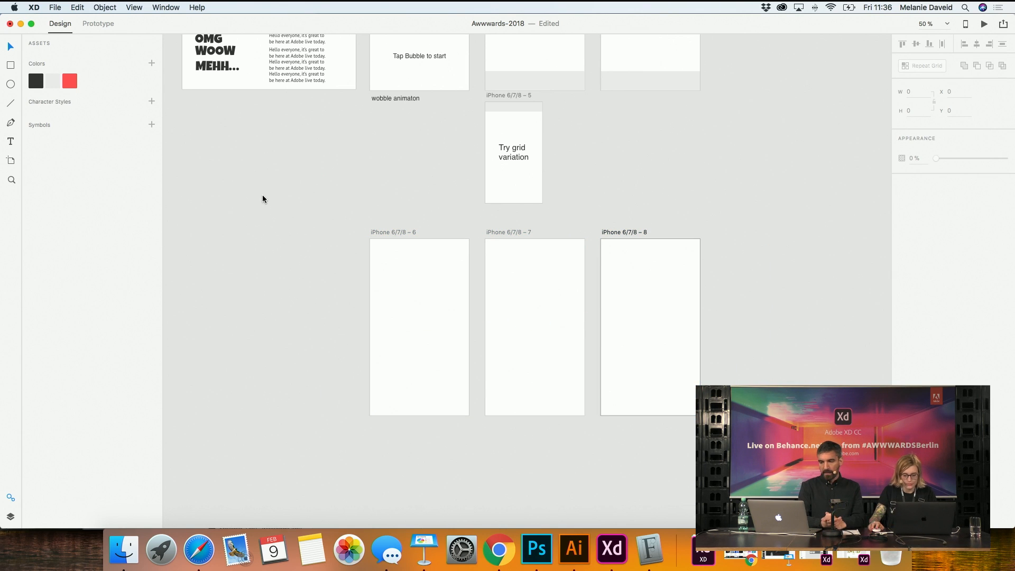
Switch to the UIElements+DesignTemplates+Guides document and look through its iOS elements, closing in on the UI Elements - Bars artboard
{"action": "left_click", "coordinate": [815, 559]}
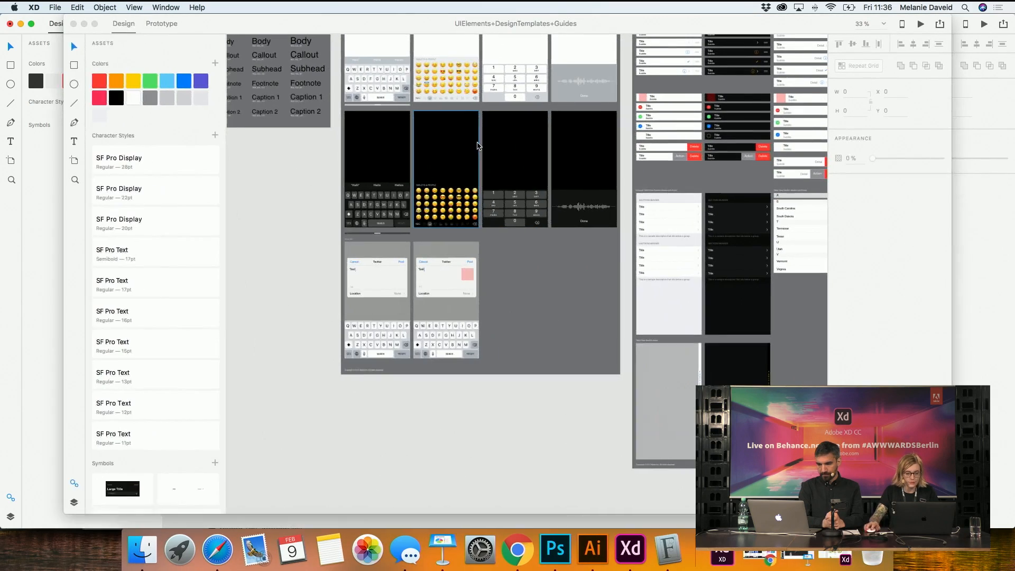
{"action": "scroll", "coordinate": [583, 201], "scroll_direction": "left", "scroll_amount": 10}
{"action": "scroll", "coordinate": [584, 201], "scroll_direction": "right", "scroll_amount": 15}
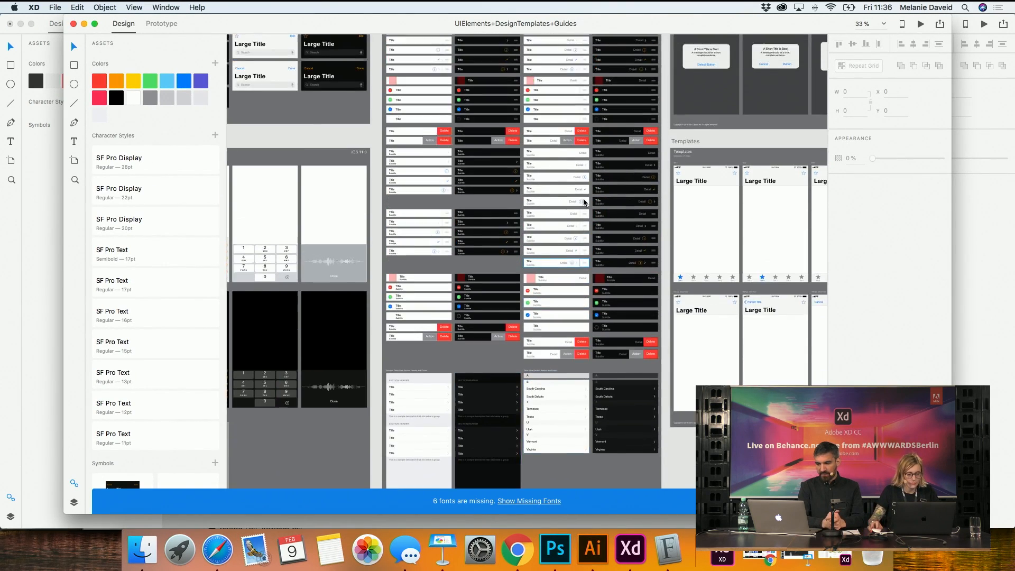
{"action": "scroll", "coordinate": [584, 202], "scroll_direction": "up", "scroll_amount": 5}
{"action": "scroll", "coordinate": [584, 201], "scroll_direction": "left", "scroll_amount": 10}
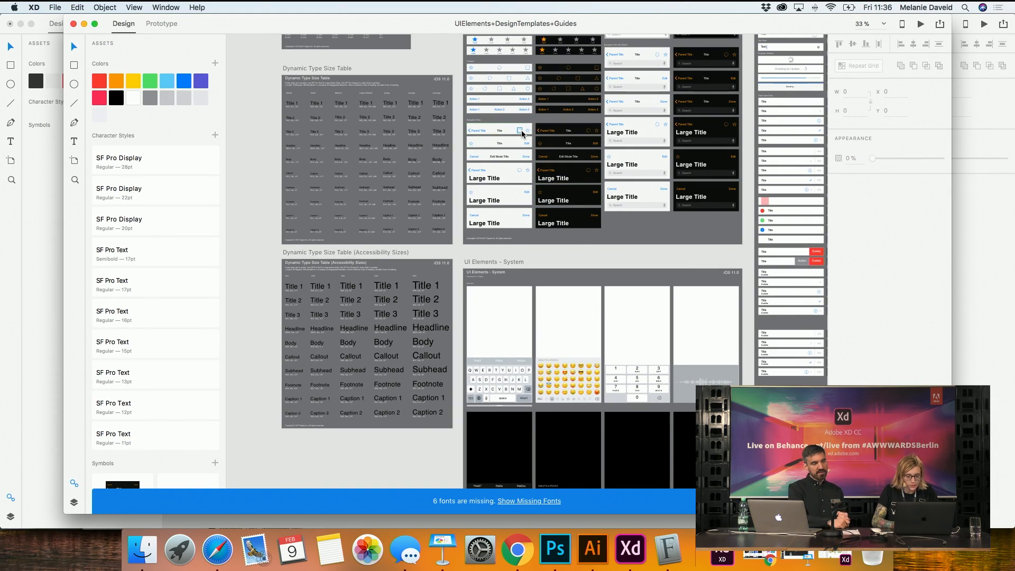
{"action": "scroll", "coordinate": [521, 133], "scroll_direction": "up", "scroll_amount": 5}
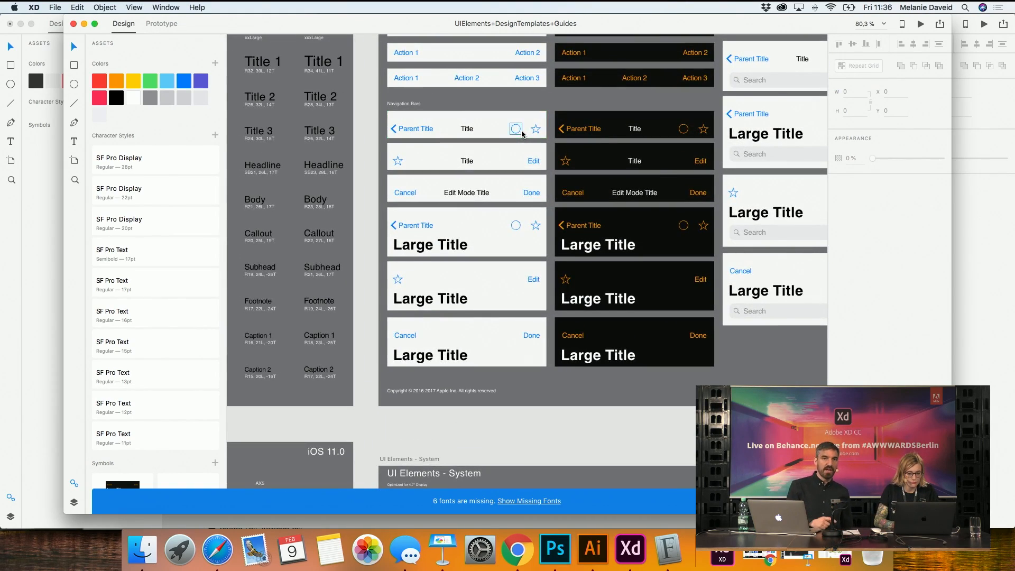
{"action": "scroll", "coordinate": [521, 133], "scroll_direction": "down", "scroll_amount": 5}
{"action": "scroll", "coordinate": [522, 133], "scroll_direction": "up", "scroll_amount": 1}
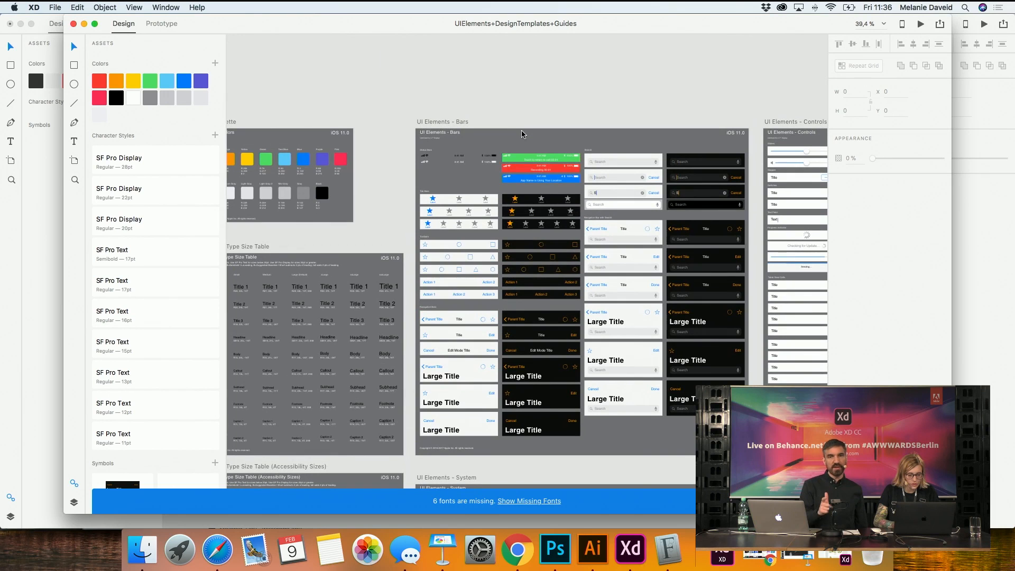
{"action": "scroll", "coordinate": [521, 133], "scroll_direction": "up", "scroll_amount": 5}
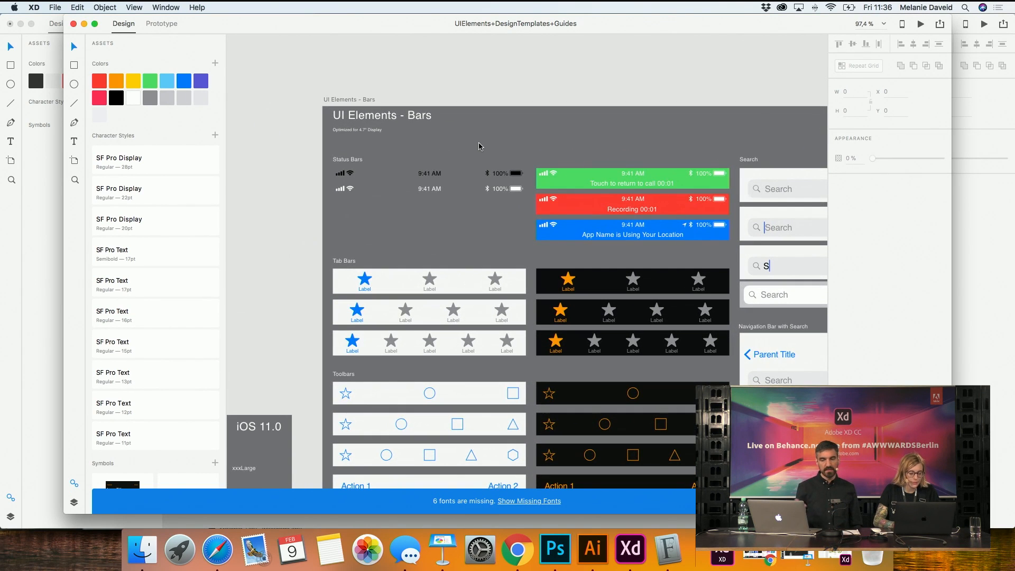
{"action": "left_click_drag", "start_coordinate": [307, 148], "coordinate": [519, 207]}
{"action": "left_click", "coordinate": [519, 208]}
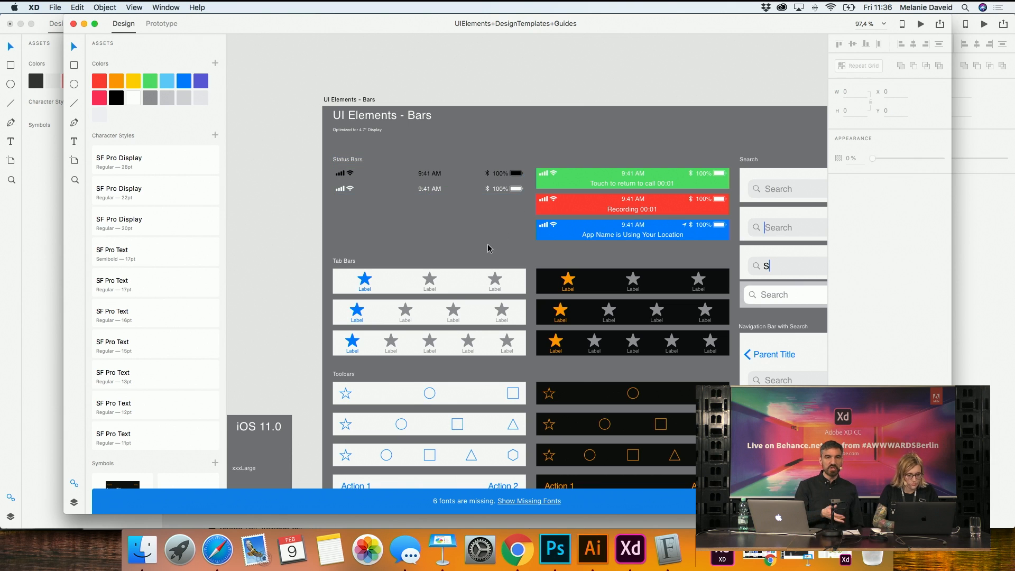
{"action": "scroll", "coordinate": [502, 227], "scroll_direction": "right", "scroll_amount": 3}
{"action": "scroll", "coordinate": [502, 227], "scroll_direction": "down", "scroll_amount": 2}
{"action": "scroll", "coordinate": [487, 248], "scroll_direction": "left", "scroll_amount": 3}
{"action": "scroll", "coordinate": [488, 249], "scroll_direction": "up", "scroll_amount": 1}
{"action": "left_click", "coordinate": [506, 207]}
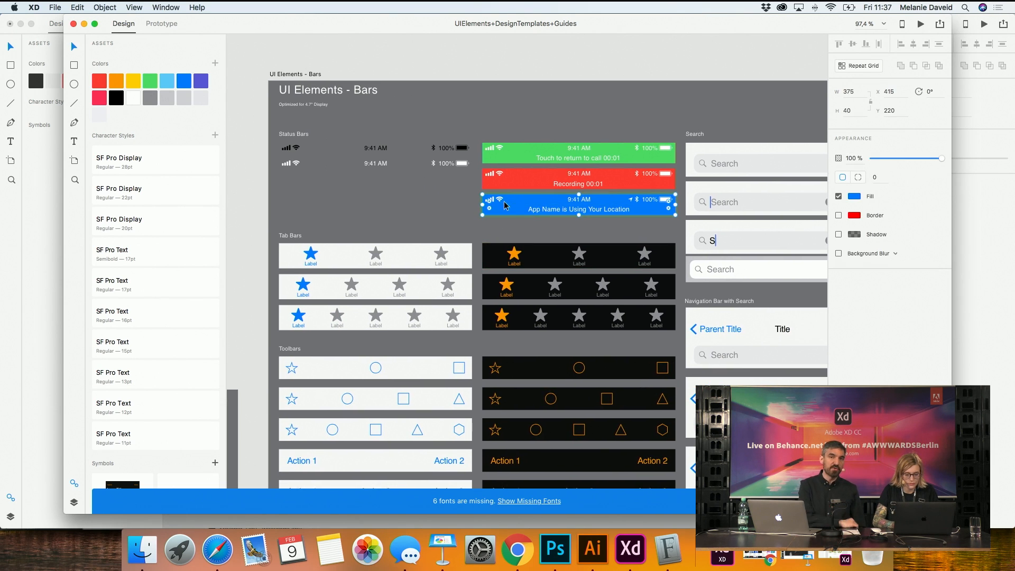
{"action": "left_click", "coordinate": [333, 183]}
Copy the black and white status bars from UI Elements - Bars into Awwwards-2018 and place them on the pasteboard beside the Share Graphic artboard
{"action": "scroll", "coordinate": [332, 181], "scroll_direction": "left", "scroll_amount": 3}
{"action": "scroll", "coordinate": [332, 182], "scroll_direction": "up", "scroll_amount": 1}
{"action": "left_click_drag", "start_coordinate": [339, 170], "coordinate": [556, 200]}
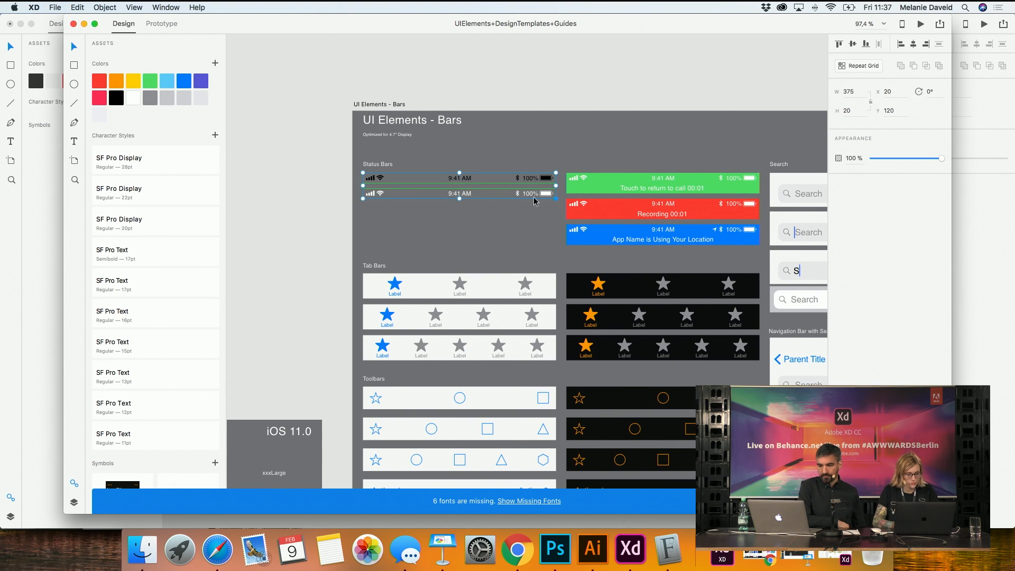
{"action": "left_click", "coordinate": [41, 243]}
{"action": "key", "text": "super+v"}
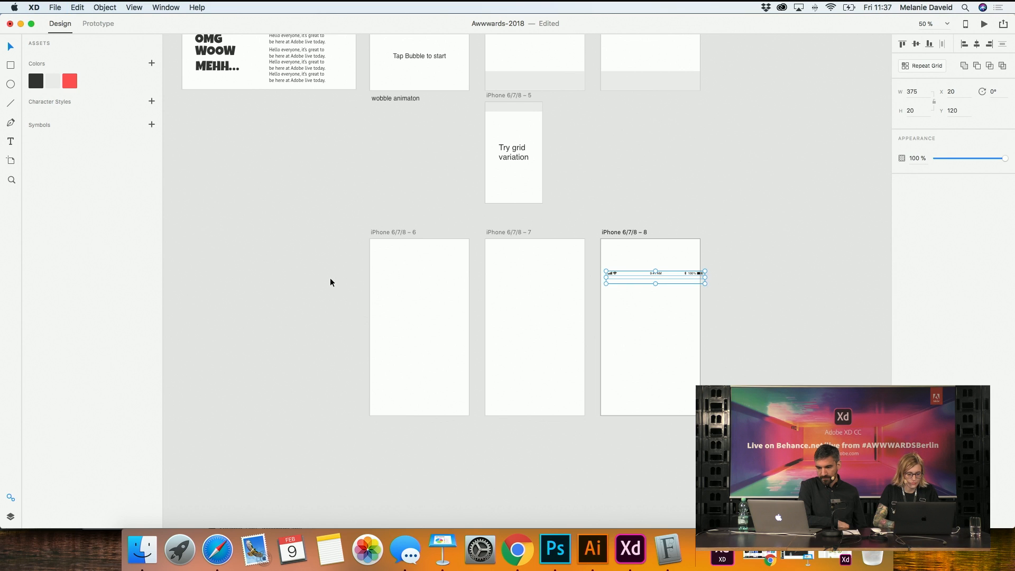
{"action": "left_click_drag", "start_coordinate": [691, 275], "coordinate": [832, 82]}
{"action": "scroll", "coordinate": [793, 126], "scroll_direction": "up", "scroll_amount": 5}
{"action": "scroll", "coordinate": [776, 145], "scroll_direction": "right", "scroll_amount": 3}
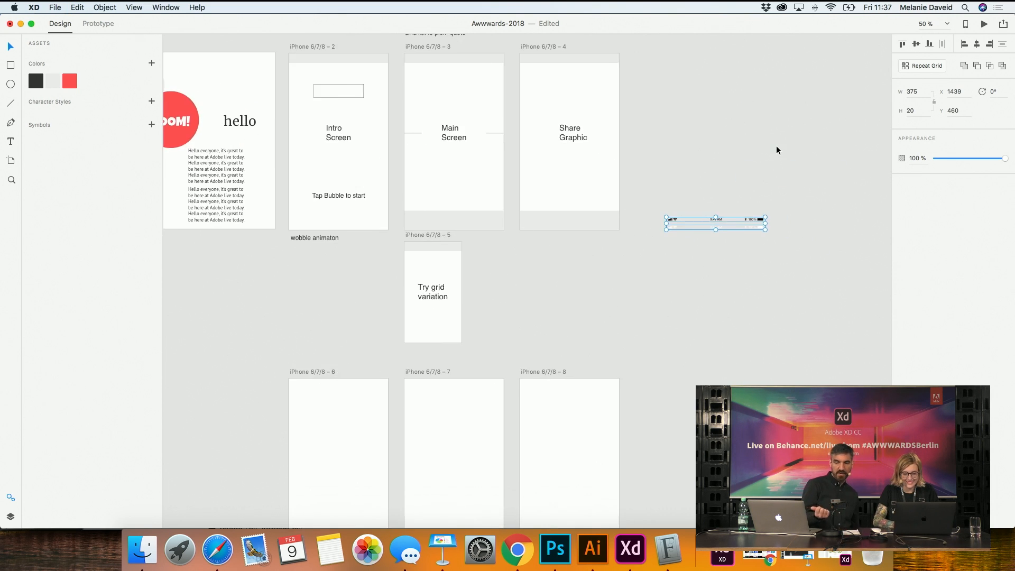
{"action": "key", "text": "super+Tab"}
{"action": "key", "text": "super+Tab"}
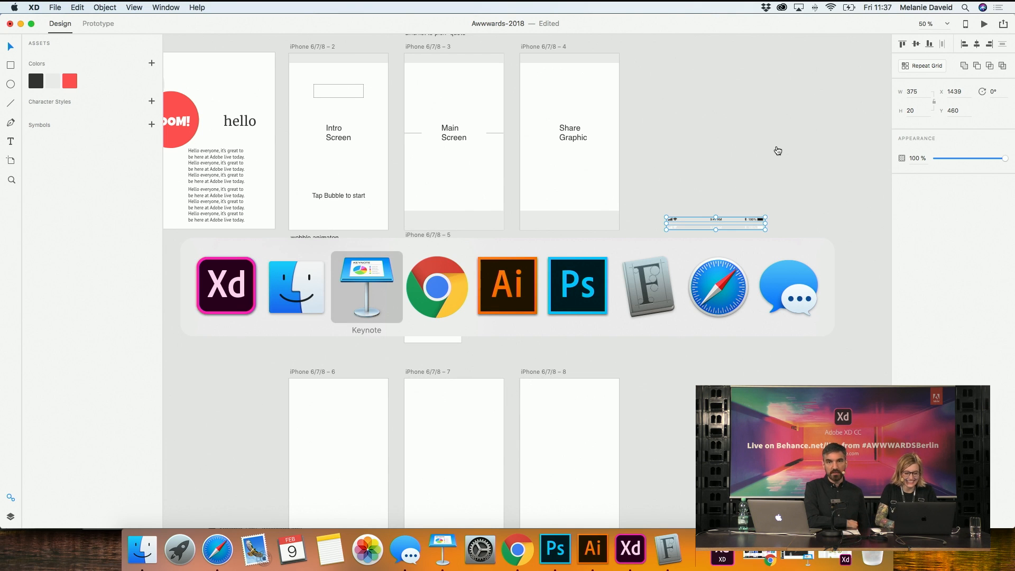
{"action": "left_click", "coordinate": [228, 274]}
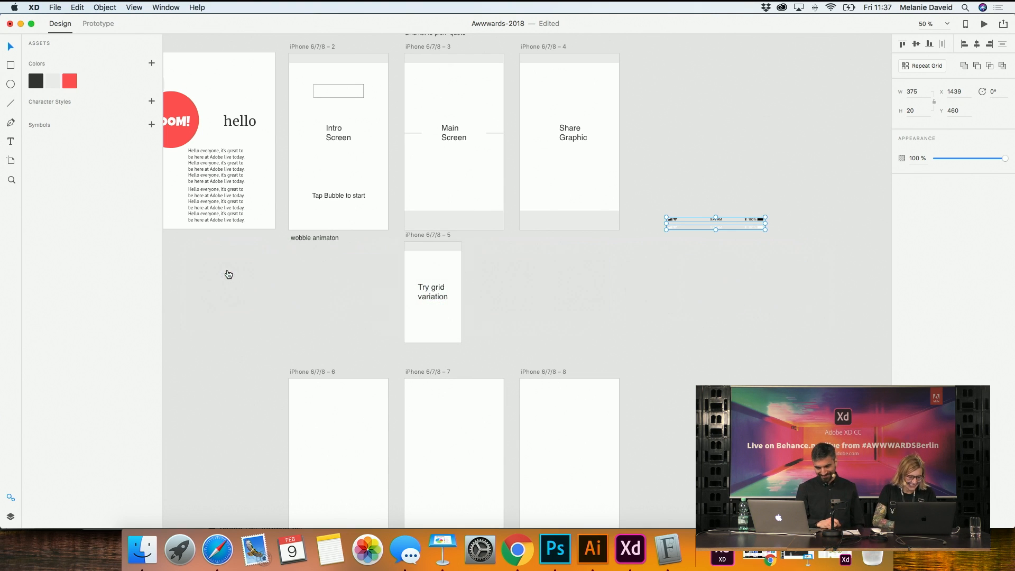
{"action": "key", "text": "super+Tab"}
{"action": "key", "text": "super+Tab"}
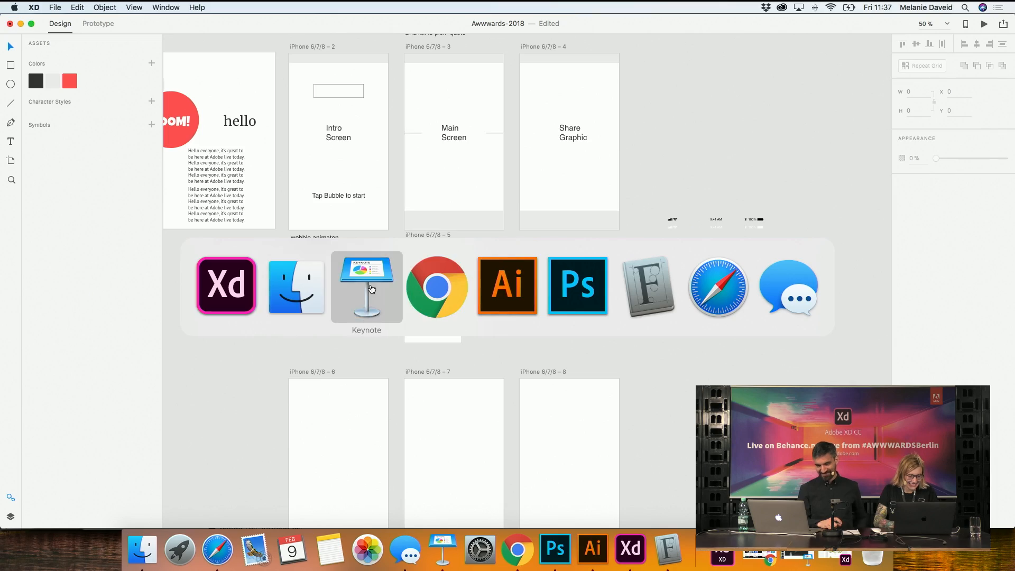
Switch to the UIElements+DesignTemplates+Guides document and look over the status bars, tab bars and toolbars on UI Elements - Bars
{"action": "key", "text": "ctrl+Up"}
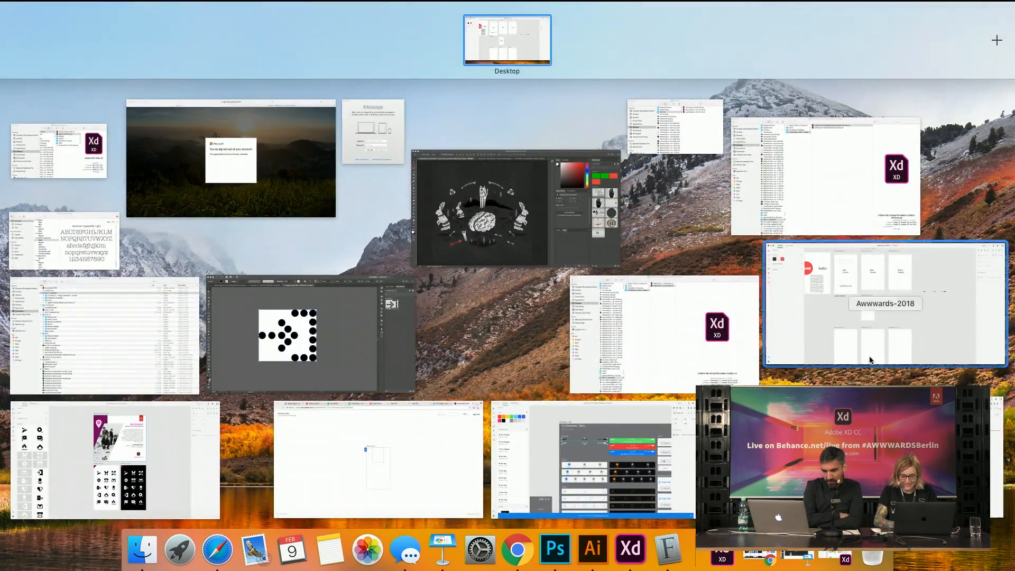
{"action": "key", "text": "ctrl+Up"}
{"action": "key", "text": "ctrl+Up"}
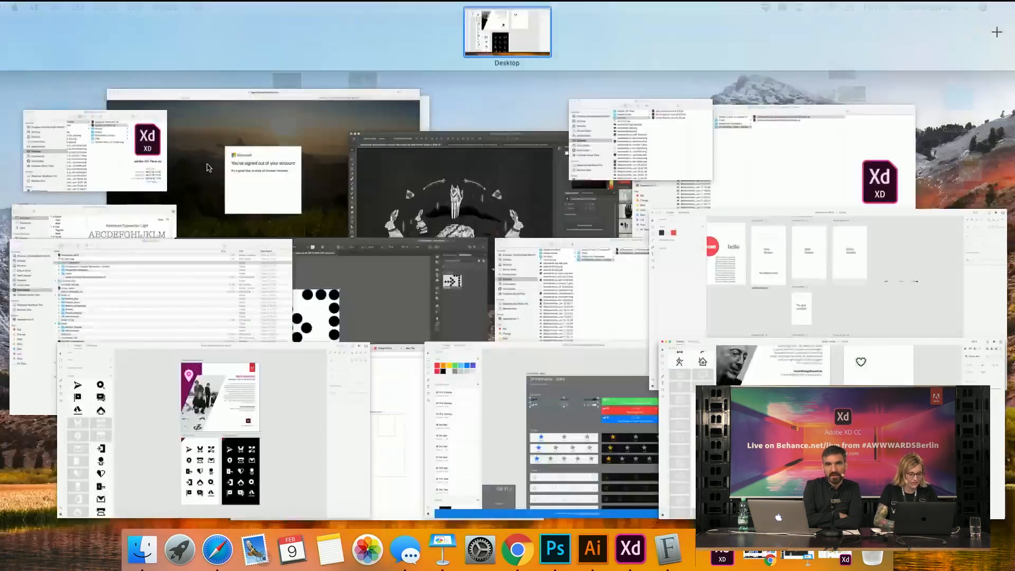
{"action": "left_click_drag", "start_coordinate": [185, 456], "coordinate": [247, 485]}
{"action": "left_click", "coordinate": [626, 467]}
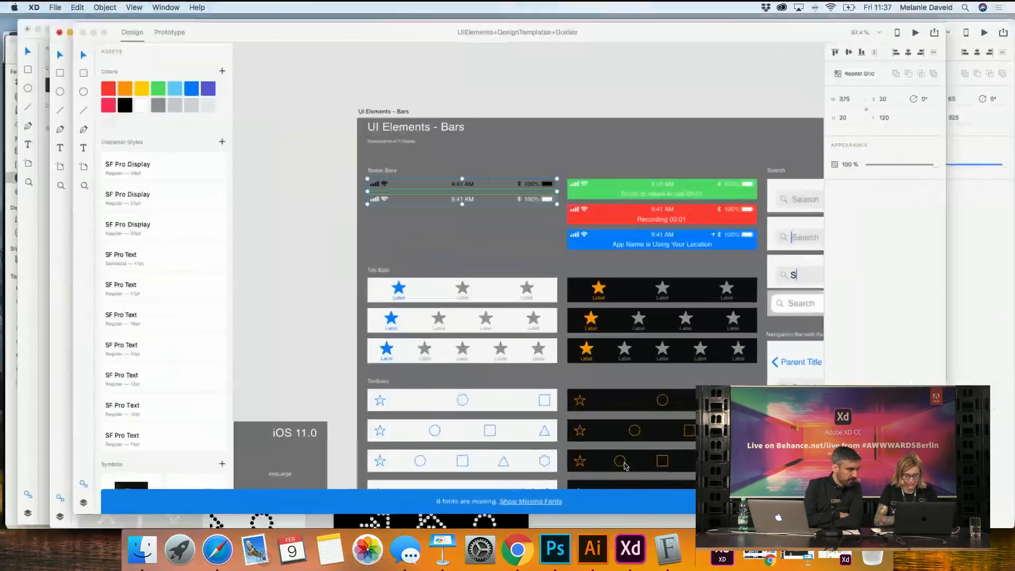
{"action": "left_click", "coordinate": [288, 334]}
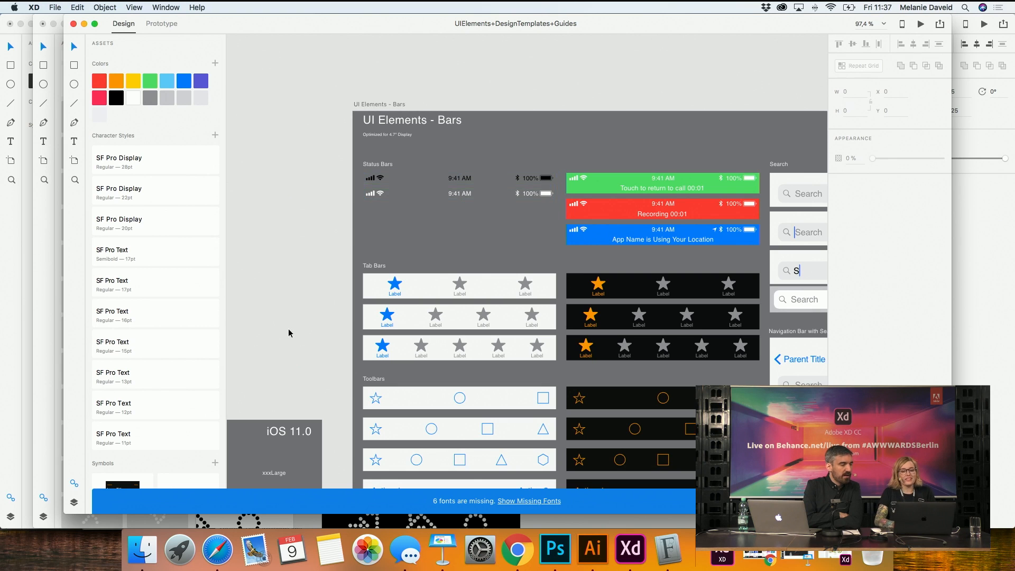
{"action": "scroll", "coordinate": [289, 333], "scroll_direction": "left", "scroll_amount": 2}
{"action": "scroll", "coordinate": [289, 333], "scroll_direction": "up", "scroll_amount": 1}
{"action": "scroll", "coordinate": [288, 333], "scroll_direction": "down", "scroll_amount": 3}
{"action": "scroll", "coordinate": [289, 332], "scroll_direction": "right", "scroll_amount": 3}
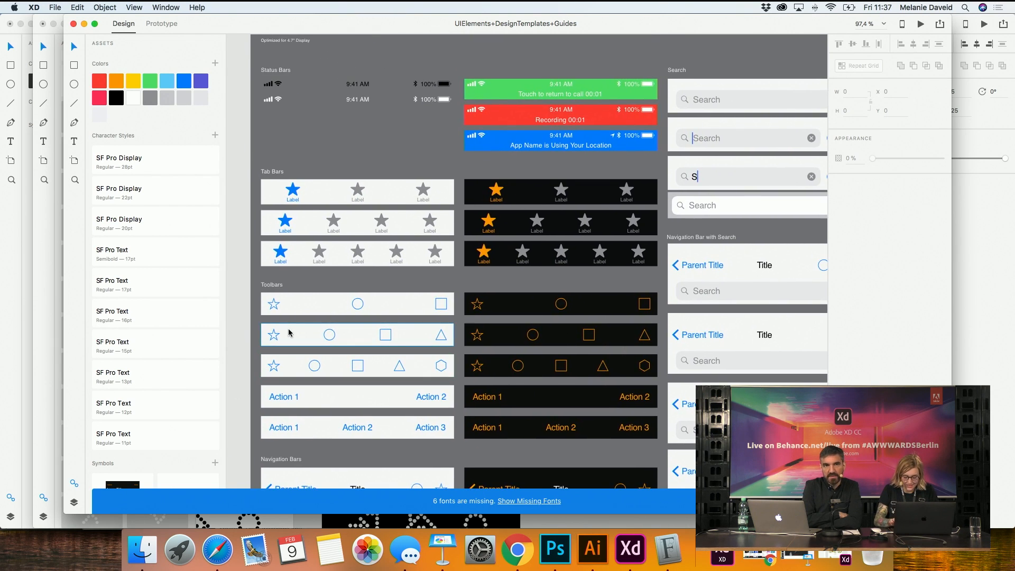
{"action": "key", "text": "super+minus"}
{"action": "scroll", "coordinate": [596, 351], "scroll_direction": "left", "scroll_amount": 1}
{"action": "scroll", "coordinate": [595, 352], "scroll_direction": "up", "scroll_amount": 1}
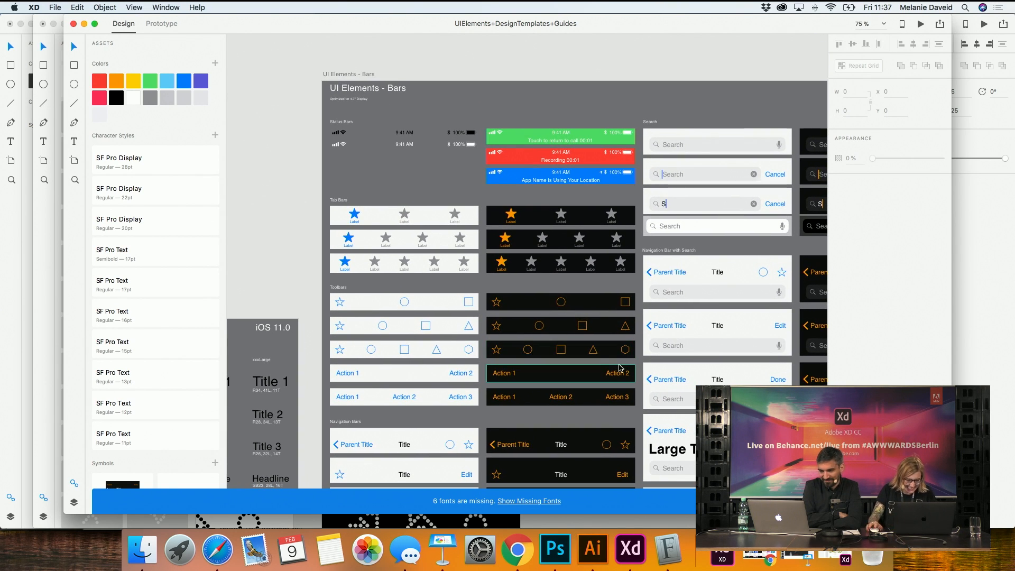
Examine the navigation bars with search, then browse the System, Controls and Views artboards for reusable iOS elements
{"action": "left_click_drag", "start_coordinate": [674, 350], "coordinate": [559, 323]}
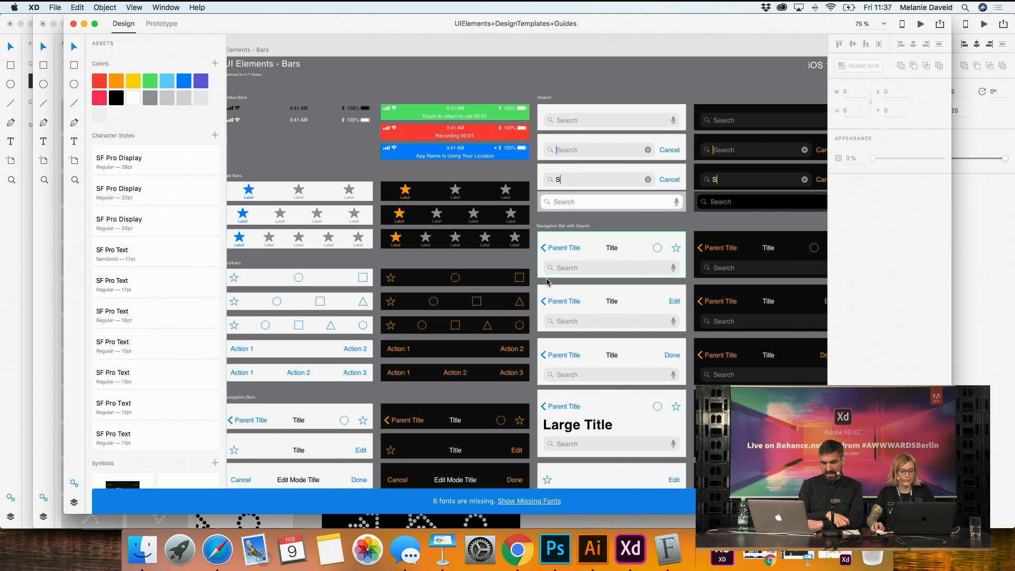
{"action": "left_click_drag", "start_coordinate": [535, 286], "coordinate": [688, 339]}
{"action": "scroll", "coordinate": [687, 338], "scroll_direction": "down", "scroll_amount": 5}
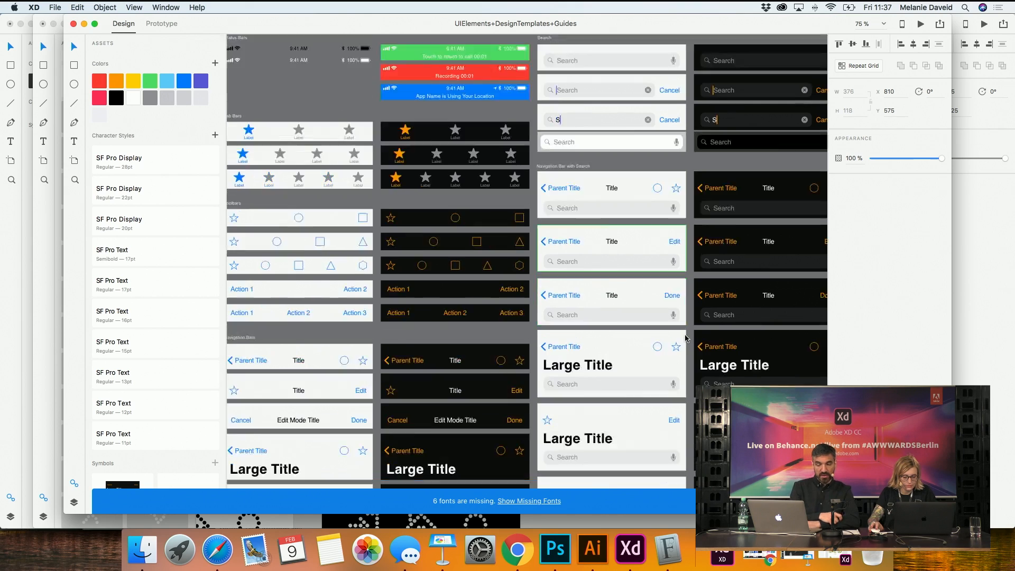
{"action": "scroll", "coordinate": [686, 338], "scroll_direction": "down", "scroll_amount": 10}
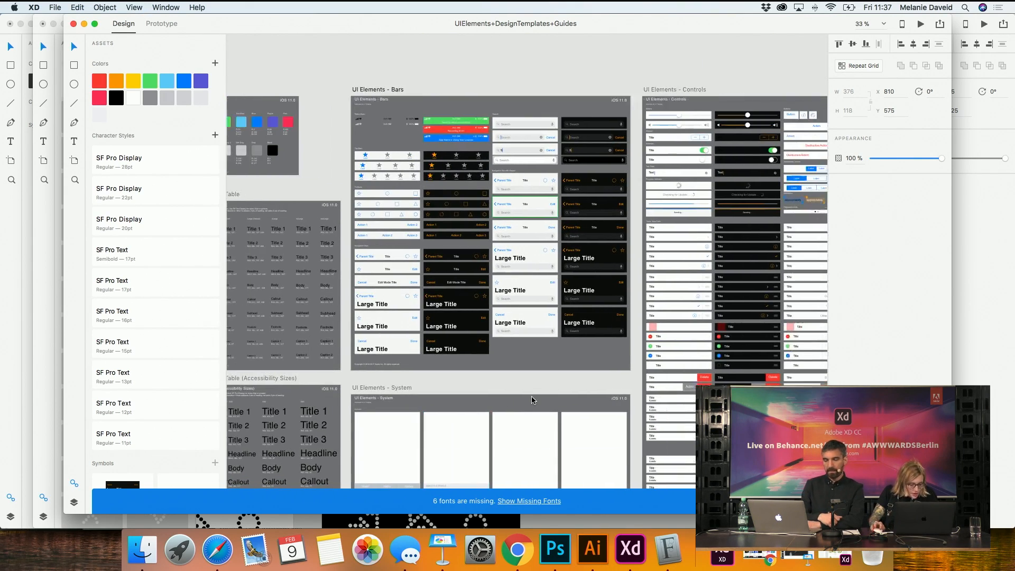
{"action": "scroll", "coordinate": [533, 399], "scroll_direction": "down", "scroll_amount": 7}
{"action": "scroll", "coordinate": [581, 380], "scroll_direction": "right", "scroll_amount": 8}
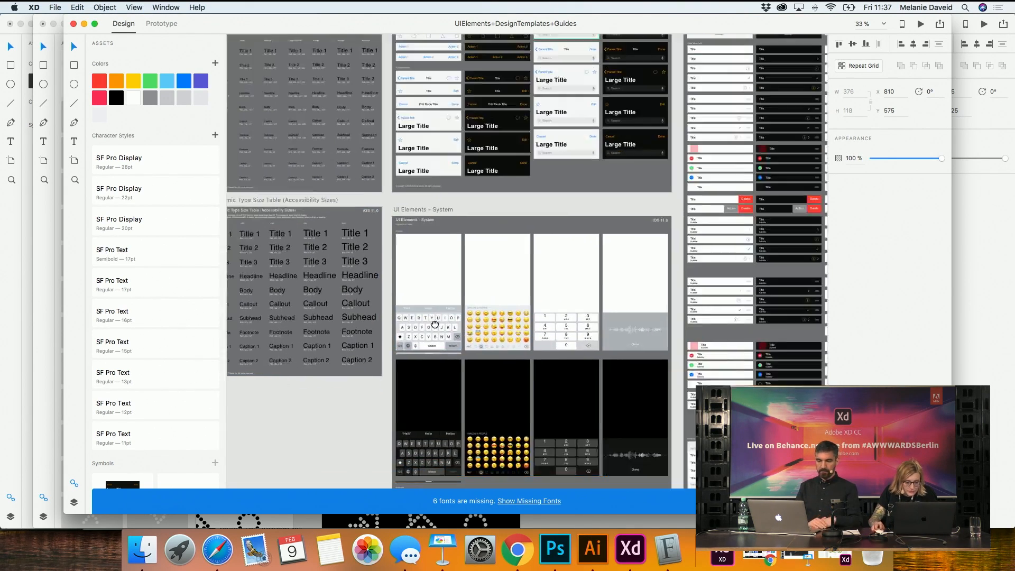
{"action": "scroll", "coordinate": [601, 374], "scroll_direction": "right", "scroll_amount": 10}
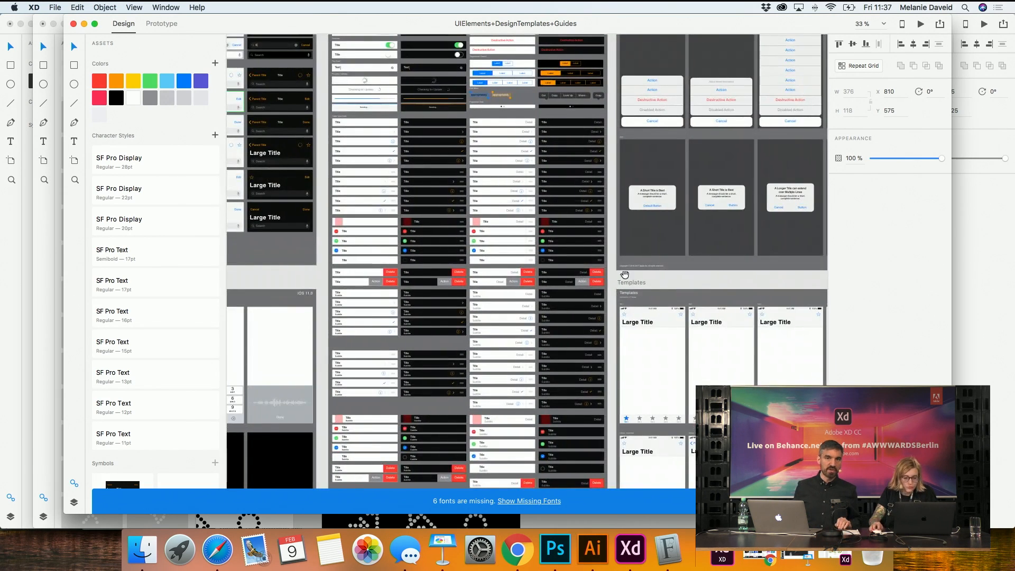
Copy the share sheet with its caption and dark background from UI Elements - Views and paste it into Awwwards-2018
{"action": "scroll", "coordinate": [581, 344], "scroll_direction": "up", "scroll_amount": 5}
{"action": "scroll", "coordinate": [557, 313], "scroll_direction": "up", "scroll_amount": 1}
{"action": "left_click", "coordinate": [652, 278]}
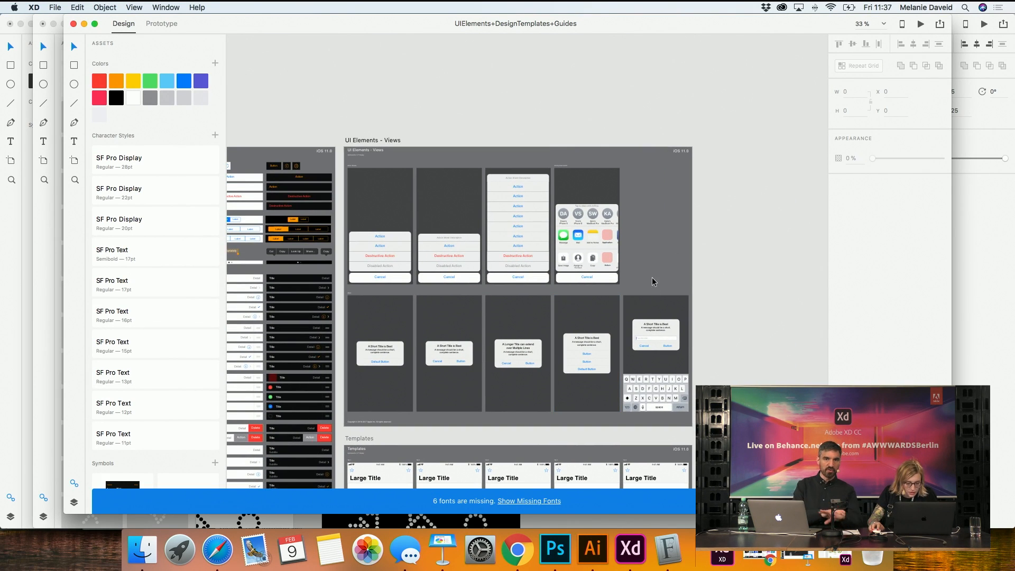
{"action": "left_click_drag", "start_coordinate": [644, 290], "coordinate": [553, 158]}
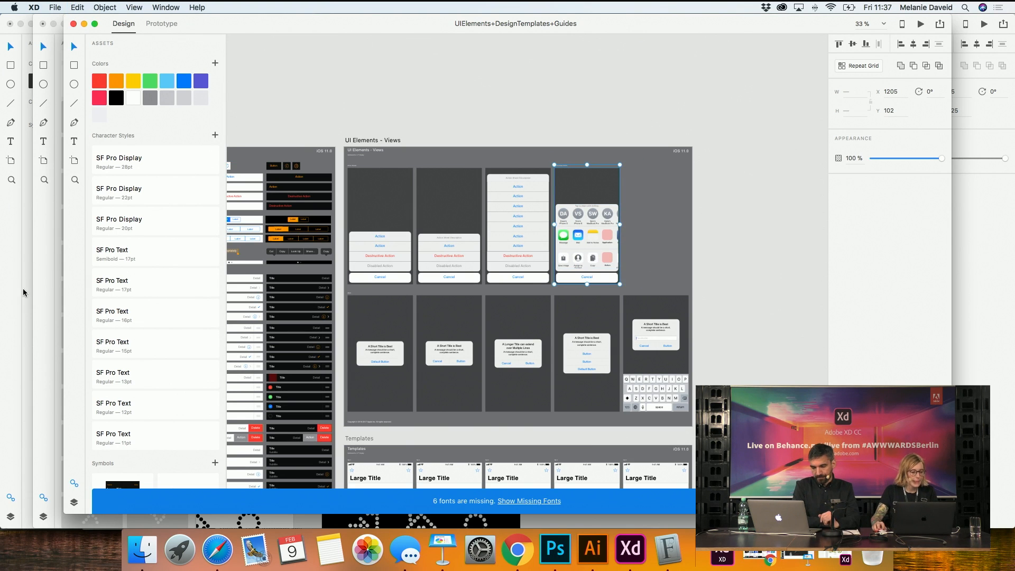
{"action": "left_click", "coordinate": [52, 268]}
{"action": "left_click", "coordinate": [4, 253]}
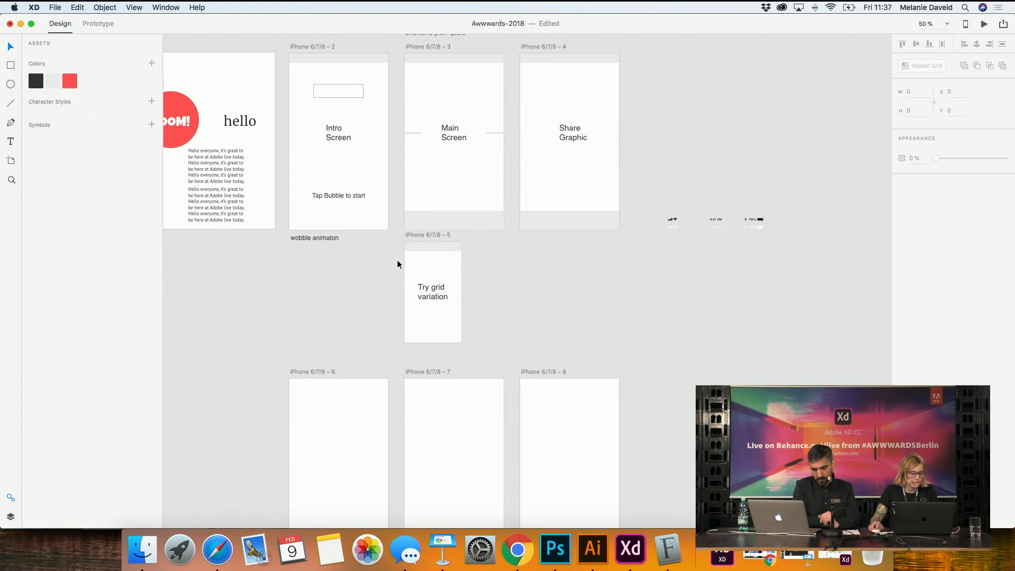
{"action": "left_click_drag", "start_coordinate": [515, 230], "coordinate": [675, 312]}
{"action": "left_click", "coordinate": [820, 334]}
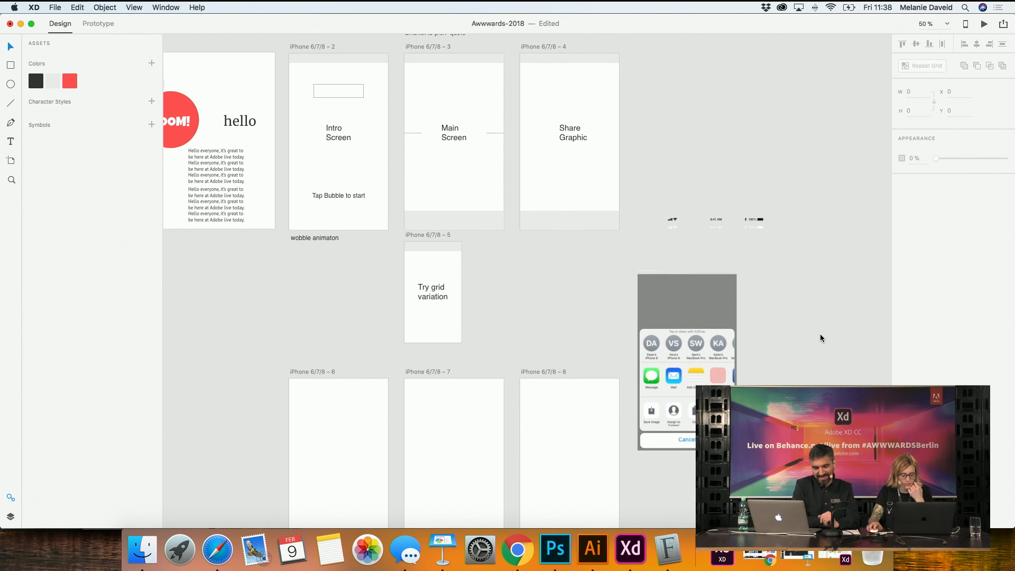
Move the pasted share sheet to the pasteboard on the far side of the status bars, level with the upper artboard row
{"action": "left_click_drag", "start_coordinate": [598, 303], "coordinate": [682, 342]}
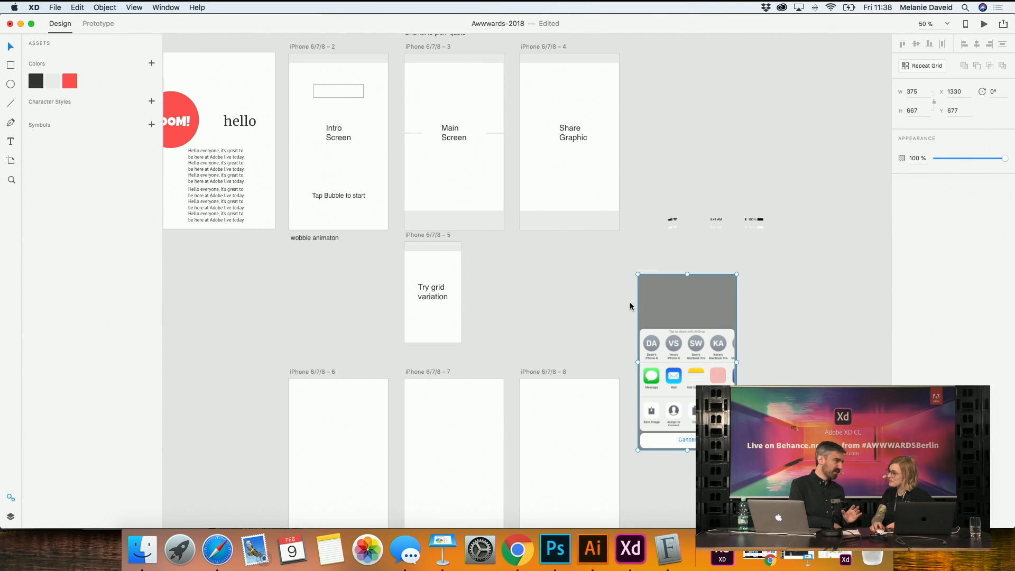
{"action": "left_click_drag", "start_coordinate": [656, 286], "coordinate": [817, 84]}
{"action": "key", "text": "Escape"}
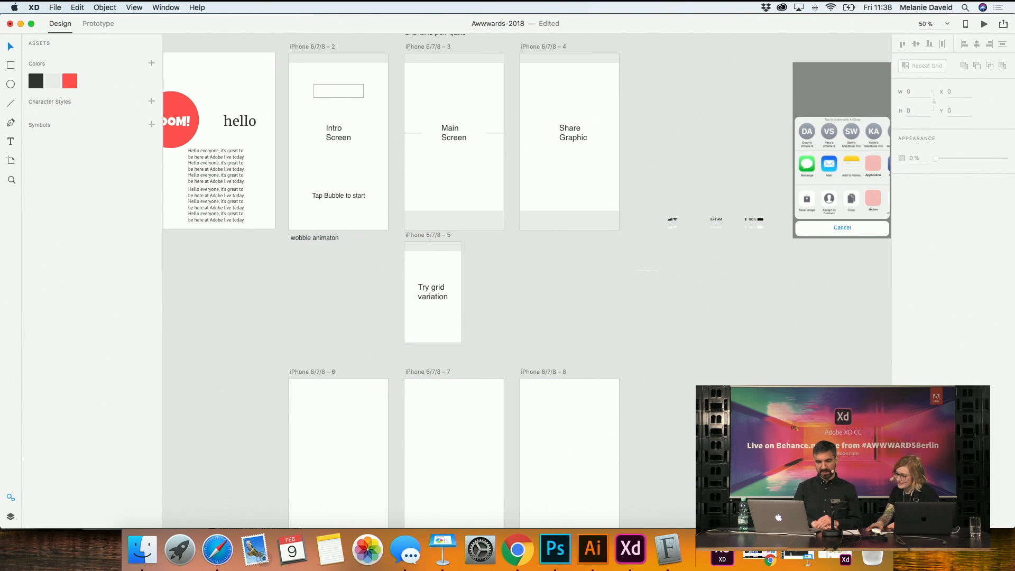
Delete the small white caption text left behind on the pasteboard below the status bars
{"action": "scroll", "coordinate": [709, 312], "scroll_direction": "right", "scroll_amount": 4}
{"action": "left_click_drag", "start_coordinate": [495, 290], "coordinate": [605, 326]}
{"action": "scroll", "coordinate": [540, 308], "scroll_direction": "down", "scroll_amount": 1}
{"action": "scroll", "coordinate": [540, 306], "scroll_direction": "up", "scroll_amount": 8}
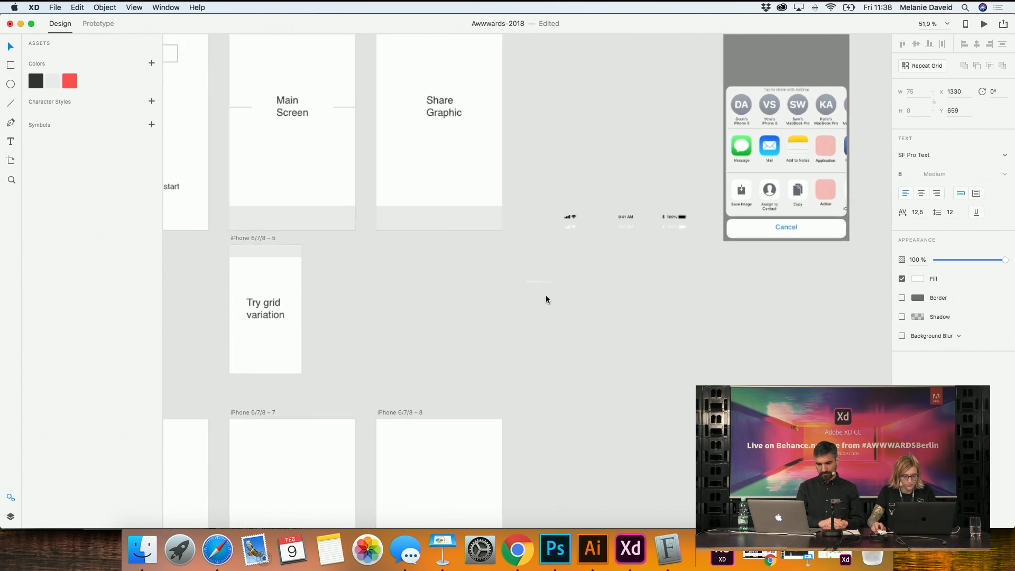
{"action": "key", "text": "Escape"}
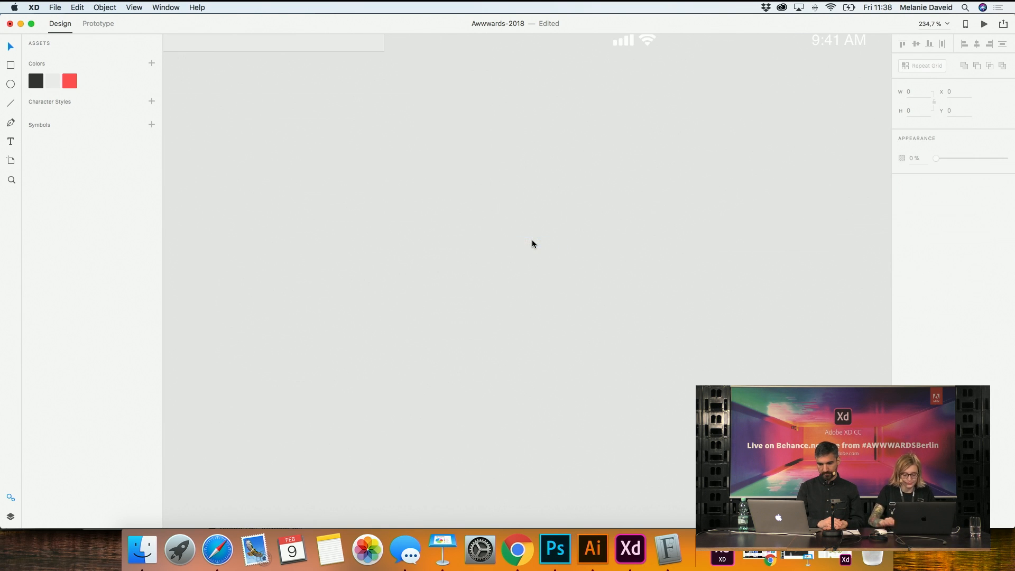
Nudge the share sheet so its top edge lines up with the Share Graphic artboard
{"action": "scroll", "coordinate": [532, 239], "scroll_direction": "down", "scroll_amount": 6}
{"action": "scroll", "coordinate": [654, 304], "scroll_direction": "down", "scroll_amount": 4}
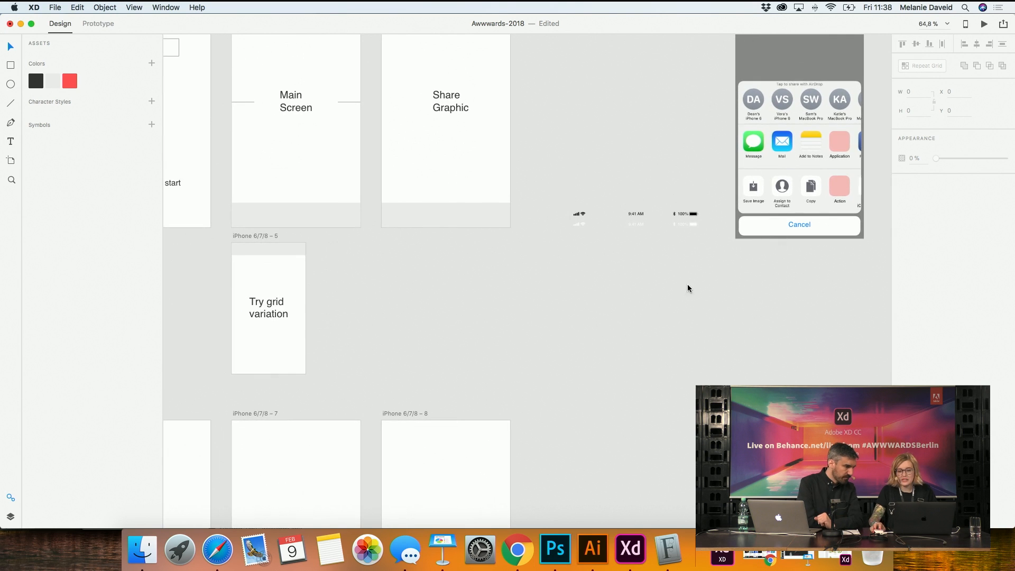
{"action": "scroll", "coordinate": [690, 306], "scroll_direction": "down", "scroll_amount": 2}
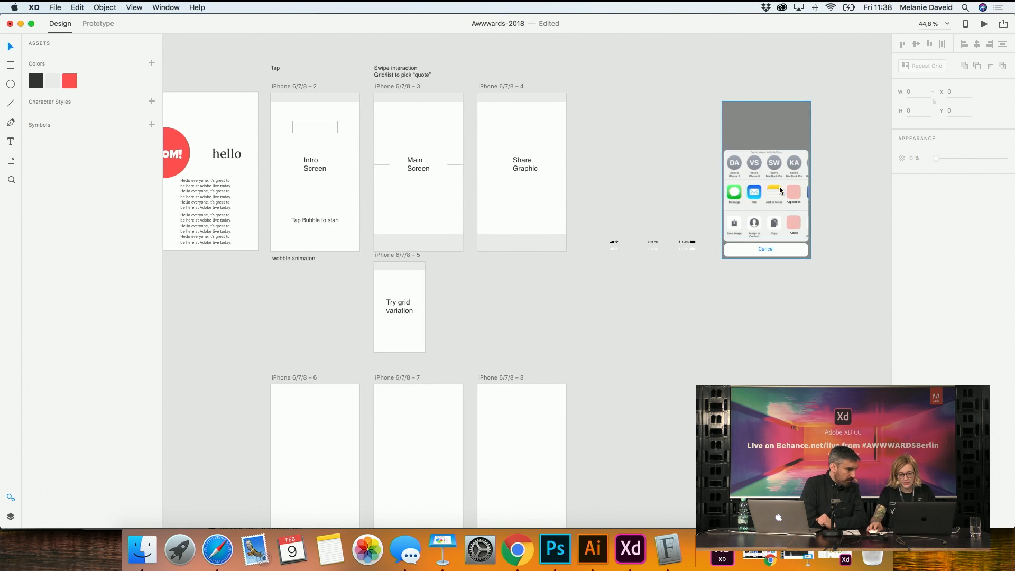
{"action": "left_click_drag", "start_coordinate": [724, 76], "coordinate": [807, 239]}
{"action": "left_click", "coordinate": [785, 289]}
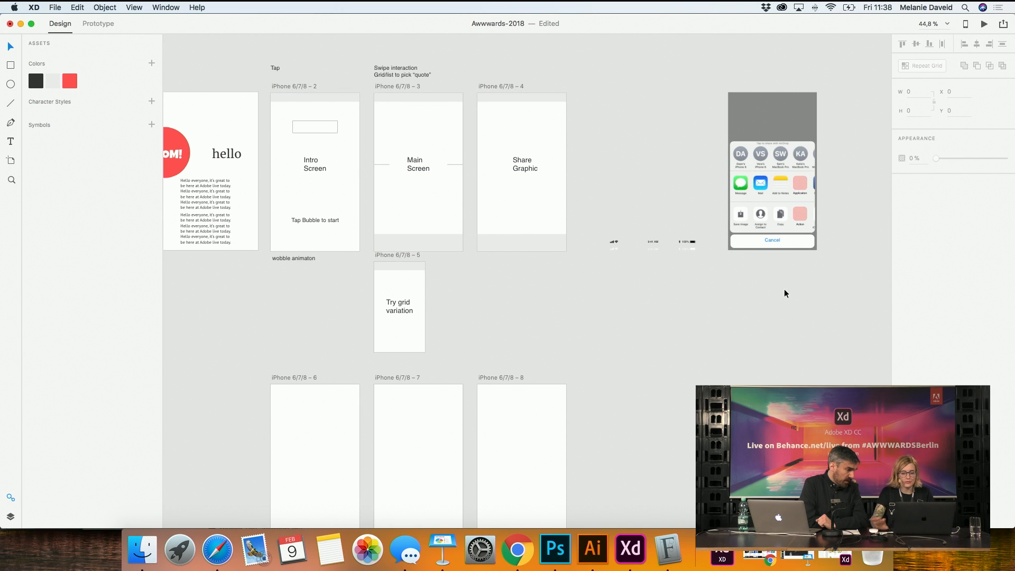
{"action": "scroll", "coordinate": [800, 184], "scroll_direction": "up", "scroll_amount": 2}
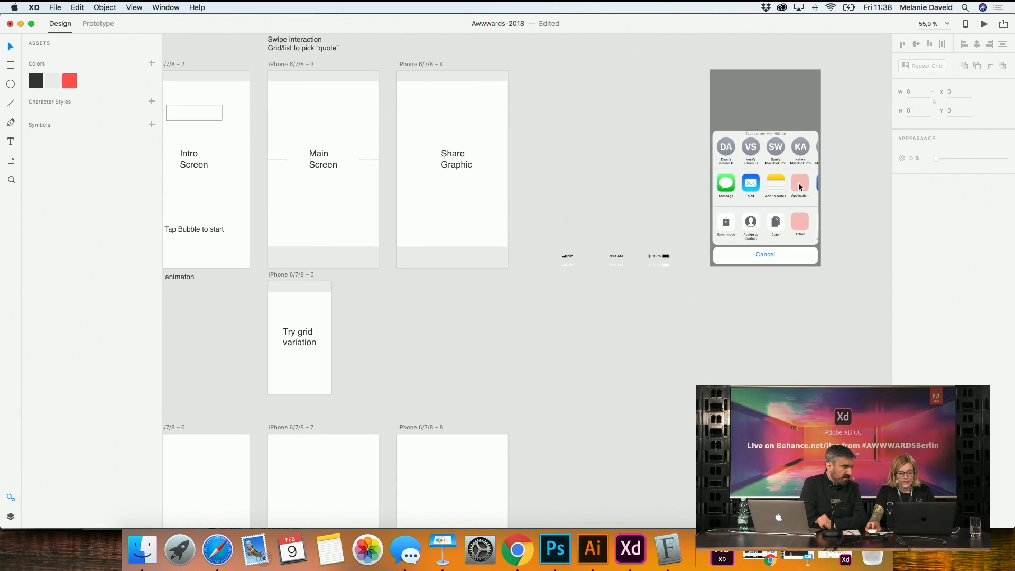
{"action": "scroll", "coordinate": [658, 251], "scroll_direction": "down", "scroll_amount": 3}
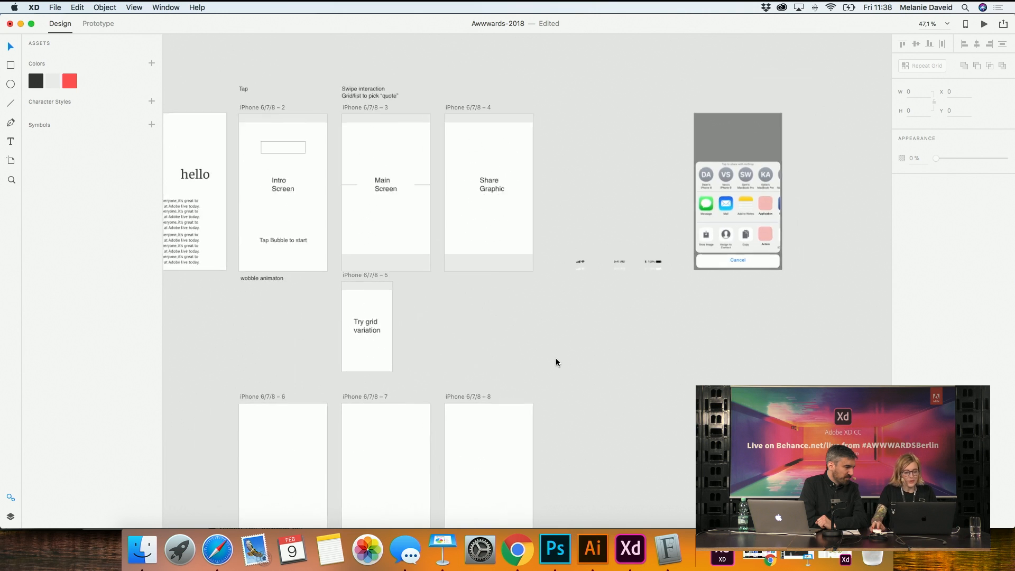
{"action": "scroll", "coordinate": [557, 357], "scroll_direction": "down", "scroll_amount": 3}
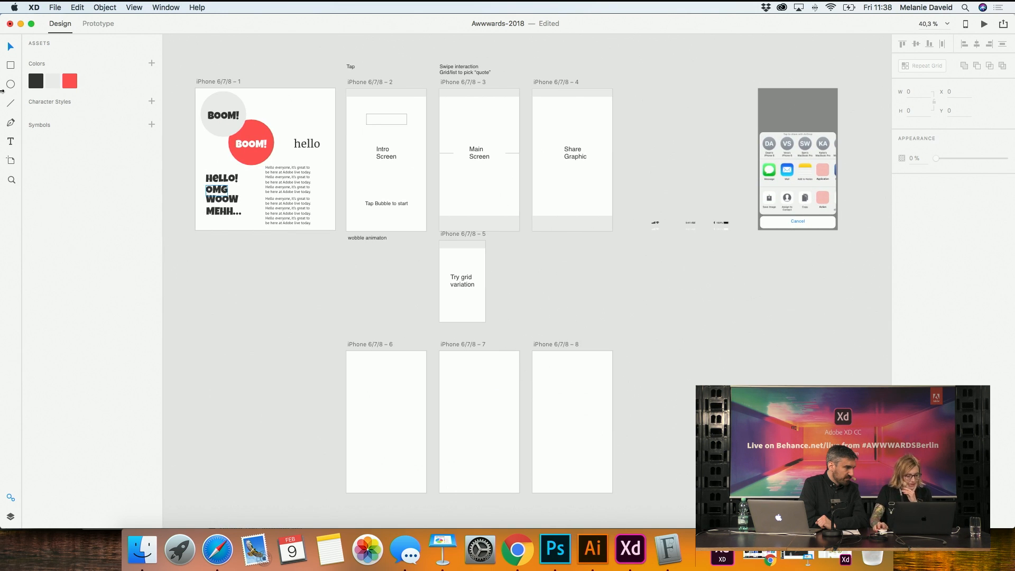
Return to the UIElements+DesignTemplates+Guides document and look through the Views and Templates artboards
{"action": "key", "text": "ctrl+Up"}
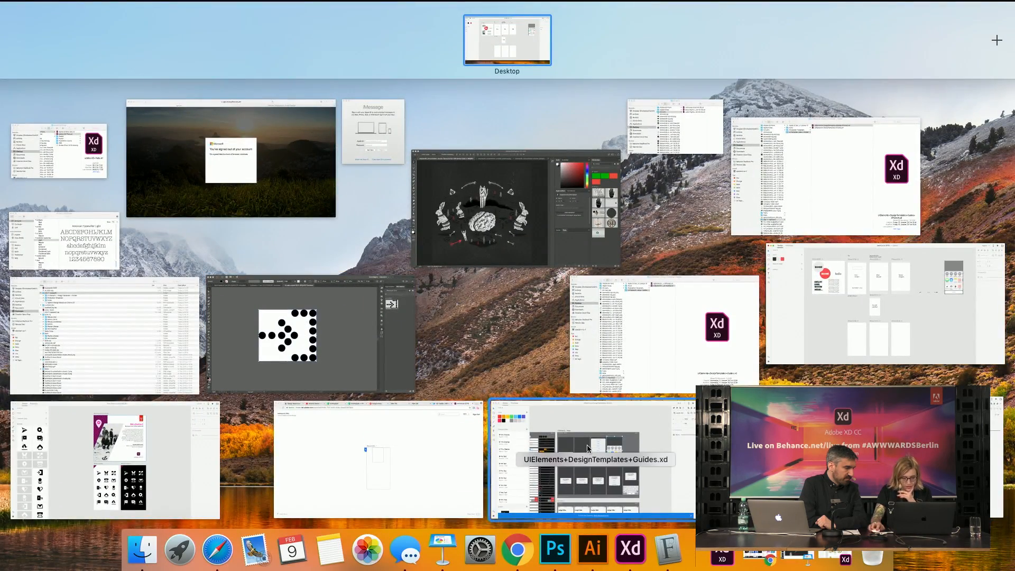
{"action": "left_click", "coordinate": [588, 448]}
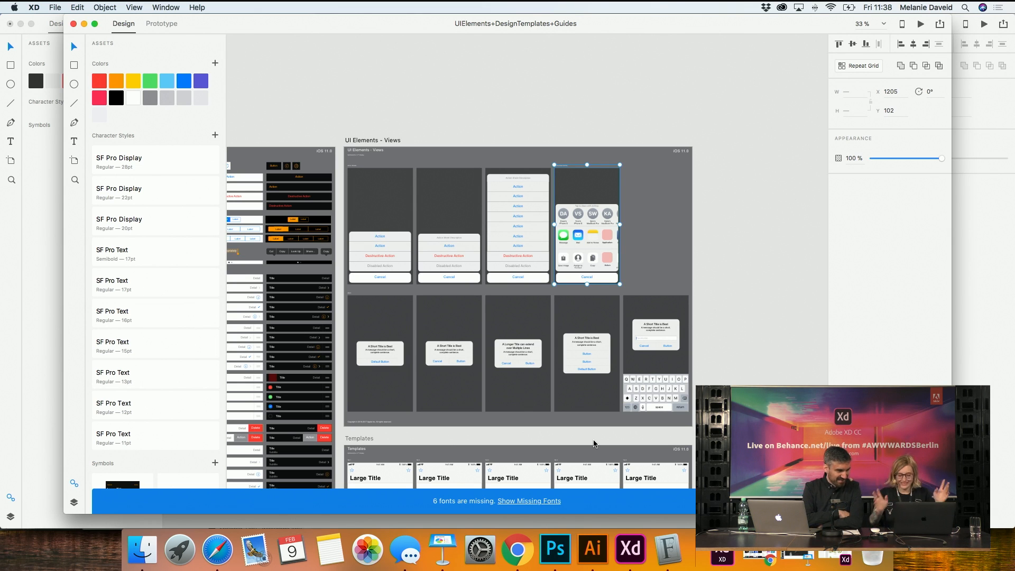
{"action": "left_click", "coordinate": [703, 362]}
{"action": "scroll", "coordinate": [692, 358], "scroll_direction": "right", "scroll_amount": 10}
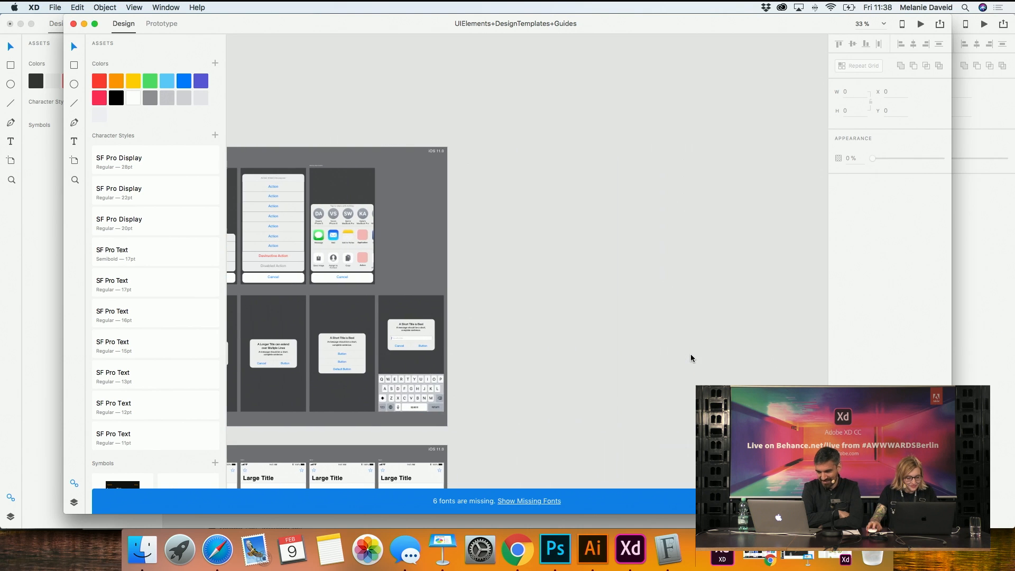
{"action": "scroll", "coordinate": [692, 357], "scroll_direction": "left", "scroll_amount": 10}
{"action": "scroll", "coordinate": [473, 302], "scroll_direction": "down", "scroll_amount": 10}
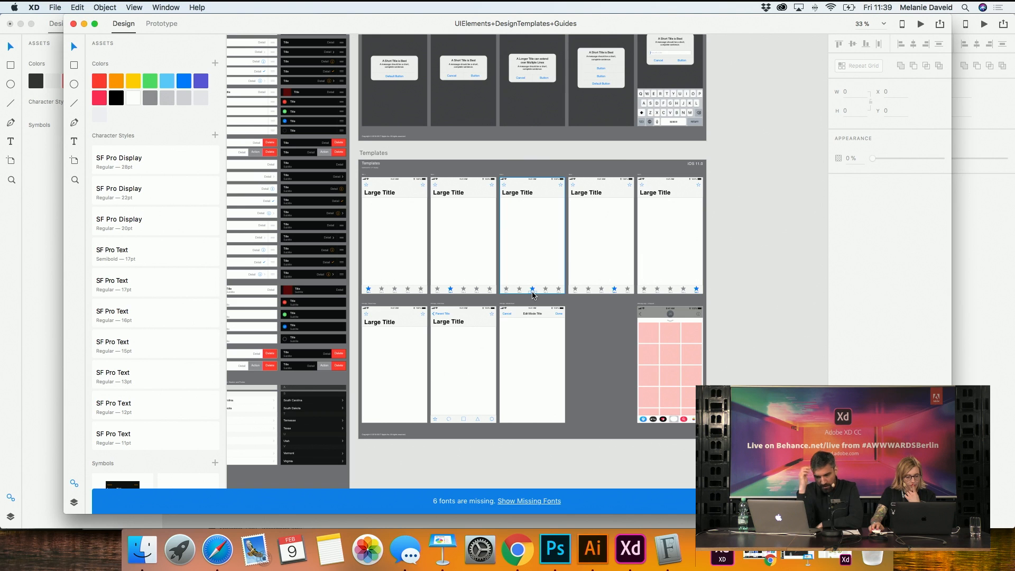
Select the Tab 3 screen on the Templates artboard and shift it slightly out of its row
{"action": "scroll", "coordinate": [555, 184], "scroll_direction": "up", "scroll_amount": 5}
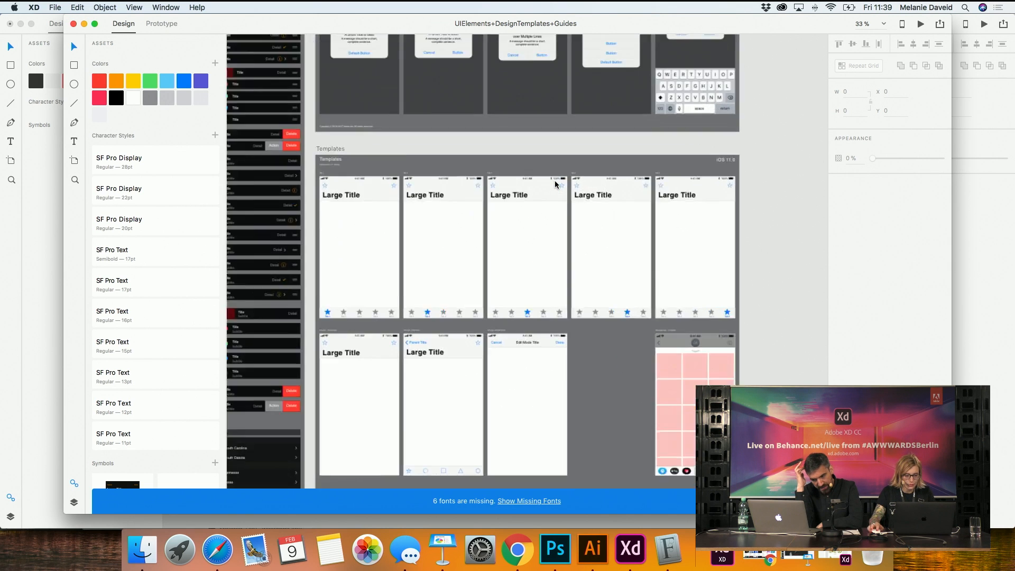
{"action": "left_click_drag", "start_coordinate": [437, 161], "coordinate": [578, 448]}
{"action": "mouse_move", "coordinate": [535, 367]}
{"action": "left_mouse_down"}
{"action": "mouse_move", "coordinate": [525, 362]}
{"action": "mouse_move", "coordinate": [540, 360]}
{"action": "left_mouse_up"}
{"action": "left_click", "coordinate": [538, 365]}
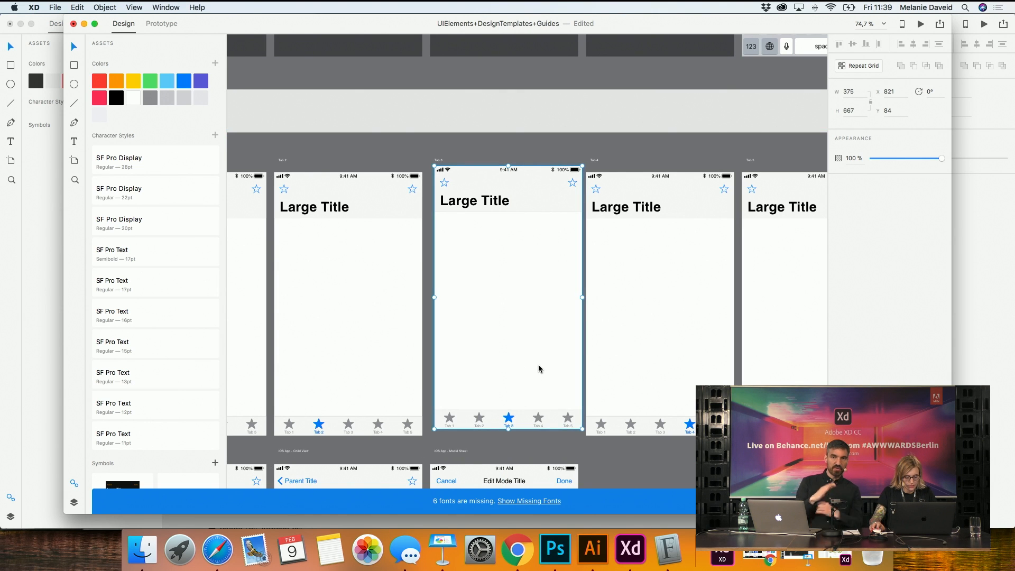
Switch to the Awwwards-2018 document and place the white status bar at the top of artboard iPhone 6/7/8 – 6
{"action": "key", "text": "Delete"}
{"action": "key", "text": "super+z"}
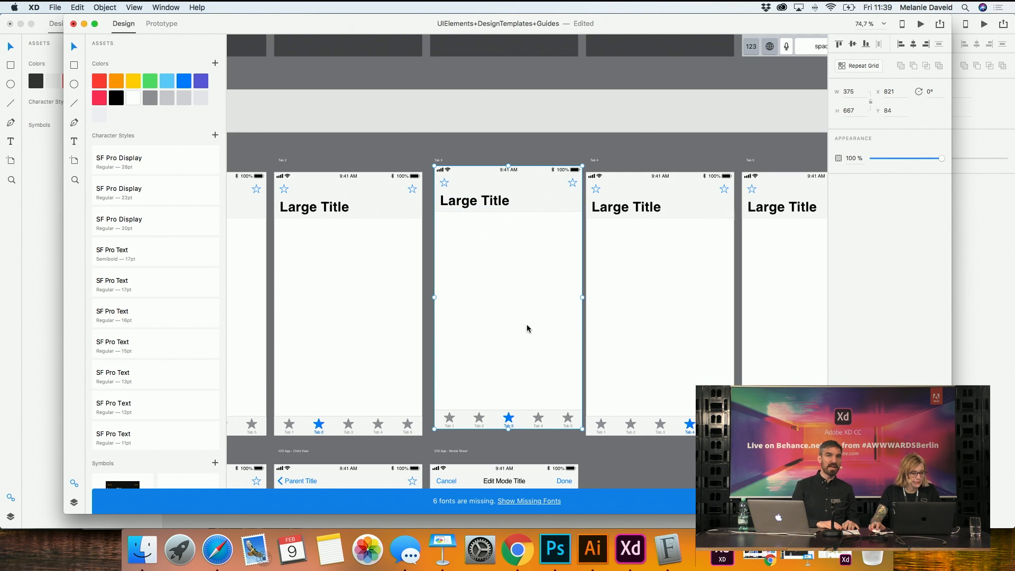
{"action": "left_click", "coordinate": [40, 313]}
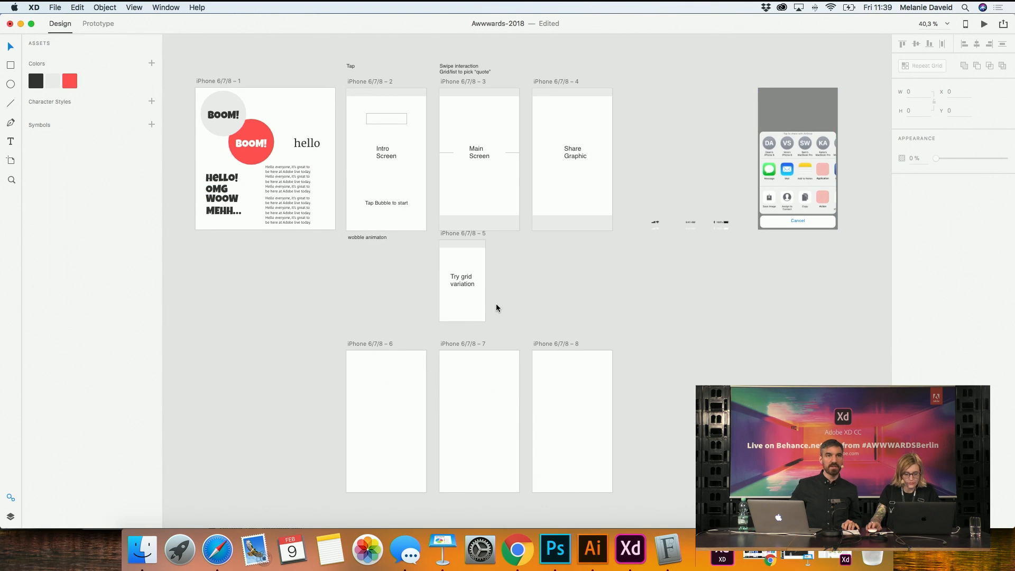
{"action": "scroll", "coordinate": [496, 304], "scroll_direction": "down", "scroll_amount": 2}
{"action": "mouse_move", "coordinate": [618, 190]}
{"action": "left_mouse_down"}
{"action": "mouse_move", "coordinate": [695, 190]}
{"action": "mouse_move", "coordinate": [706, 202]}
{"action": "mouse_move", "coordinate": [704, 181]}
{"action": "mouse_move", "coordinate": [682, 205]}
{"action": "mouse_move", "coordinate": [709, 205]}
{"action": "mouse_move", "coordinate": [642, 318]}
{"action": "mouse_move", "coordinate": [388, 343]}
{"action": "mouse_move", "coordinate": [398, 325]}
{"action": "left_mouse_up"}
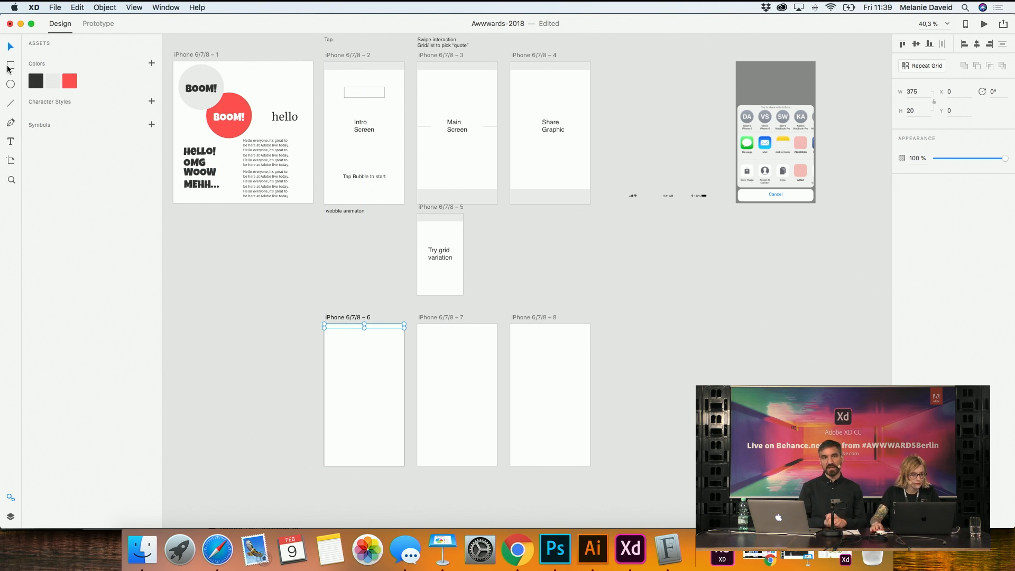
Set the fill of artboard iPhone 6/7/8 – 6 to the dark grey hex value 333
{"action": "left_click", "coordinate": [341, 317]}
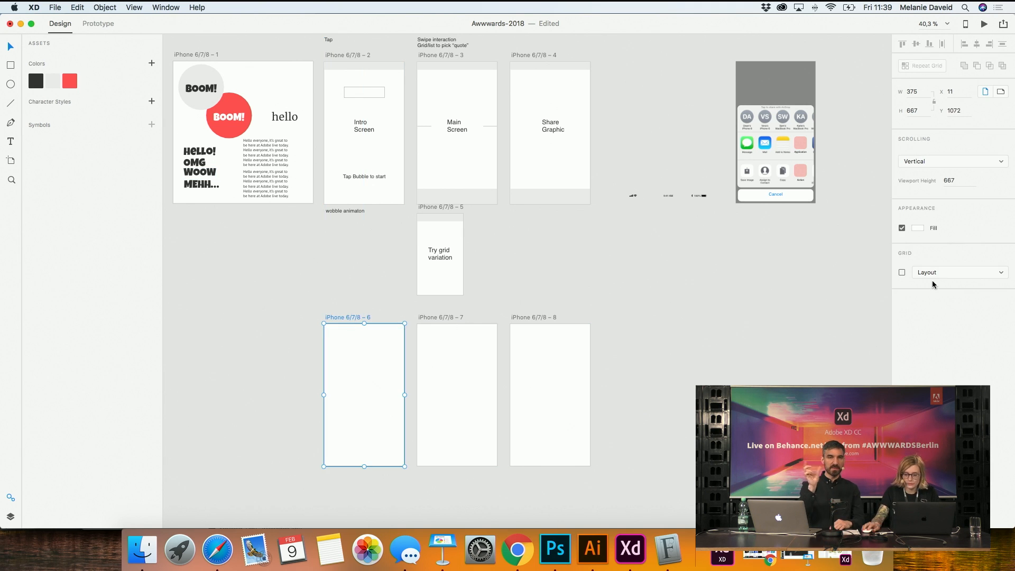
{"action": "left_click", "coordinate": [919, 228]}
{"action": "left_click_drag", "start_coordinate": [842, 248], "coordinate": [763, 247]}
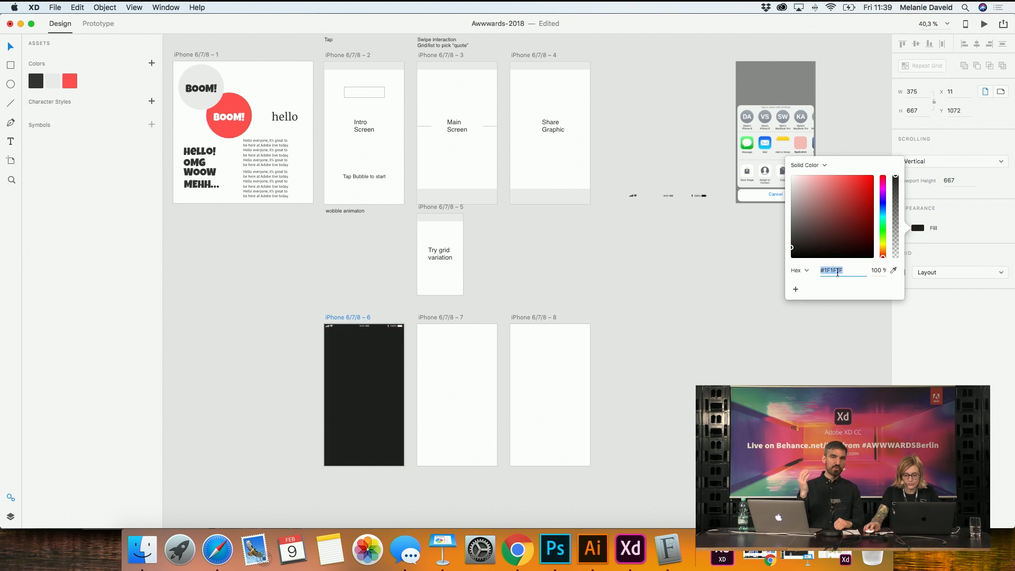
{"action": "type", "text": "333"}
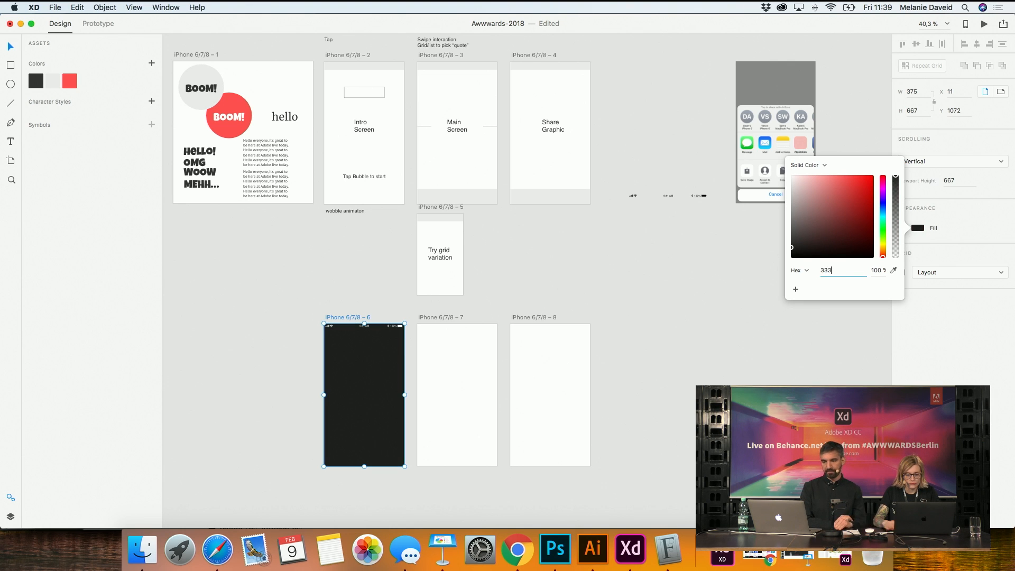
{"action": "key", "text": "Return"}
Duplicate the dark artboard iPhone 6/7/8 – 6 directly below itself
{"action": "left_click", "coordinate": [353, 319]}
{"action": "scroll", "coordinate": [348, 320], "scroll_direction": "down", "scroll_amount": 2}
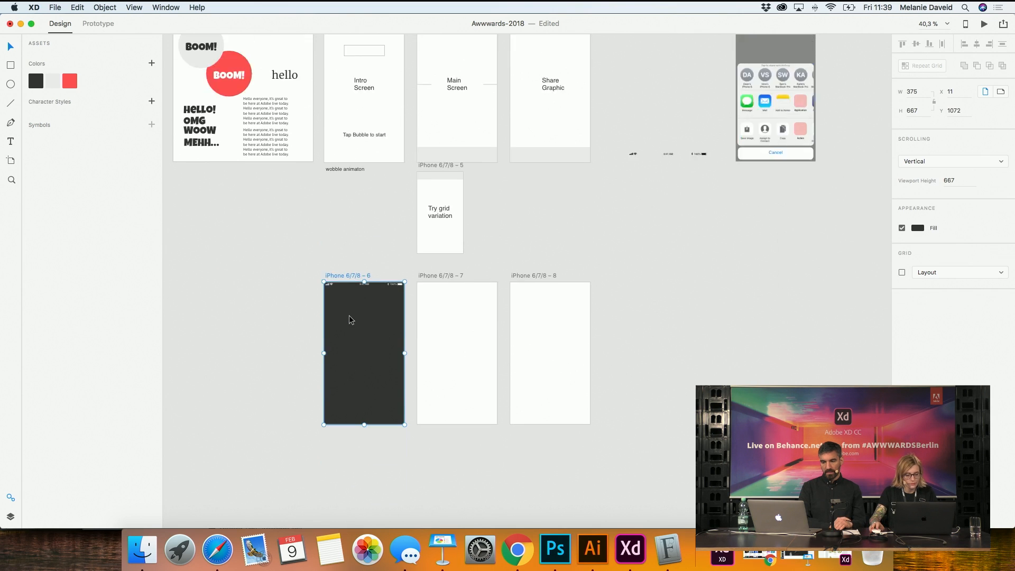
{"action": "scroll", "coordinate": [349, 319], "scroll_direction": "down", "scroll_amount": 5}
{"action": "left_click_drag", "start_coordinate": [344, 158], "coordinate": [344, 317]}
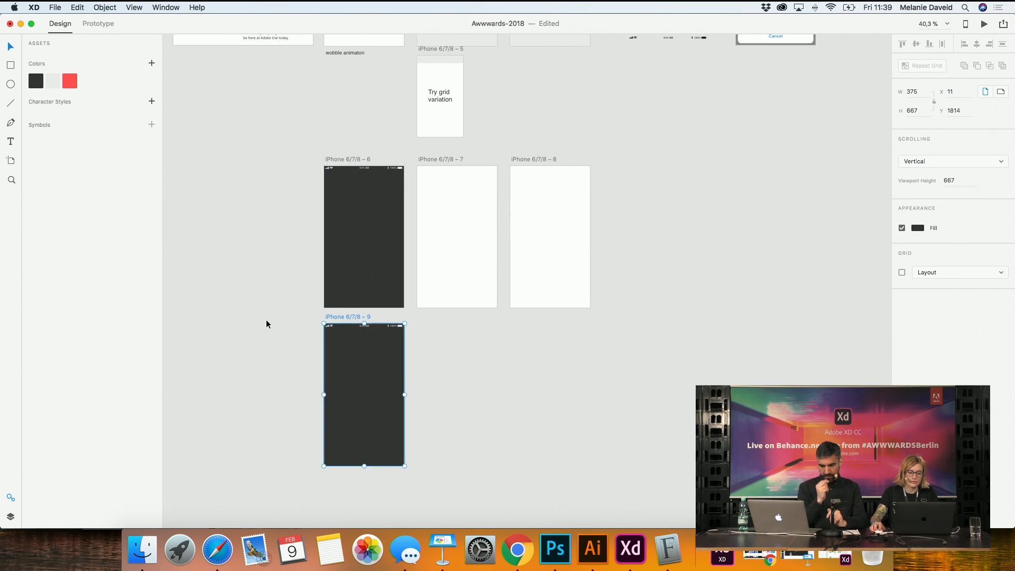
Change the fill of the duplicated artboard iPhone 6/7/8 – 9 to white
{"action": "left_click", "coordinate": [266, 324]}
{"action": "scroll", "coordinate": [288, 280], "scroll_direction": "down", "scroll_amount": 3}
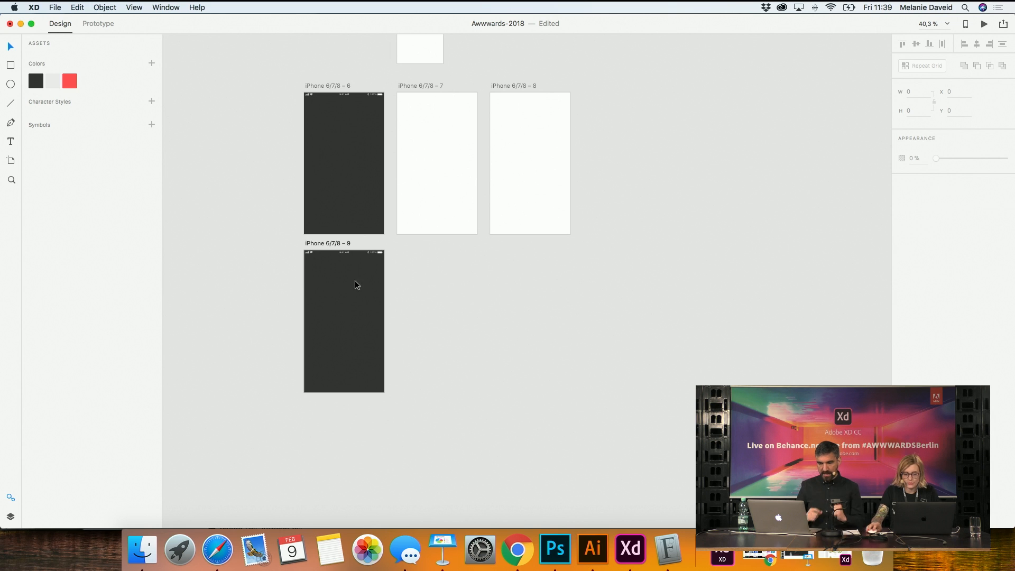
{"action": "left_click", "coordinate": [314, 248]}
{"action": "left_click", "coordinate": [918, 227]}
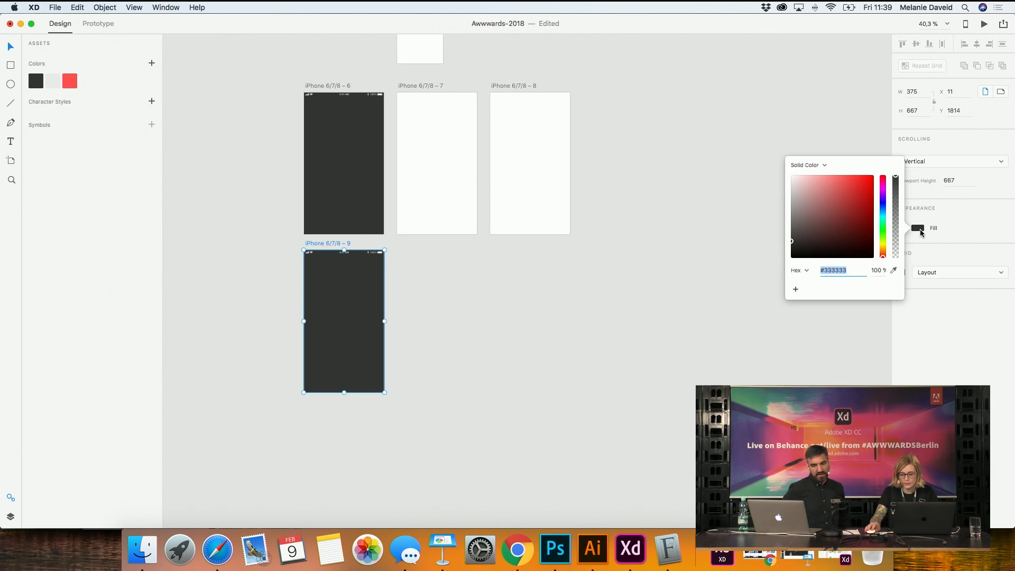
{"action": "left_click_drag", "start_coordinate": [826, 202], "coordinate": [747, 177]}
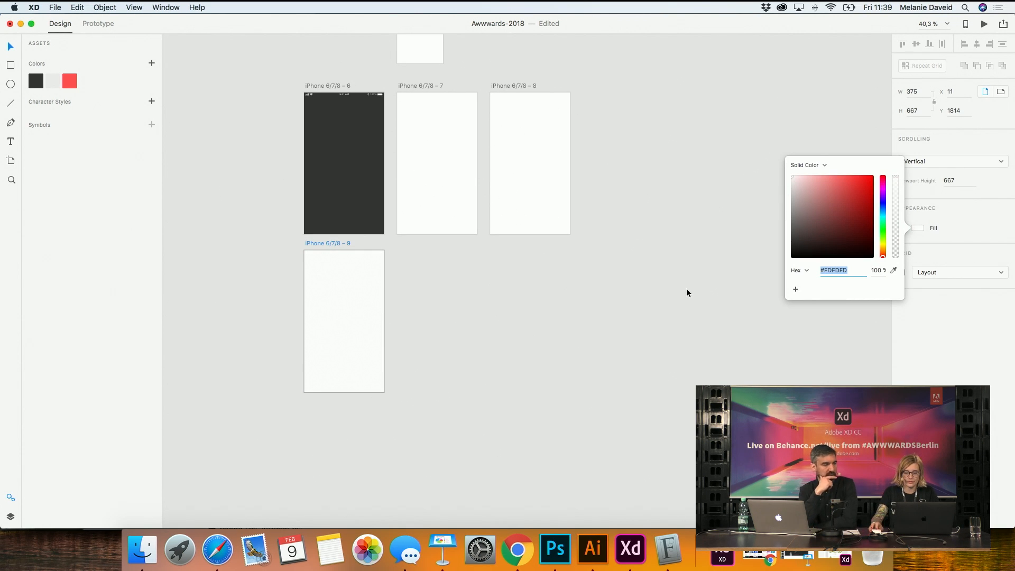
{"action": "scroll", "coordinate": [687, 291], "scroll_direction": "down", "scroll_amount": 1}
{"action": "left_click", "coordinate": [661, 311]}
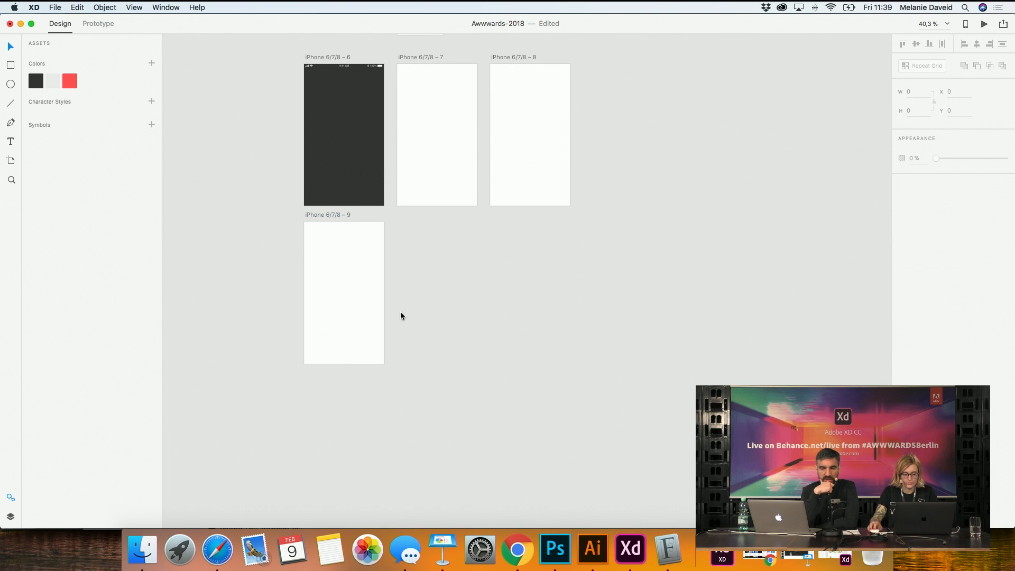
Delete the white status bar from the white artboard iPhone 6/7/8 – 9
{"action": "scroll", "coordinate": [294, 254], "scroll_direction": "down", "scroll_amount": 1}
{"action": "scroll", "coordinate": [294, 254], "scroll_direction": "up", "scroll_amount": 1}
{"action": "left_click_drag", "start_coordinate": [284, 218], "coordinate": [455, 247]}
{"action": "key", "text": "BackSpace"}
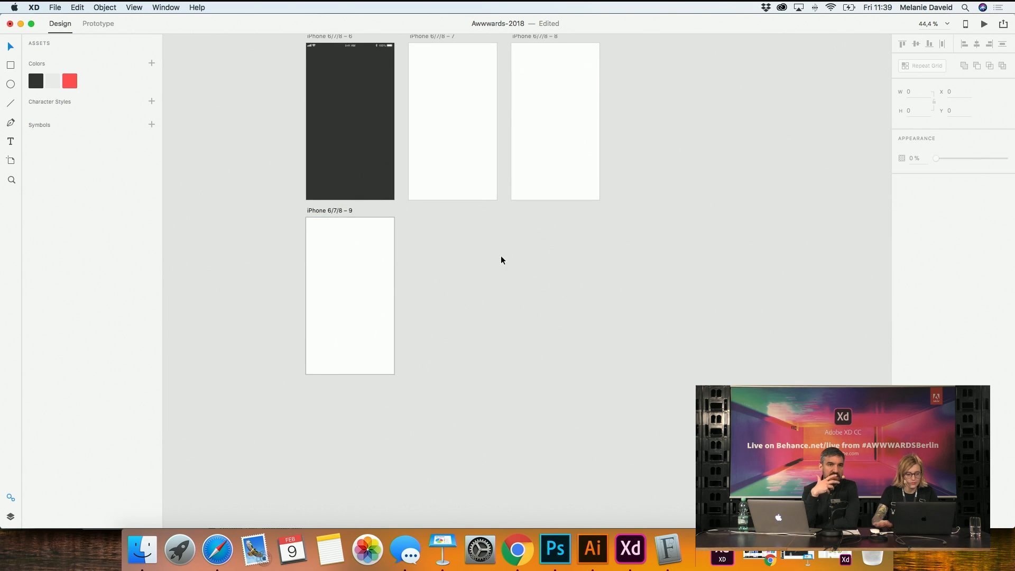
Paste a copy of the black status bar into artboard iPhone 6/7/8 – 9 and move it near the artboard's upper edge
{"action": "left_click_drag", "start_coordinate": [704, 130], "coordinate": [510, 559]}
{"action": "left_click_drag", "start_coordinate": [436, 317], "coordinate": [540, 341]}
{"action": "left_click_drag", "start_coordinate": [422, 463], "coordinate": [601, 268]}
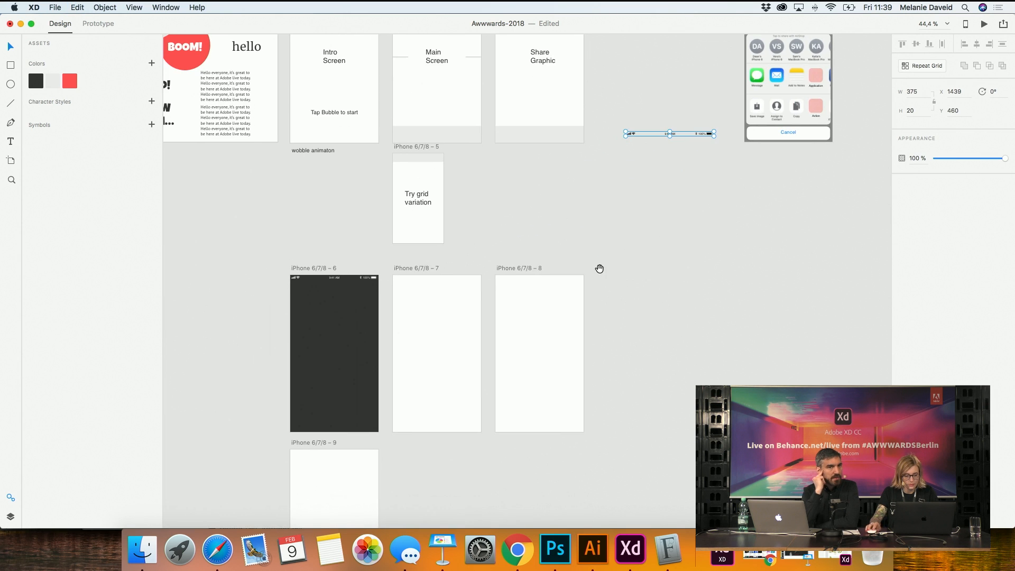
{"action": "left_click", "coordinate": [306, 447]}
{"action": "key", "text": "super+v"}
{"action": "left_click_drag", "start_coordinate": [362, 494], "coordinate": [361, 456]}
Align the black status bar to the top edge of artboard iPhone 6/7/8 – 9
{"action": "scroll", "coordinate": [324, 468], "scroll_direction": "up", "scroll_amount": 5}
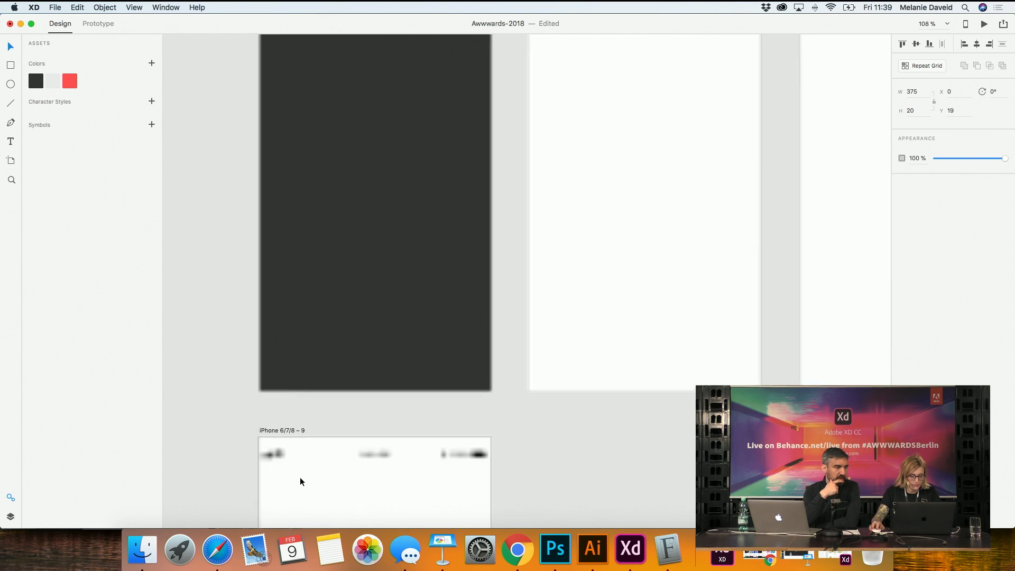
{"action": "left_click_drag", "start_coordinate": [281, 444], "coordinate": [277, 435]}
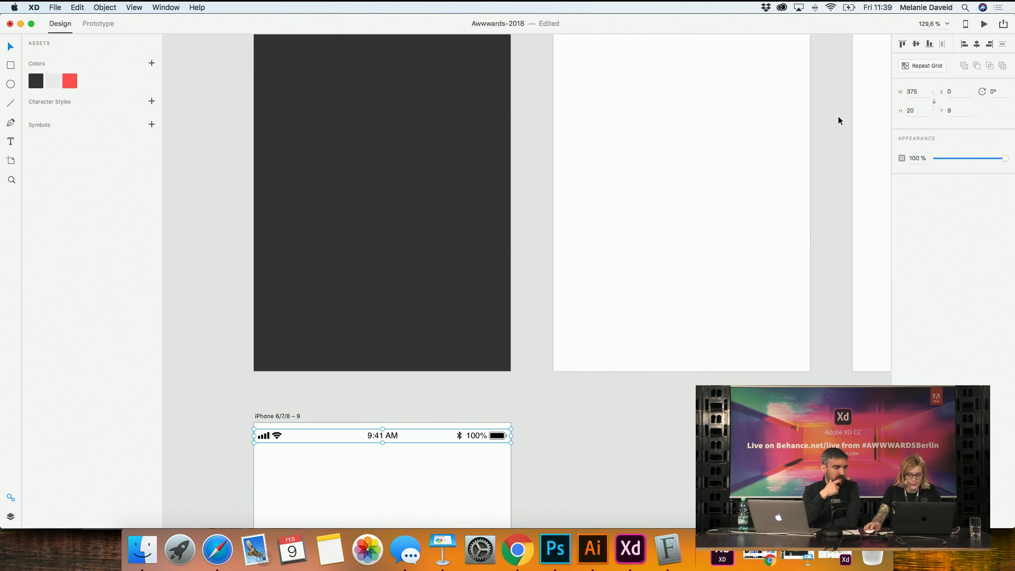
{"action": "left_click", "coordinate": [903, 44]}
{"action": "left_click", "coordinate": [624, 411]}
{"action": "scroll", "coordinate": [620, 406], "scroll_direction": "down", "scroll_amount": 4}
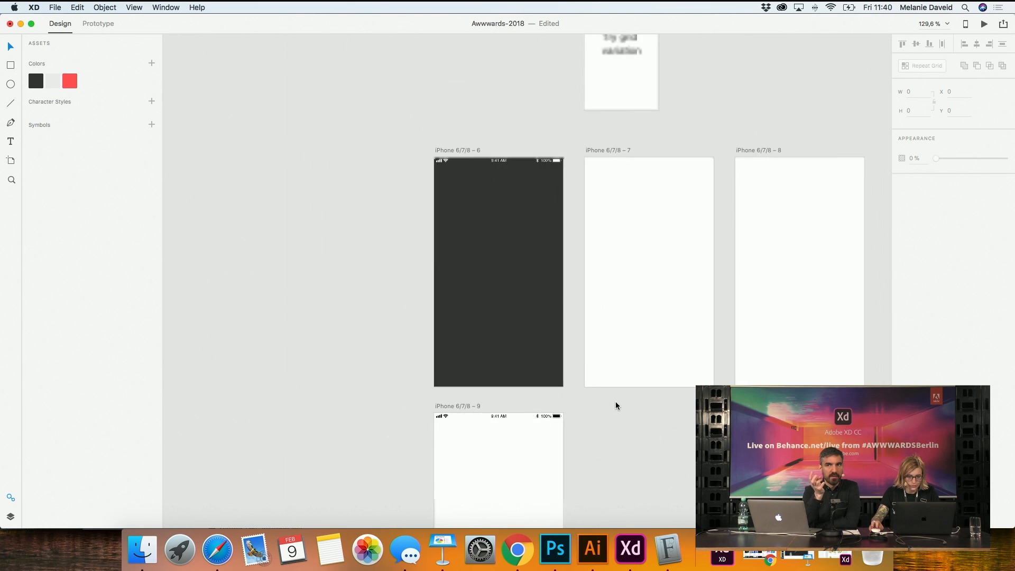
{"action": "left_click", "coordinate": [501, 160]}
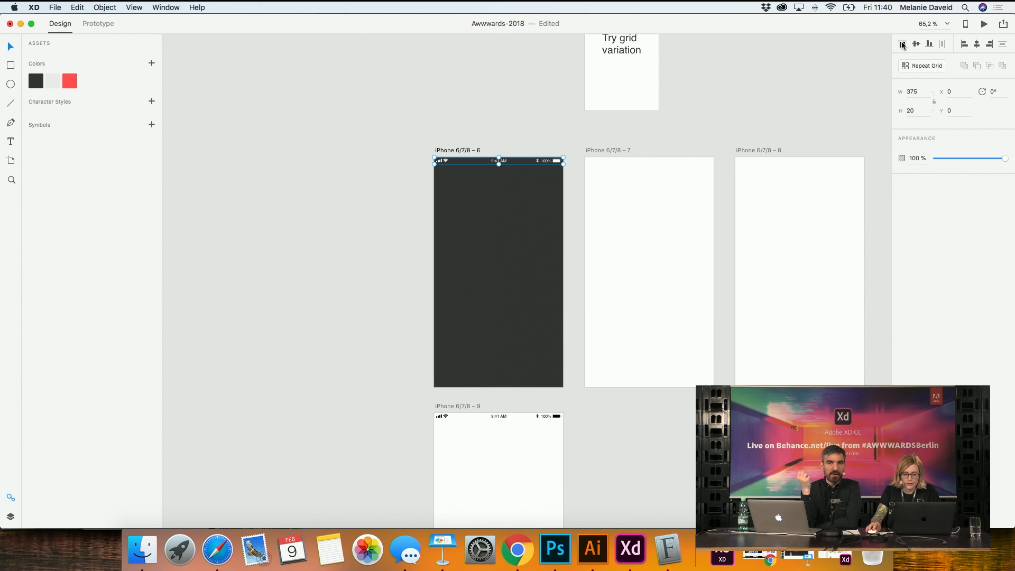
{"action": "left_click", "coordinate": [287, 259]}
{"action": "scroll", "coordinate": [287, 260], "scroll_direction": "down", "scroll_amount": 4}
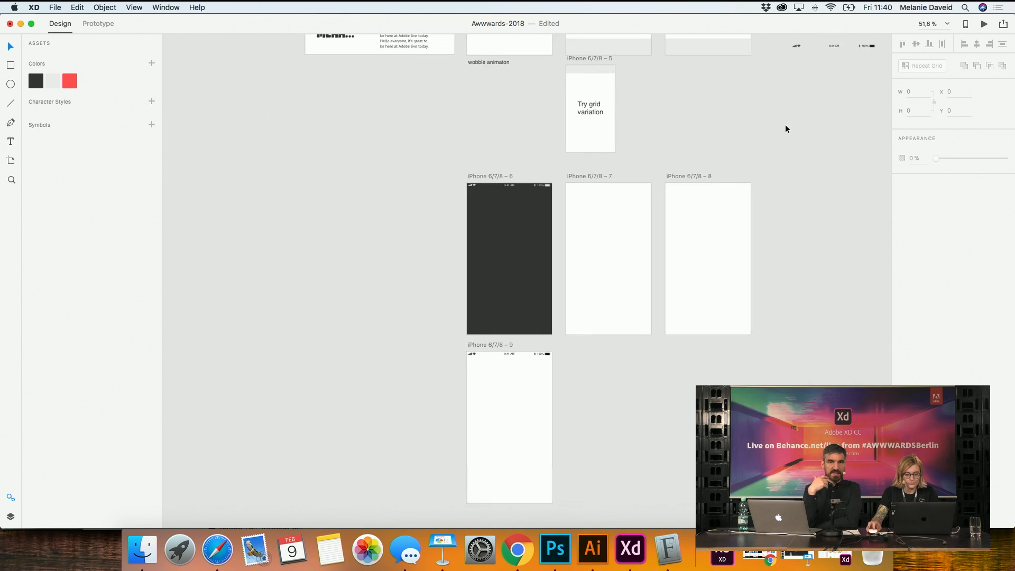
Place a copy of the white status bar from iPhone 6/7/8 – 6 on the pasteboard just above the spare black one
{"action": "scroll", "coordinate": [785, 125], "scroll_direction": "down", "scroll_amount": 4}
{"action": "left_click_drag", "start_coordinate": [761, 148], "coordinate": [480, 444]}
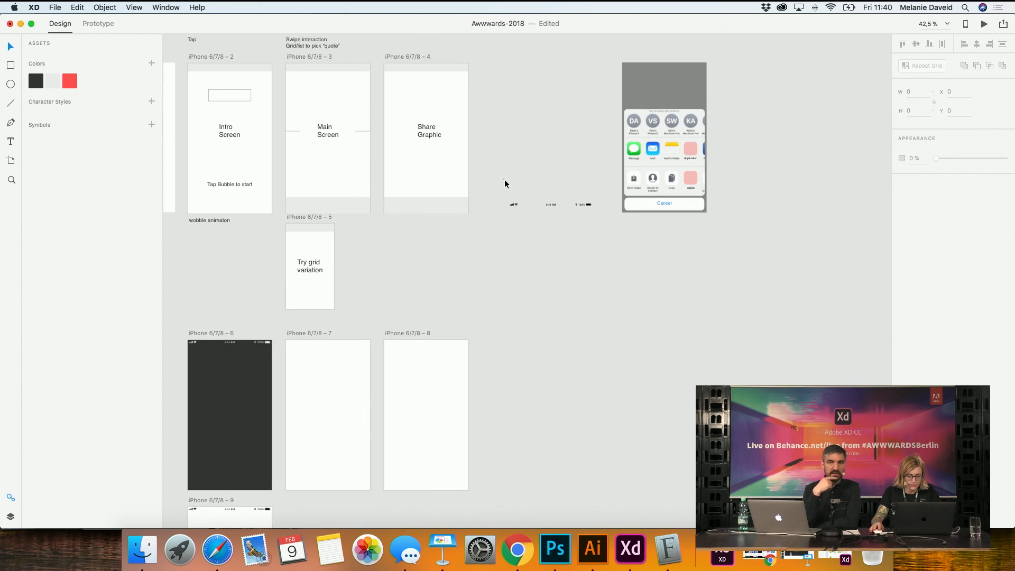
{"action": "scroll", "coordinate": [604, 312], "scroll_direction": "left", "scroll_amount": 5}
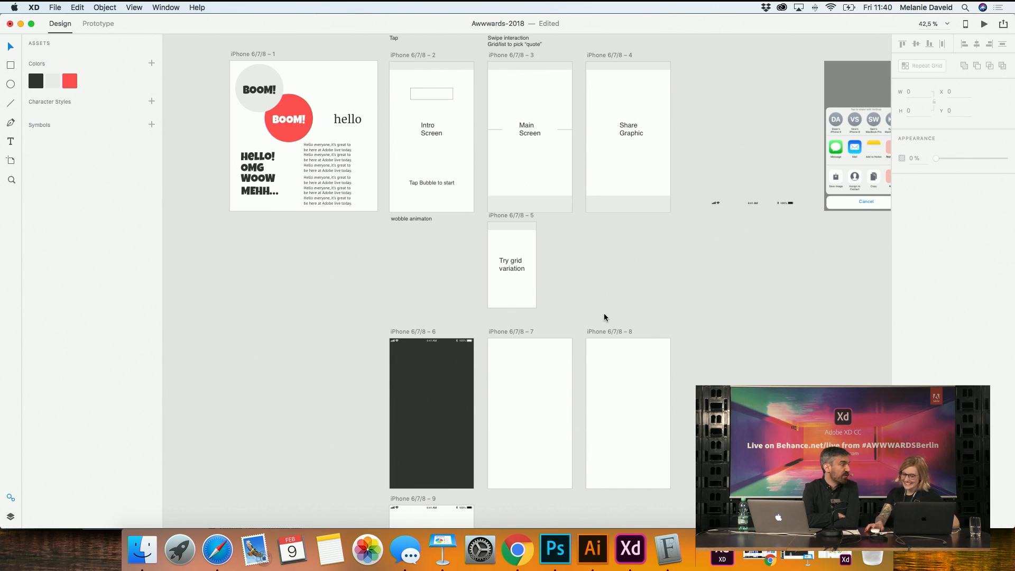
{"action": "left_click", "coordinate": [471, 342]}
{"action": "left_click_drag", "start_coordinate": [472, 345], "coordinate": [793, 188]}
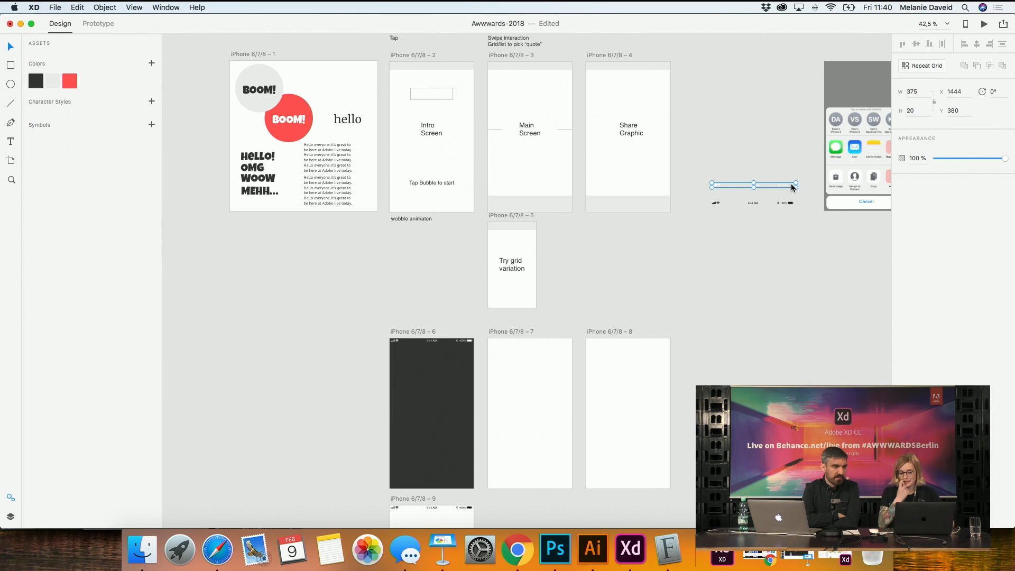
{"action": "left_click", "coordinate": [776, 225]}
Duplicate artboard iPhone 6/7/8 – 9 below itself and replace the copy's black status bar with the white one from iPhone 6/7/8 – 6
{"action": "left_click_drag", "start_coordinate": [427, 341], "coordinate": [474, 132]}
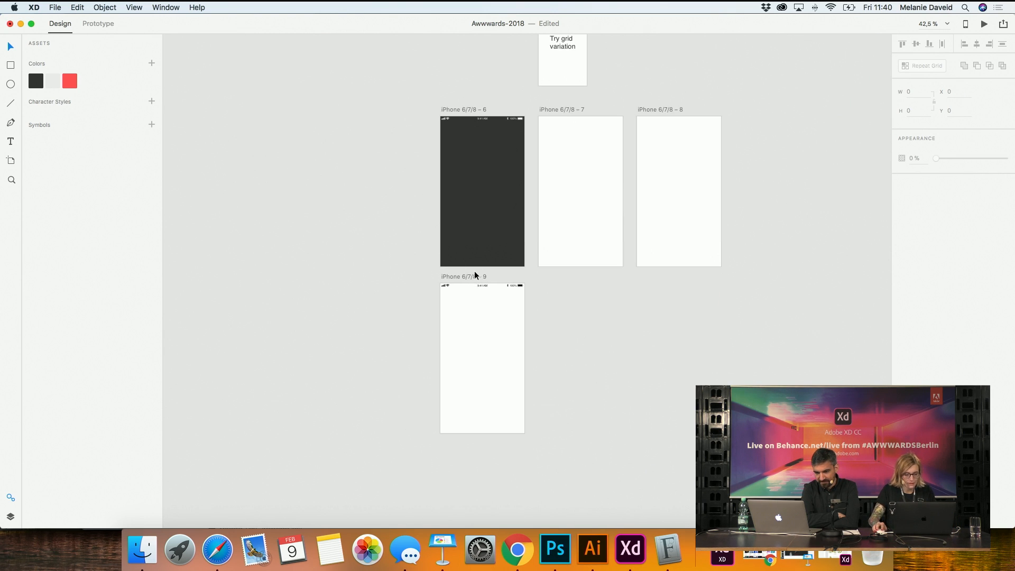
{"action": "left_click_drag", "start_coordinate": [475, 278], "coordinate": [475, 445]}
{"action": "left_click_drag", "start_coordinate": [415, 101], "coordinate": [532, 133]}
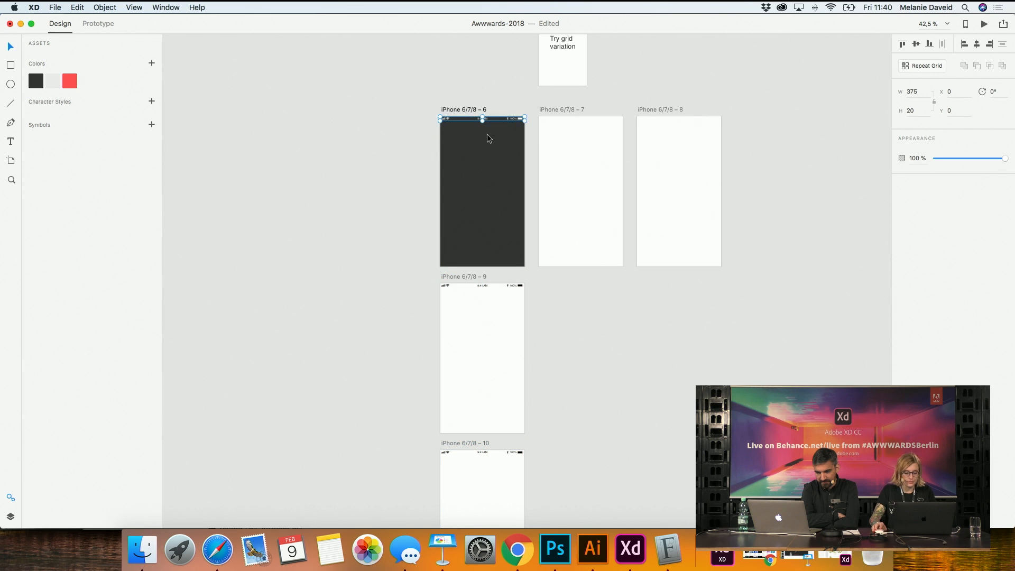
{"action": "scroll", "coordinate": [317, 109], "scroll_direction": "up", "scroll_amount": 6}
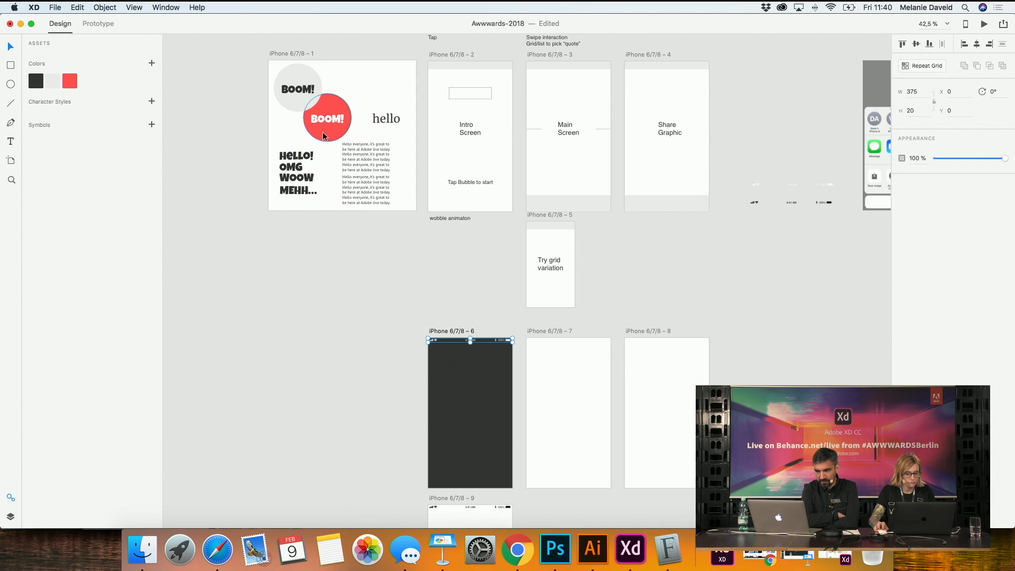
{"action": "scroll", "coordinate": [324, 136], "scroll_direction": "down", "scroll_amount": 5}
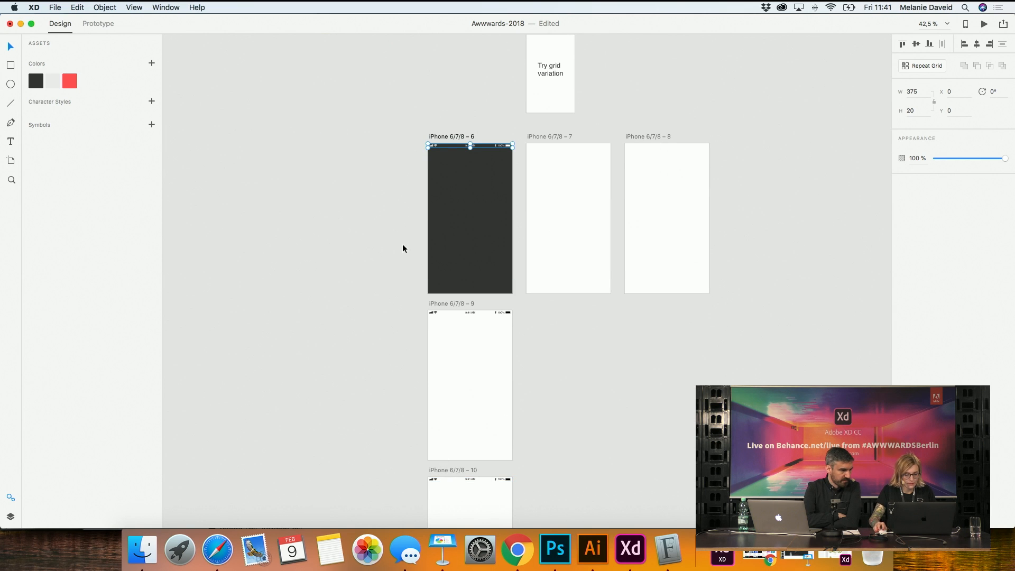
{"action": "left_click", "coordinate": [510, 480]}
{"action": "key", "text": "Delete"}
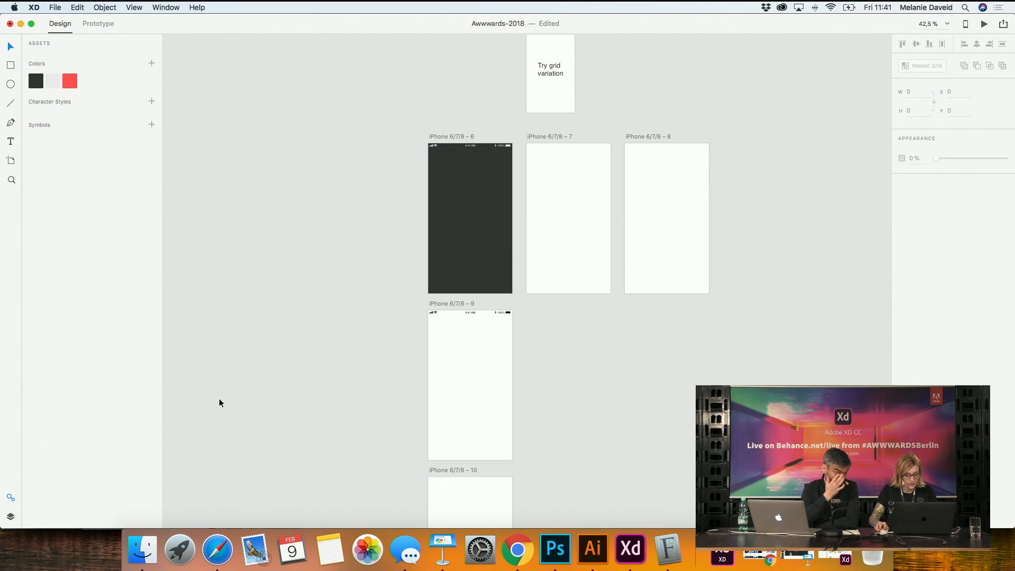
{"action": "scroll", "coordinate": [385, 133], "scroll_direction": "down", "scroll_amount": 2}
Fill artboard iPhone 6/7/8 – 10 with the red colour saved in the document's assets
{"action": "left_click", "coordinate": [443, 466]}
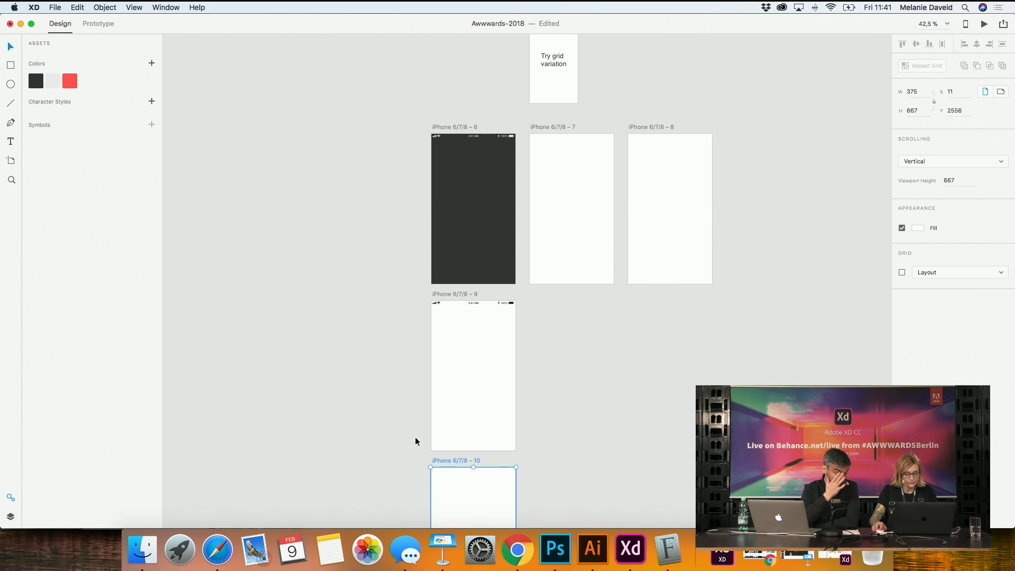
{"action": "left_click", "coordinate": [918, 228]}
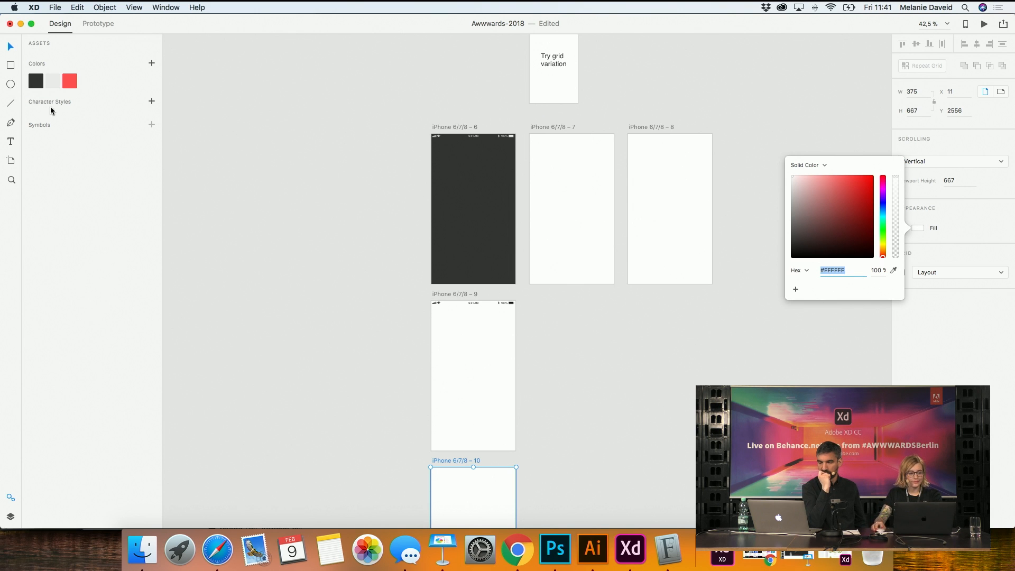
{"action": "left_click", "coordinate": [69, 82]}
{"action": "left_click", "coordinate": [319, 383]}
{"action": "scroll", "coordinate": [330, 353], "scroll_direction": "down", "scroll_amount": 1}
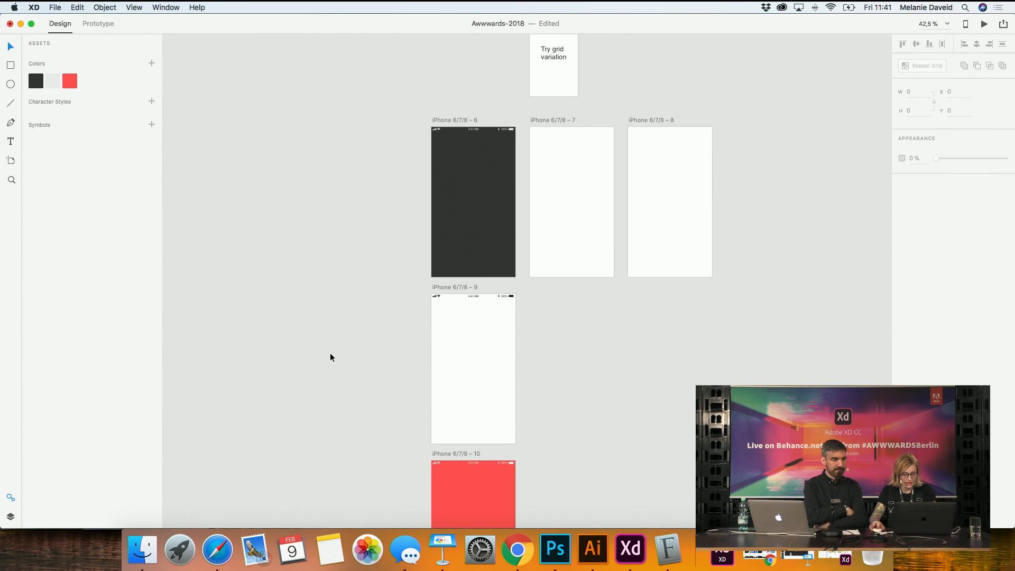
{"action": "scroll", "coordinate": [329, 353], "scroll_direction": "down", "scroll_amount": 5}
{"action": "scroll", "coordinate": [330, 353], "scroll_direction": "up", "scroll_amount": 2}
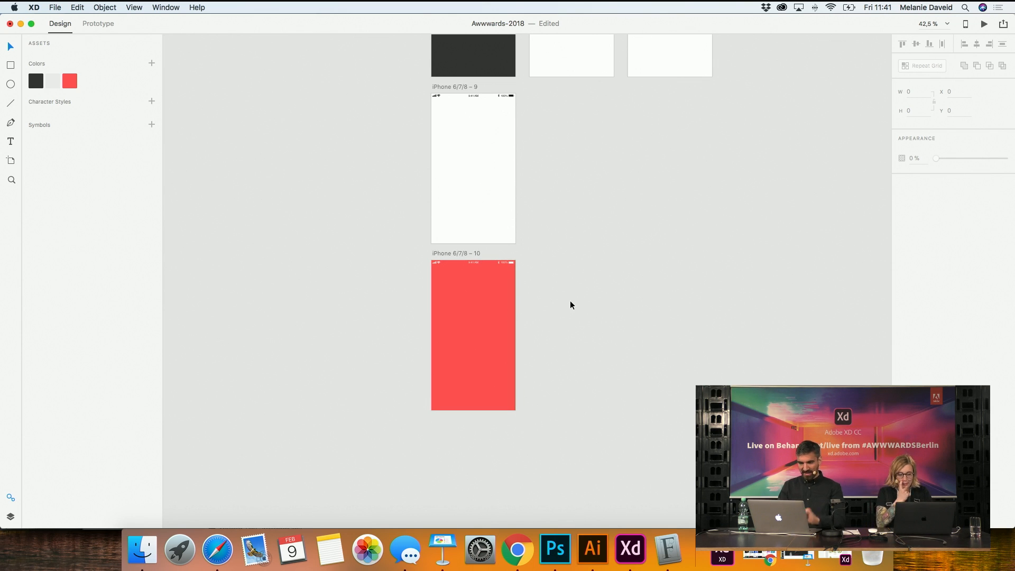
{"action": "scroll", "coordinate": [592, 268], "scroll_direction": "up", "scroll_amount": 2}
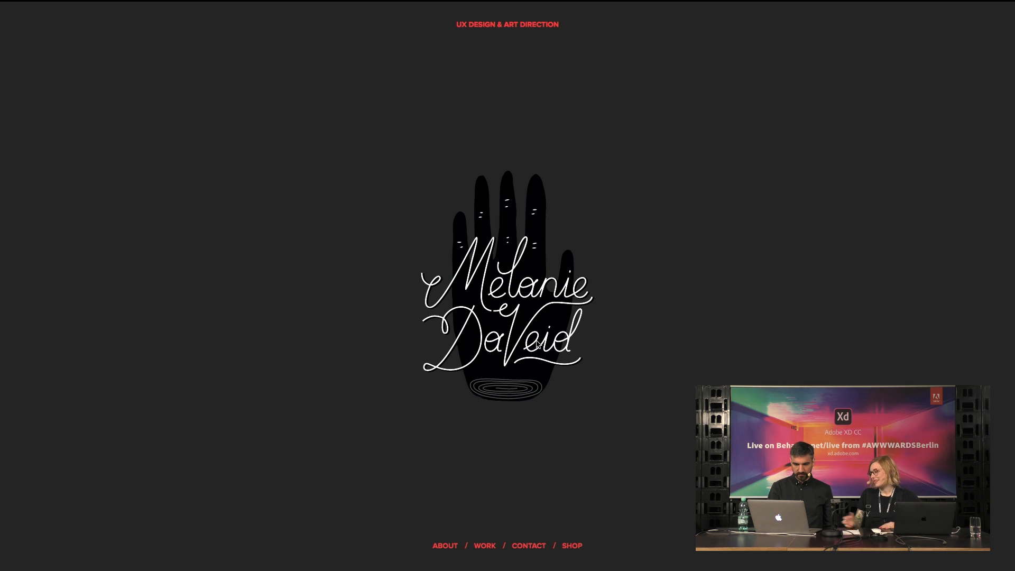
Switch to the browser and view the home page of the designer's portfolio website
{"action": "scroll", "coordinate": [536, 341], "scroll_direction": "down", "scroll_amount": 1}
{"action": "scroll", "coordinate": [537, 341], "scroll_direction": "up", "scroll_amount": 1}
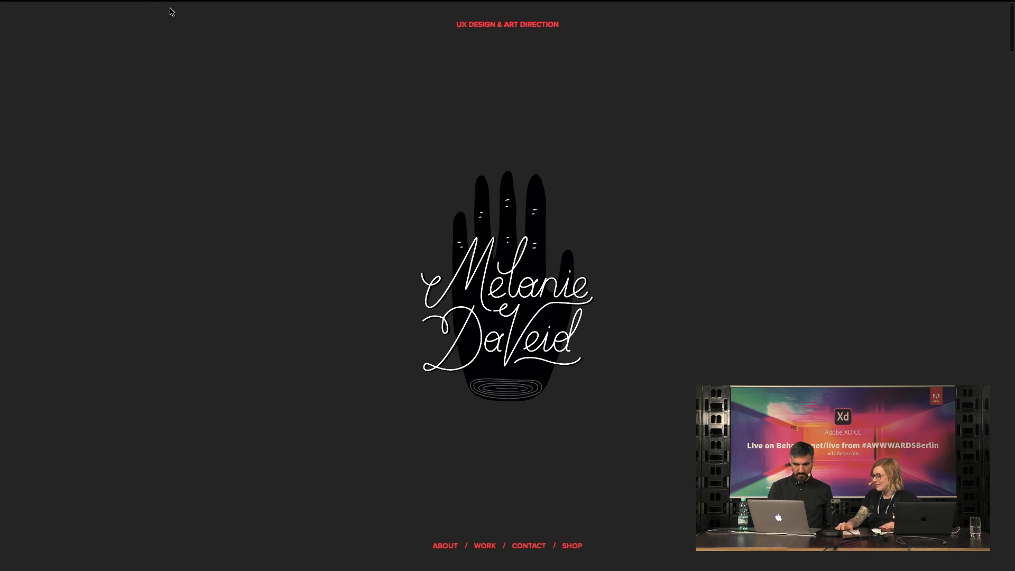
{"action": "mouse_move", "coordinate": [106, 41]}
{"action": "left_click", "coordinate": [33, 43]}
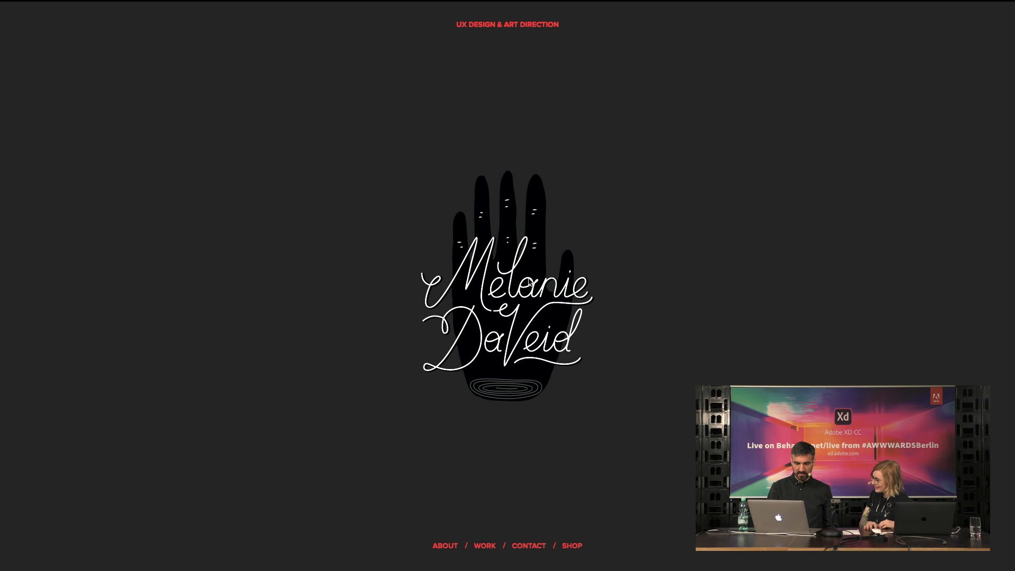
{"action": "scroll", "coordinate": [530, 338], "scroll_direction": "down", "scroll_amount": 2}
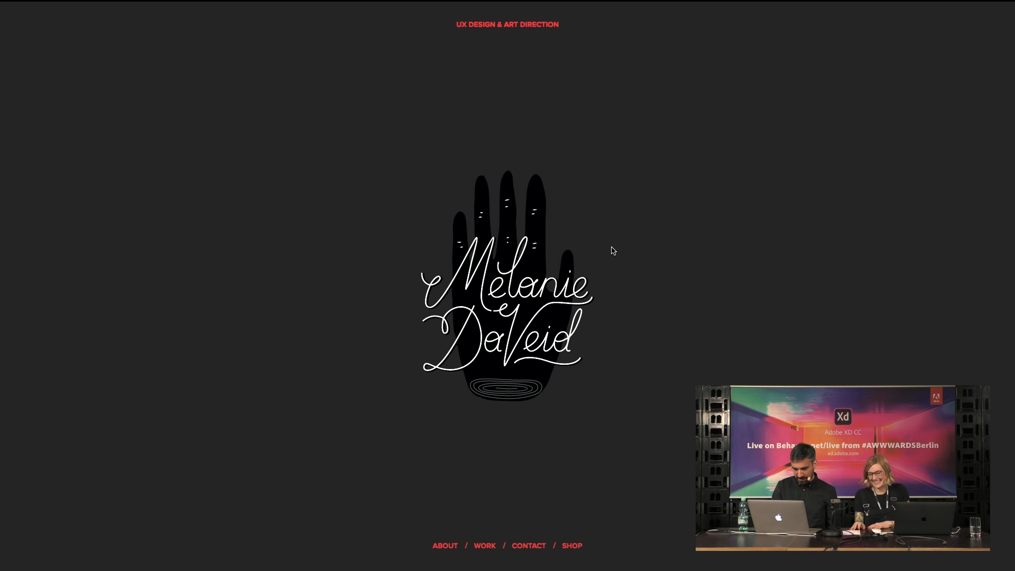
Look through the About section and the project images of the Work section on the portfolio website
{"action": "scroll", "coordinate": [613, 250], "scroll_direction": "down", "scroll_amount": 5}
{"action": "scroll", "coordinate": [613, 250], "scroll_direction": "down", "scroll_amount": 3}
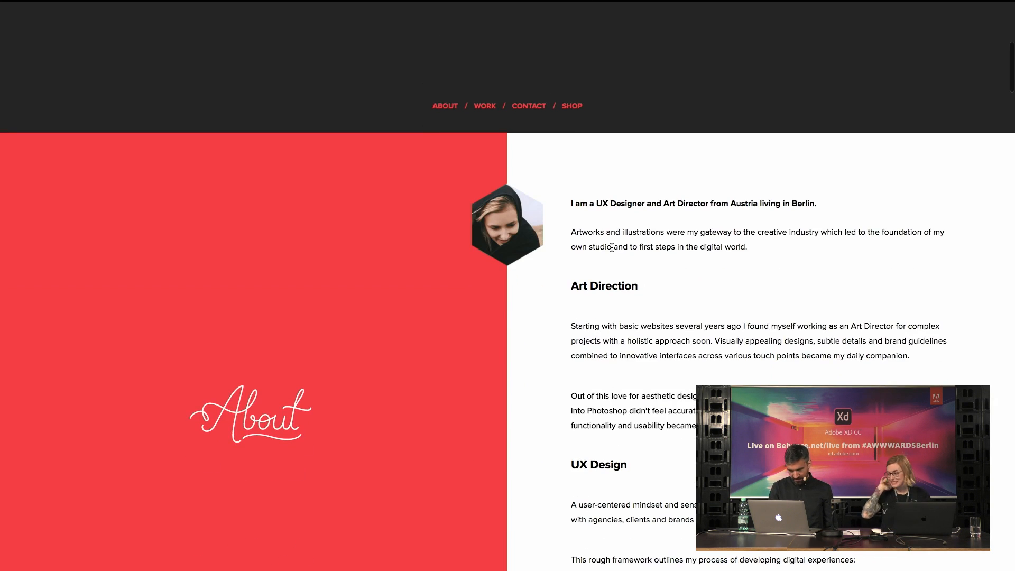
{"action": "scroll", "coordinate": [643, 332], "scroll_direction": "down", "scroll_amount": 1}
{"action": "scroll", "coordinate": [537, 519], "scroll_direction": "down", "scroll_amount": 1}
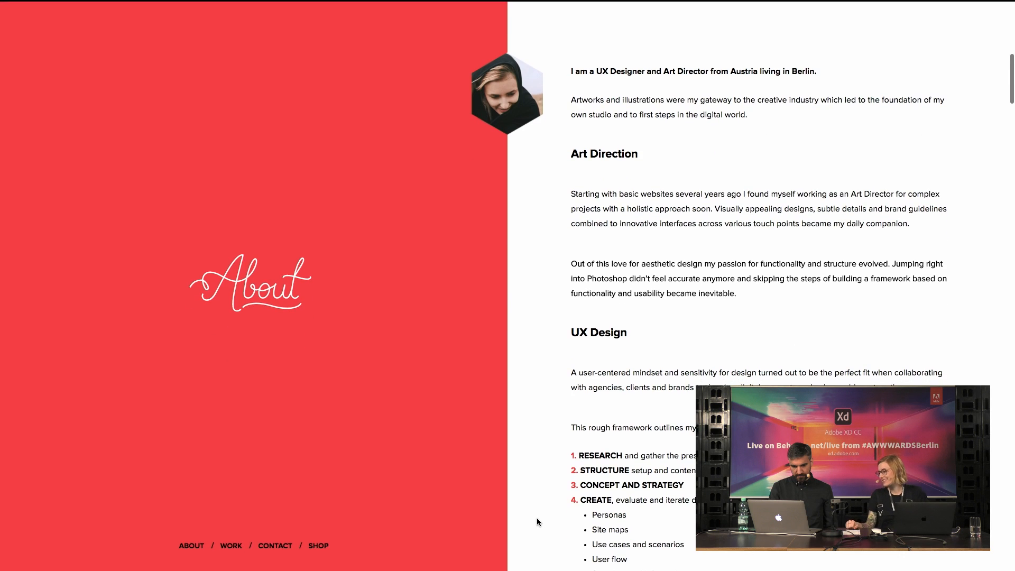
{"action": "scroll", "coordinate": [536, 518], "scroll_direction": "down", "scroll_amount": 6}
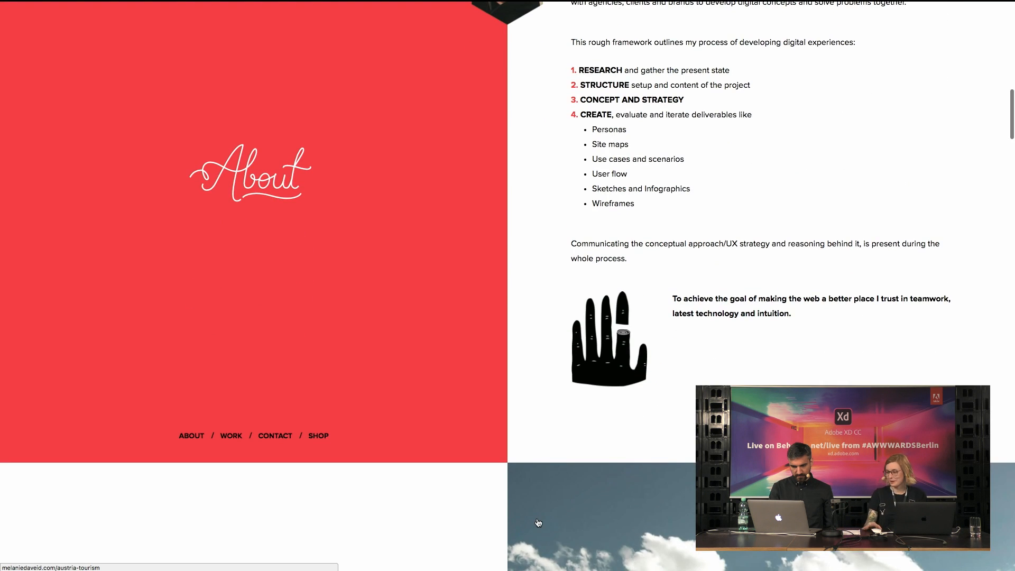
{"action": "scroll", "coordinate": [538, 522], "scroll_direction": "down", "scroll_amount": 4}
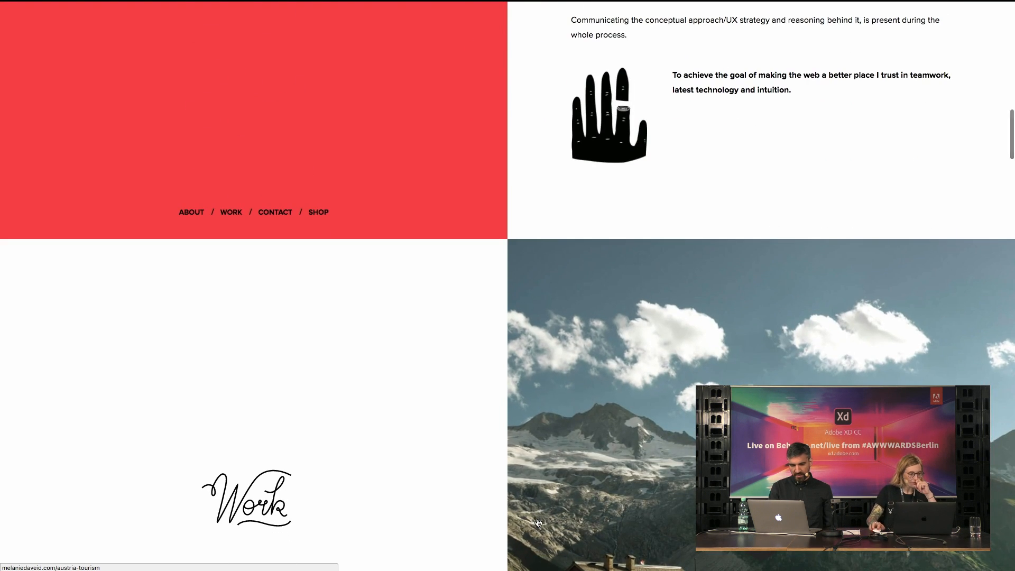
{"action": "scroll", "coordinate": [538, 523], "scroll_direction": "down", "scroll_amount": 4}
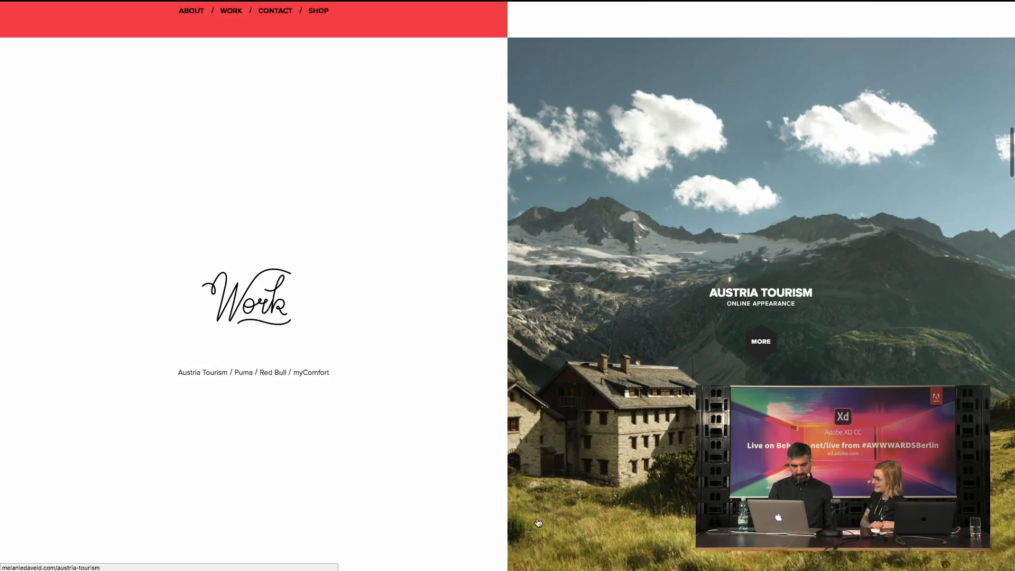
{"action": "scroll", "coordinate": [538, 522], "scroll_direction": "down", "scroll_amount": 9}
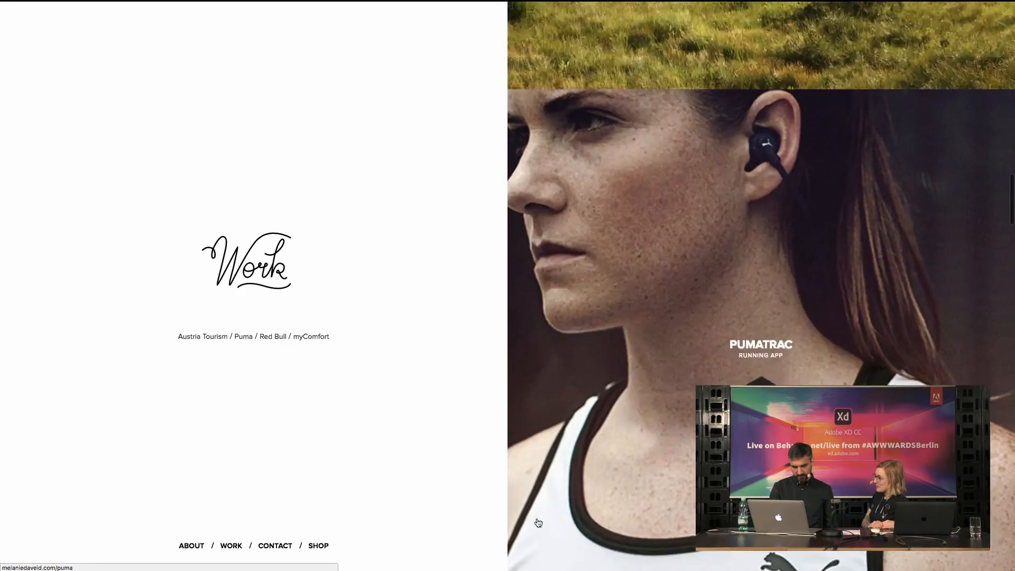
{"action": "scroll", "coordinate": [538, 523], "scroll_direction": "down", "scroll_amount": 10}
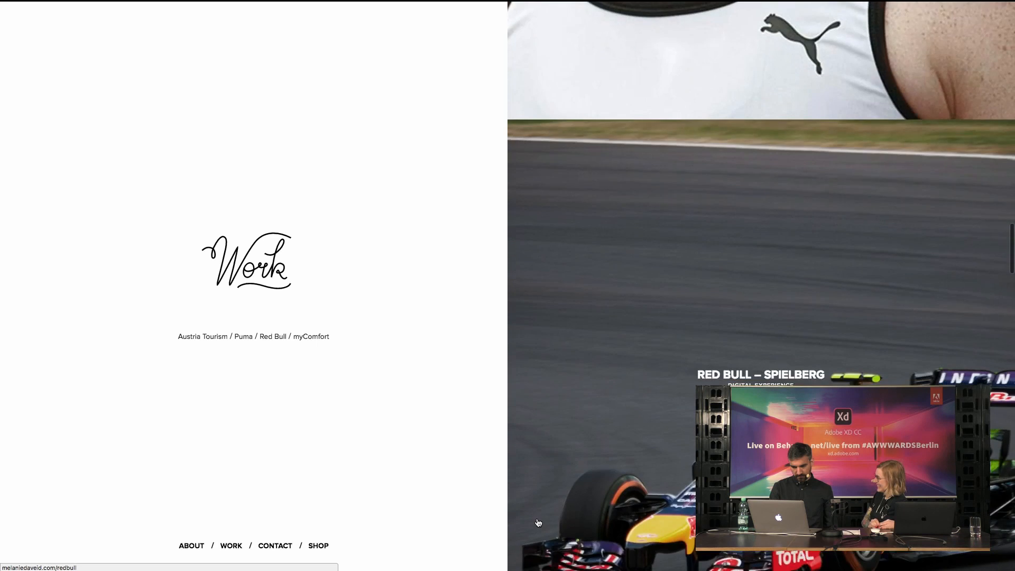
{"action": "scroll", "coordinate": [537, 523], "scroll_direction": "down", "scroll_amount": 10}
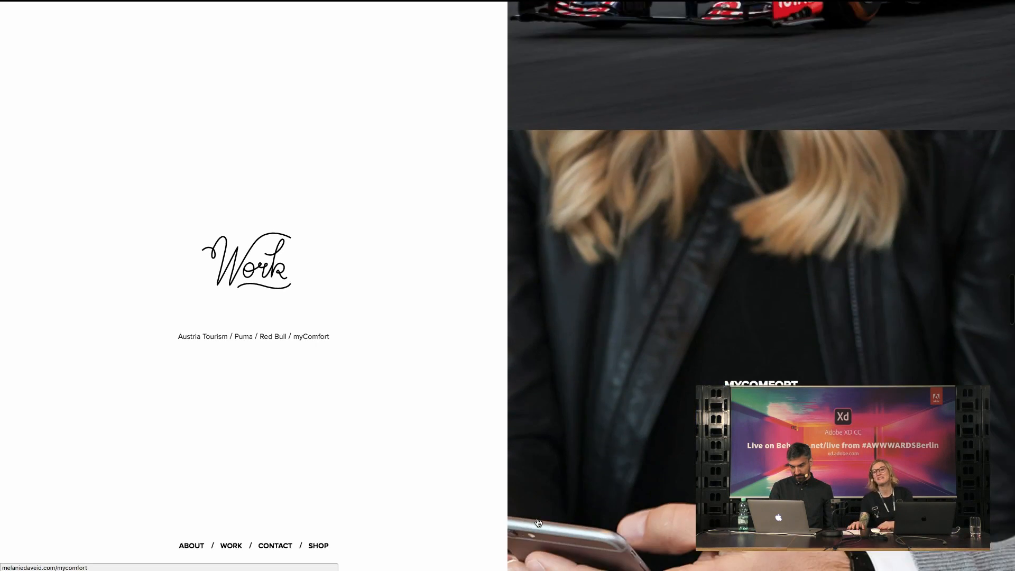
Examine the Contact section and the animated hand illustration at the end of the portfolio page
{"action": "scroll", "coordinate": [538, 523], "scroll_direction": "down", "scroll_amount": 10}
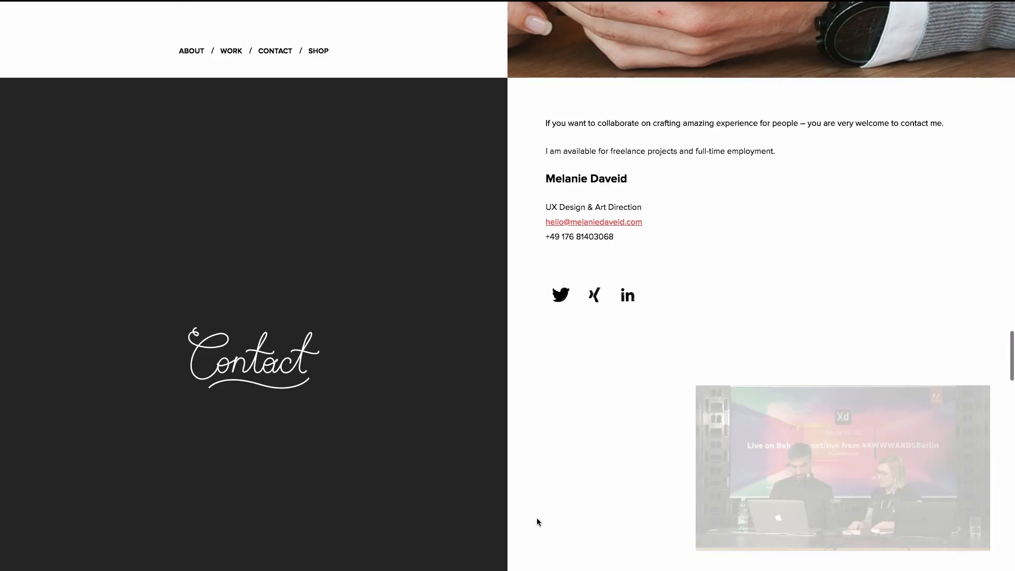
{"action": "scroll", "coordinate": [537, 522], "scroll_direction": "down", "scroll_amount": 1}
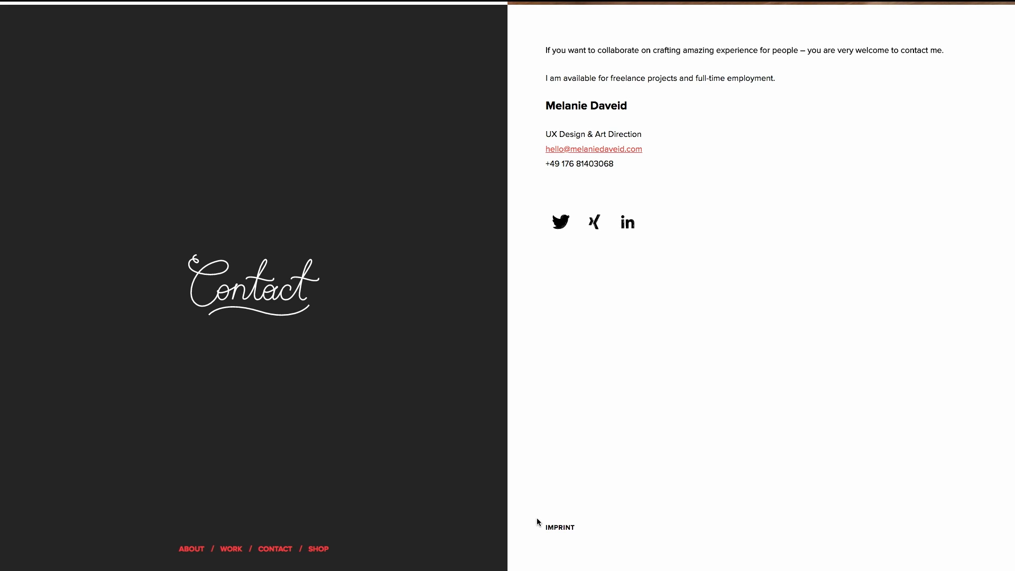
{"action": "scroll", "coordinate": [537, 518], "scroll_direction": "down", "scroll_amount": 9}
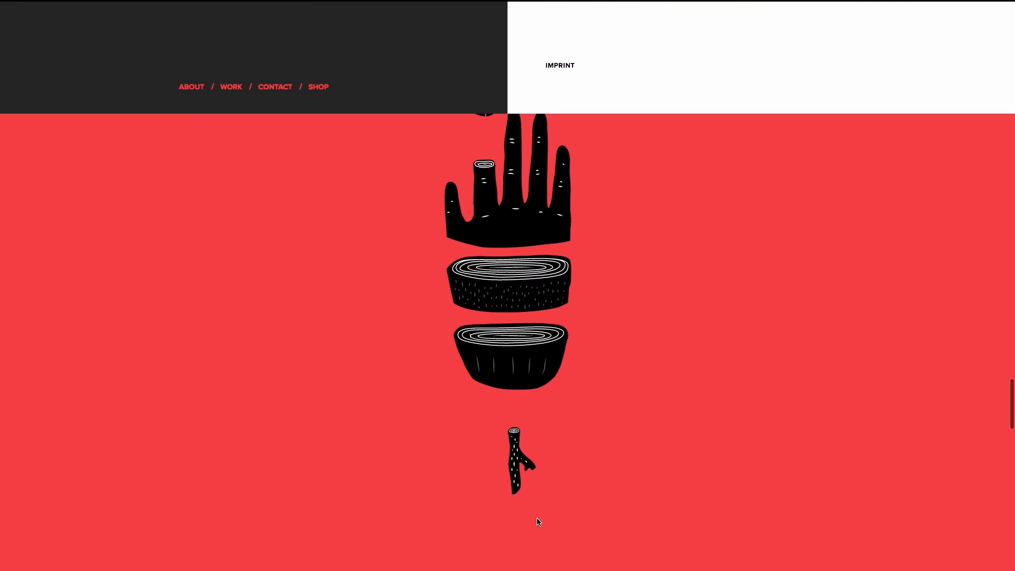
{"action": "scroll", "coordinate": [537, 522], "scroll_direction": "down", "scroll_amount": 10}
{"action": "scroll", "coordinate": [539, 522], "scroll_direction": "down", "scroll_amount": 5}
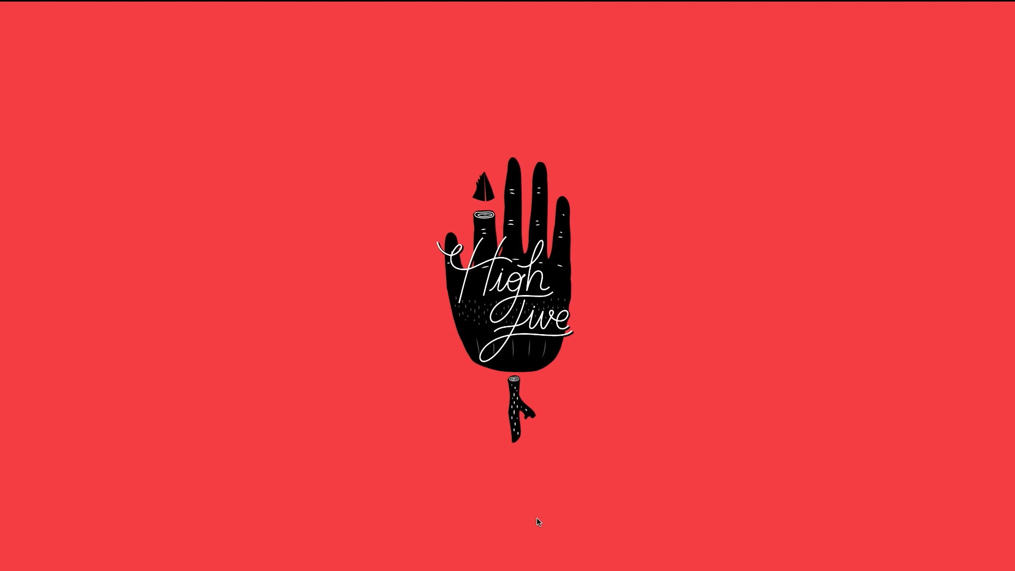
{"action": "scroll", "coordinate": [538, 521], "scroll_direction": "down", "scroll_amount": 4}
{"action": "scroll", "coordinate": [538, 522], "scroll_direction": "up", "scroll_amount": 10}
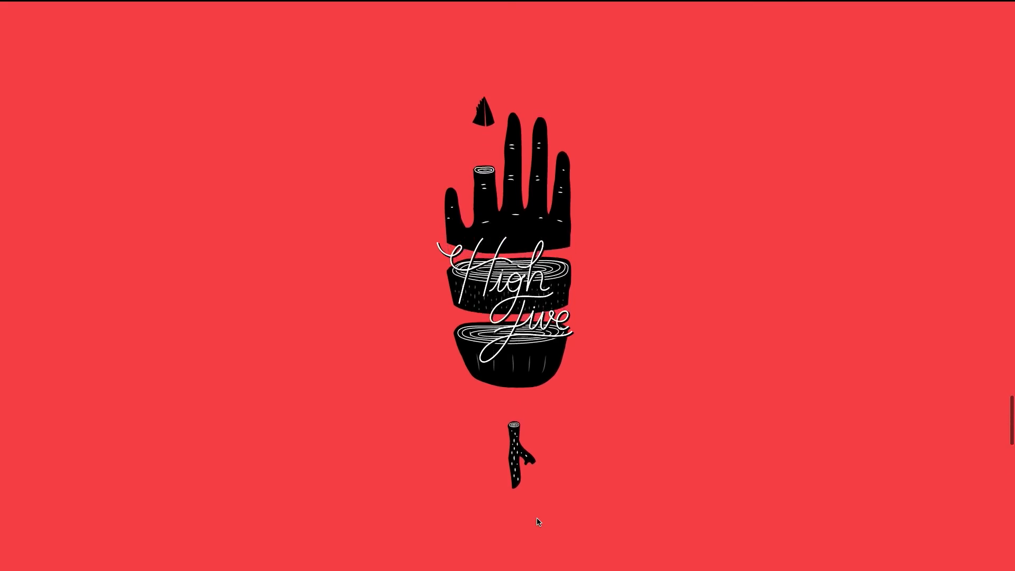
{"action": "scroll", "coordinate": [538, 522], "scroll_direction": "up", "scroll_amount": 10}
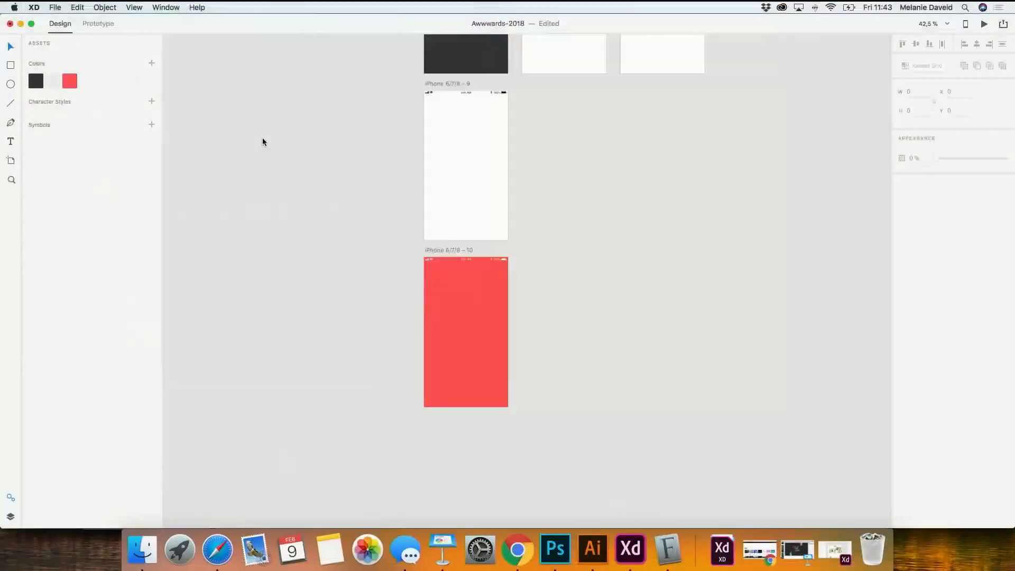
Switch back to Adobe XD and review the wireframe screens and the dark, white and red artboards
{"action": "scroll", "coordinate": [262, 142], "scroll_direction": "up", "scroll_amount": 5}
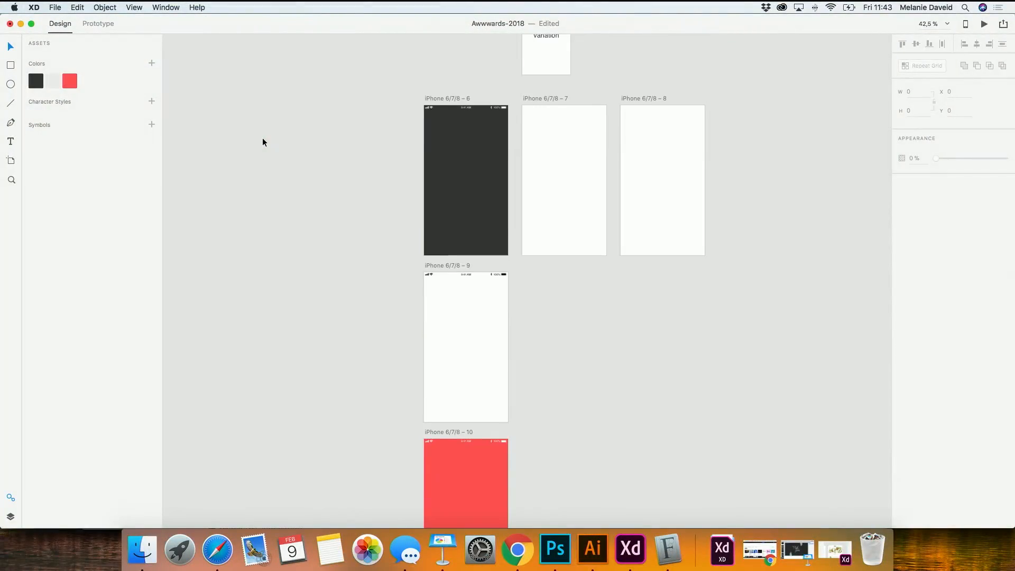
{"action": "scroll", "coordinate": [263, 141], "scroll_direction": "up", "scroll_amount": 10}
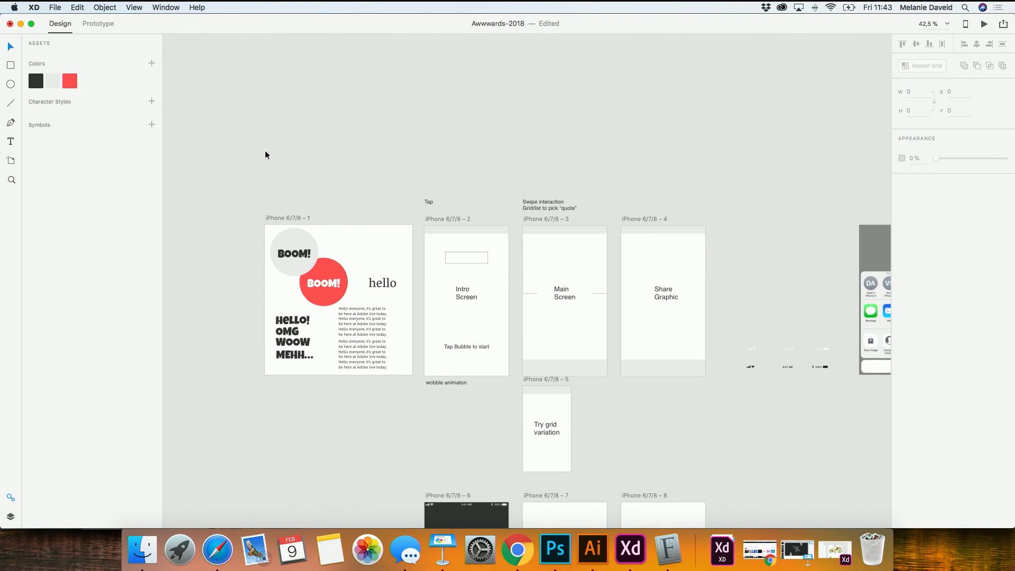
{"action": "left_click_drag", "start_coordinate": [372, 413], "coordinate": [350, 233]}
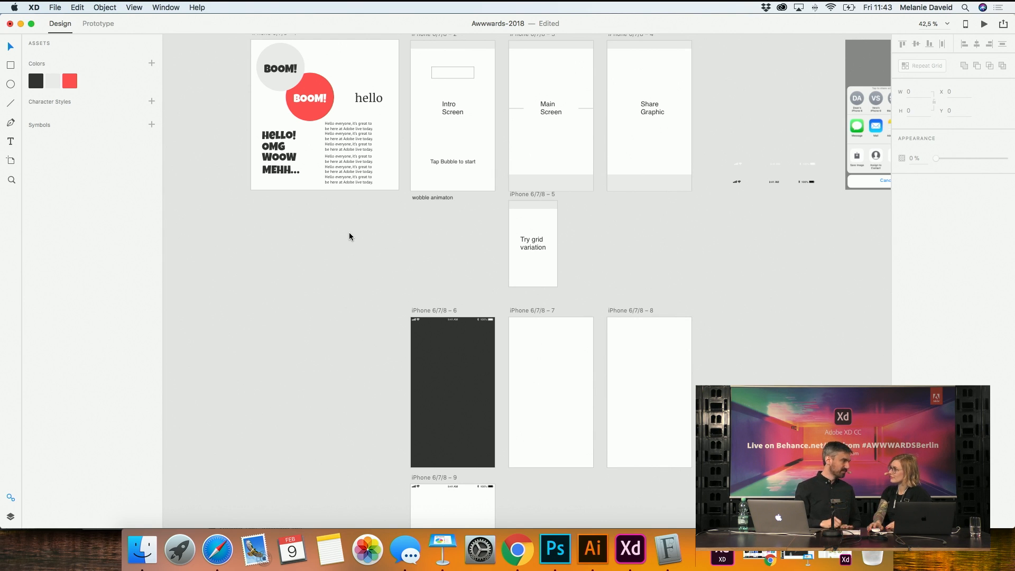
{"action": "scroll", "coordinate": [349, 236], "scroll_direction": "left", "scroll_amount": 2}
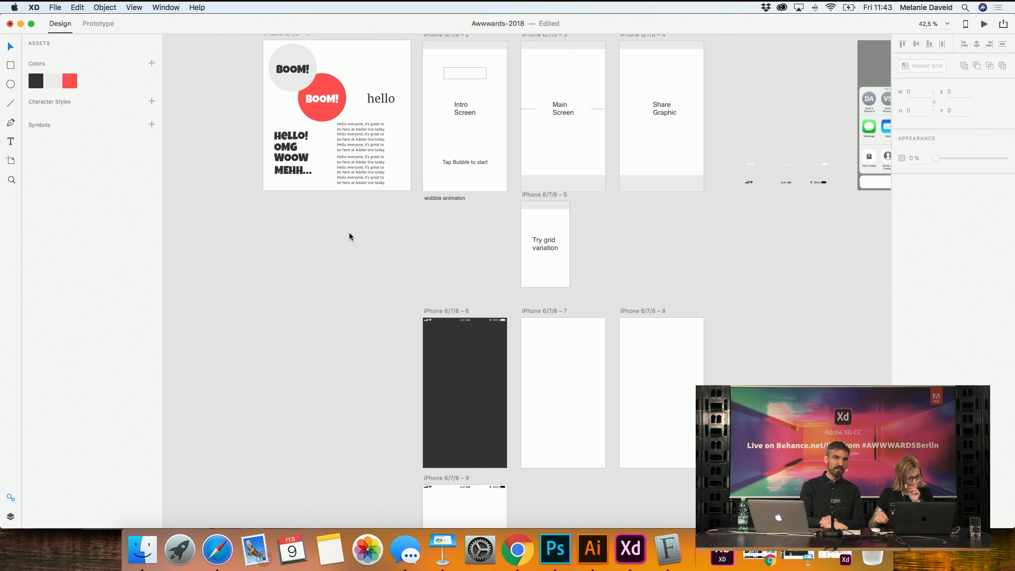
{"action": "left_click_drag", "start_coordinate": [339, 362], "coordinate": [335, 262]}
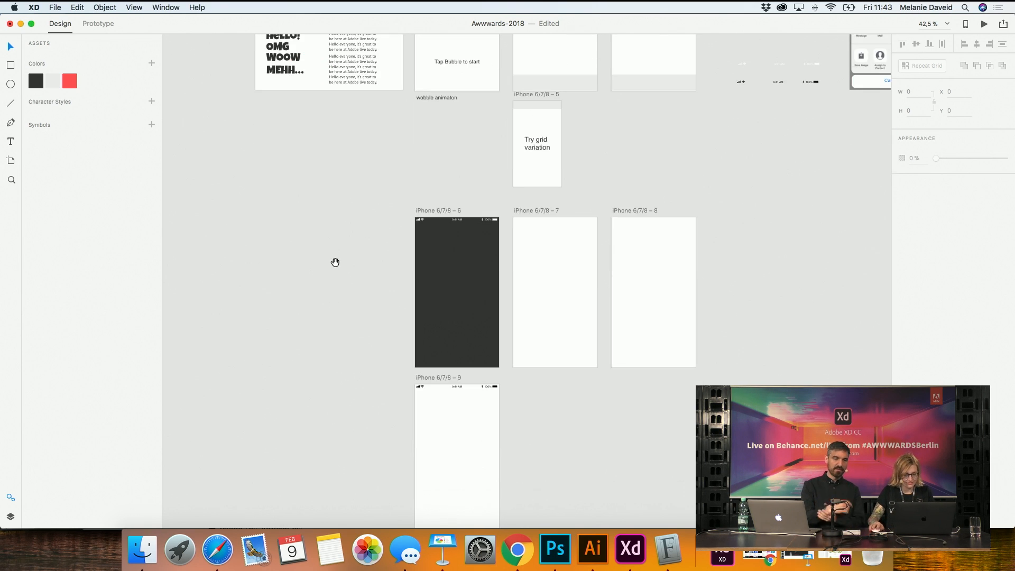
{"action": "scroll", "coordinate": [306, 293], "scroll_direction": "down", "scroll_amount": 6}
{"action": "scroll", "coordinate": [305, 292], "scroll_direction": "up", "scroll_amount": 3}
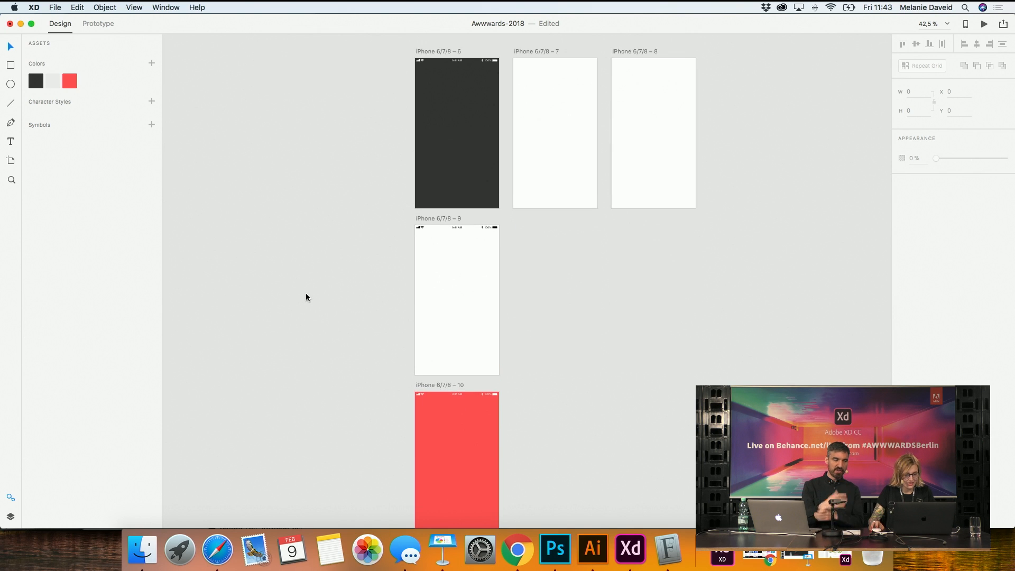
{"action": "left_click_drag", "start_coordinate": [307, 170], "coordinate": [260, 424]}
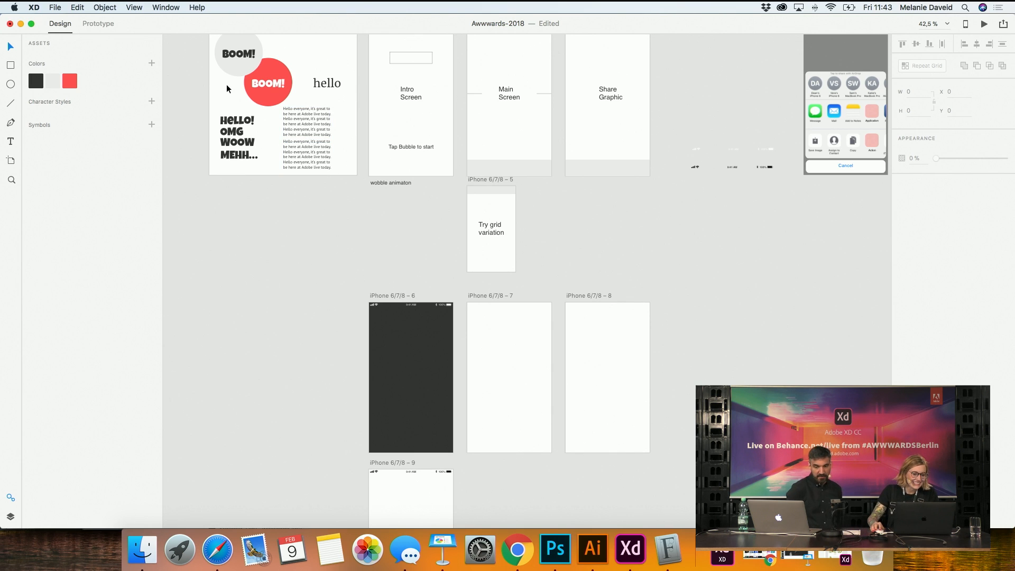
Copy the red BOOM! bubble from artboard iPhone 6/7/8 – 1 to the middle of iPhone 6/7/8 – 6
{"action": "left_click_drag", "start_coordinate": [223, 84], "coordinate": [297, 82]}
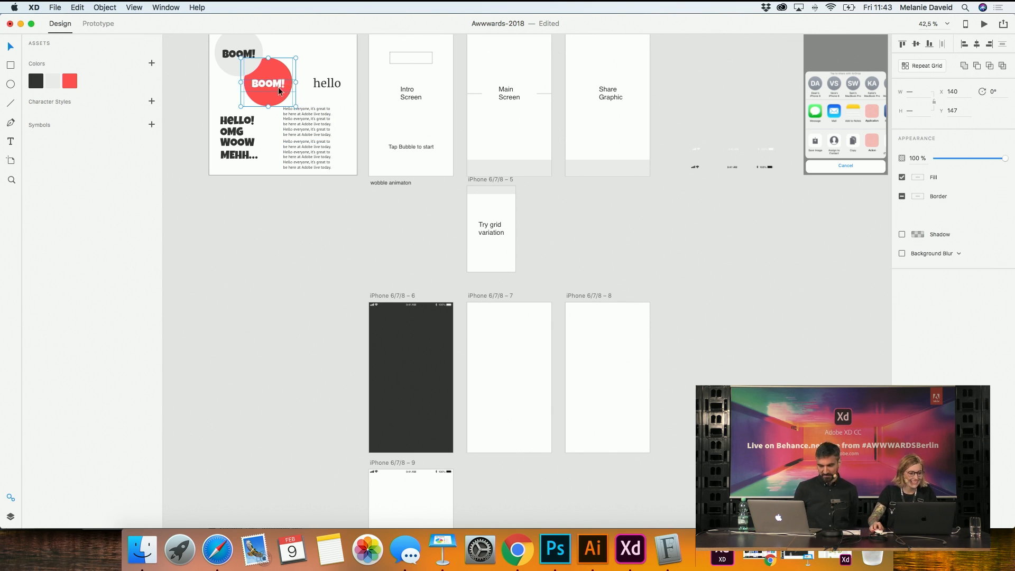
{"action": "left_click", "coordinate": [392, 297]}
{"action": "key", "text": "super+v"}
{"action": "mouse_move", "coordinate": [426, 351]}
{"action": "left_mouse_down"}
{"action": "mouse_move", "coordinate": [415, 350]}
{"action": "mouse_move", "coordinate": [420, 364]}
{"action": "left_mouse_up"}
{"action": "key", "text": "Escape"}
{"action": "scroll", "coordinate": [399, 369], "scroll_direction": "down", "scroll_amount": 1}
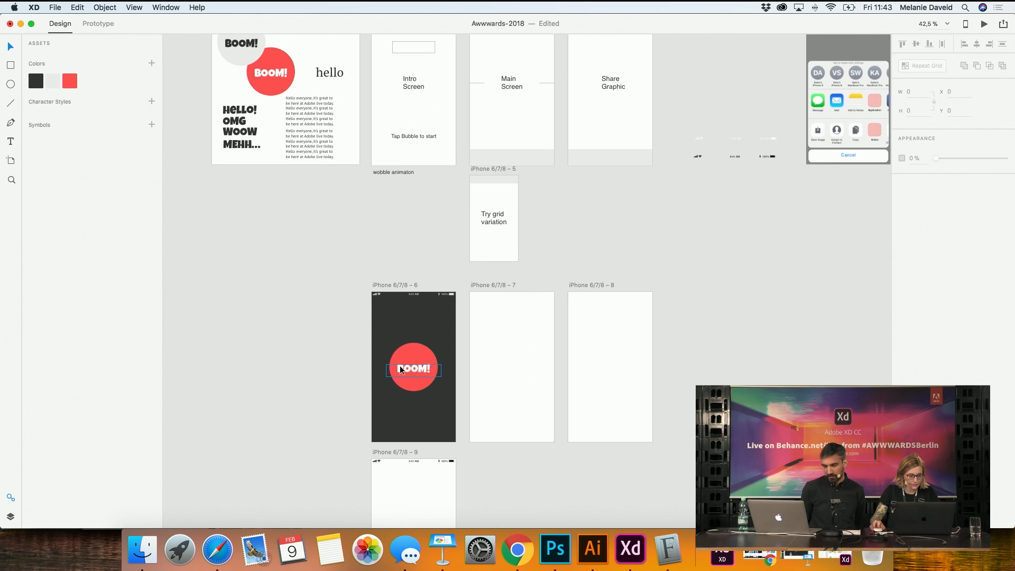
Enlarge the red circle on iPhone 6/7/8 – 6 to about 533 × 533, partly beyond the artboard's left edge, and nudge the BOOM! text upward
{"action": "left_click", "coordinate": [302, 113]}
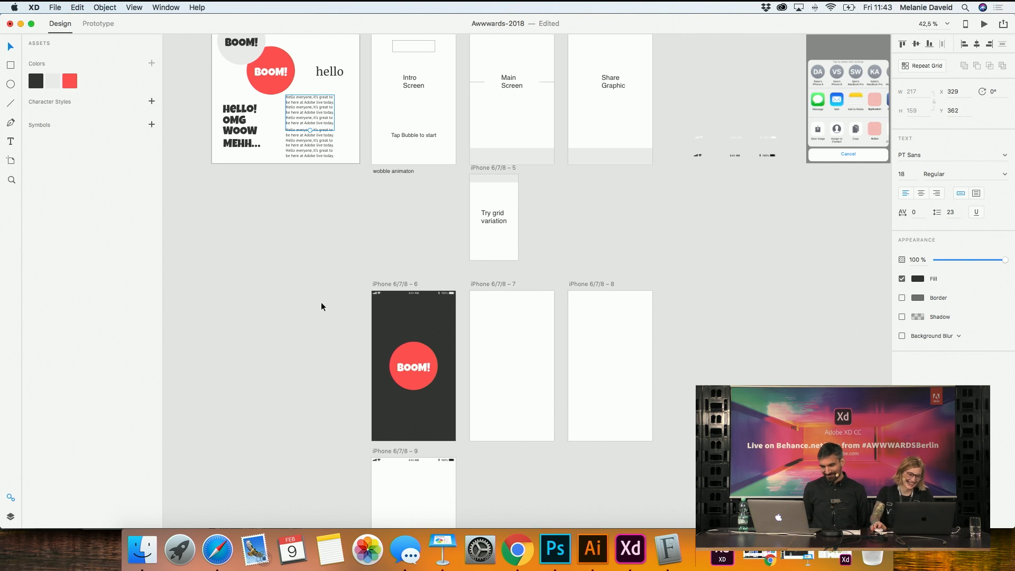
{"action": "left_click", "coordinate": [417, 365]}
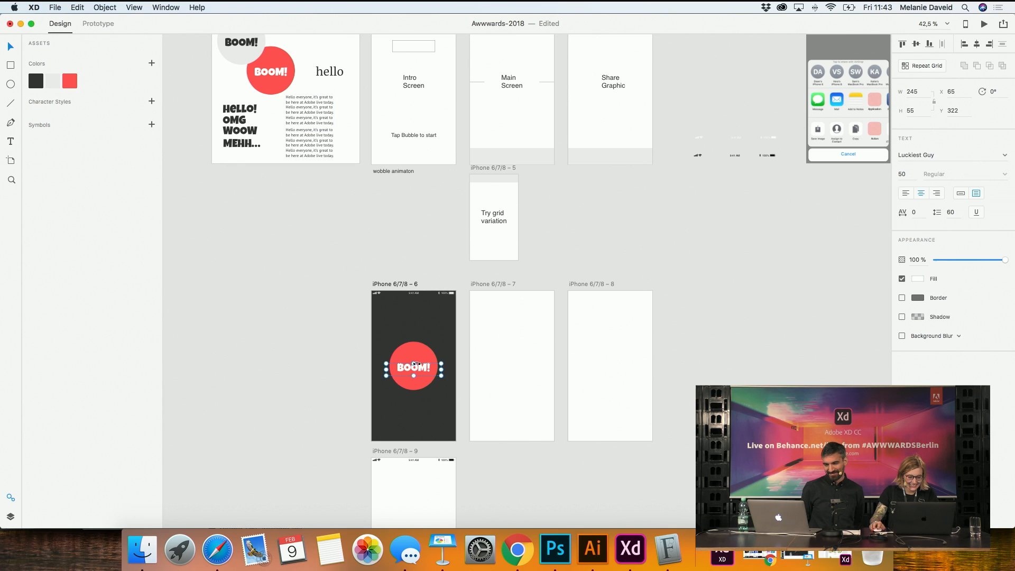
{"action": "left_click", "coordinate": [419, 347]}
{"action": "left_click_drag", "start_coordinate": [389, 391], "coordinate": [354, 440]}
{"action": "left_click_drag", "start_coordinate": [434, 392], "coordinate": [408, 390]}
{"action": "key", "text": "Escape"}
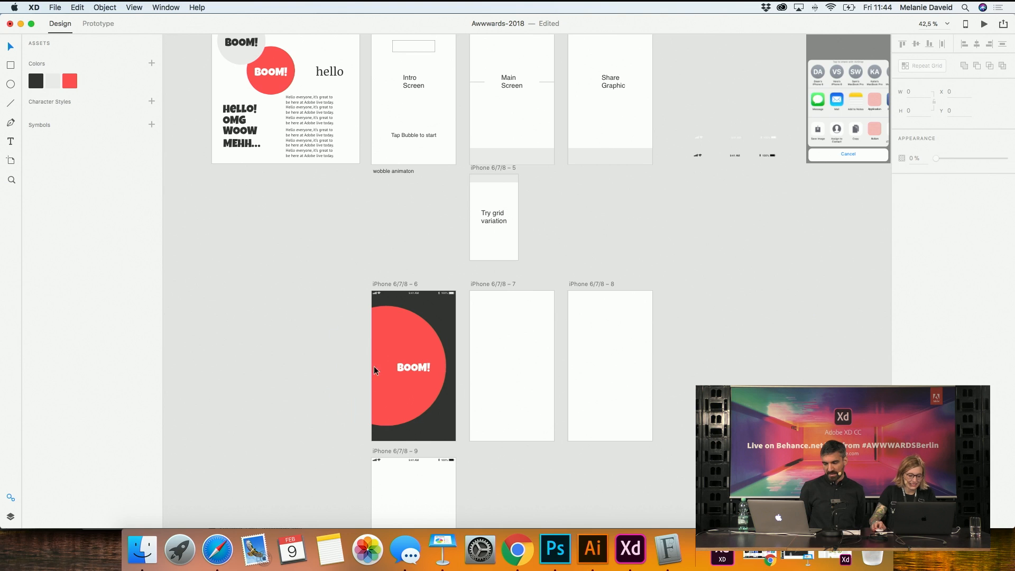
{"action": "left_click_drag", "start_coordinate": [415, 367], "coordinate": [418, 358]}
{"action": "left_click", "coordinate": [249, 367]}
Draw a white rectangle about 260 × 160 over the circle's right part and set its corner radius to 5
{"action": "left_click", "coordinate": [10, 65]}
{"action": "mouse_move", "coordinate": [515, 336]}
{"action": "left_mouse_down"}
{"action": "mouse_move", "coordinate": [574, 380]}
{"action": "mouse_move", "coordinate": [429, 372]}
{"action": "left_mouse_up"}
{"action": "left_click_drag", "start_coordinate": [417, 329], "coordinate": [439, 354]}
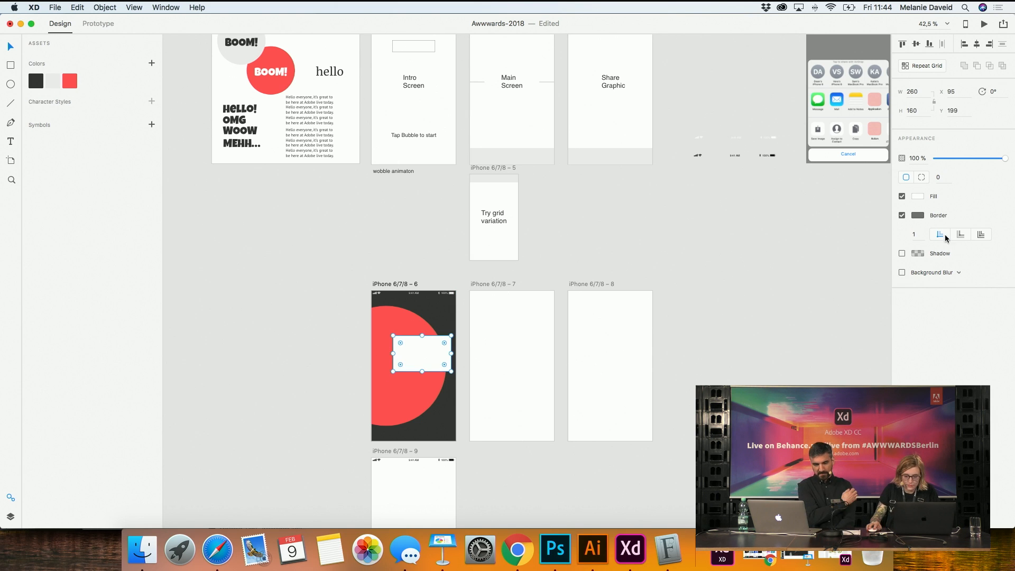
{"action": "left_click", "coordinate": [937, 178]}
{"action": "type", "text": "2"}
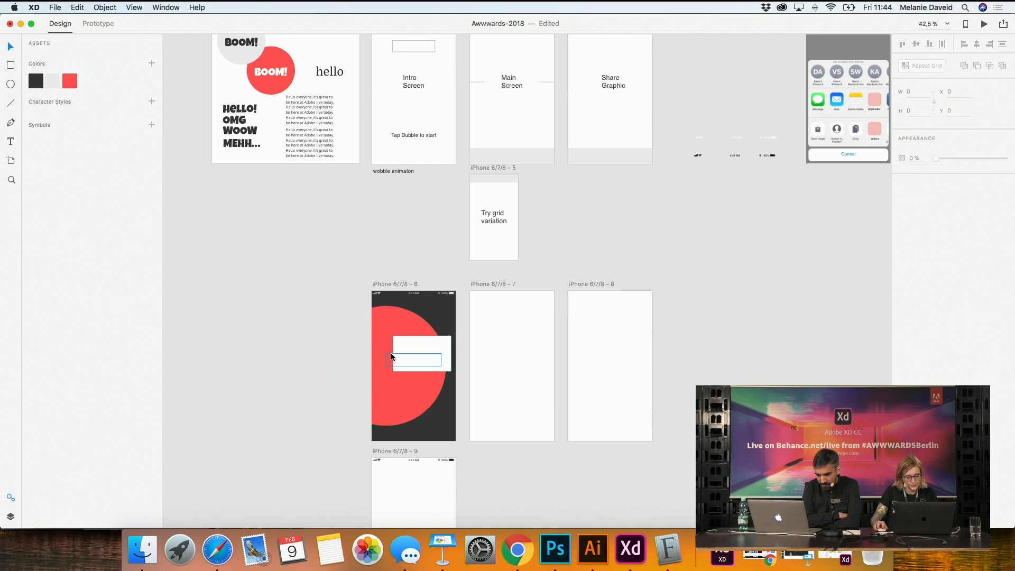
Send the red circle and white rectangle to the back and place the BOOM! text on the rectangle in dark grey
{"action": "right_click", "coordinate": [431, 390]}
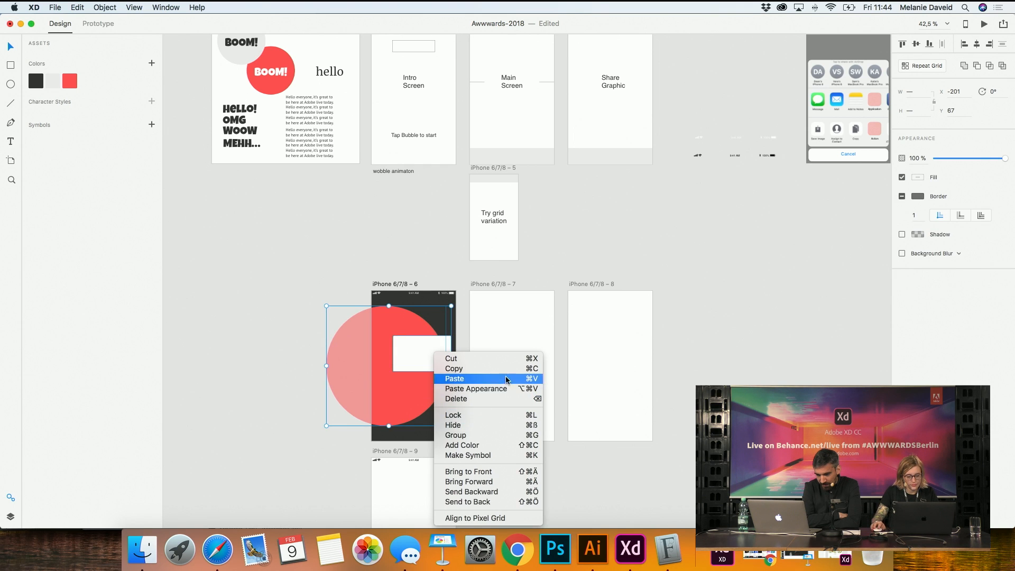
{"action": "left_click", "coordinate": [488, 502]}
{"action": "left_click", "coordinate": [431, 365]}
{"action": "left_click", "coordinate": [422, 481]}
{"action": "left_click_drag", "start_coordinate": [420, 481], "coordinate": [423, 469]}
{"action": "key", "text": "super+z"}
{"action": "mouse_move", "coordinate": [423, 362]}
{"action": "left_mouse_down"}
{"action": "mouse_move", "coordinate": [439, 358]}
{"action": "mouse_move", "coordinate": [431, 356]}
{"action": "left_mouse_up"}
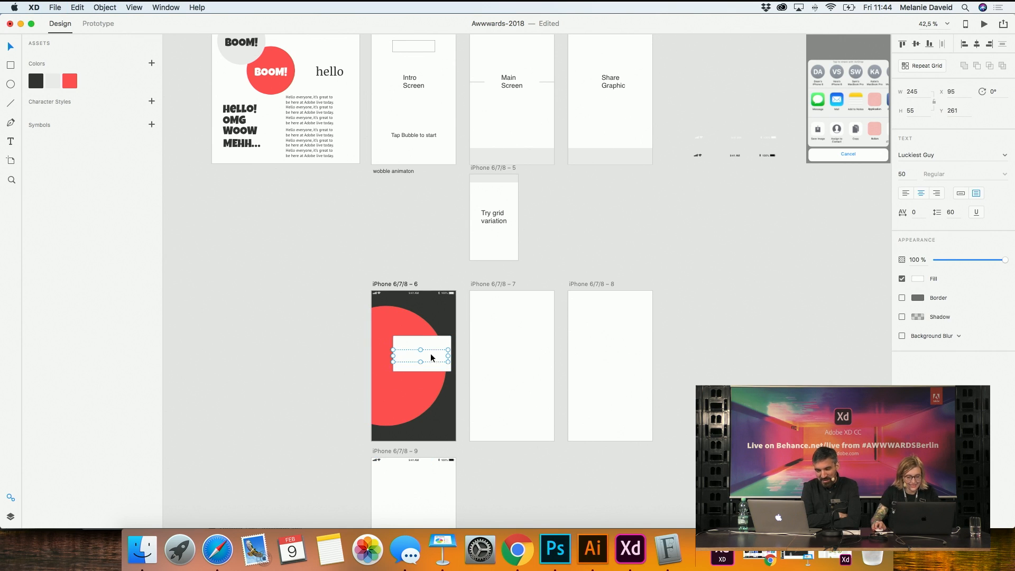
{"action": "left_click", "coordinate": [443, 349]}
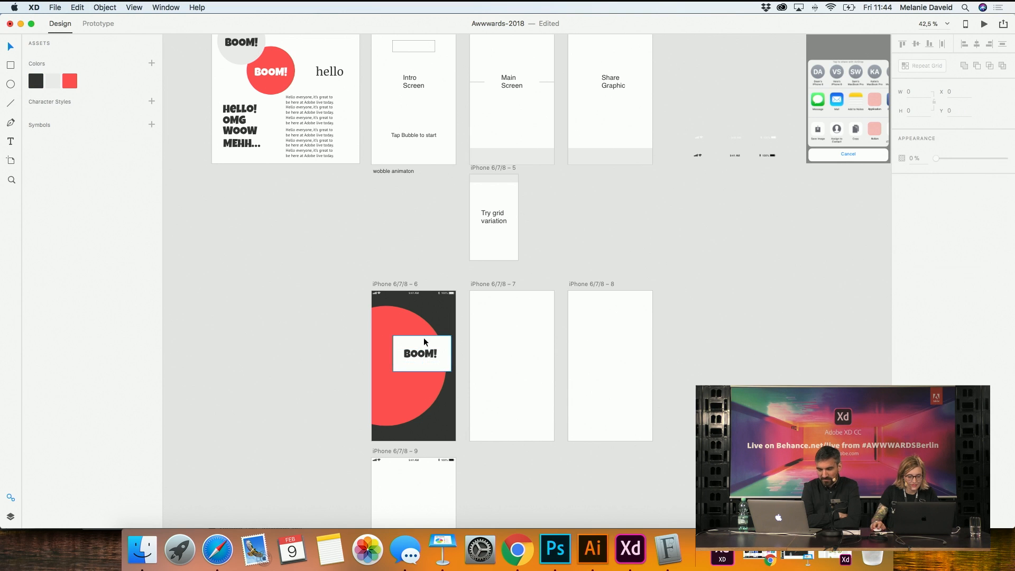
Enlarge the BOOM! text box to about 344 × 77 and reposition the word over the white rectangle
{"action": "scroll", "coordinate": [443, 349], "scroll_direction": "up", "scroll_amount": 5}
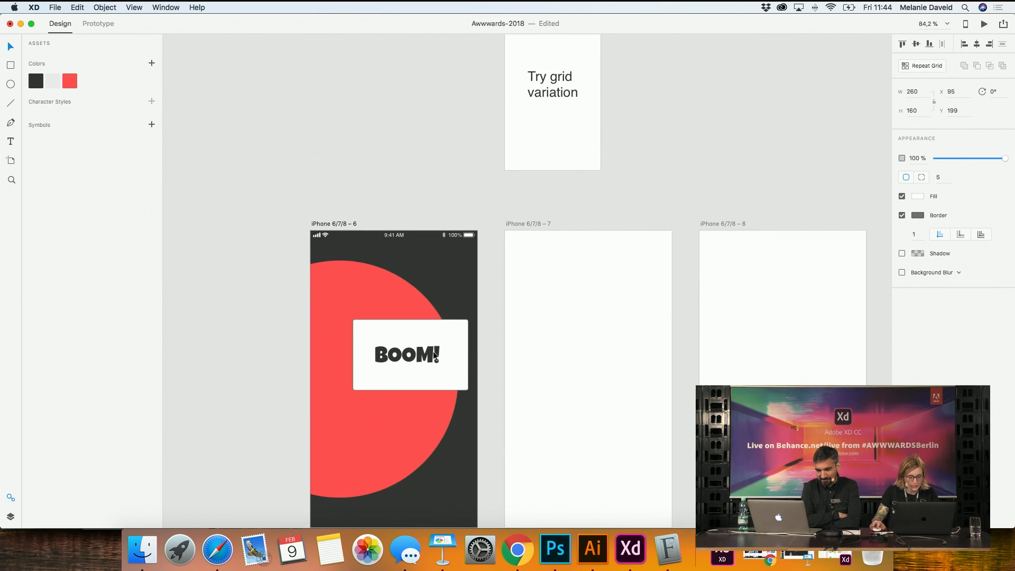
{"action": "left_click_drag", "start_coordinate": [424, 353], "coordinate": [428, 359]}
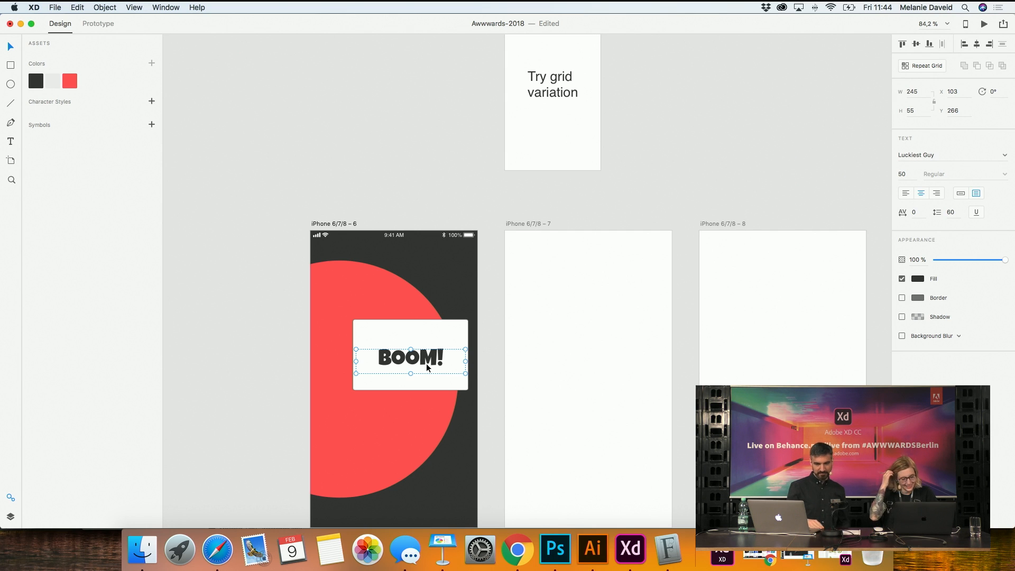
{"action": "left_click_drag", "start_coordinate": [466, 374], "coordinate": [510, 389]}
{"action": "left_click_drag", "start_coordinate": [439, 358], "coordinate": [414, 362]}
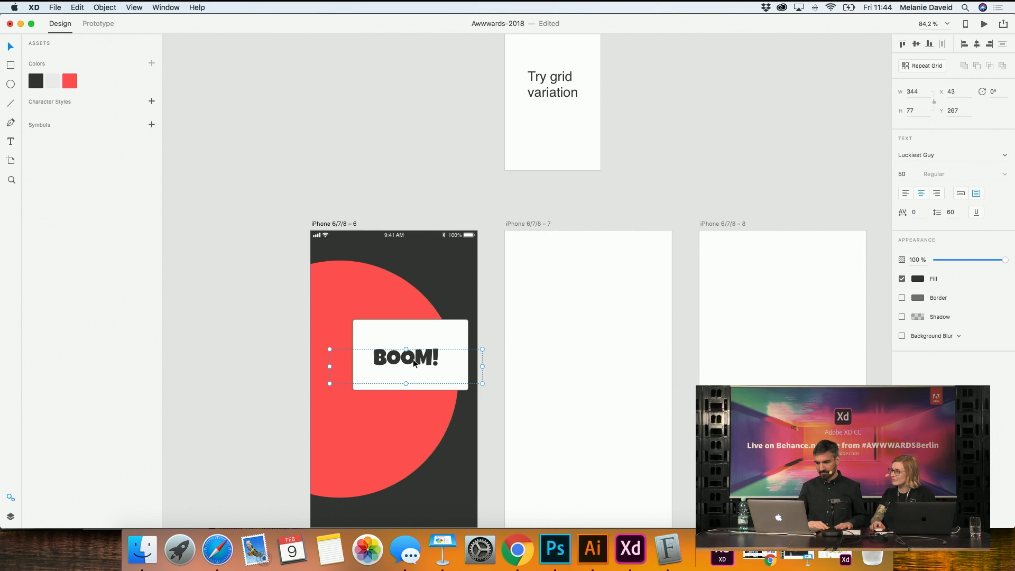
{"action": "left_click", "coordinate": [438, 397]}
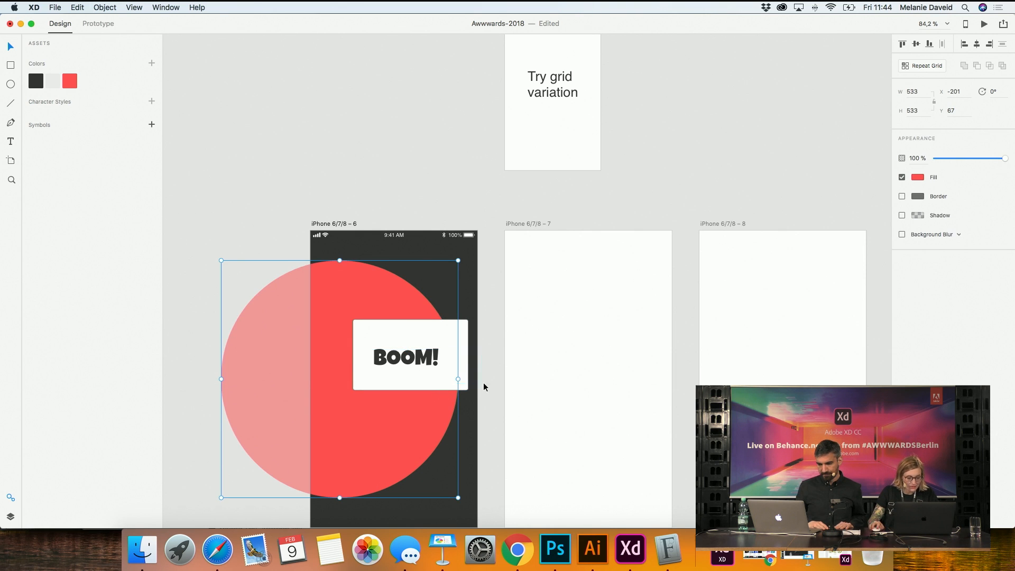
Remove the border from the white rectangle behind the BOOM! text on iPhone 6/7/8 – 6
{"action": "left_click", "coordinate": [506, 290]}
{"action": "left_click", "coordinate": [454, 328]}
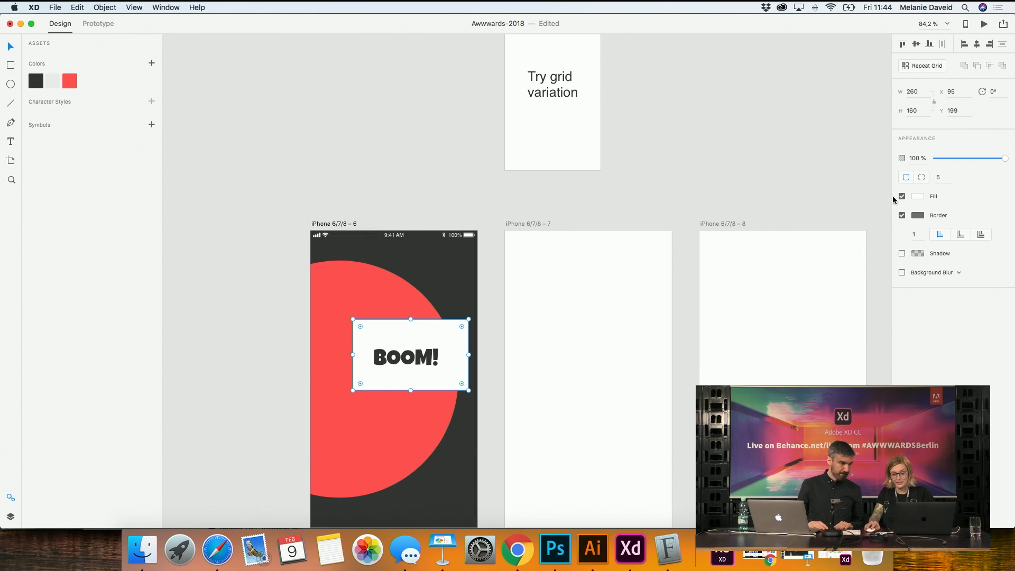
{"action": "left_click", "coordinate": [901, 216]}
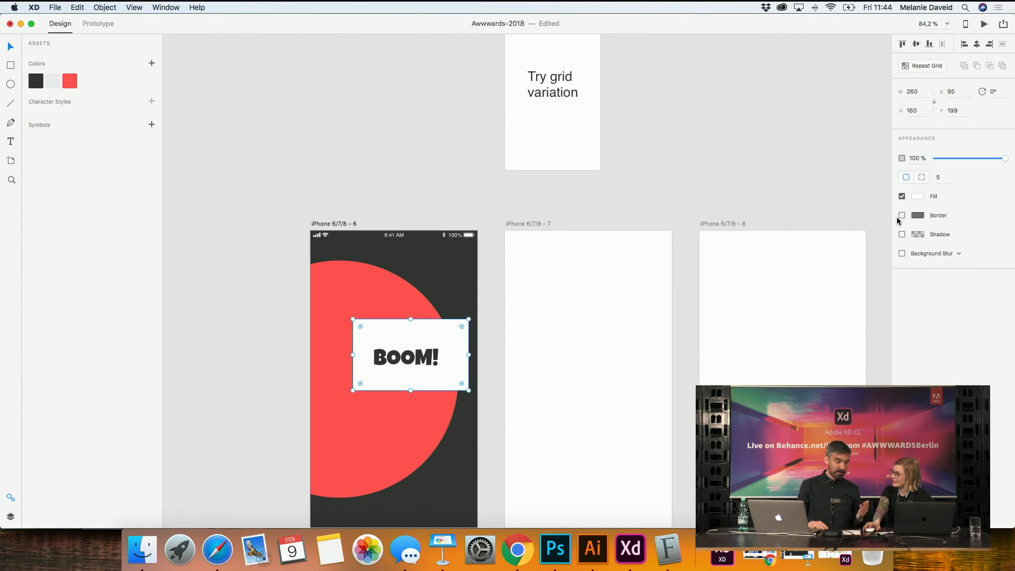
{"action": "left_click", "coordinate": [369, 183]}
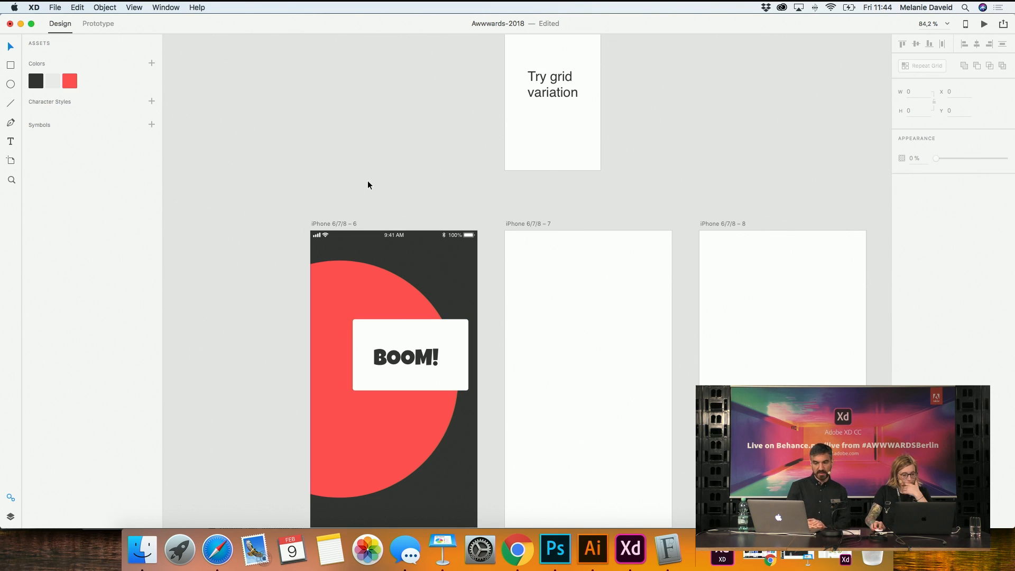
Set the white rectangle's corner radius to 20
{"action": "scroll", "coordinate": [373, 188], "scroll_direction": "down", "scroll_amount": 4}
{"action": "left_click", "coordinate": [363, 292]}
{"action": "left_click", "coordinate": [461, 250]}
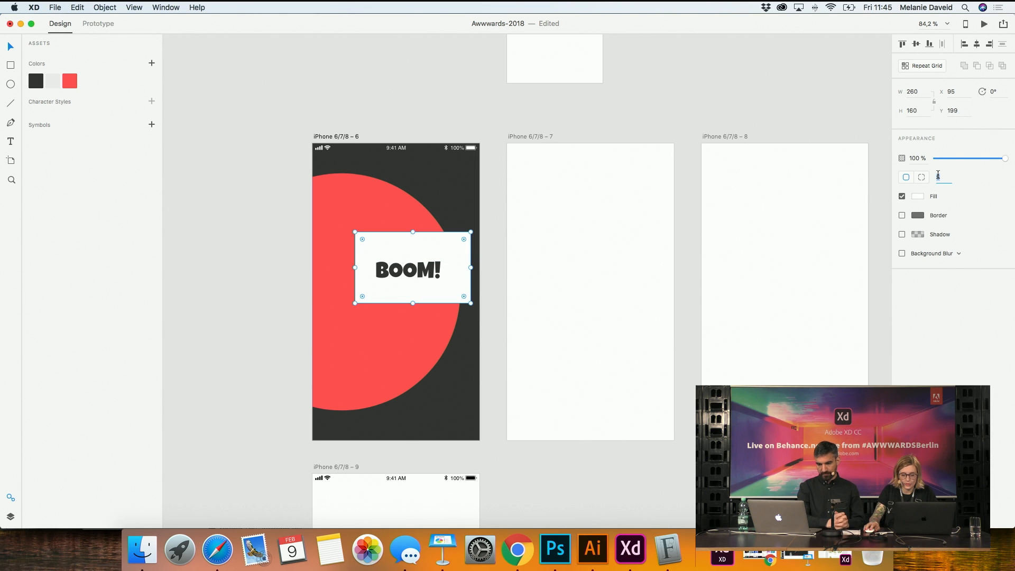
{"action": "type", "text": "20"}
{"action": "key", "text": "Return"}
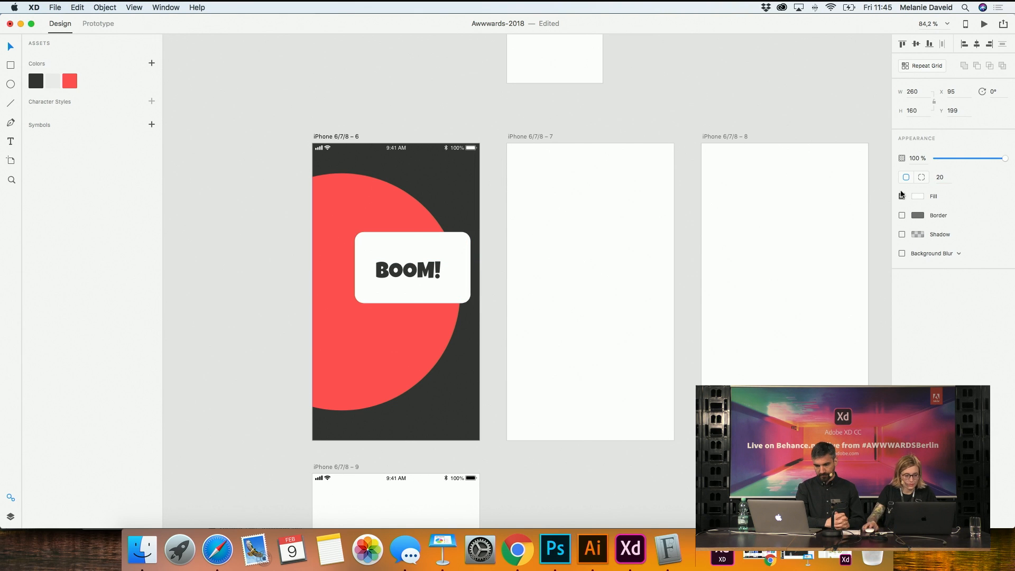
{"action": "left_click", "coordinate": [505, 235]}
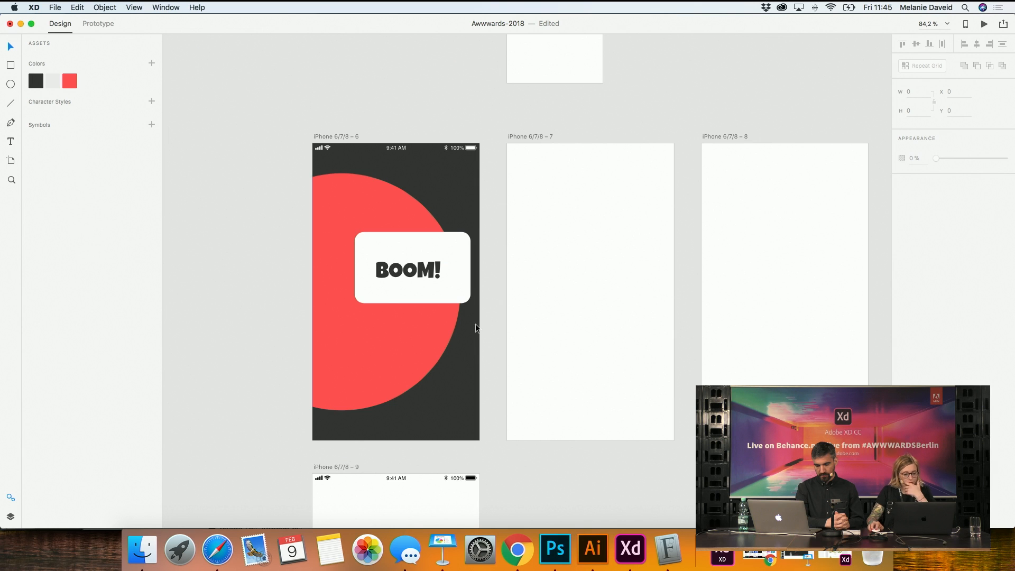
Set the BOOM! text's font size to 100 and reposition the word slightly up and to the left on the card
{"action": "scroll", "coordinate": [264, 201], "scroll_direction": "down", "scroll_amount": 2}
{"action": "scroll", "coordinate": [271, 203], "scroll_direction": "up", "scroll_amount": 5}
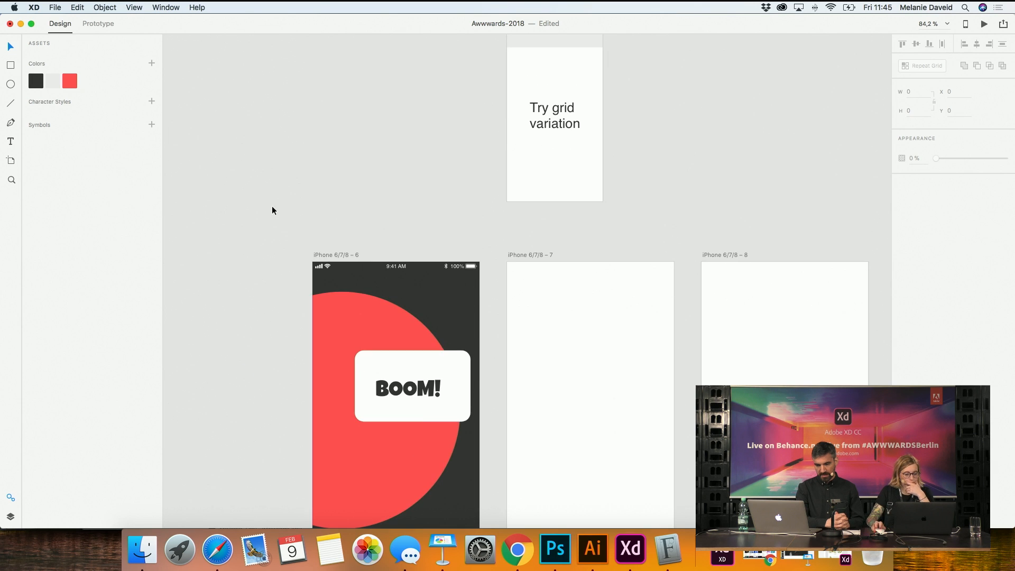
{"action": "left_click", "coordinate": [421, 383]}
{"action": "double_click", "coordinate": [423, 388]}
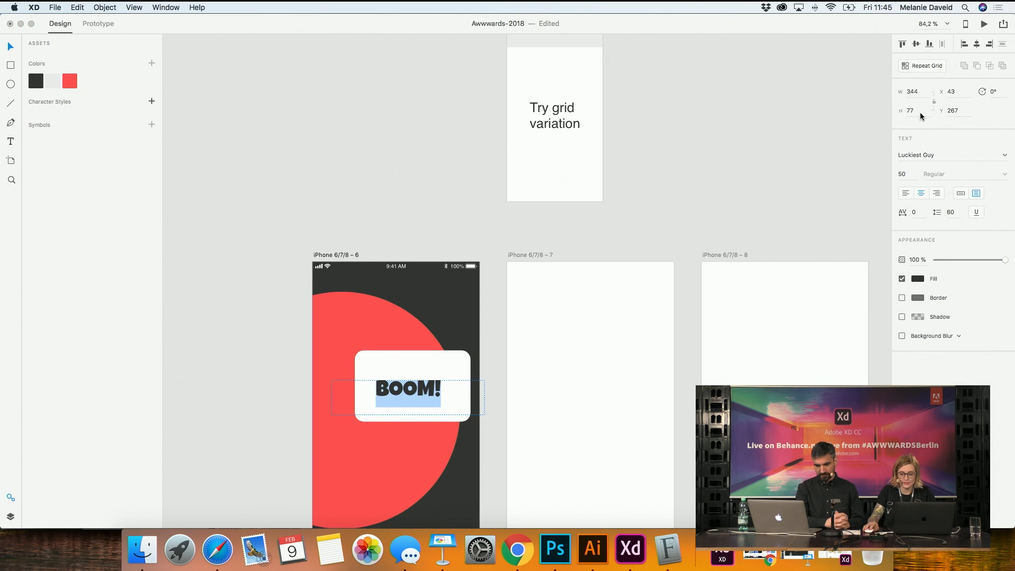
{"action": "left_click", "coordinate": [905, 173]}
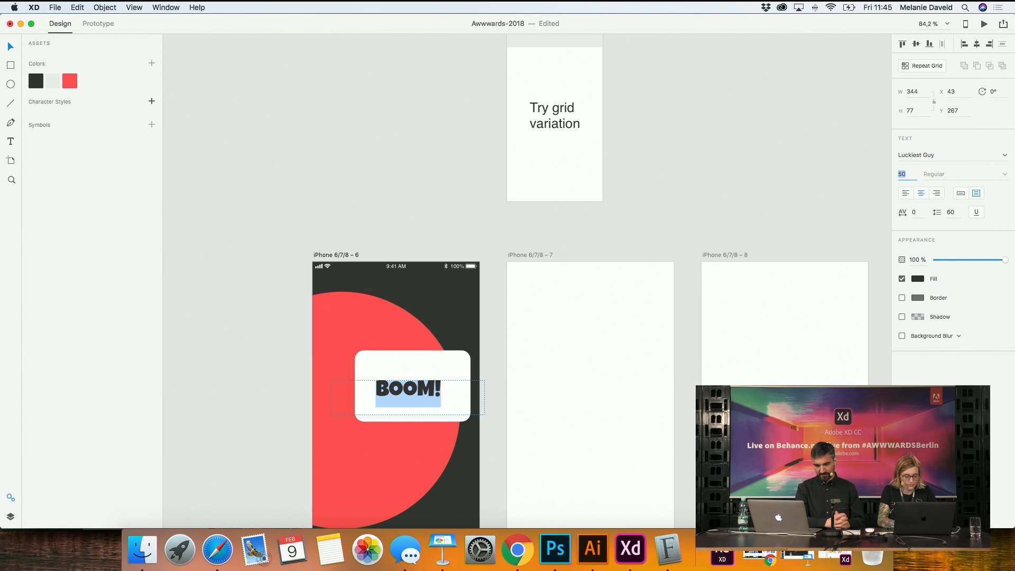
{"action": "type", "text": "100"}
{"action": "key", "text": "Return"}
{"action": "key", "text": "Escape"}
{"action": "left_click_drag", "start_coordinate": [423, 396], "coordinate": [417, 388]}
Reposition the white rectangle behind the enlarged BOOM! text and widen it to about 334 × 160
{"action": "left_click", "coordinate": [433, 363]}
{"action": "mouse_move", "coordinate": [355, 388]}
{"action": "left_mouse_down"}
{"action": "mouse_move", "coordinate": [312, 388]}
{"action": "mouse_move", "coordinate": [374, 374]}
{"action": "mouse_move", "coordinate": [365, 370]}
{"action": "left_mouse_up"}
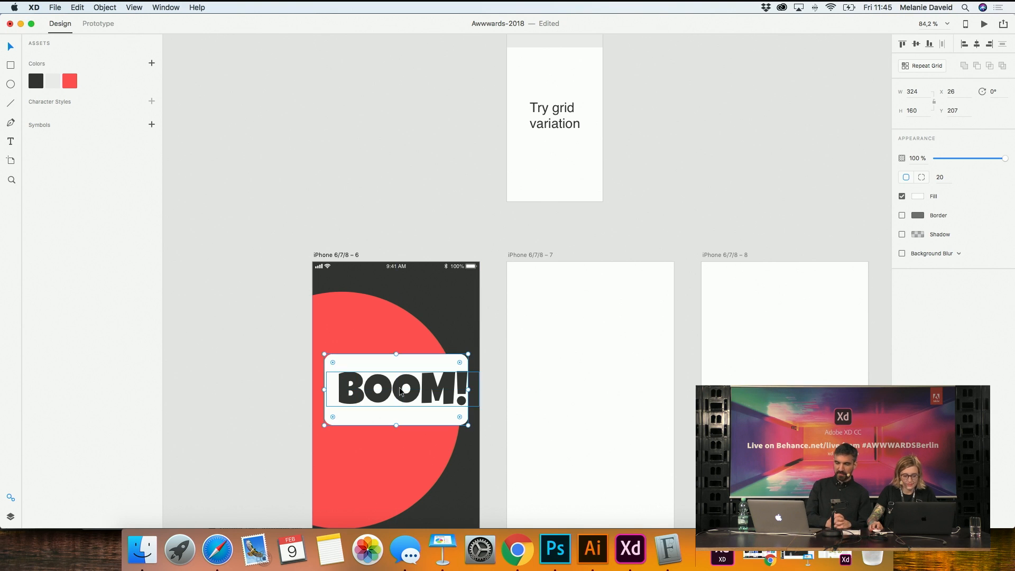
{"action": "left_click_drag", "start_coordinate": [469, 389], "coordinate": [472, 396]}
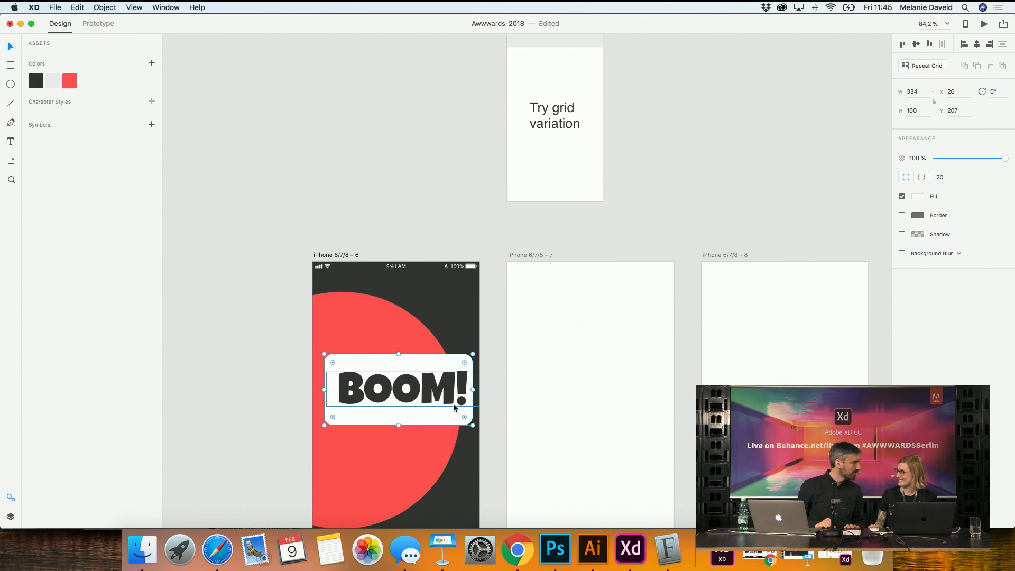
{"action": "left_click", "coordinate": [391, 175]}
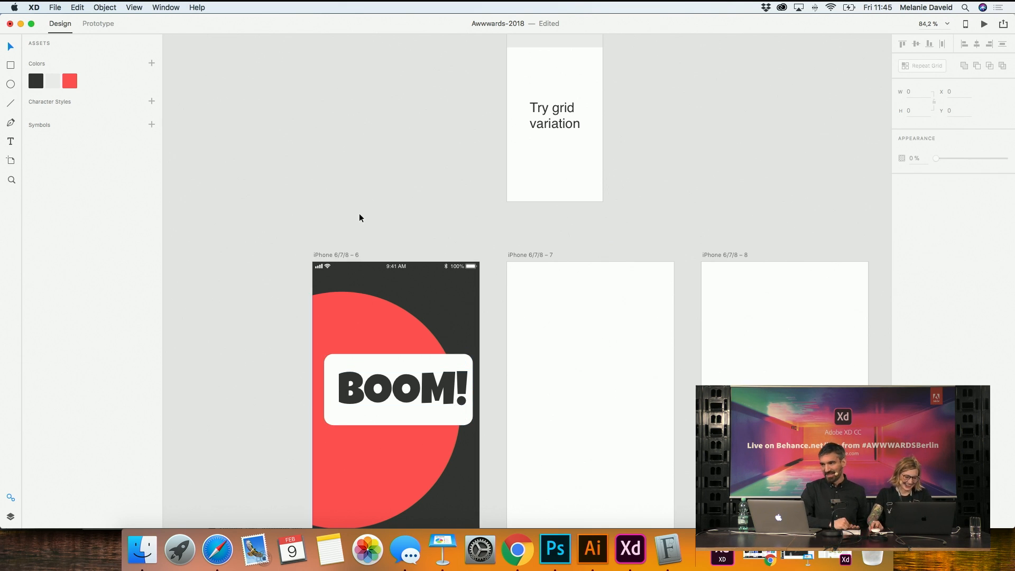
Increase the white rectangle's height to about 236 and align it around the BOOM! text
{"action": "scroll", "coordinate": [360, 214], "scroll_direction": "down", "scroll_amount": 3}
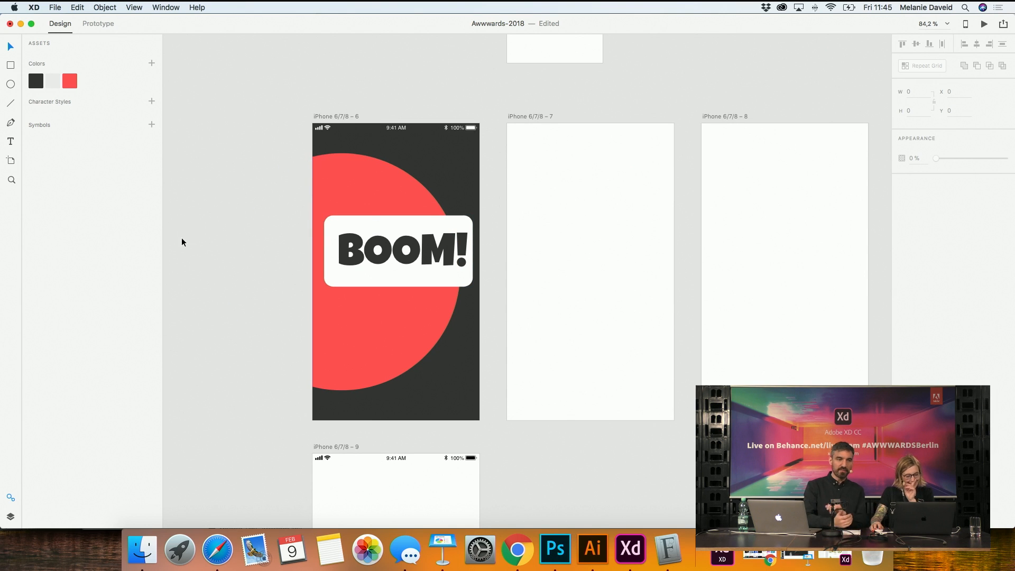
{"action": "left_click", "coordinate": [344, 244]}
{"action": "mouse_move", "coordinate": [399, 287]}
{"action": "left_mouse_down"}
{"action": "mouse_move", "coordinate": [399, 321]}
{"action": "mouse_move", "coordinate": [417, 284]}
{"action": "left_mouse_up"}
{"action": "left_click", "coordinate": [189, 293]}
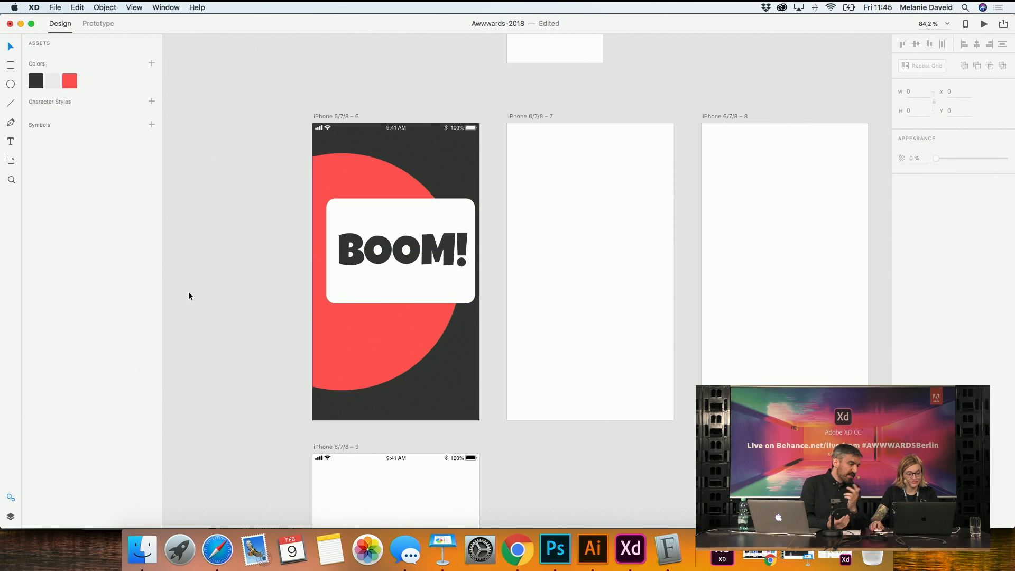
Try to copy the white rectangle and BOOM! text onto the iPhone 6/7/8 – 9 artboard
{"action": "key", "text": "super+minus"}
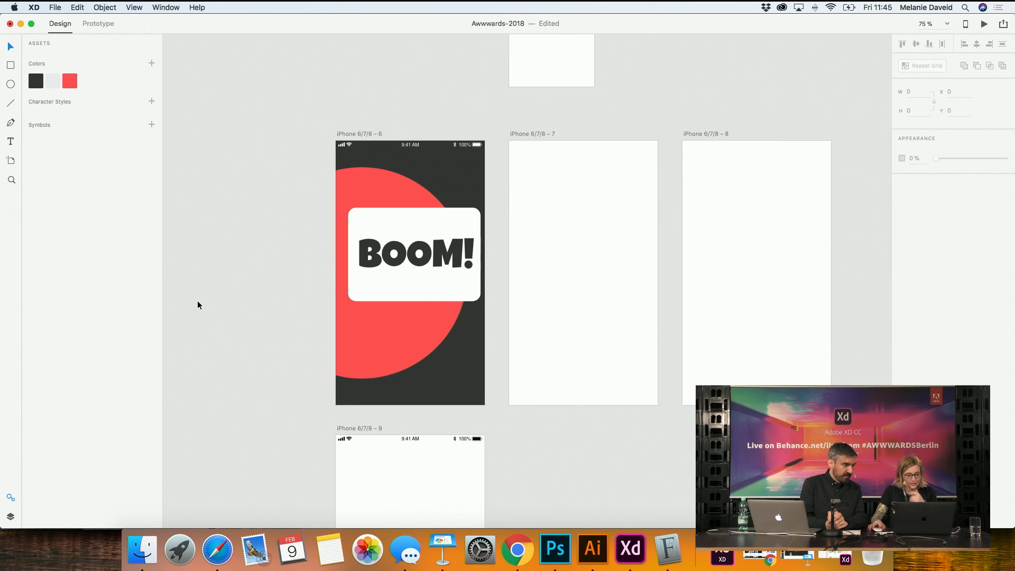
{"action": "left_click", "coordinate": [378, 277]}
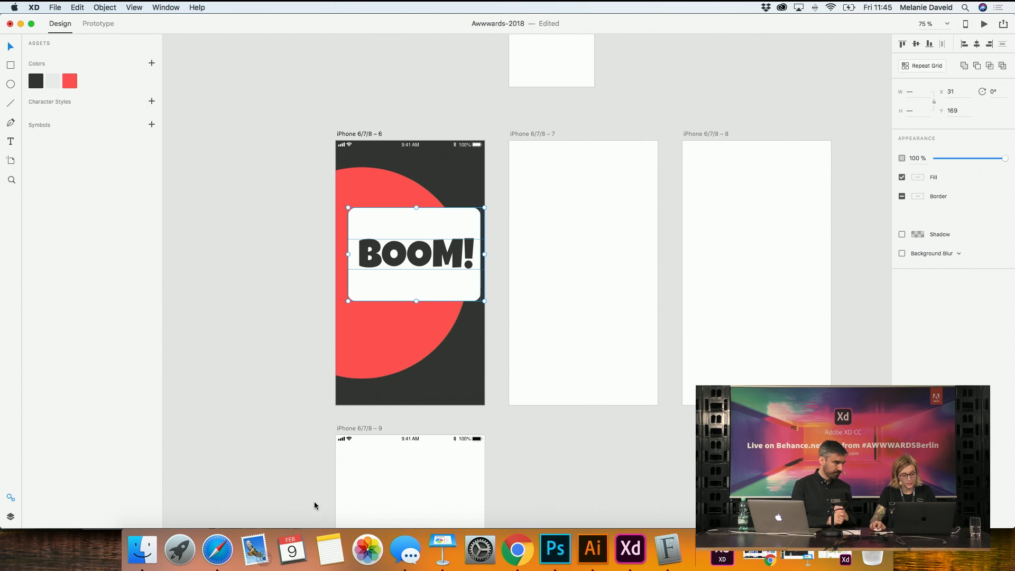
{"action": "scroll", "coordinate": [334, 407], "scroll_direction": "down", "scroll_amount": 3}
{"action": "left_click", "coordinate": [356, 367]}
{"action": "key", "text": "super+v"}
{"action": "scroll", "coordinate": [325, 395], "scroll_direction": "down", "scroll_amount": 6}
{"action": "key", "text": "super+z"}
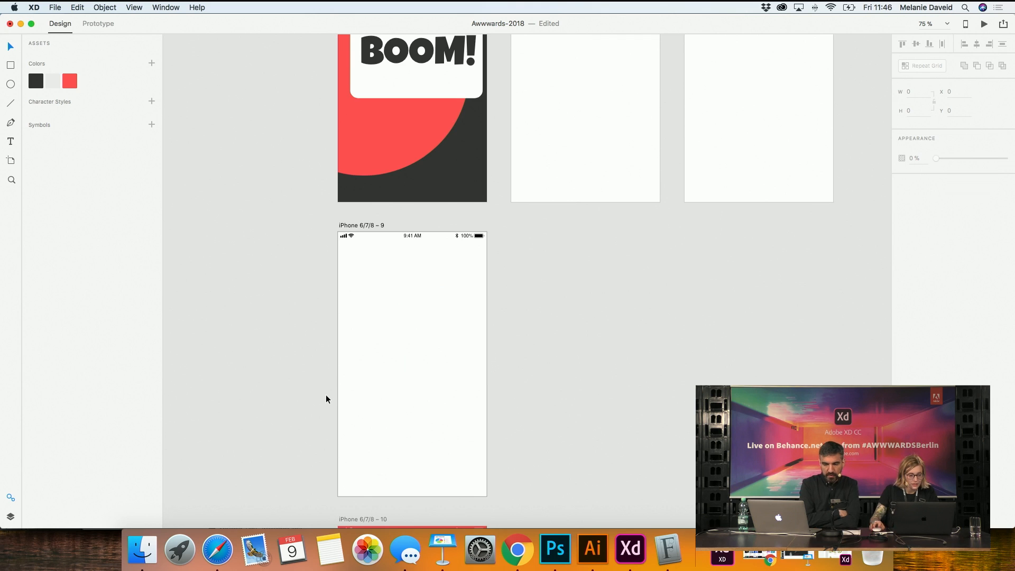
{"action": "scroll", "coordinate": [325, 394], "scroll_direction": "up", "scroll_amount": 8}
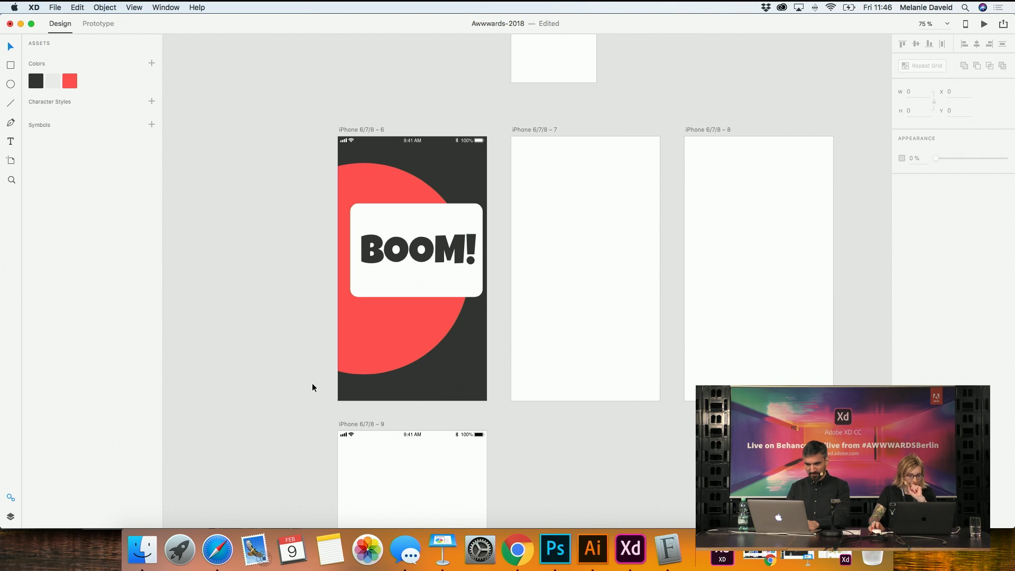
{"action": "scroll", "coordinate": [313, 384], "scroll_direction": "up", "scroll_amount": 7}
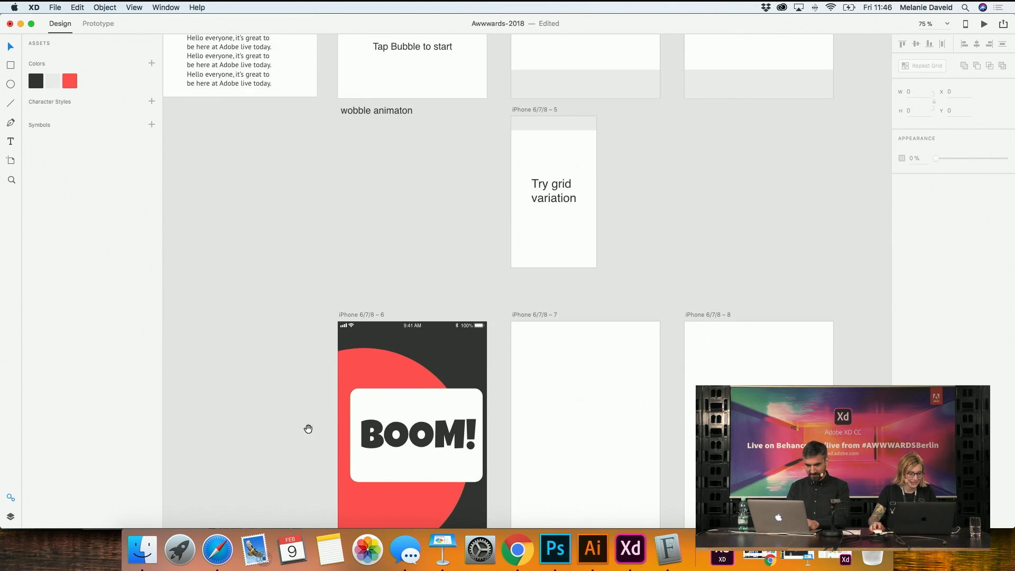
{"action": "scroll", "coordinate": [270, 431], "scroll_direction": "down", "scroll_amount": 6}
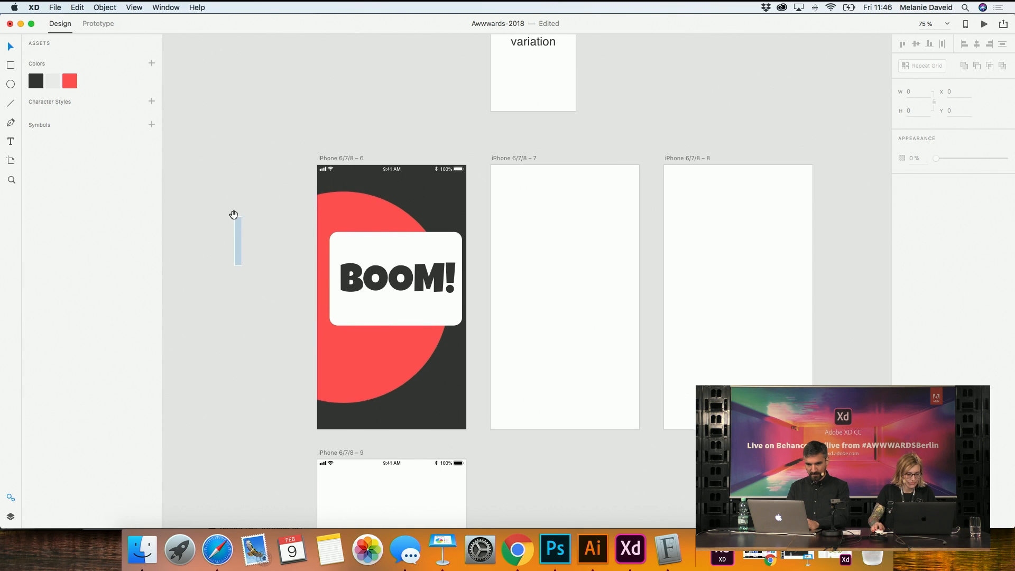
{"action": "left_click_drag", "start_coordinate": [290, 290], "coordinate": [309, 203]}
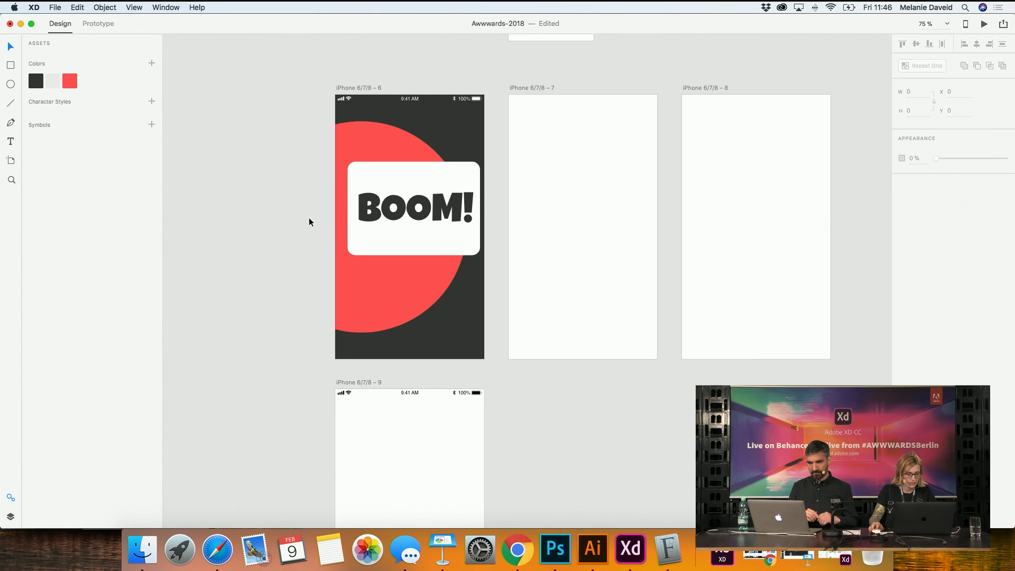
{"action": "scroll", "coordinate": [284, 252], "scroll_direction": "down", "scroll_amount": 5}
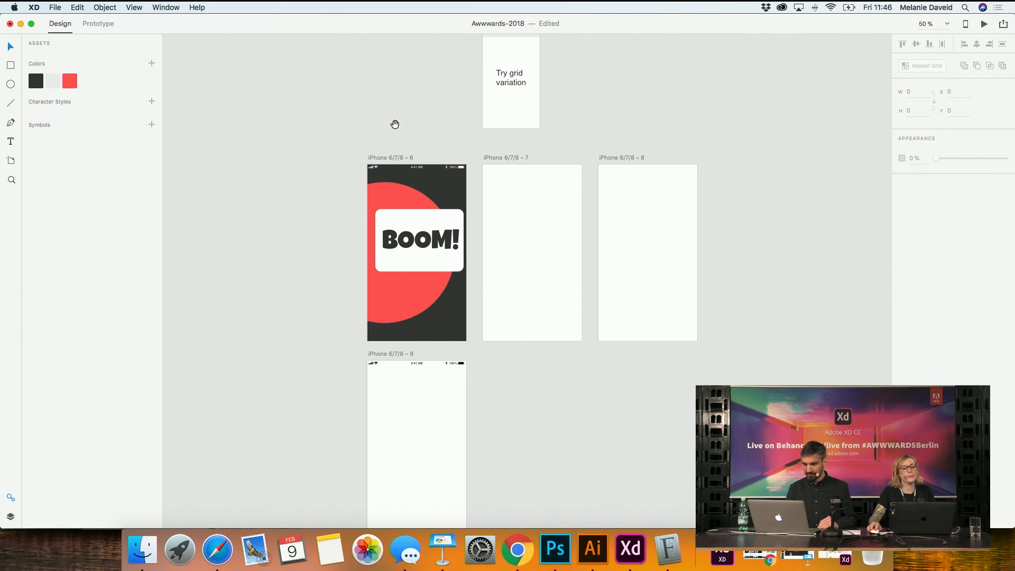
Place a copy of the BOOM! text on the blank iPhone 6/7/8 – 7 artboard
{"action": "left_click_drag", "start_coordinate": [395, 125], "coordinate": [281, 124]}
{"action": "left_click", "coordinate": [323, 265]}
{"action": "left_click_drag", "start_coordinate": [322, 266], "coordinate": [420, 258]}
Delete the iPhone 6/7/8 – 7 artboard and put a duplicate of iPhone 6/7/8 – 6 in its place
{"action": "left_click", "coordinate": [389, 160]}
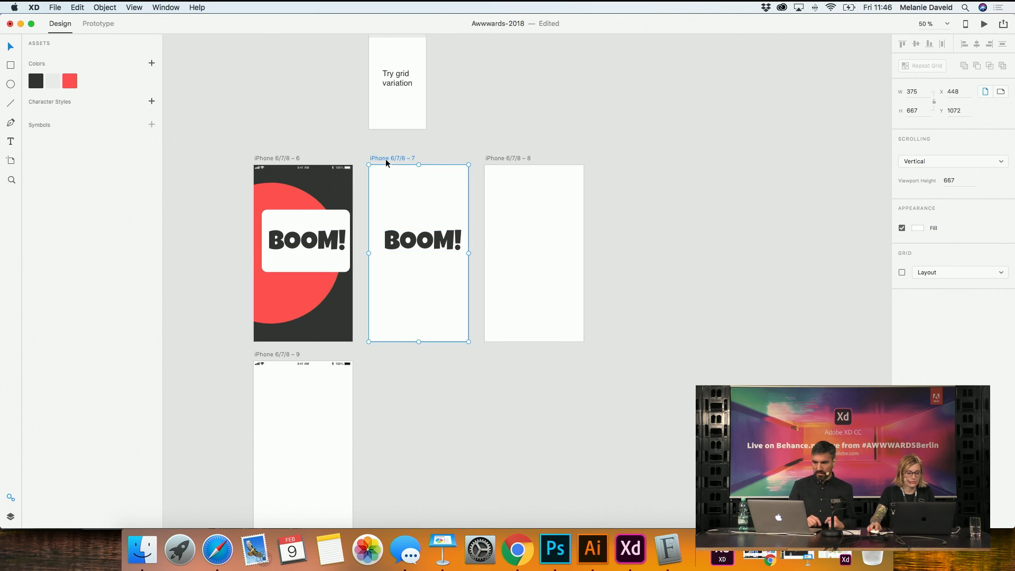
{"action": "key", "text": "Delete"}
{"action": "left_click", "coordinate": [267, 161]}
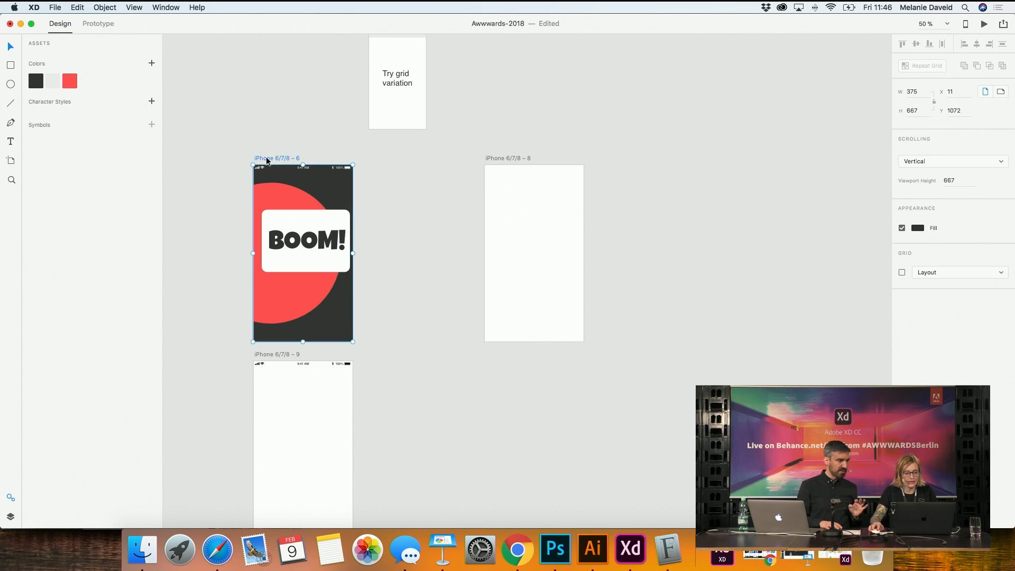
{"action": "left_click_drag", "start_coordinate": [261, 160], "coordinate": [375, 160]}
Delete the red circle from the duplicated artboard and shift the white card with the BOOM! text to its horizontal centre
{"action": "left_click", "coordinate": [411, 302]}
{"action": "key", "text": "Delete"}
{"action": "left_click", "coordinate": [443, 265]}
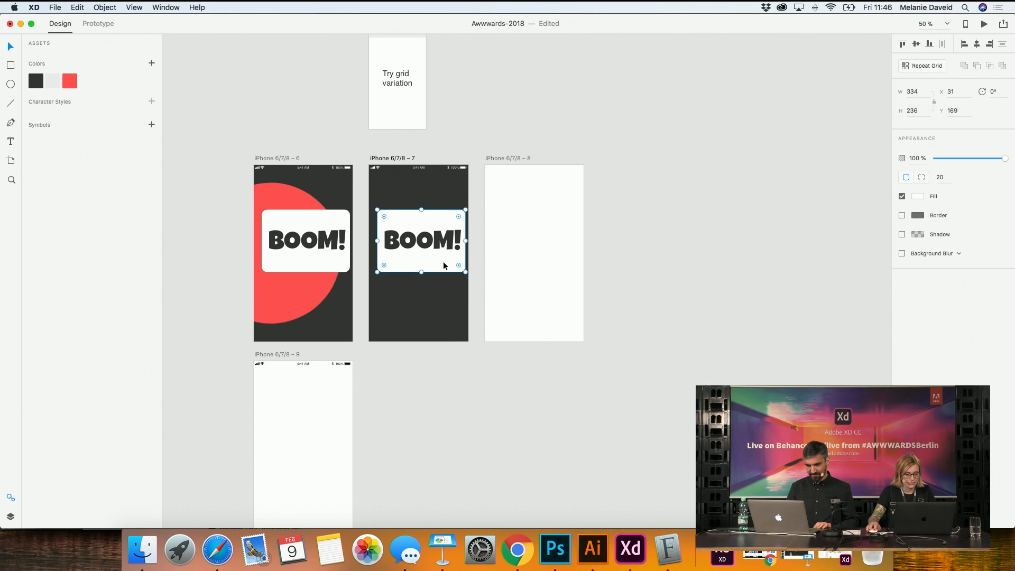
{"action": "left_click_drag", "start_coordinate": [435, 261], "coordinate": [440, 245]}
{"action": "left_click", "coordinate": [442, 247], "text": "shift"}
{"action": "left_click", "coordinate": [547, 377]}
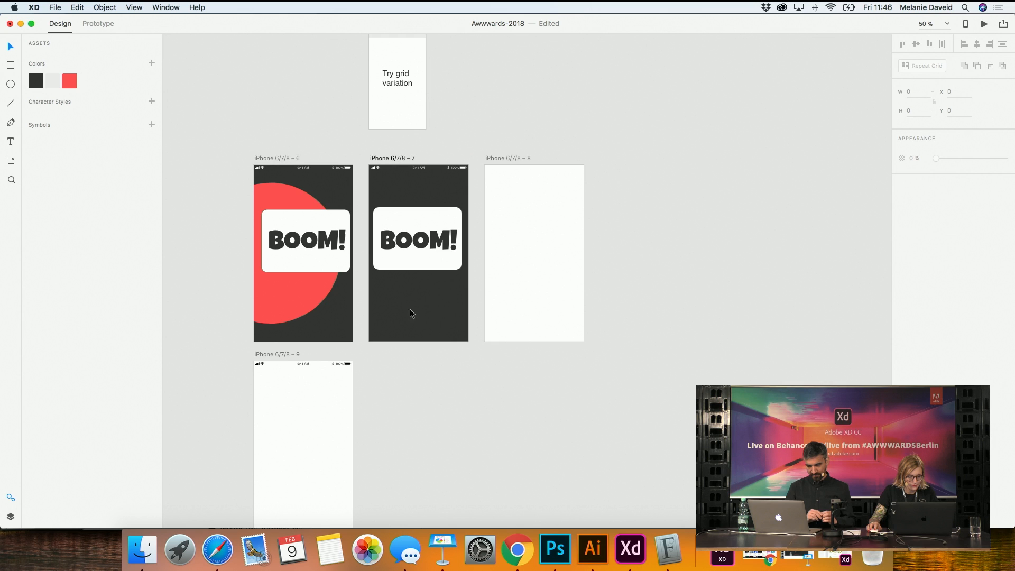
{"action": "scroll", "coordinate": [494, 328], "scroll_direction": "down", "scroll_amount": 3}
{"action": "scroll", "coordinate": [494, 328], "scroll_direction": "up", "scroll_amount": 10}
{"action": "scroll", "coordinate": [494, 328], "scroll_direction": "down", "scroll_amount": 7}
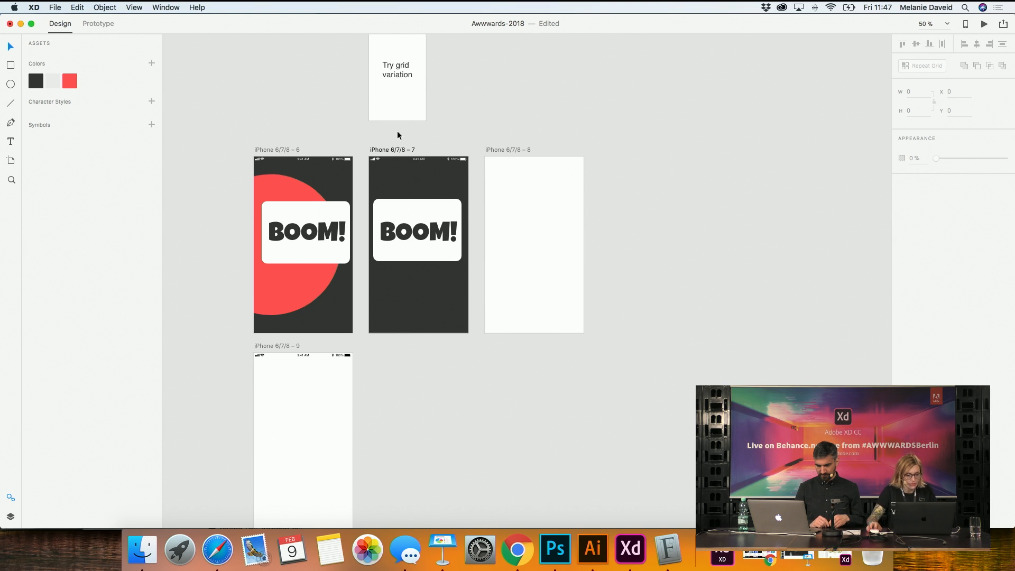
{"action": "scroll", "coordinate": [414, 153], "scroll_direction": "up", "scroll_amount": 5}
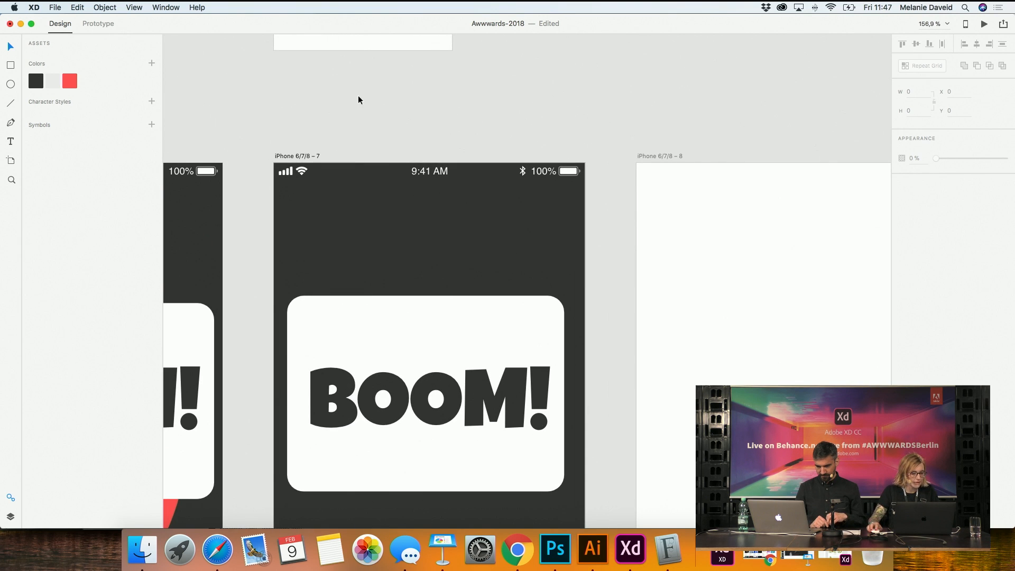
Switch to the open UIElements+DesignTemplates+Guides document
{"action": "left_click", "coordinate": [798, 558]}
{"action": "key", "text": "super+Tab"}
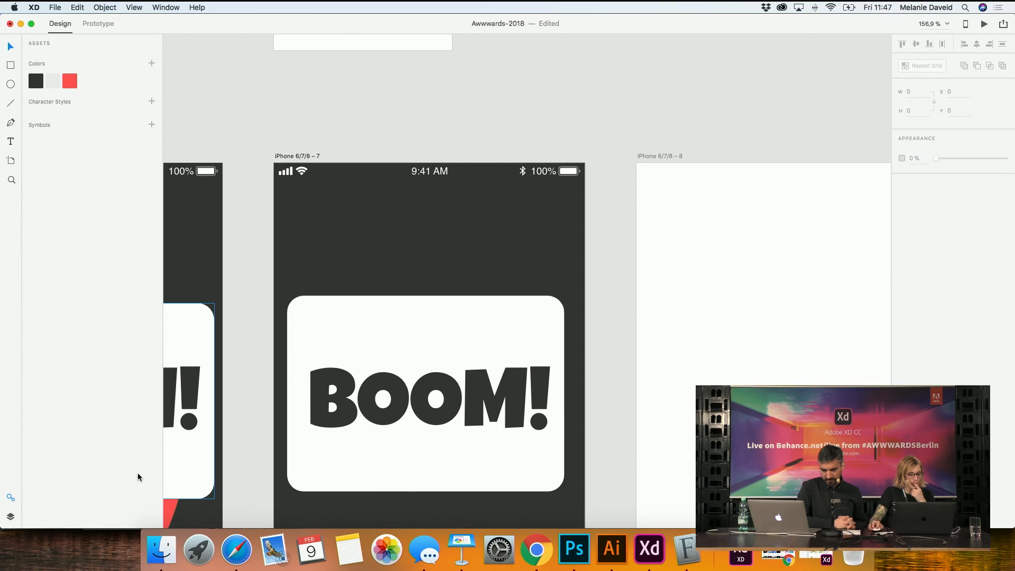
{"action": "key", "text": "ctrl+Up"}
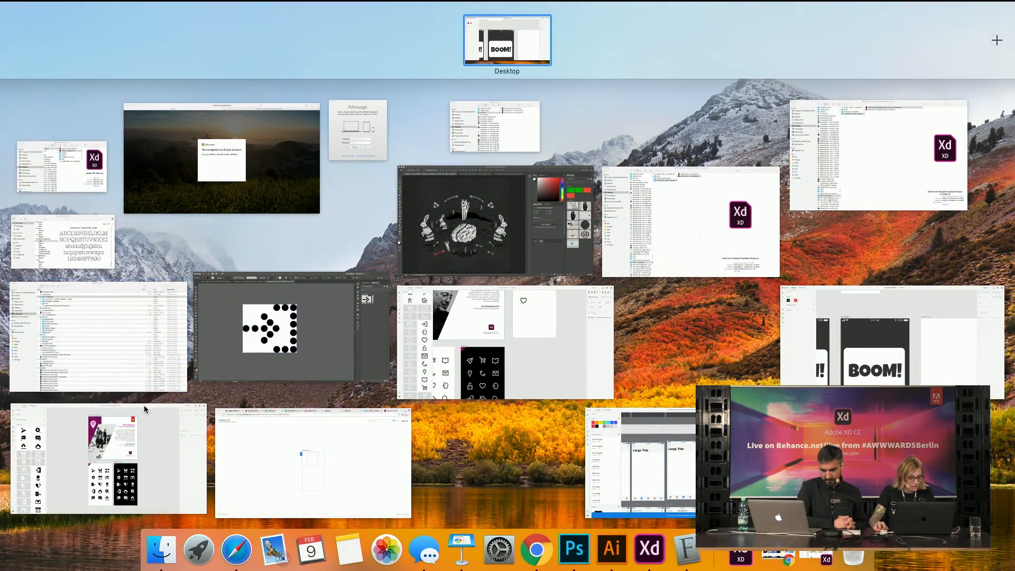
{"action": "left_click", "coordinate": [671, 469]}
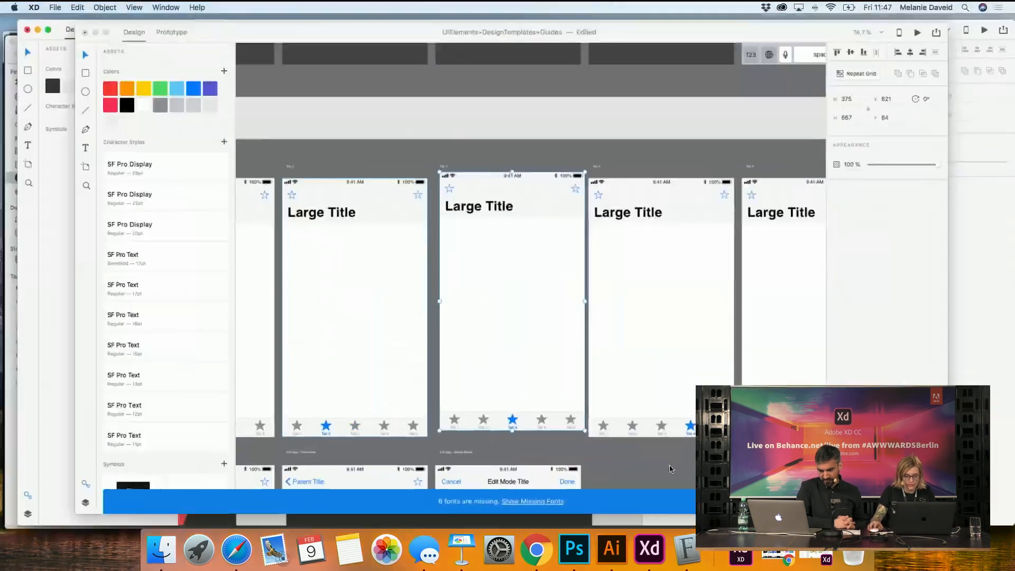
Look through the UI kit's controls, views, templates and system artboards for iOS elements that suit the app screens
{"action": "key", "text": "super+minus"}
{"action": "key", "text": "super+minus"}
{"action": "key", "text": "super+minus"}
{"action": "key", "text": "super+minus"}
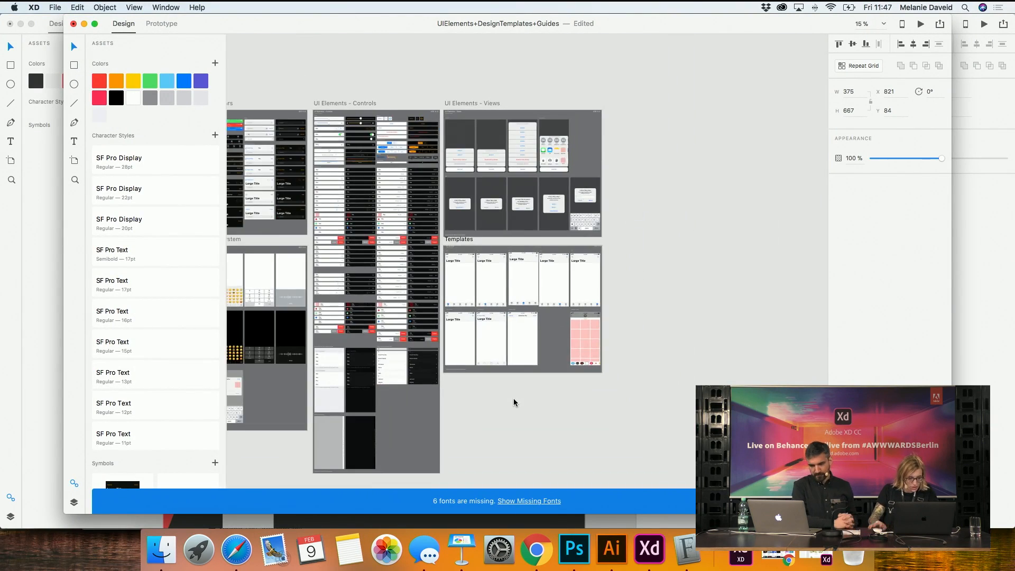
{"action": "left_click_drag", "start_coordinate": [381, 248], "coordinate": [487, 235]}
{"action": "scroll", "coordinate": [525, 263], "scroll_direction": "up", "scroll_amount": 5}
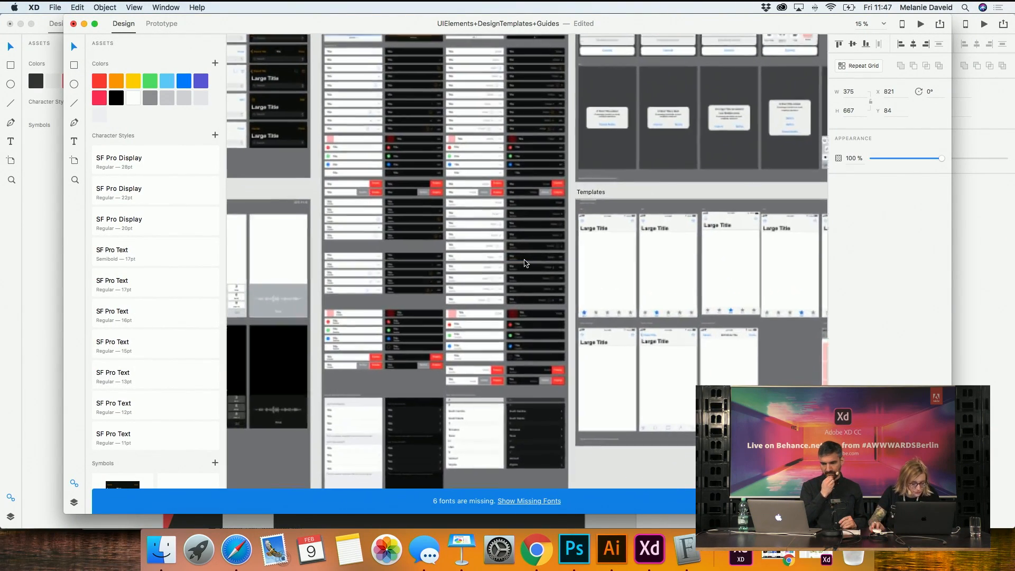
{"action": "scroll", "coordinate": [525, 263], "scroll_direction": "up", "scroll_amount": 6}
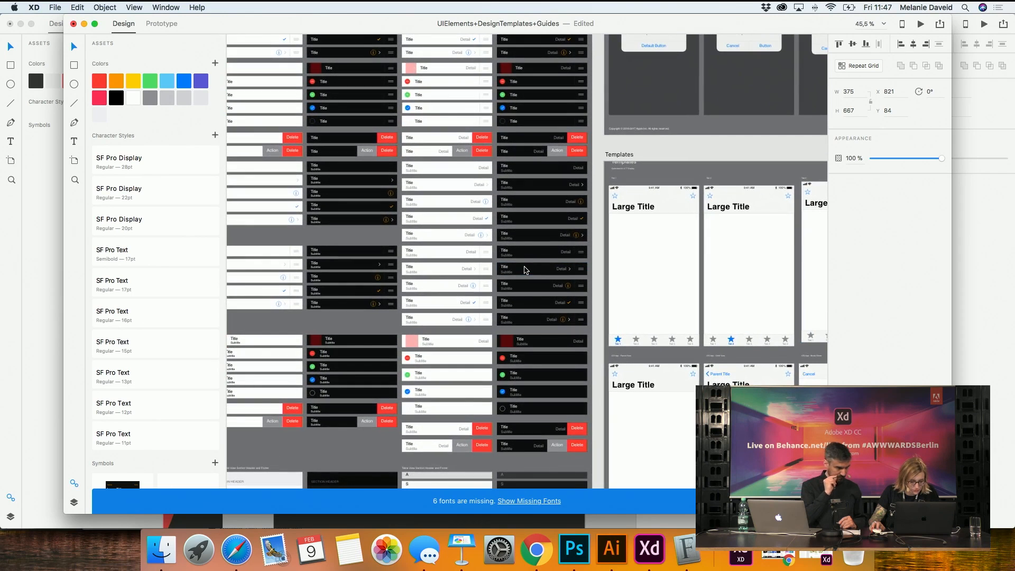
{"action": "left_click_drag", "start_coordinate": [656, 278], "coordinate": [322, 381]}
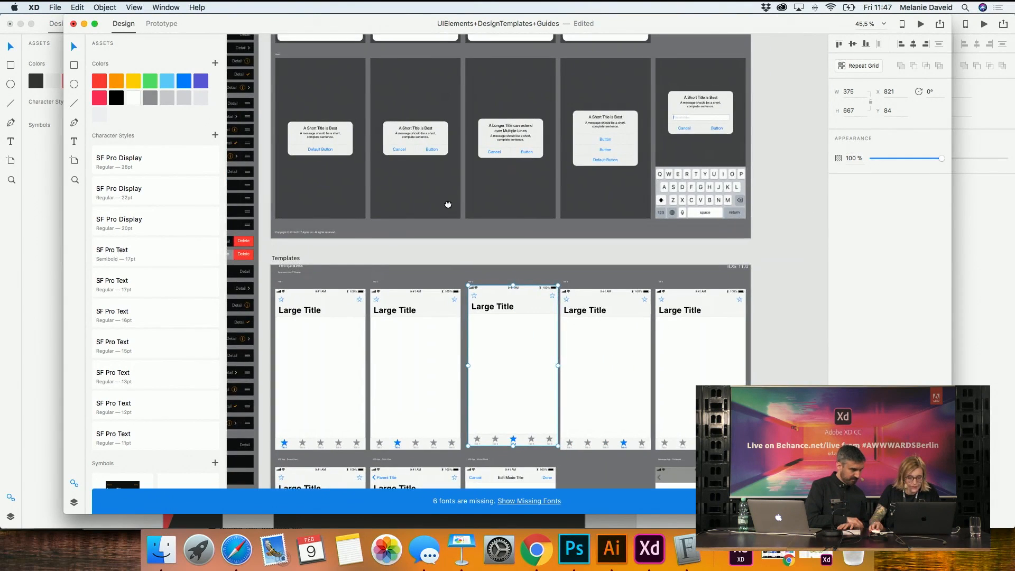
{"action": "left_click_drag", "start_coordinate": [448, 205], "coordinate": [411, 177]}
{"action": "left_click_drag", "start_coordinate": [431, 402], "coordinate": [443, 225]}
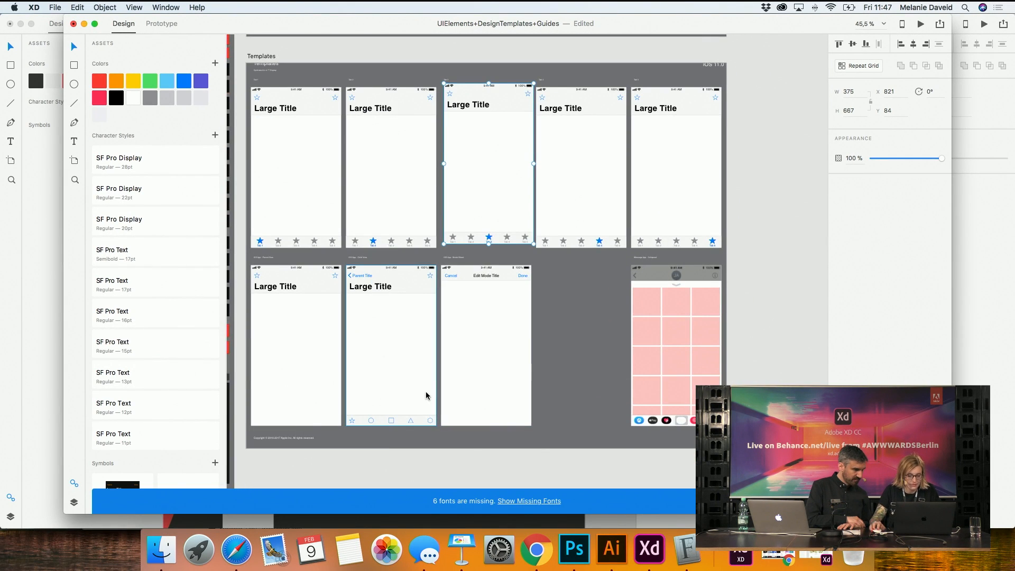
{"action": "left_click", "coordinate": [447, 377]}
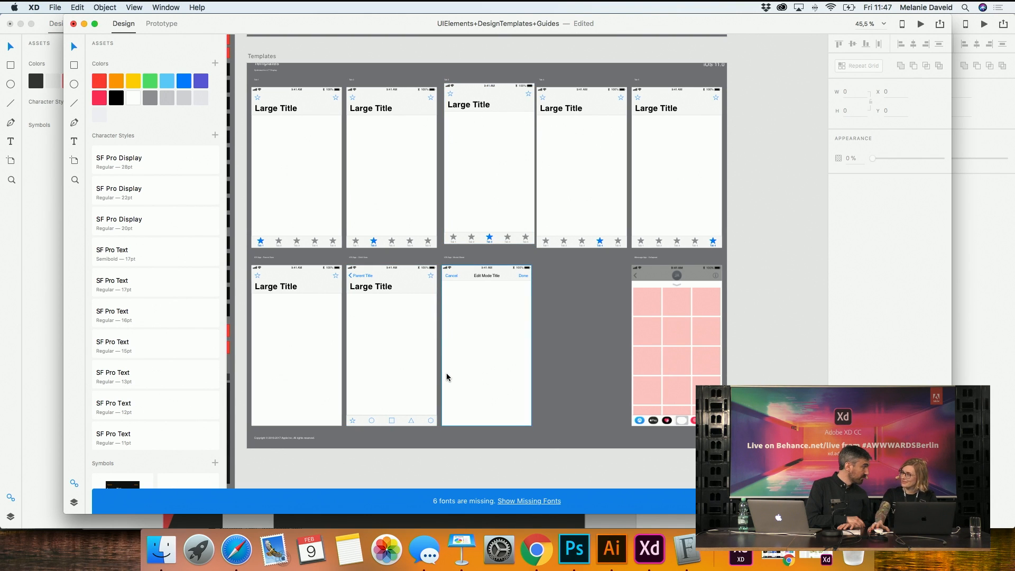
{"action": "left_click_drag", "start_coordinate": [374, 377], "coordinate": [470, 279]}
{"action": "key", "text": "super+minus"}
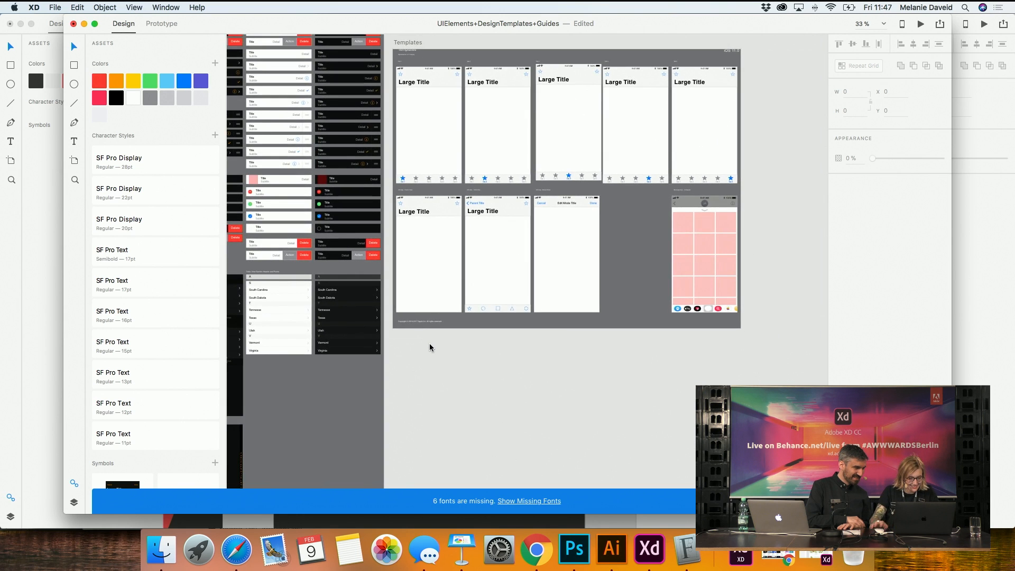
{"action": "left_click_drag", "start_coordinate": [335, 361], "coordinate": [637, 255]}
{"action": "left_click_drag", "start_coordinate": [336, 292], "coordinate": [626, 377]}
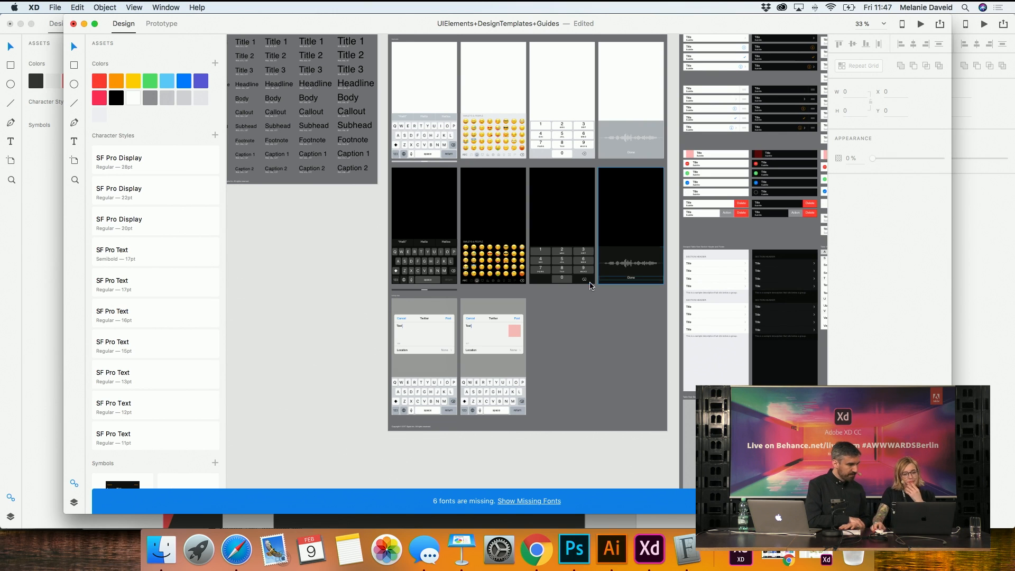
{"action": "scroll", "coordinate": [587, 264], "scroll_direction": "right", "scroll_amount": 6}
{"action": "scroll", "coordinate": [587, 264], "scroll_direction": "up", "scroll_amount": 2}
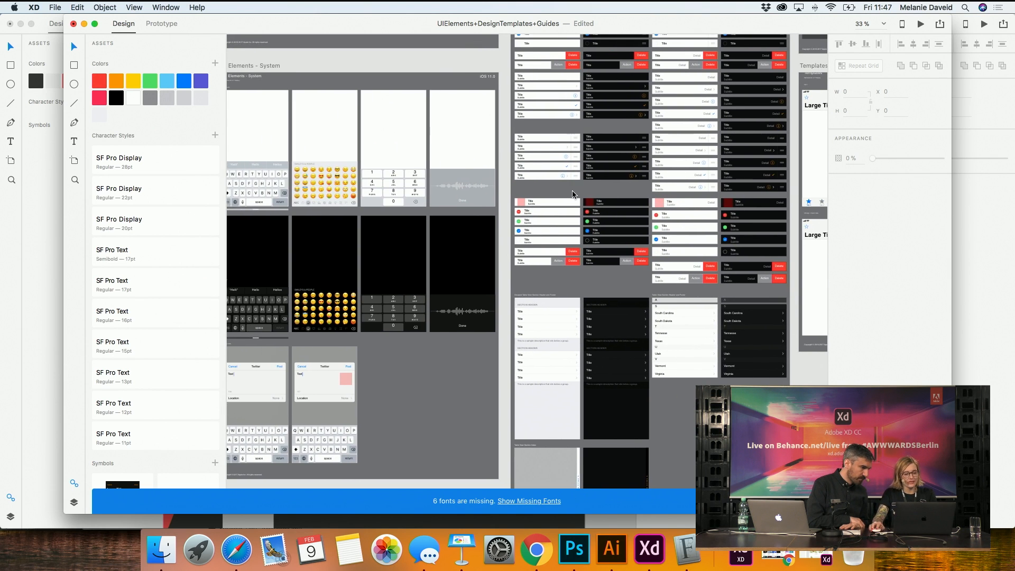
Switch back to the Awwwards-2018 document and bring the BOOM! artboards into view
{"action": "left_click", "coordinate": [38, 330]}
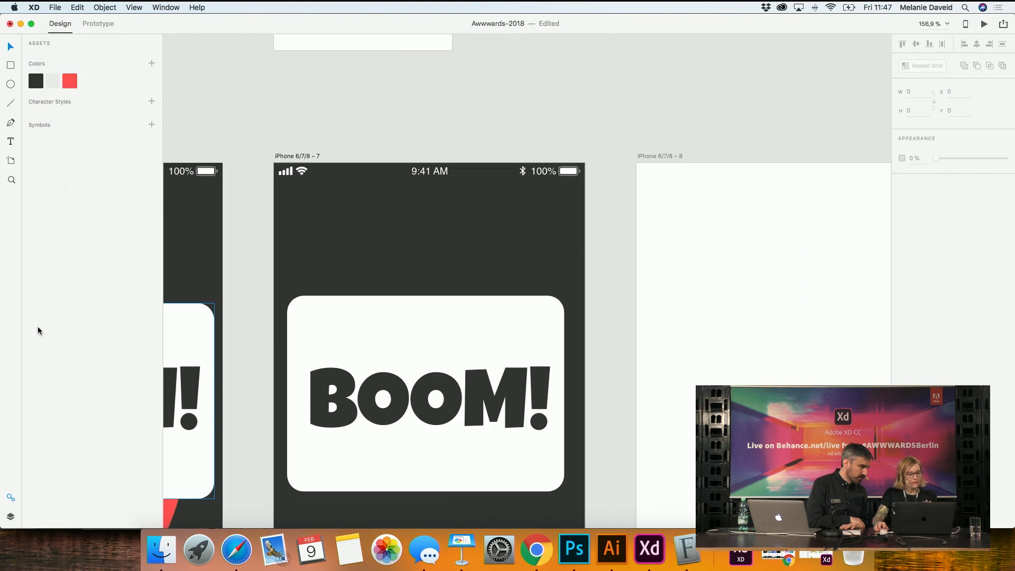
{"action": "scroll", "coordinate": [465, 385], "scroll_direction": "down", "scroll_amount": 5}
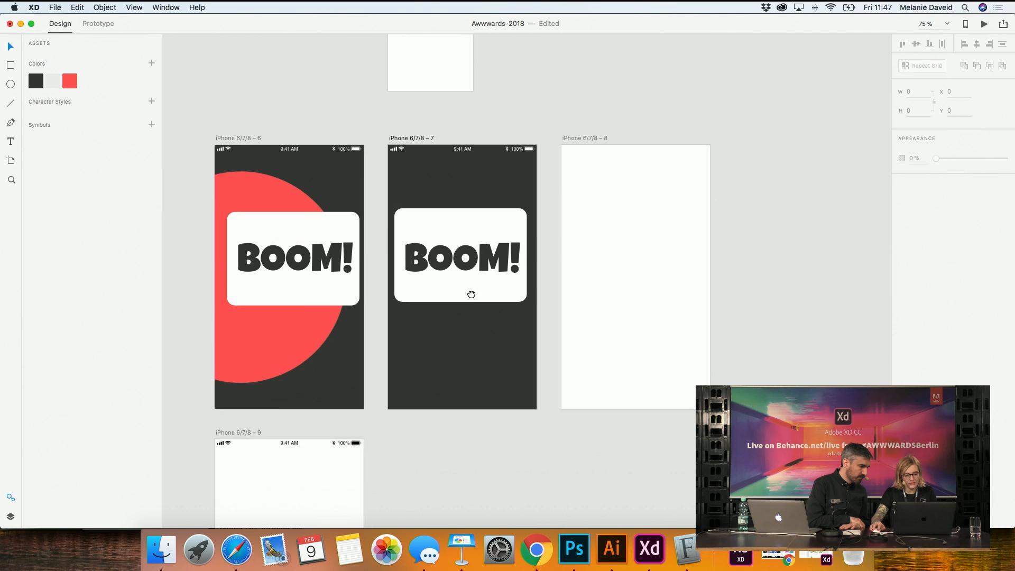
{"action": "scroll", "coordinate": [472, 293], "scroll_direction": "down", "scroll_amount": 3}
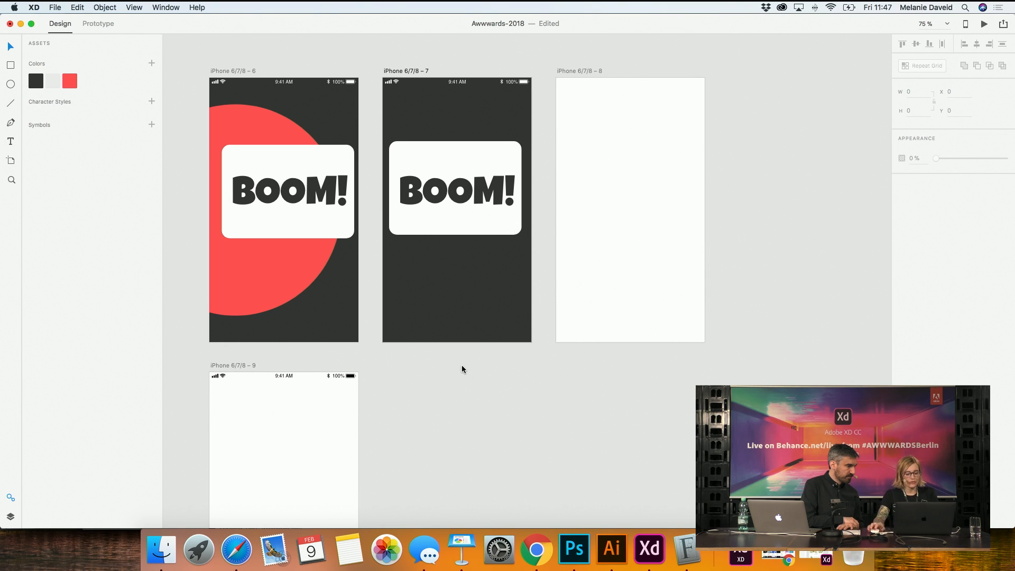
Add a borderless red rectangle, 375 wide and 85 high, as a full-width bar along the bottom edge of the iPhone 6/7/8 – 7 artboard
{"action": "key", "text": "r"}
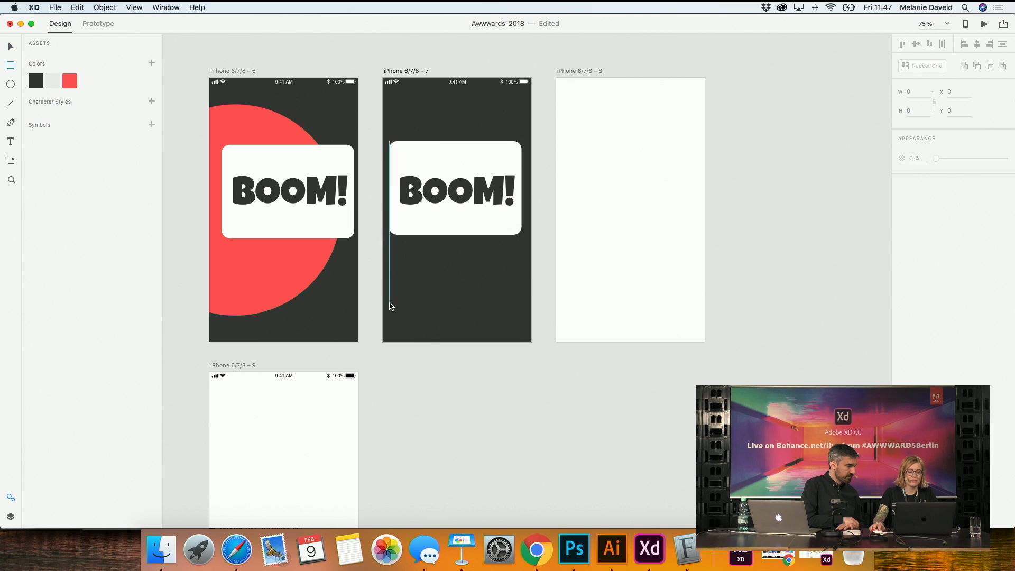
{"action": "left_click_drag", "start_coordinate": [398, 305], "coordinate": [521, 339]}
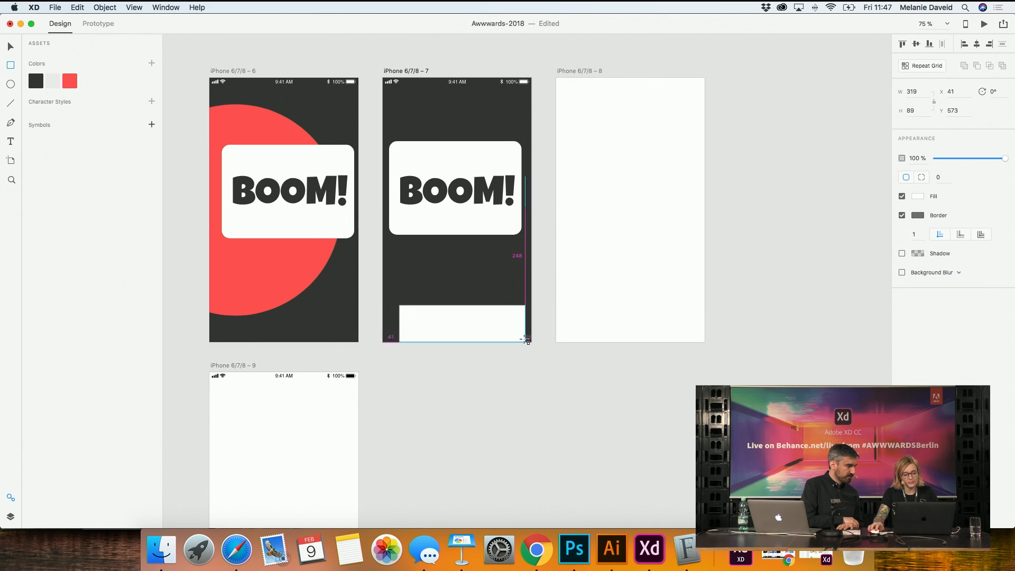
{"action": "left_click", "coordinate": [70, 82]}
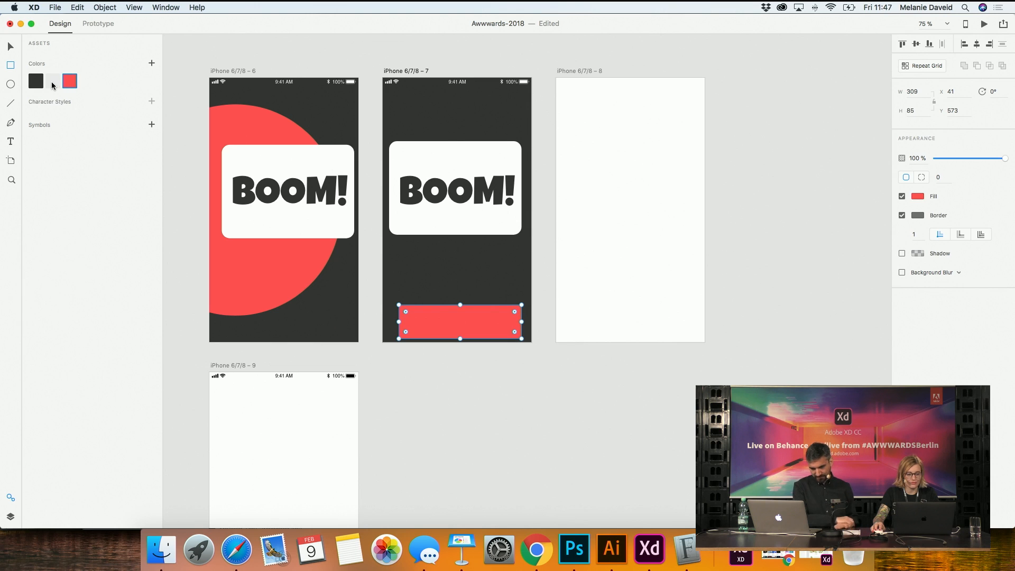
{"action": "key", "text": "v"}
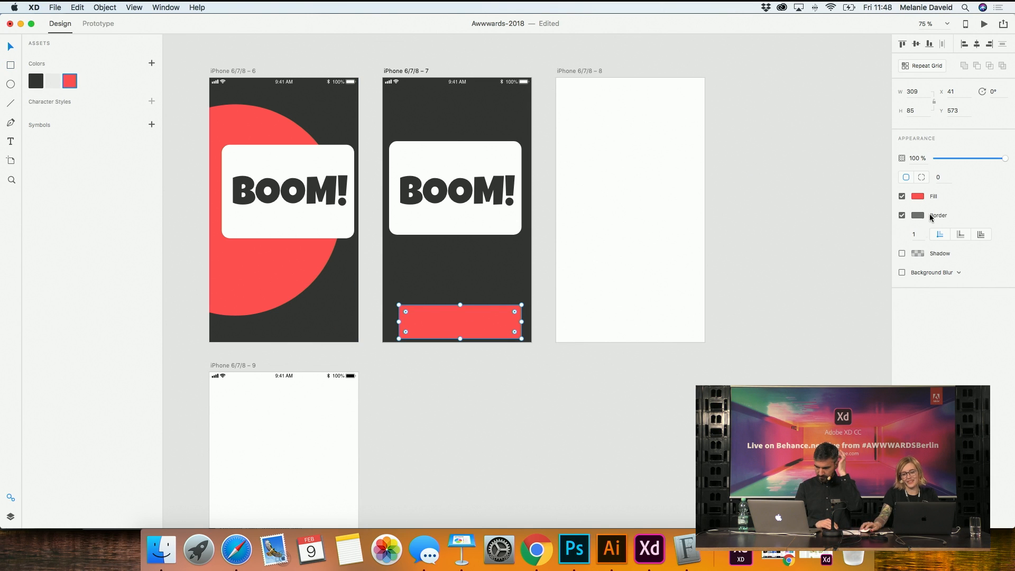
{"action": "left_click", "coordinate": [902, 216]}
{"action": "mouse_move", "coordinate": [491, 322]}
{"action": "left_mouse_down"}
{"action": "mouse_move", "coordinate": [473, 326]}
{"action": "mouse_move", "coordinate": [530, 325]}
{"action": "mouse_move", "coordinate": [486, 326]}
{"action": "mouse_move", "coordinate": [506, 327]}
{"action": "mouse_move", "coordinate": [497, 332]}
{"action": "left_mouse_up"}
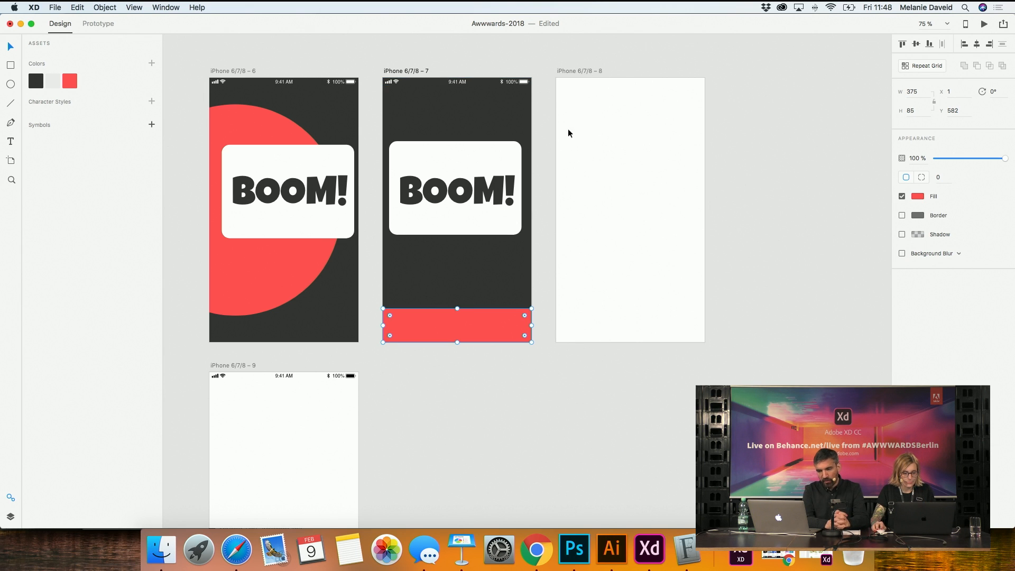
Place a copy of the iOS share sheet from the pasteboard on the blank iPhone 6/7/8 – 8 artboard
{"action": "scroll", "coordinate": [589, 128], "scroll_direction": "down", "scroll_amount": 15}
{"action": "key", "text": "super+minus"}
{"action": "key", "text": "super+minus"}
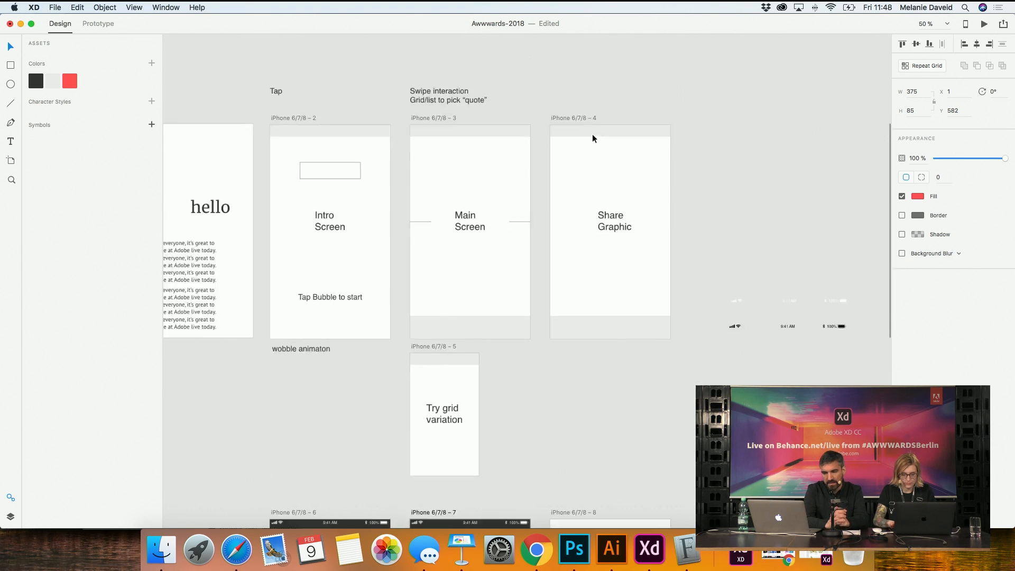
{"action": "scroll", "coordinate": [755, 231], "scroll_direction": "up", "scroll_amount": 2}
{"action": "scroll", "coordinate": [755, 230], "scroll_direction": "up", "scroll_amount": 3}
{"action": "left_click_drag", "start_coordinate": [585, 162], "coordinate": [739, 376]}
{"action": "scroll", "coordinate": [460, 433], "scroll_direction": "down", "scroll_amount": 10}
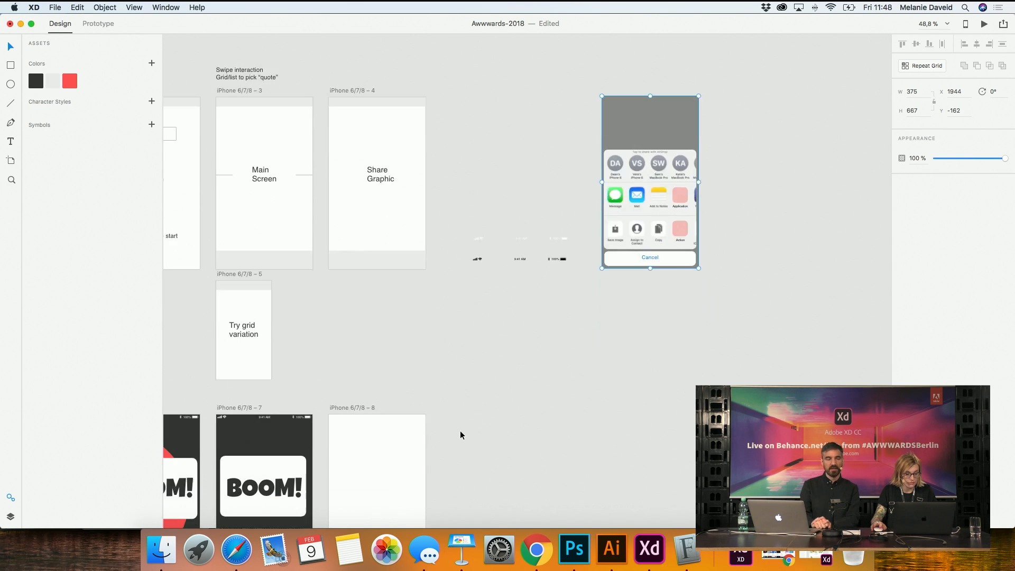
{"action": "scroll", "coordinate": [451, 413], "scroll_direction": "left", "scroll_amount": 7}
{"action": "left_click", "coordinate": [540, 250]}
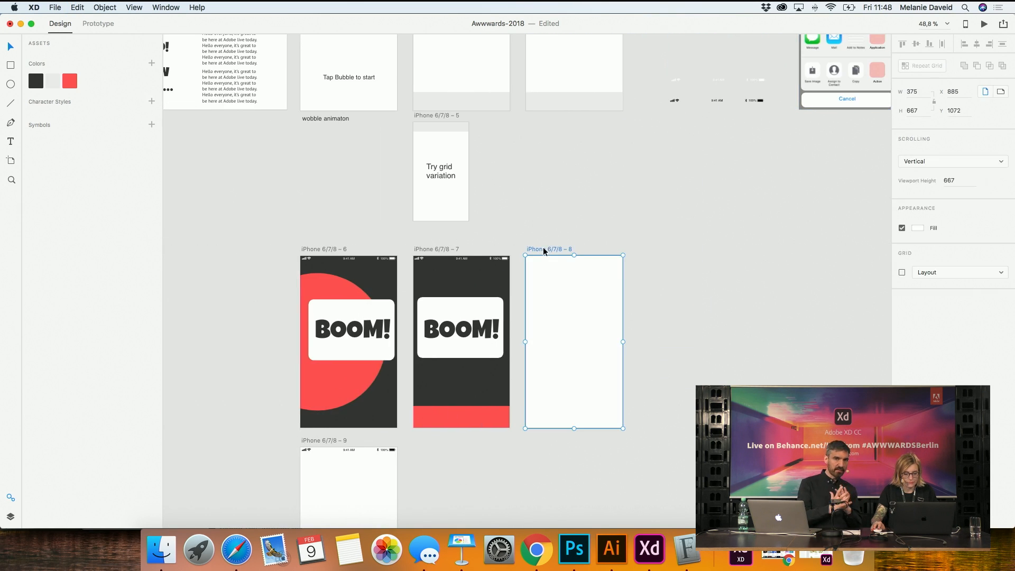
{"action": "key", "text": "super+v"}
{"action": "left_click", "coordinate": [658, 365]}
{"action": "scroll", "coordinate": [625, 398], "scroll_direction": "up", "scroll_amount": 3}
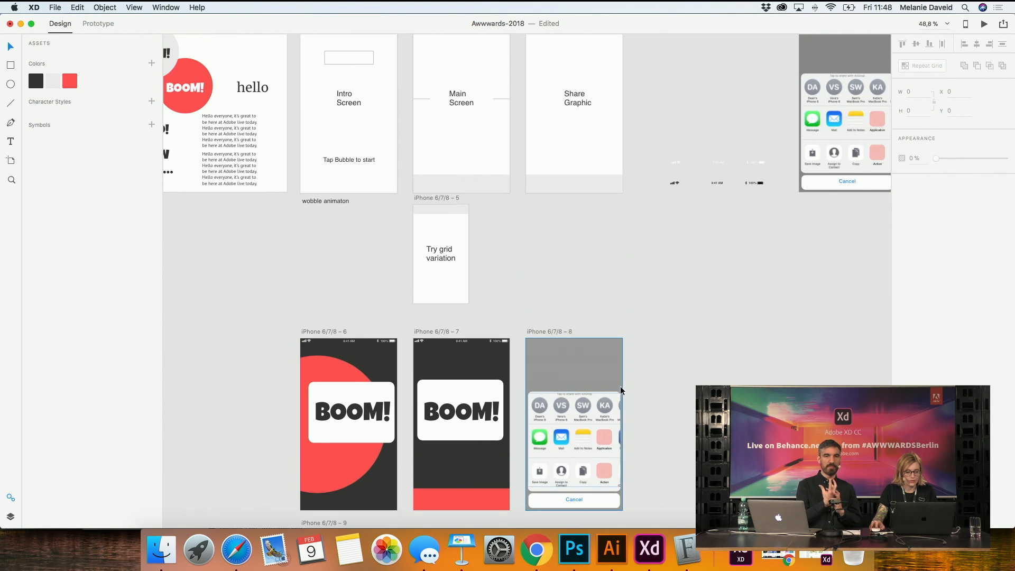
Delete the outlined rectangle above the Intro Screen label on the iPhone 6/7/8 – 2 artboard
{"action": "scroll", "coordinate": [627, 385], "scroll_direction": "up", "scroll_amount": 2}
{"action": "scroll", "coordinate": [658, 373], "scroll_direction": "up", "scroll_amount": 3}
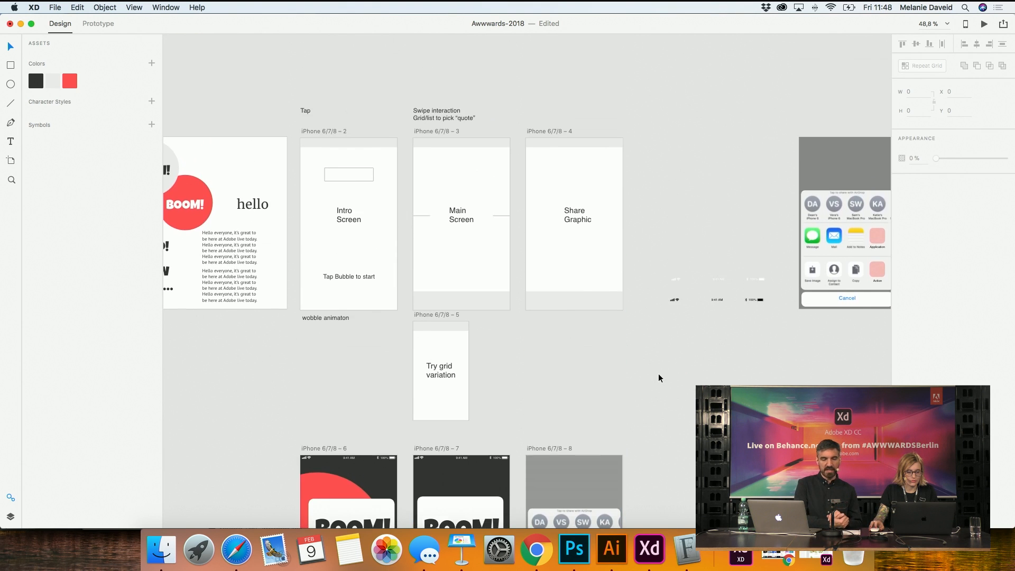
{"action": "scroll", "coordinate": [659, 373], "scroll_direction": "down", "scroll_amount": 7}
{"action": "scroll", "coordinate": [658, 373], "scroll_direction": "up", "scroll_amount": 7}
{"action": "left_click", "coordinate": [351, 171]}
{"action": "left_click_drag", "start_coordinate": [364, 179], "coordinate": [369, 211]}
{"action": "key", "text": "Delete"}
Draw a circle about 261 by 261 on the Intro Screen artboard, filled with the light grey asset colour and without a border
{"action": "left_click", "coordinate": [10, 84]}
{"action": "left_click_drag", "start_coordinate": [323, 182], "coordinate": [390, 249]}
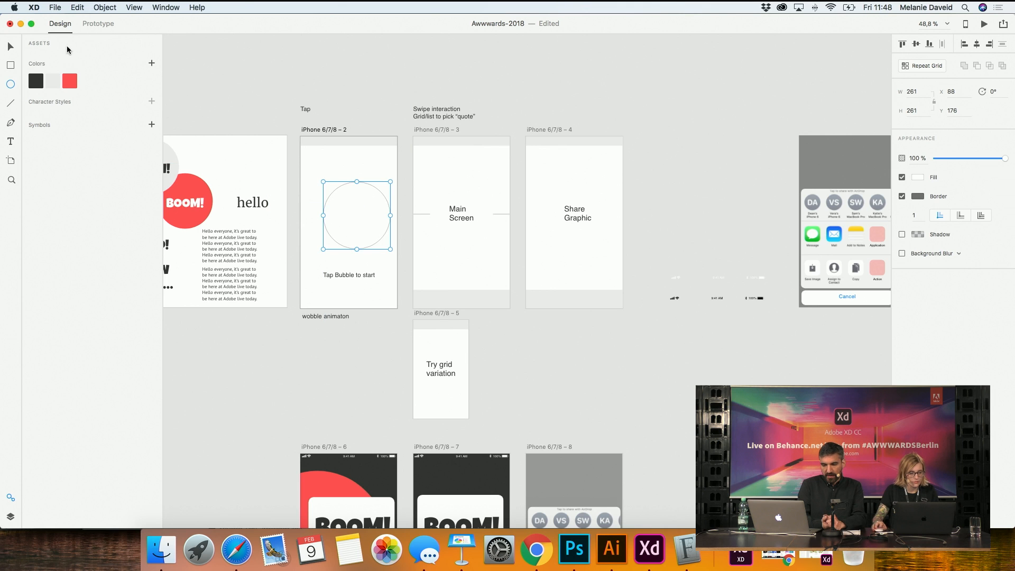
{"action": "left_click", "coordinate": [53, 82]}
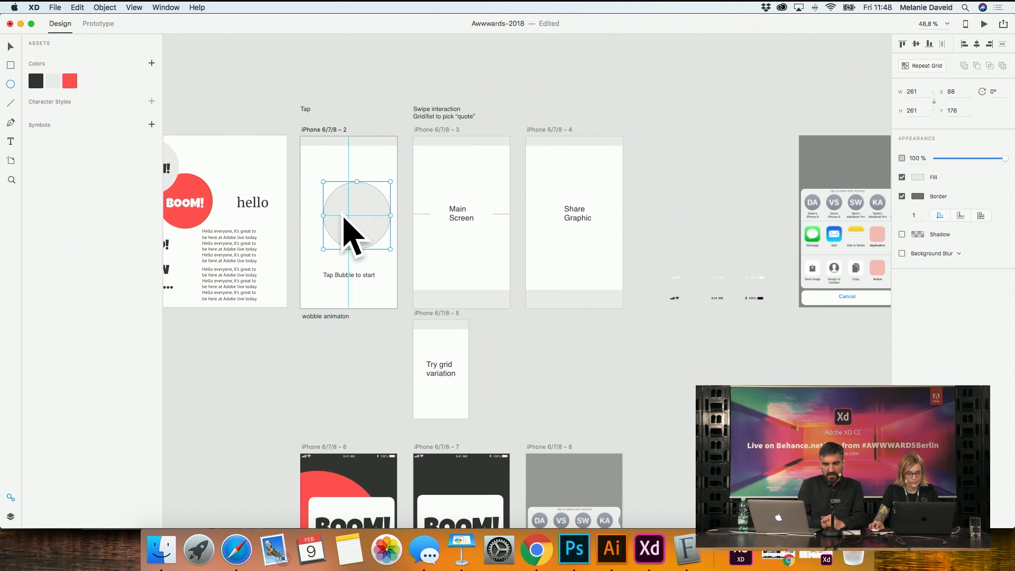
{"action": "left_click", "coordinate": [902, 197]}
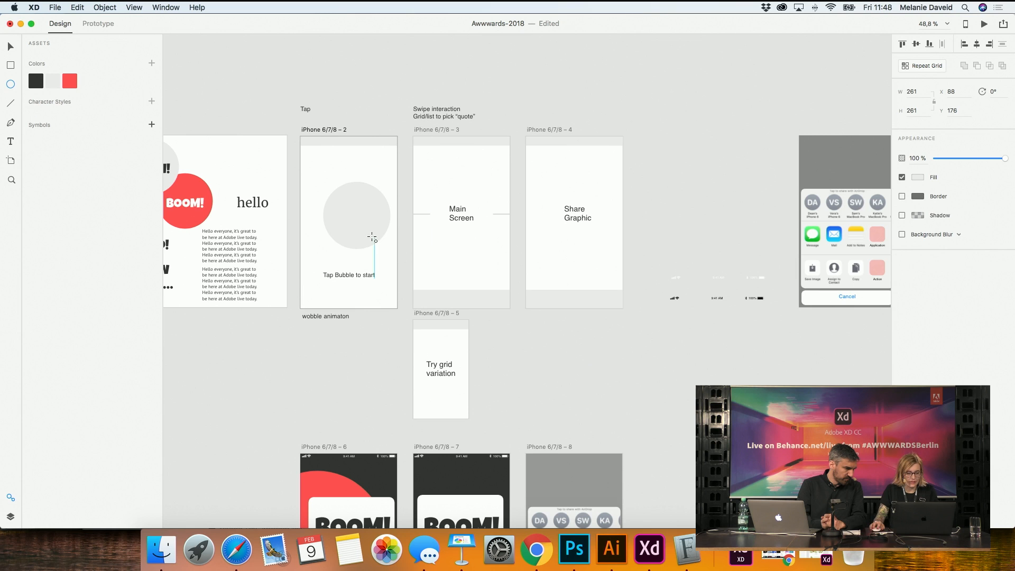
Centre the grey circle horizontally on its artboard and send it behind the Intro Screen text
{"action": "key", "text": "v"}
{"action": "left_click_drag", "start_coordinate": [377, 233], "coordinate": [367, 231]}
{"action": "right_click", "coordinate": [366, 229]}
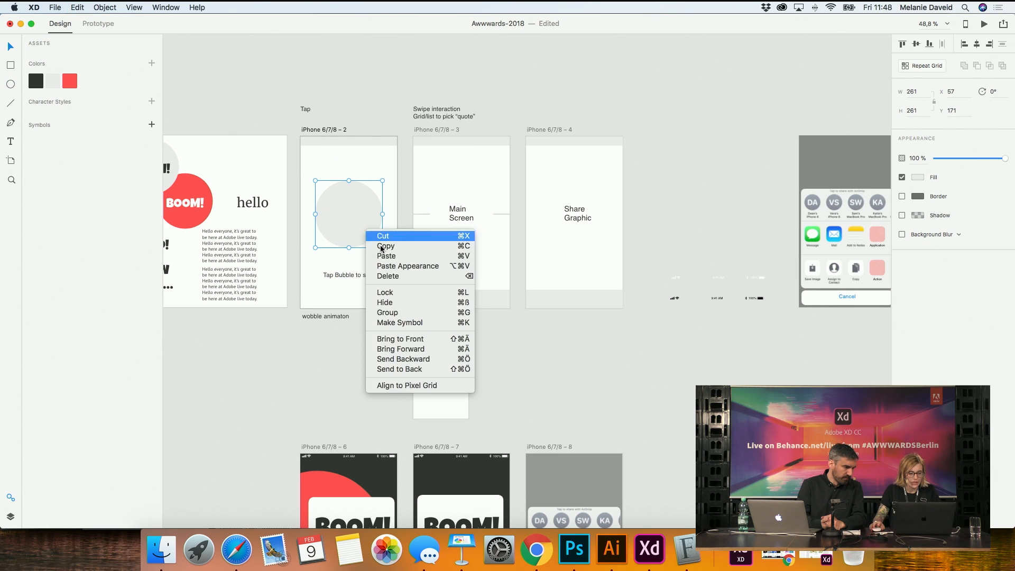
{"action": "left_click", "coordinate": [388, 370]}
{"action": "left_click", "coordinate": [349, 383]}
{"action": "left_click", "coordinate": [341, 220]}
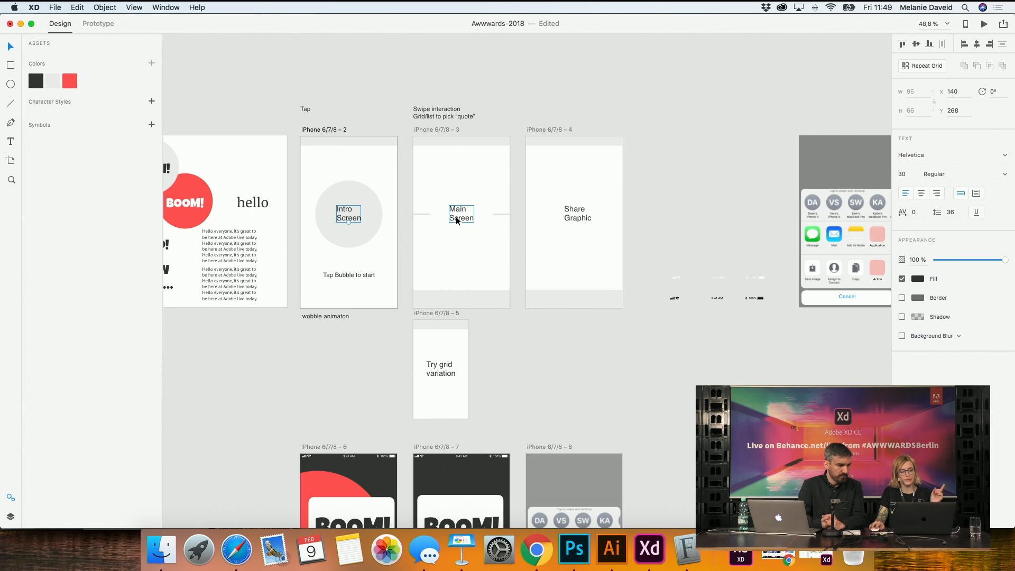
Move the loose status bars below the share sheet and shift the Share Graphic artboard away from the Main Screen artboard
{"action": "left_click", "coordinate": [545, 128]}
{"action": "left_click_drag", "start_coordinate": [541, 126], "coordinate": [593, 127]}
{"action": "left_click_drag", "start_coordinate": [691, 220], "coordinate": [853, 320]}
{"action": "left_click", "coordinate": [568, 129]}
{"action": "left_click_drag", "start_coordinate": [568, 129], "coordinate": [687, 129]}
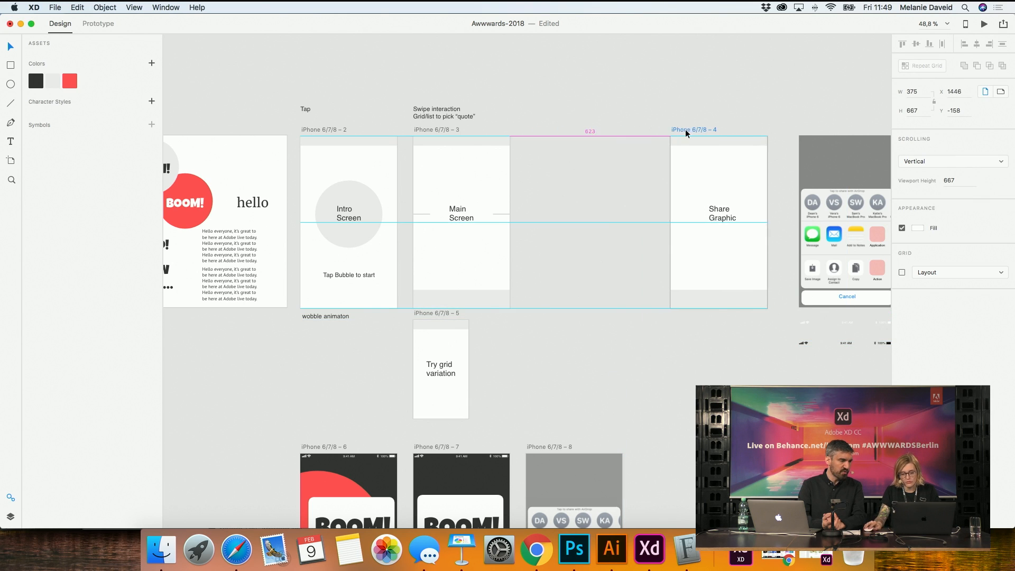
Place two duplicates of the Main Screen artboard in a row beside the original
{"action": "left_click", "coordinate": [426, 128]}
{"action": "left_click_drag", "start_coordinate": [426, 128], "coordinate": [542, 134]}
{"action": "left_click_drag", "start_coordinate": [693, 129], "coordinate": [724, 125]}
{"action": "left_click_drag", "start_coordinate": [540, 132], "coordinate": [532, 130]}
{"action": "left_click_drag", "start_coordinate": [530, 132], "coordinate": [645, 135]}
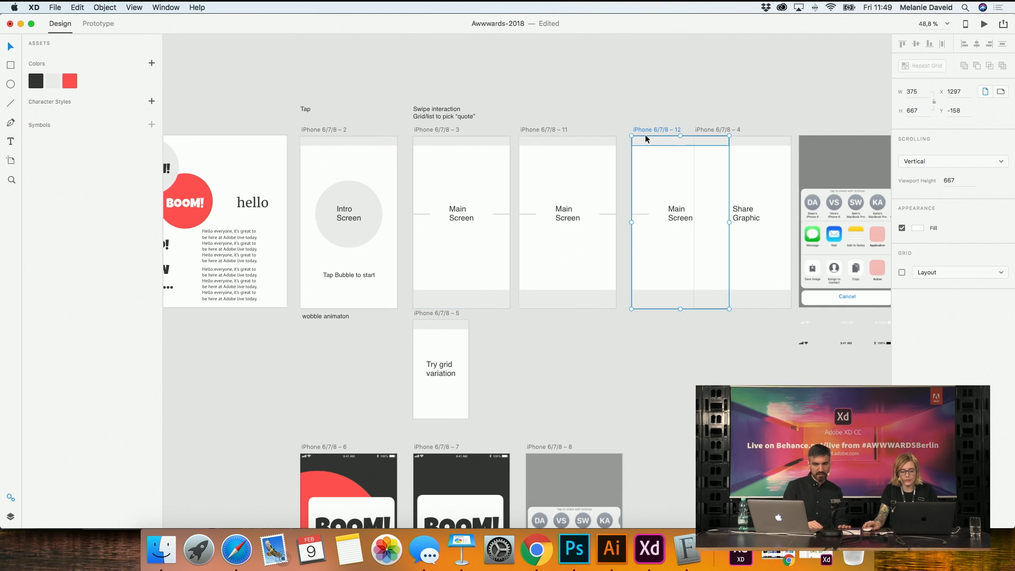
Move the share sheet and status bars farther out and place the Share Graphic artboard after the last Main Screen duplicate
{"action": "left_click_drag", "start_coordinate": [722, 130], "coordinate": [725, 190]}
{"action": "key", "text": "BackSpace"}
{"action": "scroll", "coordinate": [716, 189], "scroll_direction": "left", "scroll_amount": 2}
{"action": "scroll", "coordinate": [715, 188], "scroll_direction": "right", "scroll_amount": 5}
{"action": "left_click_drag", "start_coordinate": [593, 91], "coordinate": [765, 400]}
{"action": "left_click_drag", "start_coordinate": [653, 170], "coordinate": [881, 157]}
{"action": "key", "text": "super+v"}
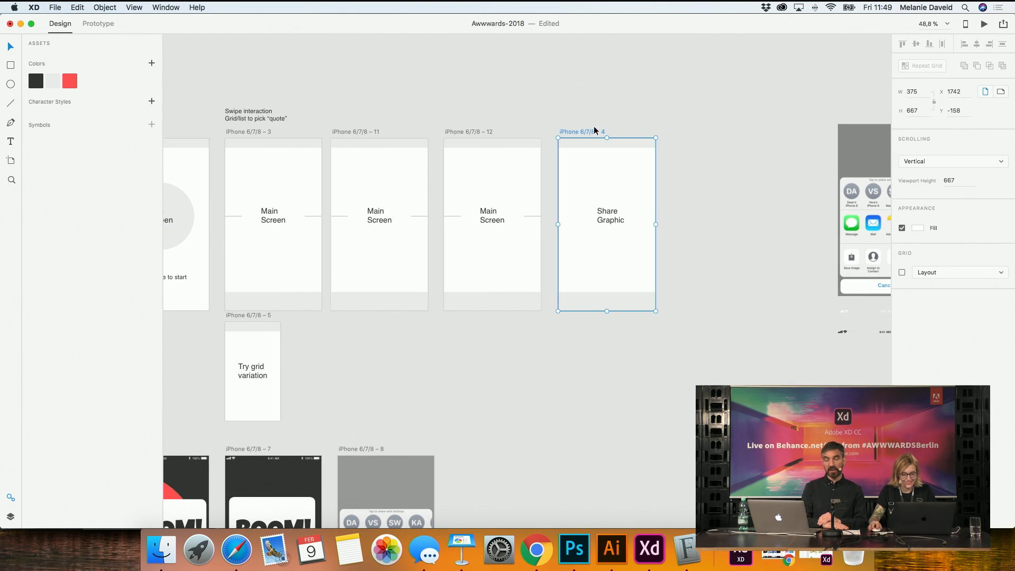
{"action": "scroll", "coordinate": [598, 138], "scroll_direction": "right", "scroll_amount": 2}
{"action": "scroll", "coordinate": [599, 141], "scroll_direction": "left", "scroll_amount": 4}
{"action": "scroll", "coordinate": [601, 144], "scroll_direction": "left", "scroll_amount": 4}
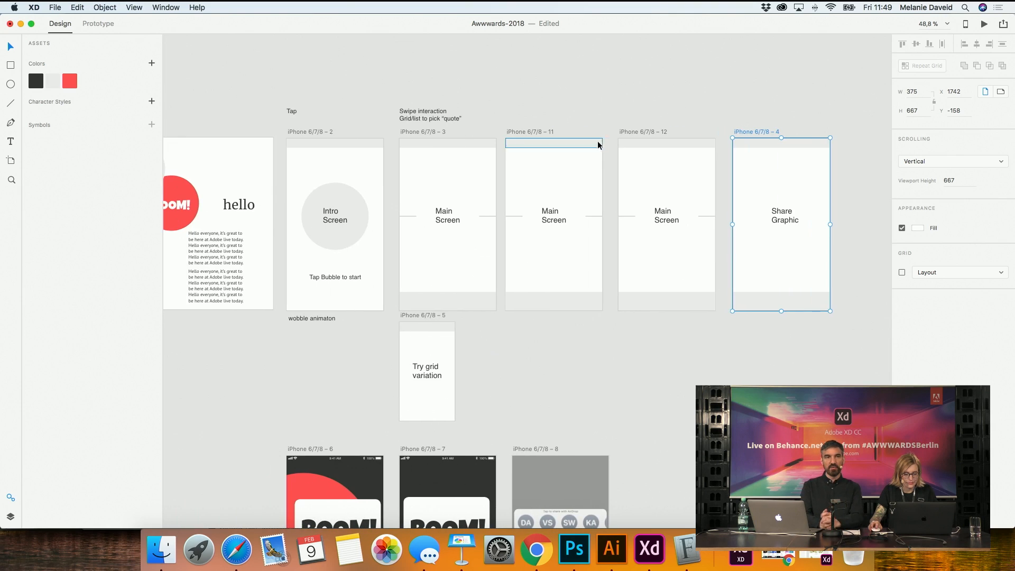
Place a copy of the MEHH... text above the Main Screen label on the iPhone 6/7/8 – 3 artboard
{"action": "scroll", "coordinate": [299, 281], "scroll_direction": "up", "scroll_amount": 1}
{"action": "scroll", "coordinate": [299, 281], "scroll_direction": "down", "scroll_amount": 1}
{"action": "scroll", "coordinate": [299, 281], "scroll_direction": "right", "scroll_amount": 2}
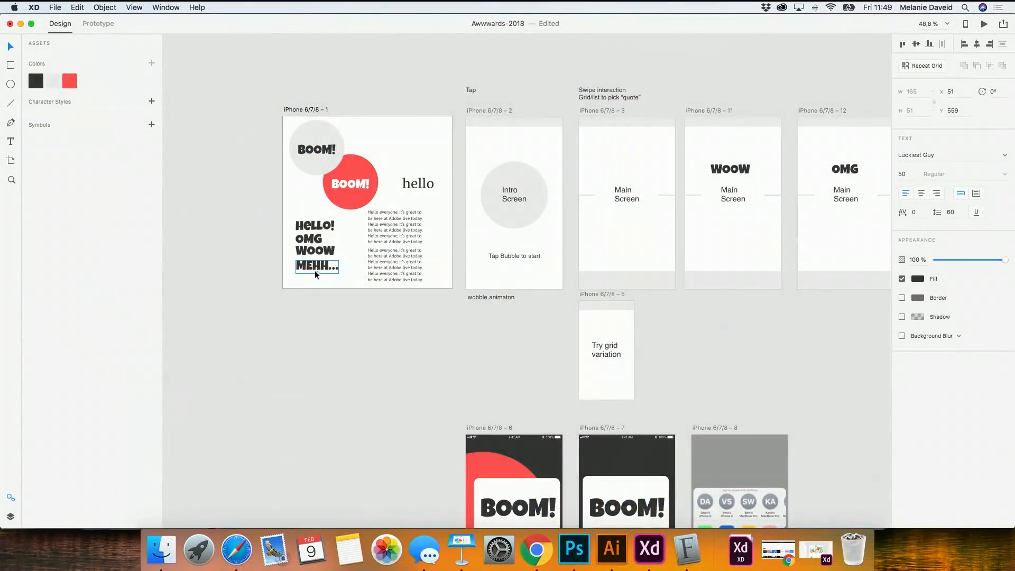
{"action": "scroll", "coordinate": [317, 270], "scroll_direction": "right", "scroll_amount": 5}
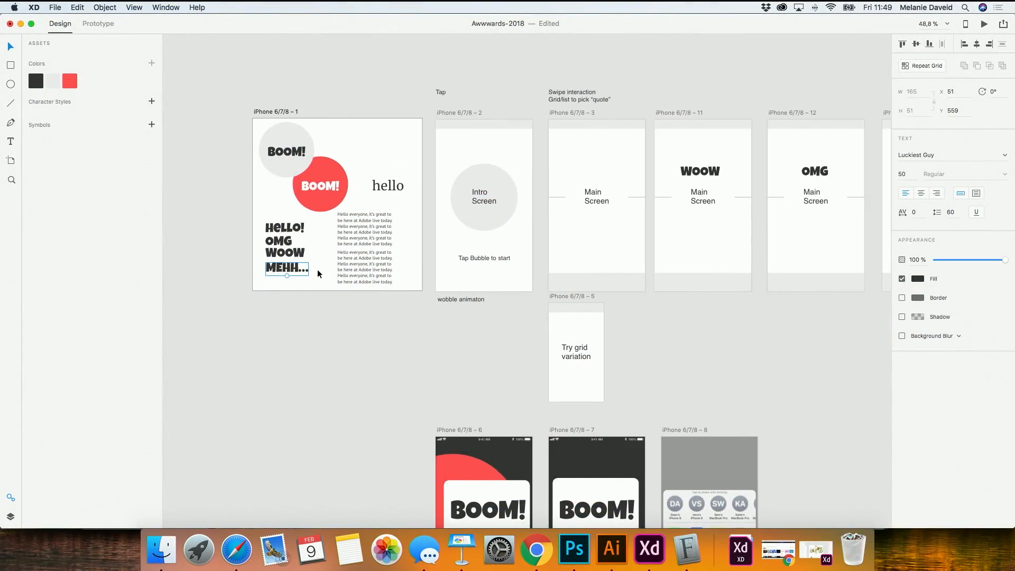
{"action": "left_click", "coordinate": [725, 111]}
{"action": "left_click", "coordinate": [549, 322]}
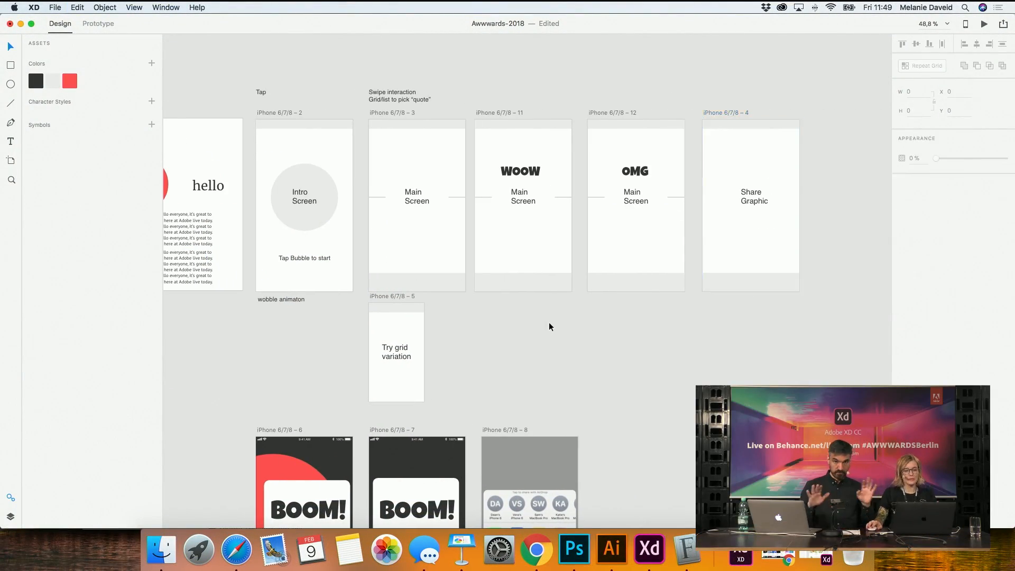
{"action": "left_click", "coordinate": [383, 113]}
{"action": "key", "text": "super+v"}
{"action": "left_click_drag", "start_coordinate": [404, 274], "coordinate": [418, 179]}
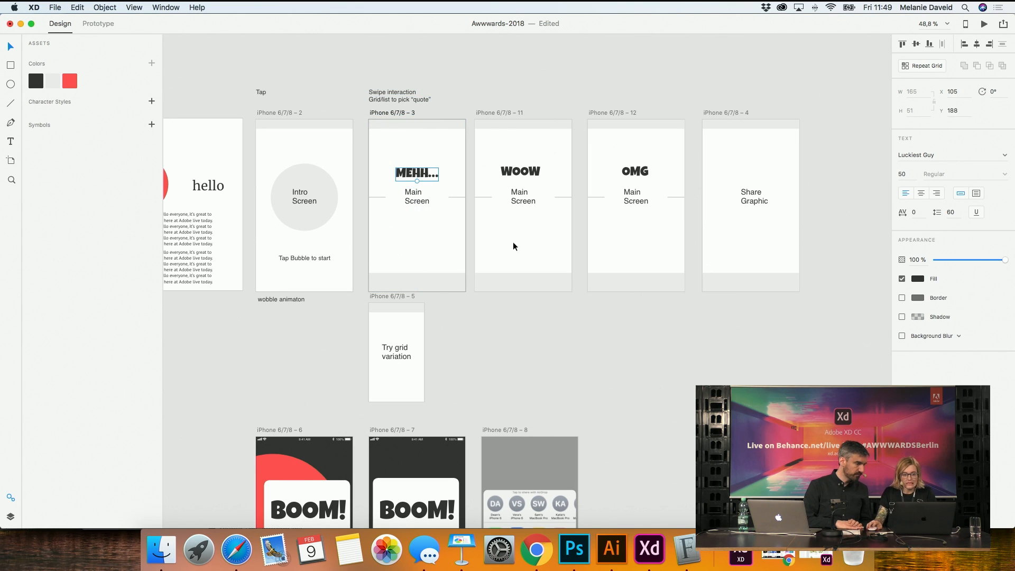
Delete the Main Screen labels from the MEHH..., WOOW and OMG artboards
{"action": "left_click", "coordinate": [560, 379]}
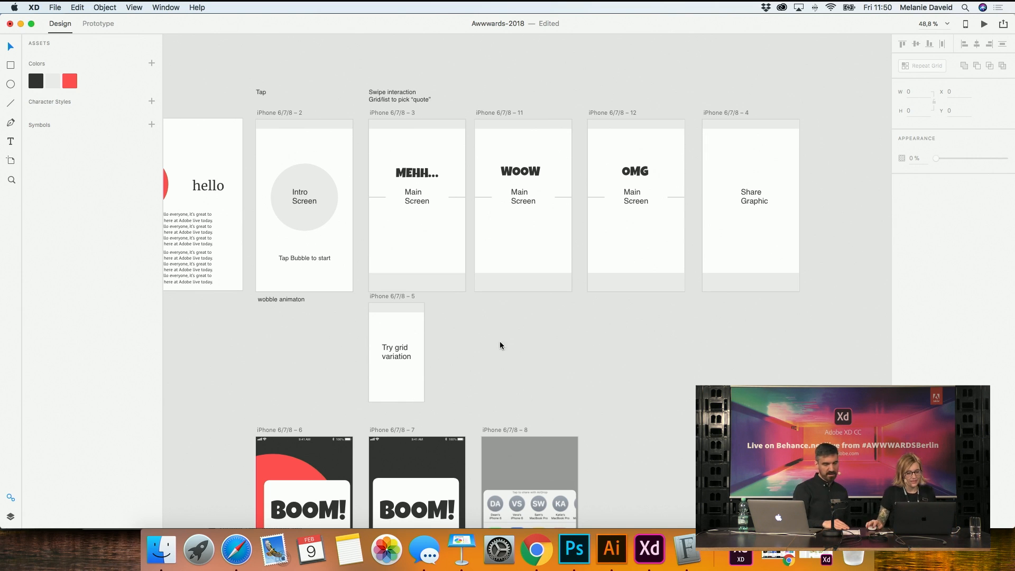
{"action": "left_click", "coordinate": [416, 197]}
{"action": "left_click", "coordinate": [534, 201], "text": "shift"}
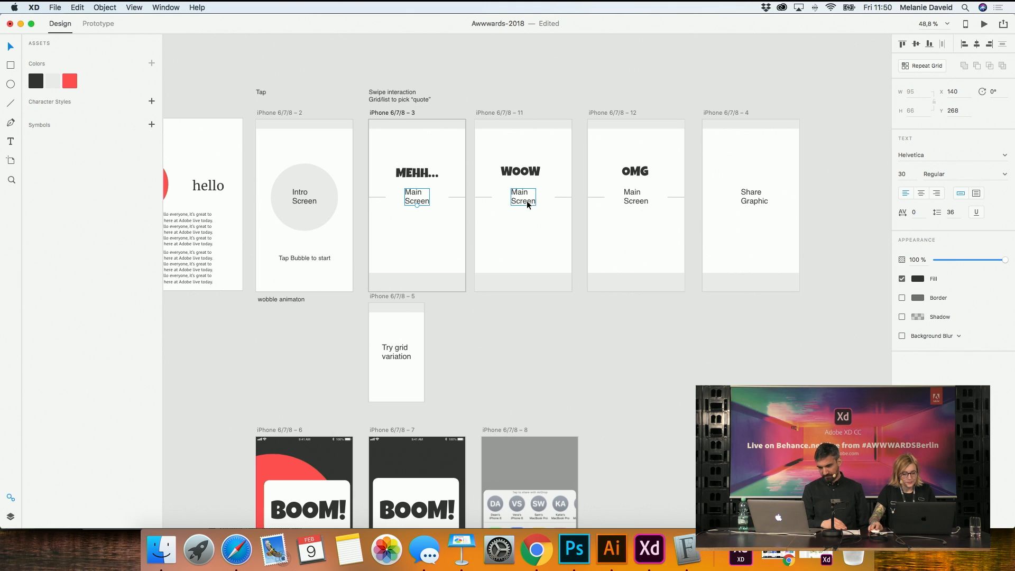
{"action": "left_click", "coordinate": [641, 200], "text": "shift"}
{"action": "key", "text": "Delete"}
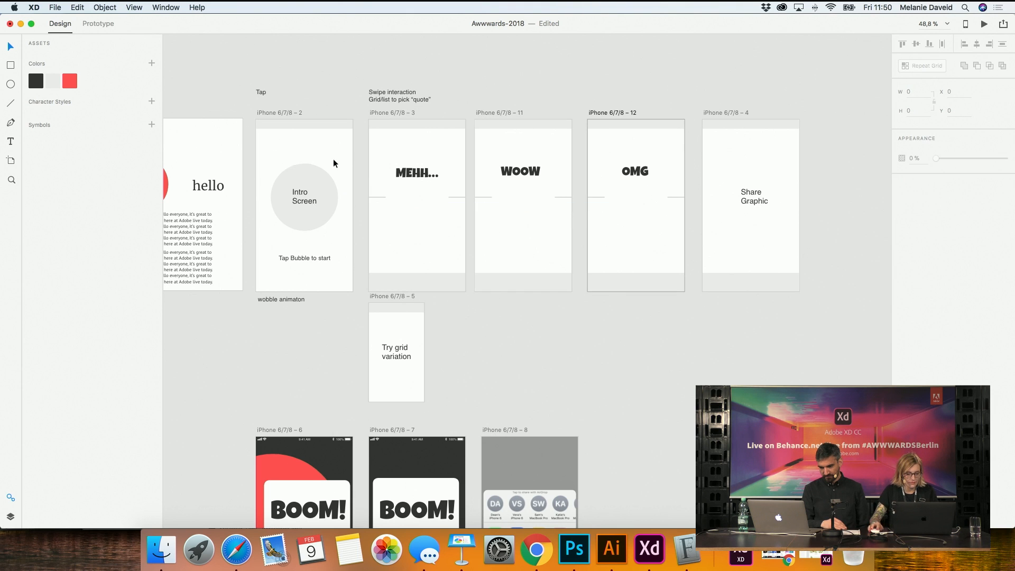
Move the MEHH..., WOOW and OMG texts down together so they sit between the horizontal divider lines
{"action": "left_click", "coordinate": [420, 172]}
{"action": "left_click", "coordinate": [517, 173], "text": "shift"}
{"action": "left_click", "coordinate": [637, 172], "text": "shift"}
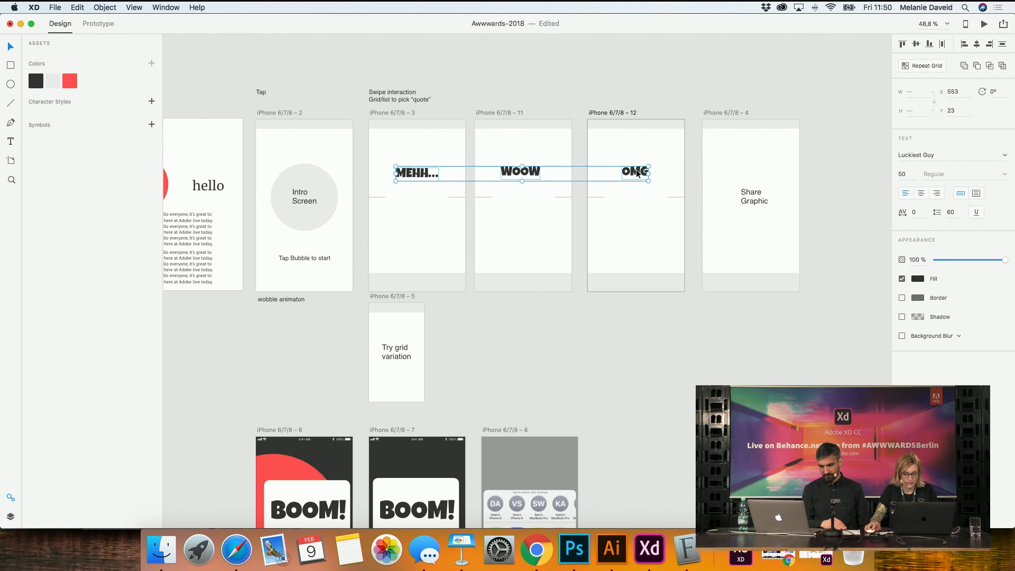
{"action": "left_click_drag", "start_coordinate": [637, 172], "coordinate": [637, 194]}
{"action": "left_click", "coordinate": [653, 280]}
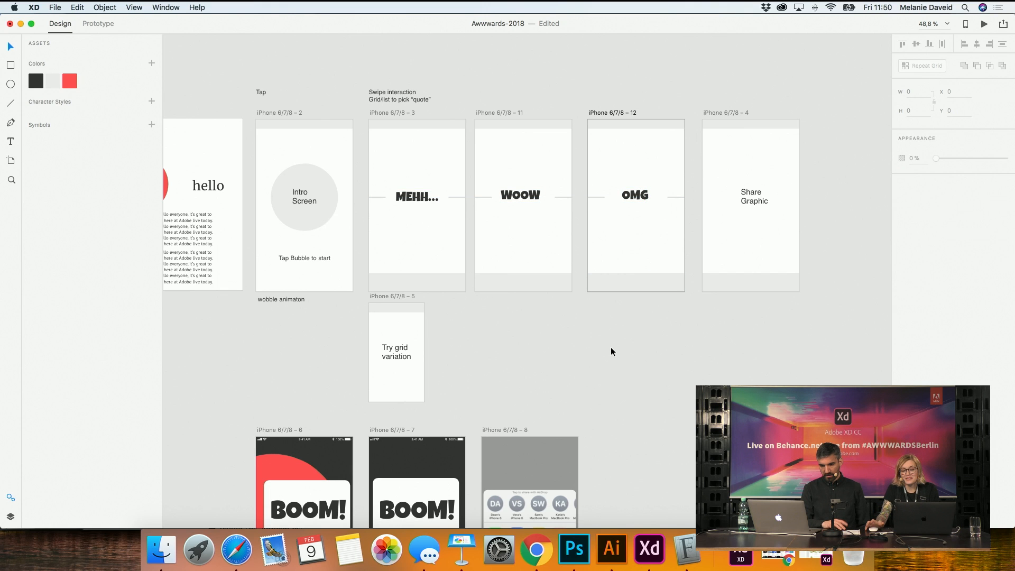
{"action": "left_click", "coordinate": [326, 191]}
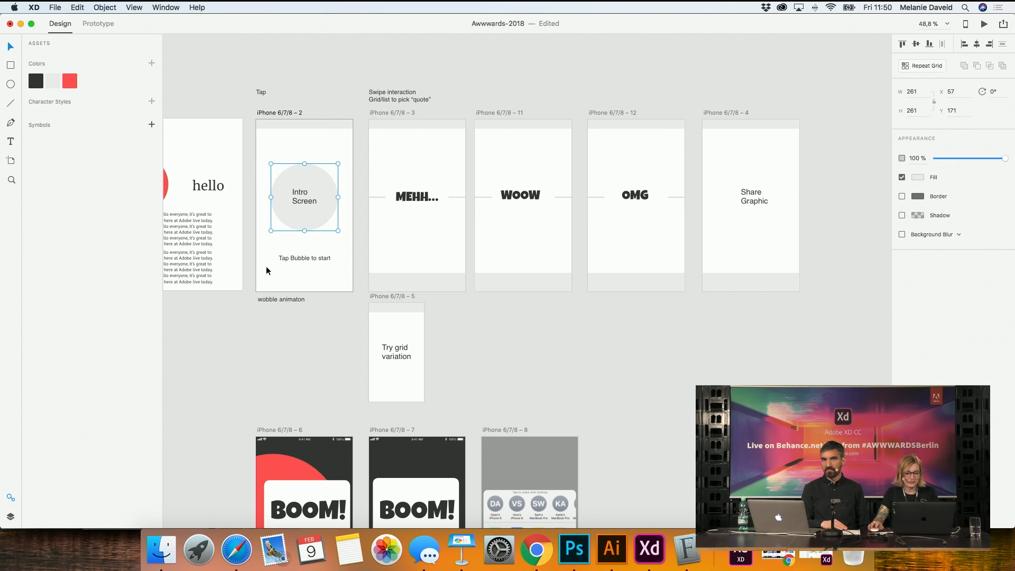
{"action": "scroll", "coordinate": [265, 265], "scroll_direction": "right", "scroll_amount": 2}
{"action": "scroll", "coordinate": [276, 264], "scroll_direction": "left", "scroll_amount": 5}
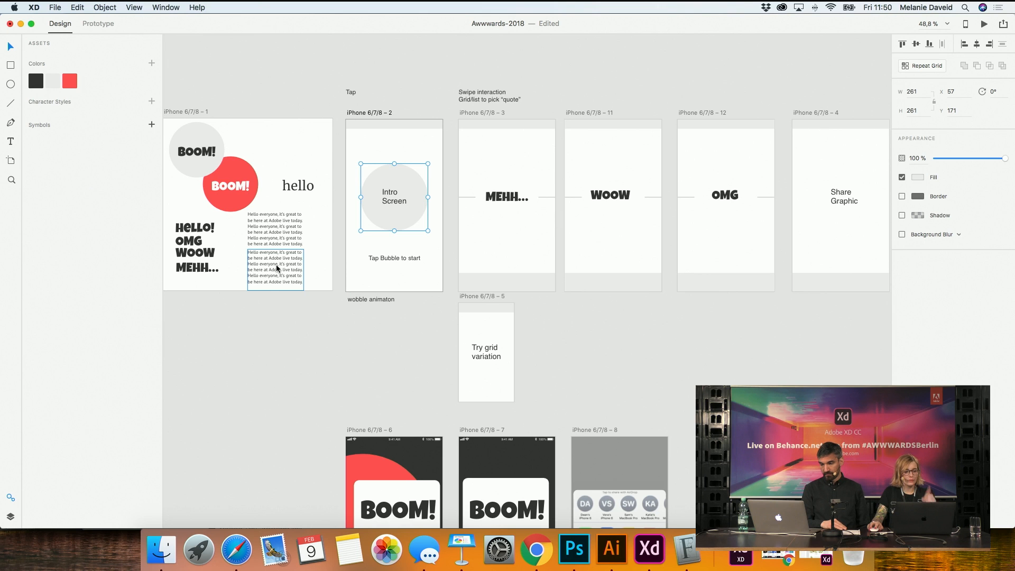
{"action": "scroll", "coordinate": [509, 238], "scroll_direction": "left", "scroll_amount": 3}
{"action": "scroll", "coordinate": [509, 238], "scroll_direction": "right", "scroll_amount": 5}
{"action": "scroll", "coordinate": [509, 240], "scroll_direction": "right", "scroll_amount": 4}
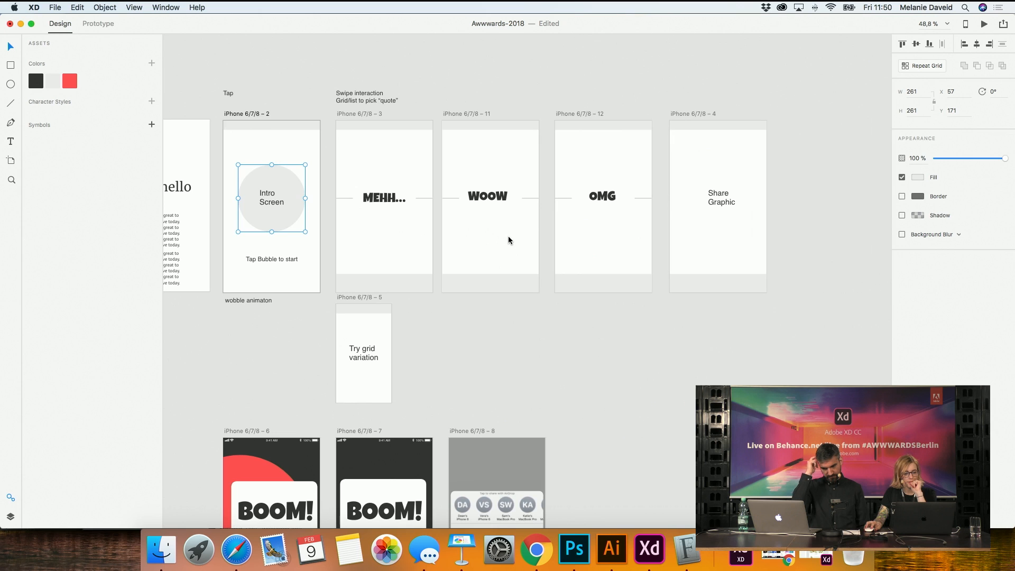
{"action": "scroll", "coordinate": [508, 239], "scroll_direction": "left", "scroll_amount": 1}
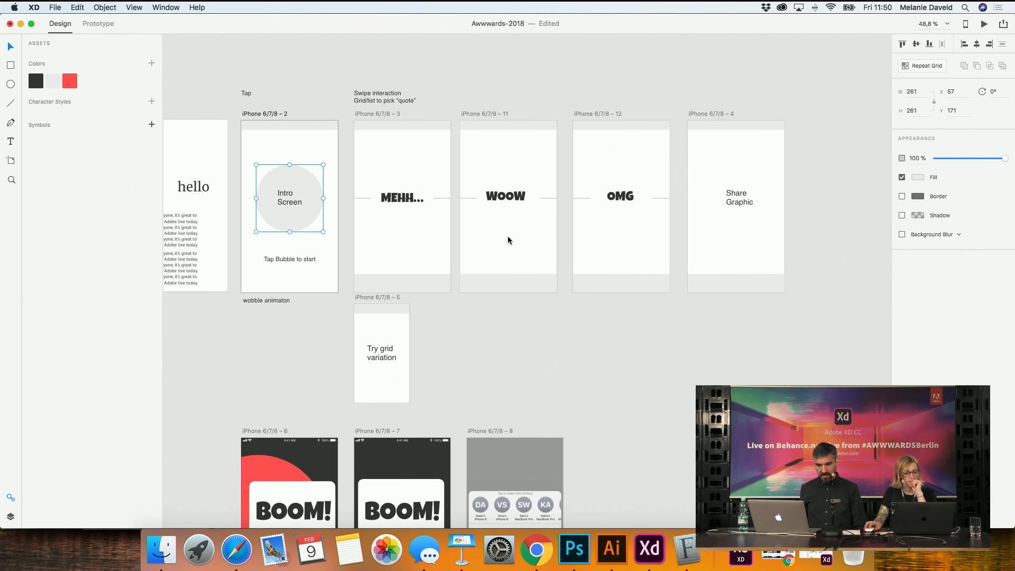
{"action": "scroll", "coordinate": [295, 293], "scroll_direction": "right", "scroll_amount": 1}
{"action": "scroll", "coordinate": [295, 293], "scroll_direction": "left", "scroll_amount": 3}
Turn a copy of the MEHH... text into an X and place one in the upper-right corner of each quote artboard
{"action": "left_click", "coordinate": [427, 198]}
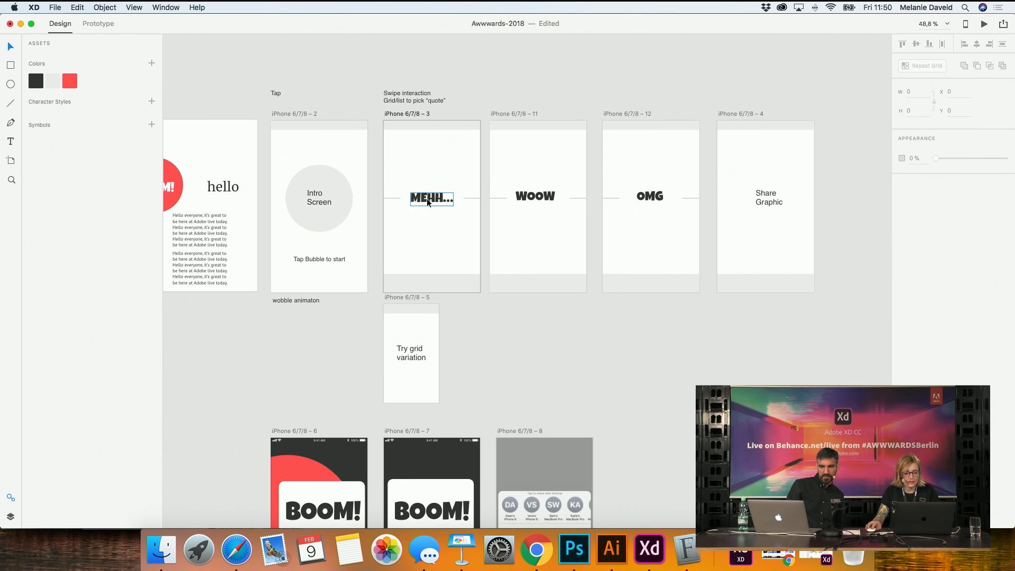
{"action": "left_click_drag", "start_coordinate": [431, 197], "coordinate": [429, 253]}
{"action": "double_click", "coordinate": [429, 253]}
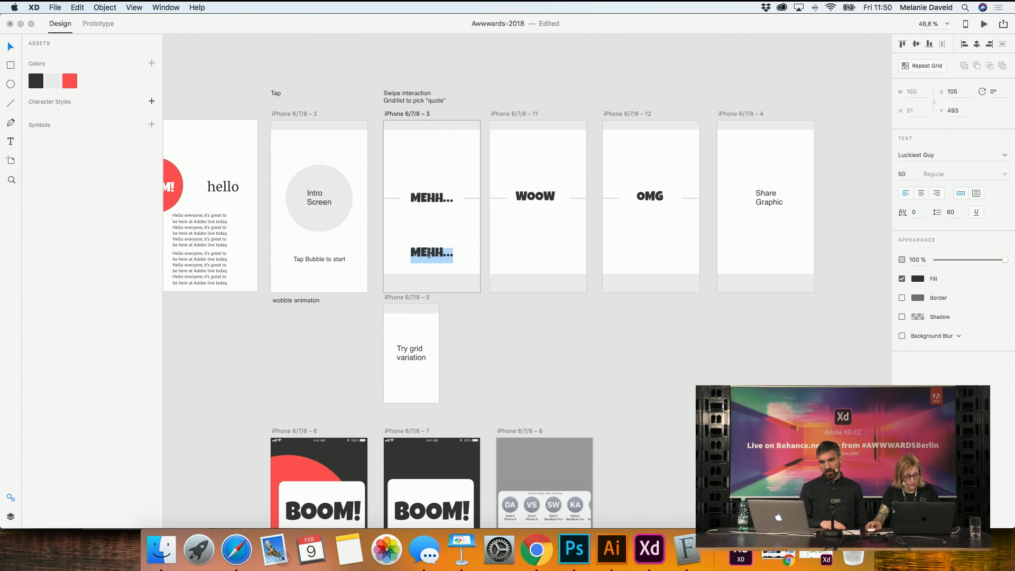
{"action": "type", "text": "Y"}
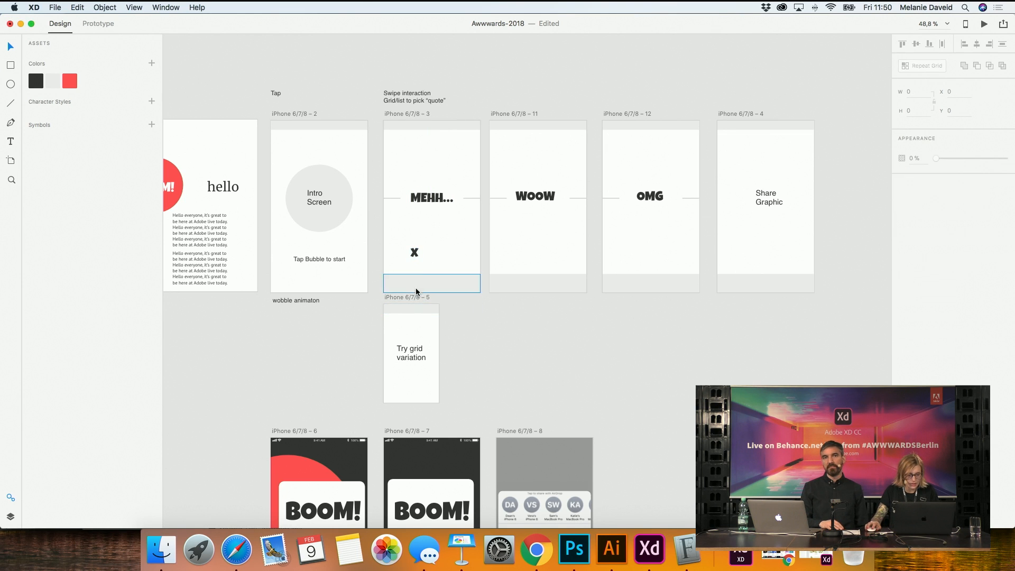
{"action": "left_click_drag", "start_coordinate": [414, 252], "coordinate": [690, 143]}
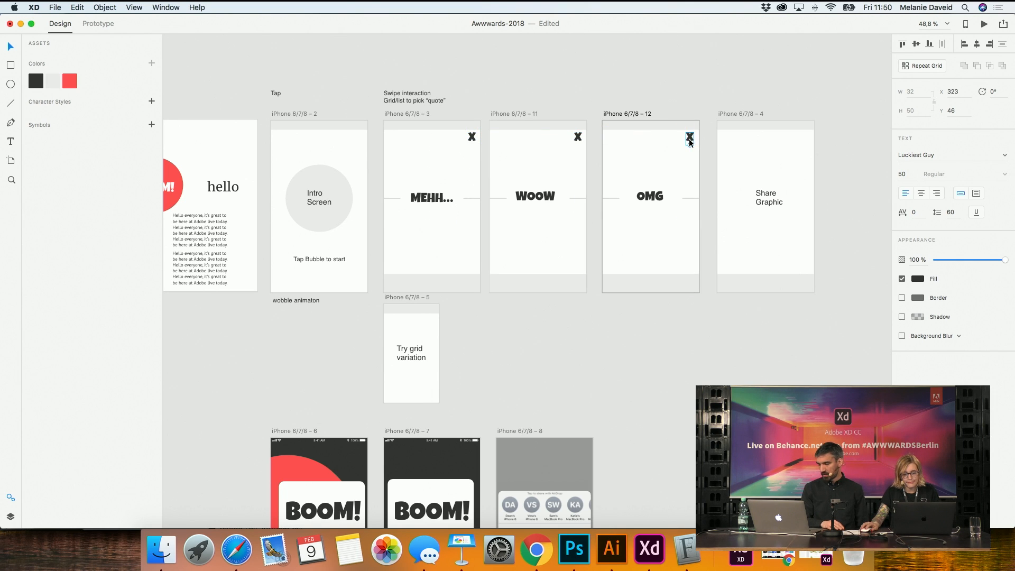
{"action": "left_click", "coordinate": [651, 417]}
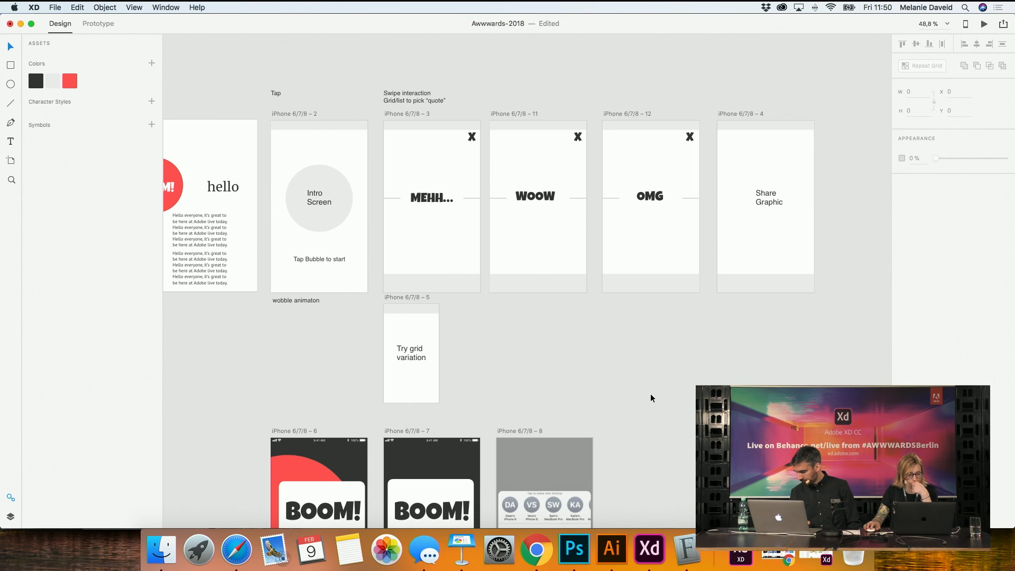
Delete the X marks from the MEHH..., WOOW and OMG artboards
{"action": "left_click", "coordinate": [476, 139]}
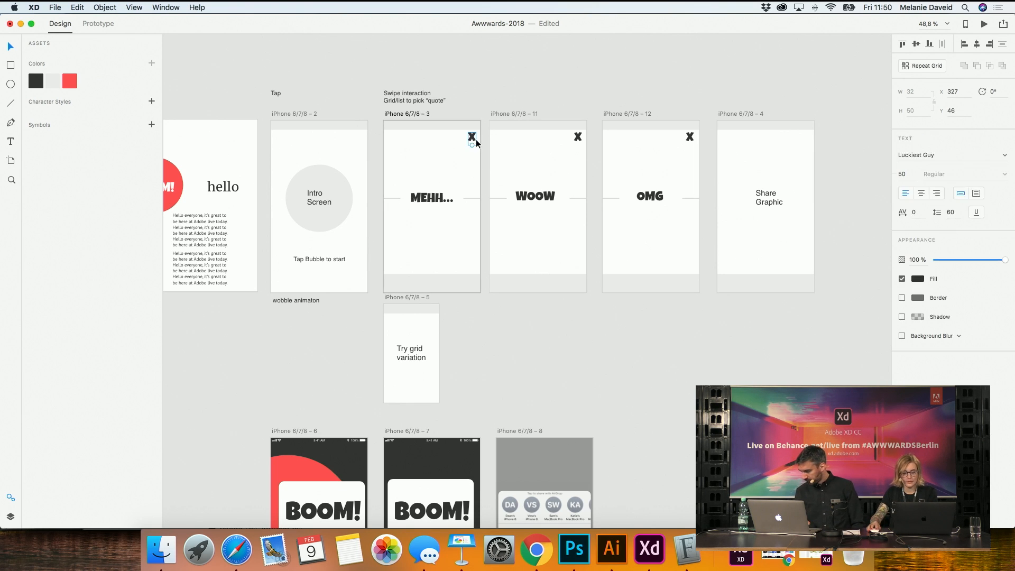
{"action": "key", "text": "BackSpace"}
{"action": "left_click", "coordinate": [578, 138]}
{"action": "key", "text": "BackSpace"}
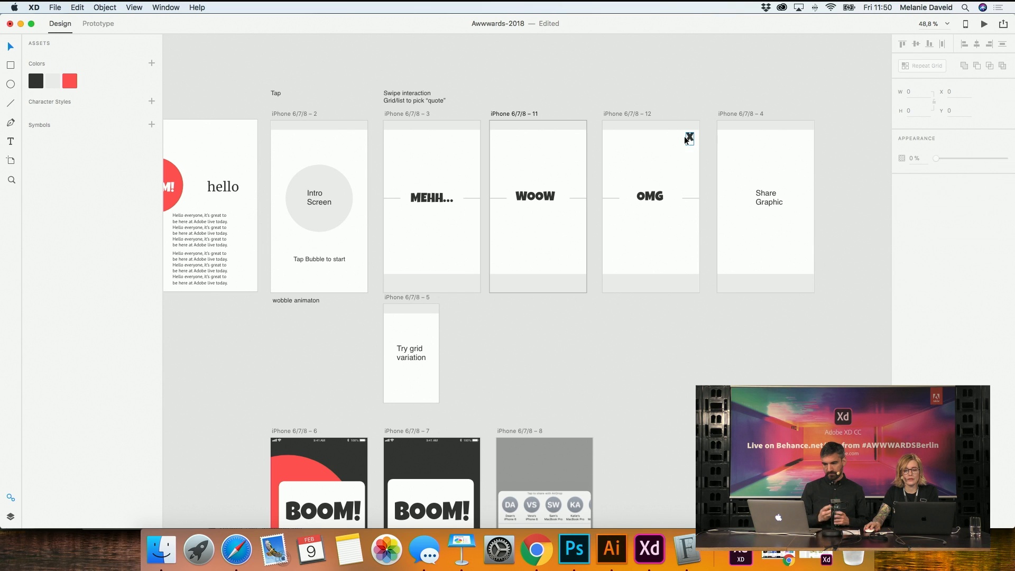
{"action": "left_click", "coordinate": [687, 138]}
{"action": "key", "text": "BackSpace"}
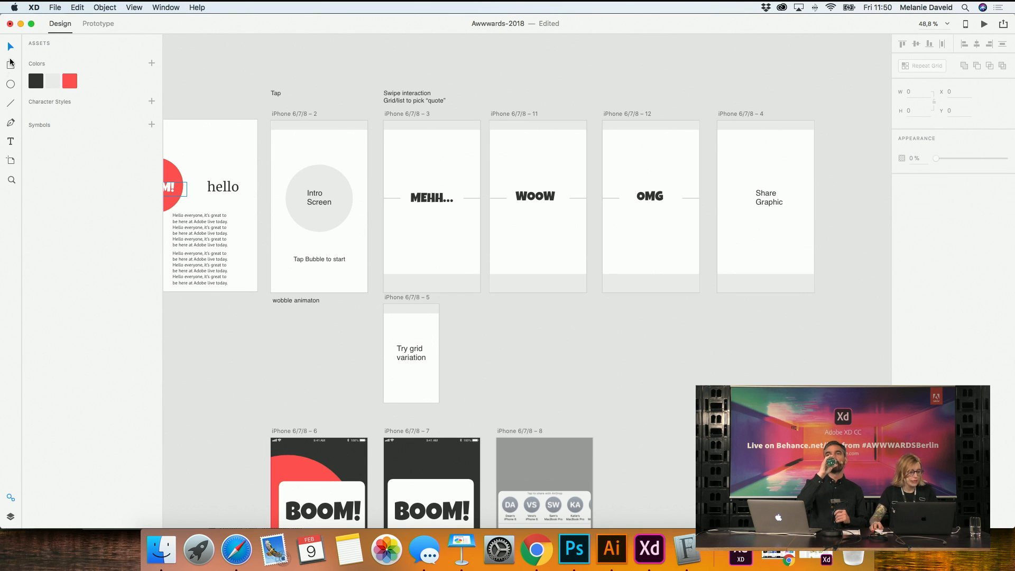
Draw a circle about 22 × 22 above the MEHH... text, filled with the dark swatch and without a border
{"action": "scroll", "coordinate": [455, 144], "scroll_direction": "up", "scroll_amount": 5}
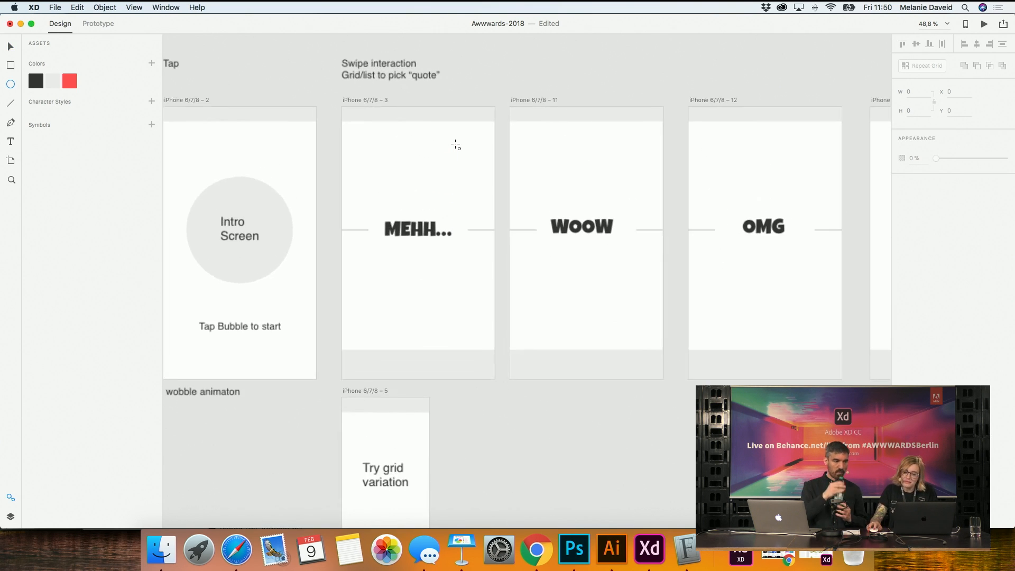
{"action": "left_click_drag", "start_coordinate": [417, 152], "coordinate": [422, 158]}
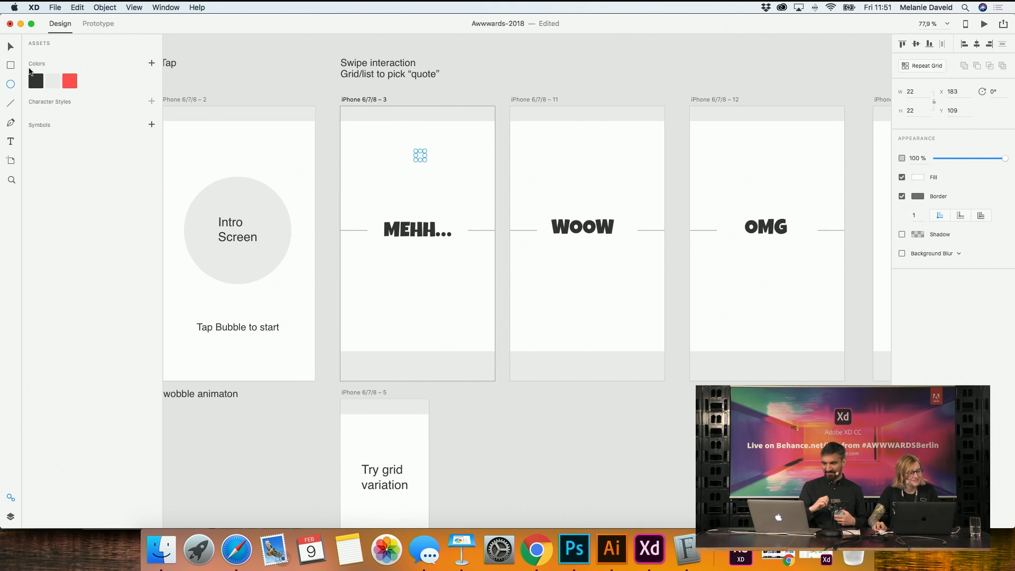
{"action": "left_click", "coordinate": [36, 81]}
{"action": "scroll", "coordinate": [498, 132], "scroll_direction": "up", "scroll_amount": 3}
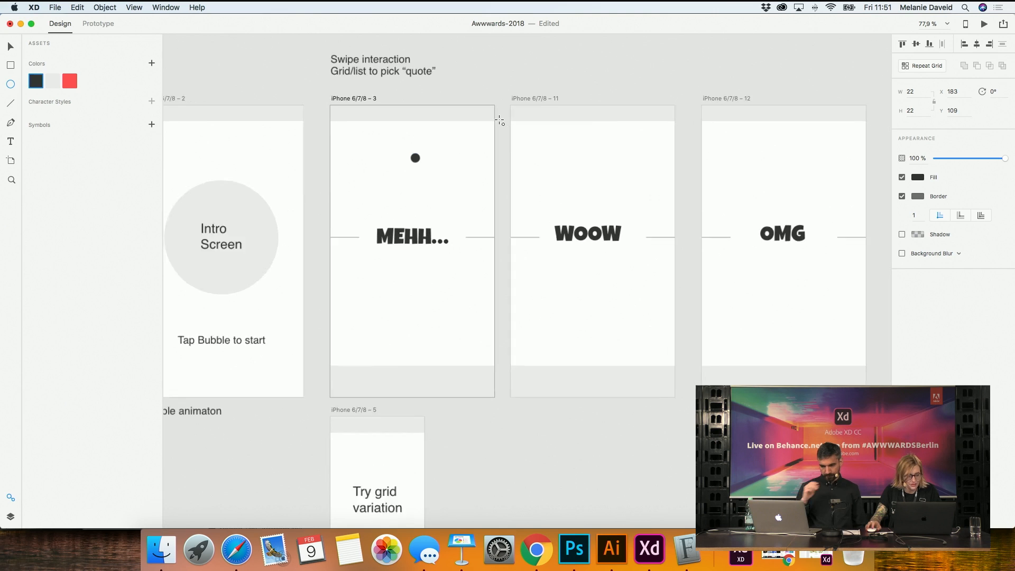
{"action": "scroll", "coordinate": [784, 173], "scroll_direction": "down", "scroll_amount": 1}
{"action": "left_click", "coordinate": [902, 196]}
{"action": "key", "text": "v"}
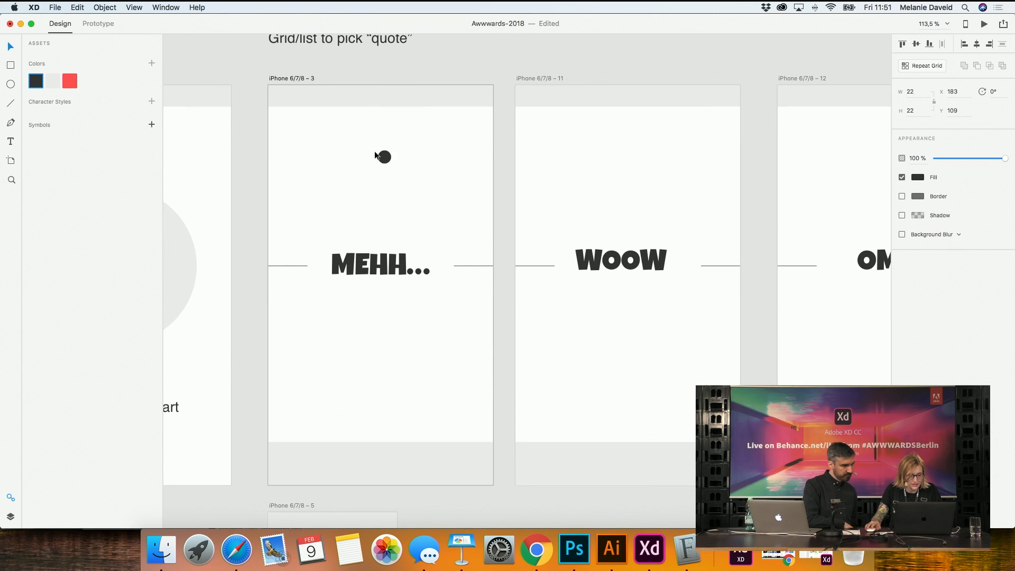
Shrink the dark circle to 4 × 4 and duplicate it into a three-by-three grid of dots
{"action": "scroll", "coordinate": [396, 158], "scroll_direction": "up", "scroll_amount": 3}
{"action": "left_click", "coordinate": [386, 154]}
{"action": "left_click_drag", "start_coordinate": [390, 163], "coordinate": [392, 130]}
{"action": "scroll", "coordinate": [379, 152], "scroll_direction": "up", "scroll_amount": 5}
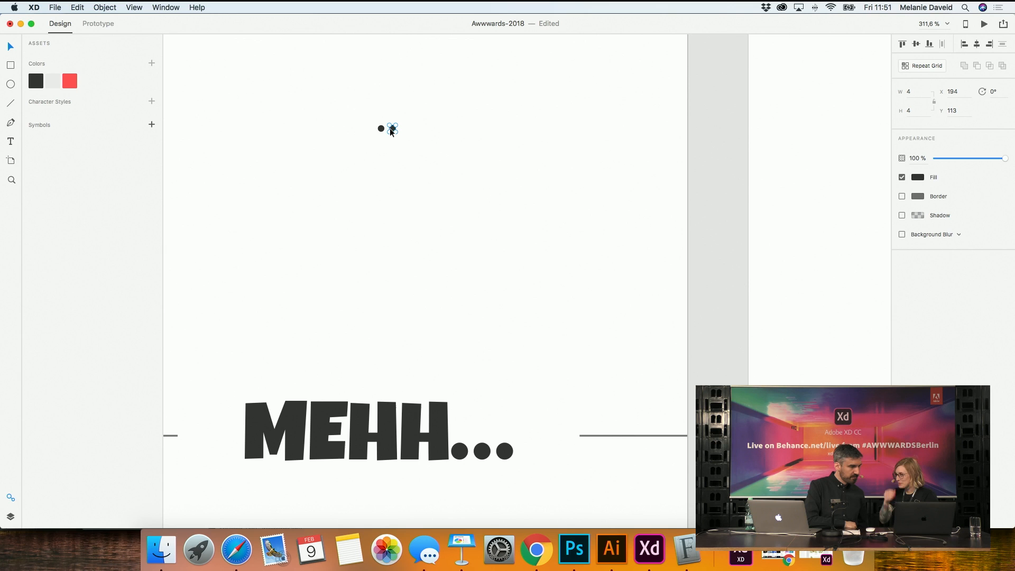
{"action": "left_click_drag", "start_coordinate": [392, 130], "coordinate": [401, 132]}
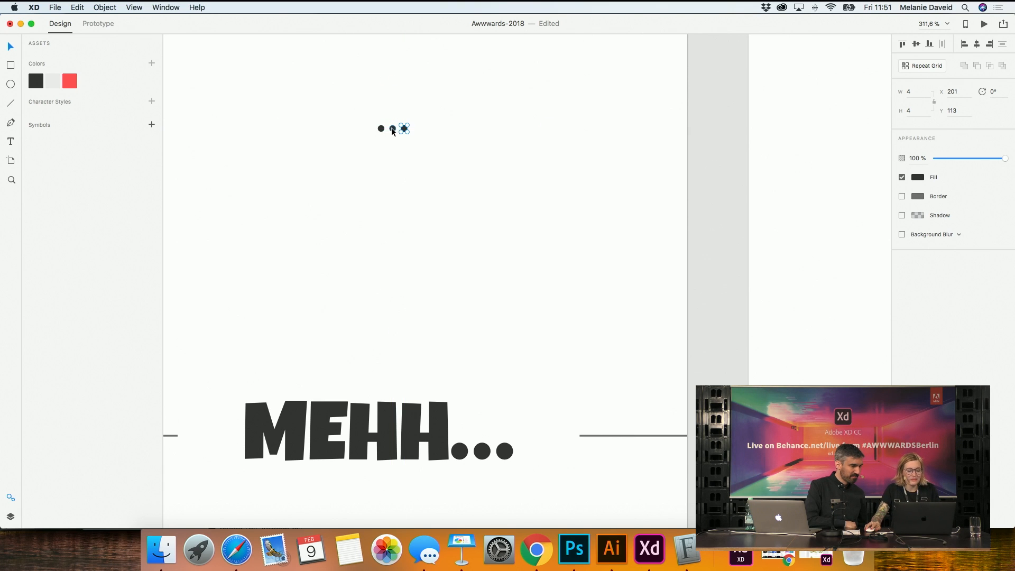
{"action": "left_click", "coordinate": [393, 130], "text": "shift"}
{"action": "left_click", "coordinate": [381, 130], "text": "shift"}
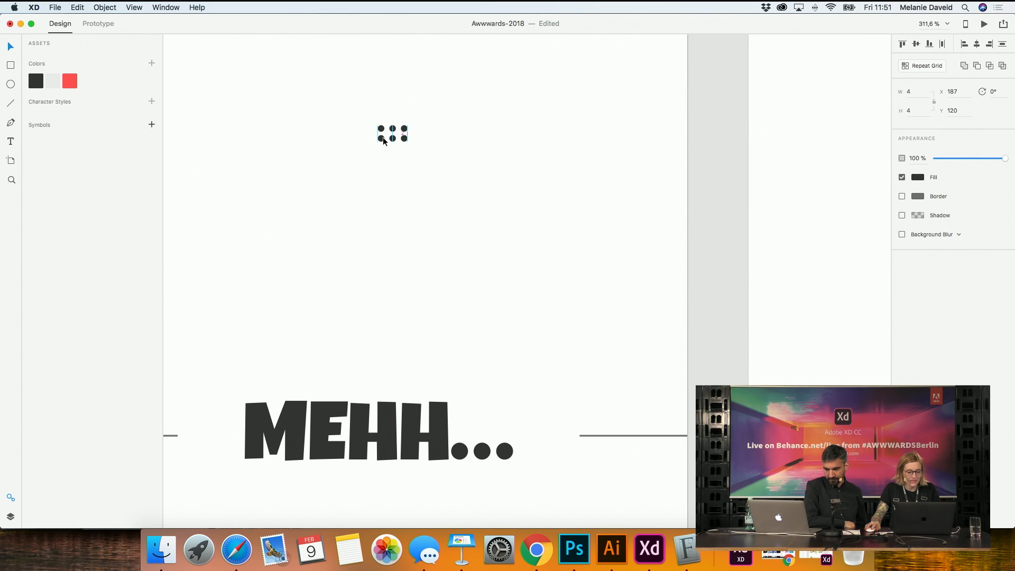
{"action": "left_click_drag", "start_coordinate": [383, 137], "coordinate": [363, 100]}
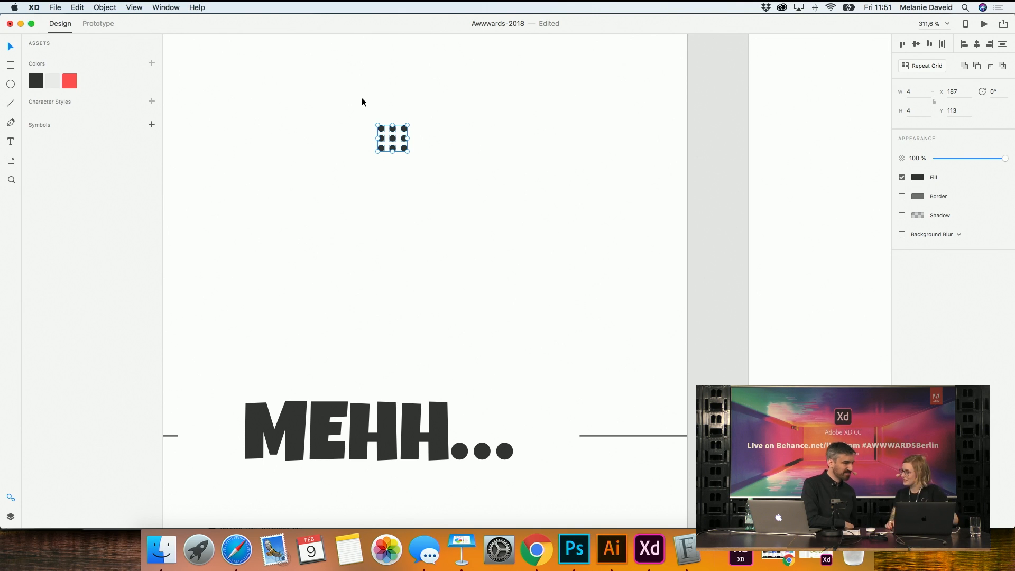
Move the dot grid to the upper-right corner of the MEHH... artboard and place a copy in the WOOW artboard's same corner
{"action": "key", "text": "super+minus"}
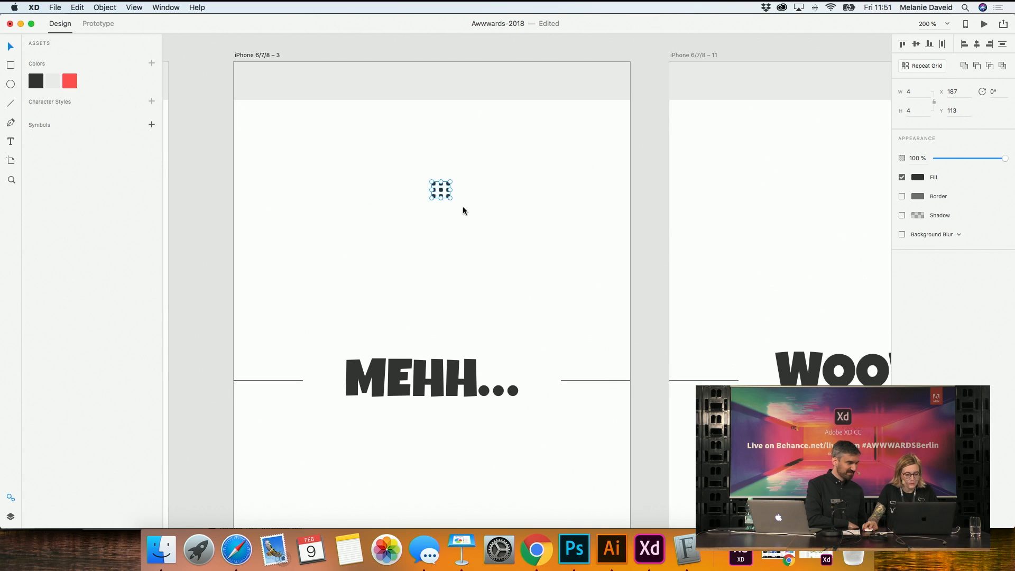
{"action": "left_click_drag", "start_coordinate": [443, 192], "coordinate": [603, 128]}
{"action": "scroll", "coordinate": [603, 128], "scroll_direction": "right", "scroll_amount": 5}
{"action": "left_click", "coordinate": [555, 58]}
{"action": "left_click", "coordinate": [555, 55]}
{"action": "key", "text": "super+v"}
{"action": "key", "text": "super+1"}
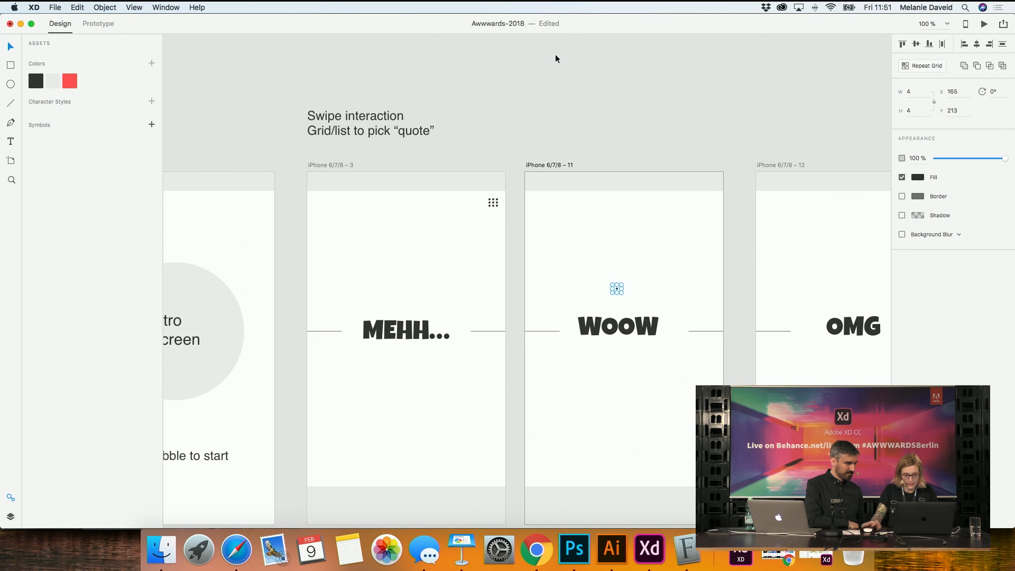
{"action": "left_click_drag", "start_coordinate": [616, 289], "coordinate": [711, 205]}
Paste the dot grid onto the OMG artboard and position it near the upper-right corner at X 337, Y 56
{"action": "left_click", "coordinate": [766, 169]}
{"action": "scroll", "coordinate": [749, 201], "scroll_direction": "left", "scroll_amount": 5}
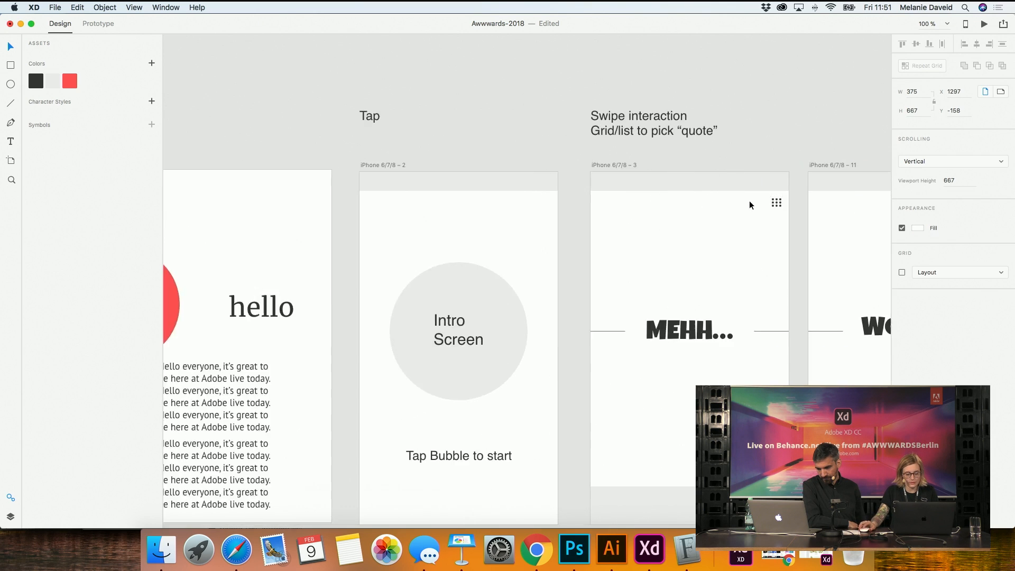
{"action": "scroll", "coordinate": [749, 201], "scroll_direction": "right", "scroll_amount": 6}
{"action": "key", "text": "super+v"}
{"action": "scroll", "coordinate": [758, 211], "scroll_direction": "right", "scroll_amount": 5}
{"action": "left_click_drag", "start_coordinate": [632, 349], "coordinate": [750, 194]}
{"action": "key", "text": "shift+Left"}
{"action": "key", "text": "shift+Down"}
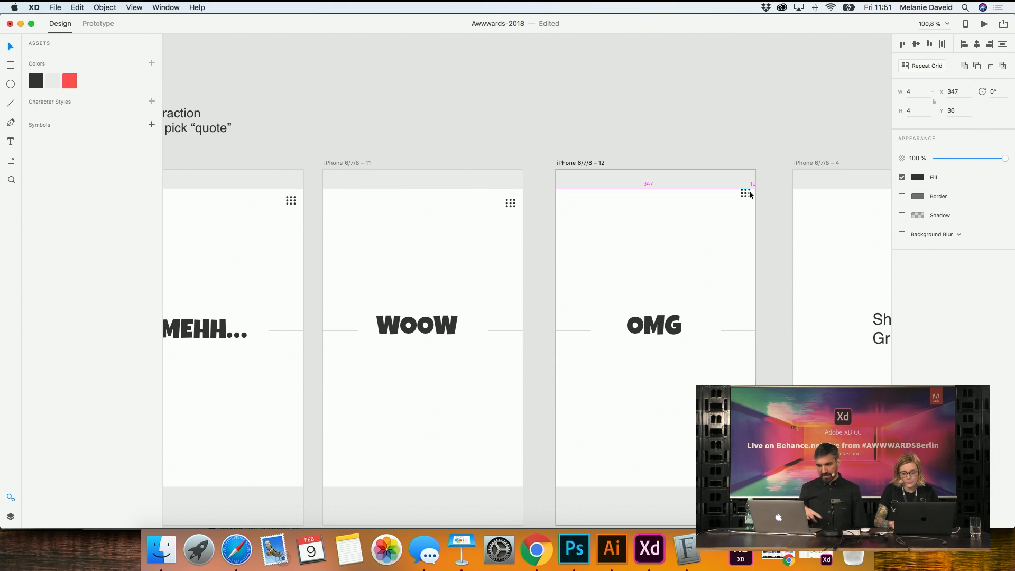
{"action": "key", "text": "shift+Left"}
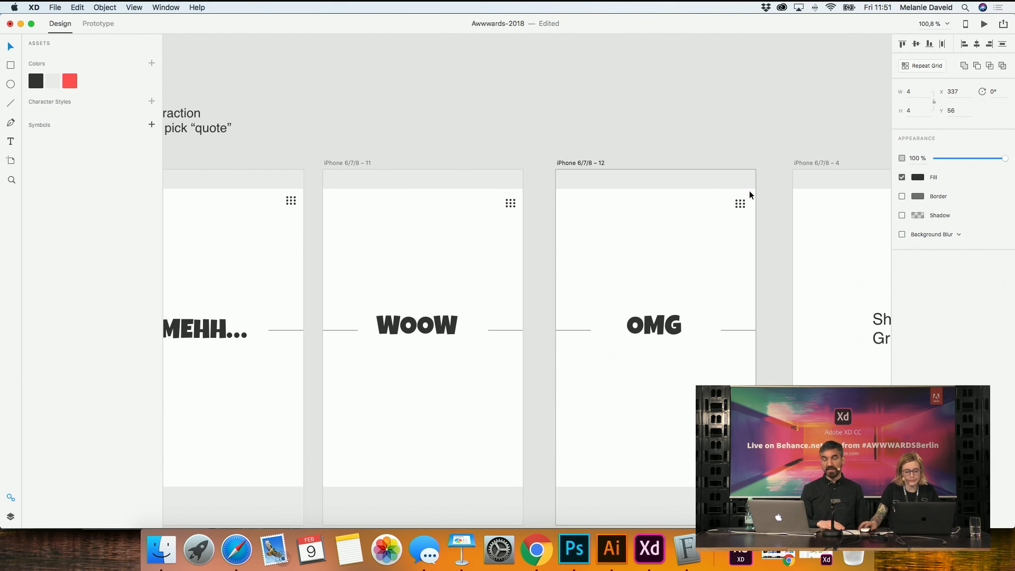
Group the dot grid on the WOOW artboard and align it to the same corner offset as on the OMG artboard
{"action": "left_click", "coordinate": [516, 221]}
{"action": "left_click", "coordinate": [505, 199]}
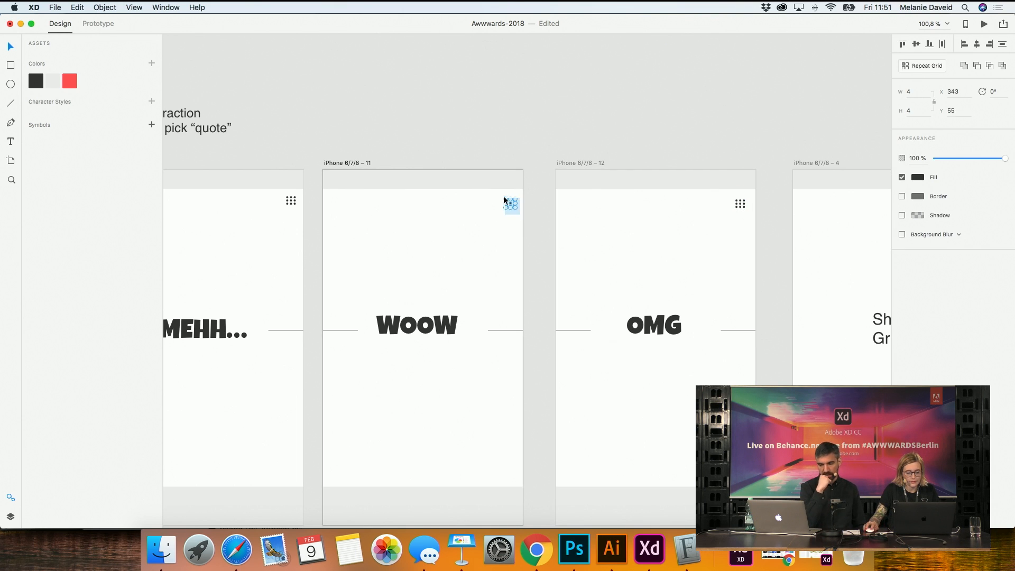
{"action": "key", "text": "super+g"}
{"action": "left_click_drag", "start_coordinate": [510, 203], "coordinate": [517, 194]}
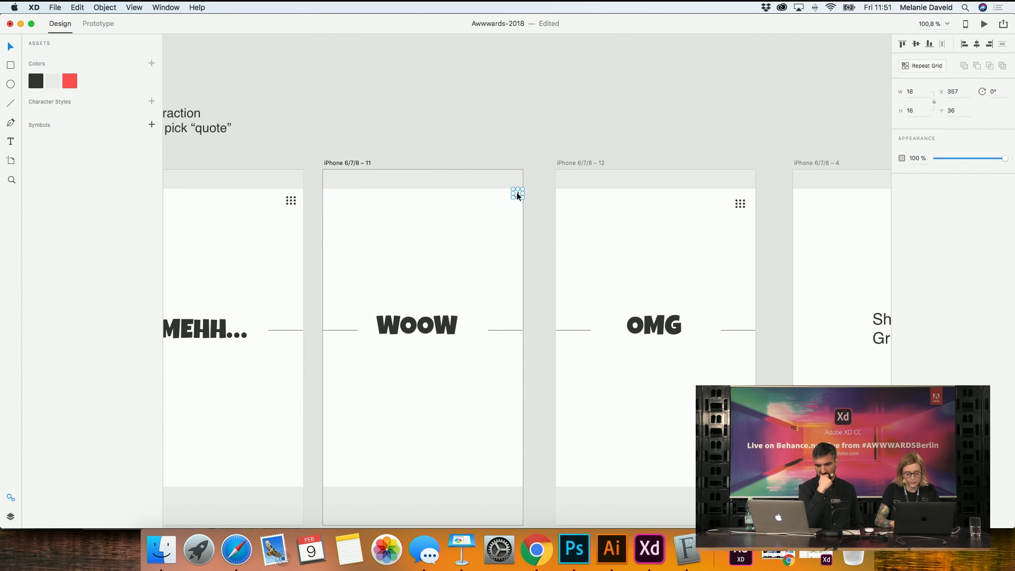
{"action": "key", "text": "super+z"}
Reposition the dot grid on the MEHH... artboard to match the corner offset used on the other two quote artboards
{"action": "left_click", "coordinate": [290, 200]}
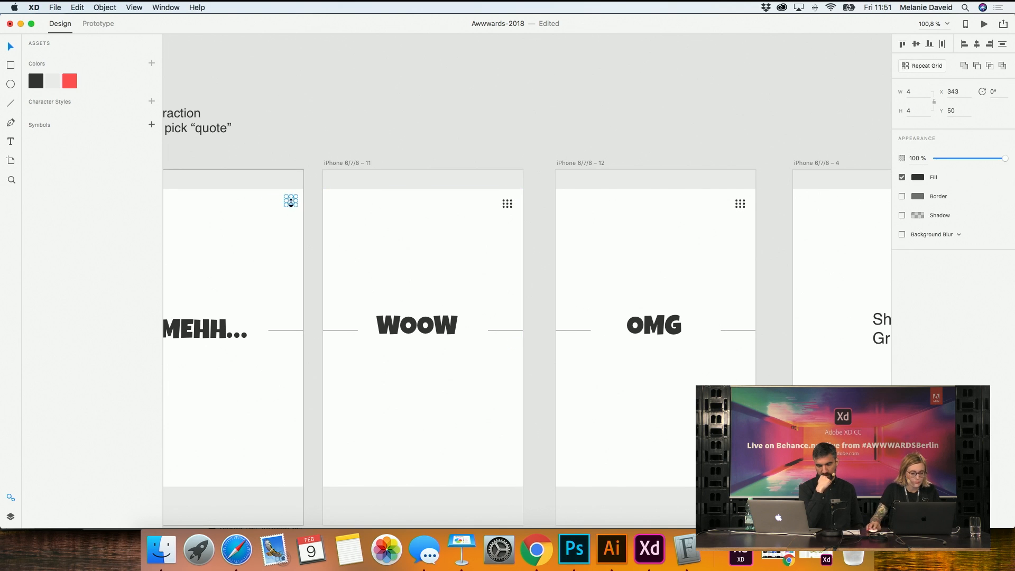
{"action": "left_click_drag", "start_coordinate": [290, 199], "coordinate": [298, 197]}
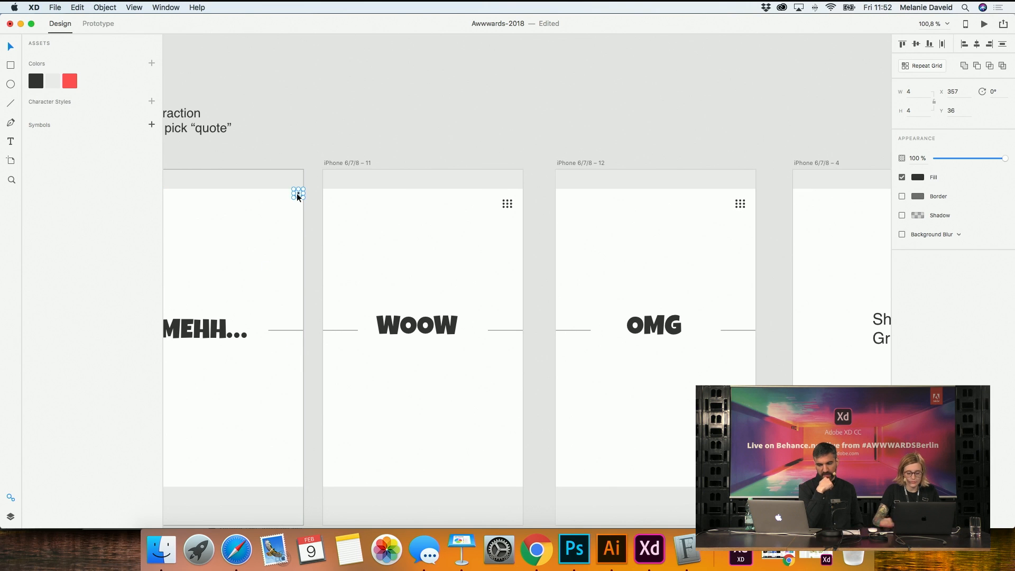
{"action": "key", "text": "super+z"}
{"action": "left_click", "coordinate": [309, 125]}
{"action": "scroll", "coordinate": [310, 125], "scroll_direction": "right", "scroll_amount": 2}
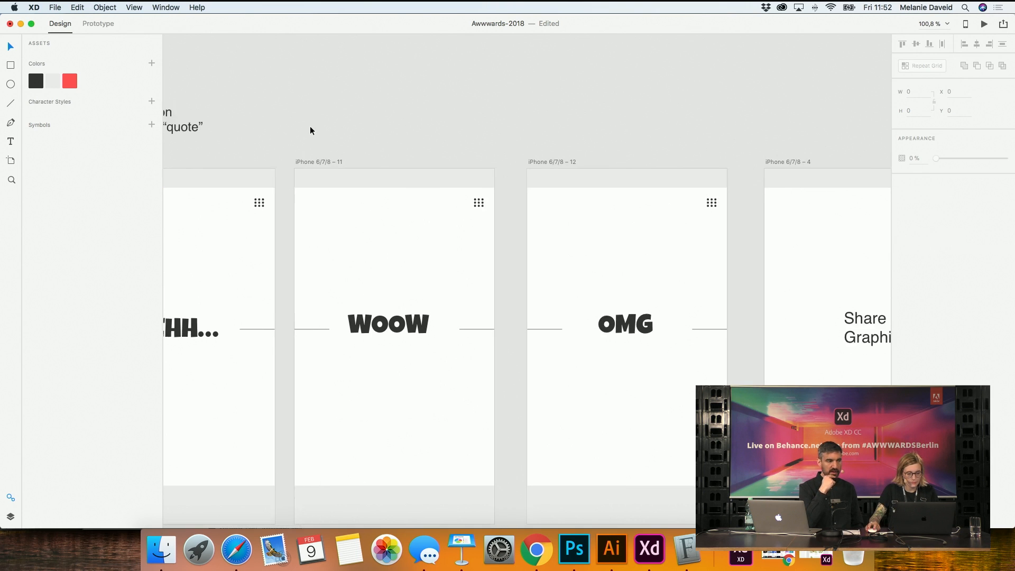
{"action": "scroll", "coordinate": [311, 126], "scroll_direction": "left", "scroll_amount": 3}
{"action": "key", "text": "super+minus"}
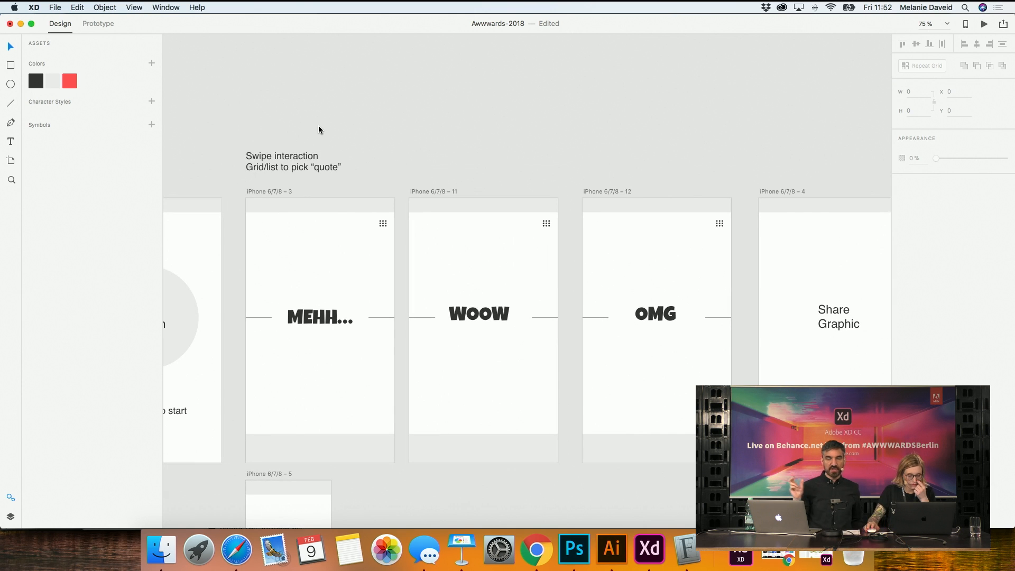
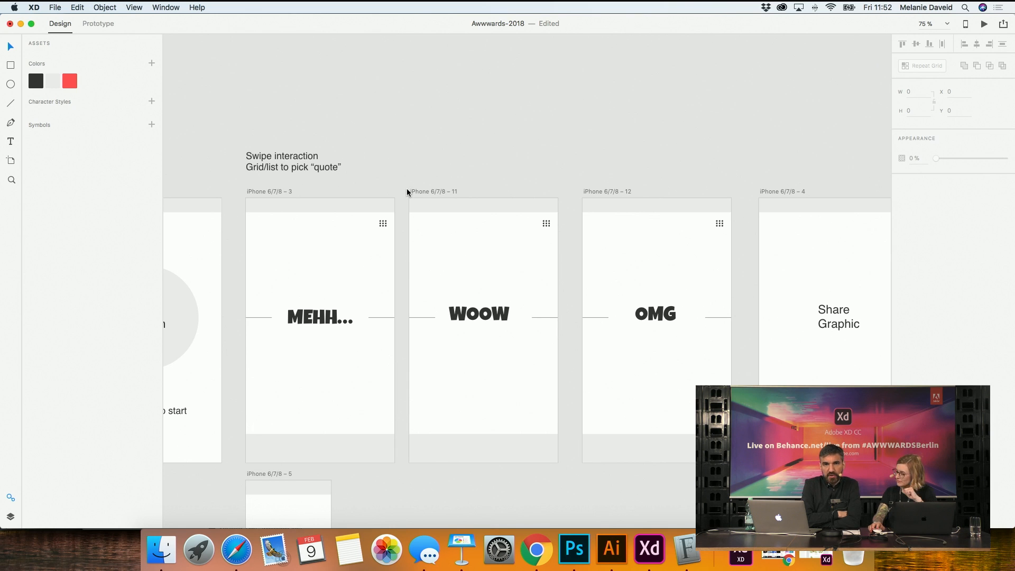
{"action": "key", "text": "super+minus"}
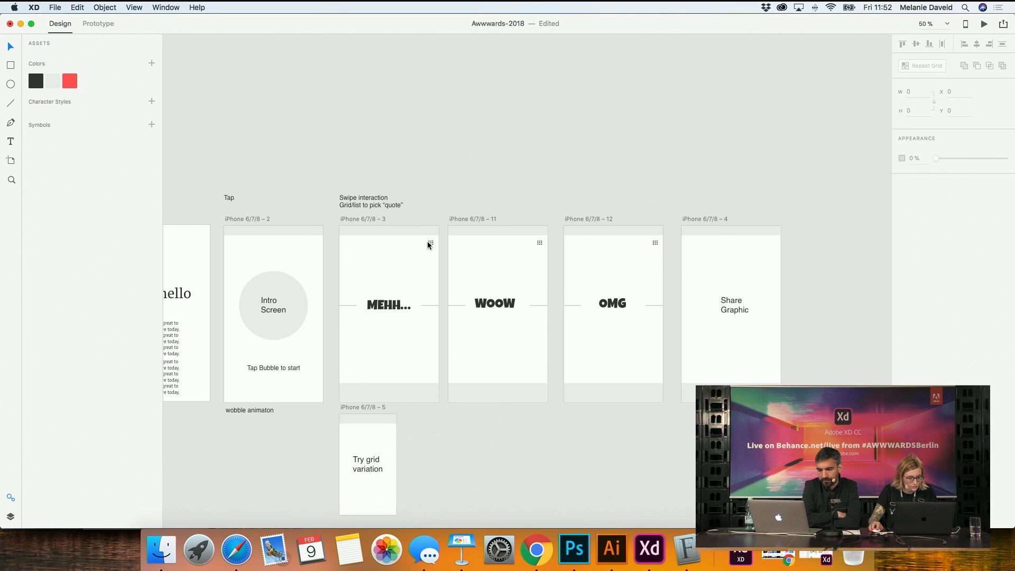
{"action": "left_click_drag", "start_coordinate": [422, 242], "coordinate": [445, 249]}
{"action": "left_click", "coordinate": [433, 191]}
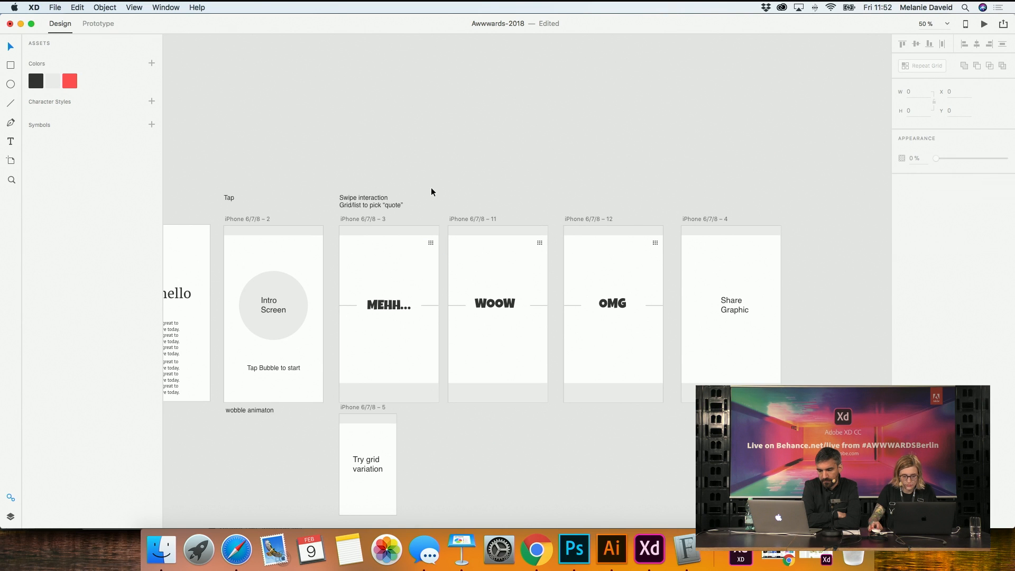
Duplicate the Share Graphic text on its artboard, change the copy to X and place it in the upper-right corner at X 344, Y 45
{"action": "scroll", "coordinate": [761, 236], "scroll_direction": "up", "scroll_amount": 5}
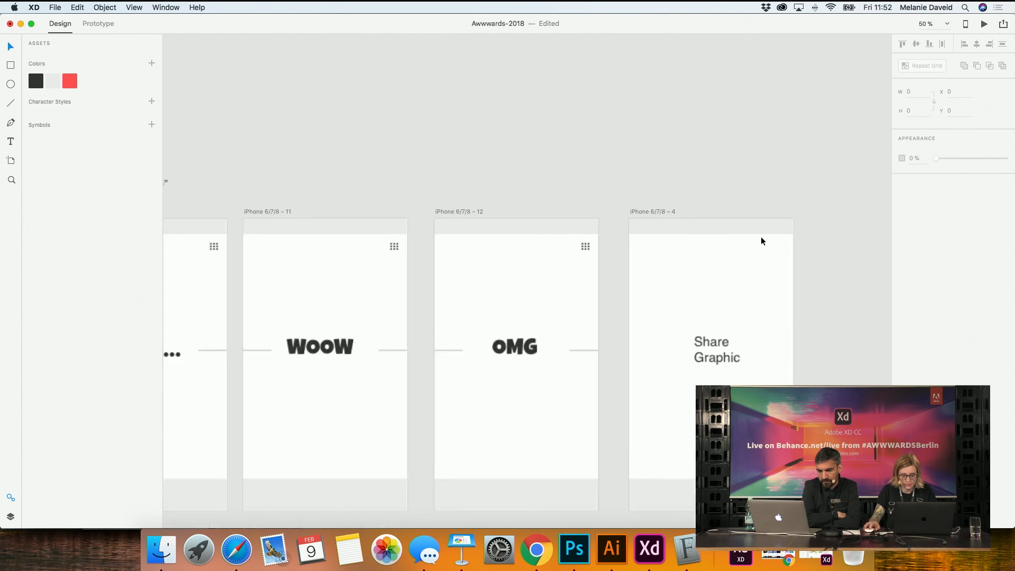
{"action": "left_click", "coordinate": [707, 374]}
{"action": "left_click_drag", "start_coordinate": [706, 374], "coordinate": [737, 280]}
{"action": "double_click", "coordinate": [737, 280]}
{"action": "type", "text": "XC"}
{"action": "key", "text": "super+a"}
{"action": "type", "text": "X"}
{"action": "key", "text": "Escape"}
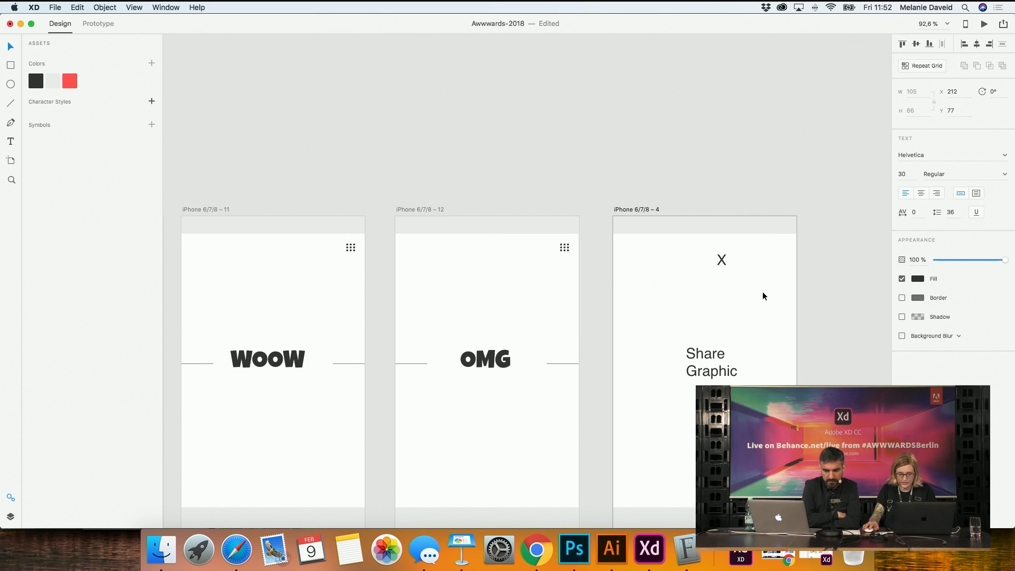
{"action": "left_click_drag", "start_coordinate": [722, 261], "coordinate": [786, 242]}
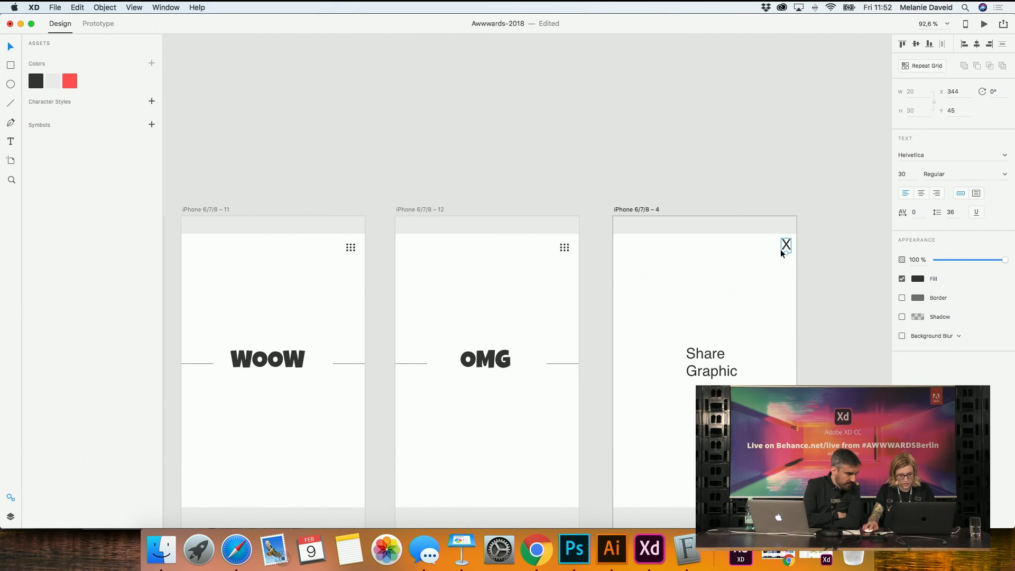
In Illustrator's hand-header.ai, unlock the layers, copy the hand and lettering artwork without its dark background, and return to Adobe XD
{"action": "left_click", "coordinate": [610, 545]}
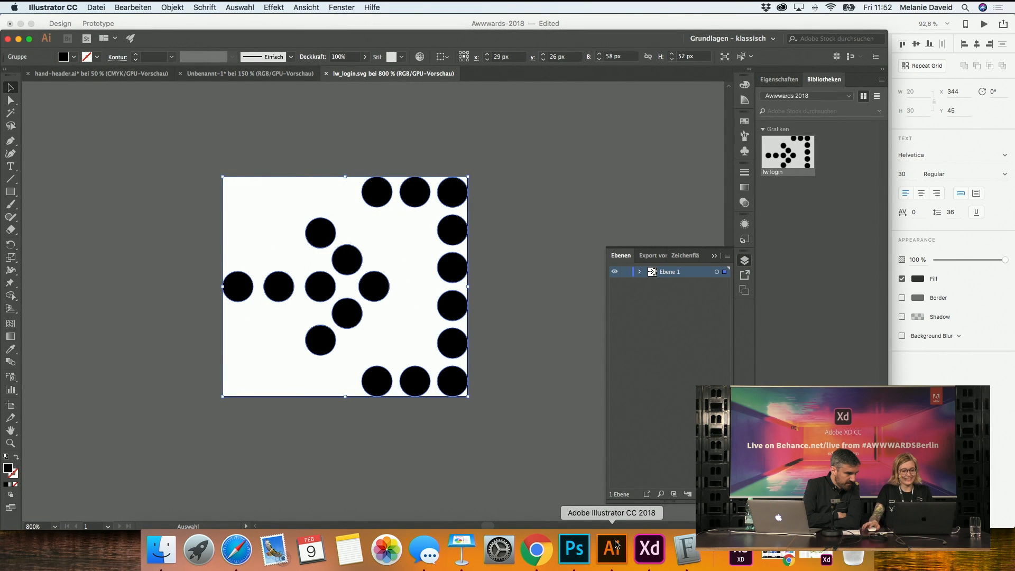
{"action": "left_click", "coordinate": [100, 73]}
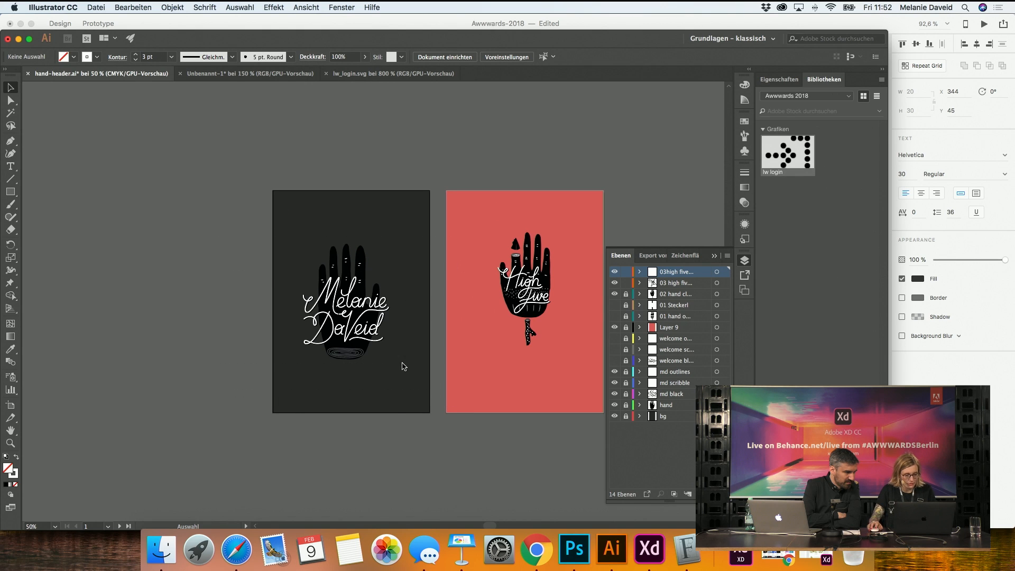
{"action": "left_click_drag", "start_coordinate": [626, 294], "coordinate": [608, 486]}
{"action": "left_click_drag", "start_coordinate": [265, 233], "coordinate": [390, 381]}
{"action": "key", "text": "super+Tab"}
{"action": "key", "text": "Escape"}
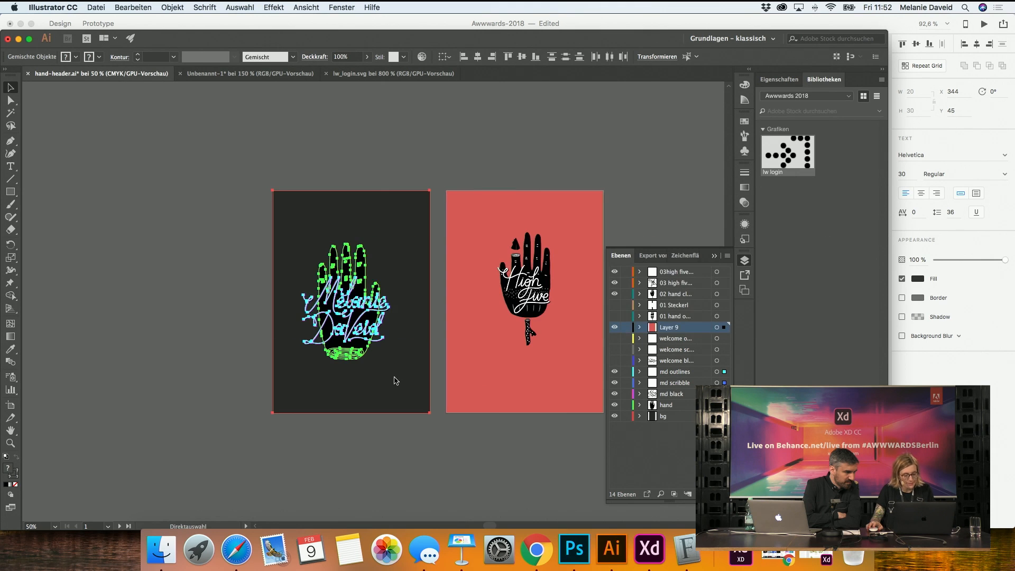
{"action": "left_click", "coordinate": [404, 377], "text": "shift"}
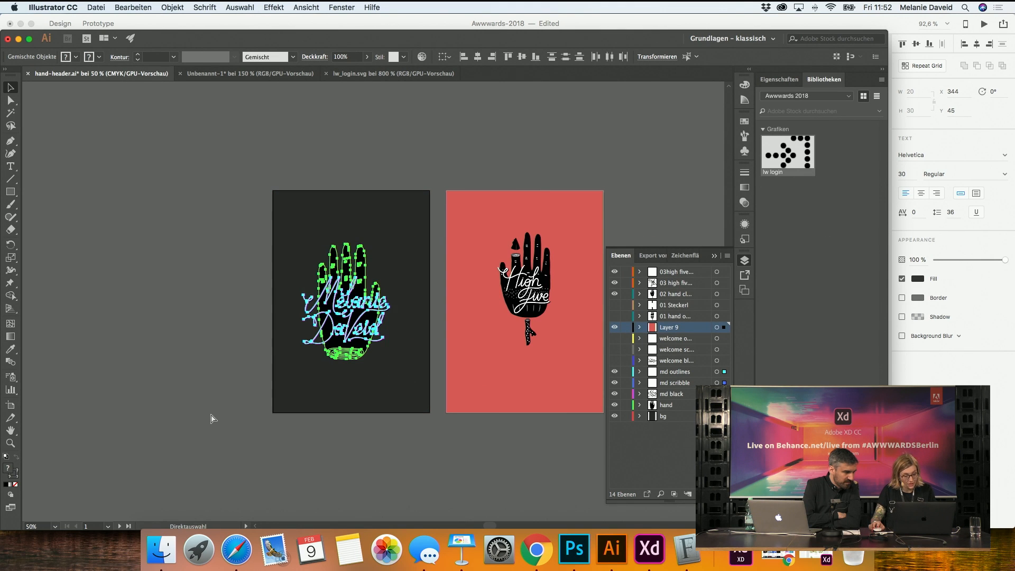
{"action": "key", "text": "super+Tab"}
{"action": "key", "text": "super+Tab"}
{"action": "key", "text": "super+shift+Tab"}
Try the copied hand lettering artwork on the Share Graphic artboard
{"action": "key", "text": "super+v"}
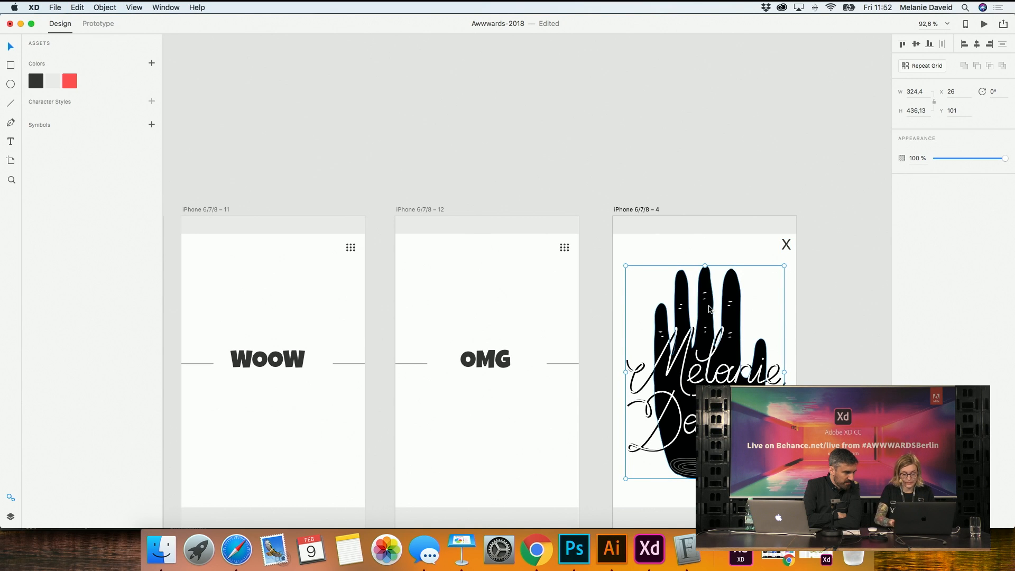
{"action": "key", "text": "super+minus"}
{"action": "key", "text": "super+minus"}
{"action": "key", "text": "super+minus"}
{"action": "scroll", "coordinate": [709, 305], "scroll_direction": "left", "scroll_amount": 4}
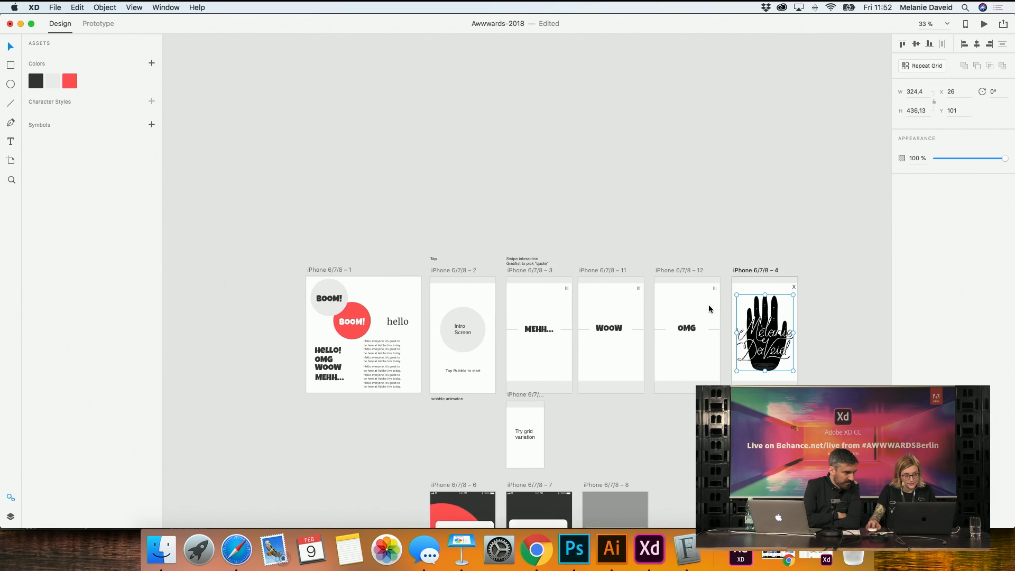
{"action": "scroll", "coordinate": [709, 305], "scroll_direction": "down", "scroll_amount": 8}
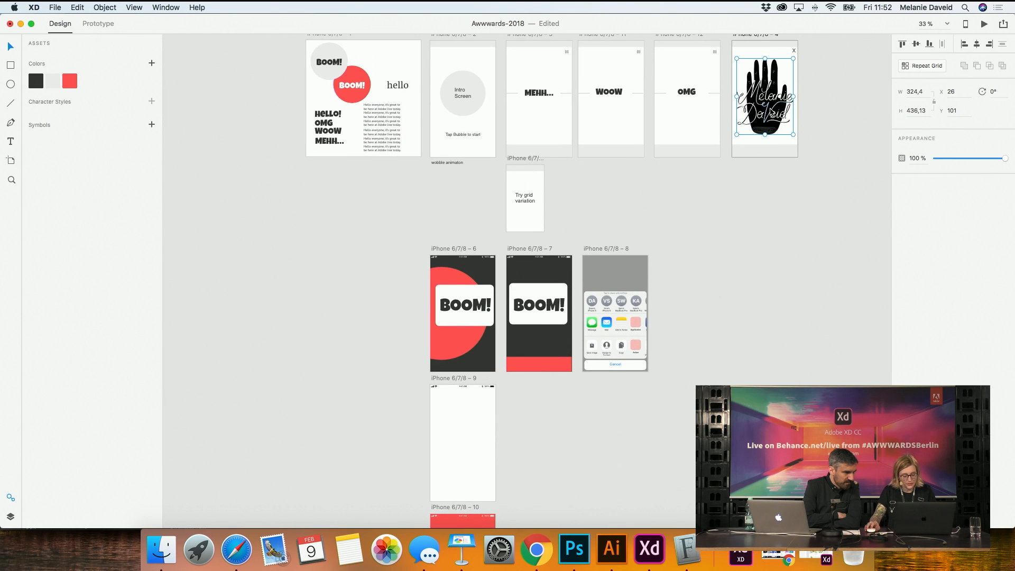
{"action": "key", "text": "Delete"}
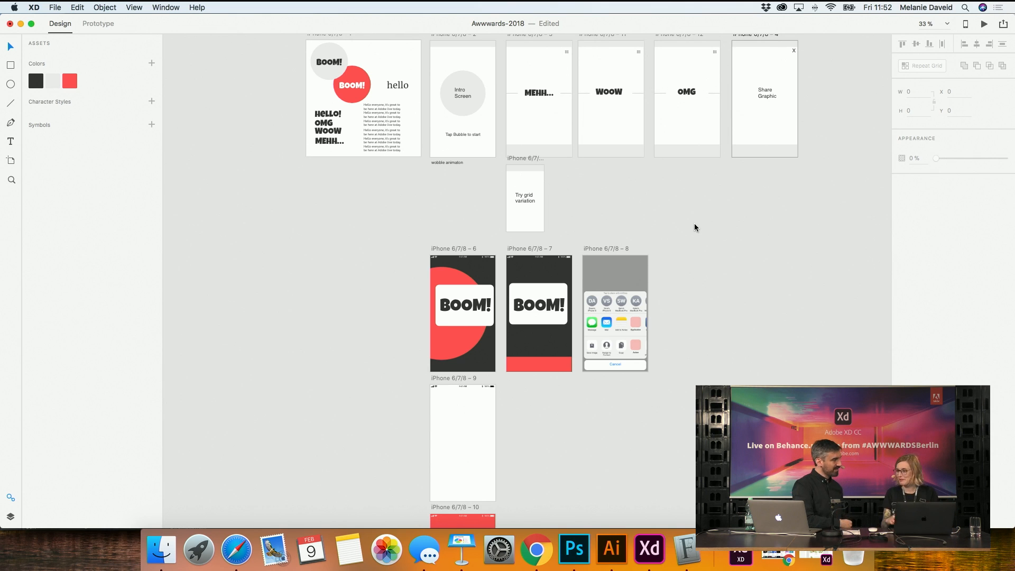
Duplicate the blank iPhone 6/7/8 – 9 artboard to its left, fill the copy light grey and paste the hand lettering artwork onto it
{"action": "left_click_drag", "start_coordinate": [463, 376], "coordinate": [382, 372]}
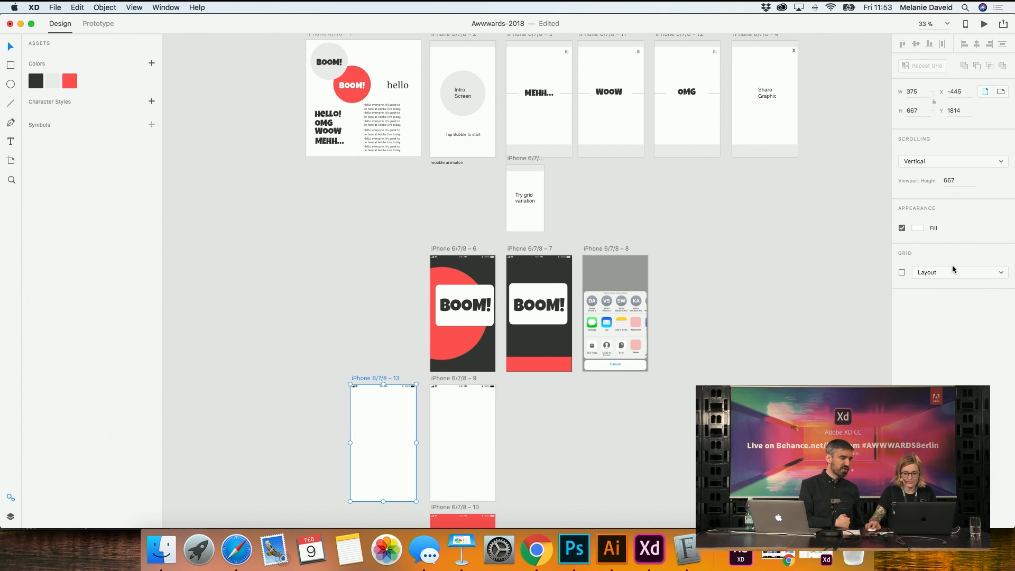
{"action": "left_click", "coordinate": [53, 82]}
{"action": "key", "text": "super+v"}
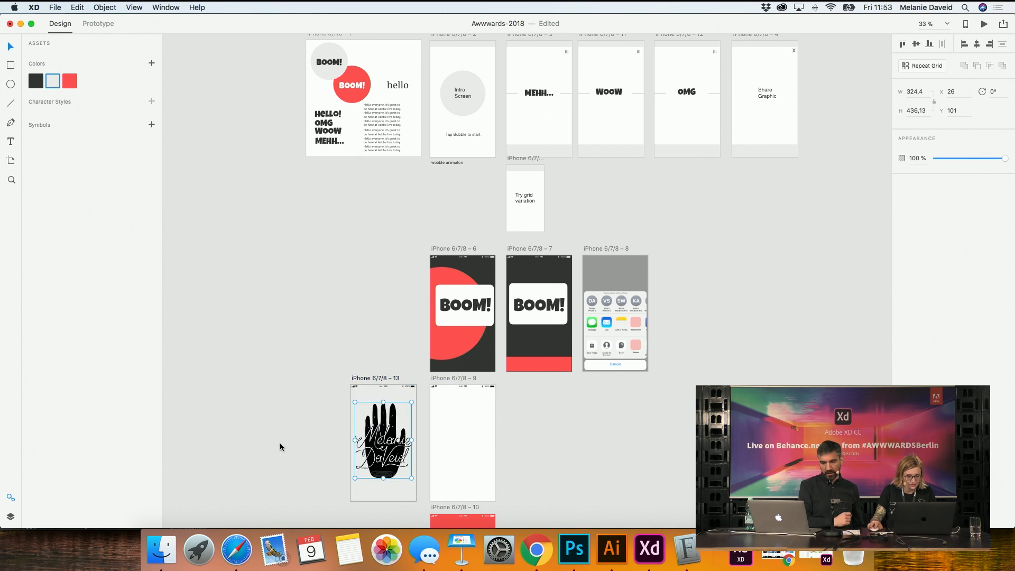
{"action": "left_click", "coordinate": [369, 379]}
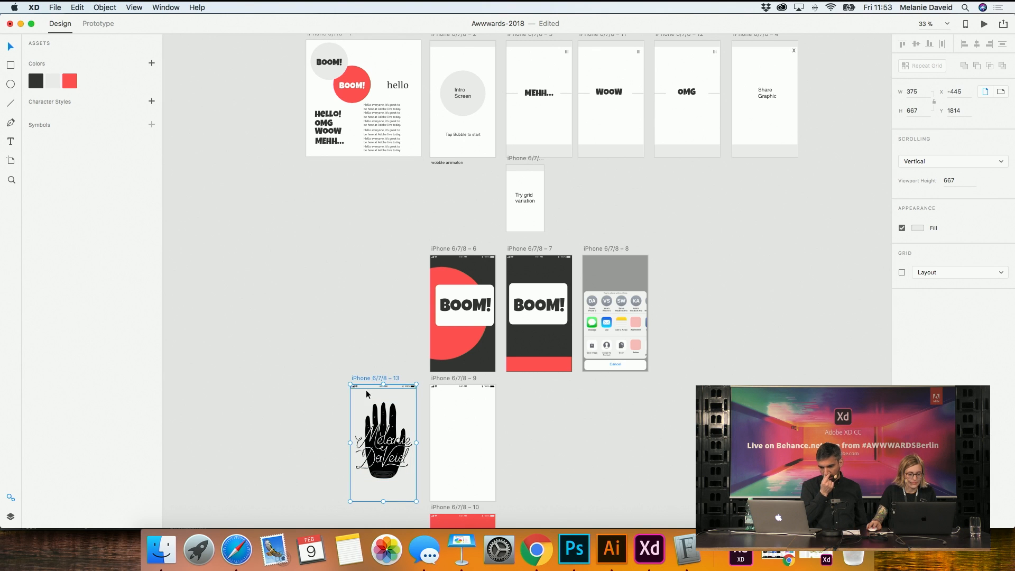
{"action": "scroll", "coordinate": [350, 415], "scroll_direction": "down", "scroll_amount": 5}
{"action": "scroll", "coordinate": [350, 412], "scroll_direction": "up", "scroll_amount": 2}
{"action": "left_click", "coordinate": [340, 403]}
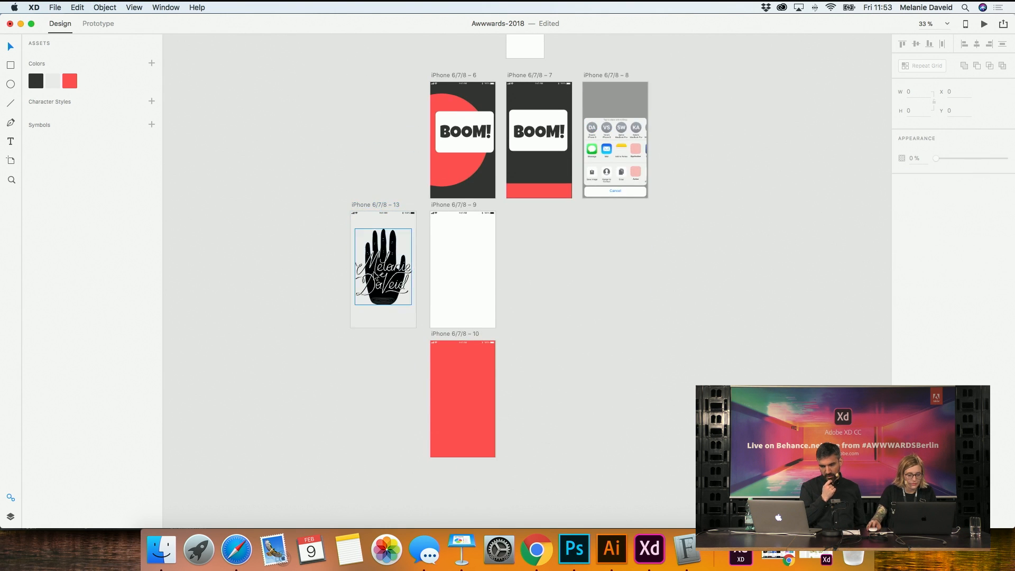
Duplicate the dot grid to the horizontal centre of the MEHH... artboard, above the word, and paste it at the matching position on the WOOW artboard
{"action": "scroll", "coordinate": [373, 272], "scroll_direction": "up", "scroll_amount": 3}
{"action": "scroll", "coordinate": [374, 272], "scroll_direction": "down", "scroll_amount": 2}
{"action": "scroll", "coordinate": [374, 274], "scroll_direction": "up", "scroll_amount": 4}
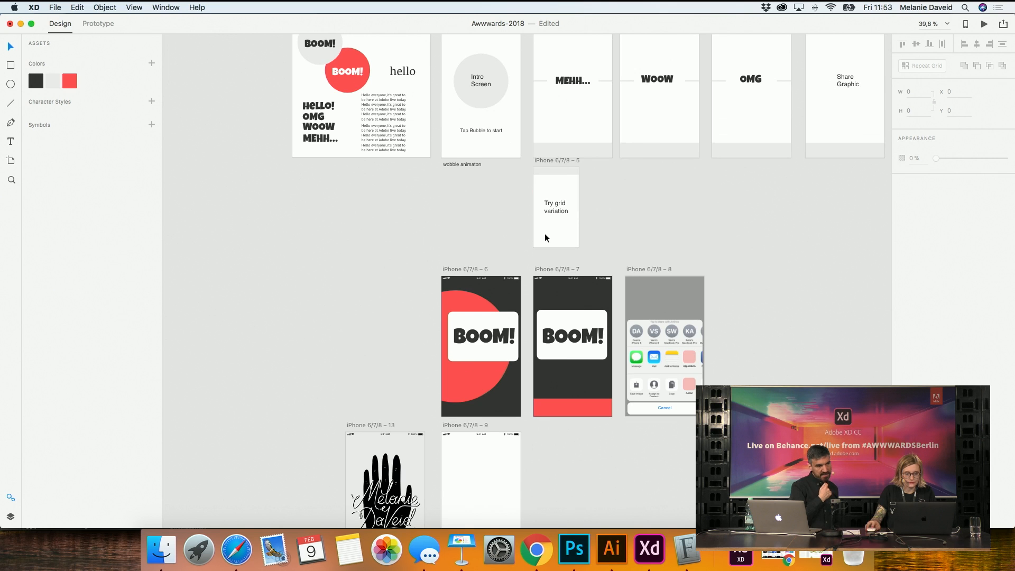
{"action": "scroll", "coordinate": [546, 238], "scroll_direction": "up", "scroll_amount": 4}
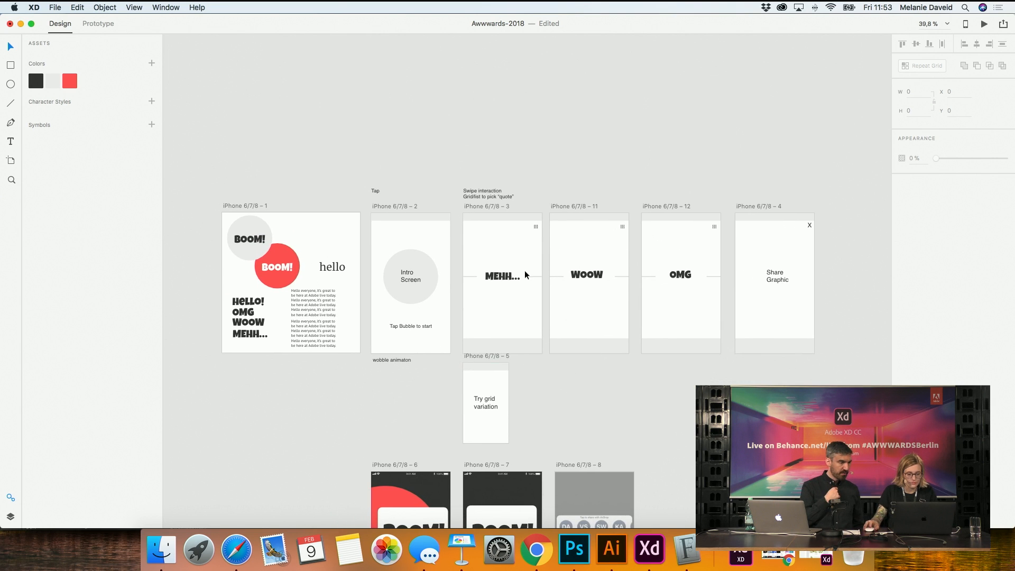
{"action": "scroll", "coordinate": [547, 214], "scroll_direction": "up", "scroll_amount": 5}
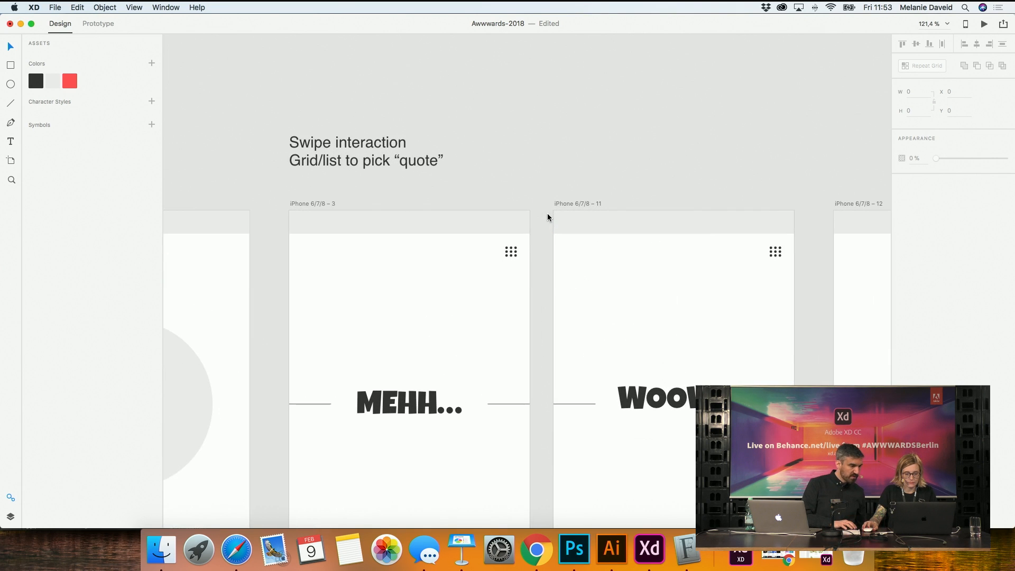
{"action": "left_click_drag", "start_coordinate": [488, 245], "coordinate": [535, 264]}
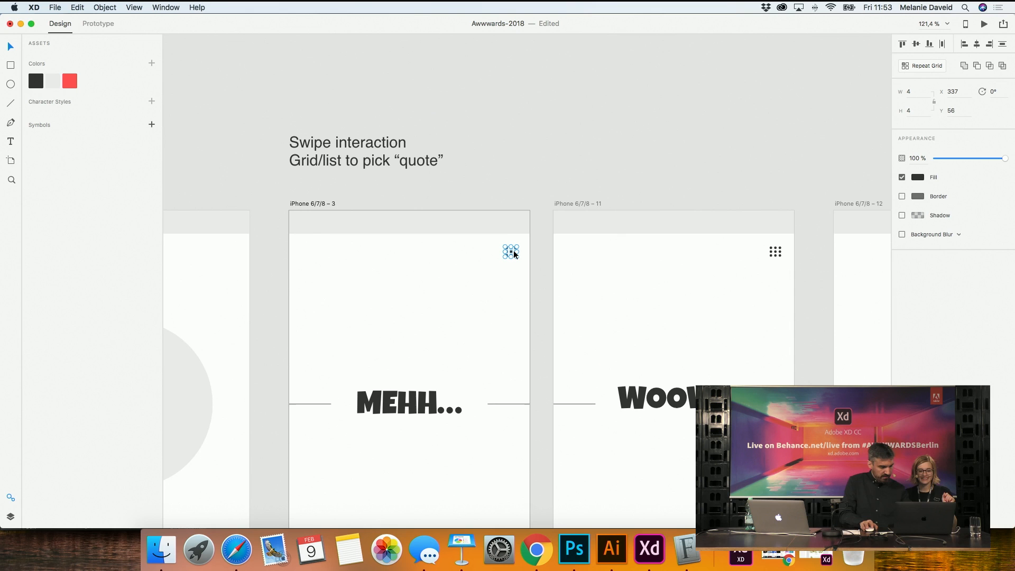
{"action": "left_click_drag", "start_coordinate": [513, 251], "coordinate": [410, 316]}
{"action": "double_click", "coordinate": [408, 315]}
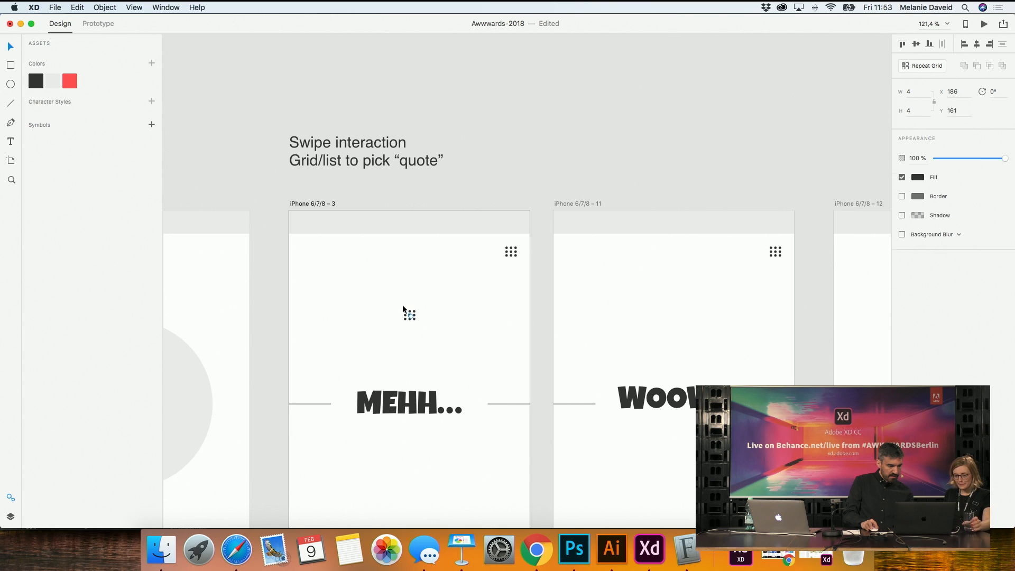
{"action": "left_click", "coordinate": [617, 329]}
{"action": "key", "text": "super+v"}
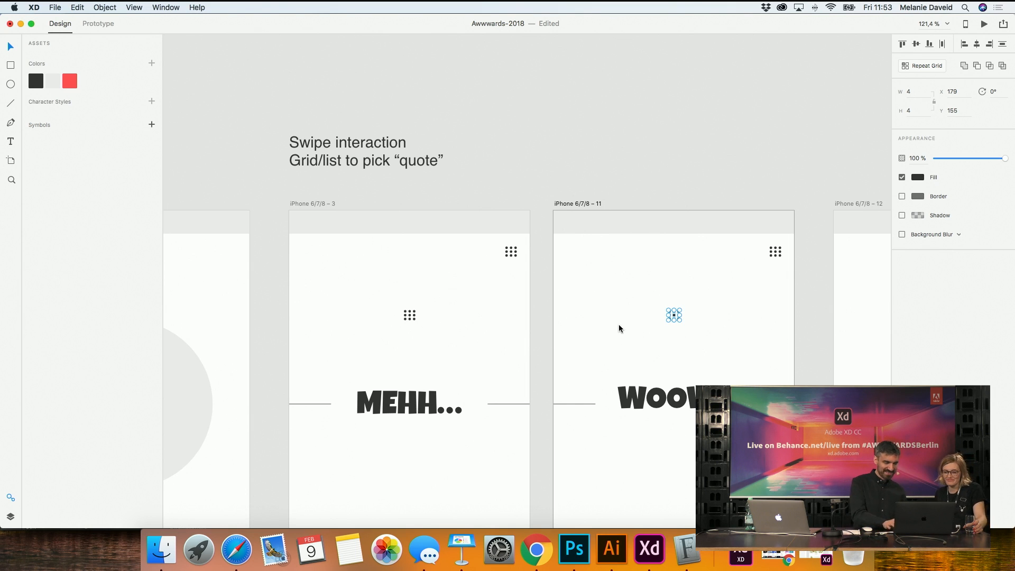
Delete the extra centred dot grids from the WOOW and MEHH... artboards
{"action": "key", "text": "Delete"}
{"action": "left_click", "coordinate": [409, 315]}
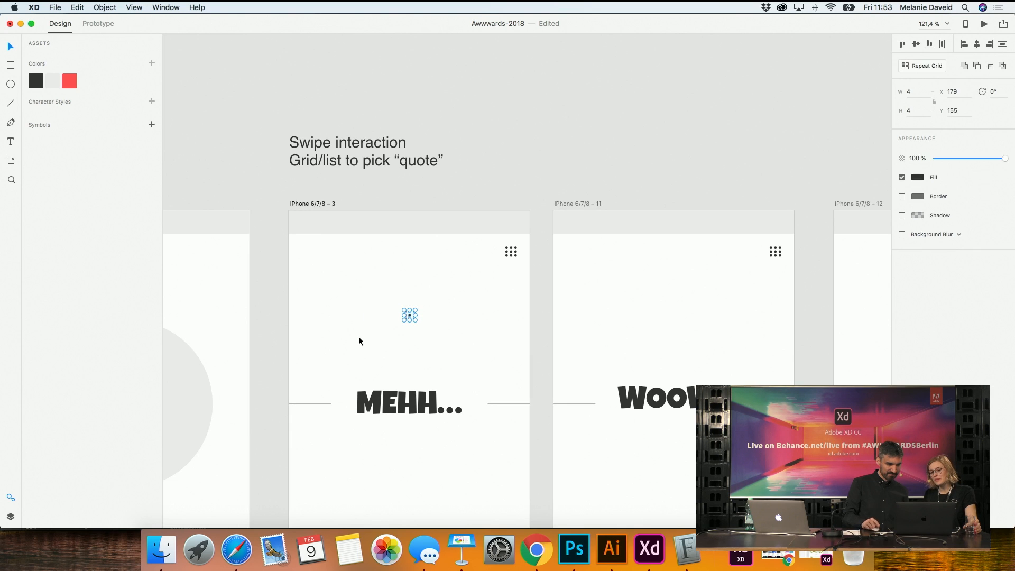
{"action": "key", "text": "Delete"}
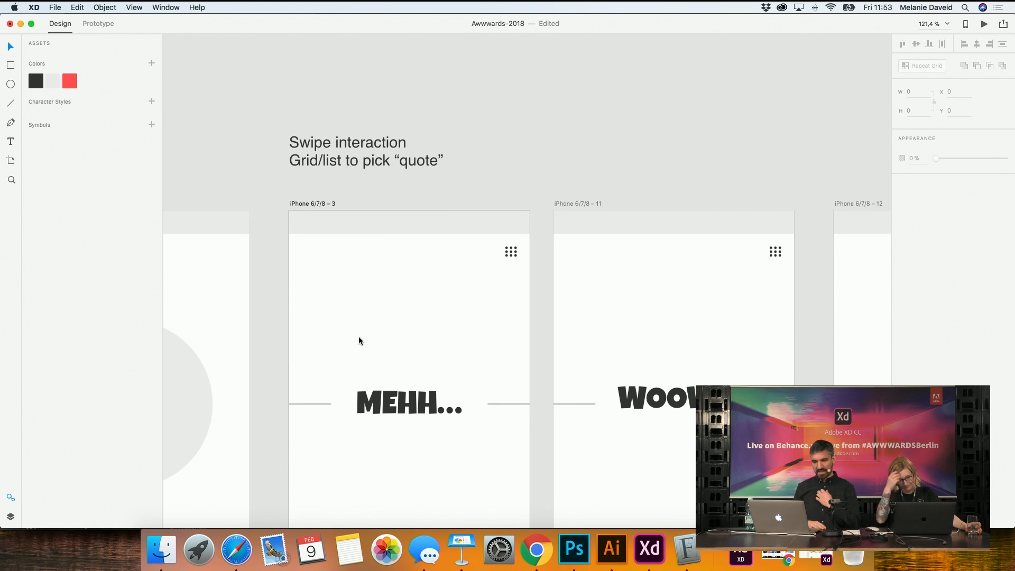
Draw a rectangle about 208 by 135 over the MEHH... text and fill it with the red asset colour
{"action": "scroll", "coordinate": [432, 236], "scroll_direction": "down", "scroll_amount": 2}
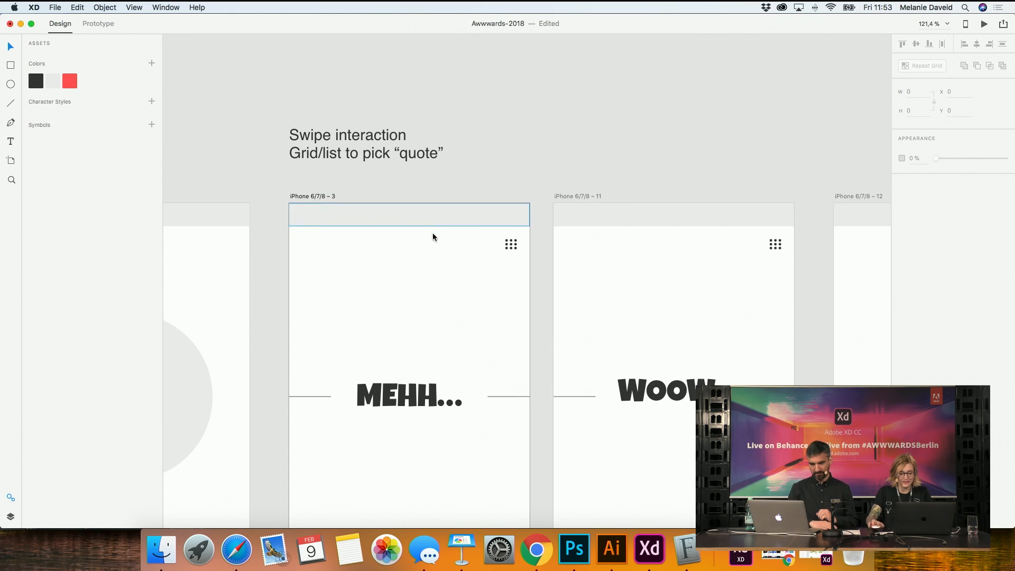
{"action": "key", "text": "super+minus"}
{"action": "key", "text": "super+minus"}
{"action": "scroll", "coordinate": [396, 336], "scroll_direction": "down", "scroll_amount": 5}
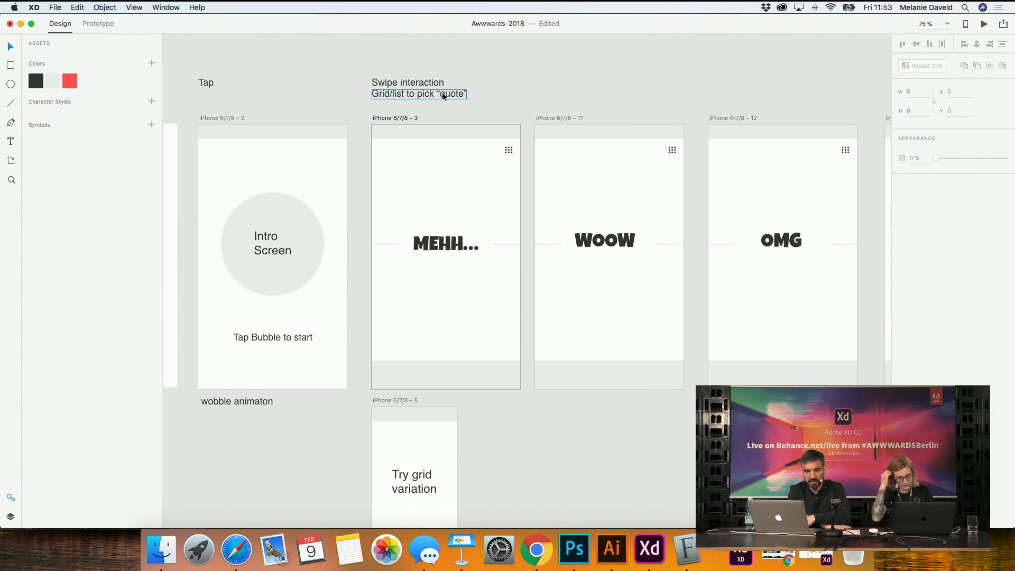
{"action": "key", "text": "super+minus"}
{"action": "key", "text": "super+minus"}
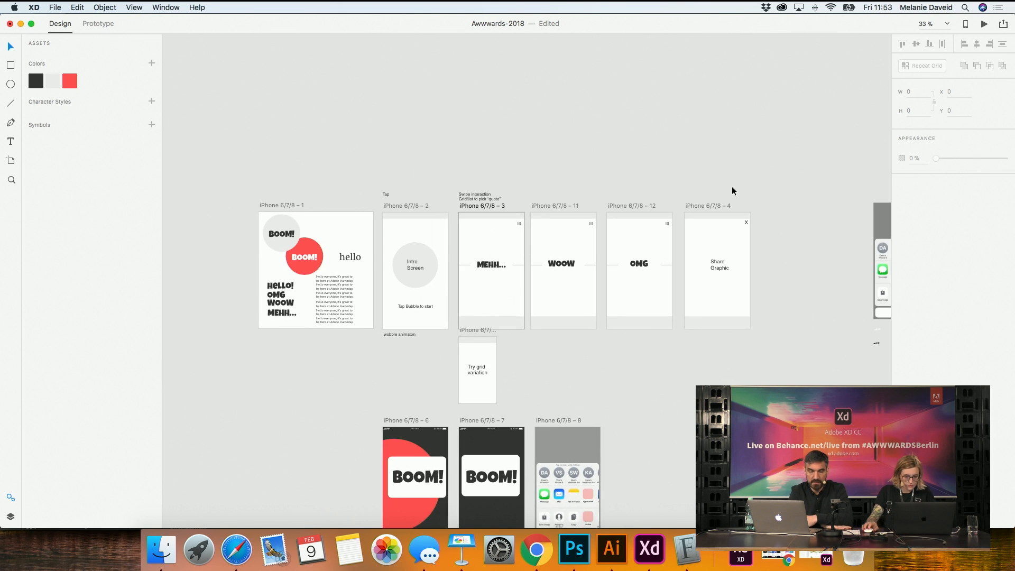
{"action": "scroll", "coordinate": [732, 185], "scroll_direction": "up", "scroll_amount": 4}
{"action": "scroll", "coordinate": [734, 184], "scroll_direction": "right", "scroll_amount": 3}
{"action": "scroll", "coordinate": [734, 184], "scroll_direction": "left", "scroll_amount": 4}
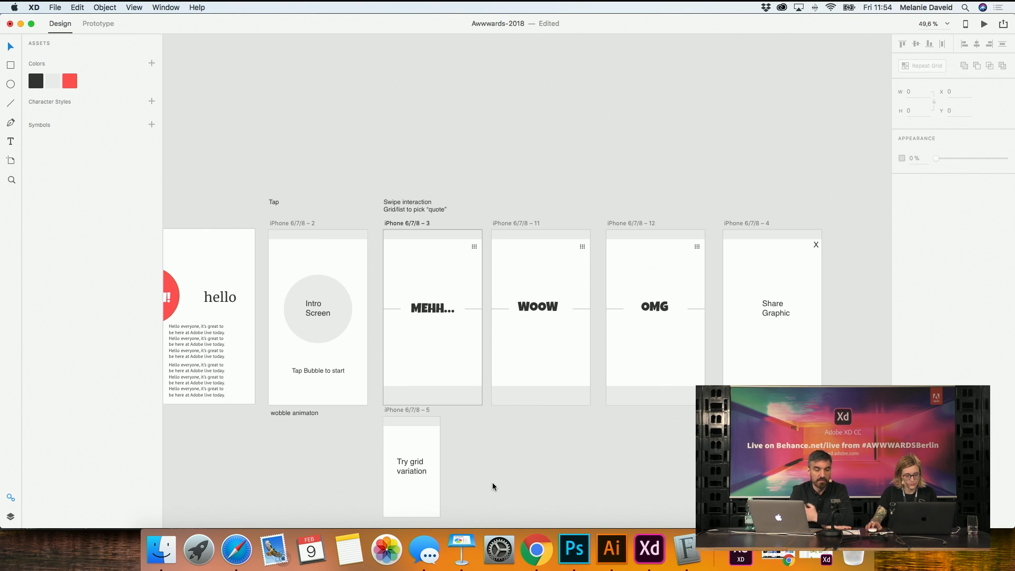
{"action": "left_click", "coordinate": [13, 68]}
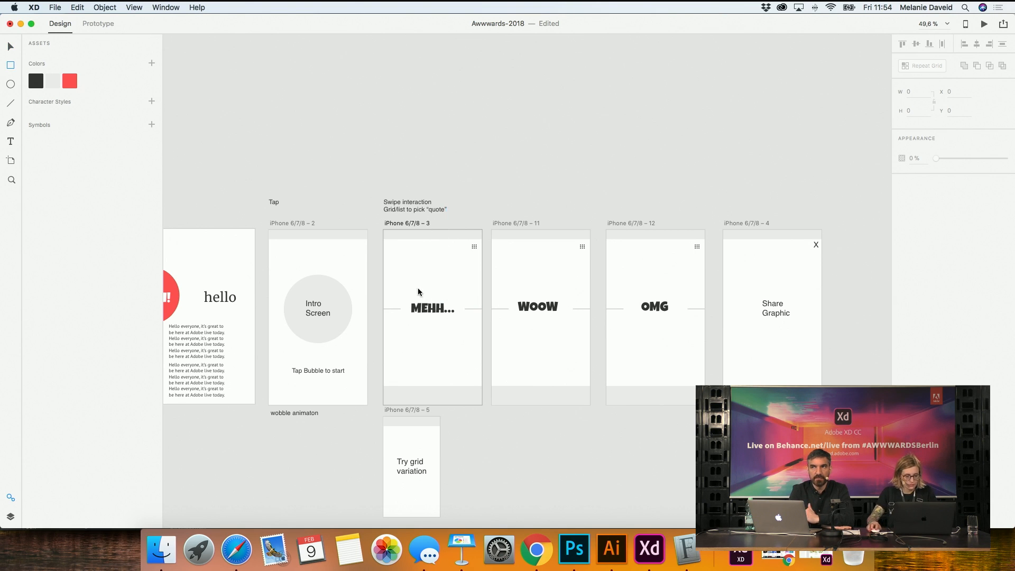
{"action": "mouse_move", "coordinate": [405, 291]}
{"action": "left_mouse_down"}
{"action": "mouse_move", "coordinate": [465, 340]}
{"action": "mouse_move", "coordinate": [433, 309]}
{"action": "left_mouse_up"}
{"action": "left_click", "coordinate": [75, 81]}
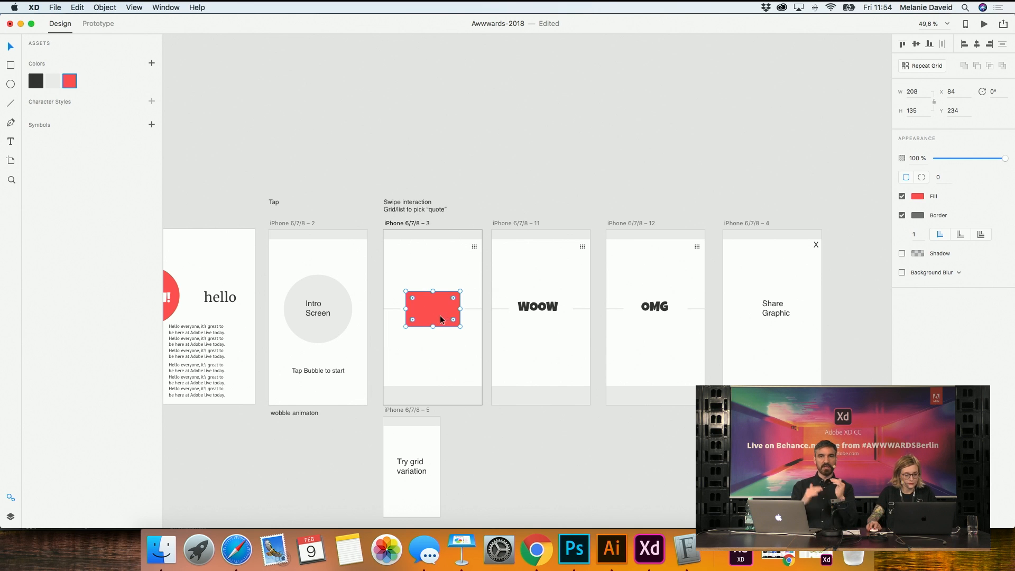
Duplicate the red rectangle onto the WOOW artboard and remove the border from the original
{"action": "left_click_drag", "start_coordinate": [435, 313], "coordinate": [545, 311]}
{"action": "left_click", "coordinate": [455, 317]}
{"action": "left_click", "coordinate": [902, 215]}
Narrow the rectangle on the WOOW artboard to about 126 wide, fill it light grey and remove its border
{"action": "left_click", "coordinate": [545, 299]}
{"action": "left_click", "coordinate": [53, 80]}
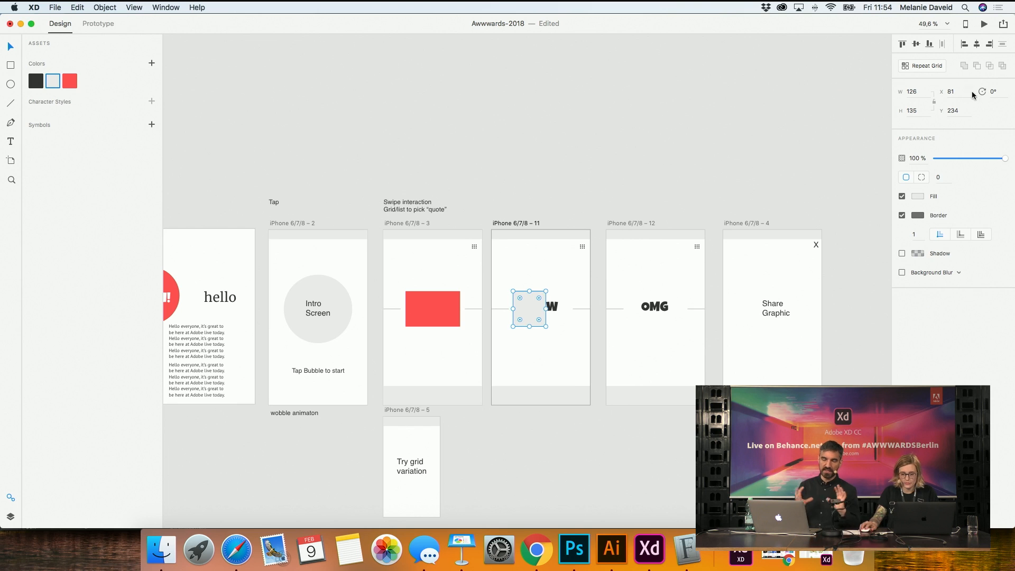
{"action": "left_click", "coordinate": [902, 215]}
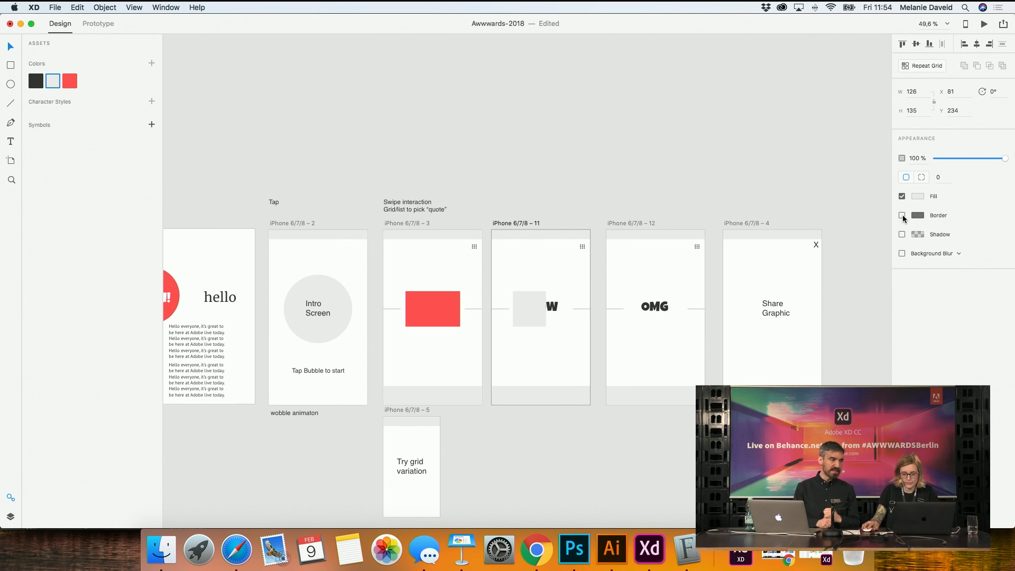
Set the light grey rectangle's height to 125 and move it over the end of the WOOW text
{"action": "left_click", "coordinate": [909, 111]}
{"action": "type", "text": "125"}
{"action": "key", "text": "Return"}
{"action": "left_click_drag", "start_coordinate": [532, 317], "coordinate": [557, 318]}
Save the OMG text's Luckiest Guy 50 pt formatting as a character style
{"action": "left_click", "coordinate": [667, 307]}
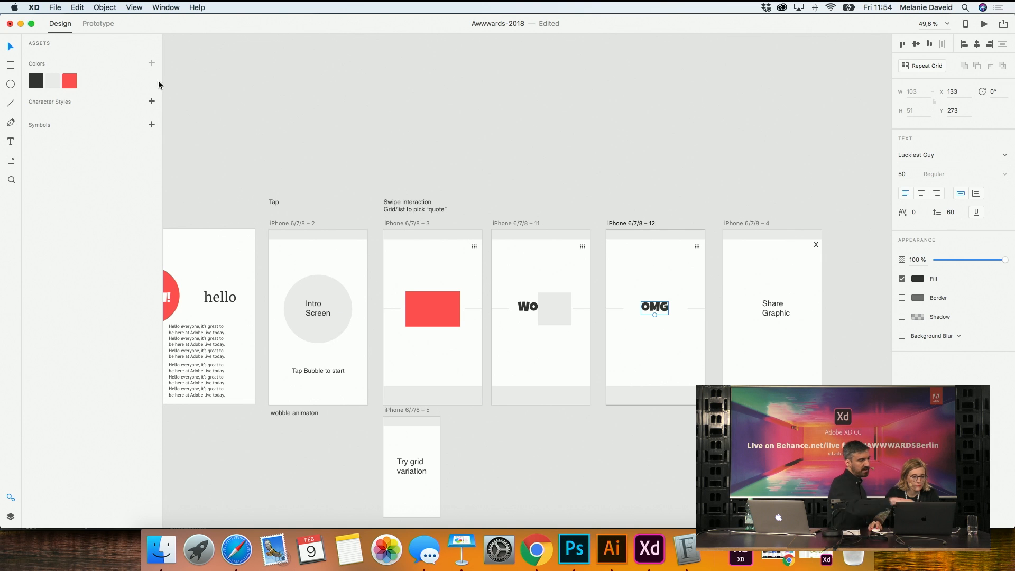
{"action": "left_click", "coordinate": [152, 101]}
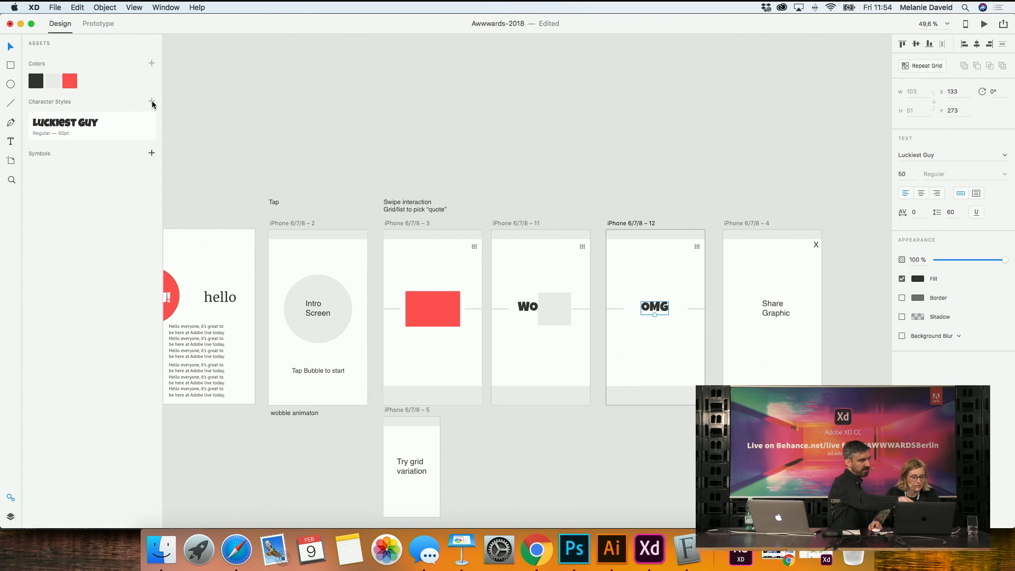
{"action": "left_click", "coordinate": [226, 131]}
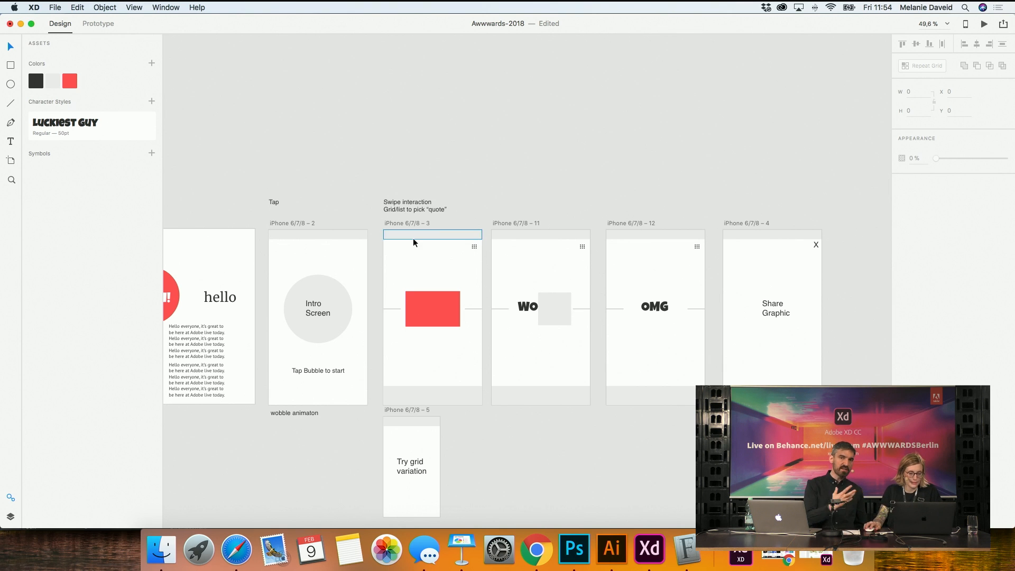
Add all text formatting from the iPhone 6/7/8 – 1 artboard to the character styles
{"action": "scroll", "coordinate": [460, 296], "scroll_direction": "right", "scroll_amount": 1}
{"action": "scroll", "coordinate": [460, 296], "scroll_direction": "left", "scroll_amount": 5}
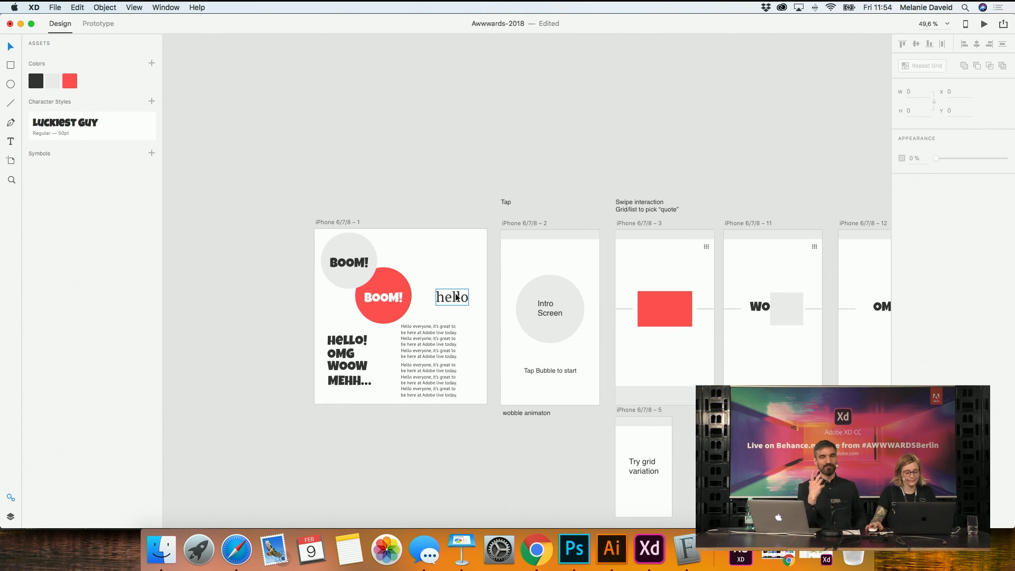
{"action": "left_click", "coordinate": [319, 220]}
{"action": "left_click", "coordinate": [152, 101]}
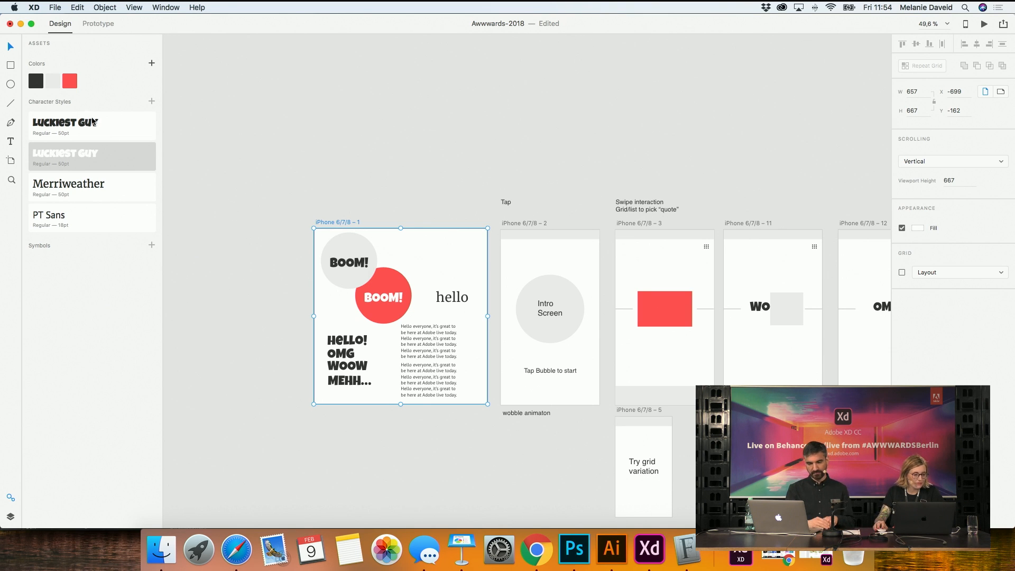
{"action": "left_click", "coordinate": [247, 230]}
Rotate the light grey rectangle to 315°, centre it over the WOOW text and send it to the back
{"action": "scroll", "coordinate": [217, 236], "scroll_direction": "left", "scroll_amount": 5}
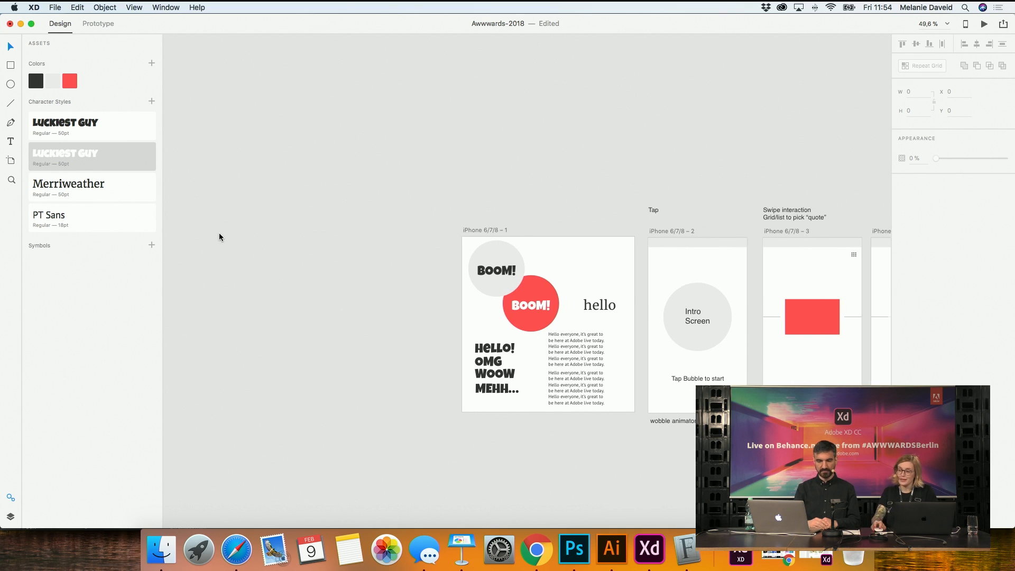
{"action": "left_click_drag", "start_coordinate": [378, 273], "coordinate": [158, 147]}
{"action": "left_click_drag", "start_coordinate": [713, 326], "coordinate": [610, 415]}
{"action": "left_click", "coordinate": [592, 267]}
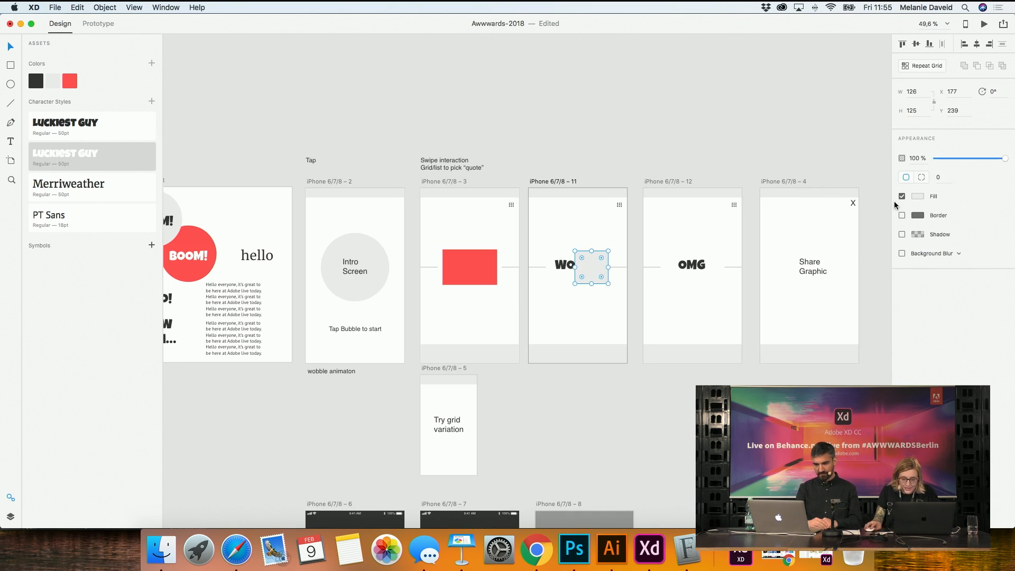
{"action": "left_click_drag", "start_coordinate": [612, 287], "coordinate": [586, 267]}
{"action": "right_click", "coordinate": [573, 282]}
{"action": "left_click", "coordinate": [555, 312]}
{"action": "scroll", "coordinate": [555, 312], "scroll_direction": "up", "scroll_amount": 1}
{"action": "right_click", "coordinate": [587, 267]}
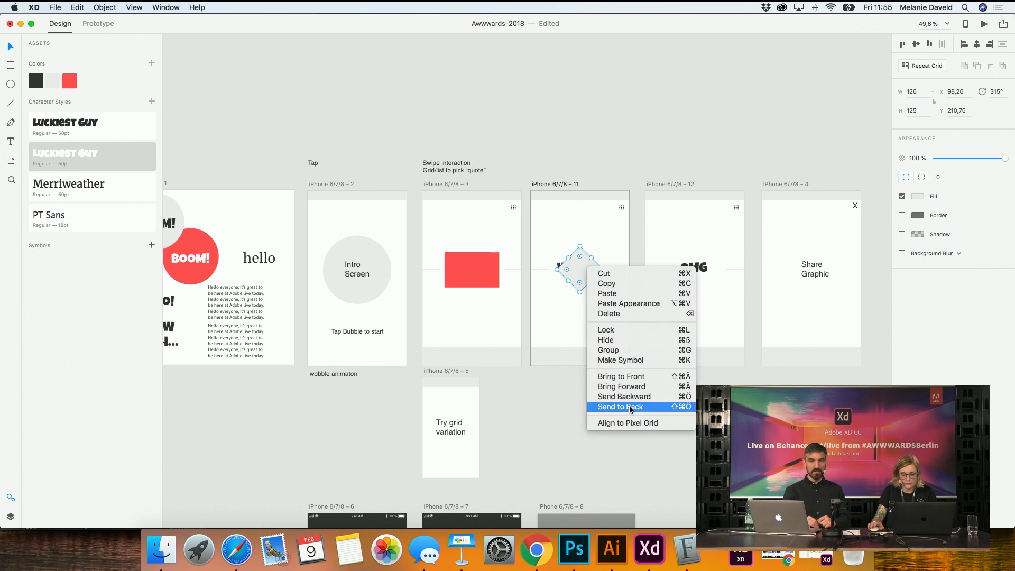
{"action": "left_click", "coordinate": [630, 407]}
Round the WOOW diamond's corners with a radius of 40 and enlarge it to about 220 by 219
{"action": "type", "text": "10"}
{"action": "key", "text": "Return"}
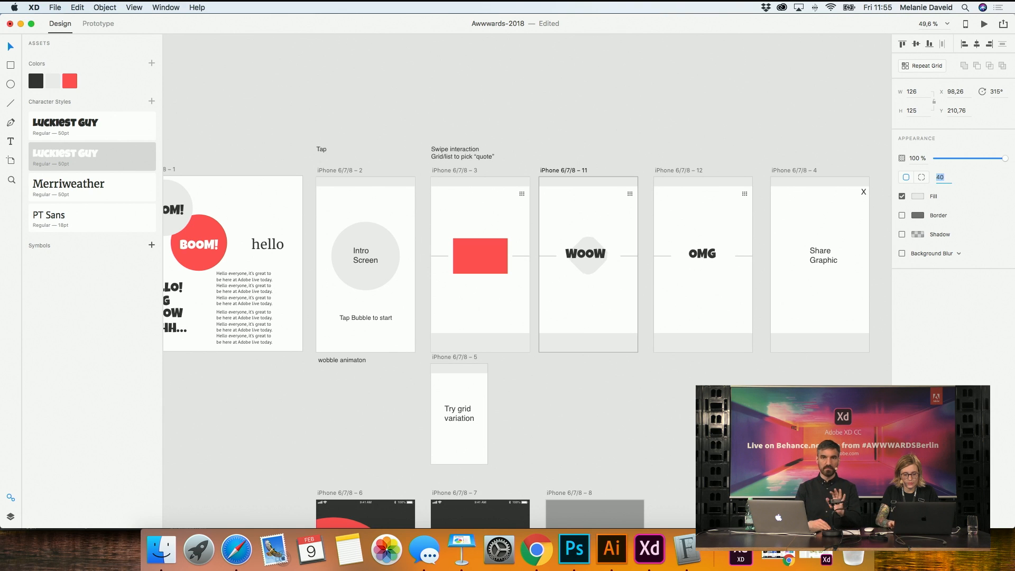
{"action": "left_click", "coordinate": [591, 268]}
{"action": "left_click_drag", "start_coordinate": [588, 279], "coordinate": [589, 297]}
{"action": "left_click", "coordinate": [649, 406]}
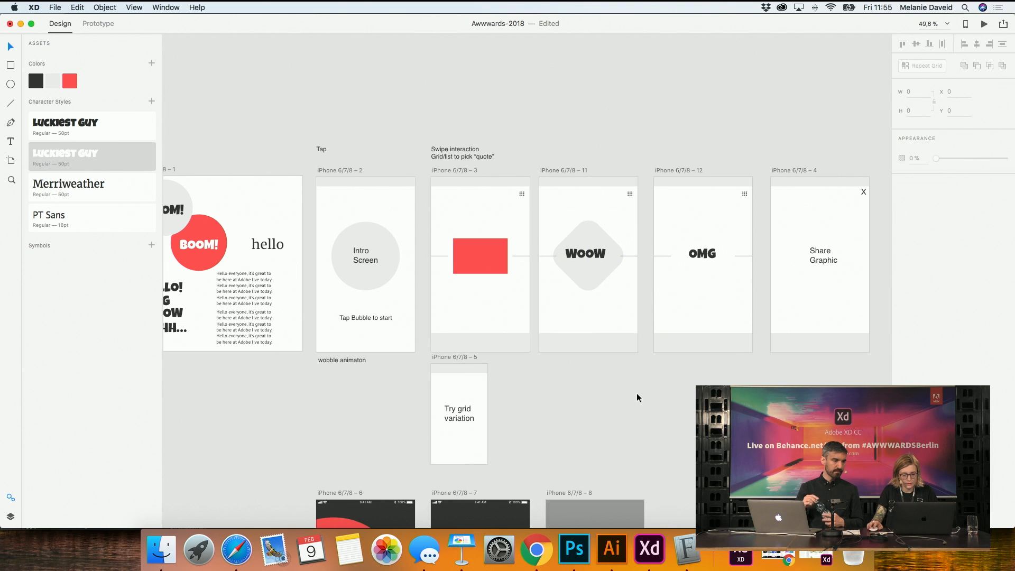
Send the red rectangle behind the MEHH... text
{"action": "left_click", "coordinate": [499, 255]}
{"action": "right_click", "coordinate": [499, 254]}
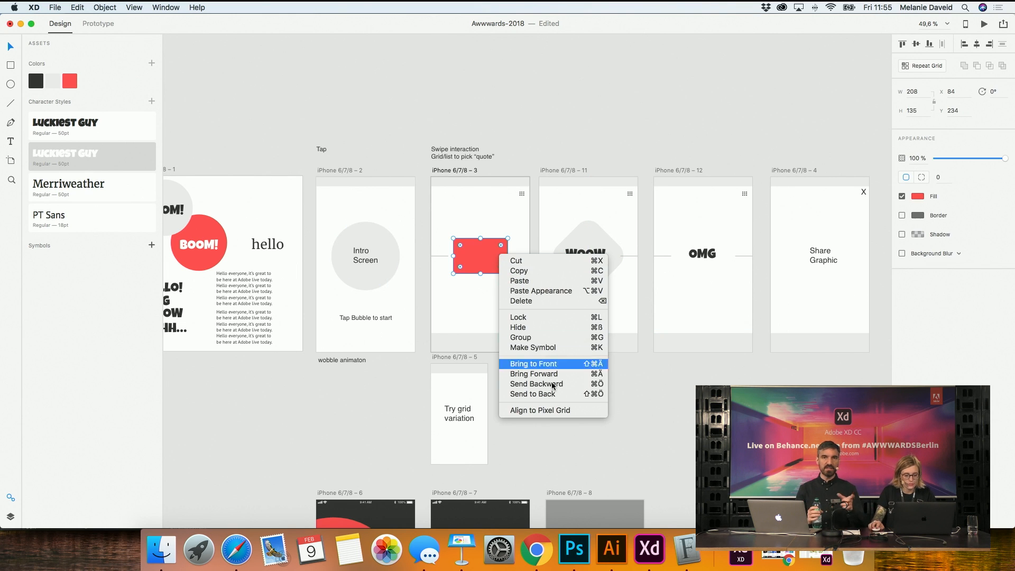
{"action": "left_click", "coordinate": [550, 394]}
{"action": "left_click", "coordinate": [493, 276]}
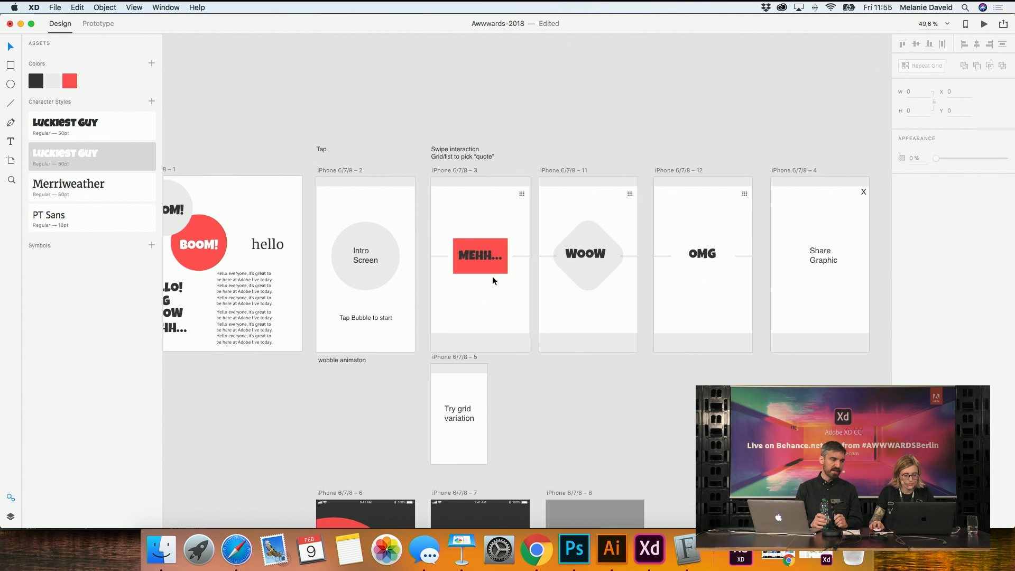
Fill the MEHH... text with white #FFFFFF and add that colour to the assets
{"action": "left_click", "coordinate": [487, 257]}
{"action": "double_click", "coordinate": [487, 258]}
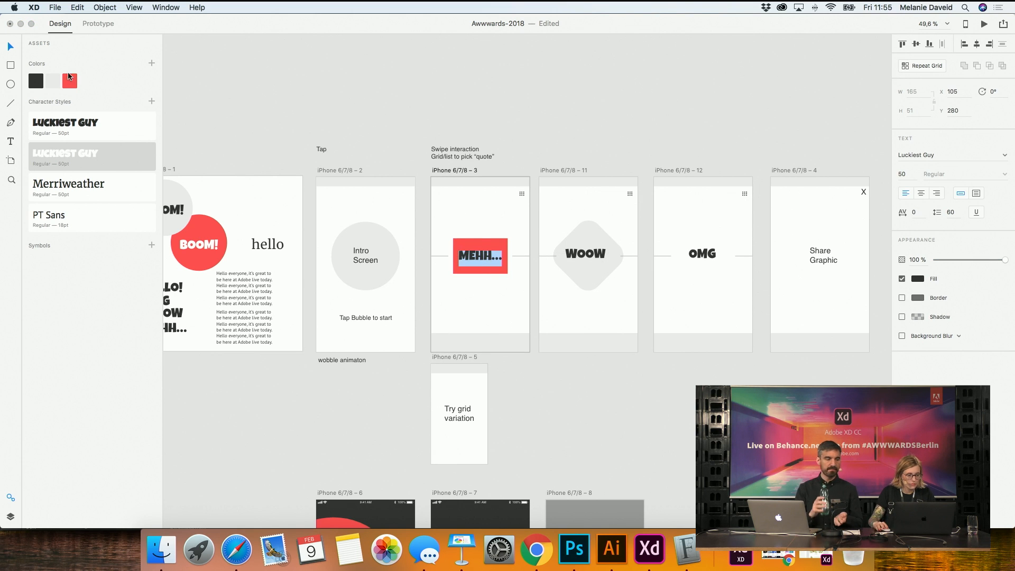
{"action": "key", "text": "Escape"}
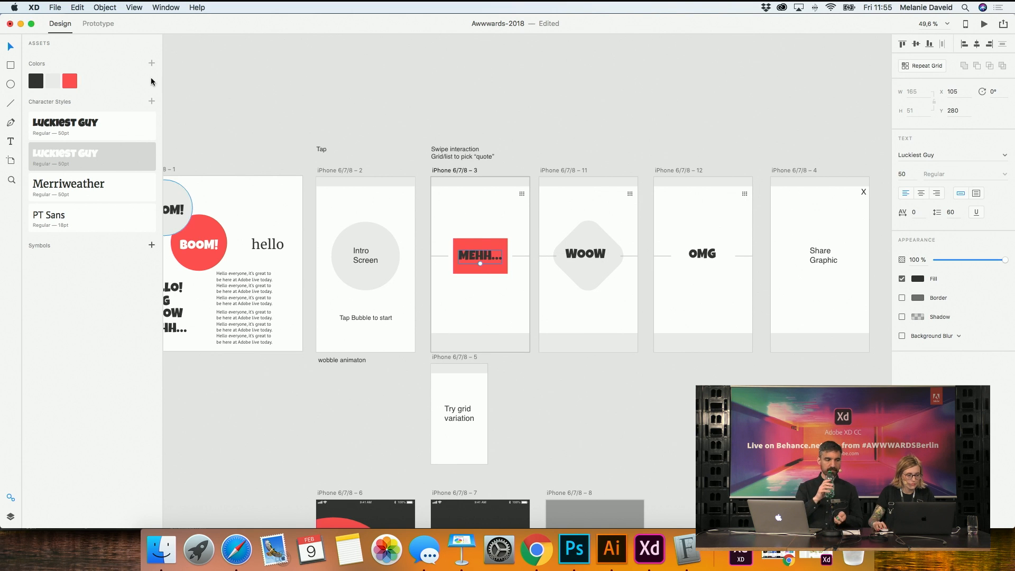
{"action": "left_click", "coordinate": [918, 279]}
{"action": "left_click_drag", "start_coordinate": [820, 252], "coordinate": [721, 136]}
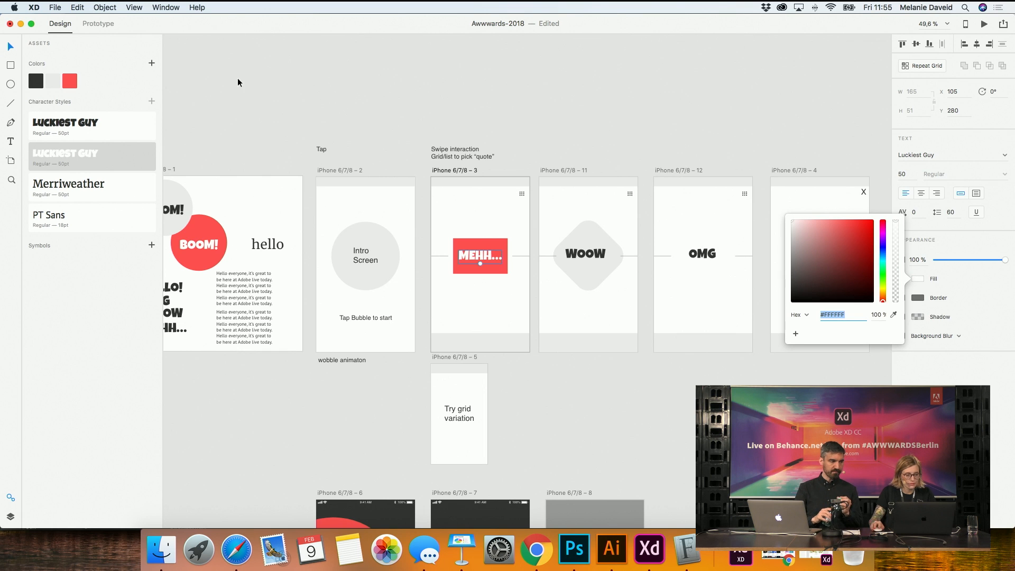
{"action": "left_click", "coordinate": [151, 63]}
{"action": "left_click", "coordinate": [323, 103]}
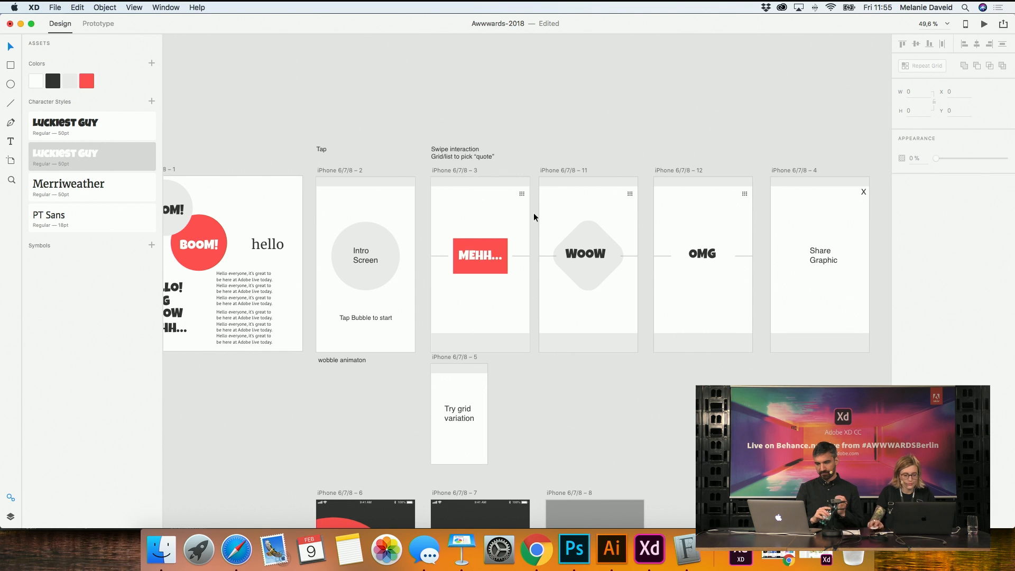
Copy the red circle behind BOOM! and paste it onto the OMG artboard
{"action": "left_click", "coordinate": [605, 277]}
{"action": "left_click", "coordinate": [496, 273]}
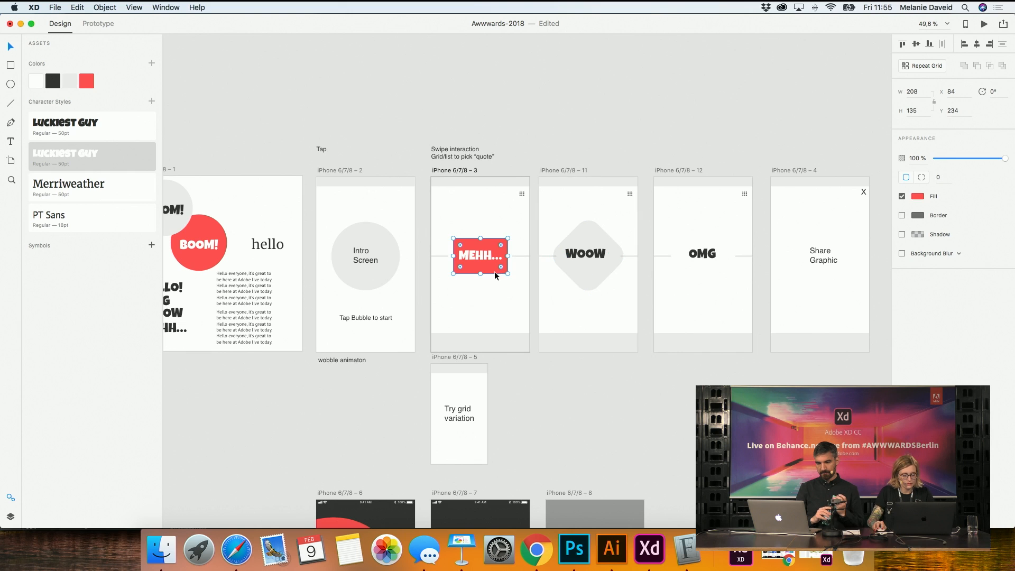
{"action": "left_click", "coordinate": [391, 275]}
{"action": "left_click", "coordinate": [197, 265]}
{"action": "key", "text": "super+c"}
{"action": "left_click", "coordinate": [703, 255]}
{"action": "key", "text": "super+v"}
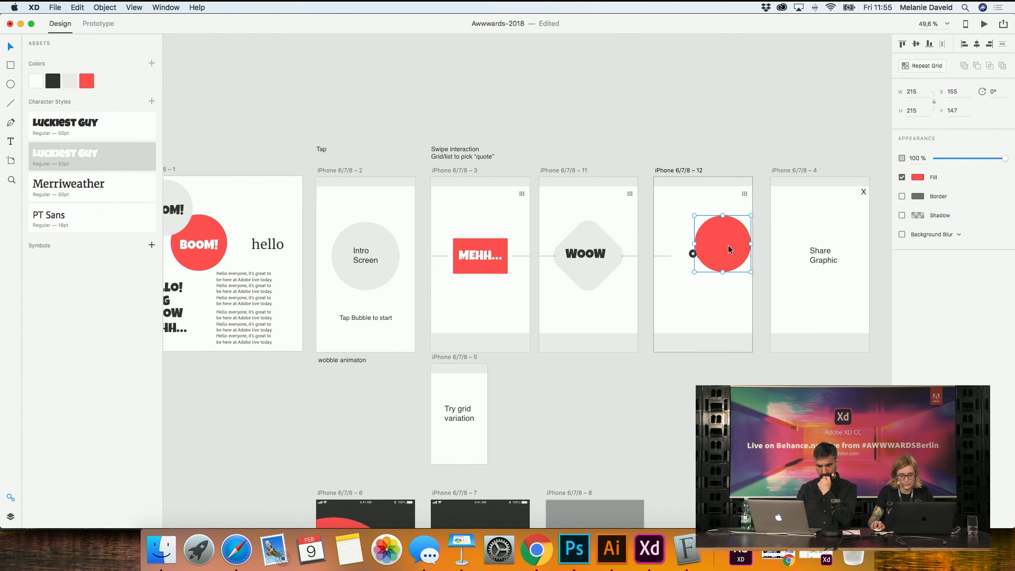
Centre the pasted red circle on the OMG text and arrange it behind the text
{"action": "left_click_drag", "start_coordinate": [729, 250], "coordinate": [705, 261]}
{"action": "right_click", "coordinate": [704, 257]}
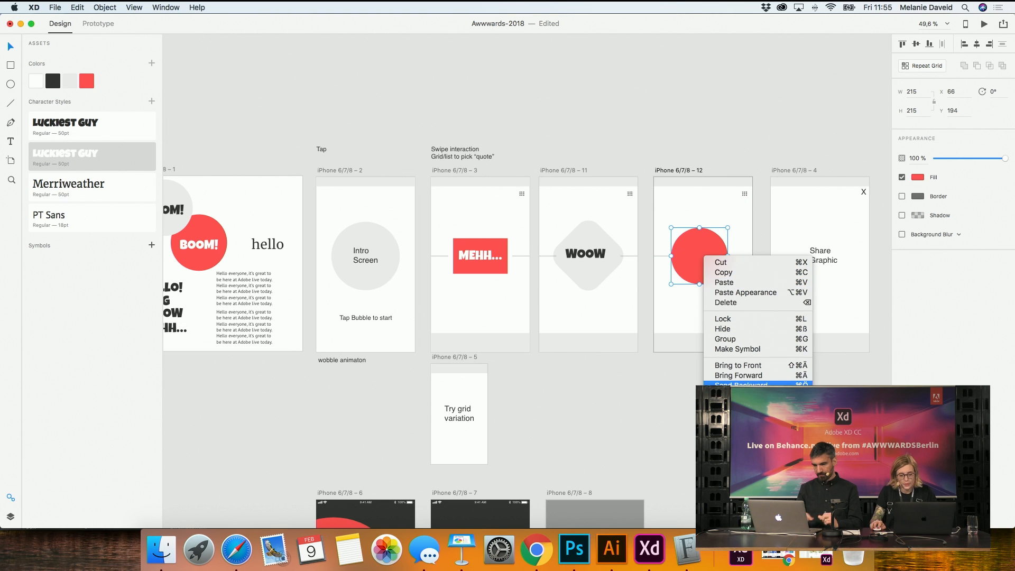
{"action": "left_click", "coordinate": [740, 383]}
{"action": "left_click", "coordinate": [598, 286]}
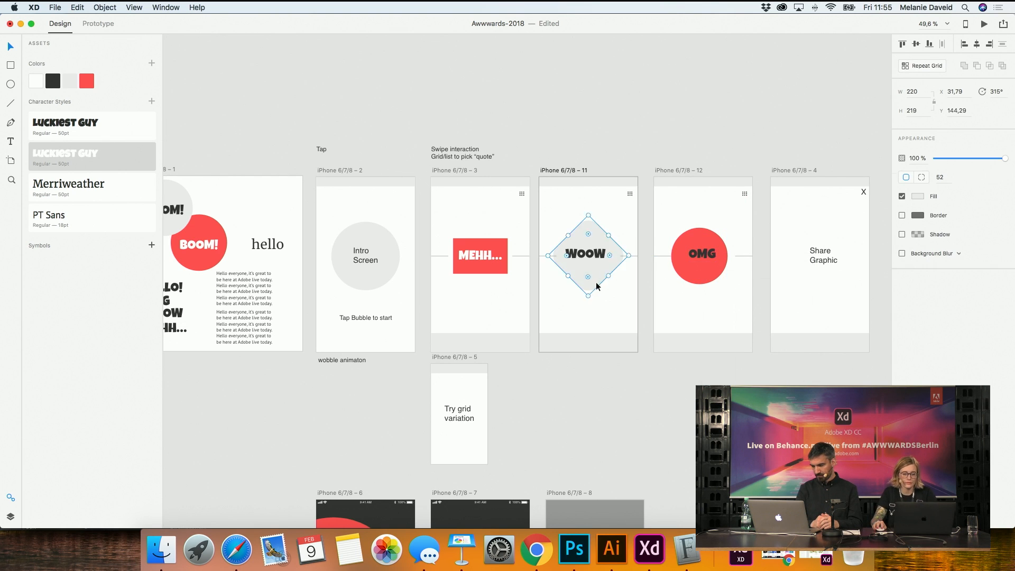
{"action": "left_click", "coordinate": [734, 379]}
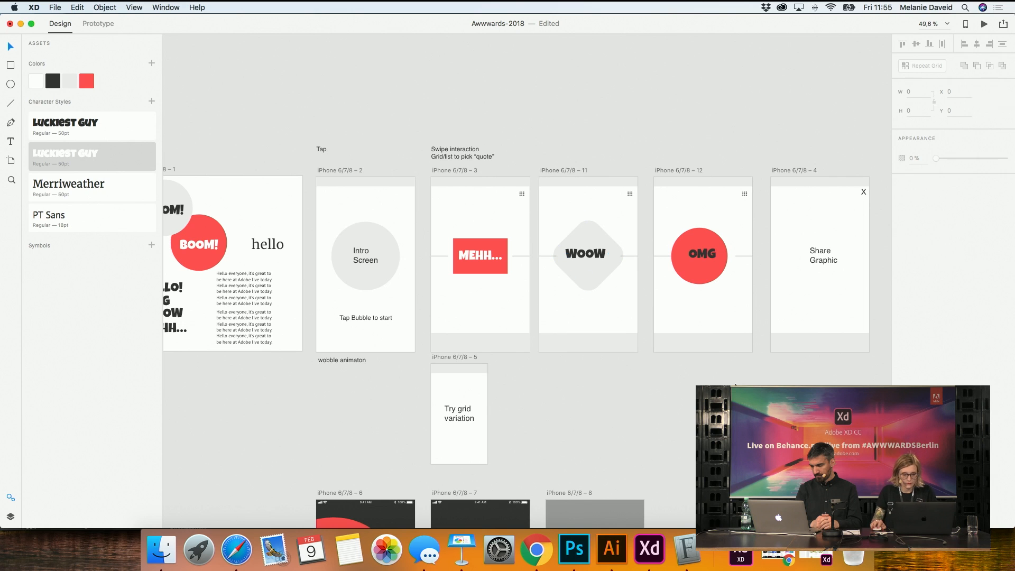
{"action": "left_click_drag", "start_coordinate": [695, 272], "coordinate": [698, 273]}
{"action": "left_click", "coordinate": [730, 386]}
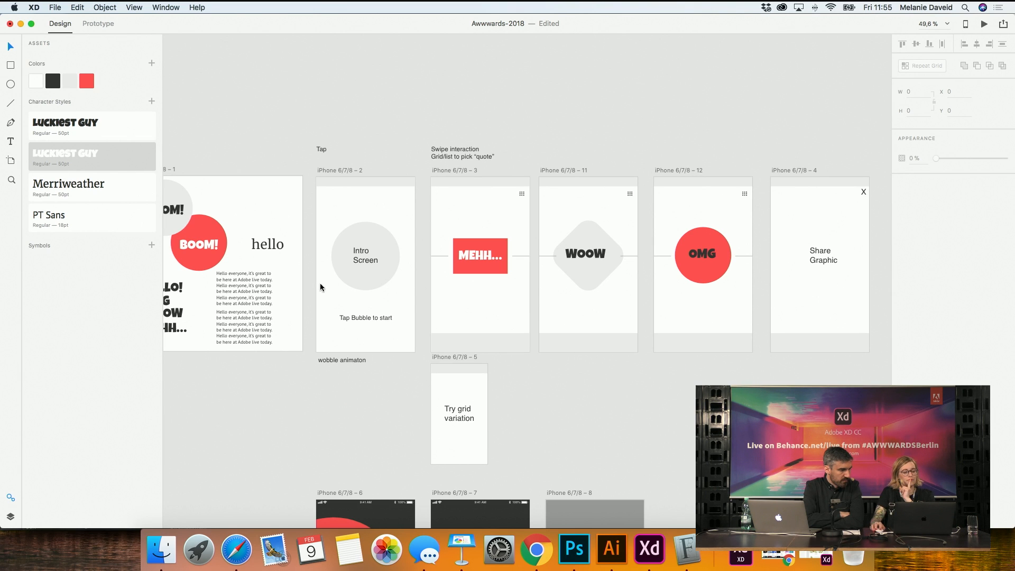
Apply the dark Luckiest Guy 50 pt character style to the Intro Screen text and centre it in its circle
{"action": "left_click", "coordinate": [362, 256]}
{"action": "left_click", "coordinate": [55, 127]}
{"action": "left_click_drag", "start_coordinate": [367, 266], "coordinate": [362, 249]}
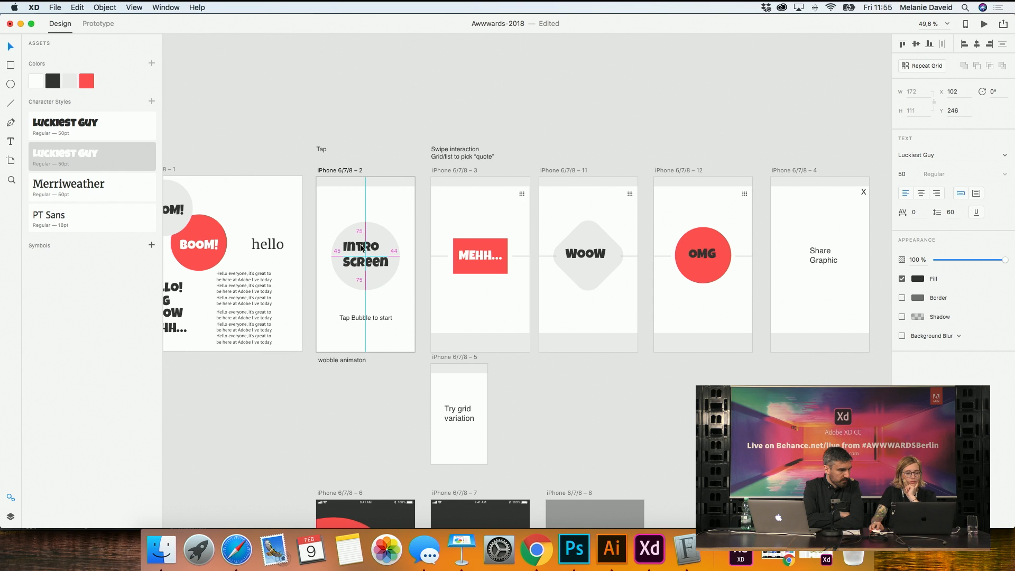
Enlarge the grey circle behind the Intro Screen text until it extends beyond the artboard's sides
{"action": "left_click", "coordinate": [376, 237]}
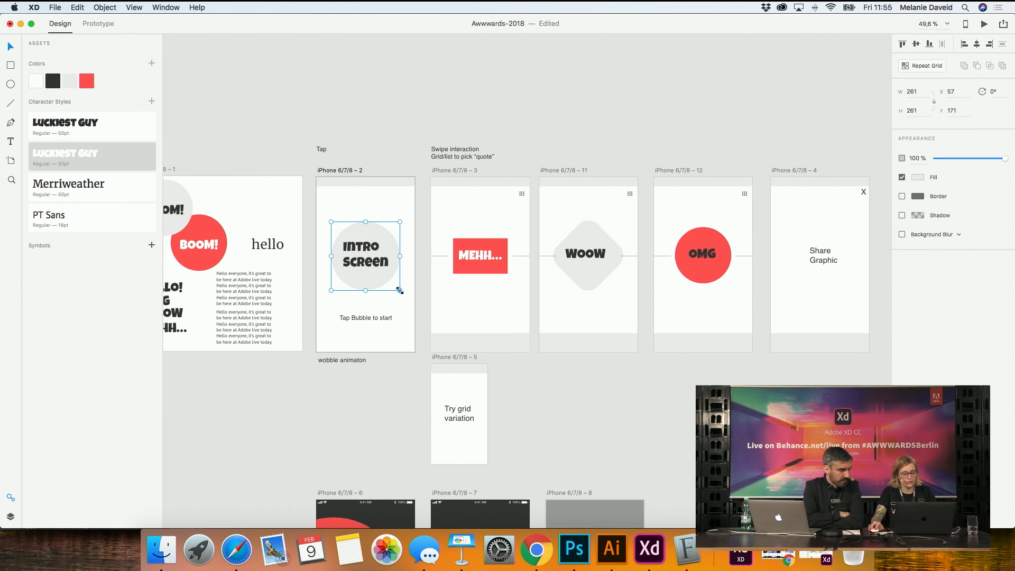
{"action": "left_click_drag", "start_coordinate": [400, 291], "coordinate": [421, 320]}
{"action": "left_click", "coordinate": [602, 439]}
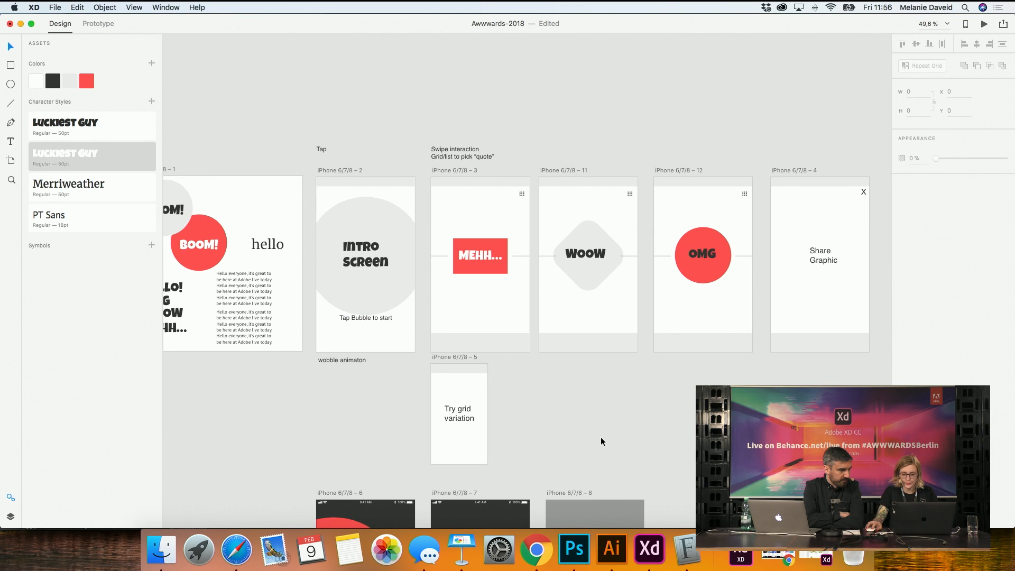
Draw a rectangle about 375 by 255 across the lower part of the Share Graphic artboard and fill it light grey
{"action": "scroll", "coordinate": [601, 436], "scroll_direction": "right", "scroll_amount": 6}
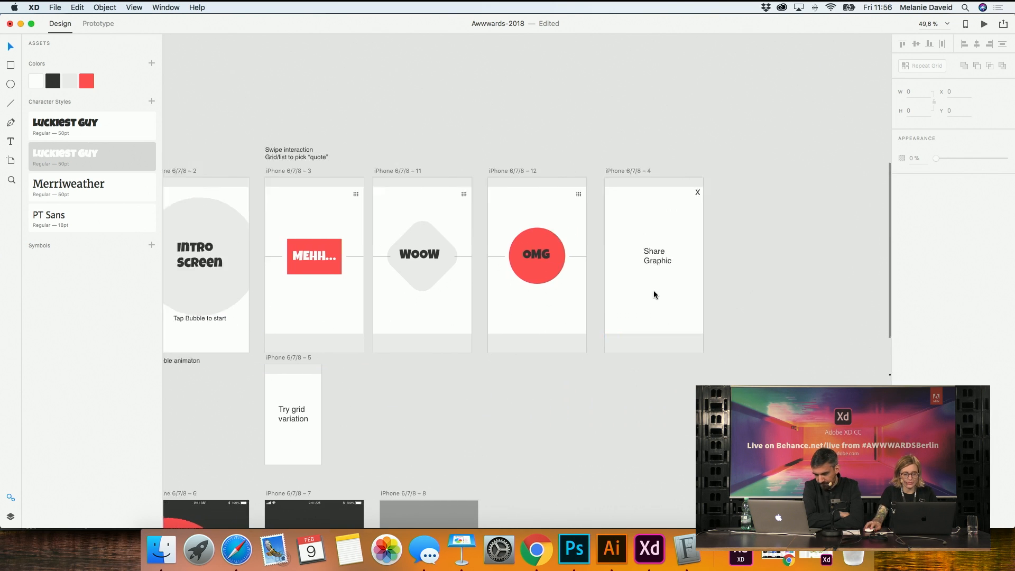
{"action": "scroll", "coordinate": [654, 291], "scroll_direction": "right", "scroll_amount": 7}
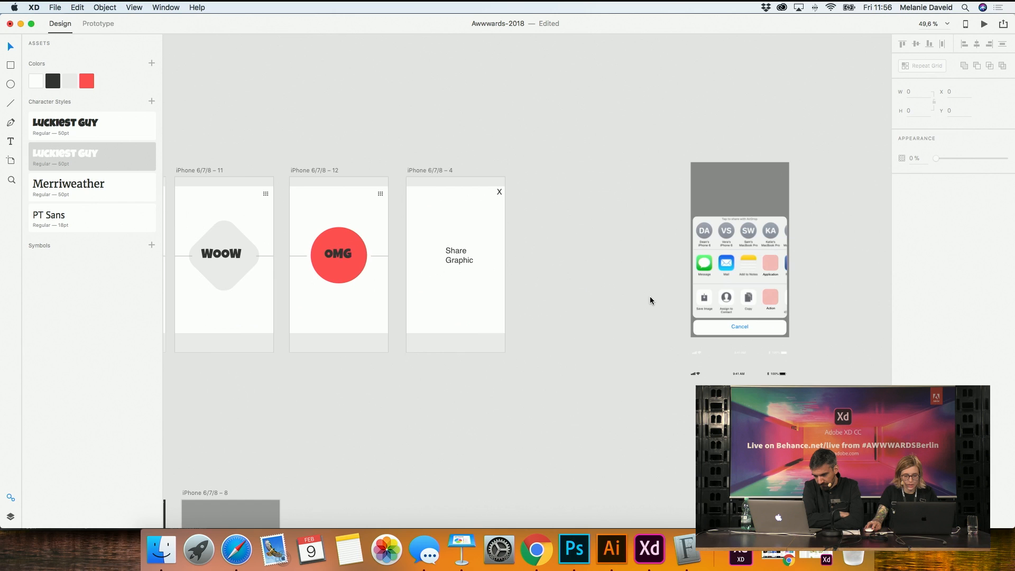
{"action": "scroll", "coordinate": [650, 294], "scroll_direction": "left", "scroll_amount": 2}
{"action": "scroll", "coordinate": [633, 295], "scroll_direction": "right", "scroll_amount": 1}
{"action": "left_click", "coordinate": [725, 244]}
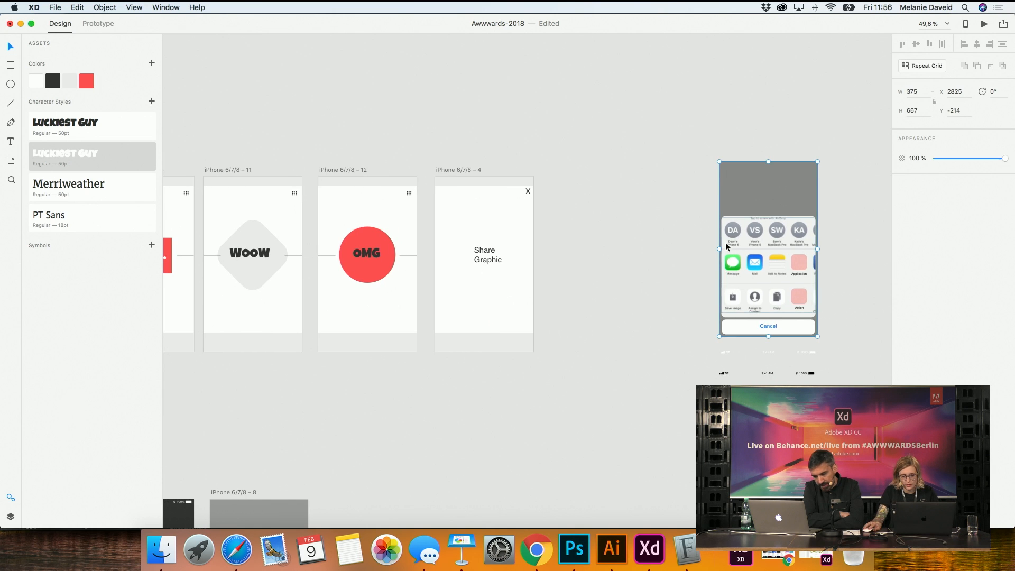
{"action": "left_click", "coordinate": [654, 285]}
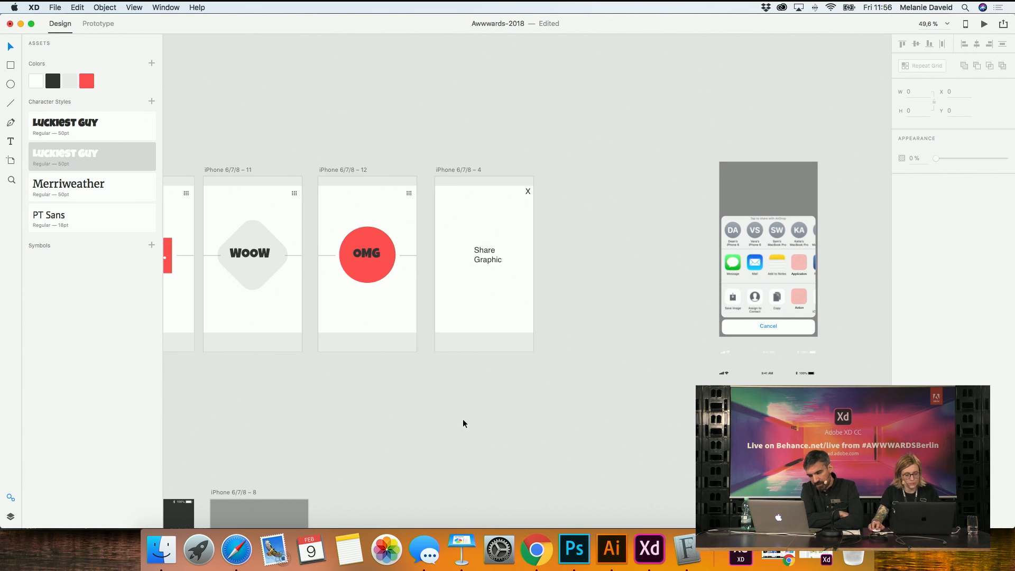
{"action": "key", "text": "r"}
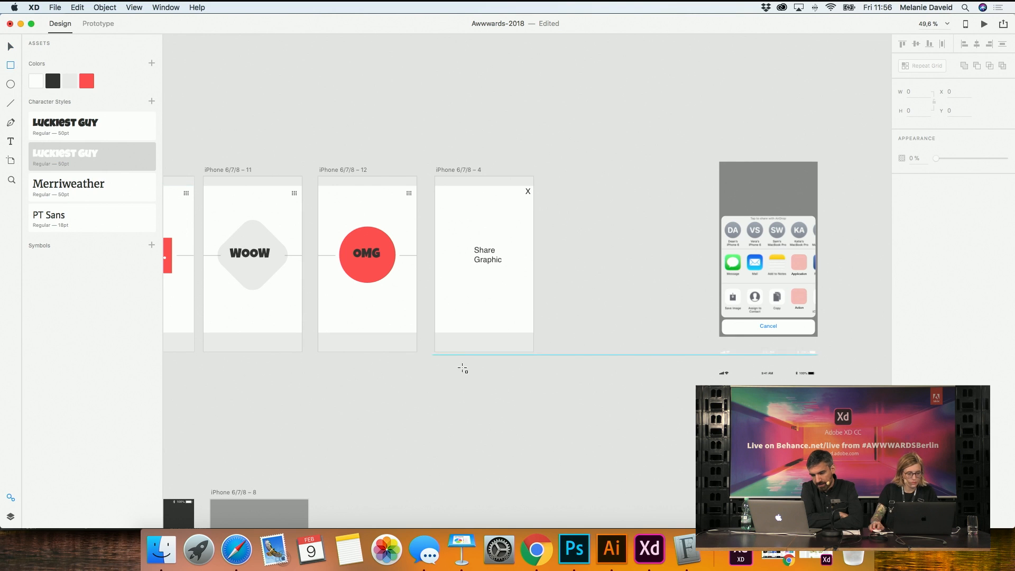
{"action": "left_click_drag", "start_coordinate": [436, 276], "coordinate": [534, 341]}
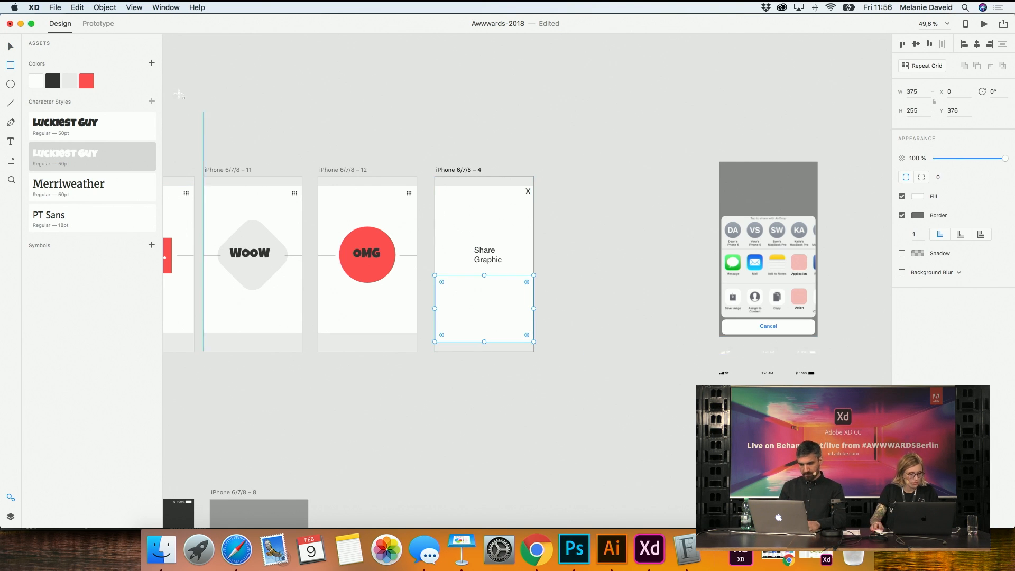
{"action": "left_click", "coordinate": [70, 81]}
Move the grey rectangle and the Share Graphic text slightly higher on the share artboard
{"action": "key", "text": "v"}
{"action": "mouse_move", "coordinate": [500, 308]}
{"action": "left_mouse_down"}
{"action": "mouse_move", "coordinate": [493, 319]}
{"action": "mouse_move", "coordinate": [492, 290]}
{"action": "mouse_move", "coordinate": [491, 300]}
{"action": "left_mouse_up"}
{"action": "left_click_drag", "start_coordinate": [491, 261], "coordinate": [490, 250]}
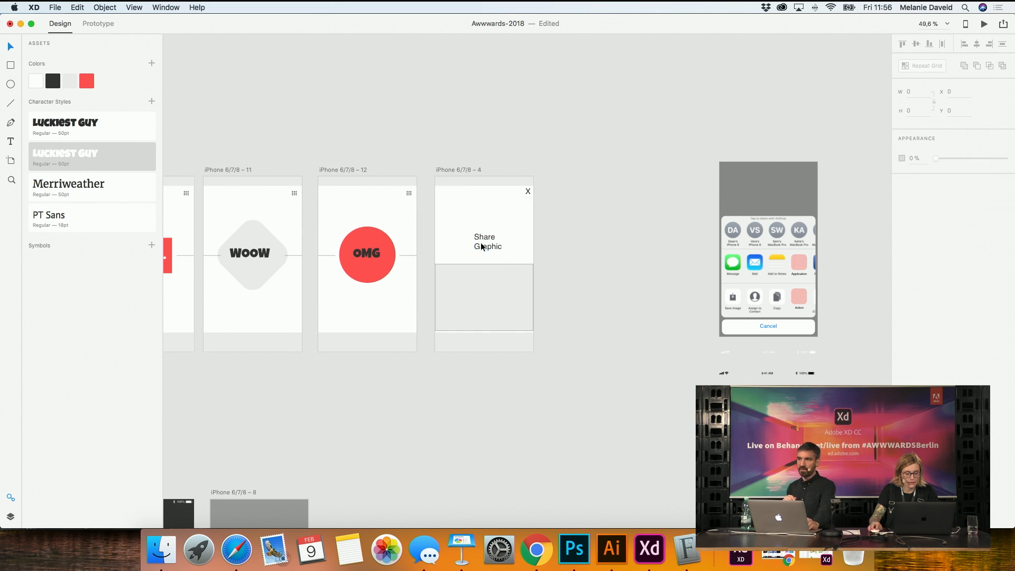
{"action": "left_click", "coordinate": [77, 7]}
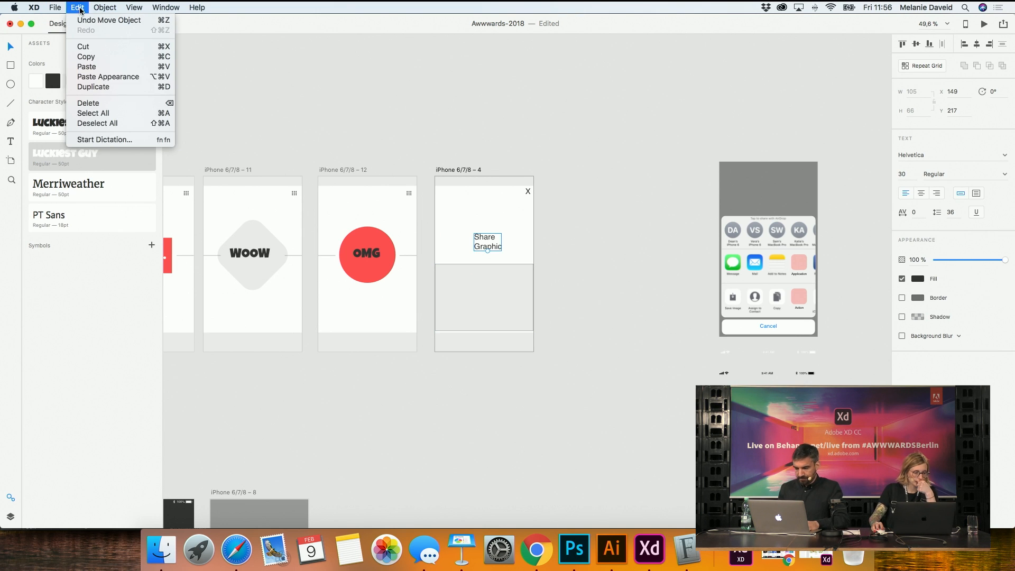
{"action": "mouse_move", "coordinate": [104, 7]}
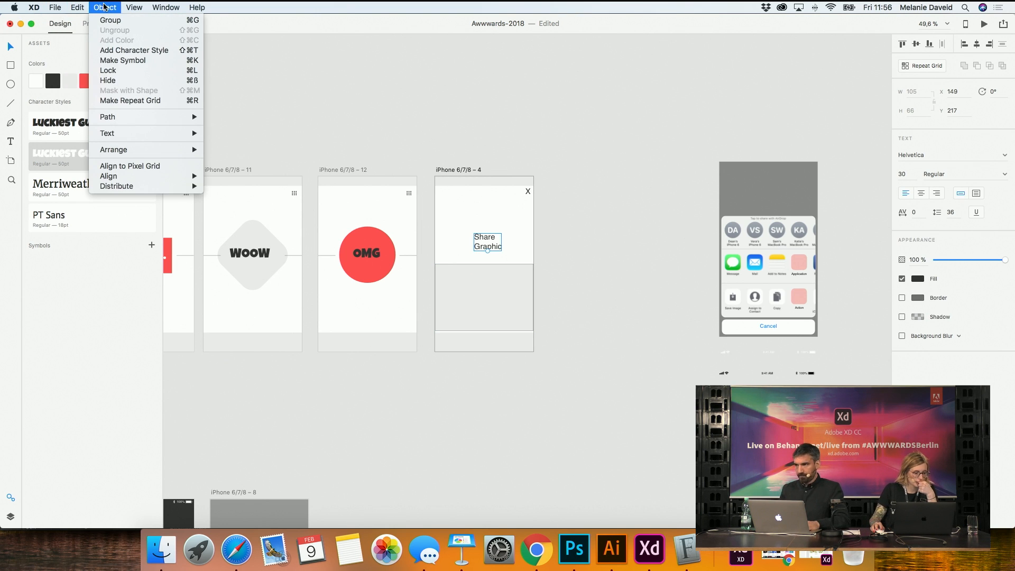
{"action": "mouse_move", "coordinate": [56, 7]}
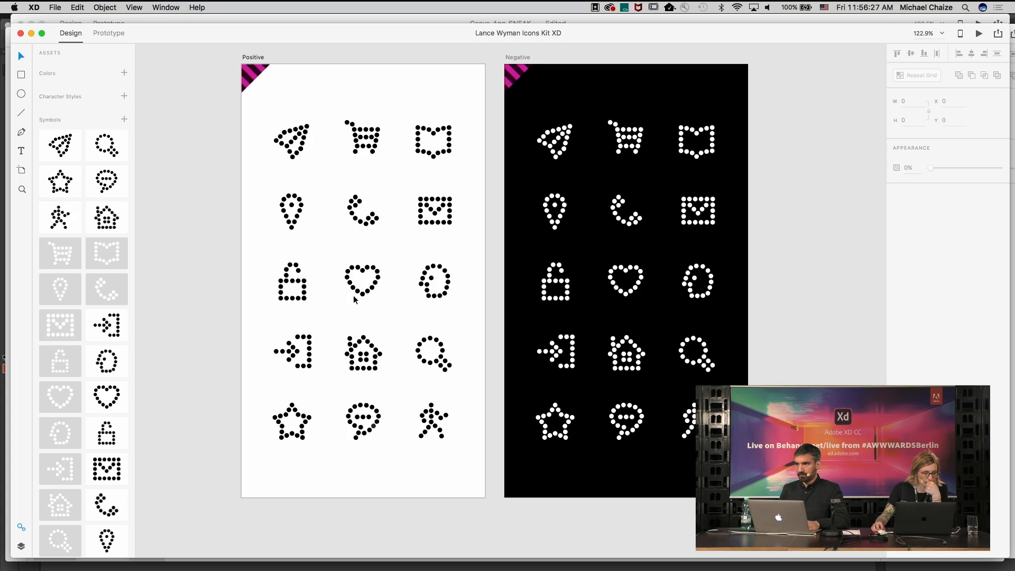
Draw a 45 by 45 circle between the icons on the Positive artboard and set its border colour to black #000000
{"action": "scroll", "coordinate": [354, 299], "scroll_direction": "up", "scroll_amount": 5}
{"action": "scroll", "coordinate": [355, 299], "scroll_direction": "up", "scroll_amount": 5}
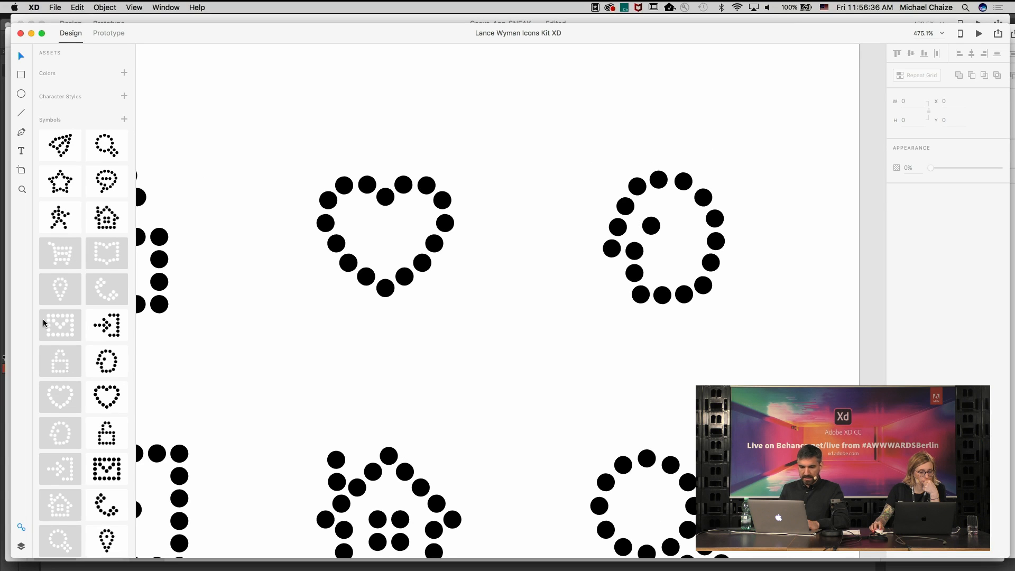
{"action": "scroll", "coordinate": [80, 200], "scroll_direction": "down", "scroll_amount": 3}
{"action": "scroll", "coordinate": [80, 200], "scroll_direction": "up", "scroll_amount": 3}
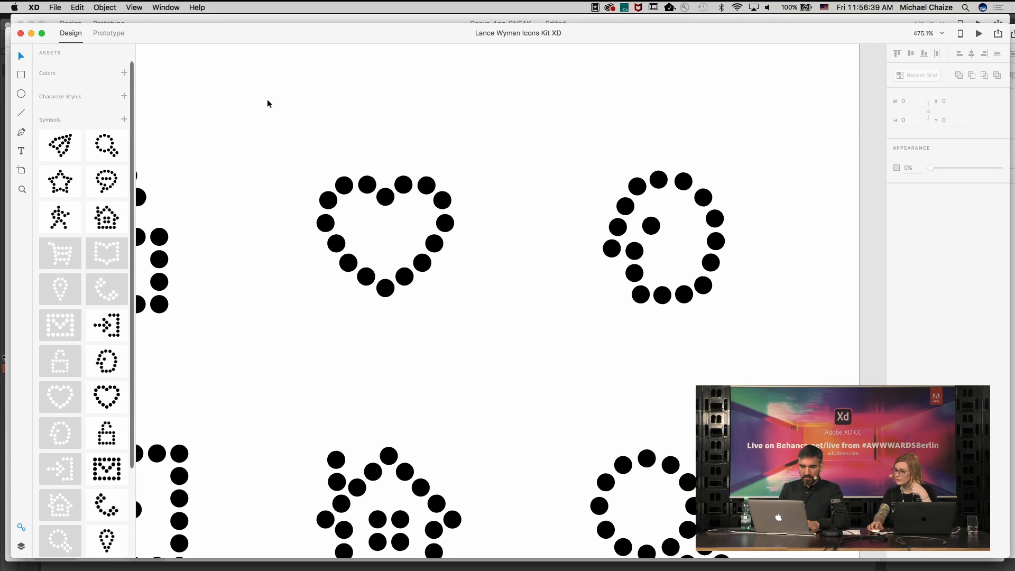
{"action": "scroll", "coordinate": [242, 178], "scroll_direction": "down", "scroll_amount": 3}
{"action": "key", "text": "e"}
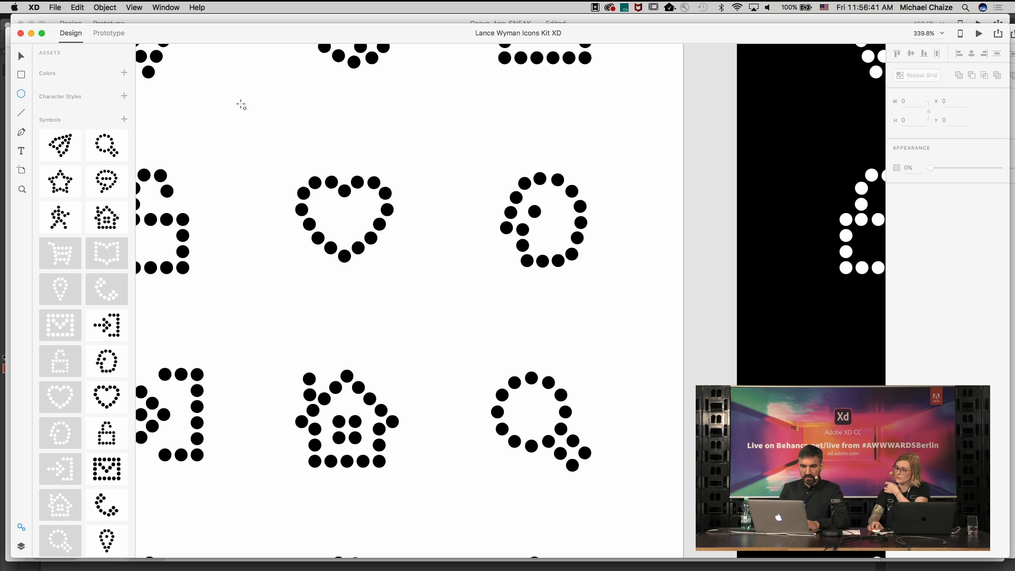
{"action": "left_click_drag", "start_coordinate": [204, 109], "coordinate": [286, 197]}
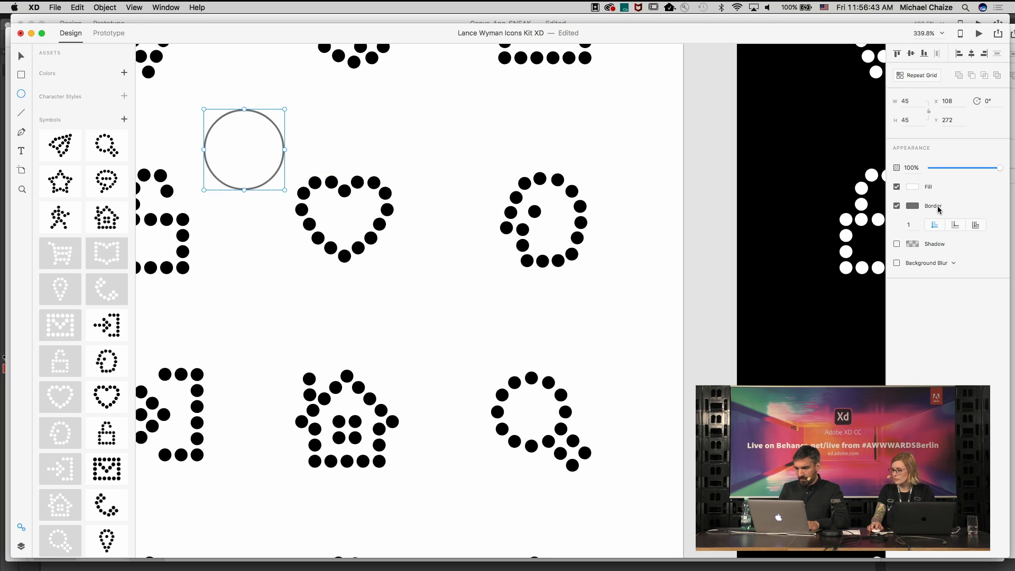
{"action": "left_click", "coordinate": [911, 207]}
{"action": "left_click_drag", "start_coordinate": [793, 198], "coordinate": [787, 229]}
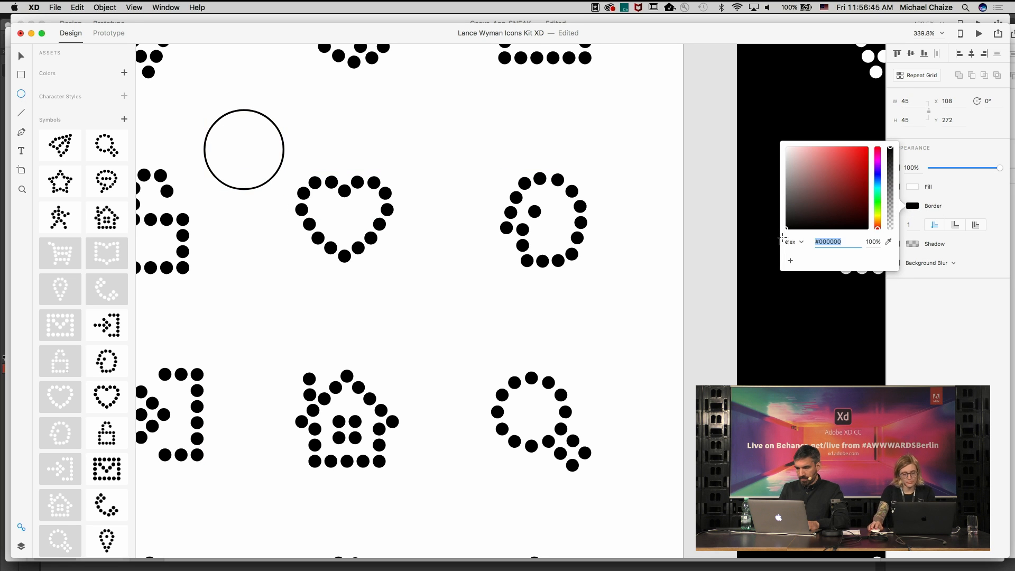
{"action": "left_click", "coordinate": [963, 193]}
Draw a vertical line about 29 long inside the circle, with a border width of 4 and colour #000000
{"action": "key", "text": "l"}
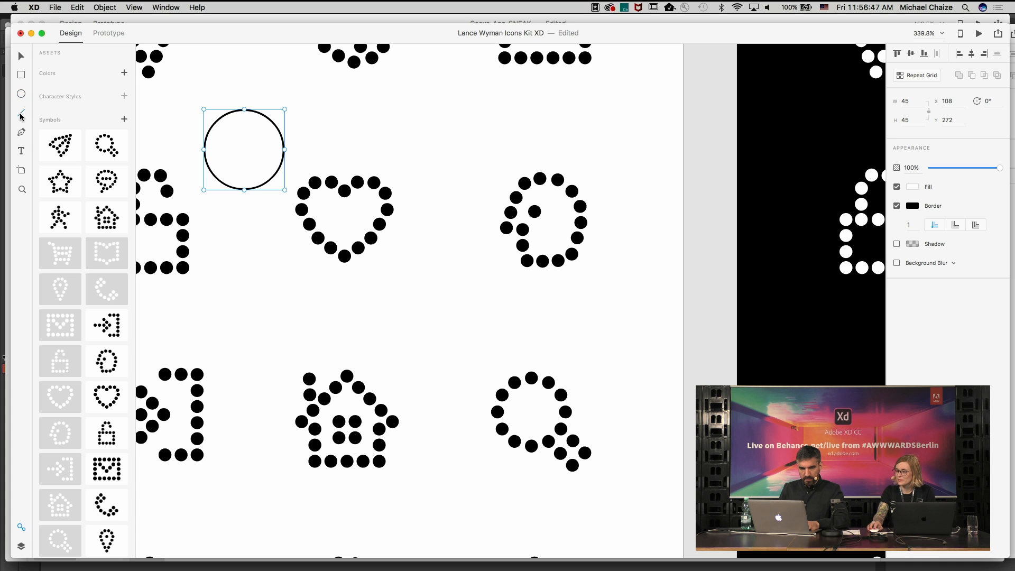
{"action": "left_click_drag", "start_coordinate": [244, 125], "coordinate": [245, 176]}
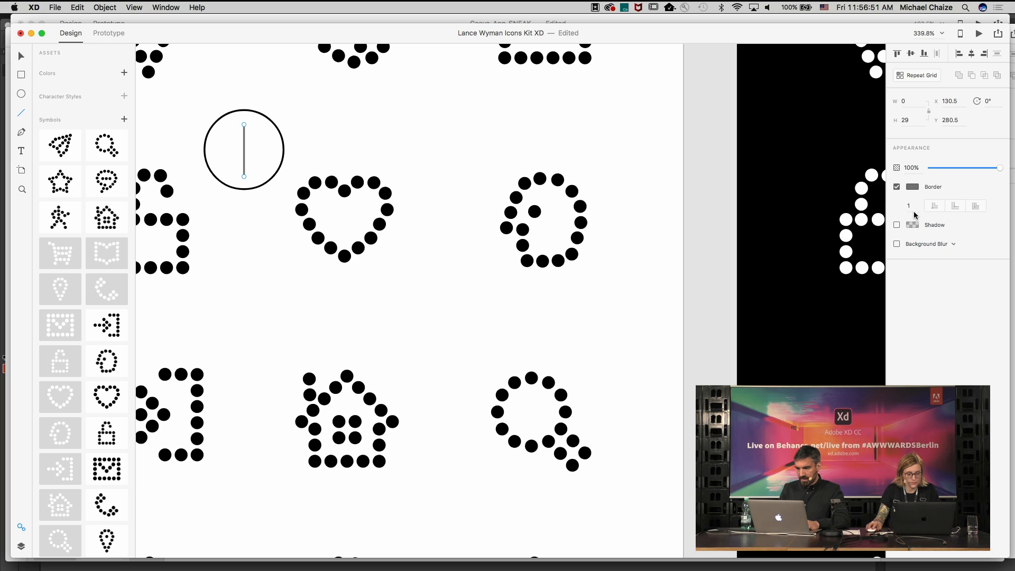
{"action": "type", "text": "4"}
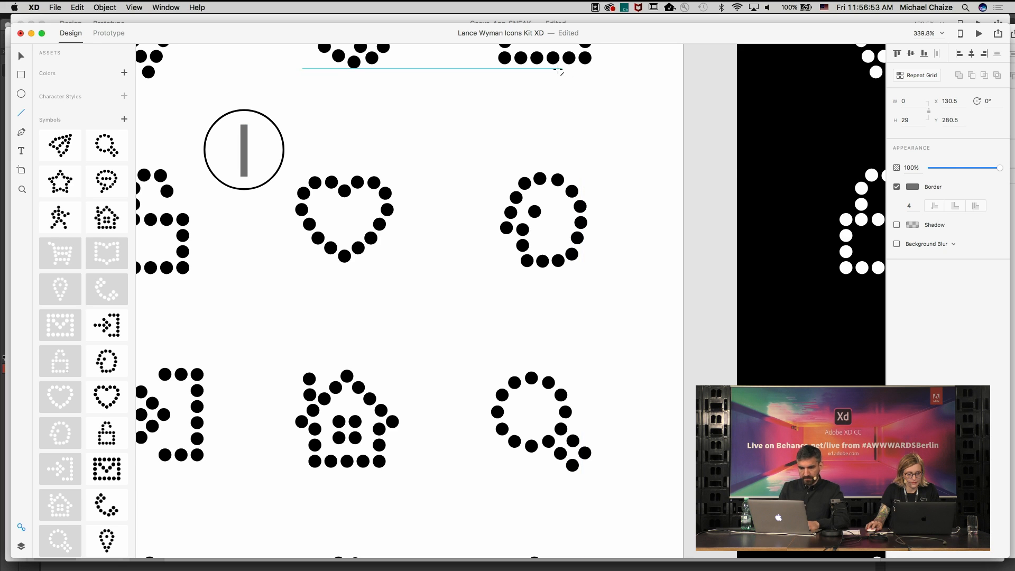
{"action": "left_click", "coordinate": [21, 56]}
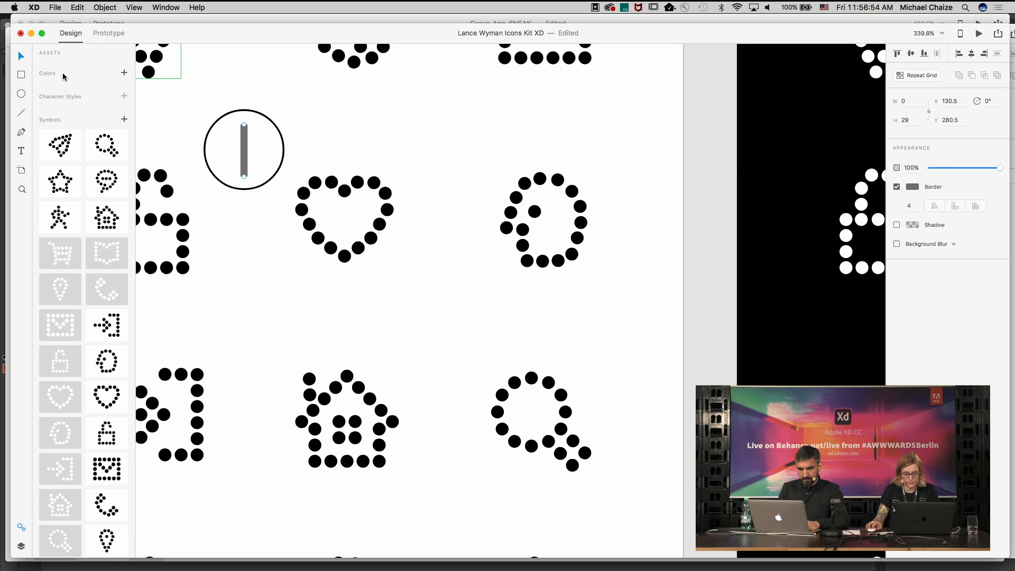
{"action": "left_click", "coordinate": [912, 187]}
{"action": "left_click", "coordinate": [813, 194]}
{"action": "left_click_drag", "start_coordinate": [798, 210], "coordinate": [786, 210]}
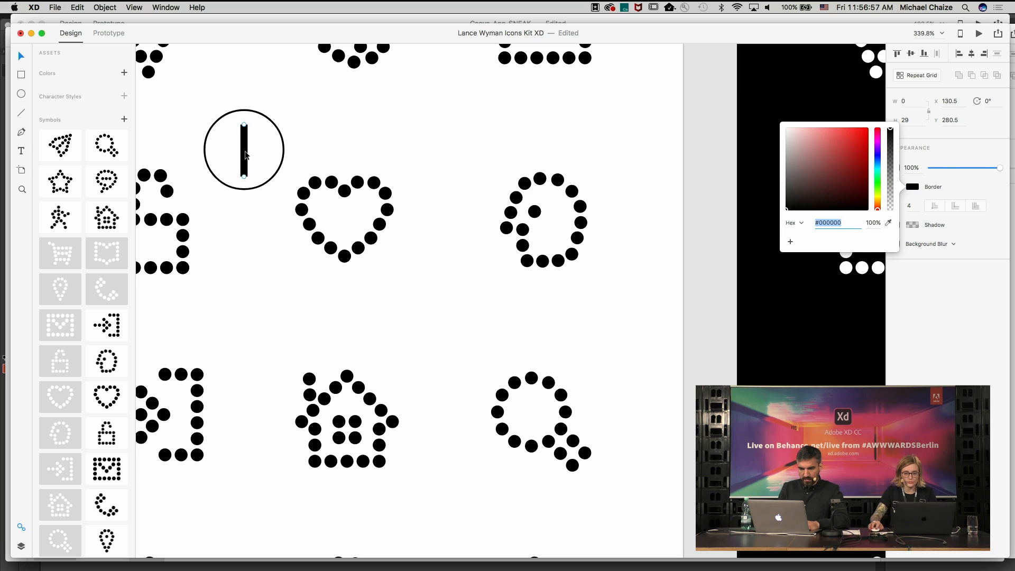
Turn the circle and the line inside it into a reusable symbol
{"action": "left_click", "coordinate": [246, 155]}
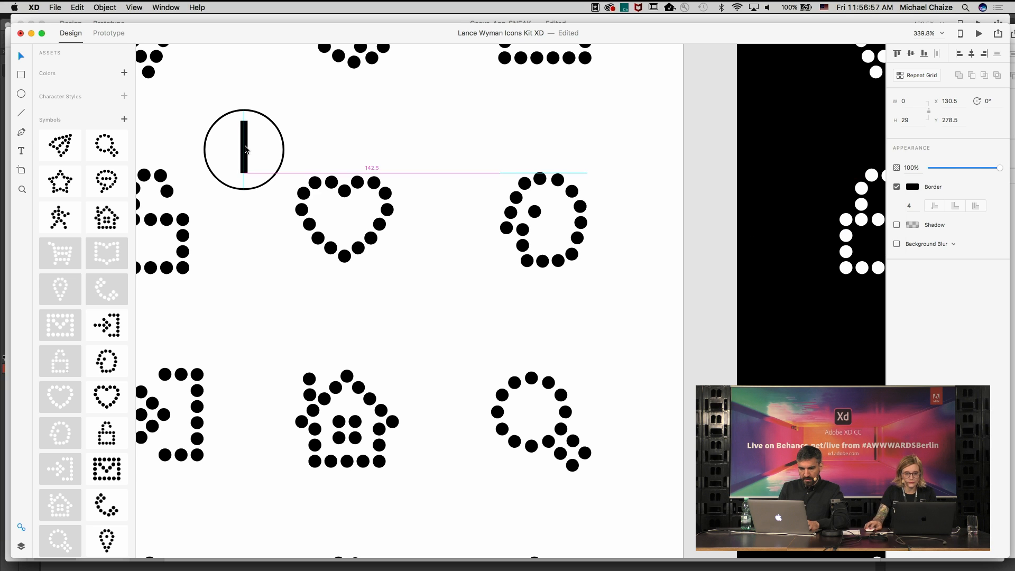
{"action": "left_click", "coordinate": [283, 155], "text": "shift"}
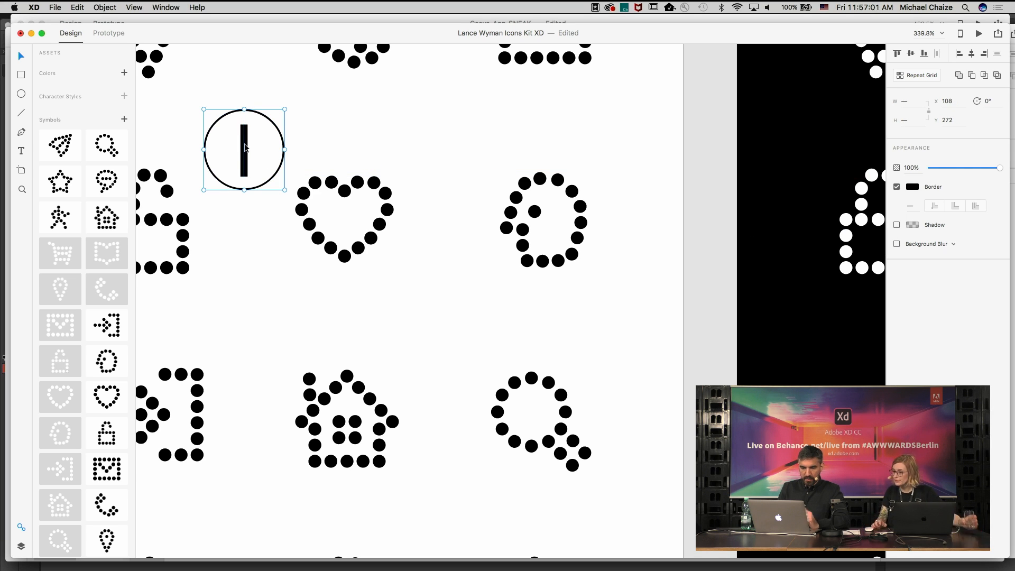
{"action": "left_click", "coordinate": [125, 119]}
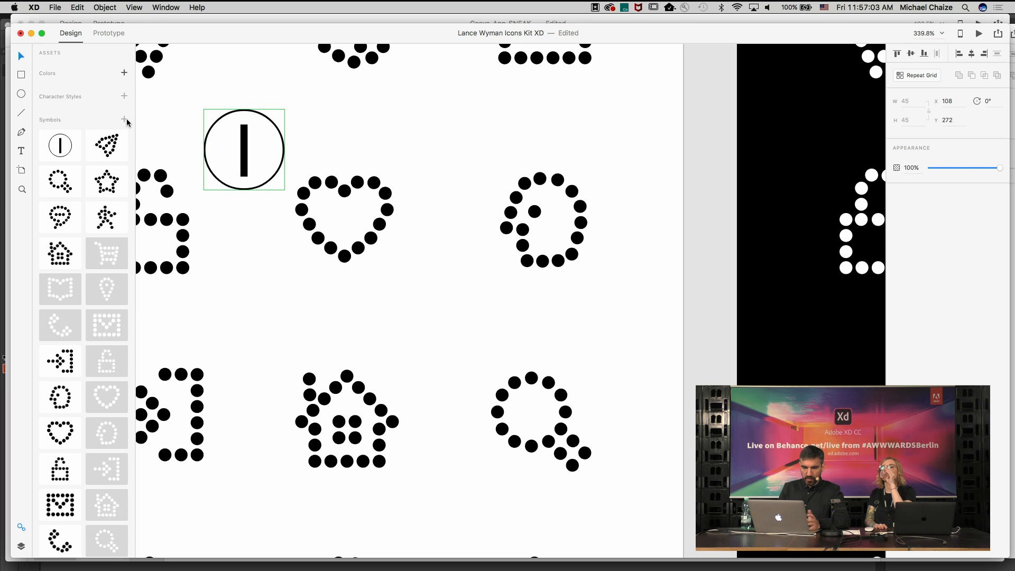
Place three instances of the circle-and-line symbol in the white area beside the Adobe XD CC logo on the cover artboard
{"action": "left_click", "coordinate": [60, 148]}
{"action": "scroll", "coordinate": [285, 324], "scroll_direction": "down", "scroll_amount": 3}
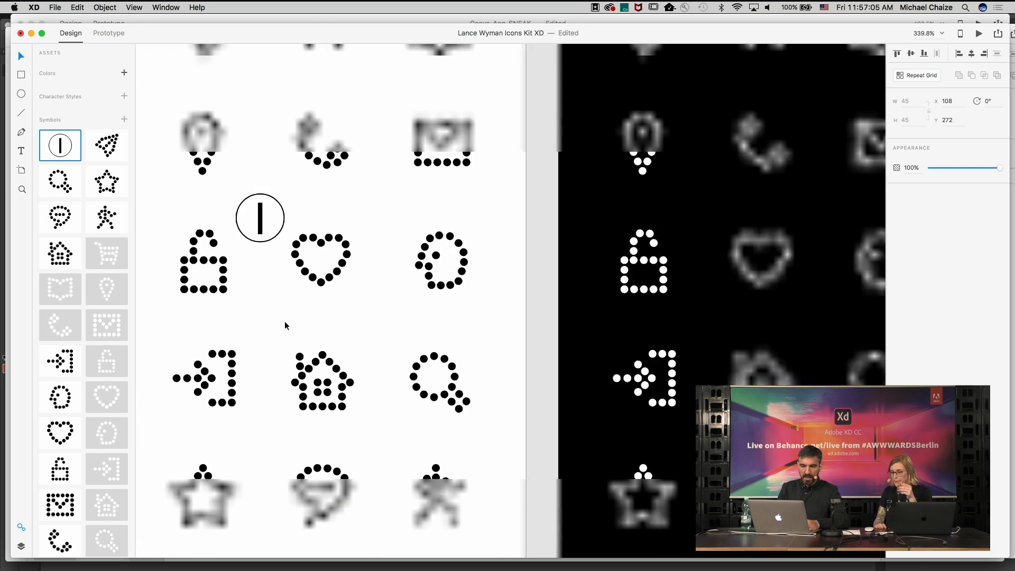
{"action": "scroll", "coordinate": [284, 323], "scroll_direction": "down", "scroll_amount": 5}
{"action": "scroll", "coordinate": [284, 323], "scroll_direction": "up", "scroll_amount": 5}
{"action": "left_click_drag", "start_coordinate": [68, 153], "coordinate": [423, 246]}
{"action": "left_click_drag", "start_coordinate": [60, 148], "coordinate": [441, 196]}
{"action": "left_click_drag", "start_coordinate": [65, 148], "coordinate": [450, 219]}
{"action": "scroll", "coordinate": [449, 219], "scroll_direction": "up", "scroll_amount": 5}
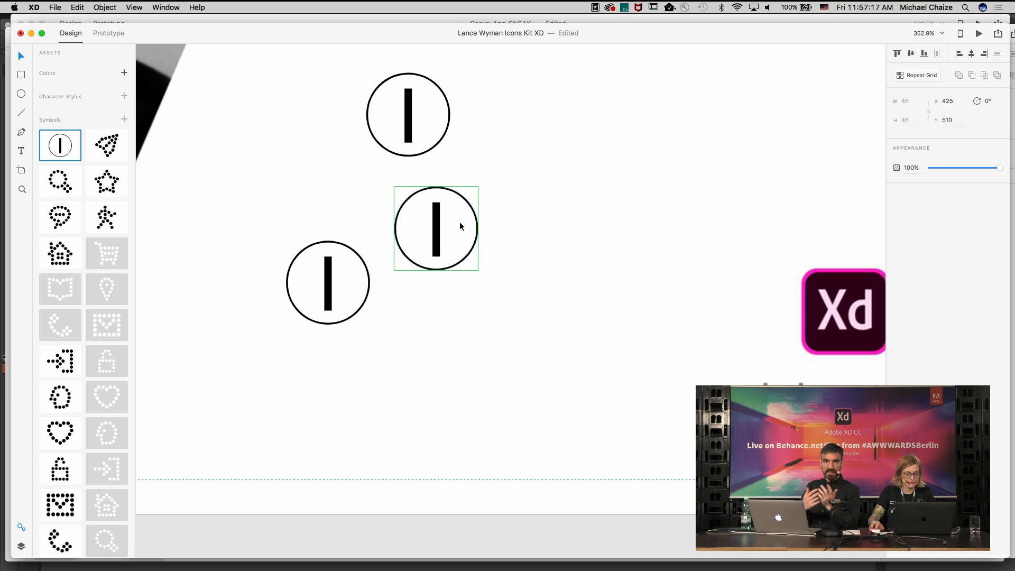
Shorten the vertical line inside the middle symbol instance to a small bar at the circle's centre
{"action": "double_click", "coordinate": [438, 209]}
{"action": "left_click_drag", "start_coordinate": [437, 206], "coordinate": [436, 228]}
{"action": "left_click", "coordinate": [512, 226]}
{"action": "left_click", "coordinate": [433, 232]}
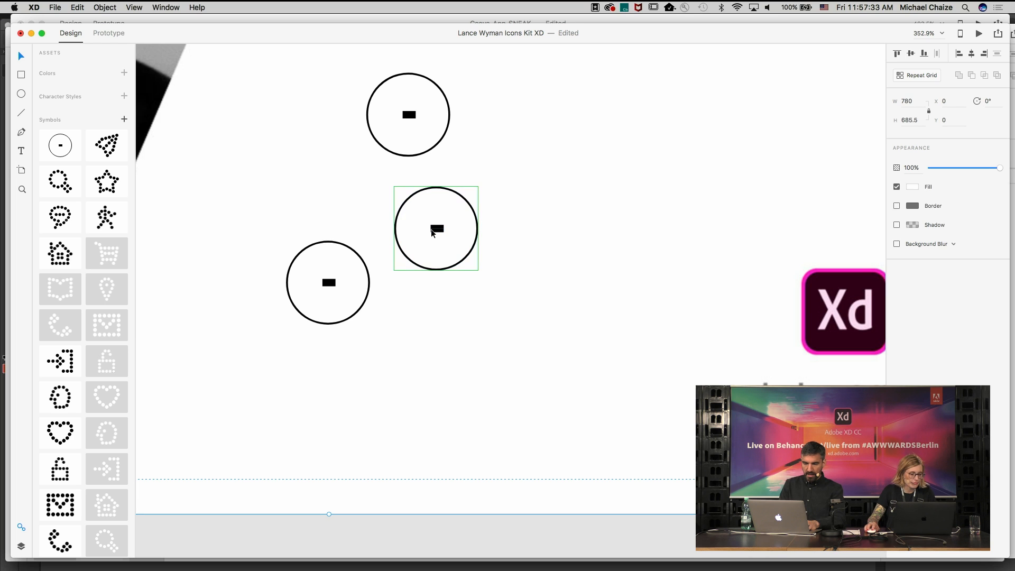
Ungroup the middle symbol instance and stretch its line diagonally to about 11 by 15
{"action": "right_click", "coordinate": [439, 233]}
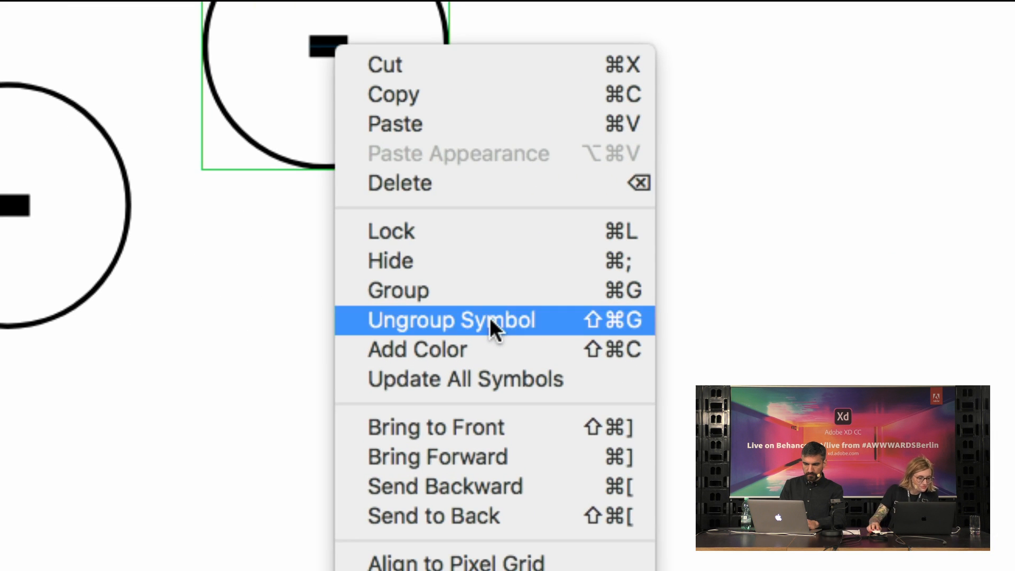
{"action": "left_click", "coordinate": [492, 323]}
{"action": "scroll", "coordinate": [490, 320], "scroll_direction": "up", "scroll_amount": 6}
{"action": "scroll", "coordinate": [490, 444], "scroll_direction": "down", "scroll_amount": 7}
{"action": "left_click", "coordinate": [490, 464]}
{"action": "left_click", "coordinate": [485, 146]}
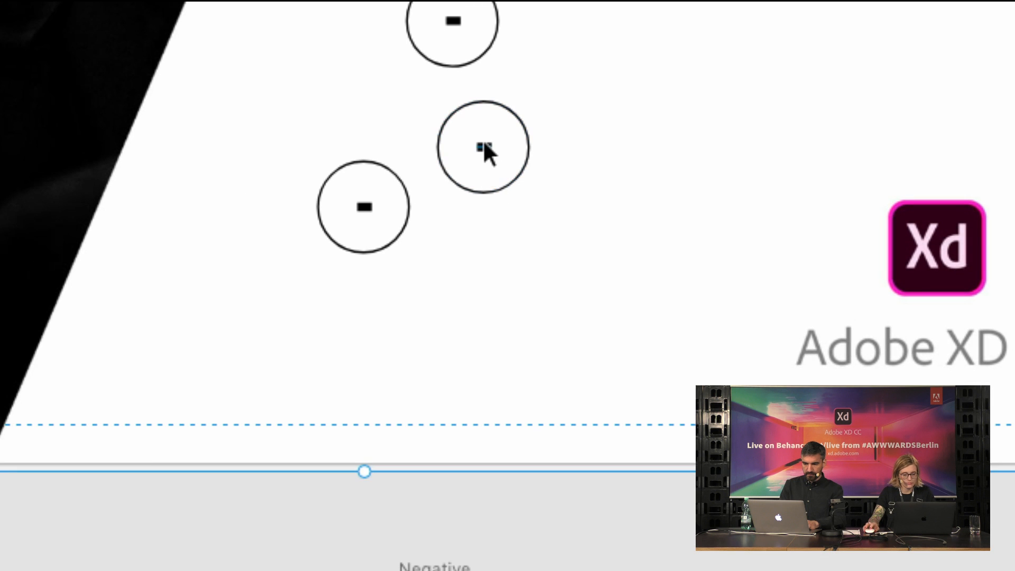
{"action": "left_click_drag", "start_coordinate": [492, 147], "coordinate": [493, 174]}
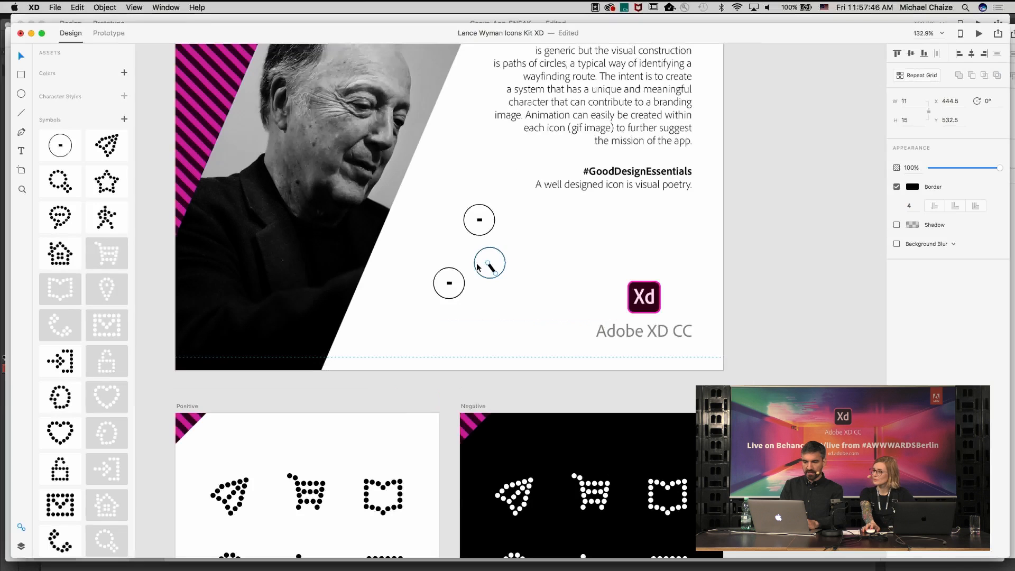
{"action": "left_click", "coordinate": [528, 315]}
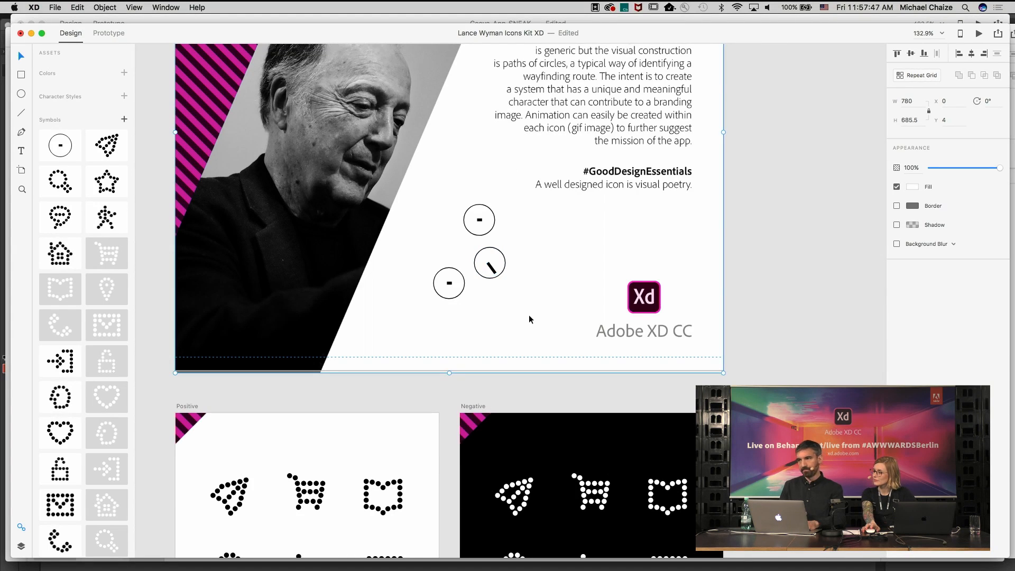
Switch the Awwwards-2018 document to Design mode and move the iPhone 6/7/8 – 1 style artboard above the row of screens
{"action": "scroll", "coordinate": [462, 215], "scroll_direction": "up", "scroll_amount": 5}
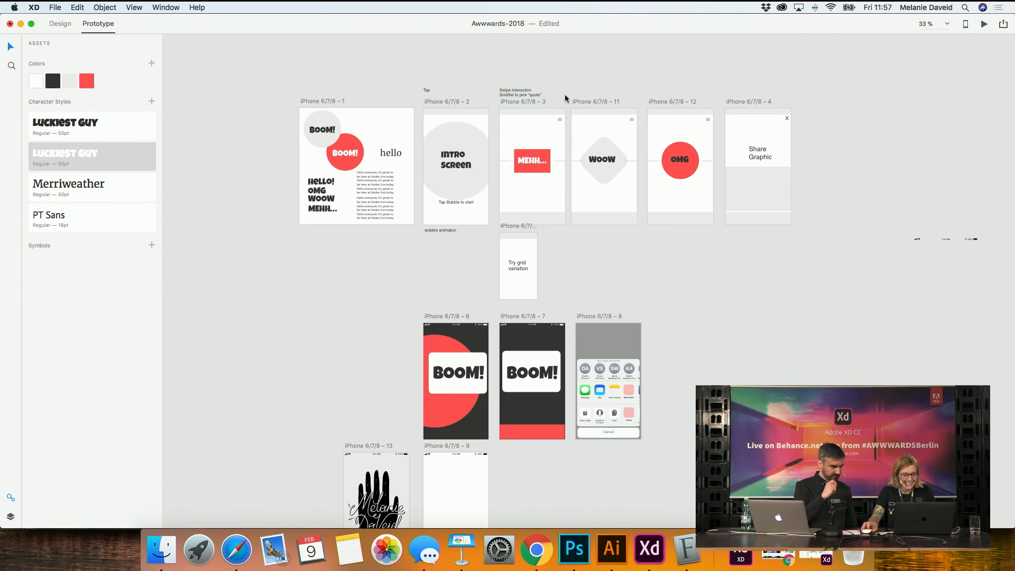
{"action": "scroll", "coordinate": [565, 97], "scroll_direction": "up", "scroll_amount": 5}
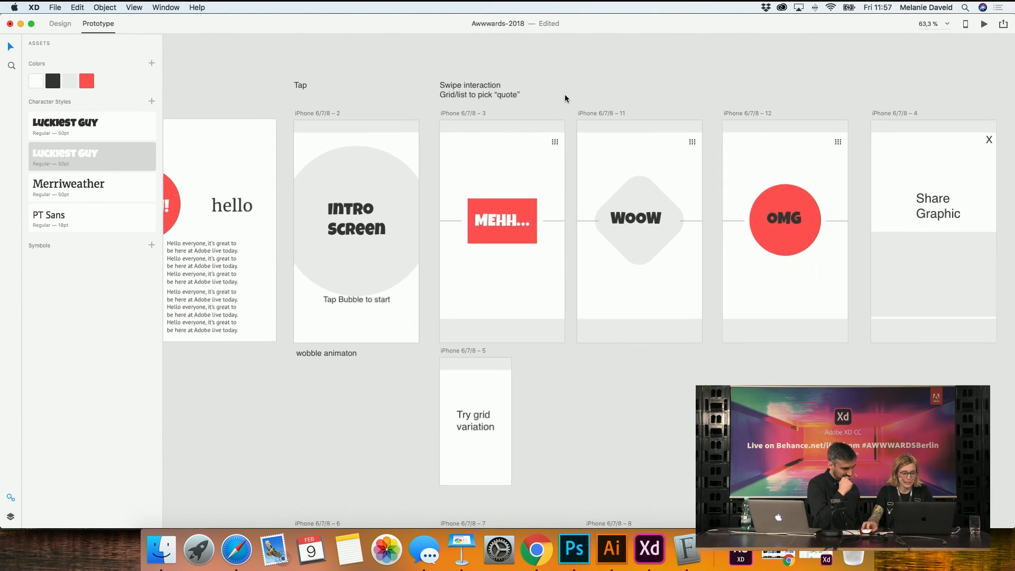
{"action": "scroll", "coordinate": [565, 94], "scroll_direction": "down", "scroll_amount": 4}
{"action": "left_click", "coordinate": [59, 23]}
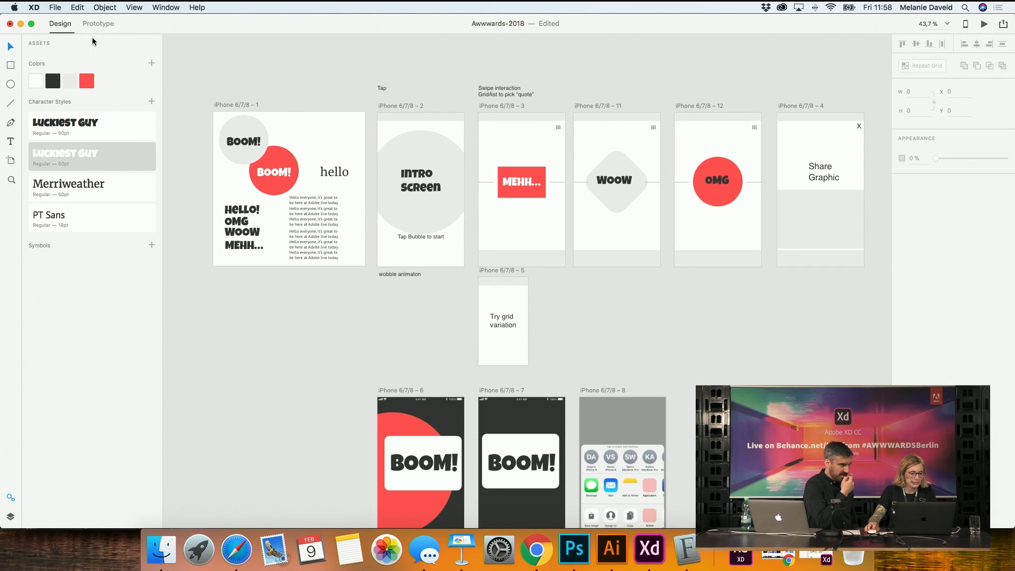
{"action": "scroll", "coordinate": [186, 84], "scroll_direction": "down", "scroll_amount": 3}
{"action": "scroll", "coordinate": [189, 85], "scroll_direction": "down", "scroll_amount": 2}
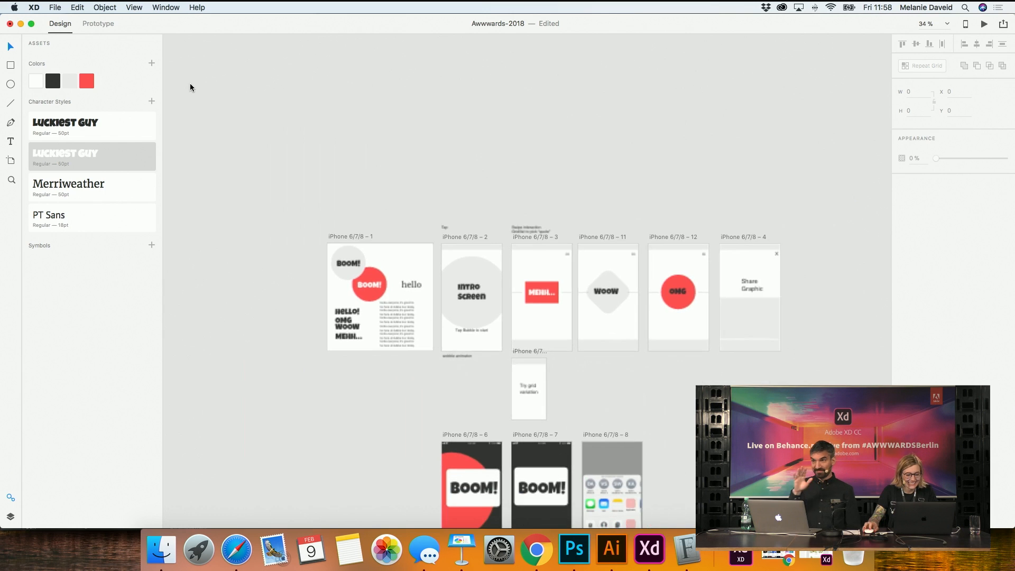
{"action": "left_click_drag", "start_coordinate": [351, 233], "coordinate": [451, 74]}
{"action": "scroll", "coordinate": [346, 236], "scroll_direction": "right", "scroll_amount": 5}
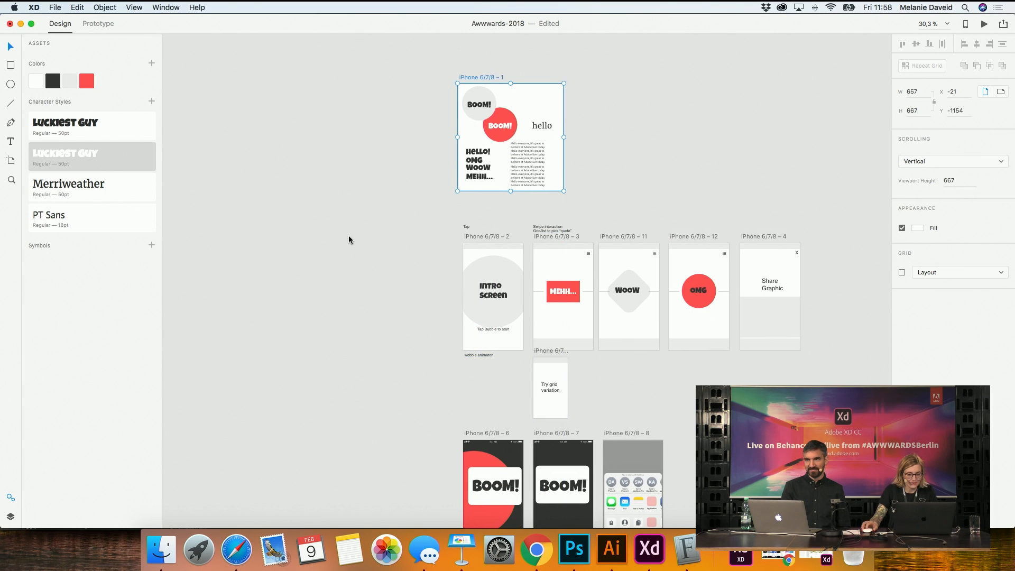
Move the Try grid variation artboard up beside the style artboard, above the row of screens
{"action": "left_click_drag", "start_coordinate": [349, 355], "coordinate": [392, 123]}
{"action": "left_click_drag", "start_coordinate": [679, 358], "coordinate": [820, 372]}
{"action": "key", "text": "Delete"}
{"action": "scroll", "coordinate": [308, 227], "scroll_direction": "up", "scroll_amount": 1}
{"action": "scroll", "coordinate": [308, 229], "scroll_direction": "up", "scroll_amount": 3}
{"action": "left_click_drag", "start_coordinate": [302, 420], "coordinate": [223, 398]}
{"action": "left_click", "coordinate": [247, 364]}
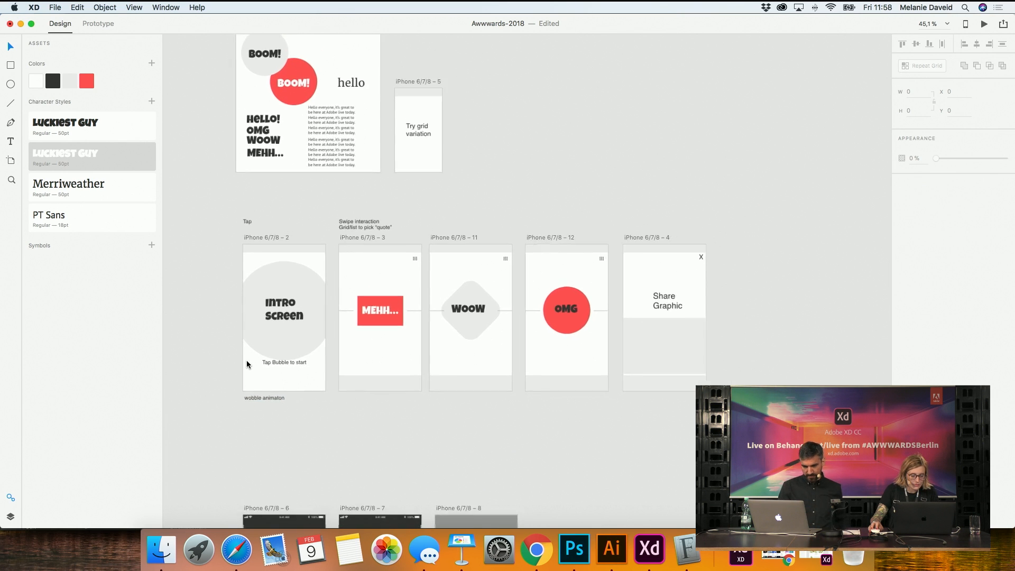
Switch the Awwwards-2018 document to Prototype mode with the row of app screens in view
{"action": "scroll", "coordinate": [247, 364], "scroll_direction": "down", "scroll_amount": 1}
{"action": "scroll", "coordinate": [246, 365], "scroll_direction": "up", "scroll_amount": 2}
{"action": "scroll", "coordinate": [246, 360], "scroll_direction": "up", "scroll_amount": 4}
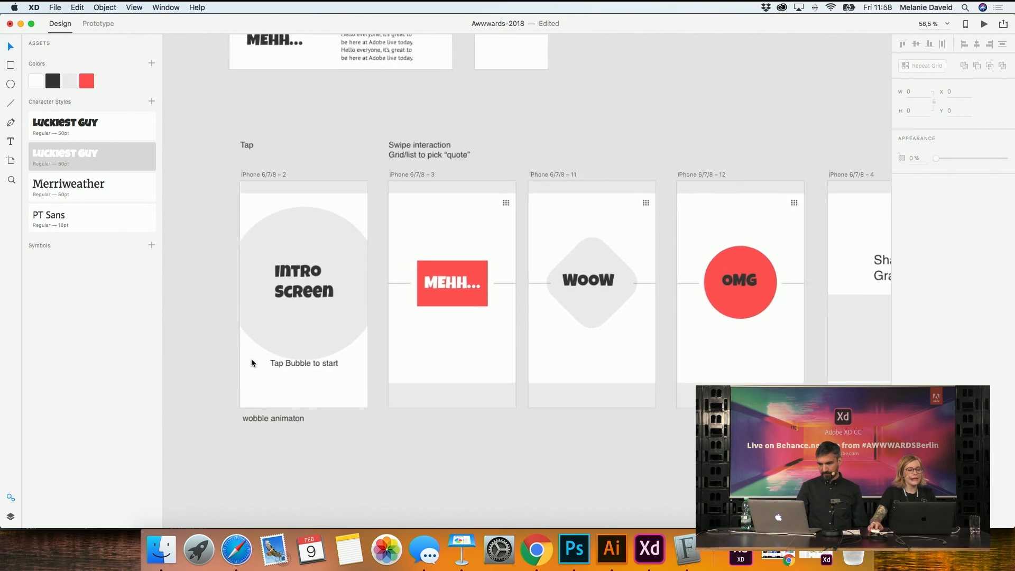
{"action": "left_click", "coordinate": [98, 25]}
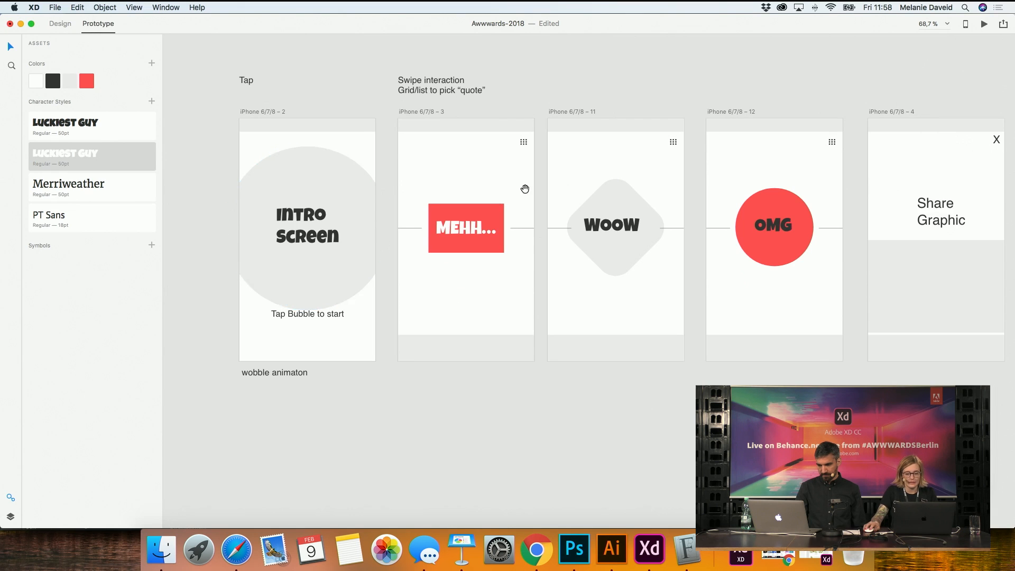
{"action": "scroll", "coordinate": [497, 231], "scroll_direction": "up", "scroll_amount": 2}
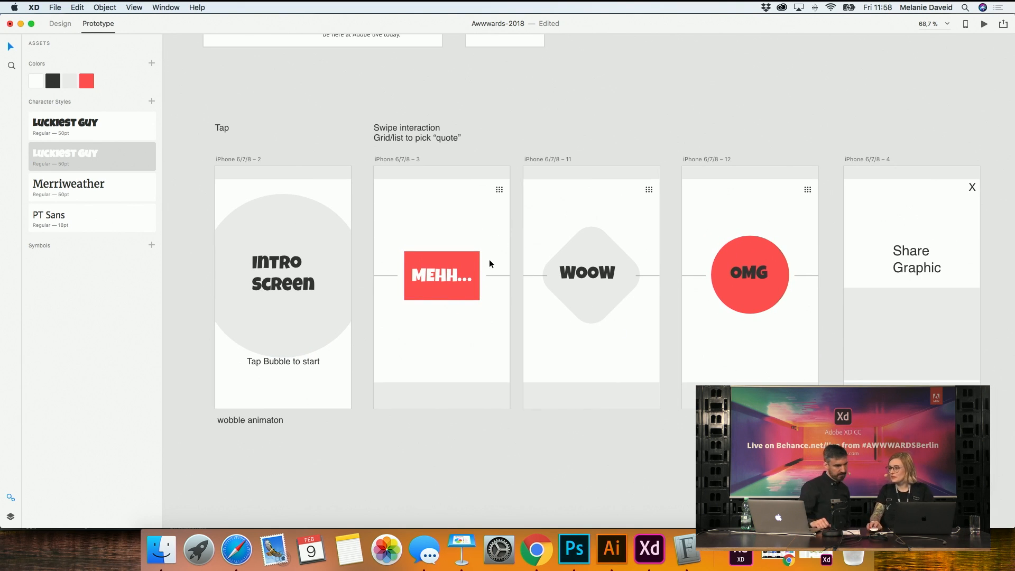
{"action": "left_click", "coordinate": [316, 329]}
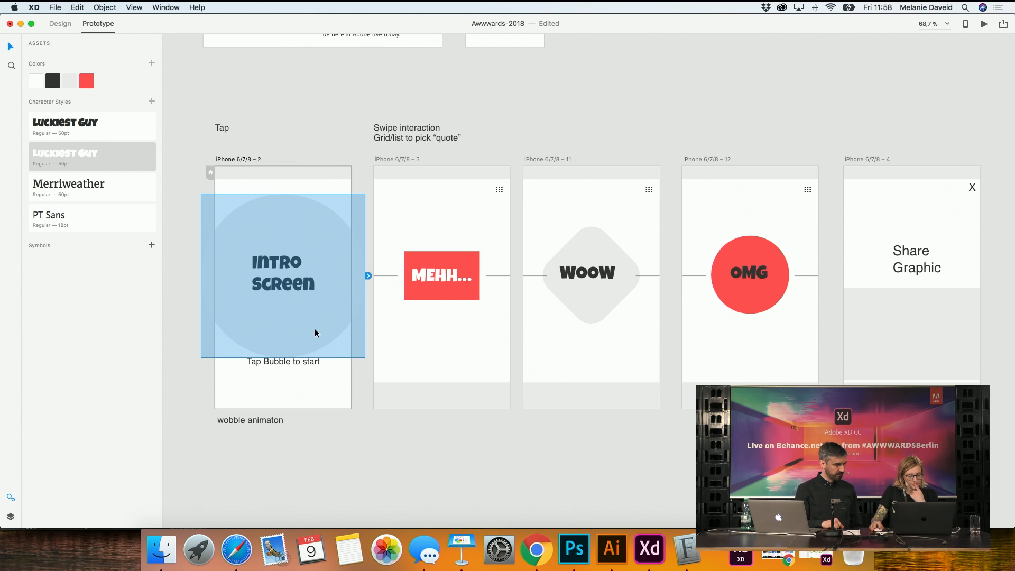
{"action": "left_click_drag", "start_coordinate": [313, 336], "coordinate": [315, 328]}
{"action": "left_click", "coordinate": [445, 469]}
{"action": "key", "text": "super+minus"}
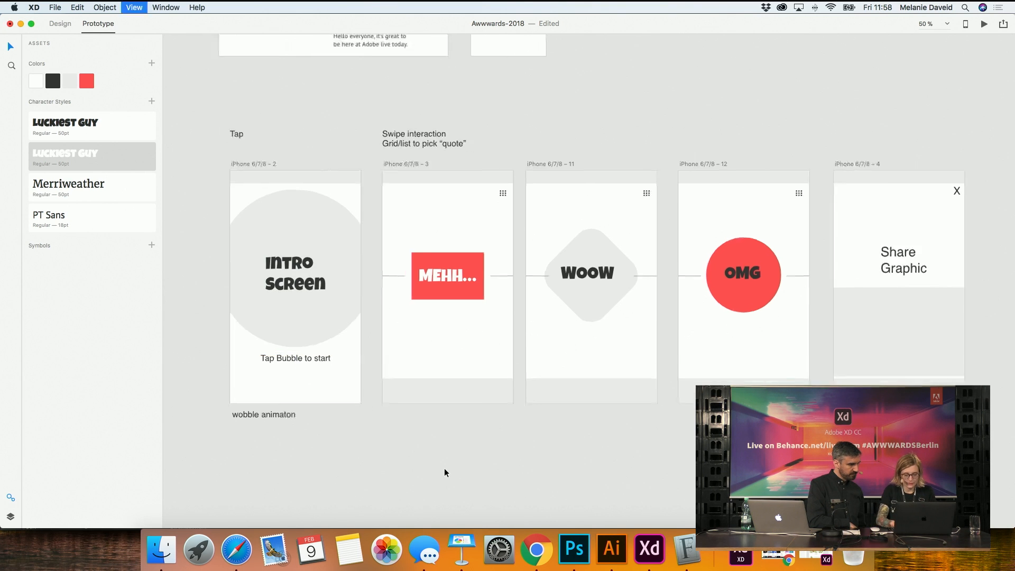
{"action": "scroll", "coordinate": [449, 424], "scroll_direction": "left", "scroll_amount": 2}
{"action": "scroll", "coordinate": [448, 425], "scroll_direction": "right", "scroll_amount": 6}
{"action": "scroll", "coordinate": [447, 425], "scroll_direction": "left", "scroll_amount": 4}
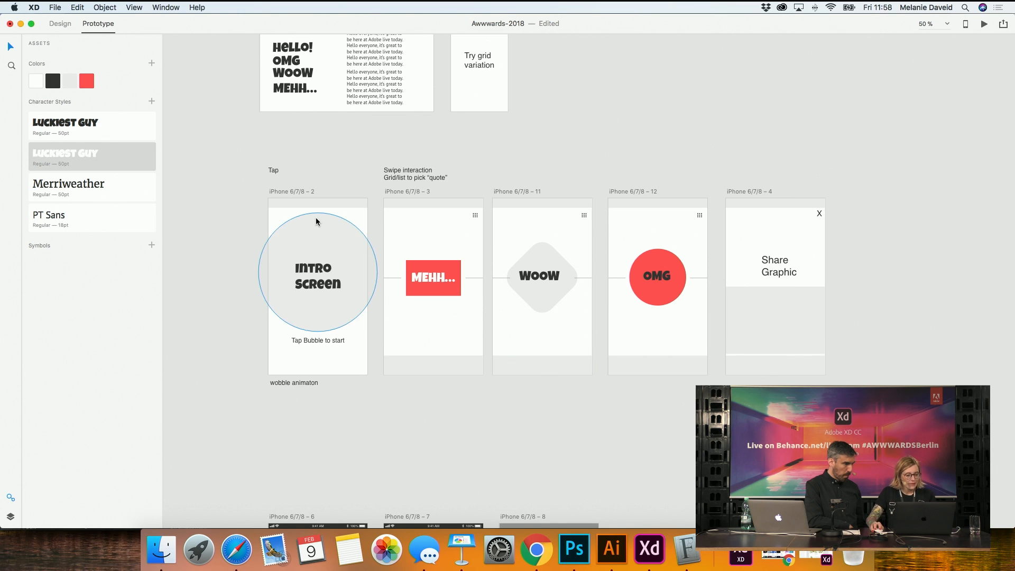
Link the intro artboard iPhone 6/7/8 – 2 to iPhone 6/7/8 – 3 with a 1 s Push Up transition and Ease Out easing
{"action": "left_click", "coordinate": [297, 192]}
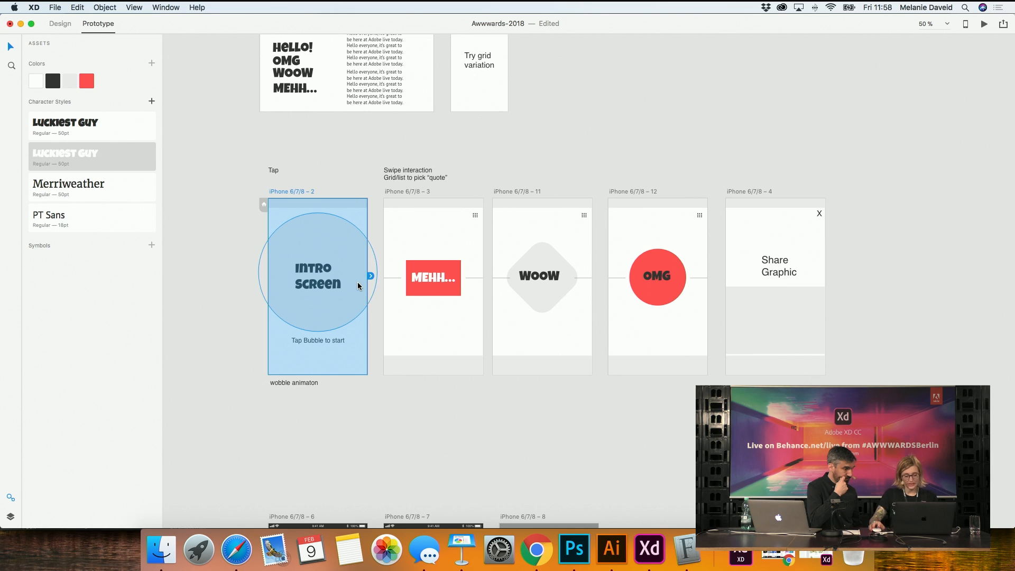
{"action": "left_click_drag", "start_coordinate": [373, 274], "coordinate": [385, 277]}
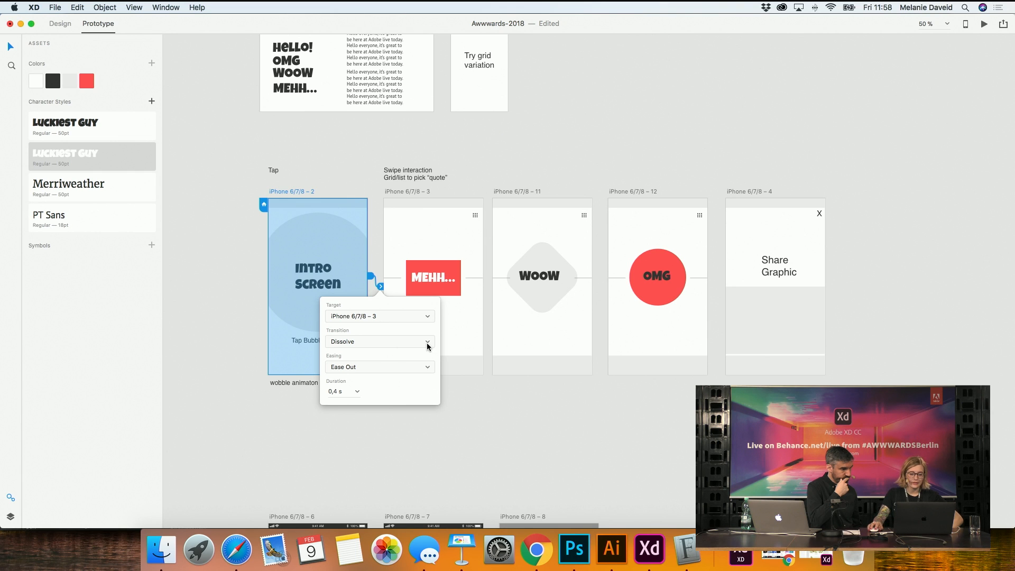
{"action": "left_click", "coordinate": [429, 344]}
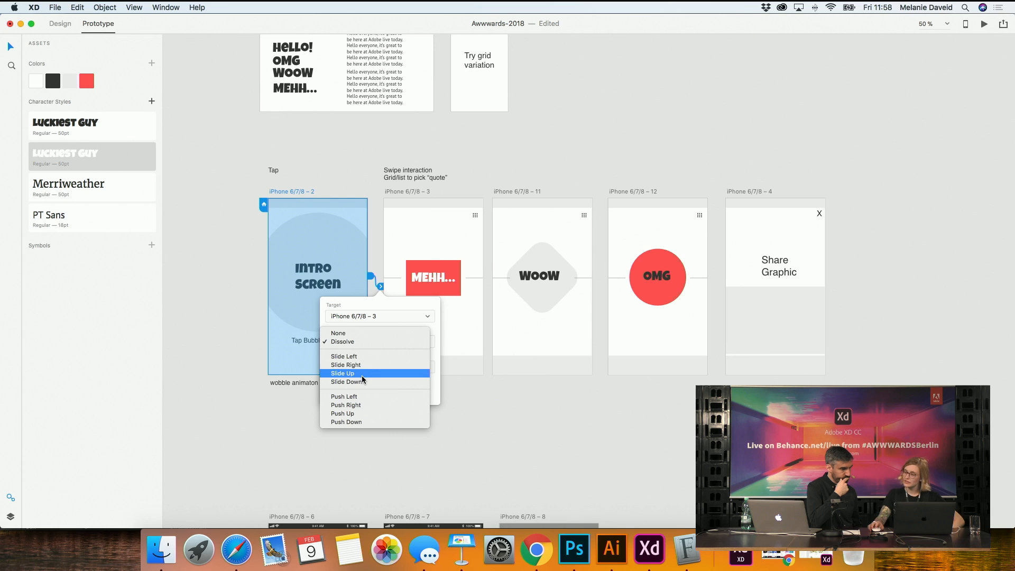
{"action": "left_click", "coordinate": [354, 414]}
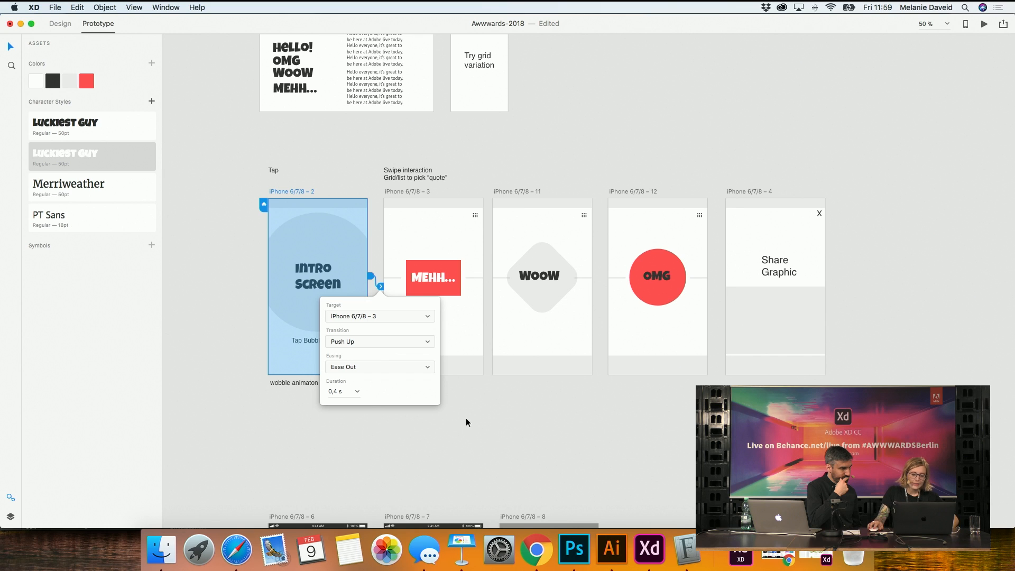
{"action": "left_click", "coordinate": [427, 367]}
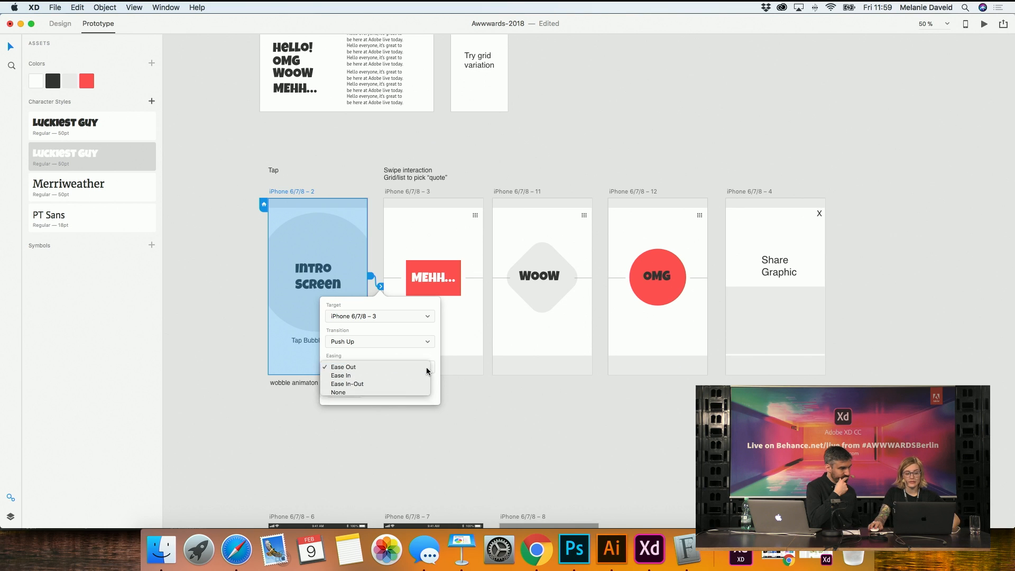
{"action": "left_click", "coordinate": [427, 369]}
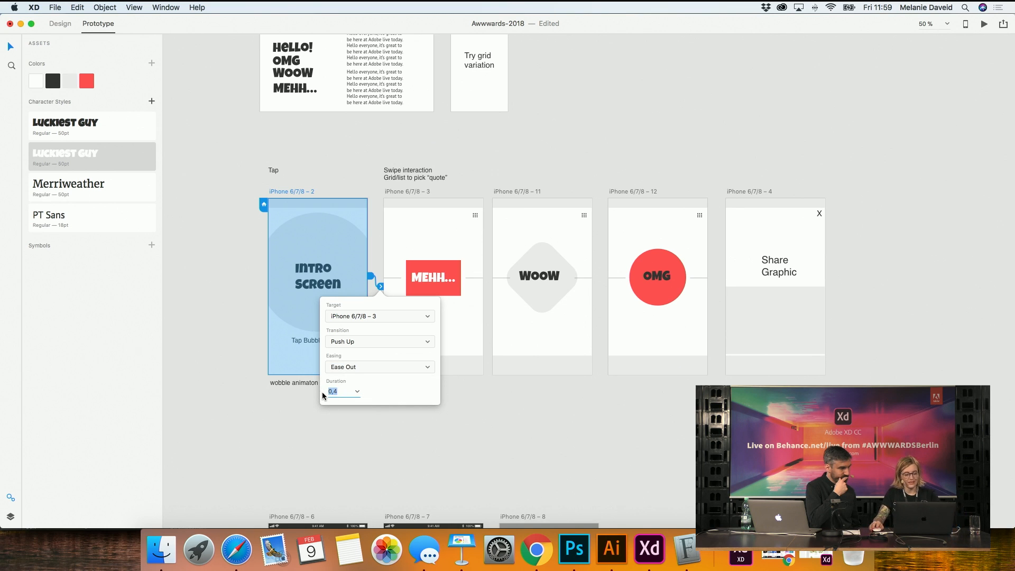
{"action": "left_click", "coordinate": [389, 422]}
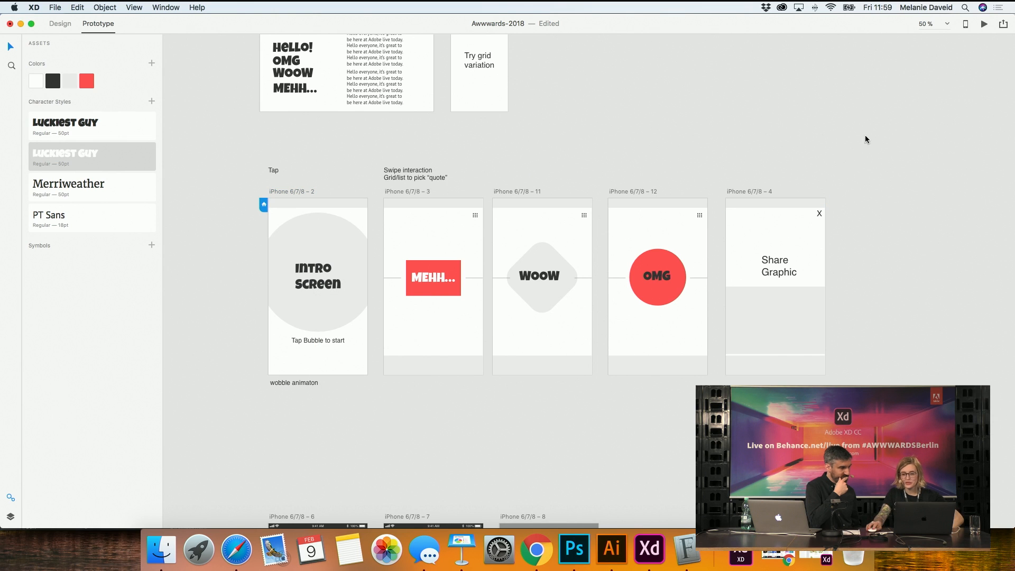
Preview the prototype's transition from the intro screen to the MEHH... screen, and close the preview
{"action": "left_click", "coordinate": [985, 25]}
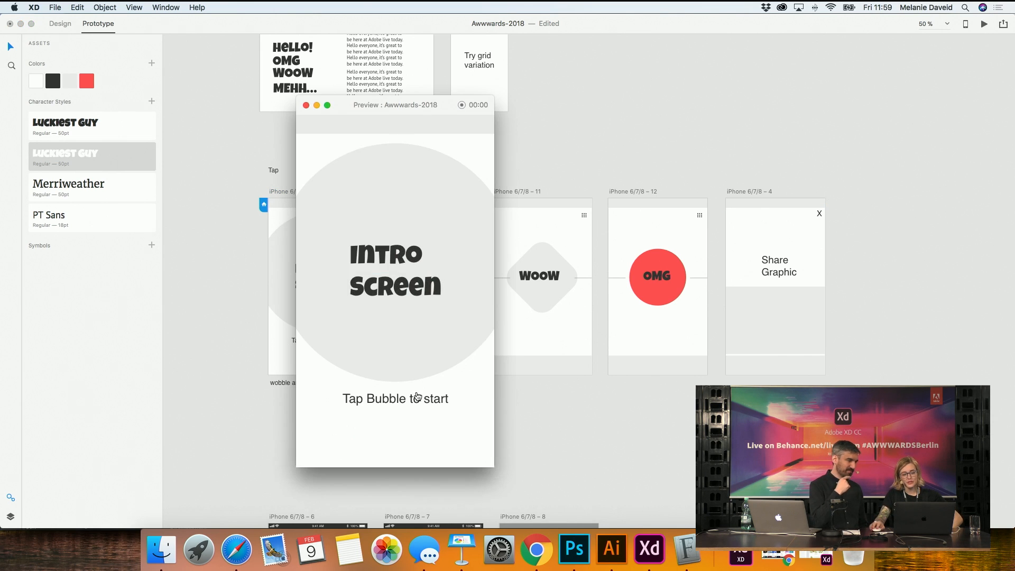
{"action": "left_click", "coordinate": [412, 323]}
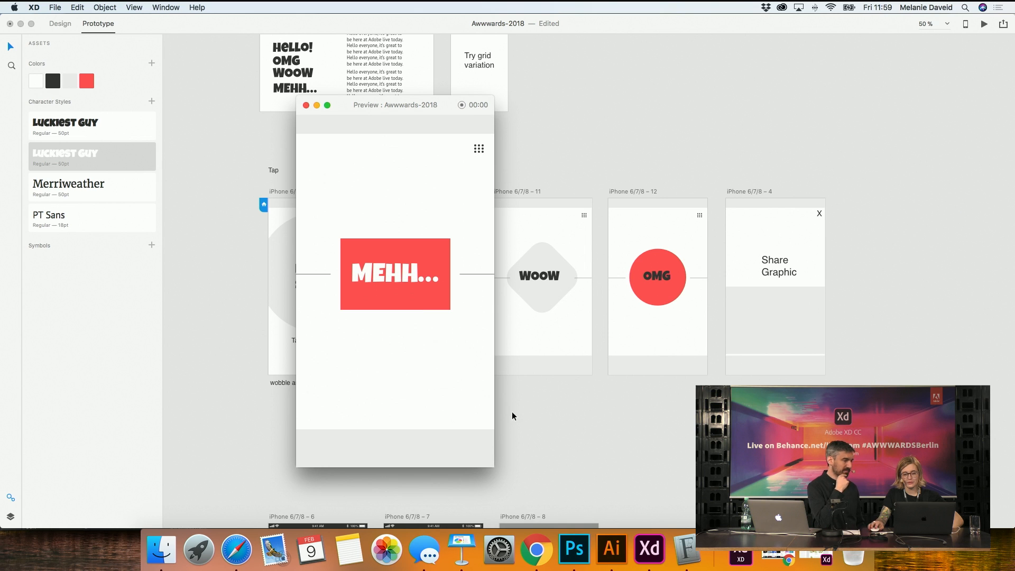
{"action": "left_click", "coordinate": [306, 105]}
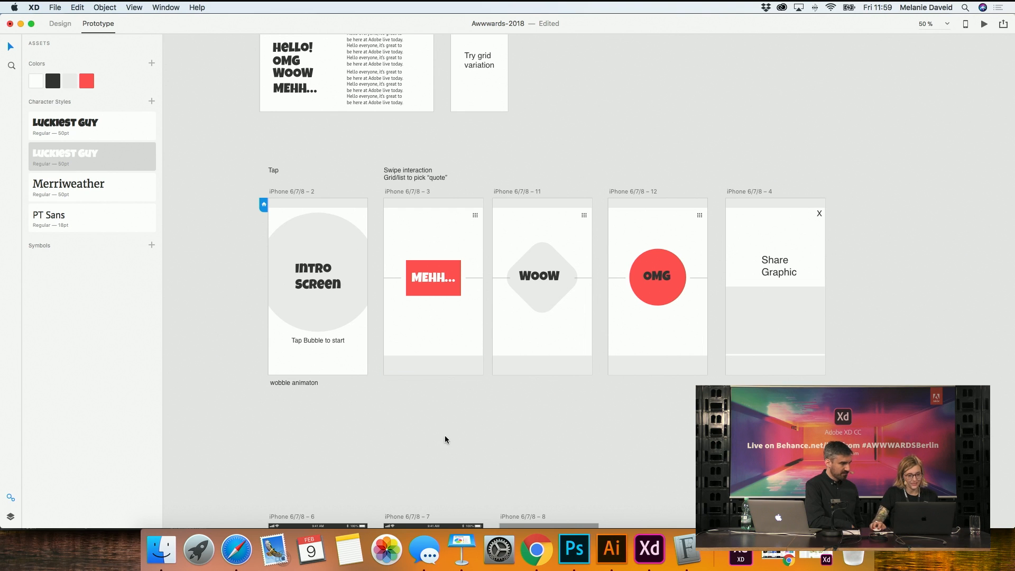
Remove the link from the intro artboard iPhone 6/7/8 – 2 to iPhone 6/7/8 – 3
{"action": "left_click", "coordinate": [295, 191]}
{"action": "left_click_drag", "start_coordinate": [371, 276], "coordinate": [384, 292]}
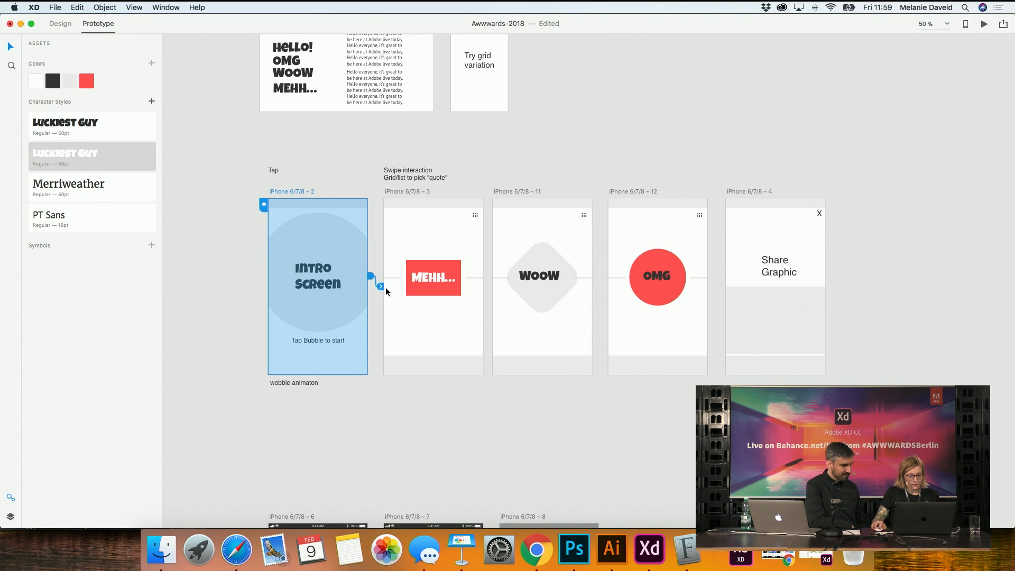
{"action": "left_click", "coordinate": [371, 276]}
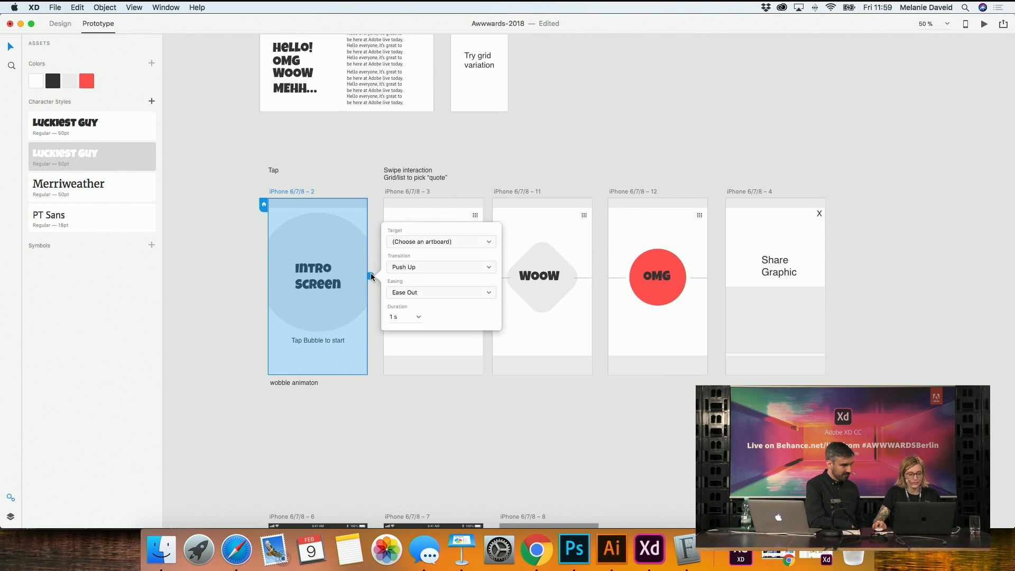
Set the intro artboard's transition to Push Left with a duration of 0,4 s
{"action": "left_click", "coordinate": [397, 317]}
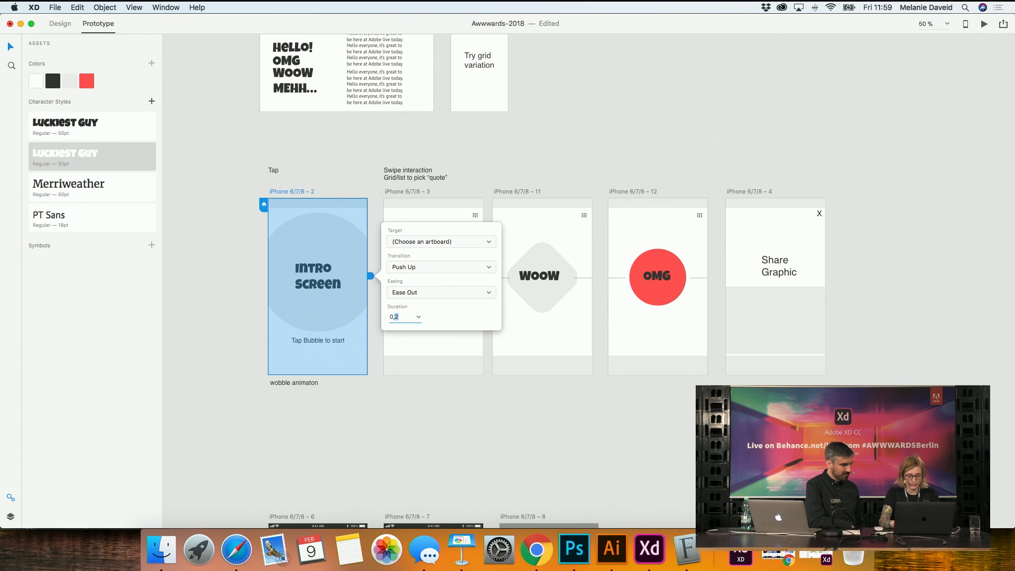
{"action": "type", "text": "0,"}
{"action": "key", "text": "Return"}
{"action": "left_click", "coordinate": [393, 318]}
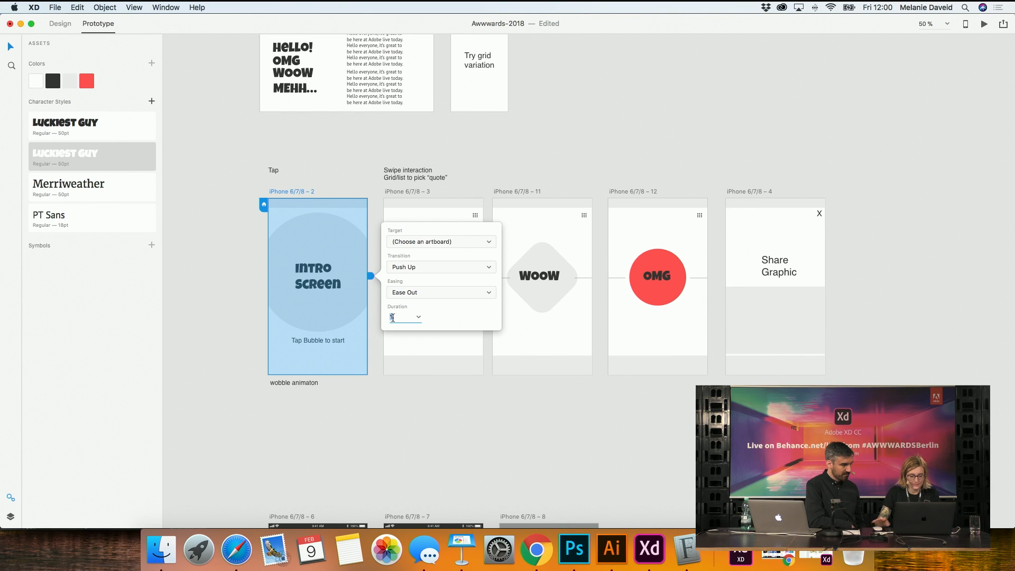
{"action": "type", "text": "0,4"}
{"action": "key", "text": "Return"}
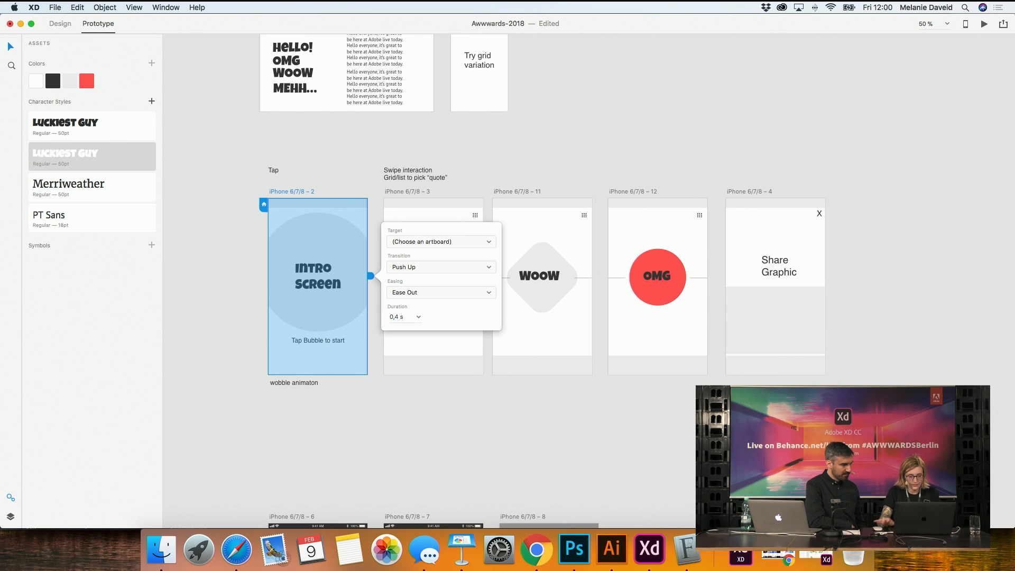
{"action": "left_click", "coordinate": [442, 269]}
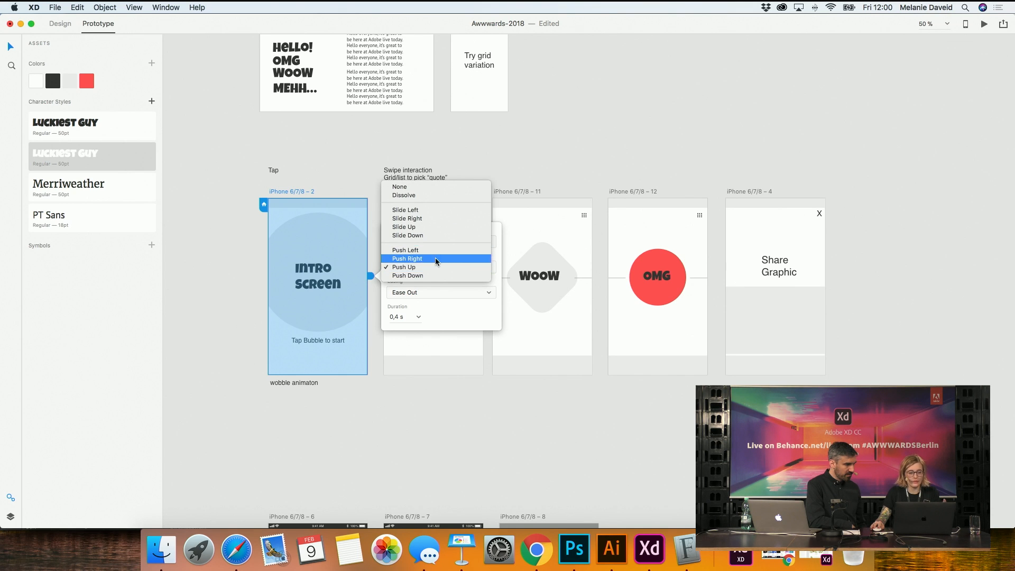
{"action": "left_click", "coordinate": [434, 254]}
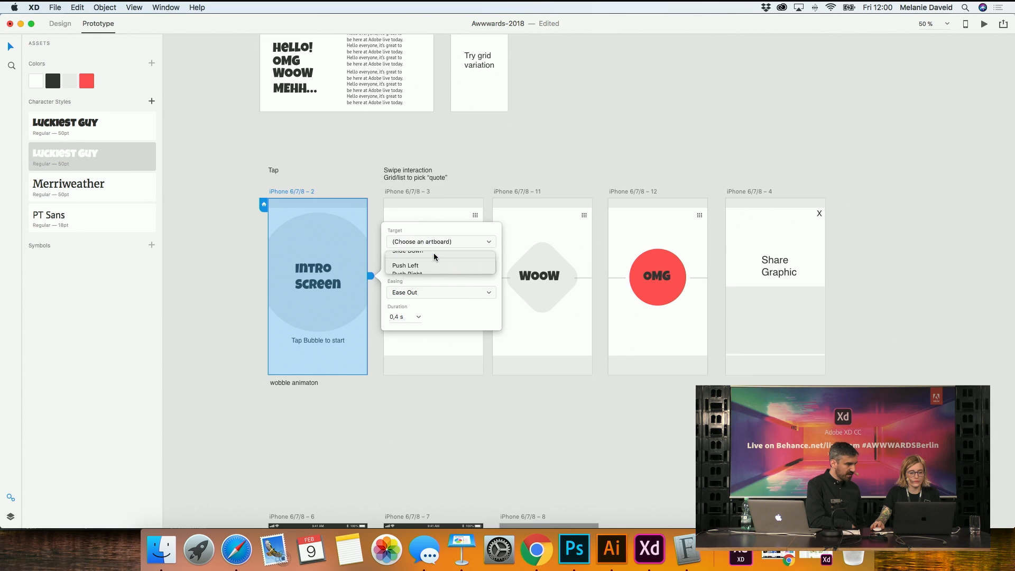
Link the grey circle on the intro screen to iPhone 6/7/8 – 3 with Push Left, Ease Out and 0,4 s
{"action": "left_click", "coordinate": [373, 278]}
{"action": "left_click", "coordinate": [372, 277]}
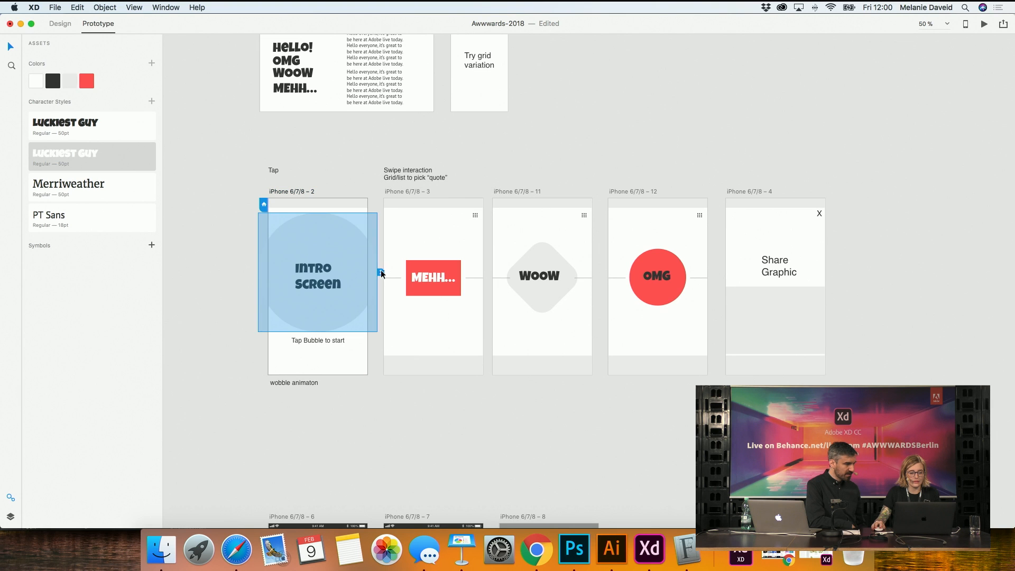
{"action": "left_click", "coordinate": [381, 286]}
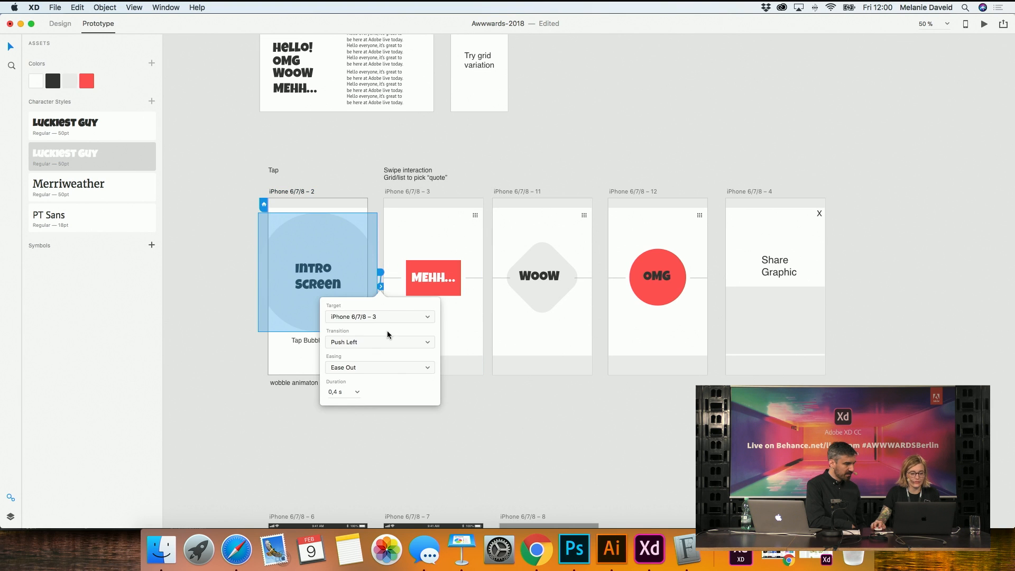
{"action": "left_click", "coordinate": [486, 413]}
Preview the bubble's transition from the intro screen, close the preview and check the circle's link on the artboard
{"action": "left_click", "coordinate": [984, 24]}
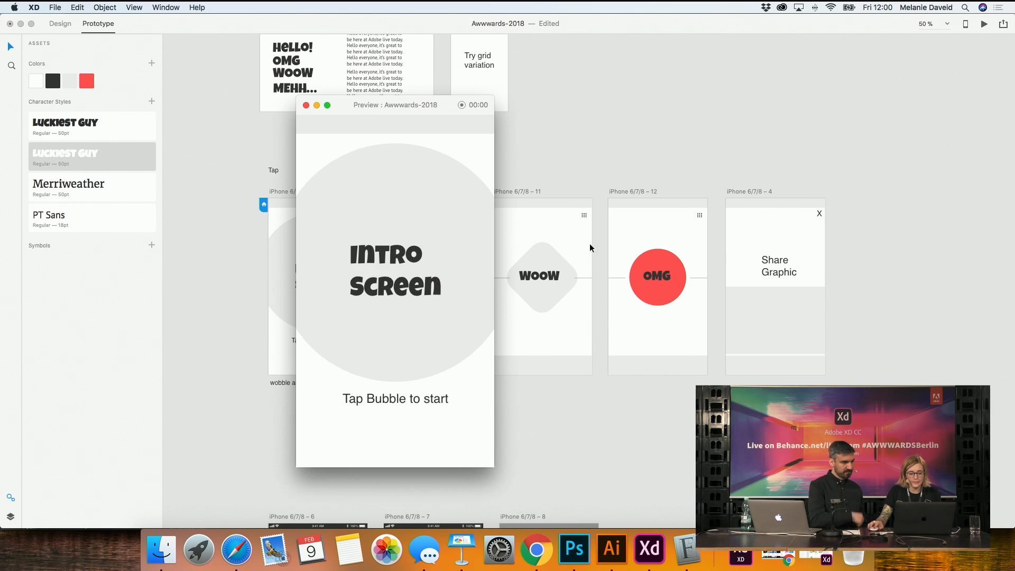
{"action": "left_click", "coordinate": [456, 256]}
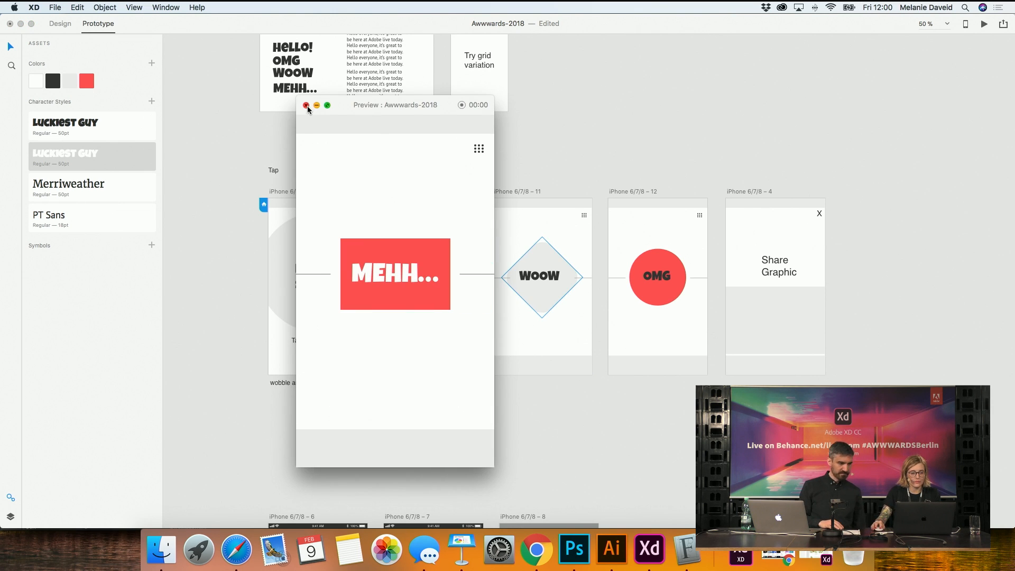
{"action": "left_click", "coordinate": [305, 105]}
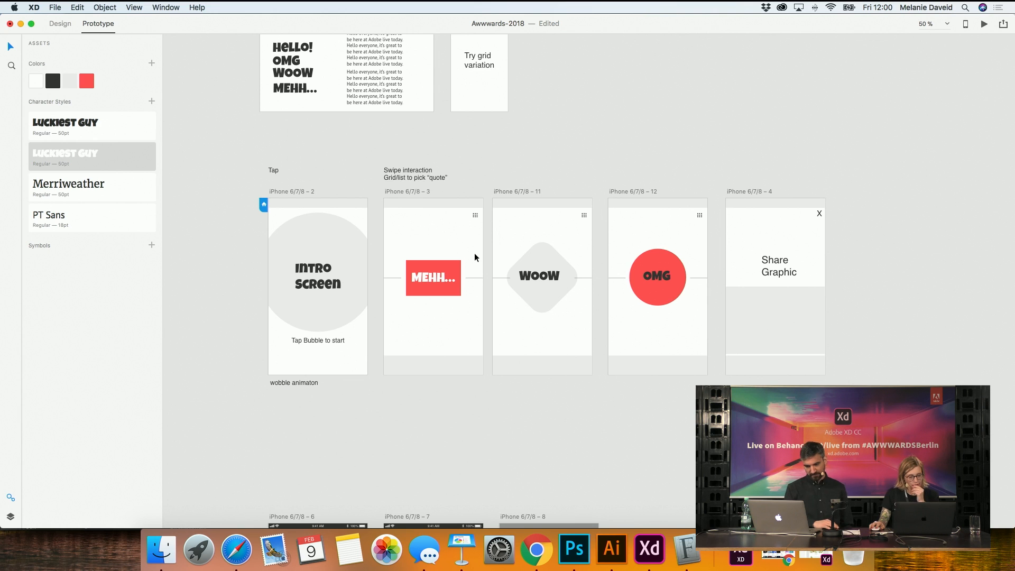
{"action": "left_click", "coordinate": [334, 324]}
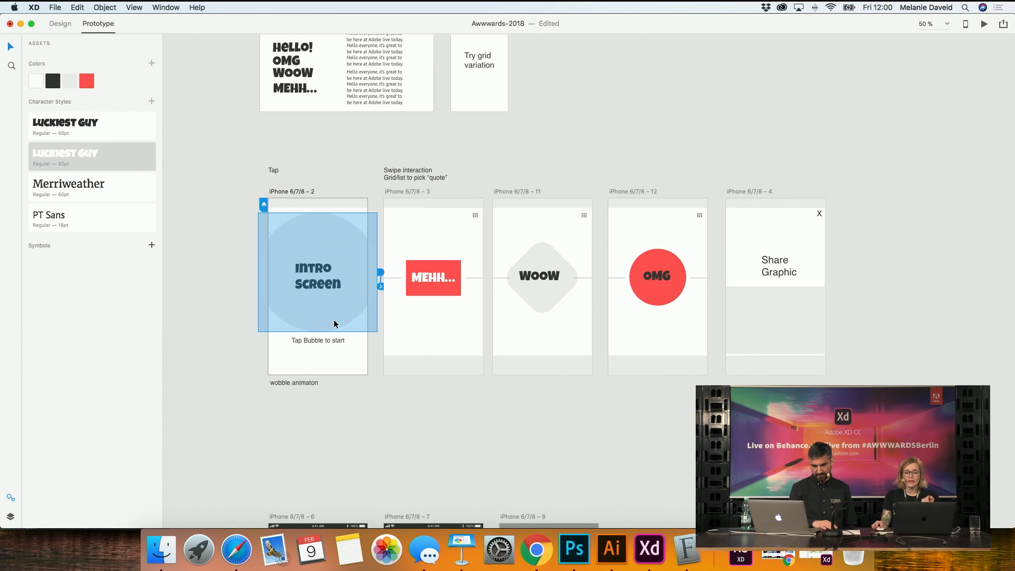
{"action": "left_click", "coordinate": [426, 381]}
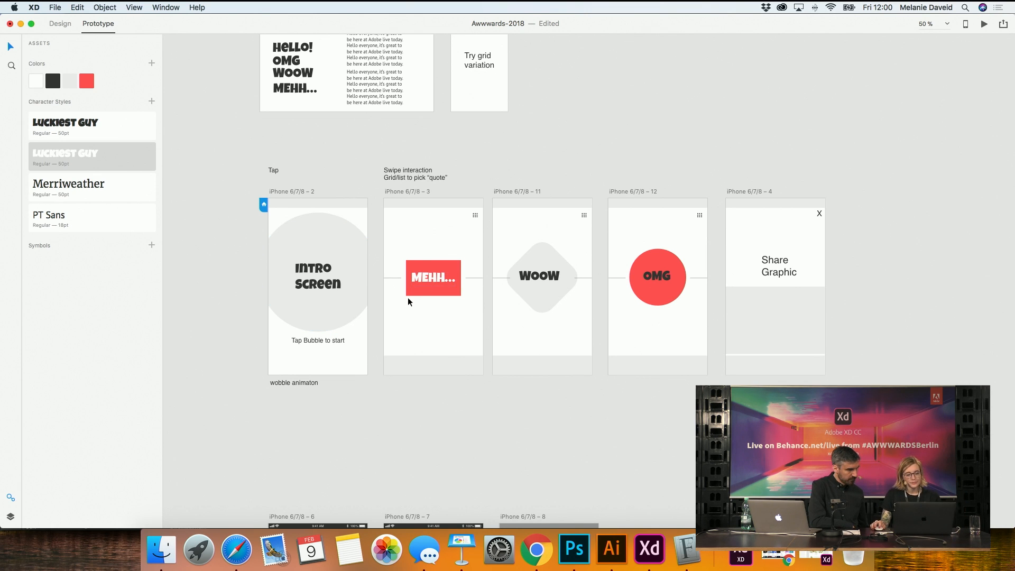
Link the artboard iPhone 6/7/8 – 3 to iPhone 6/7/8 – 11 with Push Left, Ease Out and 0,4 s
{"action": "left_click", "coordinate": [417, 194]}
{"action": "left_click_drag", "start_coordinate": [487, 275], "coordinate": [499, 280]}
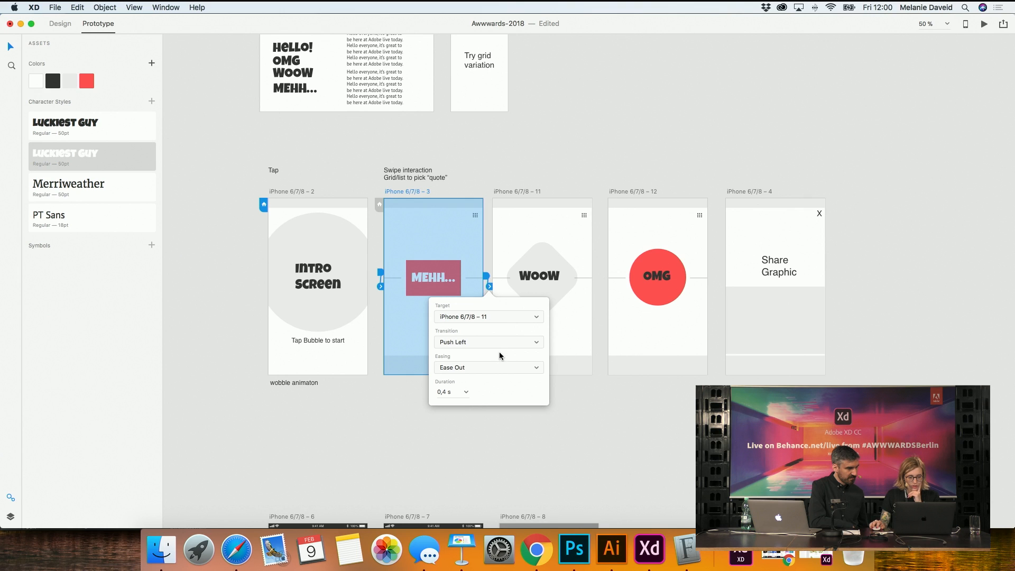
{"action": "left_click", "coordinate": [605, 402]}
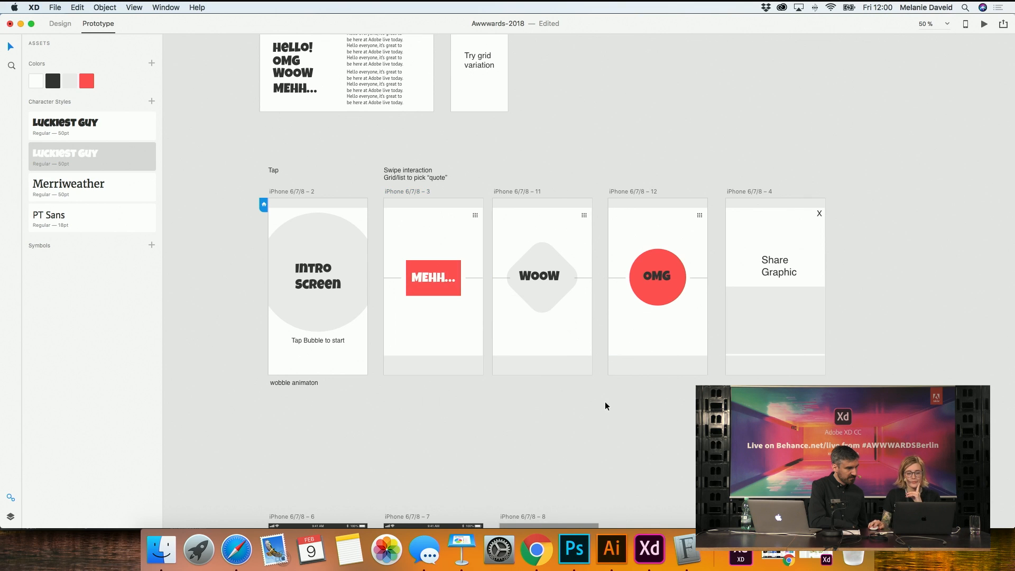
Link the line beside the WOOW shape to iPhone 6/7/8 – 12 with Push Left, Ease Out and 0,4 s
{"action": "left_click", "coordinate": [583, 277]}
{"action": "left_click_drag", "start_coordinate": [593, 278], "coordinate": [635, 281]}
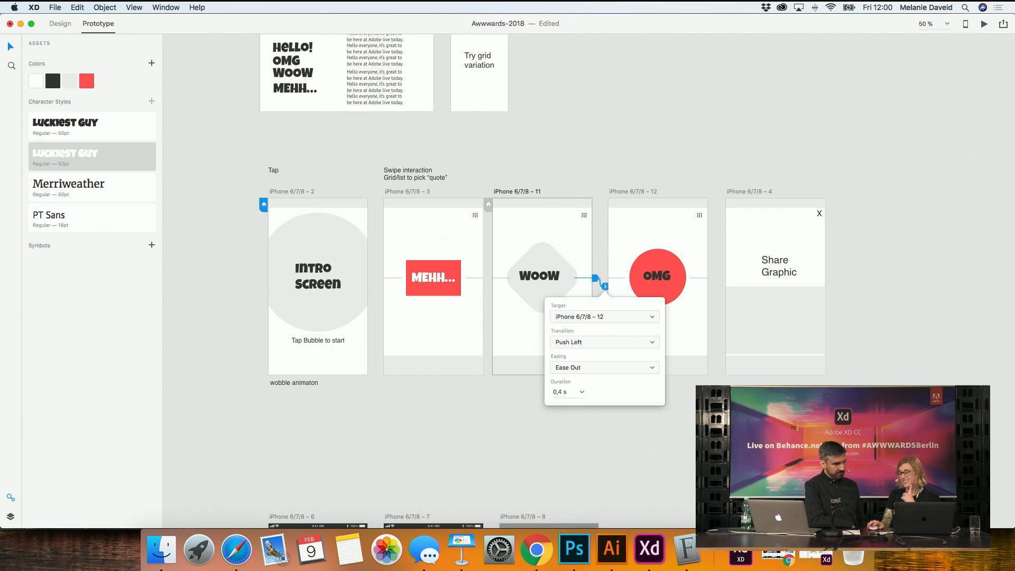
{"action": "key", "text": "Escape"}
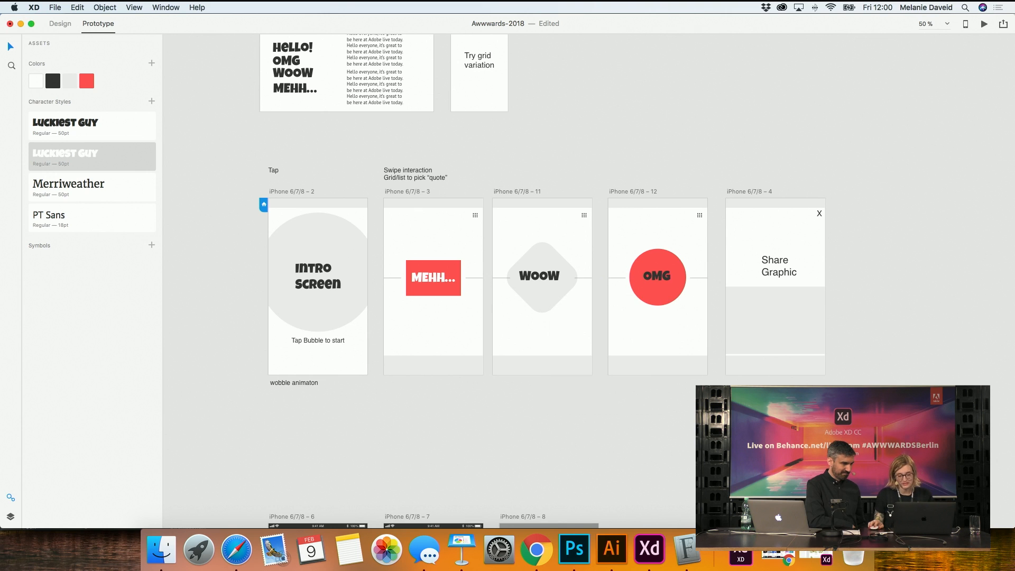
{"action": "left_click", "coordinate": [704, 275]}
{"action": "left_click", "coordinate": [740, 347]}
{"action": "left_click", "coordinate": [699, 287]}
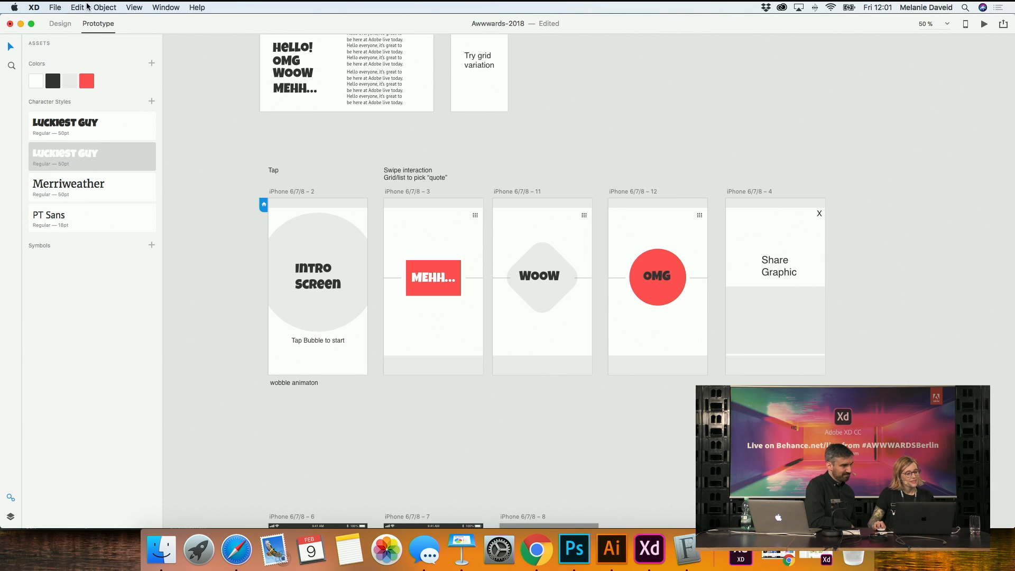
In Design mode, draw a borderless light grey 154 by 35 rectangle below the WOOW shape and centre it at X 111, Y 505
{"action": "left_click", "coordinate": [60, 23]}
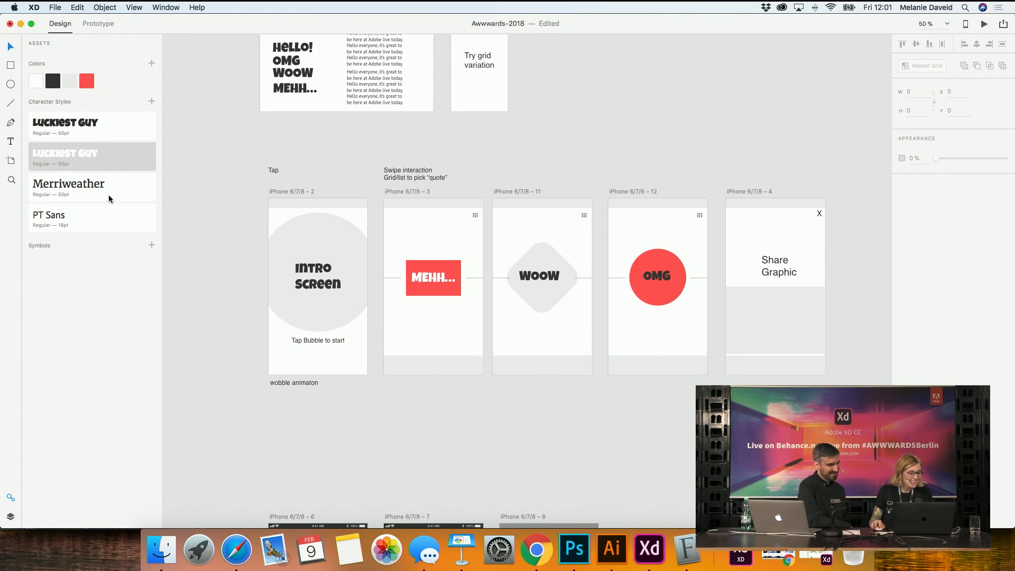
{"action": "left_click", "coordinate": [11, 69]}
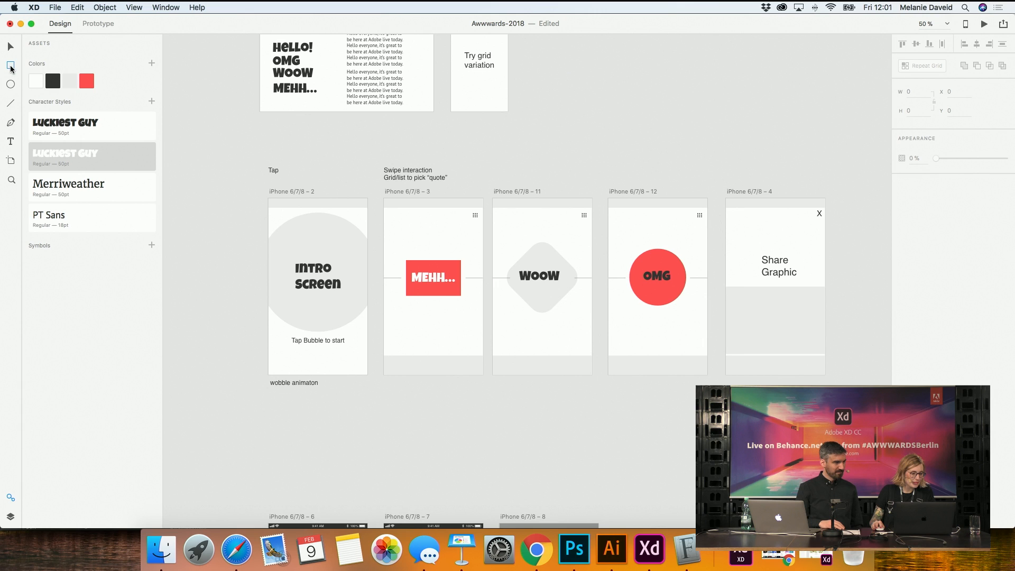
{"action": "left_click_drag", "start_coordinate": [527, 332], "coordinate": [570, 342]}
{"action": "left_click", "coordinate": [901, 216]}
{"action": "left_click", "coordinate": [73, 84]}
{"action": "key", "text": "v"}
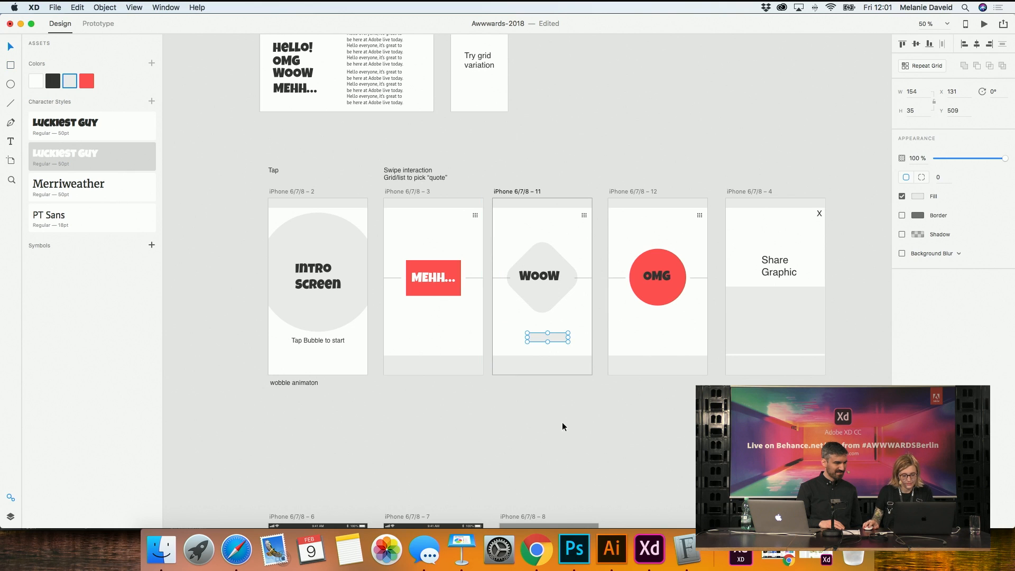
{"action": "mouse_move", "coordinate": [560, 335]}
{"action": "left_mouse_down"}
{"action": "mouse_move", "coordinate": [543, 335]}
{"action": "mouse_move", "coordinate": [534, 319]}
{"action": "mouse_move", "coordinate": [544, 334]}
{"action": "left_mouse_up"}
Copy the grey rectangle onto the OMG artboard iPhone 6/7/8 – 12 and the MEHH... artboard iPhone 6/7/8 – 3
{"action": "key", "text": "super+c"}
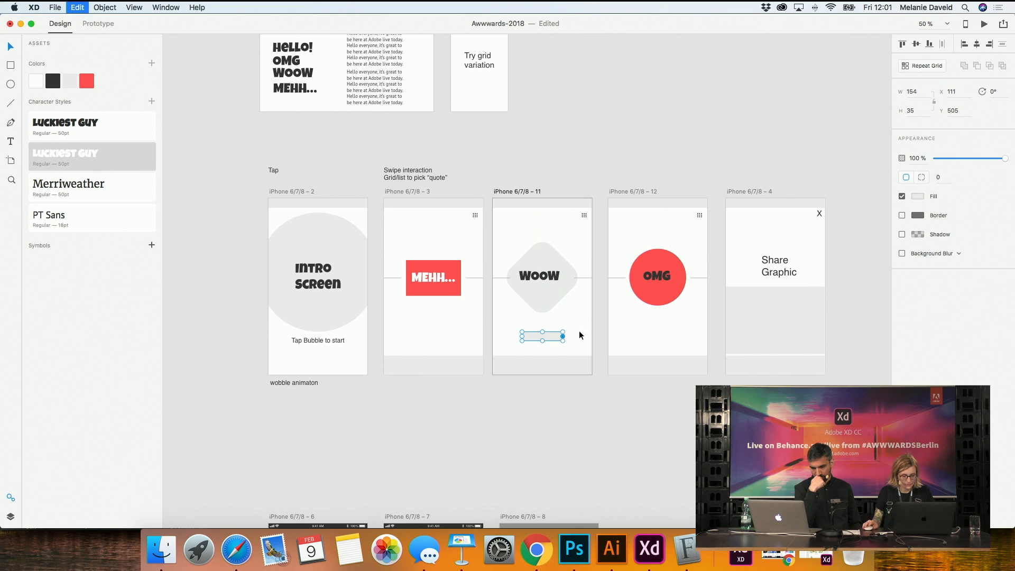
{"action": "left_click", "coordinate": [632, 192]}
{"action": "key", "text": "super+v"}
{"action": "left_click", "coordinate": [403, 191]}
{"action": "key", "text": "super+v"}
Clear the selection and switch the Awwwards-2018 document back to Prototype mode
{"action": "left_click", "coordinate": [566, 538]}
{"action": "key", "text": "super+Tab"}
{"action": "left_click", "coordinate": [526, 439]}
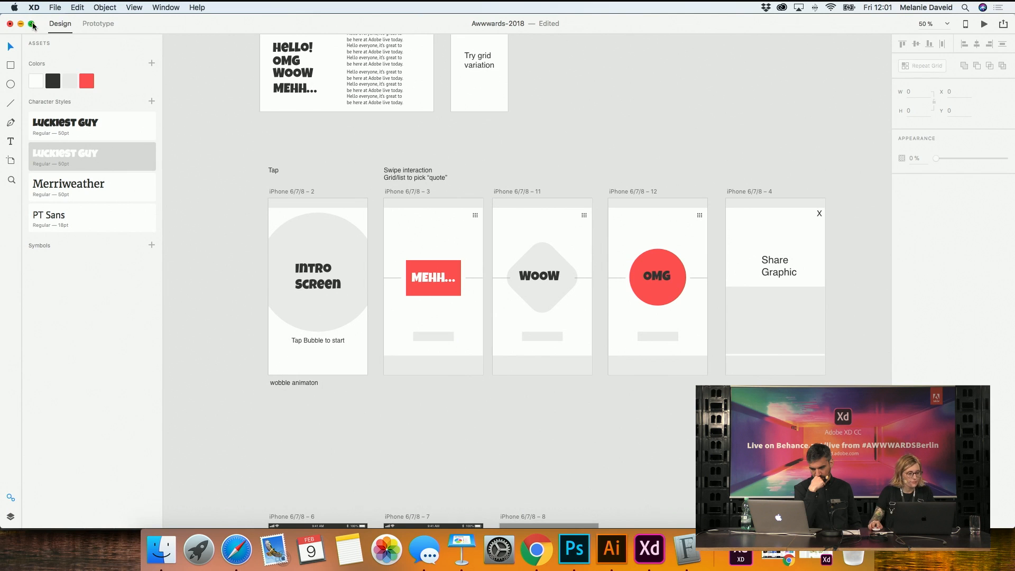
{"action": "left_click", "coordinate": [90, 24]}
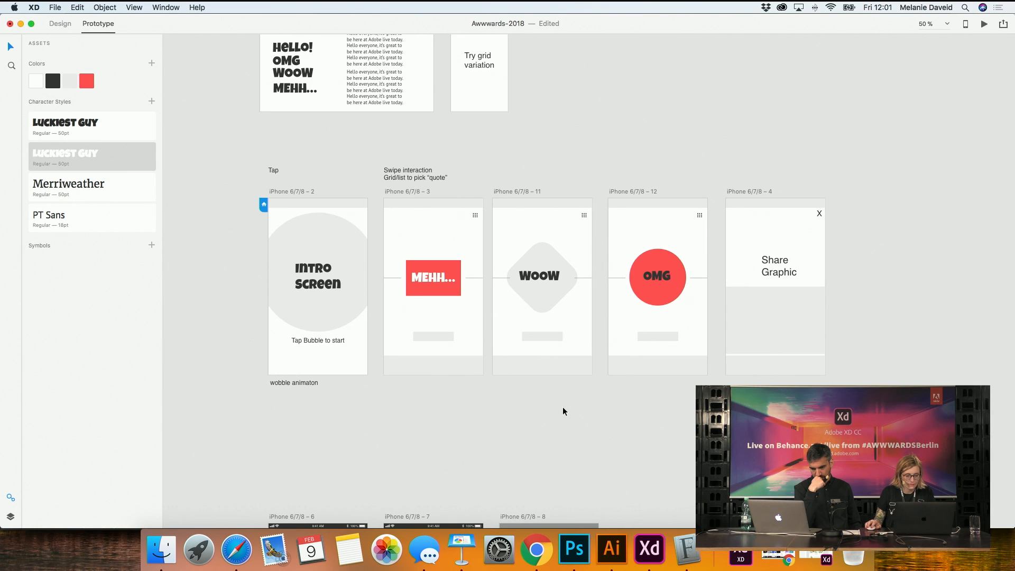
Preview the prototype from the intro screen through the MEHH... and WOOW screens, and close the preview
{"action": "left_click", "coordinate": [984, 25]}
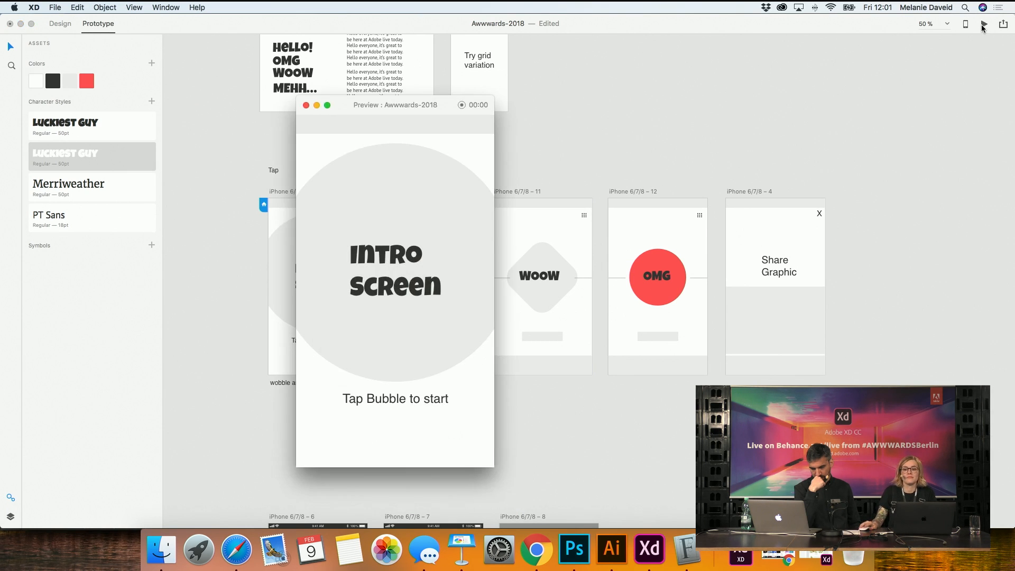
{"action": "left_click", "coordinate": [461, 288]}
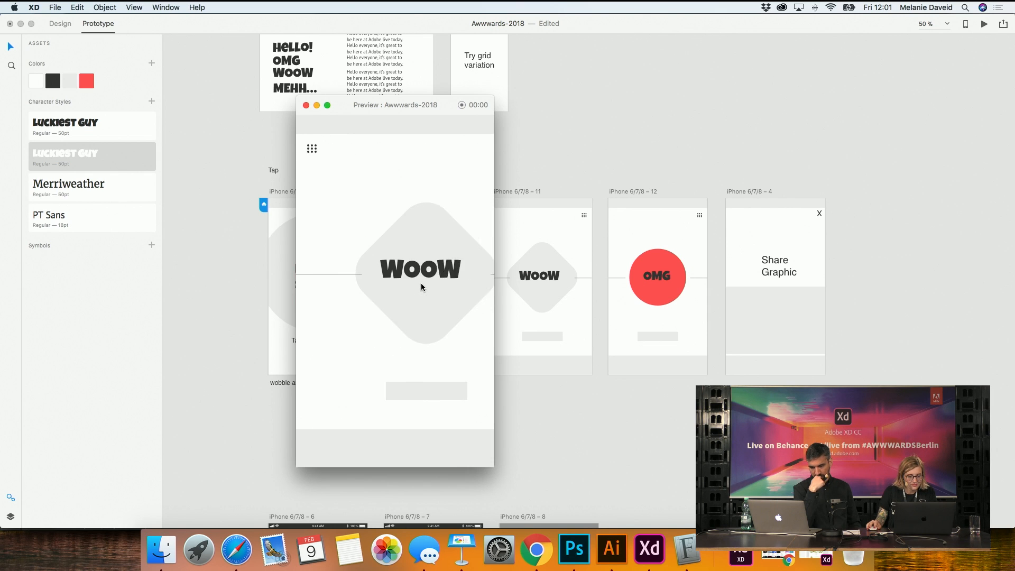
{"action": "left_click", "coordinate": [984, 24]}
{"action": "left_click", "coordinate": [364, 276]}
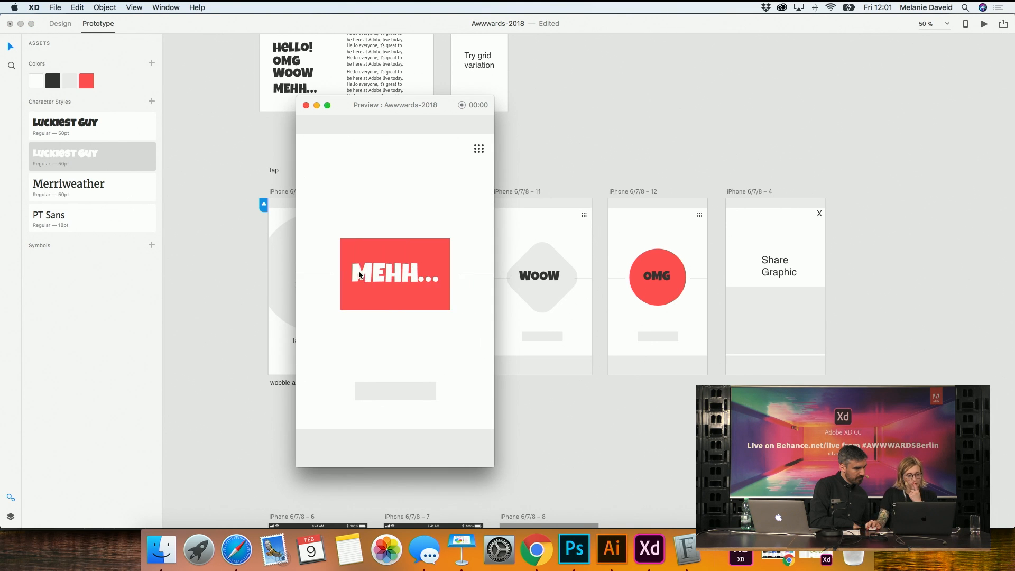
{"action": "left_click", "coordinate": [364, 275]}
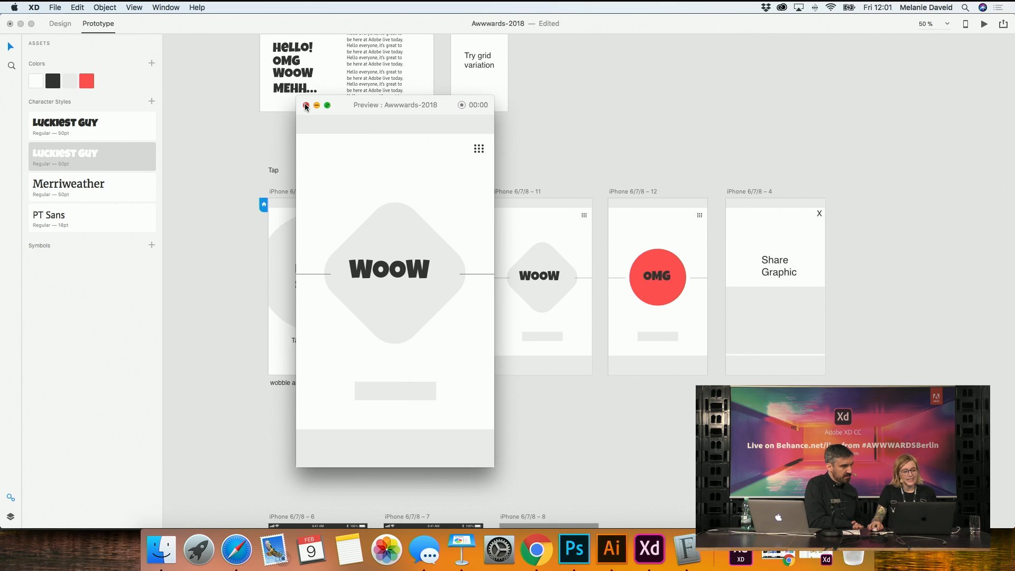
{"action": "left_click", "coordinate": [306, 105]}
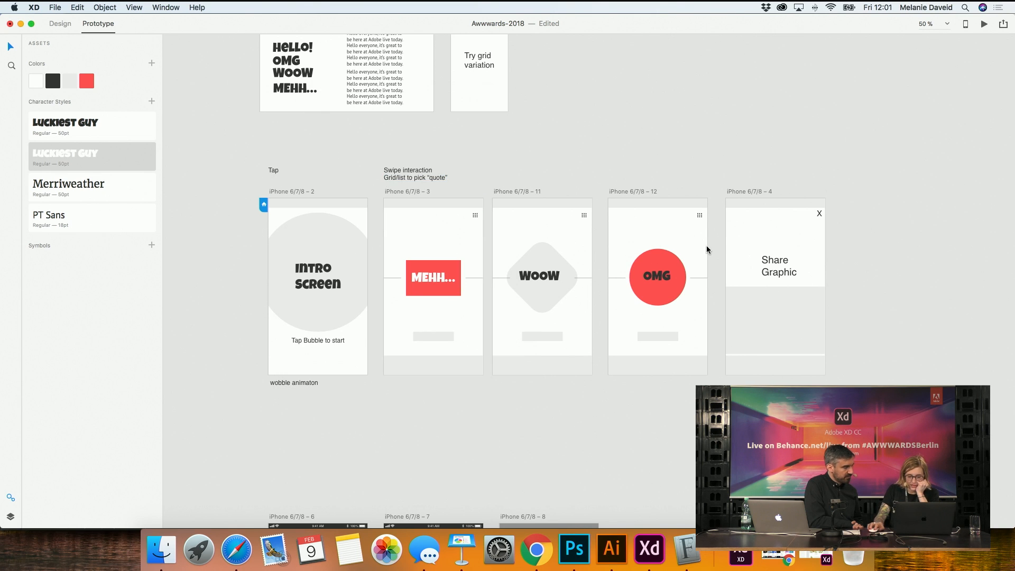
In Design mode, change the OMG text on the red circle to white
{"action": "left_click", "coordinate": [60, 23]}
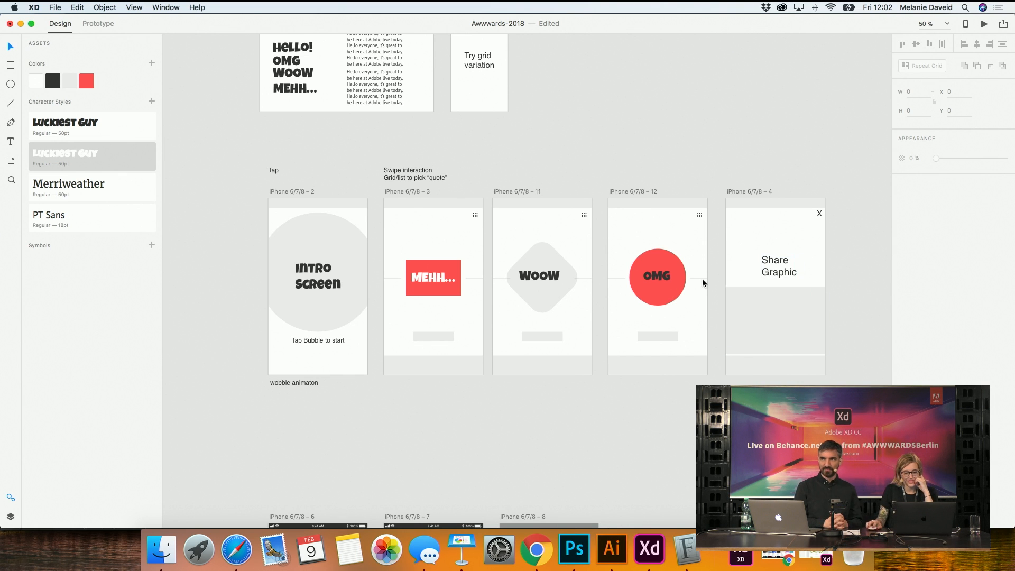
{"action": "left_click", "coordinate": [669, 284]}
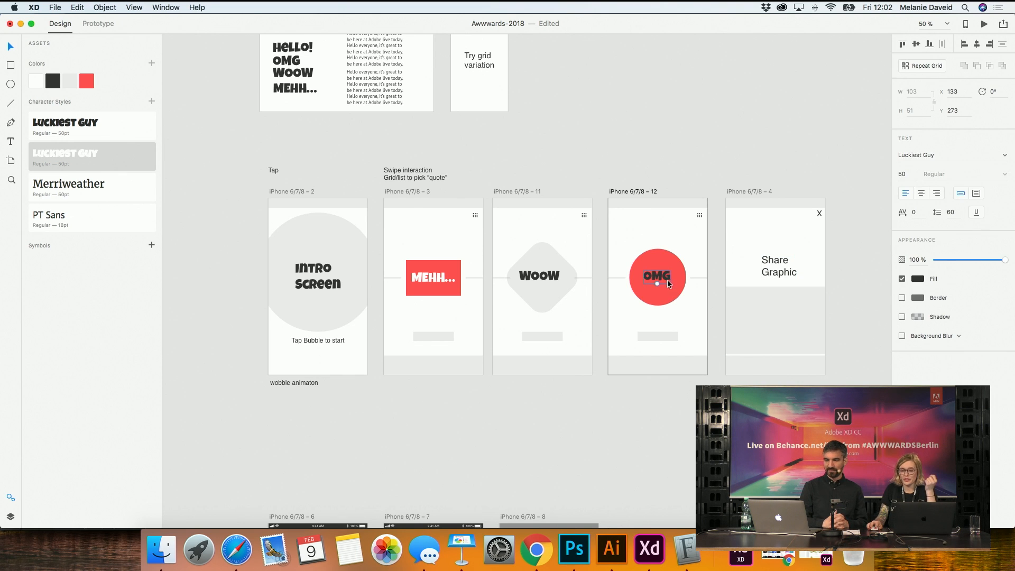
{"action": "left_click", "coordinate": [917, 279]}
{"action": "left_click", "coordinate": [724, 173]}
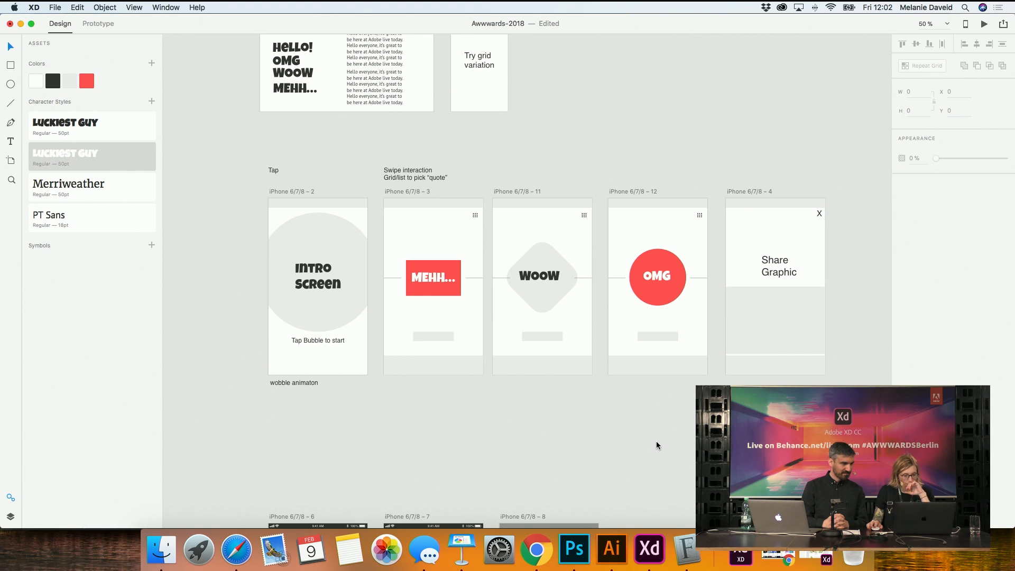
In Prototype mode, preview the intro screen and the swipe to WOOW again, and close the preview
{"action": "scroll", "coordinate": [427, 334], "scroll_direction": "down", "scroll_amount": 10}
{"action": "scroll", "coordinate": [427, 334], "scroll_direction": "up", "scroll_amount": 6}
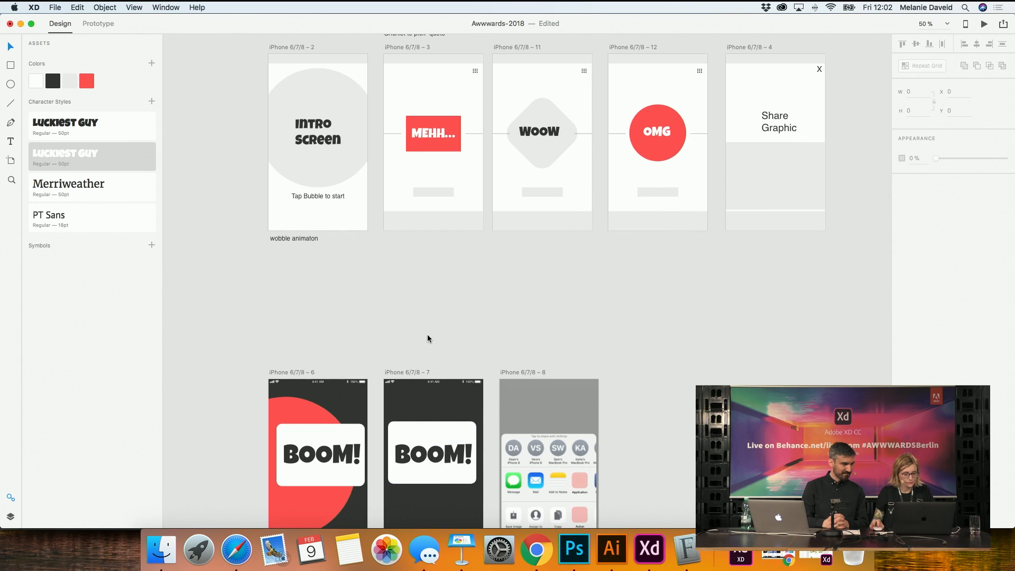
{"action": "key", "text": "super+minus"}
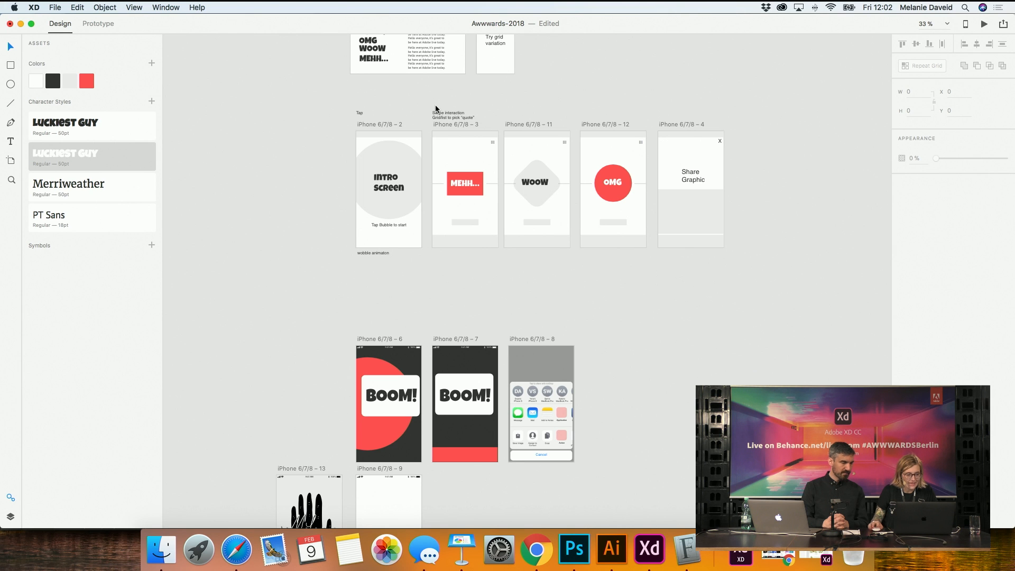
{"action": "left_click", "coordinate": [96, 23]}
{"action": "left_click", "coordinate": [984, 23]}
{"action": "left_click", "coordinate": [454, 265]}
{"action": "left_click", "coordinate": [290, 274]}
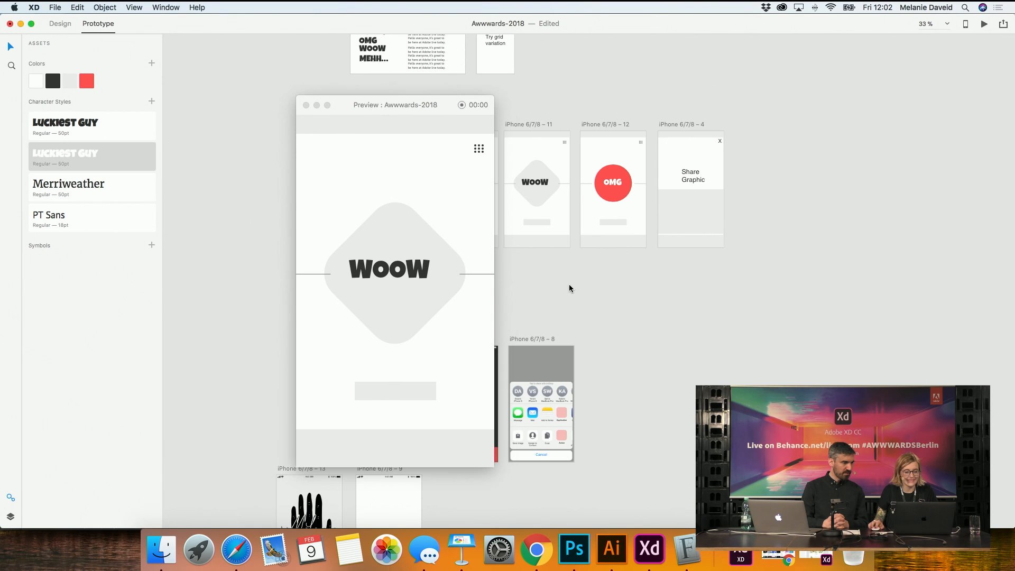
{"action": "left_click", "coordinate": [305, 105]}
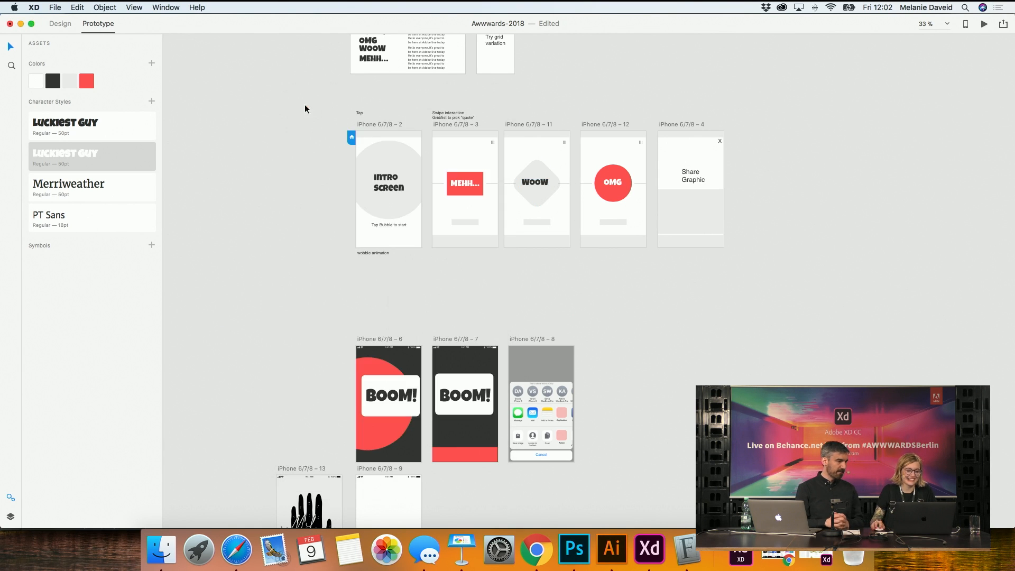
In Design mode, draw a borderless light grey 39 by 39 circle over the line to the right of the MEHH... rectangle
{"action": "scroll", "coordinate": [462, 167], "scroll_direction": "up", "scroll_amount": 2}
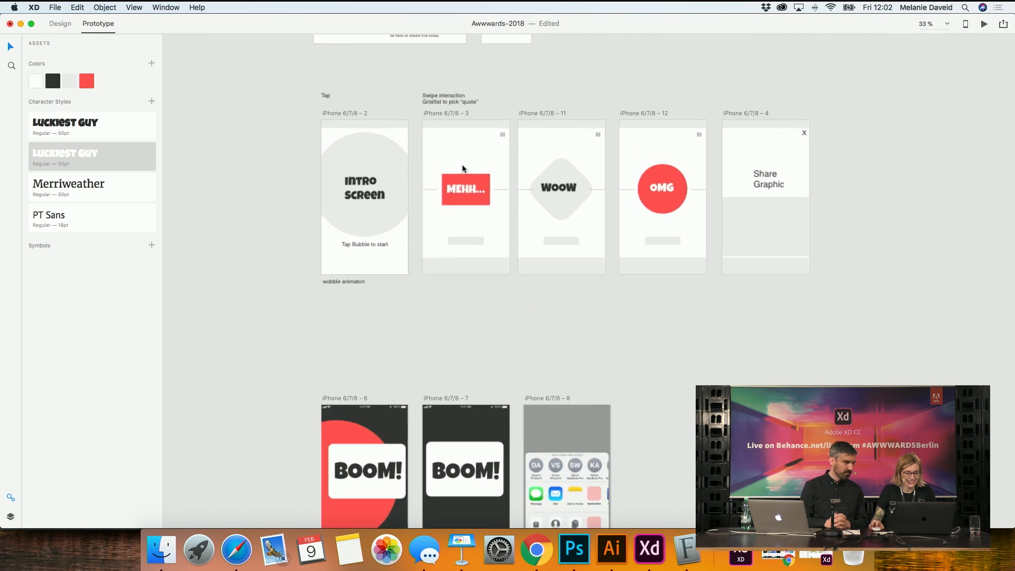
{"action": "scroll", "coordinate": [462, 167], "scroll_direction": "up", "scroll_amount": 3}
{"action": "left_click", "coordinate": [506, 192]}
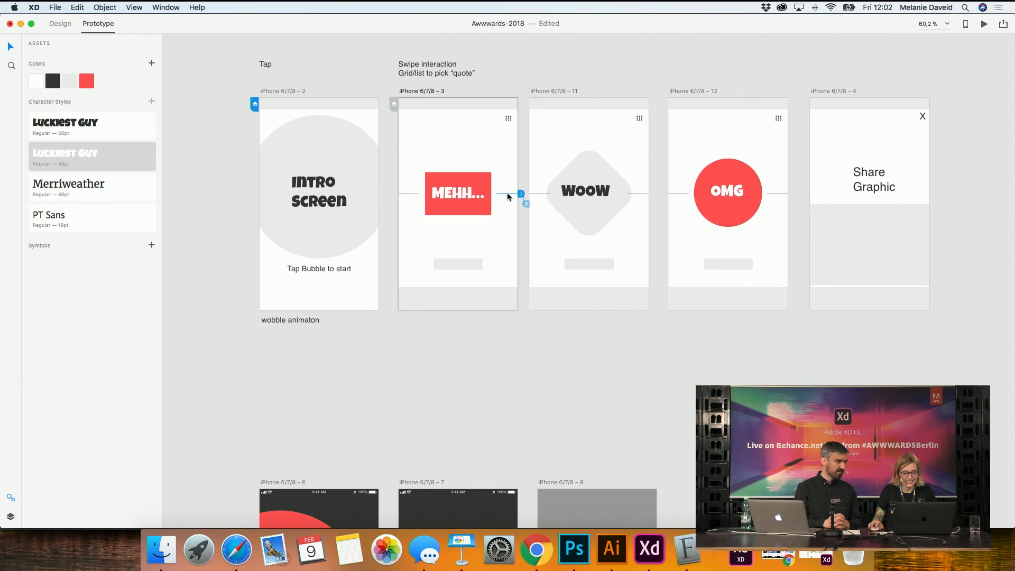
{"action": "left_click", "coordinate": [541, 334]}
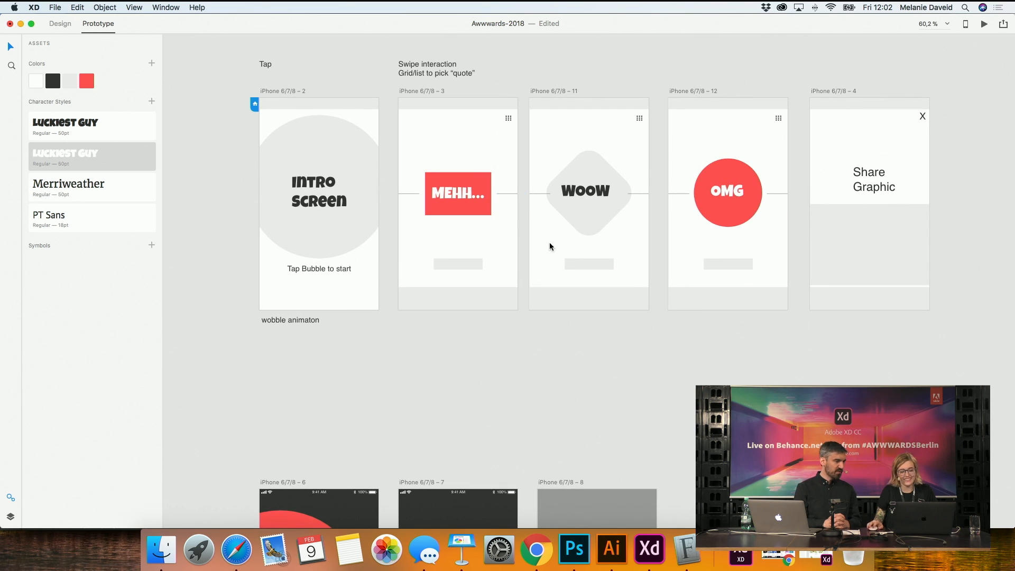
{"action": "left_click", "coordinate": [64, 27]}
{"action": "left_click", "coordinate": [572, 224]}
{"action": "key", "text": "e"}
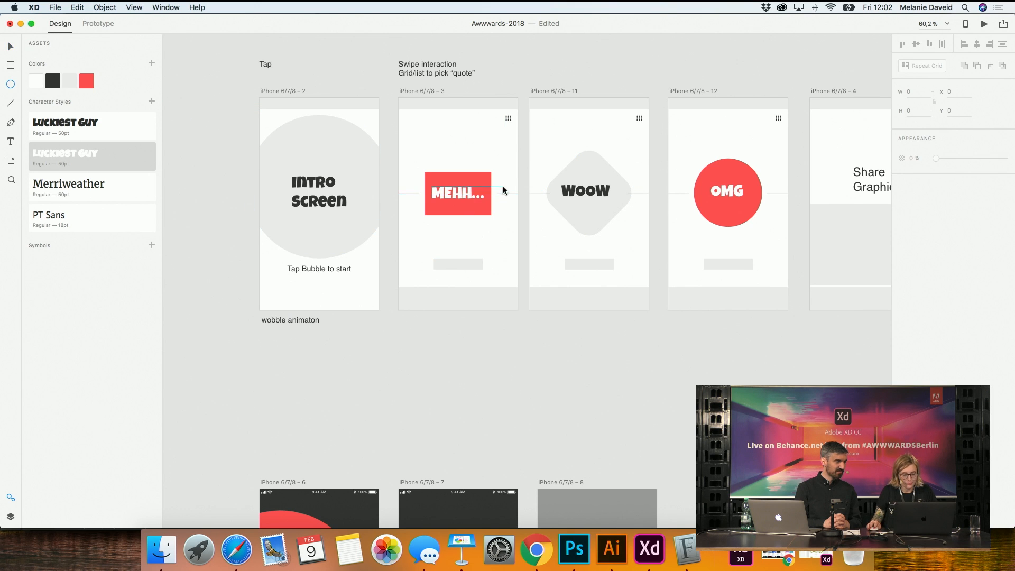
{"action": "left_click_drag", "start_coordinate": [500, 185], "coordinate": [516, 202]}
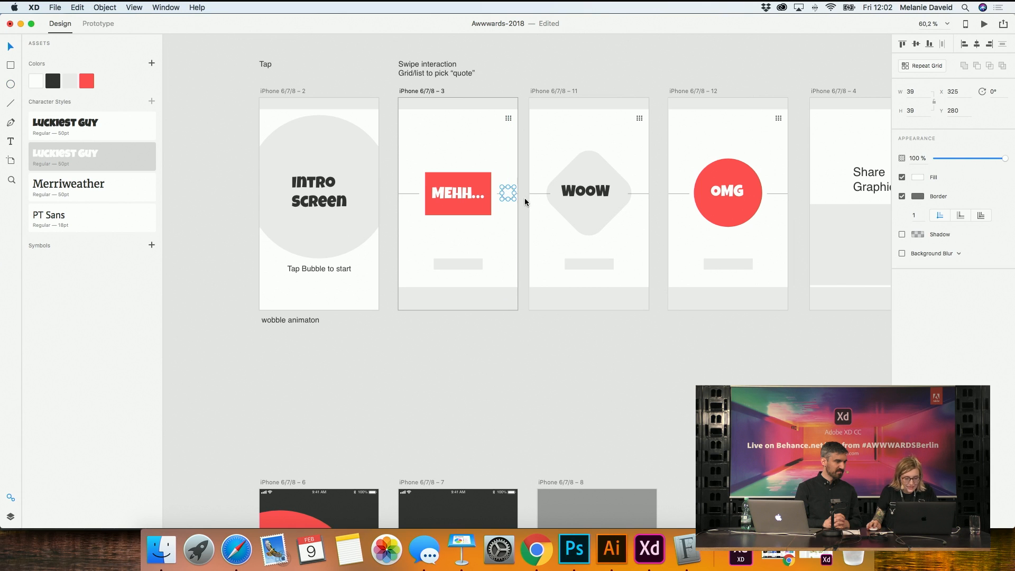
{"action": "left_click", "coordinate": [902, 196]}
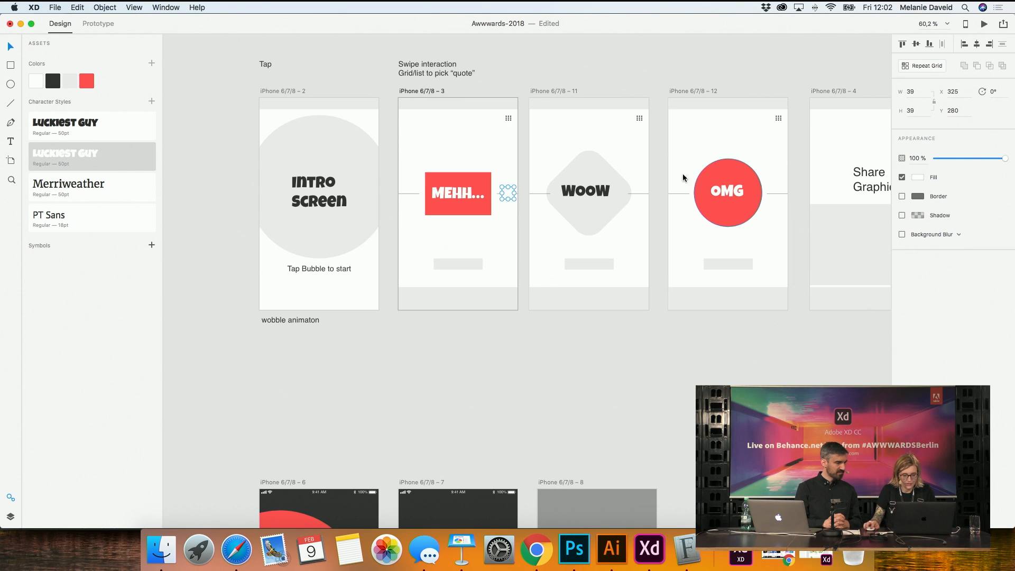
{"action": "left_click", "coordinate": [73, 82]}
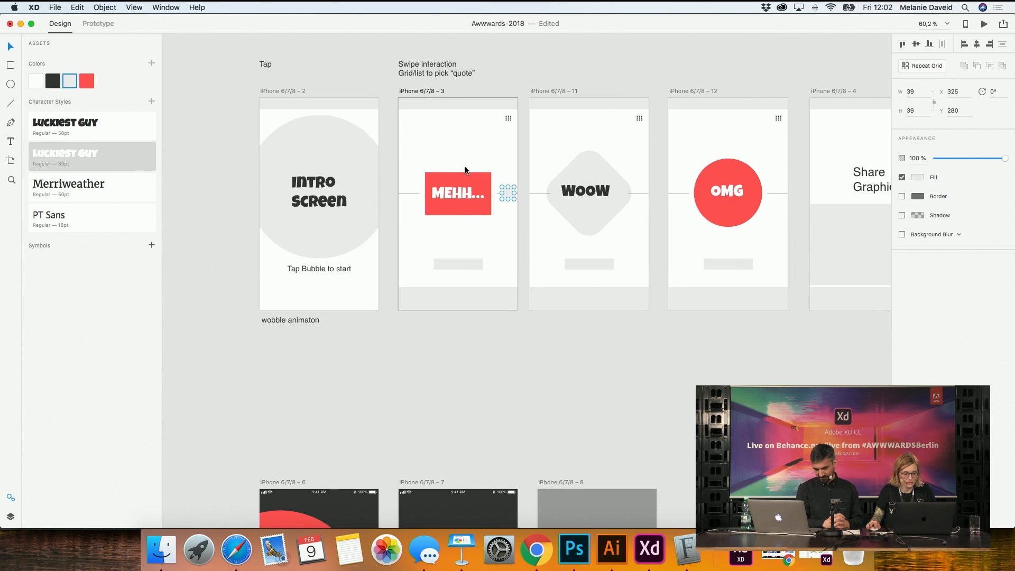
Duplicate the circle onto the line left of MEHH..., and copy both circles onto iPhone 6/7/8 – 11 and iPhone 6/7/8 – 12
{"action": "left_click_drag", "start_coordinate": [508, 193], "coordinate": [404, 195]}
{"action": "left_click", "coordinate": [436, 354]}
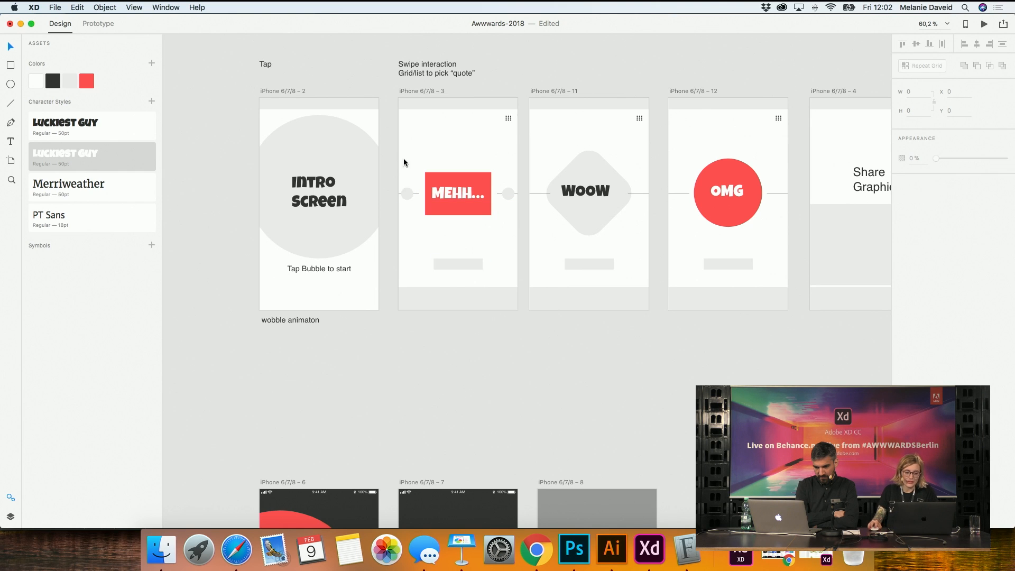
{"action": "left_click", "coordinate": [405, 192]}
{"action": "left_click", "coordinate": [510, 194], "text": "shift"}
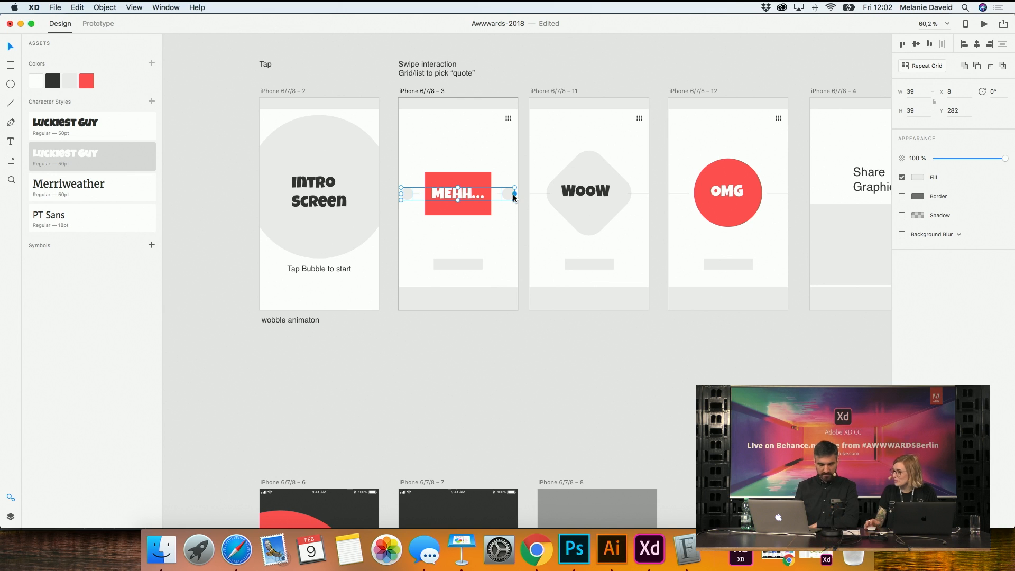
{"action": "left_click_drag", "start_coordinate": [510, 194], "coordinate": [509, 194]}
{"action": "key", "text": "super+c"}
{"action": "left_click", "coordinate": [539, 91]}
{"action": "key", "text": "super+v"}
{"action": "left_click", "coordinate": [694, 92]}
{"action": "key", "text": "super+v"}
Shrink the grey WOOW diamond slightly about its centre so it sits clear of the side circles
{"action": "left_click", "coordinate": [611, 218]}
{"action": "mouse_move", "coordinate": [589, 242]}
{"action": "left_mouse_down"}
{"action": "mouse_move", "coordinate": [588, 233]}
{"action": "mouse_move", "coordinate": [589, 242]}
{"action": "left_mouse_up"}
{"action": "left_click", "coordinate": [744, 370]}
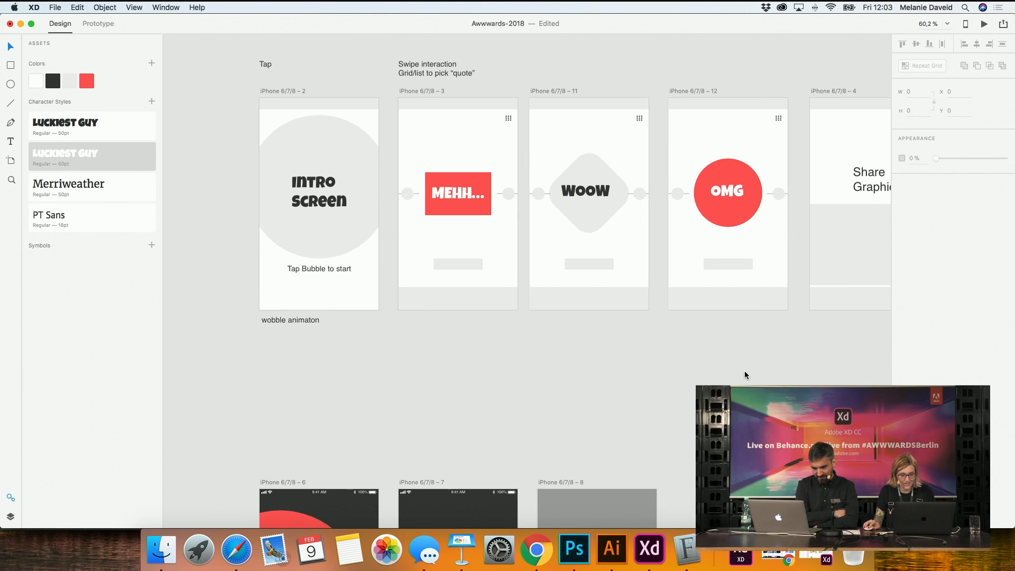
In Prototype mode, link the circle right of MEHH... to iPhone 6/7/8 – 11 with Push Left, Ease Out and 0,4 s
{"action": "scroll", "coordinate": [642, 326], "scroll_direction": "left", "scroll_amount": 1}
{"action": "scroll", "coordinate": [642, 329], "scroll_direction": "left", "scroll_amount": 2}
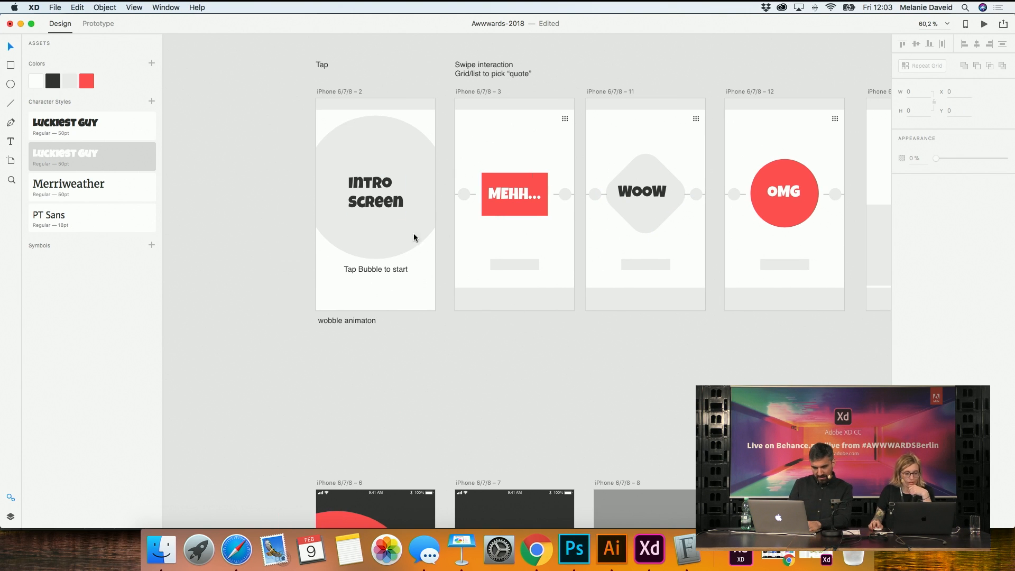
{"action": "left_click", "coordinate": [93, 24]}
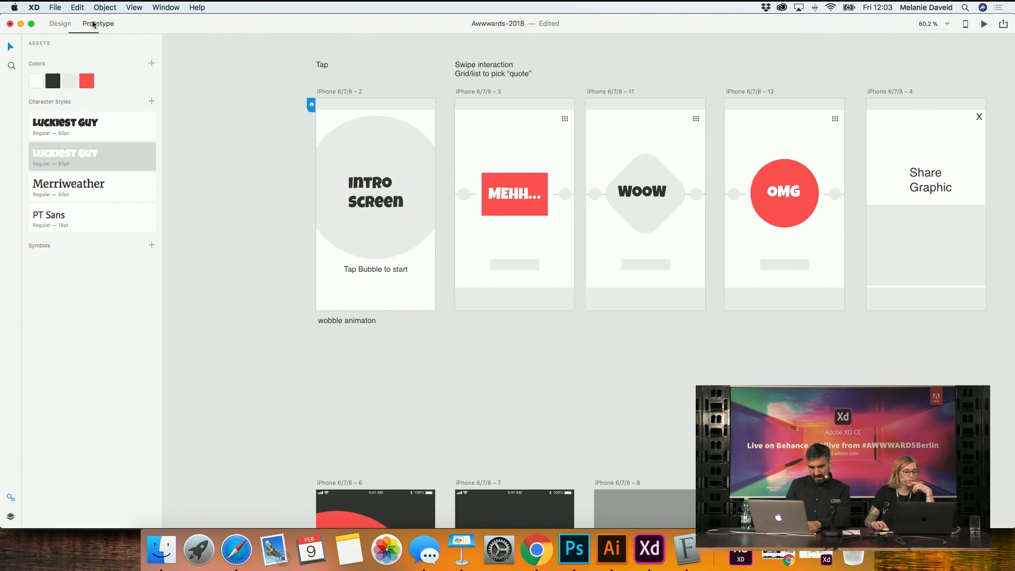
{"action": "left_click", "coordinate": [565, 234]}
{"action": "left_click_drag", "start_coordinate": [576, 194], "coordinate": [608, 214]}
{"action": "left_click", "coordinate": [578, 188]}
{"action": "left_click", "coordinate": [565, 194]}
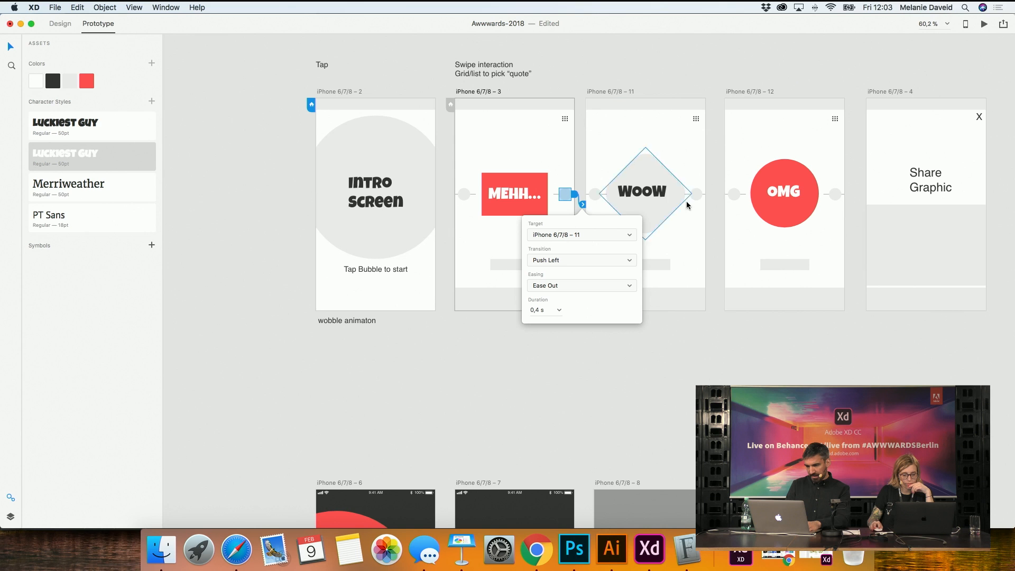
{"action": "left_click", "coordinate": [686, 369]}
Link the navigation element right of WOOW to iPhone 6/7/8 – 12 and the circle right of OMG to iPhone 6/7/8 – 4
{"action": "left_click", "coordinate": [696, 195]}
{"action": "left_click_drag", "start_coordinate": [714, 203], "coordinate": [729, 253]}
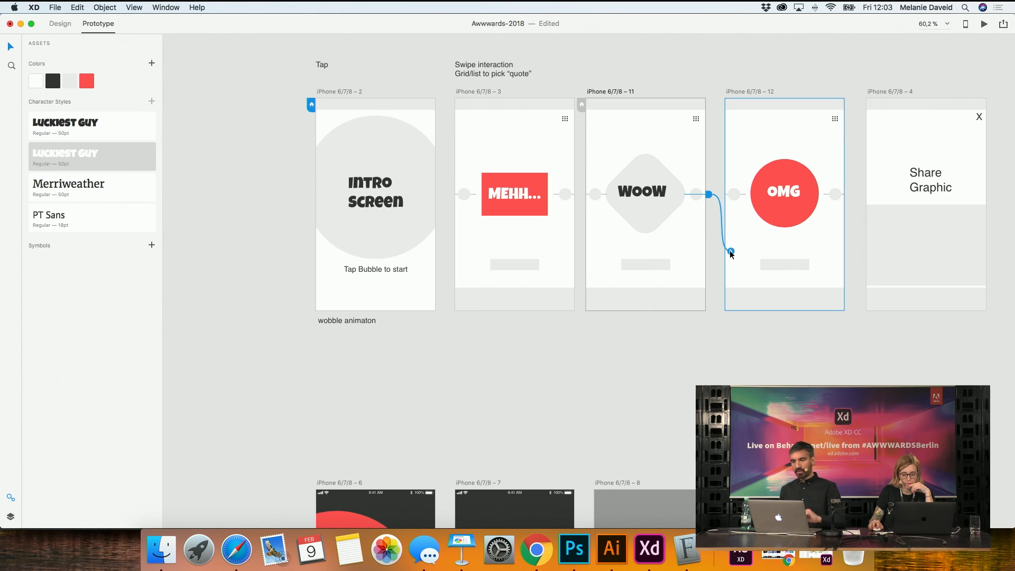
{"action": "left_click", "coordinate": [835, 194]}
{"action": "left_click_drag", "start_coordinate": [845, 195], "coordinate": [875, 242]}
{"action": "key", "text": "Escape"}
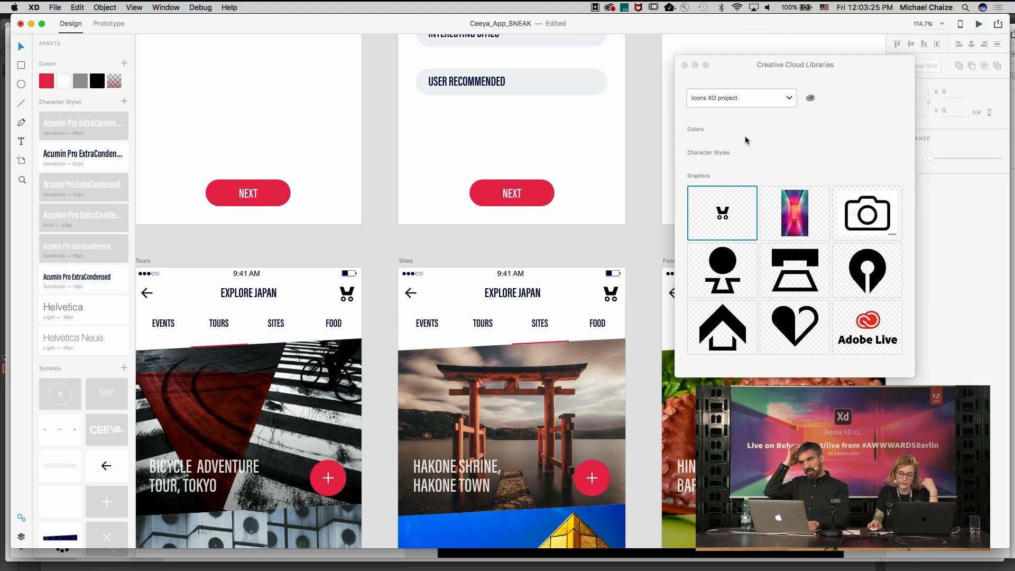
In the Ceeya_App_SNEAK document, move the Creative Cloud Libraries window aside and look through the file commands
{"action": "left_click_drag", "start_coordinate": [817, 64], "coordinate": [716, 64]}
{"action": "left_click", "coordinate": [53, 7]}
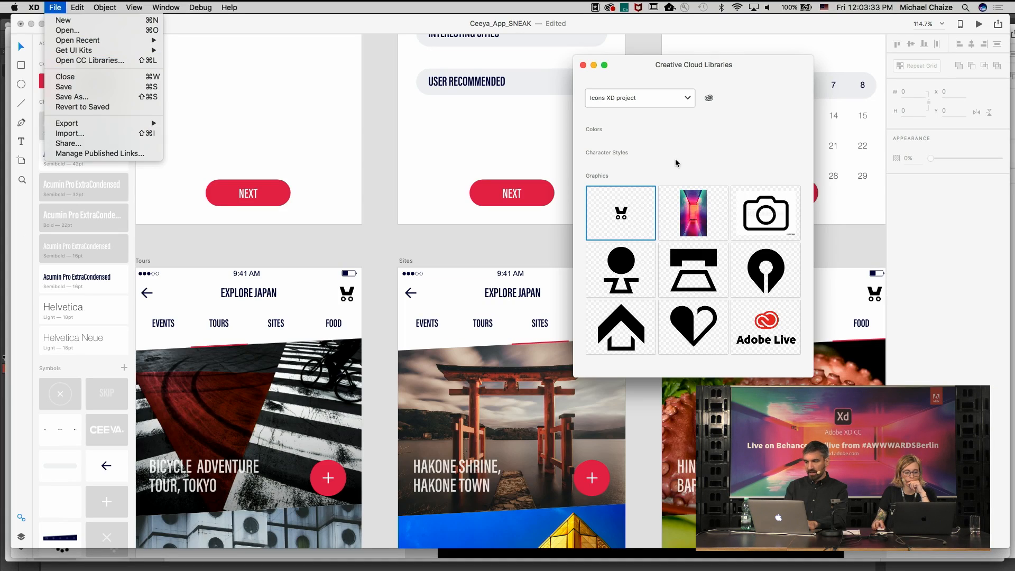
{"action": "left_click", "coordinate": [699, 215]}
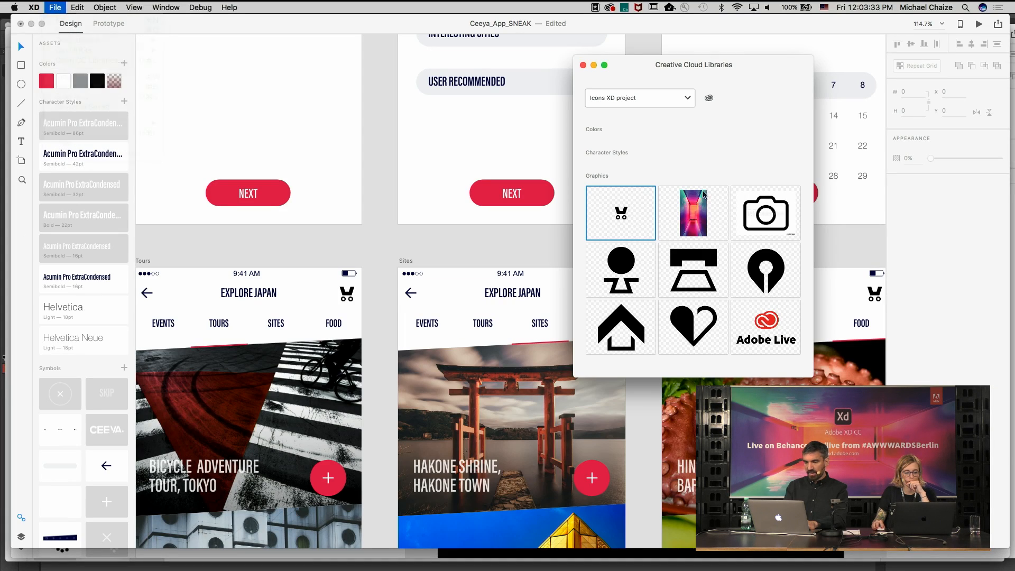
Place the cart graphic from the Icons XD project library on the WHERE artboard, just below its header
{"action": "left_click", "coordinate": [699, 214]}
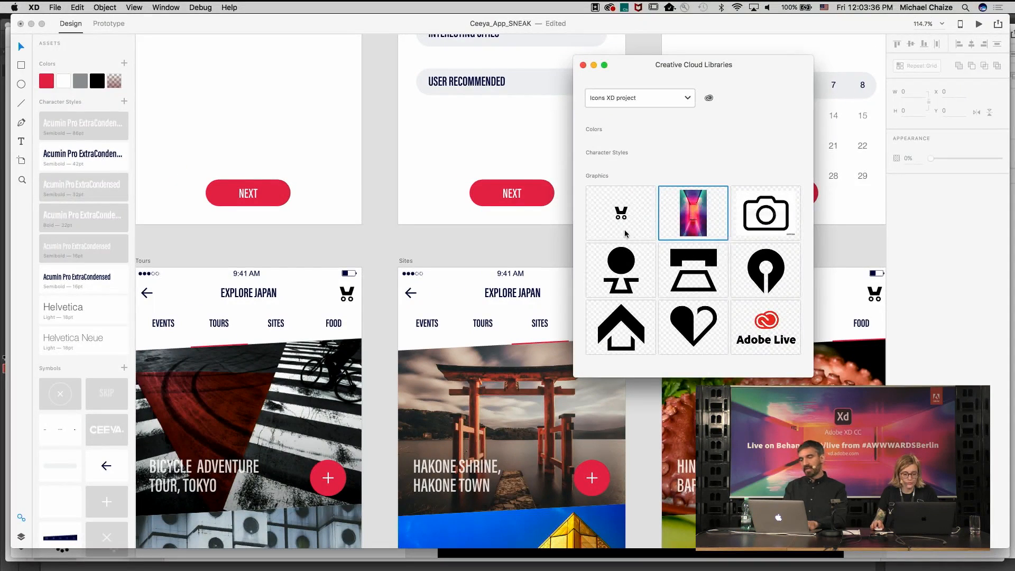
{"action": "left_click", "coordinate": [625, 233]}
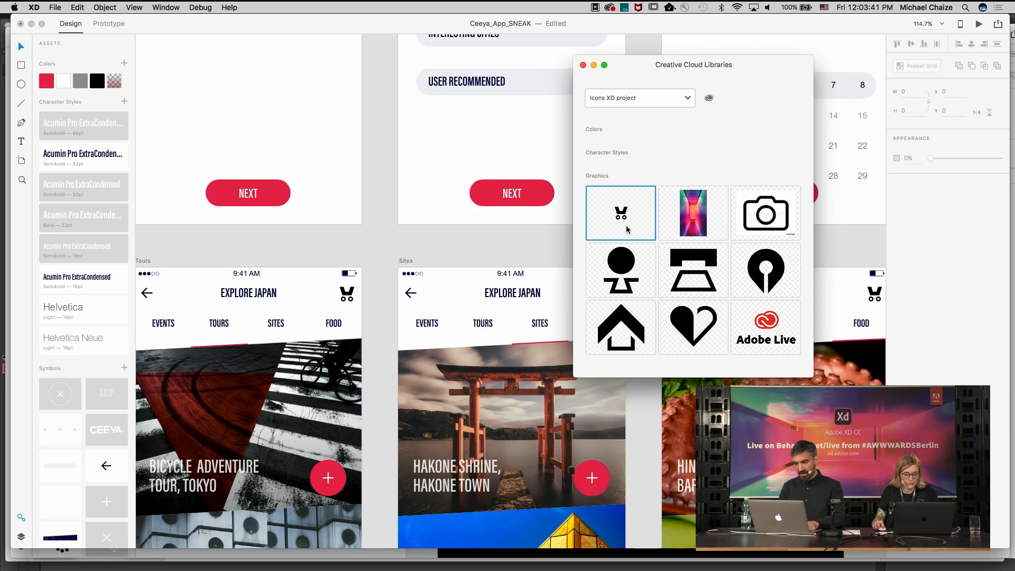
{"action": "scroll", "coordinate": [366, 200], "scroll_direction": "up", "scroll_amount": 10}
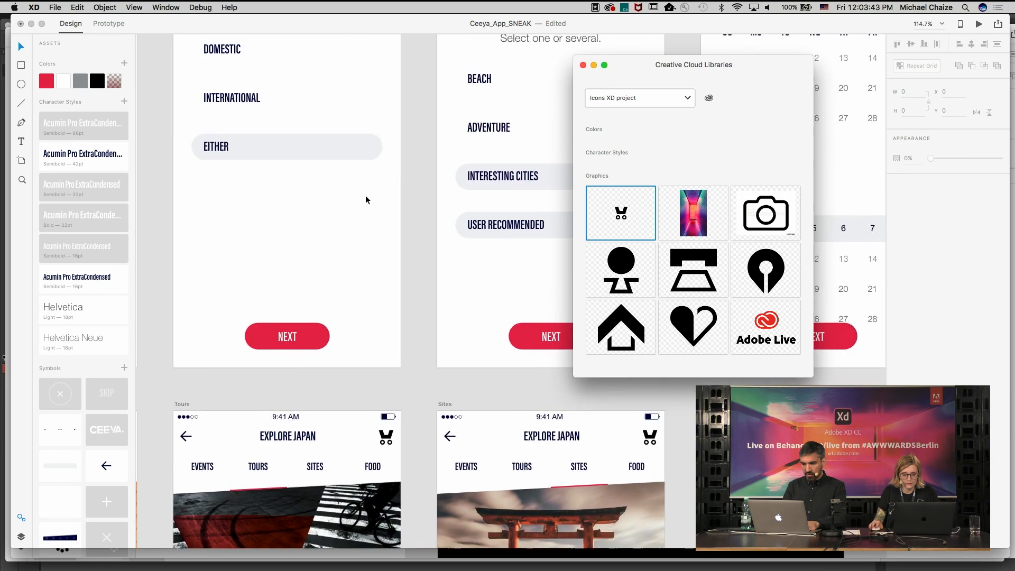
{"action": "left_click_drag", "start_coordinate": [553, 219], "coordinate": [365, 174]}
{"action": "scroll", "coordinate": [421, 176], "scroll_direction": "right", "scroll_amount": 5}
{"action": "left_click_drag", "start_coordinate": [624, 192], "coordinate": [514, 158]}
{"action": "left_click", "coordinate": [547, 170]}
{"action": "left_click", "coordinate": [516, 160]}
{"action": "key", "text": "Delete"}
Copy the cart icon from the WHERE artboard and paste it into the same place on the WHAT artboard
{"action": "left_click", "coordinate": [242, 157]}
{"action": "left_click", "coordinate": [532, 201]}
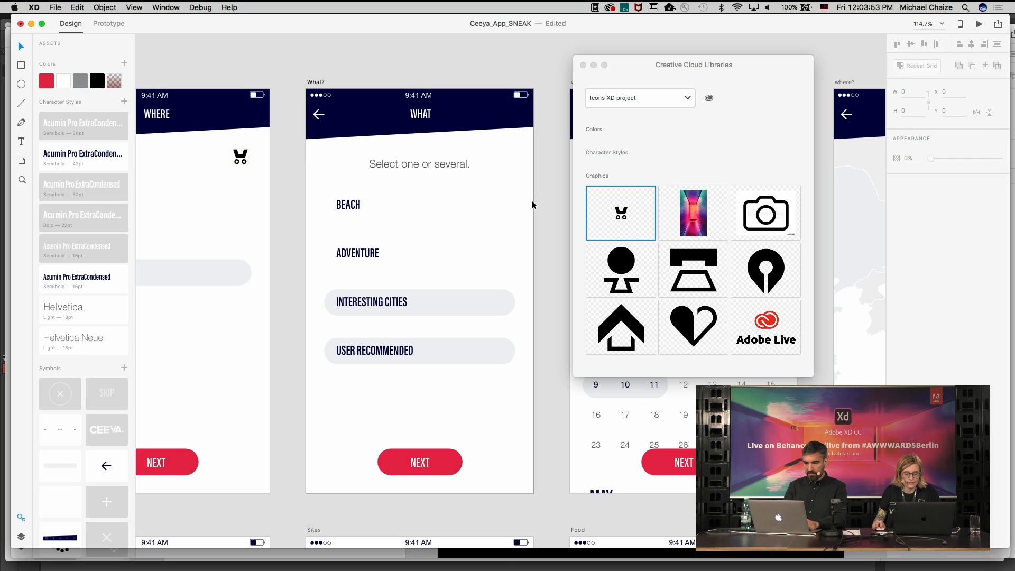
{"action": "key", "text": "ctrl+v"}
{"action": "left_click", "coordinate": [543, 201]}
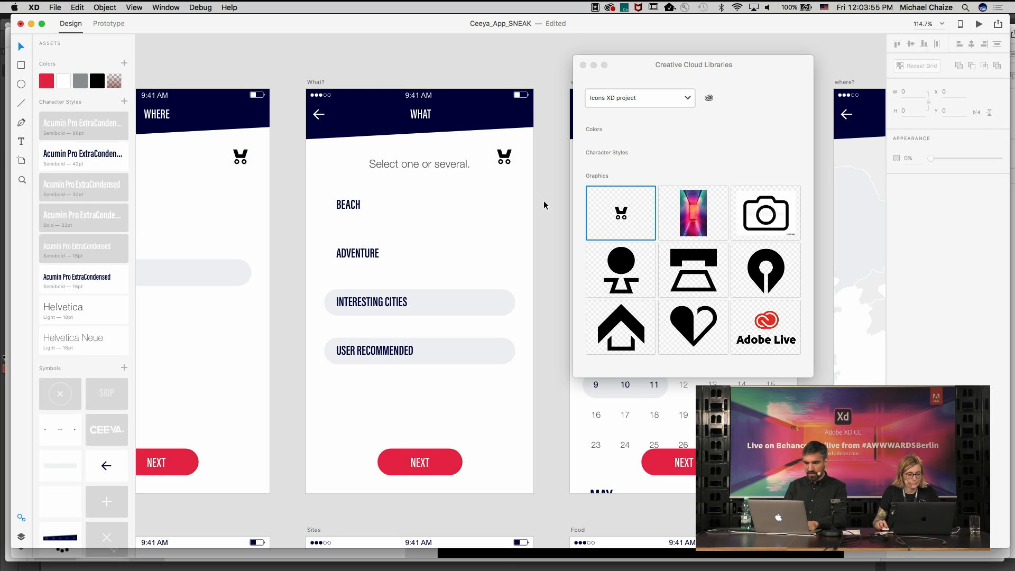
Select the linked cart icon on the WHAT artboard and open its library graphic for editing in Illustrator
{"action": "left_click", "coordinate": [508, 157]}
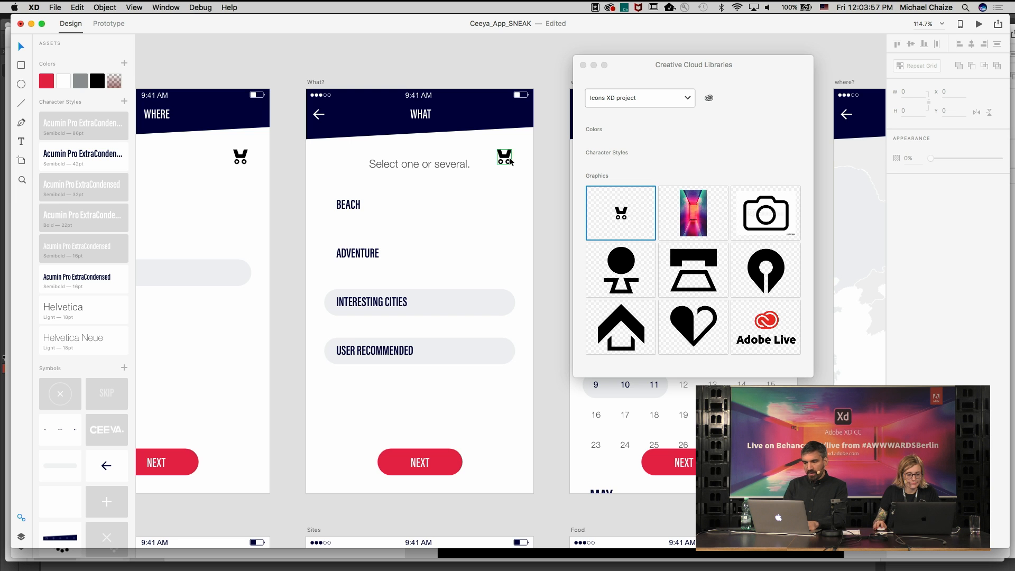
{"action": "scroll", "coordinate": [509, 158], "scroll_direction": "up", "scroll_amount": 5}
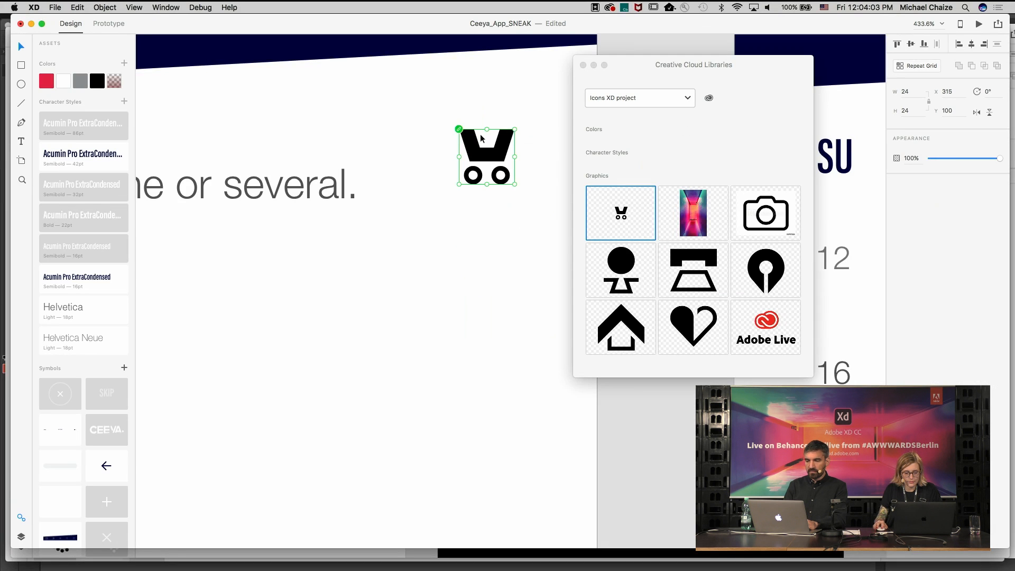
{"action": "left_click", "coordinate": [556, 196]}
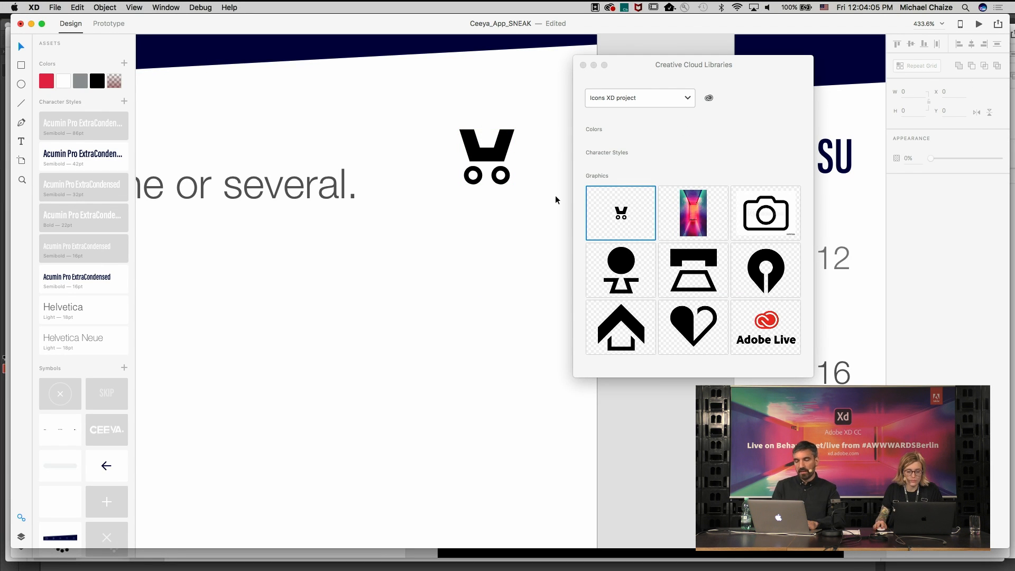
{"action": "left_click", "coordinate": [505, 164]}
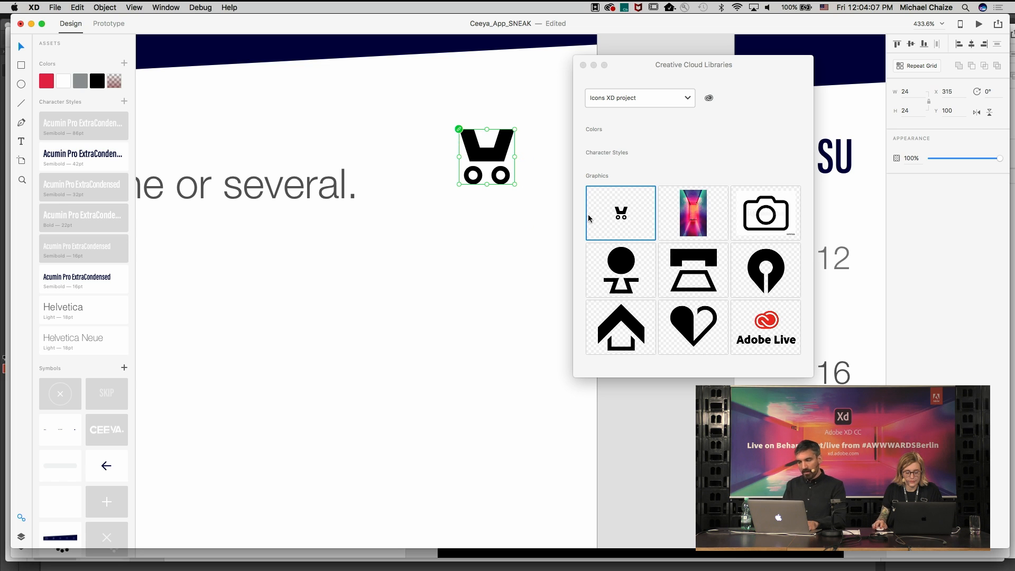
{"action": "right_click", "coordinate": [588, 217]}
{"action": "left_click", "coordinate": [637, 217]}
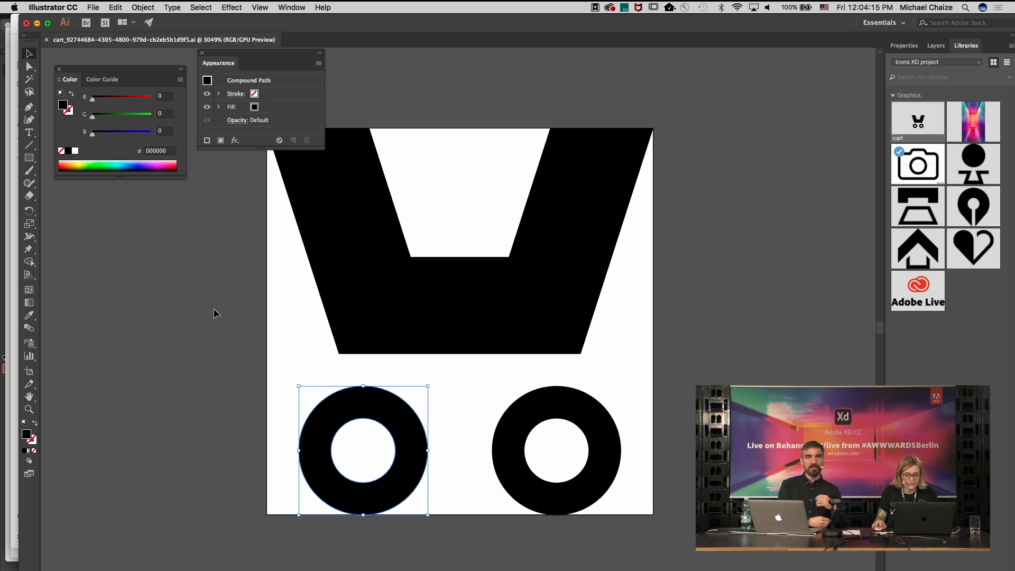
Isolate the cart's basket path, round all its corners strongly, and move the basket slightly down towards the wheels
{"action": "left_click", "coordinate": [208, 389]}
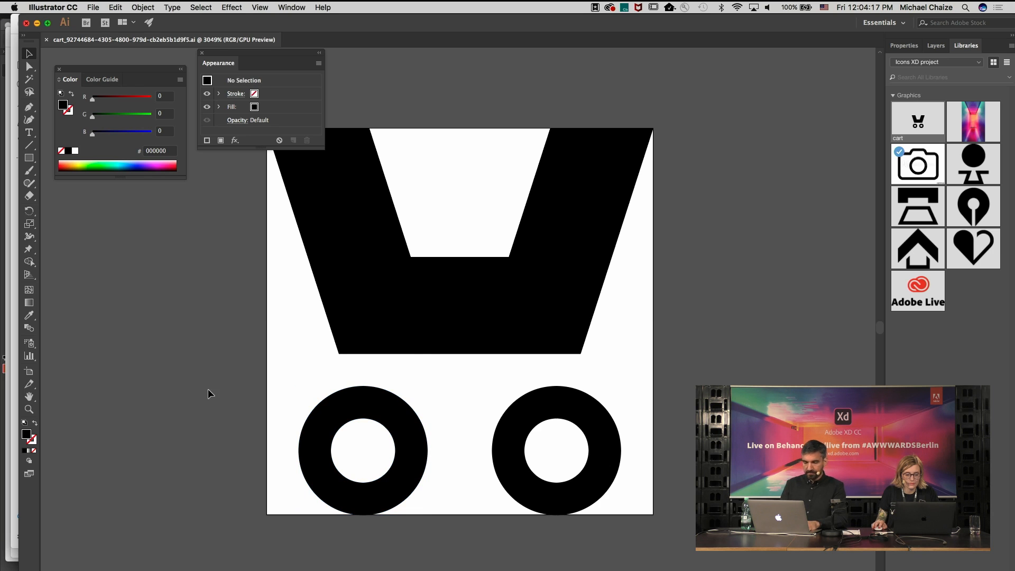
{"action": "left_click", "coordinate": [424, 344]}
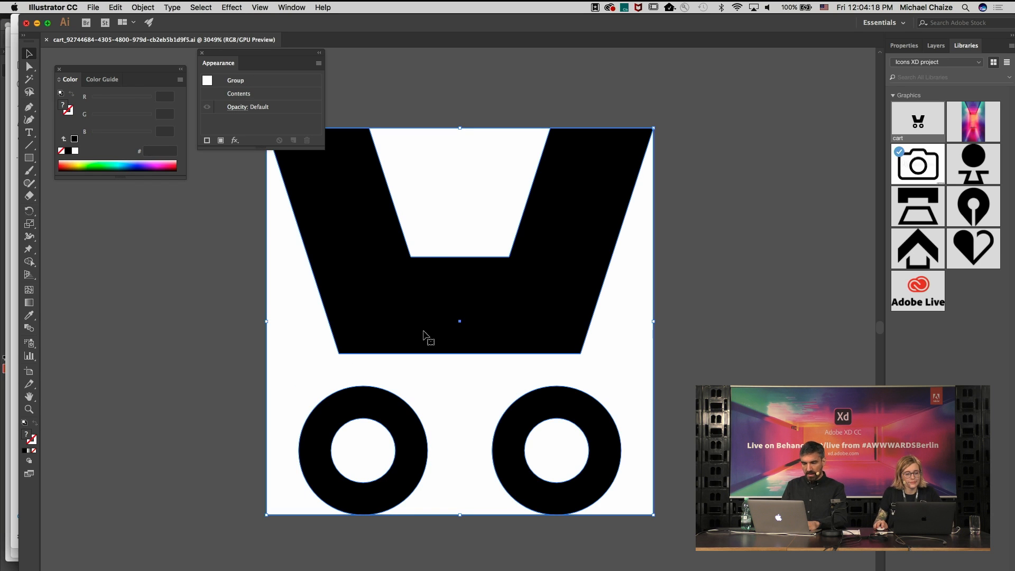
{"action": "double_click", "coordinate": [415, 261]}
{"action": "double_click", "coordinate": [426, 260]}
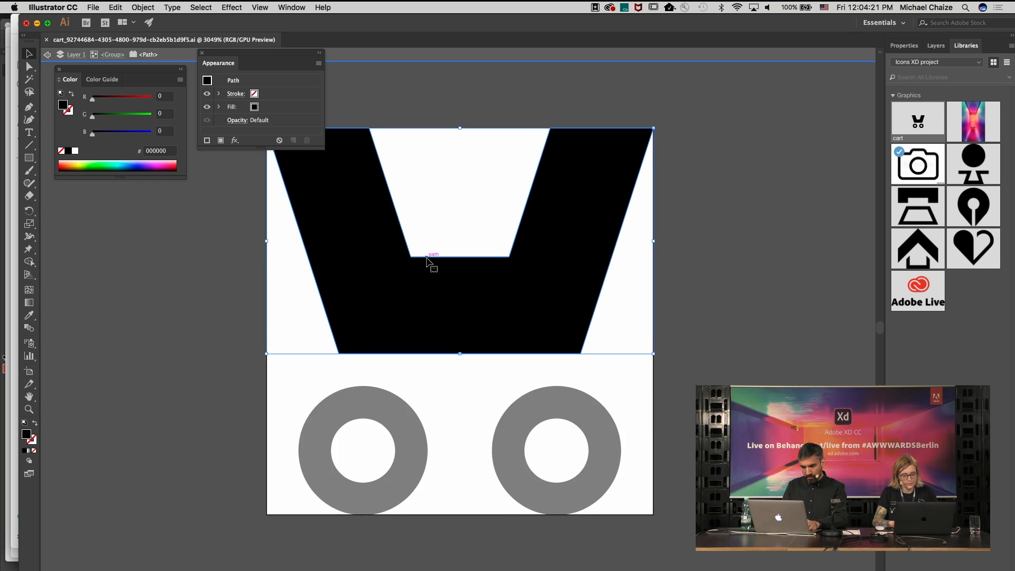
{"action": "left_click_drag", "start_coordinate": [417, 249], "coordinate": [449, 213]}
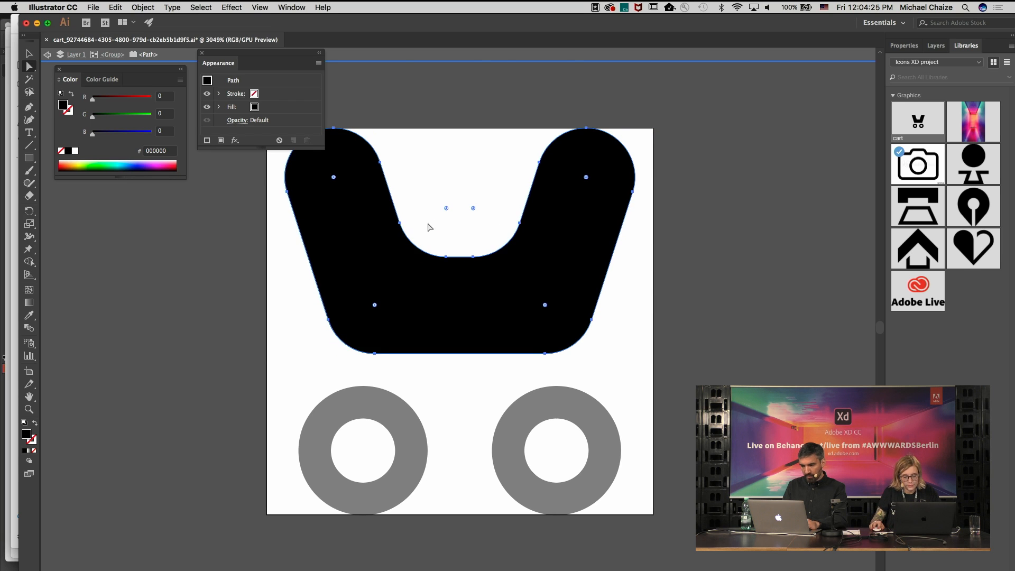
{"action": "key", "text": "v"}
{"action": "left_click_drag", "start_coordinate": [446, 333], "coordinate": [438, 349]}
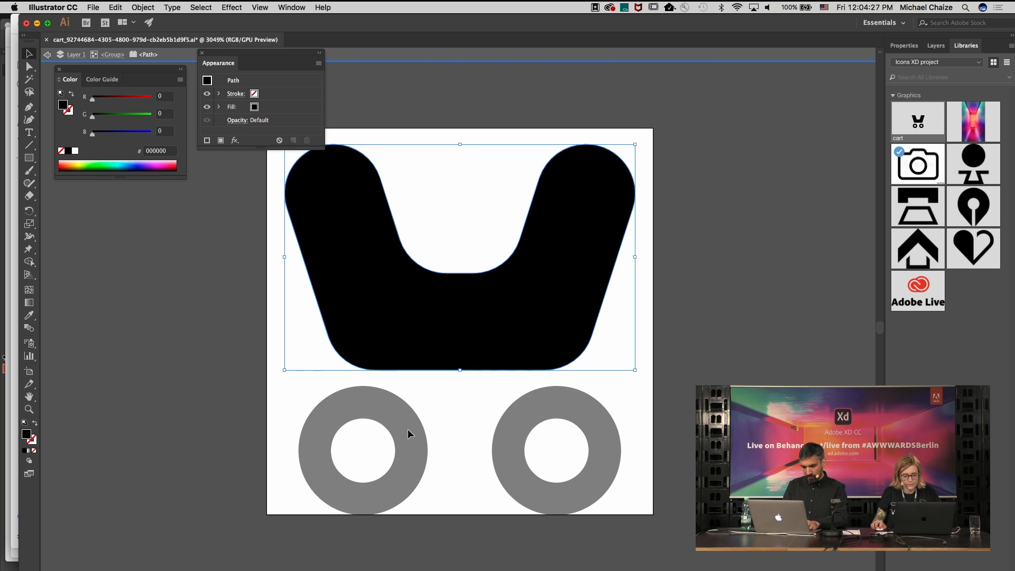
Move the cart's left wheel slightly inward towards the centre, keeping its vertical position
{"action": "key", "text": "Escape"}
{"action": "double_click", "coordinate": [411, 436]}
{"action": "left_click_drag", "start_coordinate": [412, 447], "coordinate": [430, 450]}
{"action": "double_click", "coordinate": [512, 468]}
{"action": "left_click", "coordinate": [512, 465]}
{"action": "left_click_drag", "start_coordinate": [512, 444], "coordinate": [496, 443]}
{"action": "left_click", "coordinate": [221, 384]}
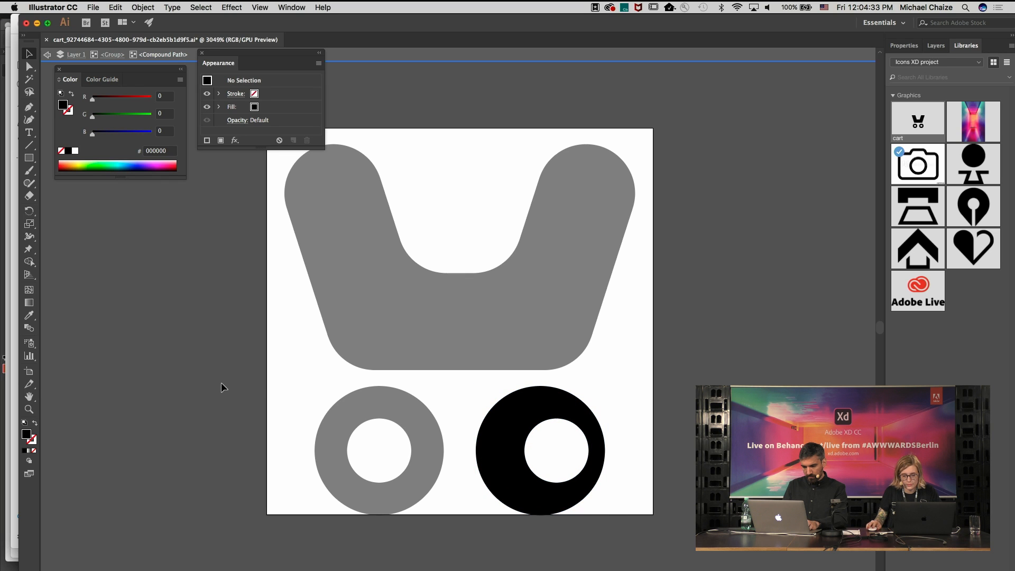
{"action": "key", "text": "super+z"}
Move the whole right wheel of the cart slightly inward to mirror the left one, and leave isolation mode
{"action": "double_click", "coordinate": [221, 383]}
{"action": "left_click", "coordinate": [508, 439]}
{"action": "double_click", "coordinate": [507, 439]}
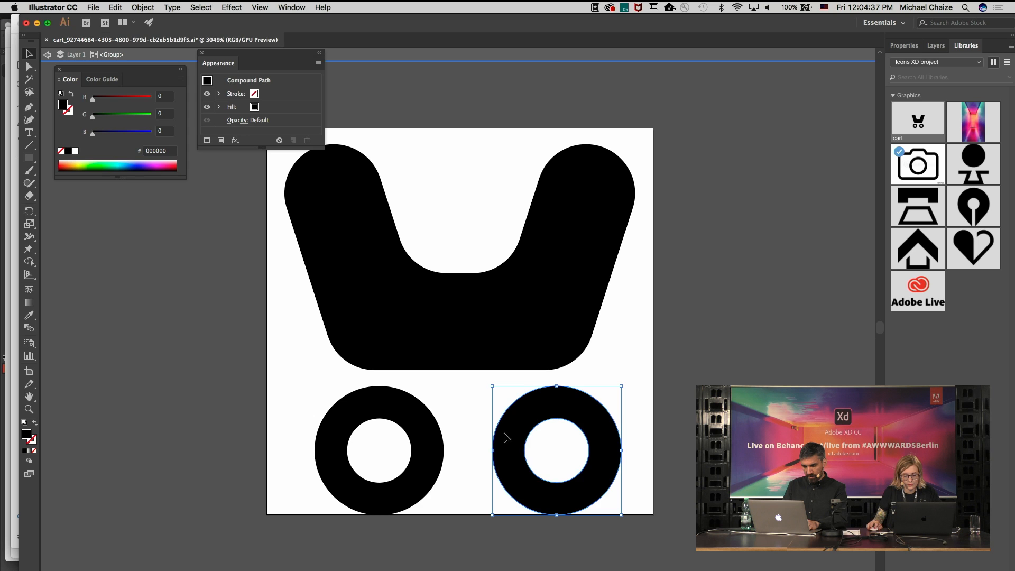
{"action": "left_click_drag", "start_coordinate": [507, 437], "coordinate": [492, 437]}
{"action": "left_click", "coordinate": [314, 422]}
{"action": "double_click", "coordinate": [205, 385]}
Switch back to Adobe XD and examine the linked cart icon on the WHAT, Tours and Sites artboards
{"action": "key", "text": "super+Tab"}
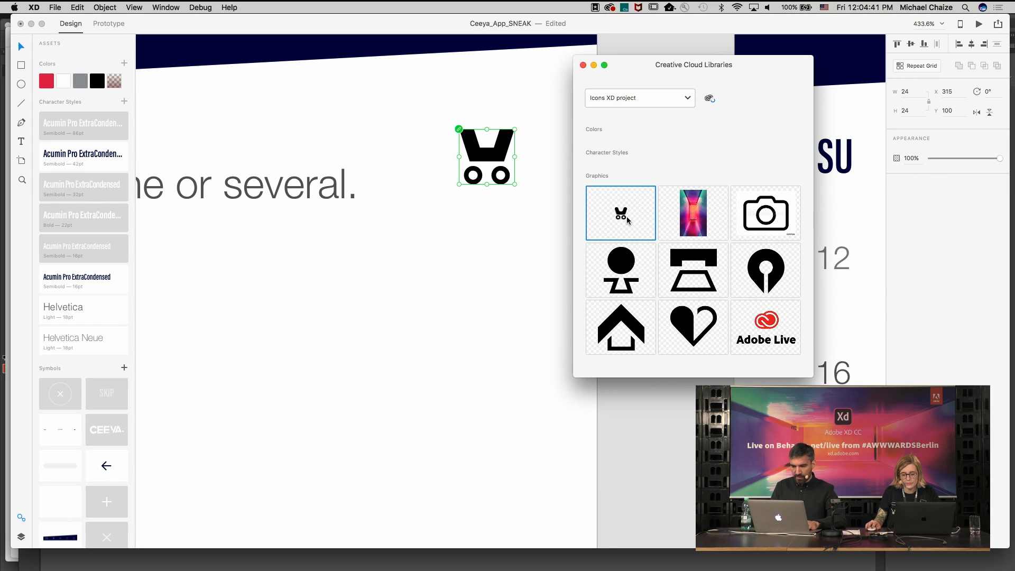
{"action": "scroll", "coordinate": [469, 244], "scroll_direction": "down", "scroll_amount": 3}
{"action": "scroll", "coordinate": [469, 245], "scroll_direction": "up", "scroll_amount": 5}
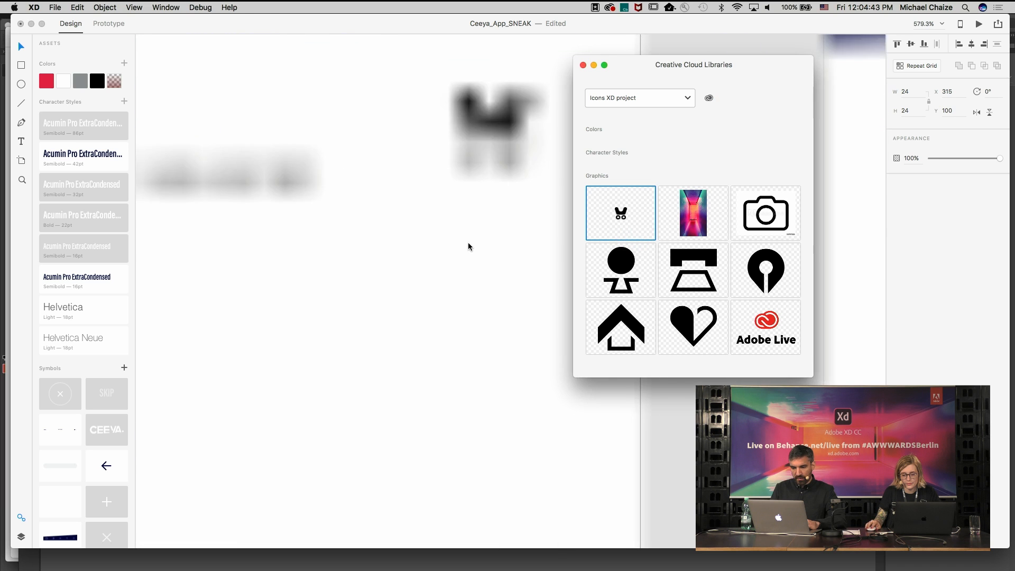
{"action": "scroll", "coordinate": [469, 246], "scroll_direction": "up", "scroll_amount": 5}
{"action": "scroll", "coordinate": [468, 247], "scroll_direction": "right", "scroll_amount": 2}
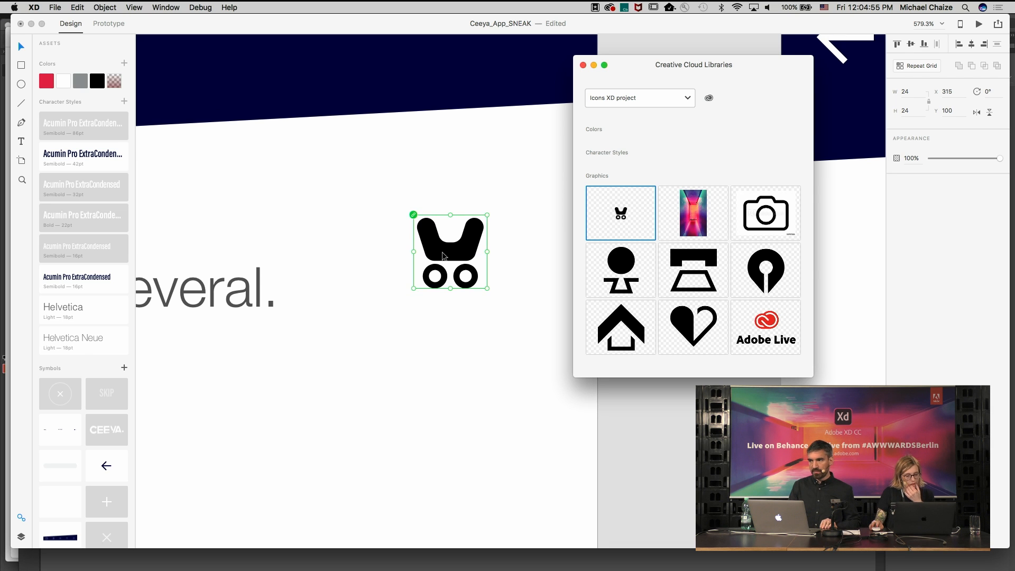
{"action": "scroll", "coordinate": [434, 263], "scroll_direction": "down", "scroll_amount": 3}
{"action": "scroll", "coordinate": [433, 259], "scroll_direction": "up", "scroll_amount": 5}
{"action": "scroll", "coordinate": [434, 259], "scroll_direction": "down", "scroll_amount": 5}
{"action": "scroll", "coordinate": [434, 259], "scroll_direction": "left", "scroll_amount": 10}
{"action": "scroll", "coordinate": [434, 259], "scroll_direction": "right", "scroll_amount": 2}
{"action": "scroll", "coordinate": [433, 259], "scroll_direction": "up", "scroll_amount": 5}
{"action": "scroll", "coordinate": [433, 259], "scroll_direction": "down", "scroll_amount": 6}
{"action": "scroll", "coordinate": [433, 259], "scroll_direction": "down", "scroll_amount": 12}
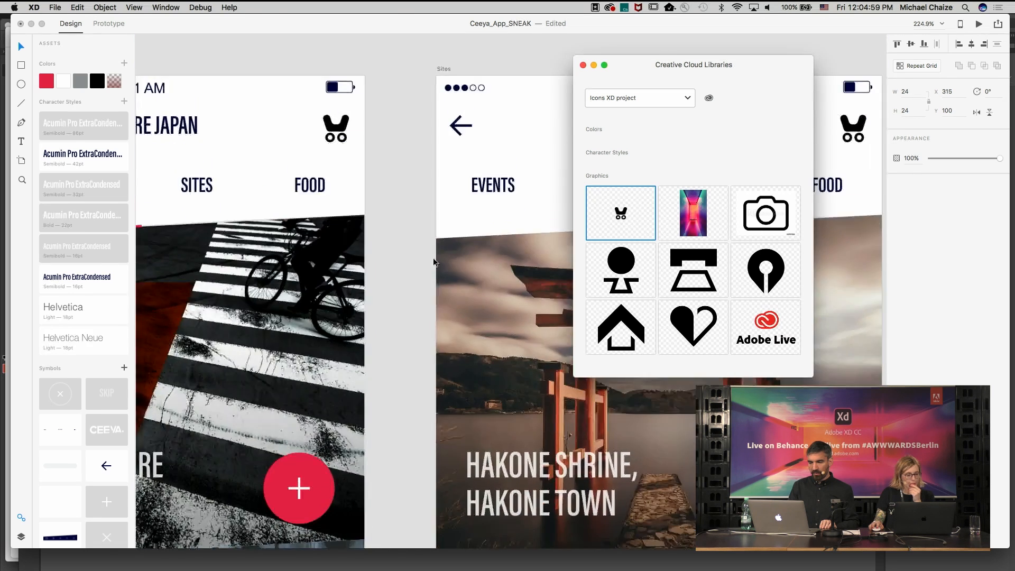
{"action": "scroll", "coordinate": [433, 259], "scroll_direction": "up", "scroll_amount": 2}
{"action": "scroll", "coordinate": [433, 258], "scroll_direction": "left", "scroll_amount": 3}
{"action": "scroll", "coordinate": [394, 254], "scroll_direction": "up", "scroll_amount": 6}
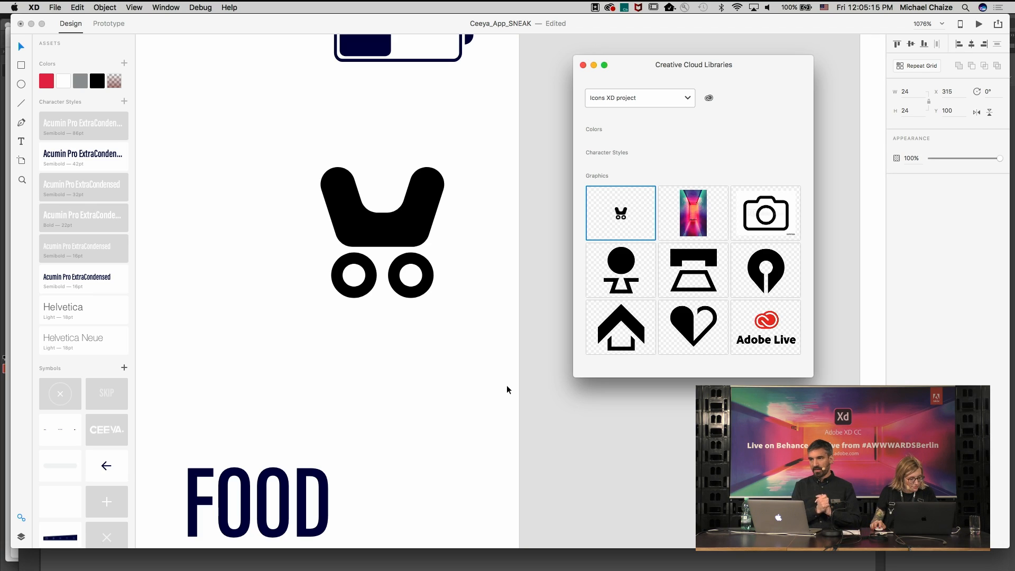
Bring the Buro Destruct Icons Kit XD document to the front and check the list of recently opened files
{"action": "key", "text": "ctrl+Up"}
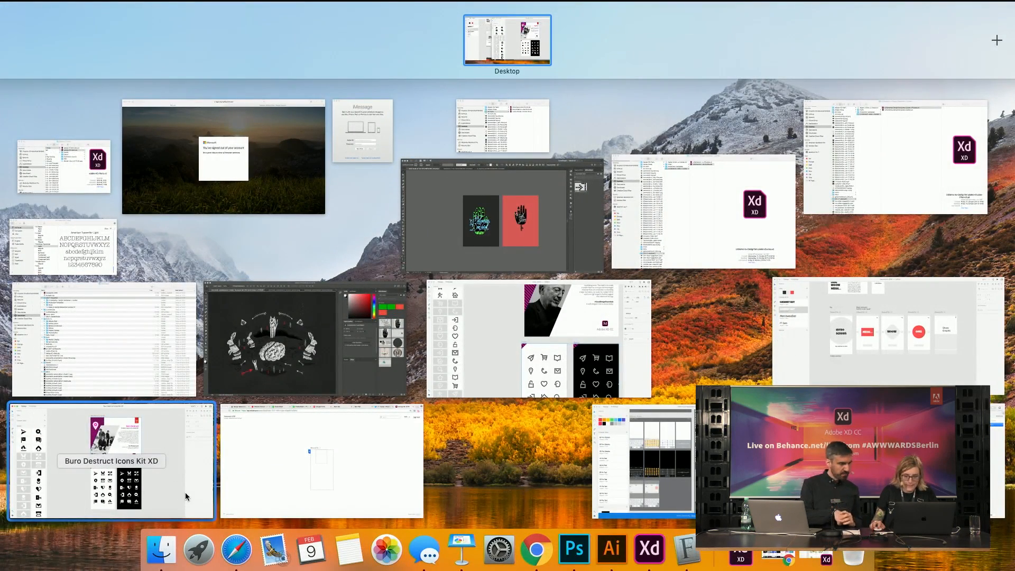
{"action": "left_click", "coordinate": [193, 489]}
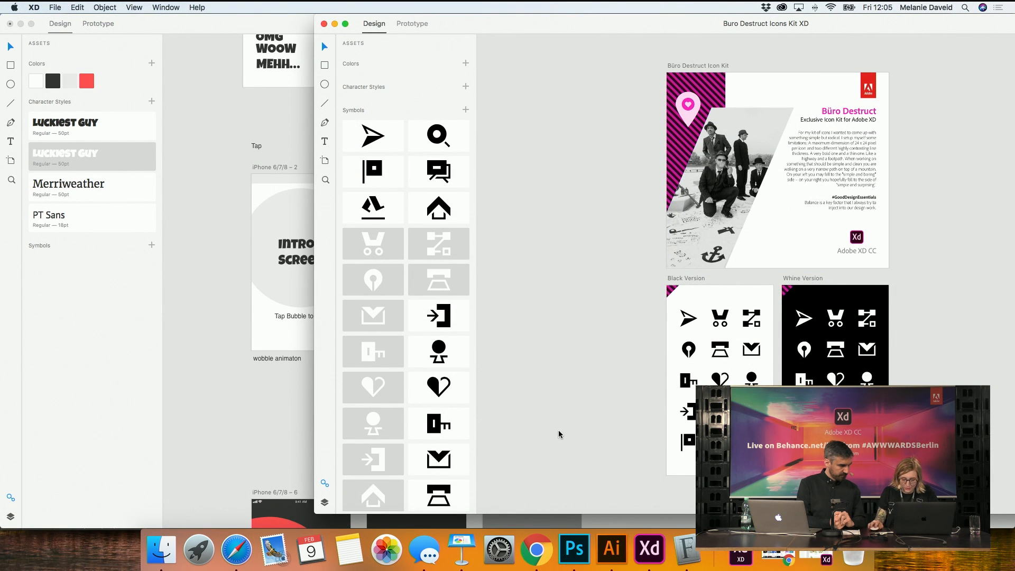
{"action": "left_click", "coordinate": [58, 7]}
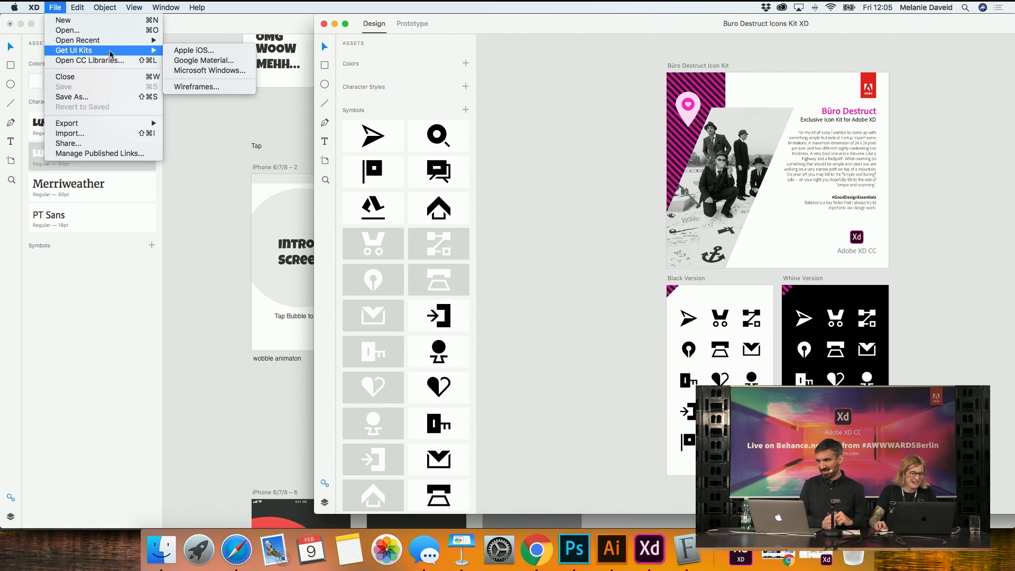
{"action": "mouse_move", "coordinate": [117, 44]}
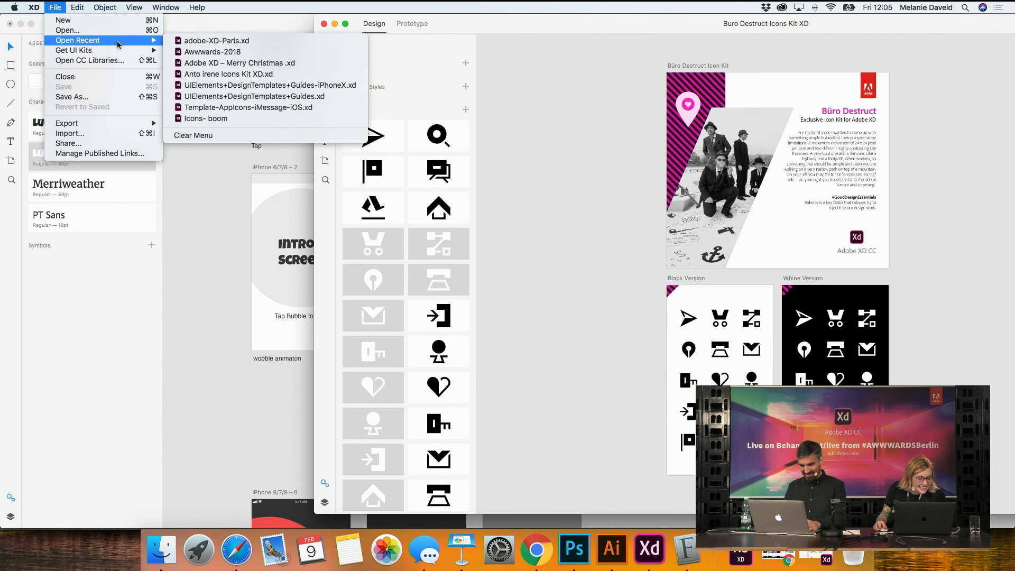
{"action": "left_click", "coordinate": [242, 240]}
Reveal the desktop behind all the open windows
{"action": "key", "text": "ctrl+Up"}
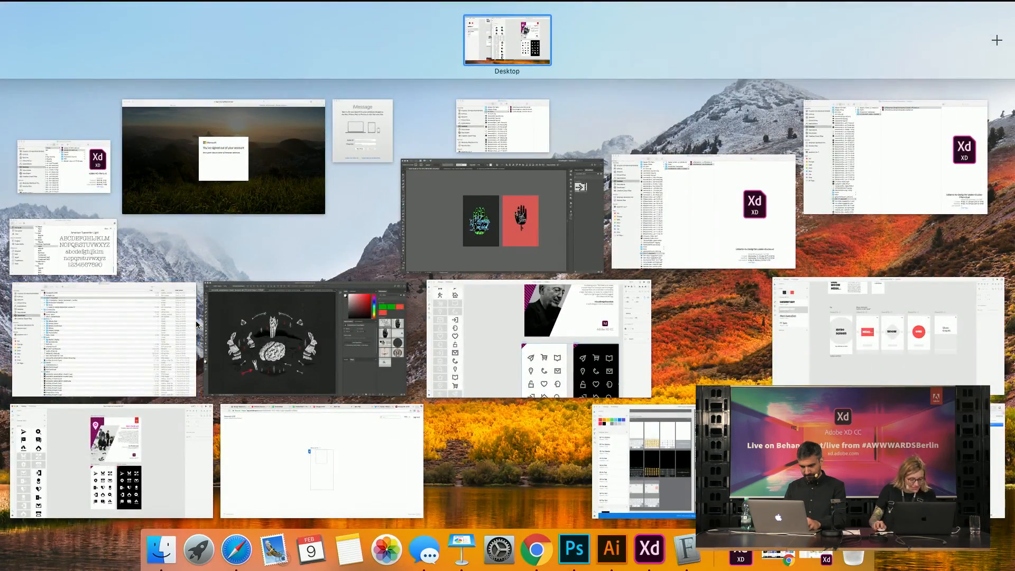
{"action": "key", "text": "ctrl+Up"}
{"action": "key", "text": "F11"}
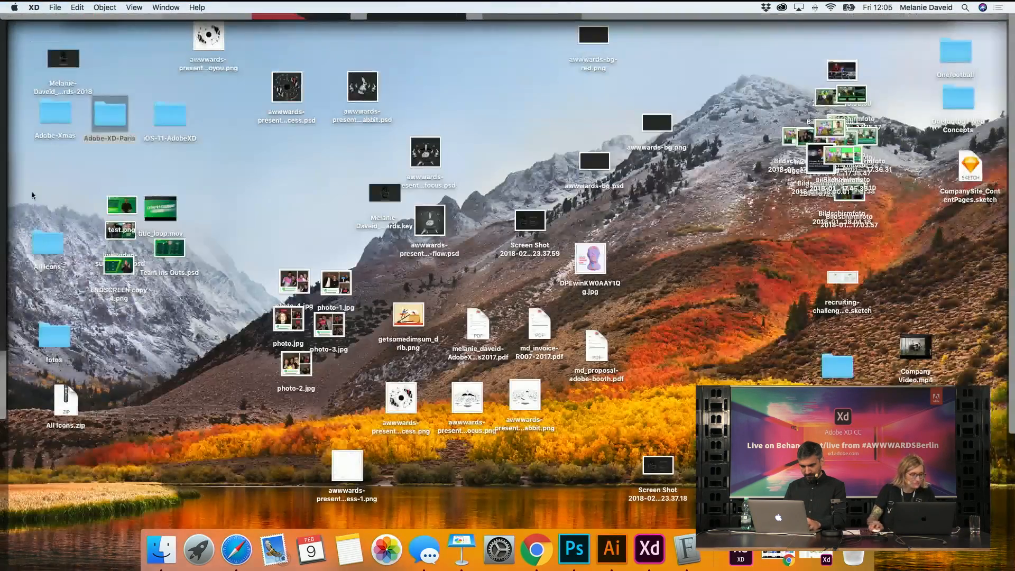
{"action": "left_click", "coordinate": [55, 115]}
{"action": "double_click", "coordinate": [109, 114]}
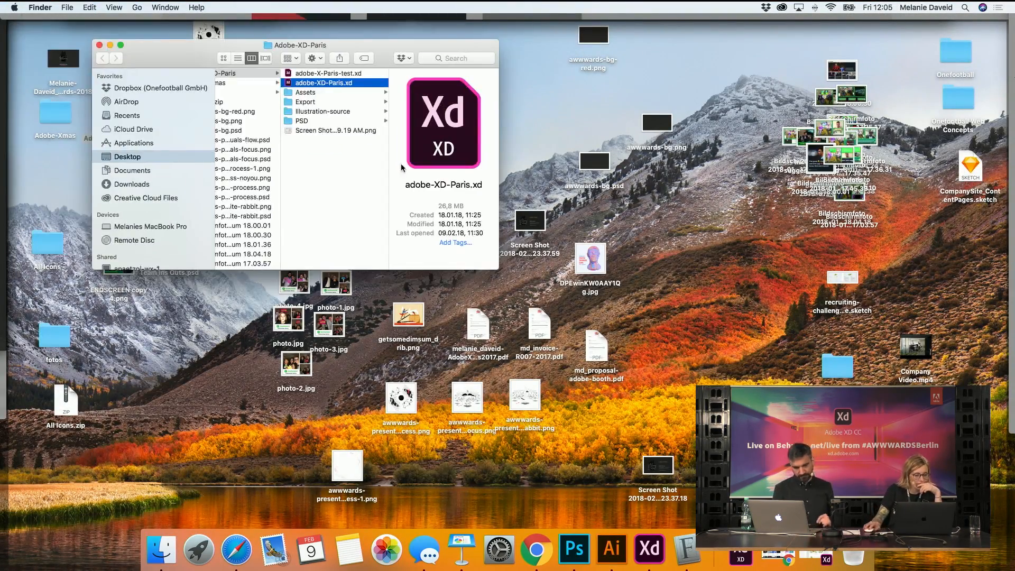
{"action": "left_click", "coordinate": [100, 45]}
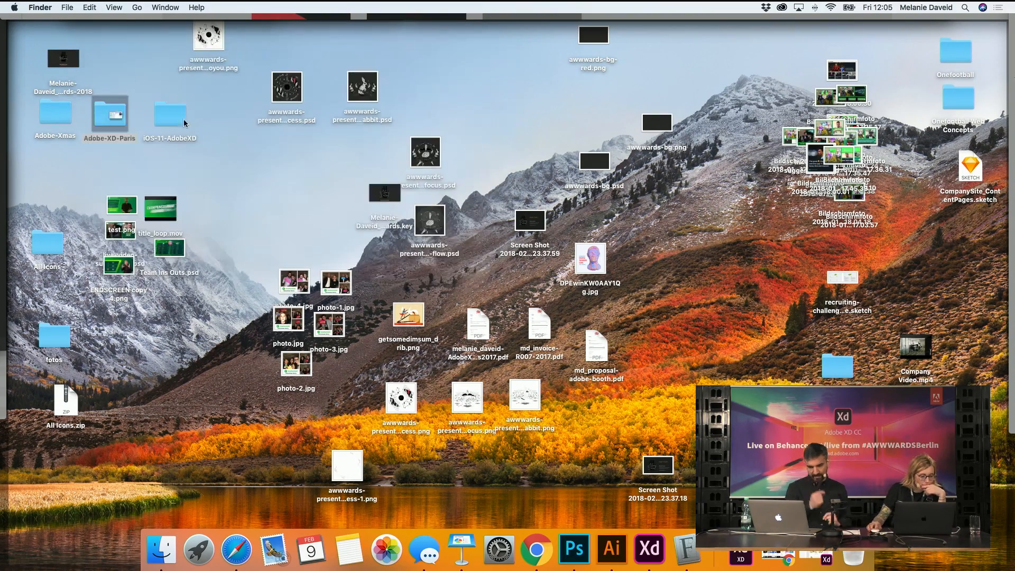
Open the Lance Wyman Icons Kit XD file from the All Icons folder on the desktop
{"action": "double_click", "coordinate": [48, 243]}
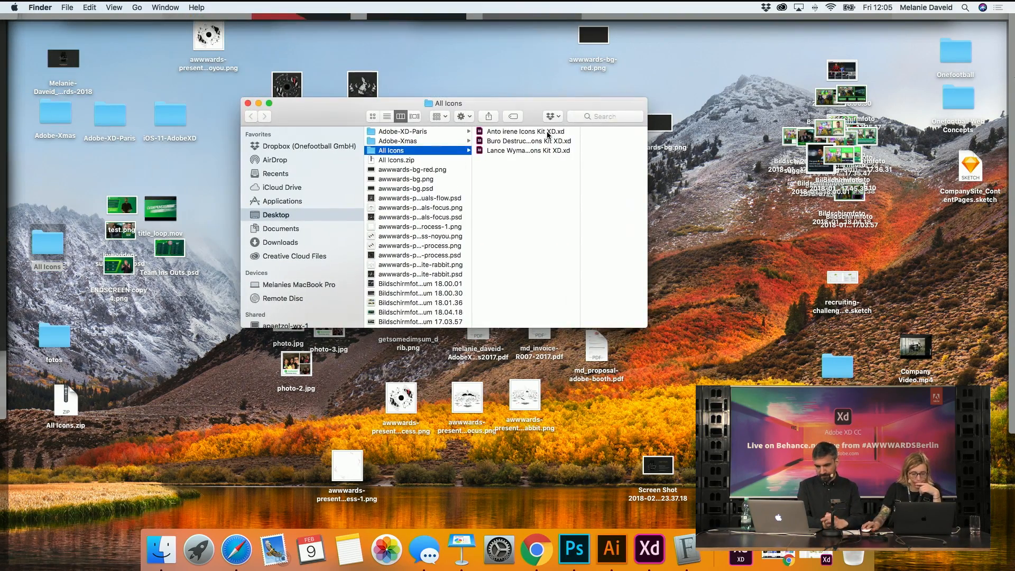
{"action": "double_click", "coordinate": [529, 141]}
{"action": "left_click", "coordinate": [528, 151]}
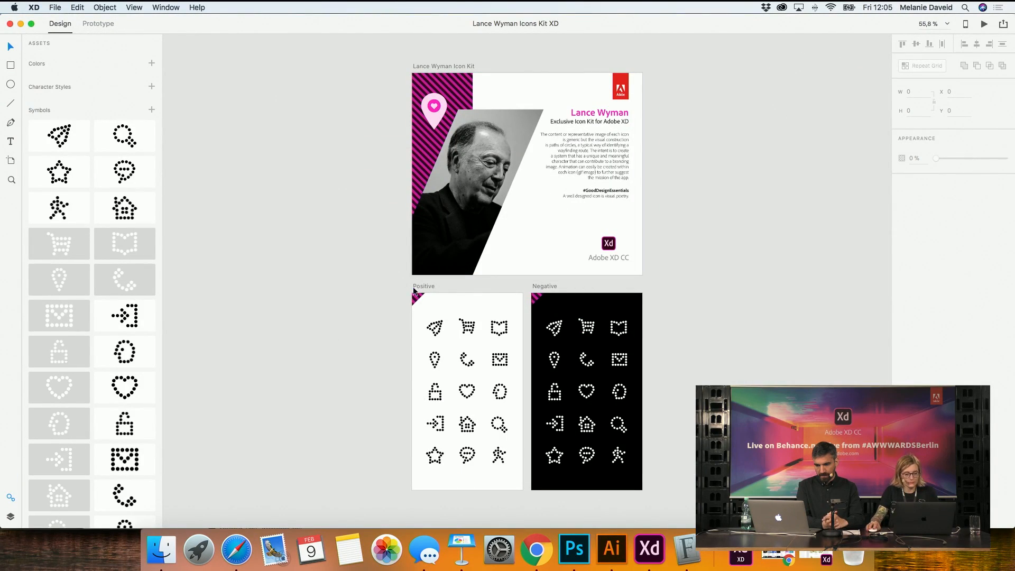
Highlight the Positive and Negative artboards of the Lance Wyman icon kit, and clear the selection
{"action": "left_click", "coordinate": [422, 288]}
{"action": "left_click", "coordinate": [550, 288], "text": "shift"}
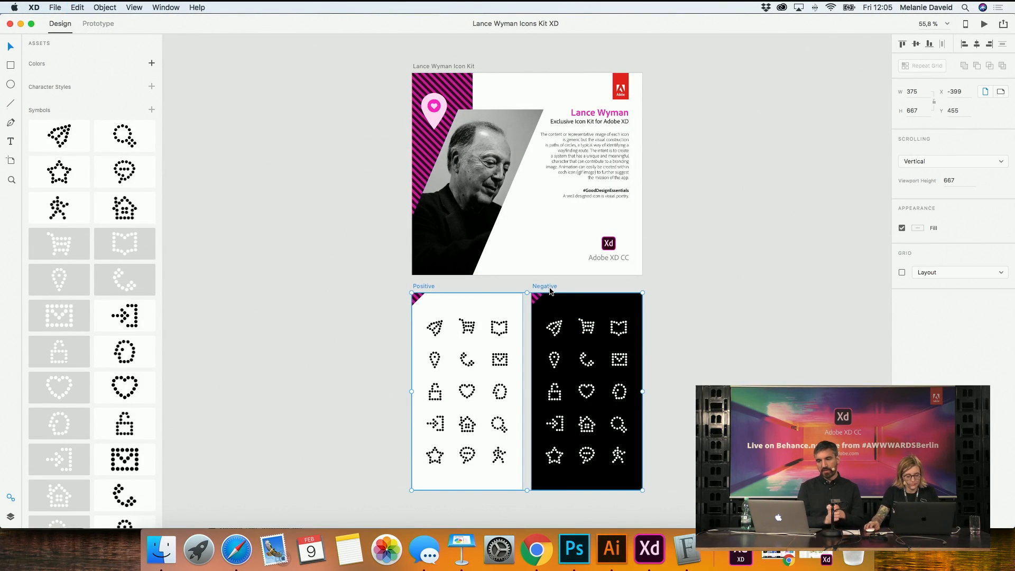
{"action": "left_click", "coordinate": [239, 337]}
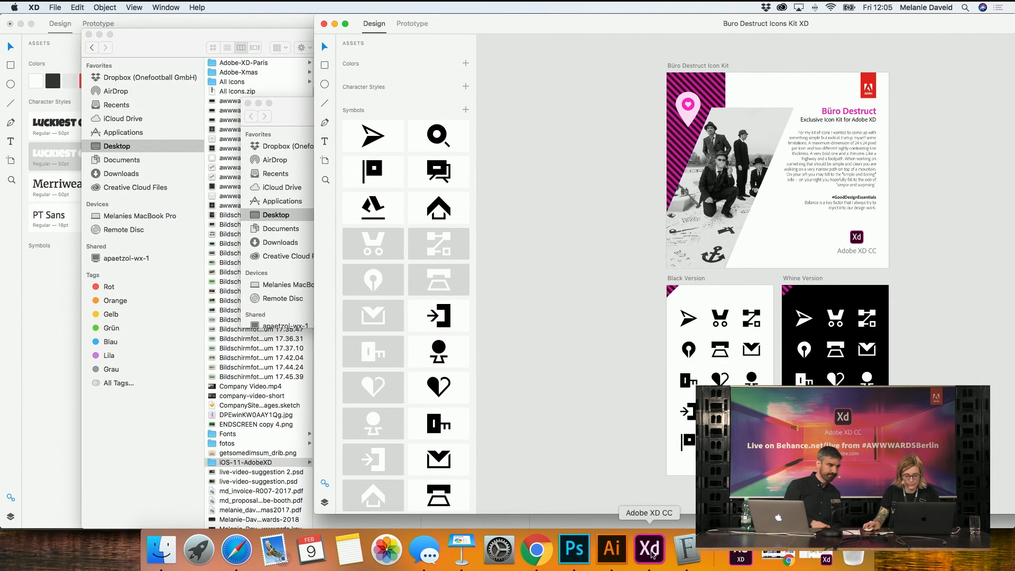
Bring the Awwwards-2018 document to the front
{"action": "left_click", "coordinate": [649, 550]}
{"action": "left_click", "coordinate": [223, 349]}
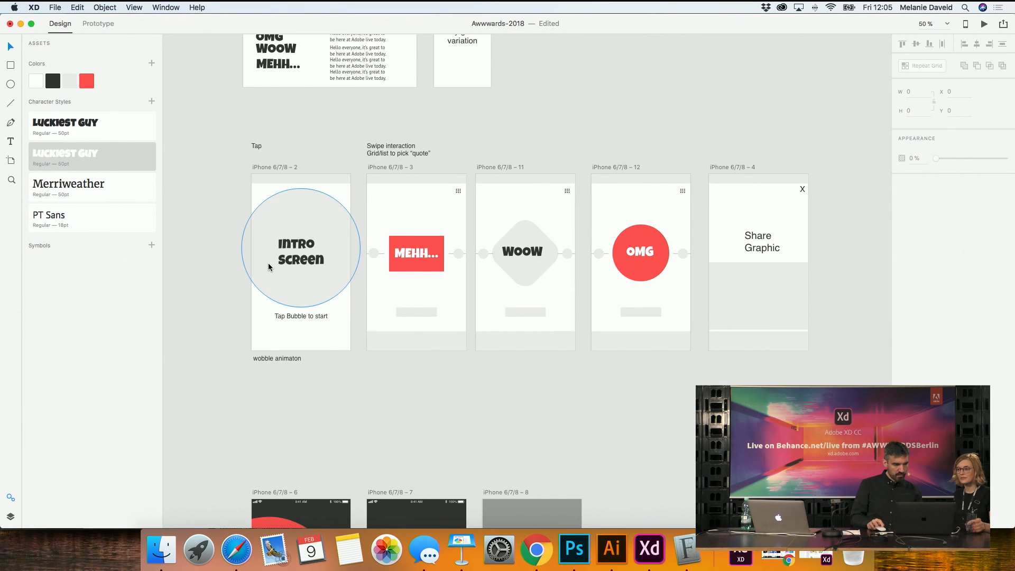
Bring the Icons- boom document with the Positive and Negative icon artboards to the front
{"action": "key", "text": "super+Tab"}
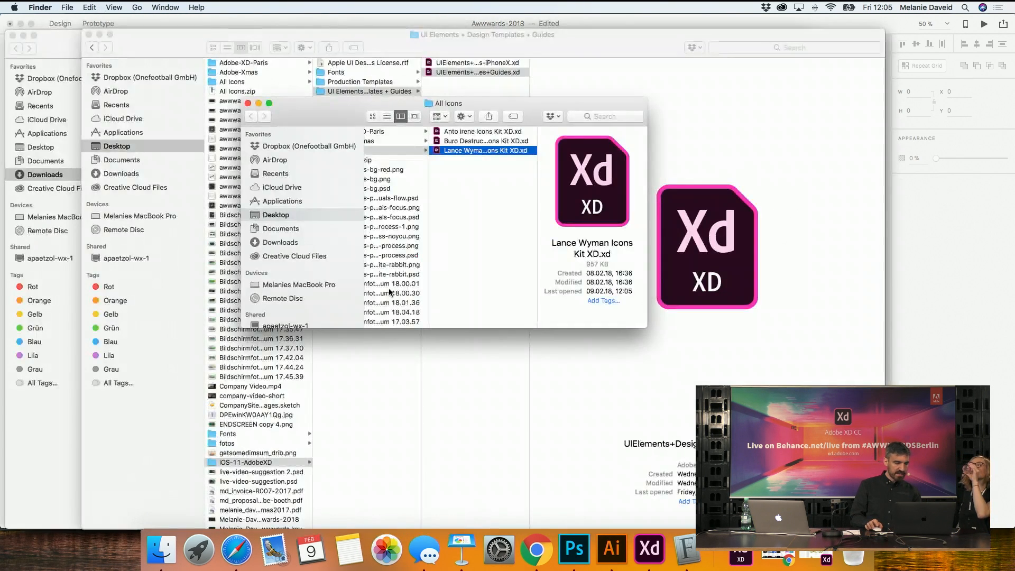
{"action": "key", "text": "super+Tab"}
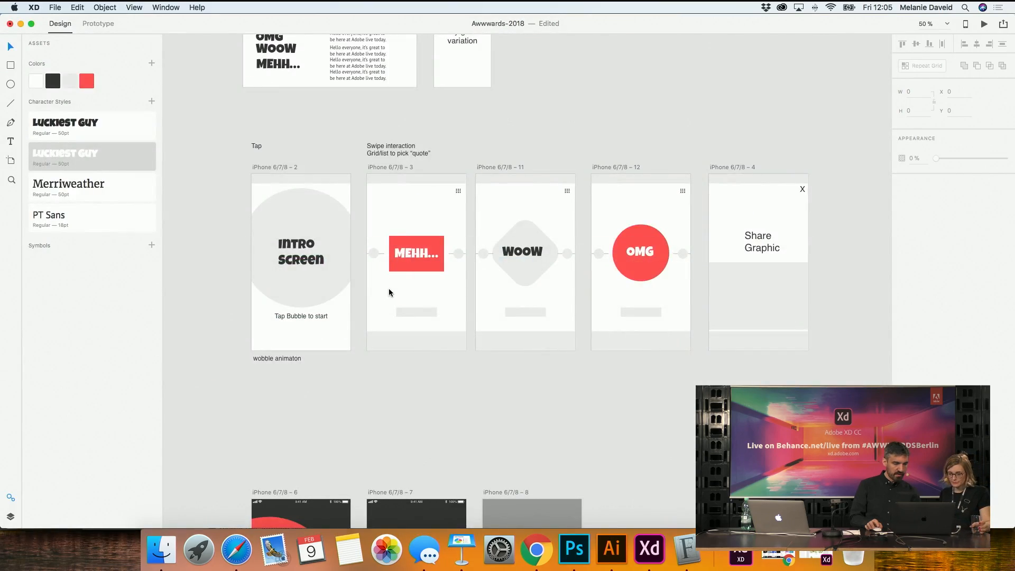
{"action": "key", "text": "ctrl+Up"}
{"action": "left_click", "coordinate": [705, 326]}
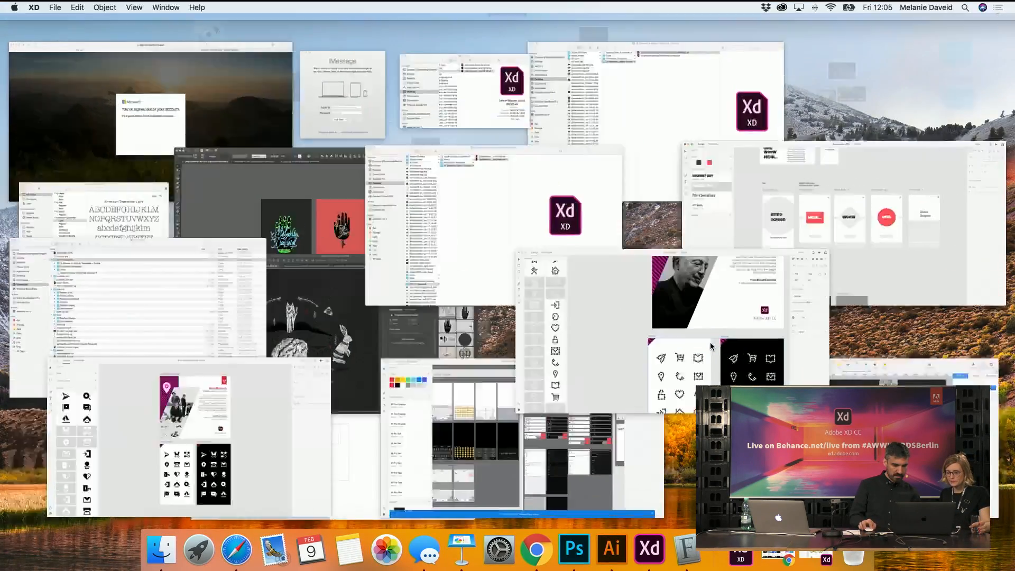
{"action": "left_click", "coordinate": [605, 351]}
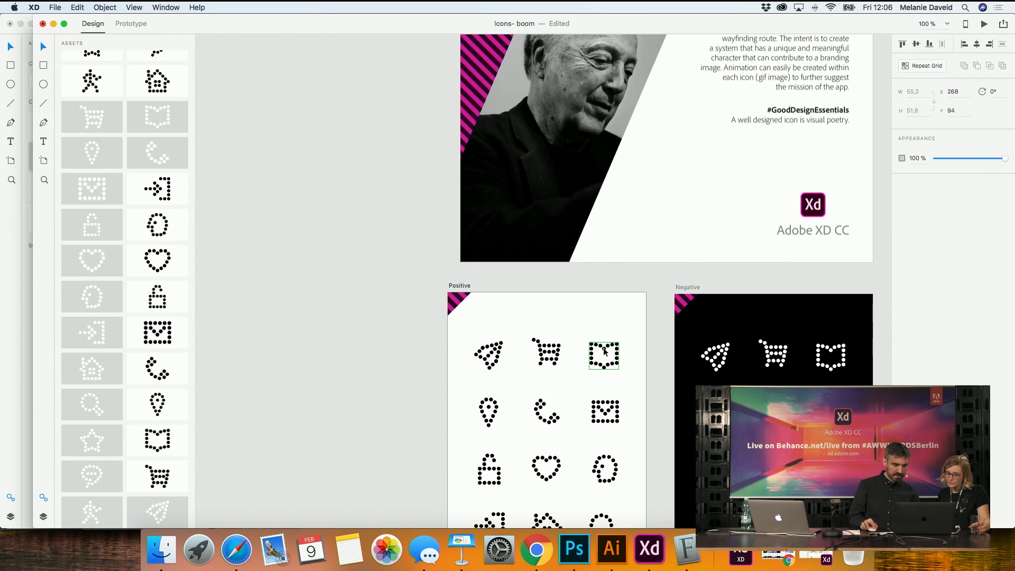
{"action": "left_click_drag", "start_coordinate": [605, 351], "coordinate": [576, 329]}
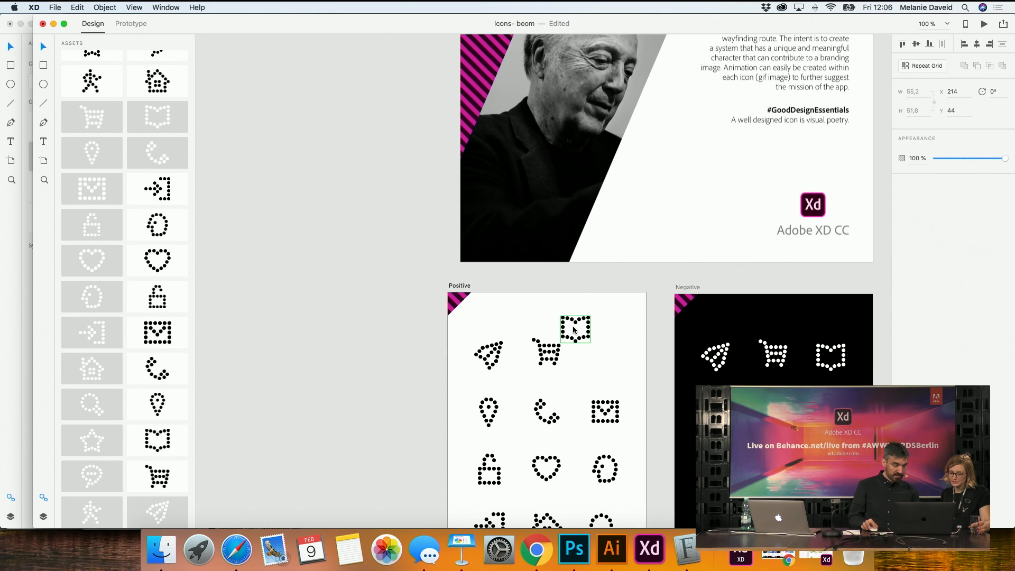
{"action": "key", "text": "super+z"}
Select the first three rows of icons on the Positive artboard and start their SVG export with the Desktop as location
{"action": "left_click", "coordinate": [460, 332]}
{"action": "left_click_drag", "start_coordinate": [467, 333], "coordinate": [628, 494]}
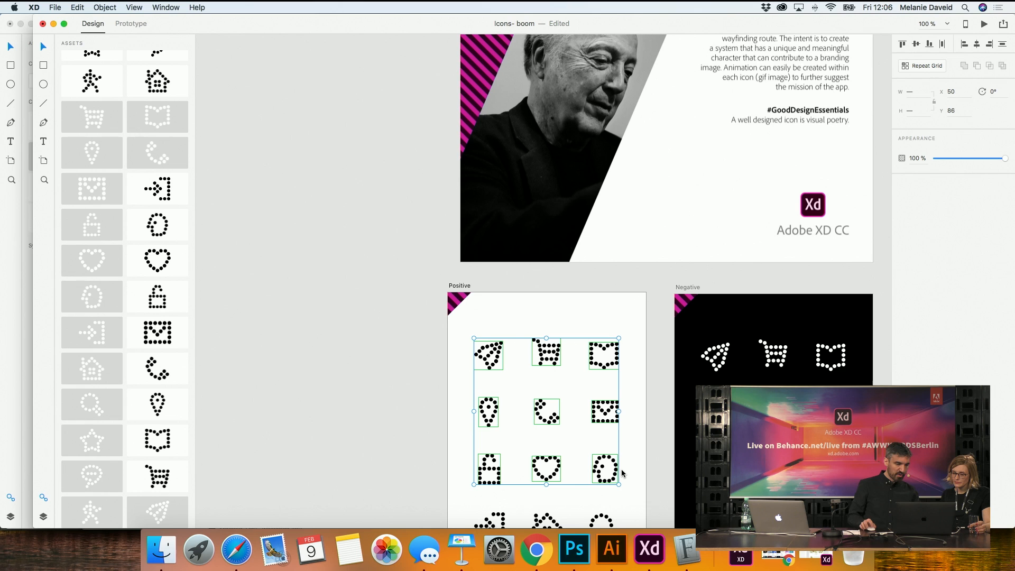
{"action": "key", "text": "super+e"}
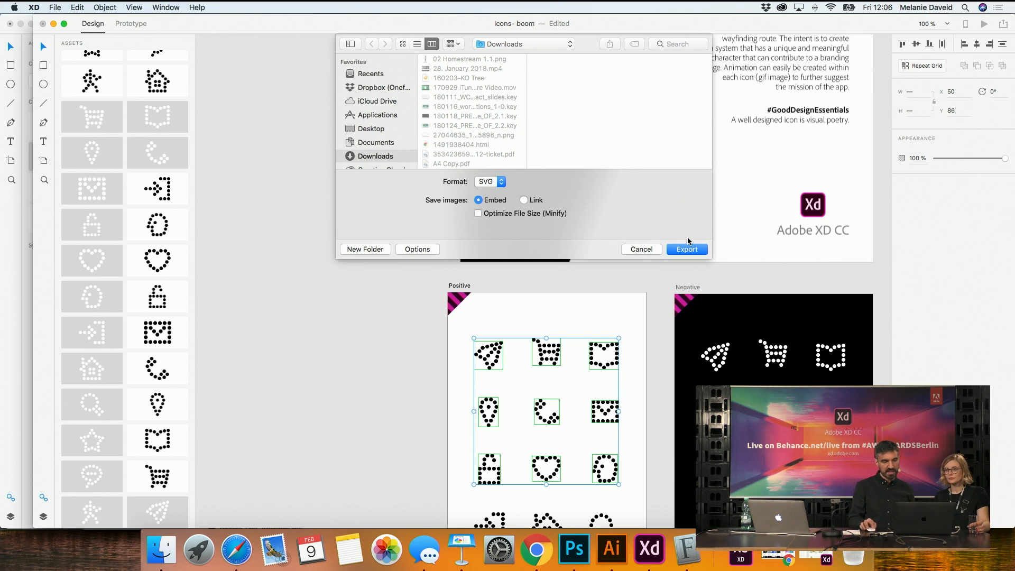
{"action": "left_click", "coordinate": [397, 129]}
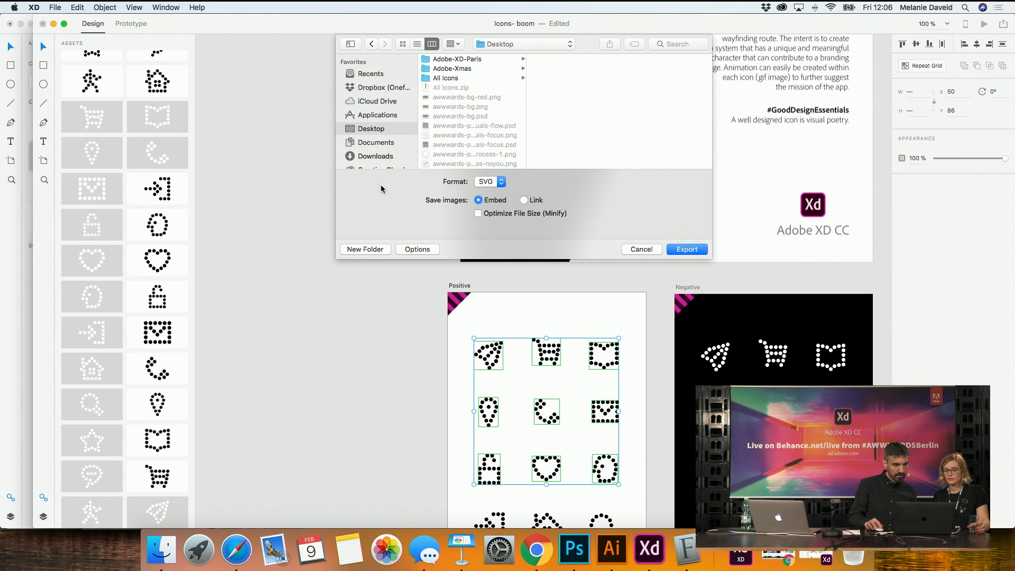
Create a folder named "all icons newwwww" on the Desktop and export the selected icons into it as SVG
{"action": "left_click", "coordinate": [374, 251]}
{"action": "type", "text": "all icons"}
{"action": "key", "text": "super+a"}
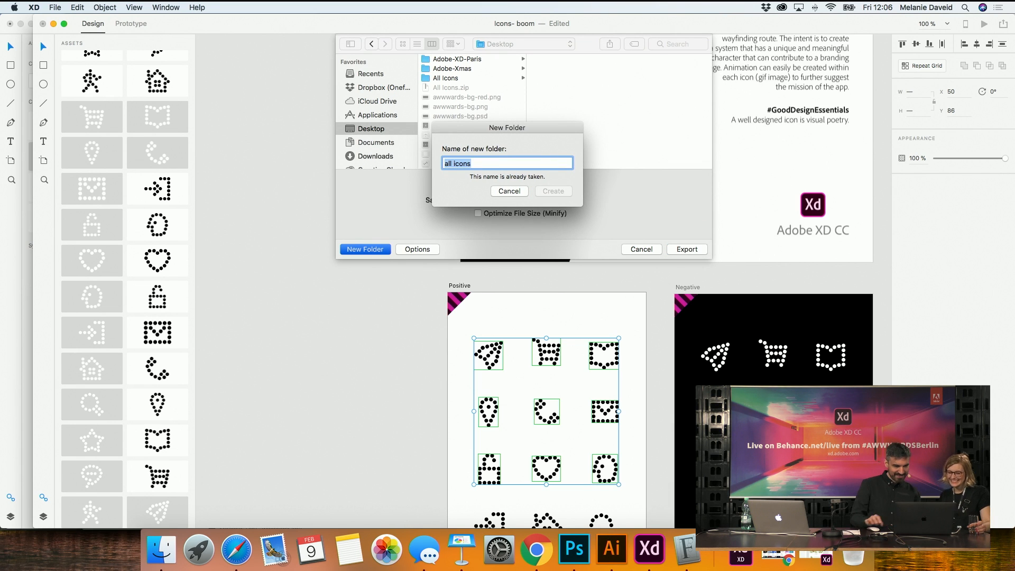
{"action": "left_click", "coordinate": [505, 165]}
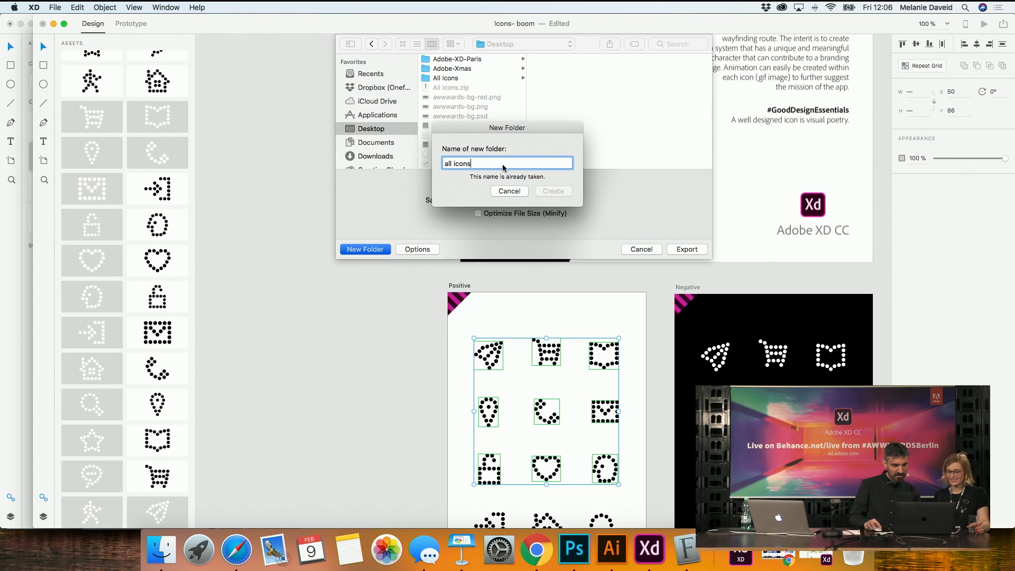
{"action": "type", "text": "newwwww"}
{"action": "key", "text": "Return"}
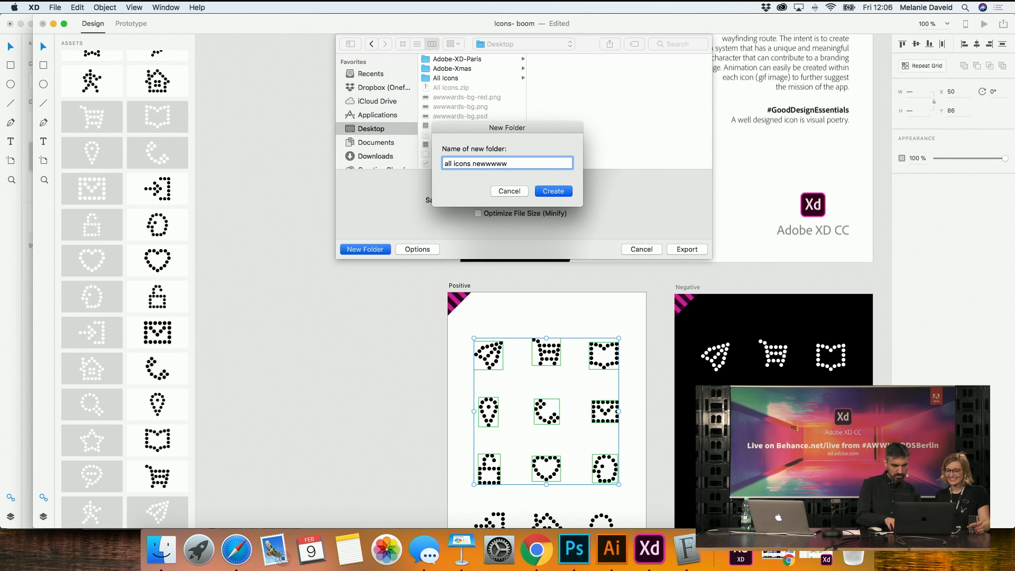
{"action": "left_click", "coordinate": [687, 250]}
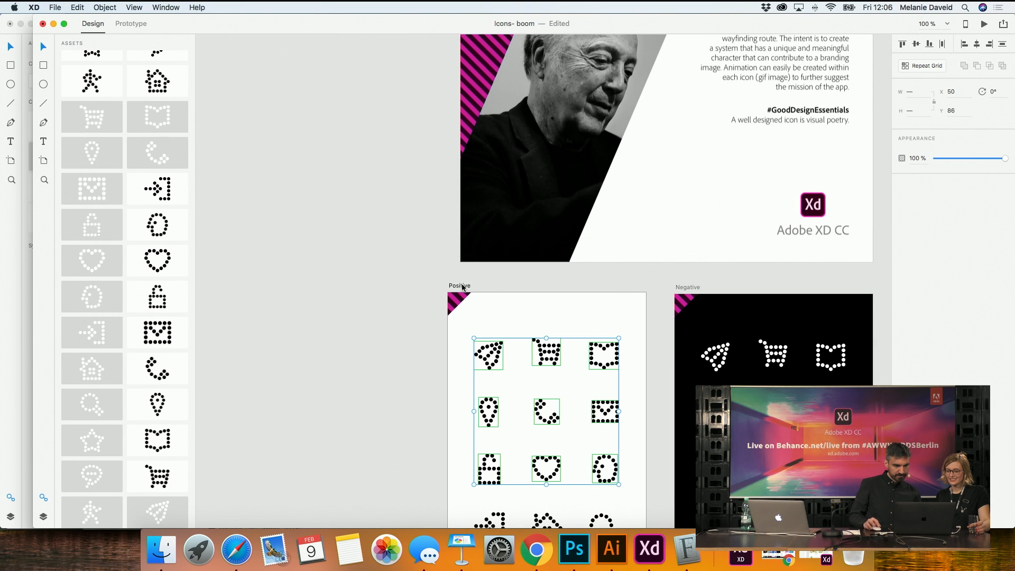
Switch to Finder, open the "all icons newwwww" folder and select lw_cart.svg
{"action": "left_click", "coordinate": [161, 550]}
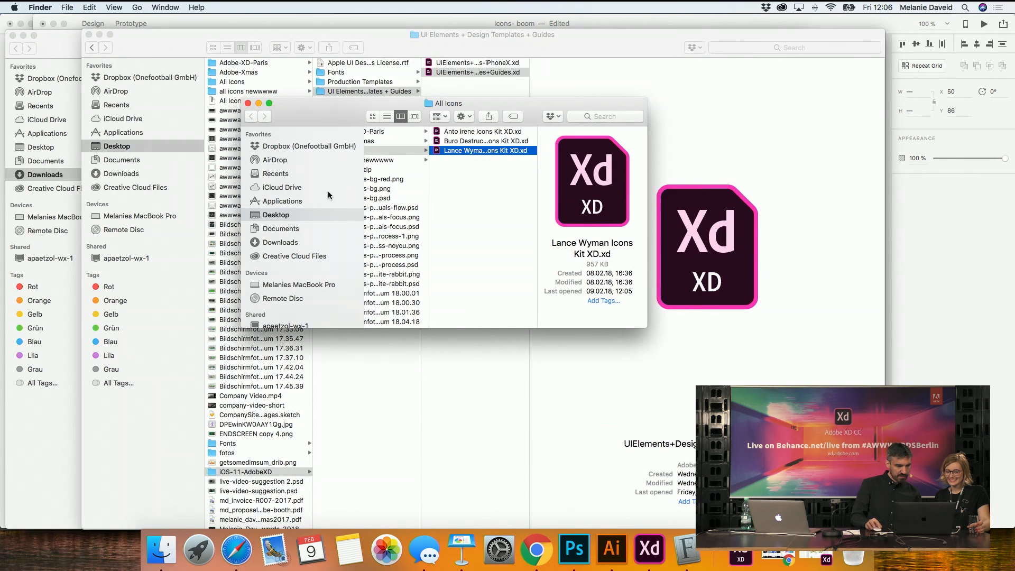
{"action": "left_click", "coordinate": [418, 160]}
{"action": "left_click", "coordinate": [528, 131]}
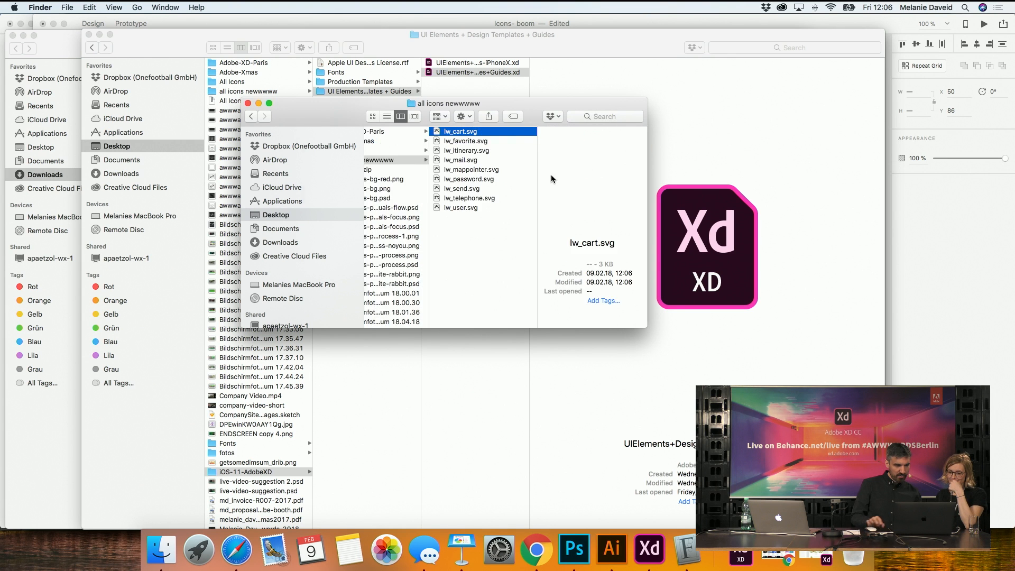
Preview the exported SVG files one after another from lw_cart.svg to lw_send.svg, and close the preview
{"action": "key", "text": "space"}
{"action": "key", "text": "Down"}
{"action": "key", "text": "Down"}
{"action": "key", "text": "Down"}
{"action": "key", "text": "Down"}
{"action": "key", "text": "Down"}
{"action": "key", "text": "Down"}
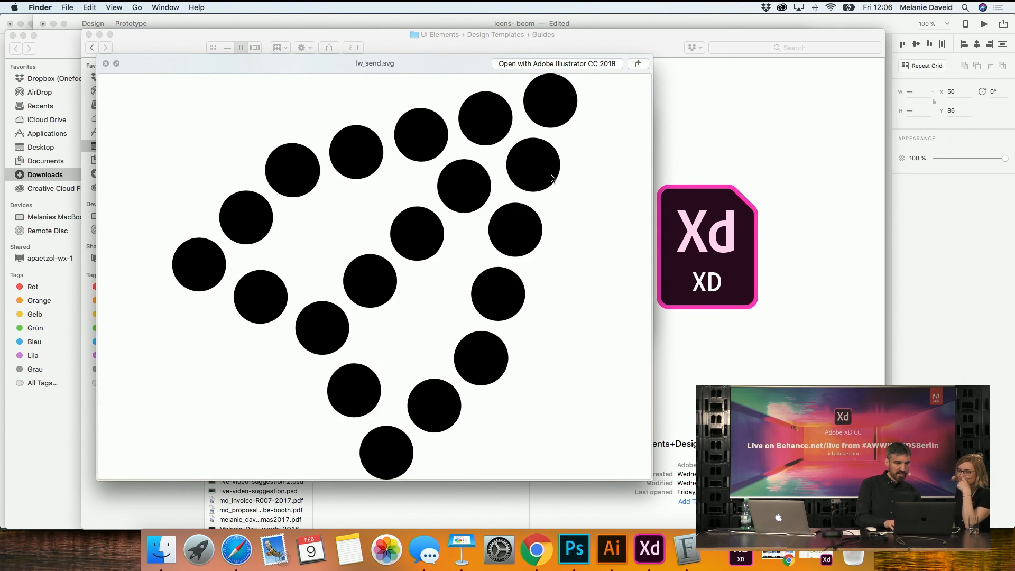
{"action": "key", "text": "space"}
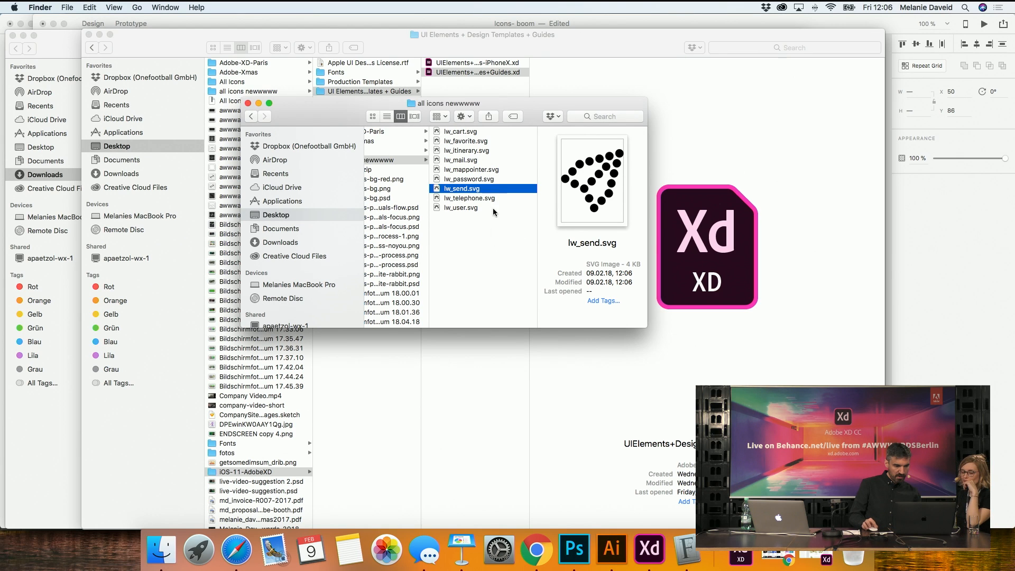
Open lw_send.svg in Illustrator to inspect the vector icon, and switch back to XD
{"action": "left_click", "coordinate": [611, 561]}
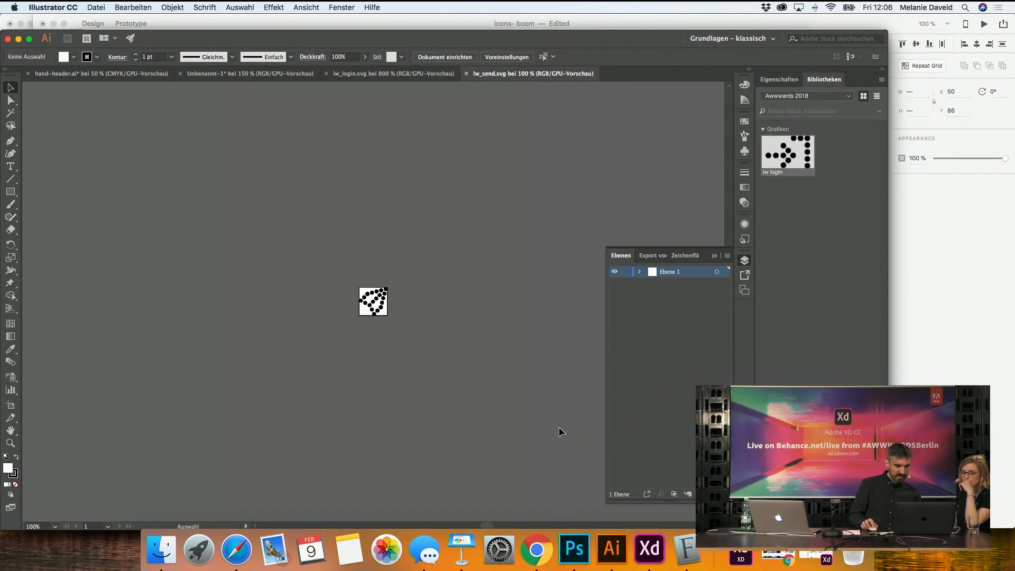
{"action": "scroll", "coordinate": [376, 299], "scroll_direction": "up", "scroll_amount": 8}
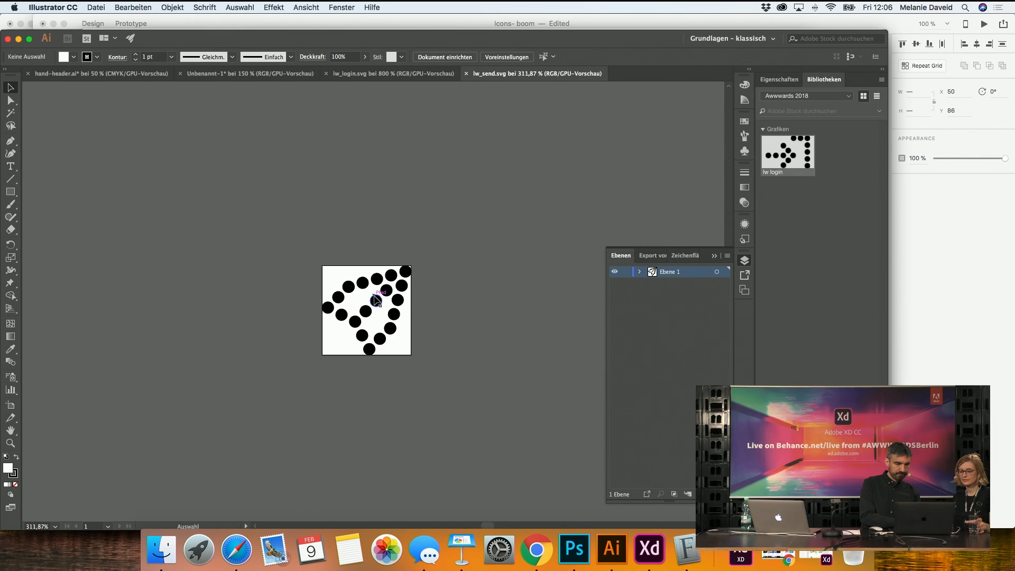
{"action": "key", "text": "super+Tab"}
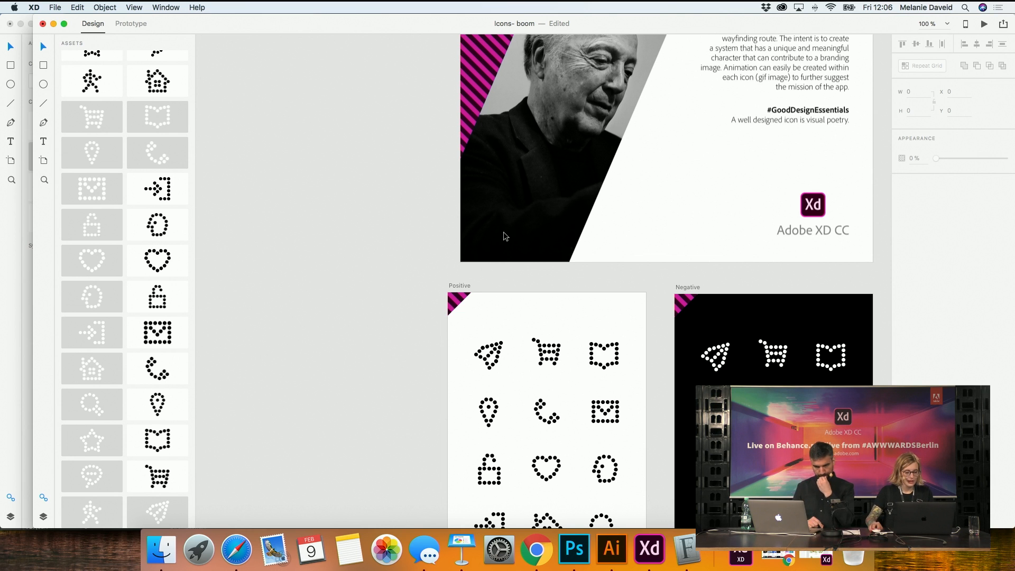
Copy the Positive and Negative artboards from Icons- boom into the Awwwards-2018 document, and clear the selection
{"action": "left_click", "coordinate": [458, 287]}
{"action": "left_click", "coordinate": [689, 287], "text": "shift"}
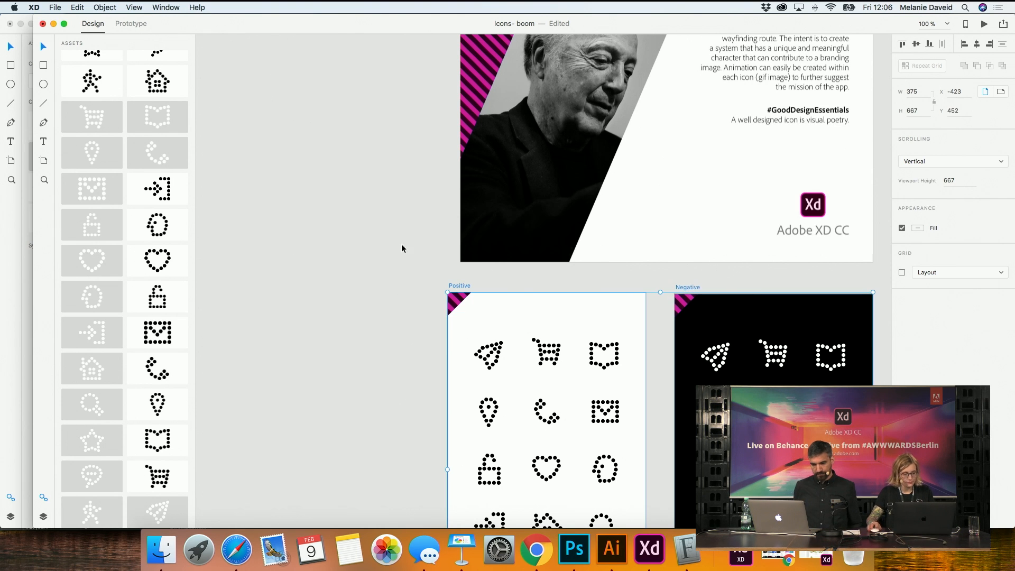
{"action": "left_click", "coordinate": [53, 23]}
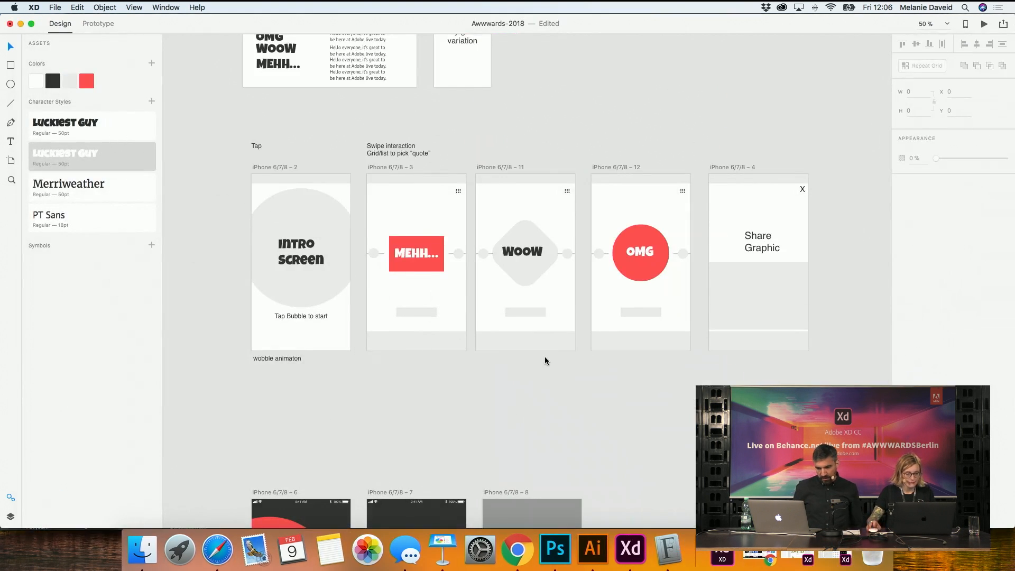
{"action": "scroll", "coordinate": [546, 361], "scroll_direction": "up", "scroll_amount": 5}
{"action": "key", "text": "super+v"}
{"action": "left_click", "coordinate": [470, 151]}
{"action": "scroll", "coordinate": [509, 271], "scroll_direction": "down", "scroll_amount": 2}
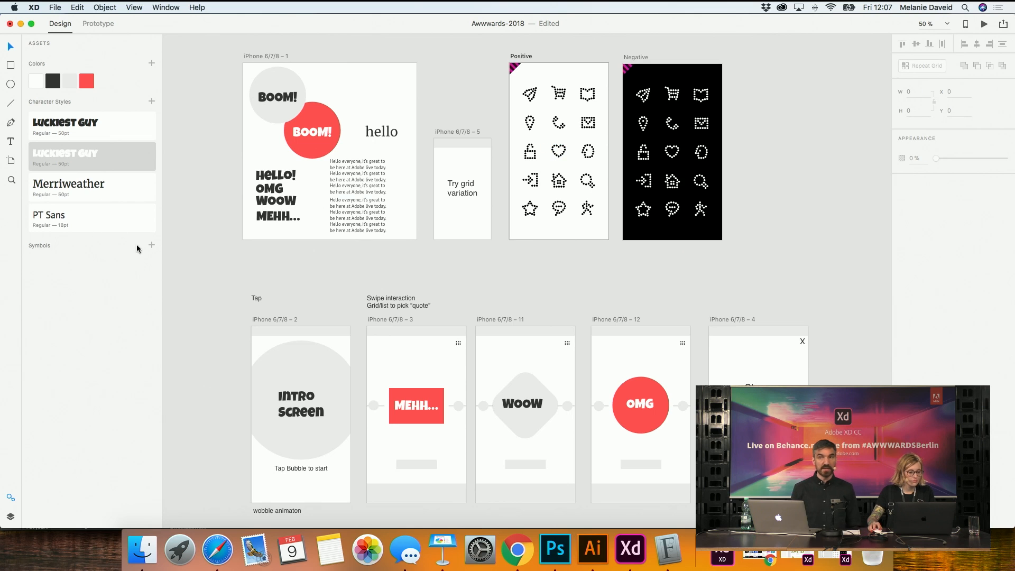
Turn the heart icon on the Positive artboard into a symbol and place an instance above the MEHH... box on iPhone 6/7/8 – 3
{"action": "left_click", "coordinate": [563, 155]}
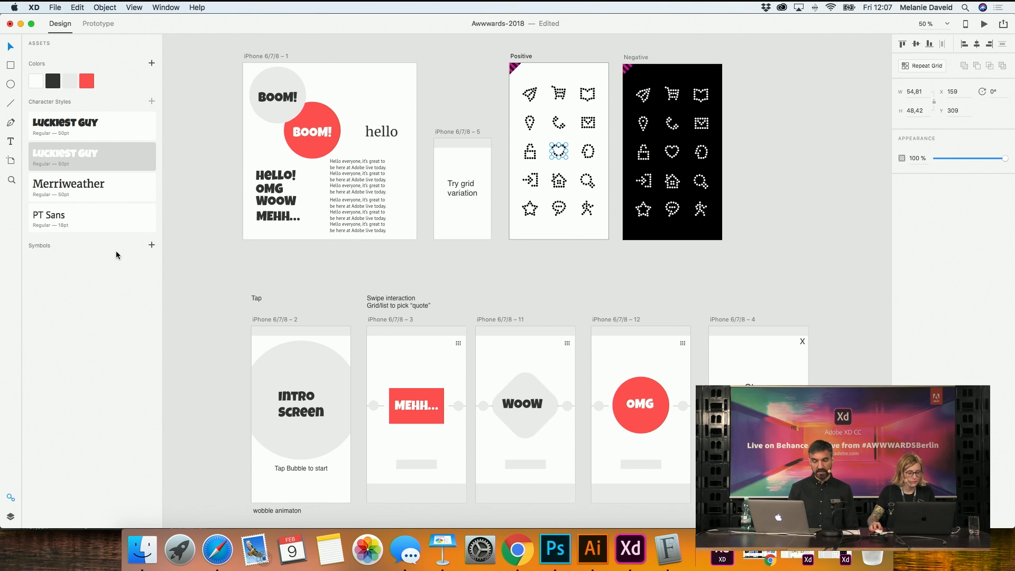
{"action": "left_click", "coordinate": [152, 245]}
{"action": "left_click", "coordinate": [205, 300]}
{"action": "left_click_drag", "start_coordinate": [95, 270], "coordinate": [447, 383]}
{"action": "key", "text": "Escape"}
{"action": "left_click", "coordinate": [444, 382]}
{"action": "left_click_drag", "start_coordinate": [417, 406], "coordinate": [395, 407]}
{"action": "key", "text": "super+z"}
{"action": "left_click", "coordinate": [443, 376]}
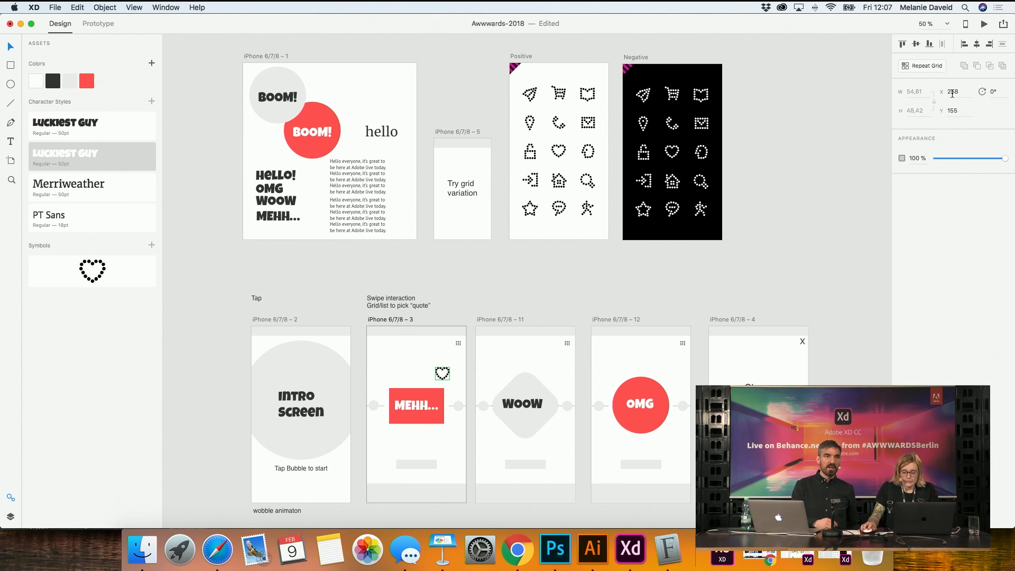
{"action": "key", "text": "Escape"}
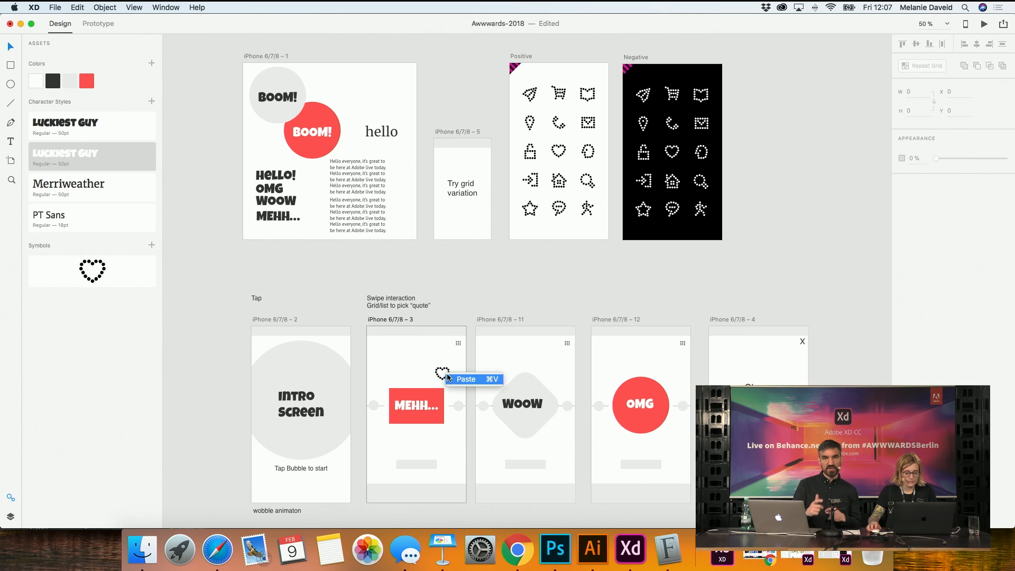
Move the heart symbol into the grey bottom bar of the iPhone 6/7/8 – 3 artboard, at about X 38, Y 607
{"action": "scroll", "coordinate": [449, 377], "scroll_direction": "down", "scroll_amount": 5}
{"action": "scroll", "coordinate": [450, 375], "scroll_direction": "down", "scroll_amount": 2}
{"action": "scroll", "coordinate": [449, 374], "scroll_direction": "up", "scroll_amount": 2}
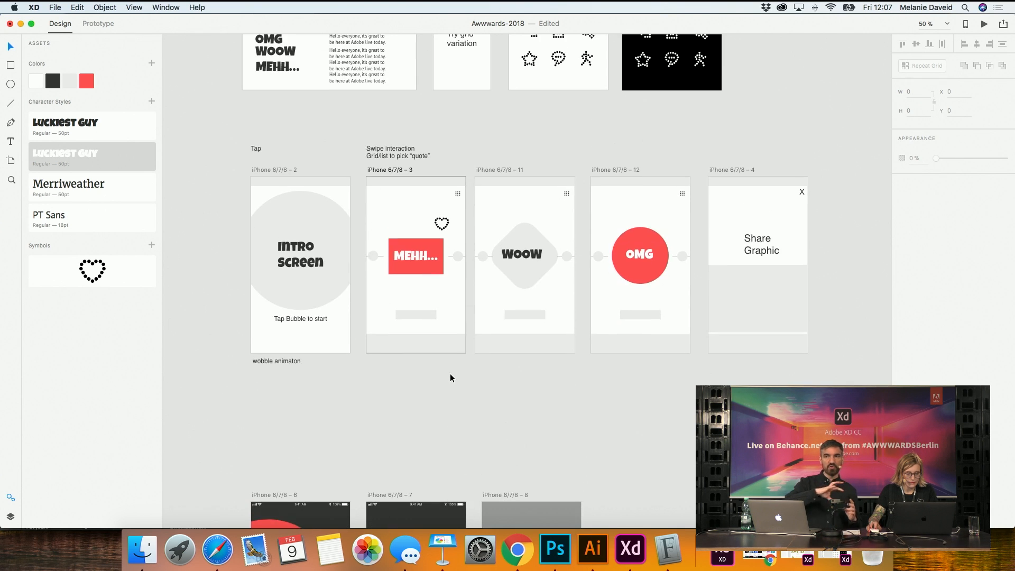
{"action": "left_click", "coordinate": [445, 230]}
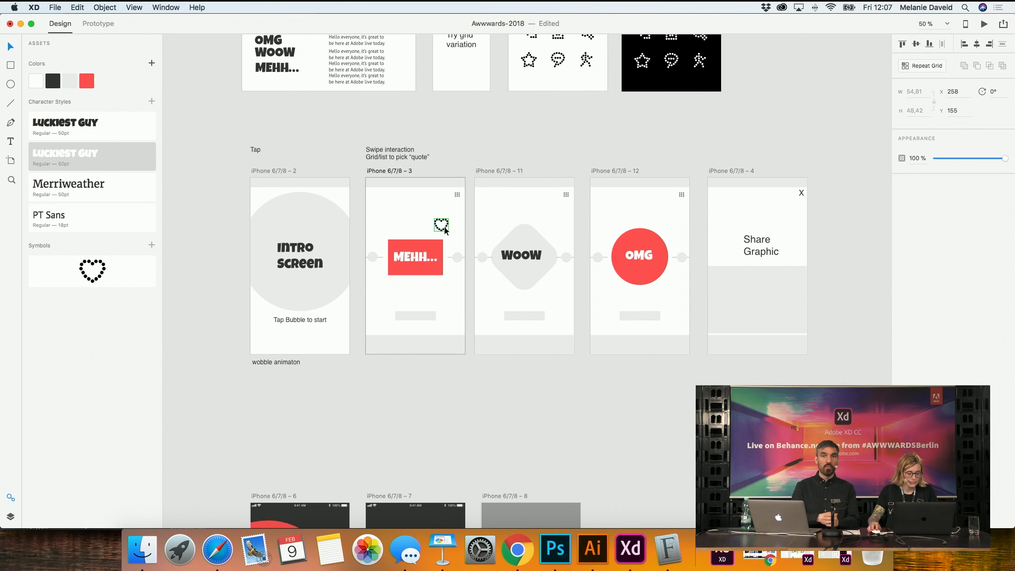
{"action": "key", "text": "super+1"}
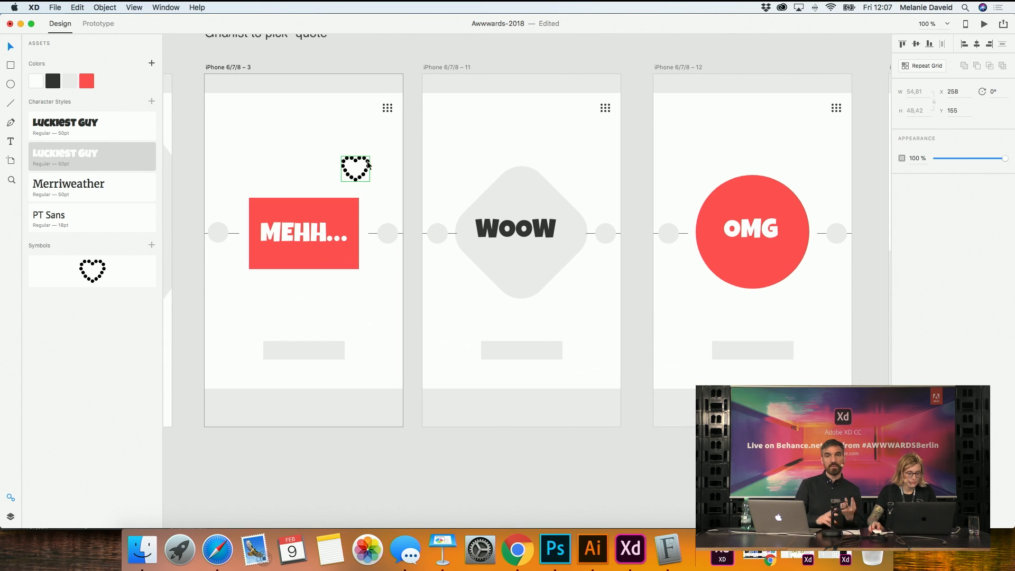
{"action": "left_click_drag", "start_coordinate": [365, 172], "coordinate": [249, 413]}
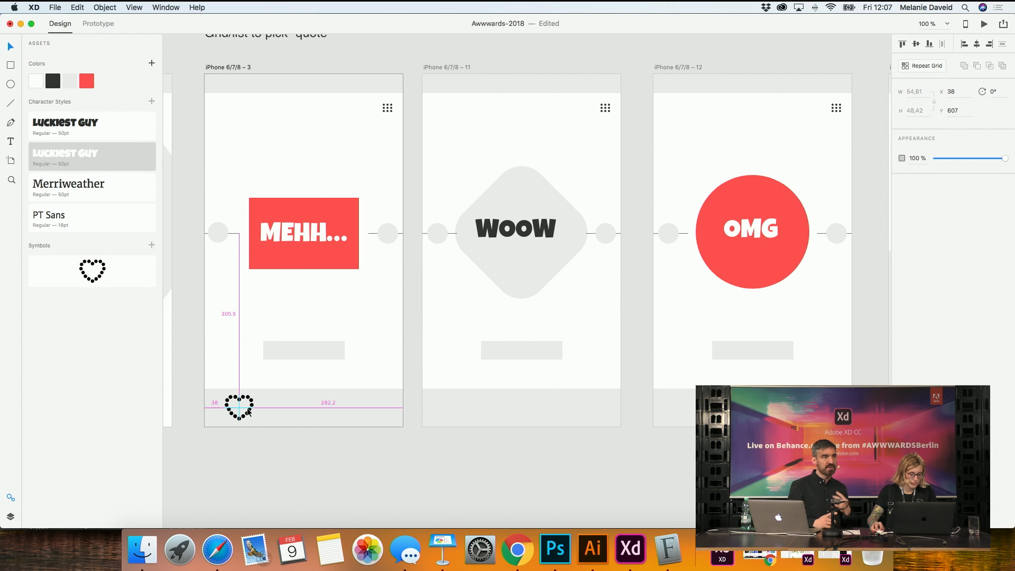
Copy the magnifier icon from the Positive artboard into the bottom bar of iPhone 6/7/8 – 3, beside the heart at about X 147, Y 603
{"action": "key", "text": "super+minus"}
{"action": "scroll", "coordinate": [577, 320], "scroll_direction": "down", "scroll_amount": 5}
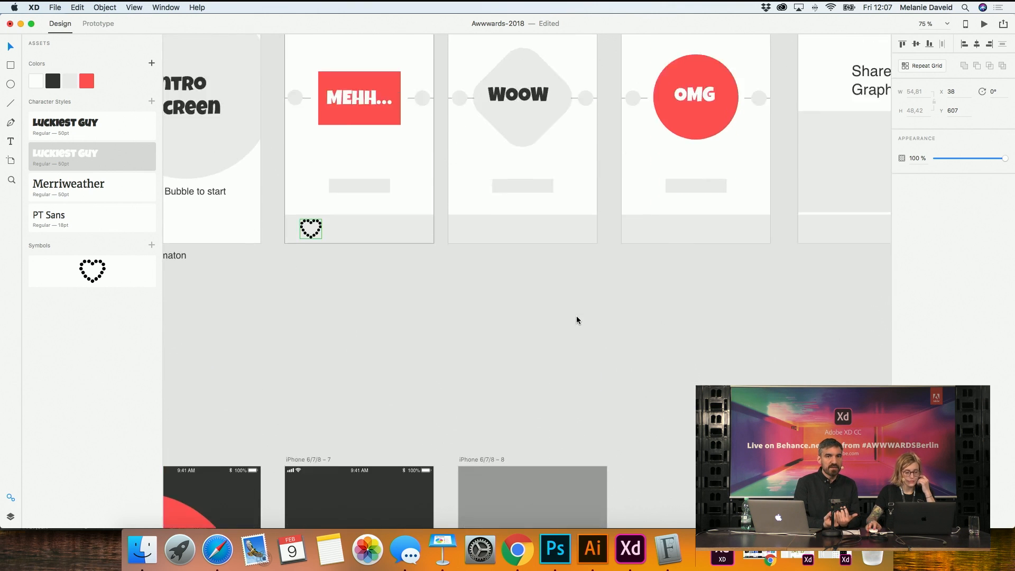
{"action": "scroll", "coordinate": [577, 320], "scroll_direction": "up", "scroll_amount": 8}
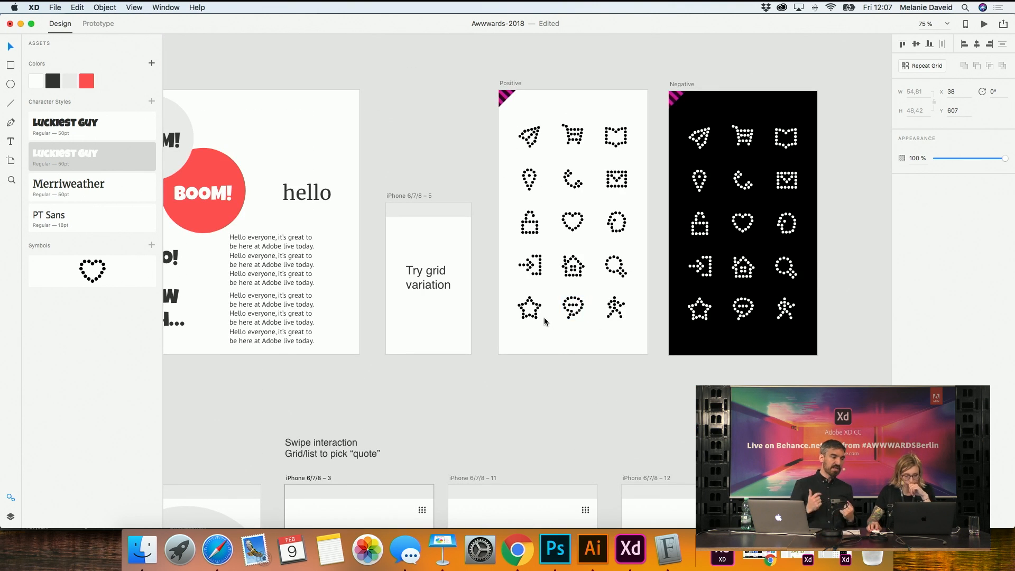
{"action": "left_click", "coordinate": [517, 302]}
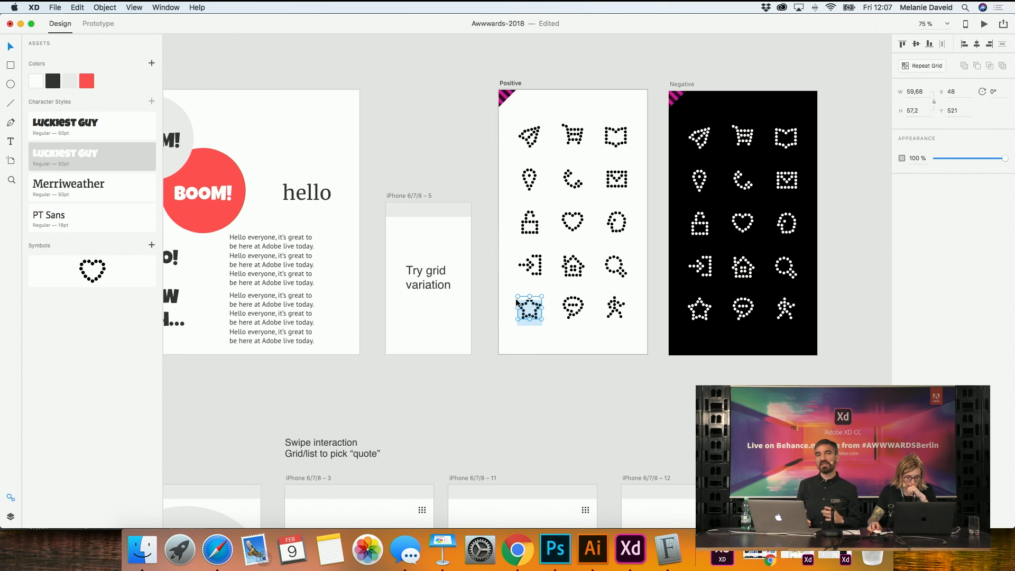
{"action": "left_click", "coordinate": [554, 350]}
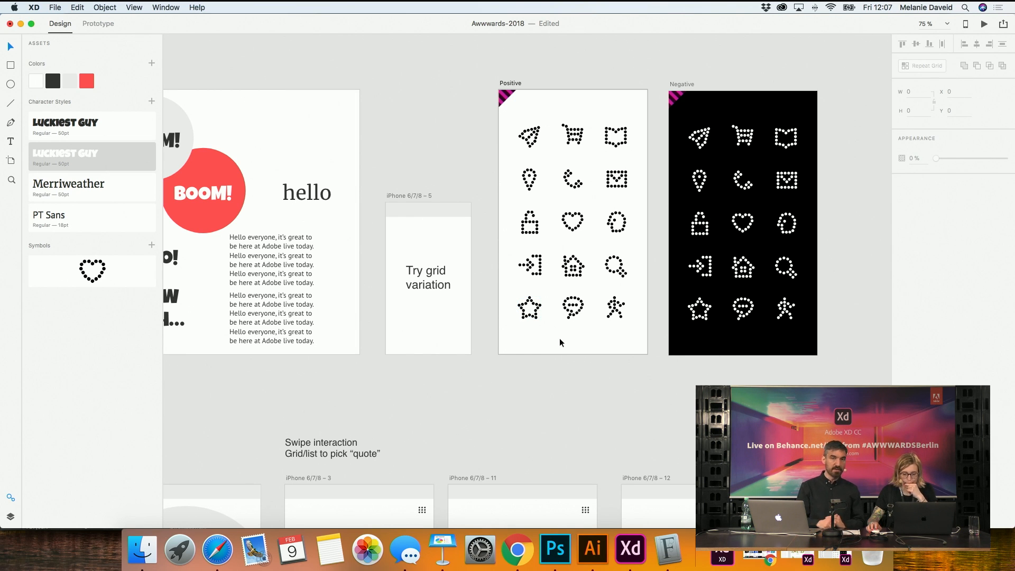
{"action": "left_click", "coordinate": [617, 267]}
{"action": "scroll", "coordinate": [394, 389], "scroll_direction": "down", "scroll_amount": 5}
{"action": "scroll", "coordinate": [390, 395], "scroll_direction": "down", "scroll_amount": 3}
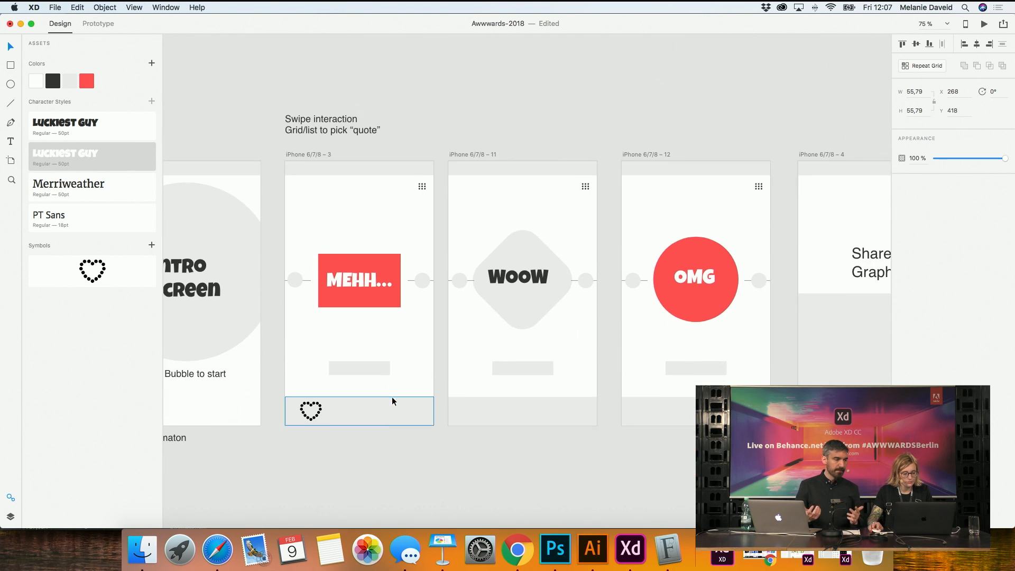
{"action": "left_click", "coordinate": [482, 325]}
{"action": "left_click", "coordinate": [314, 154]}
{"action": "key", "text": "super+v"}
{"action": "left_click_drag", "start_coordinate": [372, 290], "coordinate": [362, 418]}
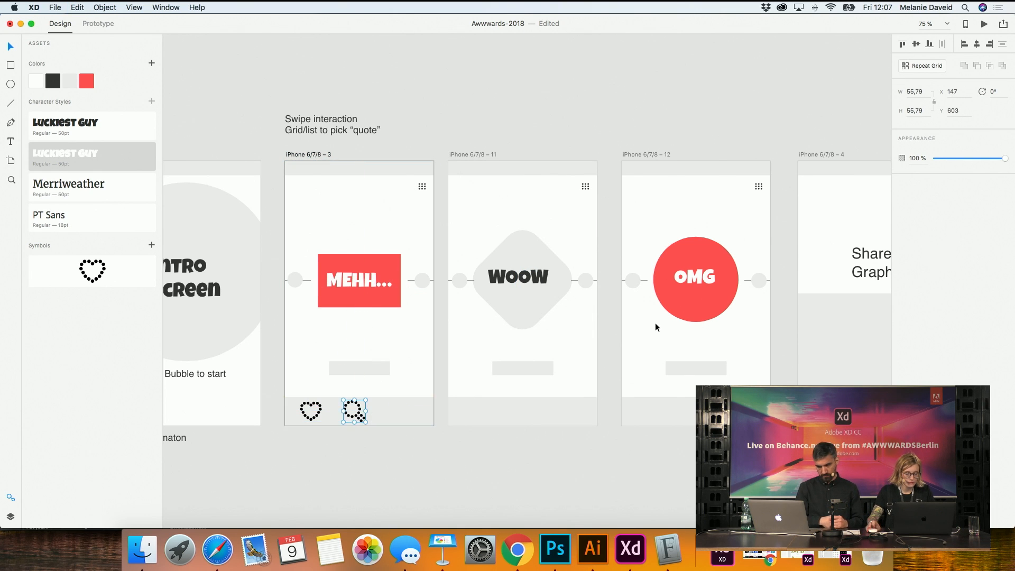
Look over the icons on the Negative artboard, checking that the paper plane and head icons can be selected as whole groups
{"action": "scroll", "coordinate": [655, 320], "scroll_direction": "up", "scroll_amount": 10}
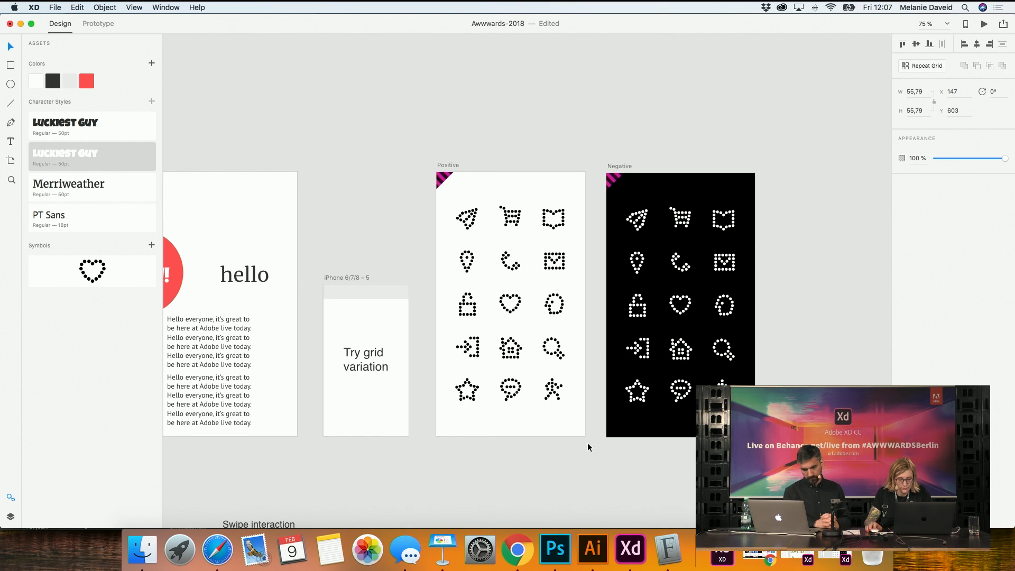
{"action": "left_click", "coordinate": [558, 316]}
{"action": "left_click", "coordinate": [787, 362]}
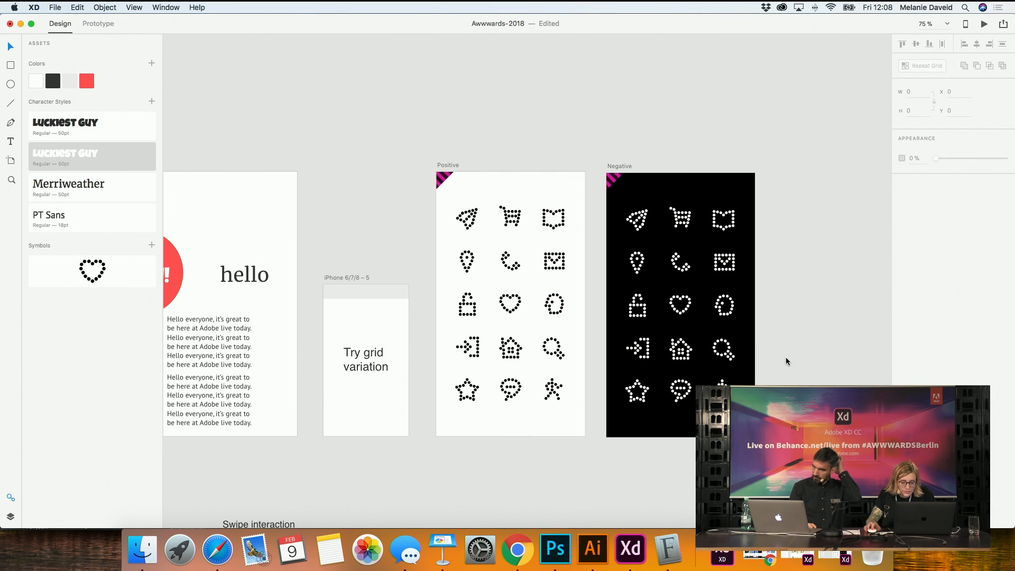
{"action": "left_click_drag", "start_coordinate": [608, 205], "coordinate": [655, 233]}
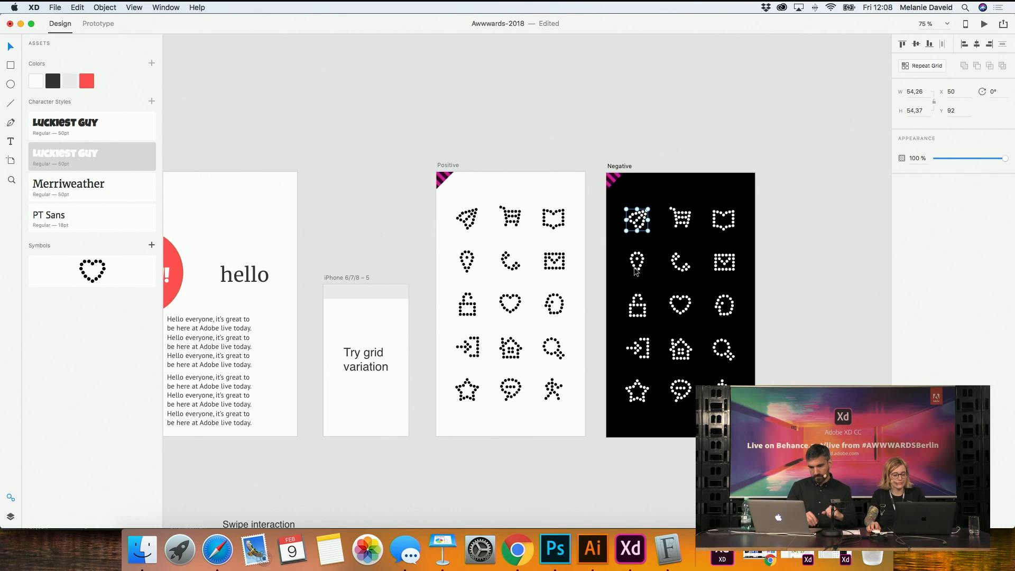
{"action": "scroll", "coordinate": [511, 349], "scroll_direction": "down", "scroll_amount": 10}
{"action": "scroll", "coordinate": [509, 338], "scroll_direction": "left", "scroll_amount": 1}
{"action": "scroll", "coordinate": [508, 339], "scroll_direction": "up", "scroll_amount": 10}
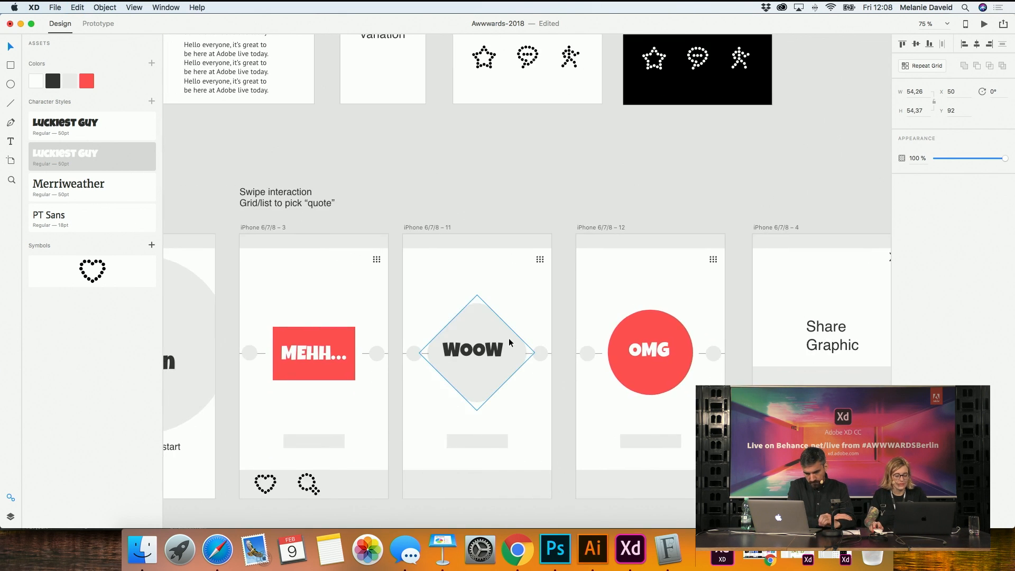
{"action": "left_click", "coordinate": [801, 298]}
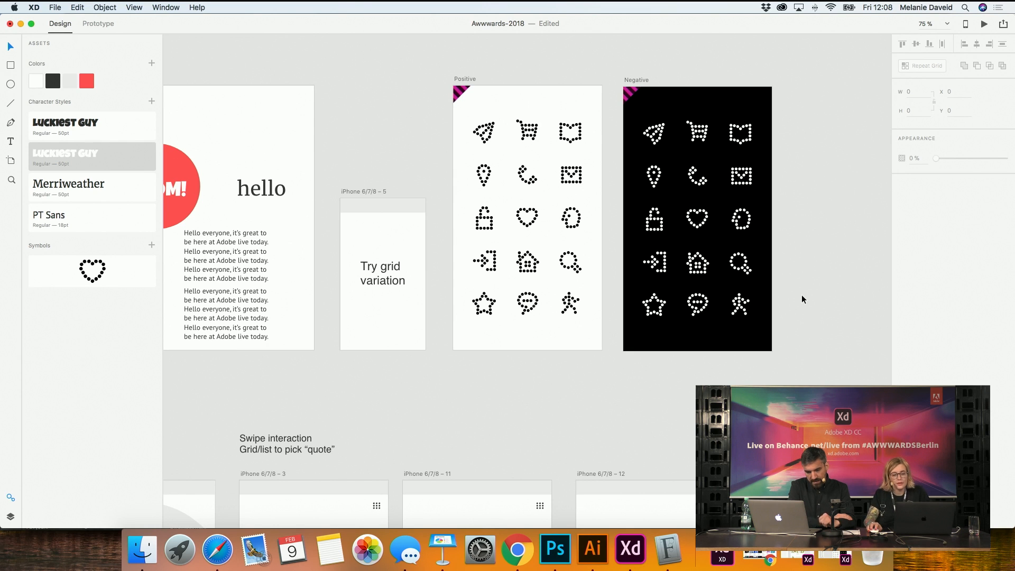
{"action": "left_click_drag", "start_coordinate": [793, 238], "coordinate": [725, 210]}
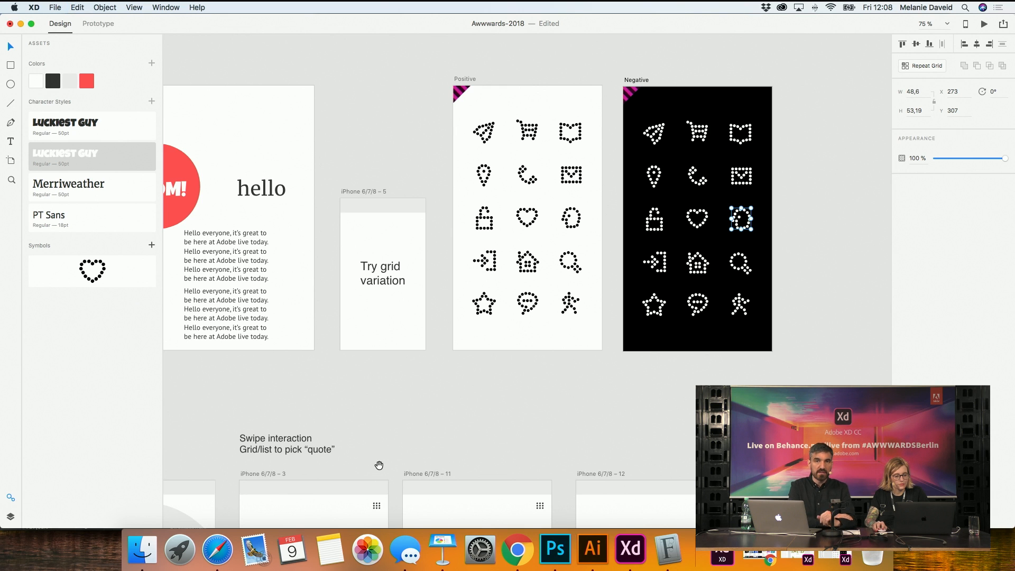
Delete the heart symbol instance from the grey bottom bar of the iPhone 6/7/8 – 3 artboard
{"action": "scroll", "coordinate": [379, 465], "scroll_direction": "down", "scroll_amount": 10}
{"action": "scroll", "coordinate": [379, 465], "scroll_direction": "left", "scroll_amount": 5}
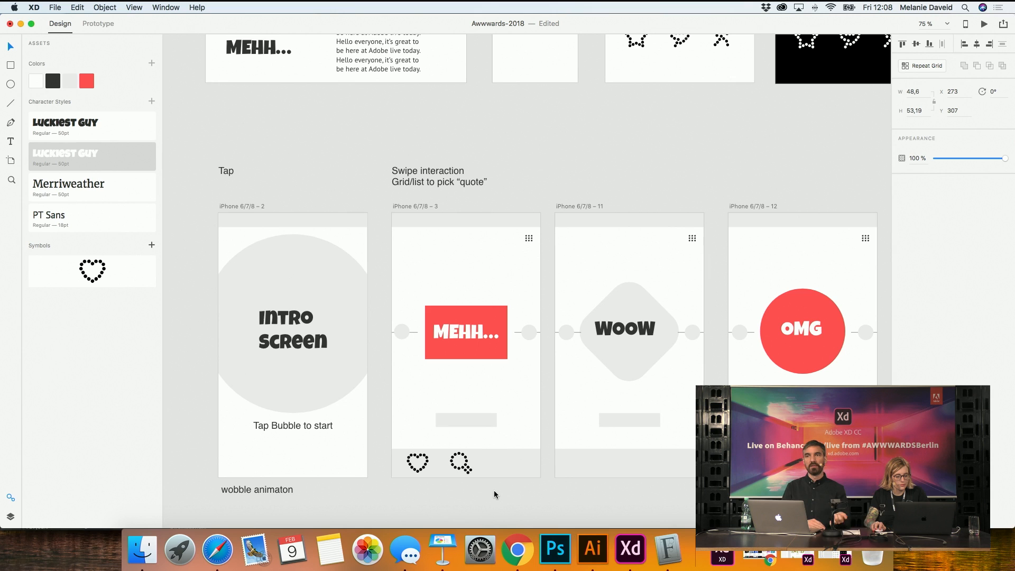
{"action": "left_click", "coordinate": [424, 467]}
{"action": "left_click", "coordinate": [424, 466]}
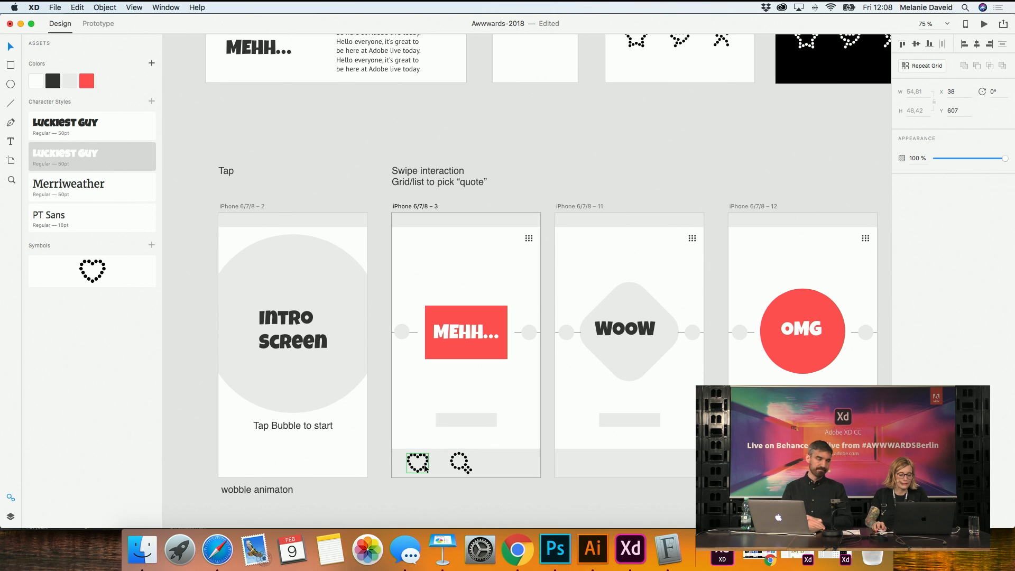
{"action": "key", "text": "BackSpace"}
Turn the magnifier icon in the bottom bar of iPhone 6/7/8 – 3 into a symbol
{"action": "left_click", "coordinate": [468, 466]}
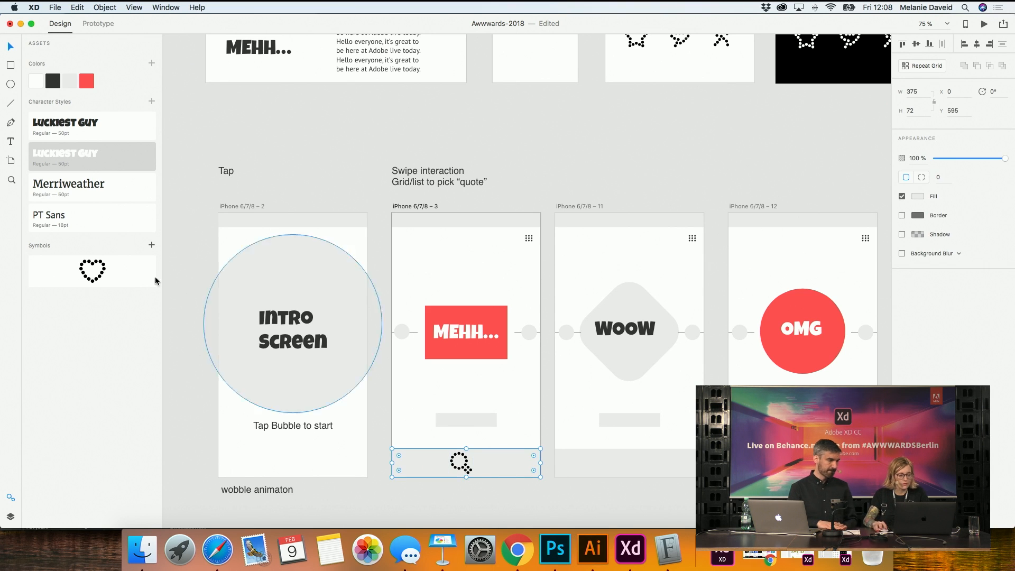
{"action": "scroll", "coordinate": [623, 261], "scroll_direction": "down", "scroll_amount": 4}
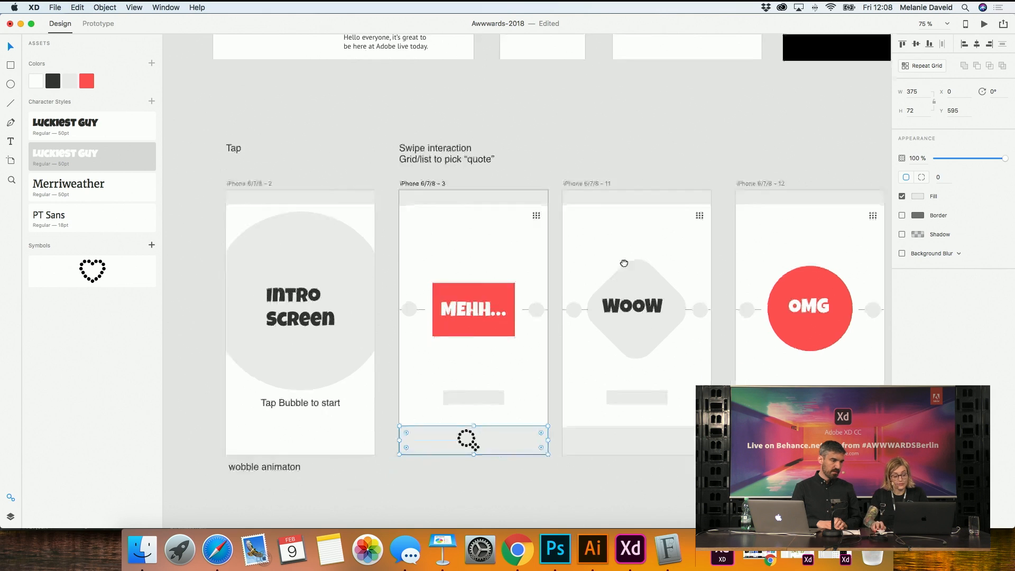
{"action": "left_click", "coordinate": [601, 466]}
{"action": "left_click", "coordinate": [509, 378]}
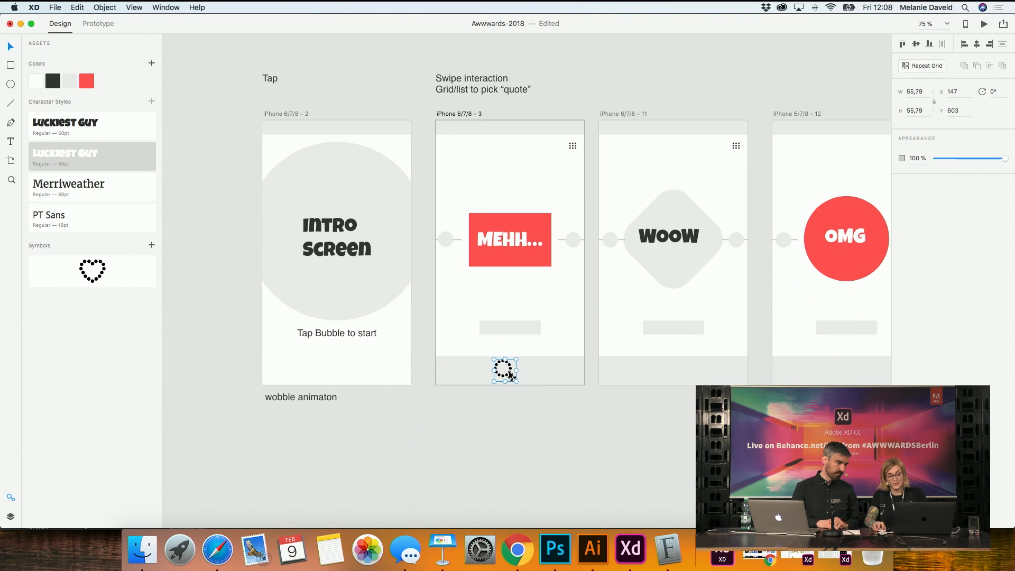
{"action": "left_click", "coordinate": [152, 245]}
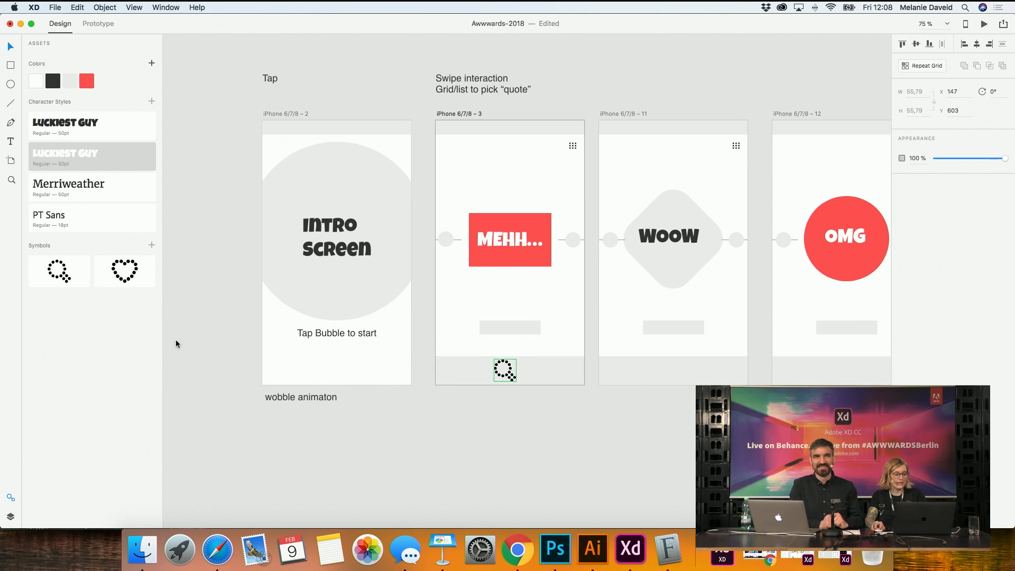
Remove the magnifier instance from the bottom bar of iPhone 6/7/8 – 3, leaving its symbol in the assets
{"action": "left_click", "coordinate": [483, 485]}
{"action": "left_click", "coordinate": [506, 376]}
{"action": "left_click", "coordinate": [509, 377]}
{"action": "key", "text": "Escape"}
Turn the speech bubble icon on the Positive artboard into a symbol
{"action": "left_click_drag", "start_coordinate": [724, 91], "coordinate": [452, 426]}
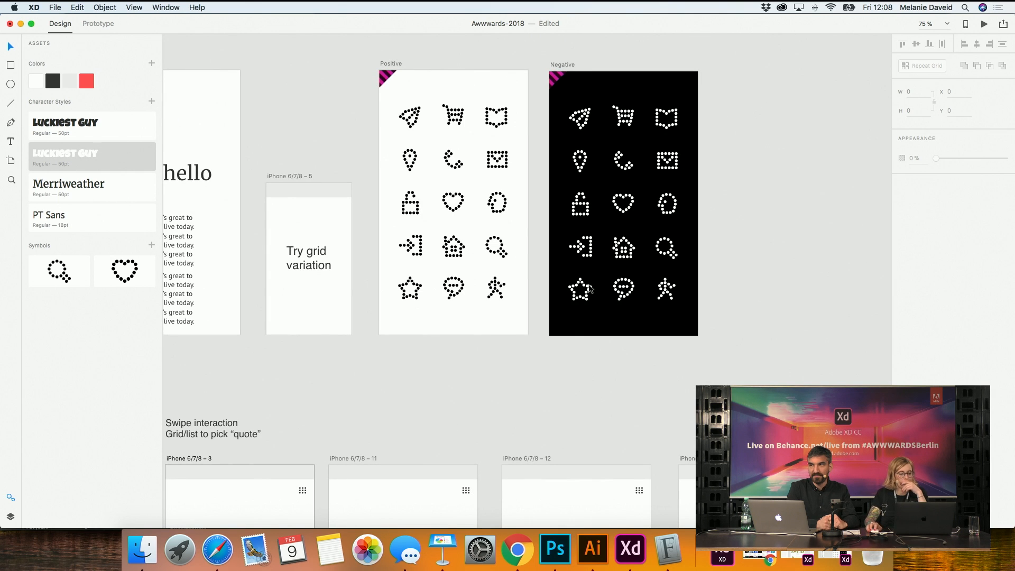
{"action": "left_click_drag", "start_coordinate": [391, 275], "coordinate": [429, 309]}
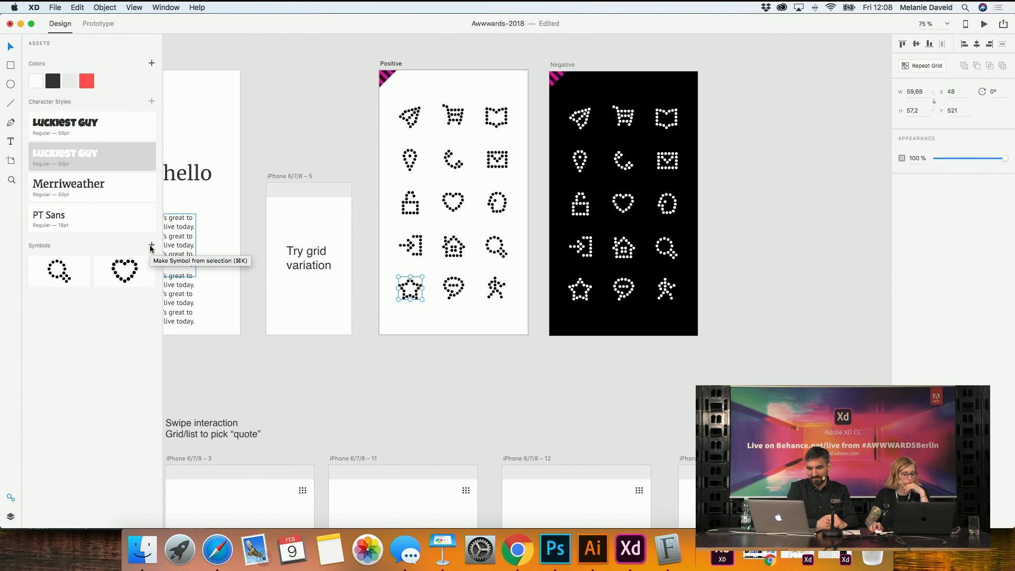
{"action": "left_click_drag", "start_coordinate": [465, 302], "coordinate": [438, 280]}
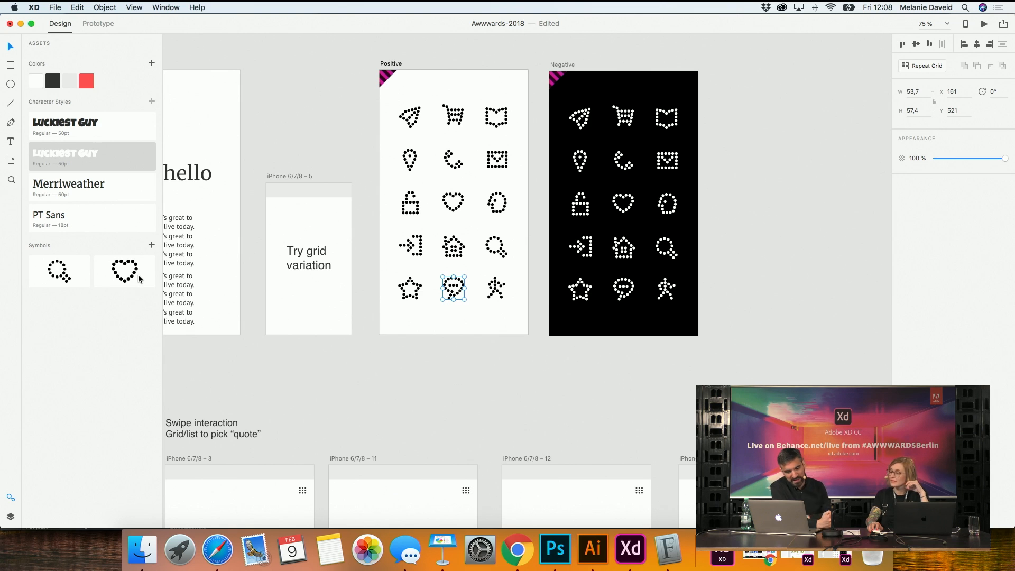
{"action": "left_click", "coordinate": [151, 246]}
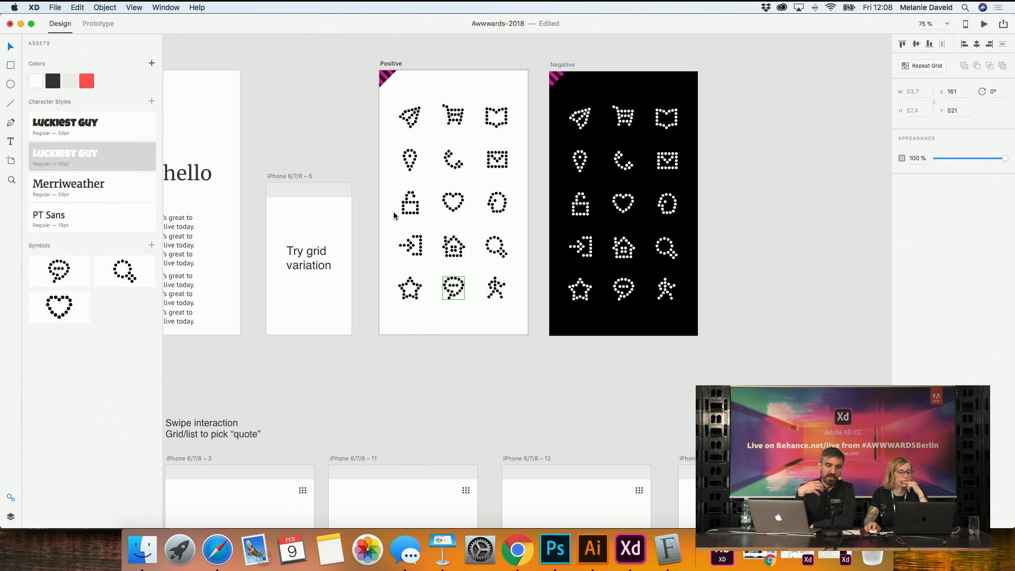
Turn the star icon on the Positive artboard into a symbol and clear the selection
{"action": "left_click", "coordinate": [389, 271]}
{"action": "left_click", "coordinate": [410, 288]}
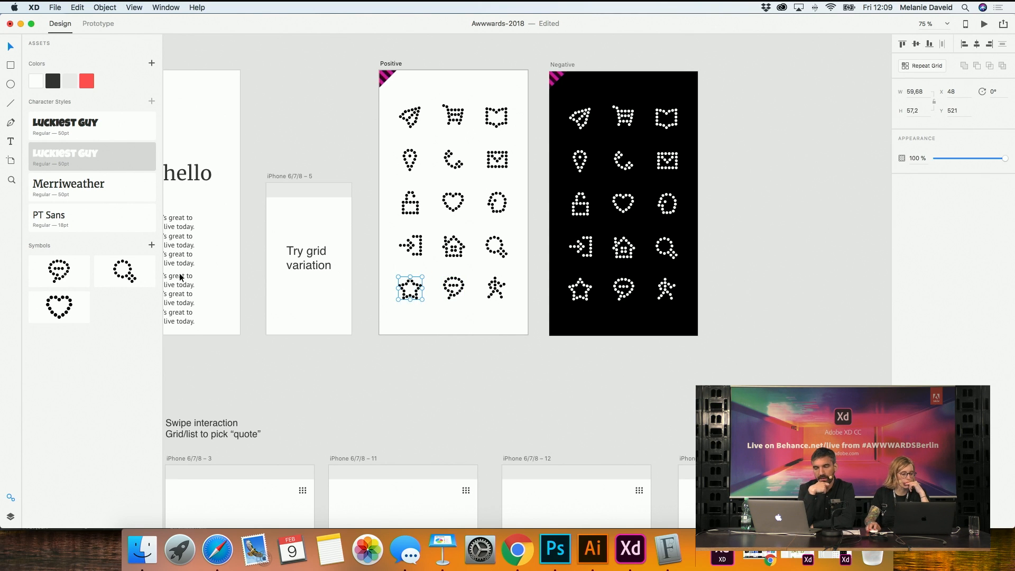
{"action": "left_click", "coordinate": [151, 246]}
{"action": "left_click", "coordinate": [364, 379]}
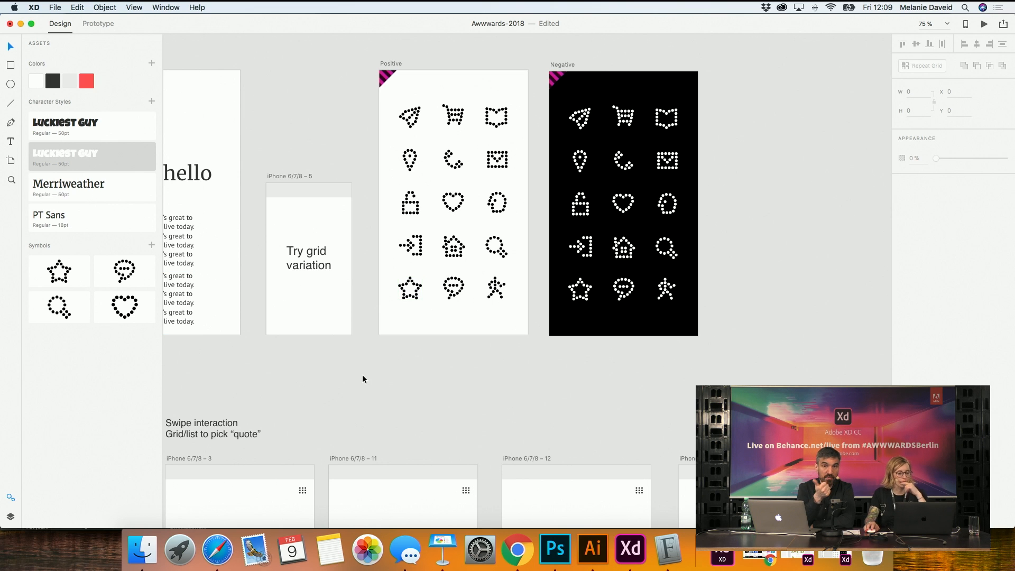
Place magnifier and speech bubble symbols in the bottom bar of iPhone 6/7/8 – 11, the magnifier at about X 278, Y 603
{"action": "left_click", "coordinate": [453, 199]}
{"action": "key", "text": "super+c"}
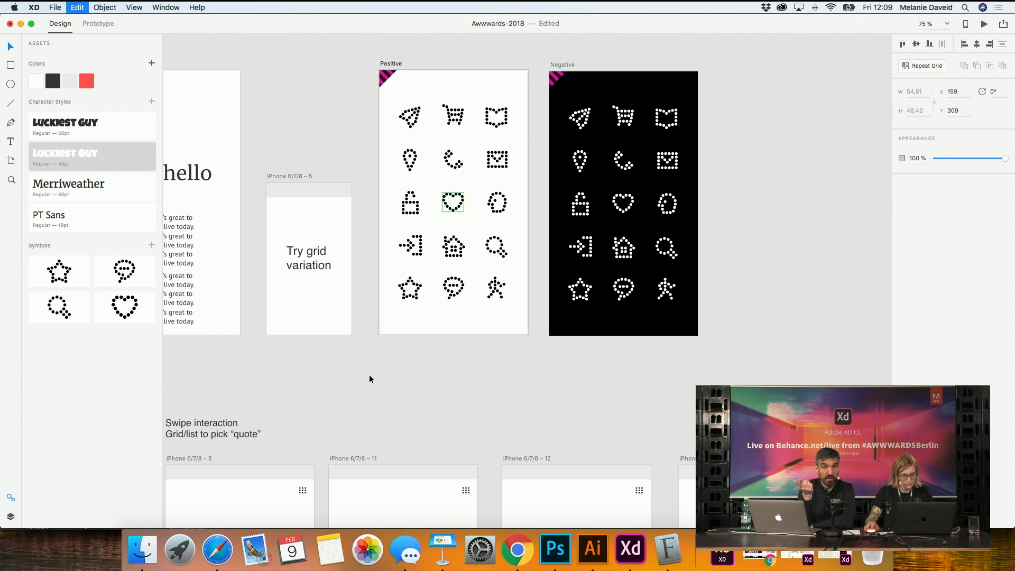
{"action": "scroll", "coordinate": [370, 376], "scroll_direction": "right", "scroll_amount": 3}
{"action": "scroll", "coordinate": [370, 376], "scroll_direction": "left", "scroll_amount": 3}
{"action": "scroll", "coordinate": [372, 376], "scroll_direction": "down", "scroll_amount": 10}
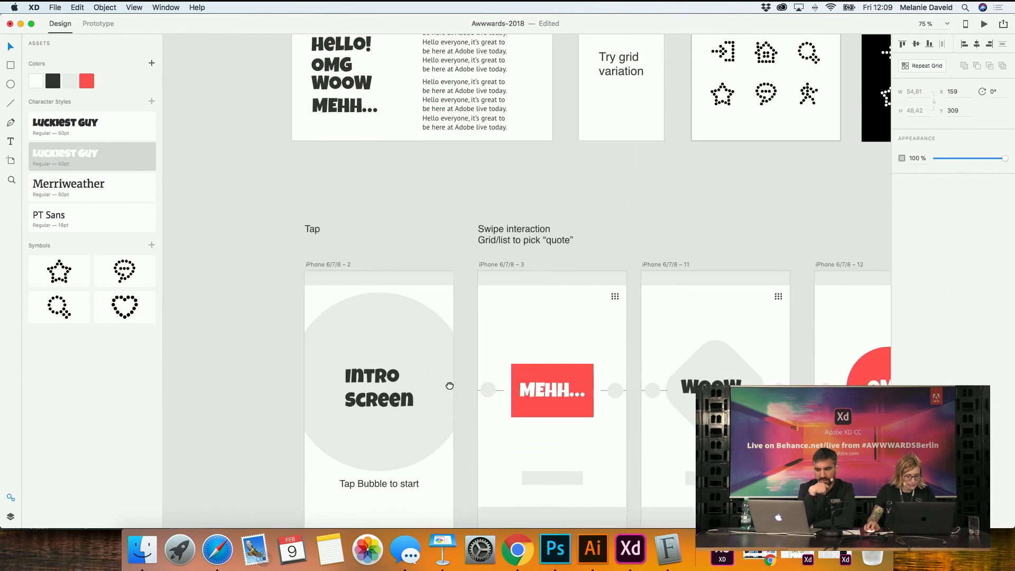
{"action": "scroll", "coordinate": [437, 374], "scroll_direction": "right", "scroll_amount": 5}
{"action": "left_click", "coordinate": [65, 278]}
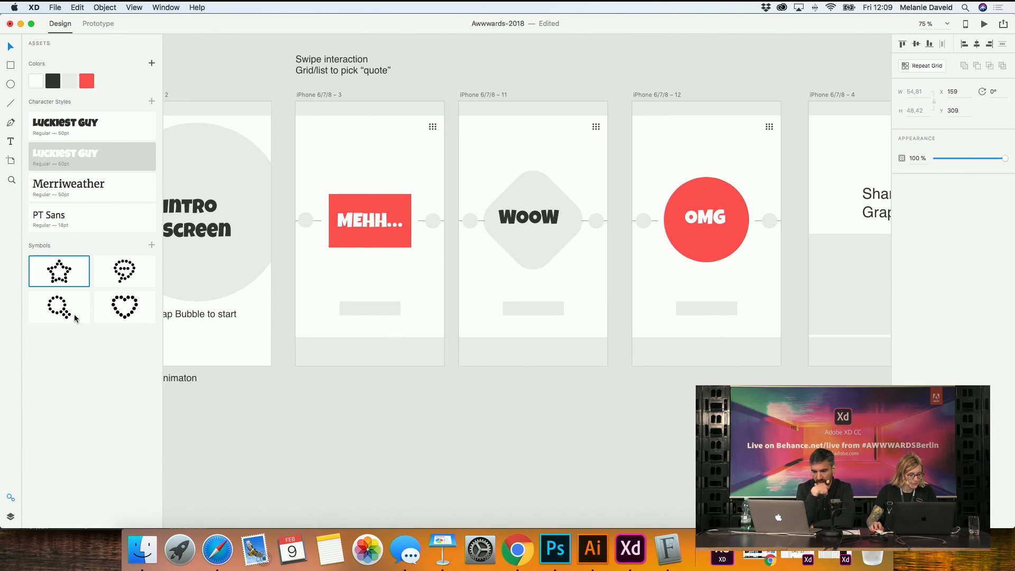
{"action": "left_click_drag", "start_coordinate": [65, 314], "coordinate": [588, 358]}
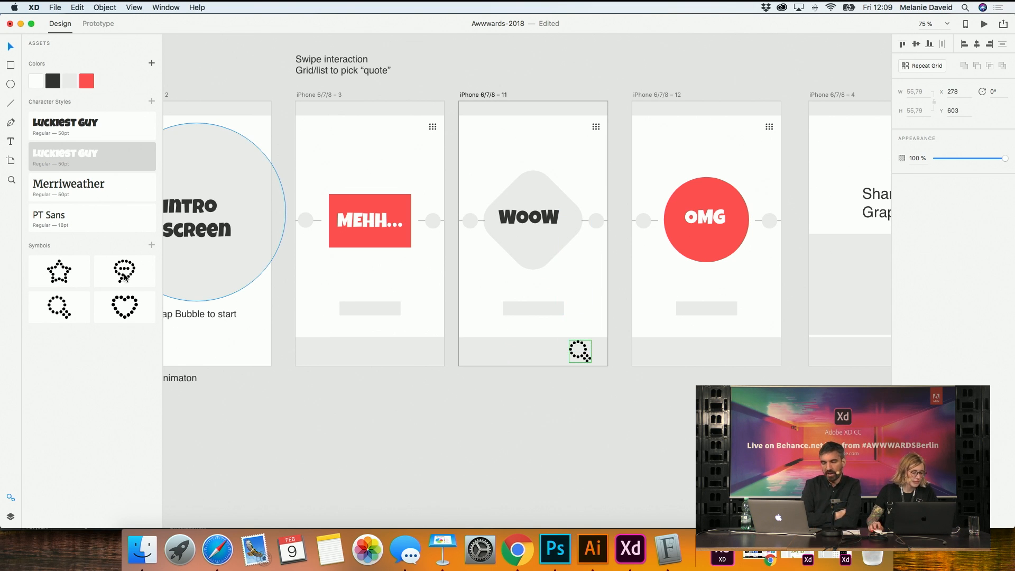
{"action": "left_click_drag", "start_coordinate": [125, 277], "coordinate": [508, 353]}
{"action": "left_click", "coordinate": [569, 397]}
Ungroup the magnifier symbol instance in the bottom bar of iPhone 6/7/8 – 11
{"action": "left_click", "coordinate": [583, 355]}
{"action": "left_click", "coordinate": [593, 396]}
{"action": "left_click", "coordinate": [585, 360]}
{"action": "right_click", "coordinate": [585, 360]}
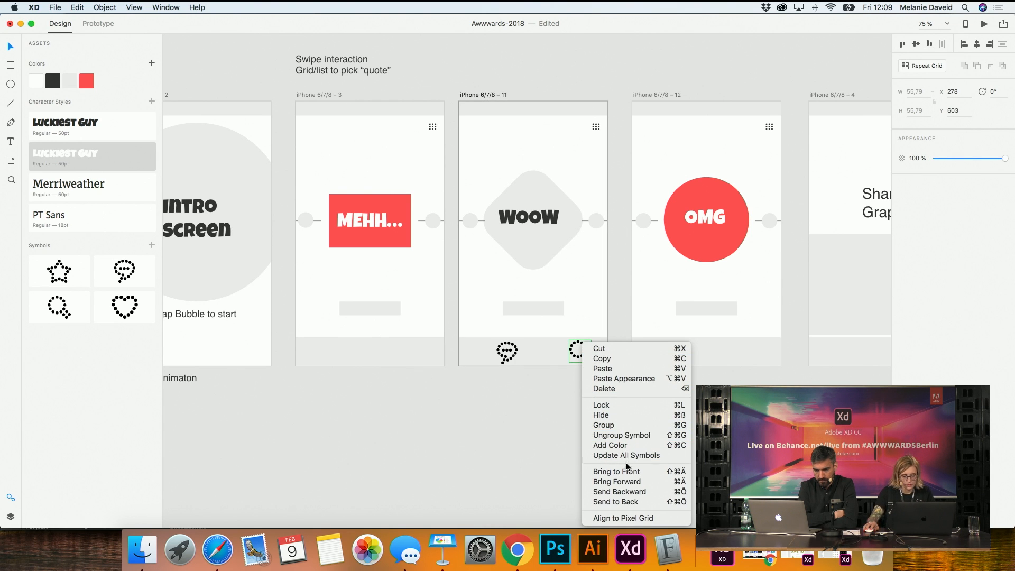
{"action": "left_click", "coordinate": [629, 441]}
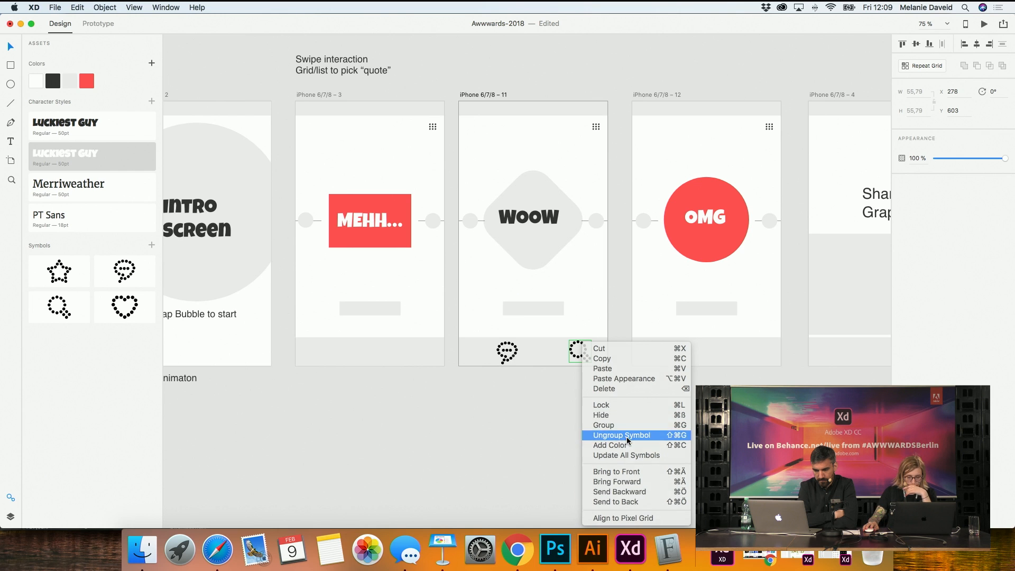
{"action": "left_click", "coordinate": [582, 352]}
{"action": "left_click", "coordinate": [598, 418]}
Scale down the ungrouped magnifier and shift it closer to the speech bubble within the bottom bar
{"action": "mouse_move", "coordinate": [604, 379]}
{"action": "left_mouse_down"}
{"action": "mouse_move", "coordinate": [560, 344]}
{"action": "mouse_move", "coordinate": [585, 356]}
{"action": "mouse_move", "coordinate": [611, 391]}
{"action": "left_mouse_up"}
{"action": "key", "text": "super+1"}
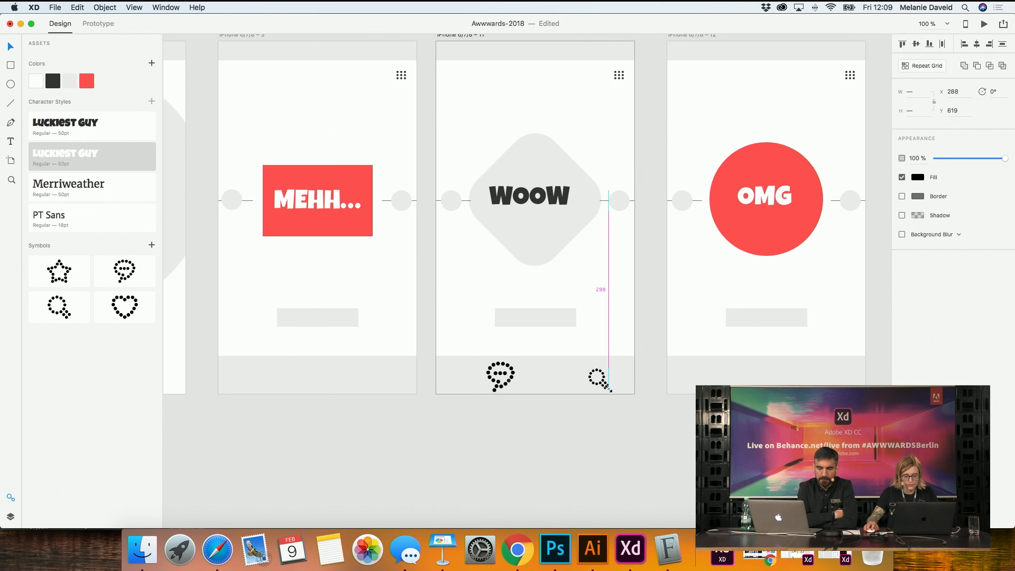
{"action": "left_click", "coordinate": [618, 412]}
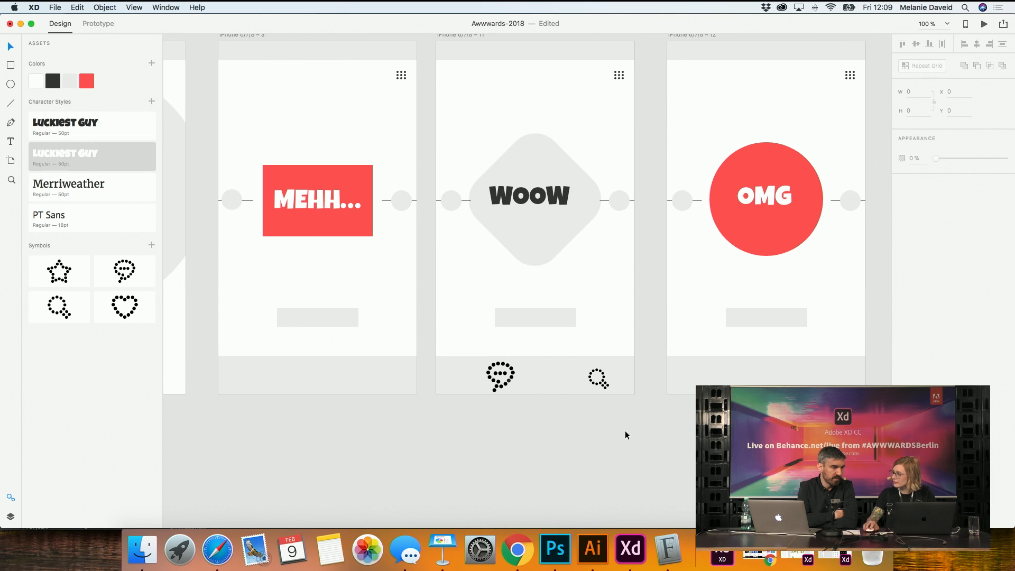
{"action": "left_click_drag", "start_coordinate": [630, 447], "coordinate": [587, 387]}
{"action": "left_click", "coordinate": [639, 437]}
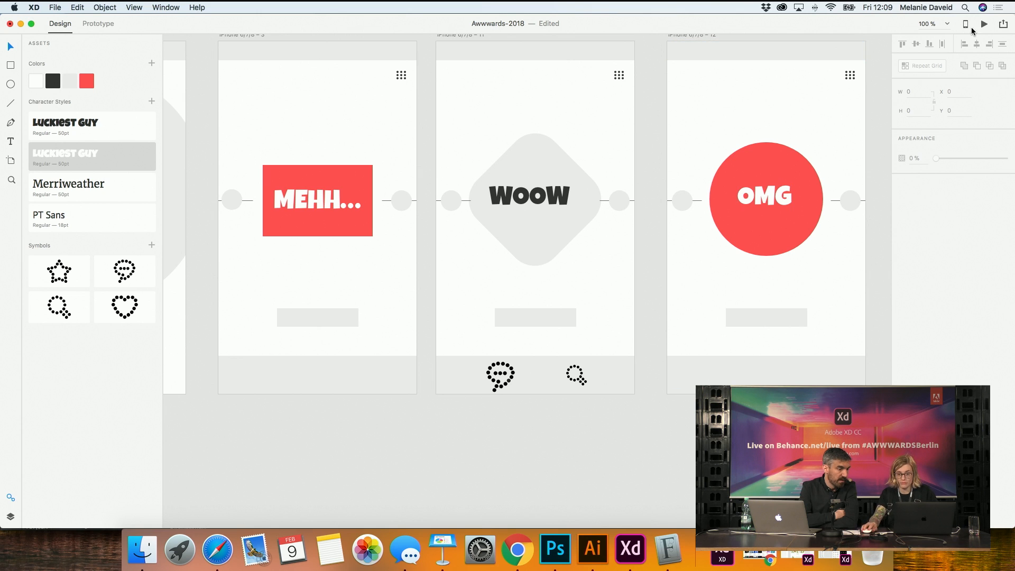
Publish the current design specs of Awwwards-2018 by updating the existing link
{"action": "left_click", "coordinate": [1004, 24]}
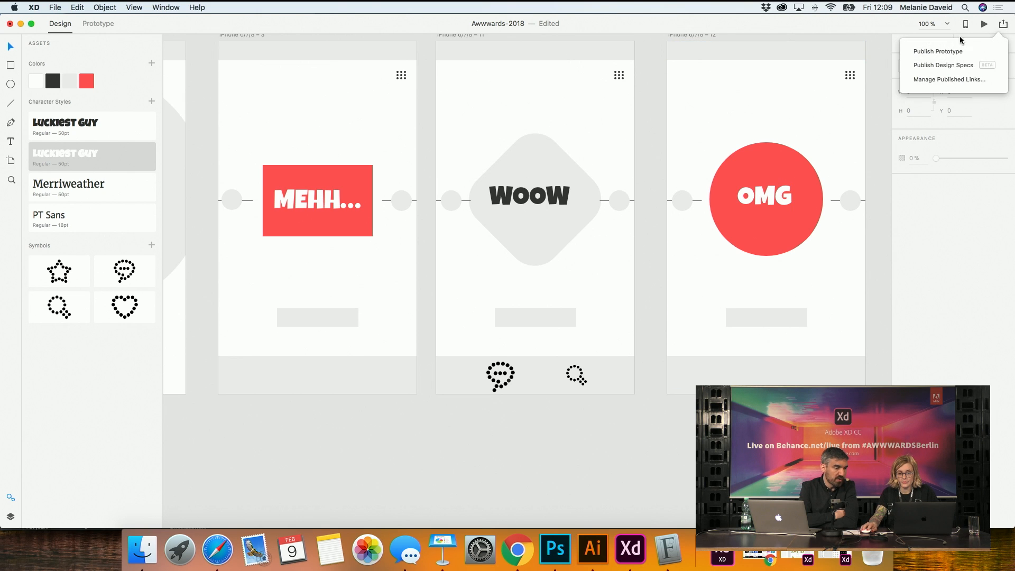
{"action": "left_click", "coordinate": [938, 65]}
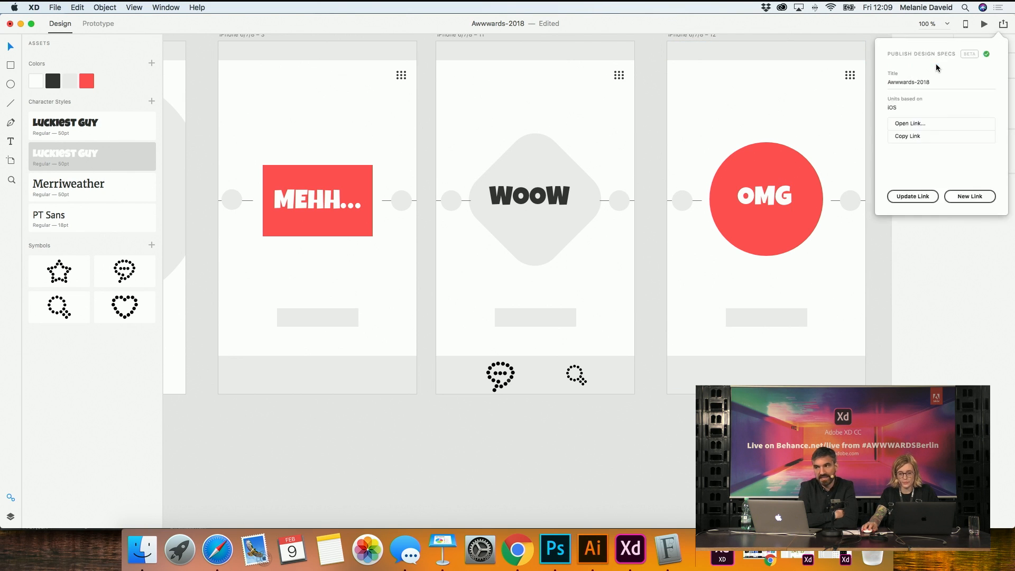
{"action": "left_click", "coordinate": [914, 194]}
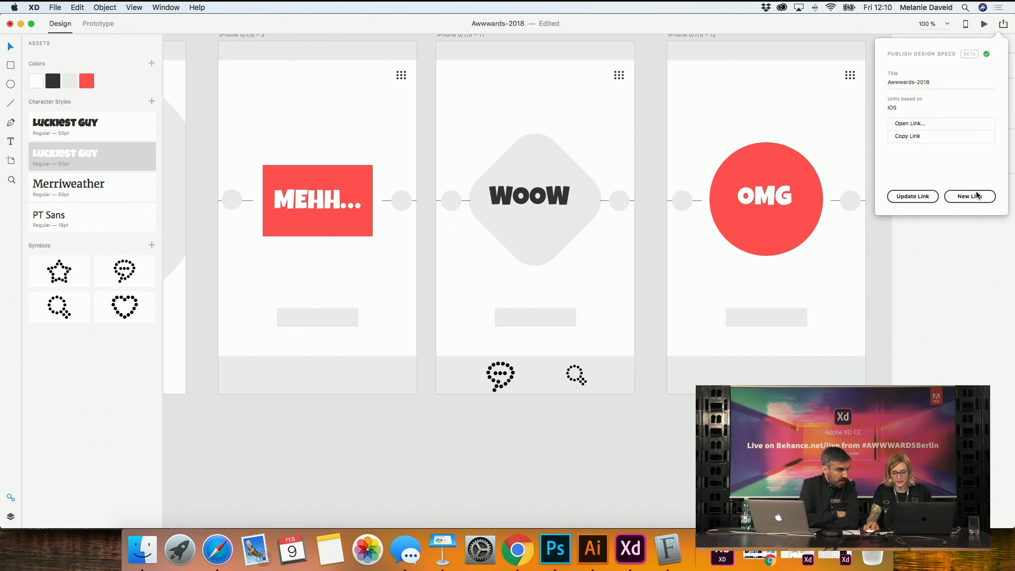
Open the published design specs in Chrome, reposition the browser window and open the iPhone 6/7/8 – 3 screen
{"action": "left_click", "coordinate": [911, 123]}
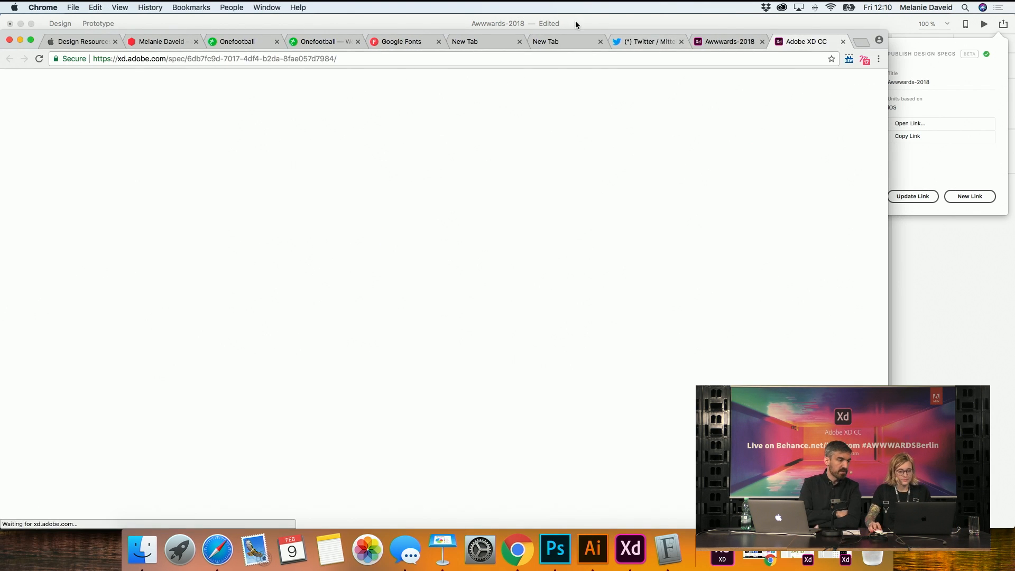
{"action": "left_click_drag", "start_coordinate": [867, 40], "coordinate": [976, 11]}
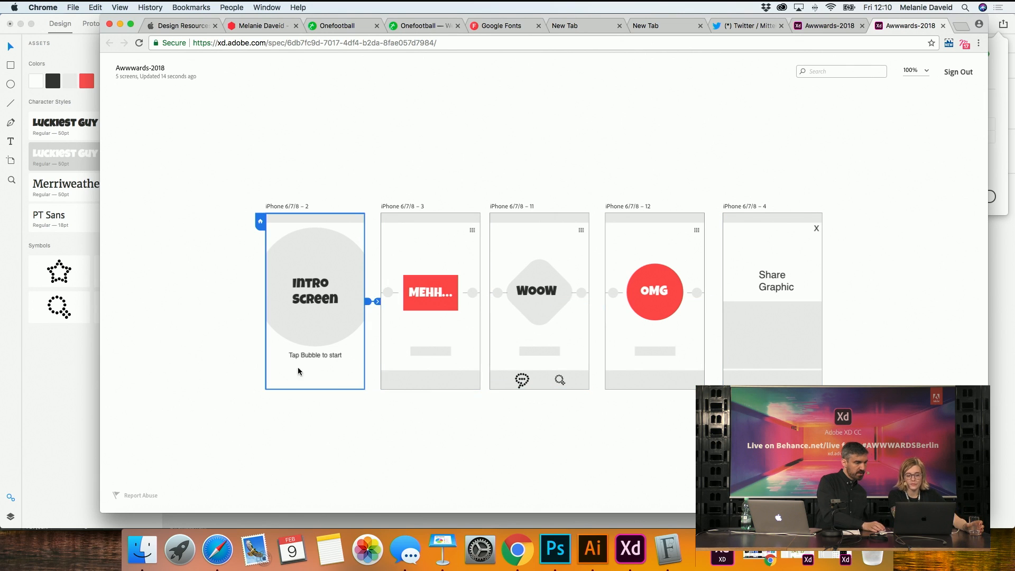
{"action": "left_click", "coordinate": [431, 338]}
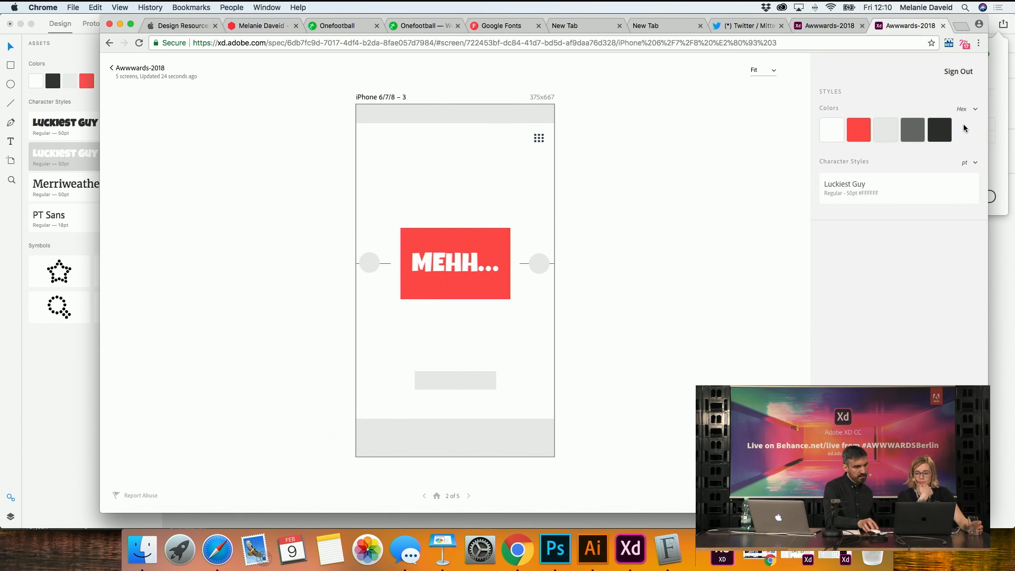
Examine the color formats, swatches and character style of iPhone 6/7/8 – 3 and the size and spacing of its MEHH... text
{"action": "left_click", "coordinate": [975, 105]}
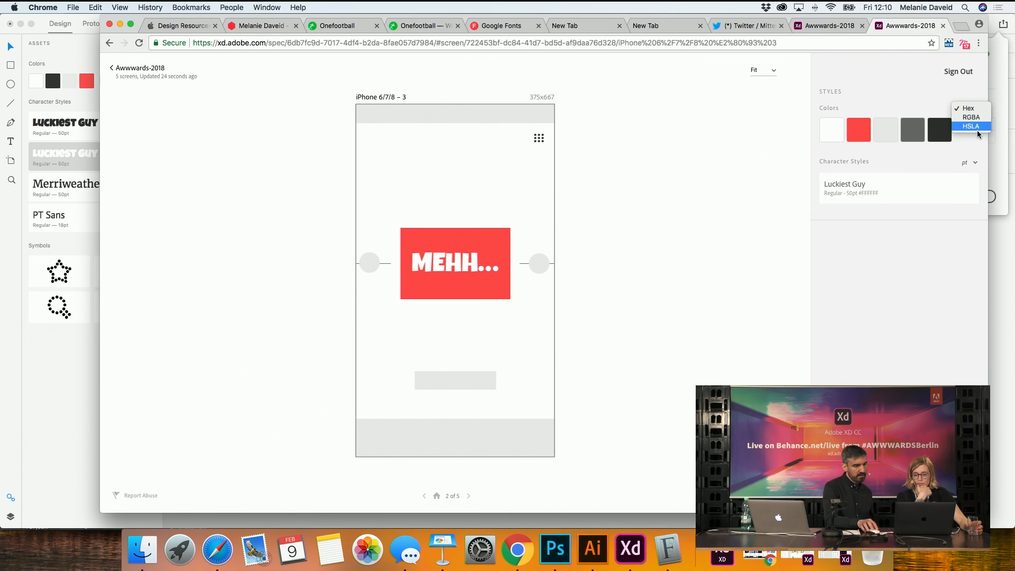
{"action": "left_click", "coordinate": [952, 140]}
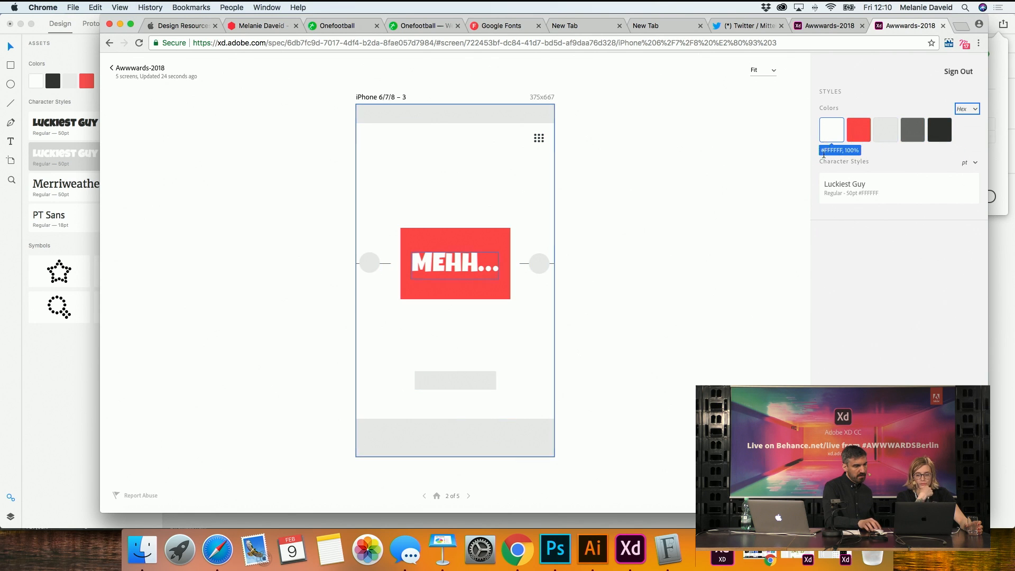
{"action": "scroll", "coordinate": [824, 155], "scroll_direction": "down", "scroll_amount": 1}
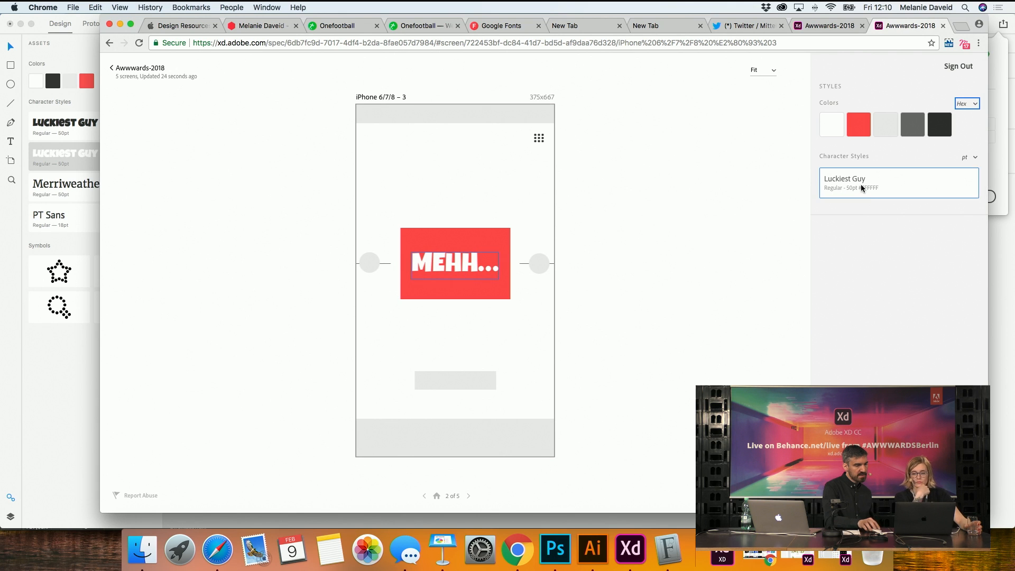
{"action": "scroll", "coordinate": [517, 267], "scroll_direction": "left", "scroll_amount": 2}
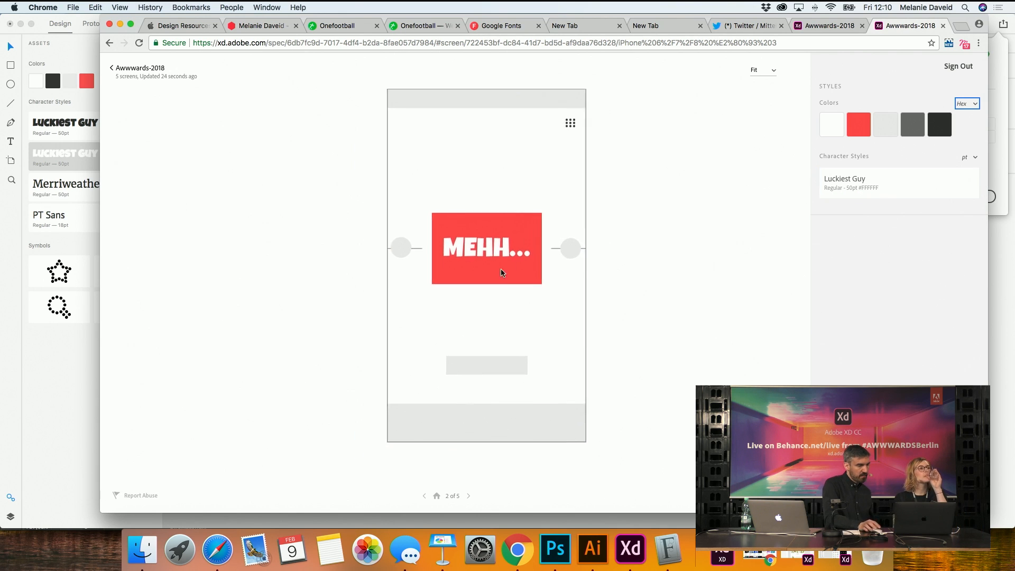
{"action": "left_click", "coordinate": [467, 251]}
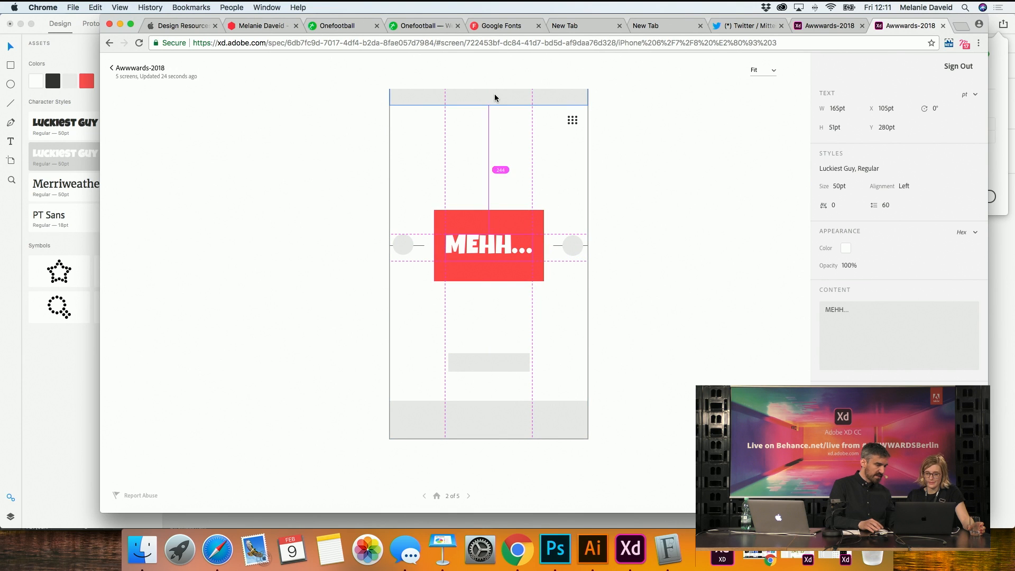
{"action": "left_click", "coordinate": [664, 177]}
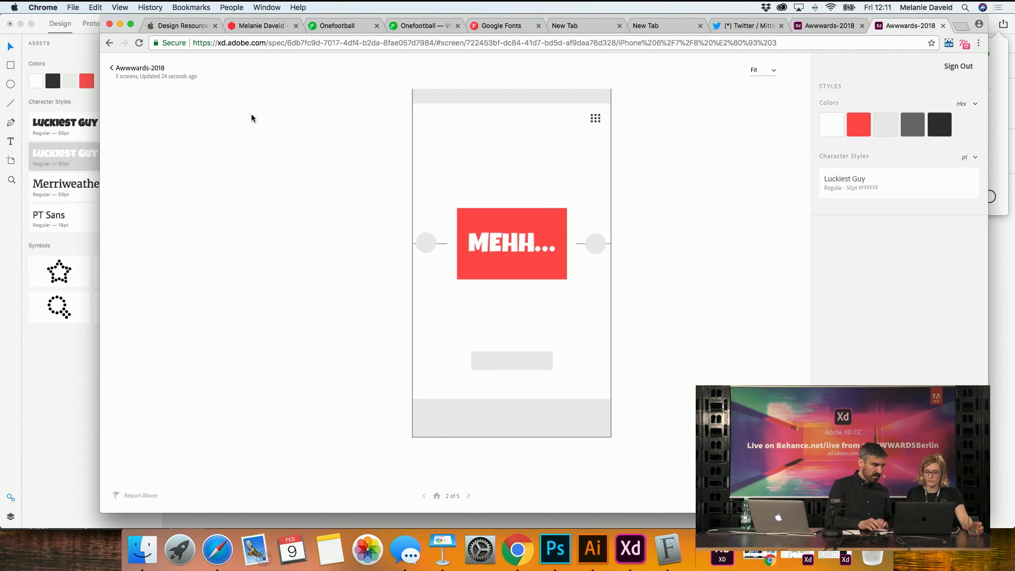
Open the iPhone 6/7/8 – 11 specs, inspect the speech bubble's properties in the bottom bar and return to the screen overview
{"action": "left_click", "coordinate": [115, 69]}
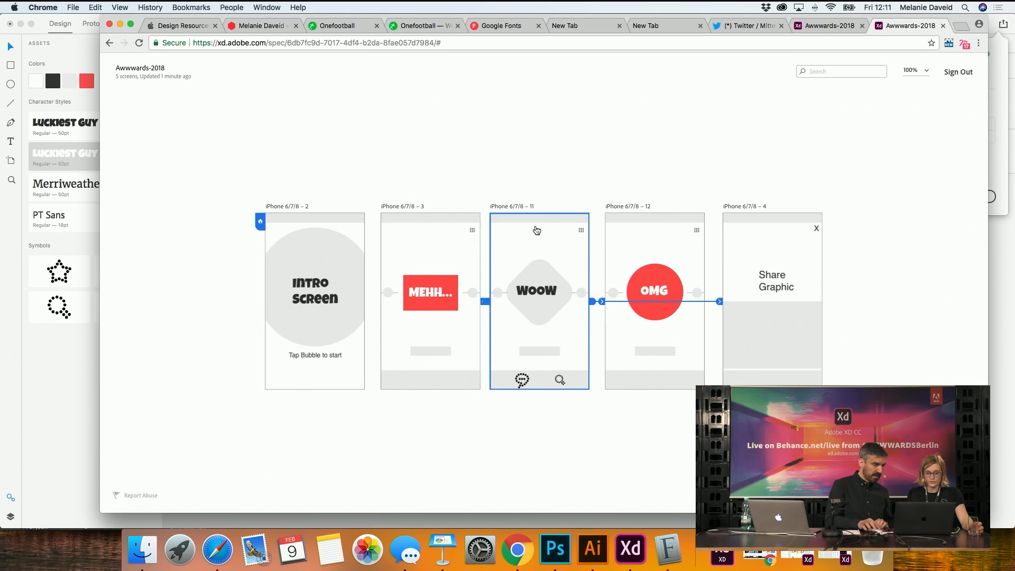
{"action": "left_click", "coordinate": [575, 291]}
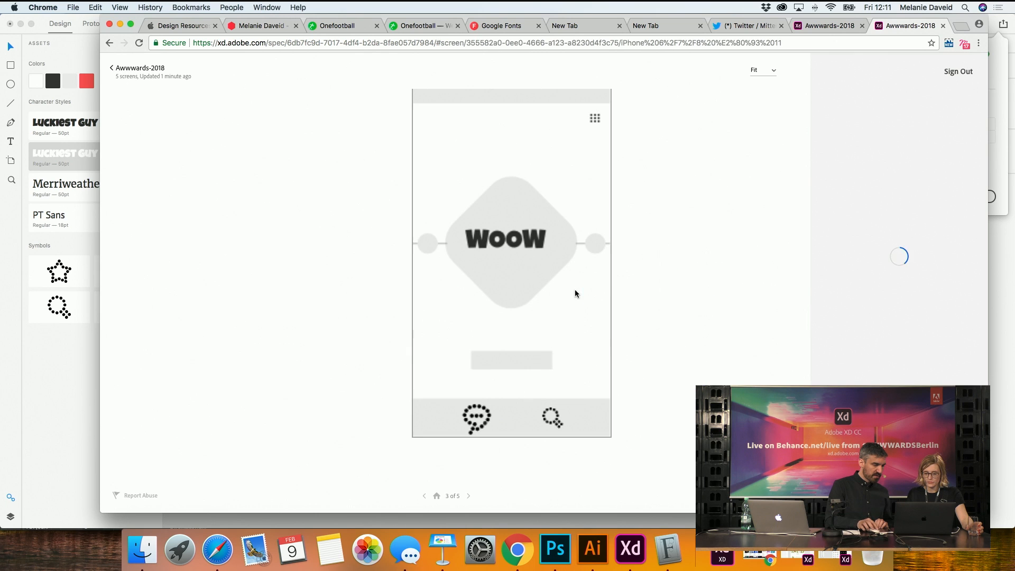
{"action": "left_click", "coordinate": [482, 419]}
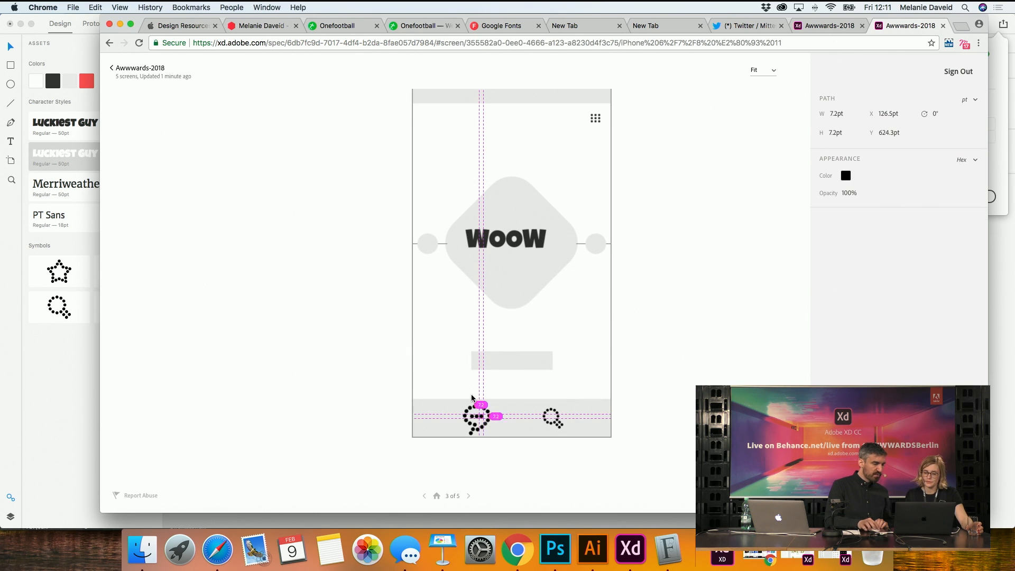
{"action": "left_click", "coordinate": [506, 416]}
{"action": "left_click", "coordinate": [638, 231]}
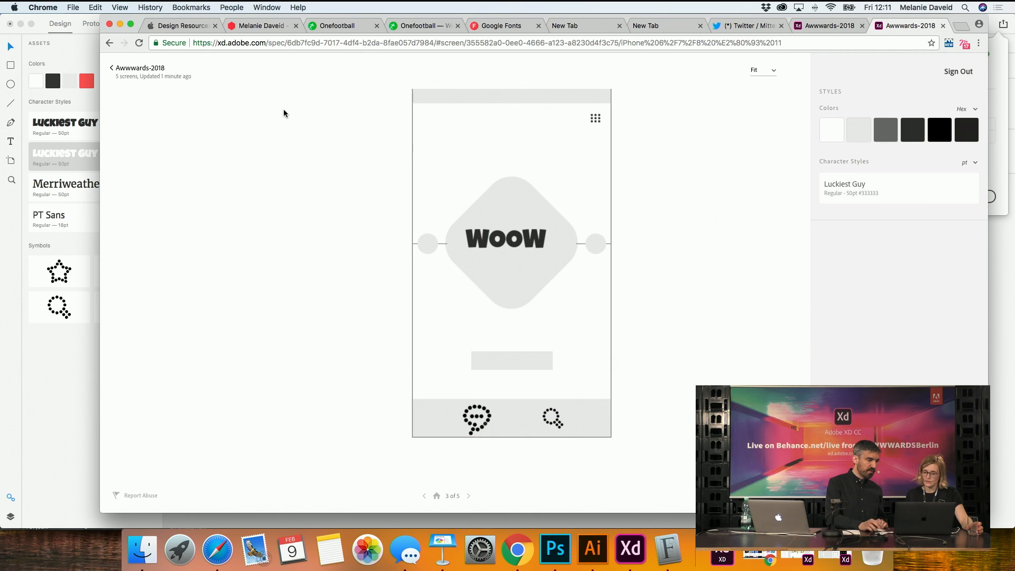
{"action": "left_click", "coordinate": [112, 67]}
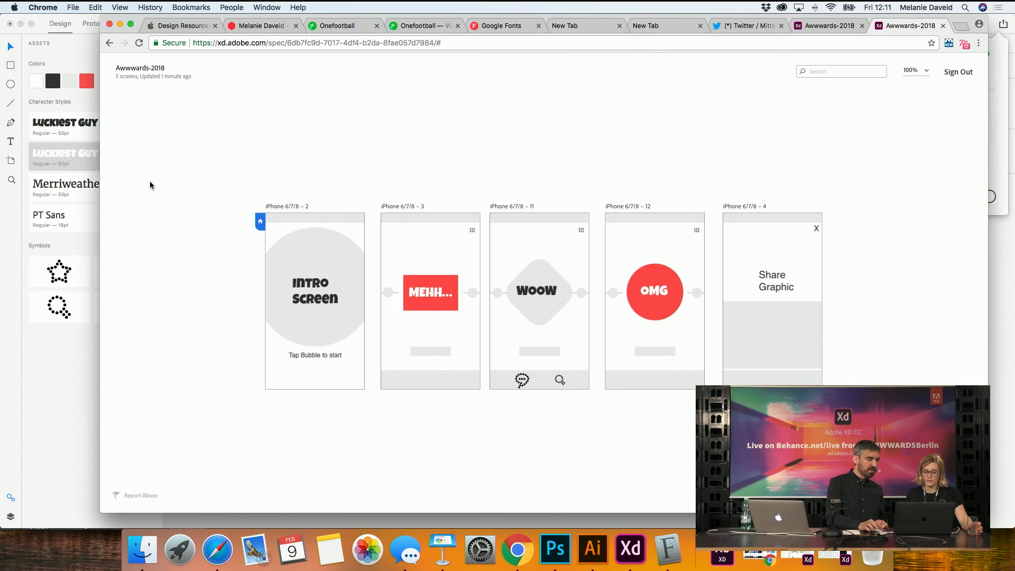
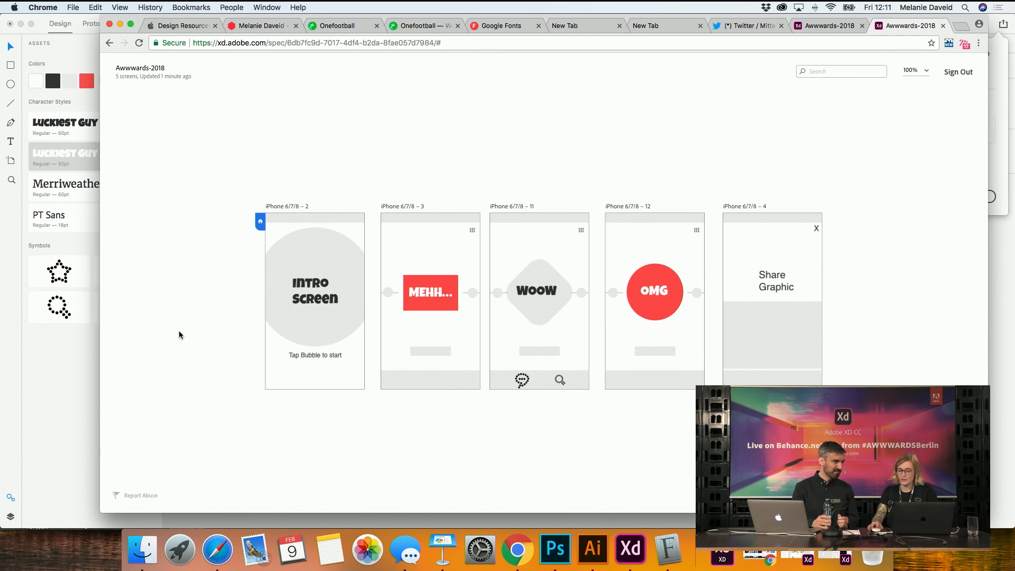
Switch back to Adobe XD, ungroup the speech bubble symbol on iPhone 6/7/8 – 11 and scale it down to about 37 × 40
{"action": "left_click", "coordinate": [56, 378]}
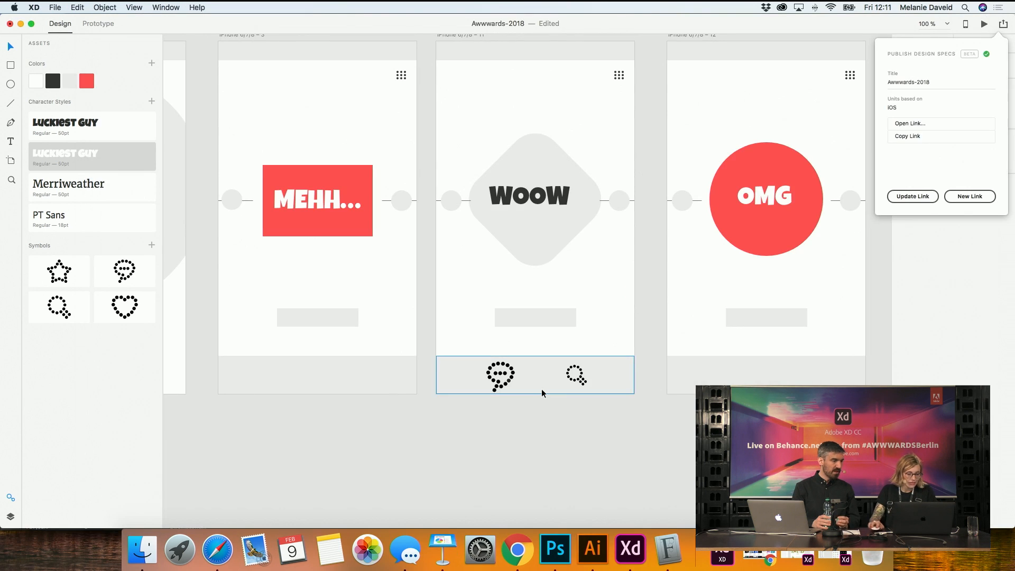
{"action": "double_click", "coordinate": [506, 381]}
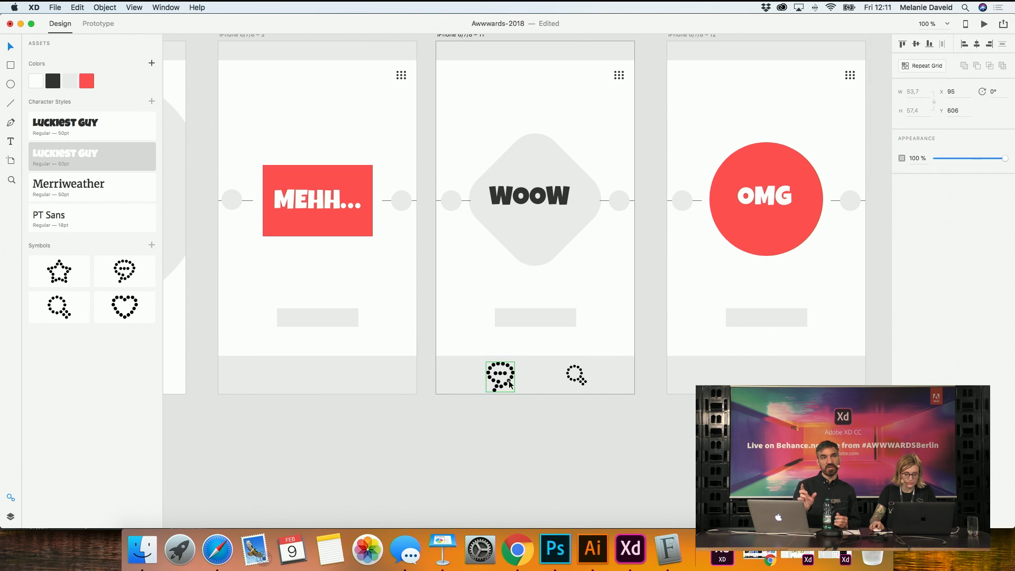
{"action": "right_click", "coordinate": [508, 384]}
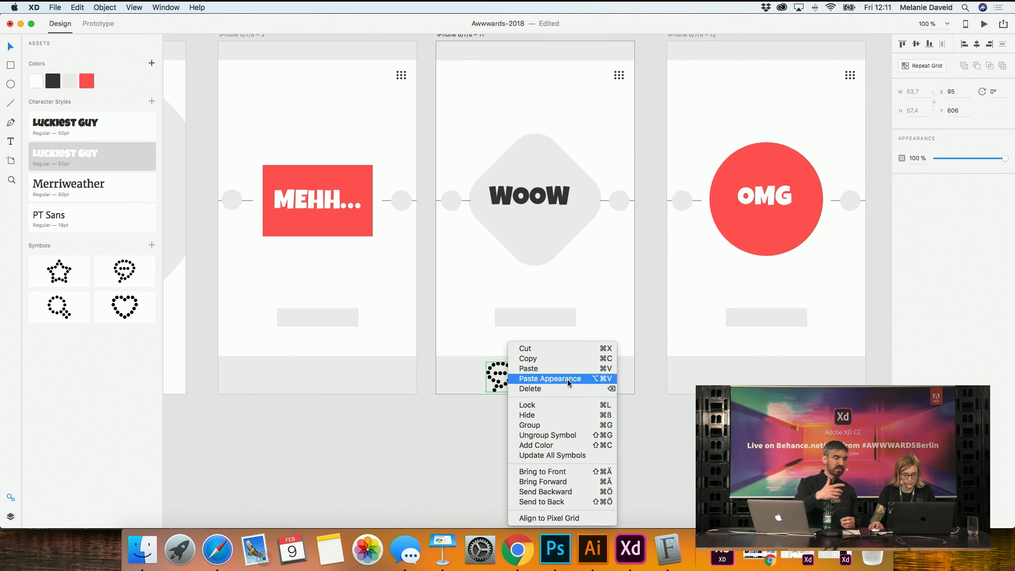
{"action": "left_click", "coordinate": [566, 438]}
{"action": "left_click_drag", "start_coordinate": [540, 424], "coordinate": [469, 363]}
{"action": "left_click_drag", "start_coordinate": [516, 392], "coordinate": [507, 381]}
Group the magnifier's dots in the bottom bar of iPhone 6/7/8 – 11 and set the group's width to 40
{"action": "left_click", "coordinate": [569, 381]}
{"action": "double_click", "coordinate": [579, 380]}
{"action": "left_click_drag", "start_coordinate": [600, 402], "coordinate": [545, 361]}
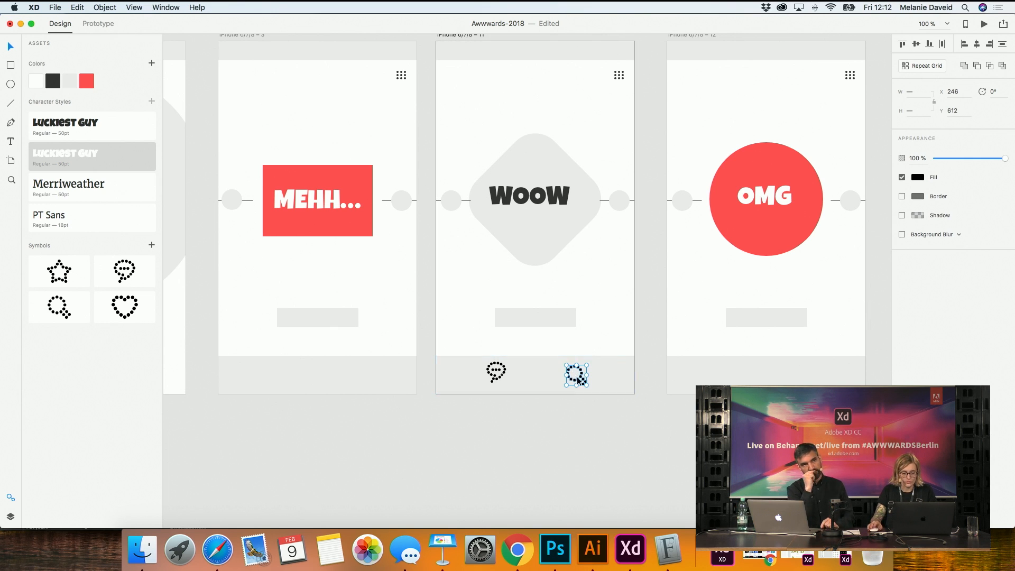
{"action": "key", "text": "super+g"}
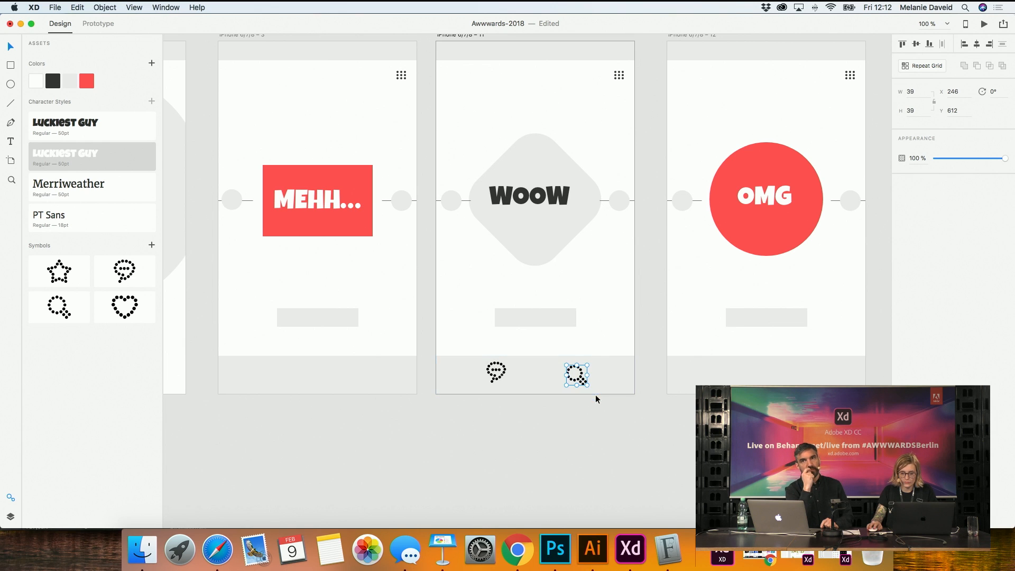
{"action": "type", "text": "40"}
{"action": "key", "text": "Tab"}
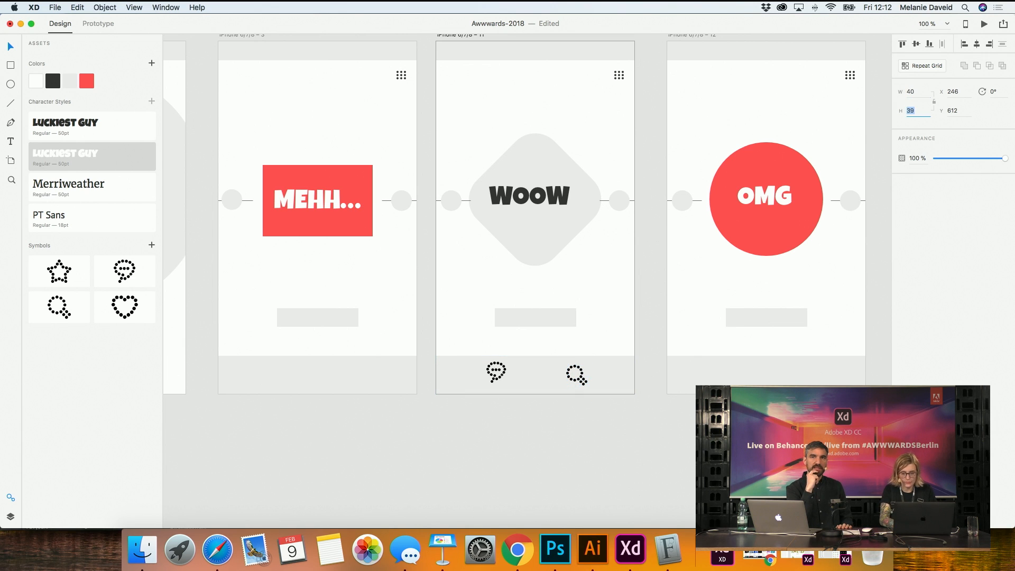
{"action": "type", "text": "5"}
Group the speech bubble's dots in the bottom bar and set the group's width to 40
{"action": "left_click", "coordinate": [514, 370]}
{"action": "left_click_drag", "start_coordinate": [526, 408], "coordinate": [474, 365]}
{"action": "key", "text": "super+g"}
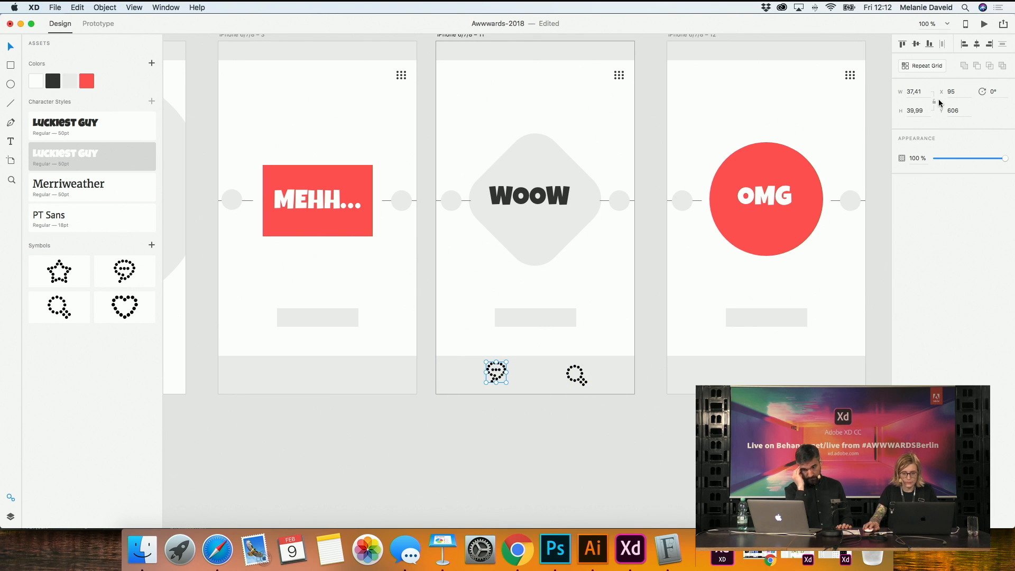
{"action": "left_click", "coordinate": [912, 91]}
{"action": "type", "text": "4"}
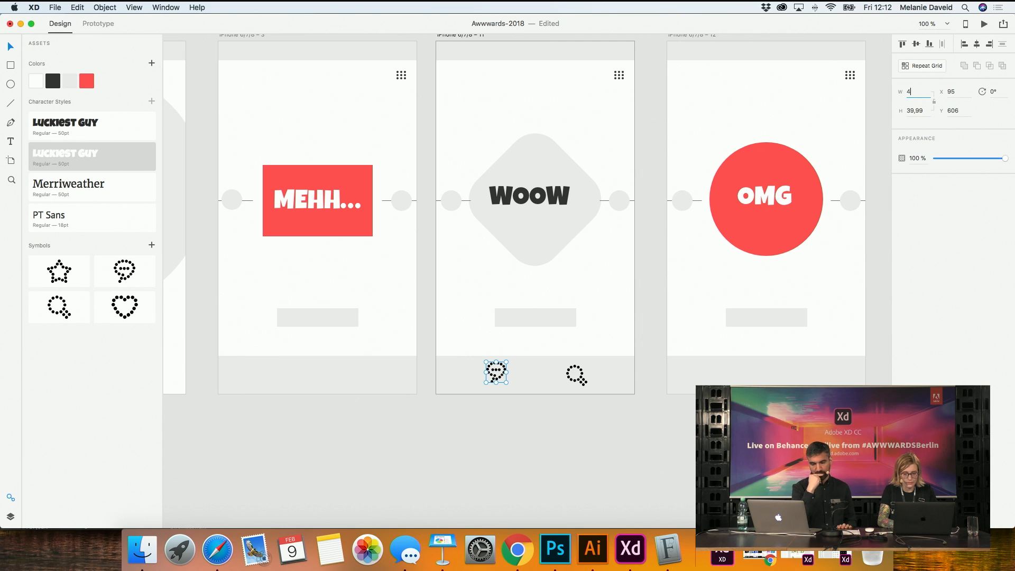
{"action": "type", "text": "0"}
{"action": "key", "text": "Return"}
Align the speech bubble and magnifier icons to each other by their vertical middles
{"action": "left_click", "coordinate": [509, 381]}
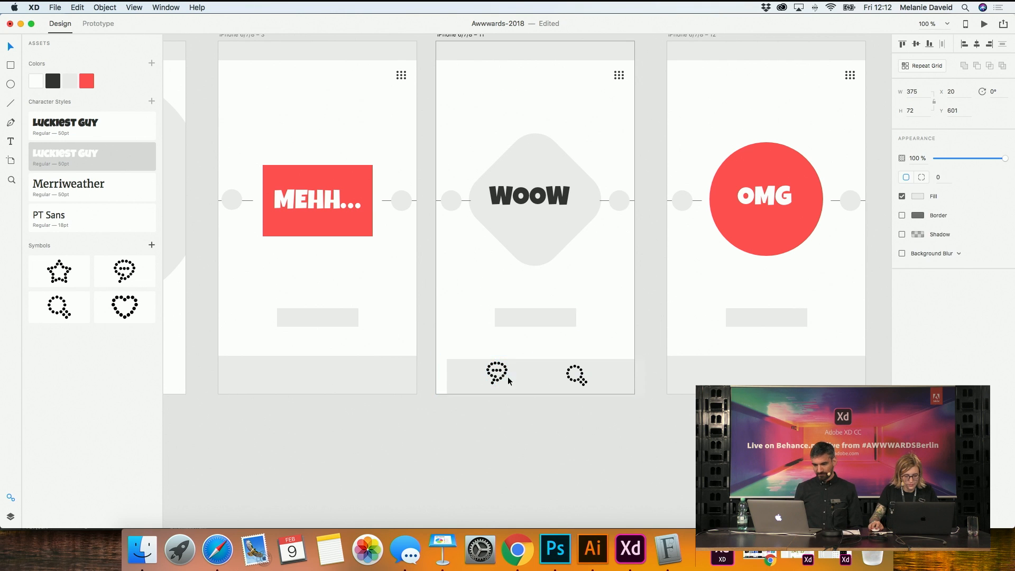
{"action": "left_click", "coordinate": [527, 428]}
{"action": "left_click_drag", "start_coordinate": [604, 419], "coordinate": [454, 372]}
{"action": "left_click", "coordinate": [914, 46]}
{"action": "left_click", "coordinate": [614, 410]}
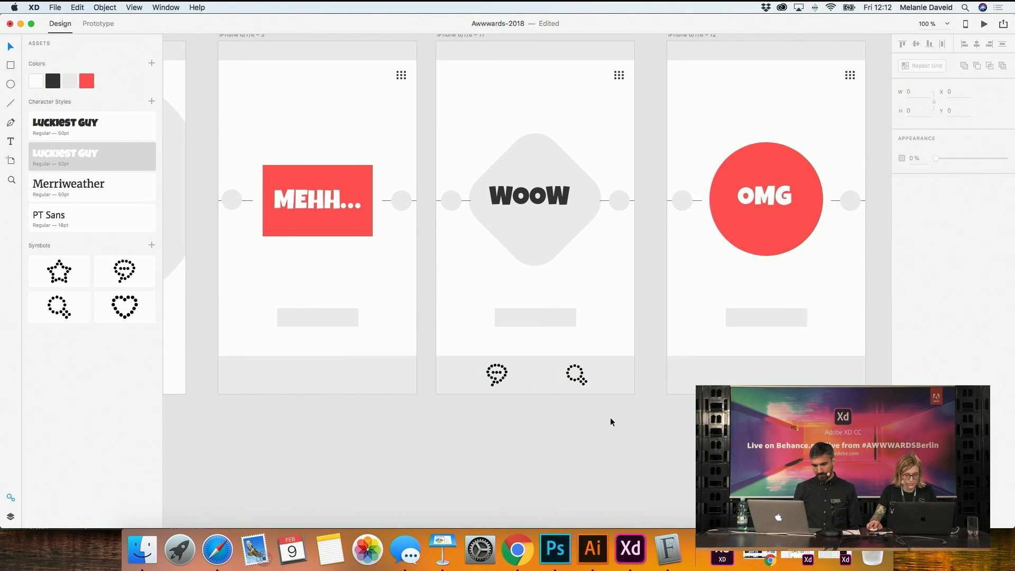
Ungroup the selected bottom-bar icons on iPhone 6/7/8 – 11 and check the grouping of the dots inside the speech bubble
{"action": "double_click", "coordinate": [496, 384]}
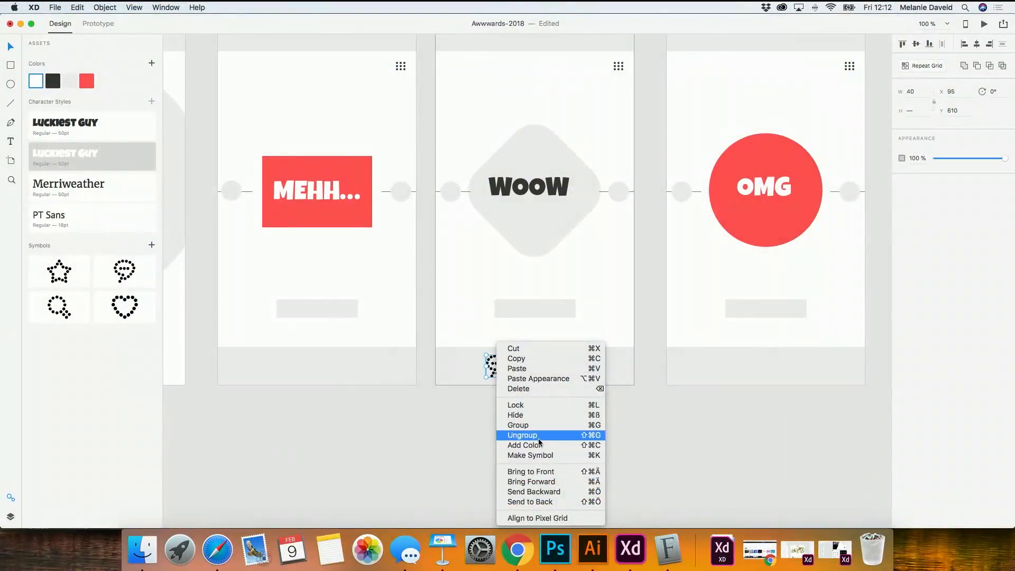
{"action": "left_click", "coordinate": [539, 442]}
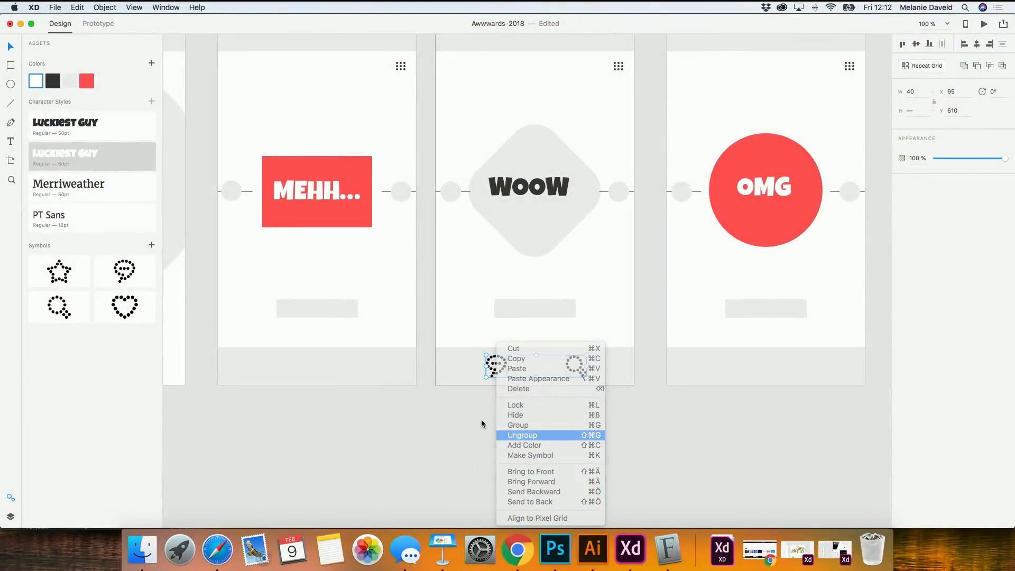
{"action": "left_click_drag", "start_coordinate": [505, 391], "coordinate": [475, 355]}
{"action": "left_click", "coordinate": [466, 361], "text": "shift"}
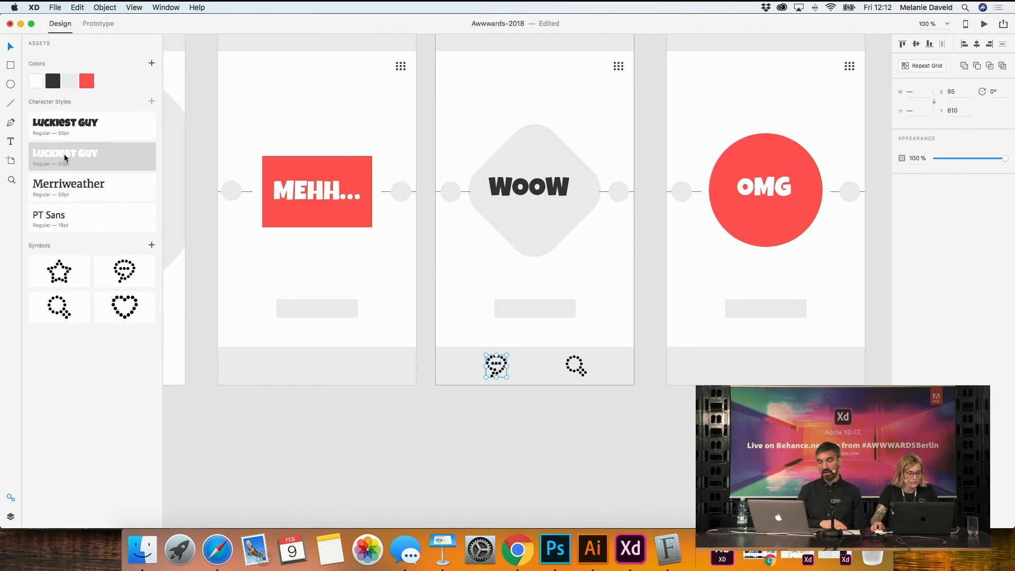
{"action": "left_click", "coordinate": [460, 392]}
{"action": "left_click", "coordinate": [492, 365]}
{"action": "double_click", "coordinate": [494, 364]}
{"action": "double_click", "coordinate": [496, 364]}
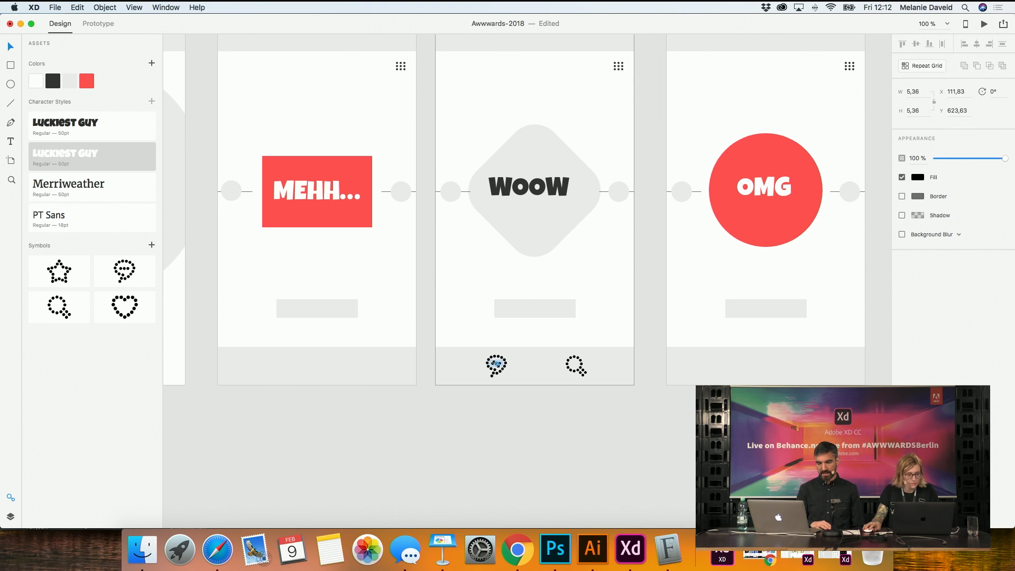
{"action": "left_click", "coordinate": [468, 399]}
Copy the speech bubble and magnifier icons into the bottom bars of iPhone 6/7/8 – 3 and iPhone 6/7/8 – 12
{"action": "key", "text": "super+minus"}
{"action": "key", "text": "super+minus"}
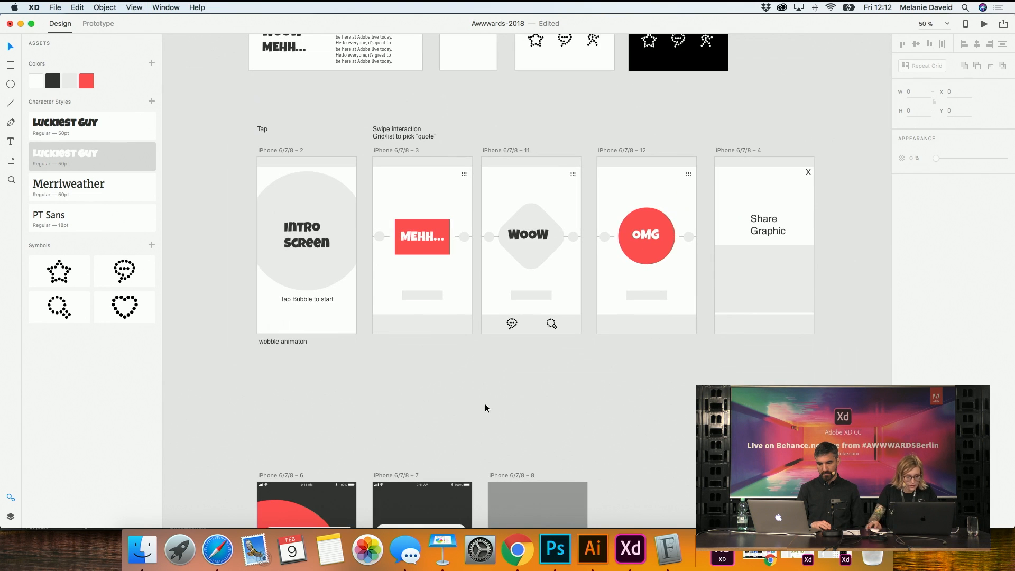
{"action": "left_click_drag", "start_coordinate": [563, 343], "coordinate": [491, 321]}
{"action": "left_click", "coordinate": [492, 323], "text": "shift"}
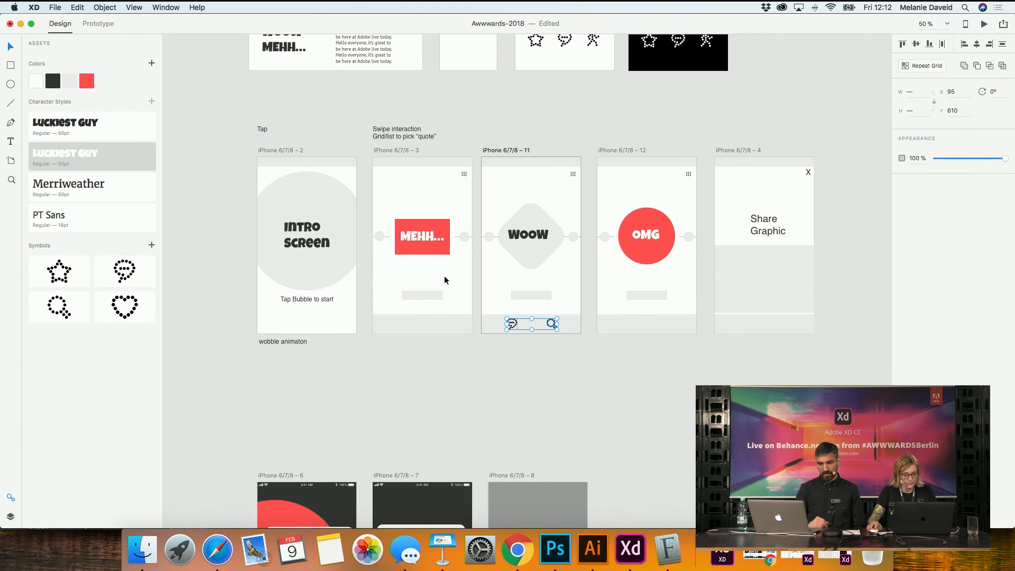
{"action": "key", "text": "super+c"}
{"action": "left_click", "coordinate": [400, 152]}
{"action": "key", "text": "super+v"}
{"action": "left_click", "coordinate": [628, 151]}
{"action": "key", "text": "super+v"}
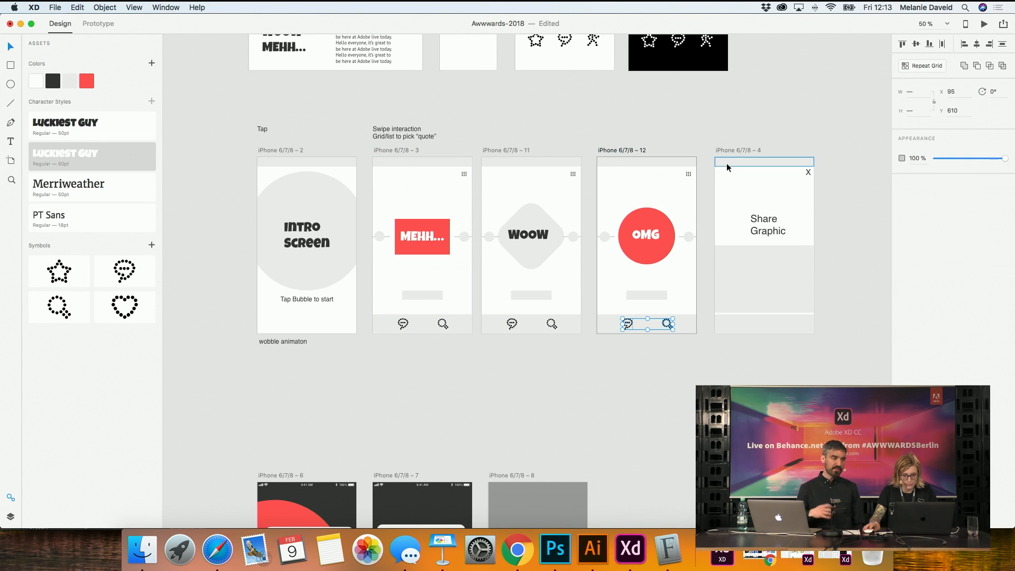
{"action": "left_click", "coordinate": [445, 446]}
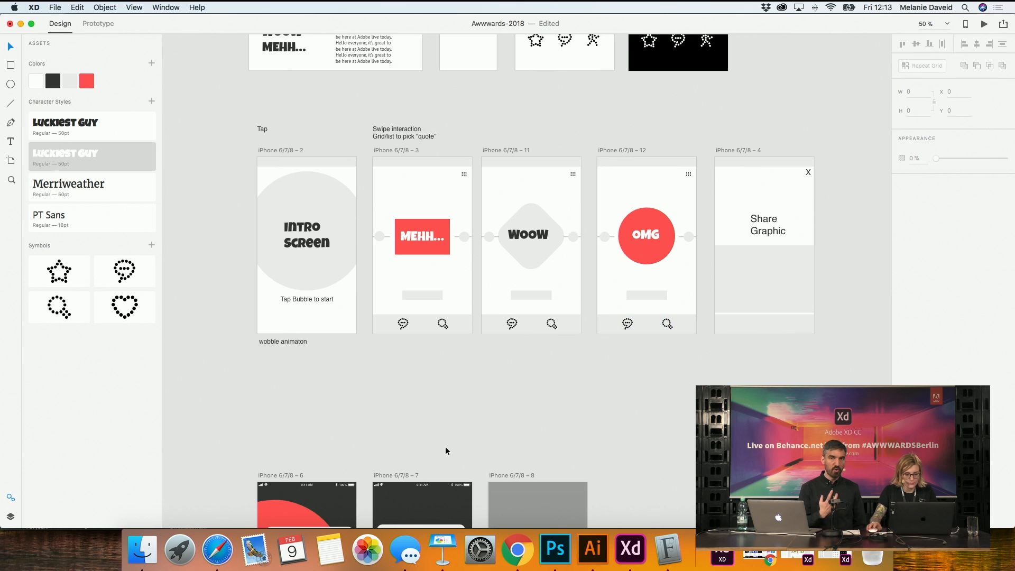
Duplicate the "Tap Bubble to start" text onto the grey button of iPhone 6/7/8 – 3 and change the copy to "Share"
{"action": "scroll", "coordinate": [432, 394], "scroll_direction": "down", "scroll_amount": 1}
{"action": "scroll", "coordinate": [432, 392], "scroll_direction": "down", "scroll_amount": 2}
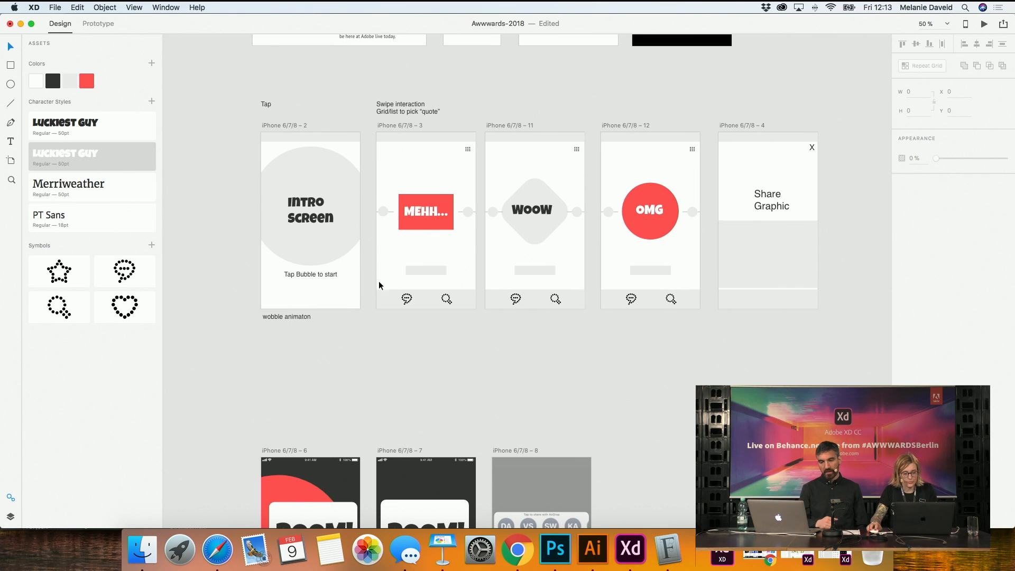
{"action": "left_click", "coordinate": [325, 276]}
{"action": "left_click_drag", "start_coordinate": [322, 274], "coordinate": [458, 270]}
{"action": "double_click", "coordinate": [458, 270]}
{"action": "type", "text": "Share"}
{"action": "key", "text": "Escape"}
Center the Share text vertically and horizontally on its grey button on iPhone 6/7/8 – 3
{"action": "left_click_drag", "start_coordinate": [389, 254], "coordinate": [459, 279]}
{"action": "left_click", "coordinate": [917, 48]}
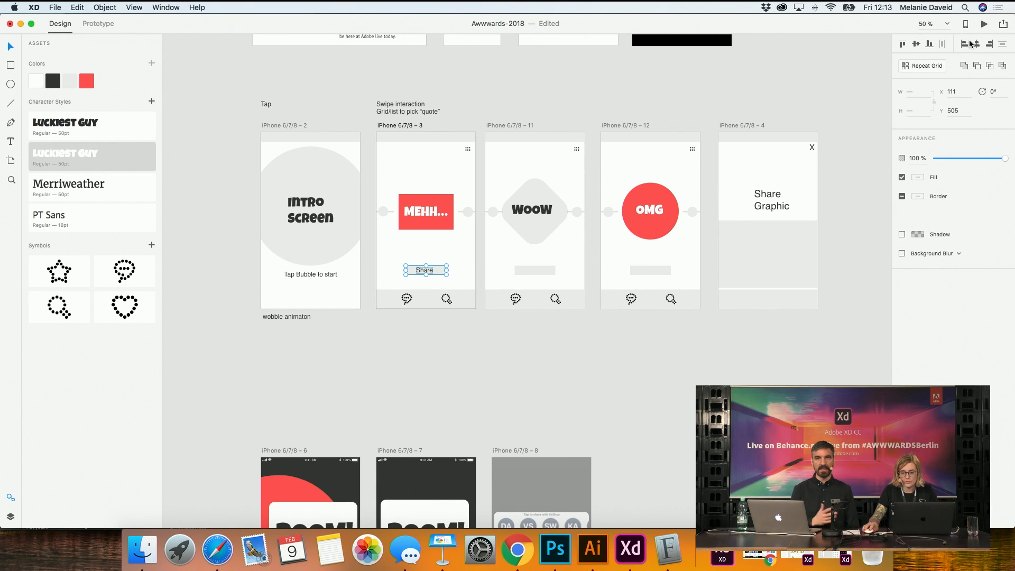
{"action": "left_click", "coordinate": [977, 44]}
{"action": "left_click", "coordinate": [543, 357]}
Replace the blank buttons on iPhone 6/7/8 – 11 and iPhone 6/7/8 – 12 with copies of the Share button
{"action": "left_click", "coordinate": [416, 268]}
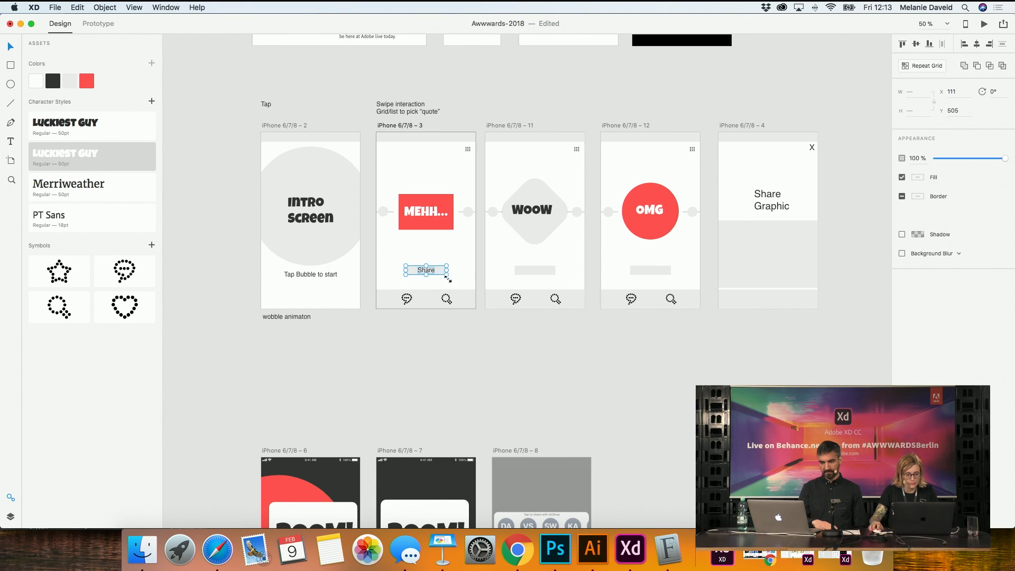
{"action": "left_click", "coordinate": [535, 270]}
{"action": "left_click", "coordinate": [637, 272], "text": "shift"}
{"action": "key", "text": "Delete"}
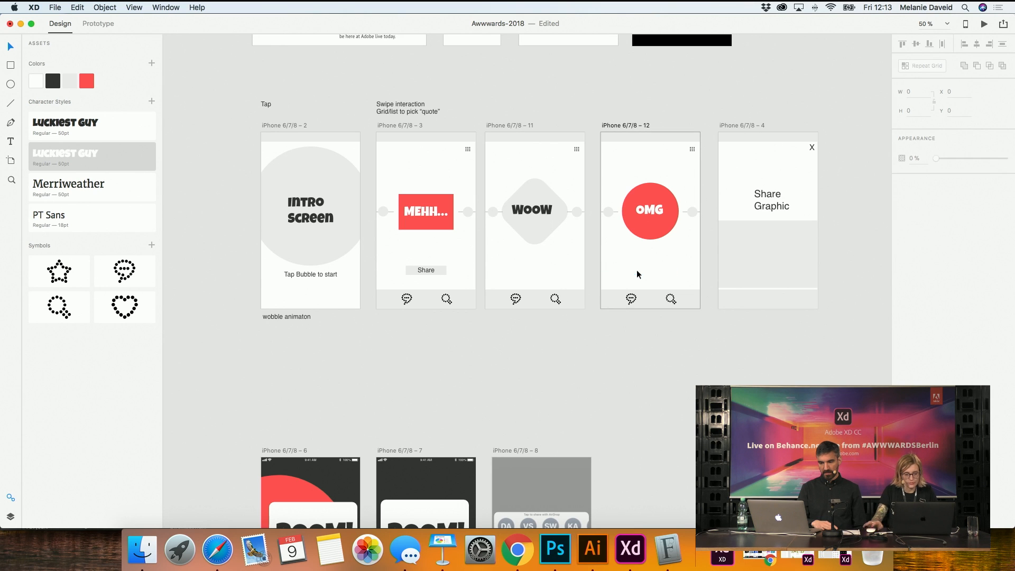
{"action": "left_click", "coordinate": [510, 127]}
{"action": "key", "text": "super+v"}
{"action": "left_click", "coordinate": [625, 126]}
{"action": "key", "text": "super+v"}
{"action": "left_click", "coordinate": [645, 383]}
{"action": "scroll", "coordinate": [648, 382], "scroll_direction": "down", "scroll_amount": 2}
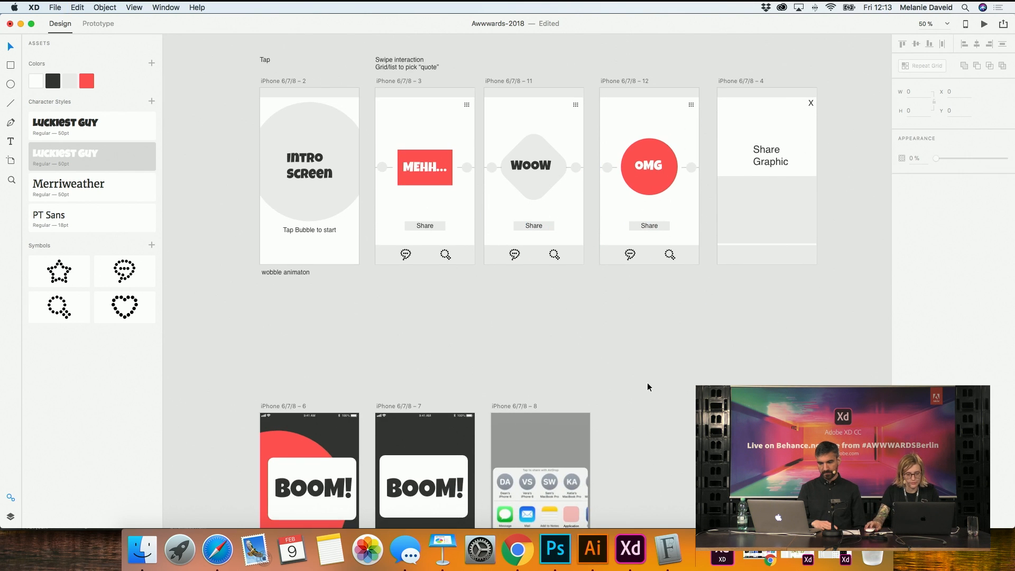
Move artboard iPhone 6/7/8 – 8 aside and duplicate iPhone 6/7/8 – 7 twice to fill the gap in the row
{"action": "scroll", "coordinate": [567, 377], "scroll_direction": "down", "scroll_amount": 10}
{"action": "scroll", "coordinate": [568, 378], "scroll_direction": "up", "scroll_amount": 7}
{"action": "scroll", "coordinate": [569, 375], "scroll_direction": "right", "scroll_amount": 2}
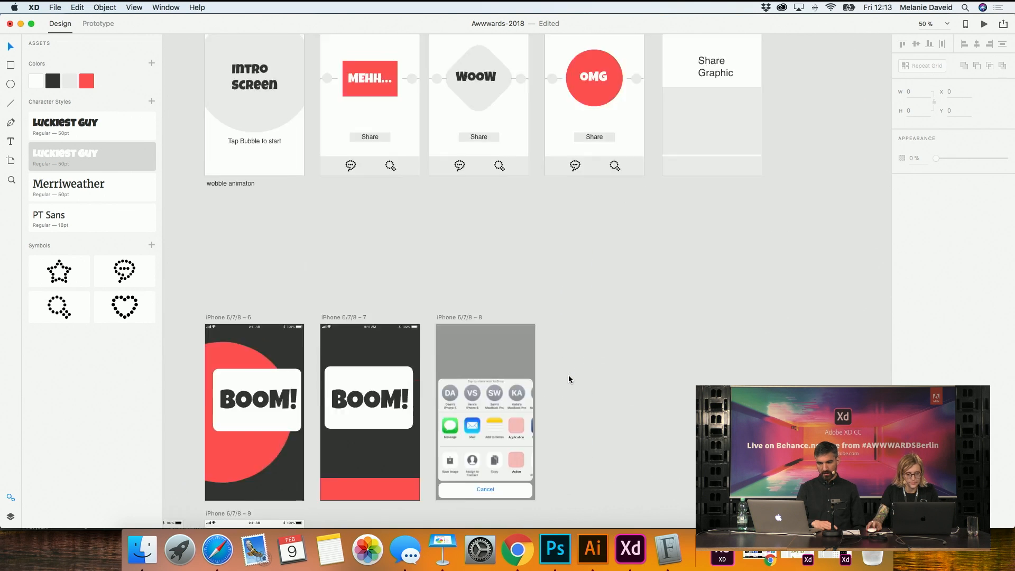
{"action": "scroll", "coordinate": [569, 375], "scroll_direction": "up", "scroll_amount": 3}
{"action": "scroll", "coordinate": [569, 376], "scroll_direction": "left", "scroll_amount": 4}
{"action": "scroll", "coordinate": [569, 375], "scroll_direction": "down", "scroll_amount": 4}
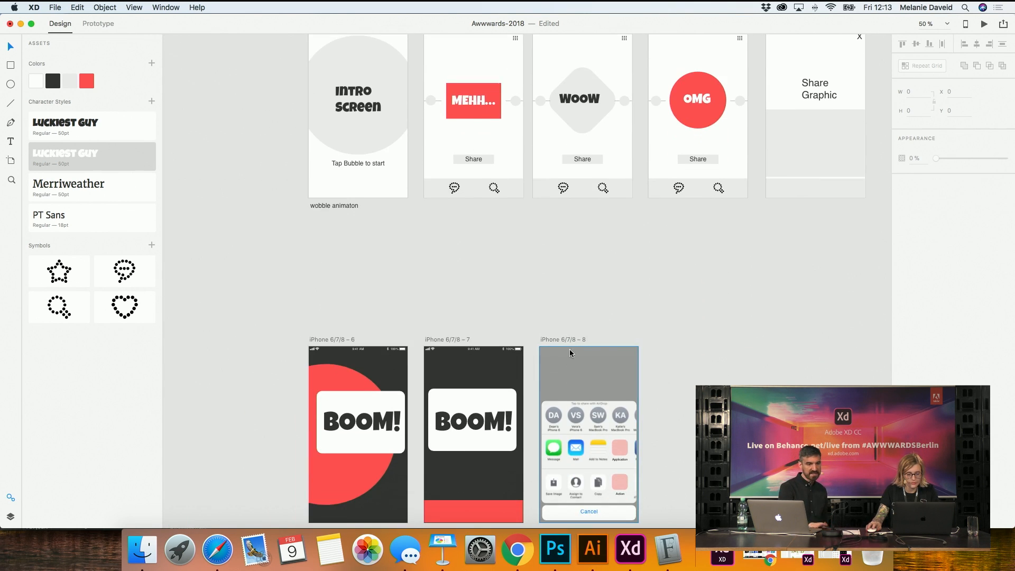
{"action": "left_click_drag", "start_coordinate": [563, 338], "coordinate": [786, 328]}
{"action": "left_click_drag", "start_coordinate": [444, 341], "coordinate": [666, 342], "text": "alt"}
{"action": "scroll", "coordinate": [624, 395], "scroll_direction": "down", "scroll_amount": 2}
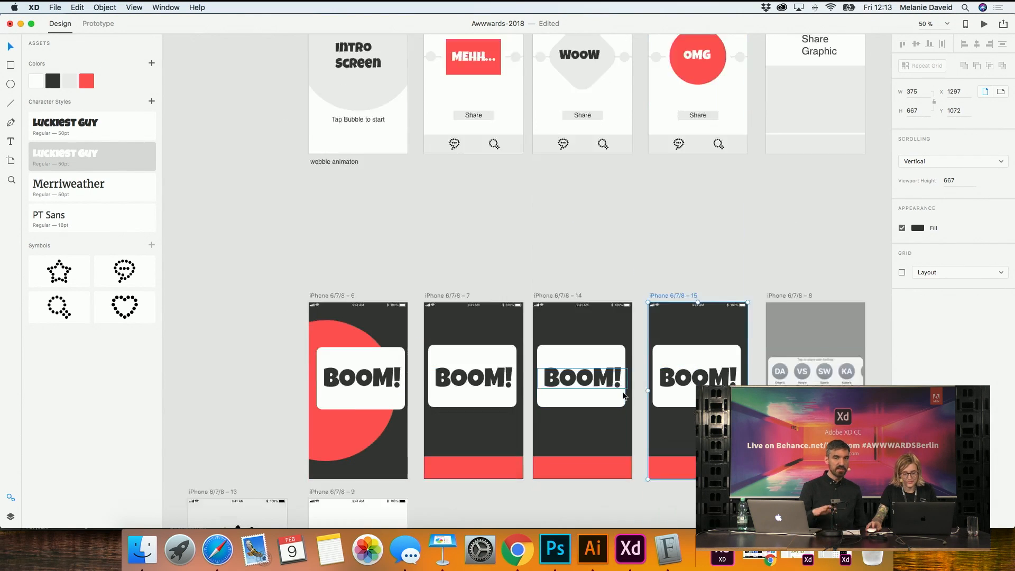
Try a white fill on the red bottom bars of iPhone 6/7/8 – 7, 14 and 15, and undo it
{"action": "scroll", "coordinate": [624, 396], "scroll_direction": "down", "scroll_amount": 6}
{"action": "left_click", "coordinate": [473, 335]}
{"action": "left_click", "coordinate": [582, 335], "text": "shift"}
{"action": "left_click", "coordinate": [679, 334], "text": "shift"}
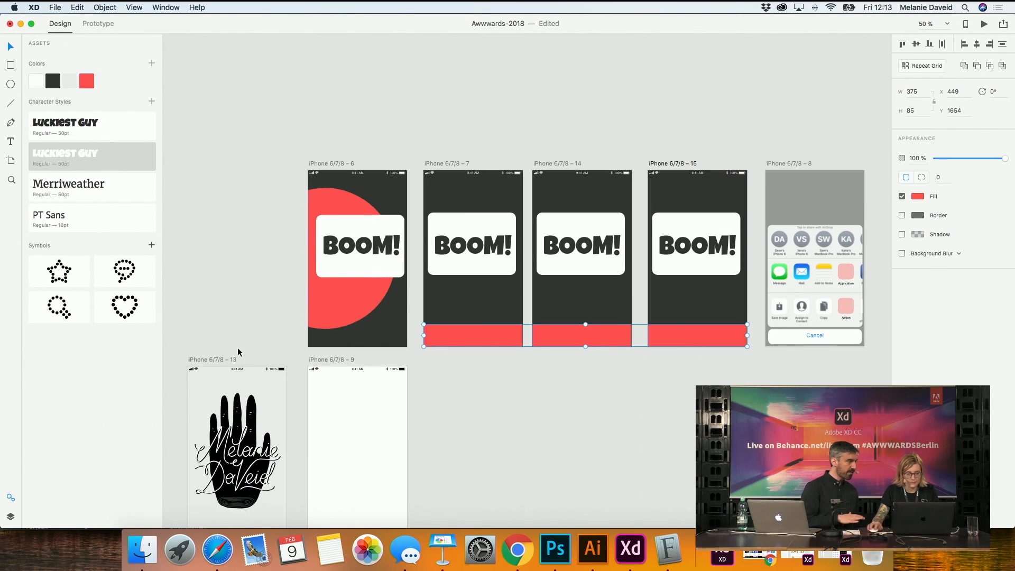
{"action": "left_click", "coordinate": [36, 80]}
{"action": "left_click", "coordinate": [653, 386]}
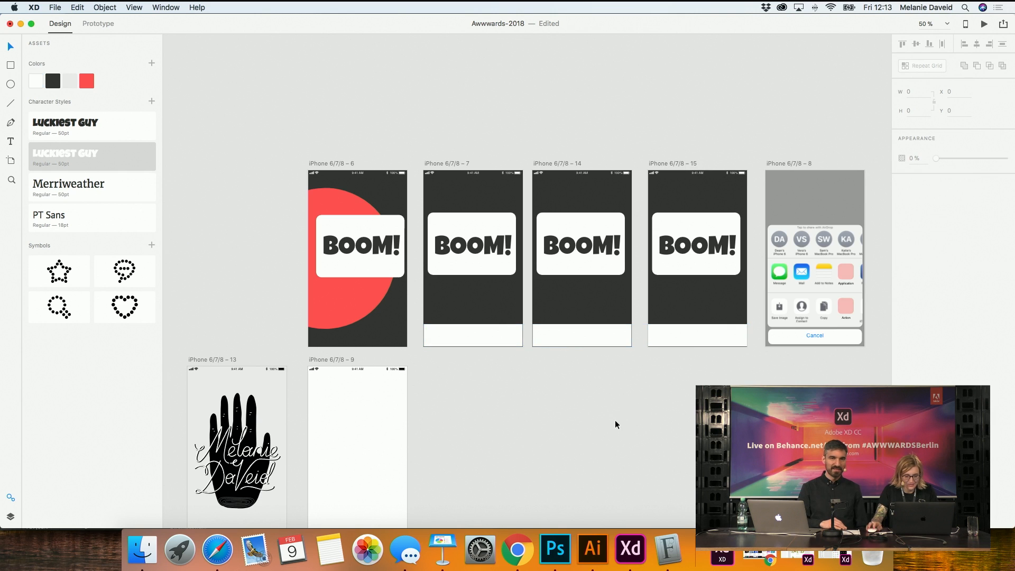
{"action": "scroll", "coordinate": [615, 420], "scroll_direction": "up", "scroll_amount": 2}
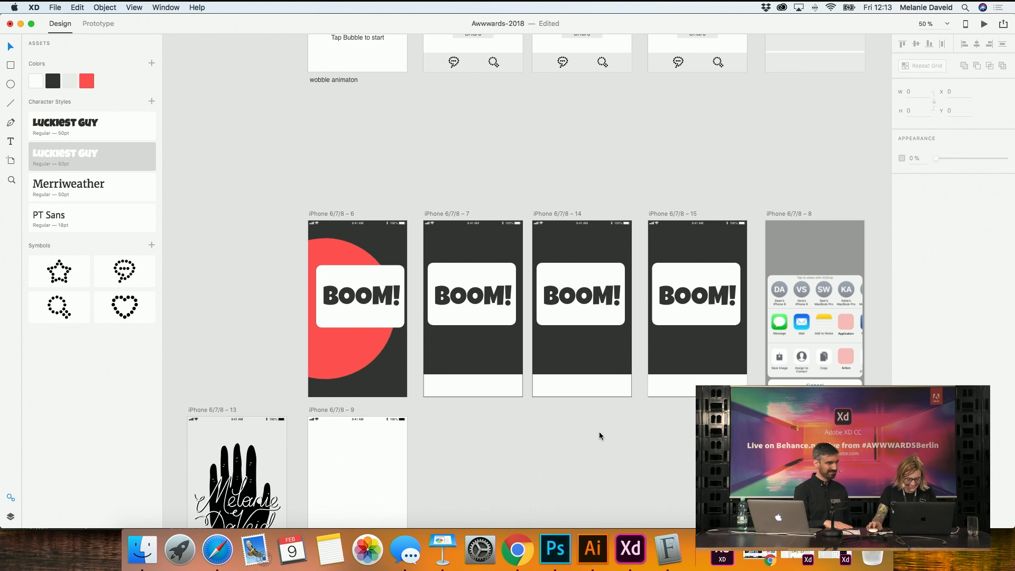
{"action": "key", "text": "super+z"}
Examine the Positive and Negative icon sheets against the bottom bars of the wireframe screens
{"action": "left_click", "coordinate": [603, 477]}
{"action": "scroll", "coordinate": [603, 477], "scroll_direction": "up", "scroll_amount": 2}
{"action": "scroll", "coordinate": [603, 477], "scroll_direction": "up", "scroll_amount": 10}
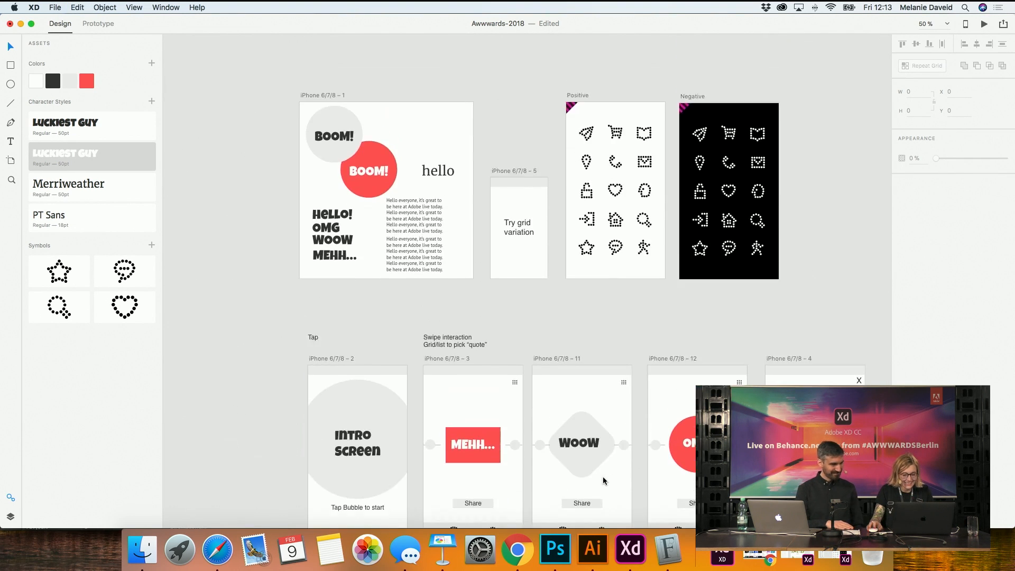
{"action": "scroll", "coordinate": [602, 476], "scroll_direction": "down", "scroll_amount": 5}
{"action": "scroll", "coordinate": [602, 477], "scroll_direction": "down", "scroll_amount": 2}
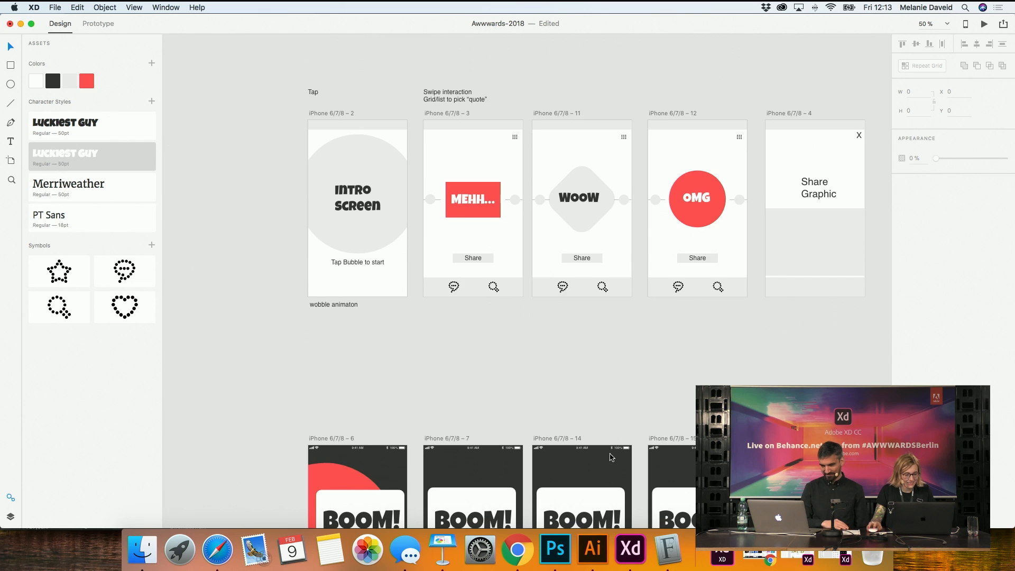
{"action": "scroll", "coordinate": [613, 455], "scroll_direction": "up", "scroll_amount": 8}
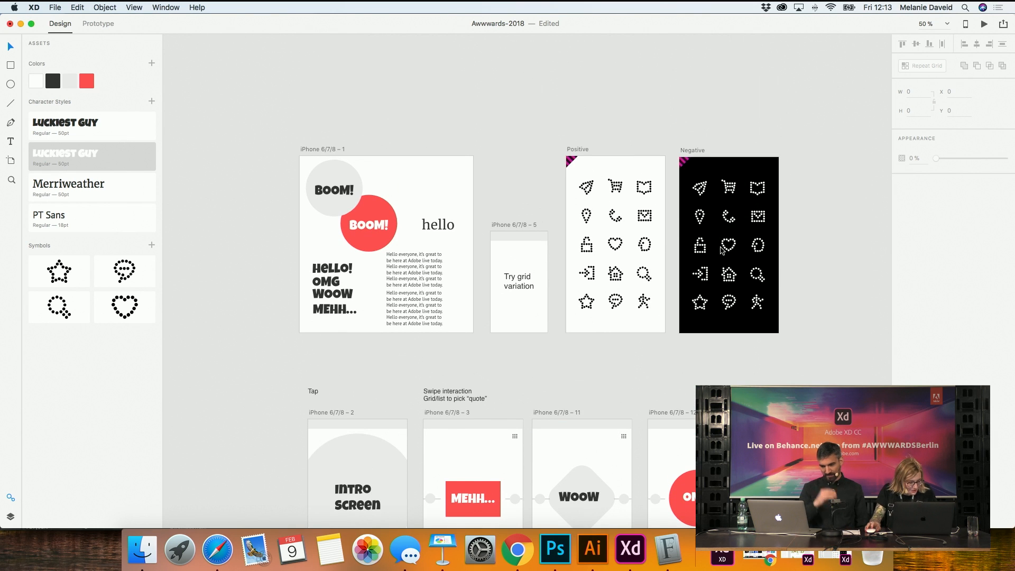
{"action": "scroll", "coordinate": [722, 250], "scroll_direction": "down", "scroll_amount": 8}
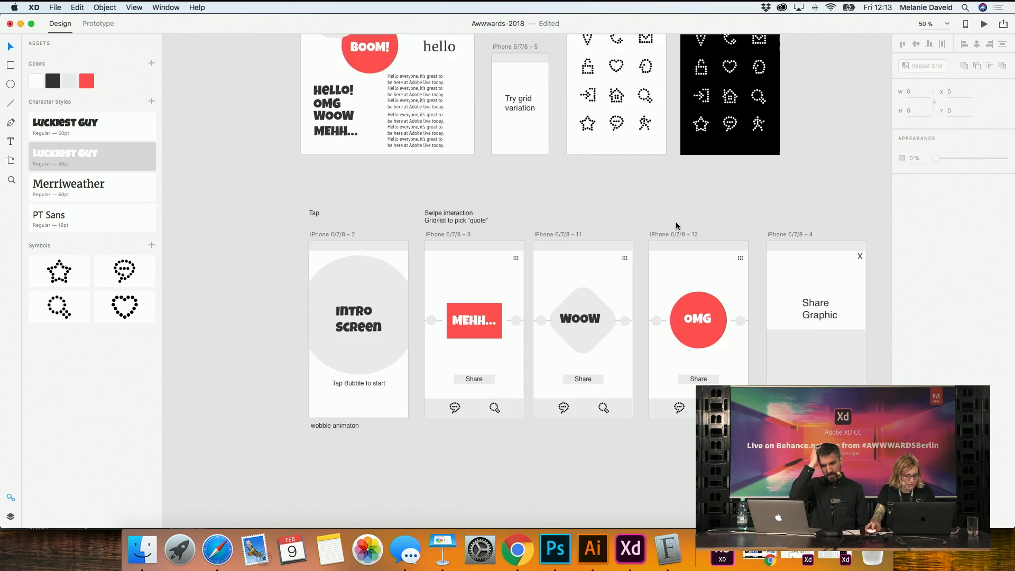
{"action": "scroll", "coordinate": [679, 223], "scroll_direction": "down", "scroll_amount": 4}
{"action": "scroll", "coordinate": [680, 220], "scroll_direction": "up", "scroll_amount": 8}
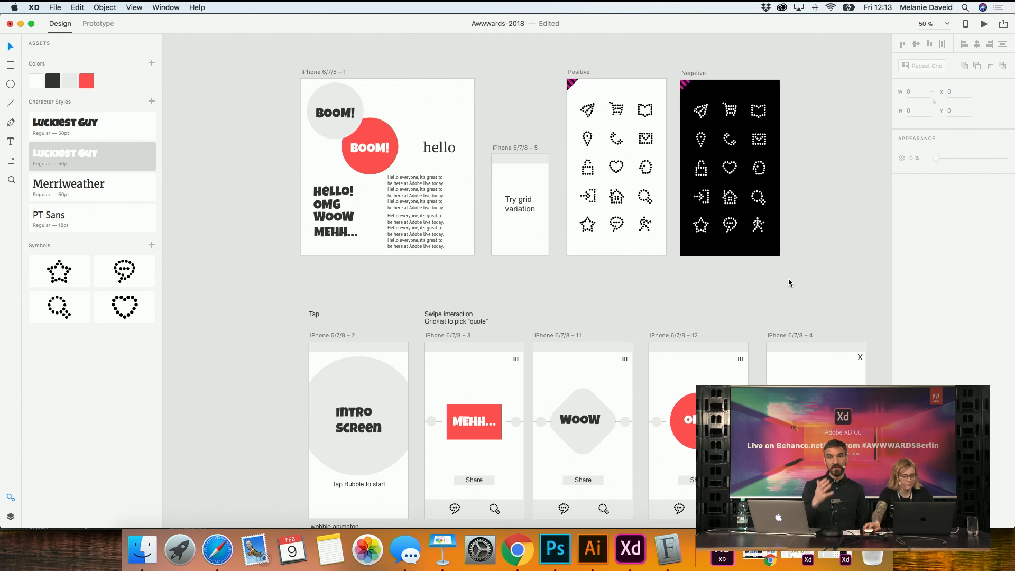
Save the white speech bubble and magnifier icons of the Negative artboard as symbols
{"action": "left_click_drag", "start_coordinate": [743, 281], "coordinate": [723, 212]}
{"action": "left_click", "coordinate": [152, 245]}
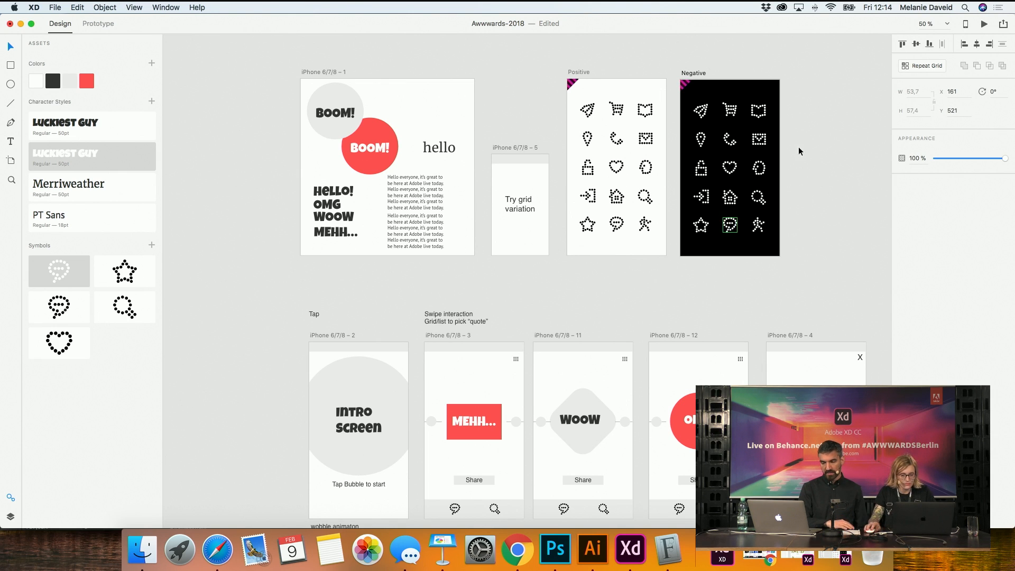
{"action": "left_click", "coordinate": [758, 197]}
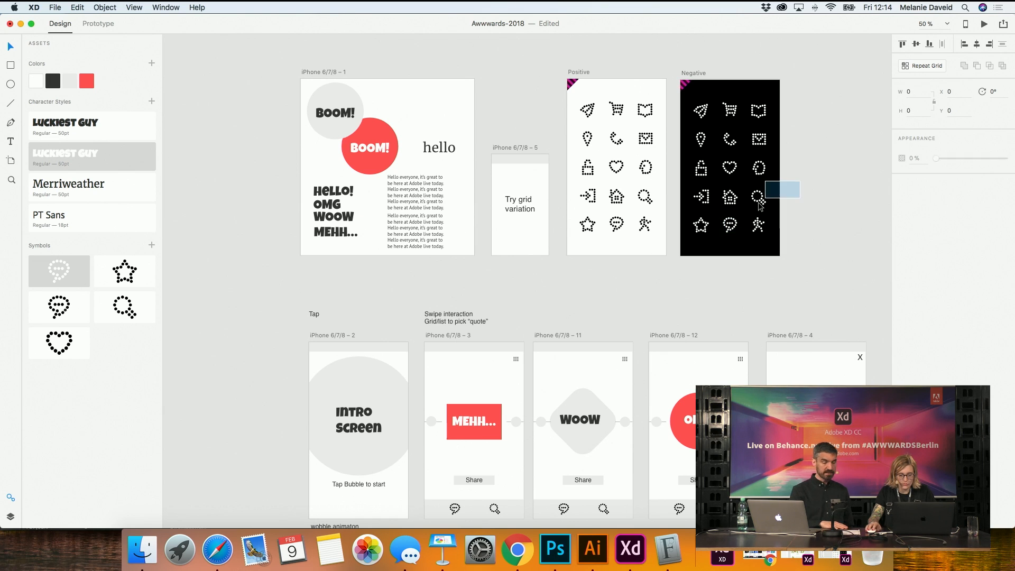
{"action": "left_click", "coordinate": [152, 245]}
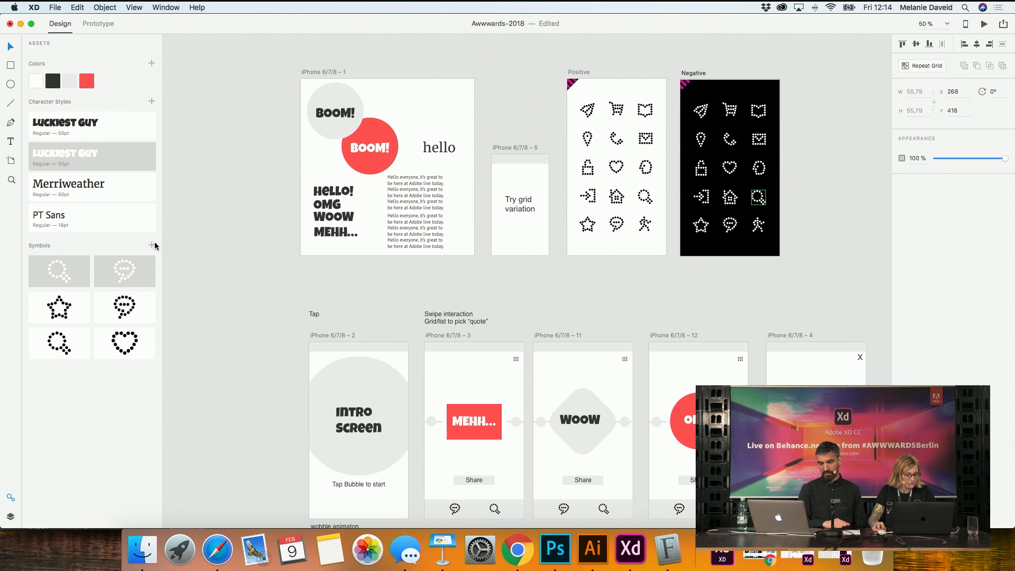
{"action": "left_click", "coordinate": [607, 301]}
Copy the white heart icon from the Negative artboard onto iPhone 6/7/8 – 7
{"action": "scroll", "coordinate": [608, 301], "scroll_direction": "down", "scroll_amount": 10}
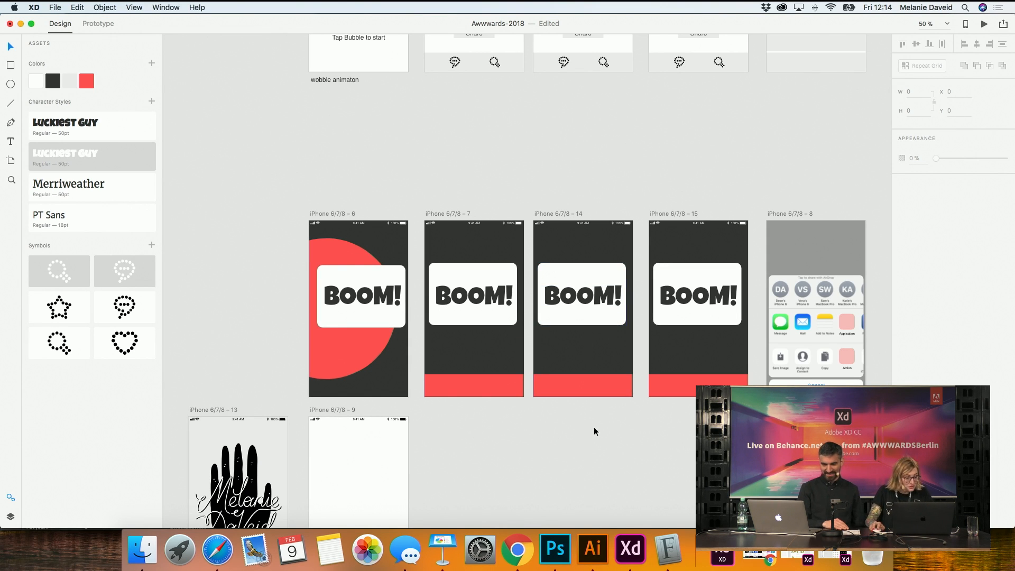
{"action": "scroll", "coordinate": [640, 136], "scroll_direction": "up", "scroll_amount": 10}
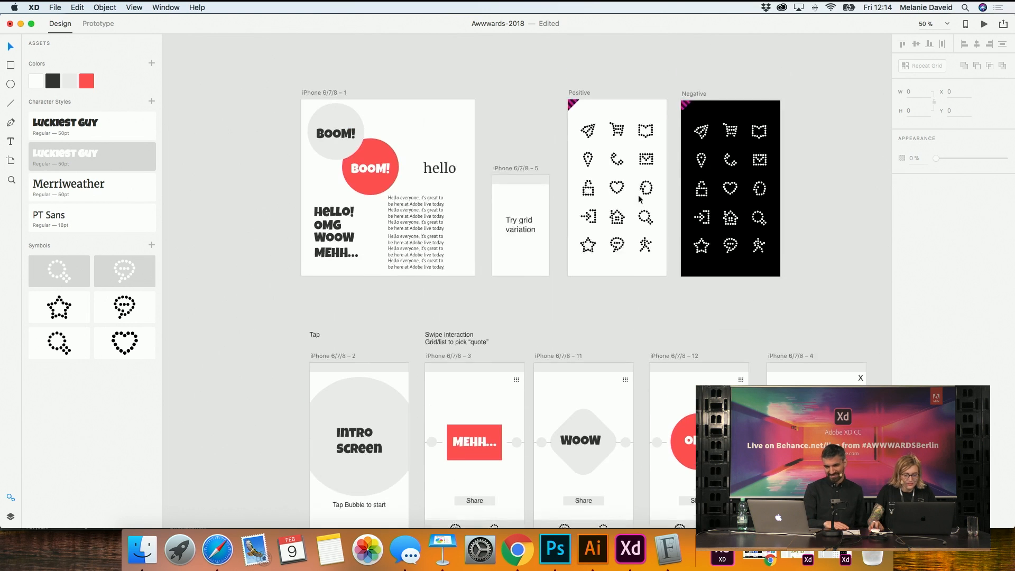
{"action": "scroll", "coordinate": [639, 198], "scroll_direction": "down", "scroll_amount": 2}
{"action": "scroll", "coordinate": [638, 199], "scroll_direction": "up", "scroll_amount": 2}
{"action": "left_click", "coordinate": [728, 159]}
{"action": "key", "text": "super+c"}
{"action": "scroll", "coordinate": [618, 279], "scroll_direction": "down", "scroll_amount": 10}
{"action": "left_click", "coordinate": [468, 330]}
{"action": "scroll", "coordinate": [496, 303], "scroll_direction": "down", "scroll_amount": 1}
{"action": "scroll", "coordinate": [499, 254], "scroll_direction": "up", "scroll_amount": 4}
{"action": "left_click", "coordinate": [475, 100]}
{"action": "left_click", "coordinate": [588, 100], "text": "shift"}
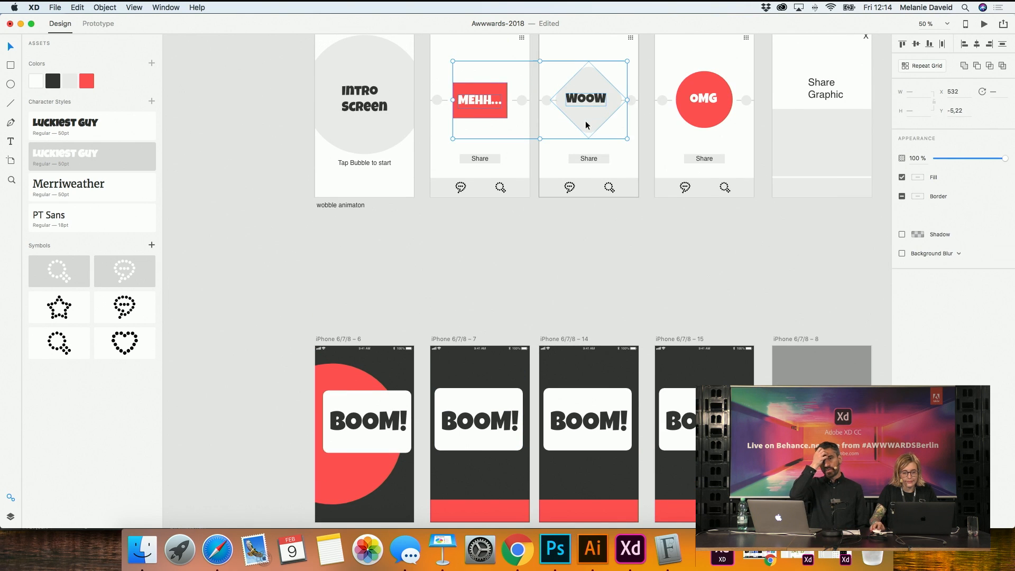
{"action": "left_click", "coordinate": [594, 306]}
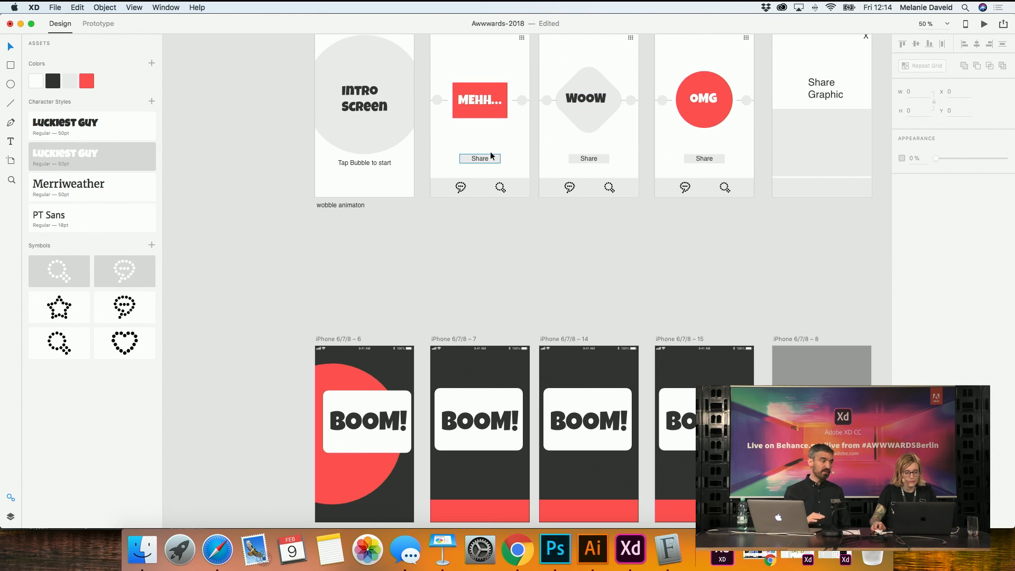
{"action": "left_click", "coordinate": [492, 410]}
{"action": "key", "text": "super+v"}
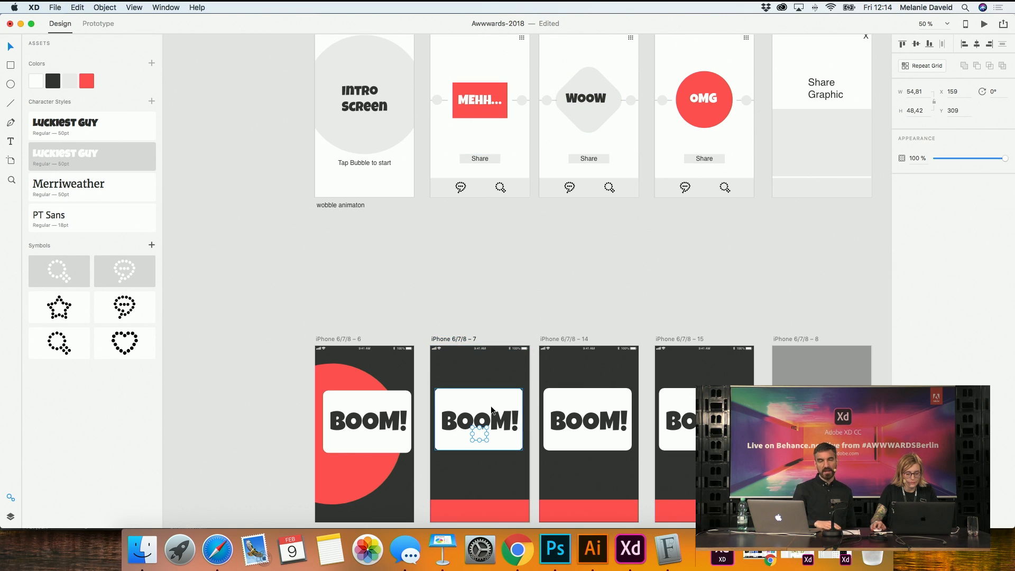
Move the heart icon straight up into the dark area above the BOOM! card on iPhone 6/7/8 – 7
{"action": "key", "text": "shift+Up"}
{"action": "key", "text": "shift+Up"}
{"action": "key", "text": "shift+Up"}
{"action": "key", "text": "shift+Up"}
{"action": "key", "text": "shift+Up"}
{"action": "key", "text": "shift+Up"}
{"action": "key", "text": "shift+Up"}
{"action": "key", "text": "shift+Up"}
{"action": "key", "text": "shift+Up"}
{"action": "key", "text": "shift+Up"}
{"action": "key", "text": "shift+Up"}
{"action": "key", "text": "shift+Up"}
{"action": "key", "text": "shift+Up"}
{"action": "key", "text": "shift+Up"}
{"action": "key", "text": "shift+Up"}
{"action": "key", "text": "shift+Up"}
{"action": "left_click", "coordinate": [503, 466]}
{"action": "left_click_drag", "start_coordinate": [521, 473], "coordinate": [460, 409]}
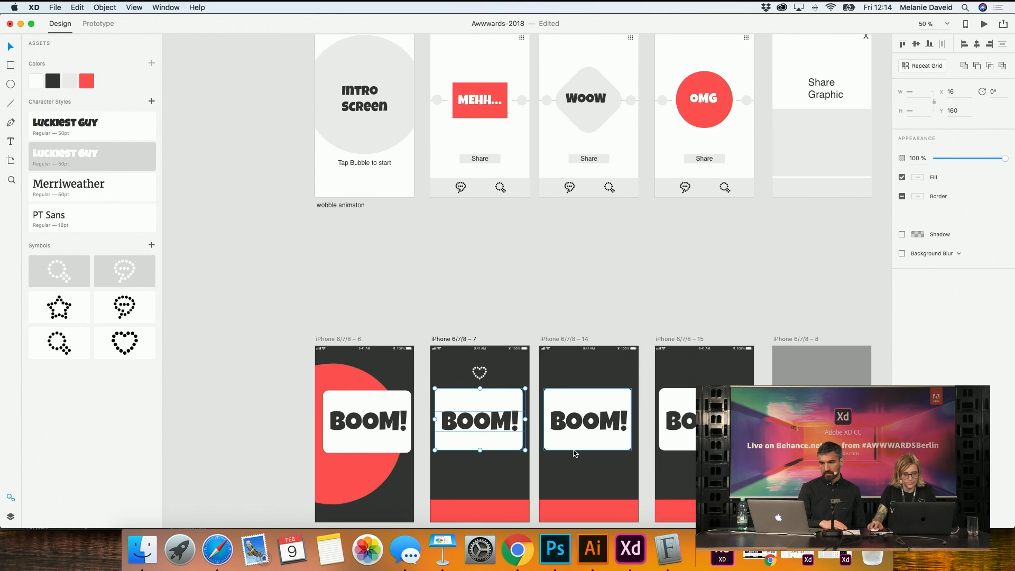
{"action": "left_click", "coordinate": [775, 339]}
{"action": "key", "text": "Delete"}
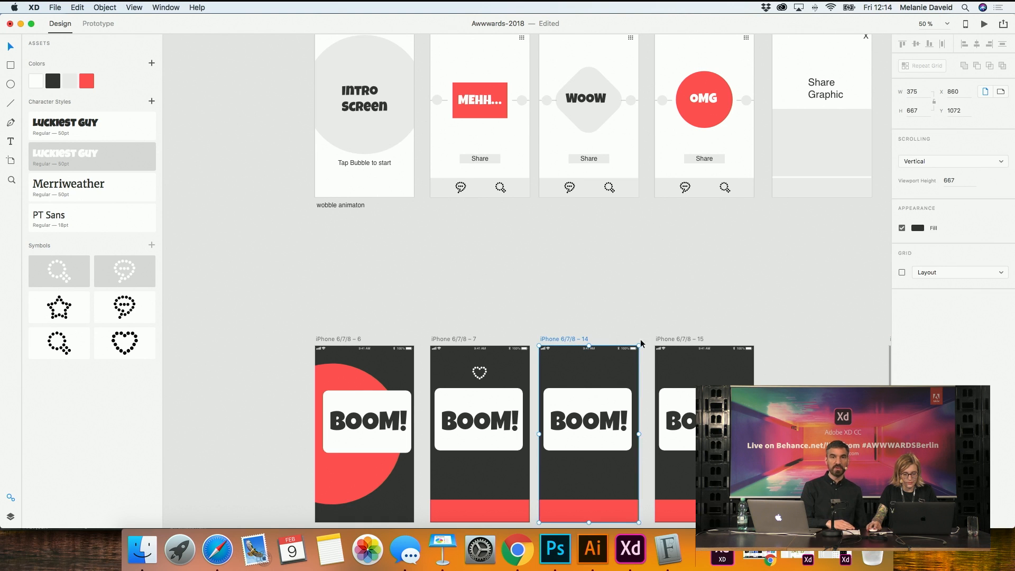
{"action": "scroll", "coordinate": [610, 331], "scroll_direction": "down", "scroll_amount": 1}
{"action": "scroll", "coordinate": [610, 332], "scroll_direction": "up", "scroll_amount": 1}
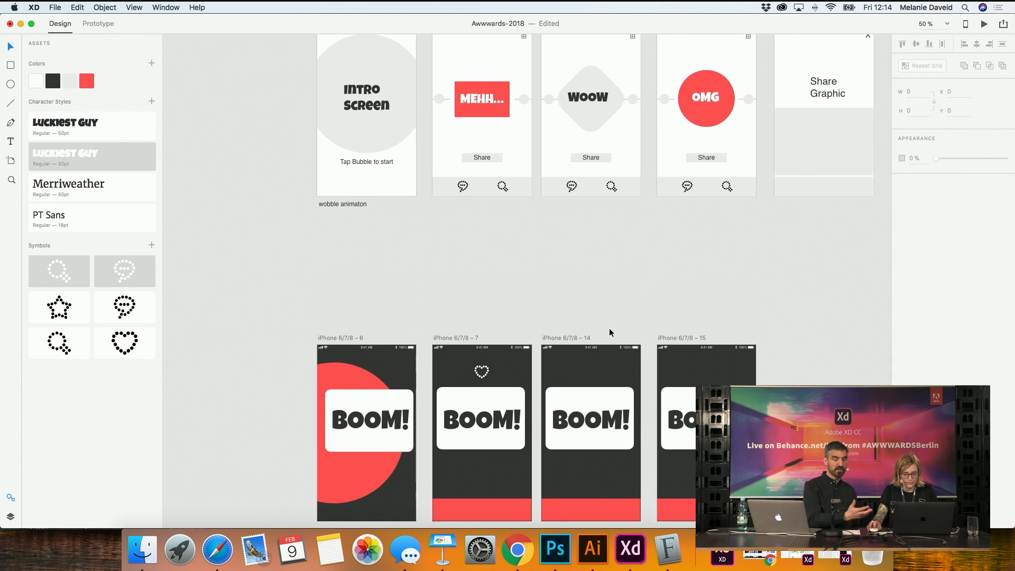
{"action": "key", "text": "ctrl+z"}
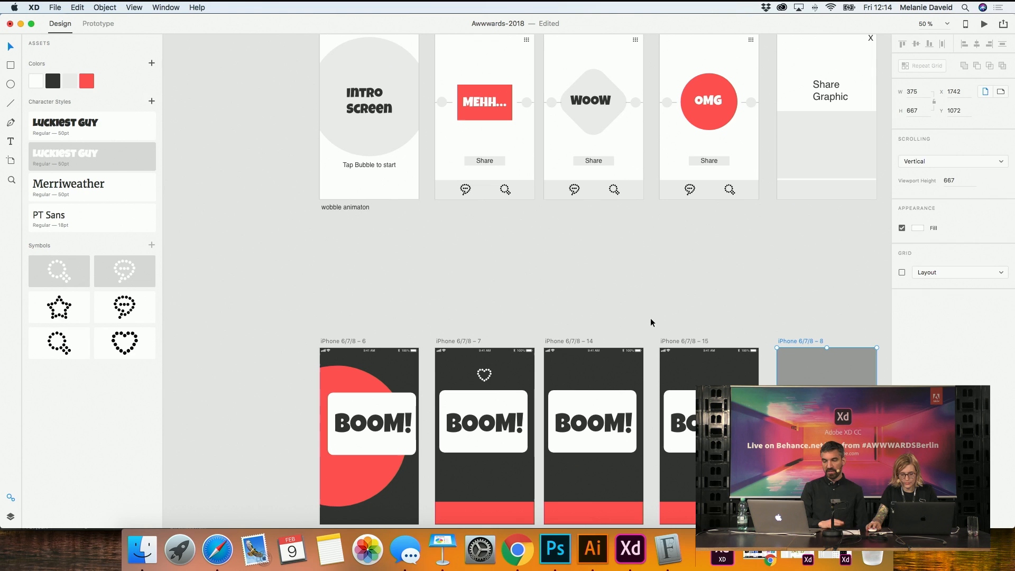
Replace the BOOM! card on iPhone 6/7/8 – 15 with a copy of the red OMG circle from iPhone 6/7/8 – 12
{"action": "left_click", "coordinate": [708, 101]}
{"action": "left_click", "coordinate": [707, 124]}
{"action": "left_click", "coordinate": [699, 403]}
{"action": "key", "text": "Delete"}
{"action": "left_click", "coordinate": [704, 423]}
{"action": "key", "text": "Delete"}
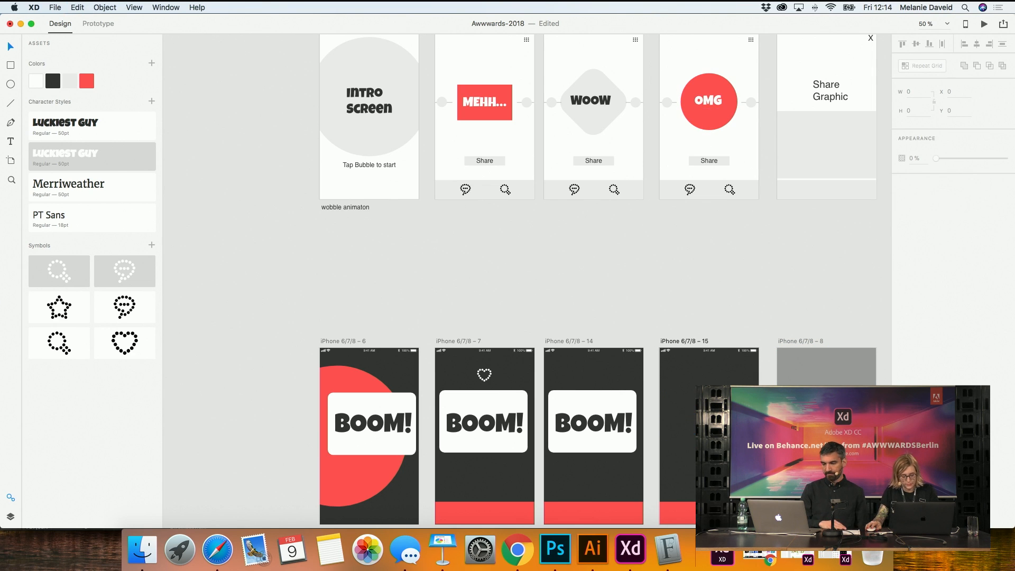
{"action": "key", "text": "super+v"}
Replace the BOOM! card on iPhone 6/7/8 – 14 with a copy of the WOOW diamond from iPhone 6/7/8 – 11
{"action": "left_click", "coordinate": [604, 114]}
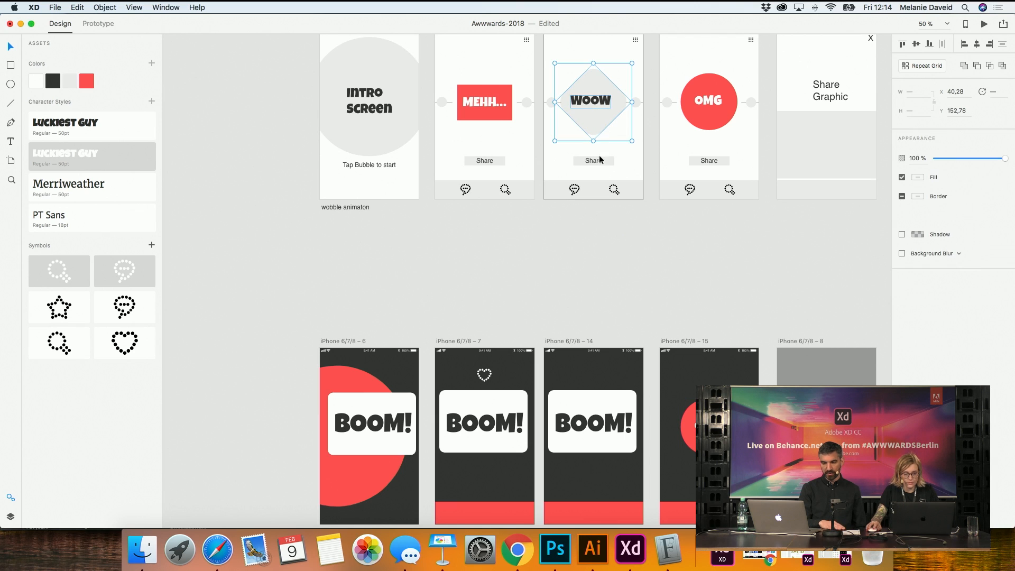
{"action": "key", "text": "super+c"}
{"action": "left_click", "coordinate": [598, 439]}
{"action": "key", "text": "Delete"}
{"action": "key", "text": "super+v"}
Replace the BOOM! card on iPhone 6/7/8 – 7 with a copy of the red MEHH... rectangle from iPhone 6/7/8 – 3
{"action": "left_click", "coordinate": [486, 104]}
{"action": "left_click", "coordinate": [490, 118], "text": "shift"}
{"action": "key", "text": "super+c"}
{"action": "left_click", "coordinate": [495, 423]}
{"action": "left_click", "coordinate": [500, 441]}
{"action": "key", "text": "Delete"}
{"action": "key", "text": "super+v"}
{"action": "left_click", "coordinate": [498, 296]}
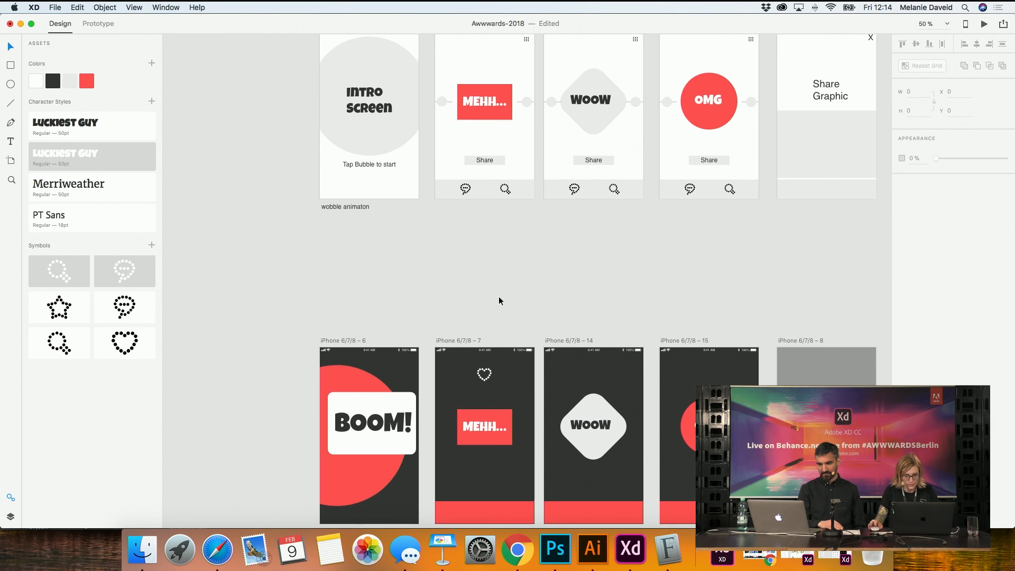
Set the height of the red bottom bar on iPhone 6/7/8 – 7 to 80
{"action": "scroll", "coordinate": [499, 300], "scroll_direction": "down", "scroll_amount": 5}
{"action": "left_click", "coordinate": [590, 277]}
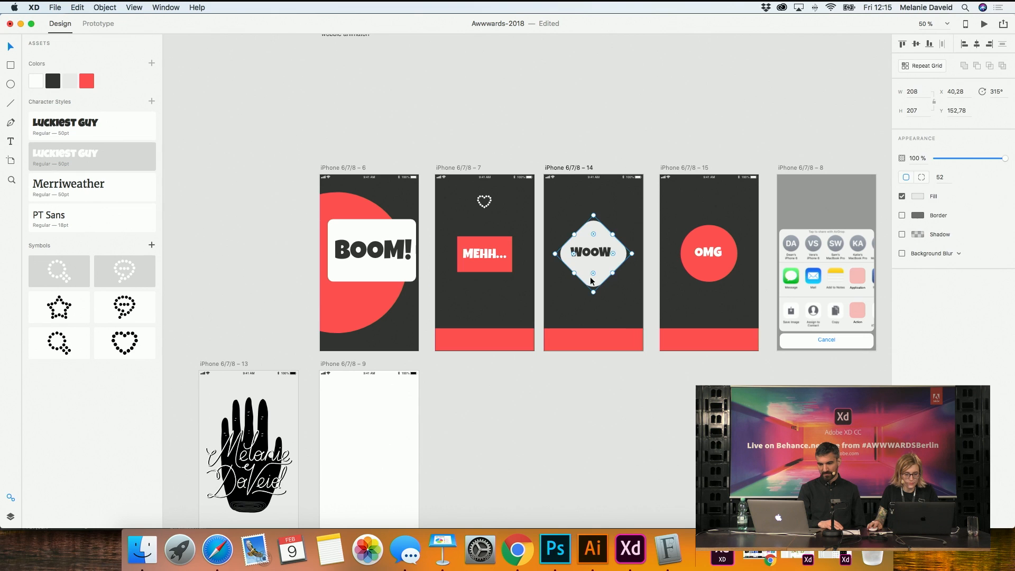
{"action": "left_click", "coordinate": [561, 424]}
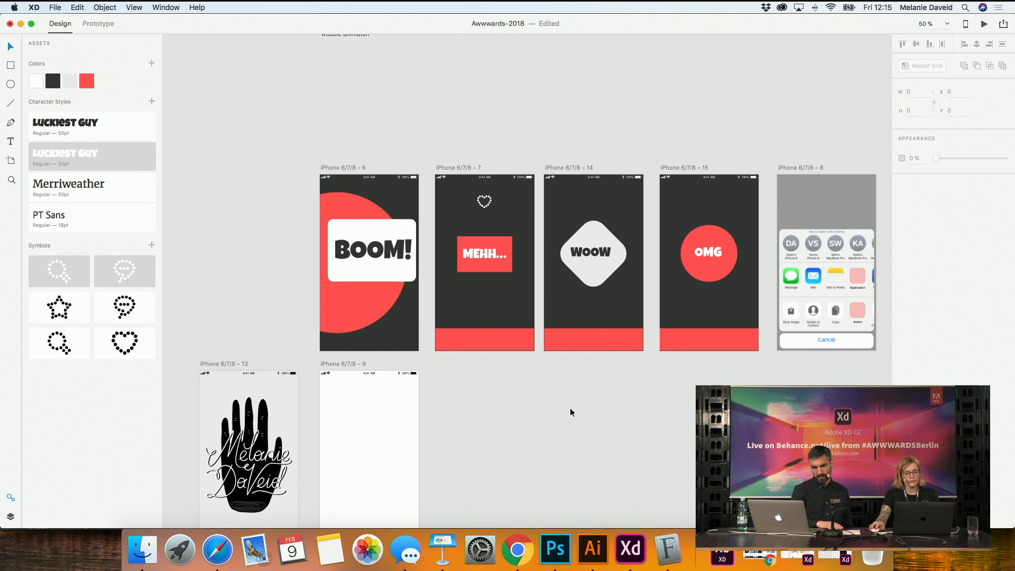
{"action": "left_click", "coordinate": [497, 334]}
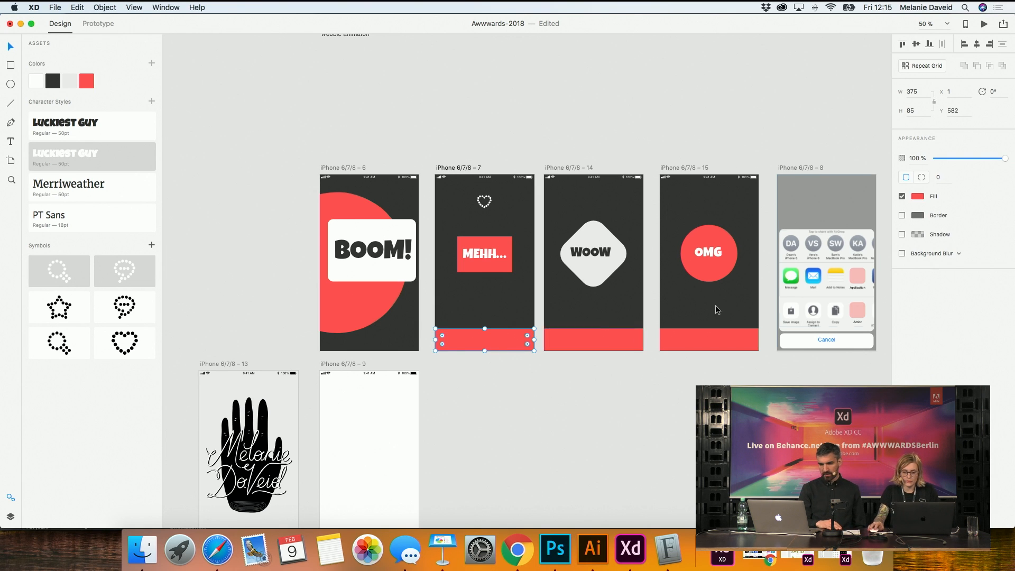
{"action": "left_click", "coordinate": [911, 110]}
{"action": "type", "text": "80"}
{"action": "key", "text": "Return"}
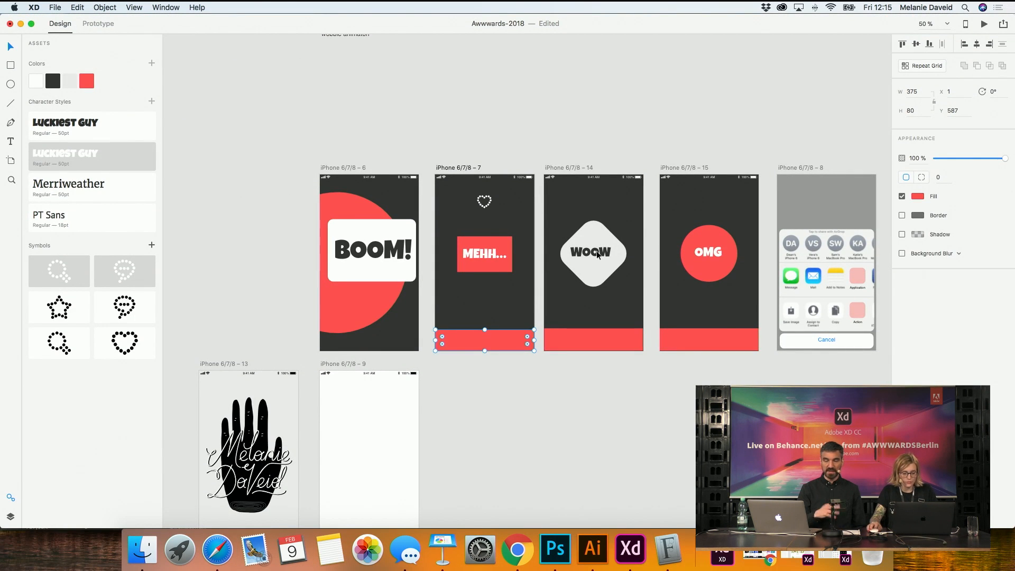
Replace the red bottom bars on iPhone 6/7/8 – 14 and iPhone 6/7/8 – 15 with copies of the bar from iPhone 6/7/8 – 7
{"action": "left_click", "coordinate": [606, 334]}
{"action": "left_click", "coordinate": [709, 334], "text": "shift"}
{"action": "key", "text": "Delete"}
{"action": "left_click", "coordinate": [445, 349]}
{"action": "key", "text": "super+c"}
{"action": "left_click", "coordinate": [559, 166]}
{"action": "key", "text": "super+v"}
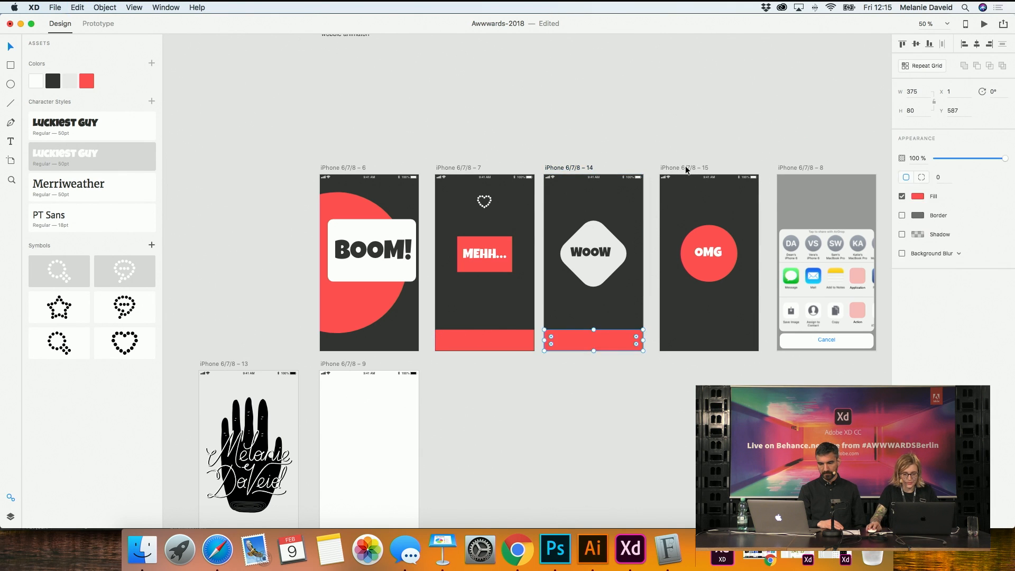
{"action": "left_click", "coordinate": [686, 167]}
{"action": "key", "text": "super+v"}
{"action": "left_click", "coordinate": [651, 377]}
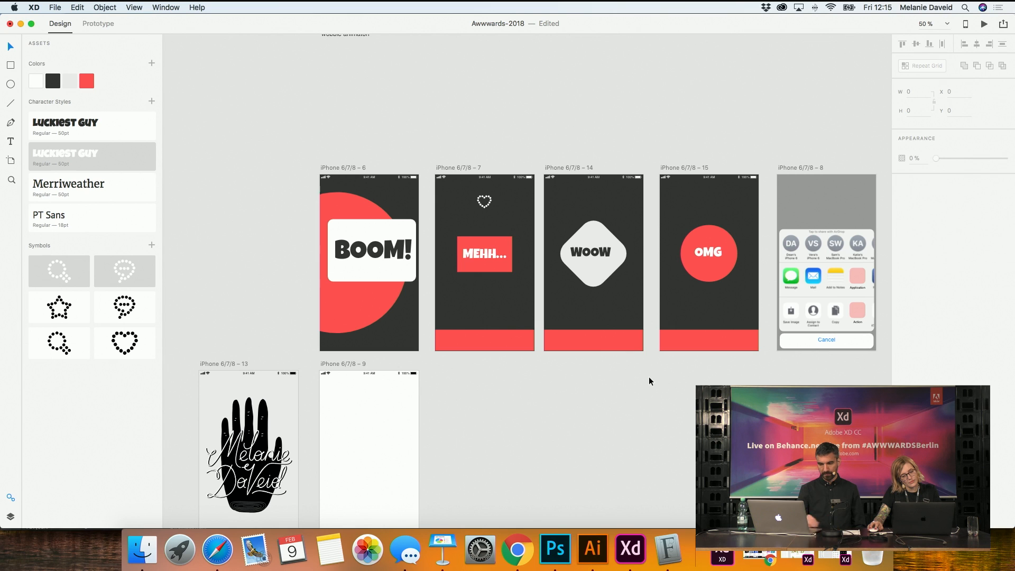
Fill artboard iPhone 6/7/8 – 8 with the red swatch and delete the dark overlay behind its share sheet
{"action": "left_click", "coordinate": [799, 168]}
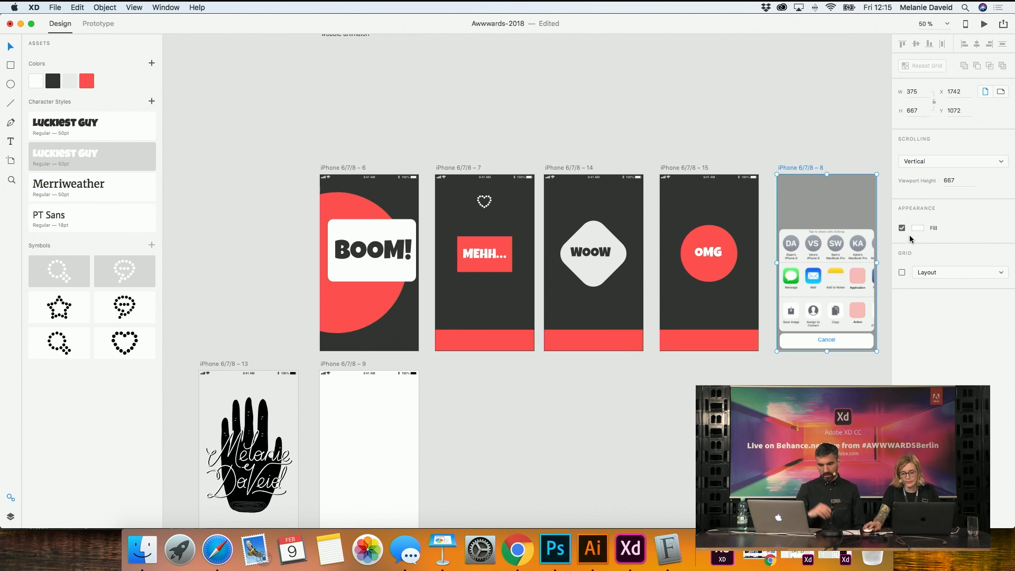
{"action": "left_click", "coordinate": [84, 81]}
{"action": "left_click", "coordinate": [822, 207]}
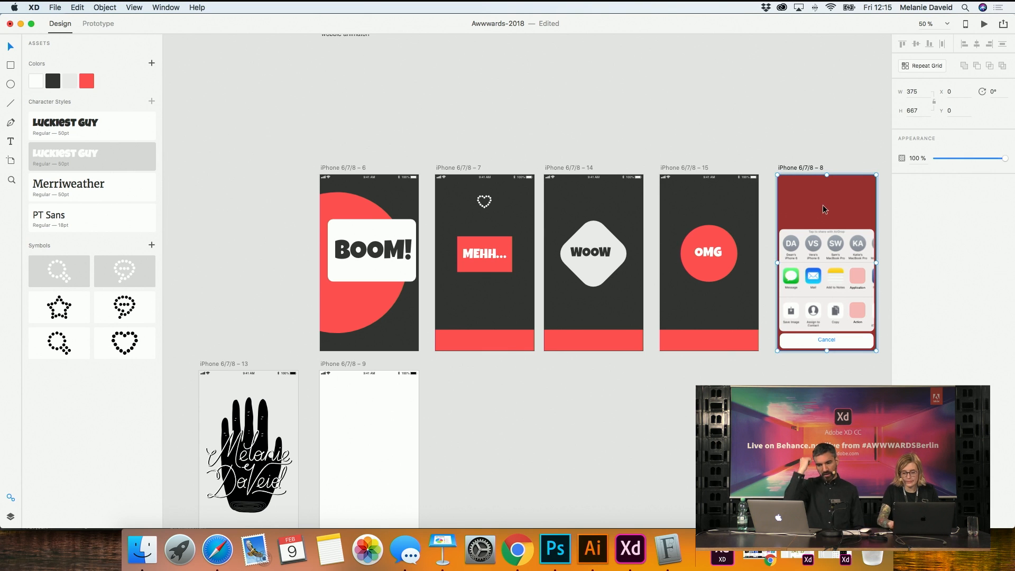
{"action": "key", "text": "BackSpace"}
{"action": "scroll", "coordinate": [810, 204], "scroll_direction": "left", "scroll_amount": 3}
{"action": "scroll", "coordinate": [845, 246], "scroll_direction": "up", "scroll_amount": 10}
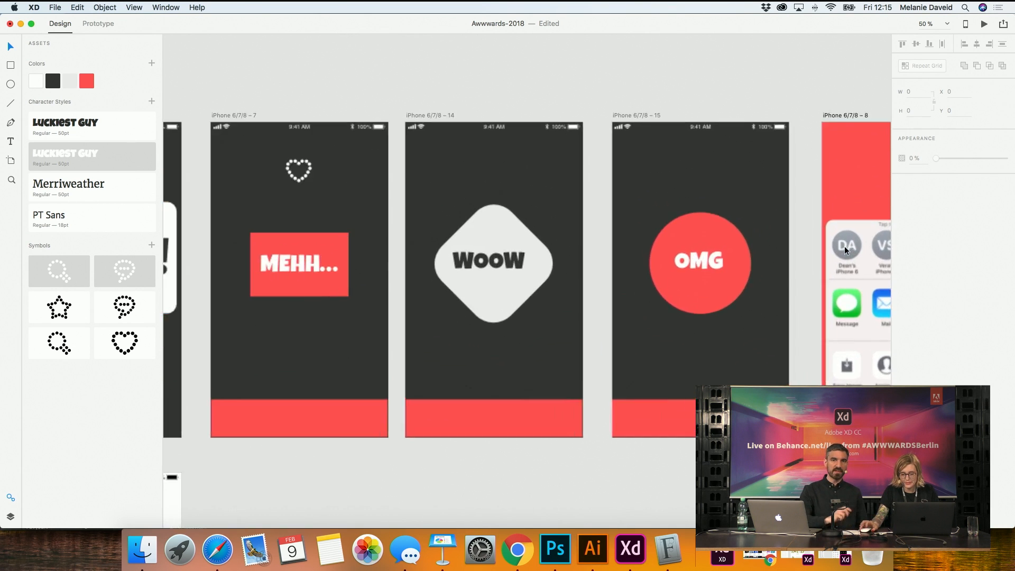
Examine the share sheet on iPhone 6/7/8 – 8 and the row of dark screens beside it
{"action": "scroll", "coordinate": [835, 243], "scroll_direction": "right", "scroll_amount": 8}
{"action": "scroll", "coordinate": [834, 244], "scroll_direction": "right", "scroll_amount": 3}
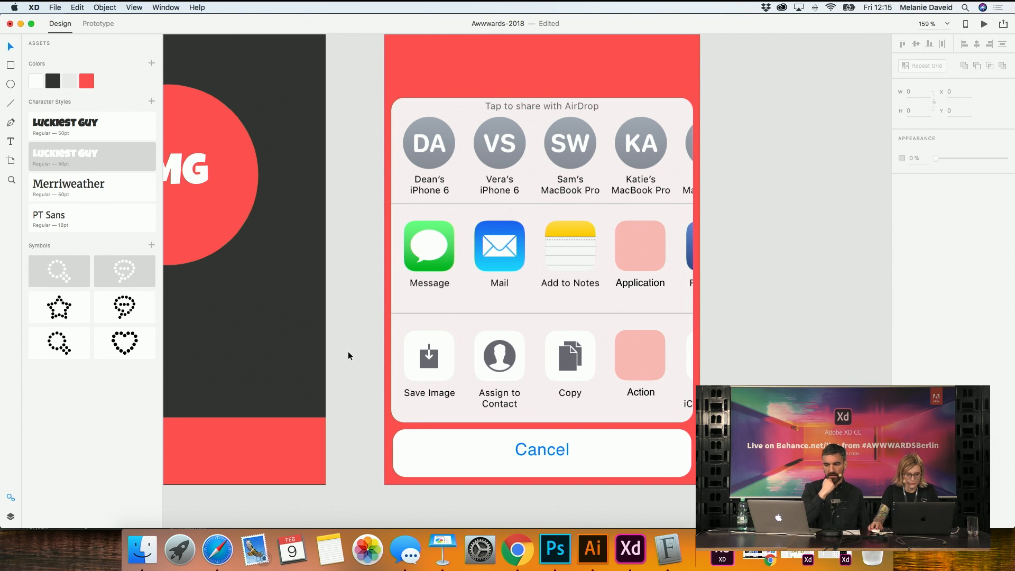
{"action": "key", "text": "super+1"}
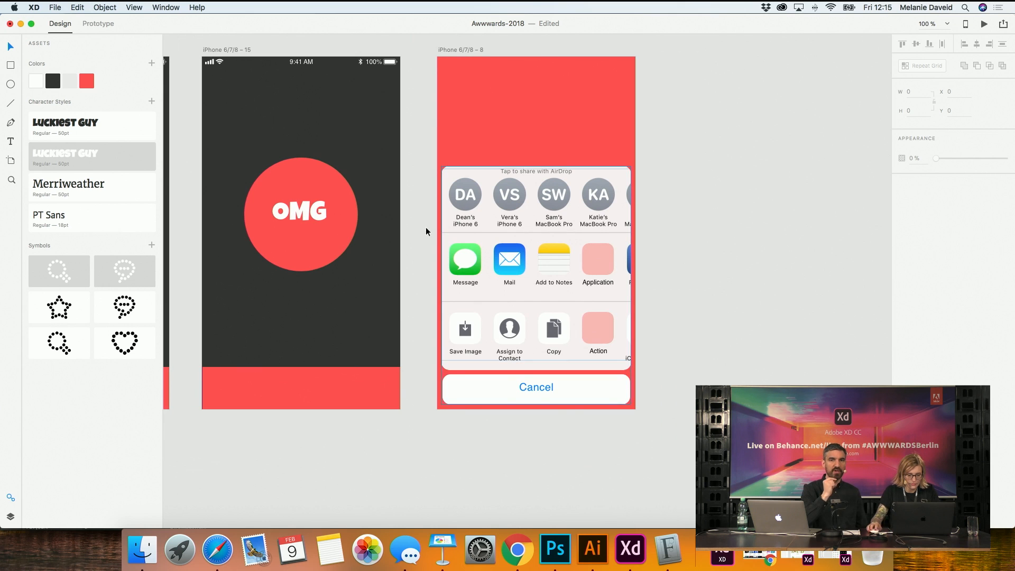
{"action": "key", "text": "super+minus"}
{"action": "scroll", "coordinate": [454, 432], "scroll_direction": "right", "scroll_amount": 3}
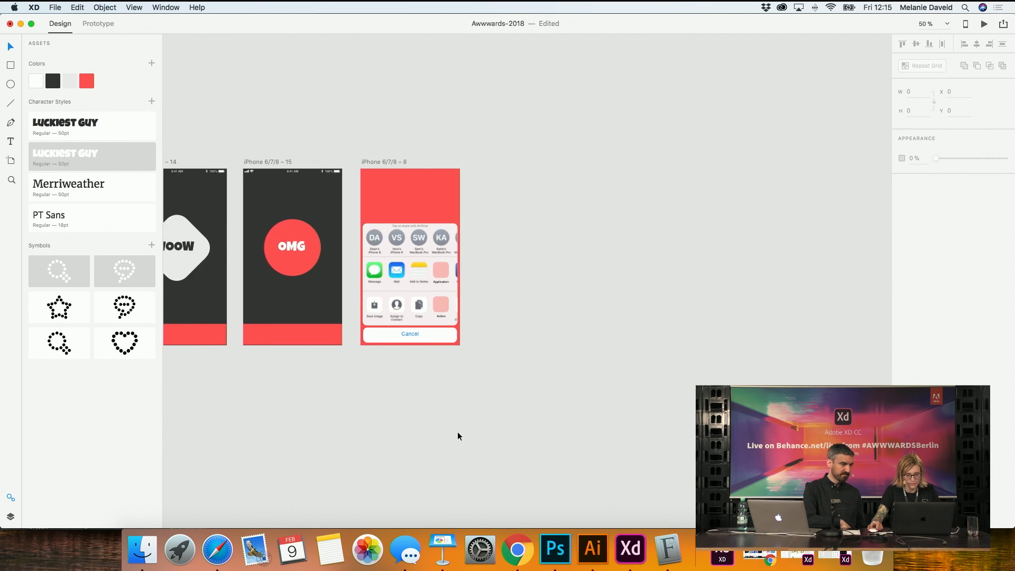
{"action": "scroll", "coordinate": [457, 431], "scroll_direction": "left", "scroll_amount": 5}
{"action": "scroll", "coordinate": [458, 432], "scroll_direction": "right", "scroll_amount": 2}
{"action": "scroll", "coordinate": [457, 432], "scroll_direction": "left", "scroll_amount": 5}
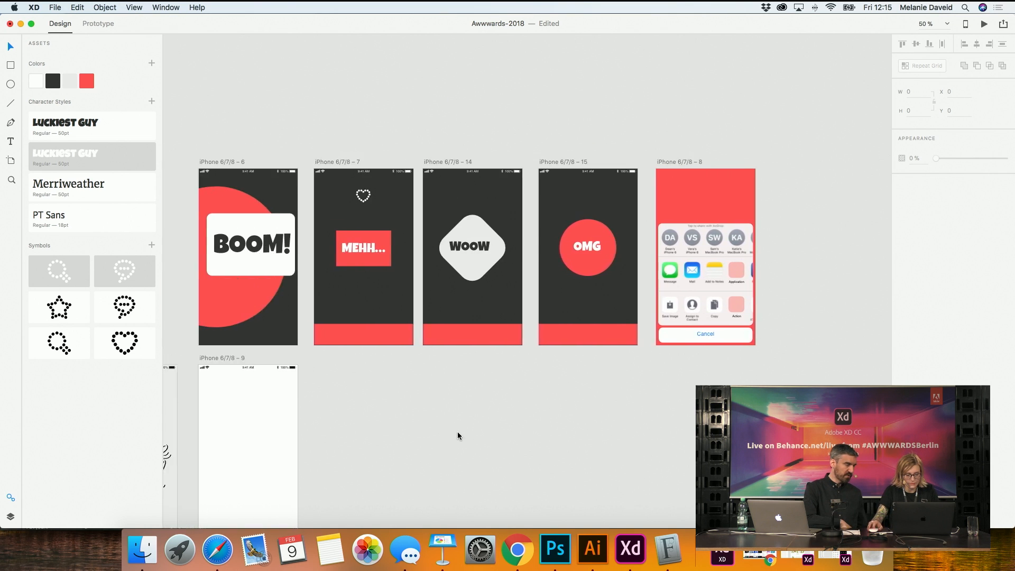
{"action": "scroll", "coordinate": [457, 432], "scroll_direction": "down", "scroll_amount": 2}
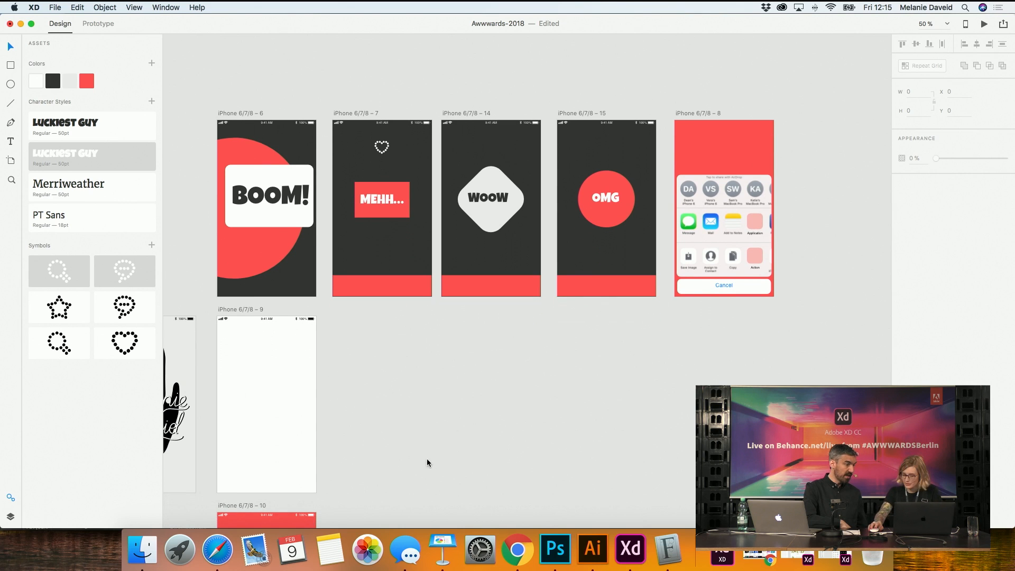
Ungroup the small white heart icon above the MEHH... rectangle on iPhone 6/7/8 – 7
{"action": "left_click", "coordinate": [382, 148]}
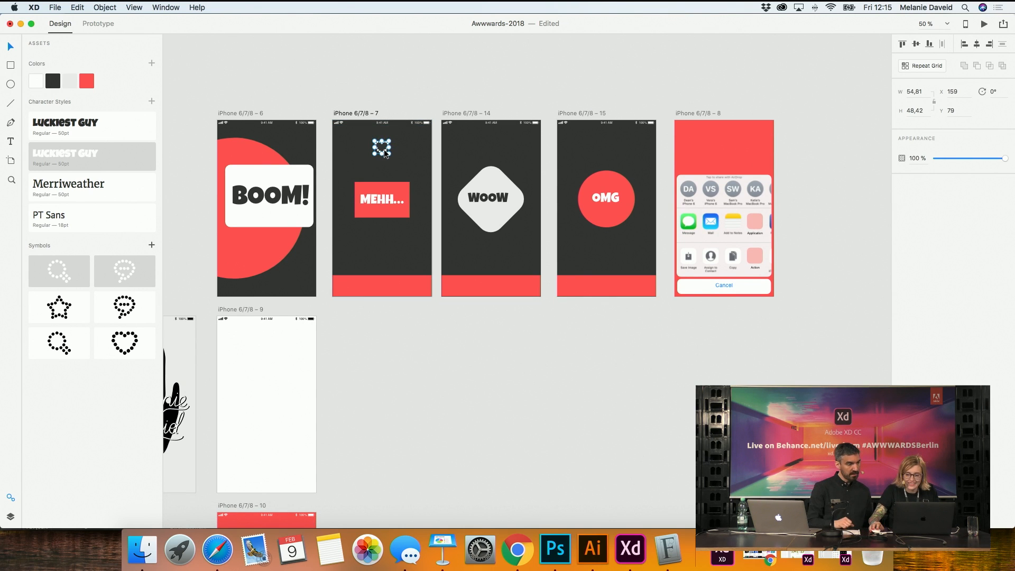
{"action": "right_click", "coordinate": [384, 150]}
{"action": "left_click", "coordinate": [363, 132]}
{"action": "scroll", "coordinate": [363, 132], "scroll_direction": "down", "scroll_amount": 1}
{"action": "scroll", "coordinate": [360, 134], "scroll_direction": "up", "scroll_amount": 1}
{"action": "left_click_drag", "start_coordinate": [360, 135], "coordinate": [433, 157]}
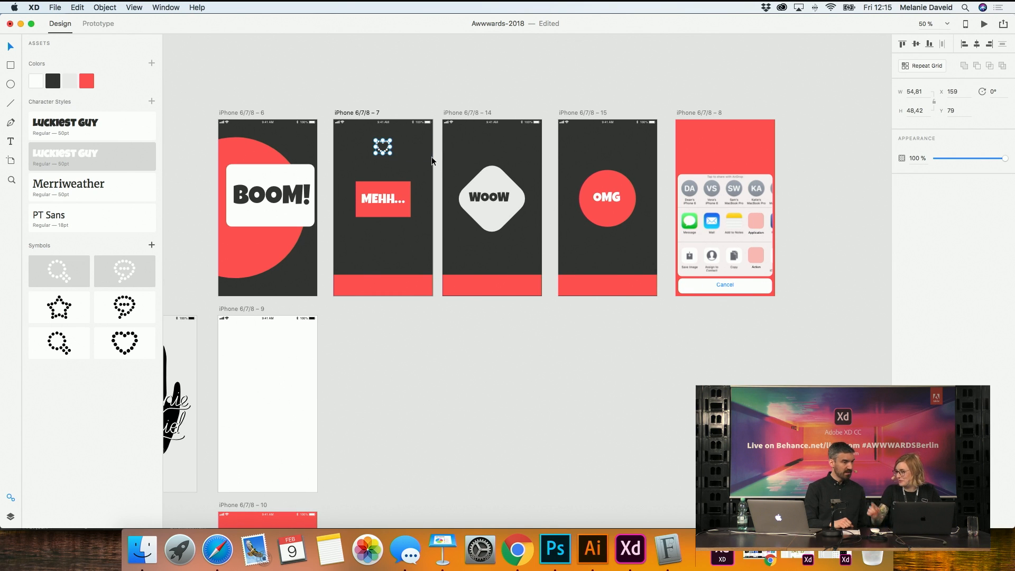
{"action": "right_click", "coordinate": [388, 153]}
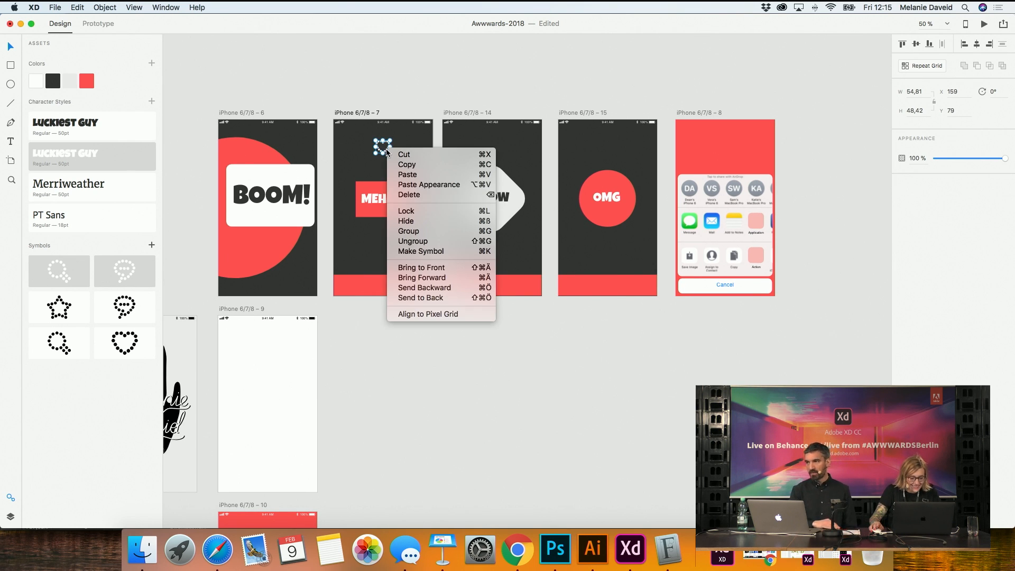
{"action": "left_click", "coordinate": [449, 239]}
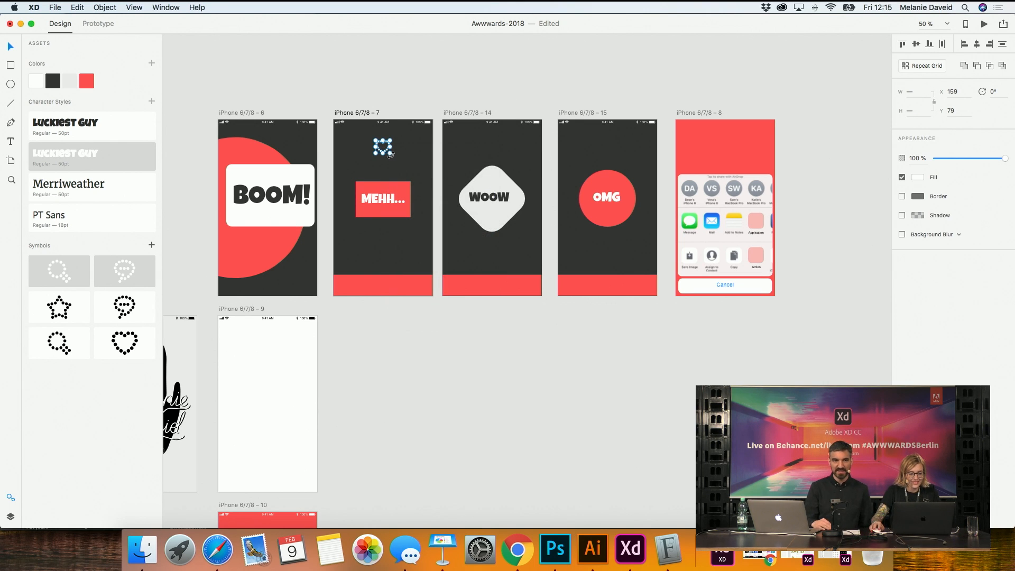
Scale the heart's dots up to about 427 × 377 across the left edge of iPhone 6/7/8 – 7 and undo the last move
{"action": "left_click_drag", "start_coordinate": [391, 154], "coordinate": [404, 213]}
{"action": "left_click_drag", "start_coordinate": [415, 182], "coordinate": [424, 201]}
{"action": "scroll", "coordinate": [467, 224], "scroll_direction": "left", "scroll_amount": 3}
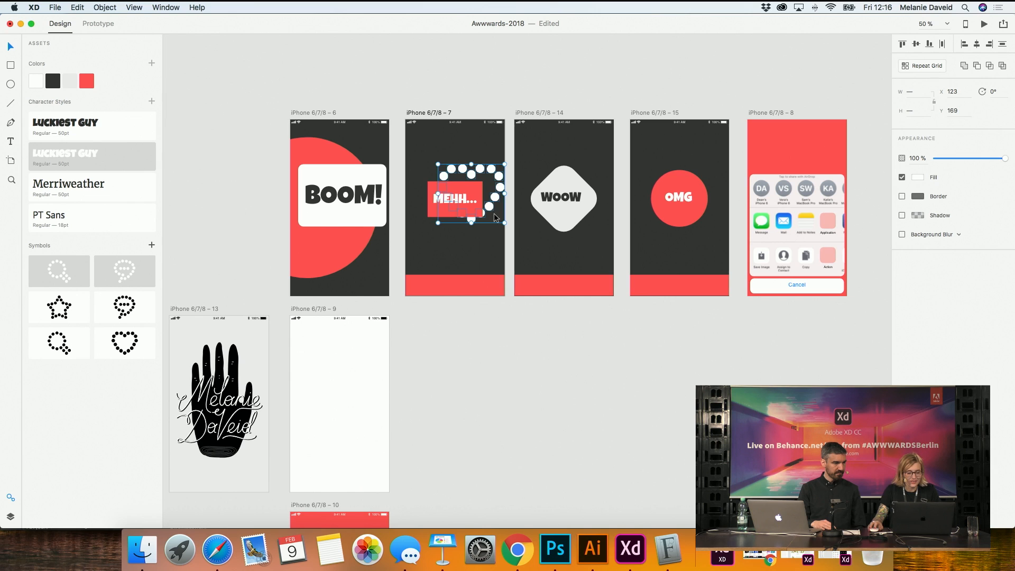
{"action": "left_click_drag", "start_coordinate": [495, 201], "coordinate": [490, 176]}
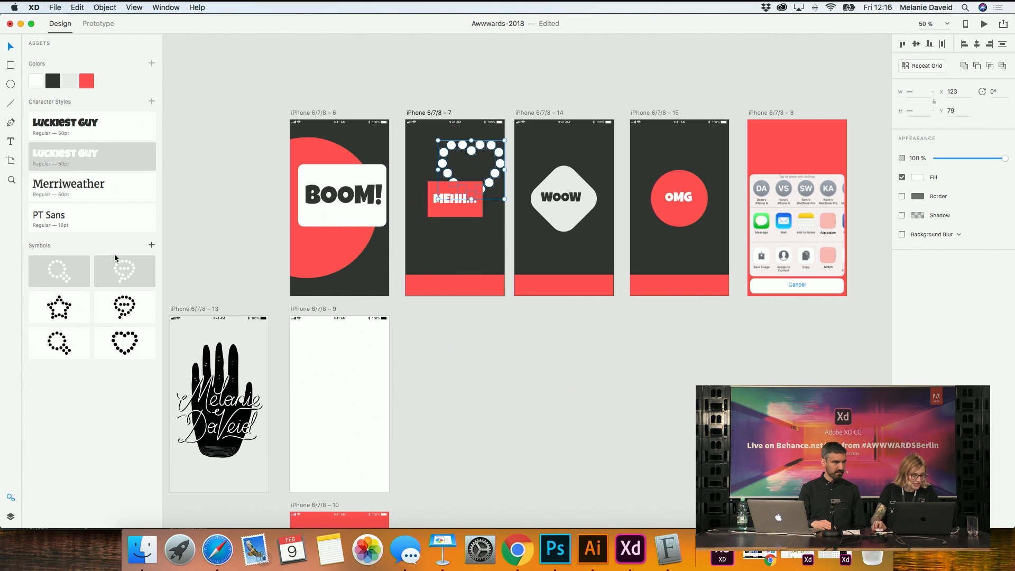
{"action": "left_click_drag", "start_coordinate": [492, 172], "coordinate": [425, 237]}
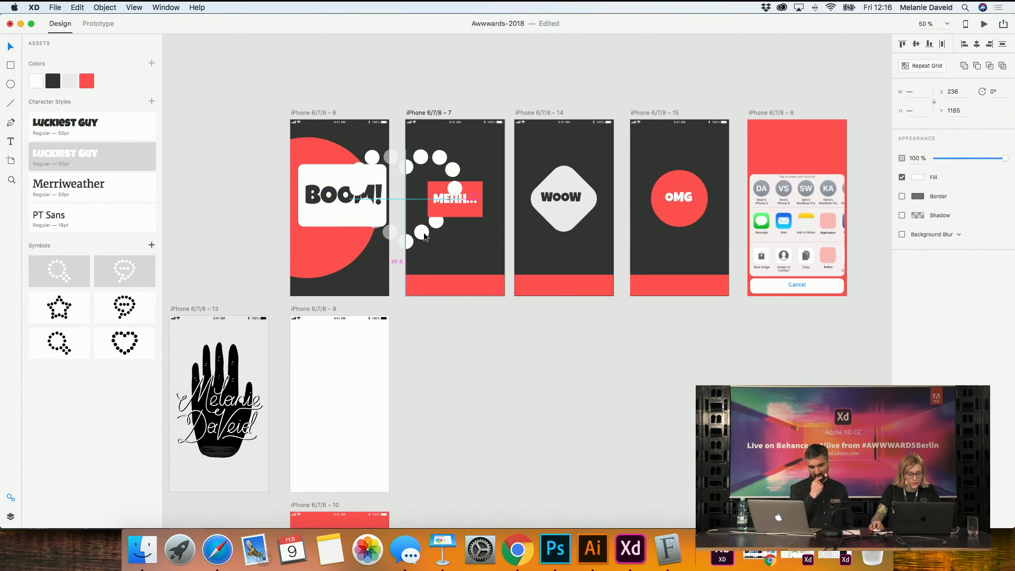
{"action": "left_click", "coordinate": [459, 347]}
{"action": "left_click", "coordinate": [426, 232]}
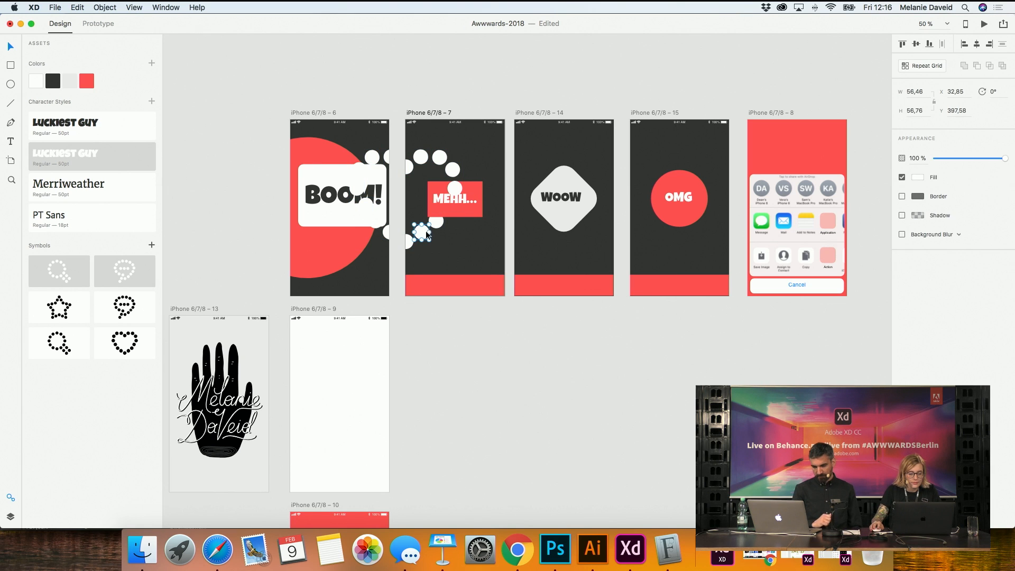
{"action": "left_click", "coordinate": [468, 327]}
{"action": "key", "text": "super+z"}
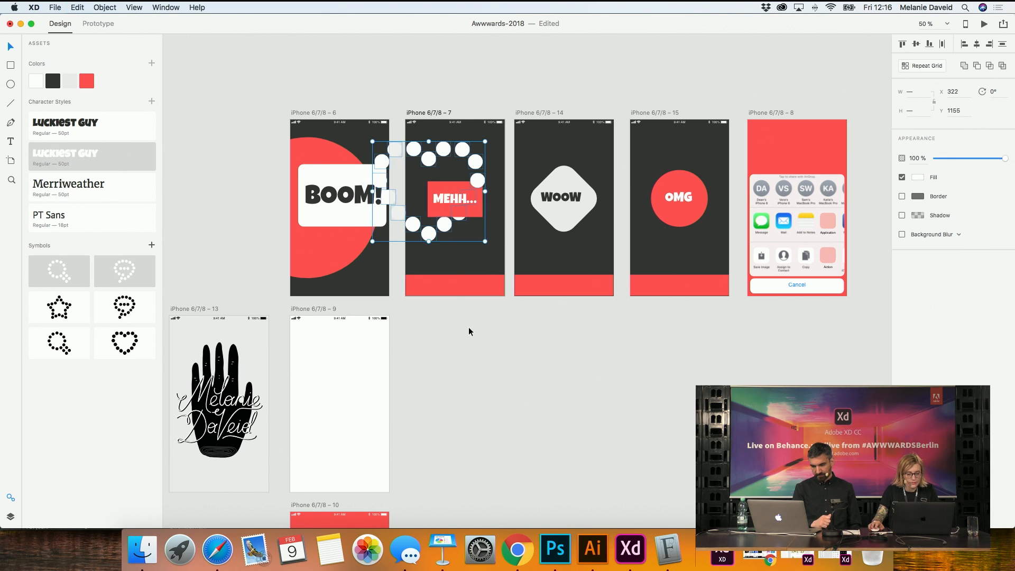
Group the enlarged heart's dots and place the heart on iPhone 6/7/8 – 7, cropped by the artboard's left edge
{"action": "right_click", "coordinate": [441, 223]}
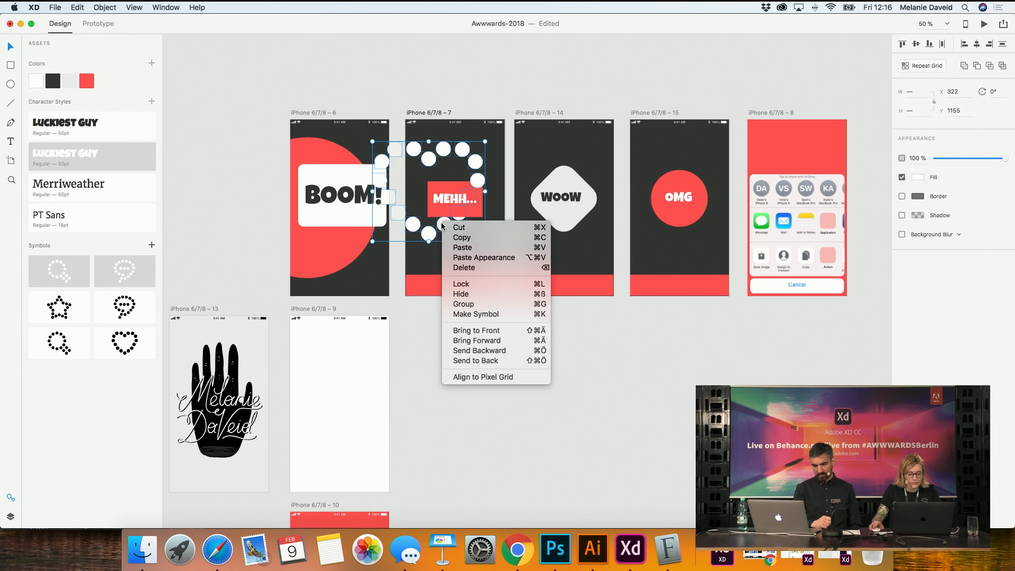
{"action": "left_click", "coordinate": [466, 306]}
{"action": "mouse_move", "coordinate": [428, 232]}
{"action": "left_mouse_down"}
{"action": "mouse_move", "coordinate": [426, 253]}
{"action": "mouse_move", "coordinate": [431, 242]}
{"action": "left_mouse_up"}
{"action": "left_click", "coordinate": [493, 338]}
{"action": "key", "text": "super+z"}
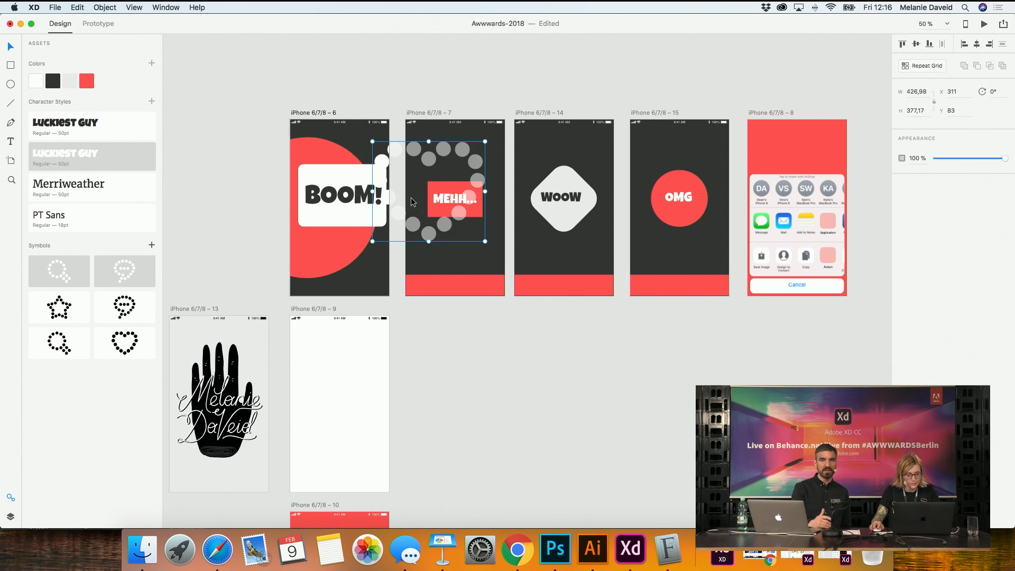
{"action": "left_click_drag", "start_coordinate": [430, 162], "coordinate": [432, 172]}
Bring the MEHH... text and its red rectangle in front of the large heart on iPhone 6/7/8 – 7
{"action": "left_click", "coordinate": [446, 206]}
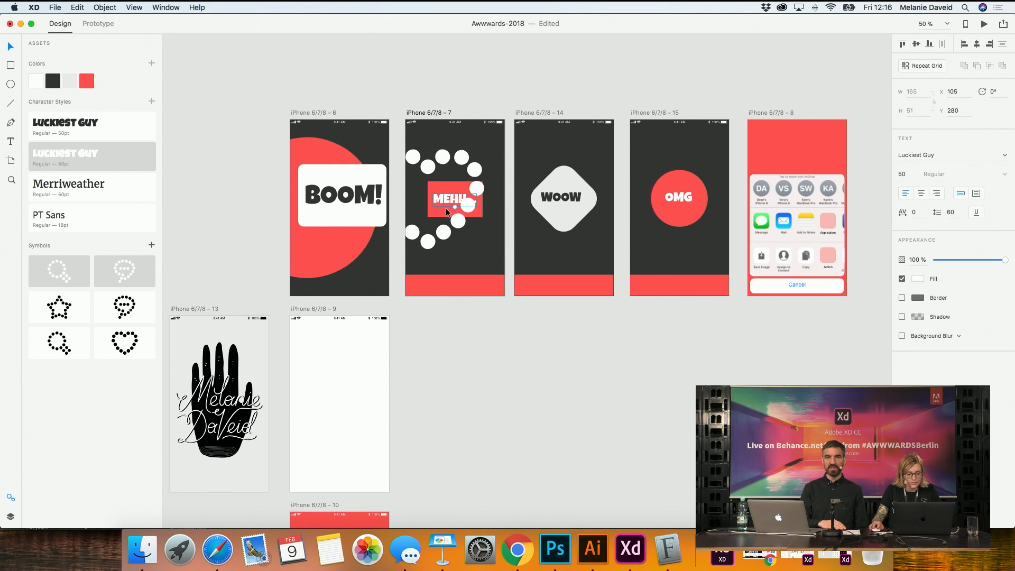
{"action": "left_click", "coordinate": [445, 210], "text": "shift"}
{"action": "right_click", "coordinate": [445, 210]}
{"action": "left_click", "coordinate": [505, 342]}
{"action": "right_click", "coordinate": [453, 203]}
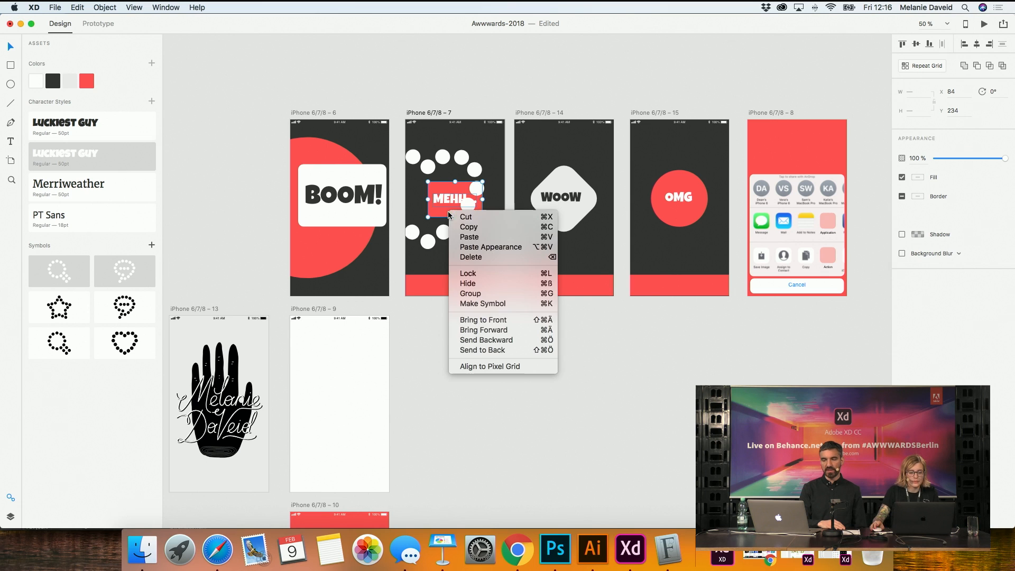
{"action": "left_click", "coordinate": [503, 319]}
{"action": "left_click", "coordinate": [544, 351]}
Widen the red MEHH... rectangle toward the right edge of iPhone 6/7/8 – 7 and align the text to its vertical middle
{"action": "left_click", "coordinate": [476, 201]}
{"action": "mouse_move", "coordinate": [483, 199]}
{"action": "left_mouse_down"}
{"action": "mouse_move", "coordinate": [500, 199]}
{"action": "mouse_move", "coordinate": [490, 204]}
{"action": "left_mouse_up"}
{"action": "left_click", "coordinate": [445, 200], "text": "shift"}
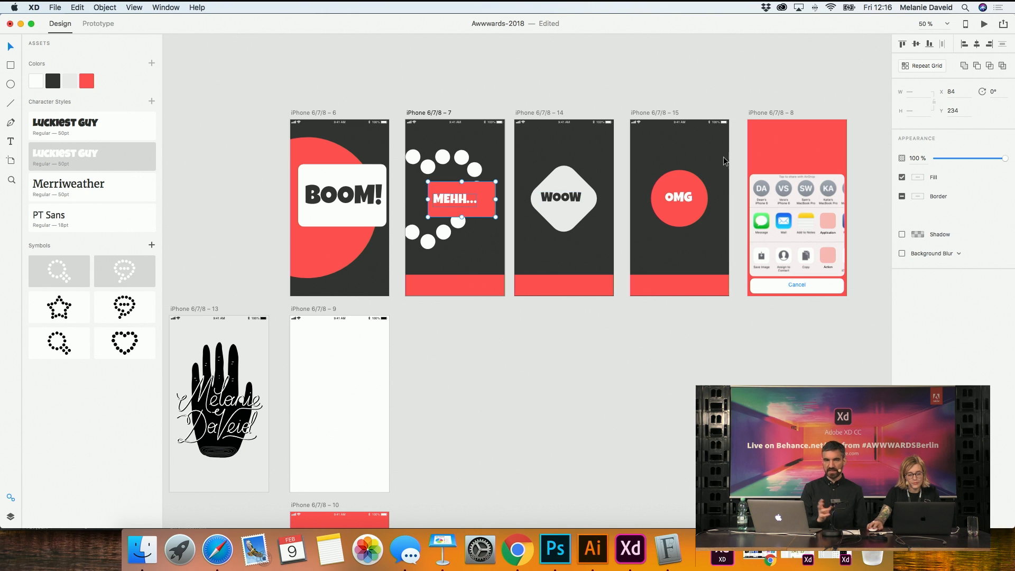
{"action": "left_click", "coordinate": [917, 45]}
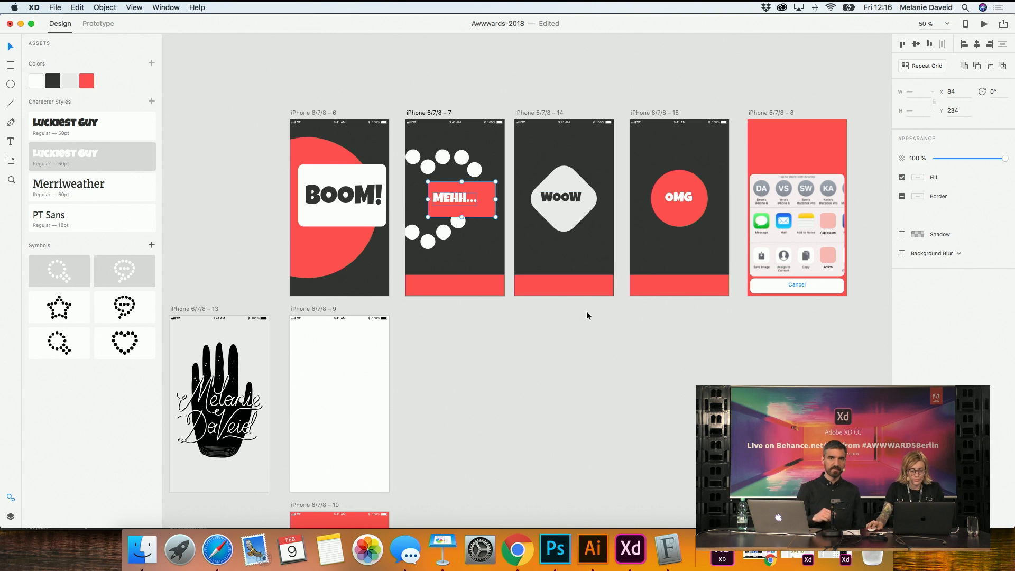
{"action": "left_click", "coordinate": [596, 320]}
{"action": "left_click", "coordinate": [482, 201]}
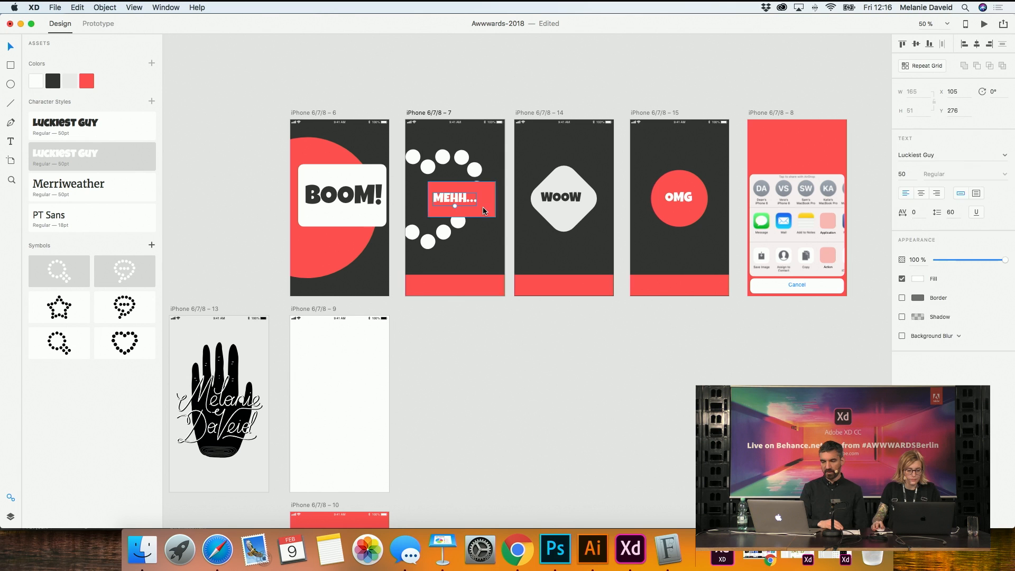
{"action": "left_click_drag", "start_coordinate": [488, 209], "coordinate": [498, 217]}
{"action": "left_click", "coordinate": [489, 214]}
{"action": "left_click", "coordinate": [557, 387]}
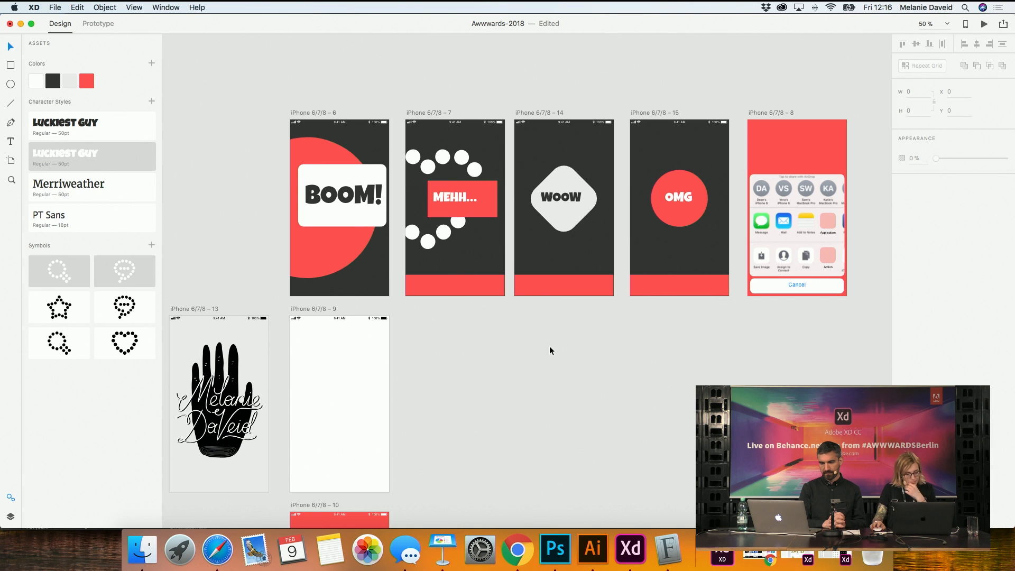
Save the Awwwards-2018 document
{"action": "scroll", "coordinate": [542, 349], "scroll_direction": "right", "scroll_amount": 1}
{"action": "scroll", "coordinate": [541, 351], "scroll_direction": "left", "scroll_amount": 4}
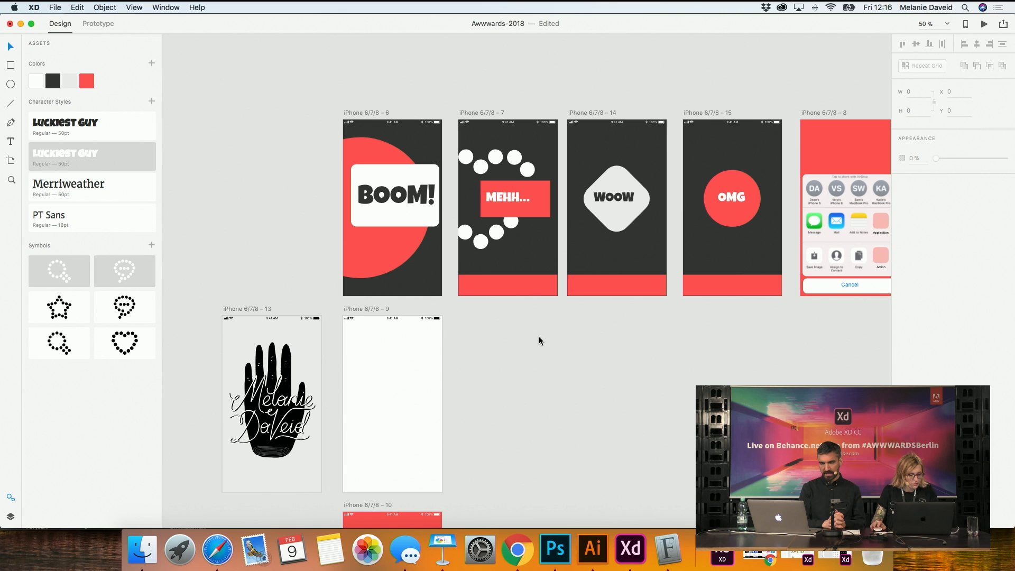
{"action": "left_click_drag", "start_coordinate": [589, 379], "coordinate": [537, 378]}
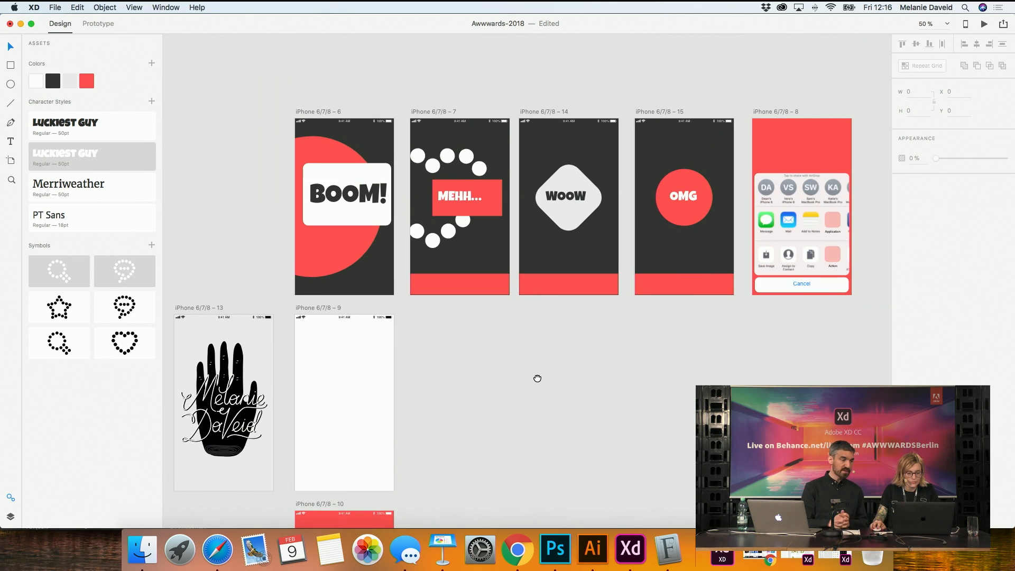
{"action": "key", "text": "super+s"}
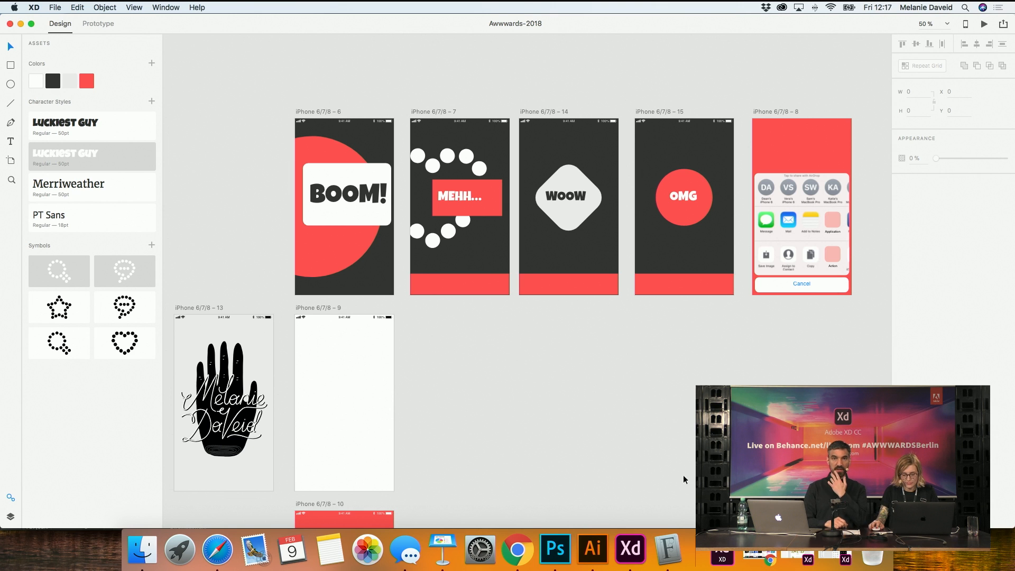
Look over the positive and negative icon sets in the Icons- boom document and return to Awwwards-2018
{"action": "left_click", "coordinate": [834, 555]}
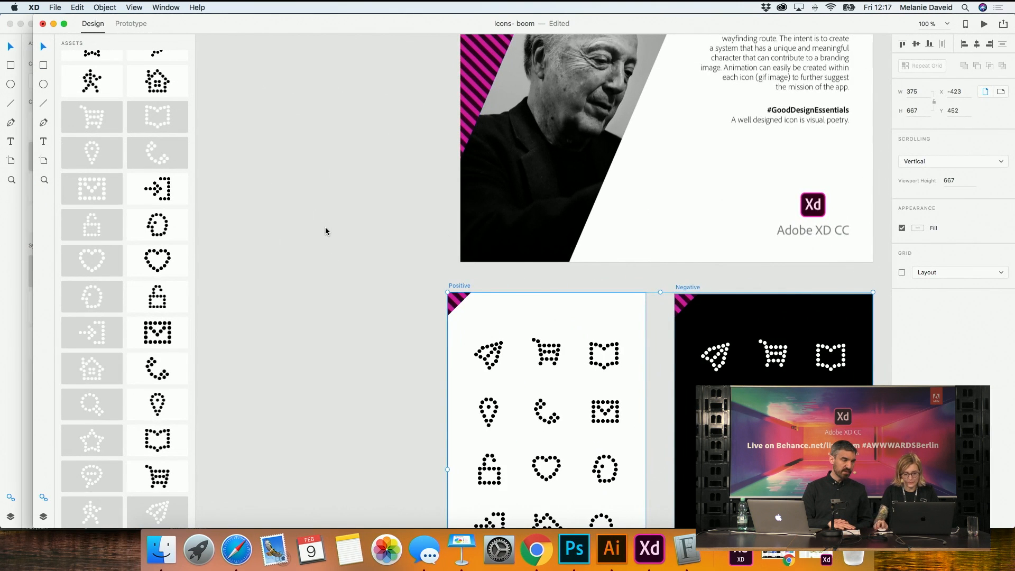
{"action": "key", "text": "super+minus"}
{"action": "left_click_drag", "start_coordinate": [435, 365], "coordinate": [359, 270]}
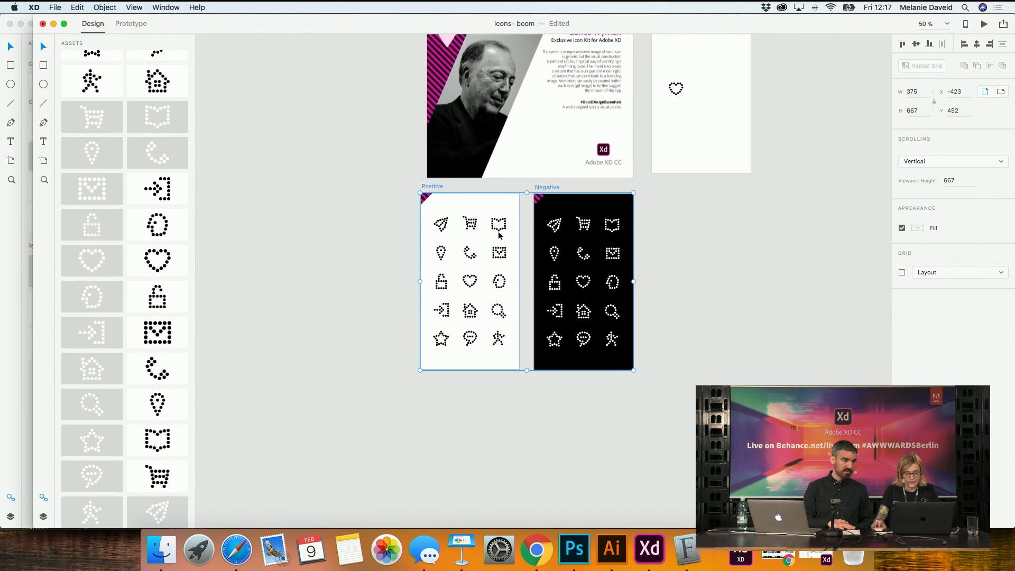
{"action": "scroll", "coordinate": [500, 235], "scroll_direction": "up", "scroll_amount": 5}
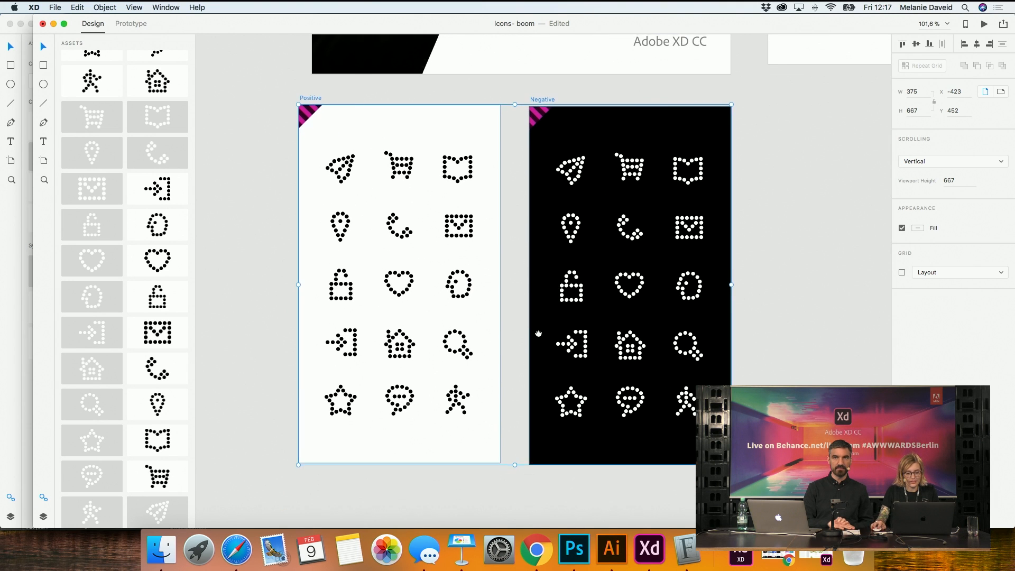
{"action": "scroll", "coordinate": [537, 335], "scroll_direction": "left", "scroll_amount": 1}
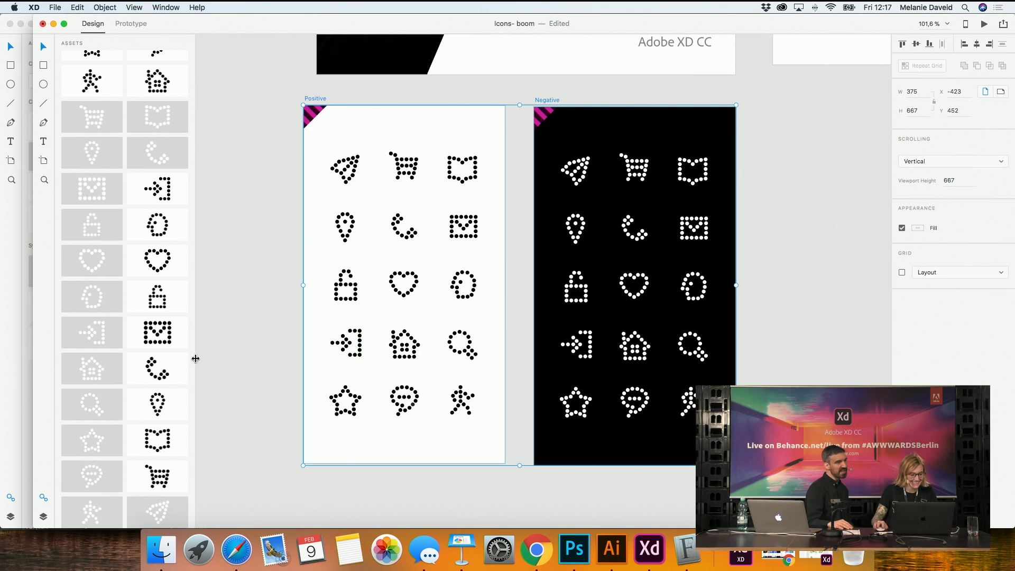
{"action": "left_click", "coordinate": [239, 329]}
{"action": "left_click", "coordinate": [14, 347]}
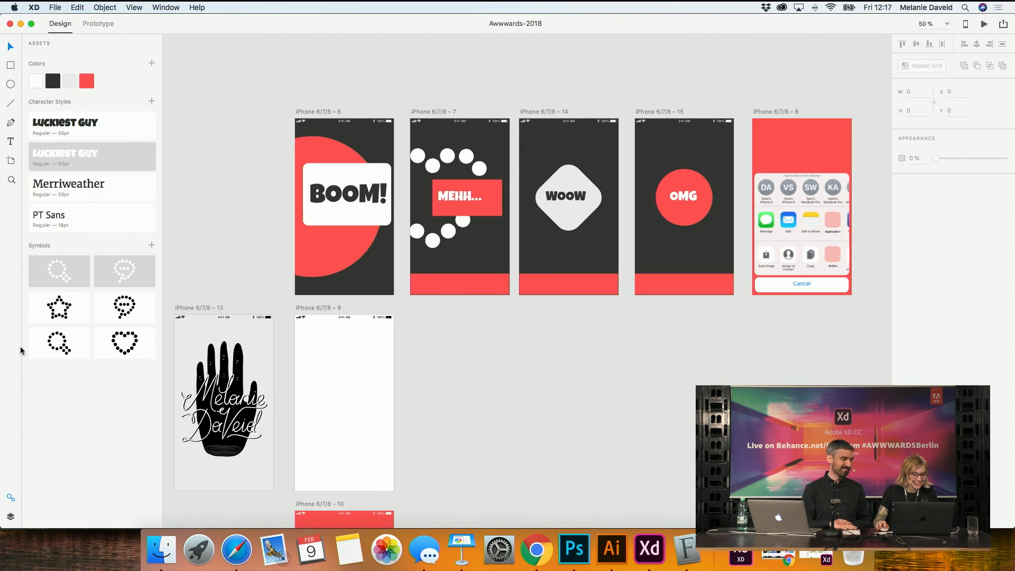
Copy the white dotted arrow-into-bracket icon from the black icon artboard
{"action": "scroll", "coordinate": [620, 355], "scroll_direction": "up", "scroll_amount": 5}
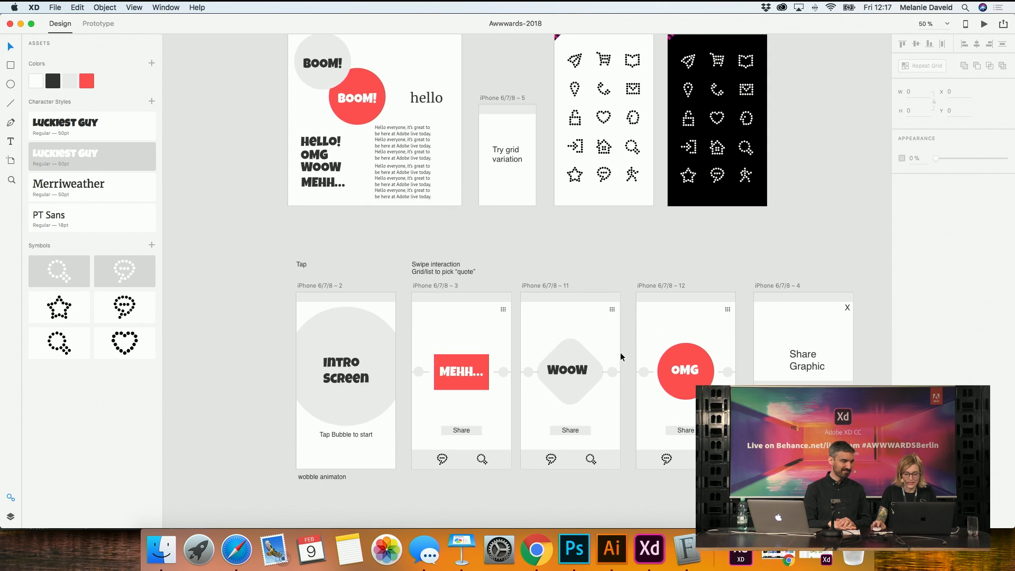
{"action": "scroll", "coordinate": [718, 147], "scroll_direction": "up", "scroll_amount": 5}
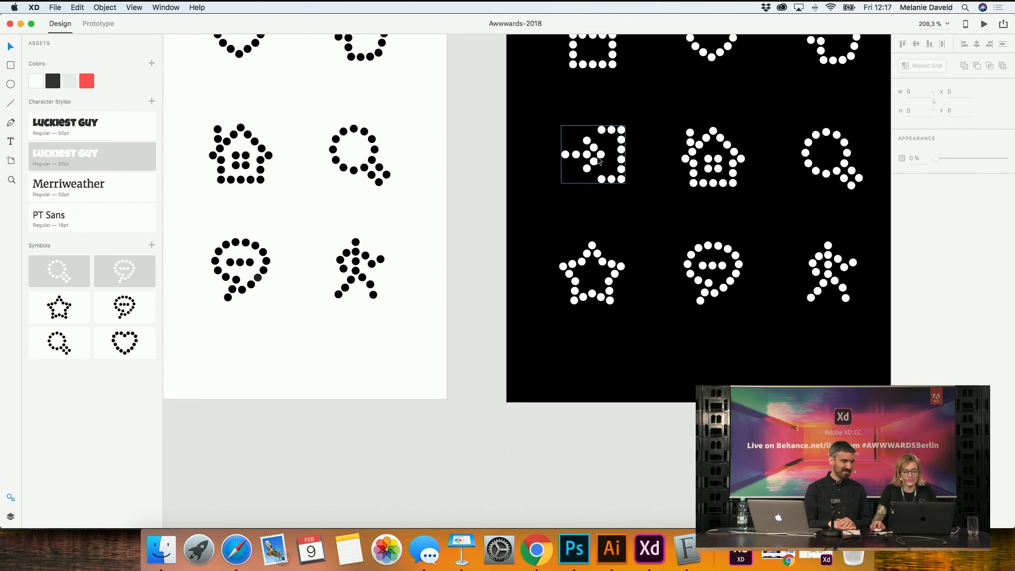
{"action": "left_click", "coordinate": [599, 155]}
{"action": "key", "text": "super+c"}
Paste the arrow-into-bracket icon onto iPhone 6/7/8 – 15 and place it below the OMG circle
{"action": "scroll", "coordinate": [557, 259], "scroll_direction": "down", "scroll_amount": 8}
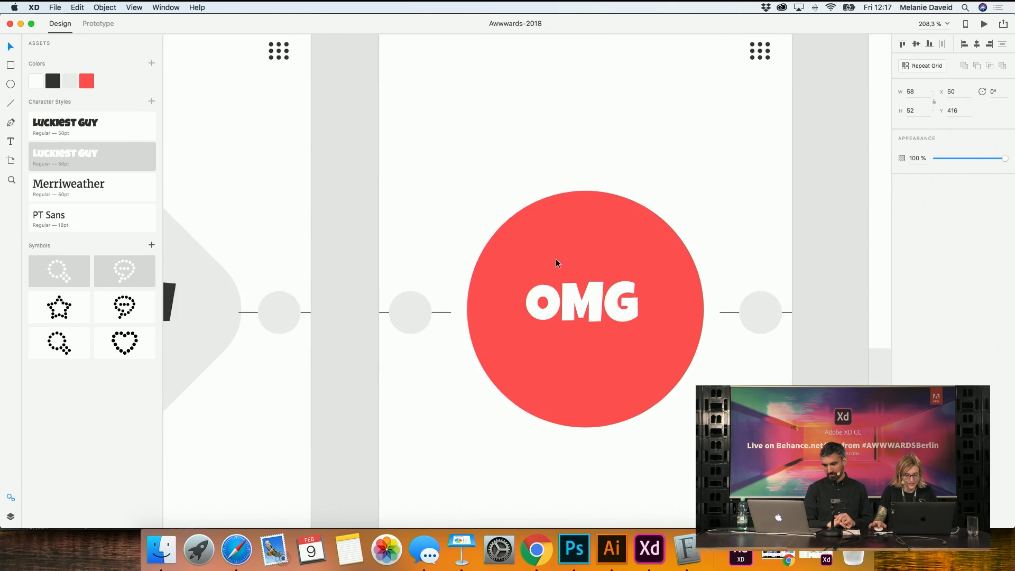
{"action": "scroll", "coordinate": [556, 259], "scroll_direction": "down", "scroll_amount": 3}
{"action": "scroll", "coordinate": [556, 263], "scroll_direction": "down", "scroll_amount": 3}
{"action": "scroll", "coordinate": [566, 293], "scroll_direction": "right", "scroll_amount": 1}
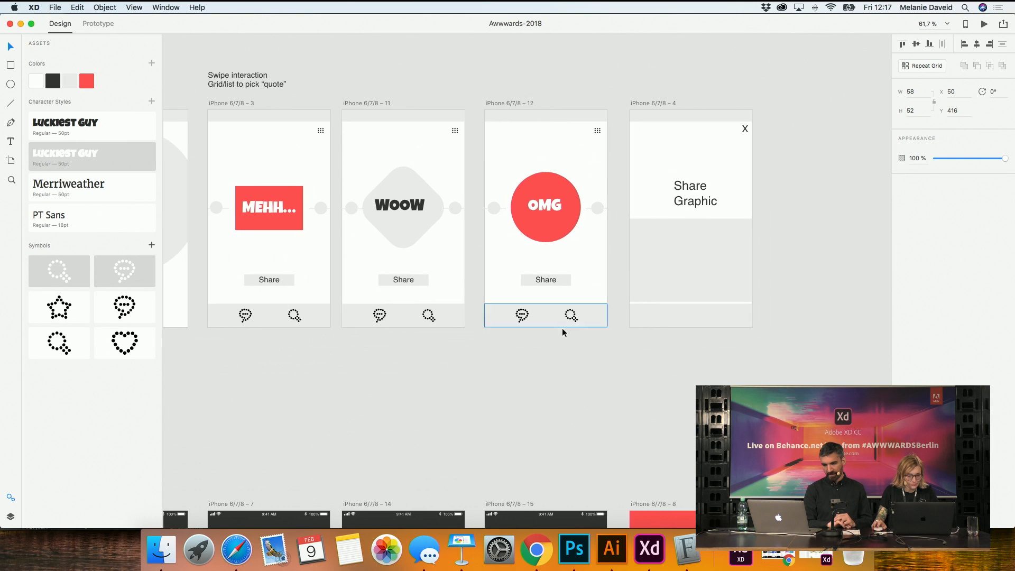
{"action": "scroll", "coordinate": [563, 330], "scroll_direction": "up", "scroll_amount": 8}
{"action": "scroll", "coordinate": [562, 354], "scroll_direction": "down", "scroll_amount": 10}
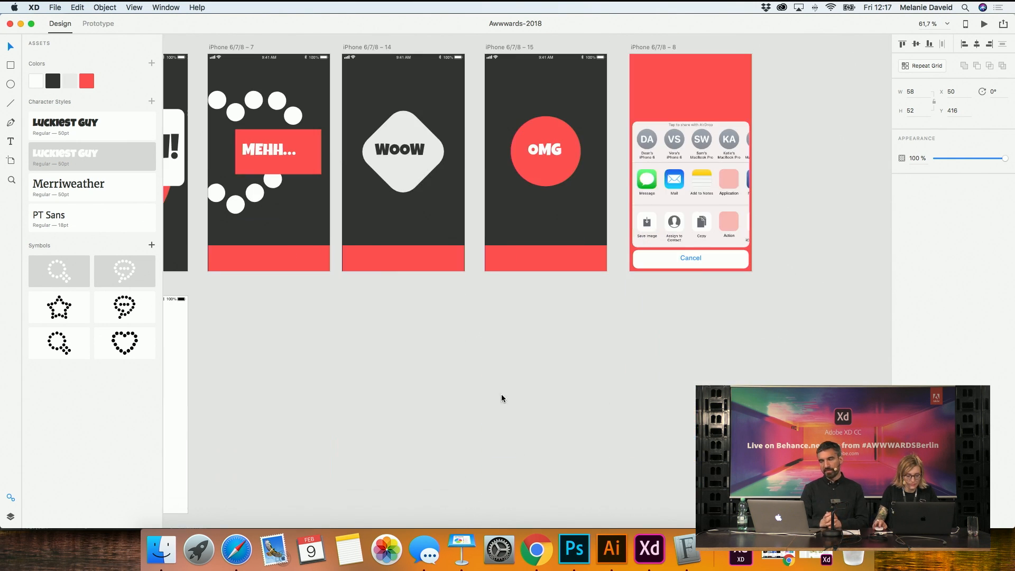
{"action": "scroll", "coordinate": [443, 88], "scroll_direction": "up", "scroll_amount": 5}
{"action": "key", "text": "super+v"}
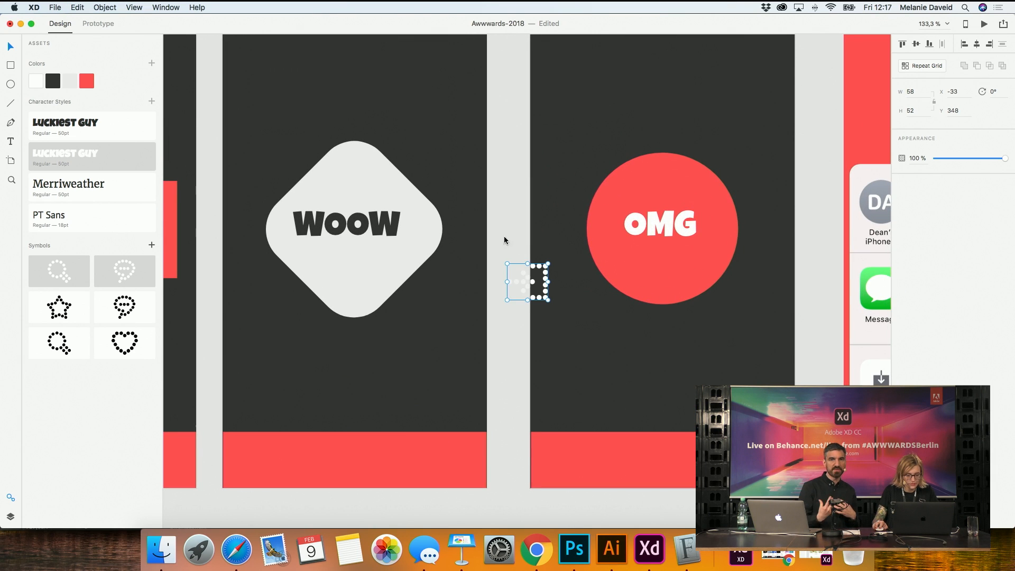
{"action": "left_click_drag", "start_coordinate": [532, 279], "coordinate": [635, 355]}
Ungroup the pasted icon, cut out its arrow dots and delete the remaining bracket dots
{"action": "right_click", "coordinate": [636, 355]}
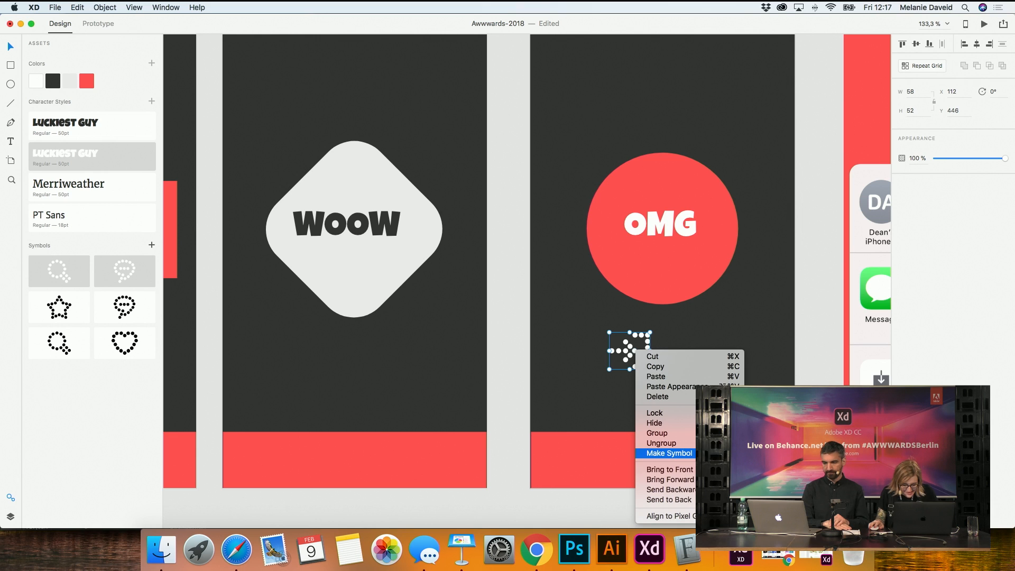
{"action": "left_click", "coordinate": [680, 440]}
{"action": "left_click", "coordinate": [507, 347]}
{"action": "left_click_drag", "start_coordinate": [508, 339], "coordinate": [637, 363]}
{"action": "key", "text": "Delete"}
{"action": "left_click_drag", "start_coordinate": [510, 321], "coordinate": [670, 382]}
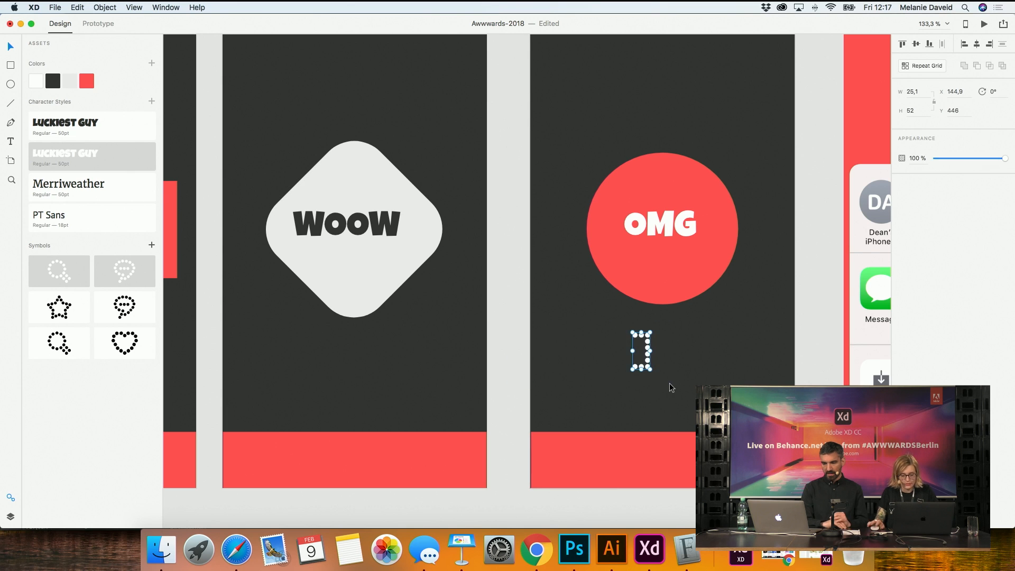
{"action": "key", "text": "Delete"}
Paste the dotted arrow and place it to the right of the OMG circle on iPhone 6/7/8 – 15
{"action": "key", "text": "super+v"}
{"action": "left_click_drag", "start_coordinate": [623, 350], "coordinate": [768, 232]}
{"action": "left_click", "coordinate": [824, 258]}
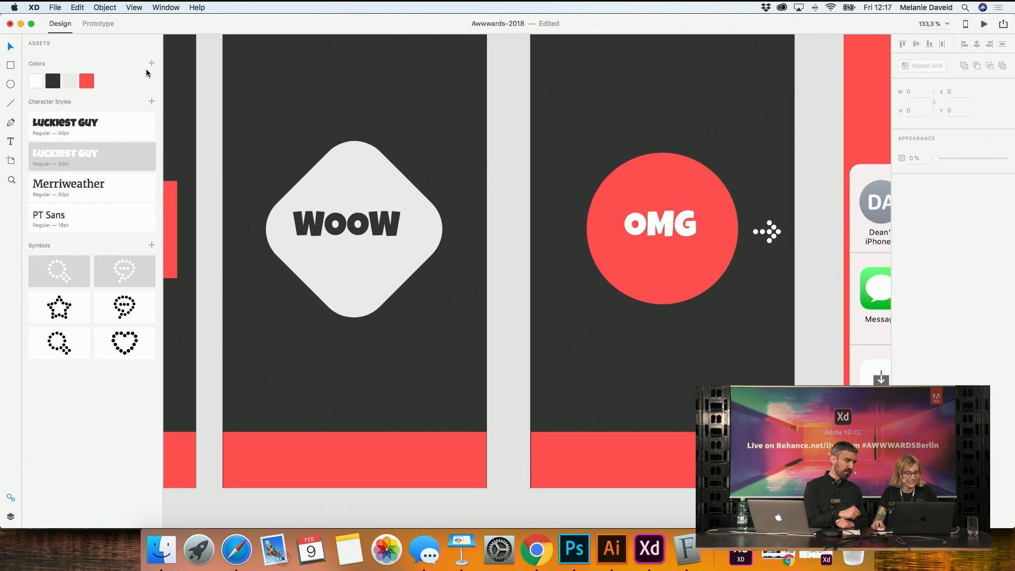
Switch to prototype mode and open the desktop preview at the wireframe intro screen
{"action": "left_click", "coordinate": [99, 23]}
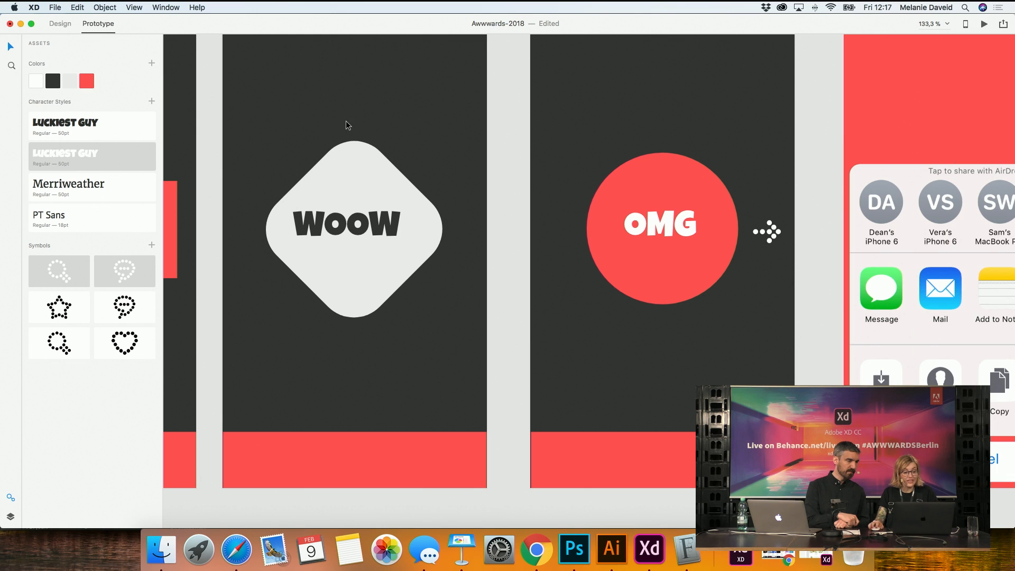
{"action": "key", "text": "super+minus"}
{"action": "key", "text": "super+minus"}
{"action": "left_click_drag", "start_coordinate": [289, 74], "coordinate": [389, 372]}
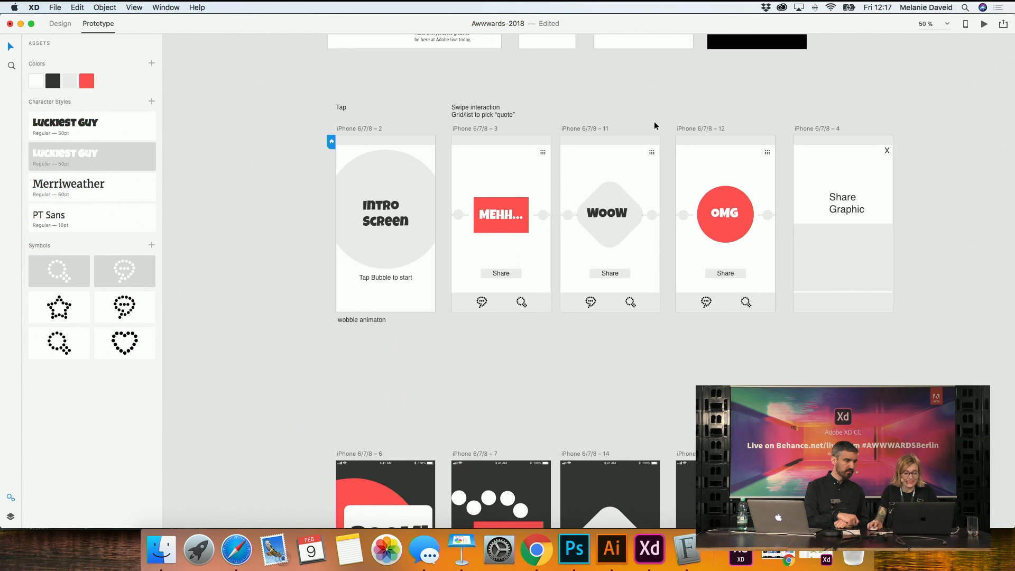
{"action": "left_click", "coordinate": [985, 24]}
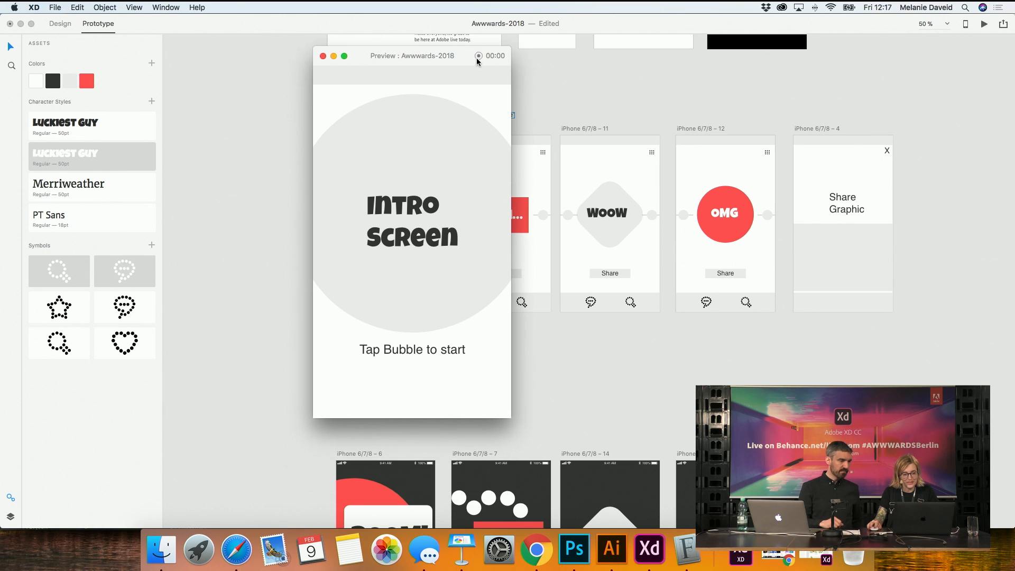
Record the preview while going from the intro bubble through the MEHH... quote screen to the WOOW screen
{"action": "left_click", "coordinate": [479, 56]}
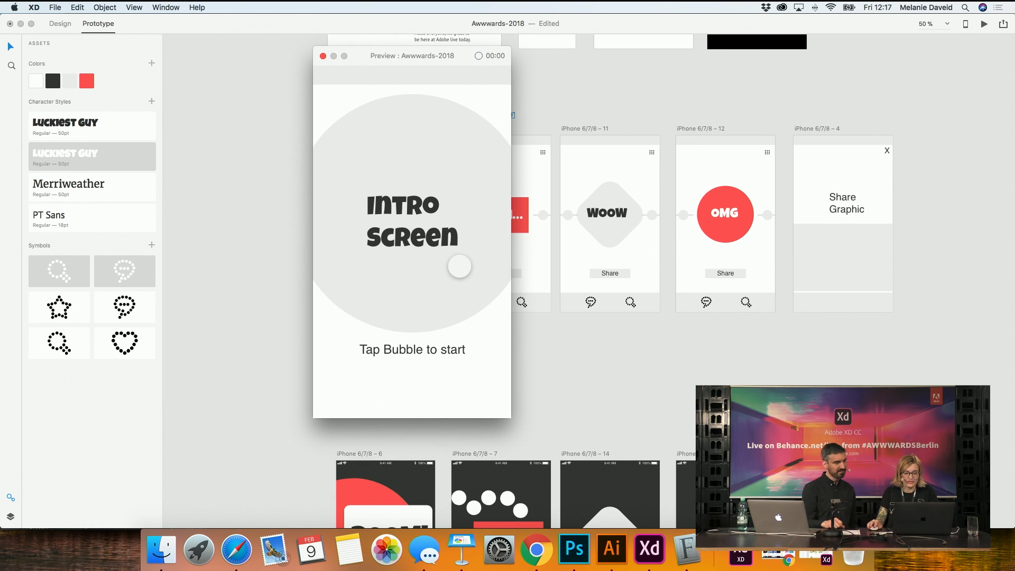
{"action": "left_click_drag", "start_coordinate": [463, 265], "coordinate": [422, 232]}
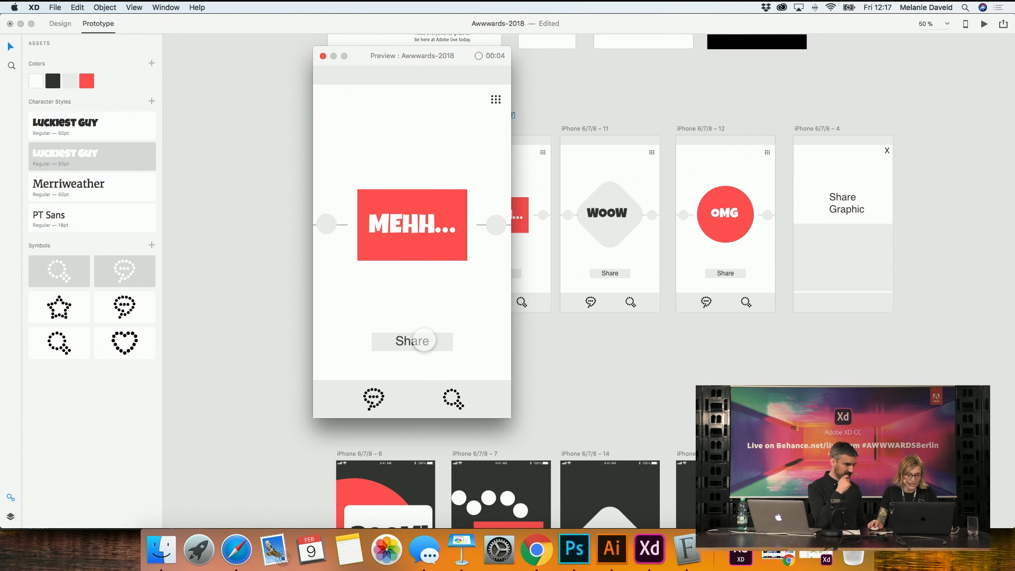
{"action": "left_click", "coordinate": [496, 229]}
{"action": "left_click", "coordinate": [330, 226]}
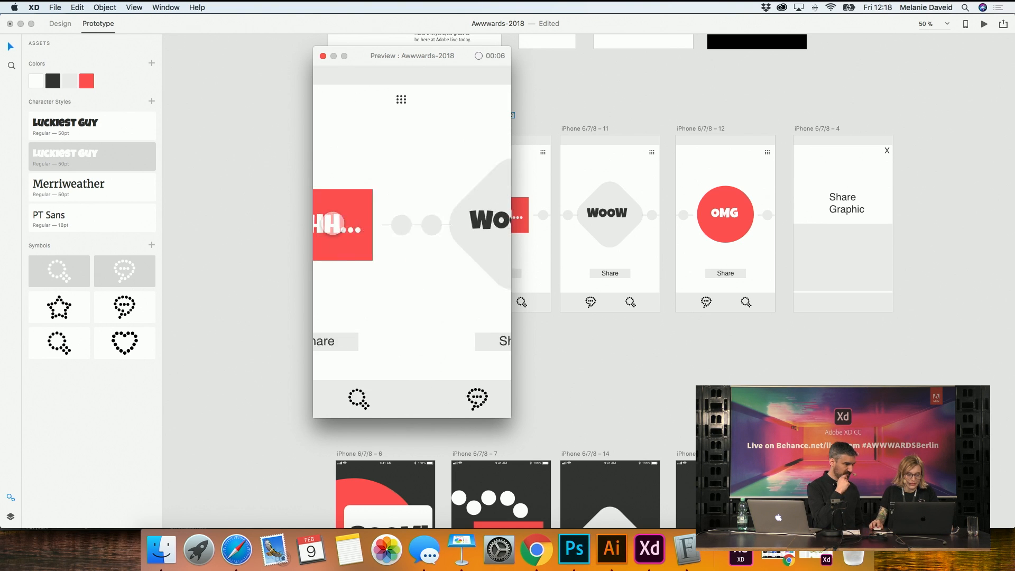
{"action": "left_click", "coordinate": [503, 225]}
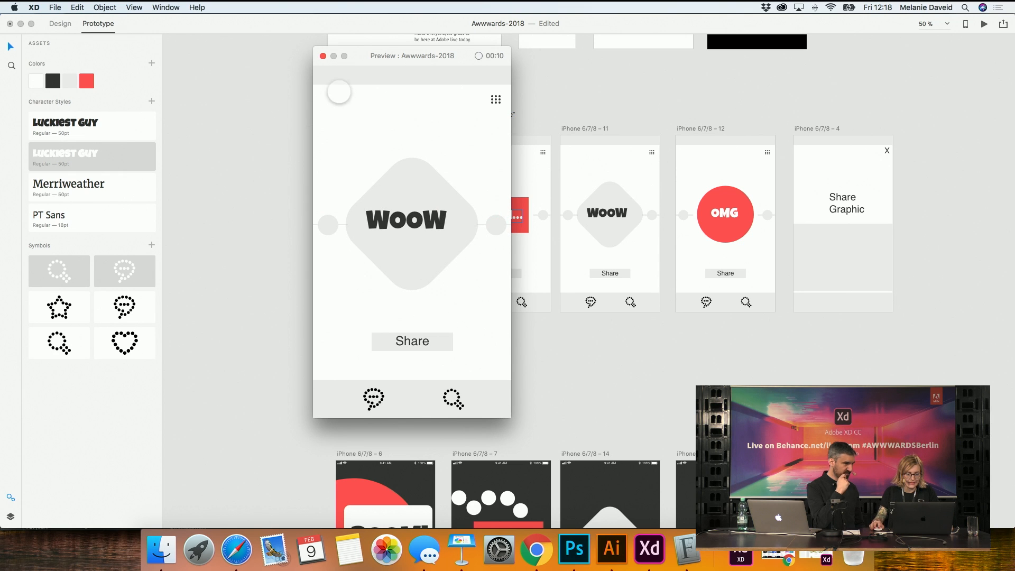
Stop the preview recording, discard it without saving and close the preview
{"action": "left_click", "coordinate": [478, 56]}
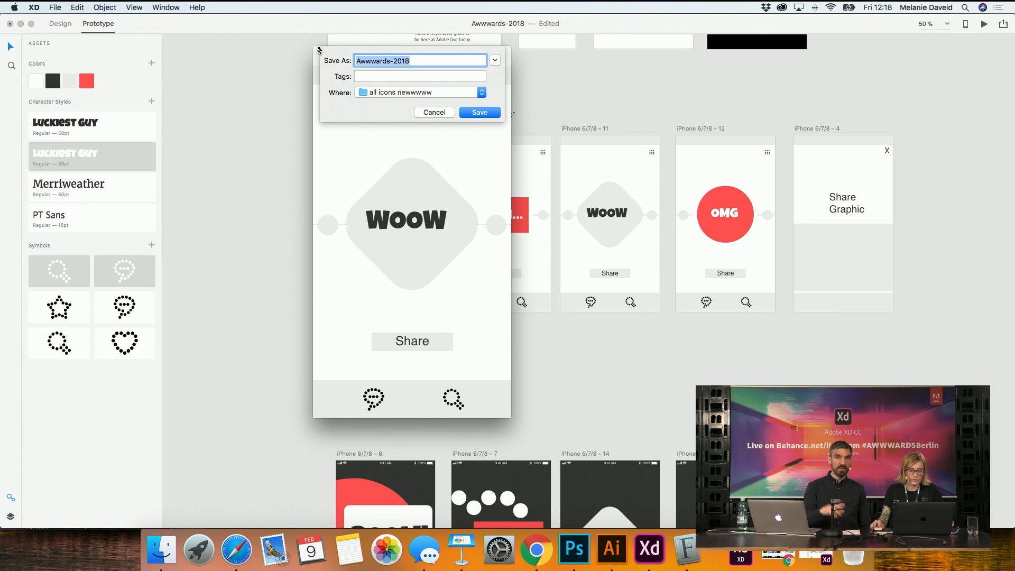
{"action": "left_click", "coordinate": [437, 113]}
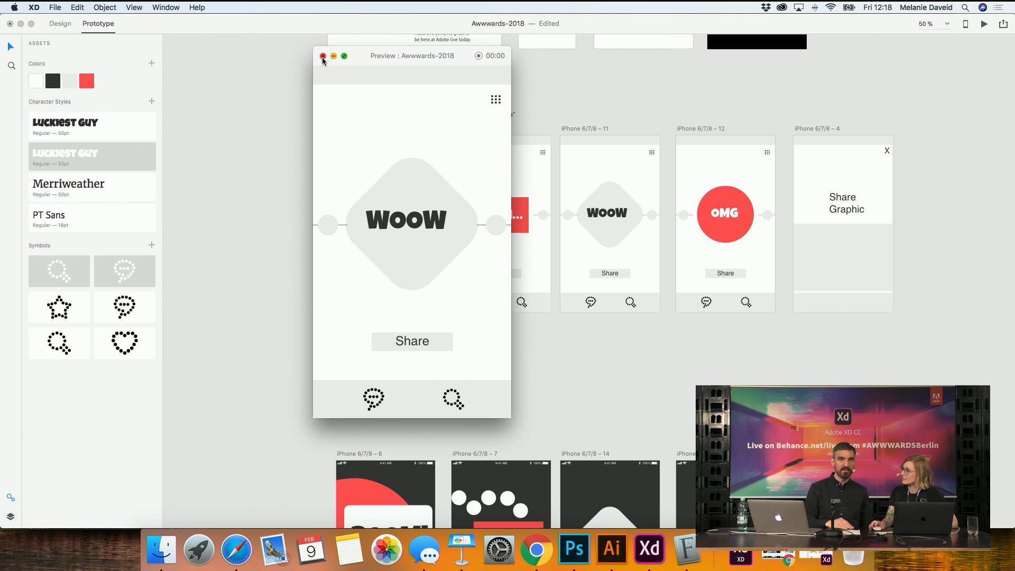
{"action": "left_click", "coordinate": [321, 55]}
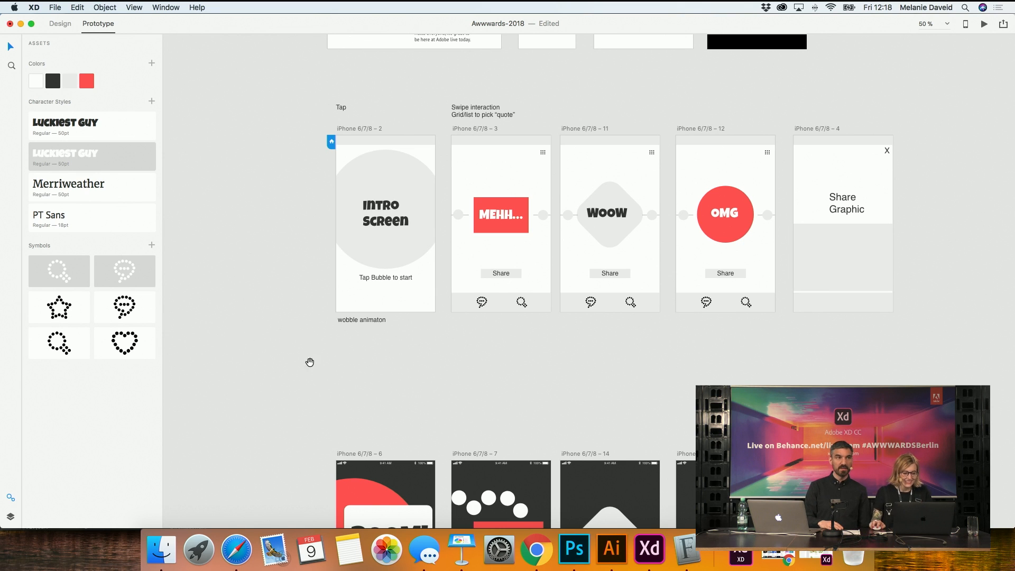
Look over the wireframe row and the dark, coloured screens beneath it
{"action": "scroll", "coordinate": [310, 361], "scroll_direction": "down", "scroll_amount": 5}
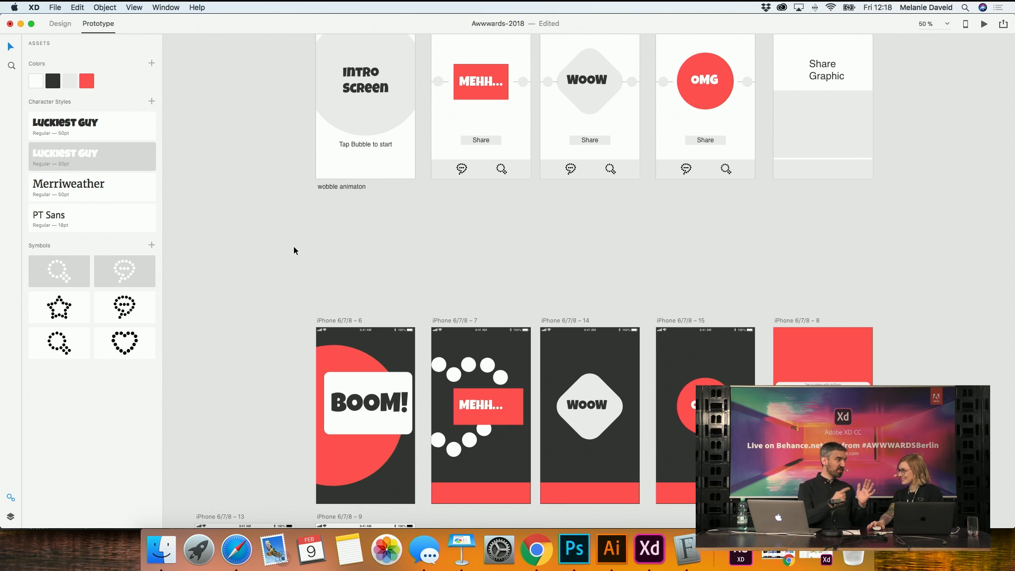
{"action": "left_click_drag", "start_coordinate": [338, 260], "coordinate": [326, 154]}
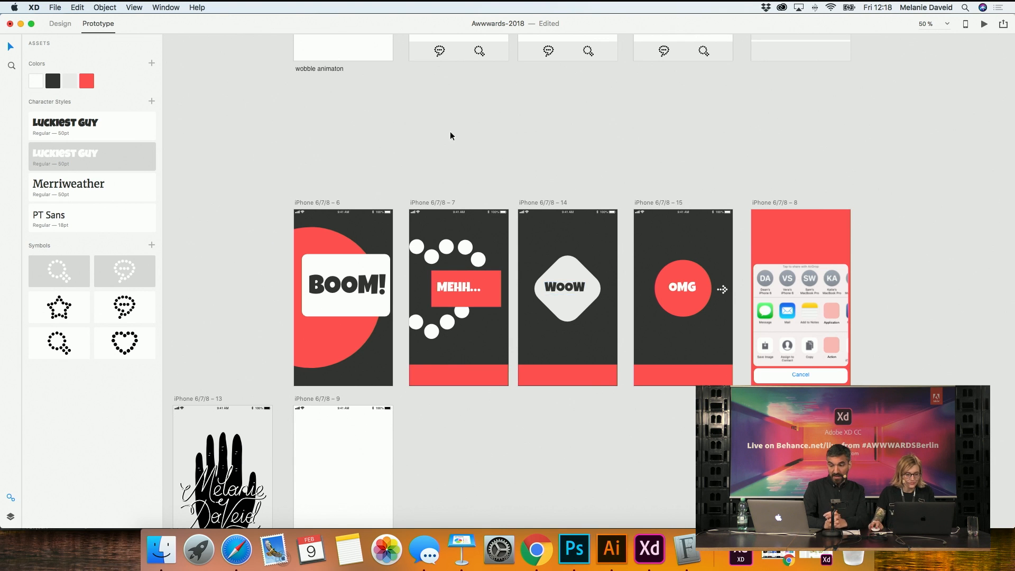
{"action": "scroll", "coordinate": [450, 131], "scroll_direction": "up", "scroll_amount": 5}
{"action": "scroll", "coordinate": [455, 138], "scroll_direction": "down", "scroll_amount": 3}
{"action": "scroll", "coordinate": [452, 139], "scroll_direction": "down", "scroll_amount": 3}
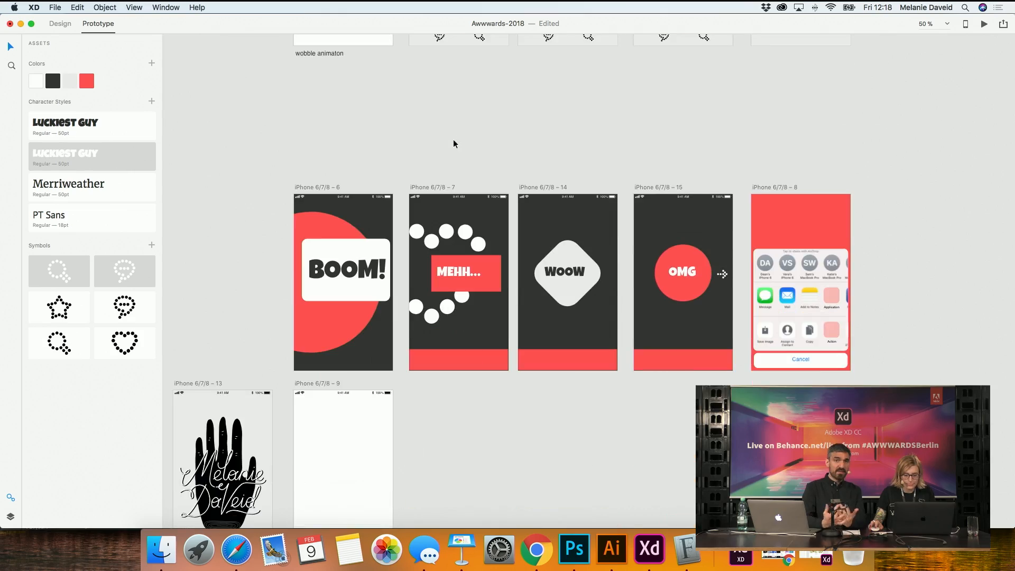
{"action": "scroll", "coordinate": [740, 256], "scroll_direction": "up", "scroll_amount": 3}
{"action": "scroll", "coordinate": [740, 256], "scroll_direction": "up", "scroll_amount": 3}
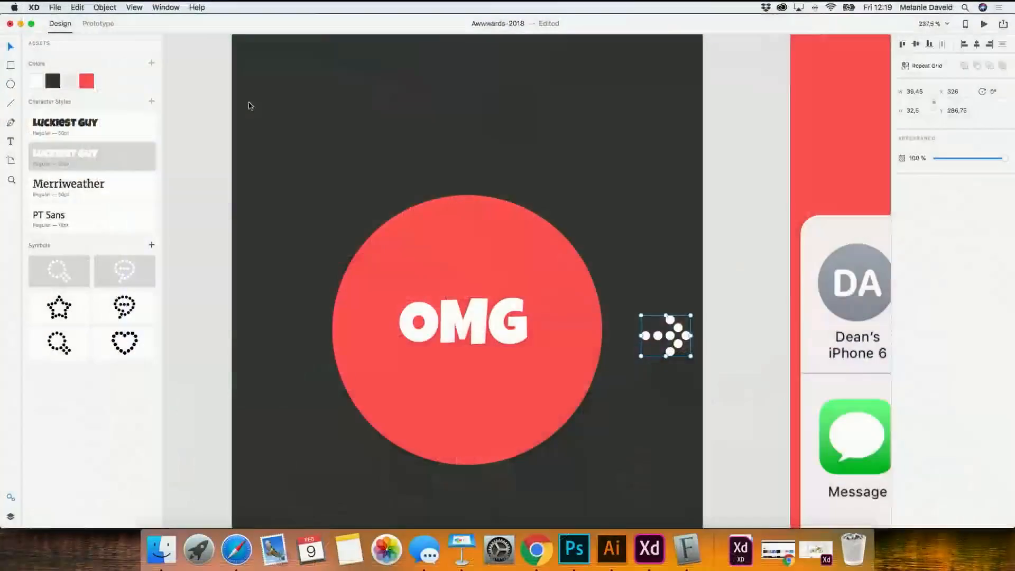
Duplicate the dotted arrow on iPhone 6/7/8 – 15 to the left of the OMG circle, at X 10
{"action": "scroll", "coordinate": [249, 102], "scroll_direction": "up", "scroll_amount": 8}
{"action": "scroll", "coordinate": [249, 106], "scroll_direction": "down", "scroll_amount": 6}
{"action": "left_click", "coordinate": [250, 77]}
{"action": "key", "text": "super+z"}
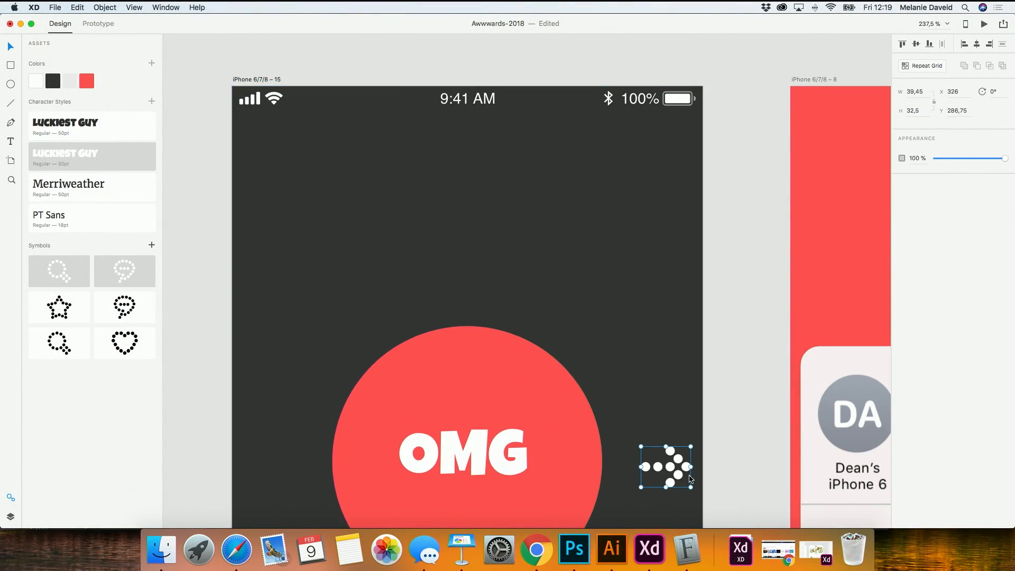
{"action": "left_click_drag", "start_coordinate": [668, 471], "coordinate": [257, 462]}
{"action": "key", "text": "shift+Right"}
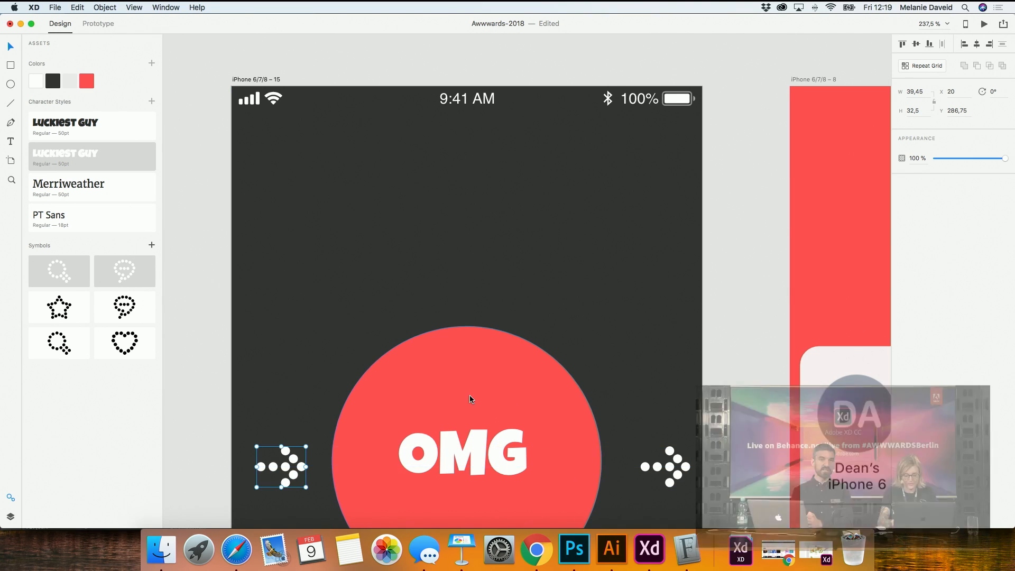
{"action": "key", "text": "shift+Left"}
Rotate the duplicated arrow on iPhone 6/7/8 – 15 by 180° so that it points left
{"action": "right_click", "coordinate": [271, 464]}
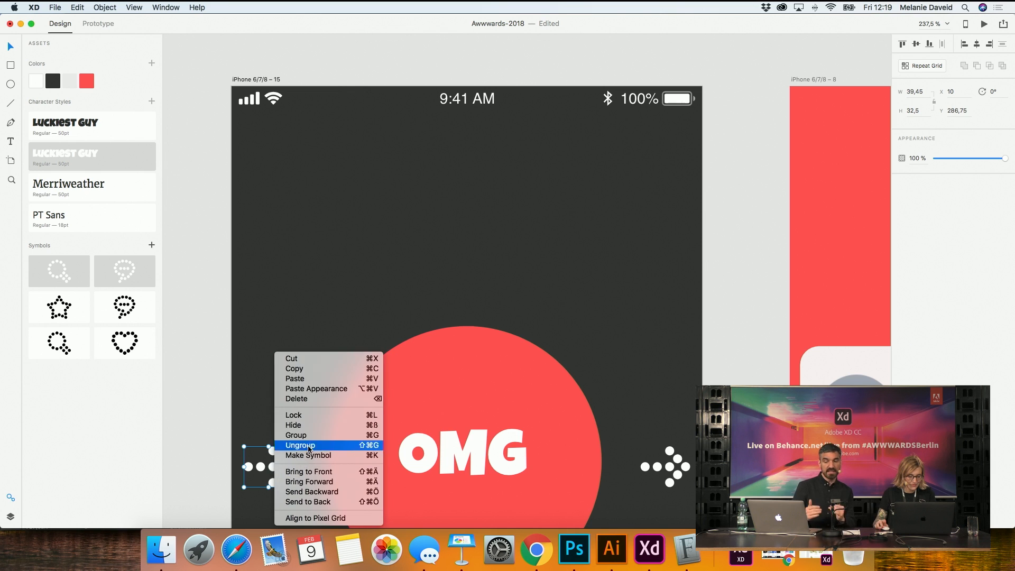
{"action": "left_click", "coordinate": [339, 435]}
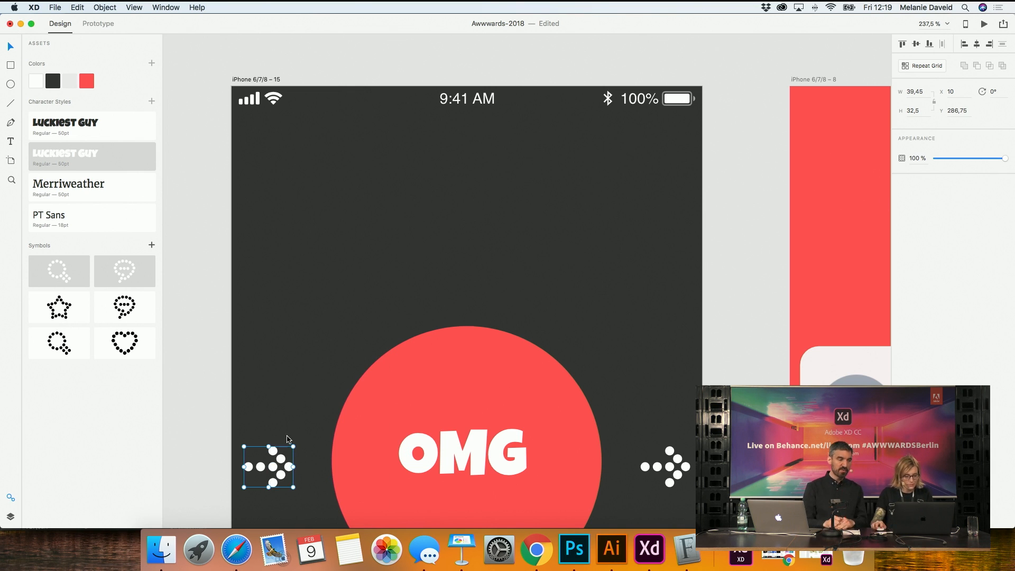
{"action": "left_click", "coordinate": [188, 421]}
{"action": "left_click", "coordinate": [289, 466]}
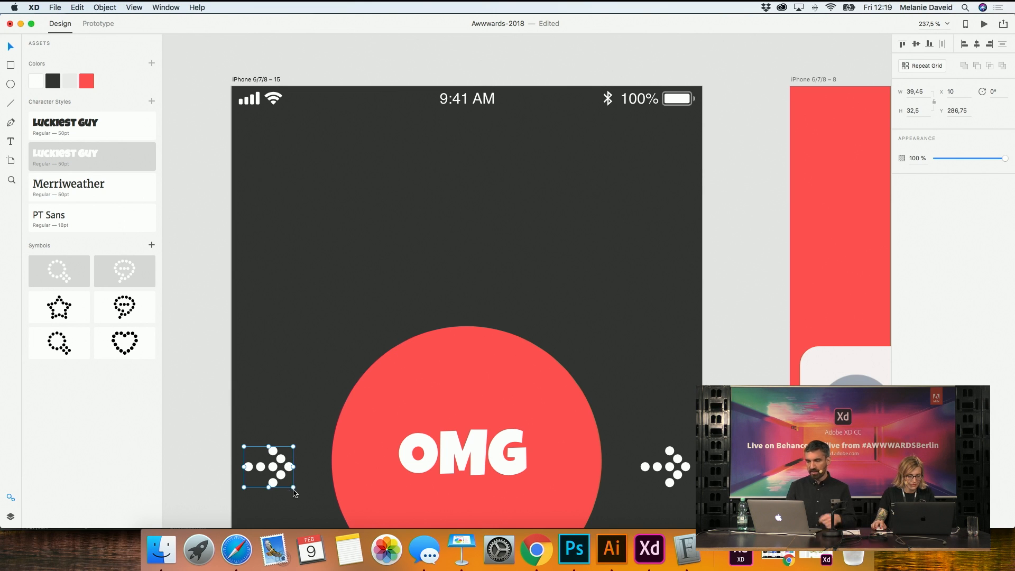
{"action": "scroll", "coordinate": [286, 474], "scroll_direction": "down", "scroll_amount": 5}
{"action": "scroll", "coordinate": [284, 472], "scroll_direction": "left", "scroll_amount": 5}
{"action": "left_click", "coordinate": [373, 386]}
{"action": "left_click", "coordinate": [369, 387]}
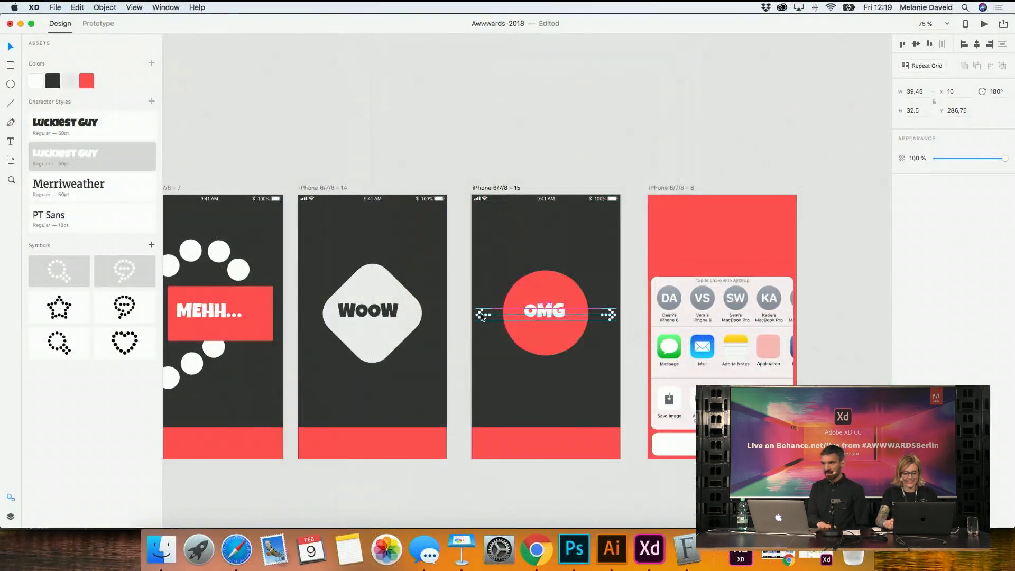
{"action": "left_click", "coordinate": [482, 316]}
{"action": "left_click", "coordinate": [496, 512]}
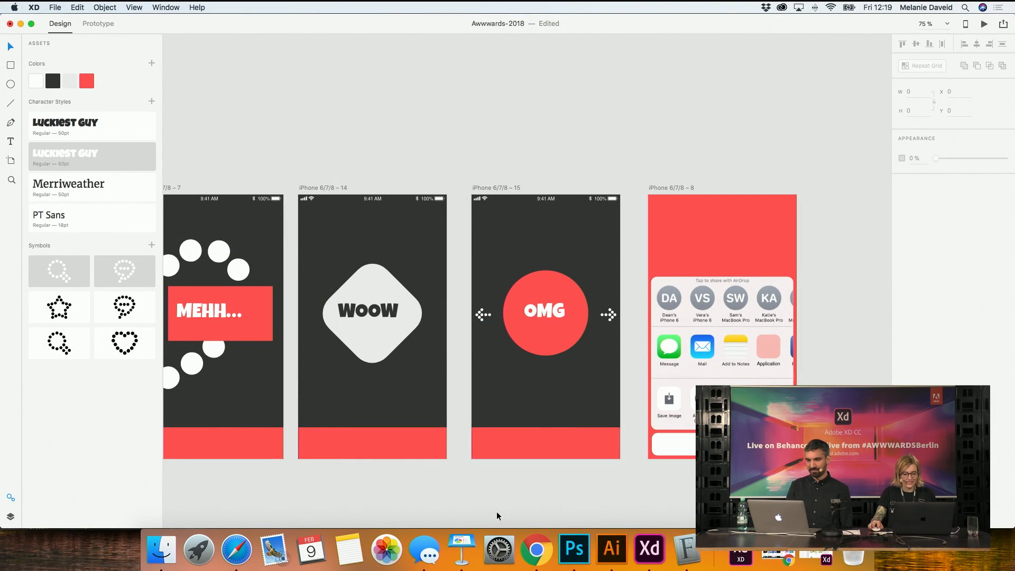
Copy the right-pointing dotted arrow from iPhone 6/7/8 – 15 to the same position on iPhone 6/7/8 – 14
{"action": "left_click", "coordinate": [476, 316]}
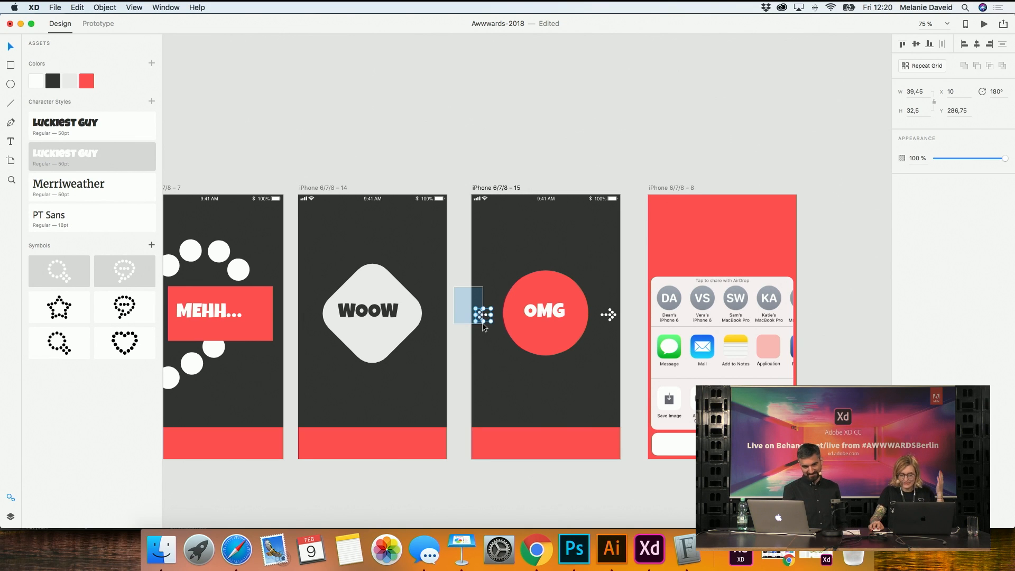
{"action": "left_click_drag", "start_coordinate": [454, 288], "coordinate": [487, 325]}
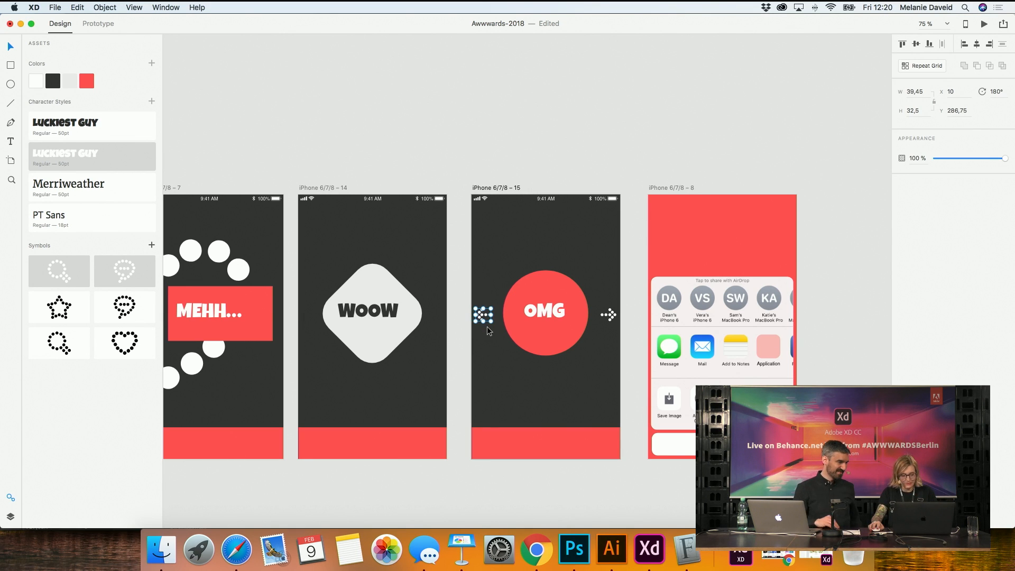
{"action": "left_click_drag", "start_coordinate": [629, 329], "coordinate": [599, 291]}
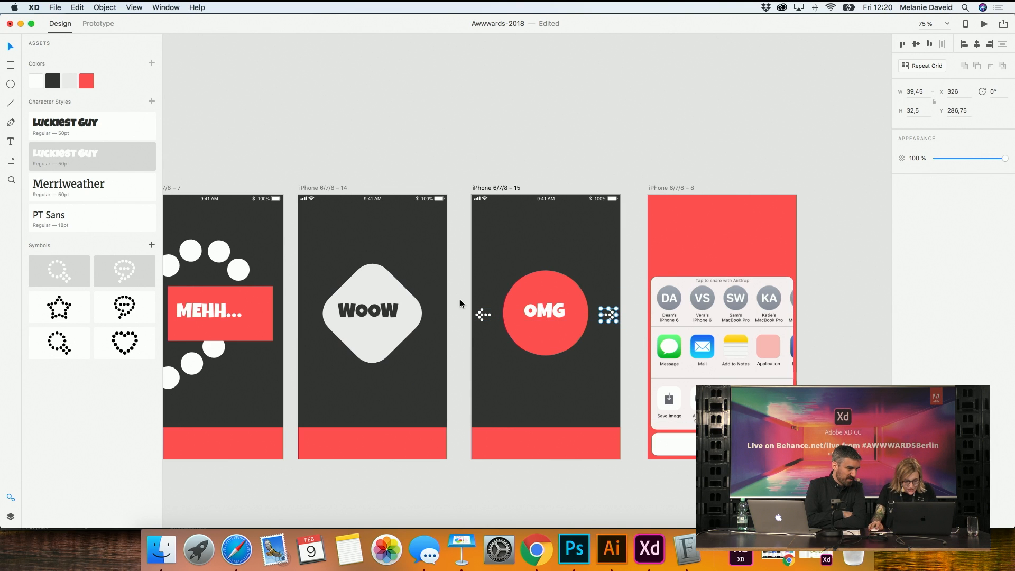
{"action": "left_click", "coordinate": [490, 312], "text": "shift"}
{"action": "left_click", "coordinate": [490, 313], "text": "shift"}
{"action": "key", "text": "super+c"}
{"action": "left_click", "coordinate": [312, 186]}
{"action": "key", "text": "super+v"}
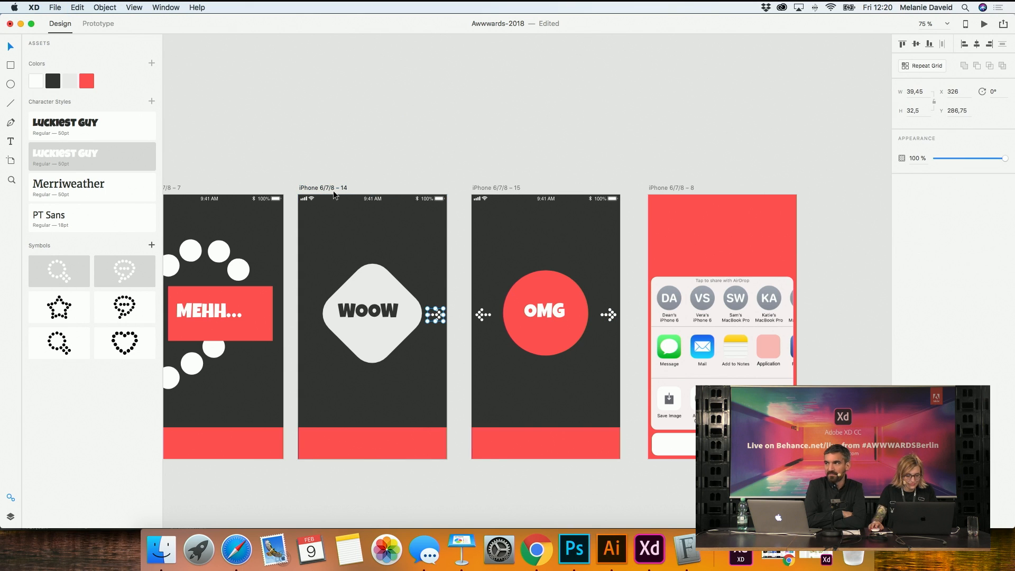
{"action": "left_click", "coordinate": [465, 129]}
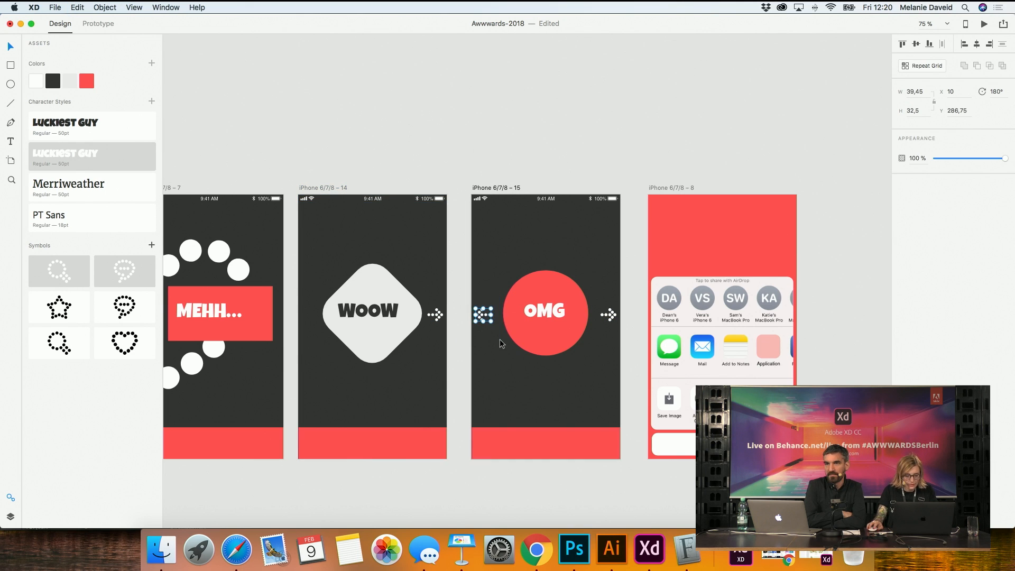
Paste the left-pointing dotted arrow onto iPhone 6/7/8 – 14 at X 10, Y 286,75
{"action": "left_click", "coordinate": [324, 189]}
{"action": "key", "text": "super+v"}
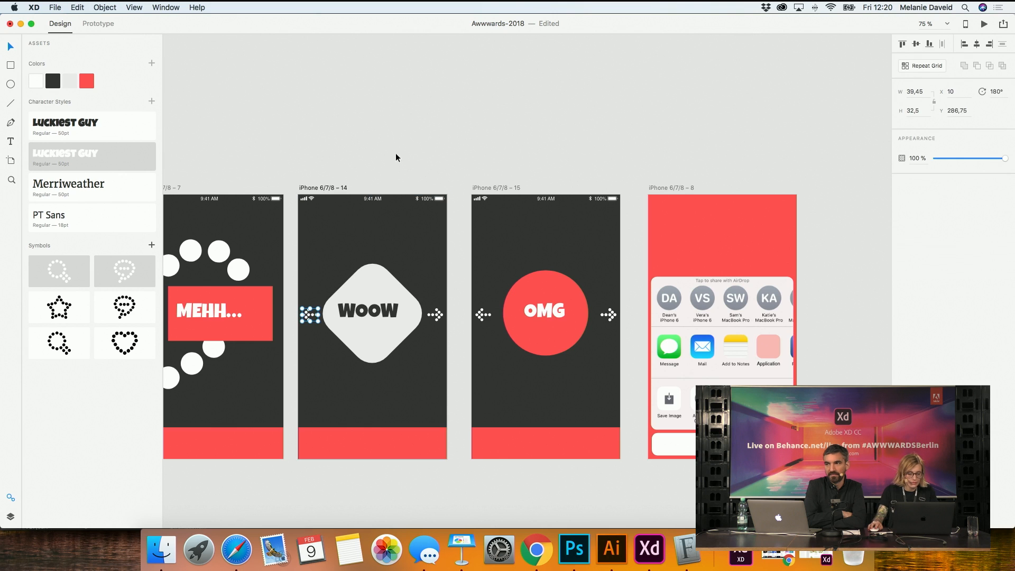
{"action": "left_click", "coordinate": [397, 154]}
Paste the left-pointing dotted arrow onto iPhone 6/7/8 – 7 at the same position
{"action": "scroll", "coordinate": [414, 170], "scroll_direction": "right", "scroll_amount": 1}
{"action": "scroll", "coordinate": [416, 172], "scroll_direction": "left", "scroll_amount": 8}
{"action": "left_click", "coordinate": [364, 185]}
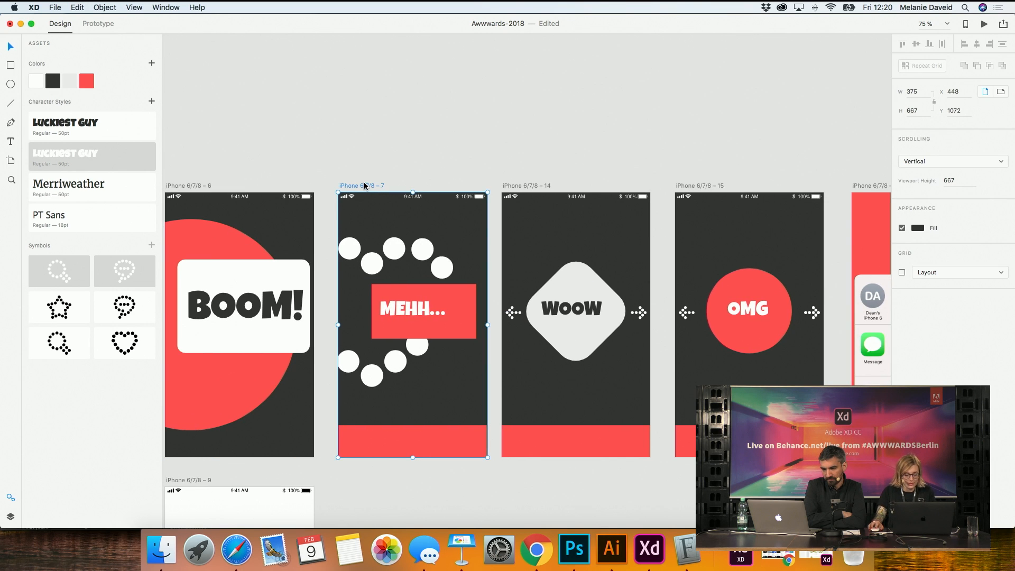
{"action": "key", "text": "super+v"}
{"action": "left_click", "coordinate": [469, 133]}
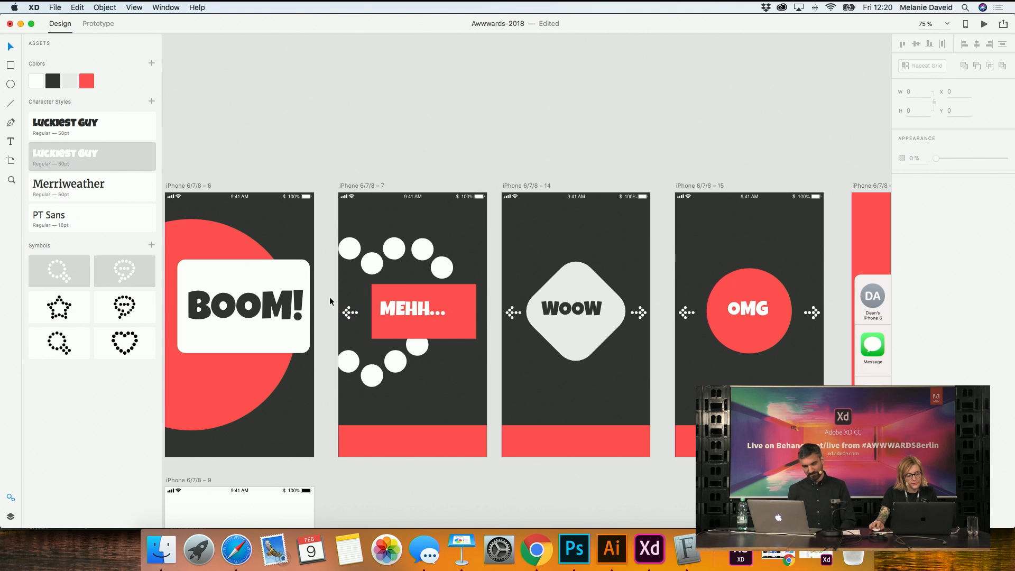
Move the dotted arrows on iPhone 6/7/8 – 7, 14 and 15 together down to just above the red bottom bars, at Y 1589,75
{"action": "left_click_drag", "start_coordinate": [329, 297], "coordinate": [365, 322]}
{"action": "left_click_drag", "start_coordinate": [498, 305], "coordinate": [517, 324]}
{"action": "left_click_drag", "start_coordinate": [658, 297], "coordinate": [702, 335]}
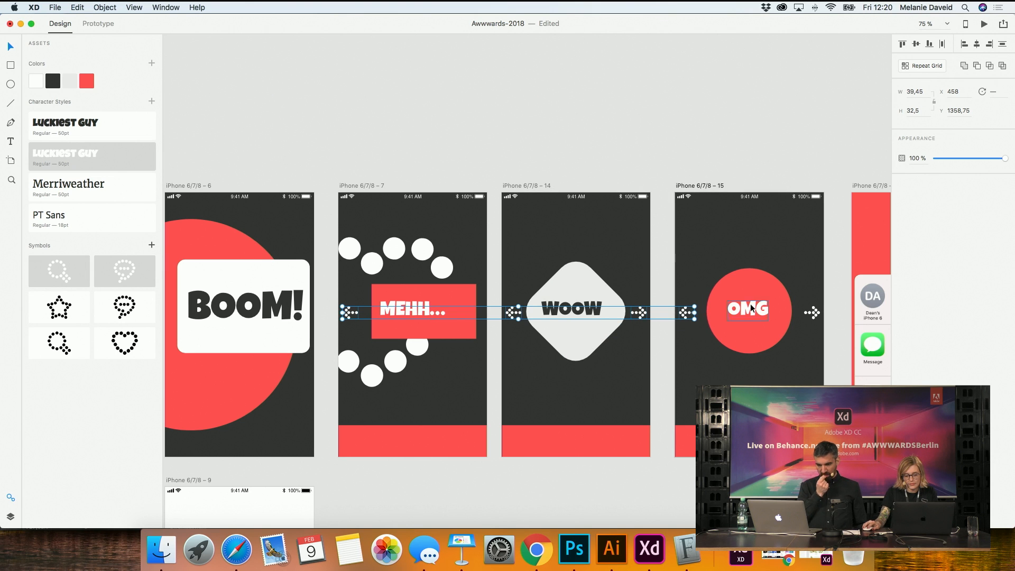
{"action": "left_click_drag", "start_coordinate": [834, 302], "coordinate": [815, 413]}
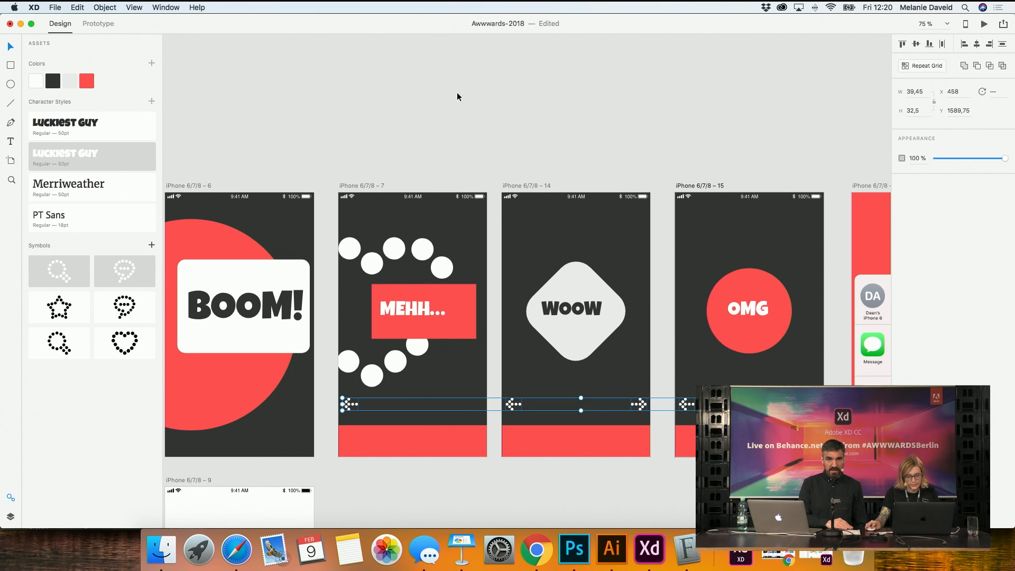
{"action": "left_click", "coordinate": [607, 157]}
Compare the wireframe row with the dark screens and examine the arrows above the bottom bar on iPhone 6/7/8 – 14
{"action": "scroll", "coordinate": [614, 158], "scroll_direction": "up", "scroll_amount": 10}
{"action": "scroll", "coordinate": [616, 161], "scroll_direction": "up", "scroll_amount": 4}
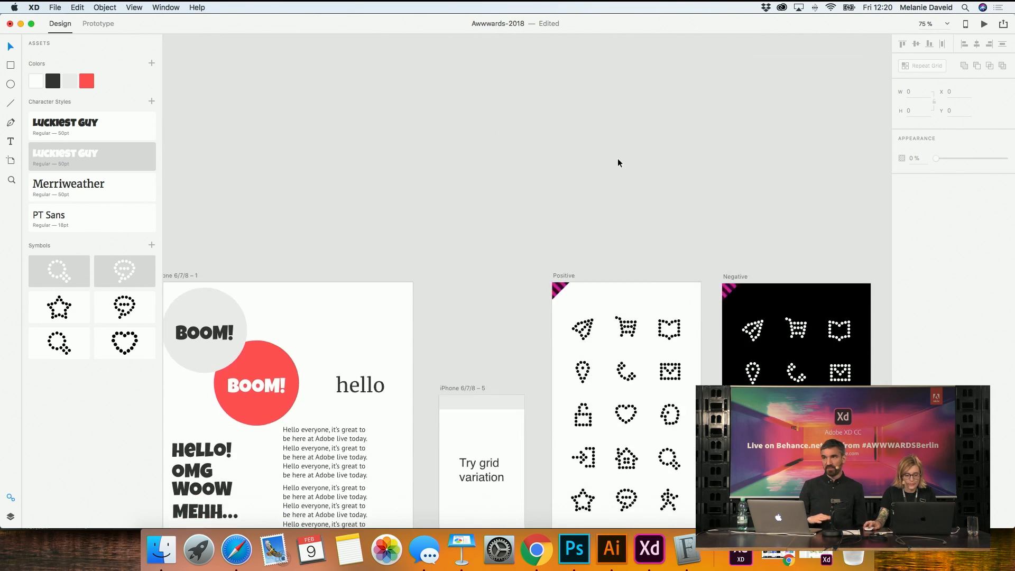
{"action": "scroll", "coordinate": [618, 163], "scroll_direction": "down", "scroll_amount": 12}
{"action": "scroll", "coordinate": [652, 174], "scroll_direction": "down", "scroll_amount": 2}
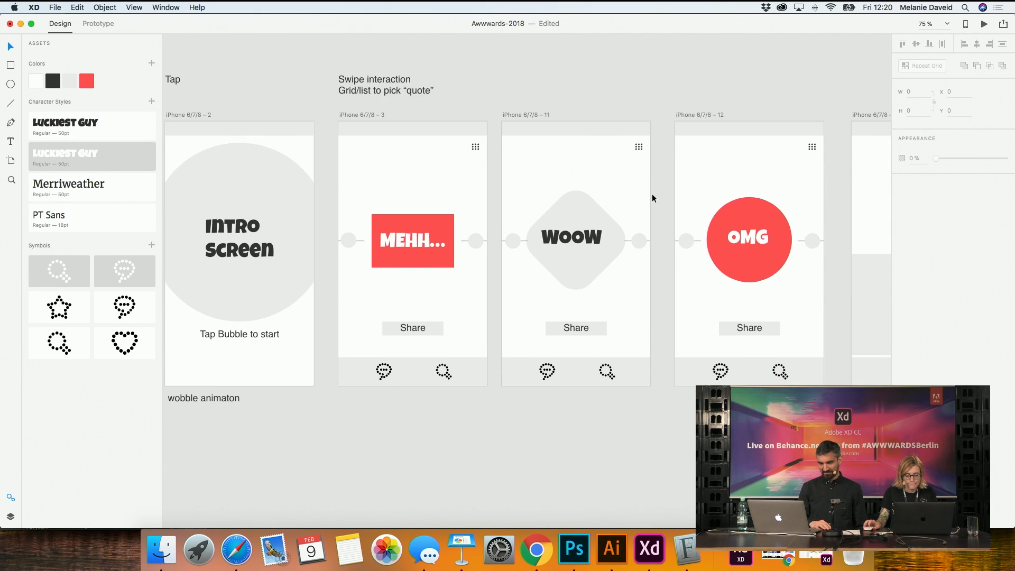
{"action": "scroll", "coordinate": [617, 449], "scroll_direction": "up", "scroll_amount": 5}
{"action": "scroll", "coordinate": [615, 433], "scroll_direction": "down", "scroll_amount": 12}
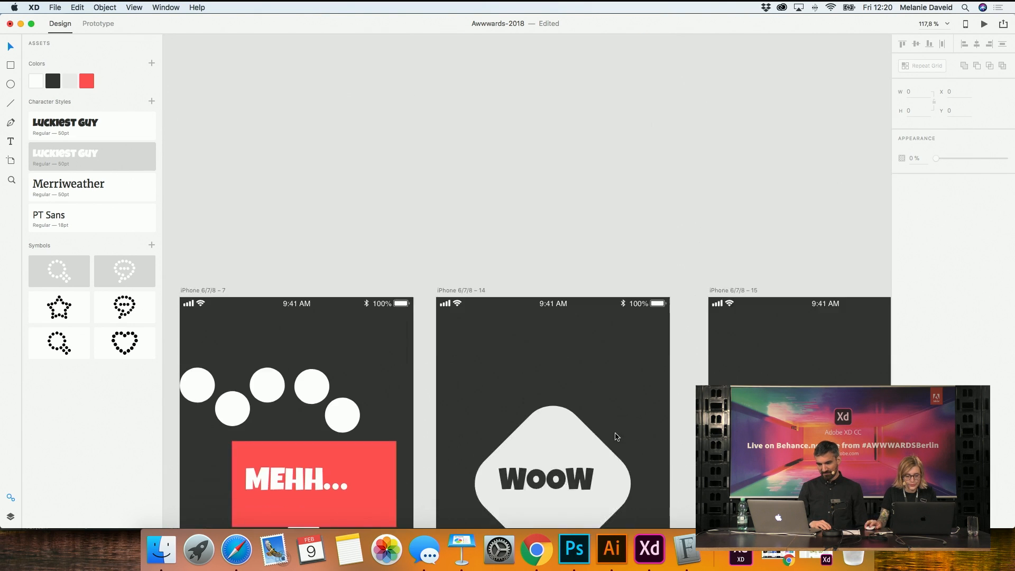
{"action": "scroll", "coordinate": [437, 350], "scroll_direction": "down", "scroll_amount": 1}
{"action": "scroll", "coordinate": [442, 348], "scroll_direction": "up", "scroll_amount": 2}
{"action": "scroll", "coordinate": [443, 352], "scroll_direction": "up", "scroll_amount": 7}
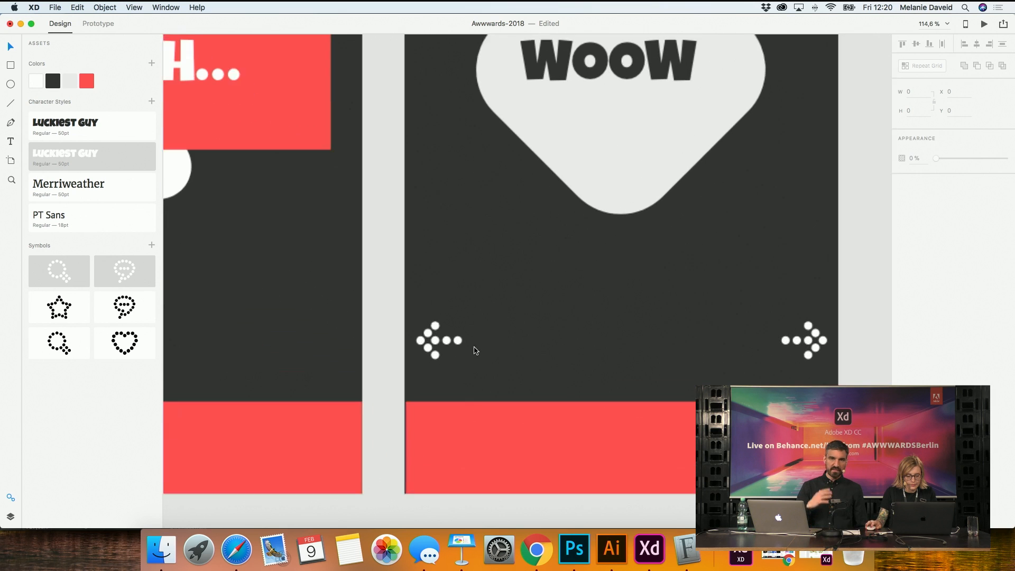
Undo the downward move of the arrows and centre the red bottom bar horizontally on iPhone 6/7/8 – 14
{"action": "left_click", "coordinate": [414, 413]}
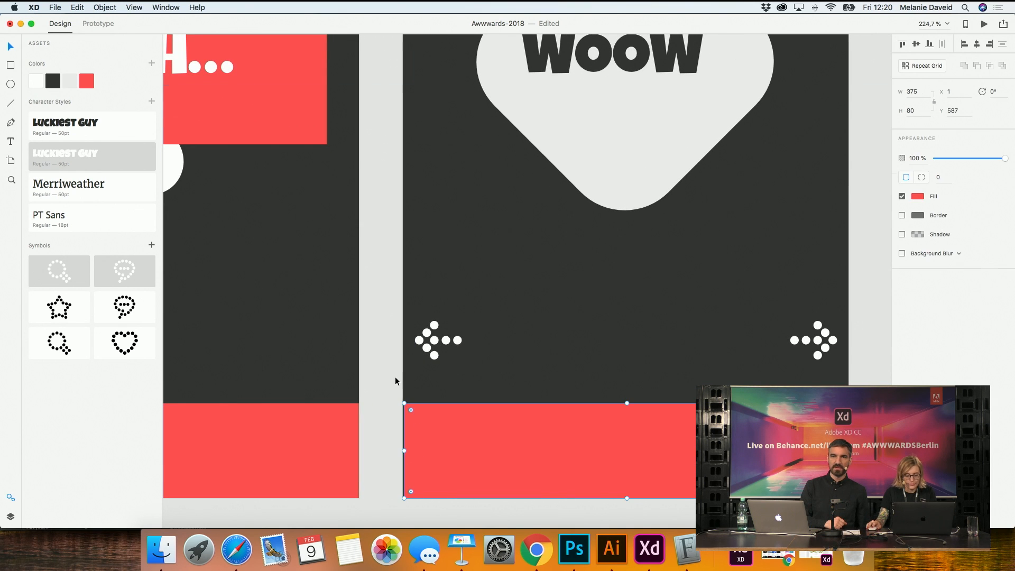
{"action": "key", "text": "super+z"}
{"action": "left_click", "coordinate": [426, 412]}
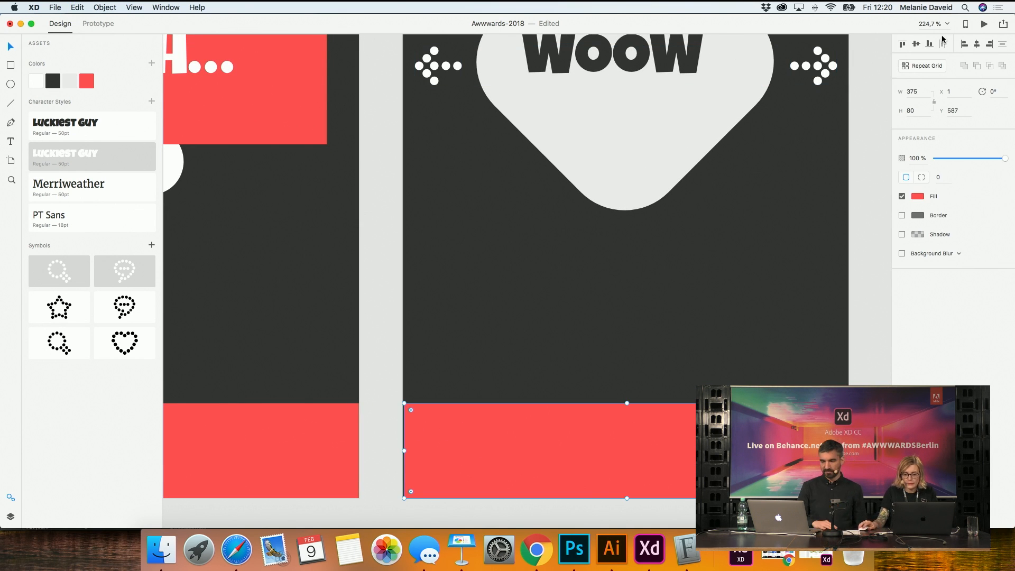
{"action": "left_click", "coordinate": [976, 44]}
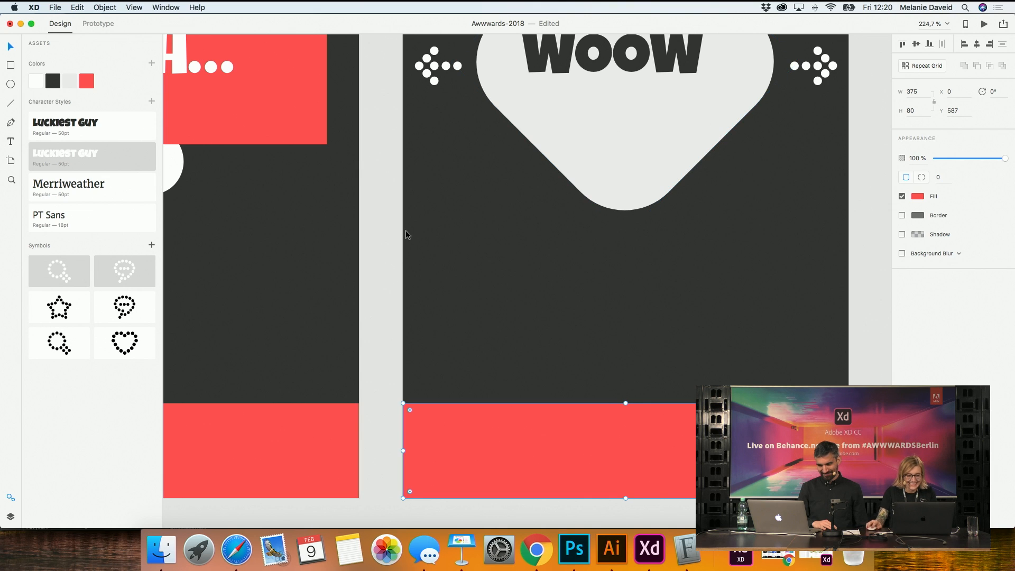
Undo the bottom bar's centring and step back through the preceding edits, keeping the left arrow on iPhone 6/7/8 – 14
{"action": "scroll", "coordinate": [391, 193], "scroll_direction": "up", "scroll_amount": 2}
{"action": "left_click", "coordinate": [426, 136]}
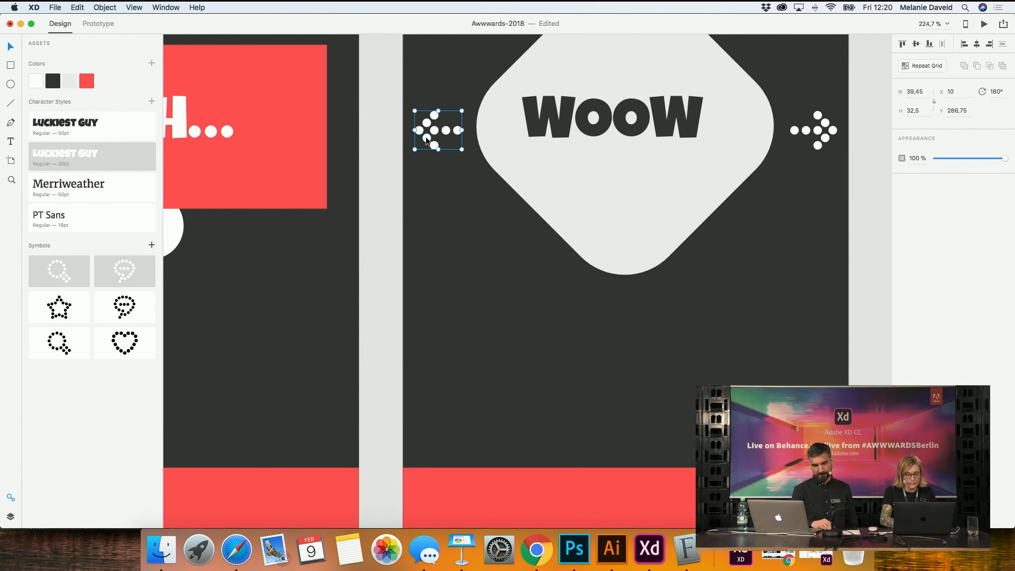
{"action": "key", "text": "super+z"}
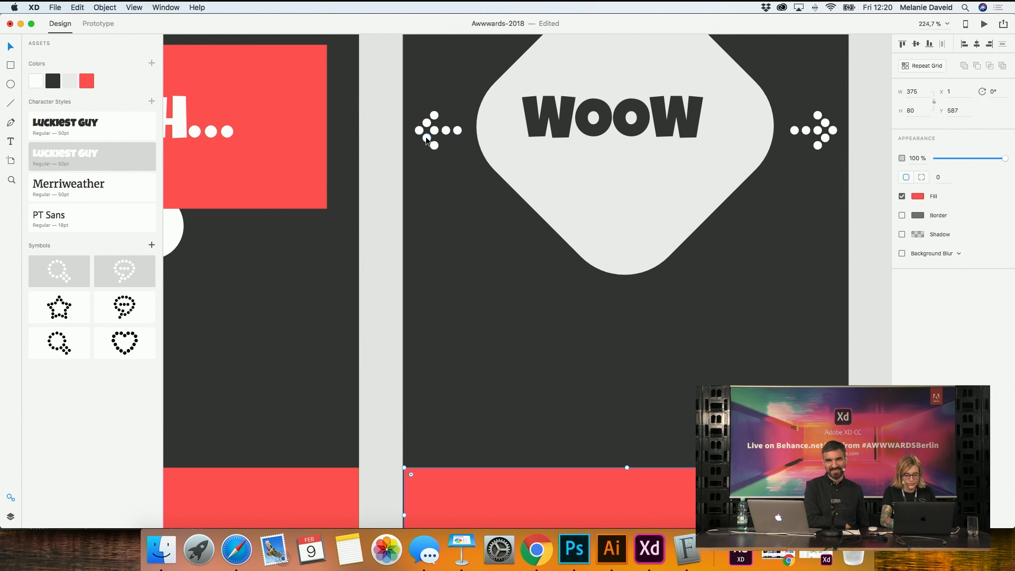
{"action": "key", "text": "super+z"}
{"action": "key", "text": "super+z"}
{"action": "key", "text": "super+shift+z"}
{"action": "left_click", "coordinate": [399, 191]}
Duplicate the left-pointing arrow on iPhone 6/7/8 – 14 down to Y 463,75 and delete the copy's arrowhead dots, leaving one row
{"action": "left_click", "coordinate": [437, 130]}
{"action": "left_click_drag", "start_coordinate": [437, 132], "coordinate": [420, 341]}
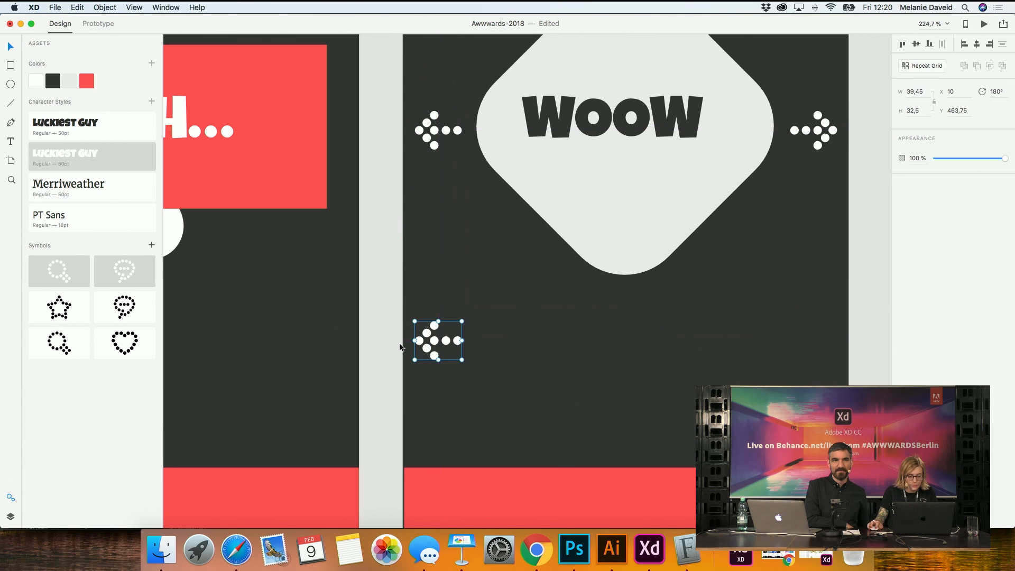
{"action": "double_click", "coordinate": [419, 341]}
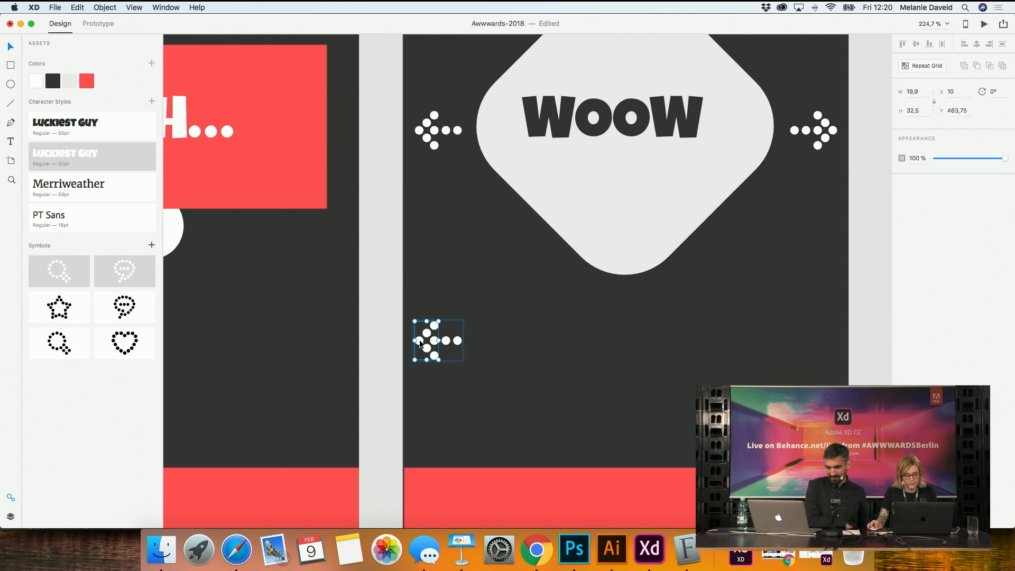
{"action": "key", "text": "BackSpace"}
Duplicate the row of three dots twice downwards with even spacing to form a 3 × 3 dot grid
{"action": "left_click", "coordinate": [433, 341]}
{"action": "key", "text": "super+r"}
{"action": "mouse_move", "coordinate": [437, 344]}
{"action": "left_mouse_down"}
{"action": "mouse_move", "coordinate": [440, 369]}
{"action": "mouse_move", "coordinate": [440, 350]}
{"action": "left_mouse_up"}
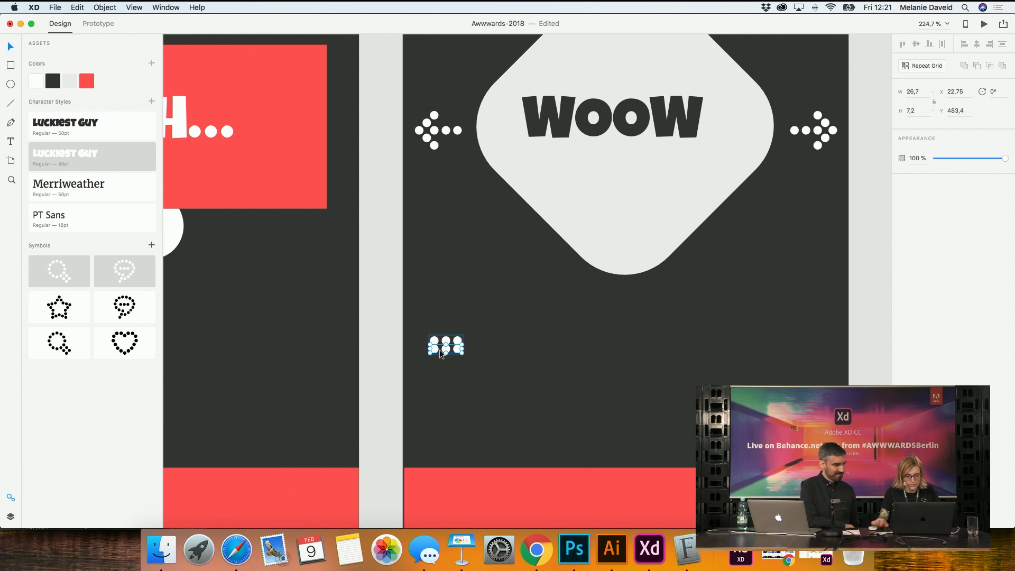
{"action": "key", "text": "Down"}
{"action": "key", "text": "alt"}
{"action": "left_click_drag", "start_coordinate": [437, 353], "coordinate": [436, 365]}
{"action": "left_click", "coordinate": [368, 356]}
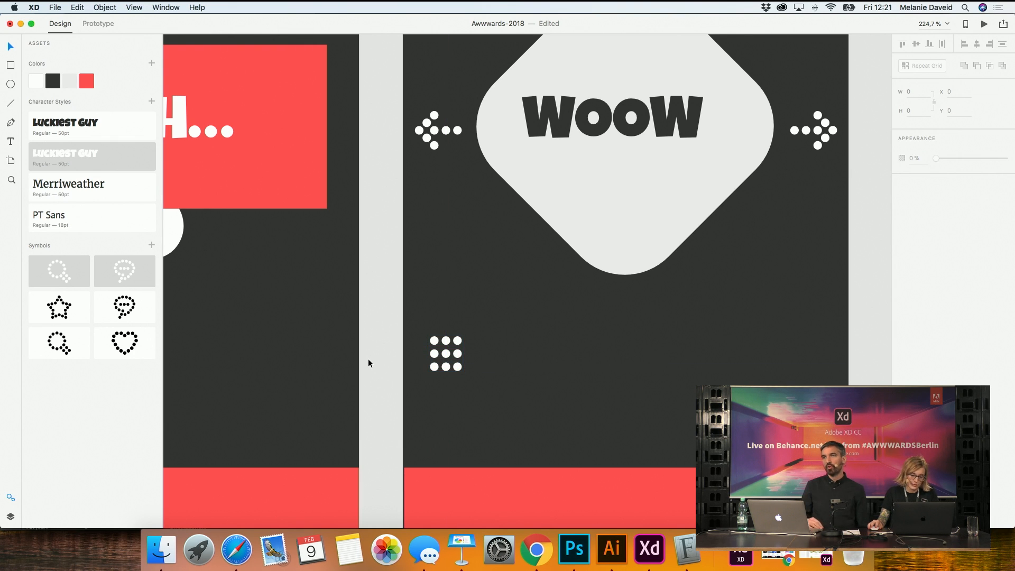
Group the nine dots into a single grid icon
{"action": "left_click_drag", "start_coordinate": [378, 326], "coordinate": [487, 381]}
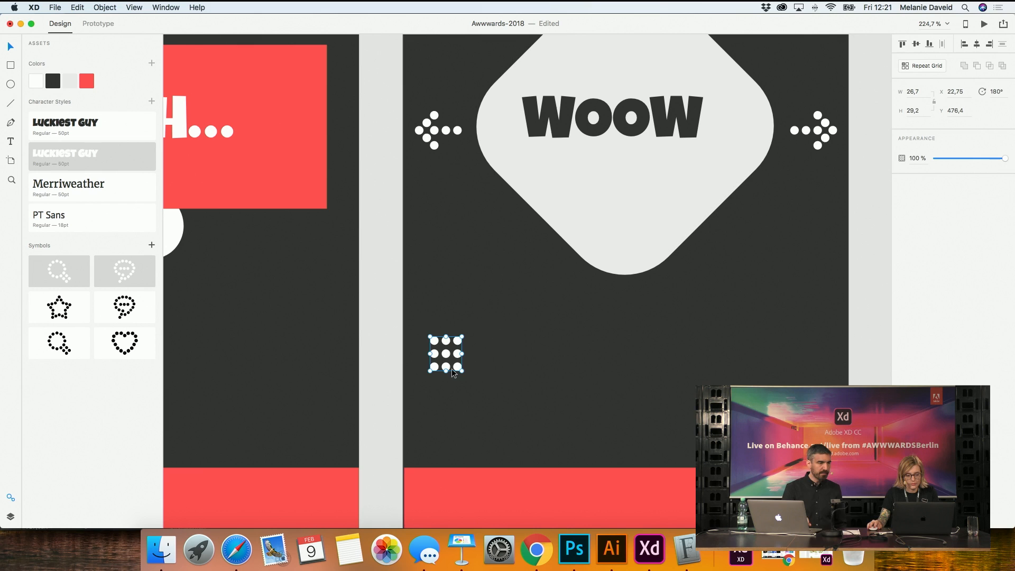
{"action": "left_click", "coordinate": [401, 365]}
{"action": "left_click_drag", "start_coordinate": [381, 332], "coordinate": [475, 376]}
{"action": "key", "text": "super+g"}
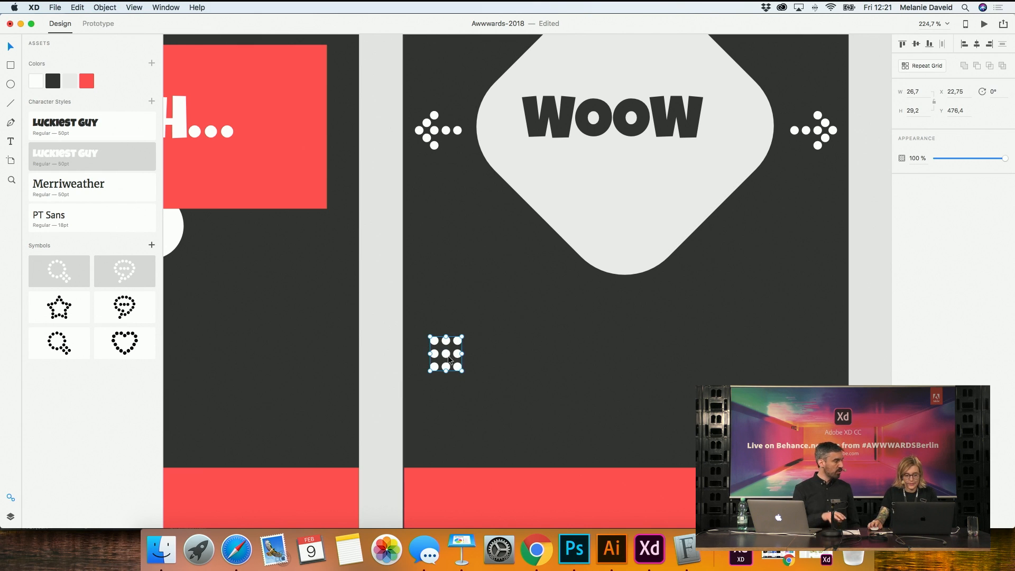
Move the dot grid icon to the upper-right corner of iPhone 6/7/8 – 14, rotated 270° at X 329,5, Y 52,65
{"action": "key", "text": "super+x"}
{"action": "left_click_drag", "start_coordinate": [755, 87], "coordinate": [648, 502]}
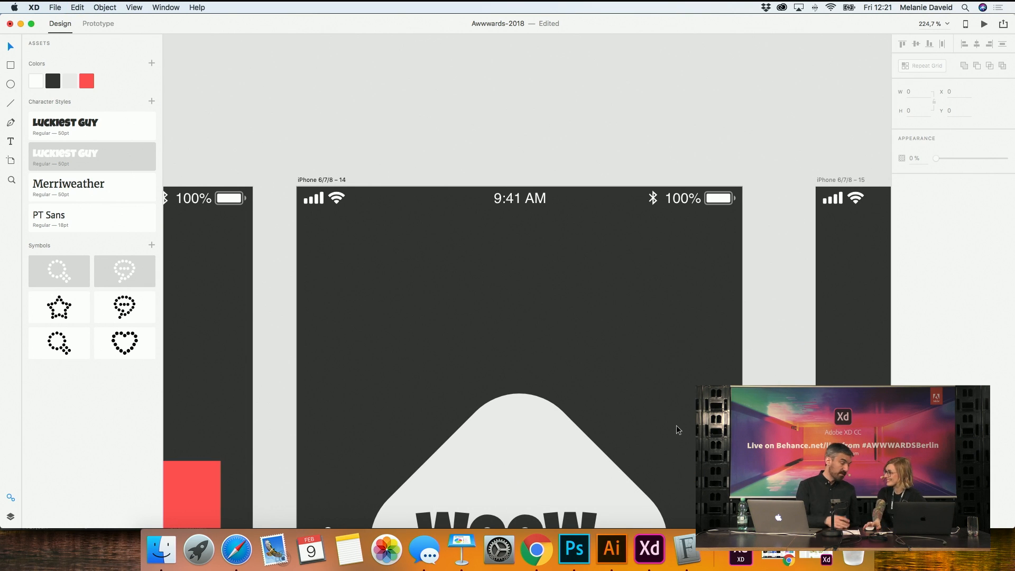
{"action": "key", "text": "super+v"}
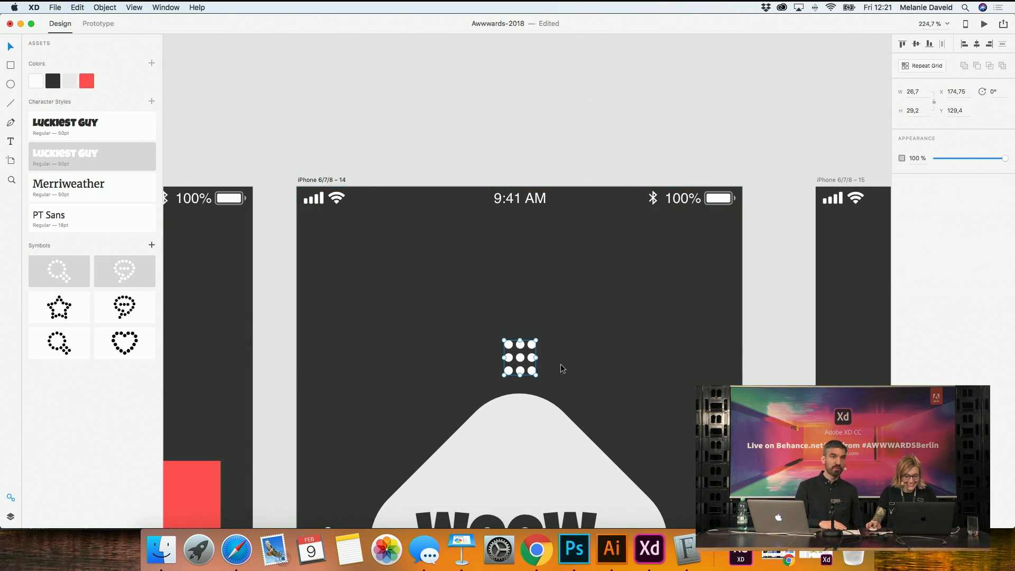
{"action": "left_click_drag", "start_coordinate": [521, 359], "coordinate": [714, 258]}
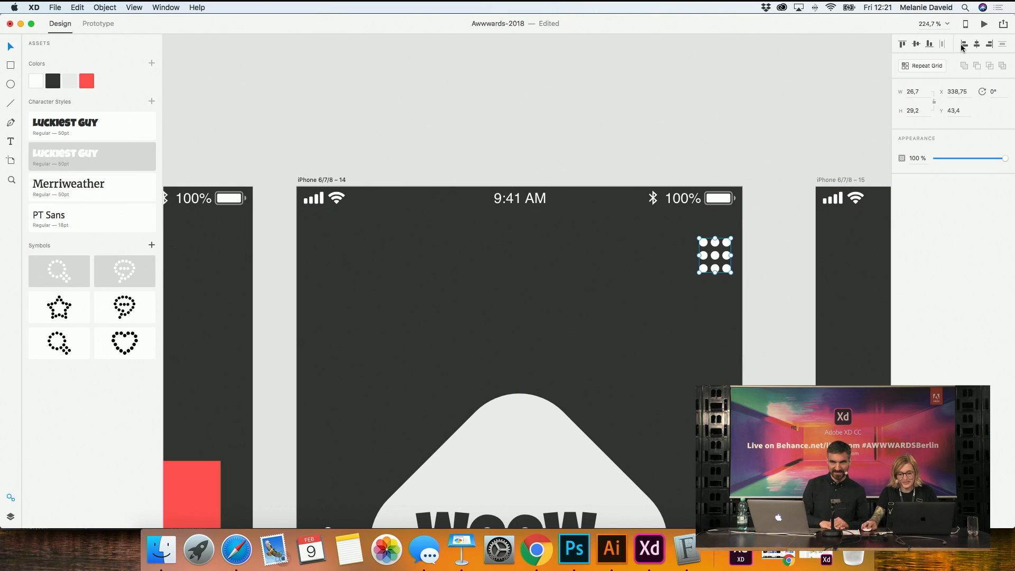
{"action": "left_click_drag", "start_coordinate": [733, 275], "coordinate": [743, 229]}
{"action": "mouse_move", "coordinate": [711, 271]}
{"action": "left_mouse_down"}
{"action": "mouse_move", "coordinate": [713, 260]}
{"action": "mouse_move", "coordinate": [703, 264]}
{"action": "mouse_move", "coordinate": [721, 240]}
{"action": "mouse_move", "coordinate": [723, 257]}
{"action": "mouse_move", "coordinate": [721, 229]}
{"action": "mouse_move", "coordinate": [701, 271]}
{"action": "mouse_move", "coordinate": [709, 276]}
{"action": "mouse_move", "coordinate": [705, 267]}
{"action": "left_mouse_up"}
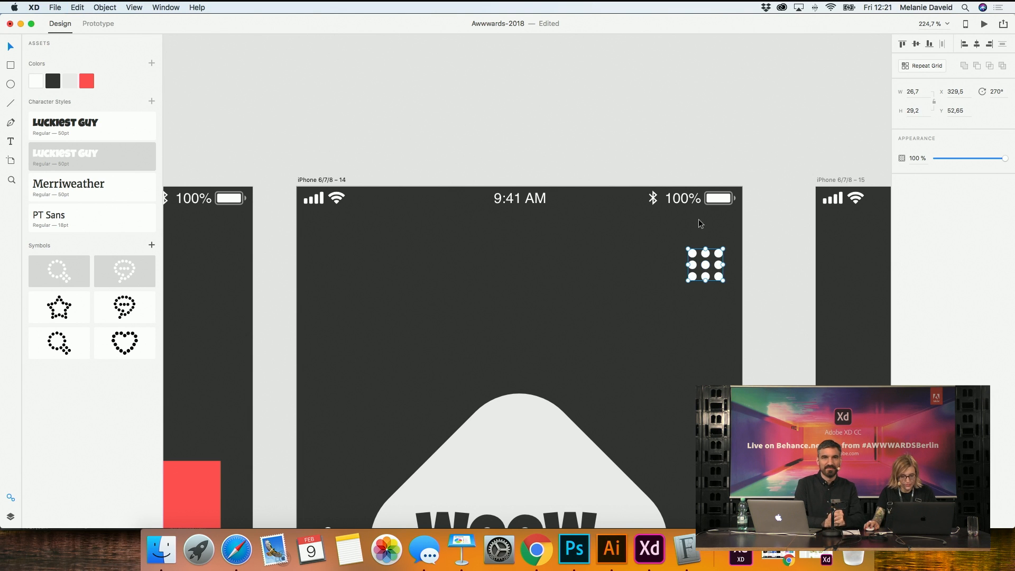
Copy the dot grid icon to the same upper-right position on iPhone 6/7/8 – 15 and iPhone 6/7/8 – 7
{"action": "key", "text": "super+minus"}
{"action": "key", "text": "super+minus"}
{"action": "key", "text": "super+minus"}
{"action": "key", "text": "super+minus"}
{"action": "left_click", "coordinate": [656, 242]}
{"action": "left_click", "coordinate": [734, 211]}
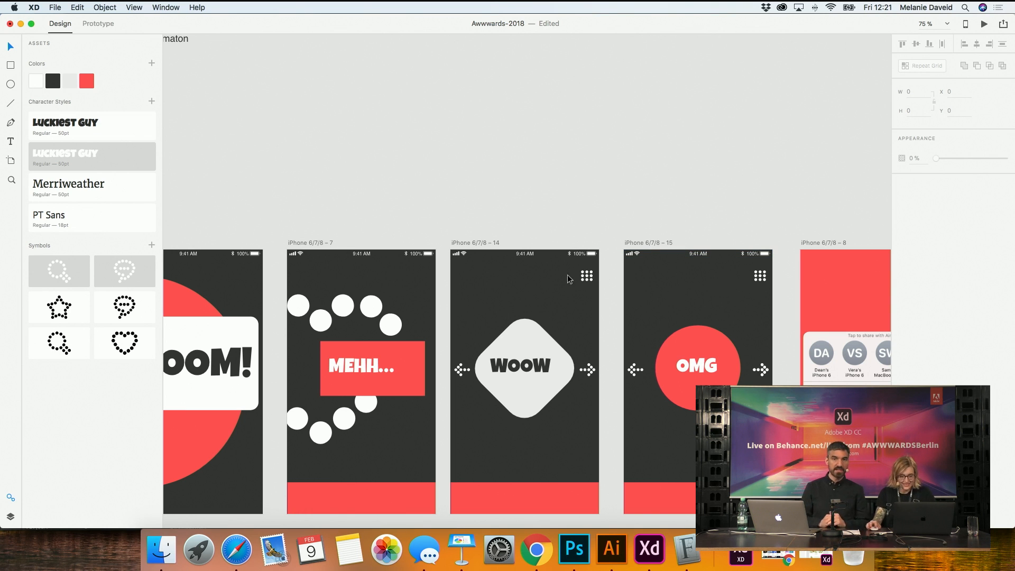
{"action": "left_click", "coordinate": [301, 250]}
{"action": "left_click", "coordinate": [506, 186]}
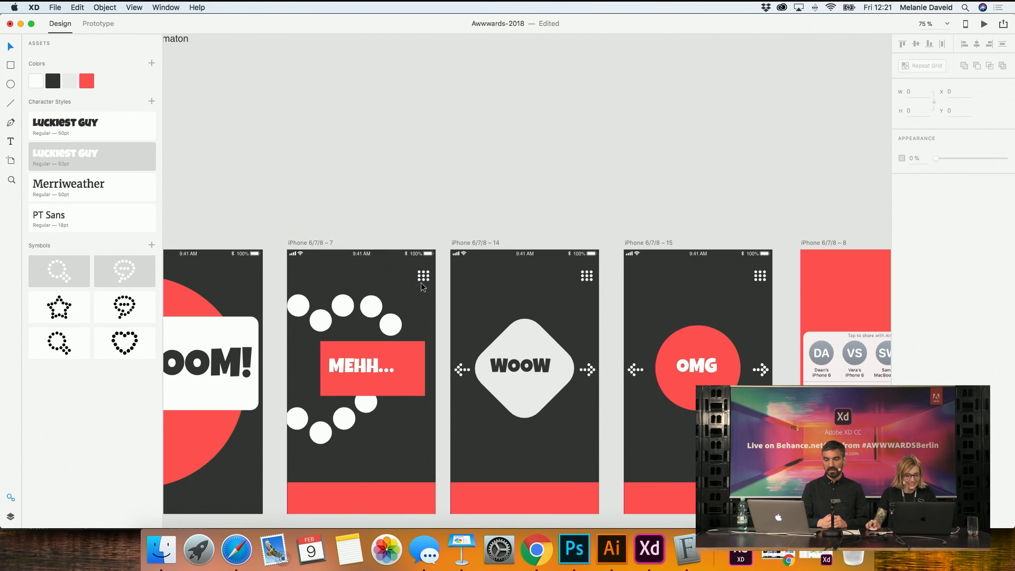
Move both dotted arrows on iPhone 6/7/8 – 14 down to just above the red bottom bar, at Y 534,75
{"action": "scroll", "coordinate": [501, 231], "scroll_direction": "down", "scroll_amount": 5}
{"action": "scroll", "coordinate": [500, 231], "scroll_direction": "left", "scroll_amount": 2}
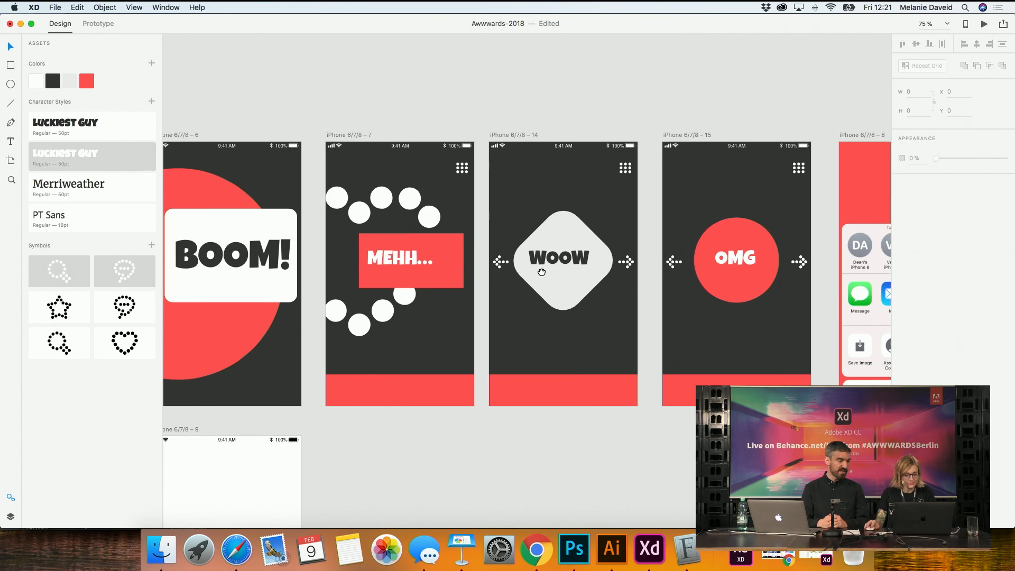
{"action": "left_click_drag", "start_coordinate": [479, 248], "coordinate": [501, 273]}
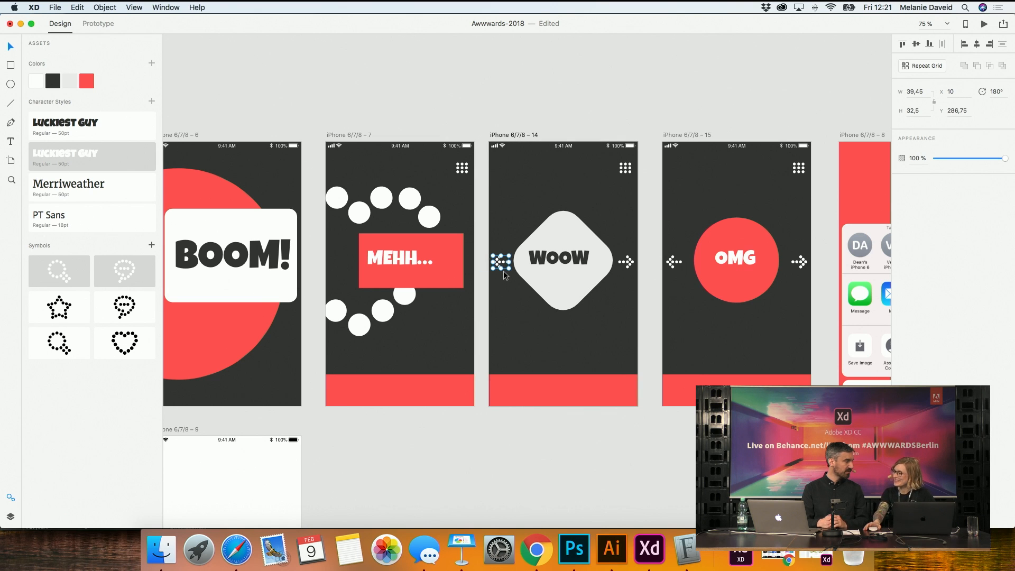
{"action": "left_click", "coordinate": [628, 263], "text": "shift"}
{"action": "left_click_drag", "start_coordinate": [628, 270], "coordinate": [635, 362]}
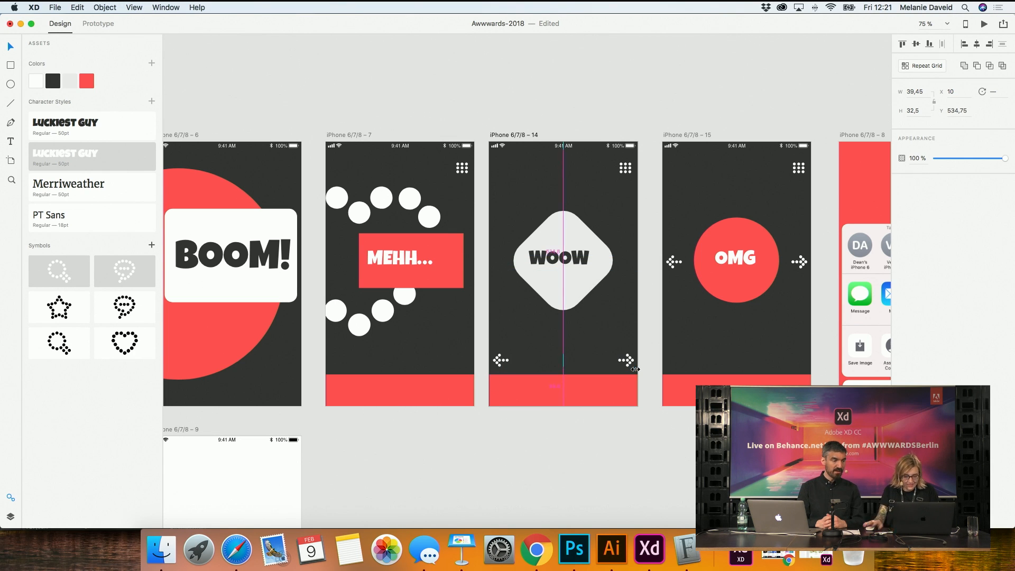
Delete both dotted arrows beside the OMG circle on iPhone 6/7/8 – 15
{"action": "left_click", "coordinate": [672, 261]}
{"action": "left_click", "coordinate": [799, 262], "text": "shift"}
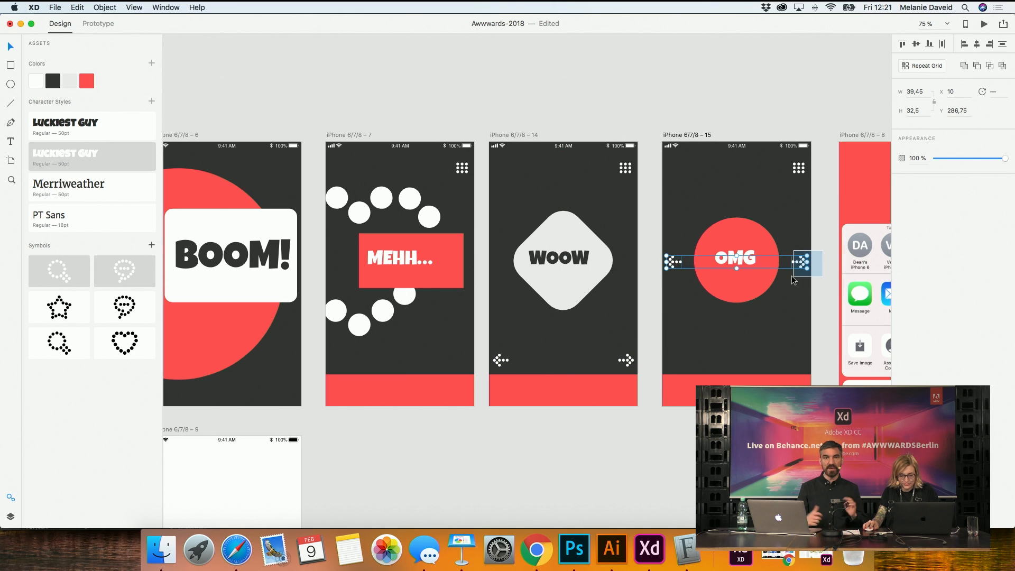
{"action": "left_click_drag", "start_coordinate": [677, 264], "coordinate": [677, 363]}
{"action": "key", "text": "Delete"}
Copy both dotted arrows from iPhone 6/7/8 – 14 to the same positions on iPhone 6/7/8 – 15 and iPhone 6/7/8 – 7
{"action": "left_click", "coordinate": [627, 361]}
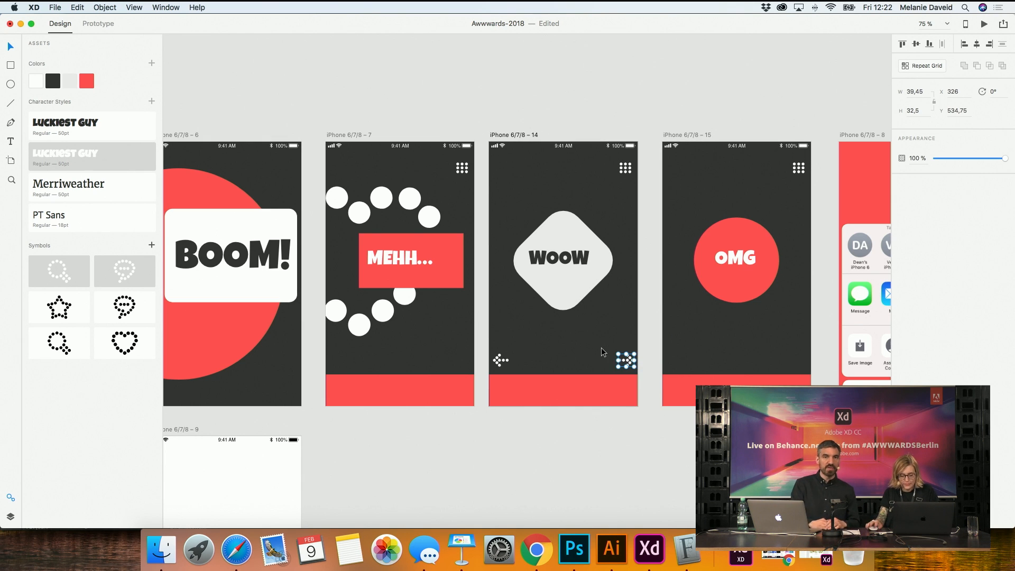
{"action": "scroll", "coordinate": [636, 363], "scroll_direction": "up", "scroll_amount": 5}
{"action": "key", "text": "Left"}
{"action": "key", "text": "Left"}
{"action": "left_click_drag", "start_coordinate": [662, 350], "coordinate": [274, 284]}
{"action": "key", "text": "super+minus"}
{"action": "key", "text": "super+minus"}
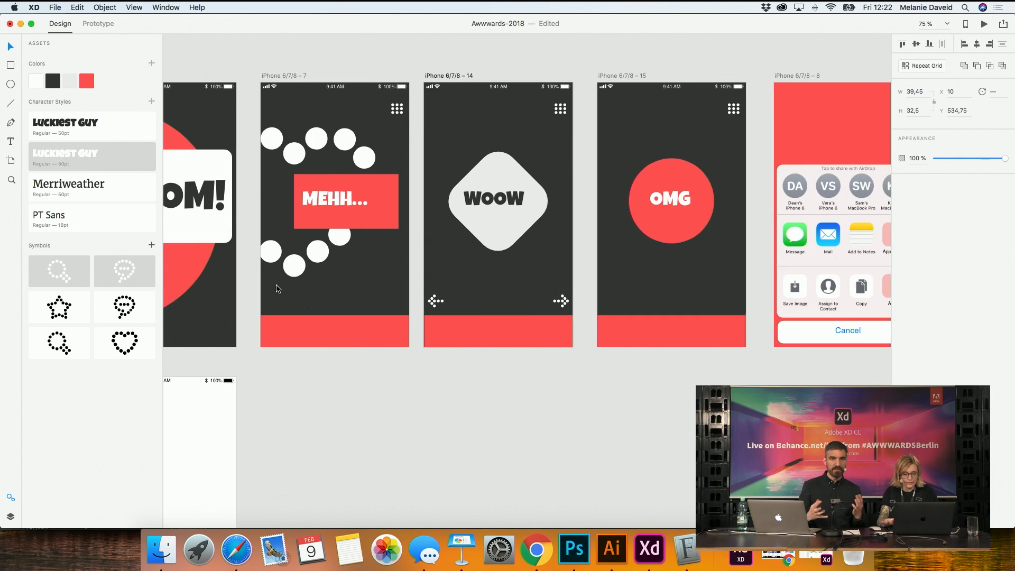
{"action": "left_click", "coordinate": [633, 74]}
{"action": "key", "text": "super+v"}
{"action": "left_click", "coordinate": [291, 73]}
{"action": "key", "text": "super+v"}
{"action": "left_click", "coordinate": [462, 370]}
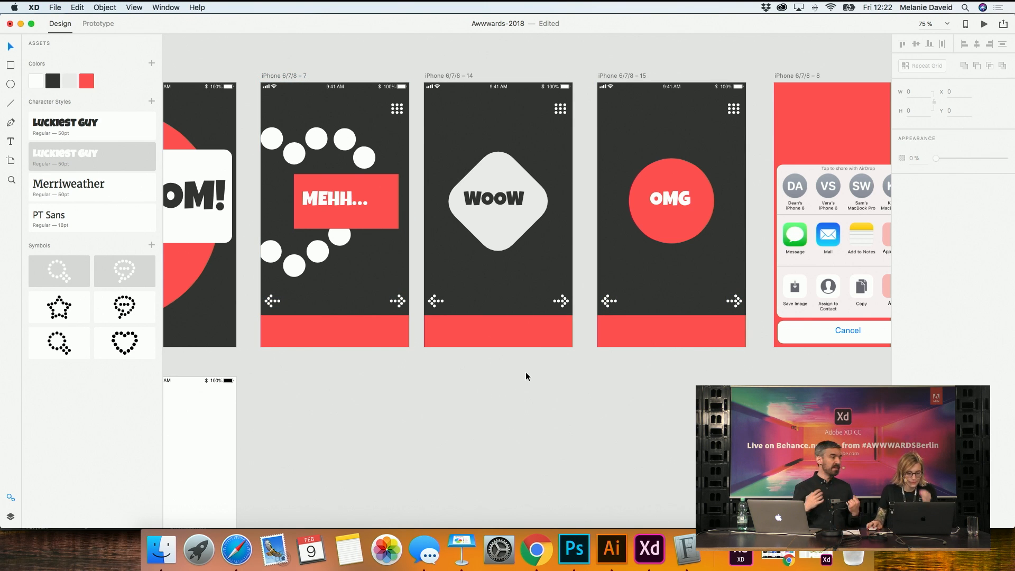
Centre the WOOW text inside its diamond on iPhone 6/7/8 – 14, at X 111, Y 284
{"action": "left_click", "coordinate": [510, 207]}
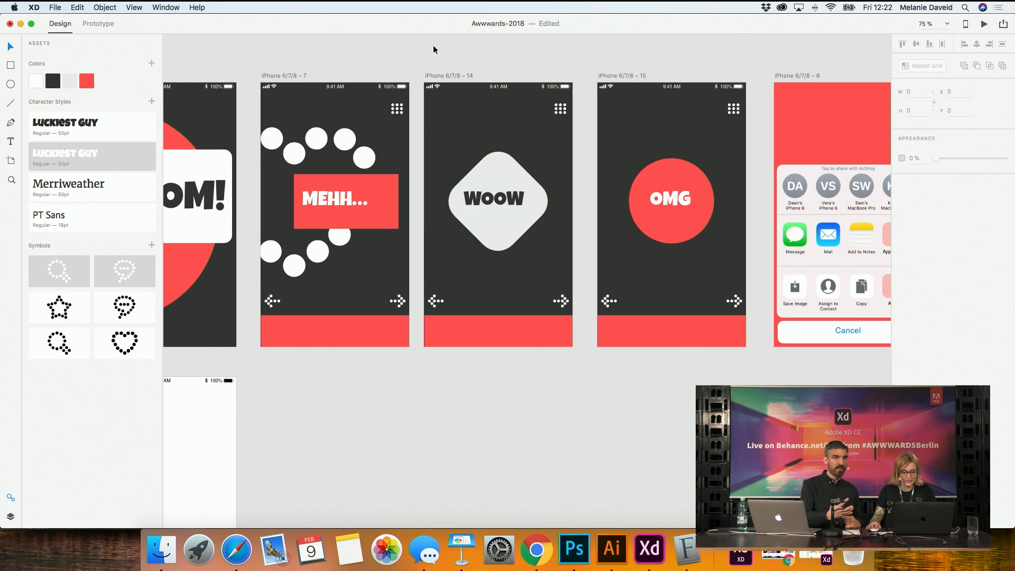
{"action": "left_click_drag", "start_coordinate": [507, 200], "coordinate": [513, 205]}
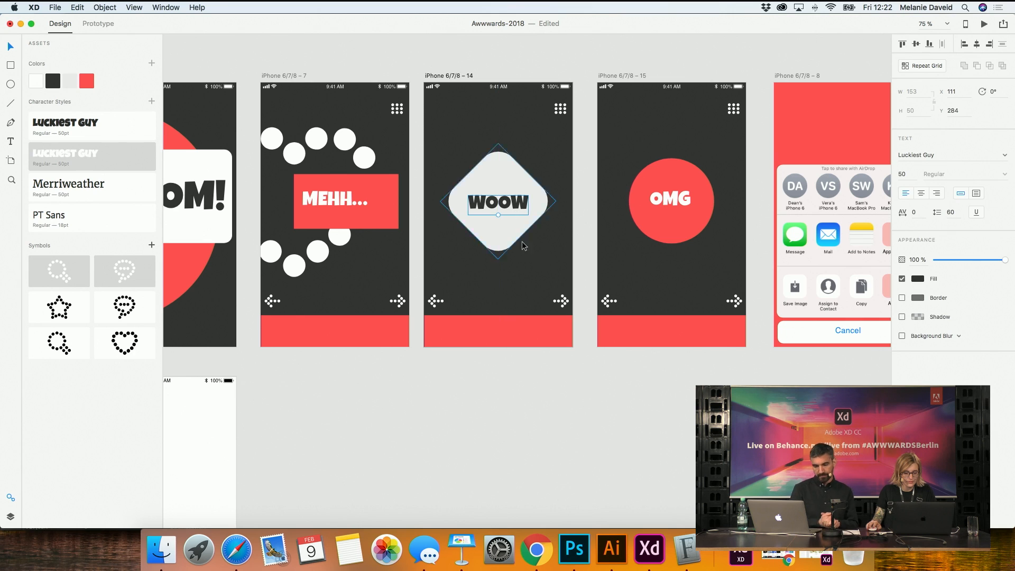
Centre the OMG text inside its red circle on iPhone 6/7/8 – 15, at X 136, Y 283, and set its line spacing to 70
{"action": "left_click", "coordinate": [675, 202]}
{"action": "left_click_drag", "start_coordinate": [674, 203], "coordinate": [677, 200]}
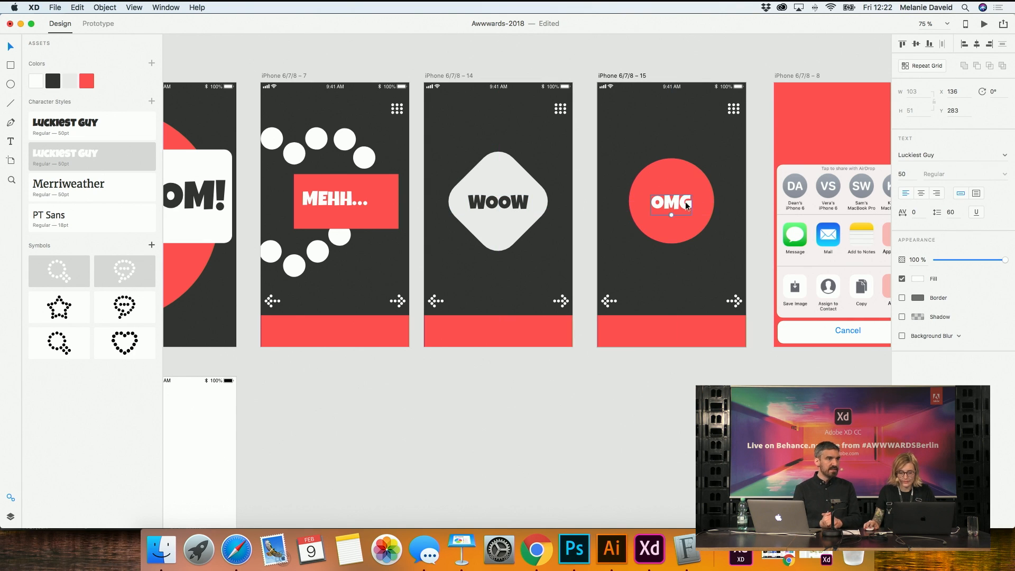
{"action": "left_click", "coordinate": [950, 213]}
{"action": "type", "text": "70"}
{"action": "key", "text": "Return"}
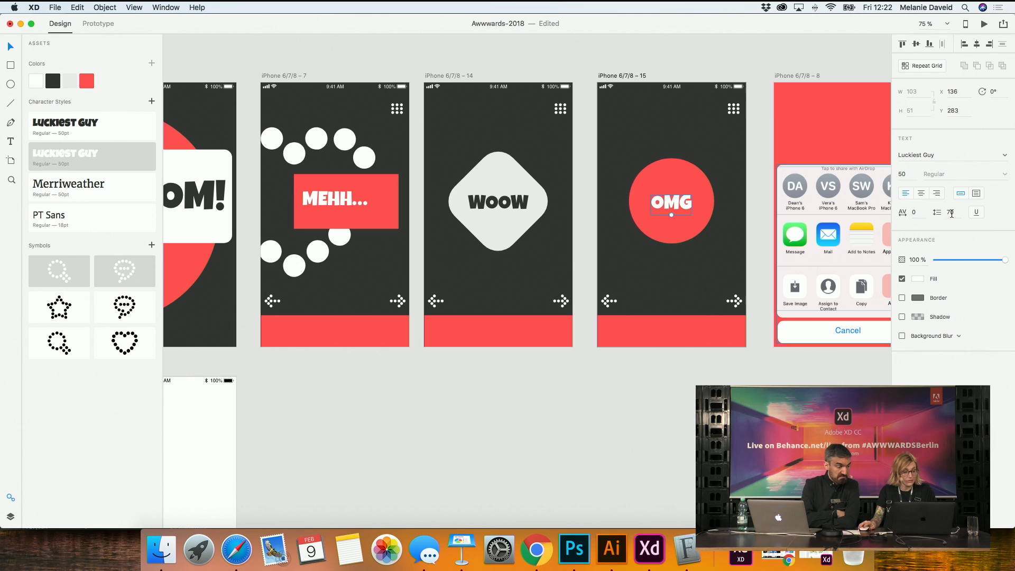
{"action": "type", "text": "18"}
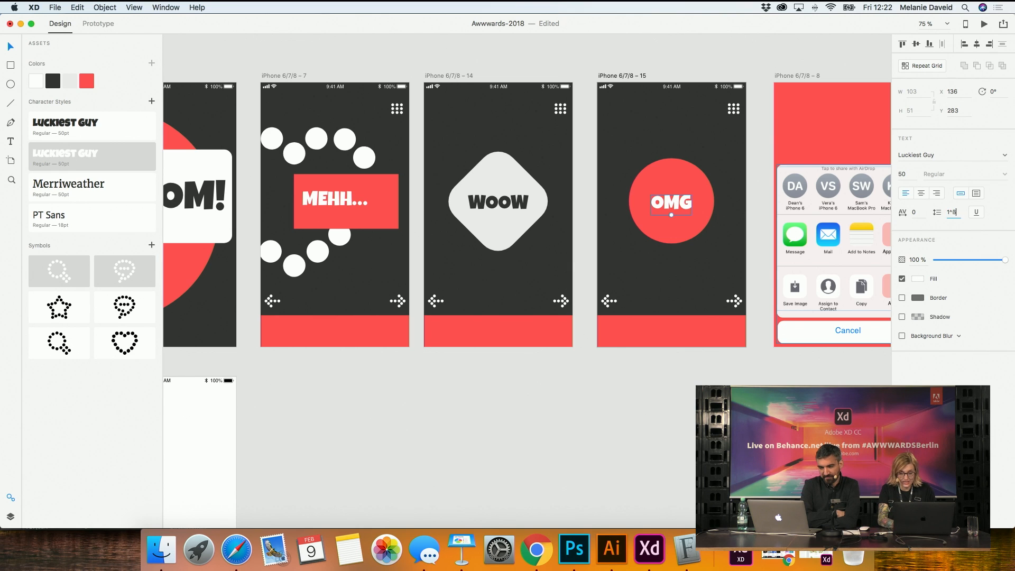
{"action": "key", "text": "BackSpace"}
{"action": "key", "text": "super+z"}
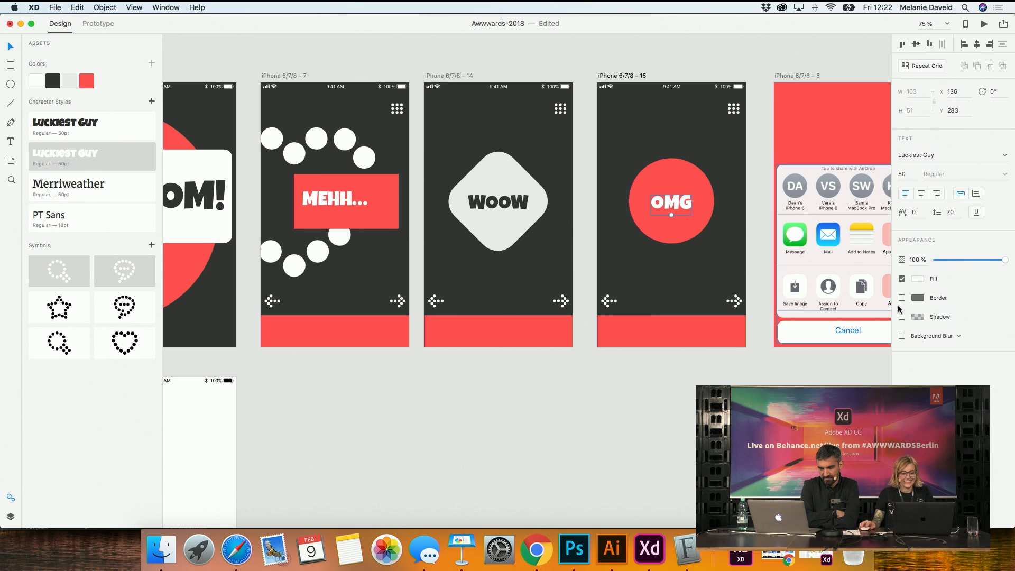
Delete the empty white artboard iPhone 6/7/8 – 9
{"action": "left_click", "coordinate": [759, 362]}
{"action": "scroll", "coordinate": [423, 420], "scroll_direction": "down", "scroll_amount": 3}
{"action": "scroll", "coordinate": [424, 417], "scroll_direction": "up", "scroll_amount": 4}
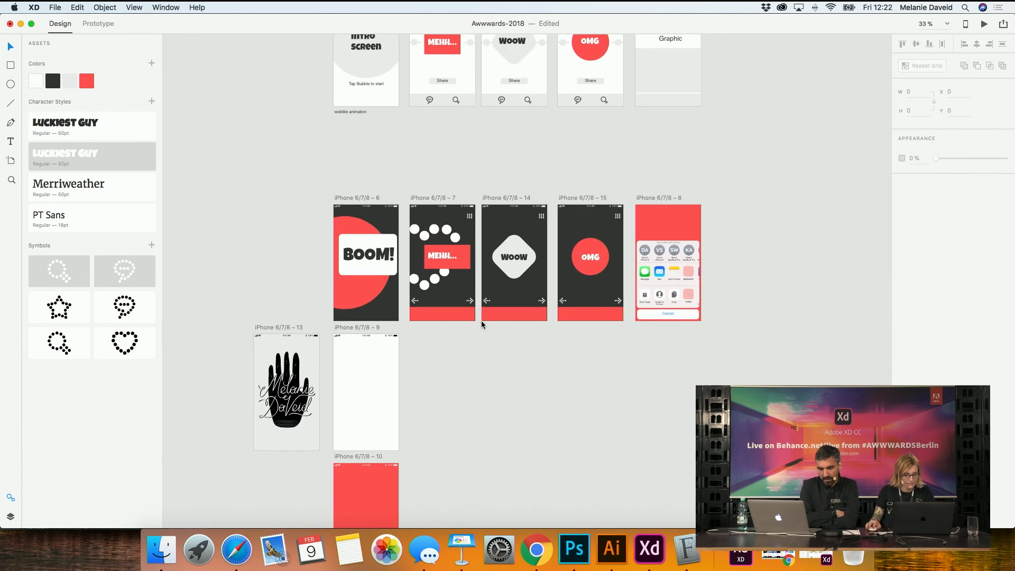
{"action": "scroll", "coordinate": [391, 272], "scroll_direction": "up", "scroll_amount": 5}
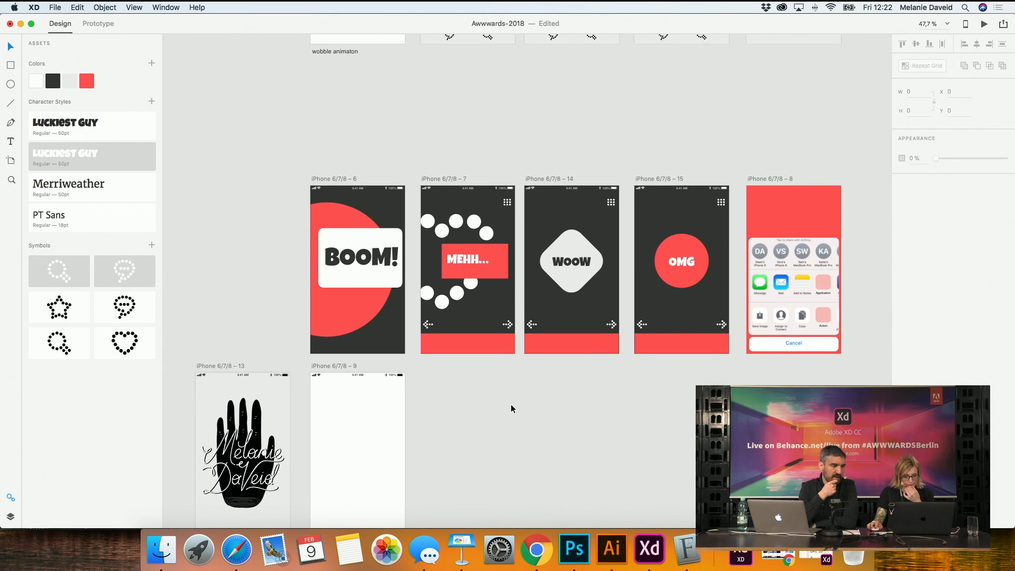
{"action": "scroll", "coordinate": [512, 404], "scroll_direction": "up", "scroll_amount": 3}
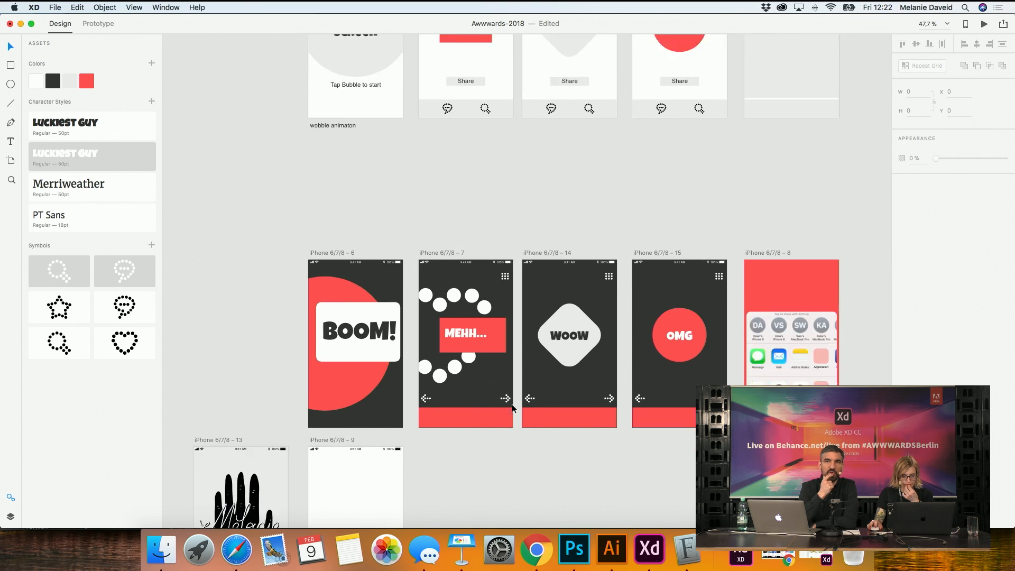
{"action": "scroll", "coordinate": [512, 404], "scroll_direction": "down", "scroll_amount": 5}
{"action": "left_click", "coordinate": [329, 319]}
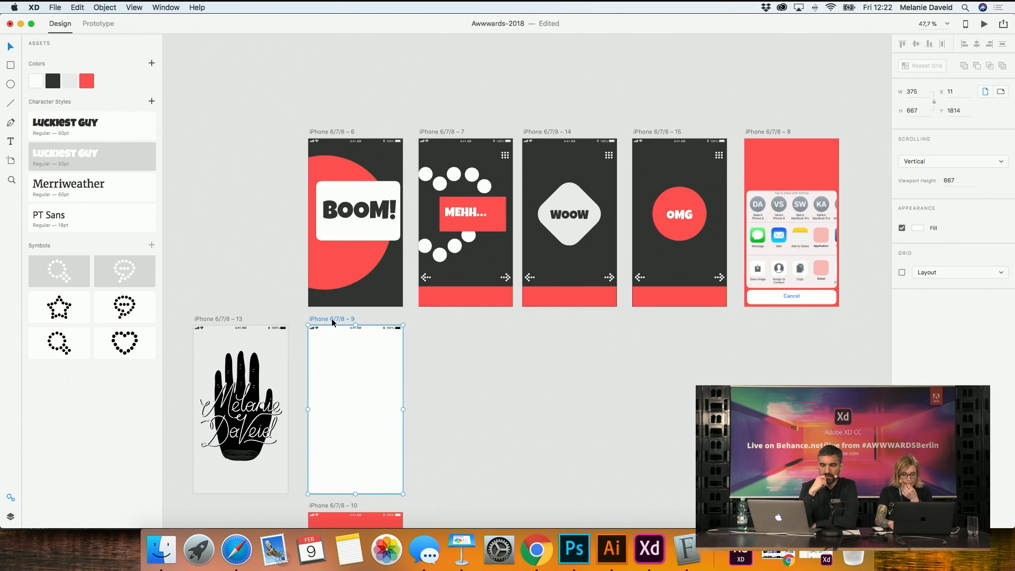
{"action": "key", "text": "Delete"}
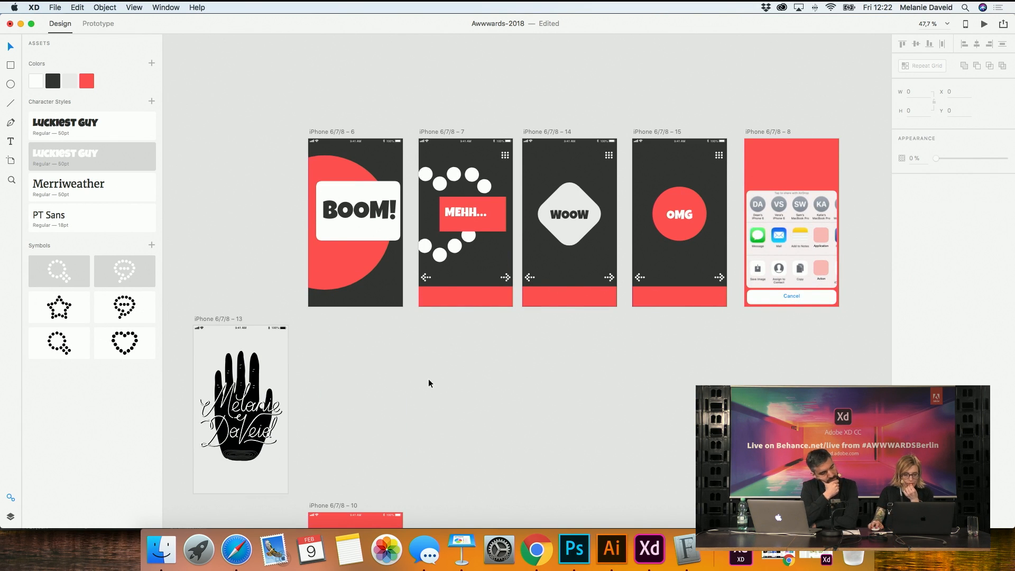
Check the alignment of the dotted arrows across iPhone 6/7/8 – 7, 14 and 15, and compare the screens with the wireframes above
{"action": "left_click_drag", "start_coordinate": [406, 268], "coordinate": [733, 284]}
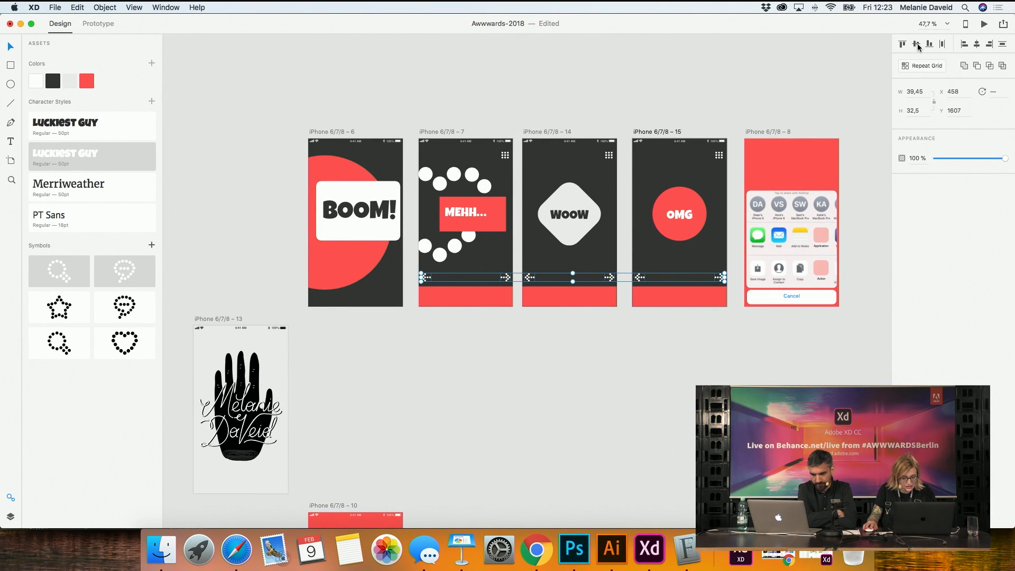
{"action": "left_click", "coordinate": [620, 363]}
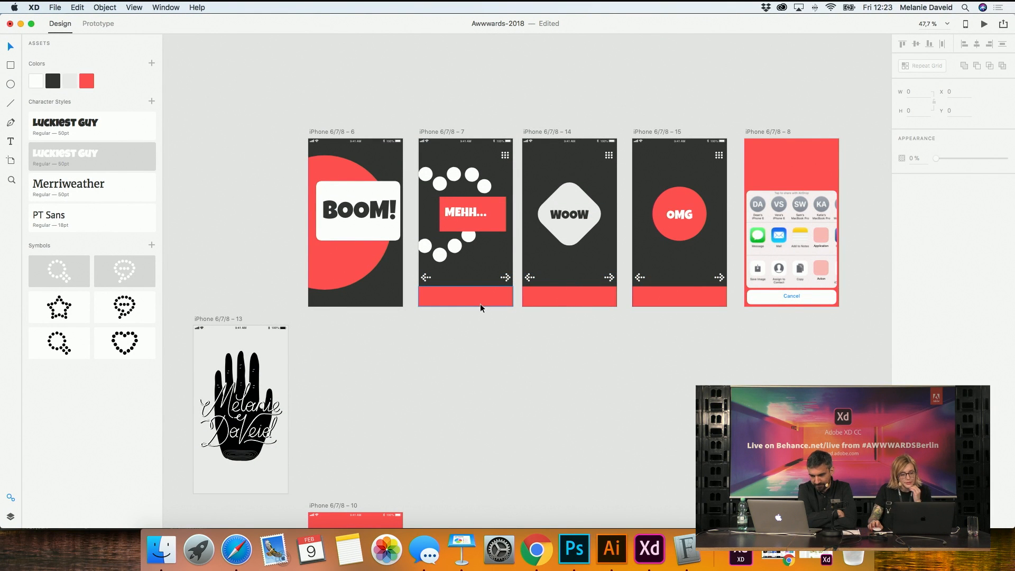
{"action": "scroll", "coordinate": [480, 304], "scroll_direction": "down", "scroll_amount": 3}
{"action": "scroll", "coordinate": [480, 303], "scroll_direction": "up", "scroll_amount": 5}
{"action": "scroll", "coordinate": [481, 303], "scroll_direction": "up", "scroll_amount": 5}
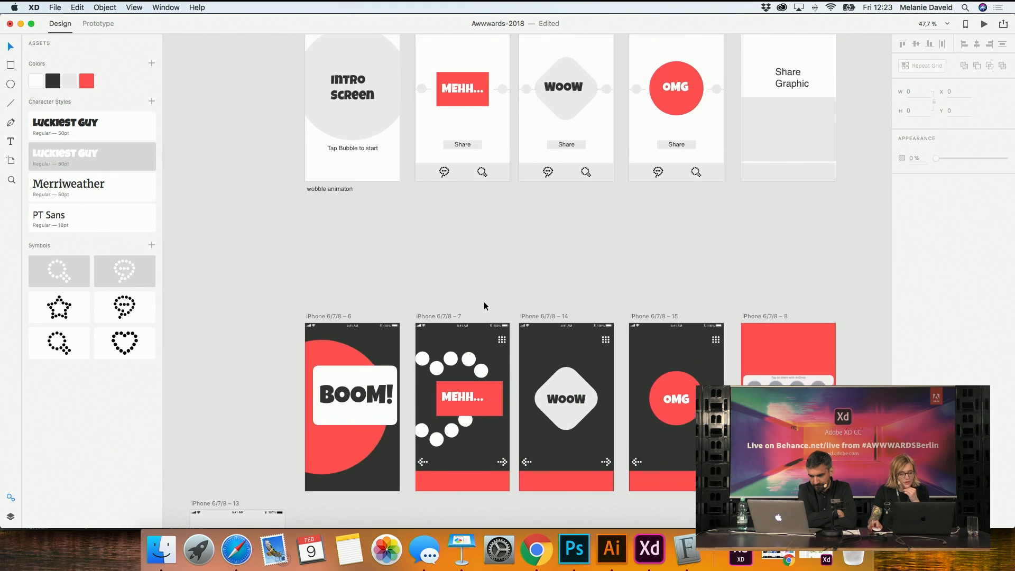
{"action": "scroll", "coordinate": [486, 299], "scroll_direction": "down", "scroll_amount": 8}
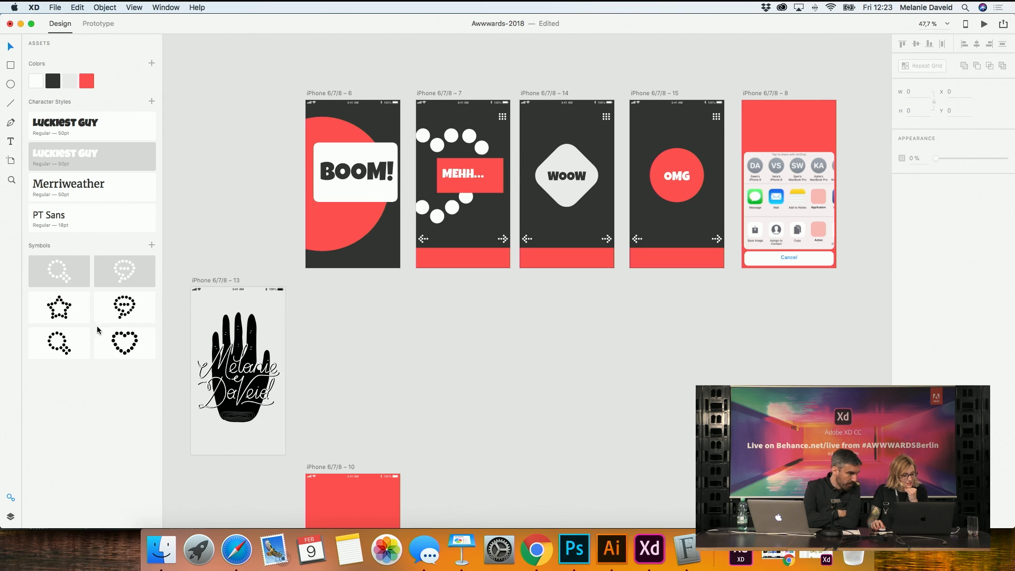
Place the white dotted search and speech bubble symbols on the red bar of iPhone 6/7/8 – 7 and align them vertically with the bar
{"action": "left_click_drag", "start_coordinate": [126, 273], "coordinate": [483, 264]}
{"action": "left_click_drag", "start_coordinate": [62, 271], "coordinate": [429, 275]}
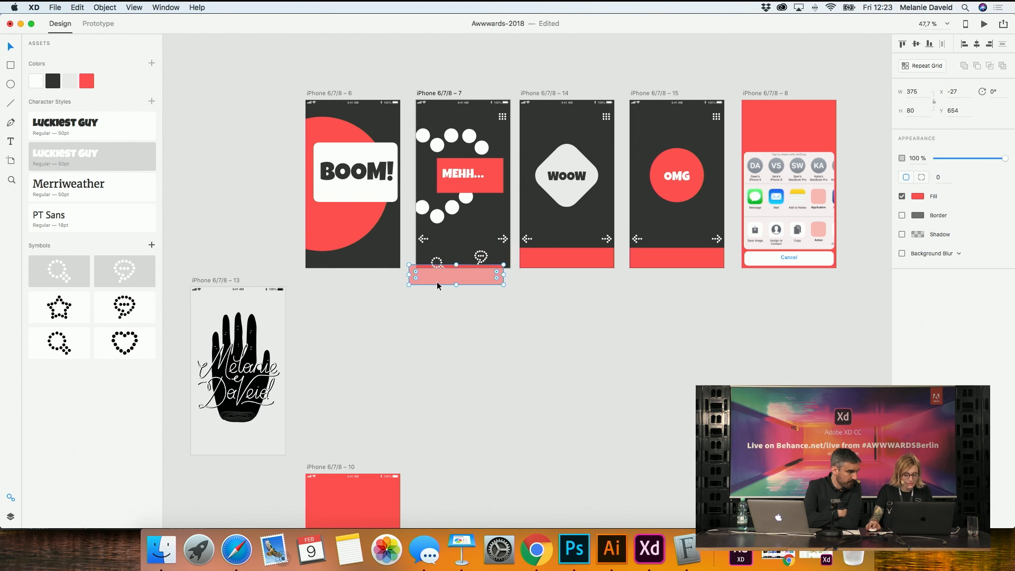
{"action": "key", "text": "shift+super+a"}
{"action": "left_click_drag", "start_coordinate": [526, 289], "coordinate": [416, 257]}
{"action": "left_click", "coordinate": [572, 265], "text": "shift"}
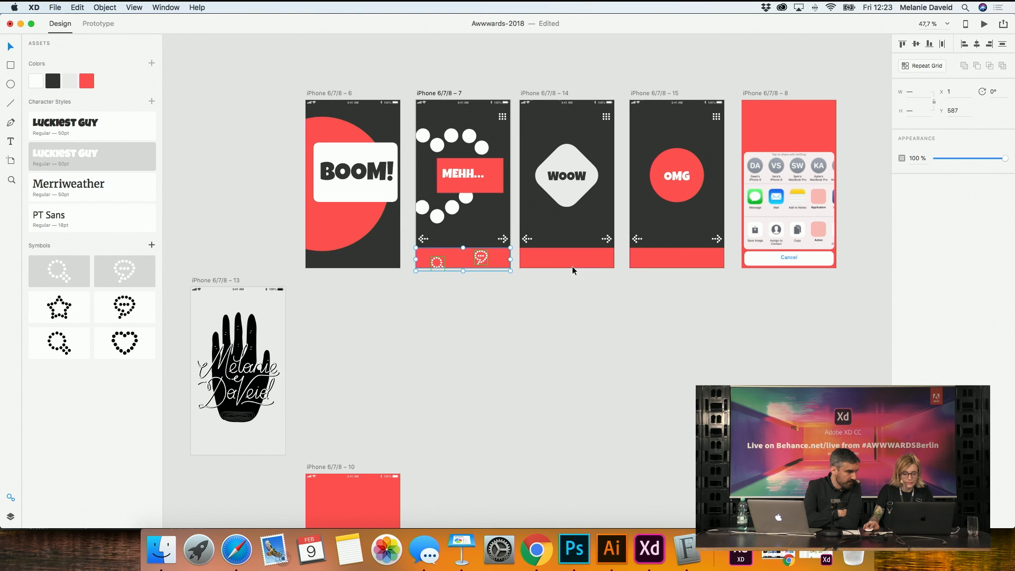
{"action": "left_click", "coordinate": [916, 44]}
{"action": "left_click", "coordinate": [462, 344]}
{"action": "scroll", "coordinate": [450, 247], "scroll_direction": "up", "scroll_amount": 5}
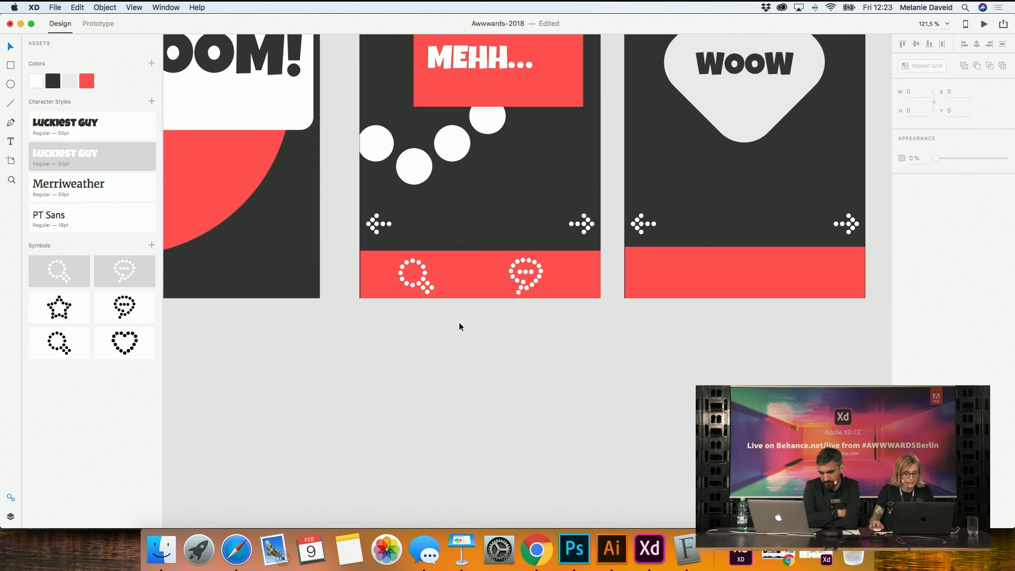
Move the red bar on iPhone 6/7/8 – 7 back flush with the artboard's lower edge, at Y 587
{"action": "left_click_drag", "start_coordinate": [542, 306], "coordinate": [372, 264]}
{"action": "mouse_move", "coordinate": [468, 273]}
{"action": "left_mouse_down"}
{"action": "mouse_move", "coordinate": [468, 262]}
{"action": "mouse_move", "coordinate": [468, 274]}
{"action": "left_mouse_up"}
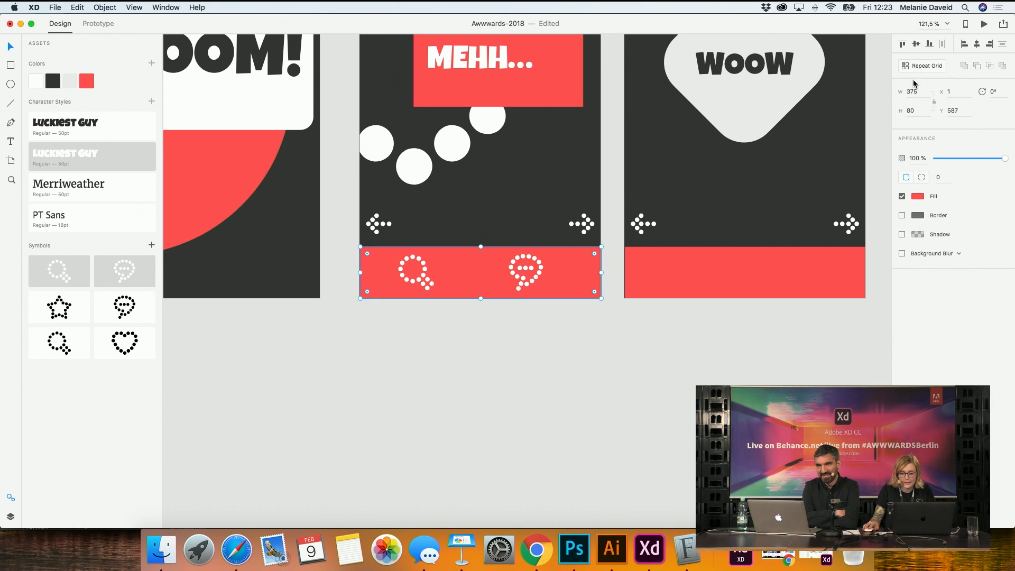
{"action": "left_click", "coordinate": [582, 385]}
{"action": "left_click", "coordinate": [576, 288]}
Delete the search and speech bubble symbols from iPhone 6/7/8 – 7, keeping the red bar
{"action": "scroll", "coordinate": [580, 302], "scroll_direction": "down", "scroll_amount": 5}
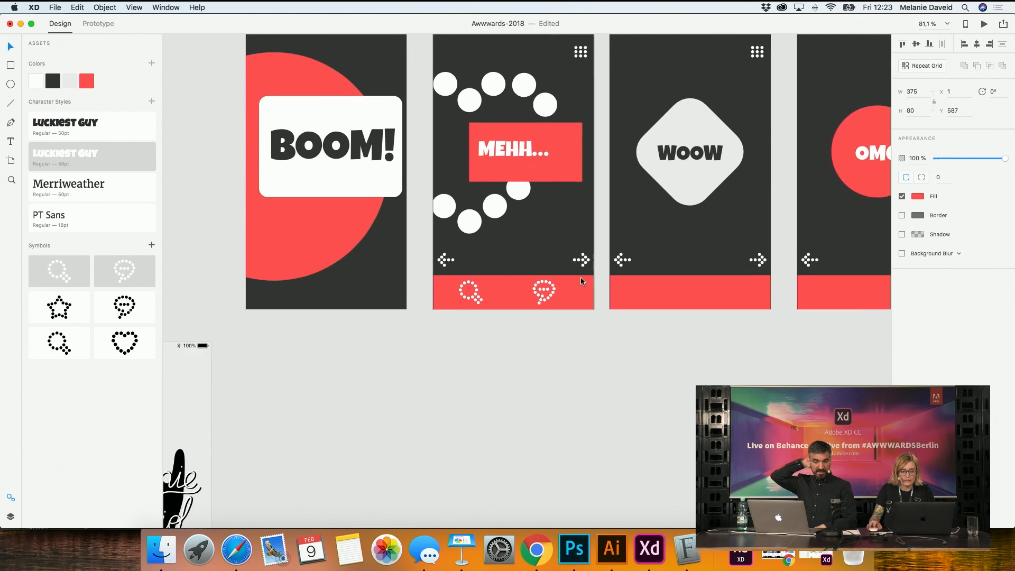
{"action": "scroll", "coordinate": [582, 267], "scroll_direction": "down", "scroll_amount": 3}
{"action": "scroll", "coordinate": [572, 245], "scroll_direction": "up", "scroll_amount": 10}
{"action": "scroll", "coordinate": [568, 230], "scroll_direction": "down", "scroll_amount": 7}
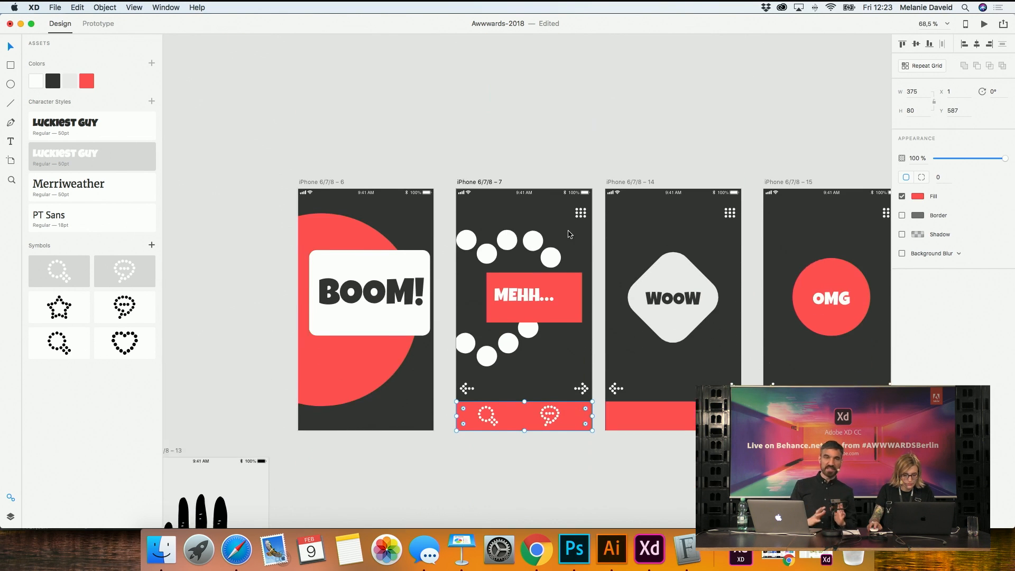
{"action": "key", "text": "space"}
{"action": "left_click_drag", "start_coordinate": [661, 429], "coordinate": [596, 417]}
{"action": "left_click", "coordinate": [603, 412]}
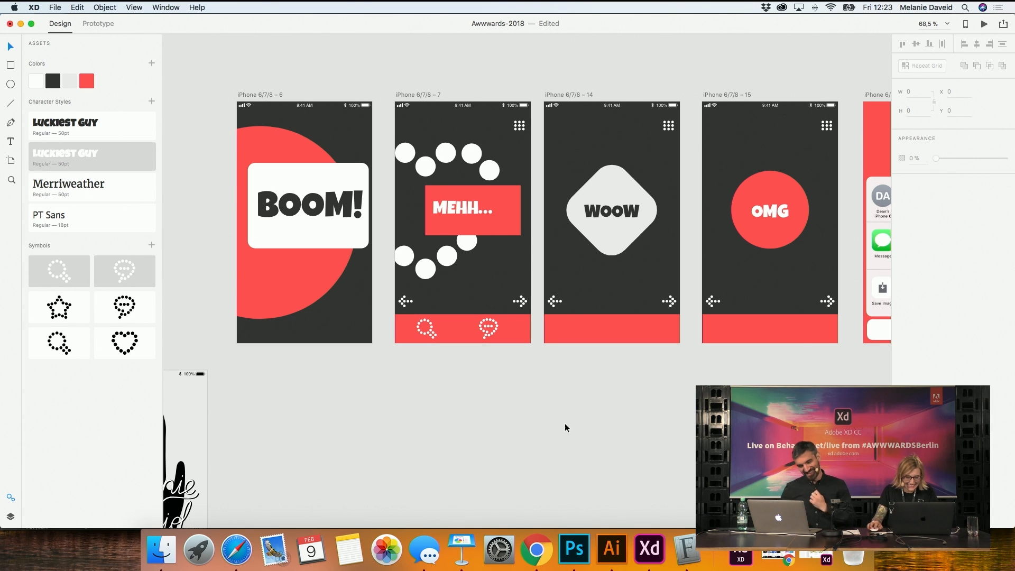
{"action": "left_click", "coordinate": [434, 329]}
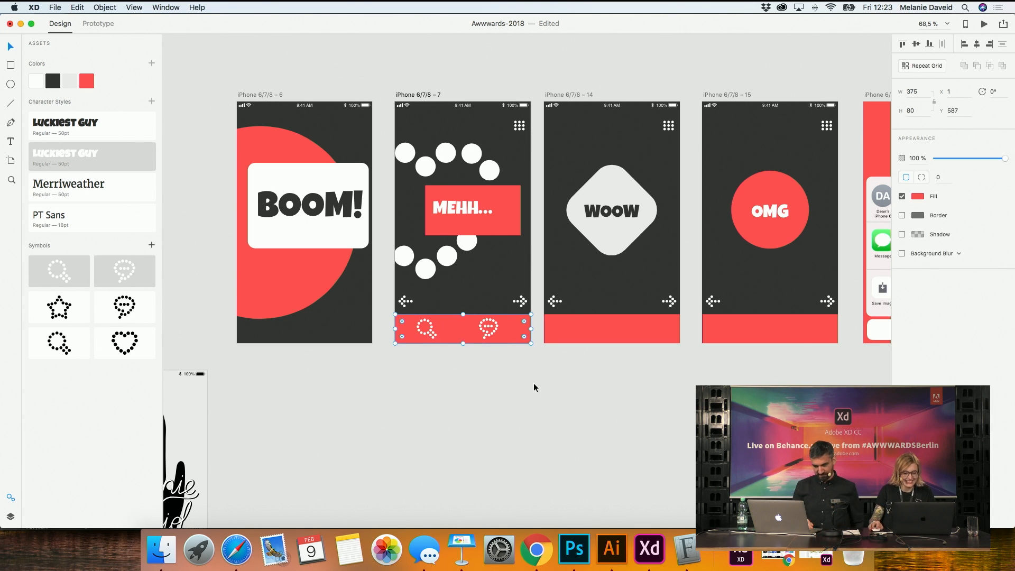
{"action": "key", "text": "Delete"}
{"action": "key", "text": "super+z"}
{"action": "left_click", "coordinate": [427, 331]}
{"action": "double_click", "coordinate": [431, 331]}
{"action": "left_click", "coordinate": [460, 333], "text": "shift"}
{"action": "key", "text": "Delete"}
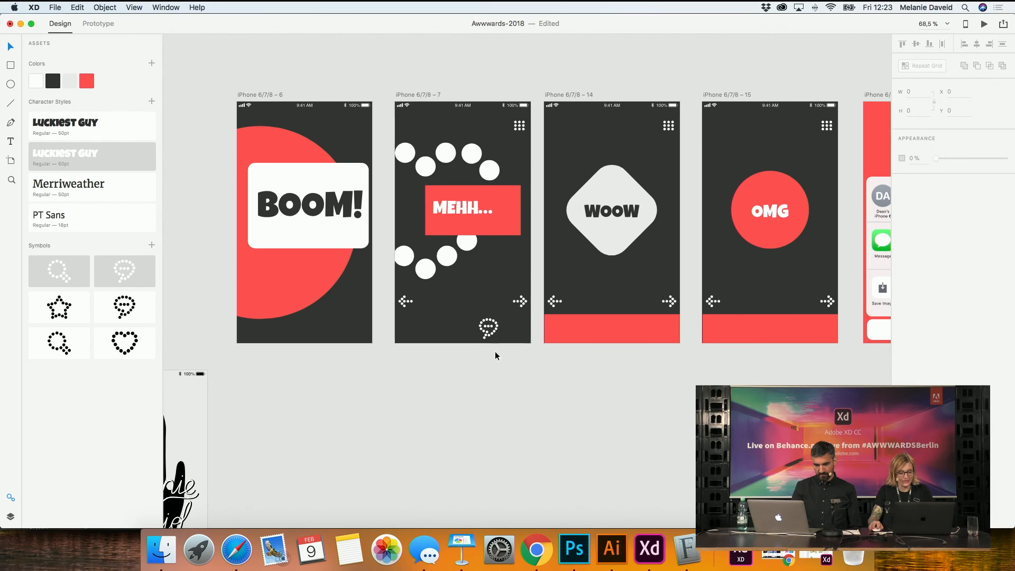
{"action": "key", "text": "super+z"}
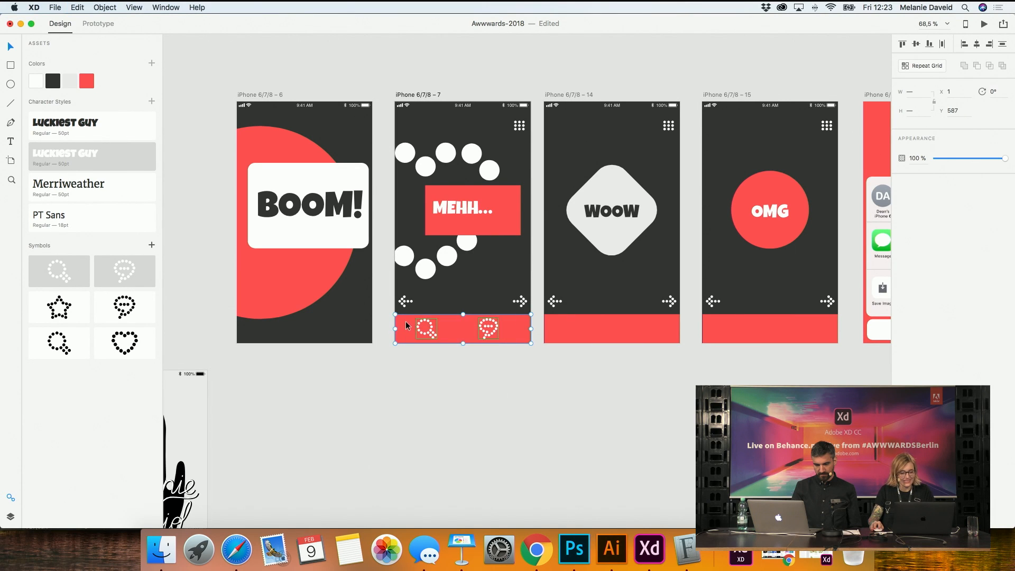
{"action": "key", "text": "Delete"}
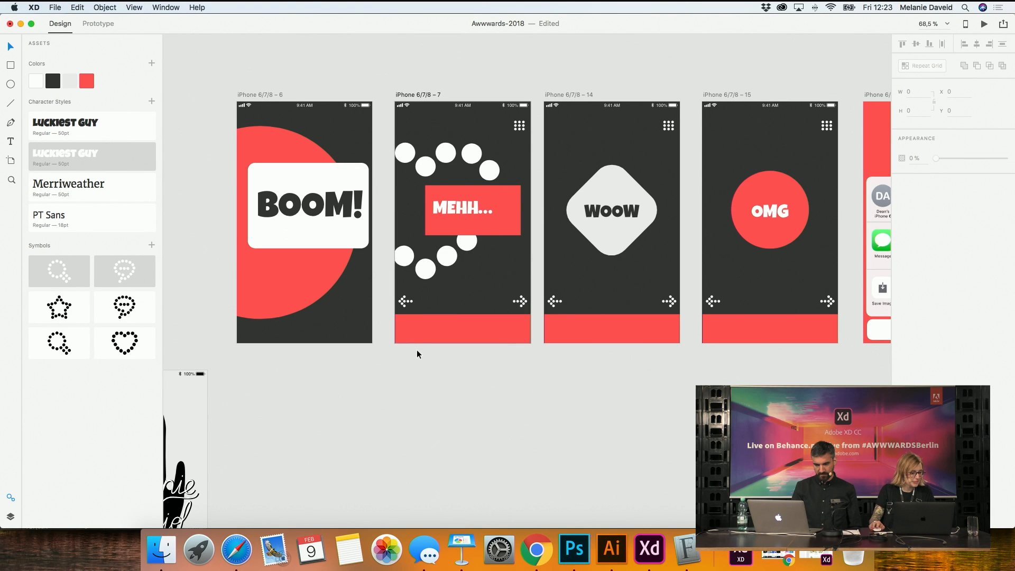
Add the text "Share" in size 24 Luckiest Guy on the red bar of iPhone 6/7/8 – 7
{"action": "key", "text": "t"}
{"action": "left_click", "coordinate": [457, 325]}
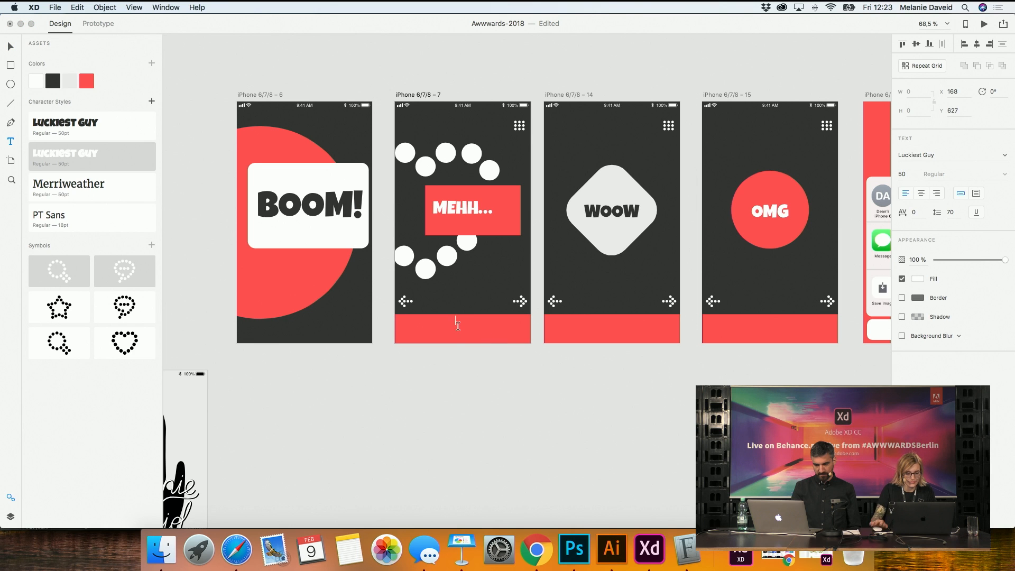
{"action": "type", "text": "SHARE"}
{"action": "key", "text": "super+a"}
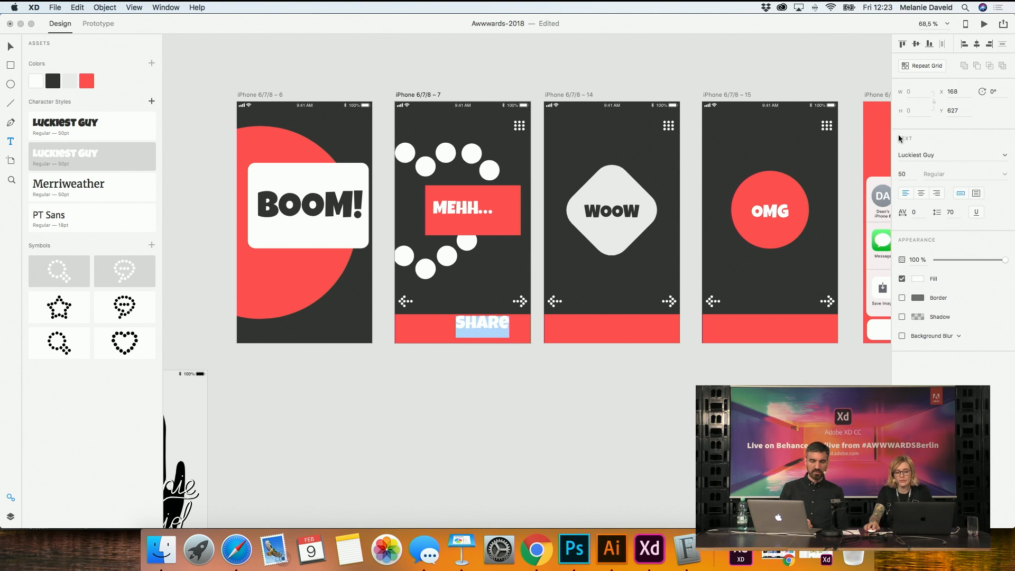
{"action": "left_click", "coordinate": [902, 174]}
{"action": "type", "text": "24"}
{"action": "key", "text": "Return"}
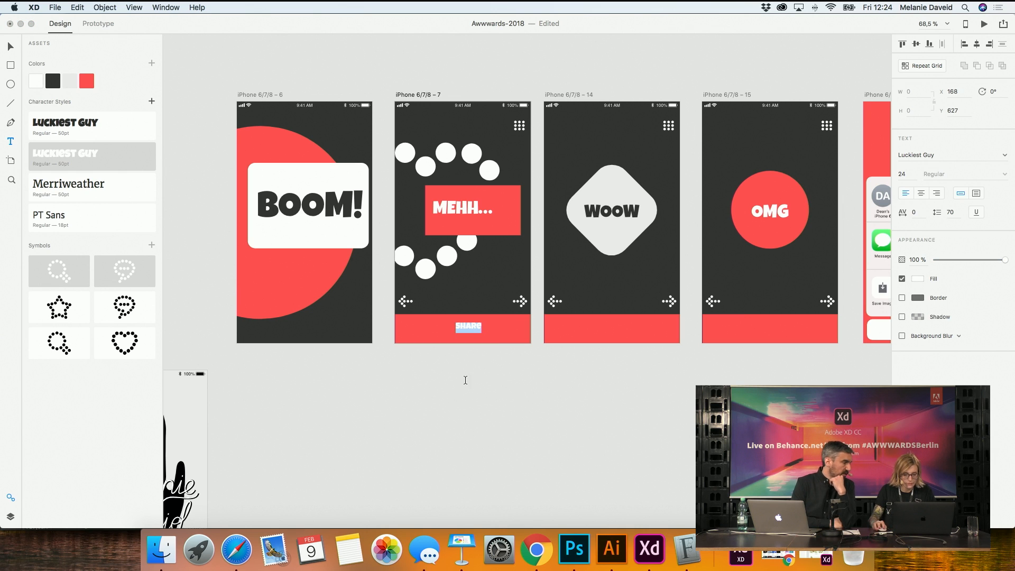
{"action": "key", "text": "Escape"}
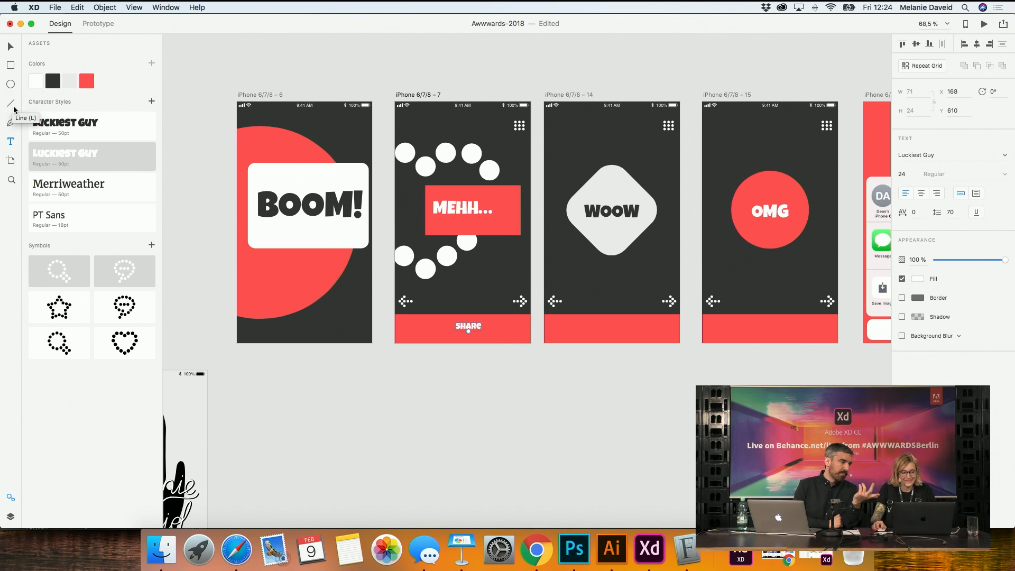
Apply the dark Luckiest Guy character style to the Share text on iPhone 6/7/8 – 7 and set its size to 30
{"action": "left_click", "coordinate": [466, 365]}
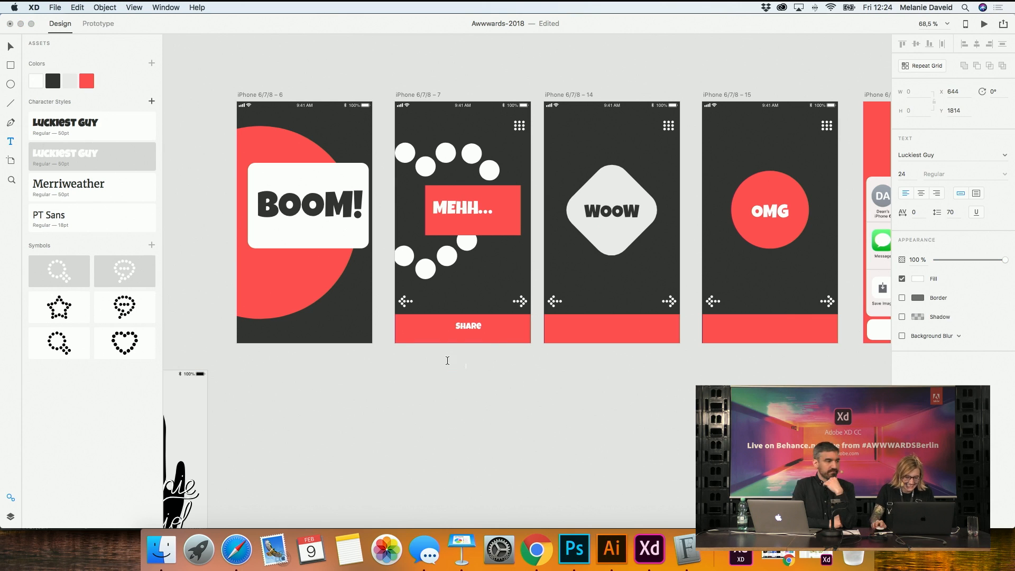
{"action": "double_click", "coordinate": [465, 325]}
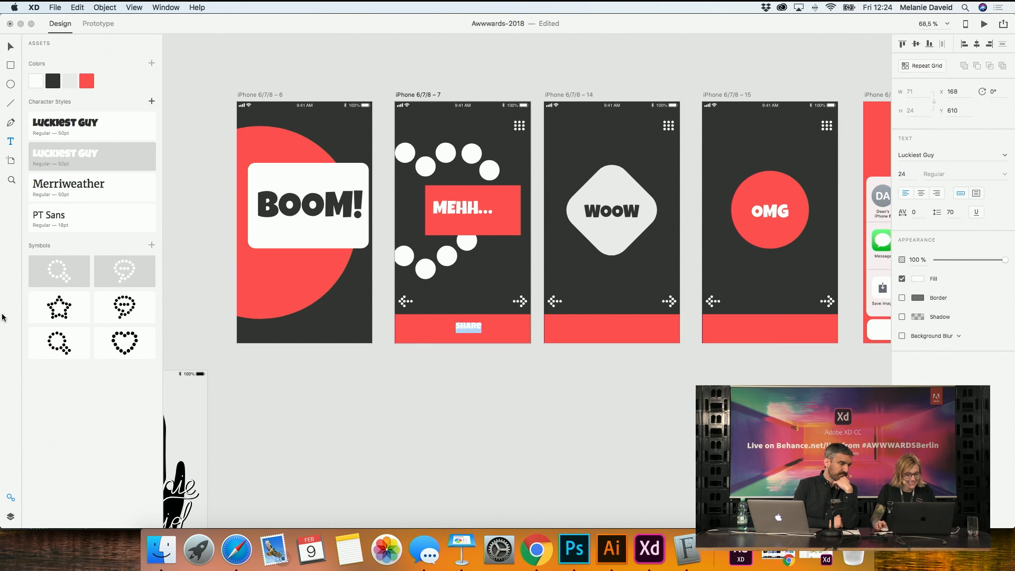
{"action": "left_click", "coordinate": [78, 227]}
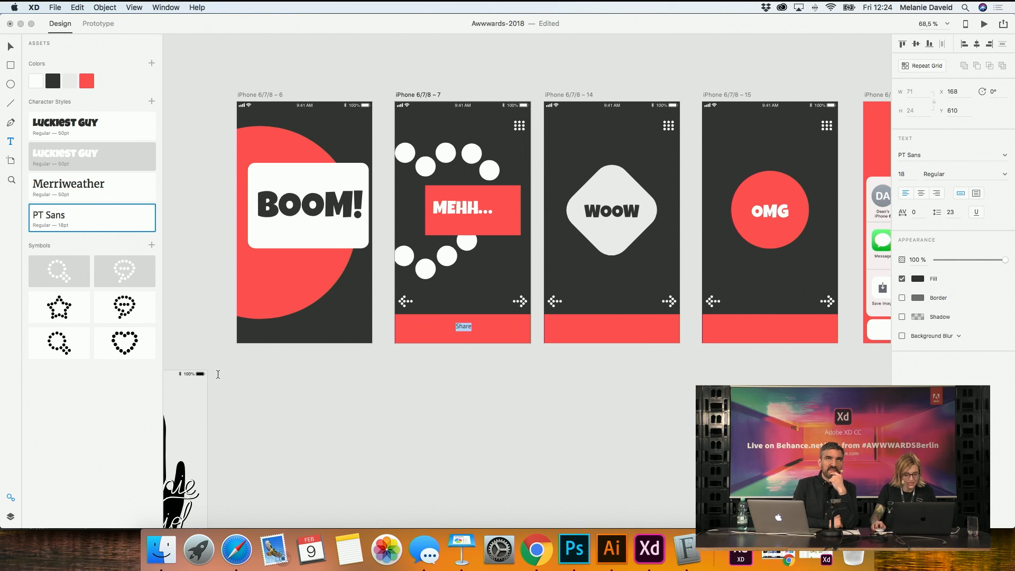
{"action": "left_click", "coordinate": [53, 136]}
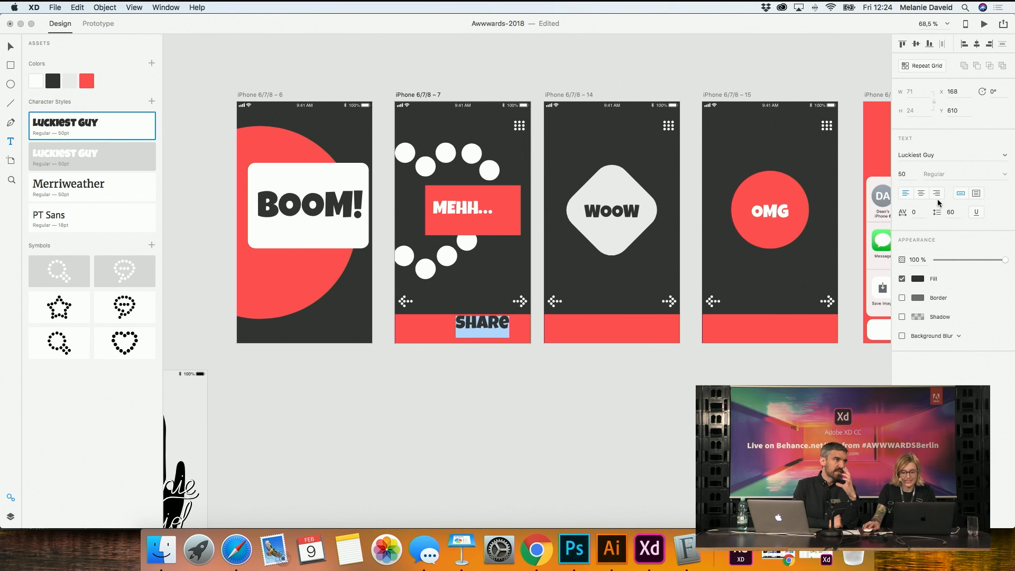
{"action": "left_click", "coordinate": [902, 174]}
{"action": "type", "text": "30"}
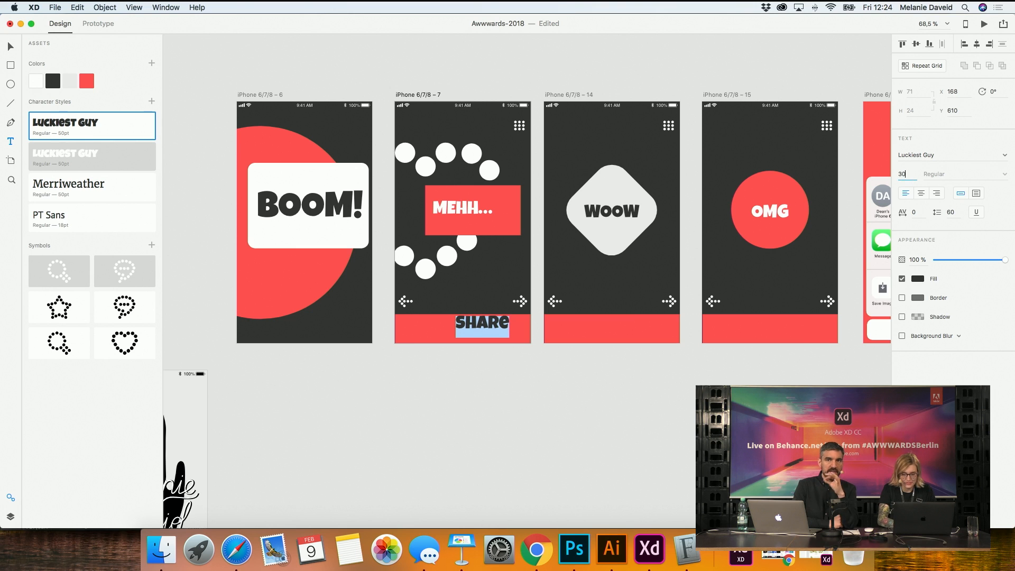
{"action": "key", "text": "Return"}
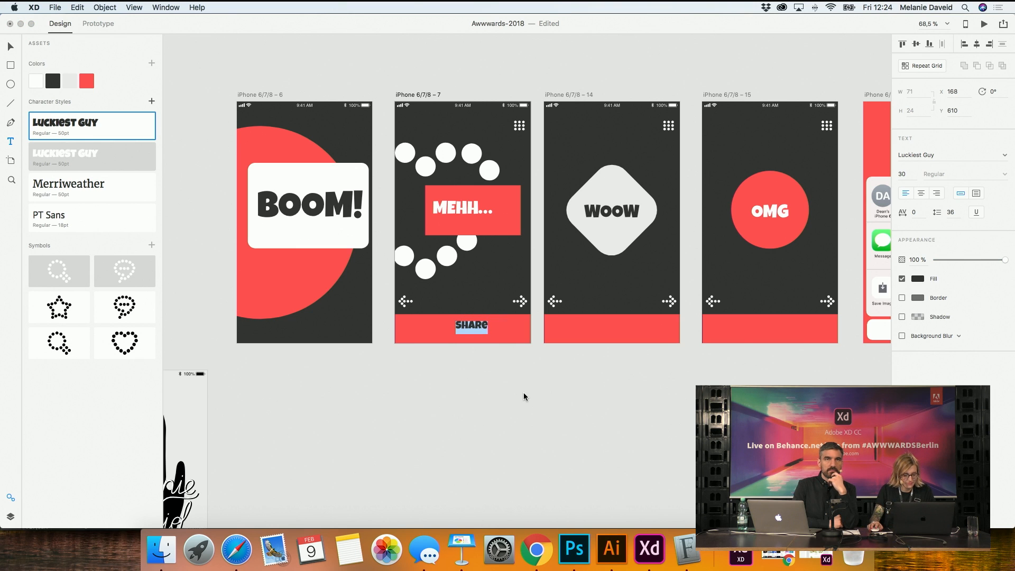
{"action": "left_click", "coordinate": [510, 404]}
{"action": "type", "text": "V"}
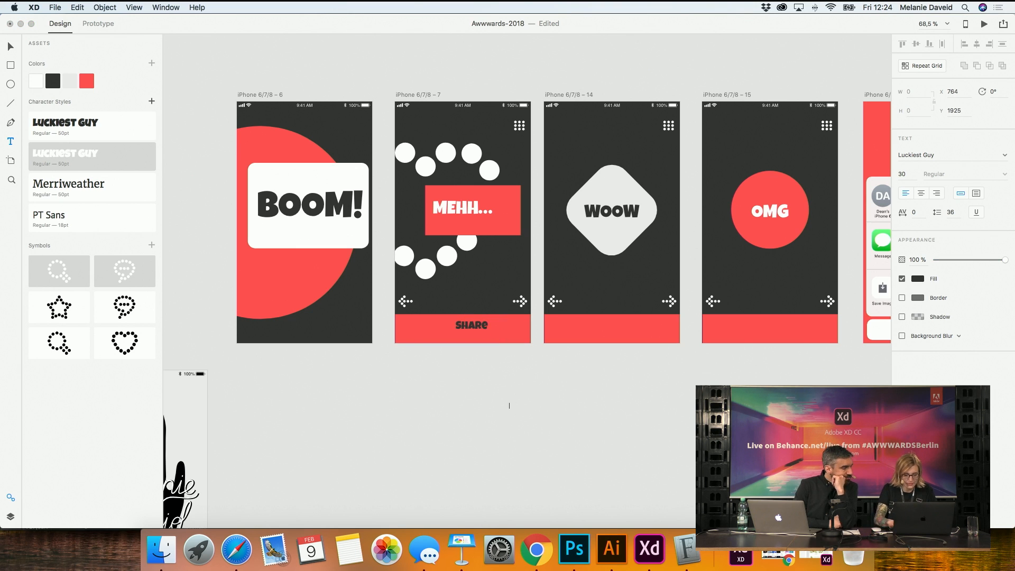
Preview the iPhone 6/7/8 – 7 screen with its Share label, and close the preview
{"action": "key", "text": "Escape"}
{"action": "left_click", "coordinate": [479, 325]}
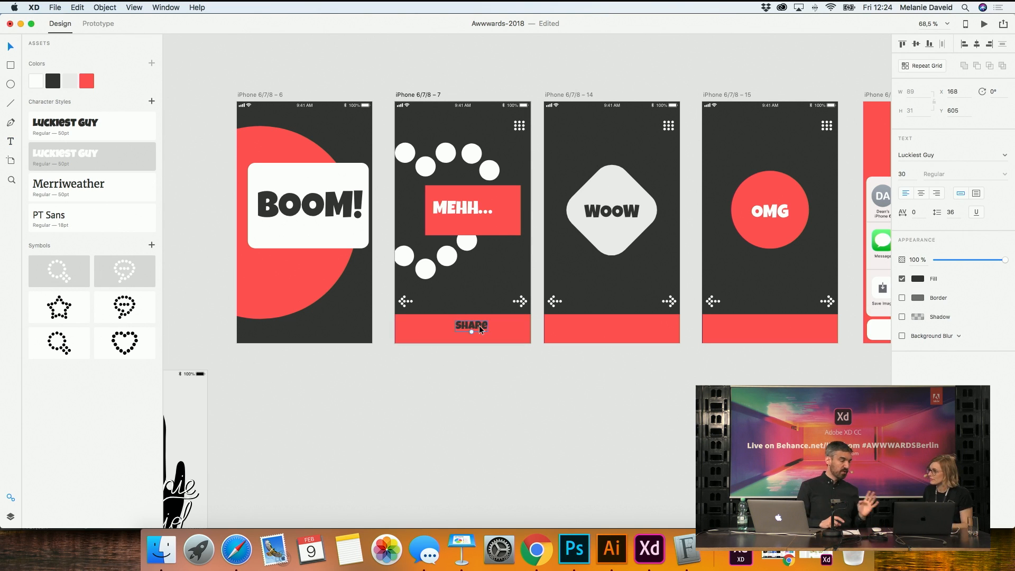
{"action": "key", "text": "super+Return"}
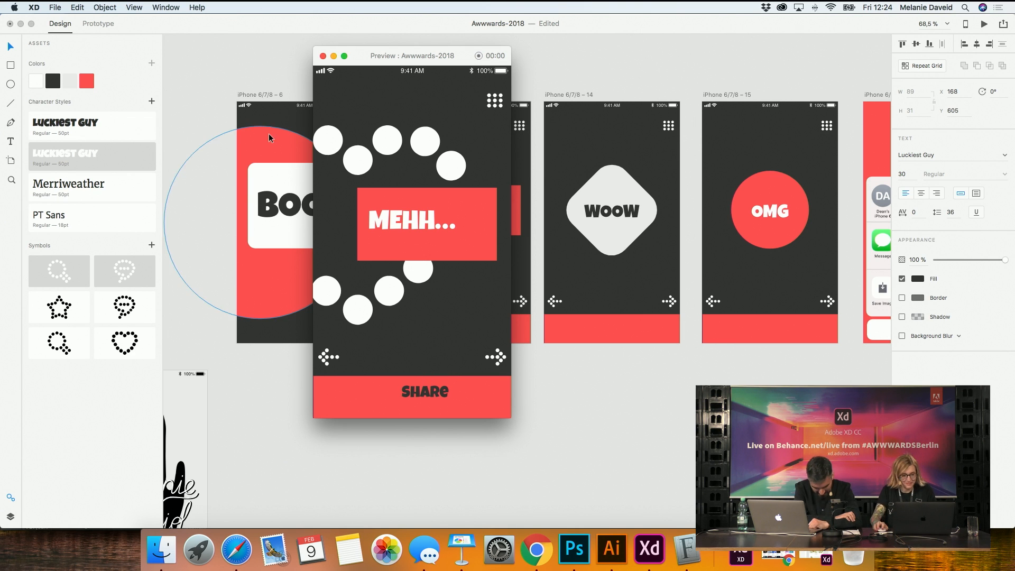
{"action": "left_click", "coordinate": [323, 55]}
Preview the light wireframe iPhone 6/7/8 – 3, test its transition to the WOOW quote, and close the preview
{"action": "scroll", "coordinate": [440, 410], "scroll_direction": "up", "scroll_amount": 15}
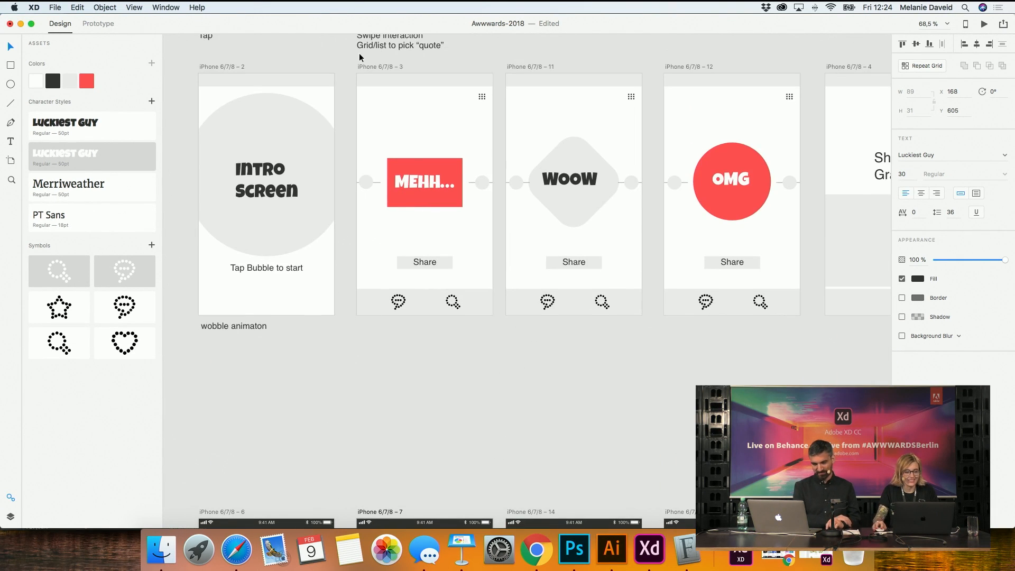
{"action": "left_click", "coordinate": [371, 67]}
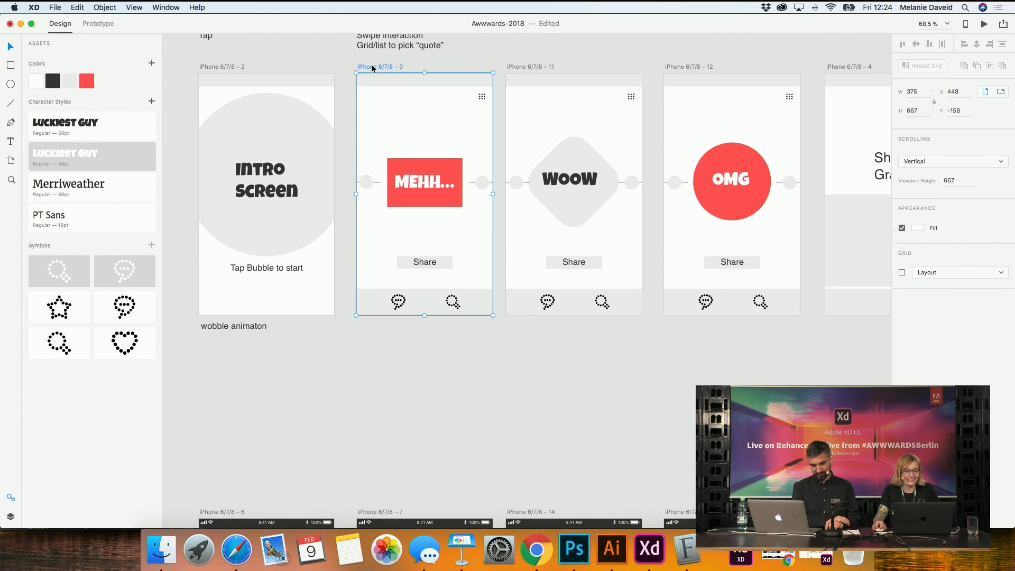
{"action": "key", "text": "super+Return"}
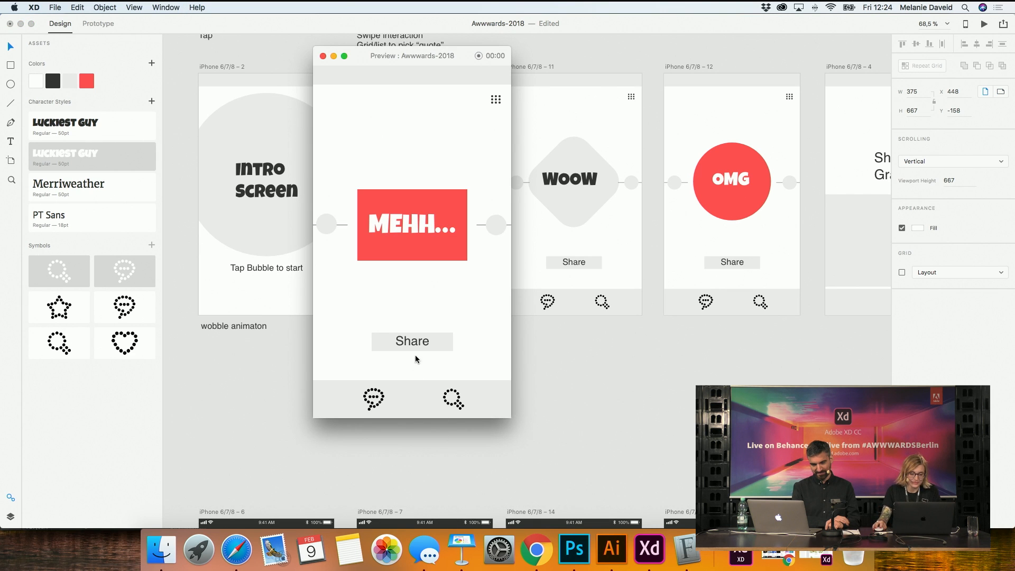
{"action": "left_click", "coordinate": [497, 227]}
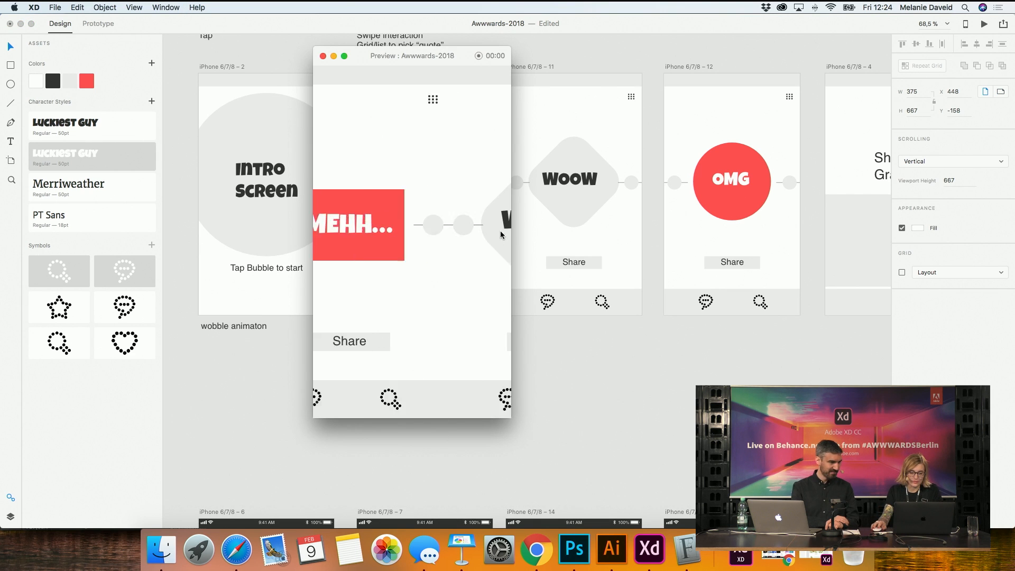
{"action": "left_click", "coordinate": [323, 56]}
Fill the Share text on iPhone 6/7/8 – 7 with the white colour asset
{"action": "scroll", "coordinate": [446, 254], "scroll_direction": "down", "scroll_amount": 10}
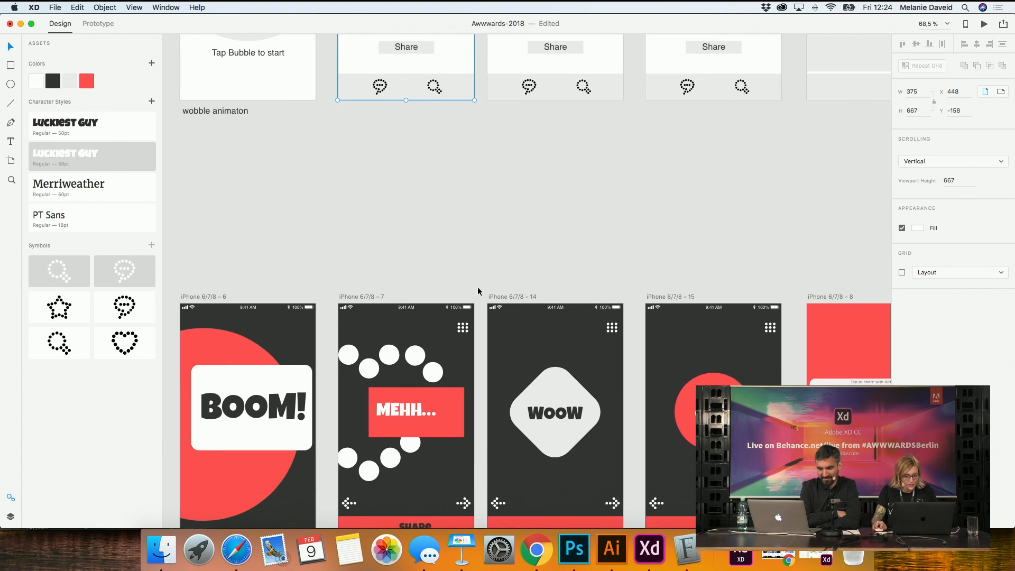
{"action": "scroll", "coordinate": [478, 288], "scroll_direction": "down", "scroll_amount": 5}
{"action": "left_click", "coordinate": [422, 451]}
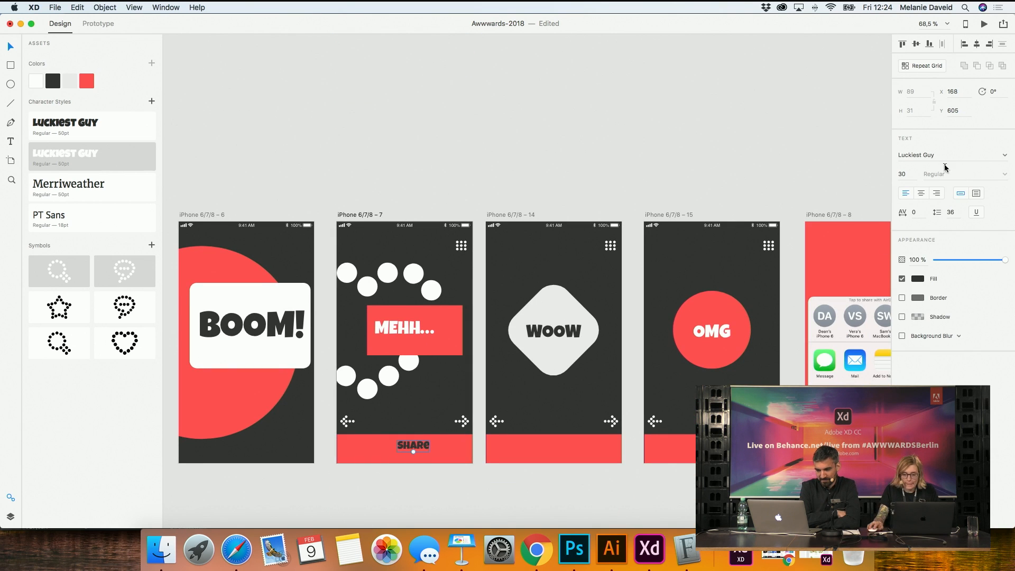
{"action": "left_click", "coordinate": [37, 83]}
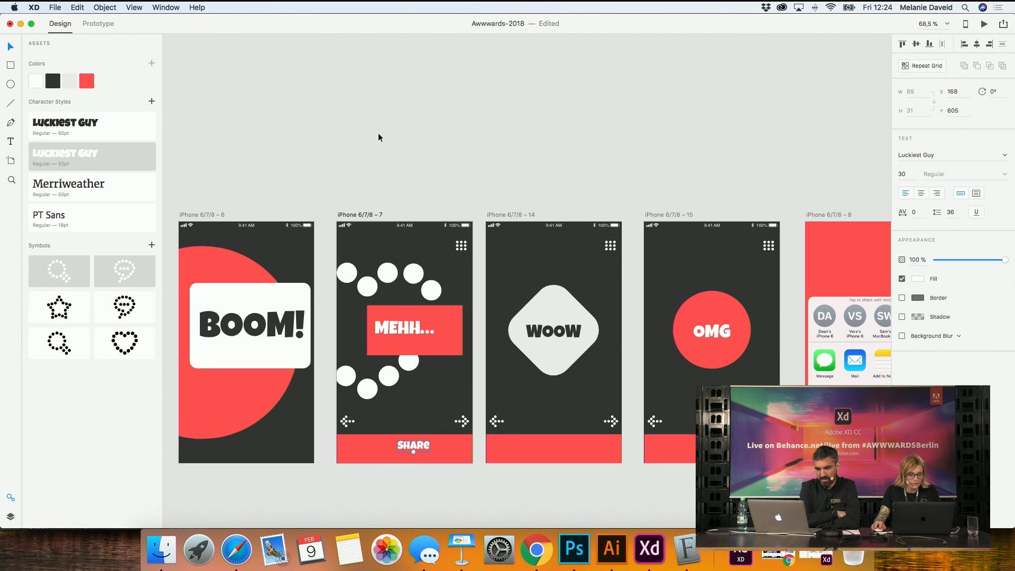
Centre the Share text and the red bar on iPhone 6/7/8 – 7 on each other vertically and horizontally
{"action": "left_click", "coordinate": [420, 439], "text": "shift"}
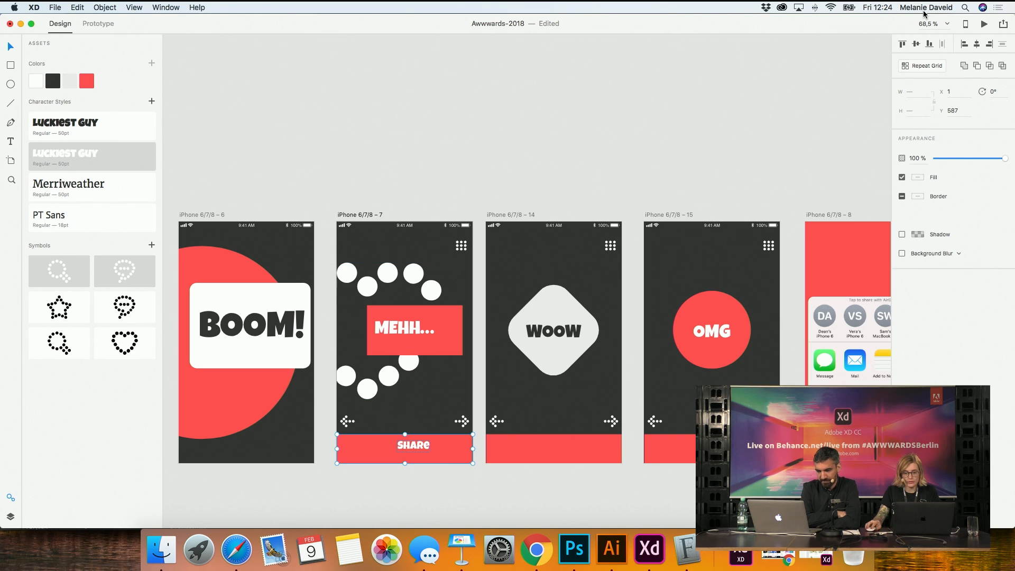
{"action": "left_click", "coordinate": [916, 44]}
{"action": "left_click", "coordinate": [976, 45]}
Give the red bar on iPhone 6/7/8 – 7 a corner radius of 90 and a width of 300
{"action": "left_click", "coordinate": [468, 462]}
{"action": "type", "text": "1"}
{"action": "type", "text": "40"}
{"action": "key", "text": "Return"}
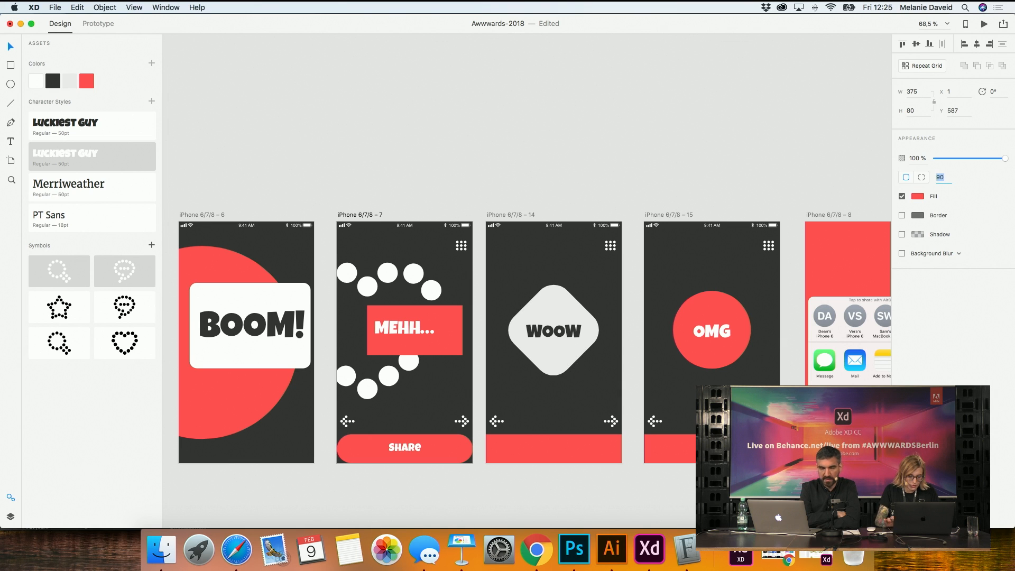
{"action": "left_click", "coordinate": [911, 92]}
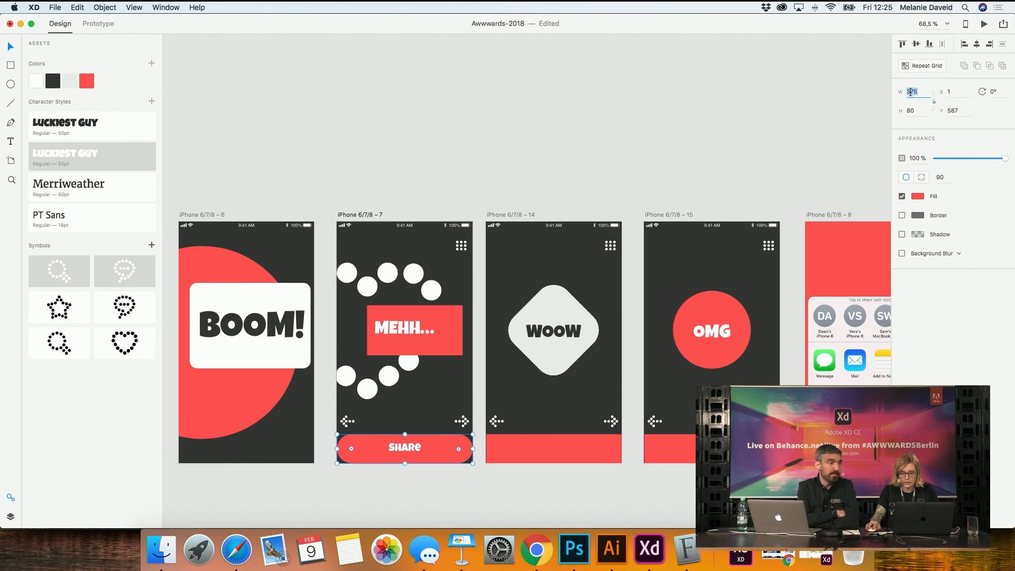
{"action": "type", "text": "300"}
{"action": "key", "text": "Return"}
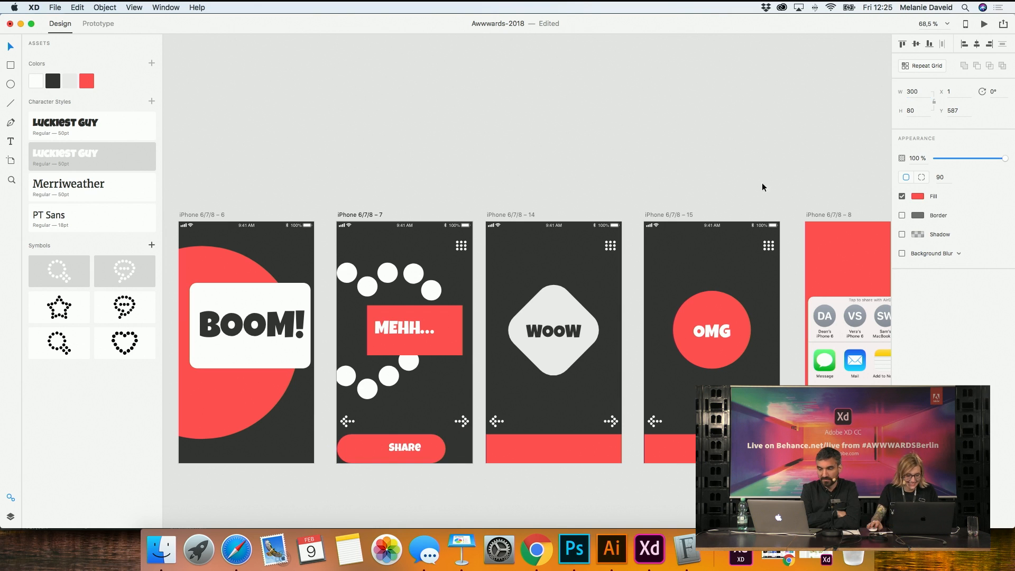
Duplicate artboard iPhone 6/7/8 – 7 directly below the original
{"action": "left_click", "coordinate": [408, 451]}
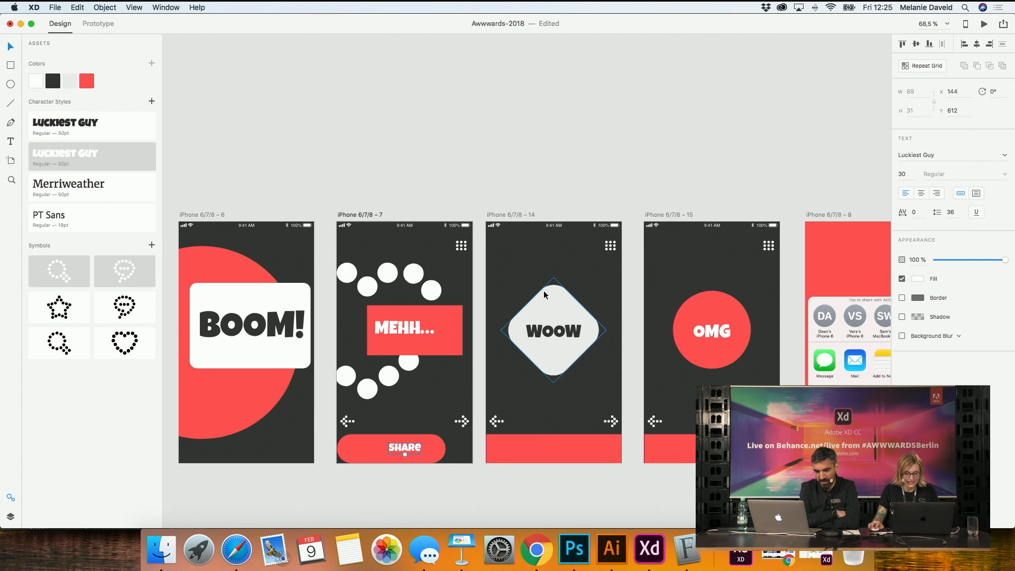
{"action": "left_click", "coordinate": [498, 500]}
{"action": "left_click", "coordinate": [405, 450]}
{"action": "scroll", "coordinate": [463, 430], "scroll_direction": "down", "scroll_amount": 8}
{"action": "scroll", "coordinate": [463, 431], "scroll_direction": "up", "scroll_amount": 2}
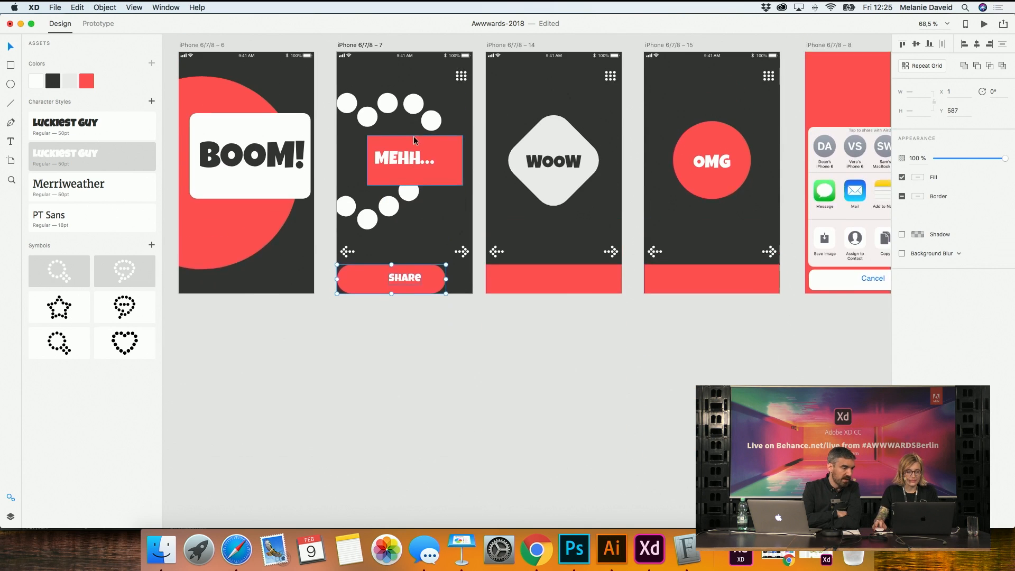
{"action": "scroll", "coordinate": [414, 136], "scroll_direction": "up", "scroll_amount": 2}
{"action": "left_click_drag", "start_coordinate": [360, 90], "coordinate": [389, 361]}
{"action": "scroll", "coordinate": [393, 352], "scroll_direction": "down", "scroll_amount": 1}
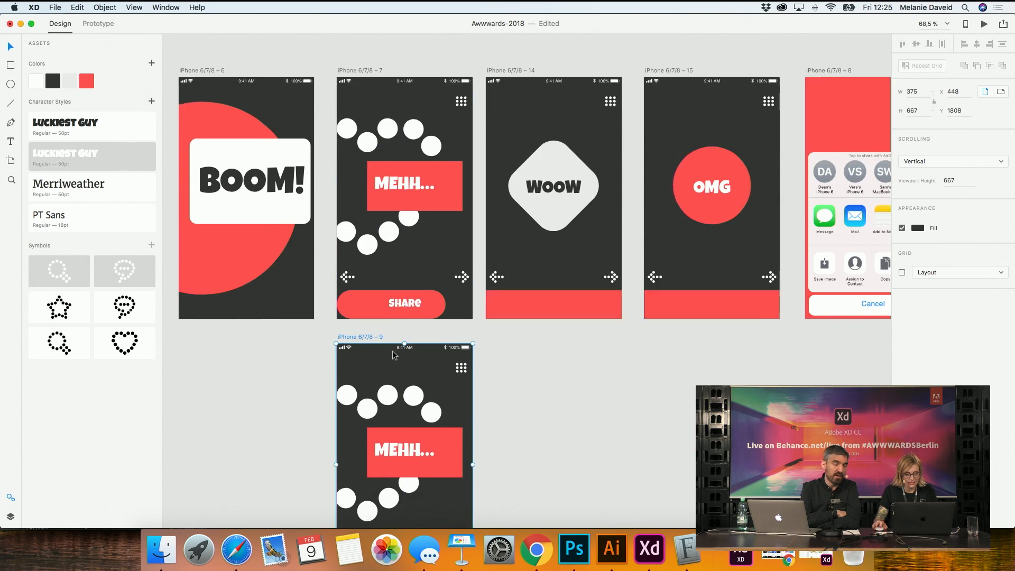
On iPhone 6/7/8 – 9, centre the rounded bar and Share text horizontally on each other and move them to X 38, Y 577
{"action": "scroll", "coordinate": [393, 355], "scroll_direction": "down", "scroll_amount": 9}
{"action": "left_click", "coordinate": [415, 329]}
{"action": "left_click", "coordinate": [433, 330], "text": "shift"}
{"action": "left_click", "coordinate": [981, 45]}
{"action": "left_click", "coordinate": [396, 329]}
{"action": "left_click", "coordinate": [426, 331], "text": "shift"}
{"action": "left_click_drag", "start_coordinate": [427, 332], "coordinate": [443, 335]}
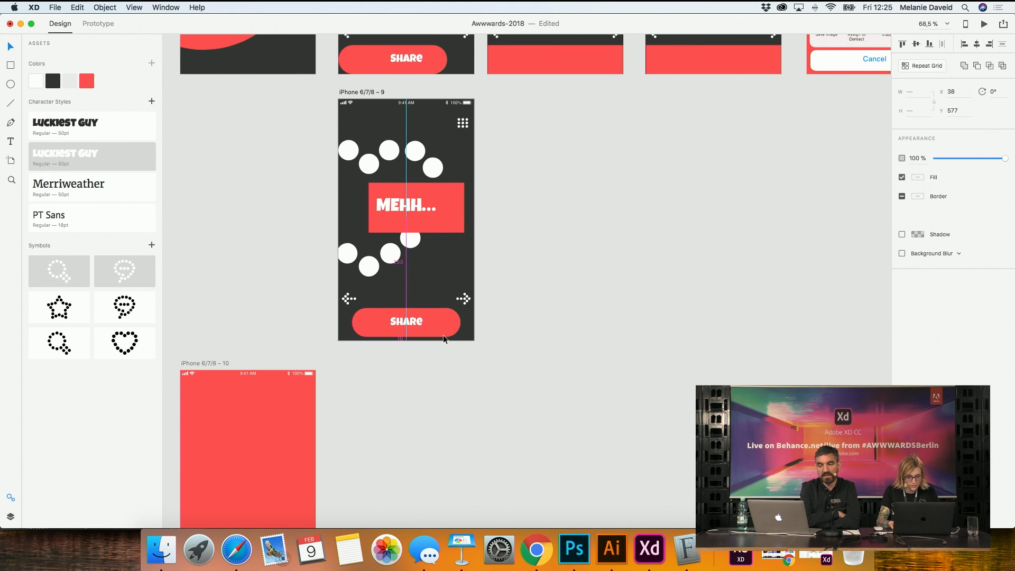
Delete the rounded red bar from iPhone 6/7/8 – 7, keeping the Share text
{"action": "scroll", "coordinate": [448, 379], "scroll_direction": "down", "scroll_amount": 1}
{"action": "scroll", "coordinate": [448, 379], "scroll_direction": "up", "scroll_amount": 3}
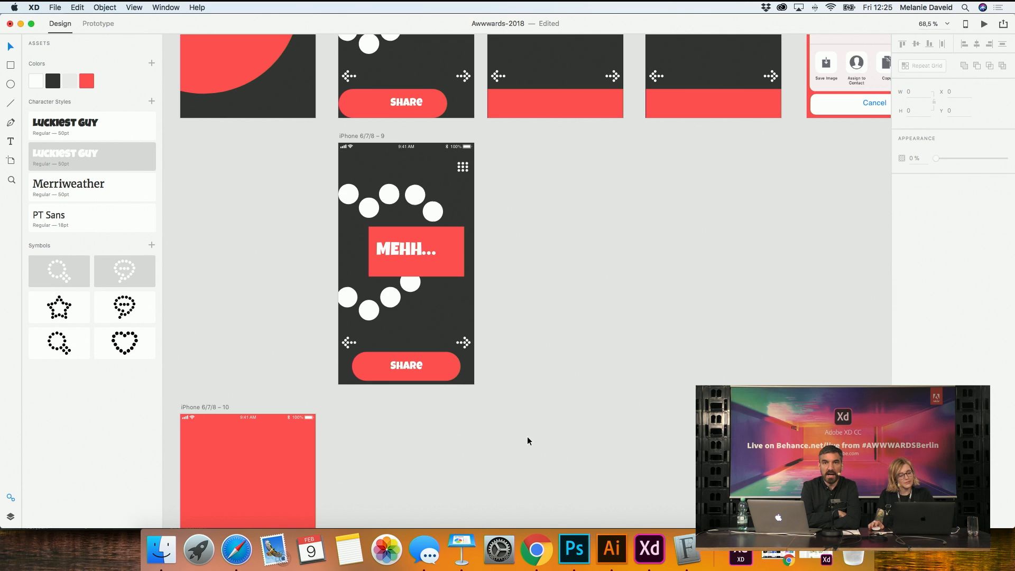
{"action": "scroll", "coordinate": [527, 440], "scroll_direction": "up", "scroll_amount": 6}
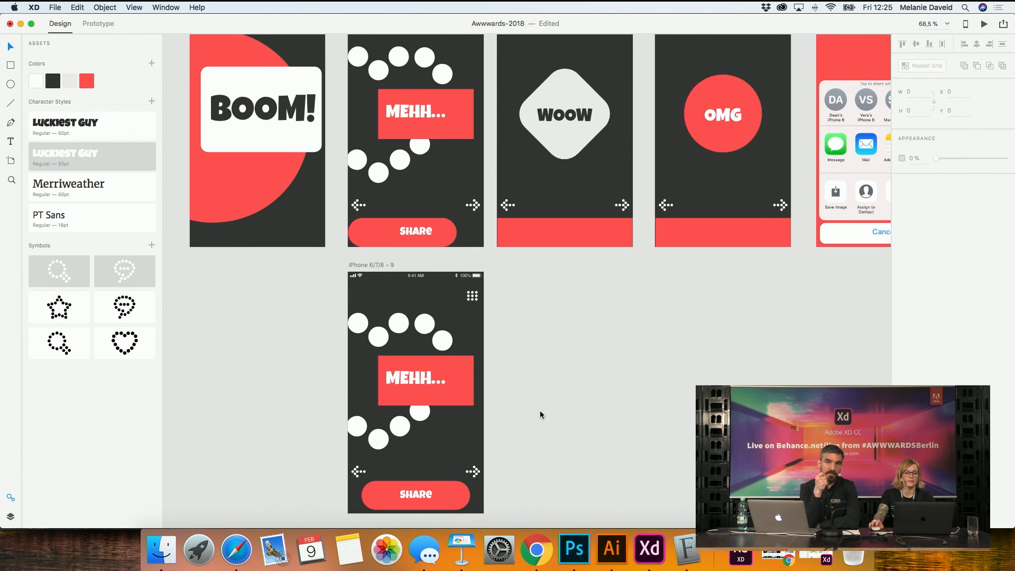
{"action": "scroll", "coordinate": [540, 411], "scroll_direction": "up", "scroll_amount": 2}
{"action": "scroll", "coordinate": [539, 408], "scroll_direction": "down", "scroll_amount": 3}
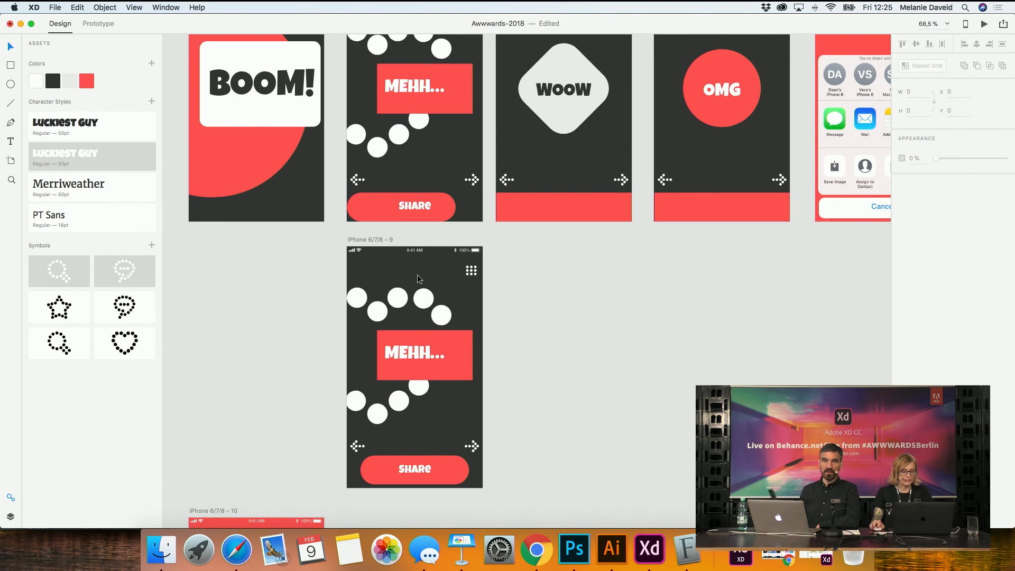
{"action": "left_click", "coordinate": [449, 215]}
{"action": "key", "text": "Delete"}
Copy the square-cornered red bar from iPhone 6/7/8 – 14 and paste it onto iPhone 6/7/8 – 7
{"action": "left_click", "coordinate": [531, 218]}
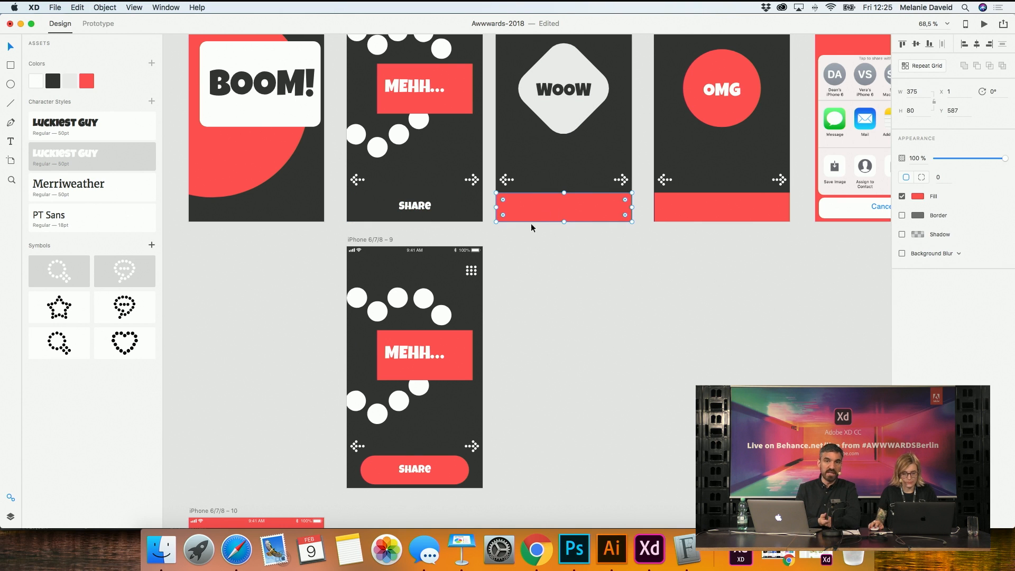
{"action": "scroll", "coordinate": [447, 220], "scroll_direction": "down", "scroll_amount": 1}
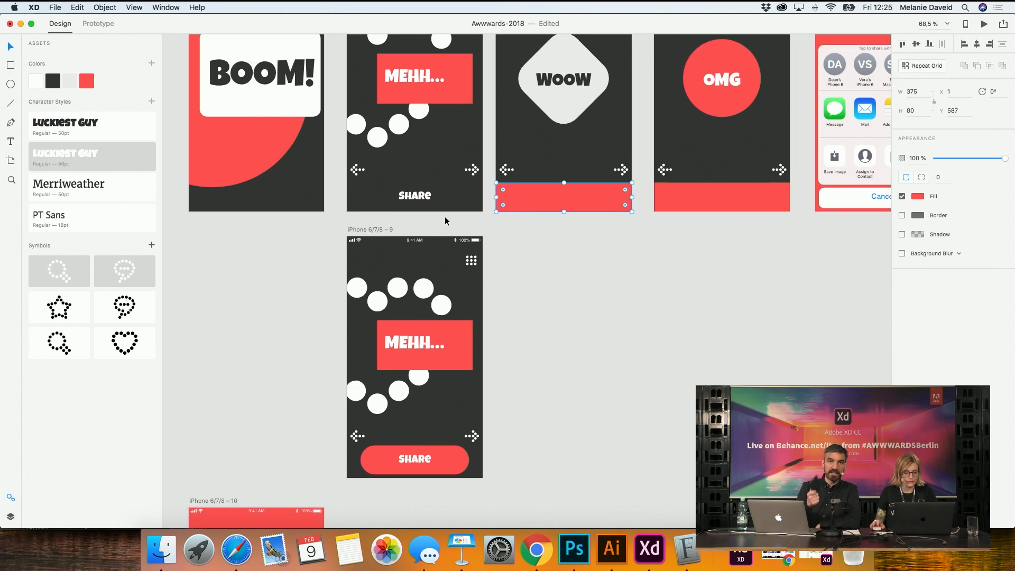
{"action": "scroll", "coordinate": [445, 221], "scroll_direction": "up", "scroll_amount": 5}
{"action": "key", "text": "super+c"}
{"action": "left_click", "coordinate": [381, 174]}
{"action": "key", "text": "super+v"}
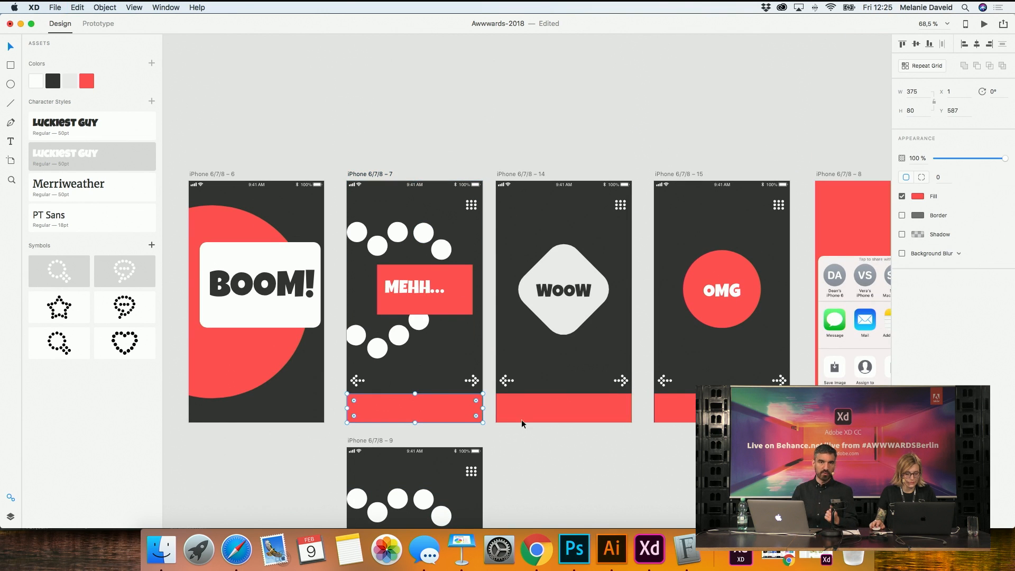
Send the pasted red bar on iPhone 6/7/8 – 7 to the back, behind the Share text
{"action": "scroll", "coordinate": [521, 428], "scroll_direction": "down", "scroll_amount": 3}
{"action": "right_click", "coordinate": [427, 273]}
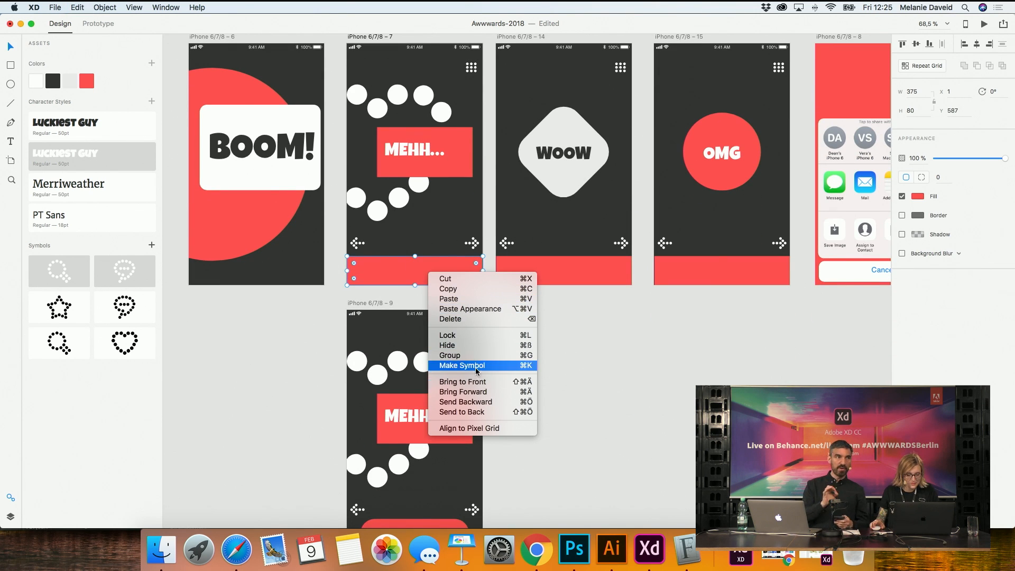
{"action": "left_click", "coordinate": [476, 411]}
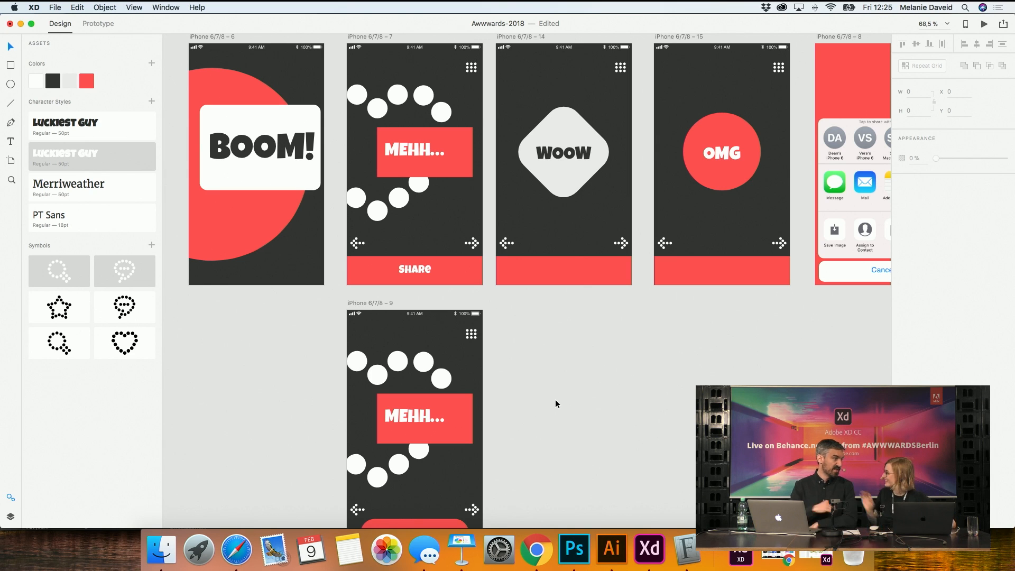
{"action": "scroll", "coordinate": [554, 400], "scroll_direction": "up", "scroll_amount": 1}
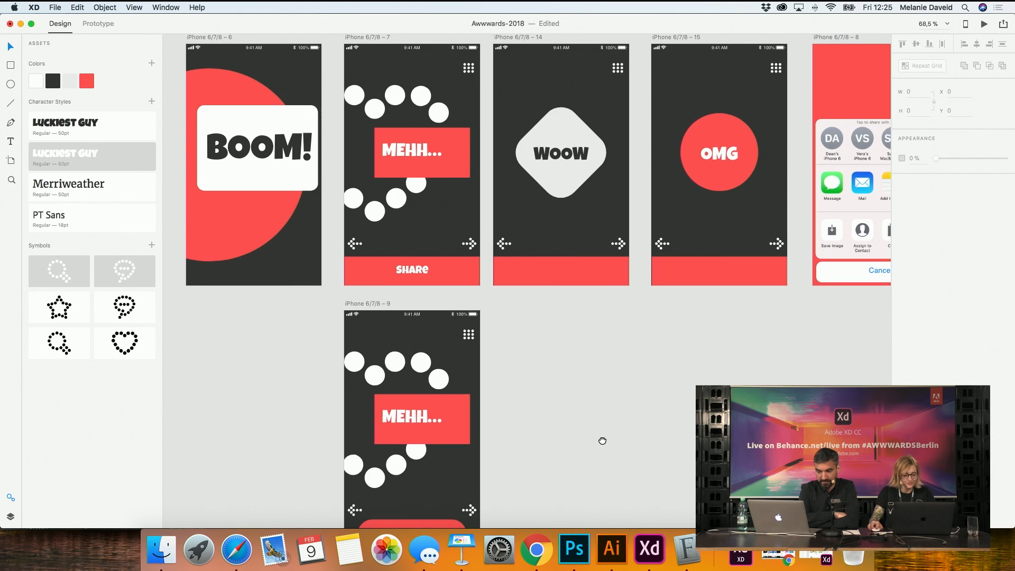
{"action": "scroll", "coordinate": [468, 405], "scroll_direction": "down", "scroll_amount": 5}
{"action": "left_click", "coordinate": [447, 400]}
{"action": "left_click", "coordinate": [492, 404], "text": "shift"}
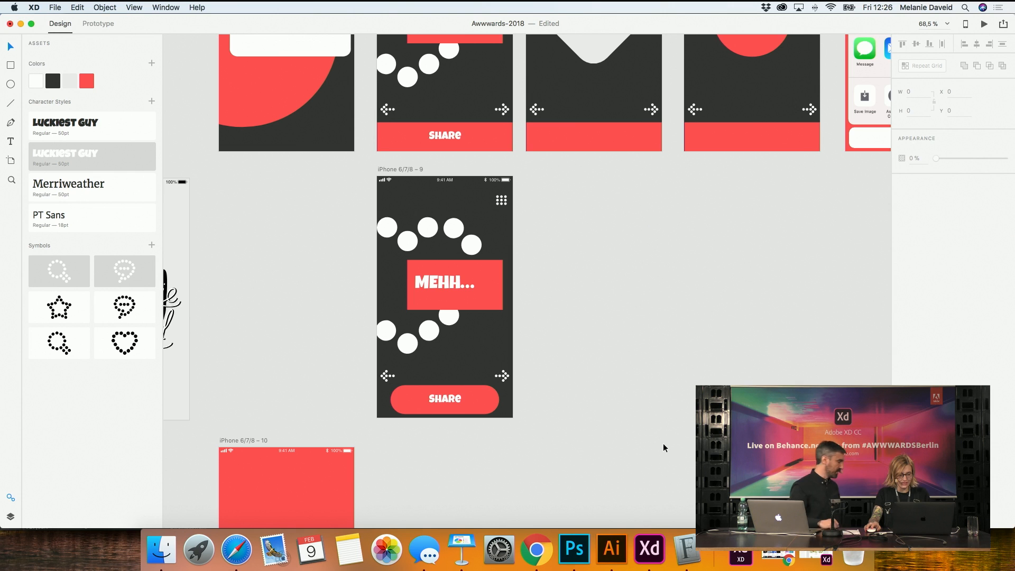
{"action": "left_click_drag", "start_coordinate": [535, 459], "coordinate": [609, 375]}
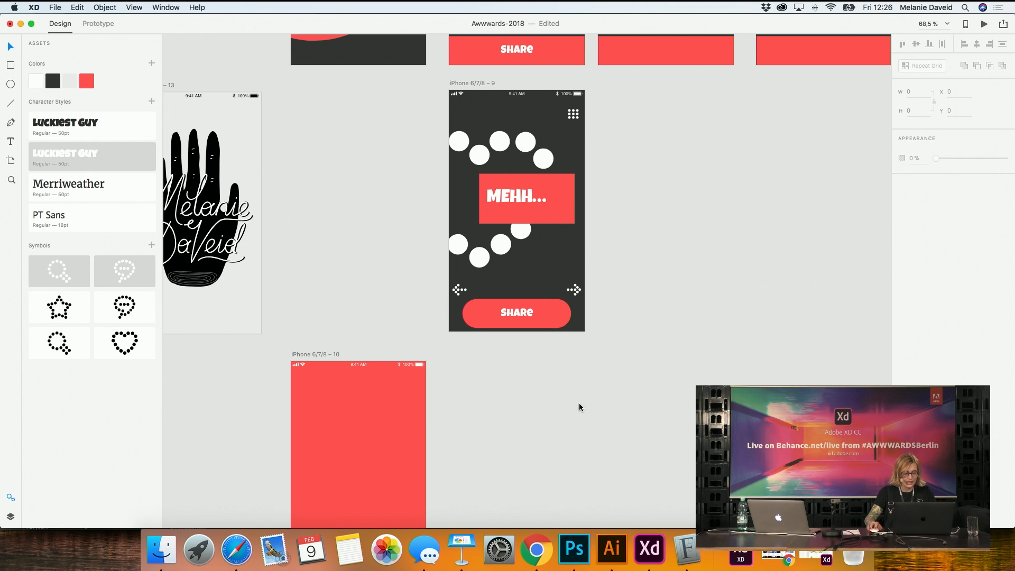
Select the red bar together with the Share text on iPhone 6/7/8 – 7
{"action": "scroll", "coordinate": [579, 403], "scroll_direction": "up", "scroll_amount": 5}
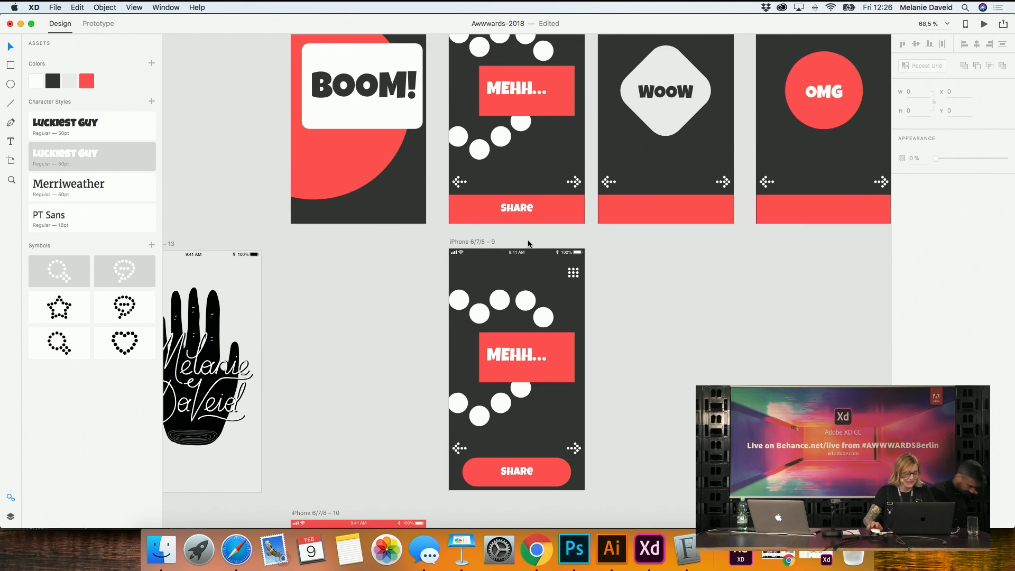
{"action": "left_click", "coordinate": [559, 222]}
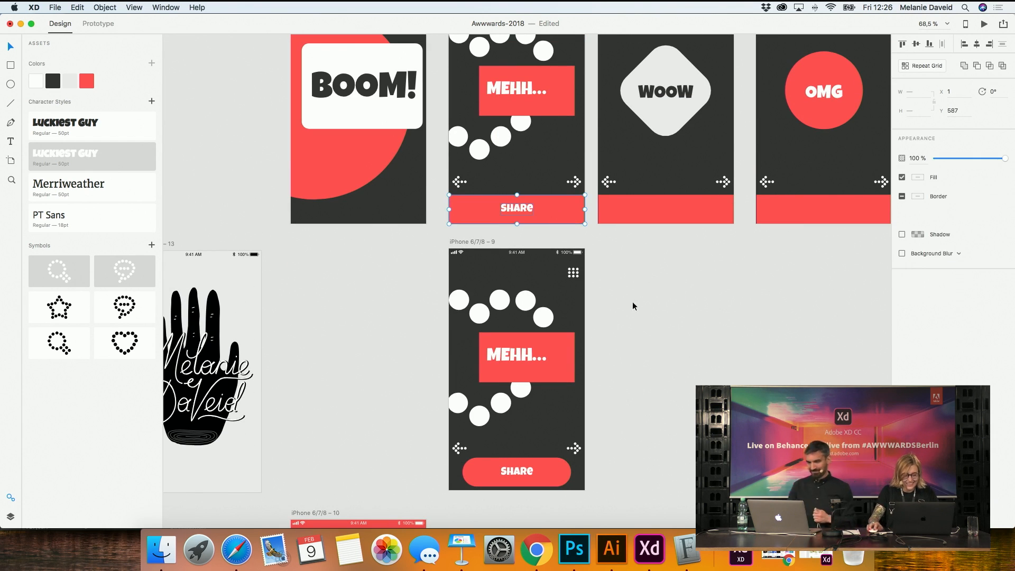
{"action": "left_click", "coordinate": [517, 207]}
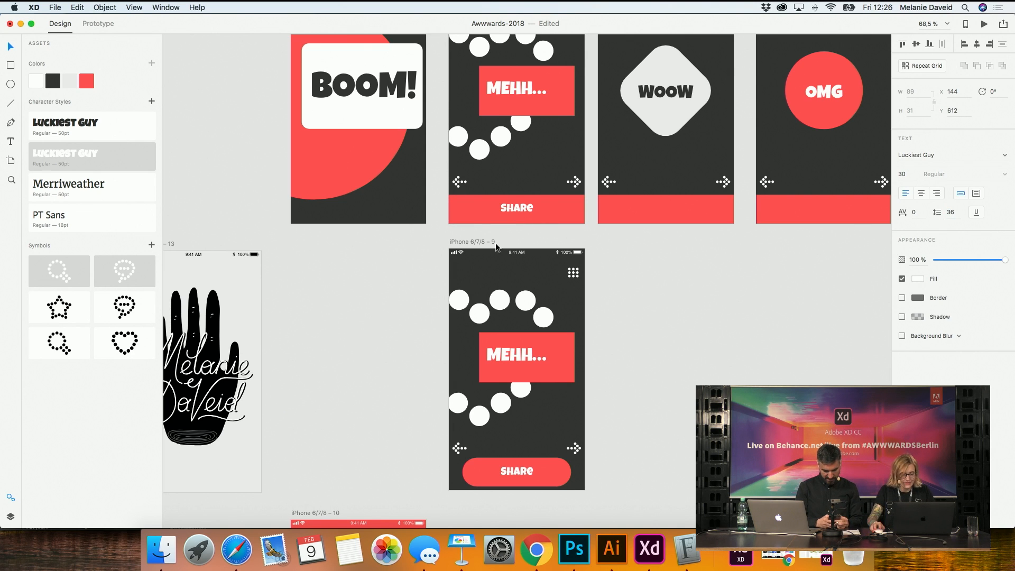
{"action": "double_click", "coordinate": [526, 206]}
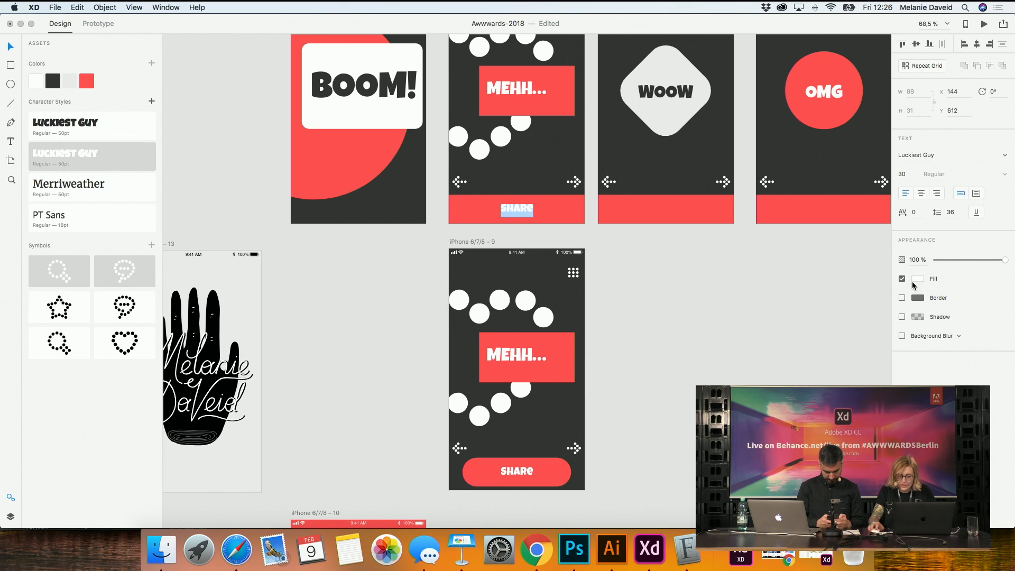
{"action": "left_click", "coordinate": [951, 213]}
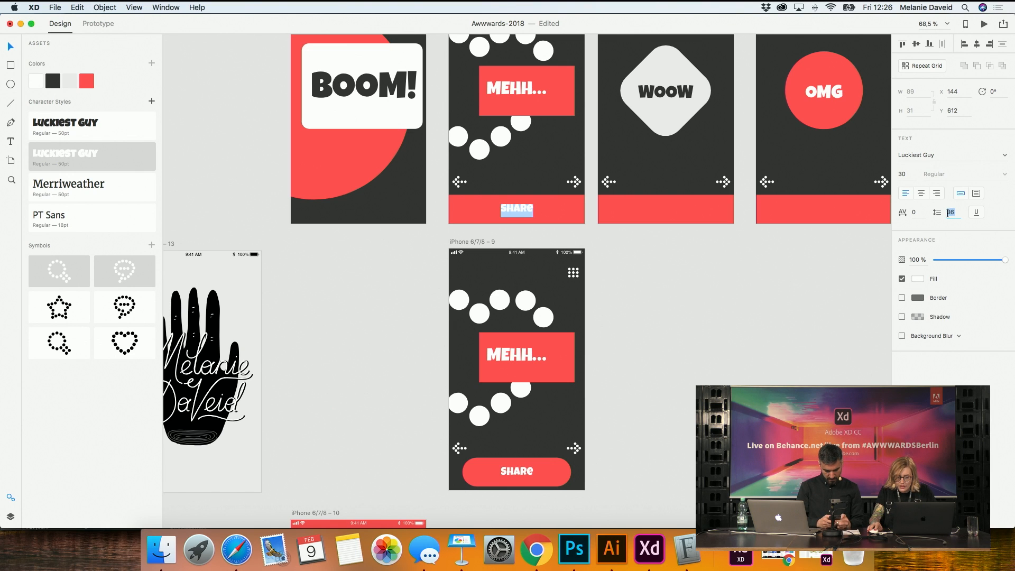
{"action": "key", "text": "Return"}
{"action": "key", "text": "Return"}
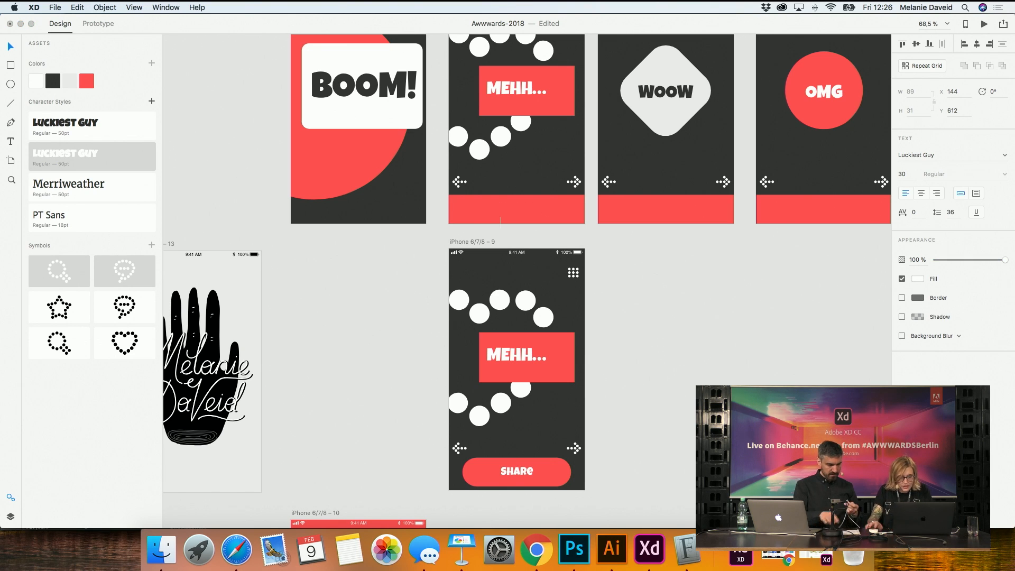
{"action": "key", "text": "super+z"}
{"action": "key", "text": "Escape"}
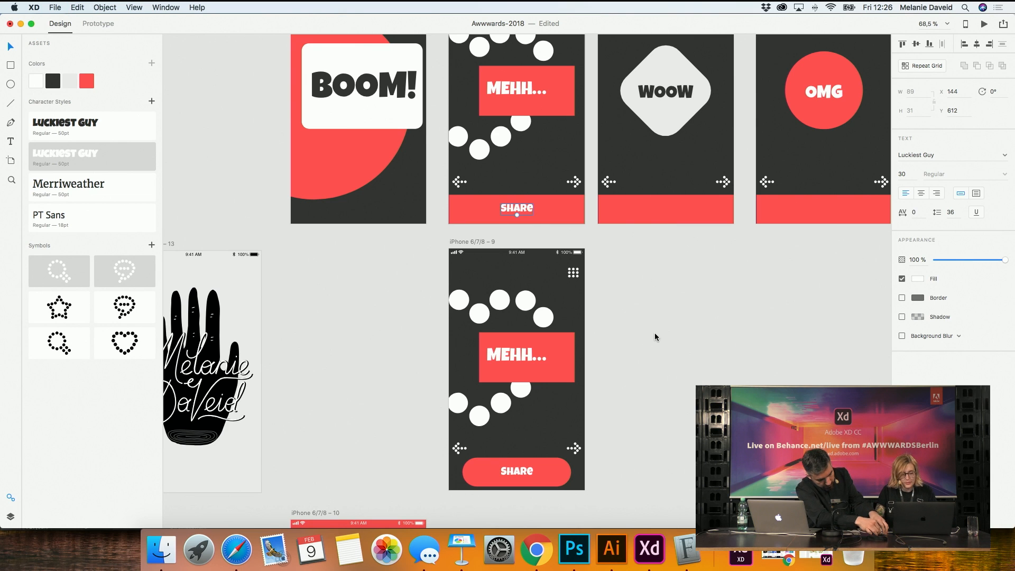
{"action": "left_click", "coordinate": [654, 332]}
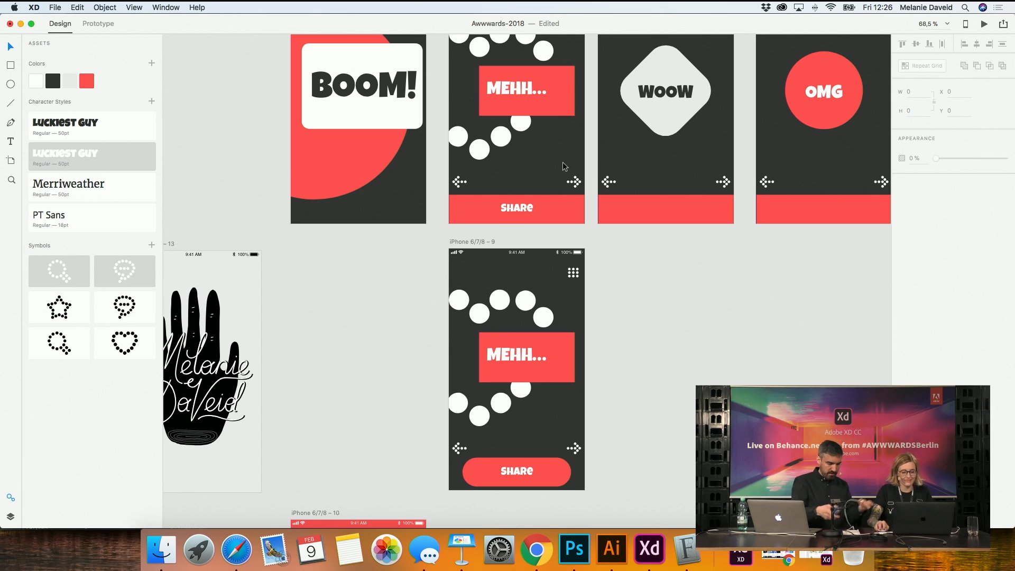
{"action": "left_click", "coordinate": [515, 209]}
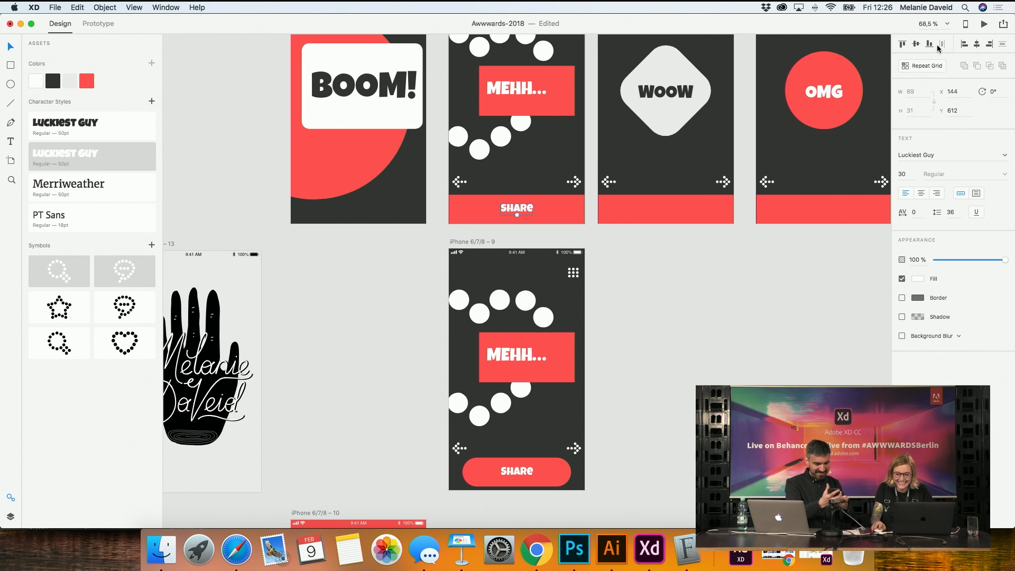
{"action": "scroll", "coordinate": [594, 192], "scroll_direction": "down", "scroll_amount": 3}
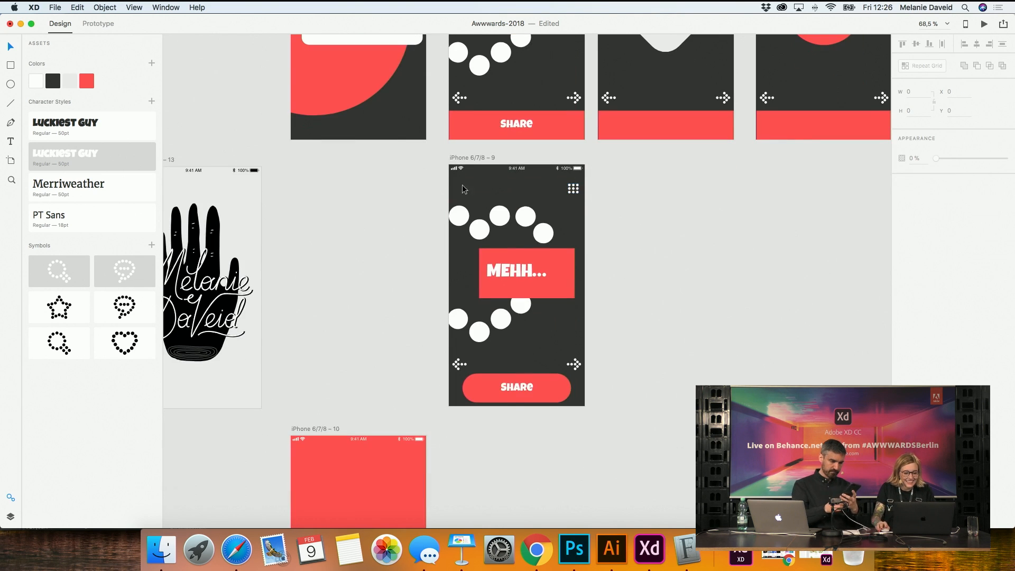
{"action": "left_click", "coordinate": [468, 163]}
{"action": "scroll", "coordinate": [652, 214], "scroll_direction": "up", "scroll_amount": 5}
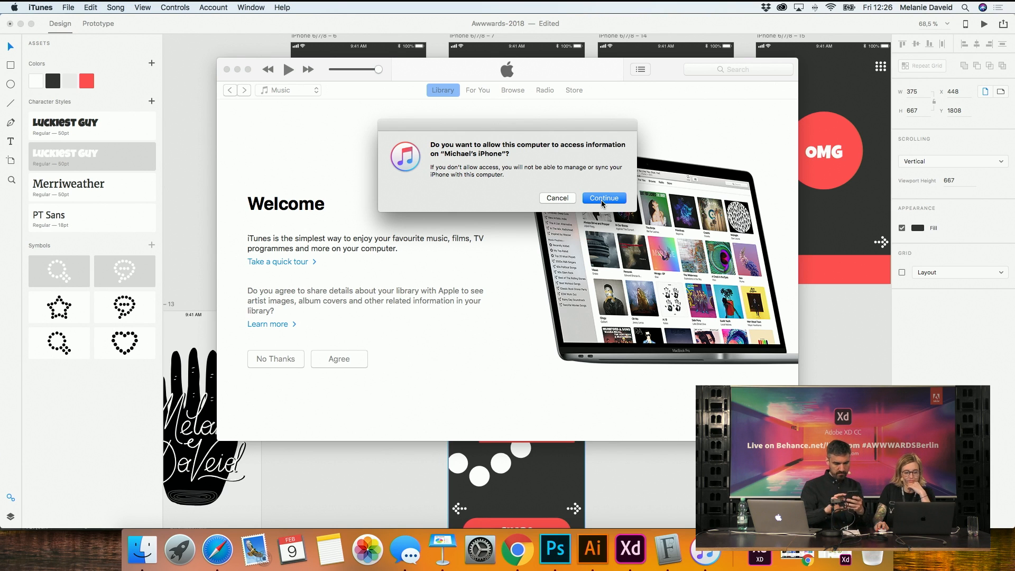
Decline the computer's access to the connected iPhone and quit iTunes
{"action": "left_click", "coordinate": [543, 201]}
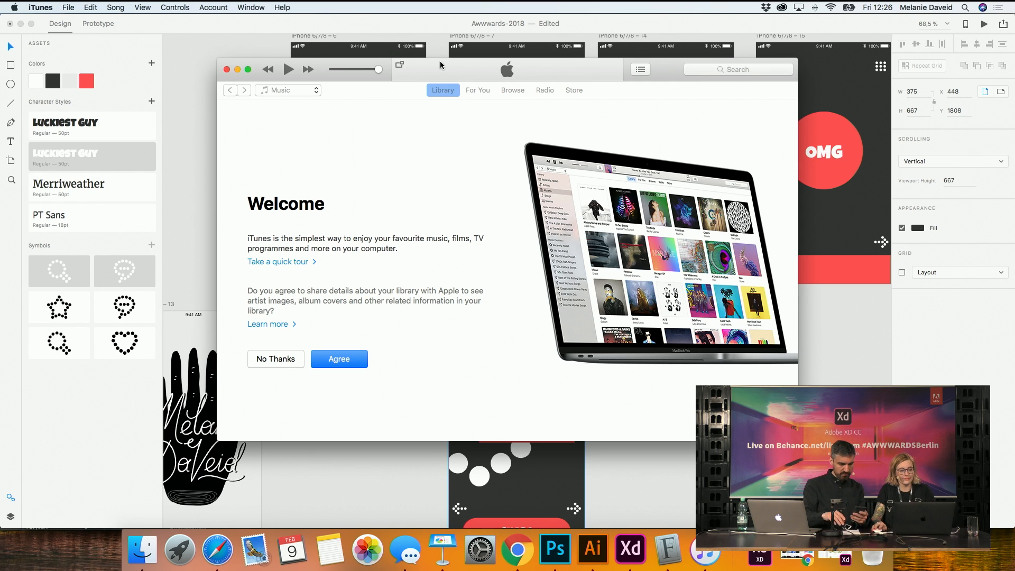
{"action": "key", "text": "super+q"}
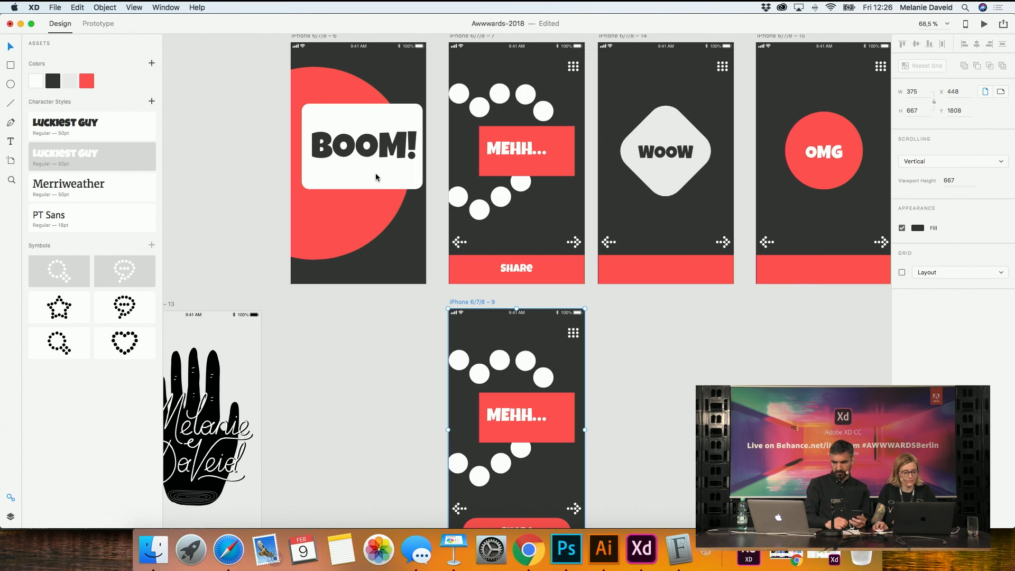
Save the Awwwards-2018 document
{"action": "key", "text": "super+s"}
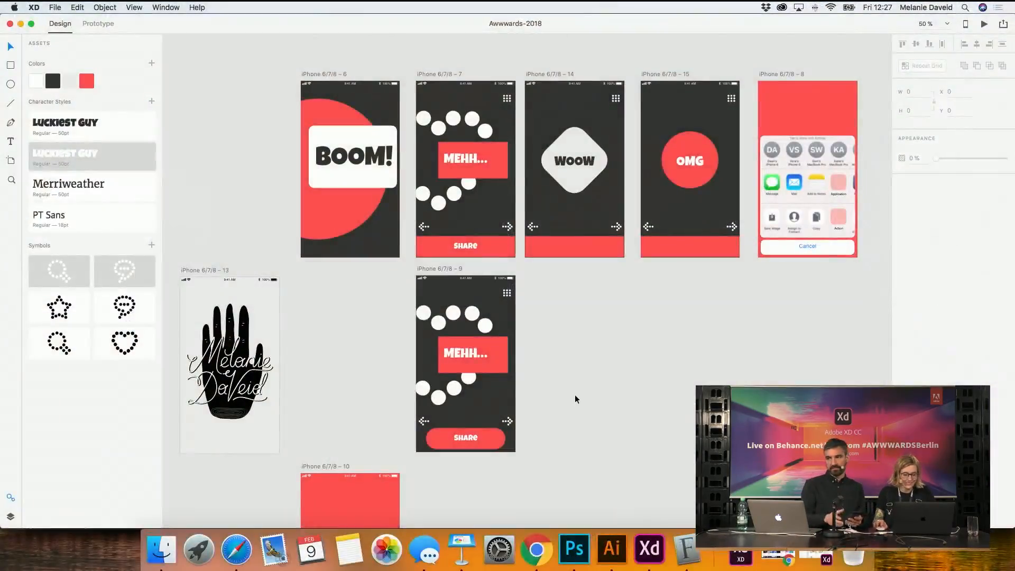
{"action": "scroll", "coordinate": [575, 398], "scroll_direction": "down", "scroll_amount": 4}
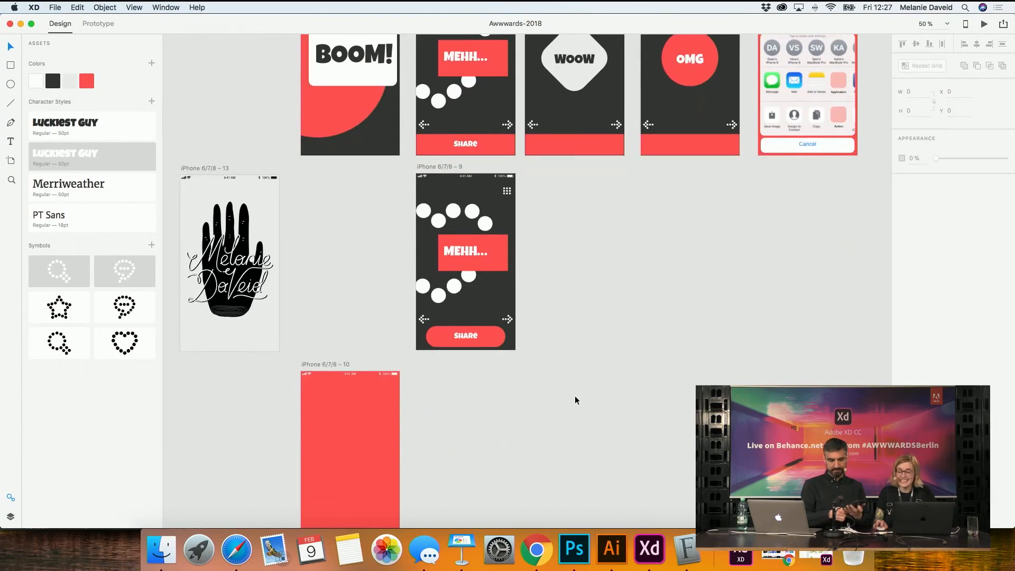
{"action": "scroll", "coordinate": [575, 397], "scroll_direction": "up", "scroll_amount": 2}
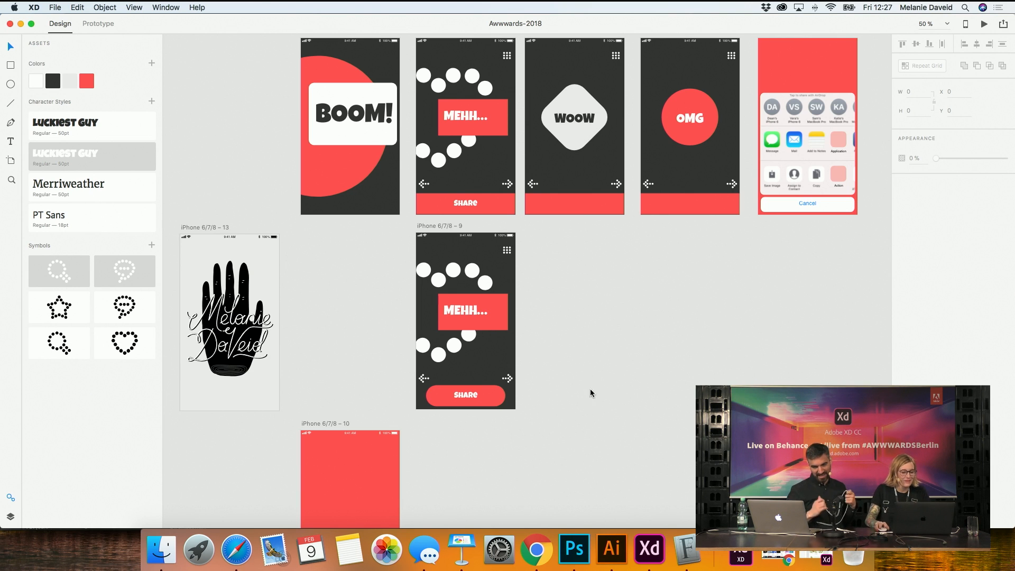
{"action": "key", "text": "space"}
{"action": "left_click_drag", "start_coordinate": [599, 330], "coordinate": [605, 343]}
{"action": "scroll", "coordinate": [608, 307], "scroll_direction": "up", "scroll_amount": 2}
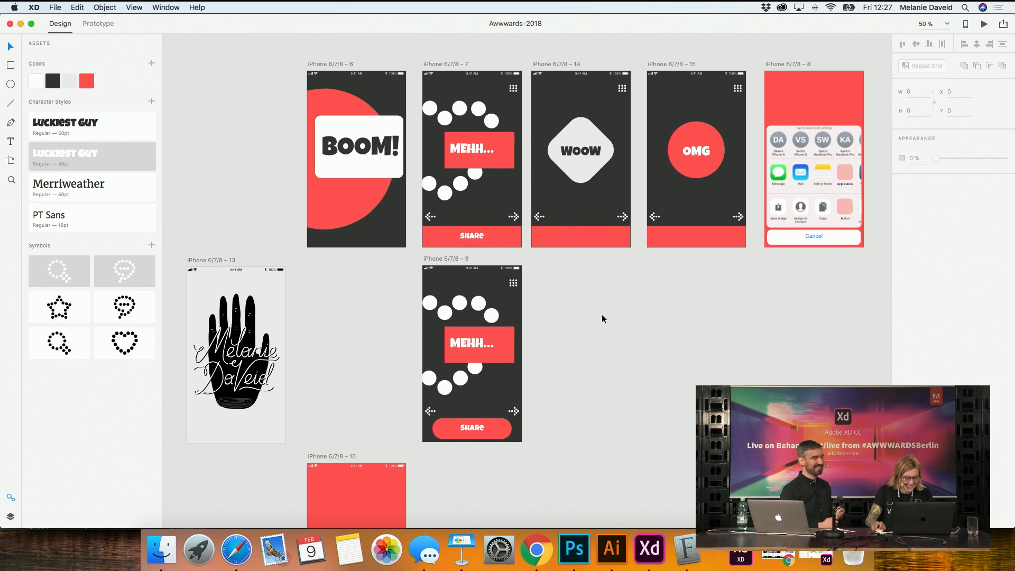
Align the red bar behind SHARE on the iPhone 6/7/8 – 7 artboard to the artboard's left edge
{"action": "left_click", "coordinate": [473, 236]}
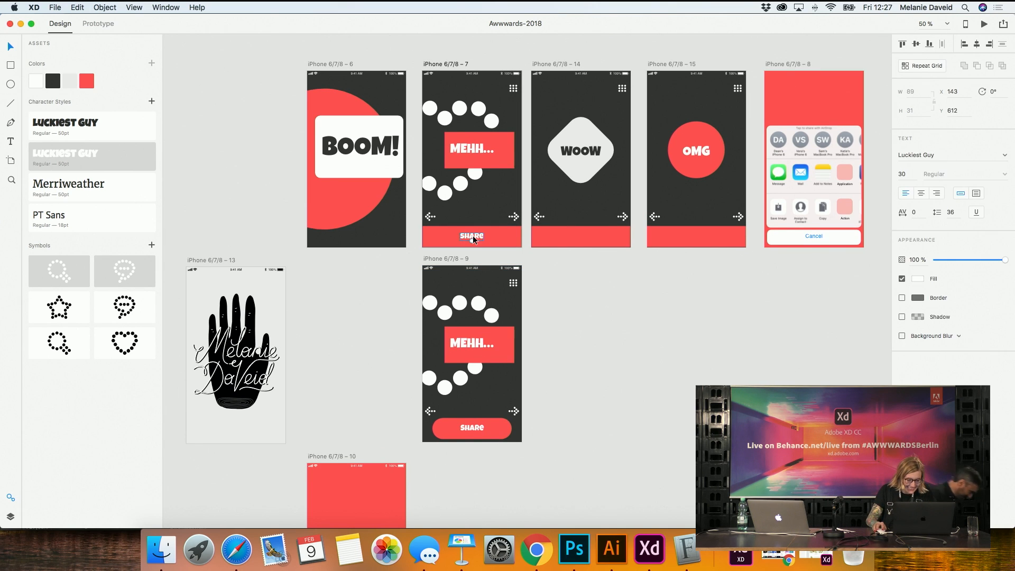
{"action": "left_click", "coordinate": [447, 259]}
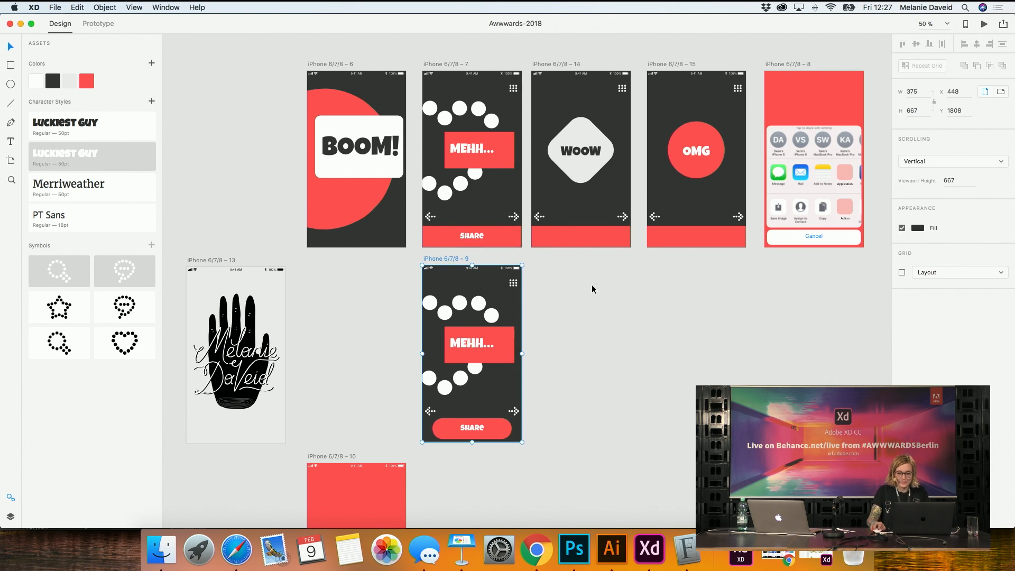
{"action": "left_click", "coordinate": [485, 235]}
{"action": "left_click", "coordinate": [468, 240], "text": "shift"}
{"action": "left_click", "coordinate": [524, 271]}
{"action": "left_click", "coordinate": [506, 237]}
{"action": "left_click", "coordinate": [962, 45]}
Turn the SHARE text and its red bar on the iPhone 6/7/8 – 7 artboard into a reusable symbol
{"action": "left_click", "coordinate": [533, 255]}
{"action": "left_click", "coordinate": [476, 237]}
{"action": "left_click", "coordinate": [503, 239], "text": "shift"}
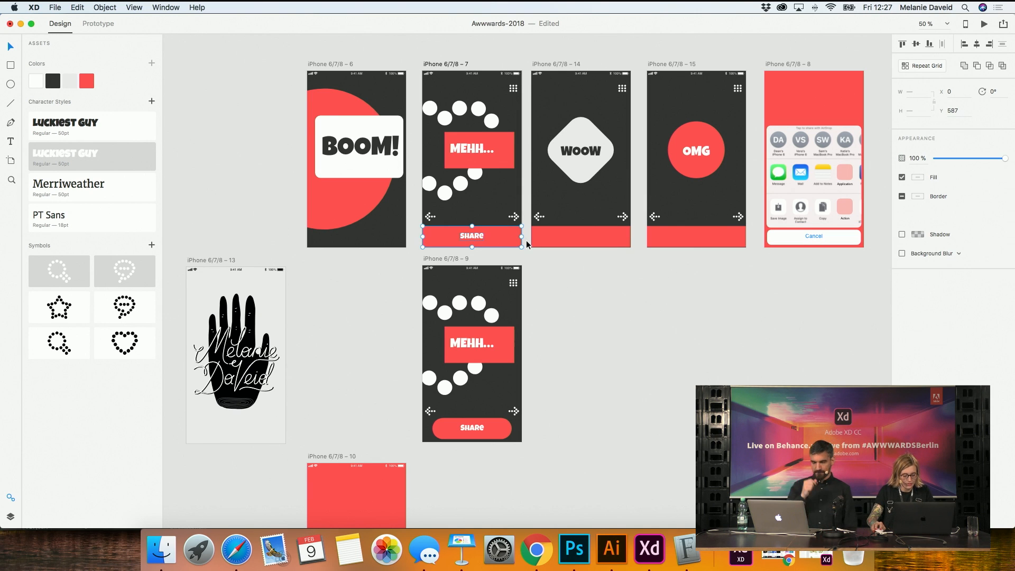
{"action": "left_click", "coordinate": [151, 245]}
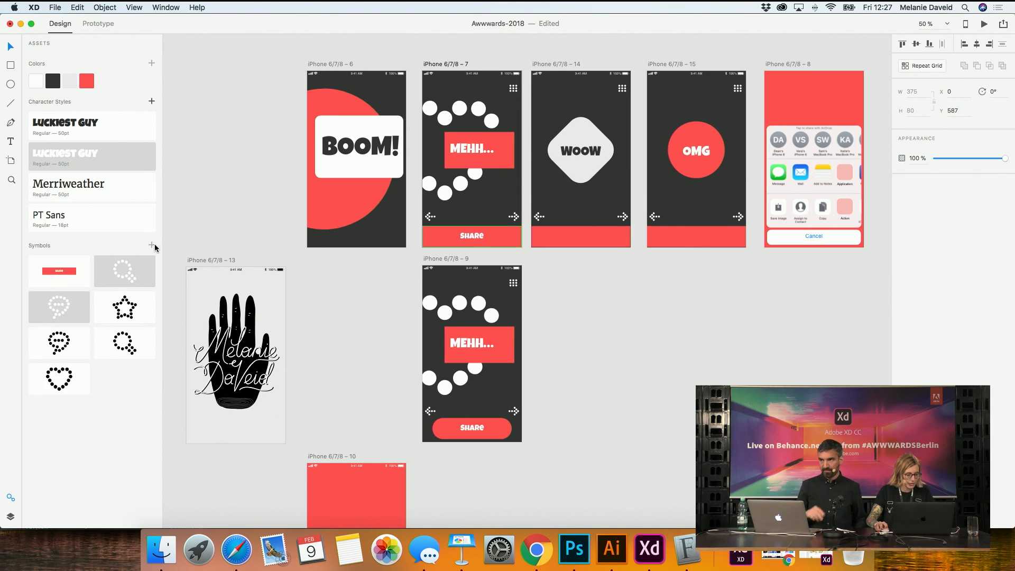
Replace the plain red bar on the WOOW artboard with an instance of the red SHARE bar symbol
{"action": "left_click", "coordinate": [573, 242]}
{"action": "key", "text": "Delete"}
{"action": "left_click_drag", "start_coordinate": [57, 273], "coordinate": [579, 242]}
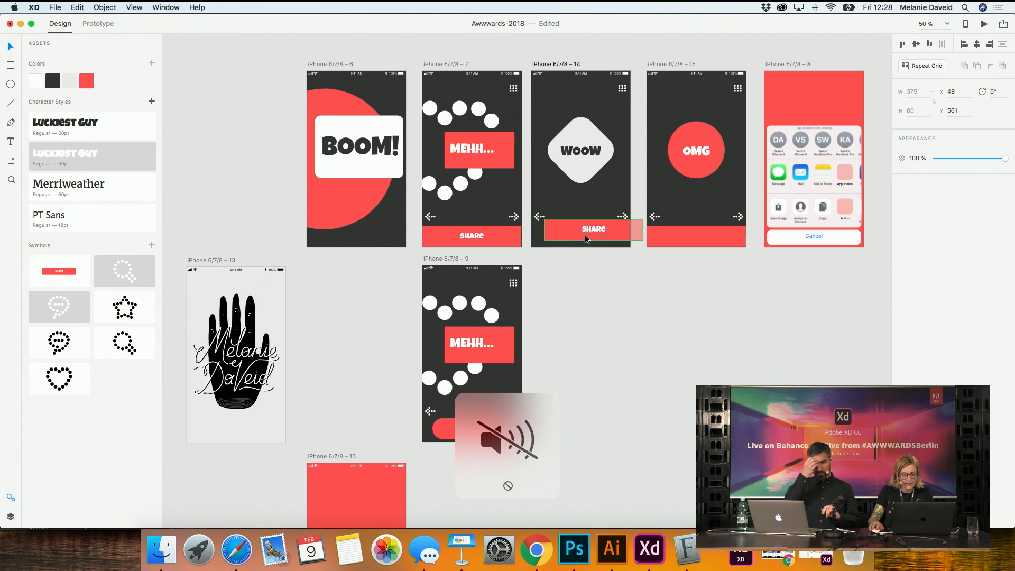
Replace the plain red bar on the OMG artboard with an instance of the SHARE symbol, flush with the artboard's bottom
{"action": "left_click", "coordinate": [649, 243]}
{"action": "key", "text": "Delete"}
{"action": "left_click_drag", "start_coordinate": [59, 271], "coordinate": [687, 246]}
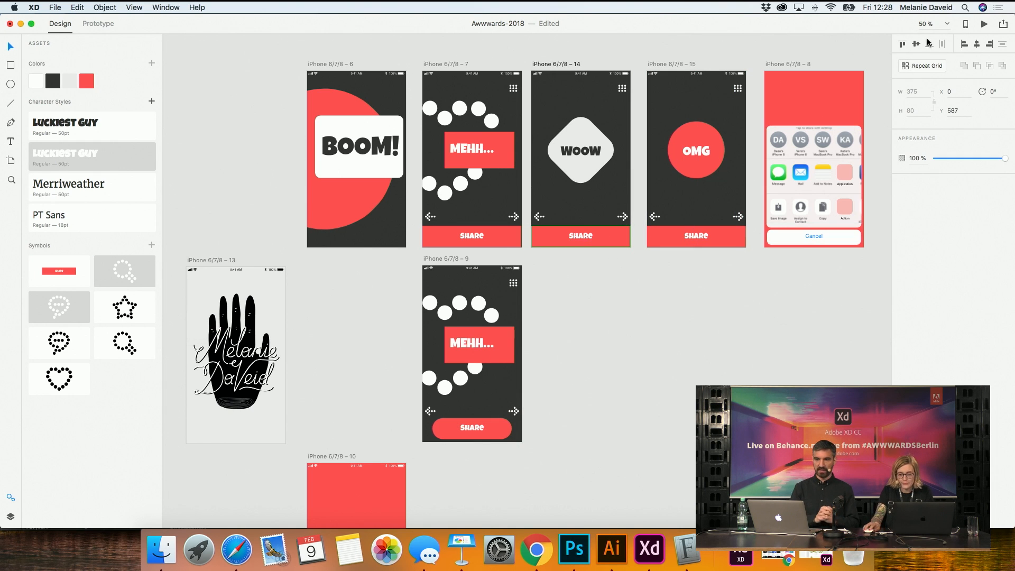
{"action": "left_click", "coordinate": [698, 281]}
{"action": "scroll", "coordinate": [554, 219], "scroll_direction": "up", "scroll_amount": 3}
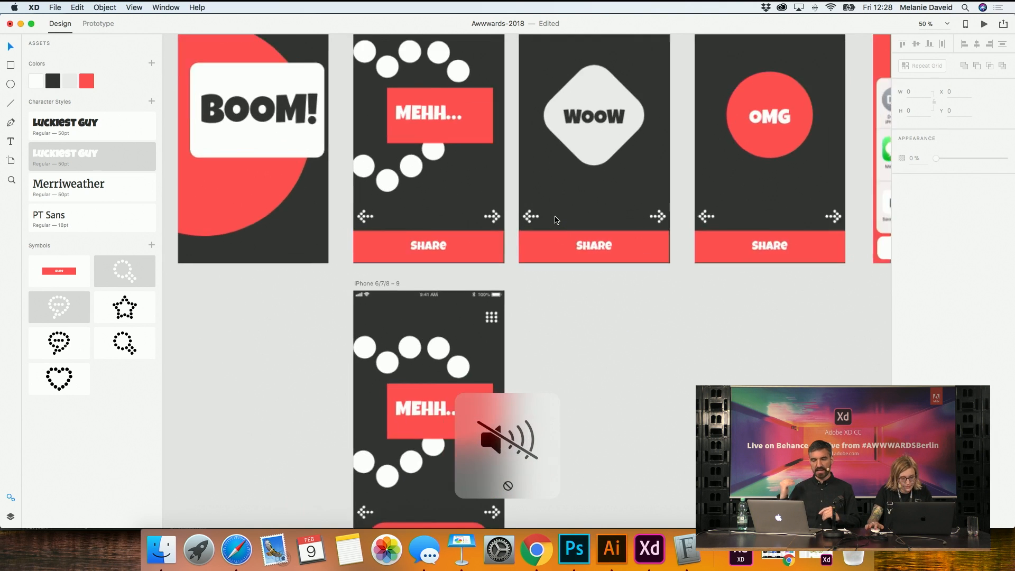
{"action": "scroll", "coordinate": [554, 219], "scroll_direction": "up", "scroll_amount": 2}
{"action": "scroll", "coordinate": [582, 362], "scroll_direction": "down", "scroll_amount": 5}
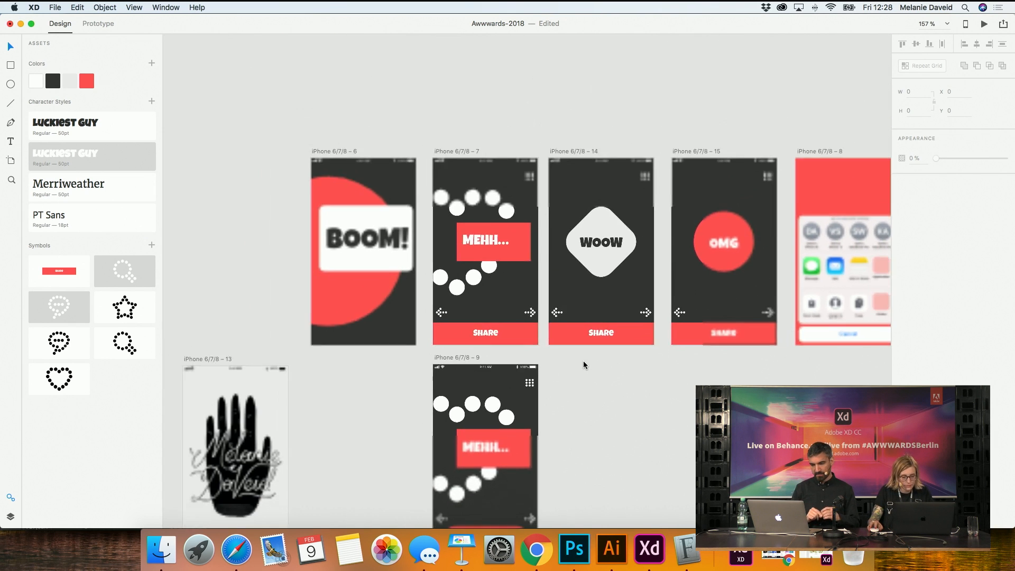
{"action": "scroll", "coordinate": [583, 360], "scroll_direction": "down", "scroll_amount": 5}
{"action": "scroll", "coordinate": [635, 360], "scroll_direction": "down", "scroll_amount": 2}
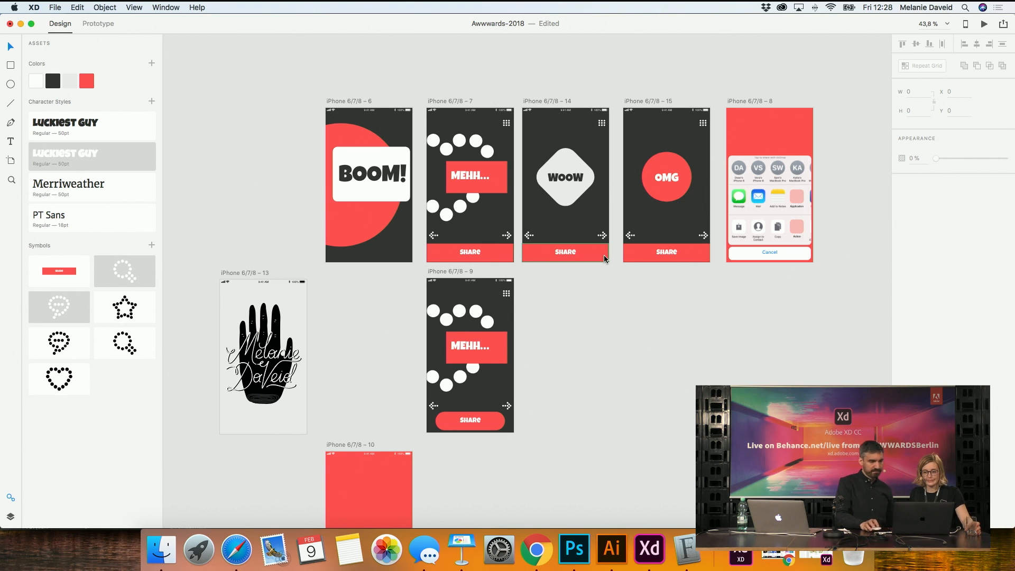
{"action": "left_click", "coordinate": [673, 182]}
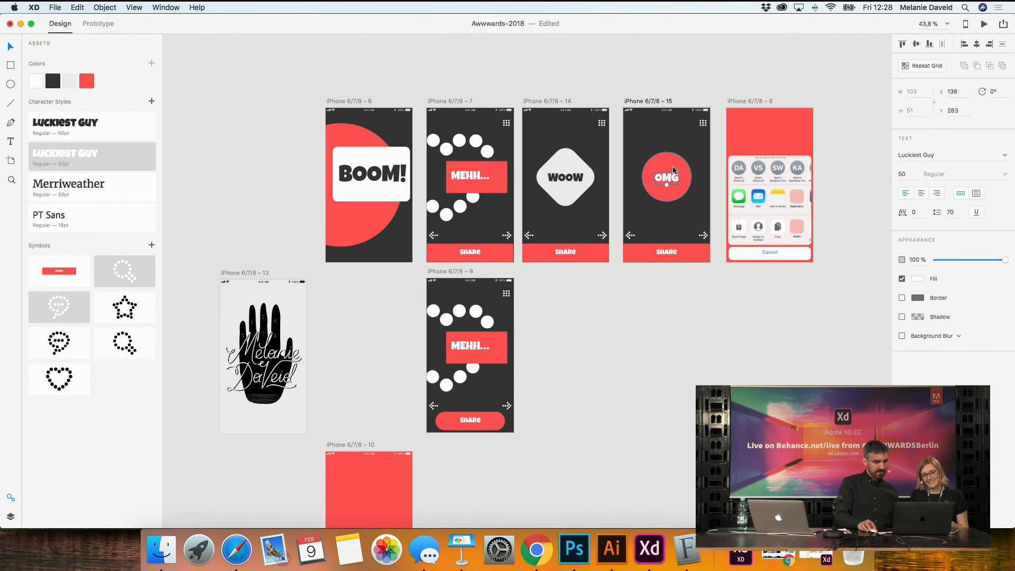
{"action": "left_click", "coordinate": [673, 168], "text": "shift"}
{"action": "scroll", "coordinate": [680, 282], "scroll_direction": "left", "scroll_amount": 2}
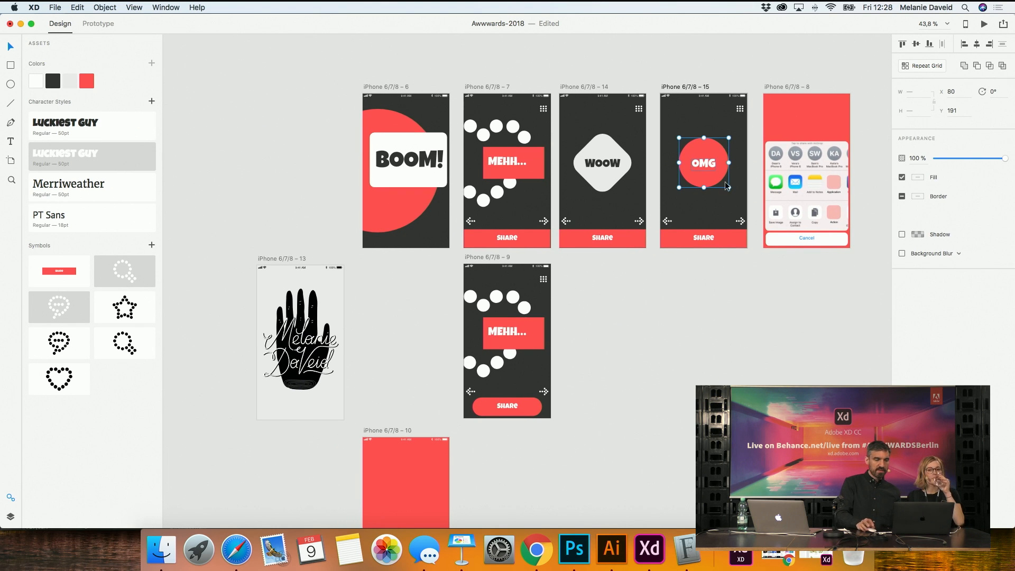
{"action": "left_click", "coordinate": [703, 250]}
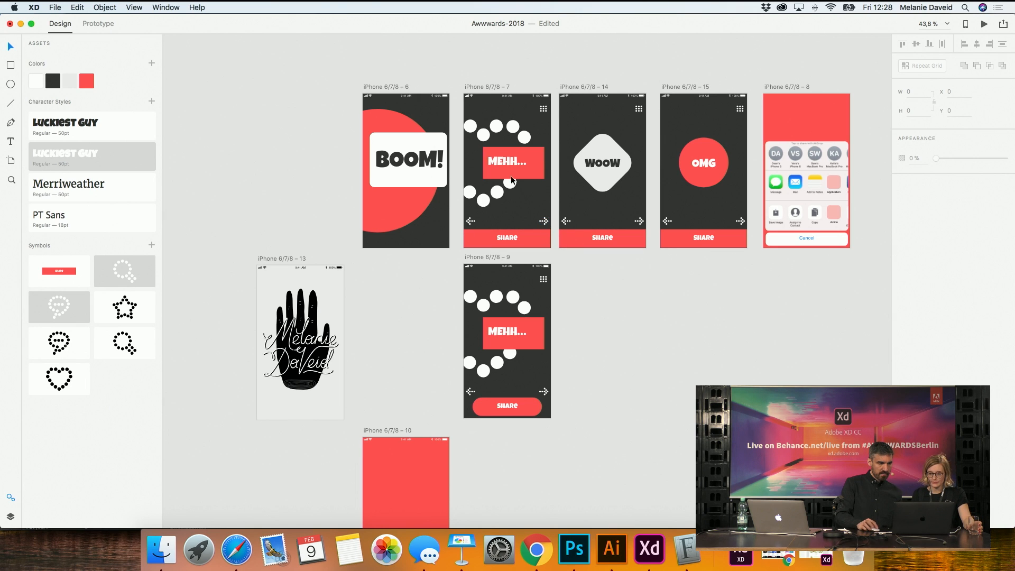
Start exporting the white dotted shape on the iPhone 6/7/8 – 7 artboard, keeping PNG as the format
{"action": "left_click", "coordinate": [515, 127]}
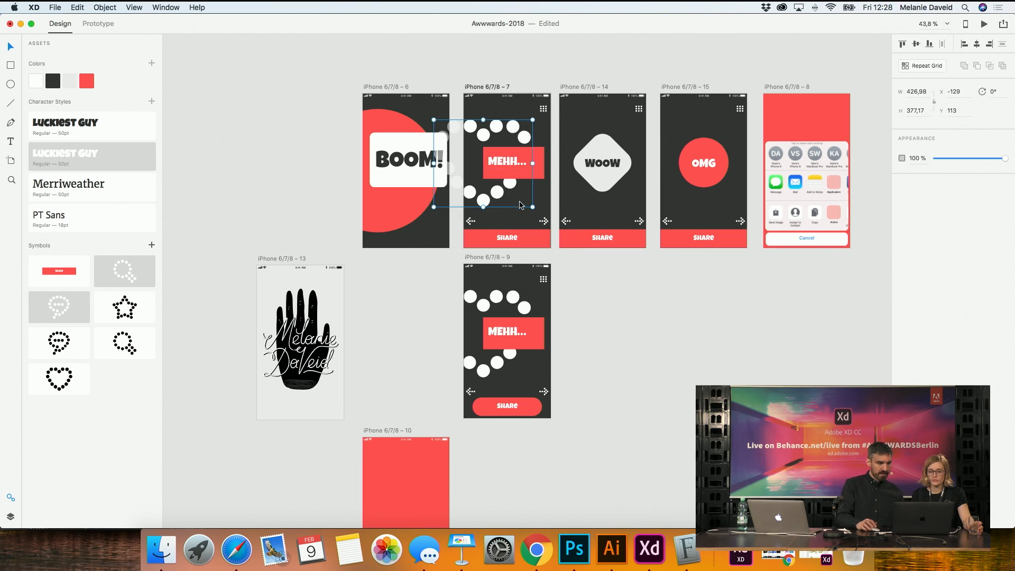
{"action": "key", "text": "super+e"}
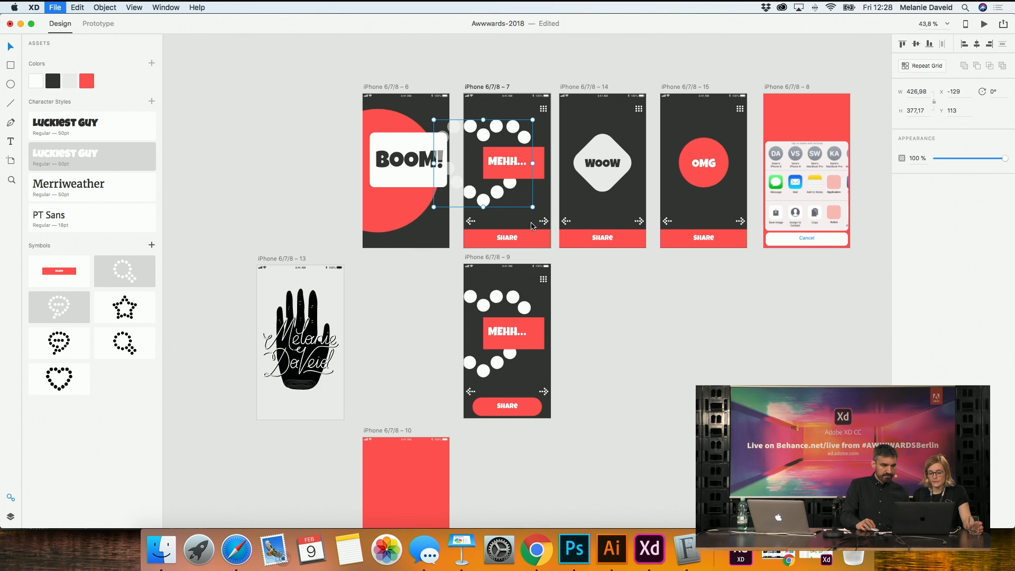
{"action": "left_click", "coordinate": [487, 104]}
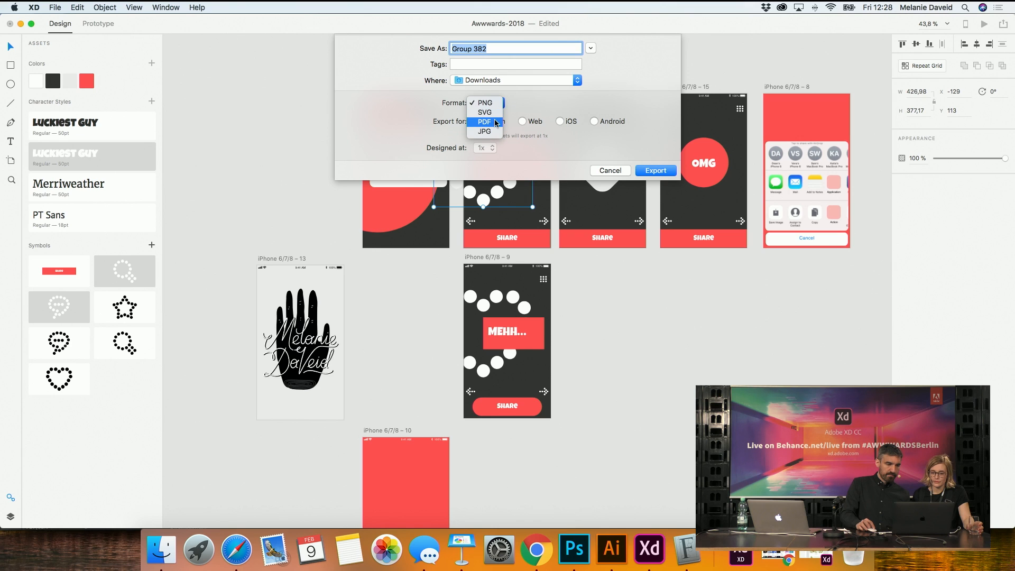
{"action": "left_click", "coordinate": [564, 99]}
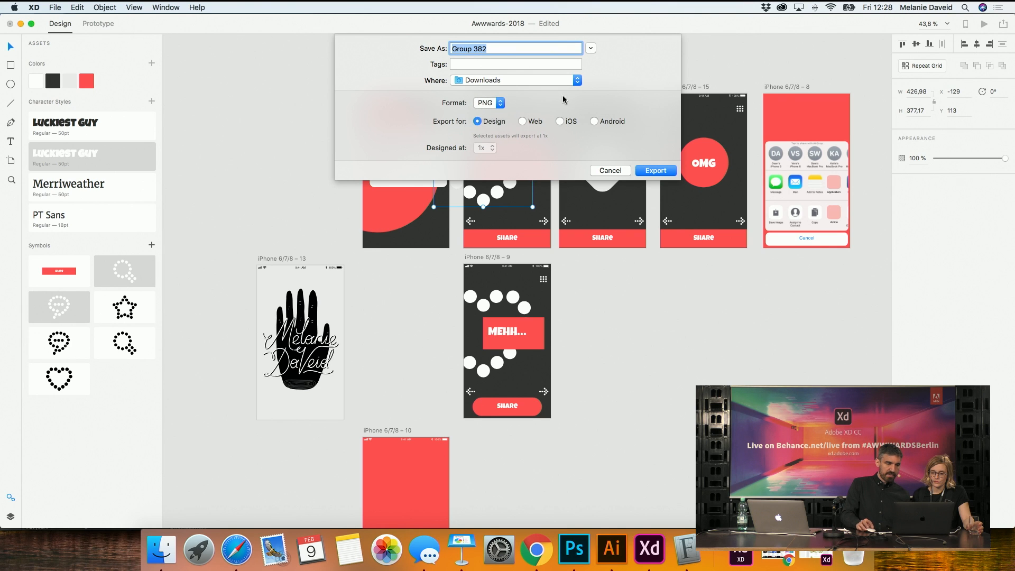
Set the export target to Android and keep the design resolution at 100% - mdpi
{"action": "left_click", "coordinate": [606, 122]}
{"action": "left_click", "coordinate": [532, 148]}
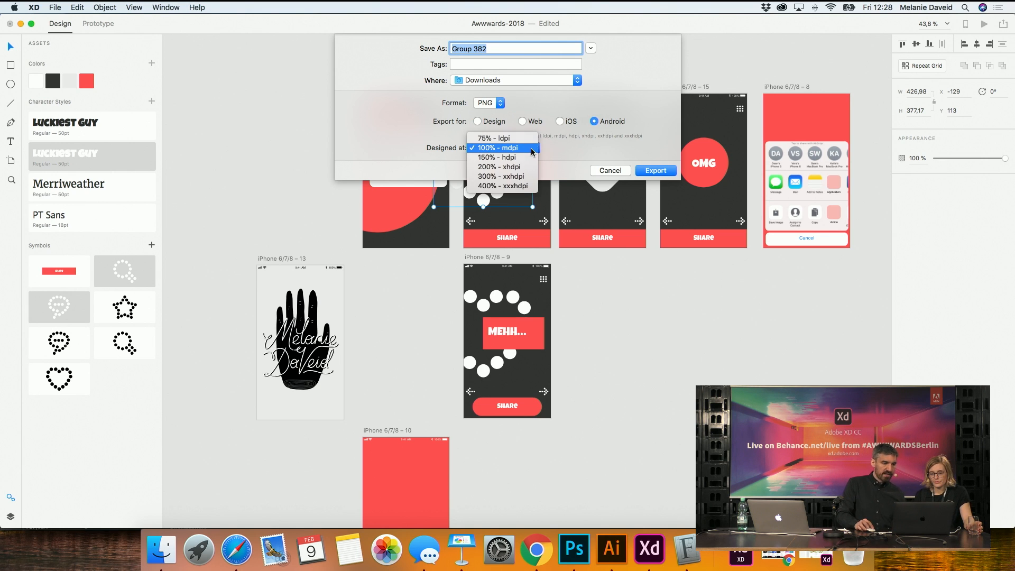
{"action": "left_click", "coordinate": [532, 152]}
{"action": "left_click", "coordinate": [533, 152]}
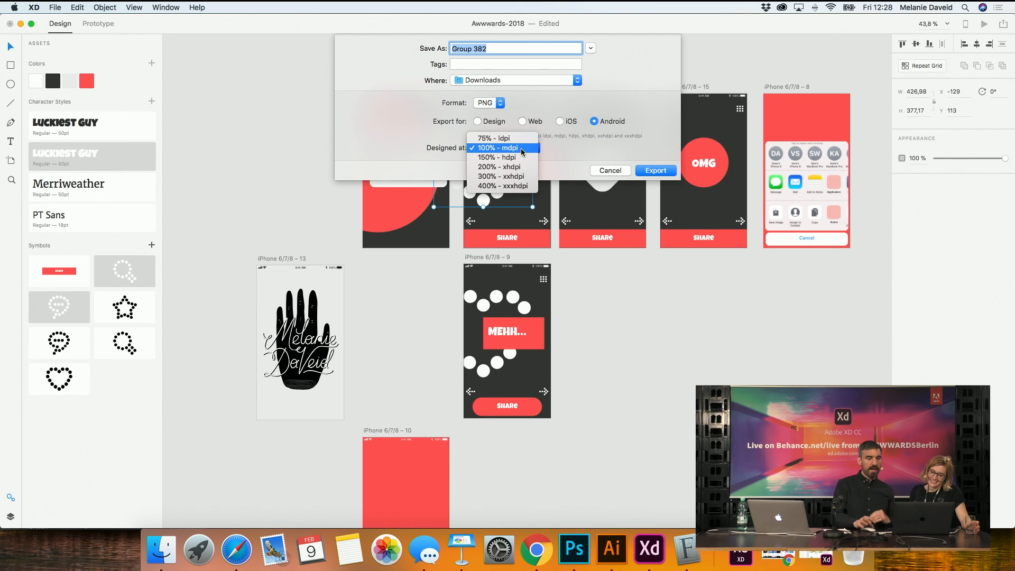
{"action": "left_click", "coordinate": [571, 154]}
Set the export target to iOS with the assets designed at 1x
{"action": "left_click", "coordinate": [559, 121]}
{"action": "left_click", "coordinate": [483, 147]}
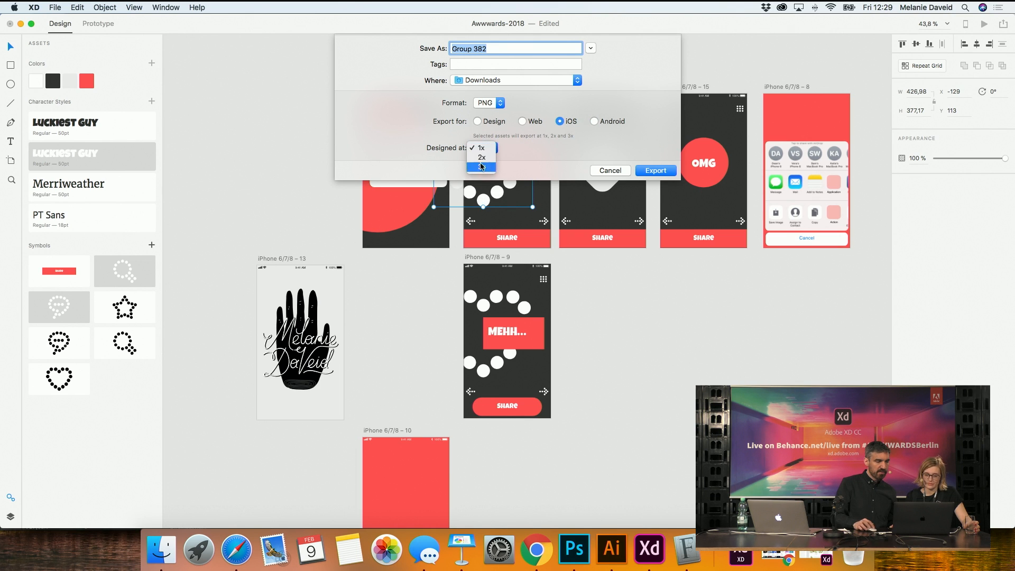
{"action": "left_click", "coordinate": [481, 148]}
Try the Web export target designed at 1x, the Design target, and iOS again for the dotted shape
{"action": "left_click", "coordinate": [523, 121]}
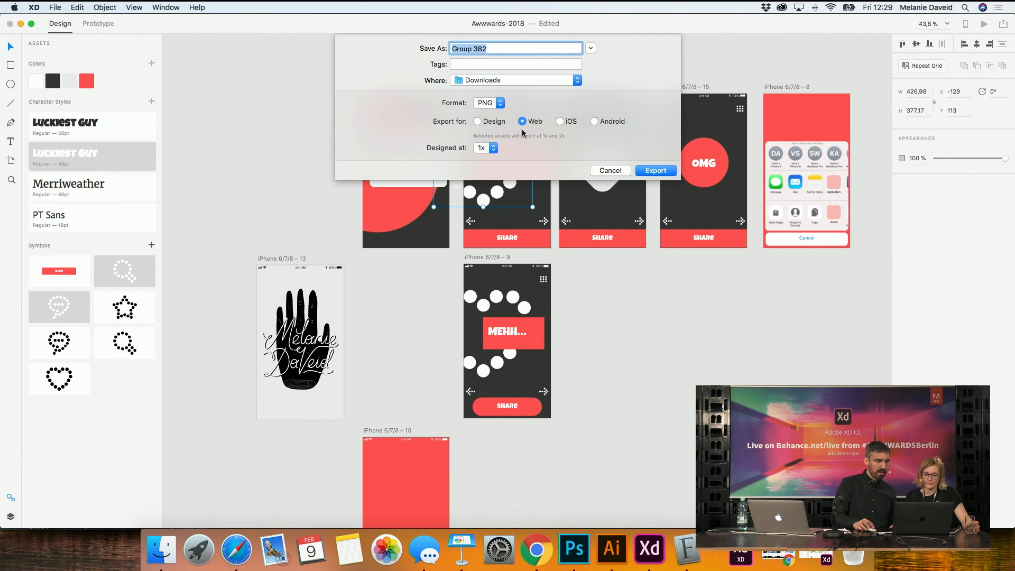
{"action": "left_click", "coordinate": [493, 148]}
{"action": "left_click", "coordinate": [557, 144]}
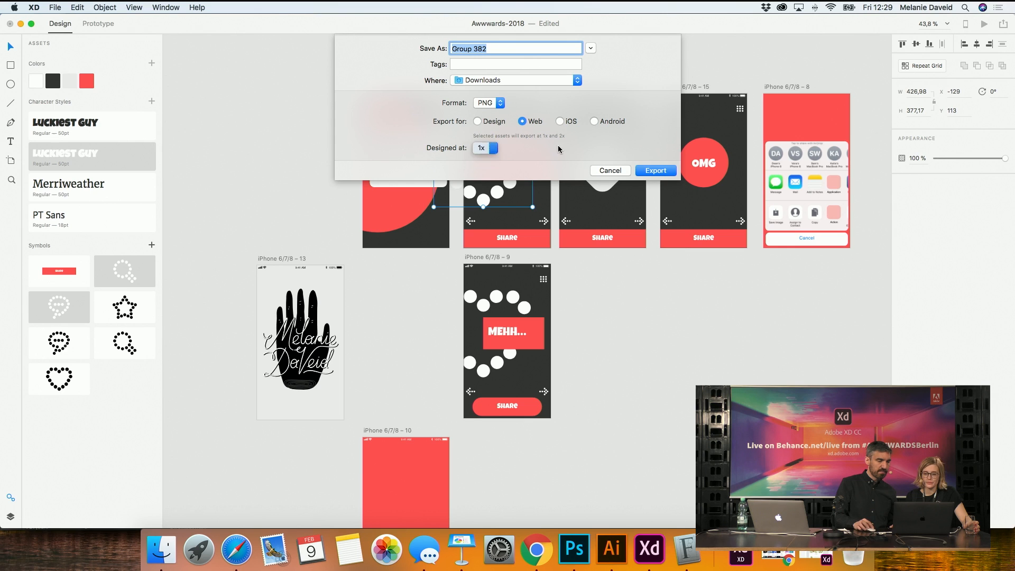
{"action": "left_click", "coordinate": [492, 148]}
{"action": "left_click", "coordinate": [585, 144]}
{"action": "left_click", "coordinate": [496, 122]}
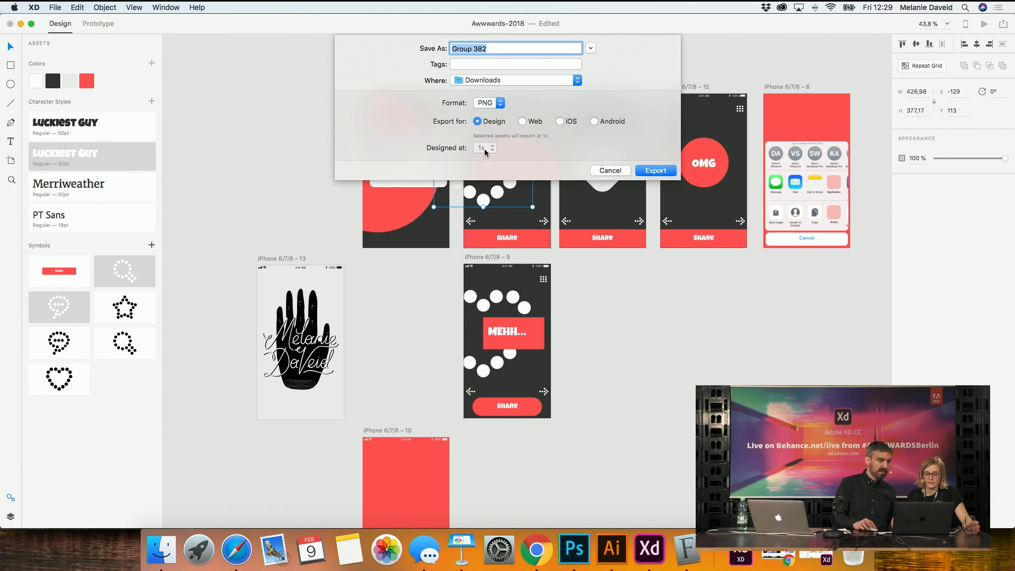
{"action": "left_click", "coordinate": [561, 121]}
Try SVG and PDF as the export format for the dotted shape, and cancel the export
{"action": "left_click", "coordinate": [496, 104]}
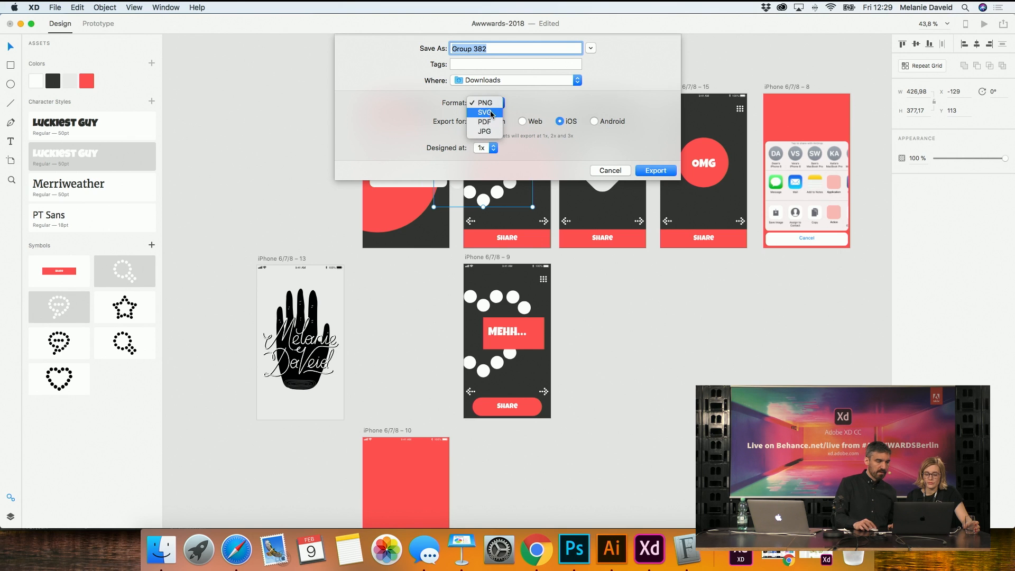
{"action": "left_click", "coordinate": [484, 109]}
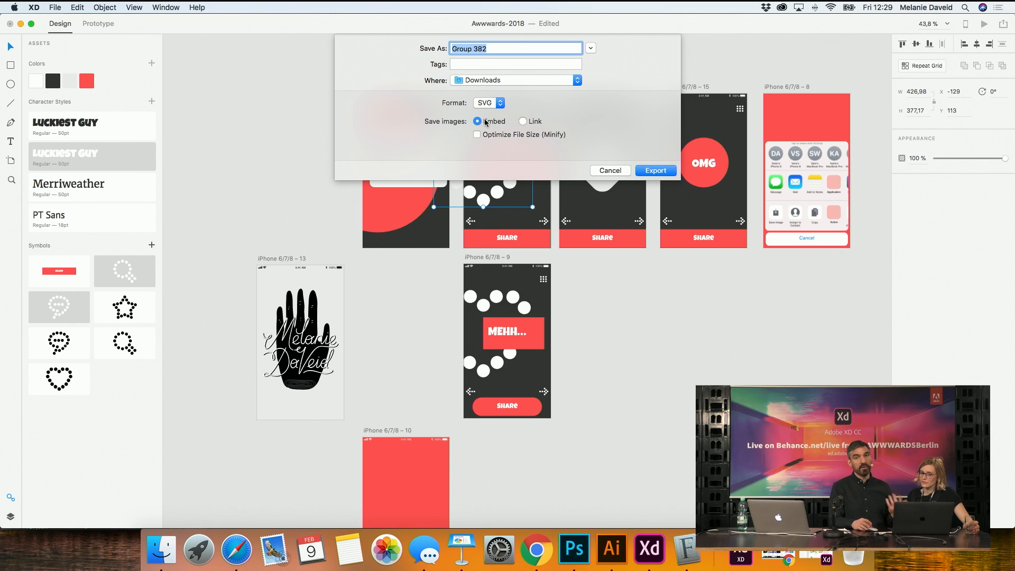
{"action": "left_click", "coordinate": [496, 104]}
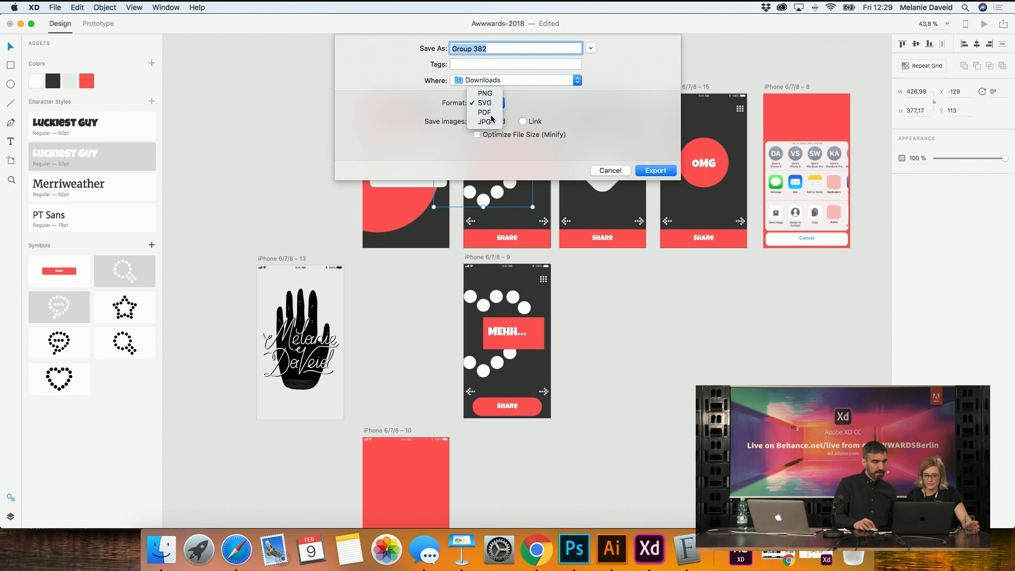
{"action": "left_click", "coordinate": [491, 112]}
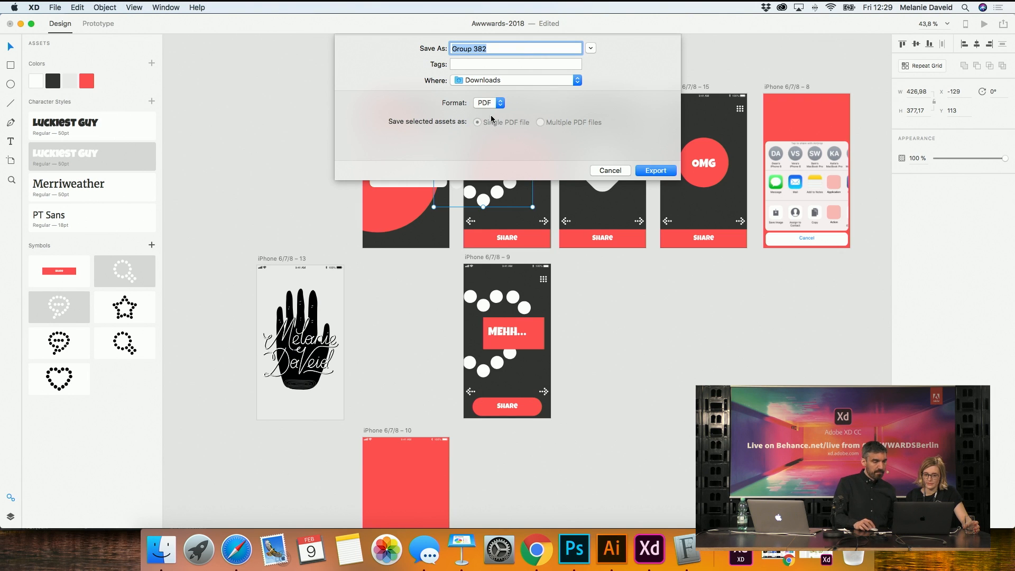
{"action": "left_click", "coordinate": [604, 170]}
Try exporting the five artboards from iPhone 6/7/8 – 6 through iPhone 6/7/8 – 8 as multiple PDF files, and cancel the export
{"action": "left_click", "coordinate": [389, 89]}
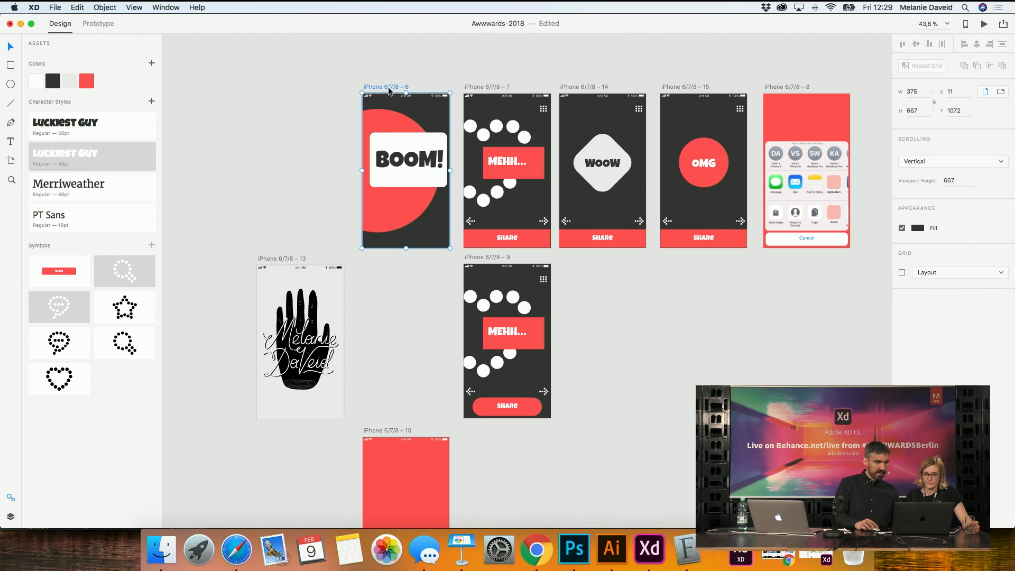
{"action": "left_click", "coordinate": [496, 87], "text": "shift"}
{"action": "left_click", "coordinate": [591, 87], "text": "shift"}
{"action": "left_click", "coordinate": [690, 87], "text": "shift"}
{"action": "key", "text": "super+shift+e"}
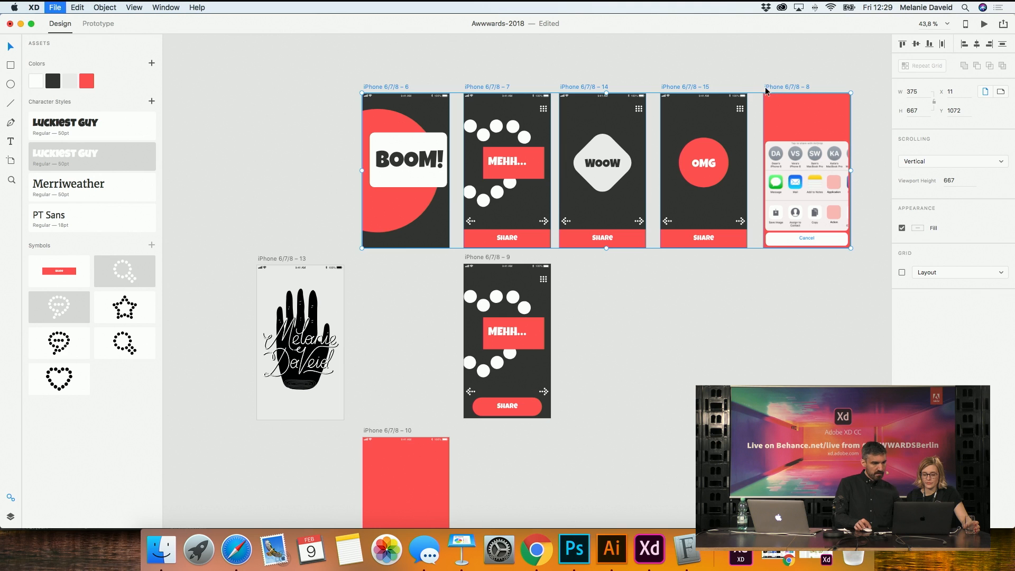
{"action": "left_click", "coordinate": [485, 182]}
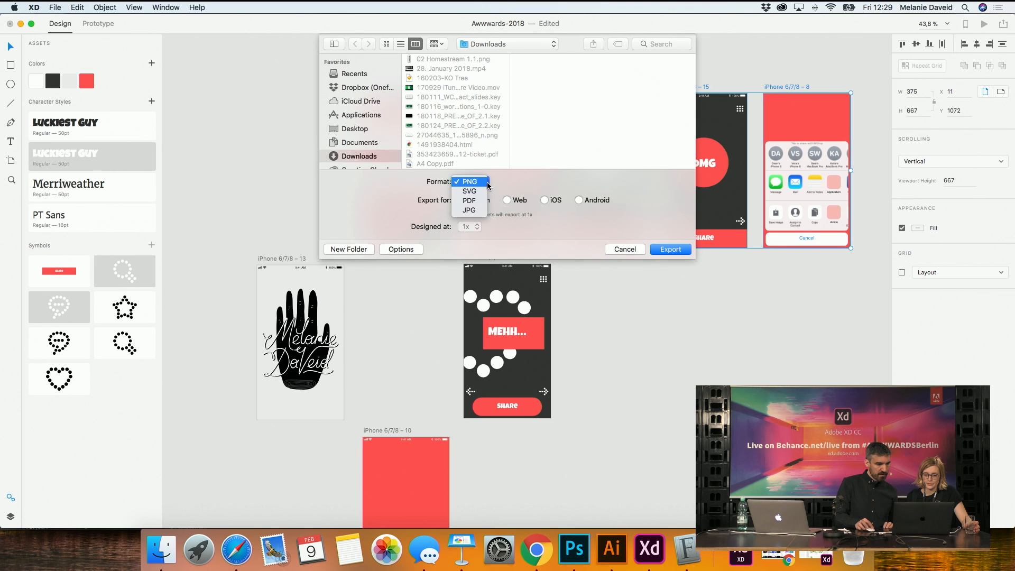
{"action": "left_click", "coordinate": [473, 209]}
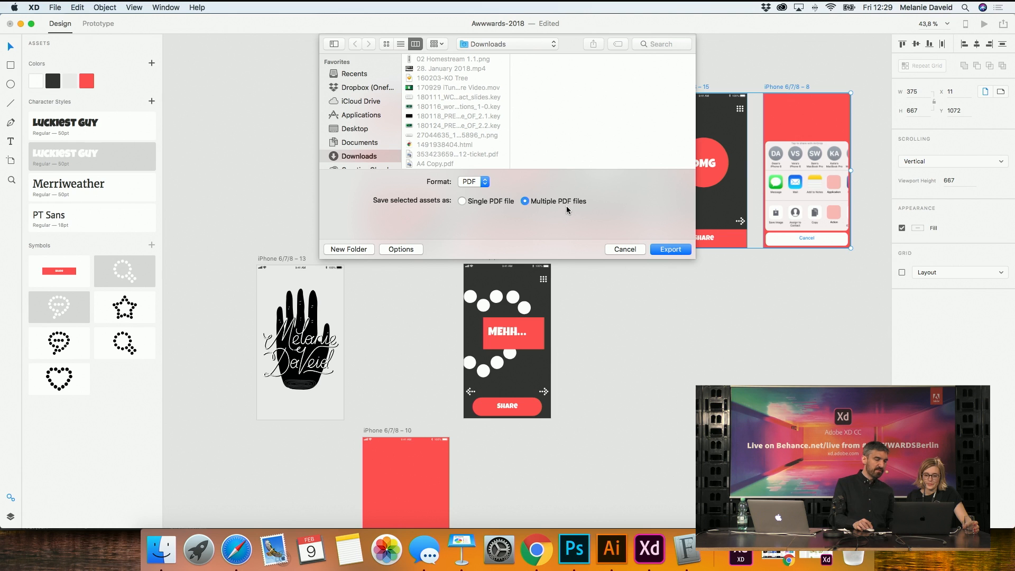
{"action": "left_click", "coordinate": [625, 249]}
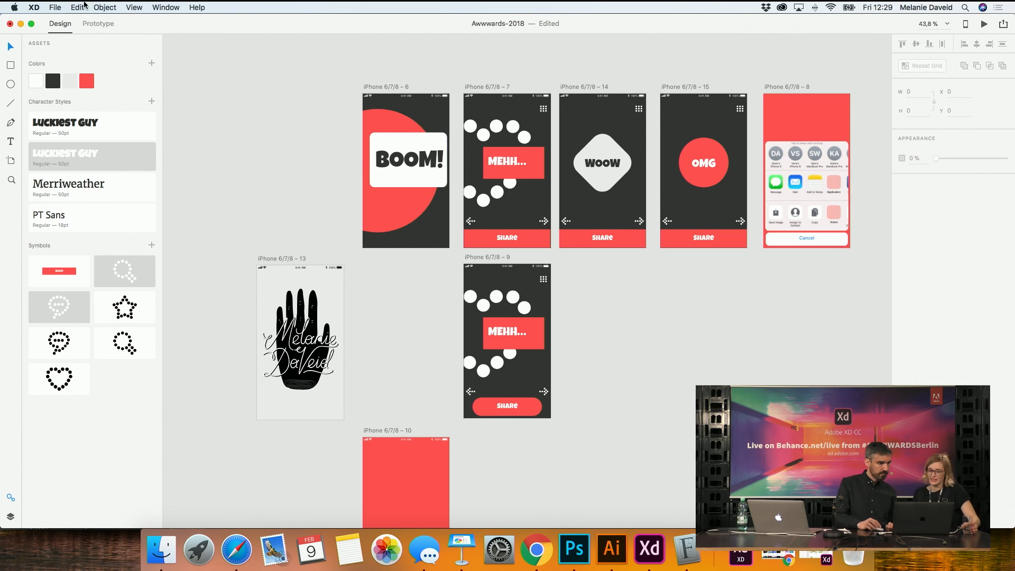
{"action": "left_click", "coordinate": [64, 7]}
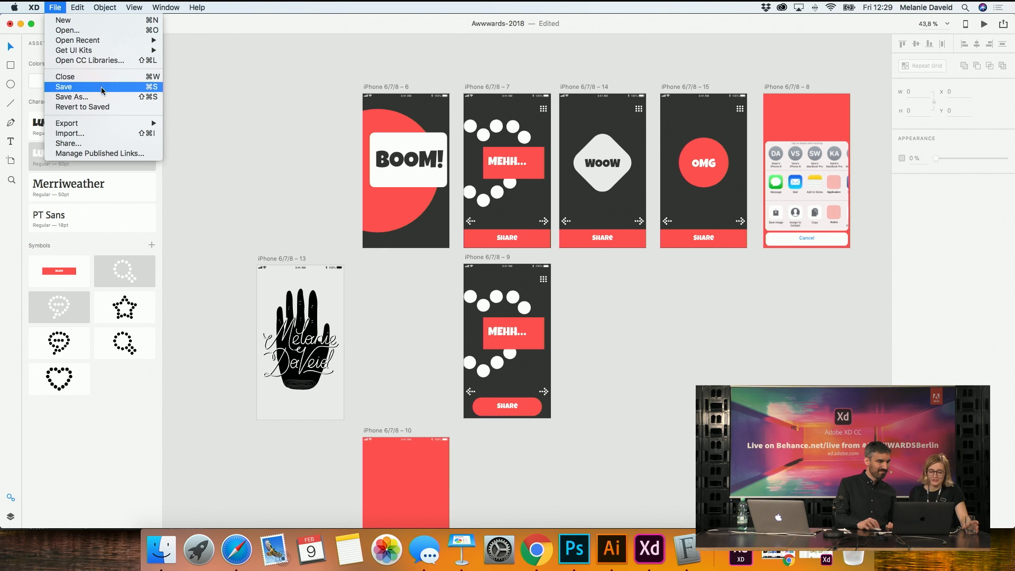
{"action": "mouse_move", "coordinate": [112, 122]}
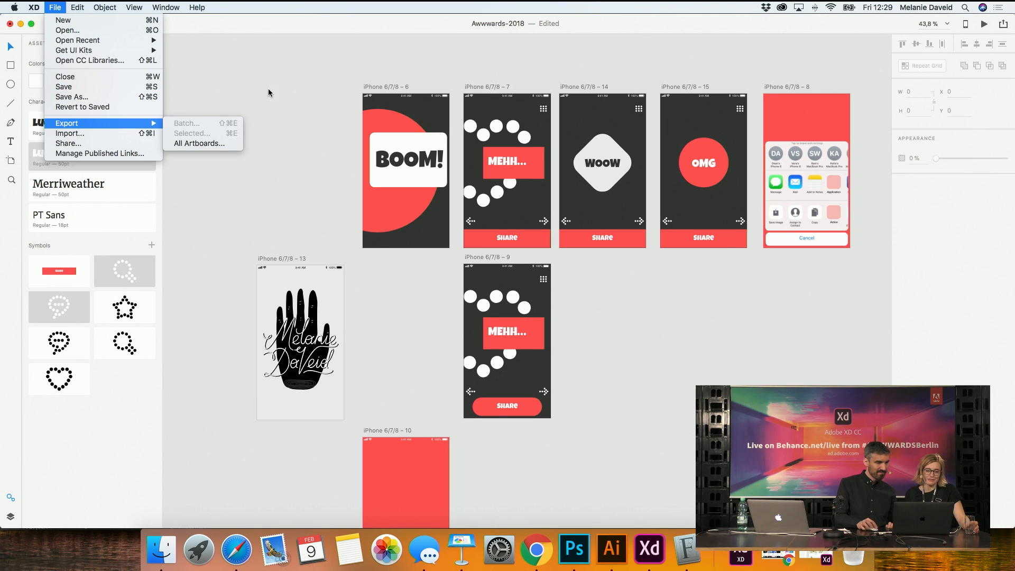
{"action": "left_click", "coordinate": [55, 7]}
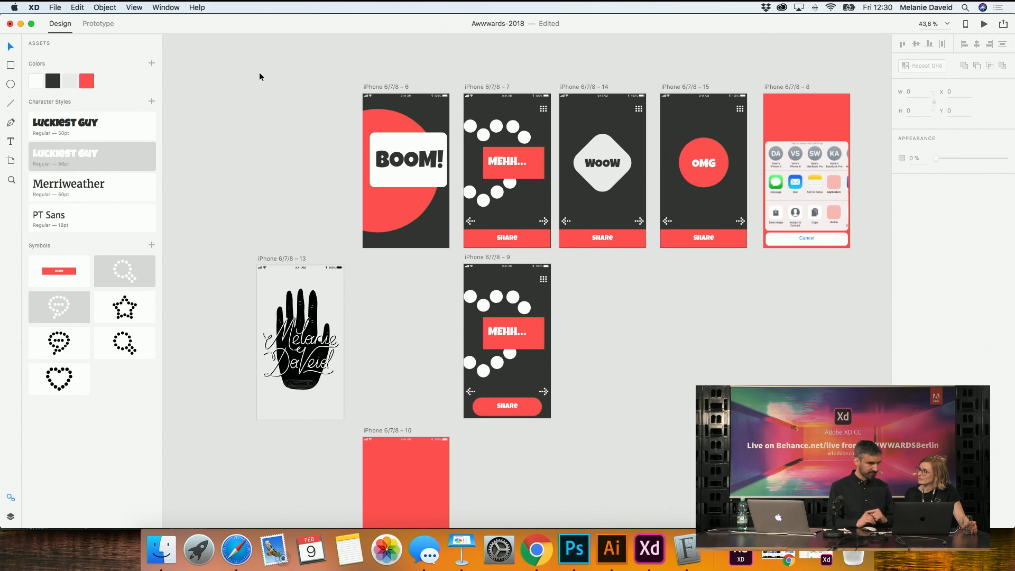
Mark the nine-dot grid icon on the iPhone 6/7/8 – 7 artboard for batch export
{"action": "scroll", "coordinate": [507, 141], "scroll_direction": "up", "scroll_amount": 5}
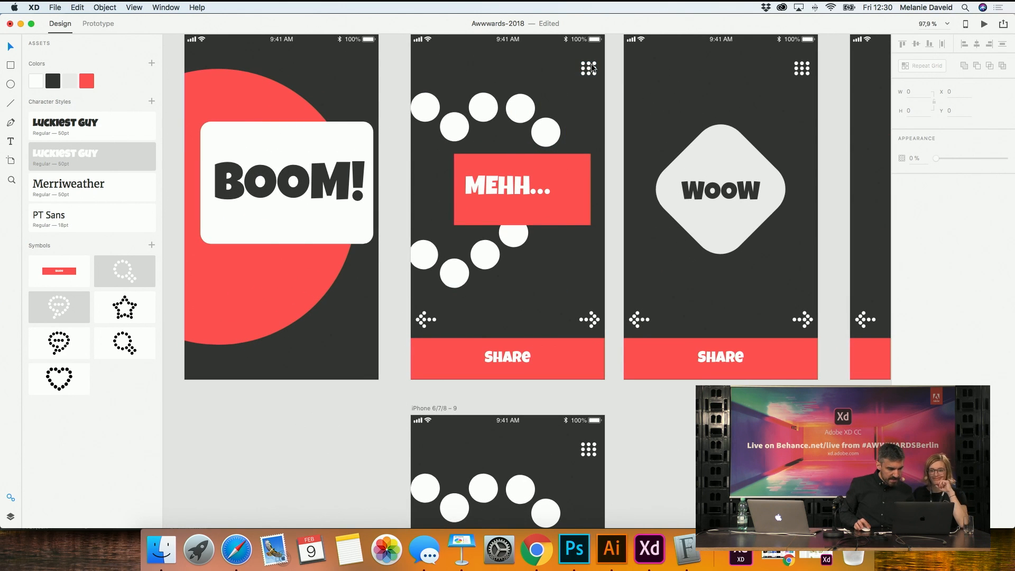
{"action": "left_click", "coordinate": [589, 66]}
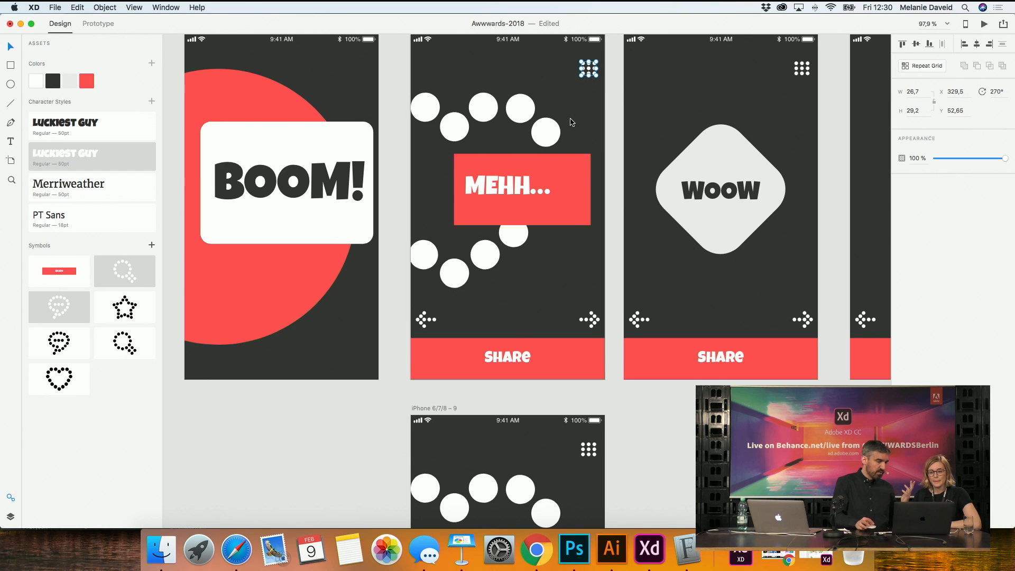
{"action": "left_click", "coordinate": [562, 70]}
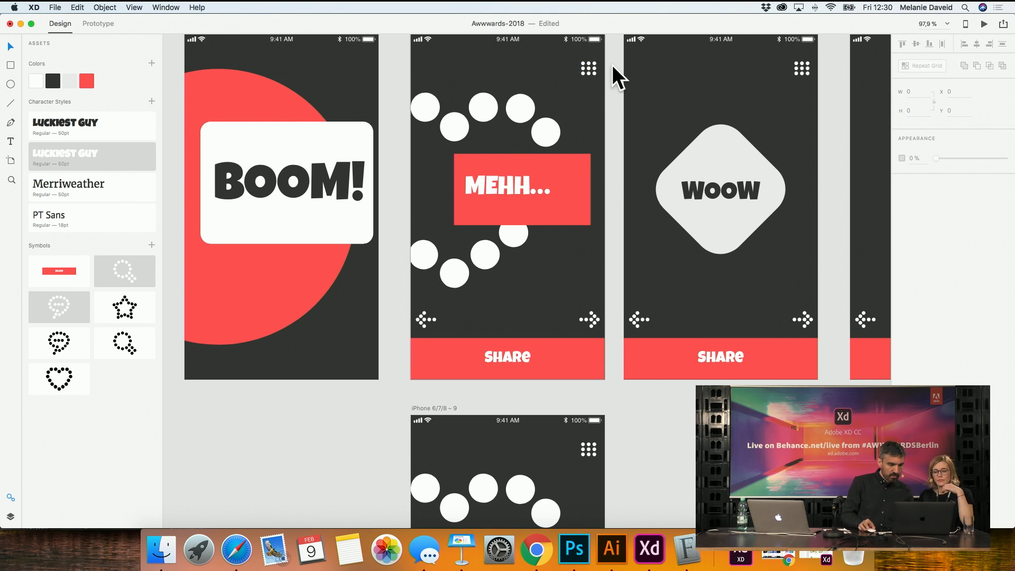
{"action": "scroll", "coordinate": [593, 66], "scroll_direction": "up", "scroll_amount": 10}
{"action": "left_click", "coordinate": [596, 86]}
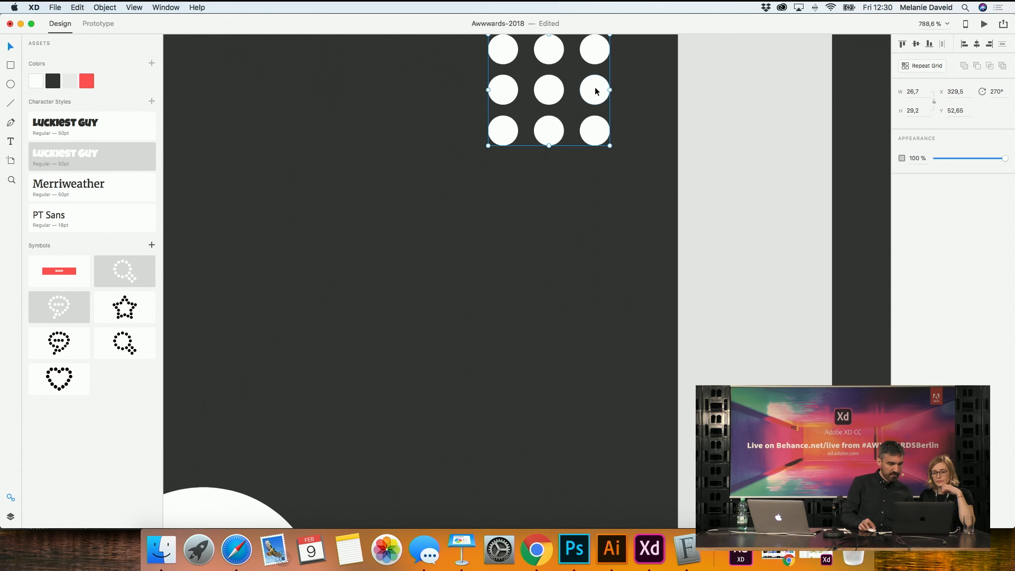
{"action": "left_click", "coordinate": [11, 517]}
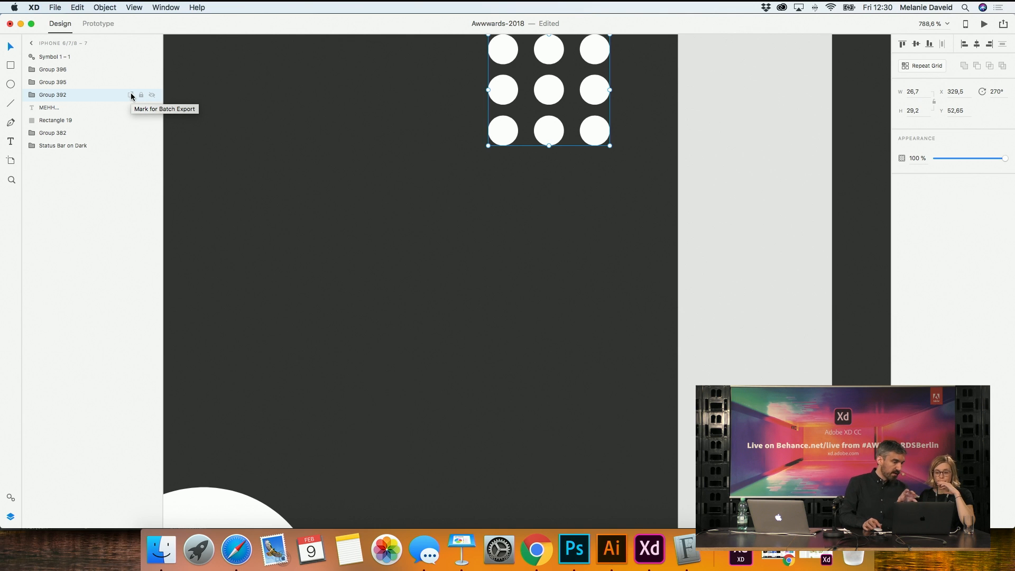
{"action": "left_click", "coordinate": [131, 96]}
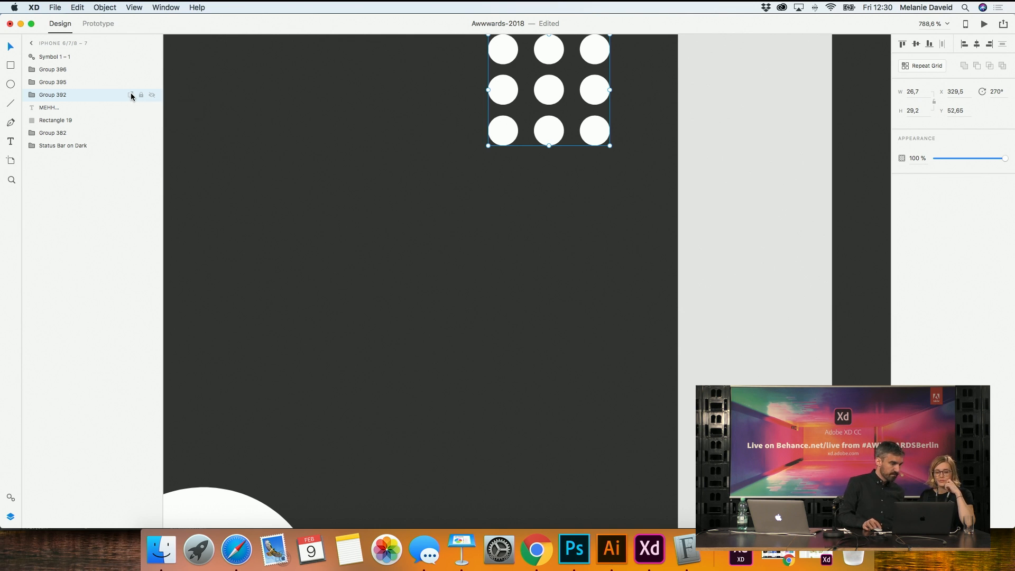
Mark the right-pointing dotted arrow on the iPhone 6/7/8 – 7 artboard for batch export
{"action": "scroll", "coordinate": [316, 171], "scroll_direction": "down", "scroll_amount": 5}
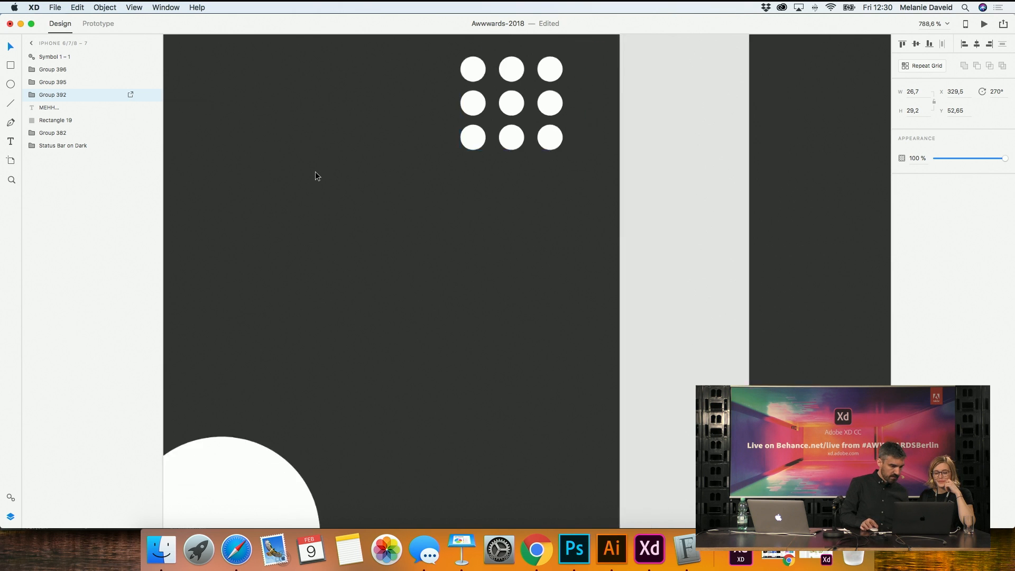
{"action": "scroll", "coordinate": [256, 306], "scroll_direction": "down", "scroll_amount": 8}
{"action": "scroll", "coordinate": [256, 305], "scroll_direction": "left", "scroll_amount": 4}
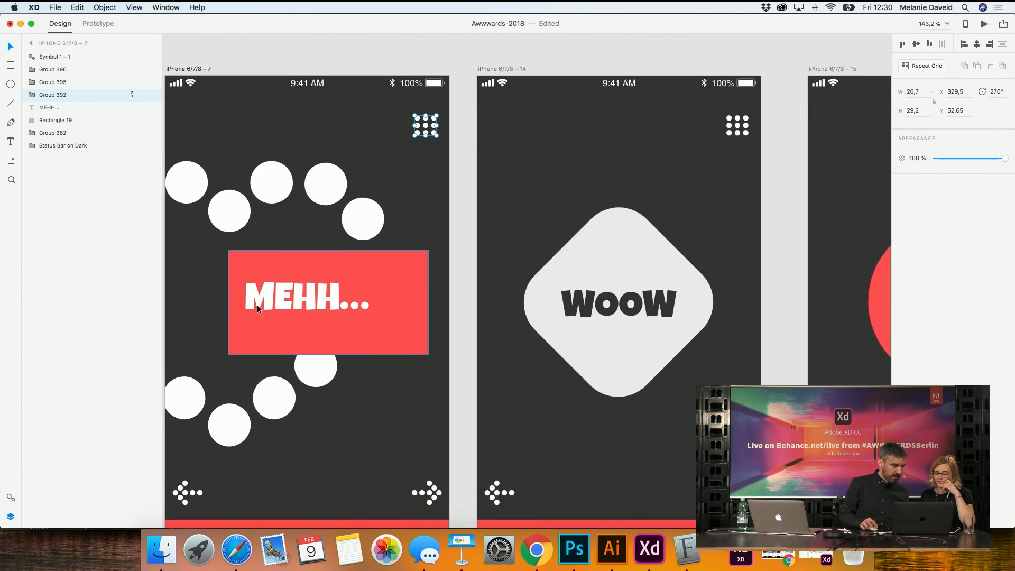
{"action": "left_click", "coordinate": [466, 313]}
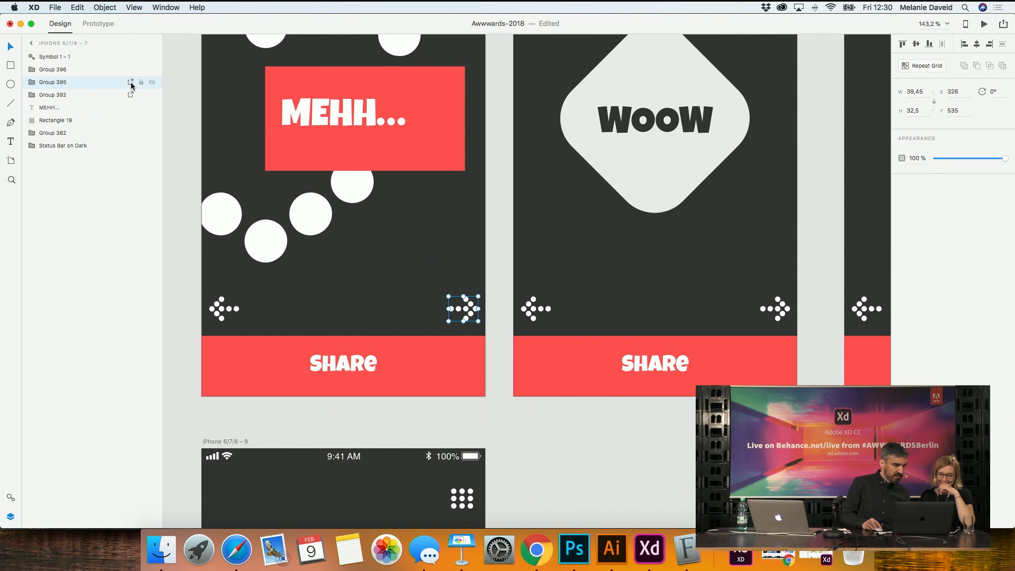
{"action": "left_click", "coordinate": [412, 380]}
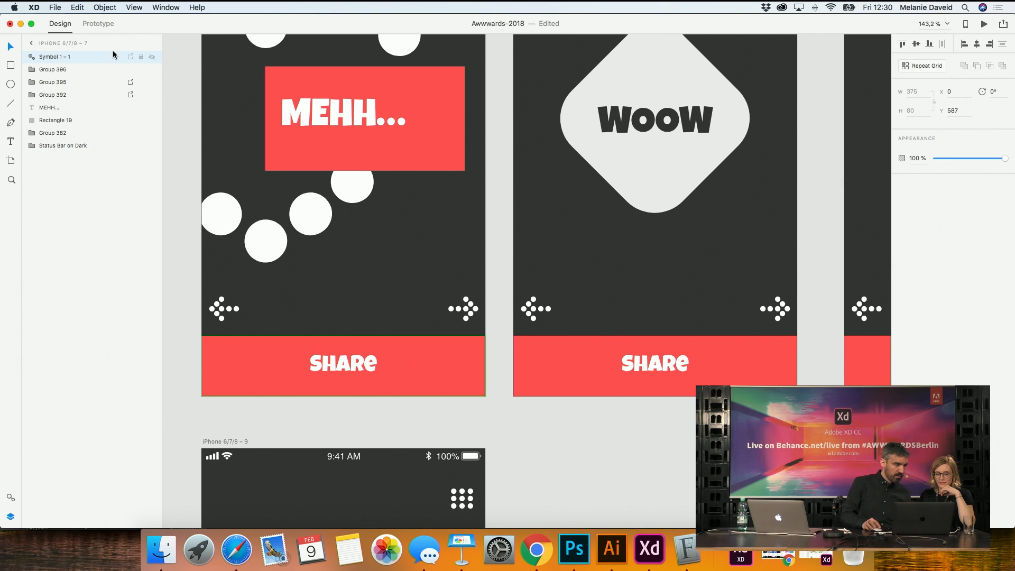
{"action": "left_click", "coordinate": [171, 123]}
Start a batch export of the marked assets, check the format choices while keeping PNG for Design, and cancel the export
{"action": "scroll", "coordinate": [186, 103], "scroll_direction": "down", "scroll_amount": 2}
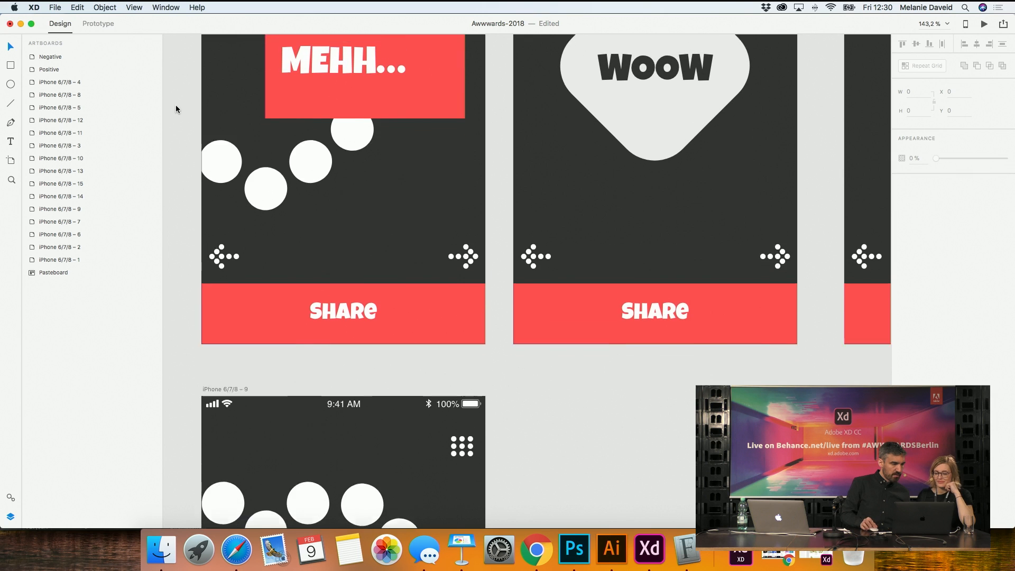
{"action": "scroll", "coordinate": [180, 105], "scroll_direction": "up", "scroll_amount": 2}
{"action": "left_click", "coordinate": [55, 8]}
{"action": "mouse_move", "coordinate": [130, 125]}
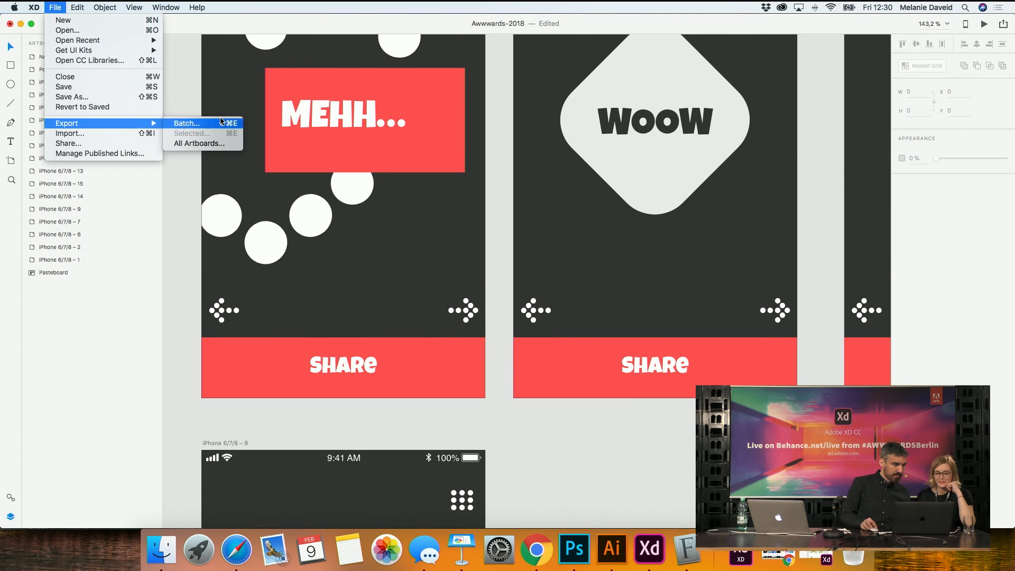
{"action": "left_click", "coordinate": [180, 122]}
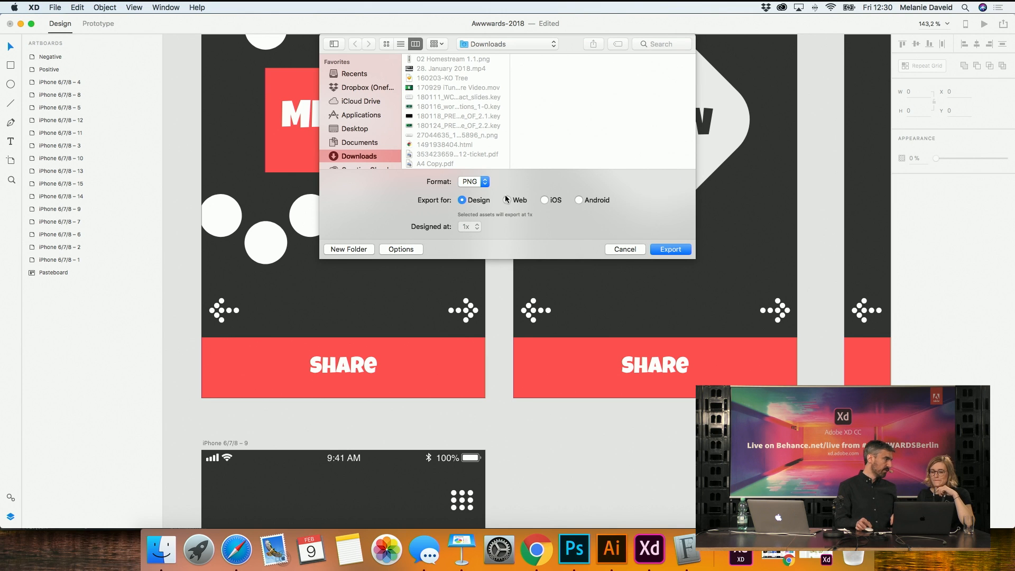
{"action": "scroll", "coordinate": [468, 131], "scroll_direction": "down", "scroll_amount": 4}
{"action": "scroll", "coordinate": [468, 131], "scroll_direction": "up", "scroll_amount": 4}
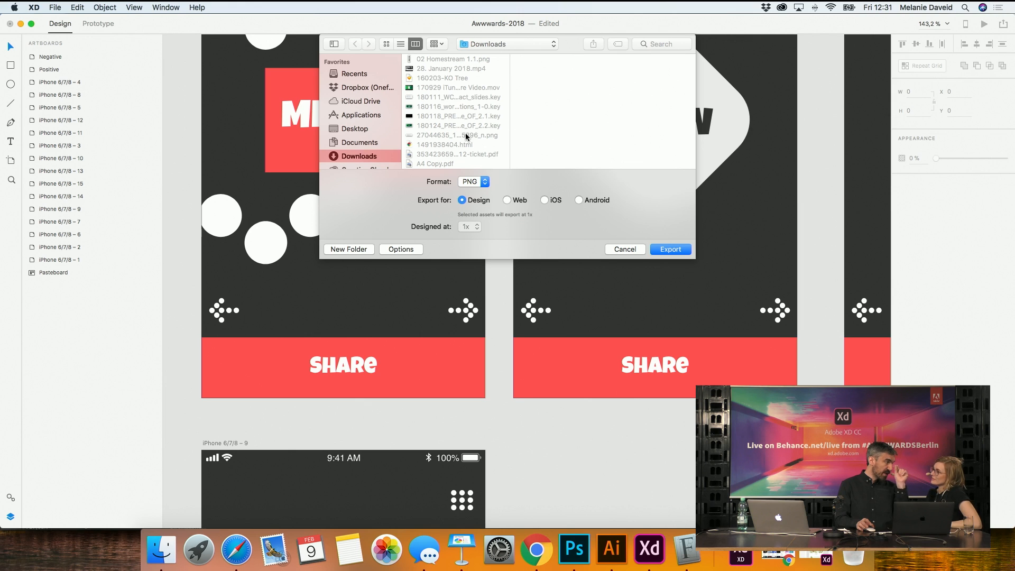
{"action": "left_click", "coordinate": [478, 182]}
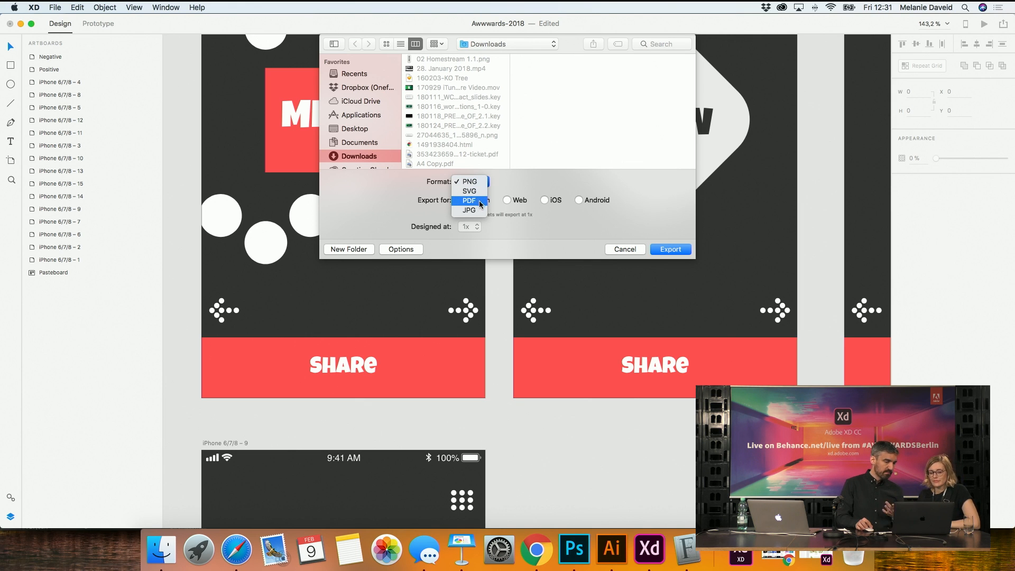
{"action": "left_click", "coordinate": [596, 222]}
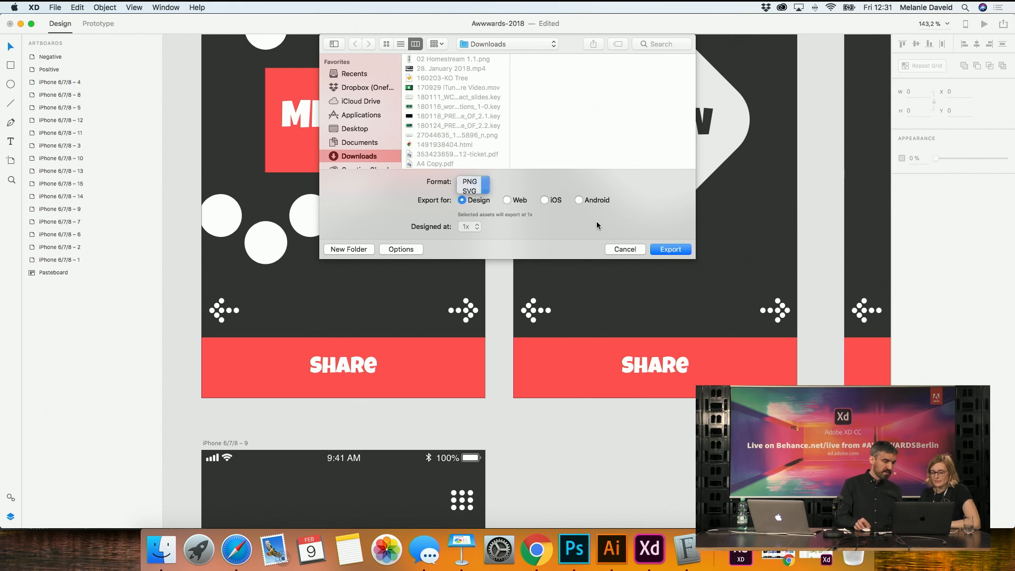
{"action": "left_click", "coordinate": [624, 249]}
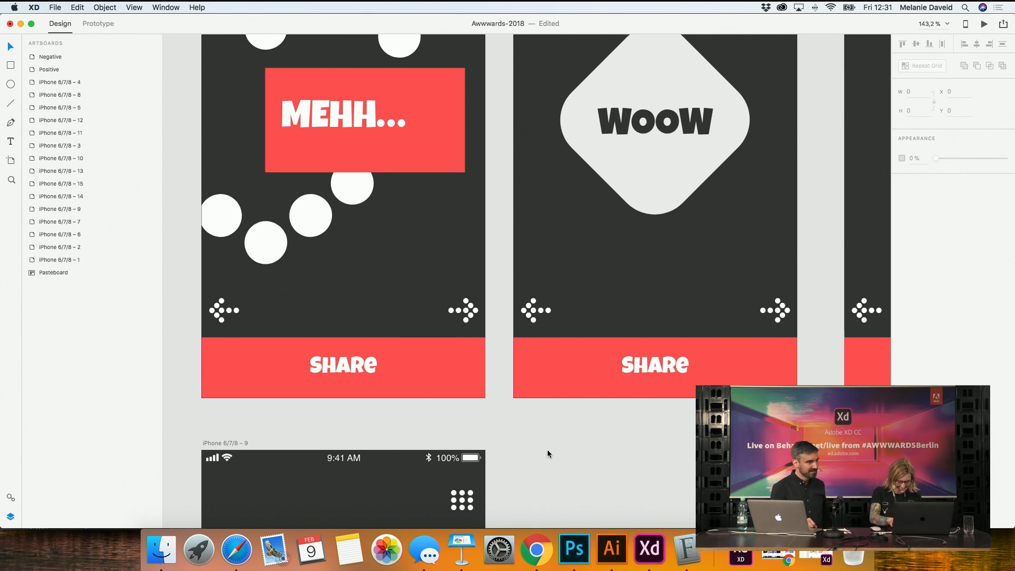
Go from the mobile screens to the Positive and Negative icon artboards
{"action": "key", "text": "super+0"}
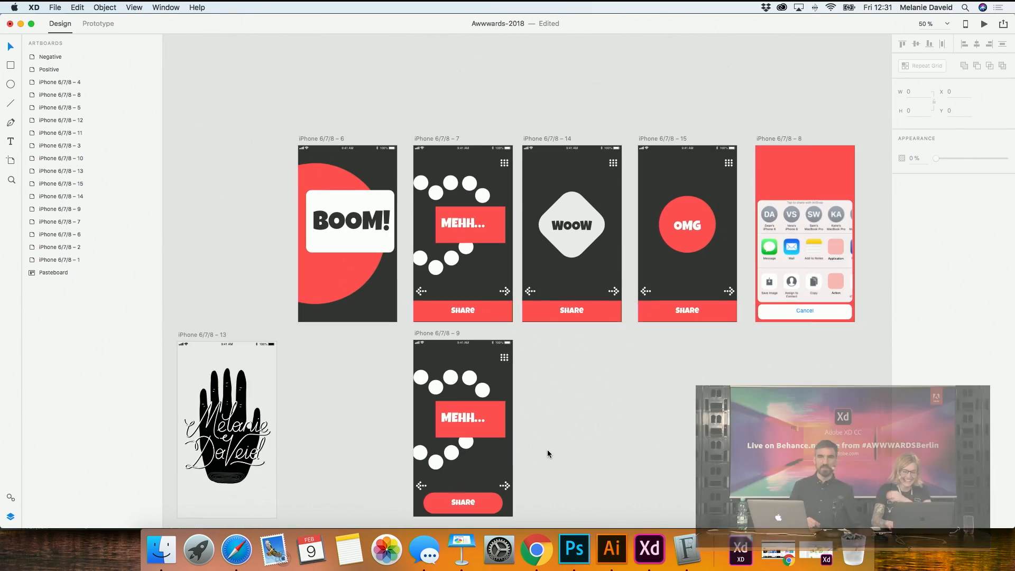
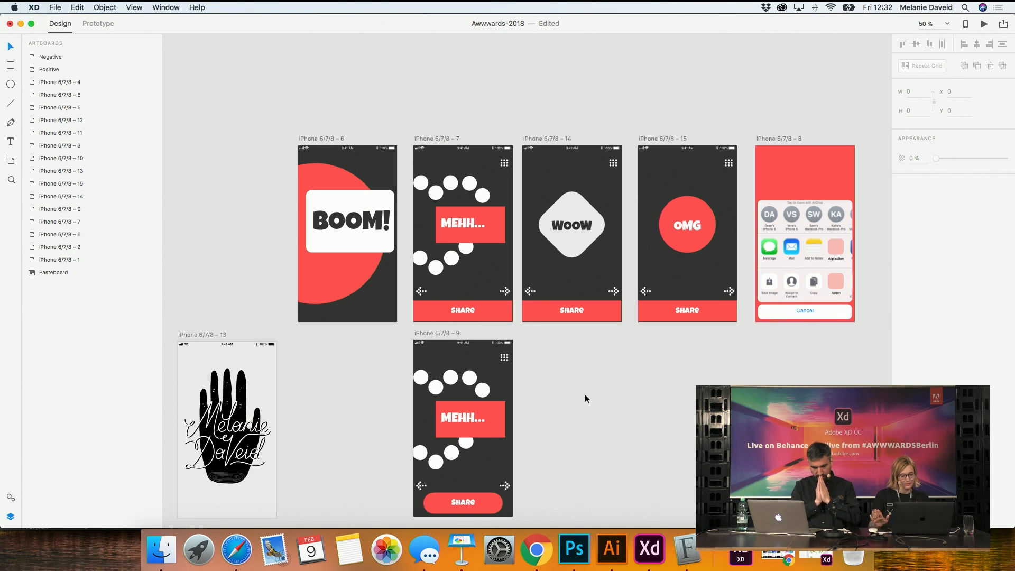
{"action": "key", "text": "space"}
{"action": "left_click_drag", "start_coordinate": [644, 394], "coordinate": [638, 412]}
{"action": "scroll", "coordinate": [638, 412], "scroll_direction": "up", "scroll_amount": 12}
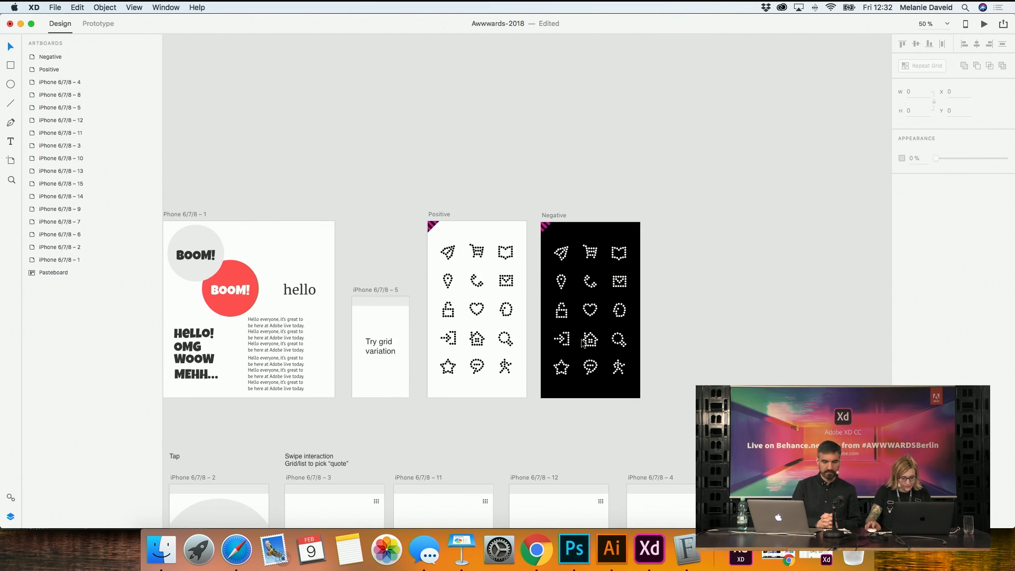
Turn the nine-dot grid icon on the iPhone 6/7/8 – 14 artboard into a reusable symbol
{"action": "scroll", "coordinate": [576, 338], "scroll_direction": "up", "scroll_amount": 2}
{"action": "scroll", "coordinate": [597, 367], "scroll_direction": "down", "scroll_amount": 10}
{"action": "scroll", "coordinate": [597, 367], "scroll_direction": "left", "scroll_amount": 3}
{"action": "scroll", "coordinate": [596, 367], "scroll_direction": "down", "scroll_amount": 5}
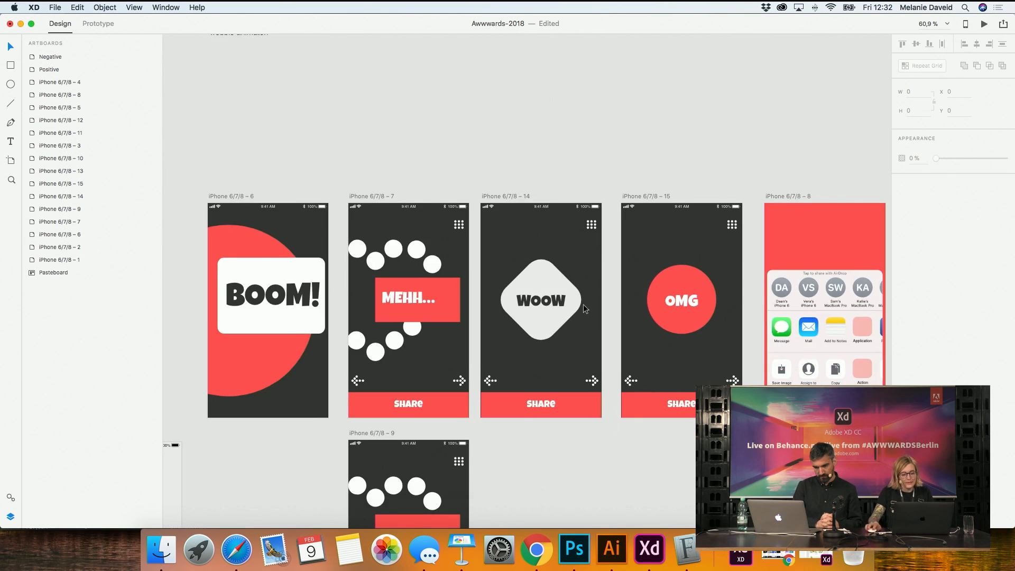
{"action": "scroll", "coordinate": [599, 208], "scroll_direction": "up", "scroll_amount": 10}
{"action": "left_click", "coordinate": [592, 255]}
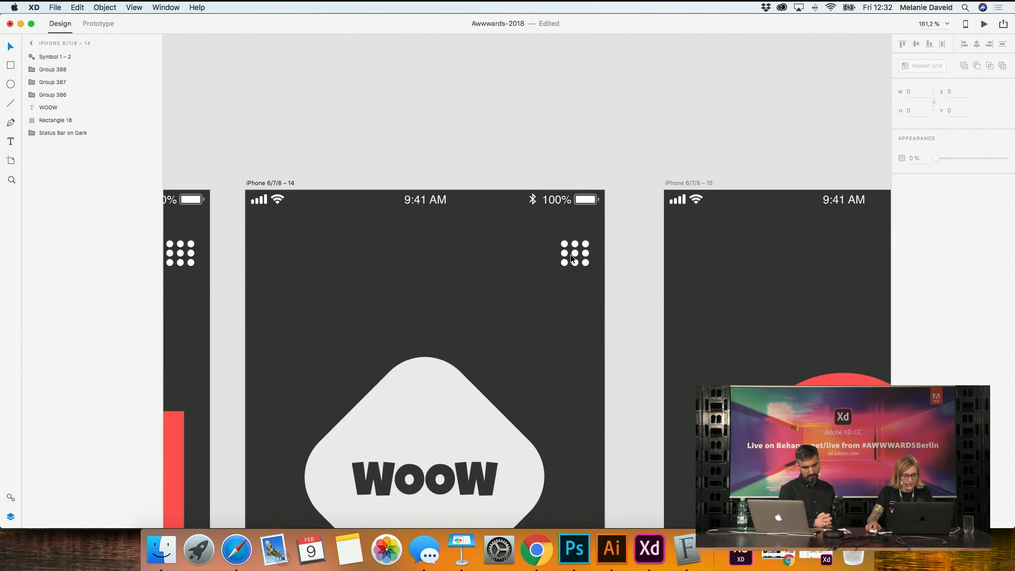
{"action": "left_click", "coordinate": [10, 498]}
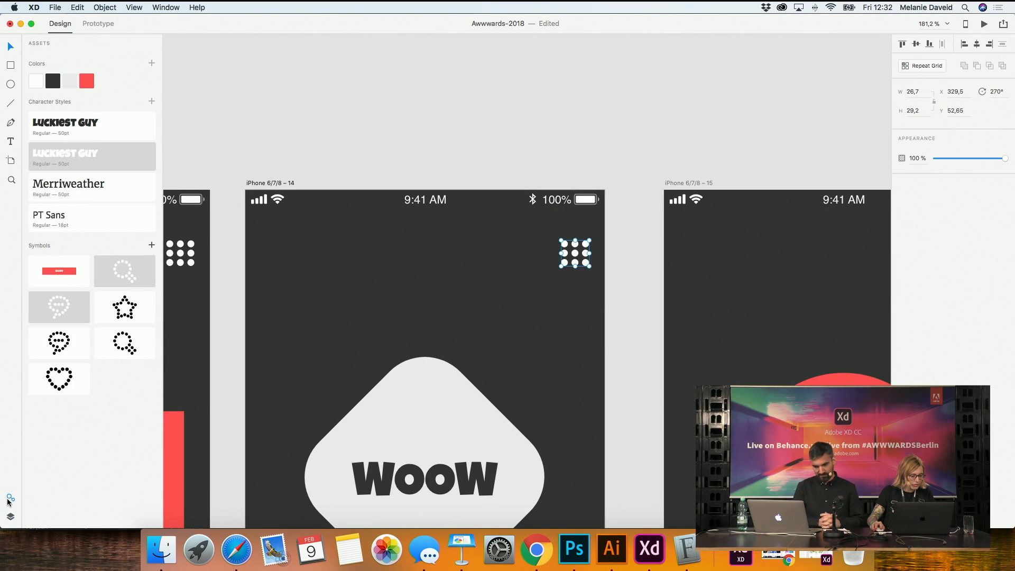
{"action": "left_click", "coordinate": [626, 255]}
{"action": "left_click_drag", "start_coordinate": [622, 244], "coordinate": [572, 270]}
{"action": "left_click", "coordinate": [151, 245]}
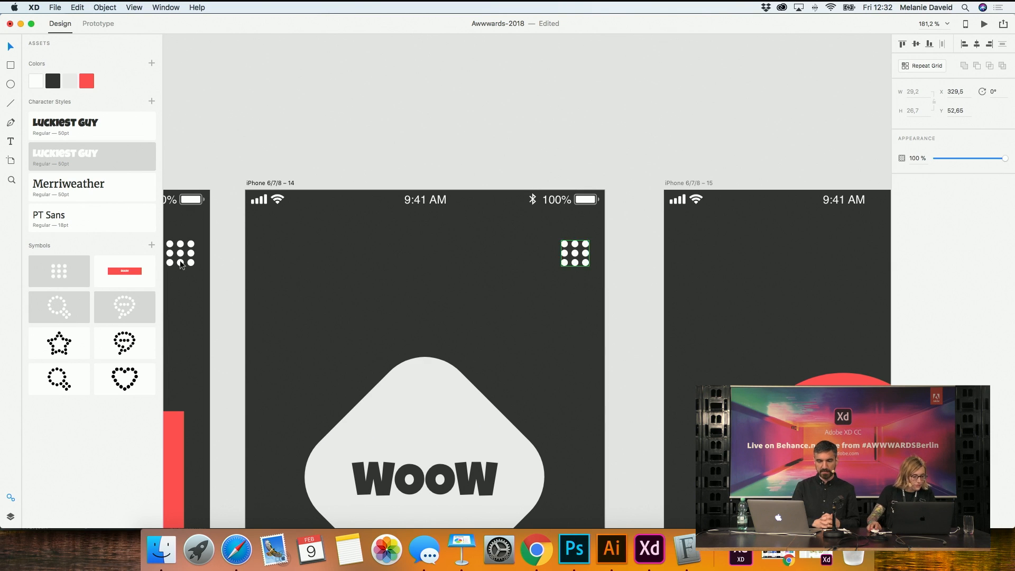
Ungroup the nested dot groups inside the nine-dot grid symbol on the iPhone 6/7/8 – 14 artboard
{"action": "left_click", "coordinate": [594, 246]}
{"action": "double_click", "coordinate": [577, 253]}
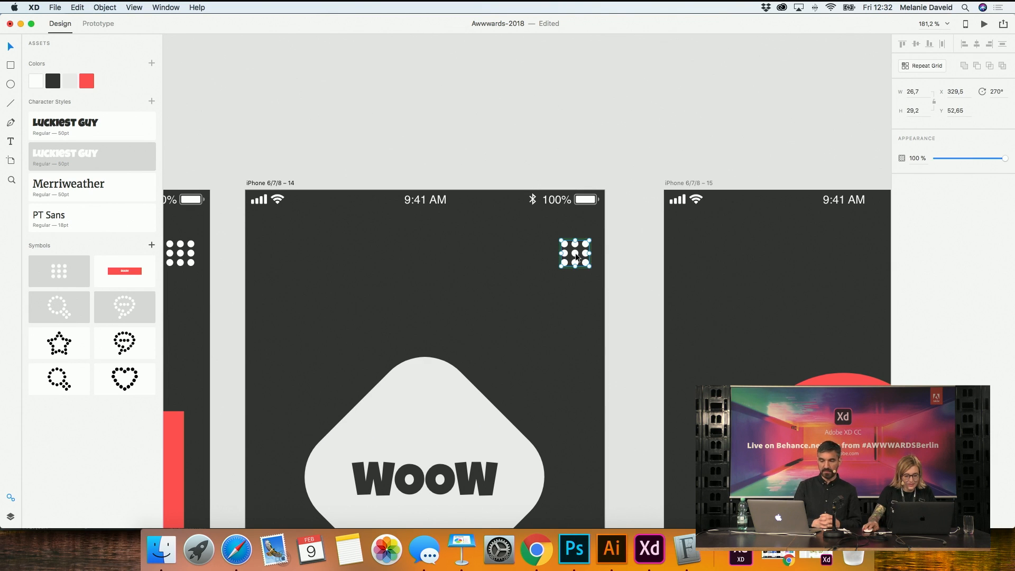
{"action": "right_click", "coordinate": [575, 254]}
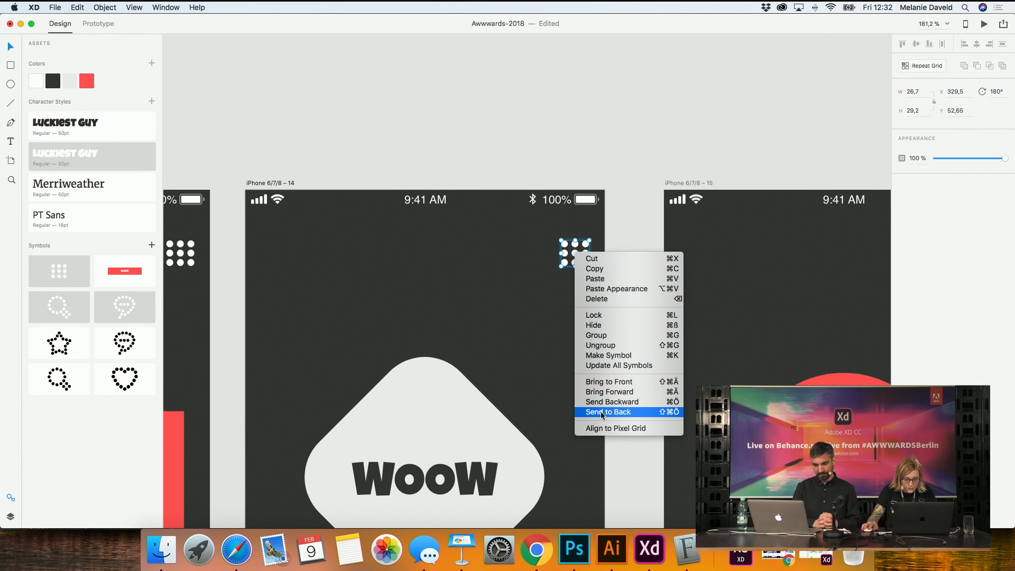
{"action": "left_click", "coordinate": [601, 344]}
{"action": "left_click", "coordinate": [630, 252]}
{"action": "left_click", "coordinate": [575, 252]}
{"action": "double_click", "coordinate": [575, 252]}
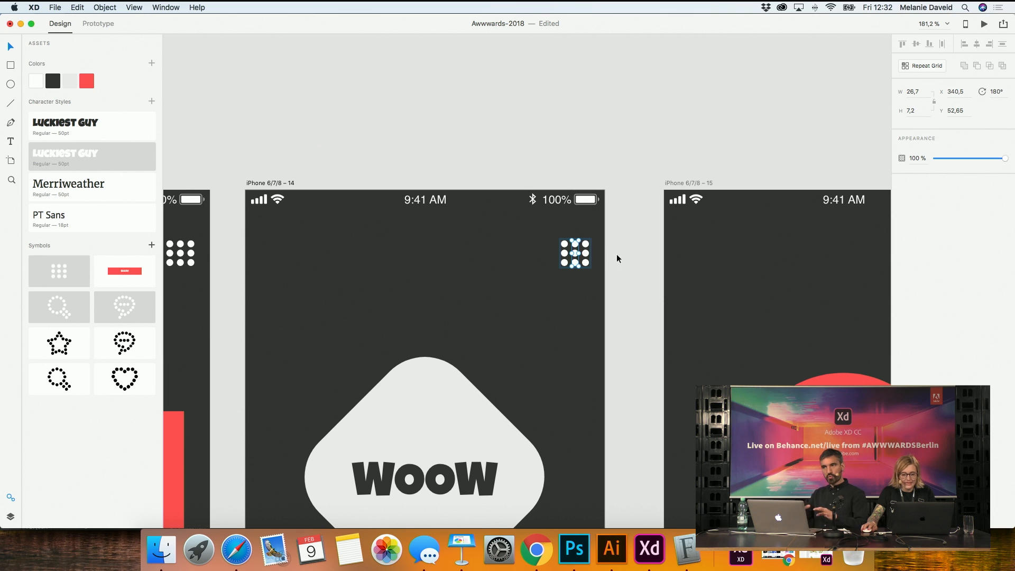
{"action": "right_click", "coordinate": [576, 255]}
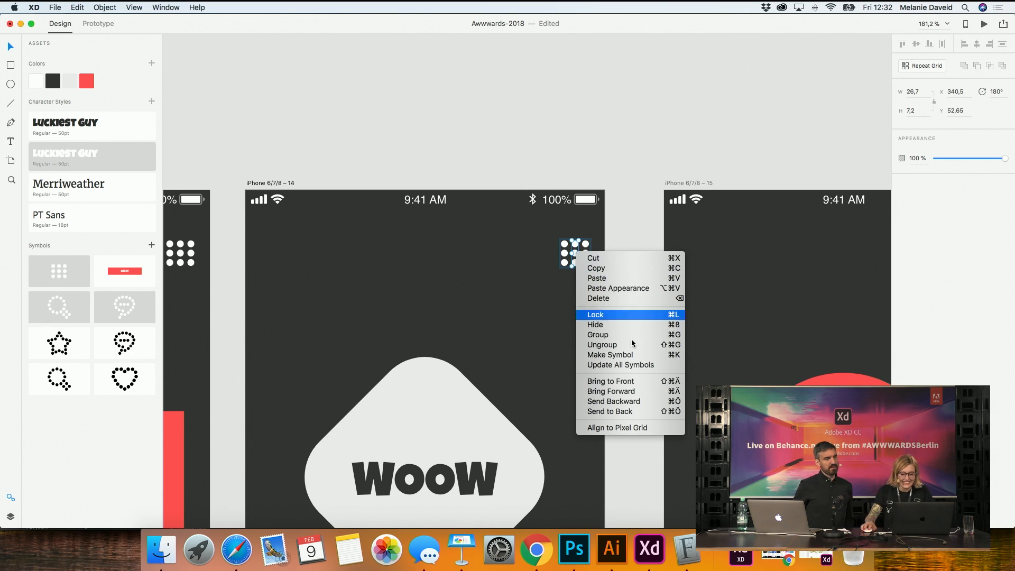
{"action": "left_click", "coordinate": [595, 345]}
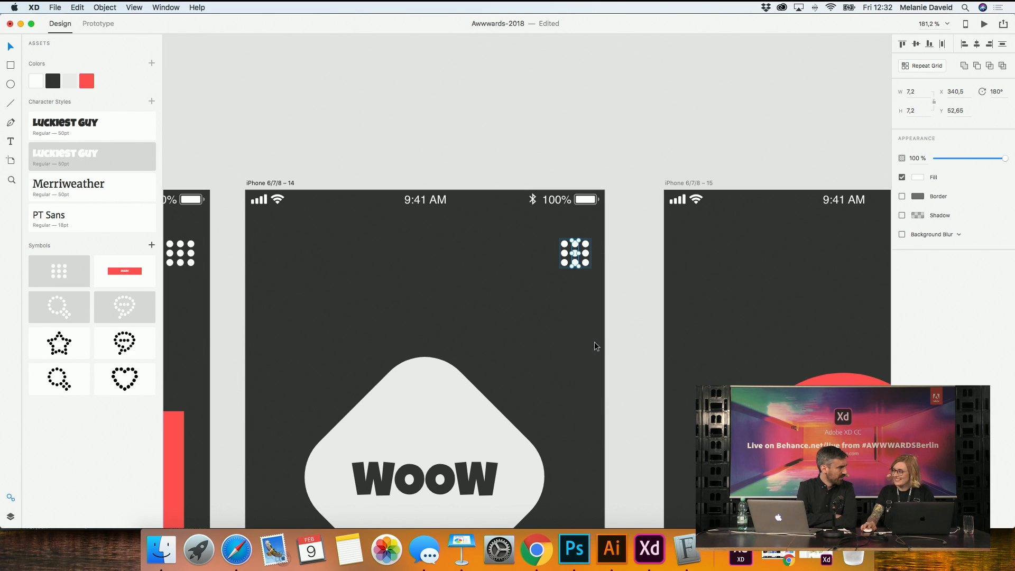
Fill the centre dot of the nine-dot grid symbol with the saved red colour
{"action": "left_click", "coordinate": [627, 318]}
{"action": "left_click", "coordinate": [573, 252]}
{"action": "double_click", "coordinate": [576, 252]}
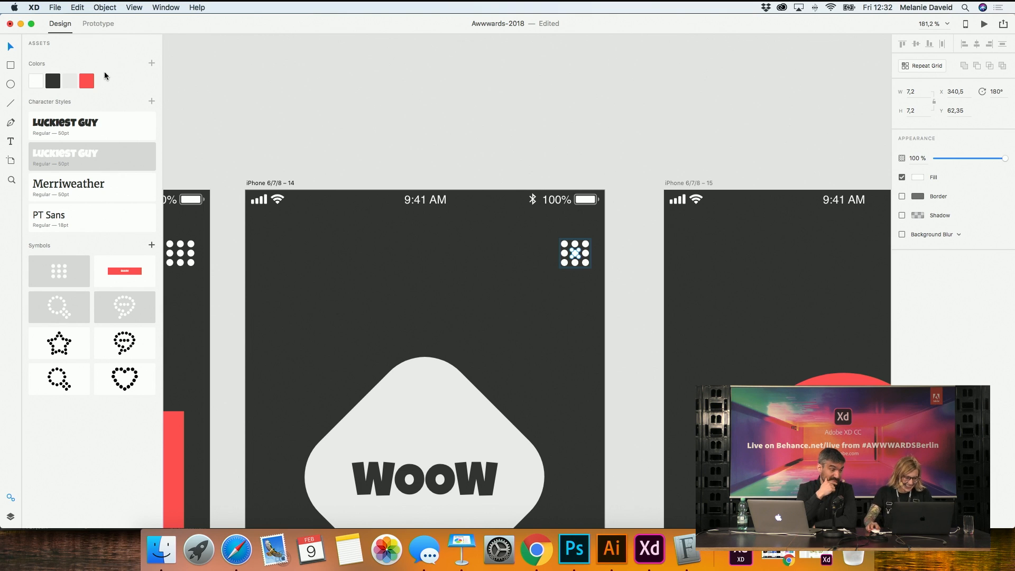
{"action": "left_click", "coordinate": [88, 81]}
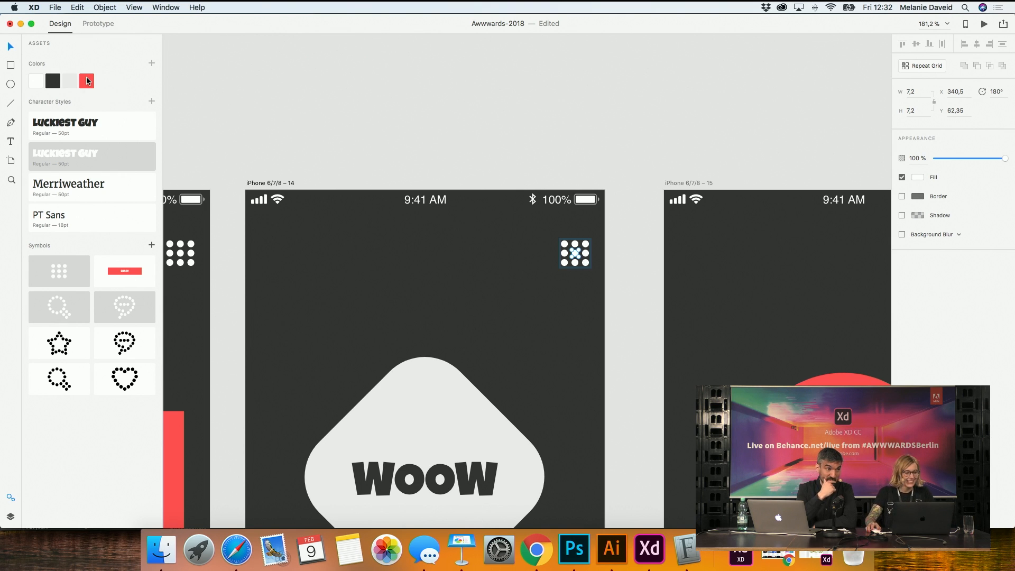
{"action": "left_click", "coordinate": [417, 72]}
{"action": "left_click_drag", "start_coordinate": [627, 325], "coordinate": [550, 240]}
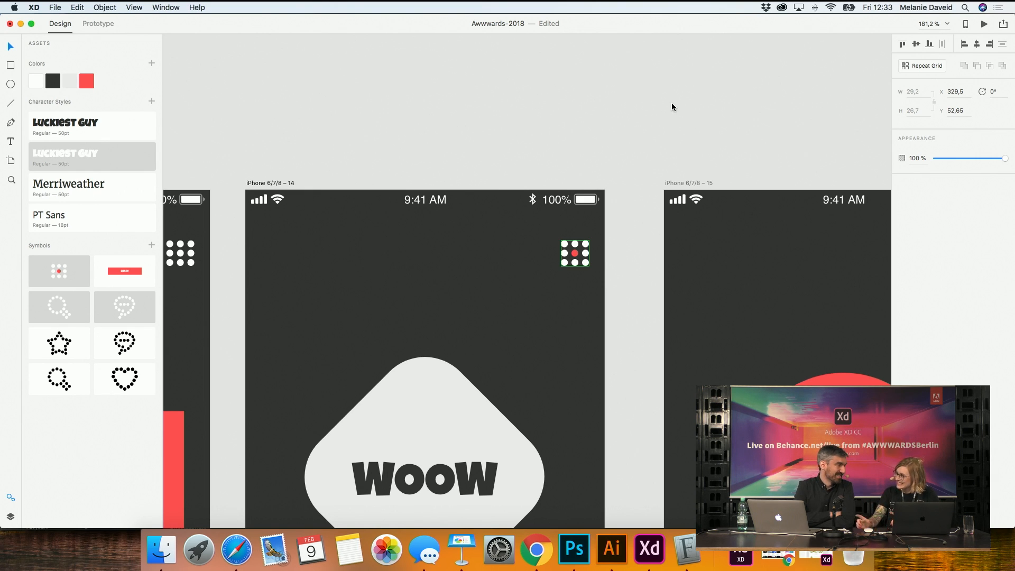
Delete the old all-white grid icons from the iPhone 6/7/8 – 7 and iPhone 6/7/8 – 15 artboards
{"action": "left_click", "coordinate": [670, 150]}
{"action": "key", "text": "super+minus"}
{"action": "key", "text": "super+minus"}
{"action": "left_click", "coordinate": [546, 269]}
{"action": "left_click", "coordinate": [547, 269]}
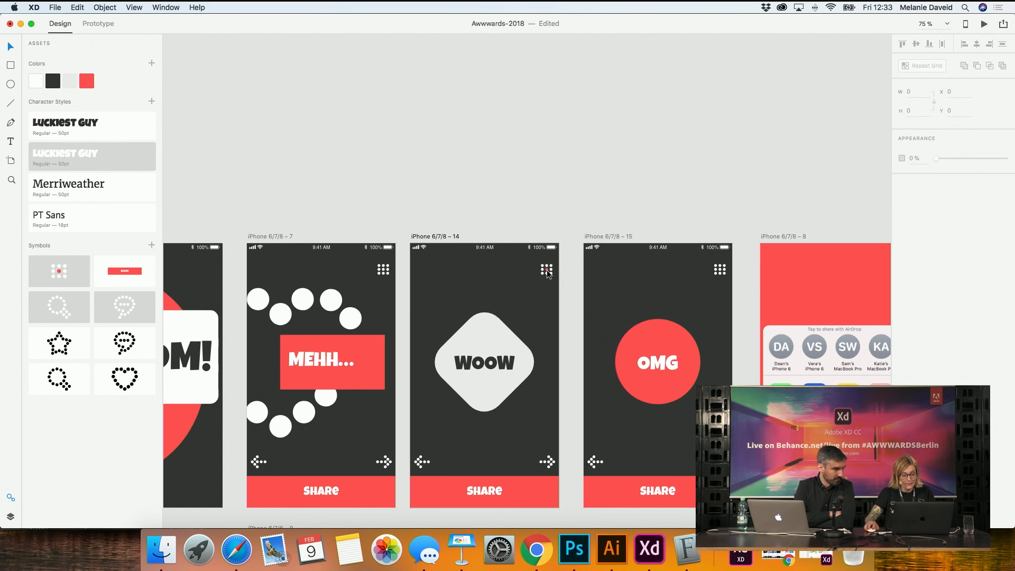
{"action": "left_click", "coordinate": [382, 269]}
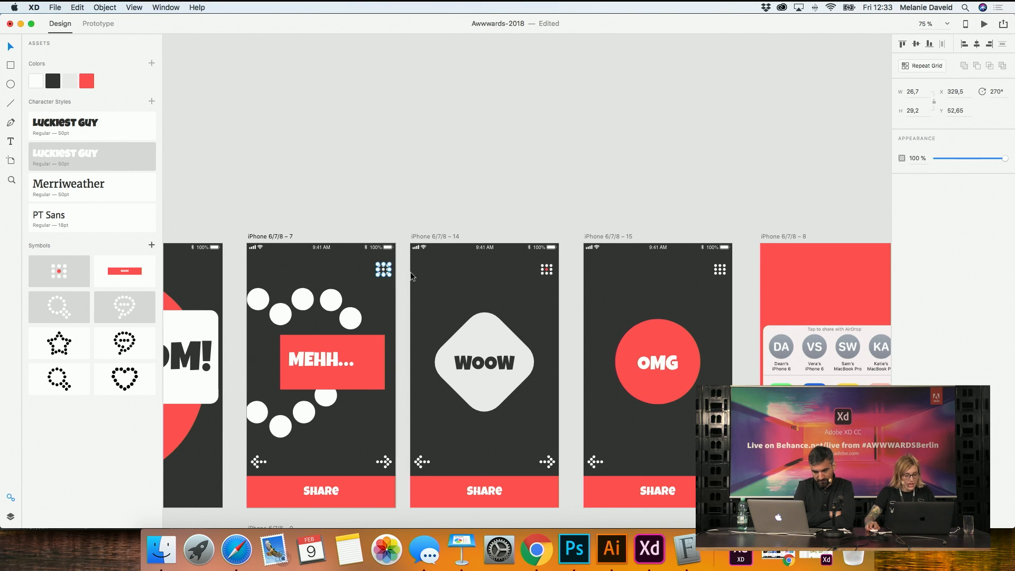
{"action": "left_click", "coordinate": [720, 270], "text": "shift"}
{"action": "key", "text": "Delete"}
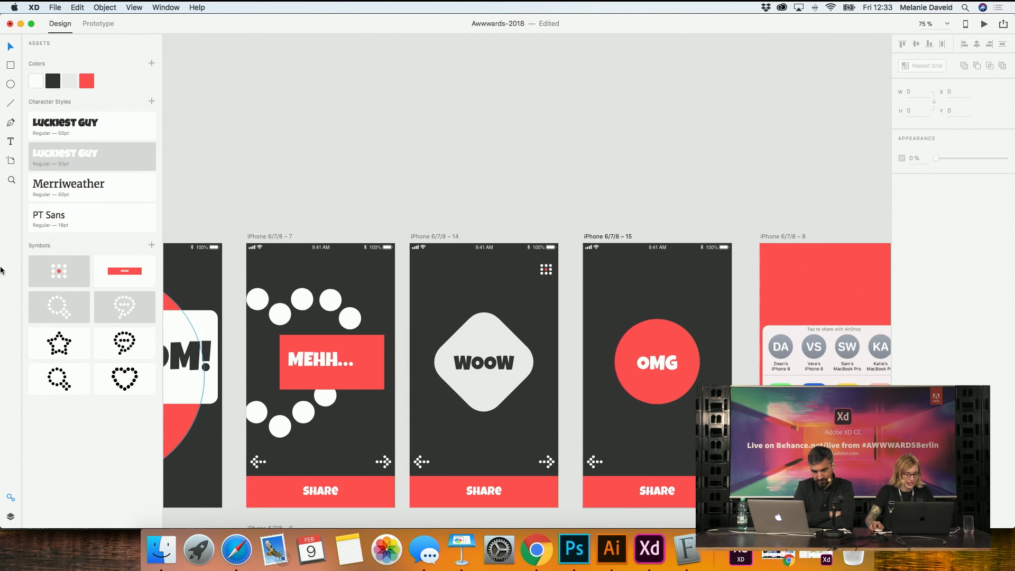
{"action": "left_click", "coordinate": [550, 272]}
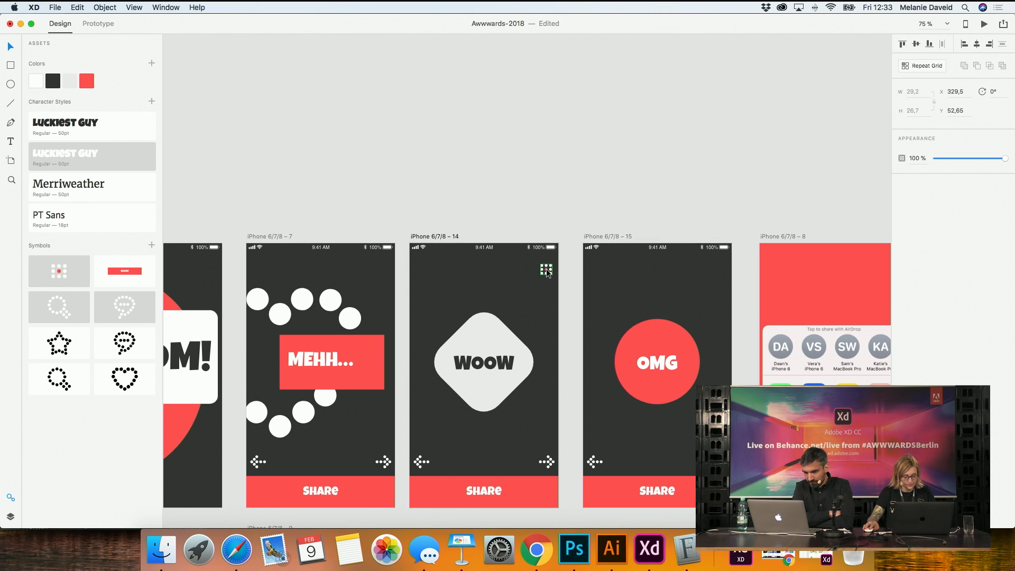
{"action": "scroll", "coordinate": [443, 289], "scroll_direction": "down", "scroll_amount": 7}
{"action": "left_click_drag", "start_coordinate": [425, 308], "coordinate": [518, 262]}
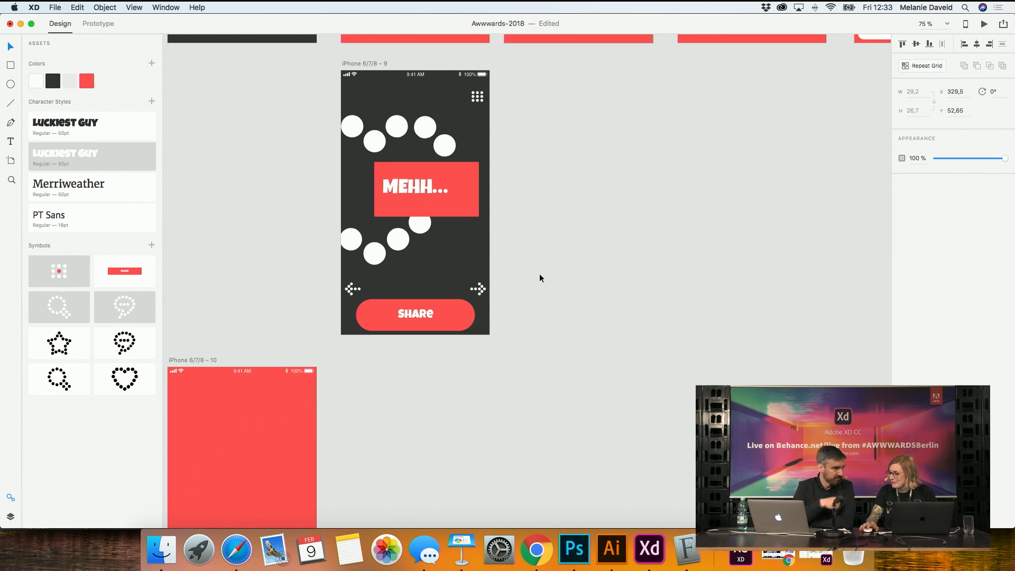
{"action": "left_click_drag", "start_coordinate": [548, 190], "coordinate": [476, 456]}
{"action": "scroll", "coordinate": [476, 455], "scroll_direction": "up", "scroll_amount": 5}
{"action": "scroll", "coordinate": [476, 456], "scroll_direction": "left", "scroll_amount": 4}
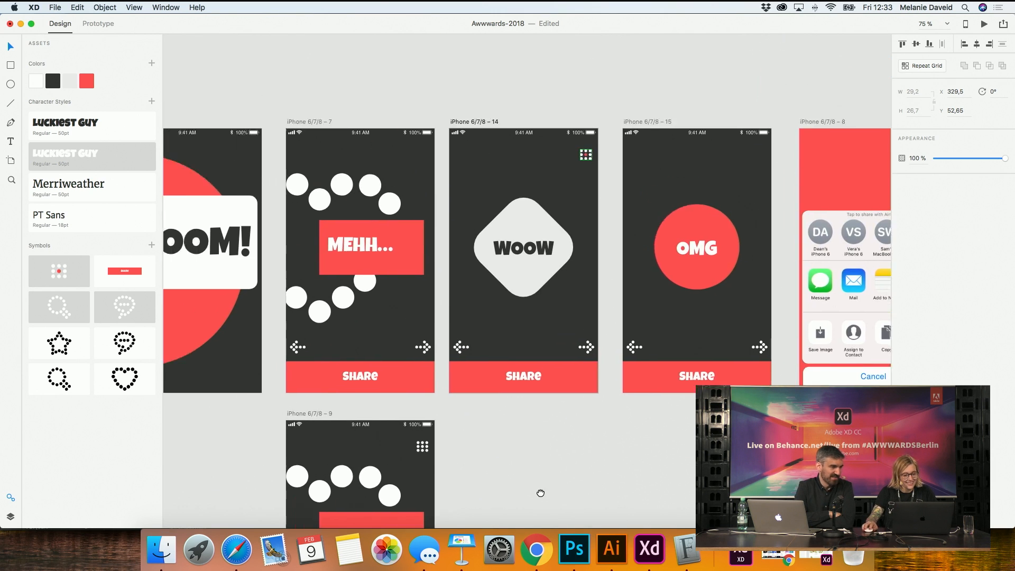
{"action": "left_click", "coordinate": [392, 200]}
{"action": "left_click", "coordinate": [488, 169]}
{"action": "left_click", "coordinate": [388, 200]}
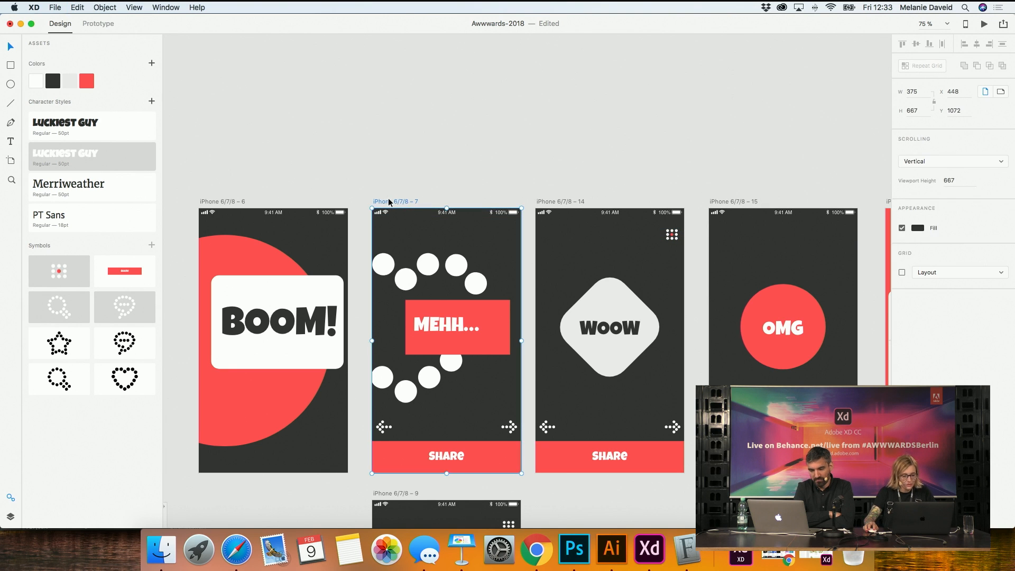
{"action": "key", "text": "super+d"}
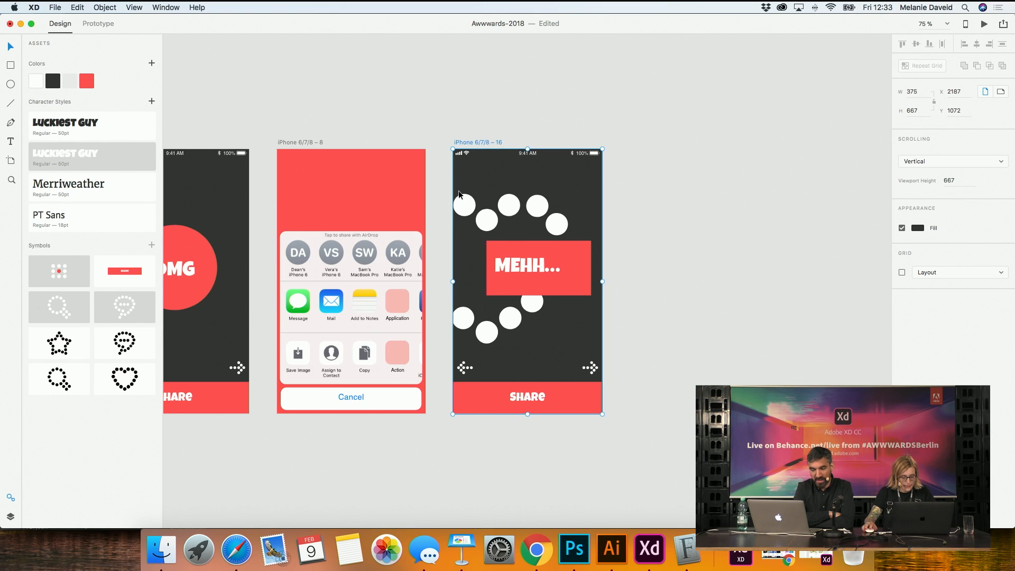
{"action": "key", "text": "super+z"}
Copy the grid symbol from the iPhone 6/7/8 – 14 artboard and paste it onto the iPhone 6/7/8 – 7 and – 15 artboards
{"action": "scroll", "coordinate": [460, 192], "scroll_direction": "left", "scroll_amount": 10}
{"action": "left_click", "coordinate": [585, 176]}
{"action": "key", "text": "super+c"}
{"action": "left_click", "coordinate": [336, 143]}
{"action": "key", "text": "super+v"}
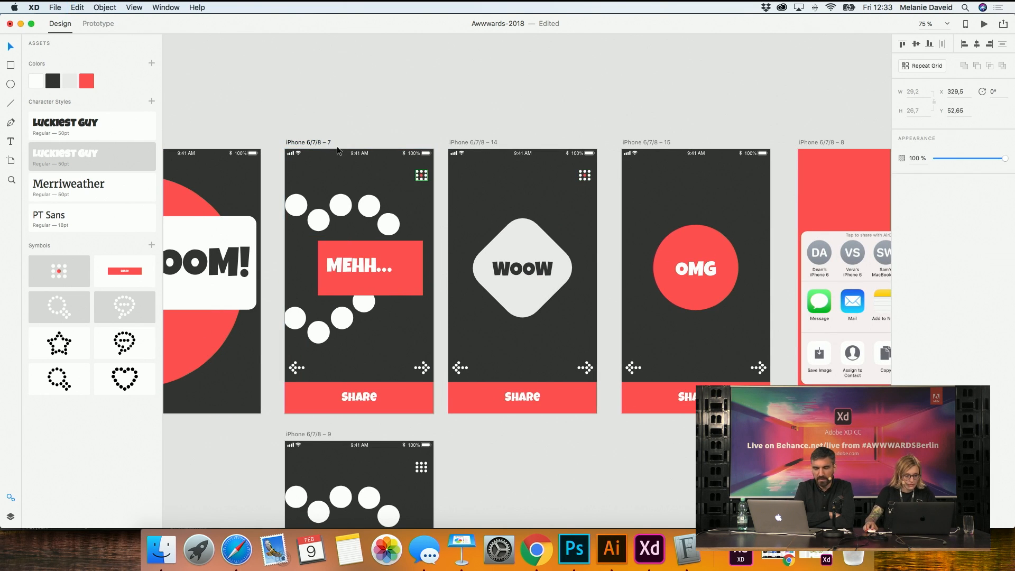
{"action": "left_click", "coordinate": [646, 142]}
{"action": "key", "text": "super+v"}
{"action": "left_click", "coordinate": [657, 135]}
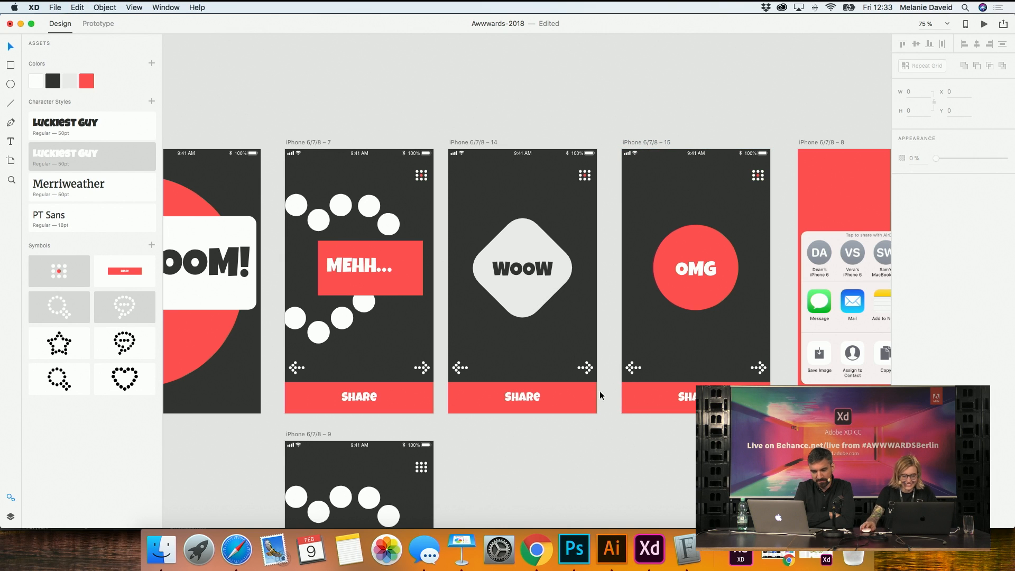
Inspect the left-pointing dotted arrow on the iPhone 6/7/8 – 7 artboard up close, and return to the screens overview
{"action": "scroll", "coordinate": [530, 452], "scroll_direction": "down", "scroll_amount": 3}
{"action": "scroll", "coordinate": [529, 452], "scroll_direction": "left", "scroll_amount": 3}
{"action": "left_click", "coordinate": [347, 321]}
{"action": "scroll", "coordinate": [349, 322], "scroll_direction": "up", "scroll_amount": 5}
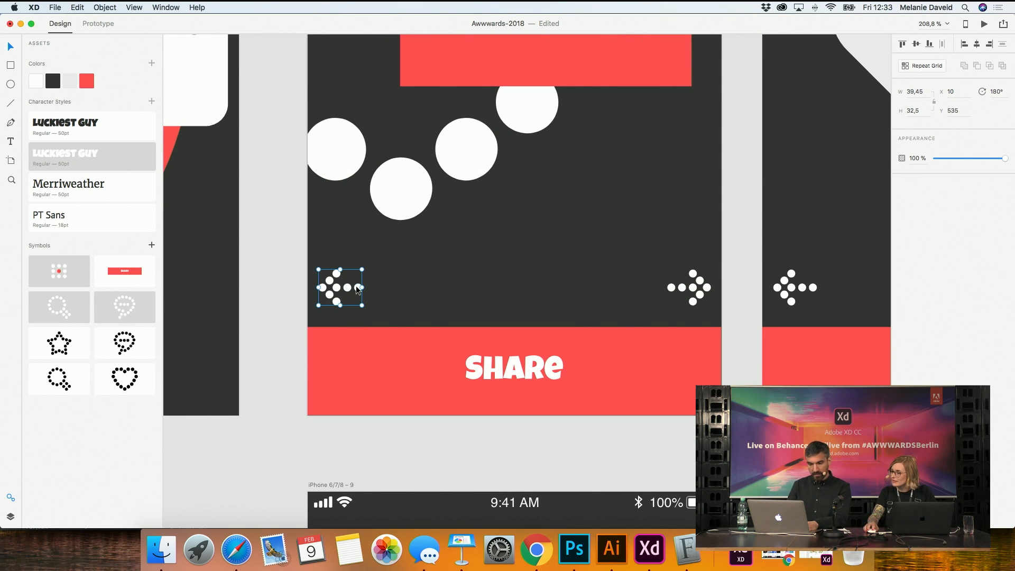
{"action": "left_click", "coordinate": [278, 430]}
{"action": "scroll", "coordinate": [304, 214], "scroll_direction": "down", "scroll_amount": 5}
{"action": "key", "text": "super+1"}
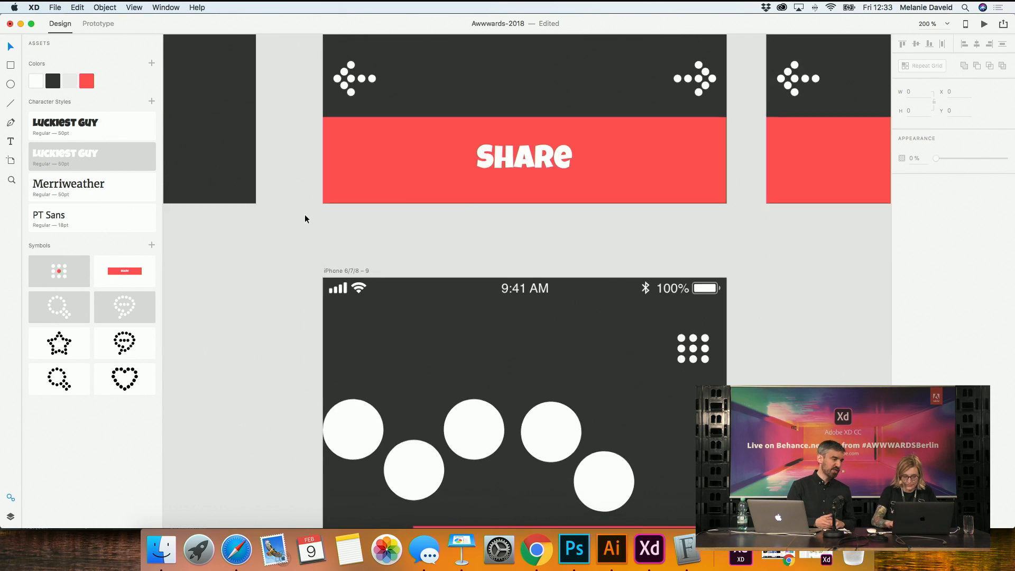
{"action": "left_click_drag", "start_coordinate": [322, 312], "coordinate": [283, 460]}
{"action": "key", "text": "super+minus"}
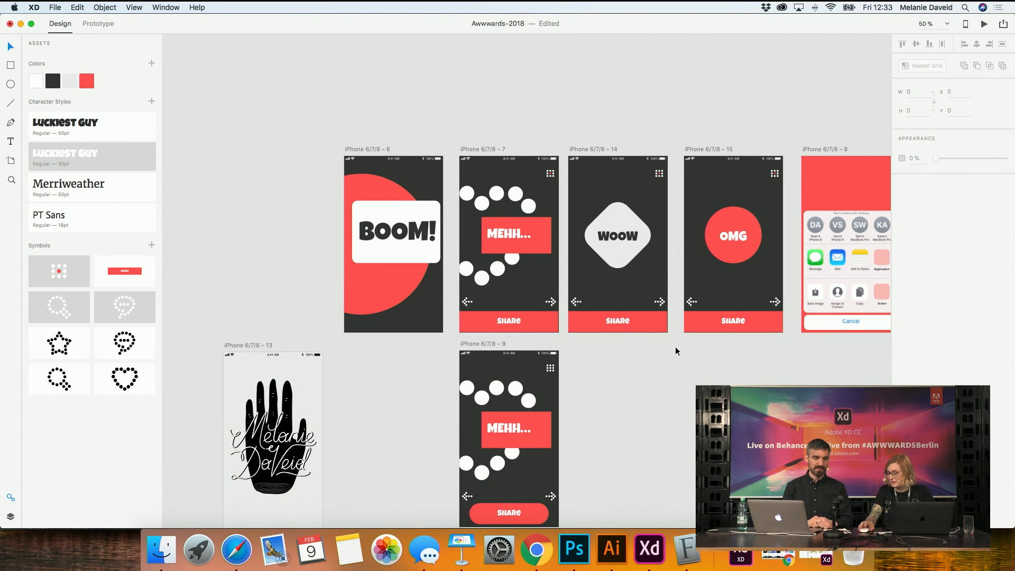
Review the updated mobile screens and the dotted icons on the Positive and Negative artboards
{"action": "scroll", "coordinate": [674, 325], "scroll_direction": "up", "scroll_amount": 5}
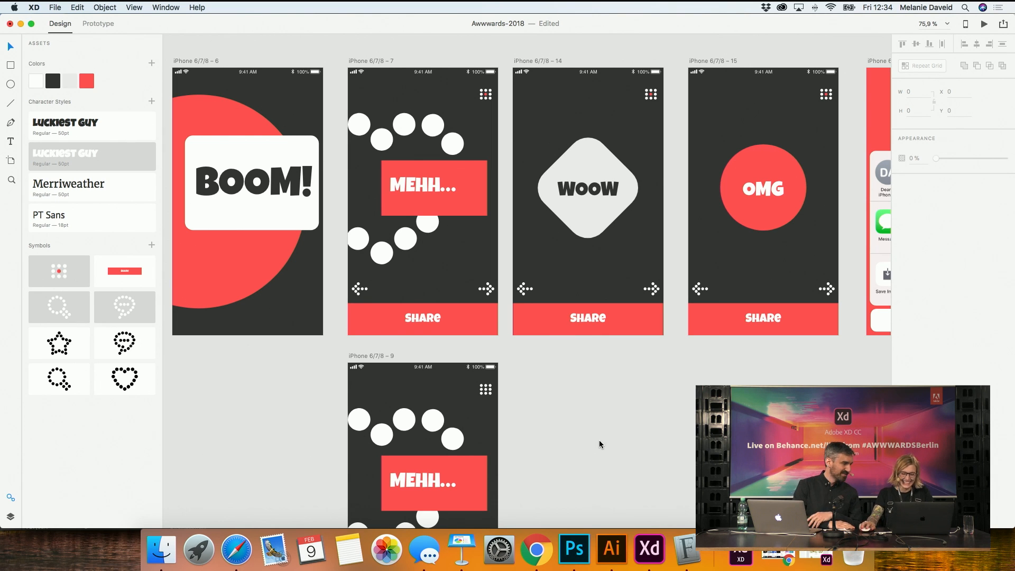
{"action": "key", "text": "super+minus"}
{"action": "key", "text": "super+minus"}
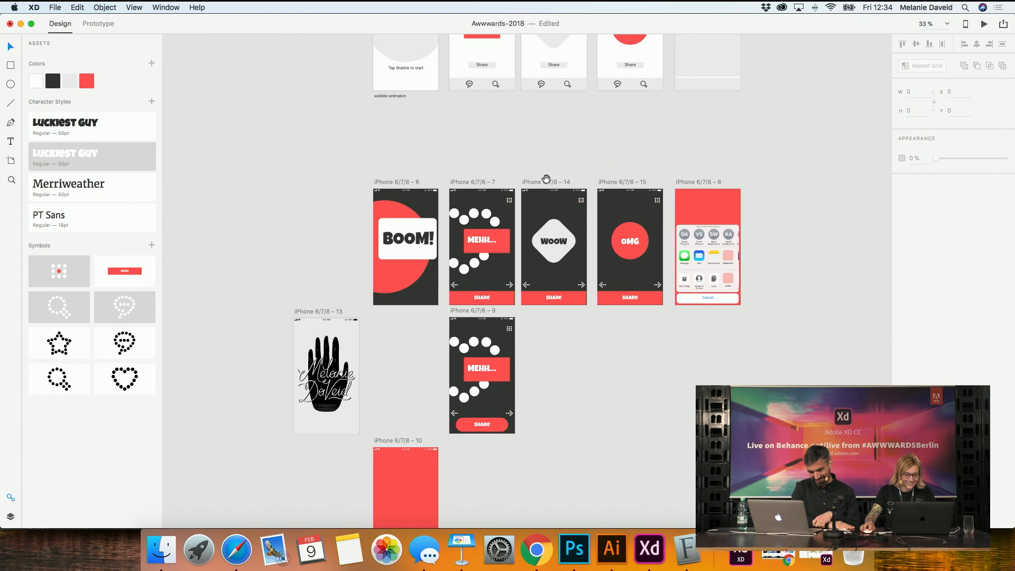
{"action": "left_click_drag", "start_coordinate": [536, 122], "coordinate": [572, 432]}
{"action": "scroll", "coordinate": [693, 155], "scroll_direction": "up", "scroll_amount": 4}
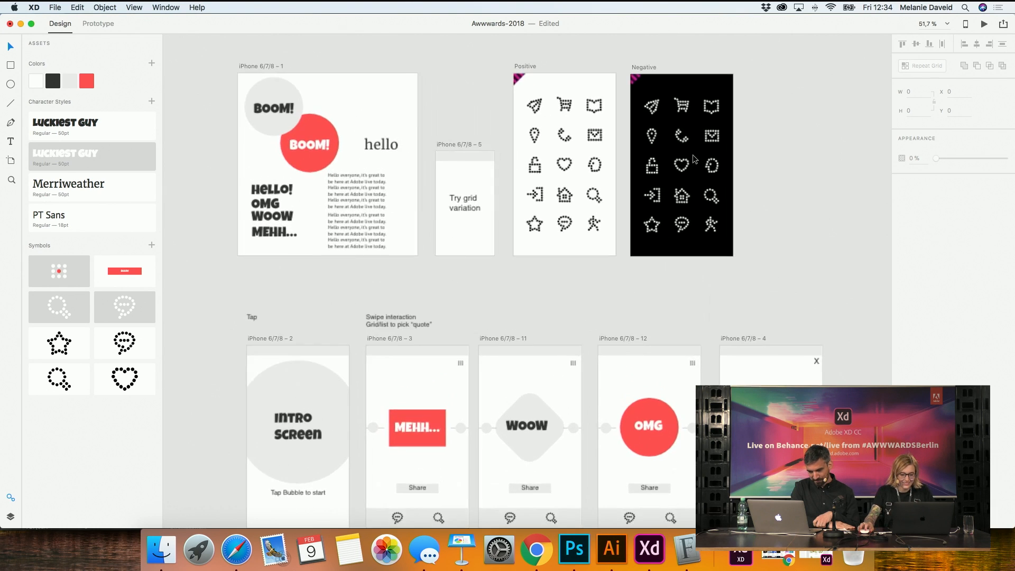
{"action": "scroll", "coordinate": [693, 154], "scroll_direction": "up", "scroll_amount": 3}
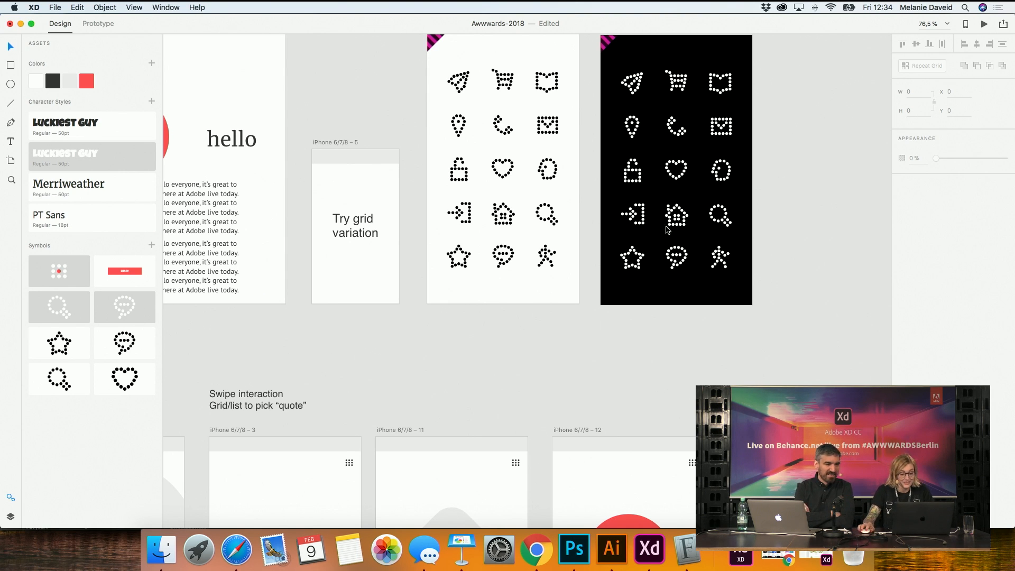
{"action": "scroll", "coordinate": [761, 248], "scroll_direction": "up", "scroll_amount": 4}
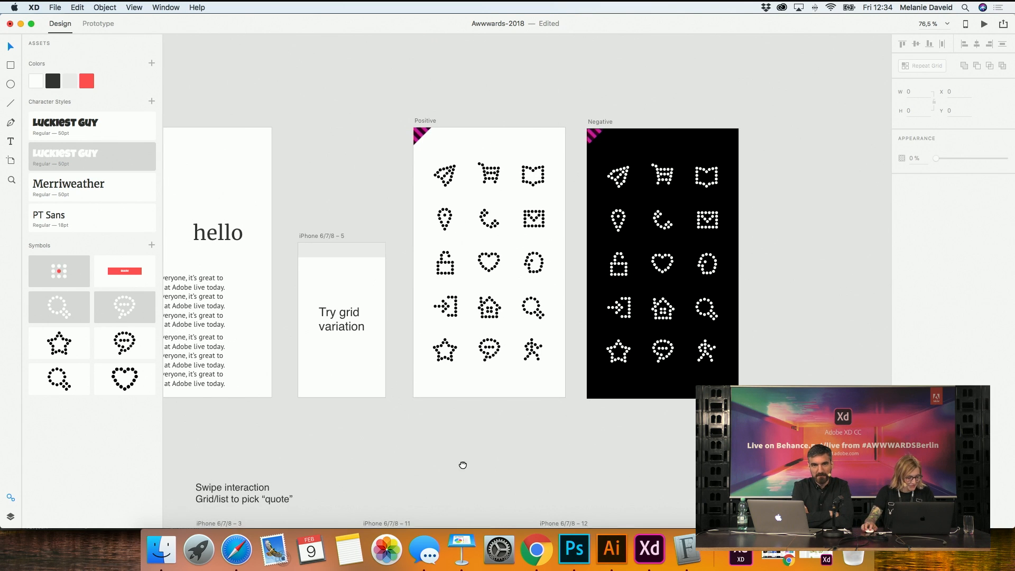
Copy the white dotted star icon from the Negative artboard
{"action": "scroll", "coordinate": [463, 465], "scroll_direction": "down", "scroll_amount": 12}
{"action": "scroll", "coordinate": [560, 291], "scroll_direction": "down", "scroll_amount": 10}
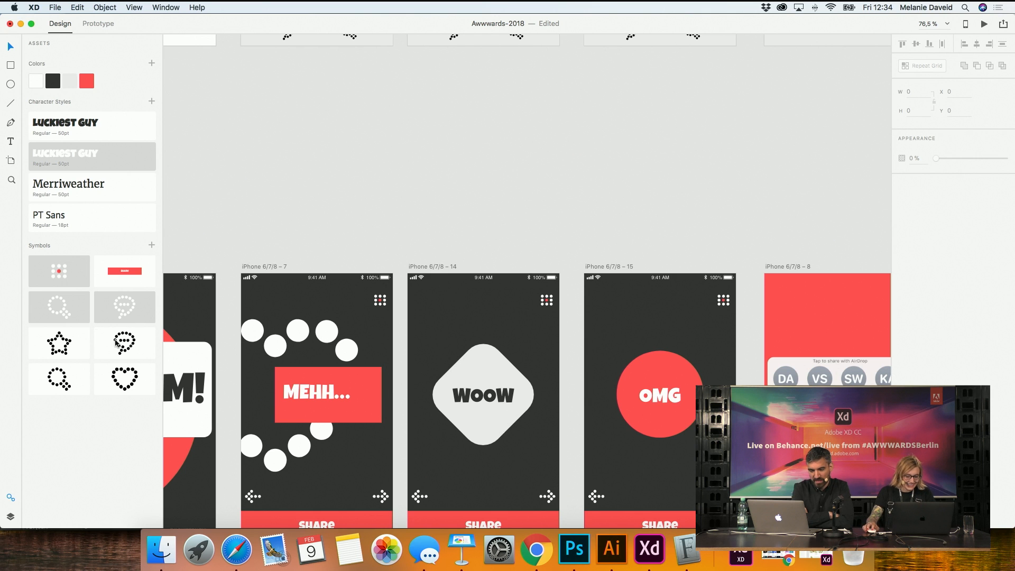
{"action": "left_click", "coordinate": [59, 348]}
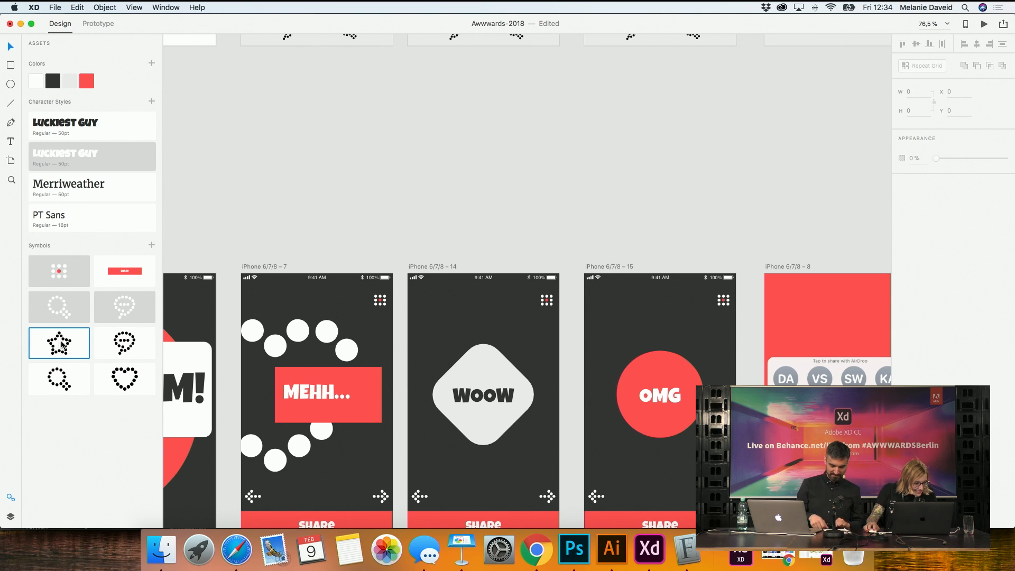
{"action": "scroll", "coordinate": [545, 262], "scroll_direction": "up", "scroll_amount": 10}
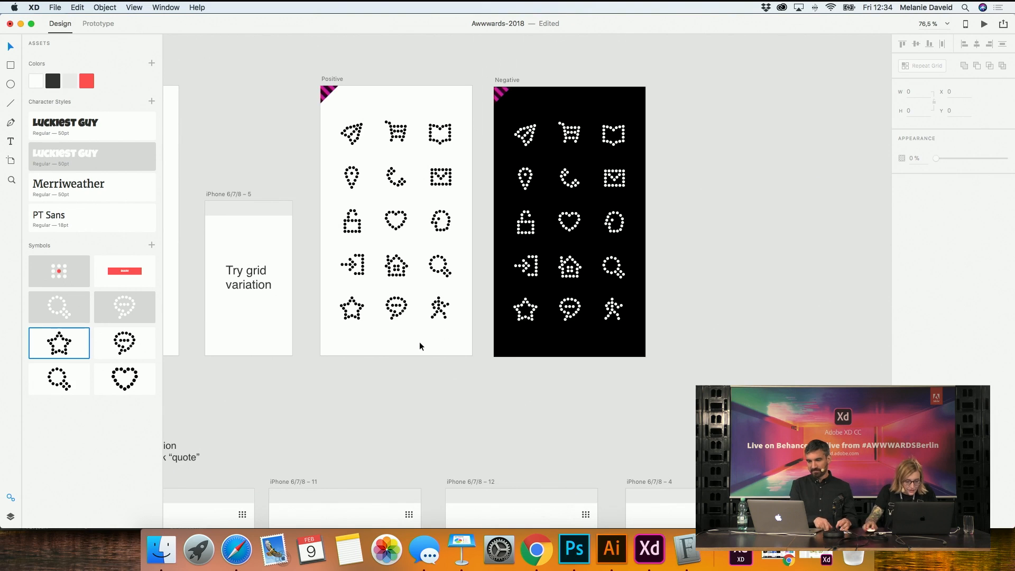
{"action": "left_click", "coordinate": [525, 310]}
{"action": "key", "text": "super+c"}
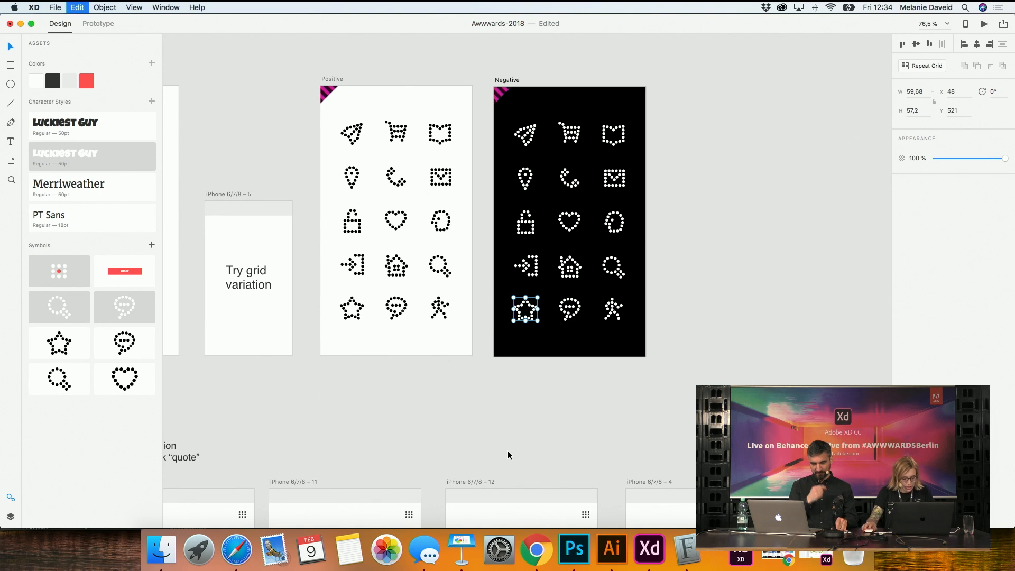
Paste the Negative artboard's dotted head icon onto iPhone 6/7/8 – 15, enlarge it to about 253.5 × 277.4, and cut it
{"action": "left_click", "coordinate": [607, 221]}
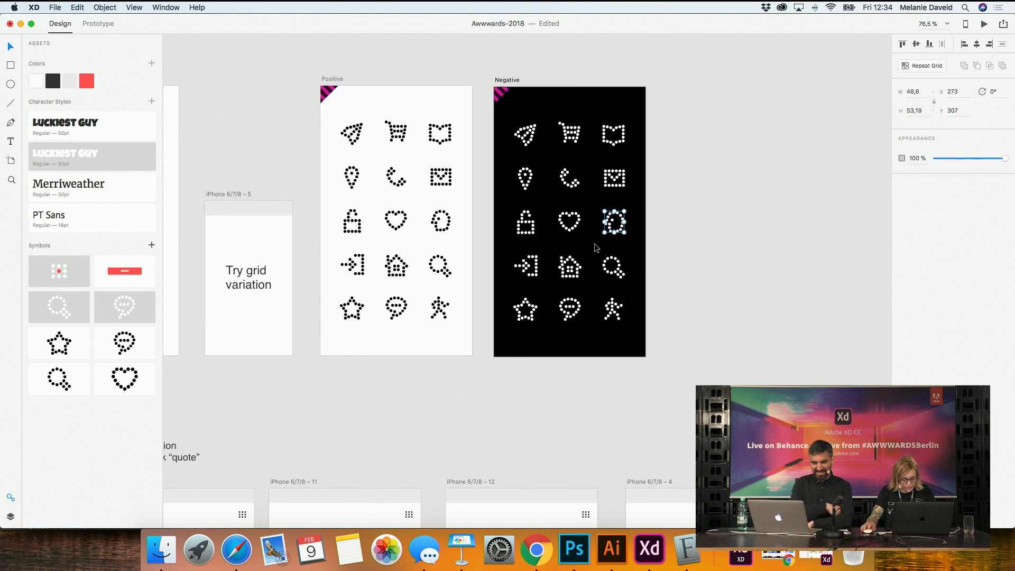
{"action": "left_click_drag", "start_coordinate": [463, 391], "coordinate": [519, 104]}
{"action": "left_click_drag", "start_coordinate": [524, 343], "coordinate": [506, 204]}
{"action": "left_click", "coordinate": [506, 204]}
{"action": "key", "text": "super+v"}
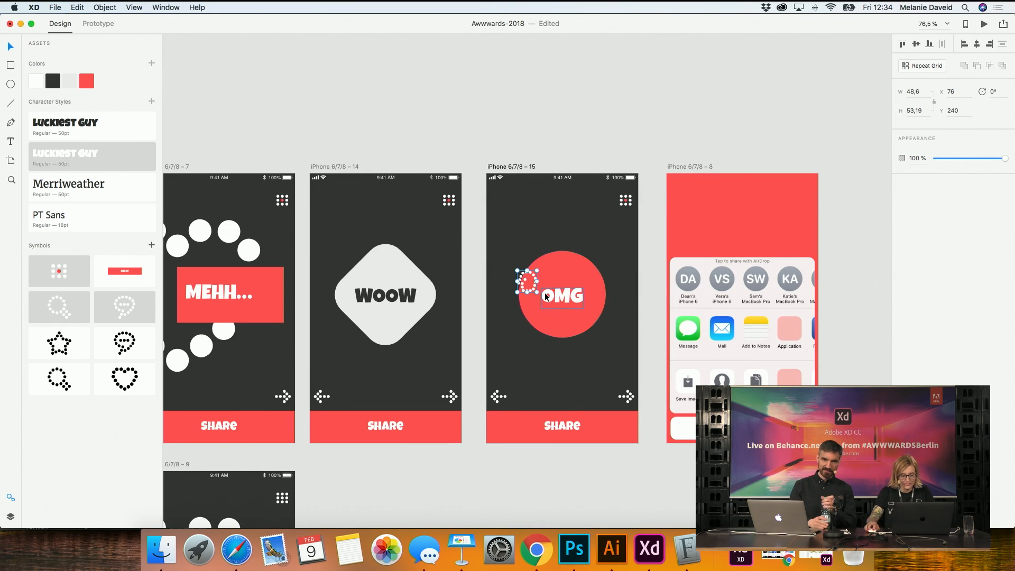
{"action": "left_click_drag", "start_coordinate": [536, 292], "coordinate": [619, 395]}
{"action": "key", "text": "BackSpace"}
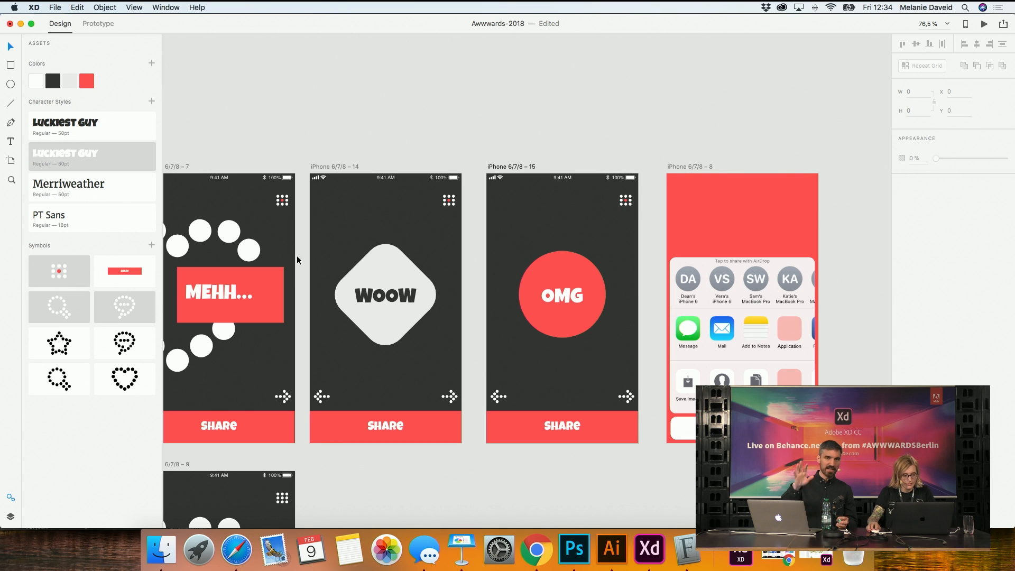
Change the WOOW text in the diamond on the iPhone 6/7/8 – 14 artboard to BOOOM
{"action": "scroll", "coordinate": [394, 259], "scroll_direction": "left", "scroll_amount": 5}
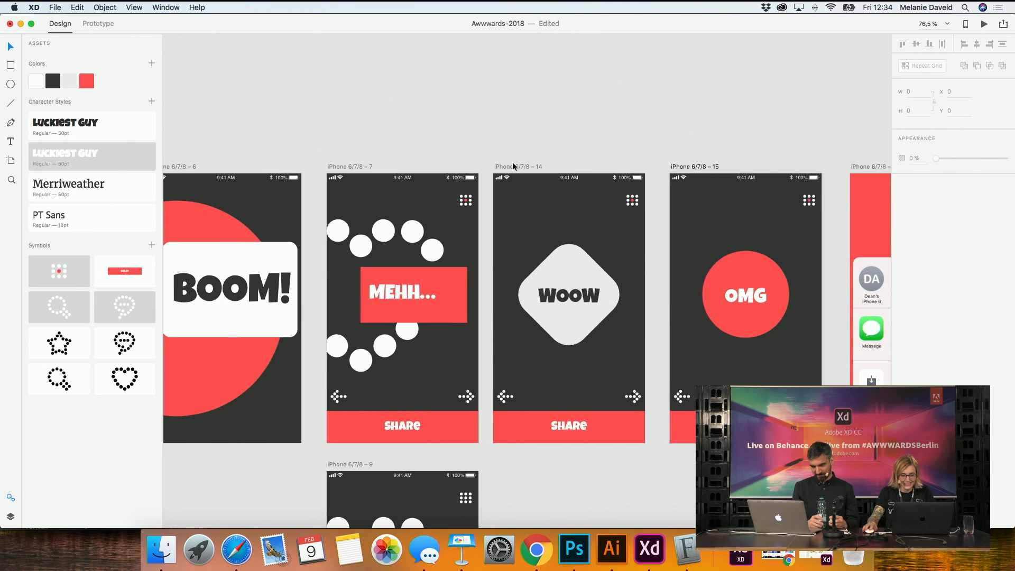
{"action": "double_click", "coordinate": [570, 289]}
{"action": "type", "text": "BOOOM"}
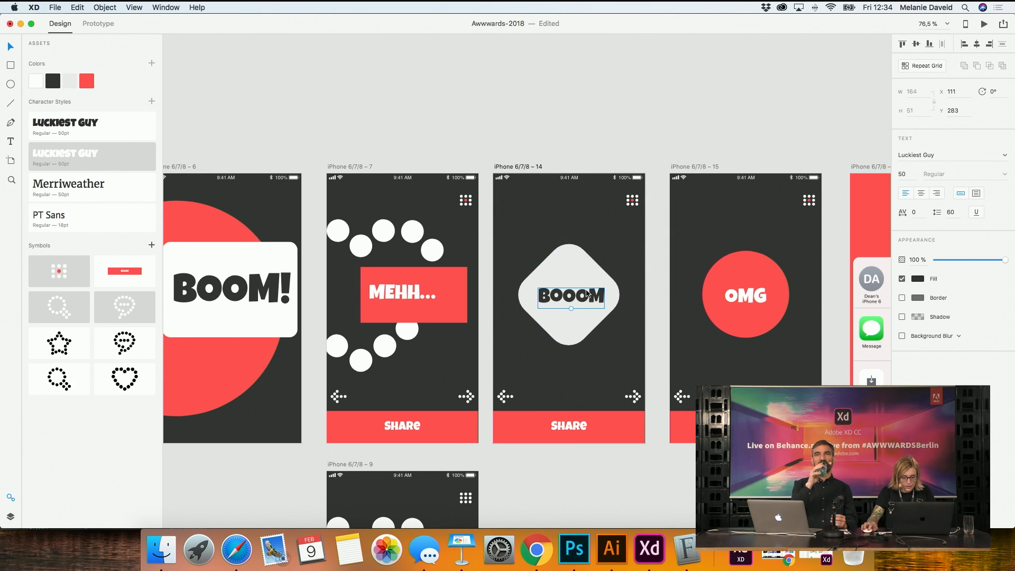
{"action": "key", "text": "Escape"}
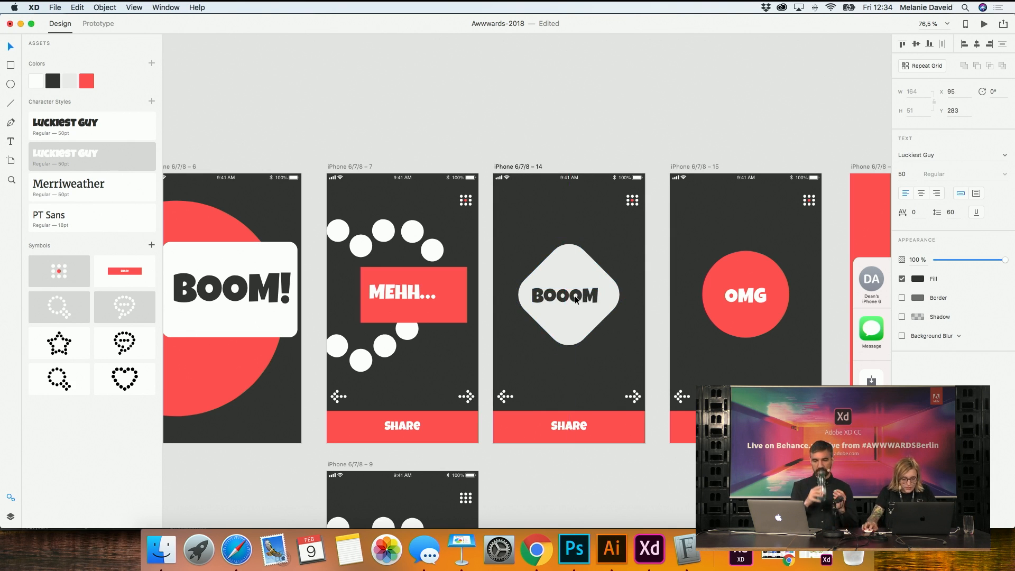
Paste the enlarged dotted head icon onto the iPhone 6/7/8 – 14 artboard and move it to the empty canvas above the screens
{"action": "left_click", "coordinate": [516, 167]}
{"action": "key", "text": "super+v"}
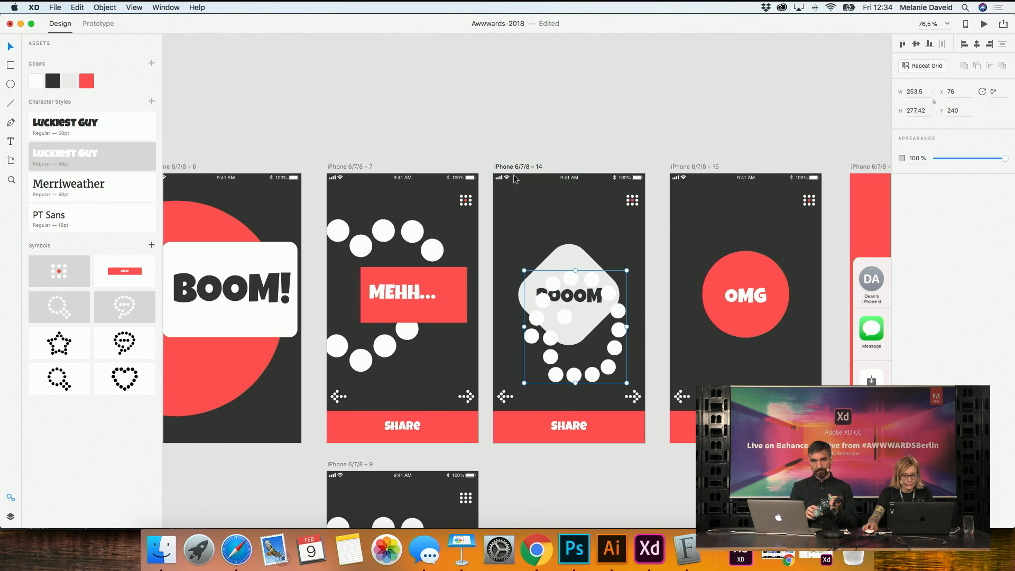
{"action": "mouse_move", "coordinate": [614, 346]}
{"action": "left_mouse_down"}
{"action": "mouse_move", "coordinate": [578, 410]}
{"action": "mouse_move", "coordinate": [616, 317]}
{"action": "mouse_move", "coordinate": [608, 359]}
{"action": "left_mouse_up"}
{"action": "key", "text": "Delete"}
{"action": "right_click", "coordinate": [487, 83]}
{"action": "left_click", "coordinate": [506, 88]}
{"action": "left_click_drag", "start_coordinate": [554, 281], "coordinate": [464, 48]}
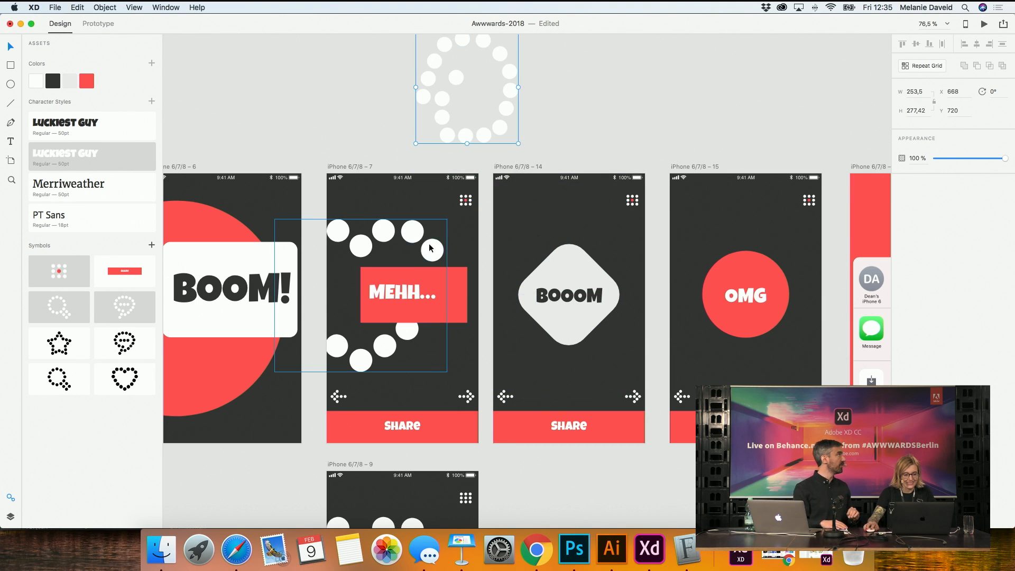
Try a copy of the large dotted shape from the iPhone 6/7/8 – 7 artboard on the iPhone 6/7/8 – 14 artboard
{"action": "left_click", "coordinate": [432, 248]}
{"action": "key", "text": "super+c"}
{"action": "left_click", "coordinate": [514, 180]}
{"action": "key", "text": "super+v"}
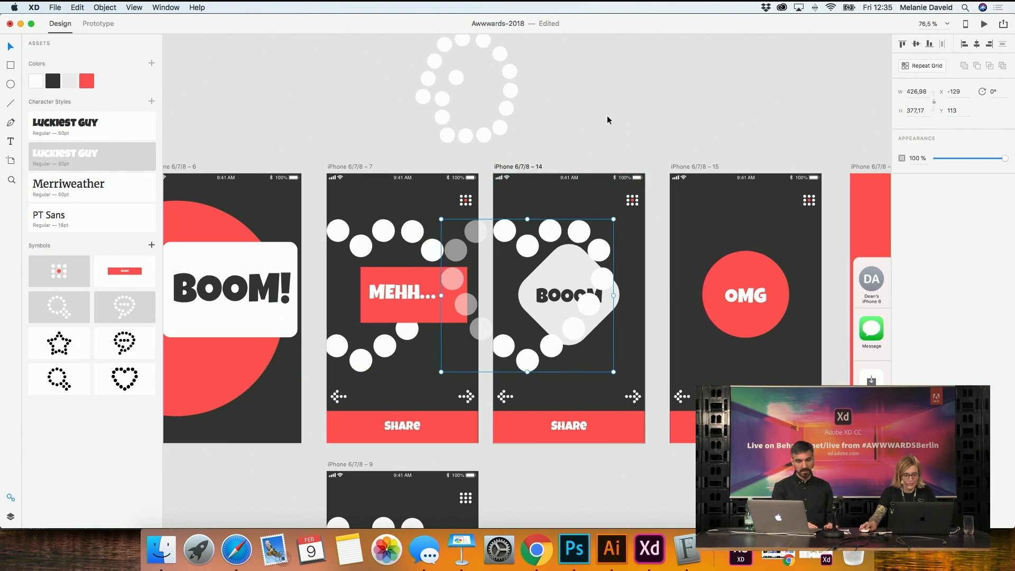
{"action": "key", "text": "Delete"}
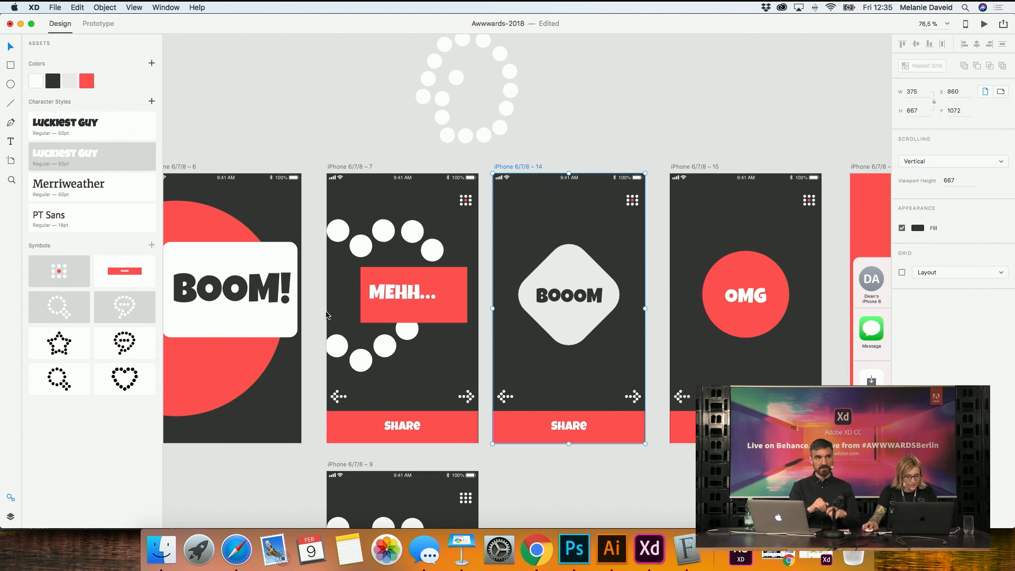
Change the MEHH... text in the red rectangle on the iPhone 6/7/8 – 7 artboard to "Booom!"
{"action": "left_click", "coordinate": [405, 295]}
{"action": "double_click", "coordinate": [404, 294]}
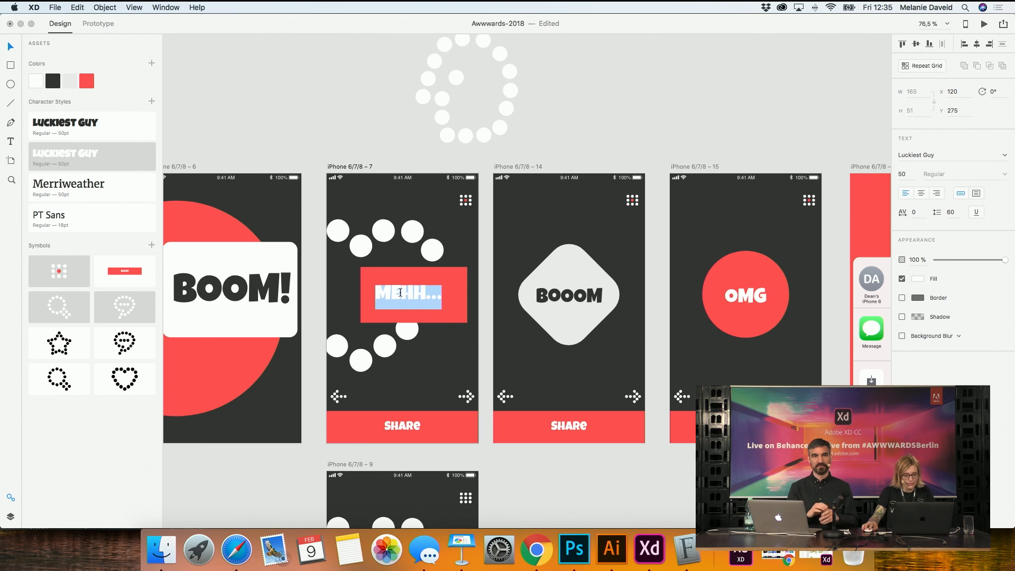
{"action": "type", "text": "BOOOM!"}
{"action": "left_click", "coordinate": [512, 149]}
Center the "Booom!" text within the red rectangle on the iPhone 6/7/8 – 7 artboard, at X 124 and Y 285
{"action": "left_click_drag", "start_coordinate": [452, 296], "coordinate": [443, 301]}
{"action": "key", "text": "super+z"}
{"action": "key", "text": "Left"}
{"action": "key", "text": "Left"}
{"action": "key", "text": "Left"}
{"action": "key", "text": "Left"}
{"action": "key", "text": "Left"}
{"action": "key", "text": "Left"}
{"action": "key", "text": "Down"}
{"action": "key", "text": "Down"}
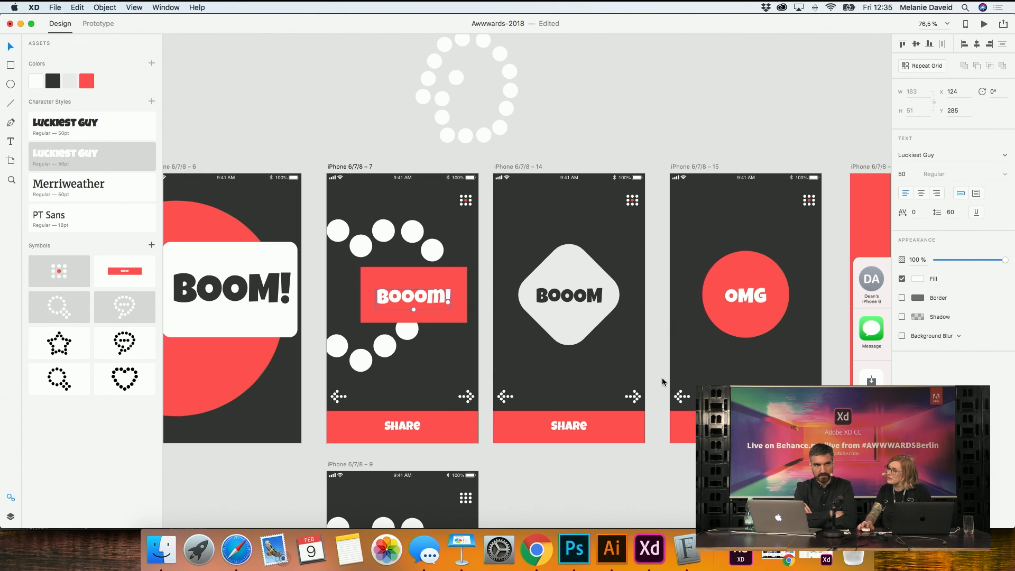
Change the text in the diamond on the iPhone 6/7/8 – 14 artboard to "Meeh..."
{"action": "left_click", "coordinate": [656, 155]}
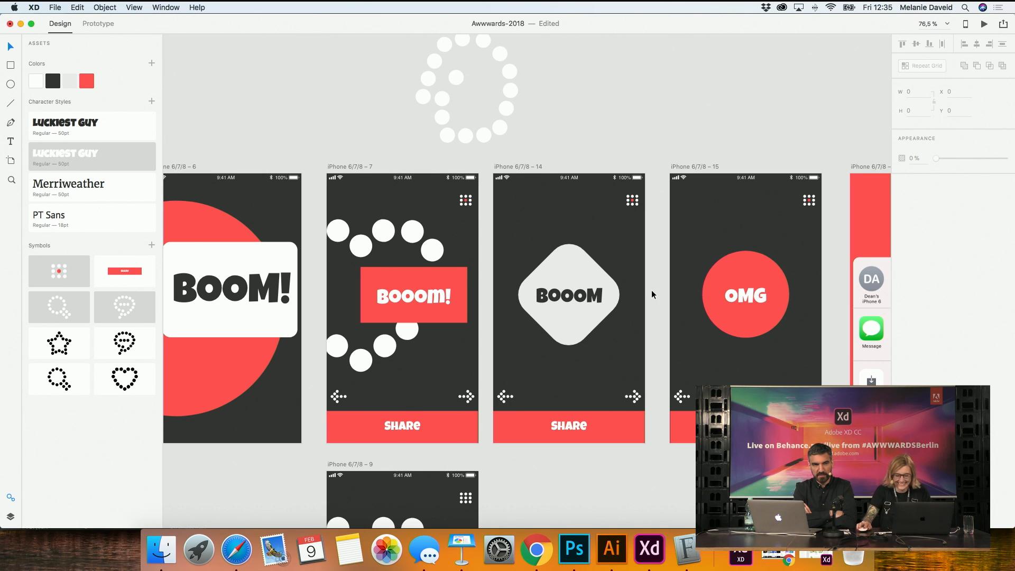
{"action": "left_click", "coordinate": [501, 128]}
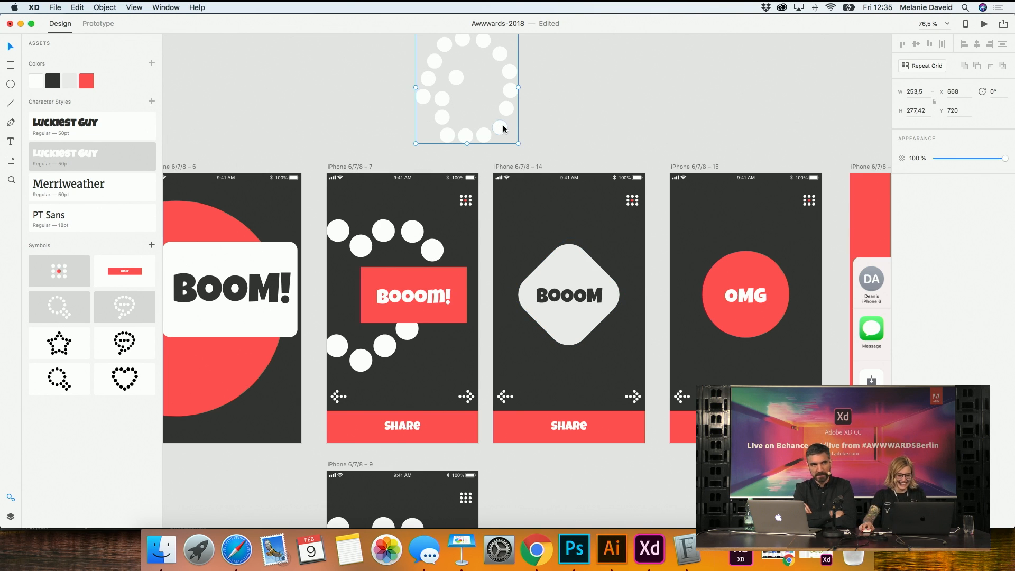
{"action": "double_click", "coordinate": [567, 295]}
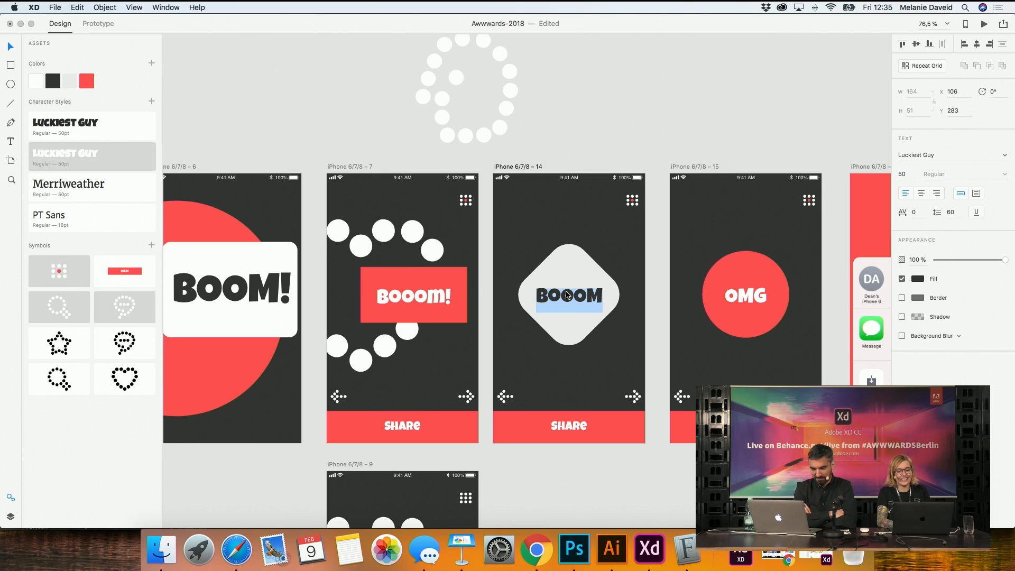
{"action": "type", "text": "Mee"}
{"action": "key", "text": "BackSpace"}
{"action": "key", "text": "BackSpace"}
{"action": "type", "text": "eeH"}
{"action": "key", "text": "BackSpace"}
{"action": "type", "text": "H!"}
{"action": "key", "text": "BackSpace"}
{"action": "type", "text": "..."}
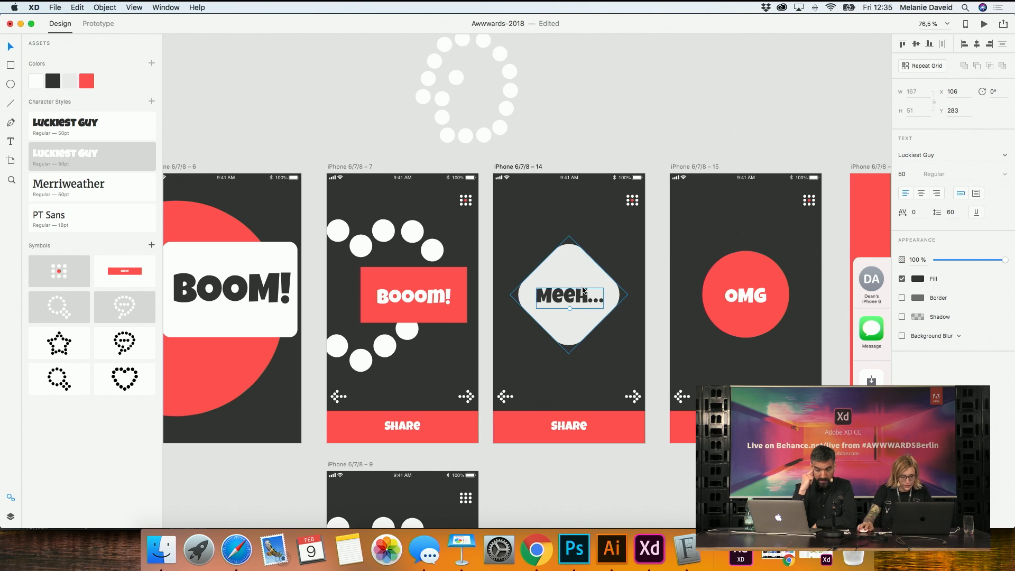
Place the large dotted head icon beside the diamond on the iPhone 6/7/8 – 14 artboard and scale it to about 106.5 × 116.6
{"action": "left_click", "coordinate": [499, 132]}
{"action": "left_click_drag", "start_coordinate": [500, 132], "coordinate": [678, 295]}
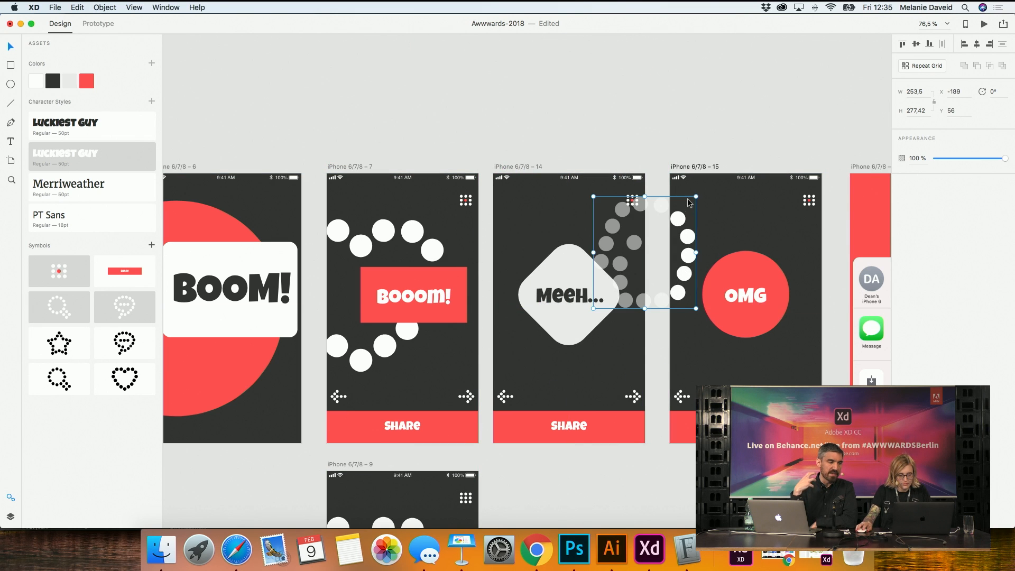
{"action": "left_click_drag", "start_coordinate": [696, 196], "coordinate": [649, 223]}
{"action": "left_click", "coordinate": [649, 220]}
{"action": "left_click_drag", "start_coordinate": [639, 281], "coordinate": [649, 374]}
{"action": "left_click", "coordinate": [656, 414]}
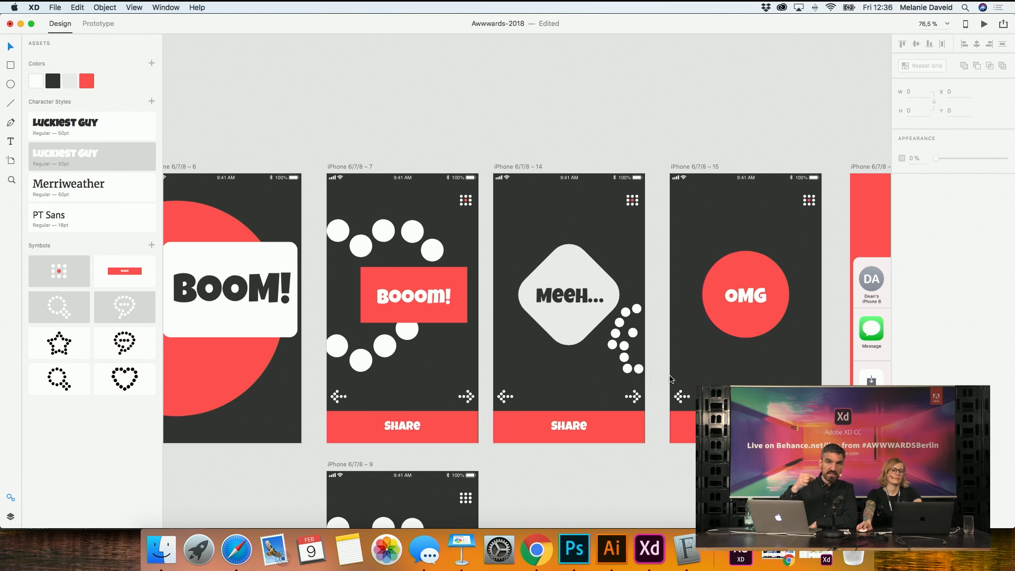
{"action": "left_click", "coordinate": [638, 369]}
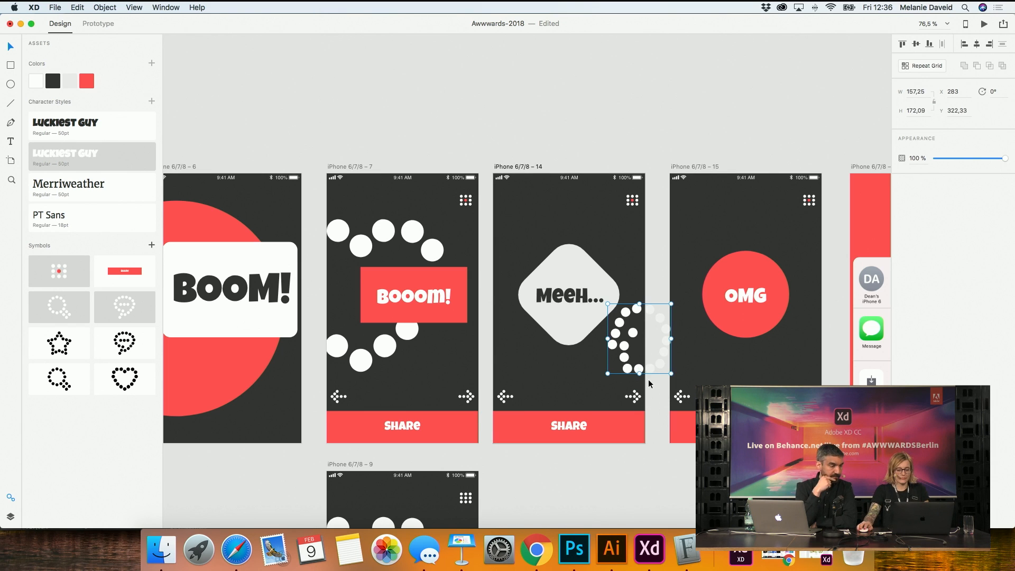
{"action": "mouse_move", "coordinate": [607, 373]}
{"action": "left_mouse_down"}
{"action": "mouse_move", "coordinate": [622, 352]}
{"action": "mouse_move", "coordinate": [612, 369]}
{"action": "left_mouse_up"}
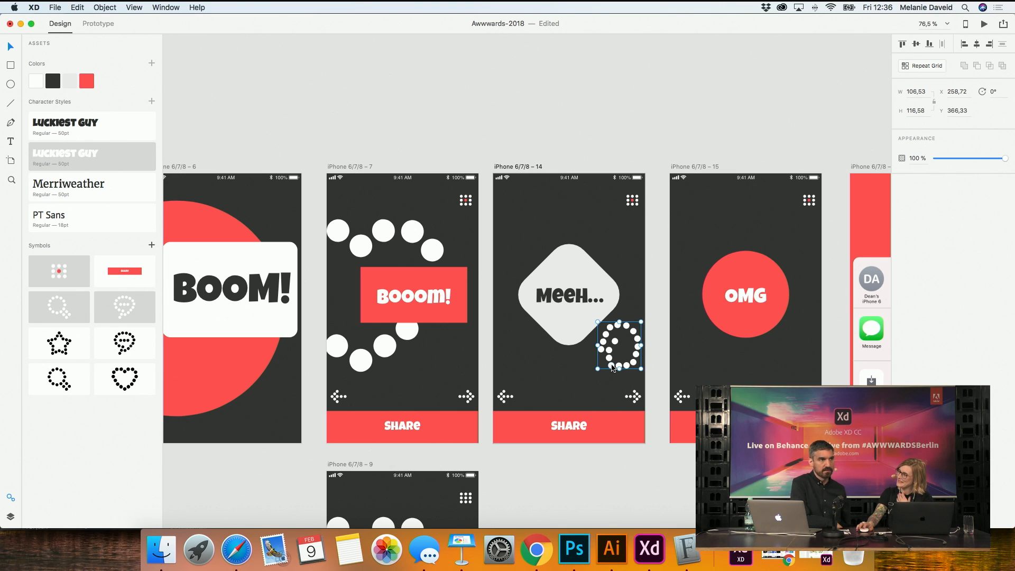
Shift the dotted head icon on the iPhone 6/7/8 – 14 artboard to about X 252 and delete it
{"action": "left_click", "coordinate": [650, 368]}
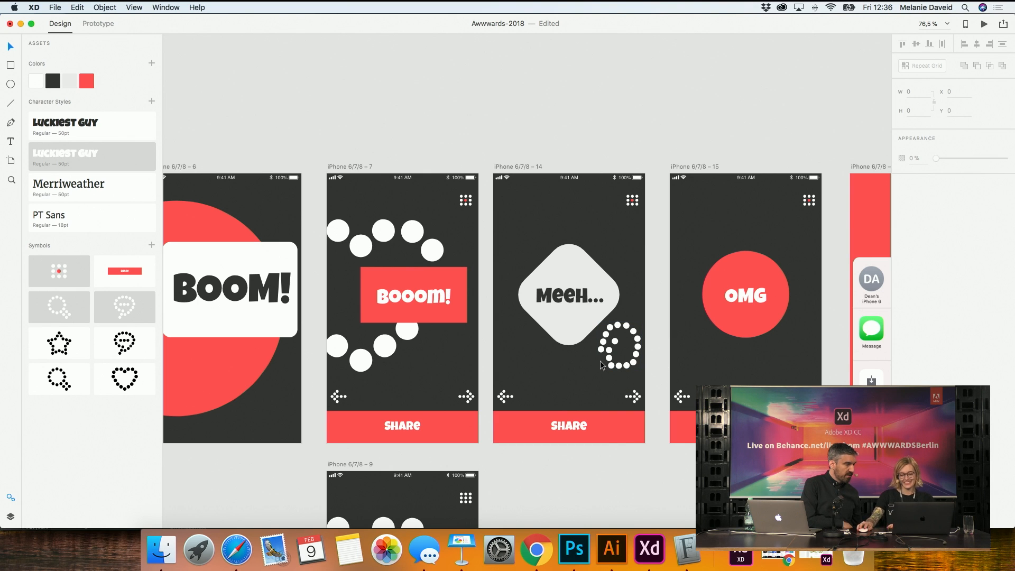
{"action": "left_click_drag", "start_coordinate": [615, 372], "coordinate": [611, 370]}
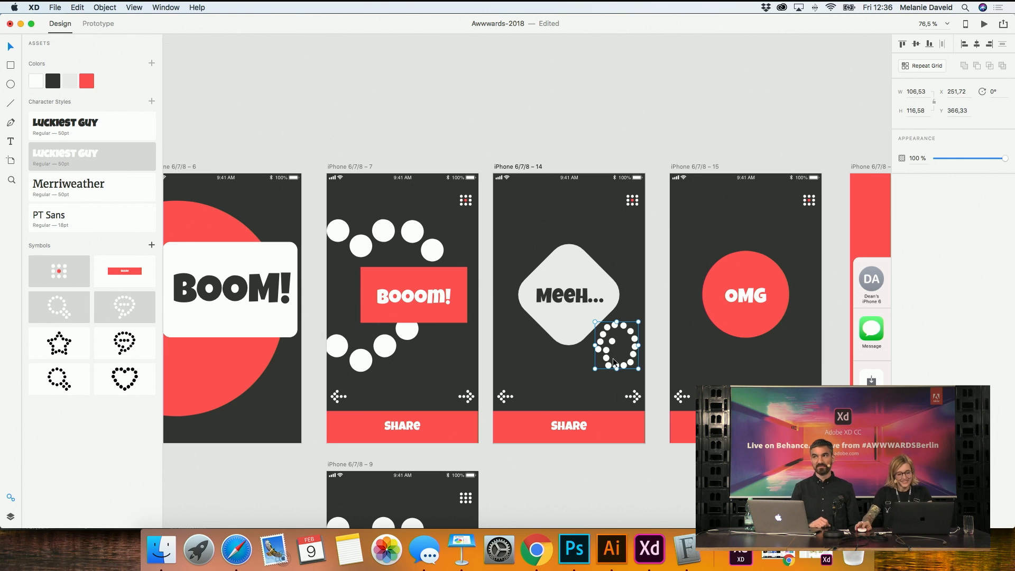
{"action": "key", "text": "Delete"}
Duplicate the white dotted speech bubble on the Negative artboard, place the duplicate at X 196, Y 590, and copy it
{"action": "left_click_drag", "start_coordinate": [635, 155], "coordinate": [603, 375]}
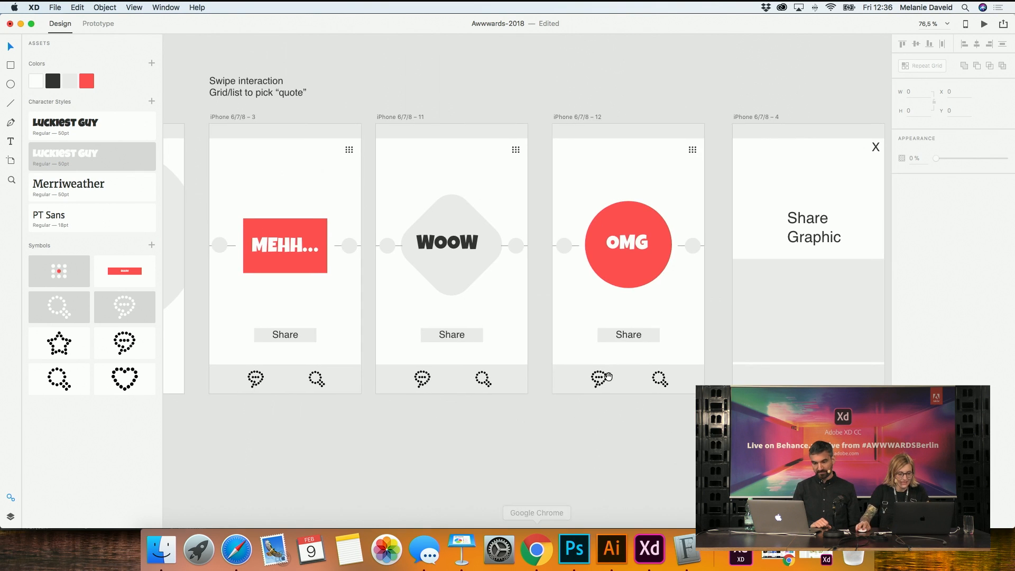
{"action": "left_click_drag", "start_coordinate": [641, 100], "coordinate": [622, 368]}
{"action": "scroll", "coordinate": [623, 367], "scroll_direction": "up", "scroll_amount": 5}
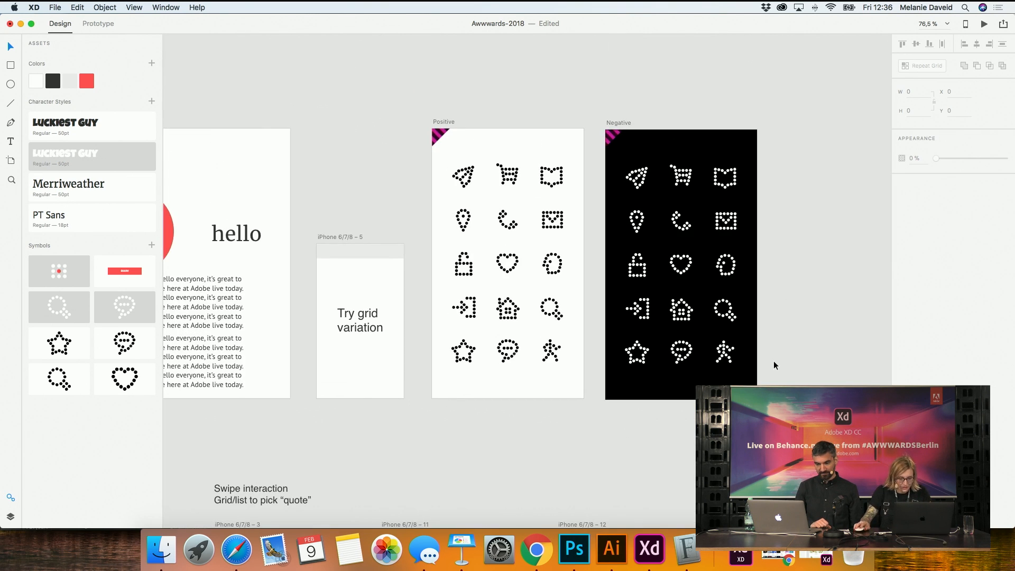
{"action": "left_click", "coordinate": [674, 345]}
{"action": "key", "text": "super+c"}
{"action": "left_click_drag", "start_coordinate": [687, 358], "coordinate": [709, 386]}
{"action": "left_click_drag", "start_coordinate": [676, 336], "coordinate": [709, 425]}
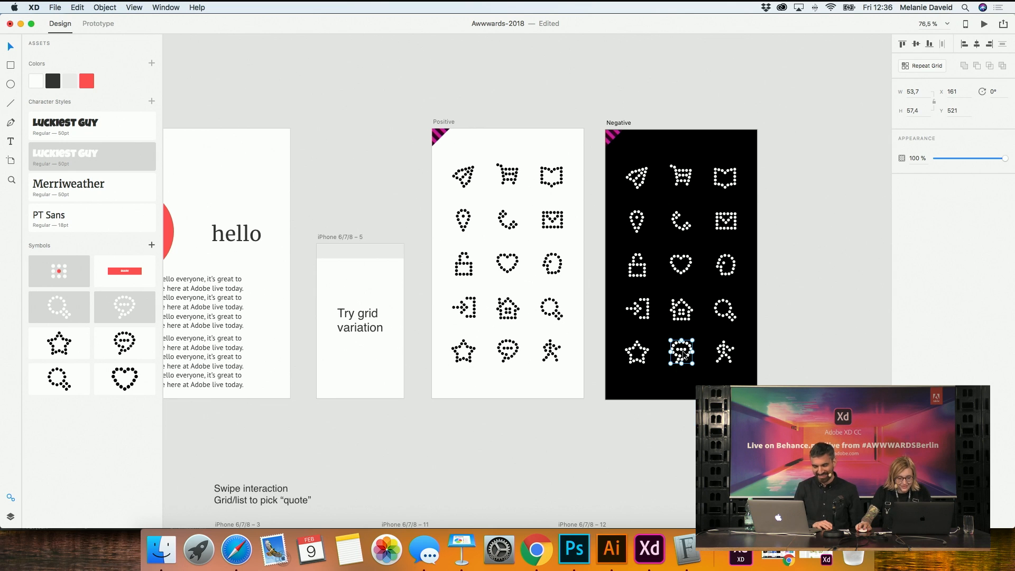
{"action": "left_click_drag", "start_coordinate": [683, 353], "coordinate": [696, 381]}
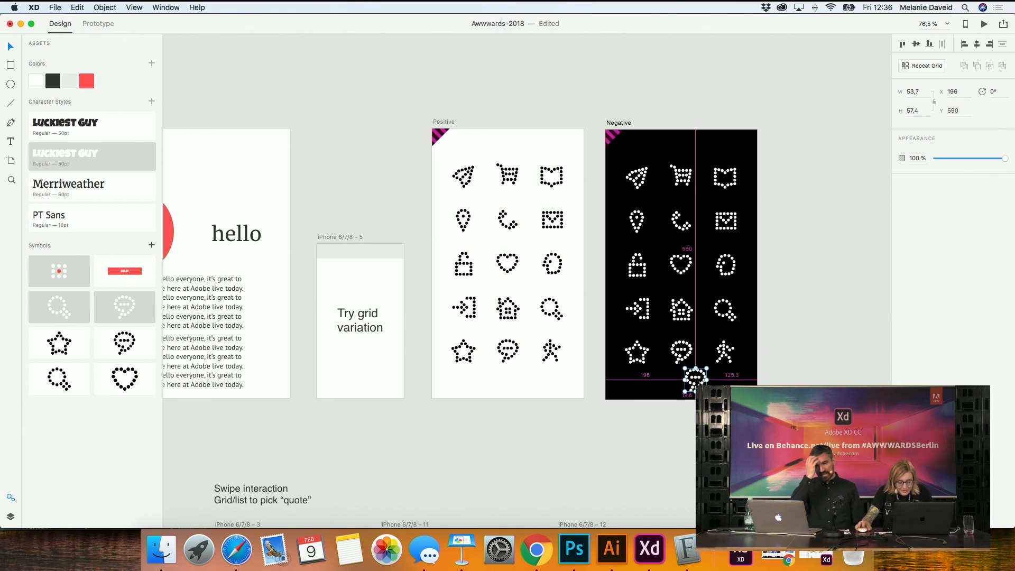
{"action": "scroll", "coordinate": [697, 380], "scroll_direction": "up", "scroll_amount": 5}
{"action": "scroll", "coordinate": [701, 382], "scroll_direction": "up", "scroll_amount": 4}
{"action": "key", "text": "super+c"}
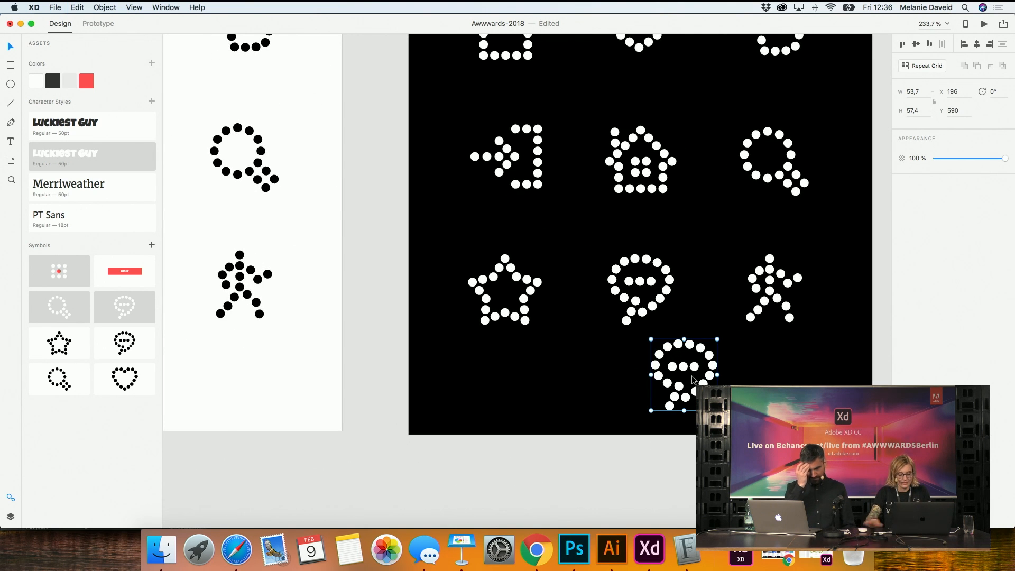
Paste two speech bubble icons onto the iPhone 6/7/8 – 15 artboard, one beside the grid icon and one over the SHARE button
{"action": "key", "text": "super+minus"}
{"action": "key", "text": "super+minus"}
{"action": "key", "text": "super+minus"}
{"action": "scroll", "coordinate": [511, 437], "scroll_direction": "down", "scroll_amount": 6}
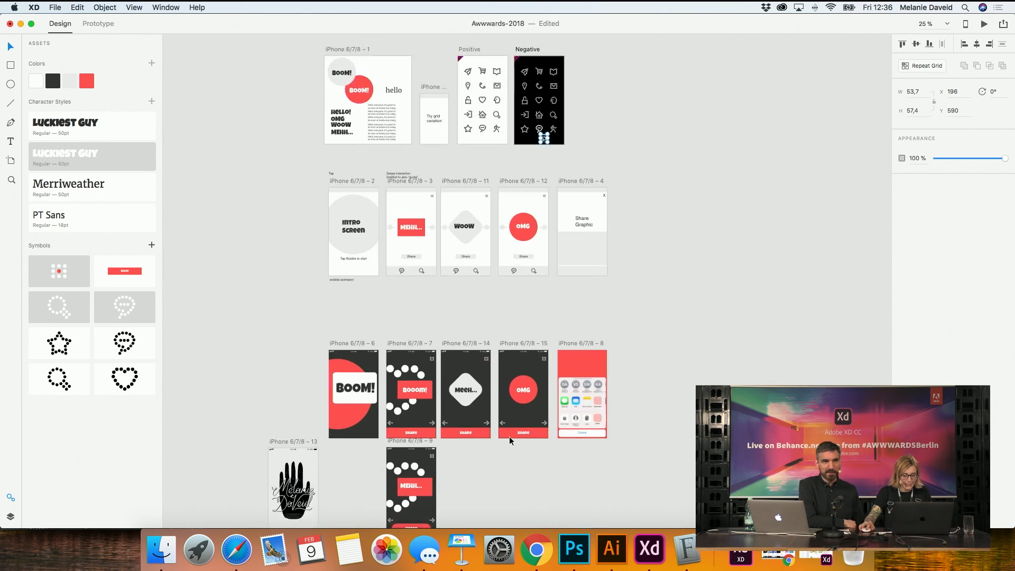
{"action": "scroll", "coordinate": [476, 209], "scroll_direction": "up", "scroll_amount": 3}
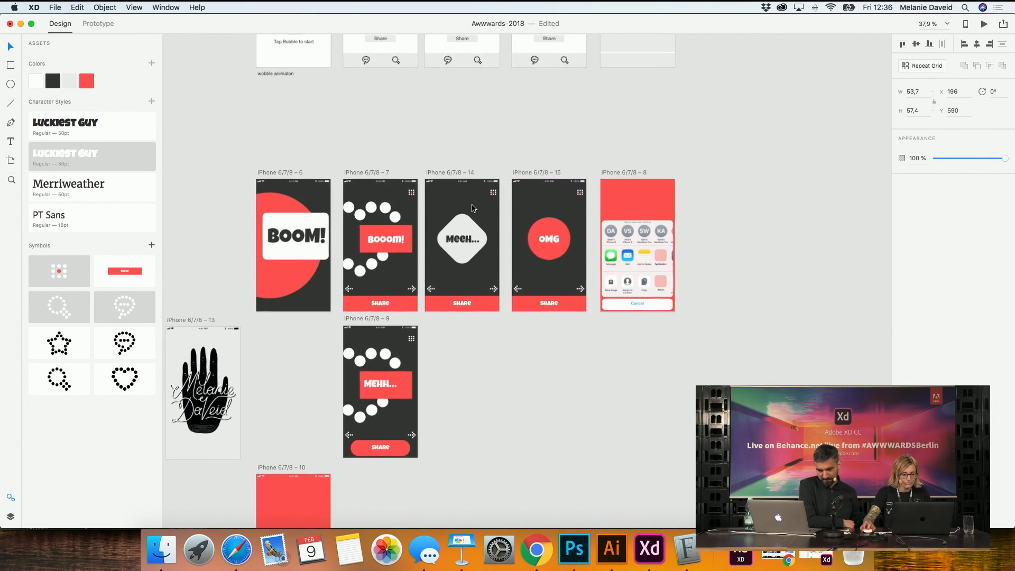
{"action": "scroll", "coordinate": [487, 243], "scroll_direction": "up", "scroll_amount": 3}
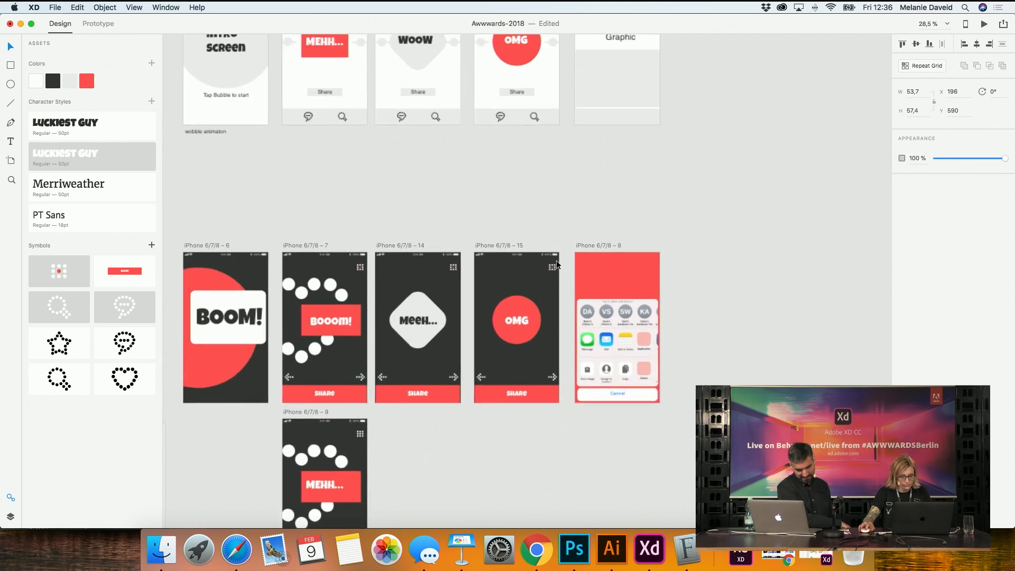
{"action": "left_click", "coordinate": [486, 244]}
{"action": "key", "text": "super+v"}
{"action": "left_click", "coordinate": [483, 240]}
{"action": "key", "text": "super+v"}
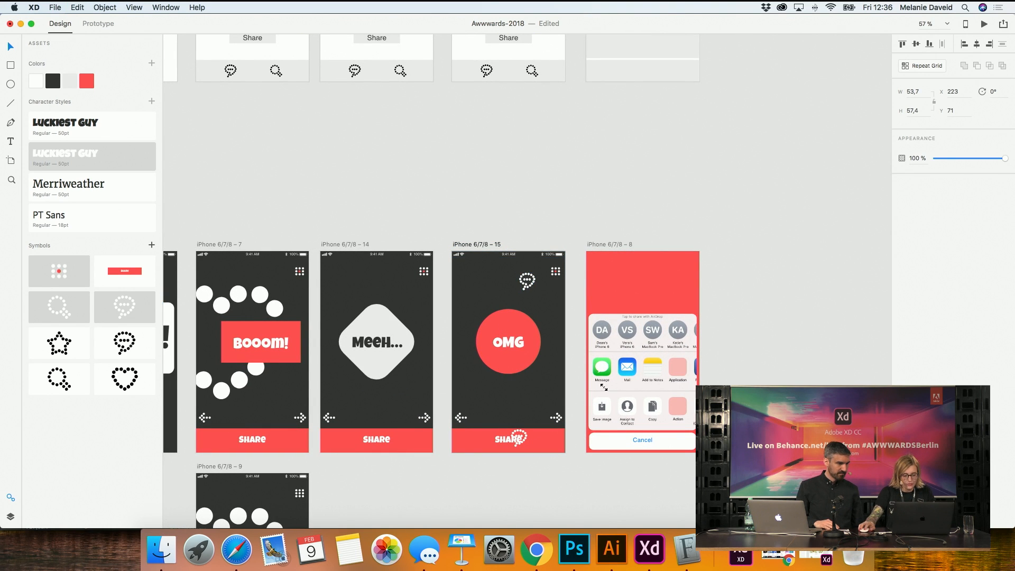
Move the upper speech bubble icon on the iPhone 6/7/8 – 15 artboard to X 182, Y 84 and ungroup its symbol
{"action": "right_click", "coordinate": [525, 282]}
{"action": "left_click", "coordinate": [553, 215]}
{"action": "right_click", "coordinate": [527, 283]}
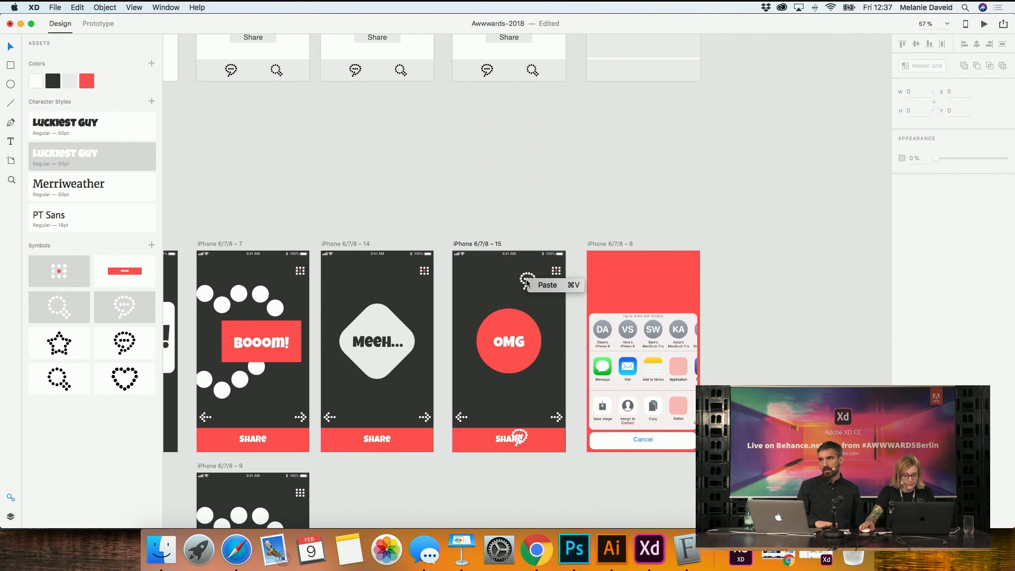
{"action": "scroll", "coordinate": [529, 255], "scroll_direction": "up", "scroll_amount": 5}
{"action": "left_click", "coordinate": [508, 317]}
{"action": "left_click_drag", "start_coordinate": [508, 316], "coordinate": [474, 327]}
{"action": "key", "text": "Delete"}
{"action": "right_click", "coordinate": [474, 328]}
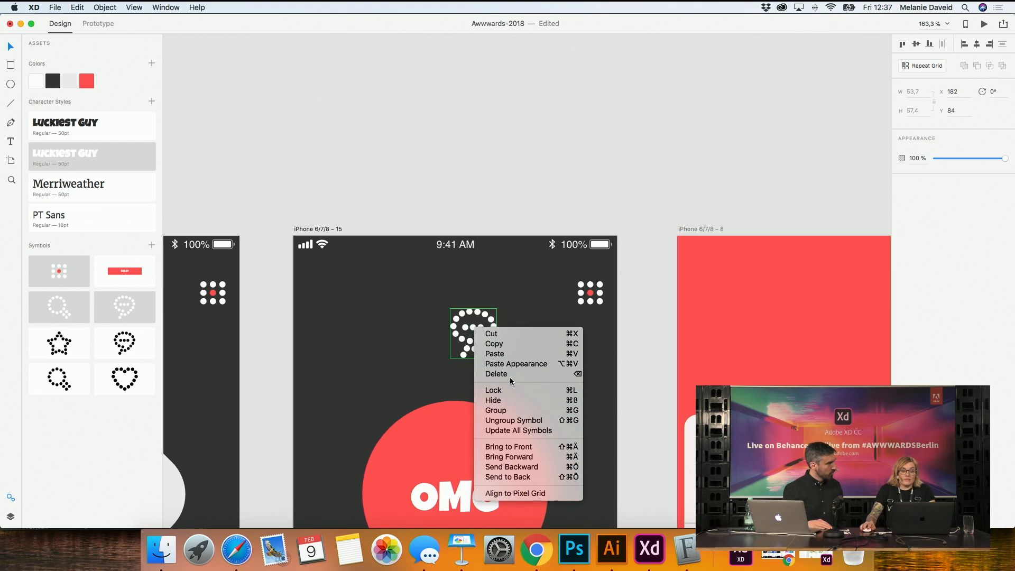
{"action": "left_click", "coordinate": [518, 421]}
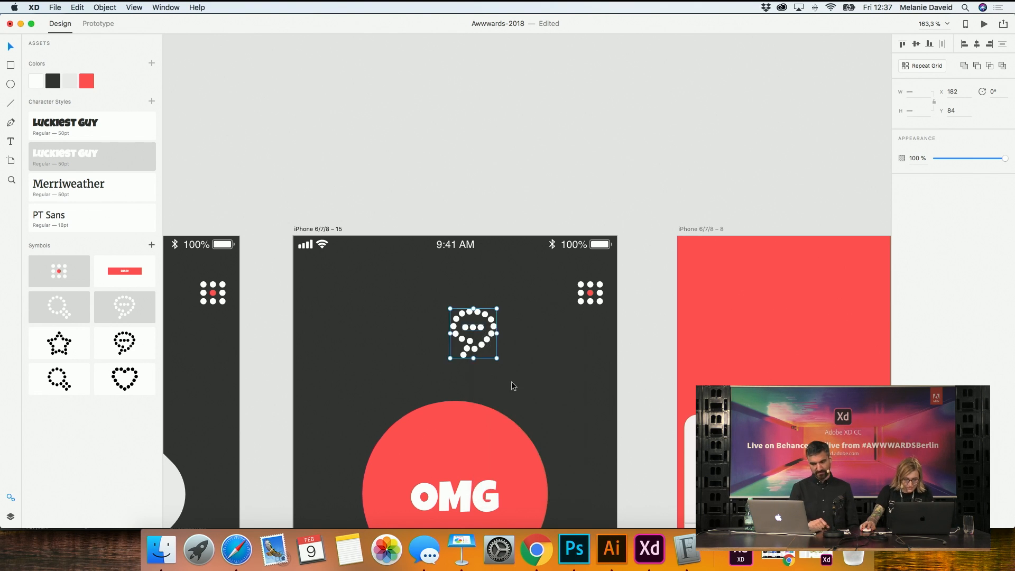
Enlarge the ungrouped speech bubble to about 129.7 × 138.6 and place it at about X 229, Y 112 beside the OMG circle
{"action": "left_click_drag", "start_coordinate": [496, 358], "coordinate": [545, 428]}
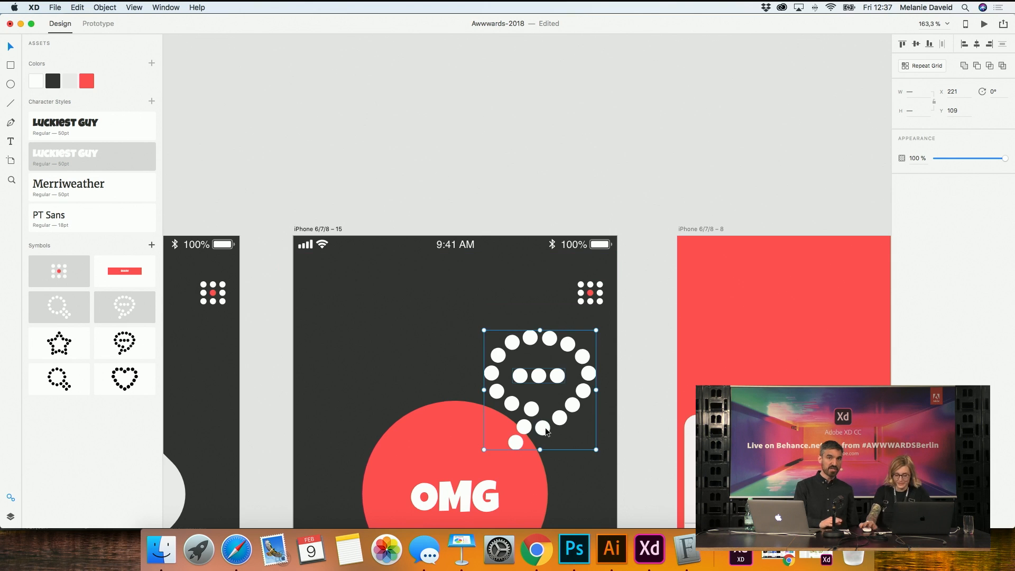
{"action": "key", "text": "super+minus"}
{"action": "key", "text": "super+minus"}
{"action": "scroll", "coordinate": [554, 335], "scroll_direction": "up", "scroll_amount": 5}
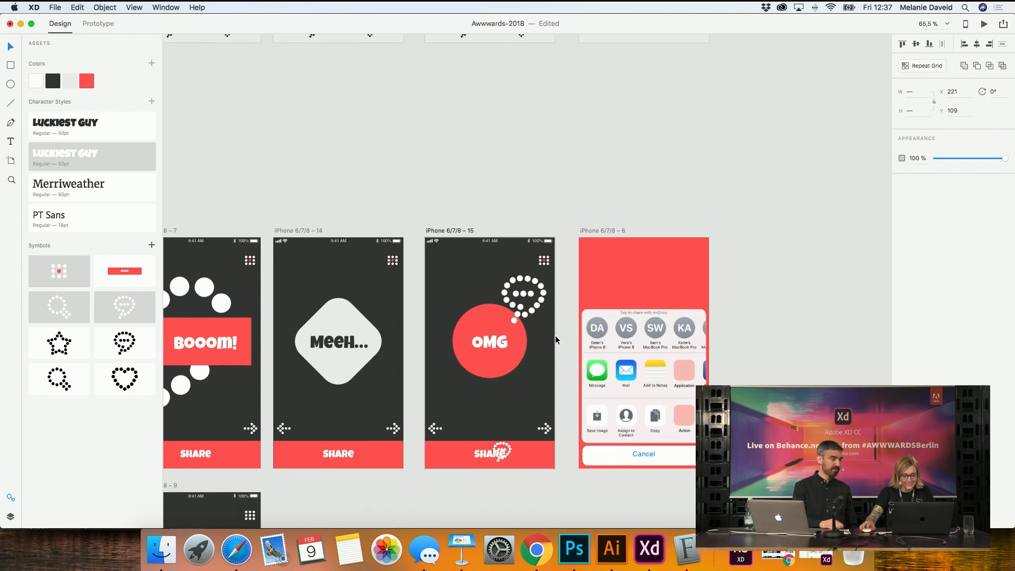
{"action": "left_click_drag", "start_coordinate": [516, 310], "coordinate": [522, 313]}
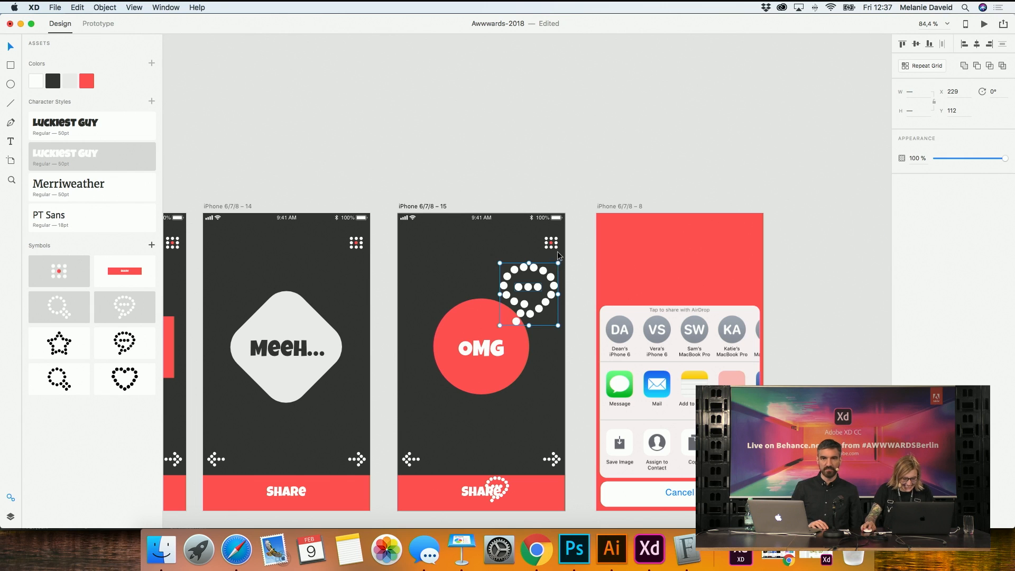
{"action": "mouse_move", "coordinate": [557, 262]}
{"action": "left_mouse_down"}
{"action": "mouse_move", "coordinate": [567, 253]}
{"action": "mouse_move", "coordinate": [558, 263]}
{"action": "left_mouse_up"}
{"action": "left_click", "coordinate": [589, 250]}
{"action": "left_click", "coordinate": [519, 312]}
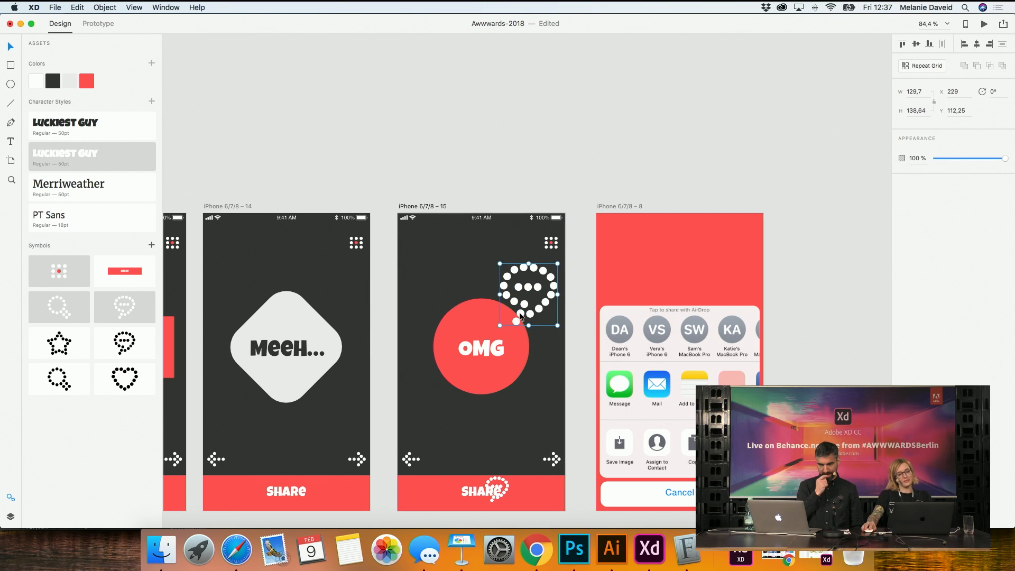
{"action": "left_click", "coordinate": [629, 126]}
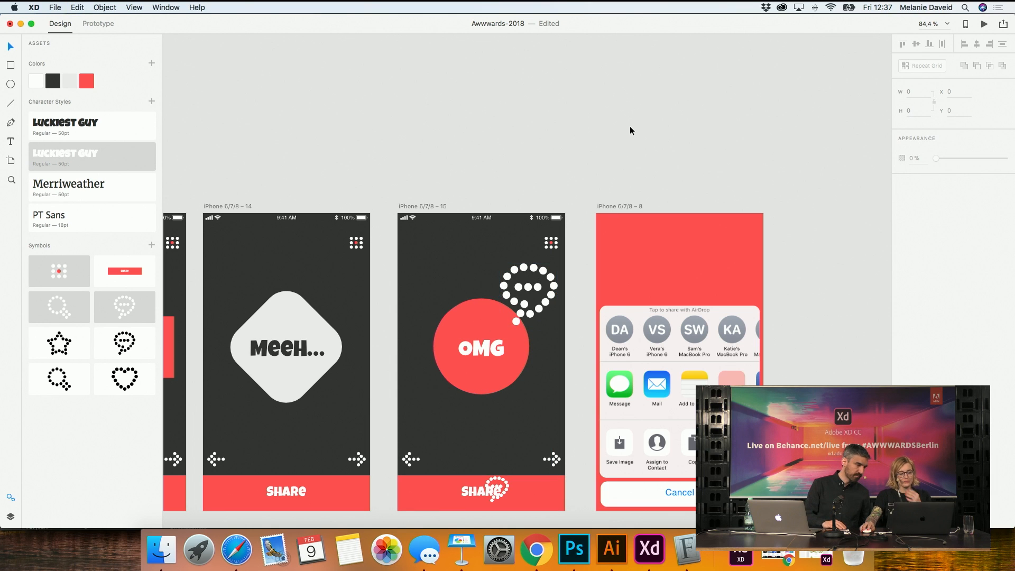
Duplicate the diamond on the iPhone 6/7/8 – 14 artboard, shrink the copy to 45 × 44 and place small circles above and below the original
{"action": "key", "text": "super+minus"}
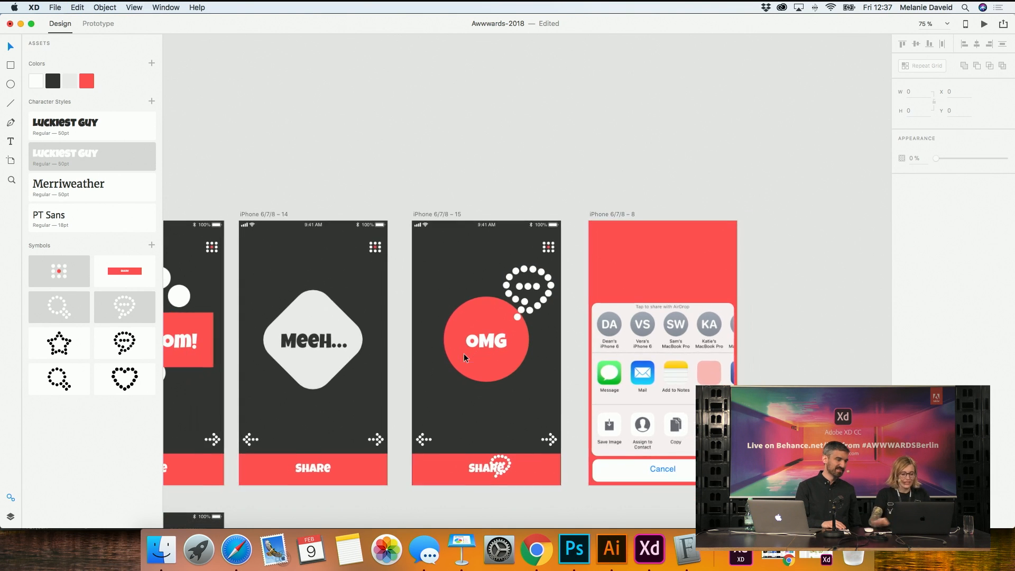
{"action": "scroll", "coordinate": [443, 323], "scroll_direction": "left", "scroll_amount": 5}
{"action": "left_click", "coordinate": [445, 325]}
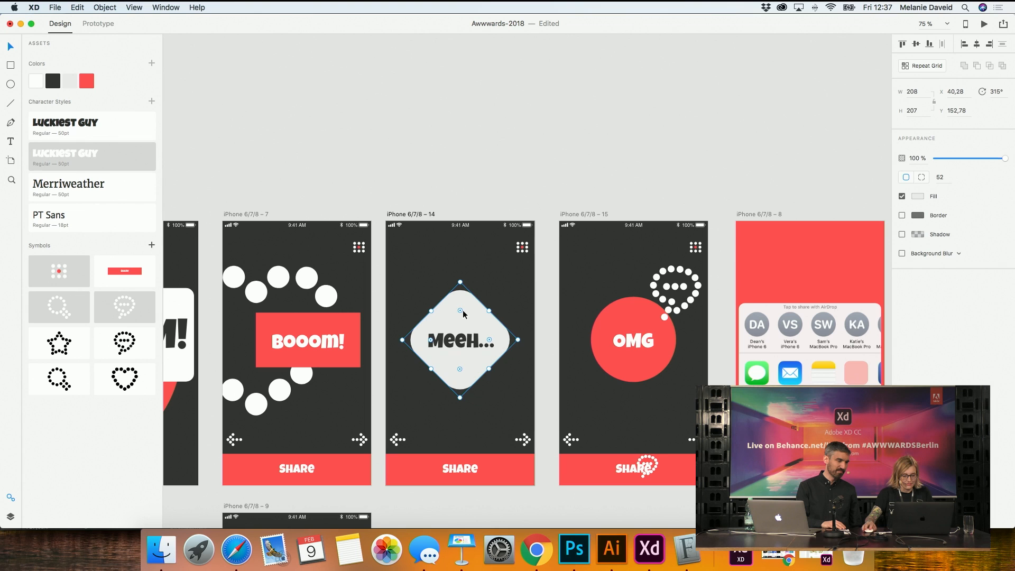
{"action": "left_click_drag", "start_coordinate": [469, 320], "coordinate": [478, 231]}
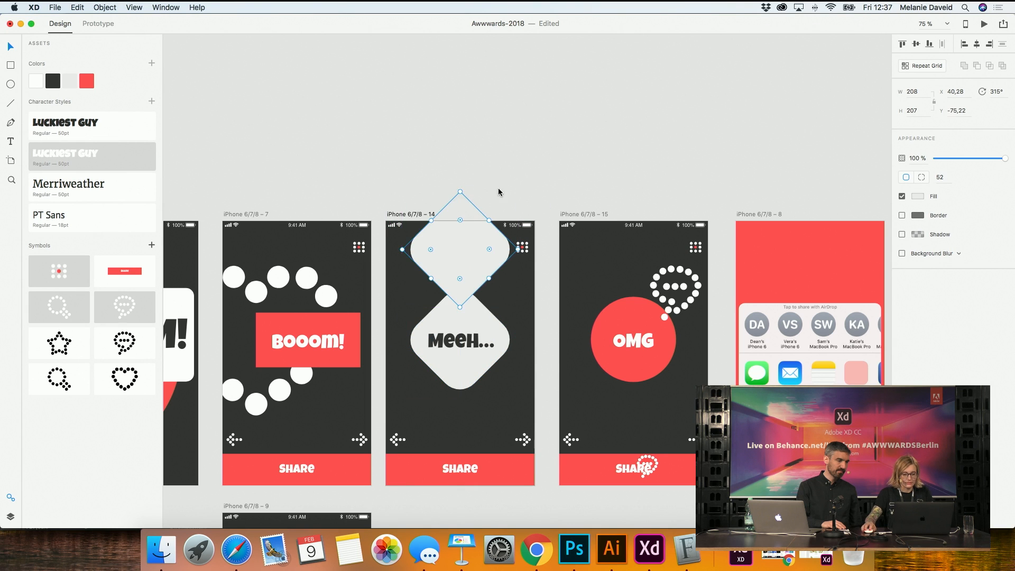
{"action": "left_click_drag", "start_coordinate": [462, 192], "coordinate": [460, 271]}
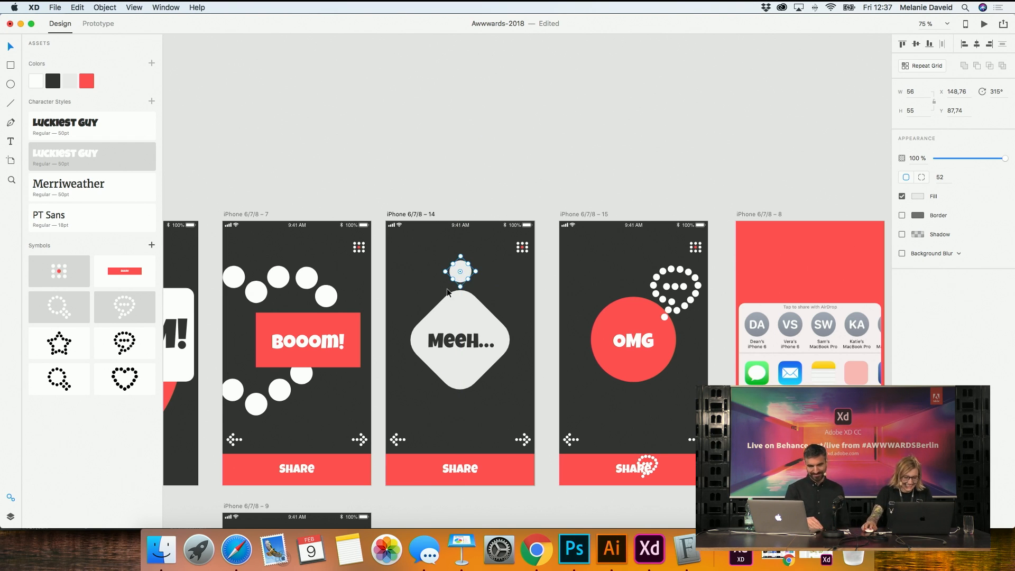
{"action": "left_click_drag", "start_coordinate": [461, 287], "coordinate": [462, 281]}
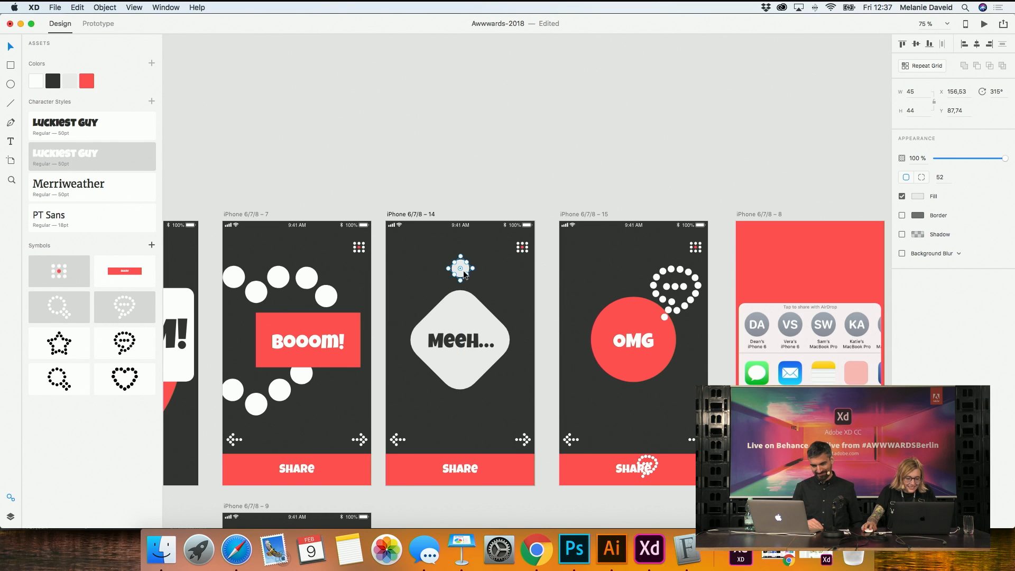
{"action": "left_click_drag", "start_coordinate": [464, 406], "coordinate": [490, 284]}
{"action": "key", "text": "Delete"}
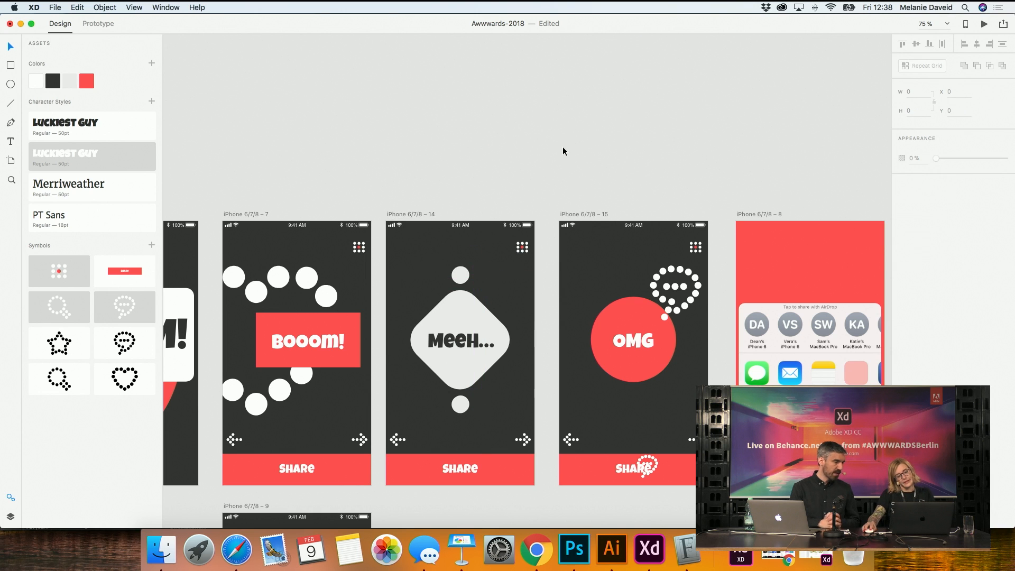
Delete the small circle above the MEEH... diamond and shift the diamond, its text and the lower circle slightly up
{"action": "left_click", "coordinate": [459, 275]}
{"action": "key", "text": "Delete"}
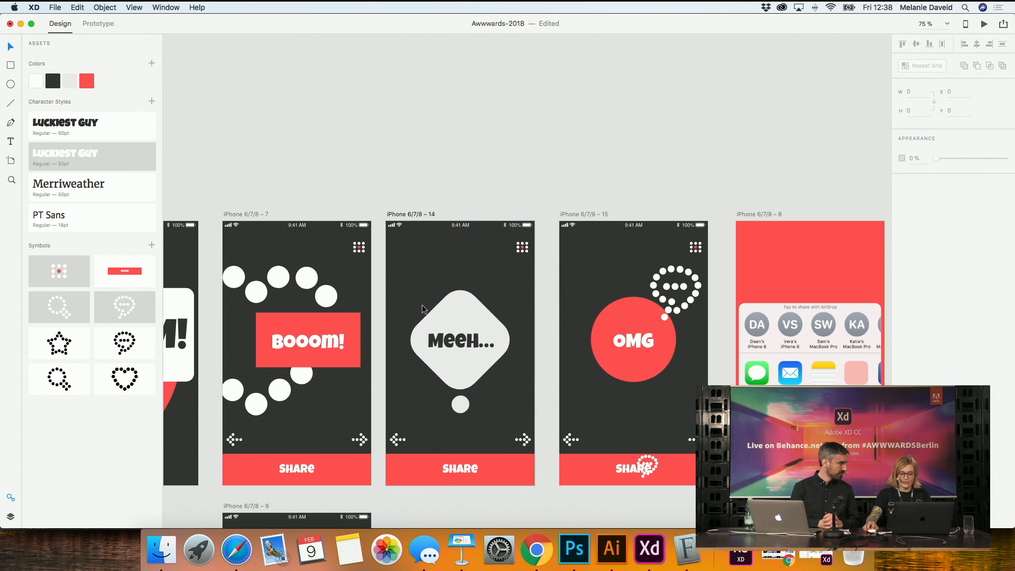
{"action": "left_click_drag", "start_coordinate": [377, 280], "coordinate": [478, 373]}
{"action": "left_click", "coordinate": [551, 162]}
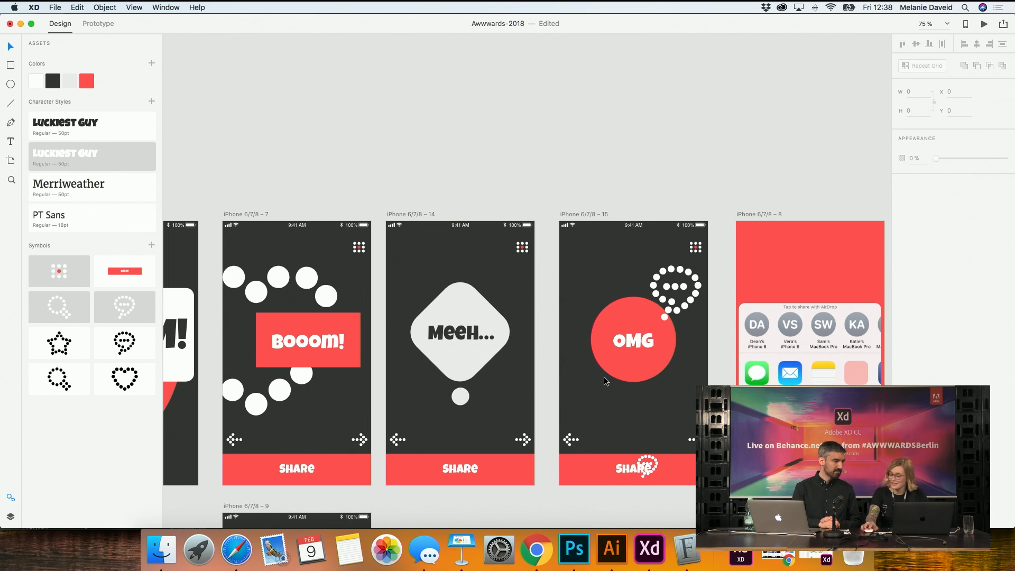
Replace the BOOM! text on the iPhone 6/7/8 – 6 artboard with "Hello!" at size 50 and reposition it in the white box
{"action": "key", "text": "super+minus"}
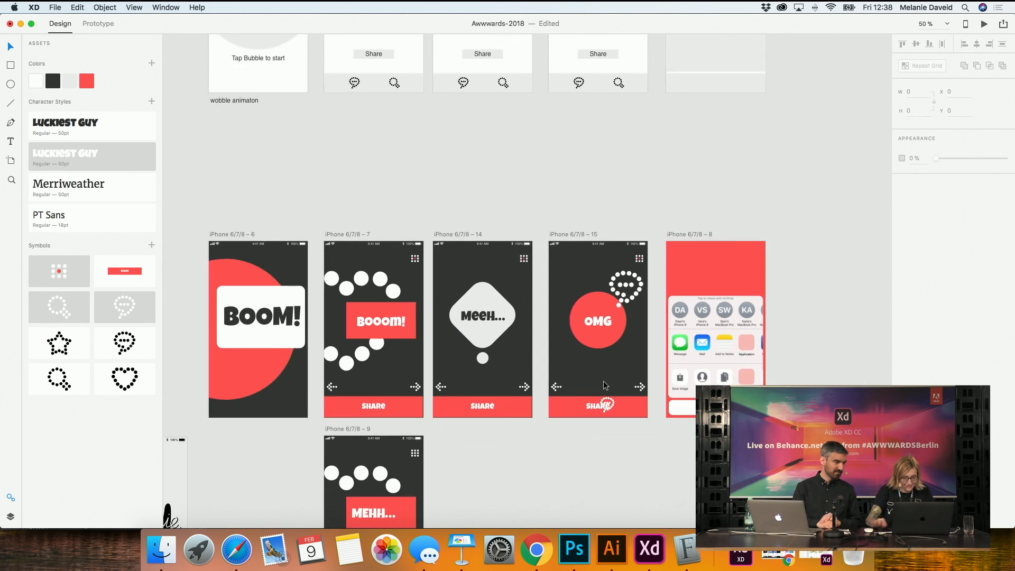
{"action": "left_click_drag", "start_coordinate": [565, 465], "coordinate": [615, 421]}
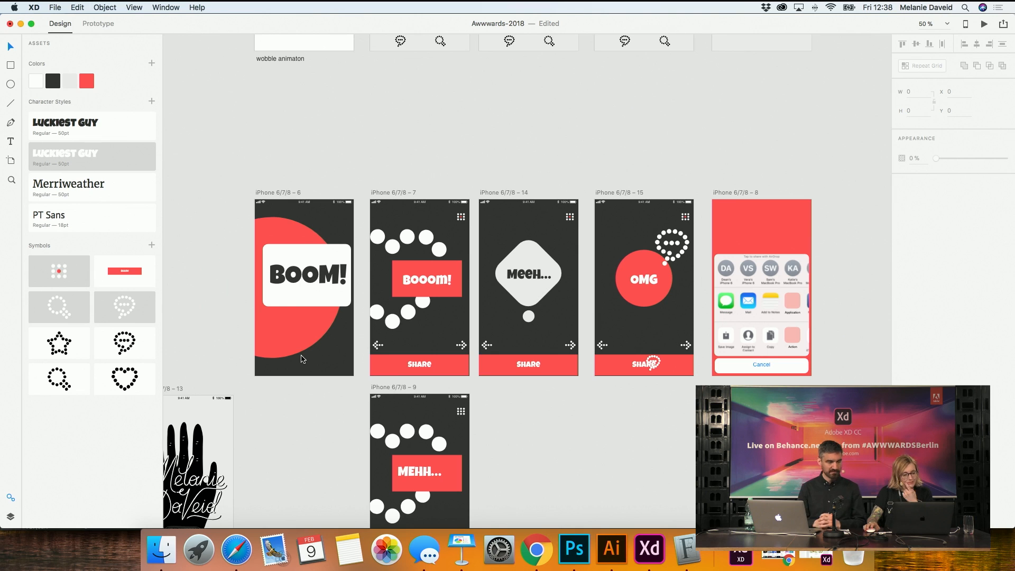
{"action": "double_click", "coordinate": [310, 278]}
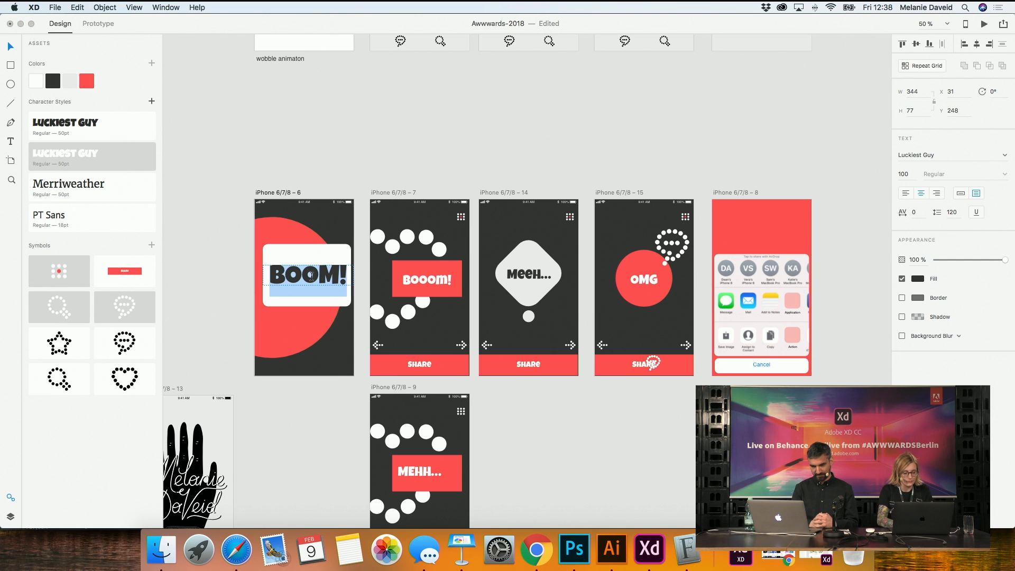
{"action": "type", "text": "Hello"}
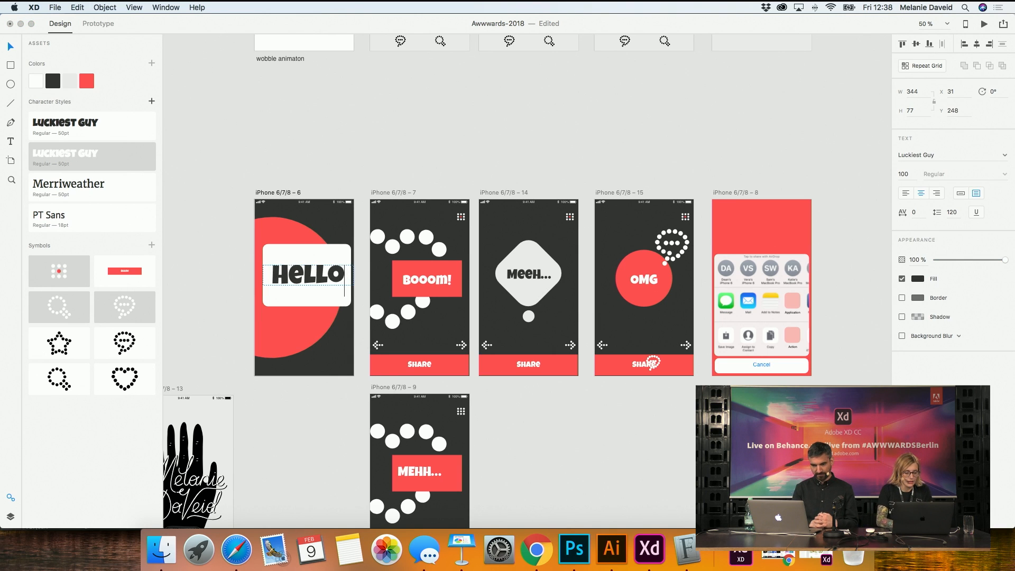
{"action": "type", "text": "!"}
{"action": "key", "text": "Escape"}
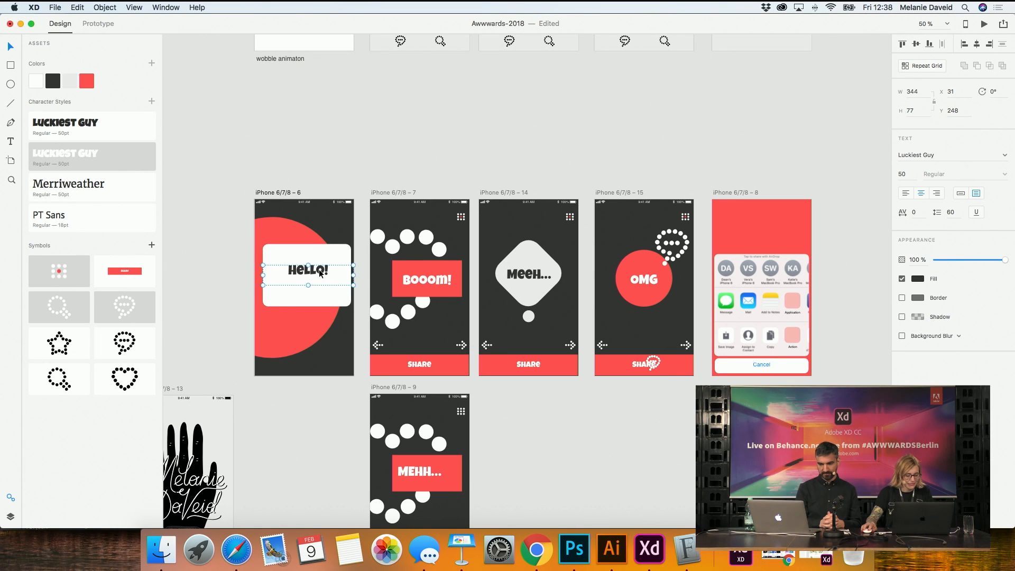
{"action": "mouse_move", "coordinate": [327, 268]}
{"action": "left_mouse_down"}
{"action": "mouse_move", "coordinate": [300, 288]}
{"action": "mouse_move", "coordinate": [313, 279]}
{"action": "left_mouse_up"}
Paste a copy of the white BOOOM! text onto the iPhone 6/7/8 – 8 artboard and change it to "HIGH FIVE"
{"action": "left_click", "coordinate": [435, 282]}
{"action": "left_click", "coordinate": [739, 192]}
{"action": "key", "text": "super+v"}
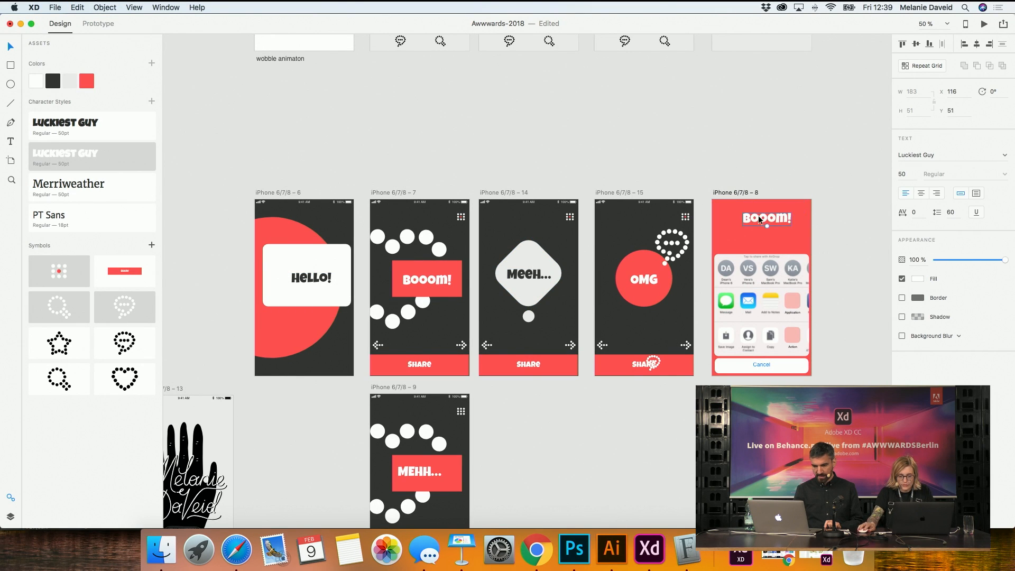
{"action": "double_click", "coordinate": [758, 215]}
{"action": "type", "text": "HIGH"}
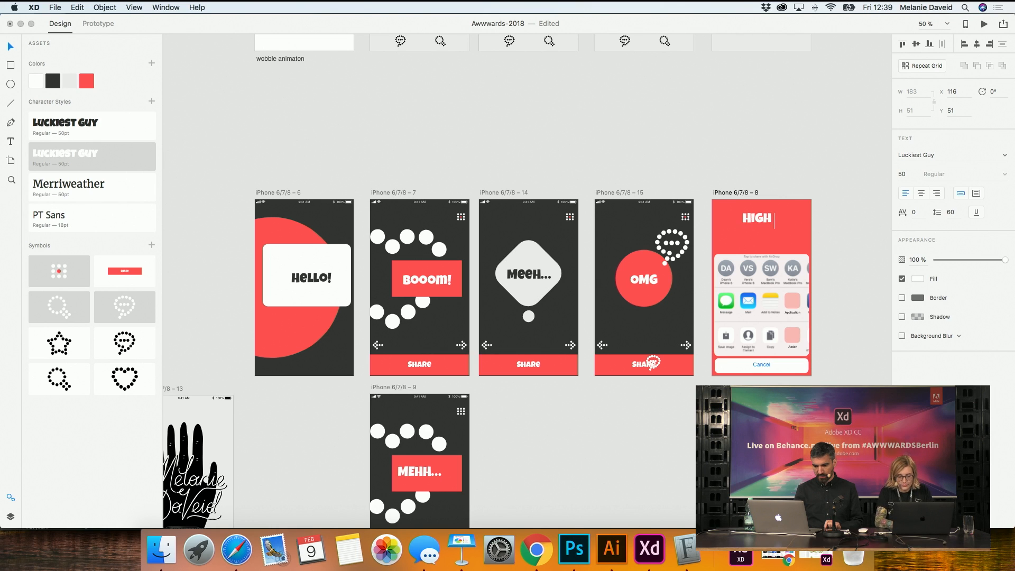
{"action": "type", "text": " FIVE"}
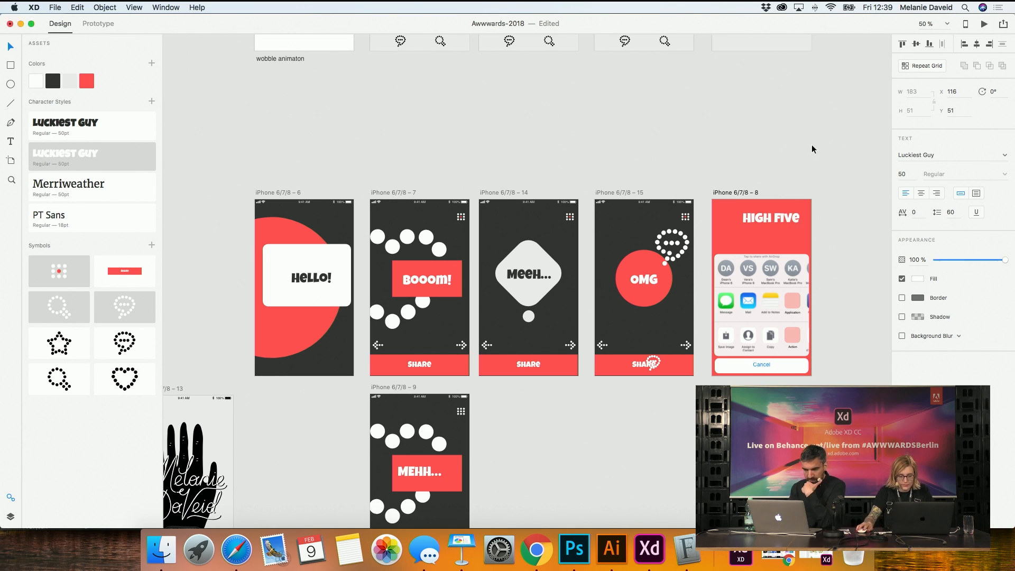
Move the HIGH FIVE text to X 67, Y 100 and add an exclamation mark at its end
{"action": "left_click_drag", "start_coordinate": [778, 225], "coordinate": [768, 232]}
{"action": "double_click", "coordinate": [769, 231]}
{"action": "key", "text": "Right"}
{"action": "type", "text": "!"}
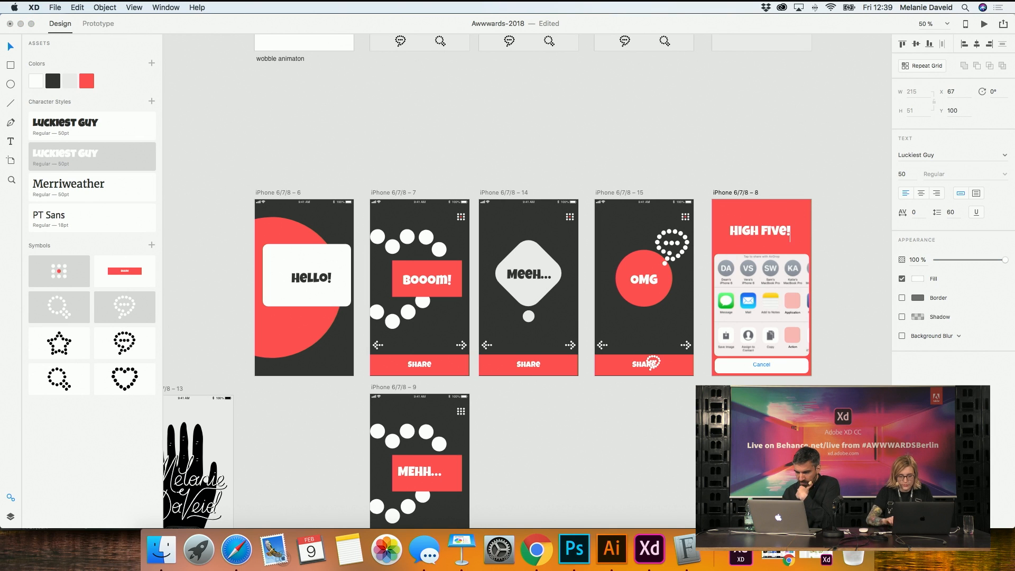
Copy the status bar from the iPhone 6/7/8 – 15 artboard and paste it onto the iPhone 6/7/8 – 8 artboard
{"action": "left_click", "coordinate": [650, 202]}
{"action": "key", "text": "super+c"}
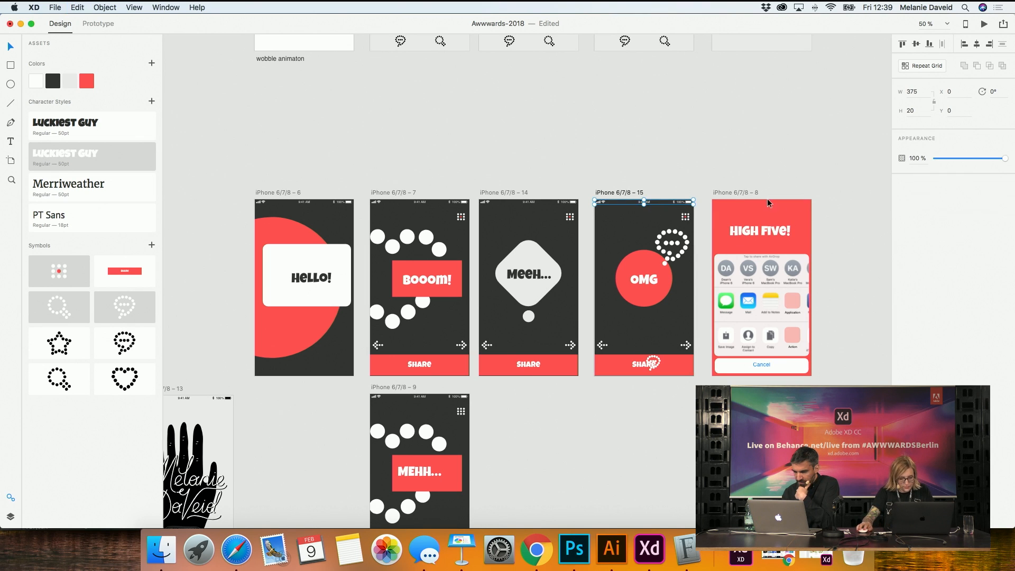
{"action": "left_click", "coordinate": [740, 191]}
{"action": "key", "text": "super+v"}
{"action": "left_click", "coordinate": [783, 179]}
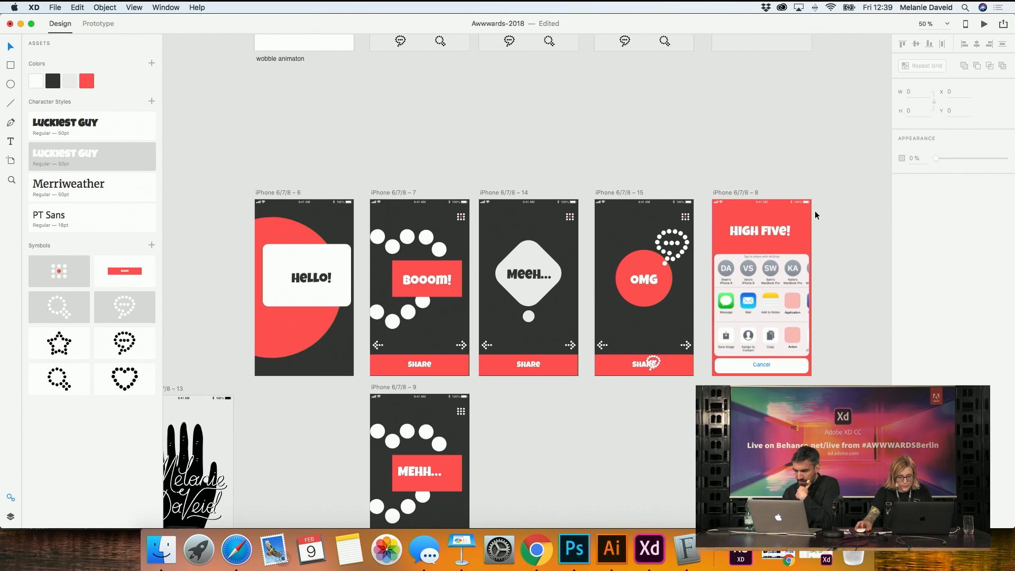
Add the text "THANKS FOR SHARING" above HIGH FIVE! on the iPhone 6/7/8 – 8 artboard
{"action": "scroll", "coordinate": [809, 208], "scroll_direction": "up", "scroll_amount": 5}
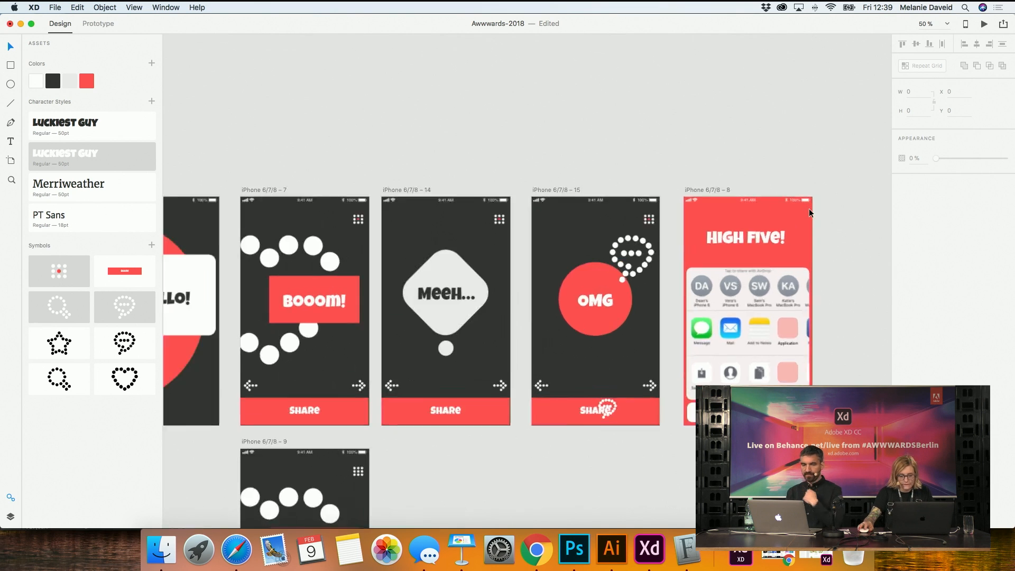
{"action": "scroll", "coordinate": [668, 175], "scroll_direction": "down", "scroll_amount": 1}
{"action": "key", "text": "t"}
{"action": "left_click", "coordinate": [669, 175]}
{"action": "type", "text": "T"}
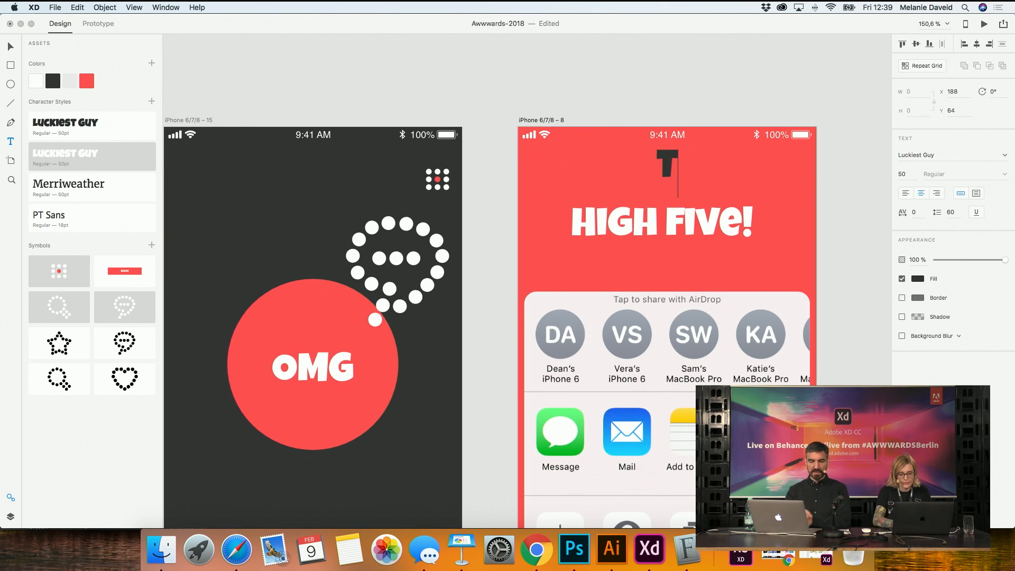
{"action": "type", "text": "HANKS FOR SHARING"}
{"action": "key", "text": "super+a"}
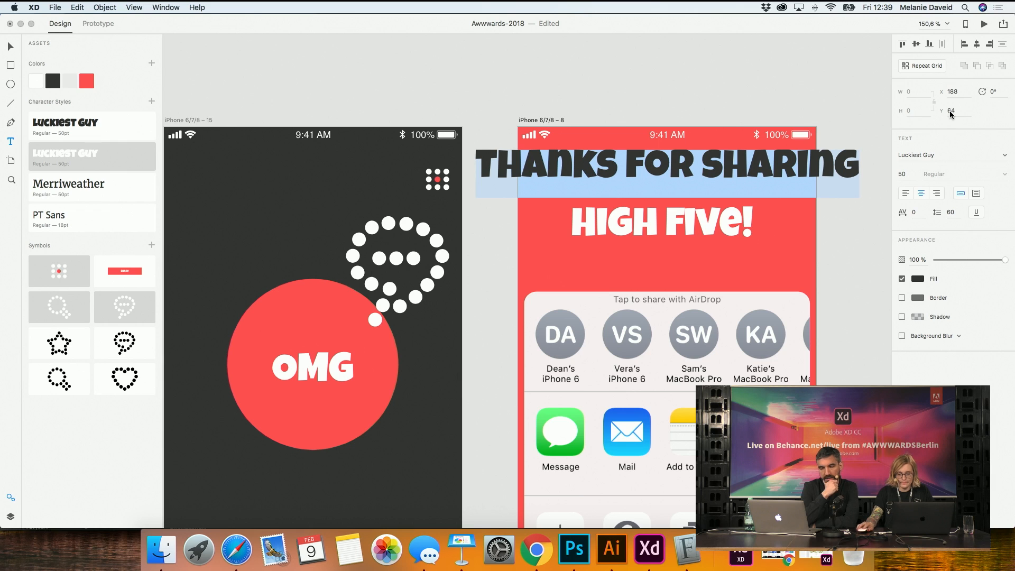
Try the THANKS FOR SHARING text at sizes 24 and 20, choose the PT Sans character style and delete the text
{"action": "left_click", "coordinate": [901, 174]}
{"action": "type", "text": "24"}
{"action": "key", "text": "Return"}
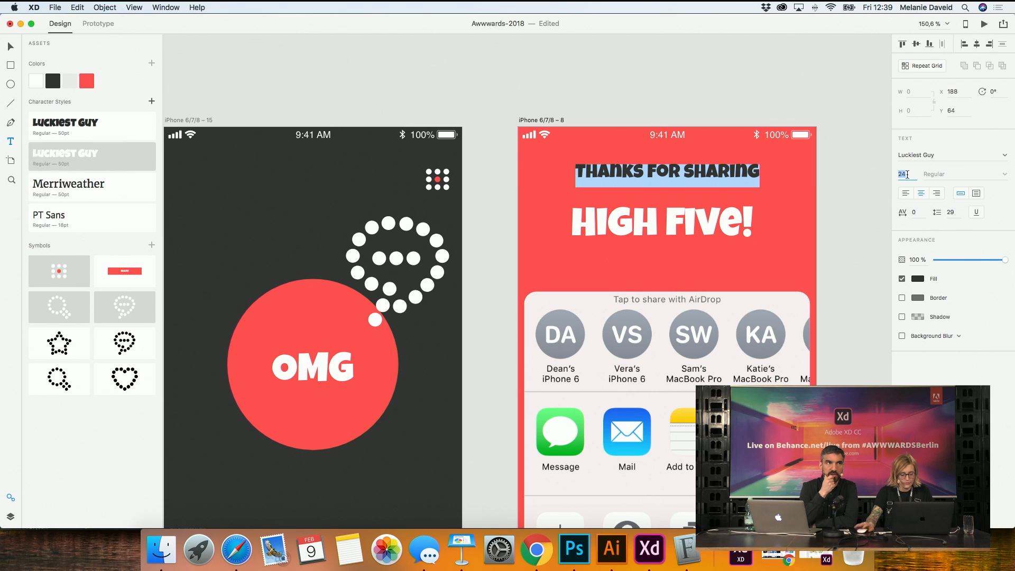
{"action": "type", "text": "0"}
{"action": "key", "text": "Return"}
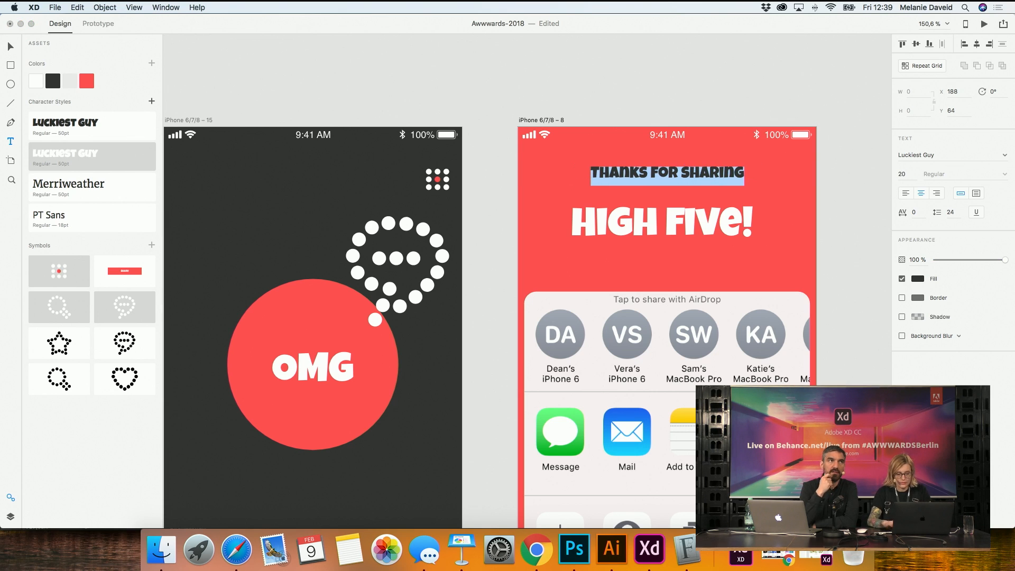
{"action": "left_click", "coordinate": [91, 214]}
{"action": "key", "text": "BackSpace"}
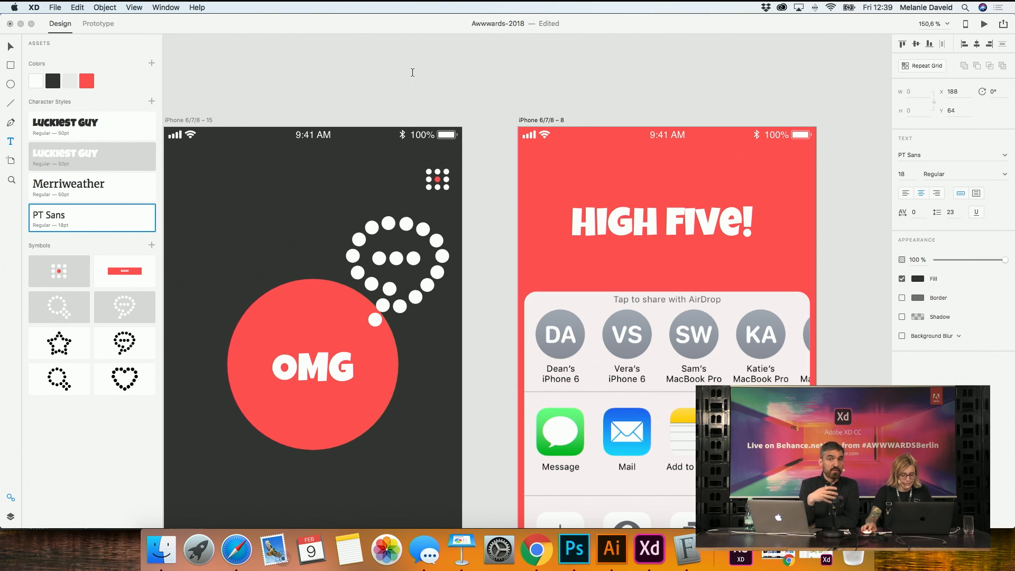
Add a 20 pt Luckiest Guy text "Thanks for sharing" above the iPhone 6/7/8 – 8 artboard and save its character style
{"action": "left_click", "coordinate": [470, 80]}
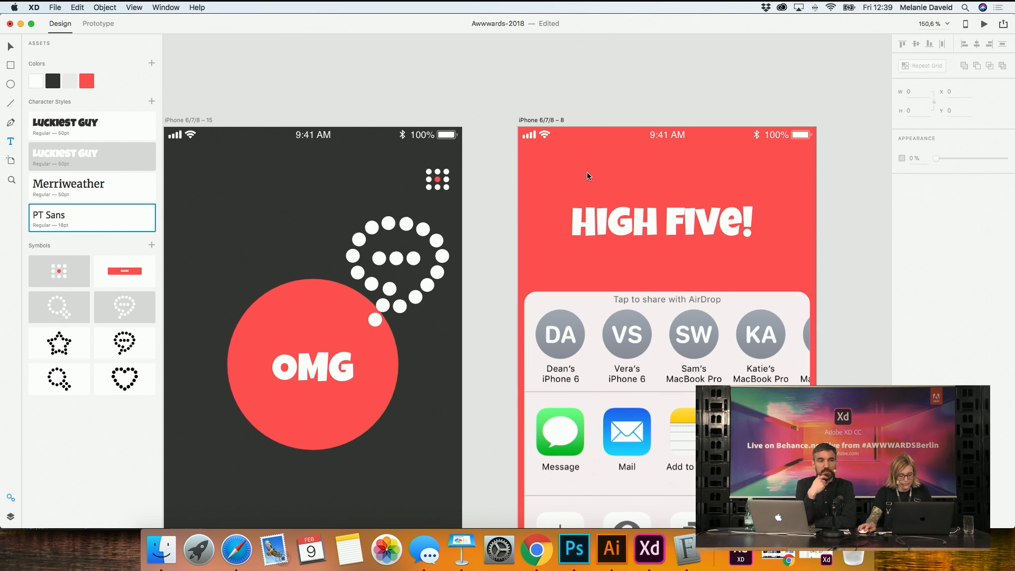
{"action": "left_click", "coordinate": [543, 75]}
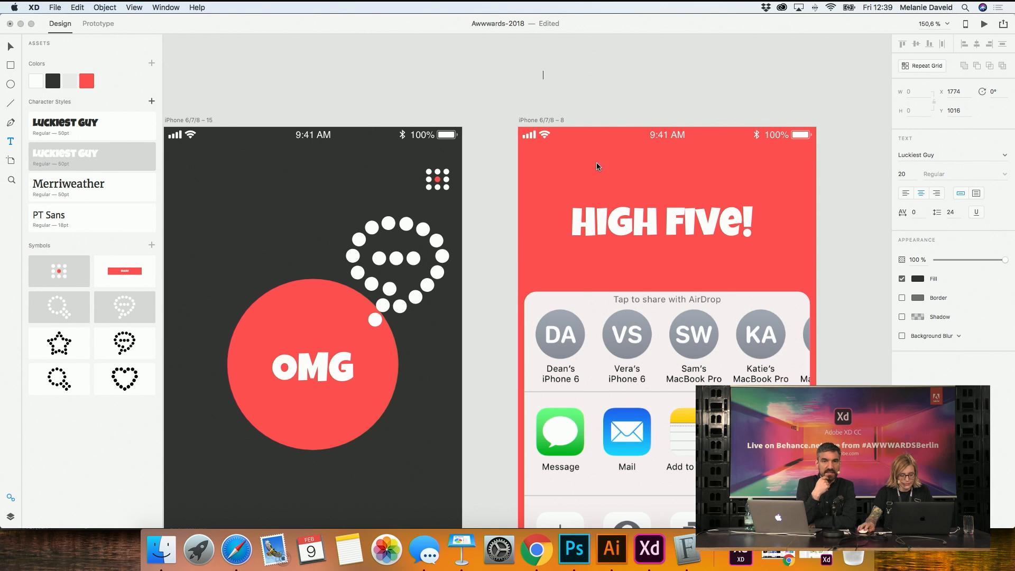
{"action": "type", "text": "T"}
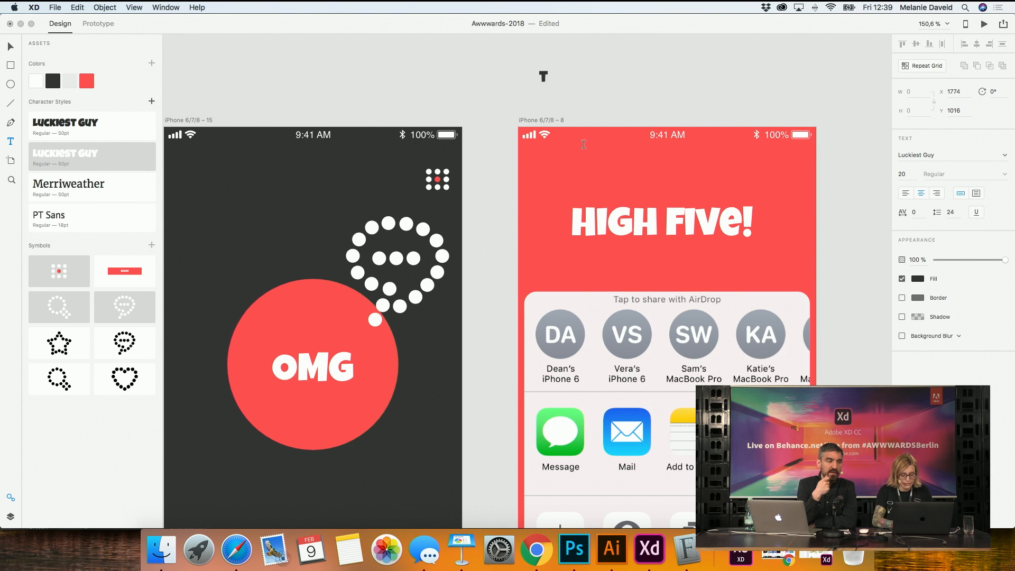
{"action": "type", "text": "hanks for sha"}
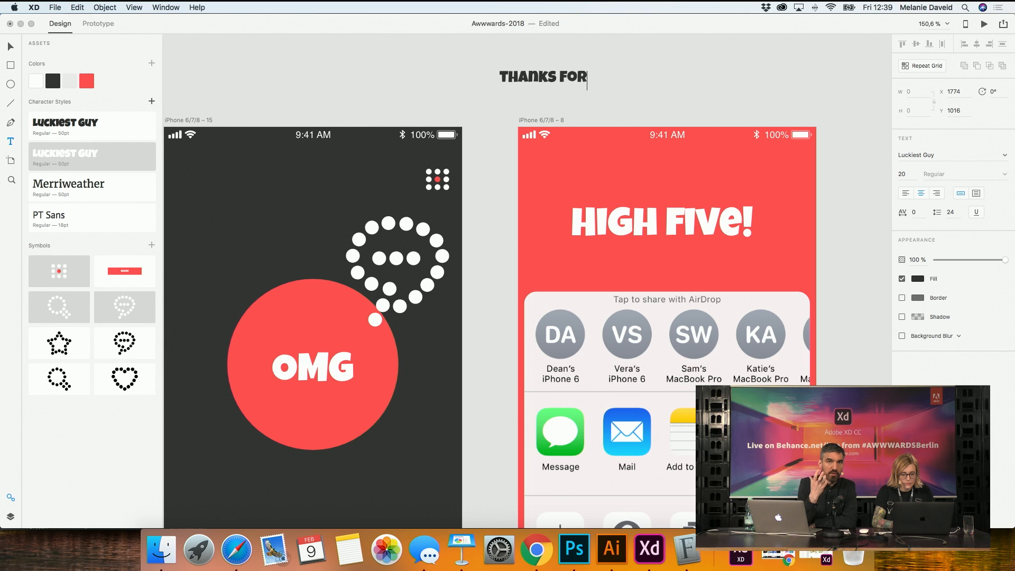
{"action": "type", "text": "ring"}
{"action": "key", "text": "Escape"}
{"action": "left_click", "coordinate": [152, 102]}
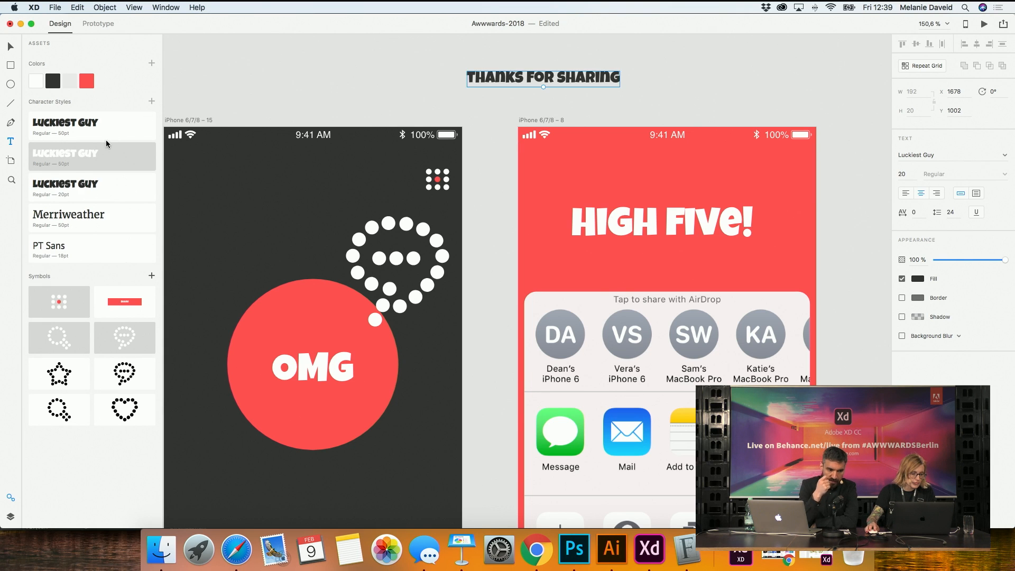
Delete the Merriweather and PT Sans character styles from the assets
{"action": "left_click", "coordinate": [272, 77]}
{"action": "left_click", "coordinate": [87, 194]}
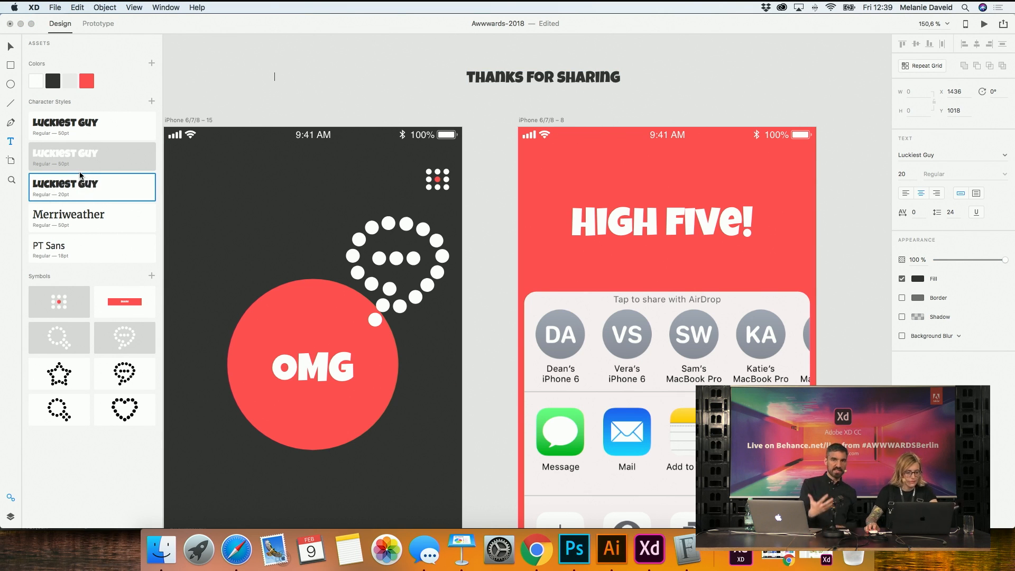
{"action": "key", "text": "Escape"}
{"action": "left_click", "coordinate": [257, 77]}
{"action": "left_click", "coordinate": [95, 183]}
{"action": "left_click", "coordinate": [75, 229]}
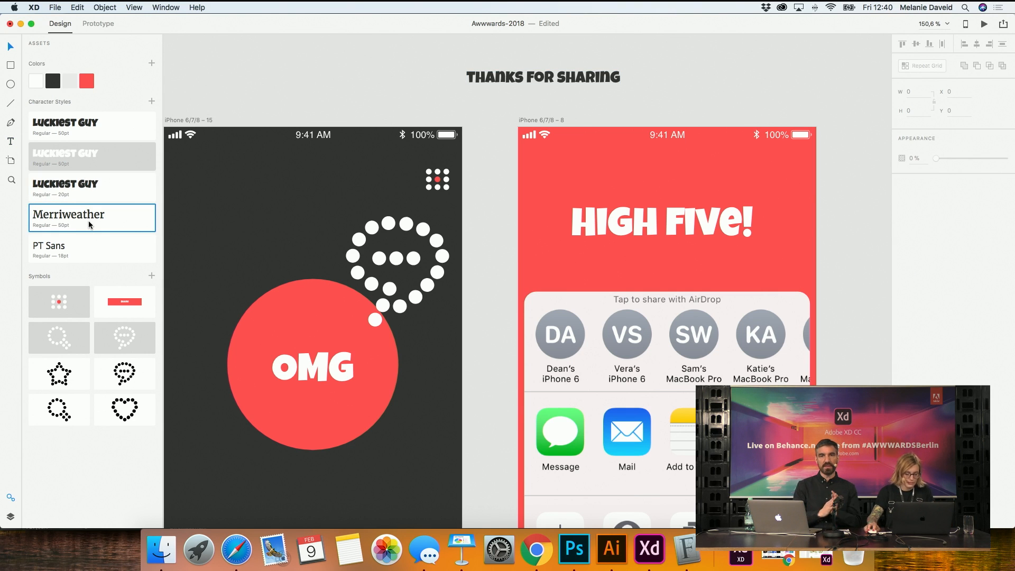
{"action": "right_click", "coordinate": [88, 224]}
{"action": "key", "text": "XF86AudioMute"}
{"action": "left_click", "coordinate": [101, 239]}
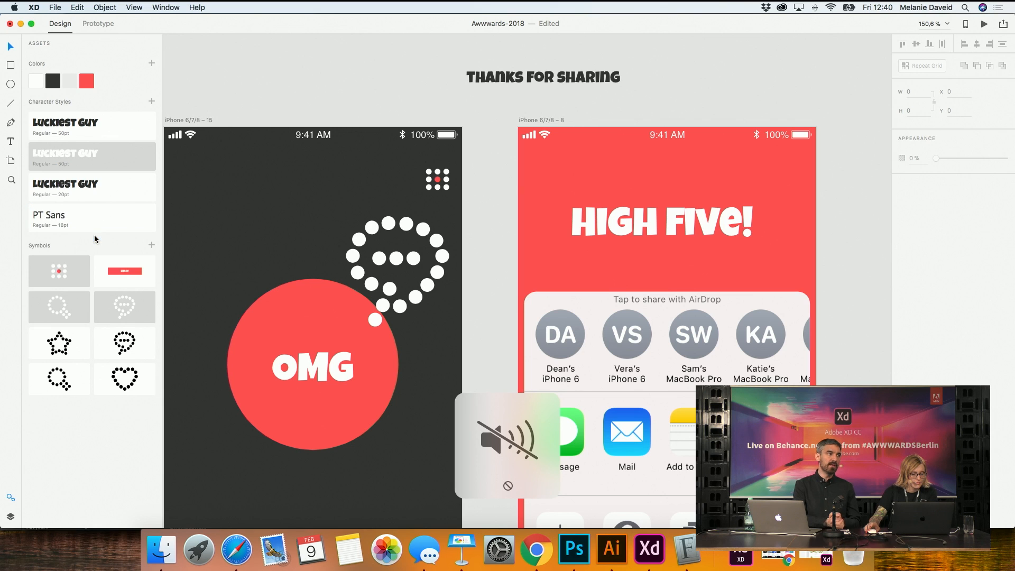
{"action": "left_click", "coordinate": [76, 215]}
{"action": "right_click", "coordinate": [80, 217]}
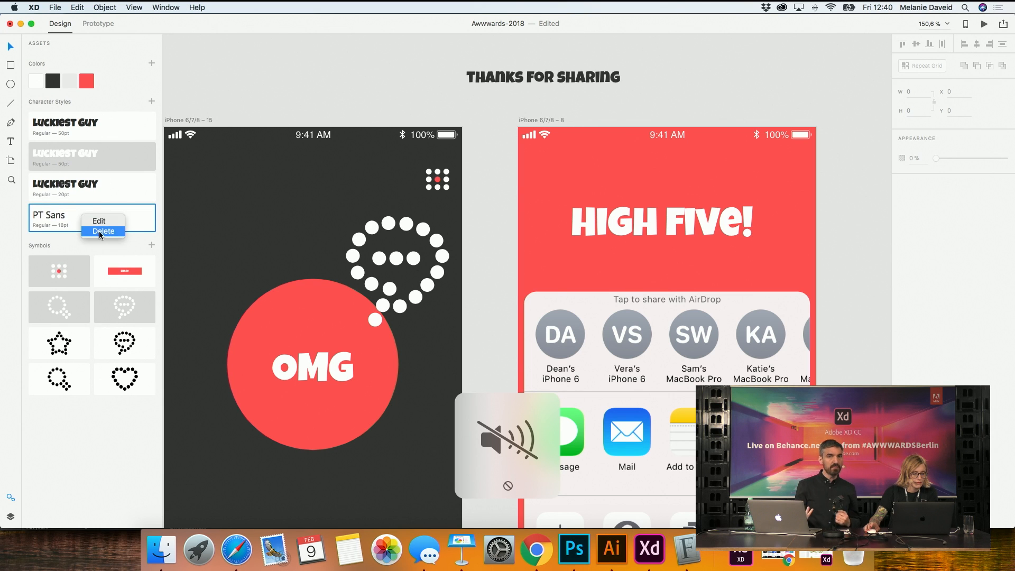
{"action": "left_click", "coordinate": [95, 230]}
Place THANKS FOR SHARING directly above HIGH FIVE! on the iPhone 6/7/8 – 8 artboard and adjust both texts' position
{"action": "left_click_drag", "start_coordinate": [473, 76], "coordinate": [656, 187]}
{"action": "left_click_drag", "start_coordinate": [647, 223], "coordinate": [653, 201]}
{"action": "left_click", "coordinate": [654, 190], "text": "shift"}
{"action": "left_click", "coordinate": [490, 94]}
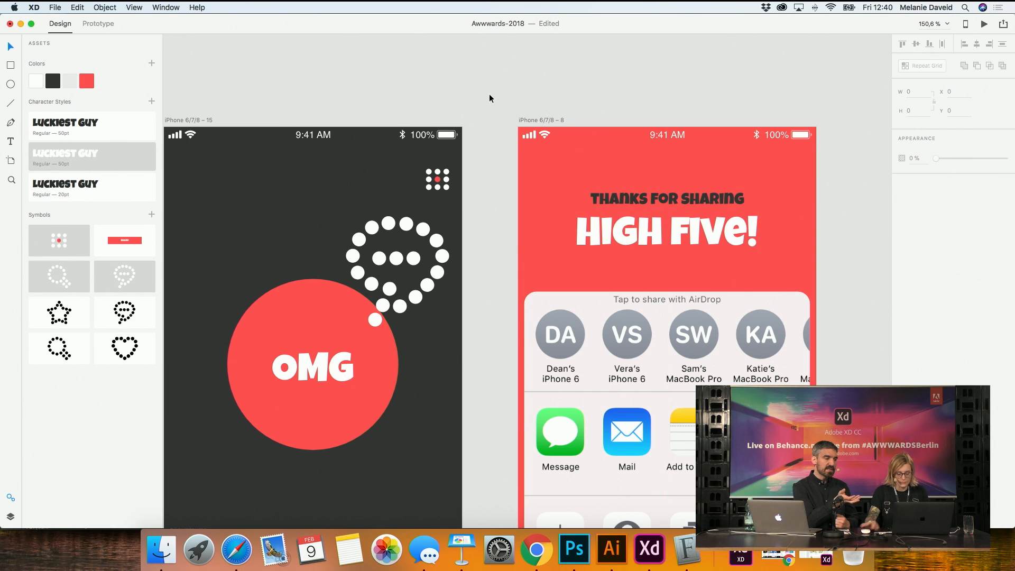
Delete the white box behind HELLO! on the iPhone 6/7/8 – 6 artboard and apply the white 50 pt Luckiest Guy style to the text
{"action": "key", "text": "super+minus"}
{"action": "key", "text": "super+minus"}
{"action": "scroll", "coordinate": [500, 372], "scroll_direction": "left", "scroll_amount": 10}
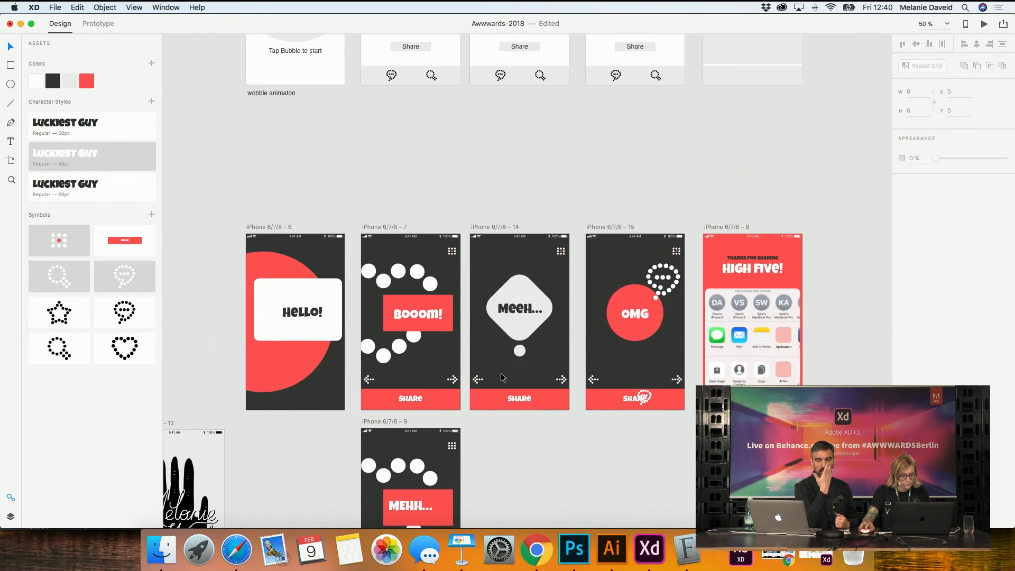
{"action": "left_click", "coordinate": [391, 345]}
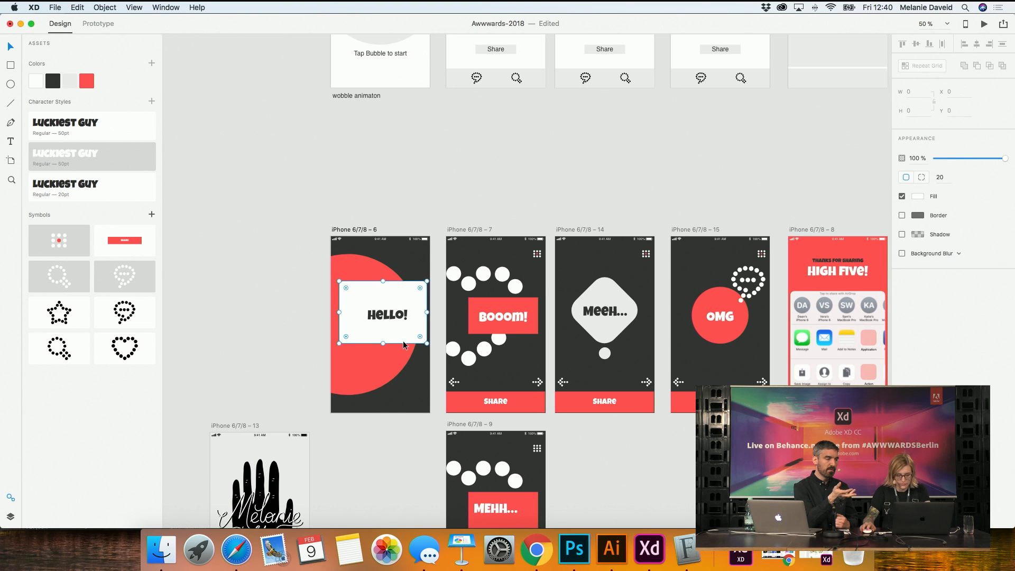
{"action": "key", "text": "Delete"}
{"action": "left_click", "coordinate": [391, 344]}
{"action": "left_click", "coordinate": [380, 310]}
{"action": "left_click", "coordinate": [100, 158]}
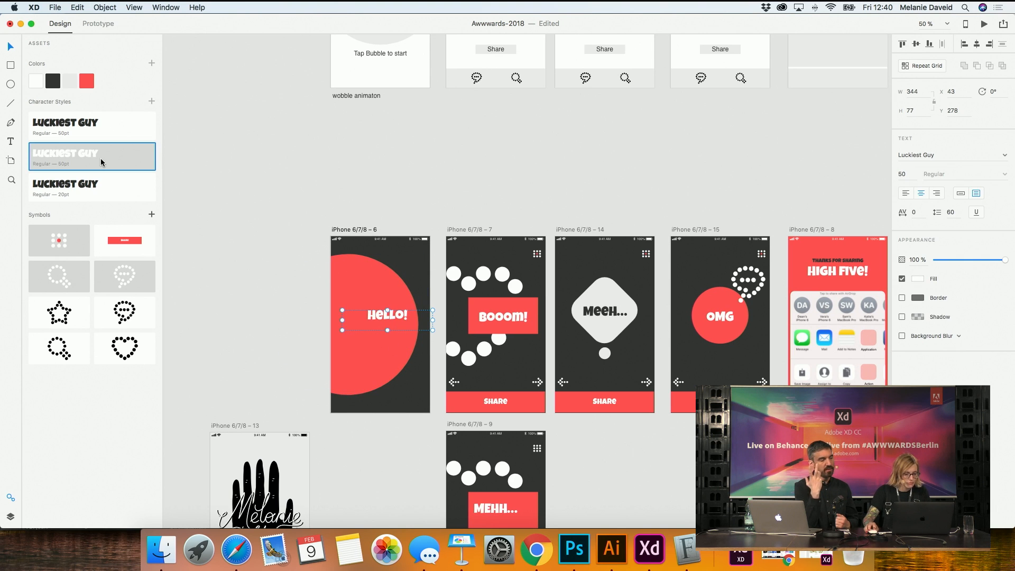
Copy the THANKS FOR SHARING text onto the iPhone 6/7/8 – 6 artboard and place it below HELLO! at X 111, Y 355
{"action": "left_click", "coordinate": [829, 259]}
{"action": "key", "text": "super+v"}
{"action": "scroll", "coordinate": [375, 329], "scroll_direction": "up", "scroll_amount": 5}
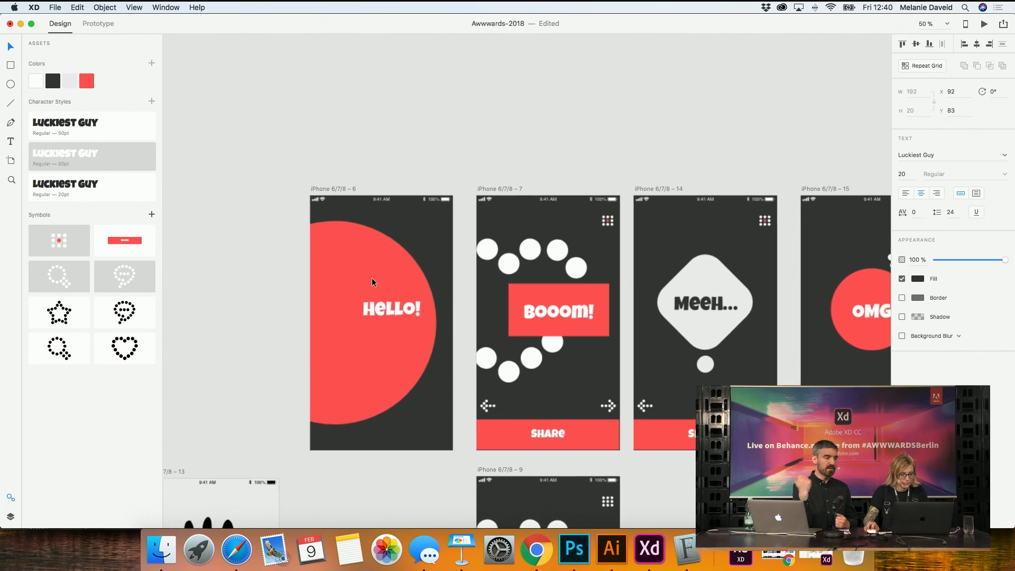
{"action": "left_click_drag", "start_coordinate": [361, 213], "coordinate": [372, 313]}
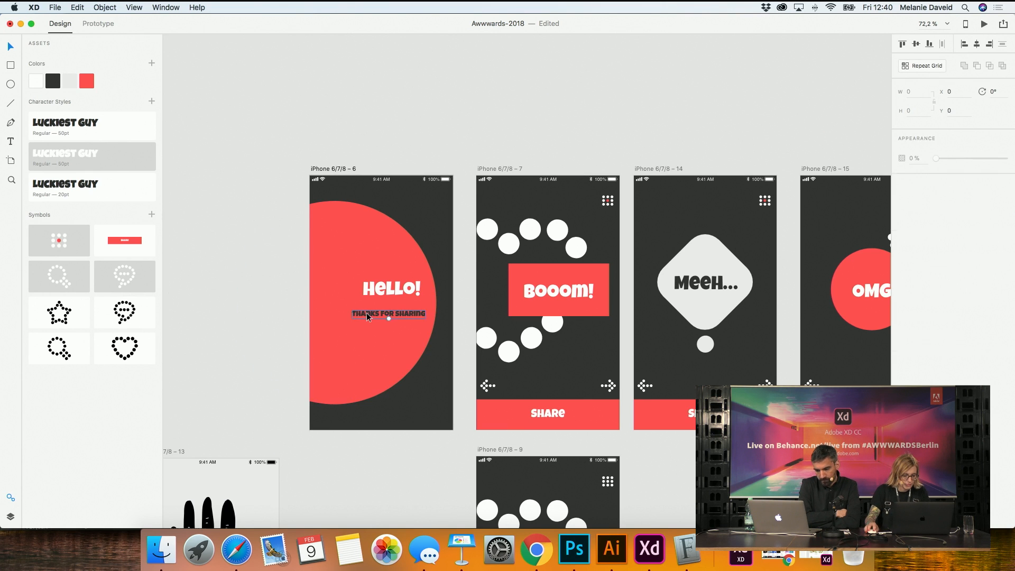
Change the copied text below HELLO! to "START TO EXPRESS"
{"action": "double_click", "coordinate": [368, 313]}
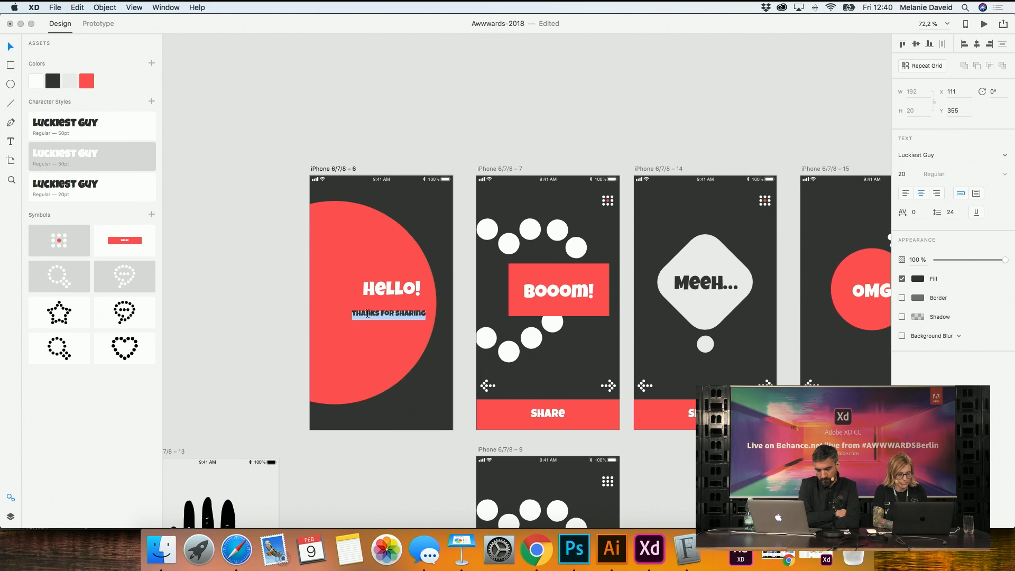
{"action": "type", "text": "START TO EXP"}
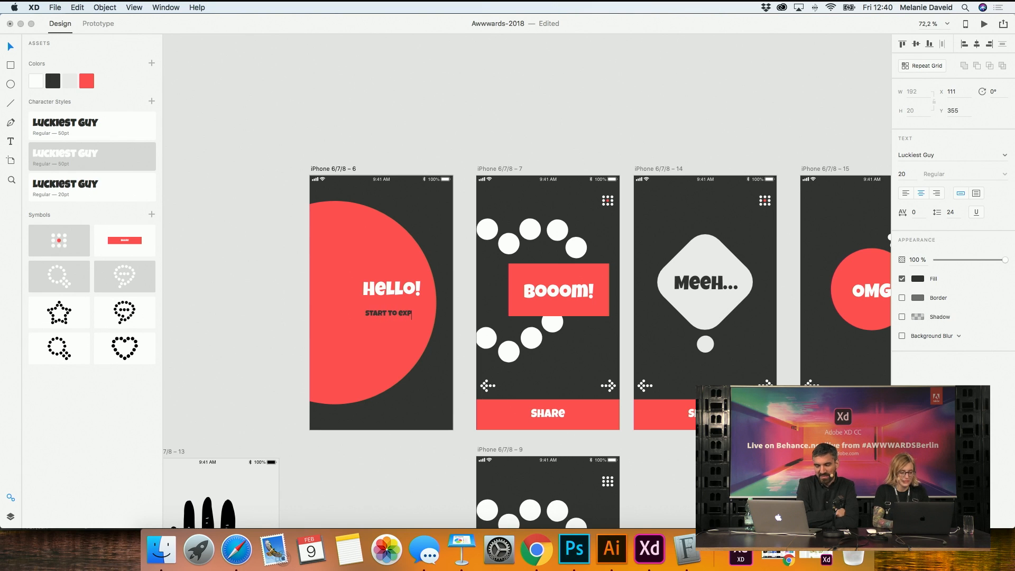
{"action": "type", "text": "RESS"}
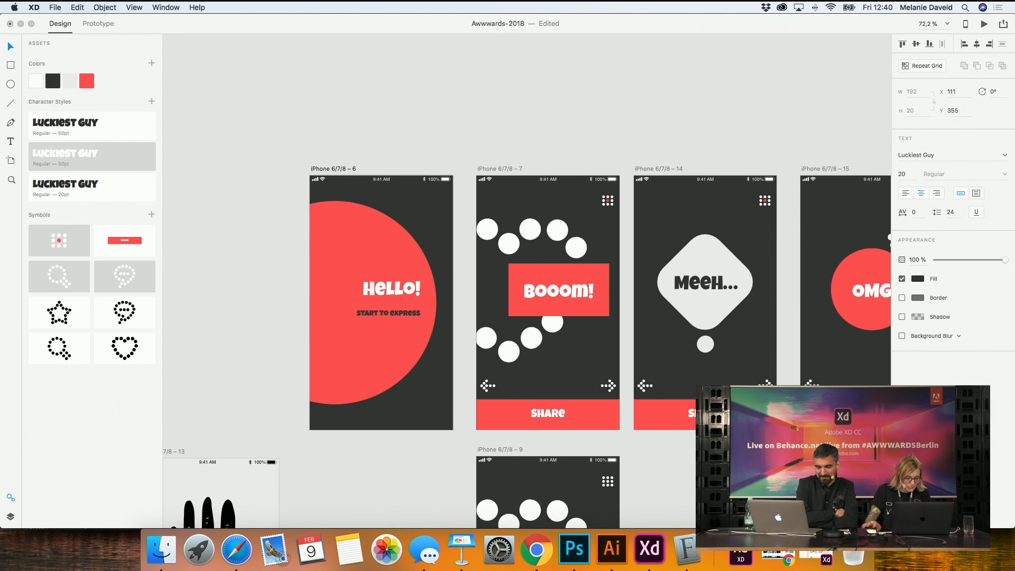
{"action": "key", "text": "Escape"}
Move START TO EXPRESS down to X 114, Y 439 and shift HELLO! closer to the red circle's middle
{"action": "left_click_drag", "start_coordinate": [423, 315], "coordinate": [403, 345]}
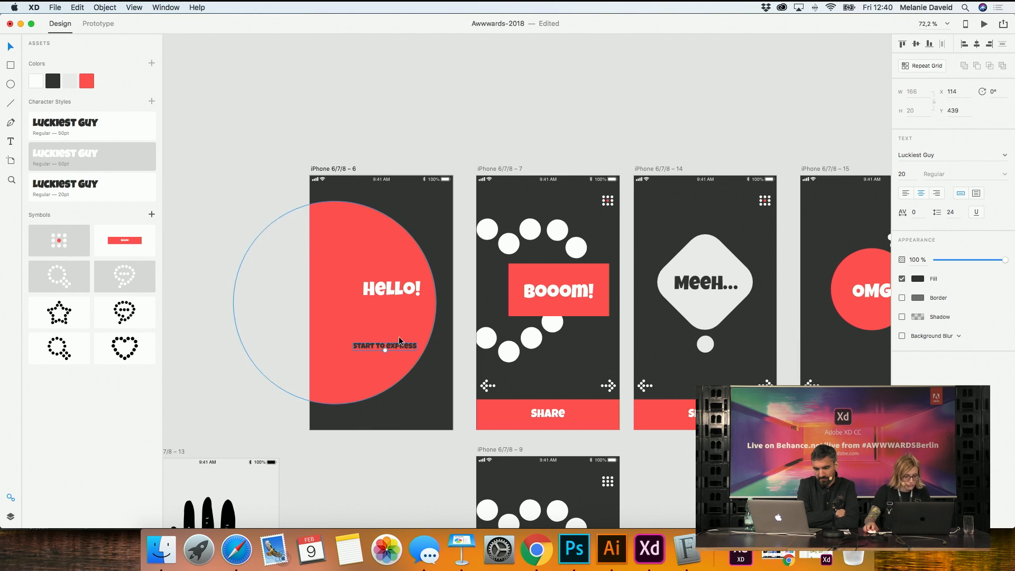
{"action": "left_click", "coordinate": [391, 294]}
{"action": "mouse_move", "coordinate": [392, 294]}
{"action": "left_mouse_down"}
{"action": "mouse_move", "coordinate": [376, 283]}
{"action": "mouse_move", "coordinate": [389, 312]}
{"action": "left_mouse_up"}
Try a second line "YOUR FEELING" under START TO EXPRESS and undo the addition
{"action": "left_click", "coordinate": [404, 345]}
{"action": "double_click", "coordinate": [404, 345]}
{"action": "type", "text": "your feeling"}
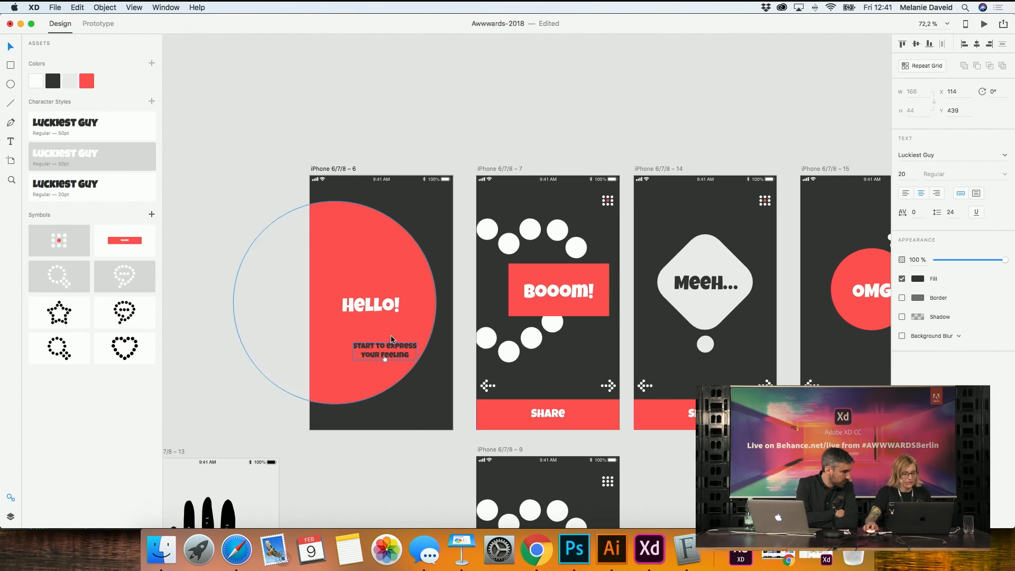
{"action": "triple_click", "coordinate": [392, 354]}
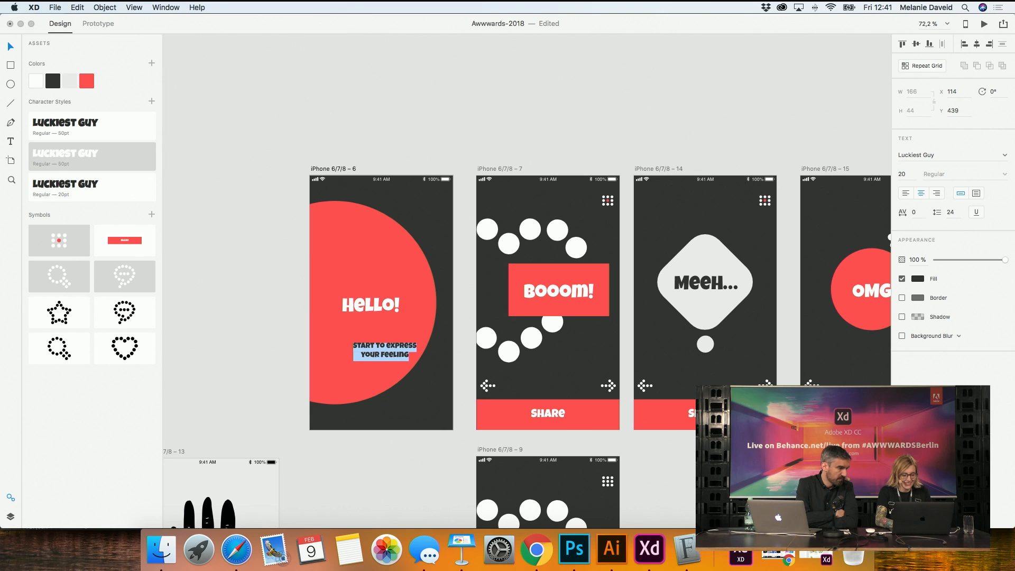
{"action": "left_click", "coordinate": [255, 389]}
{"action": "scroll", "coordinate": [376, 365], "scroll_direction": "up", "scroll_amount": 3}
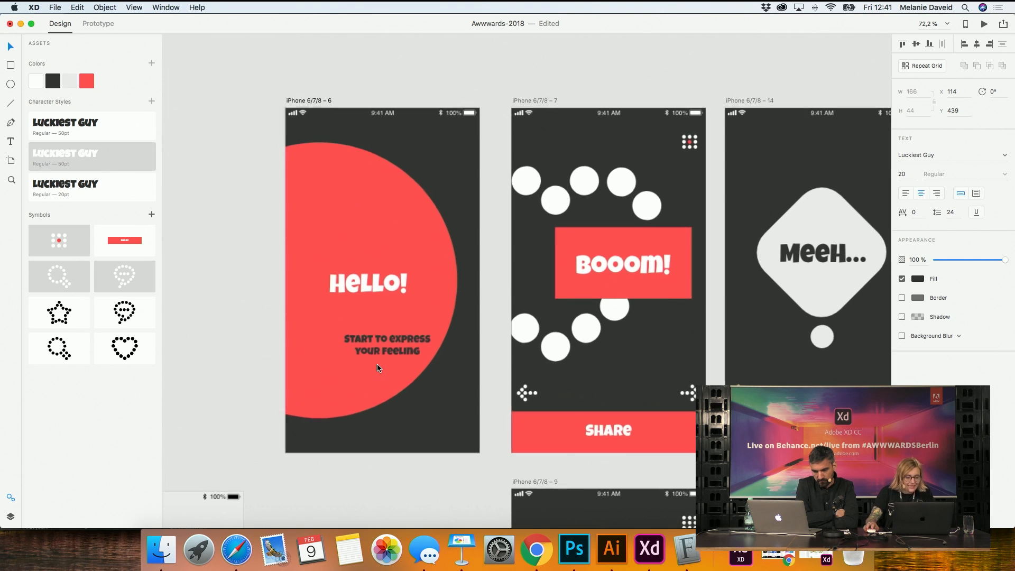
{"action": "scroll", "coordinate": [376, 364], "scroll_direction": "up", "scroll_amount": 3}
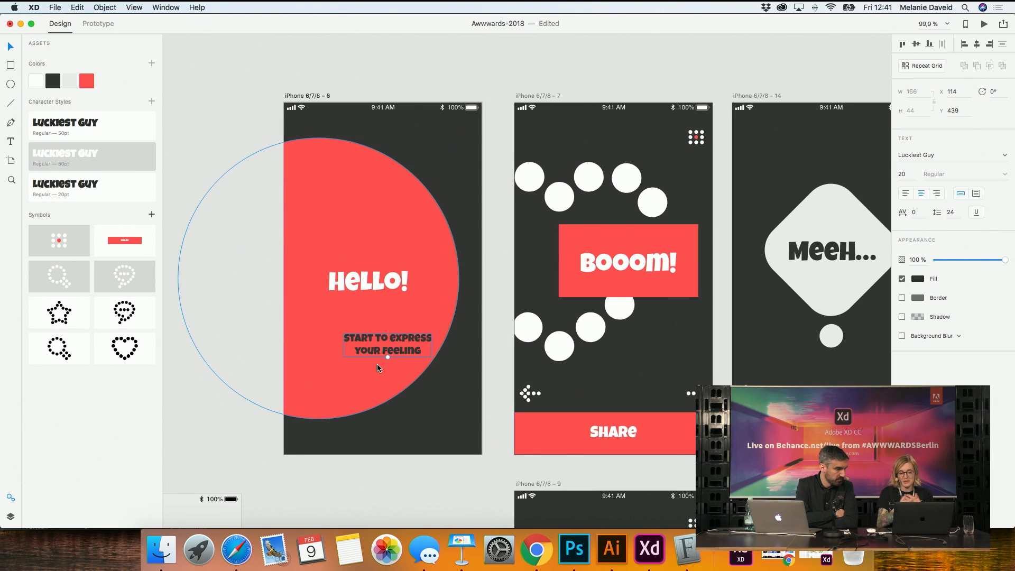
{"action": "left_click_drag", "start_coordinate": [391, 351], "coordinate": [402, 379]}
{"action": "key", "text": "super+z"}
{"action": "key", "text": "super+z"}
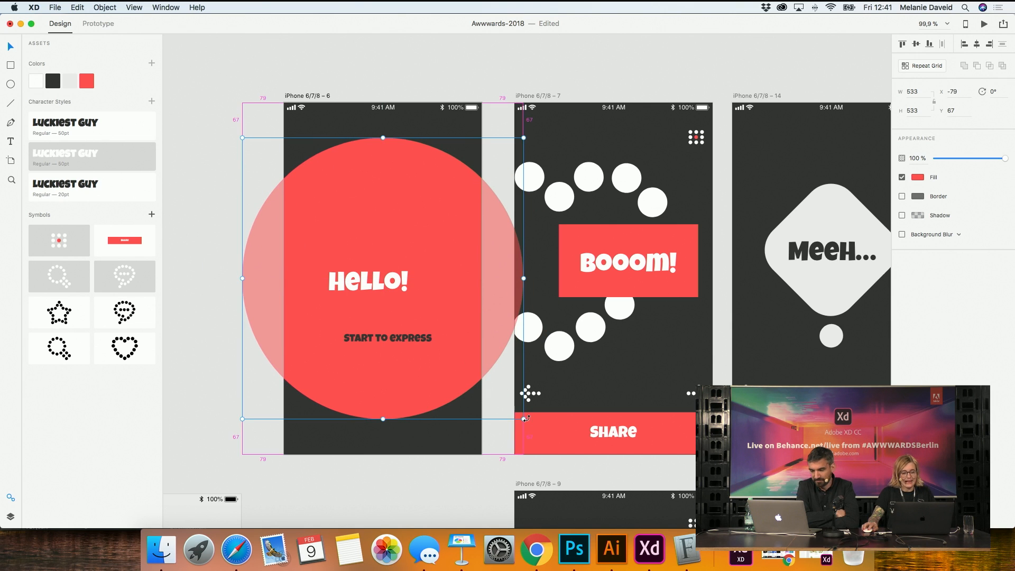
Shrink the red circle to 319 by 319, centred on the iPhone 6/7/8 – 6 artboard, and nudge HELLO! slightly down
{"action": "left_click_drag", "start_coordinate": [525, 419], "coordinate": [478, 363]}
{"action": "left_click_drag", "start_coordinate": [435, 293], "coordinate": [436, 300]}
Apply the white Luckiest Guy style to START TO EXPRESS and set its size to 20
{"action": "left_click", "coordinate": [413, 343]}
{"action": "left_click", "coordinate": [73, 152]}
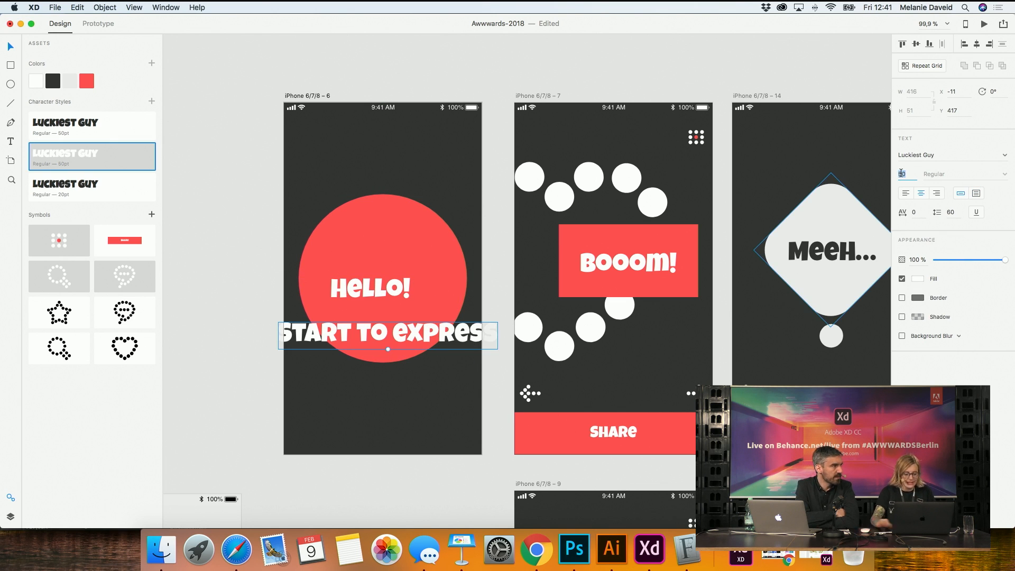
{"action": "type", "text": "20"}
{"action": "key", "text": "Return"}
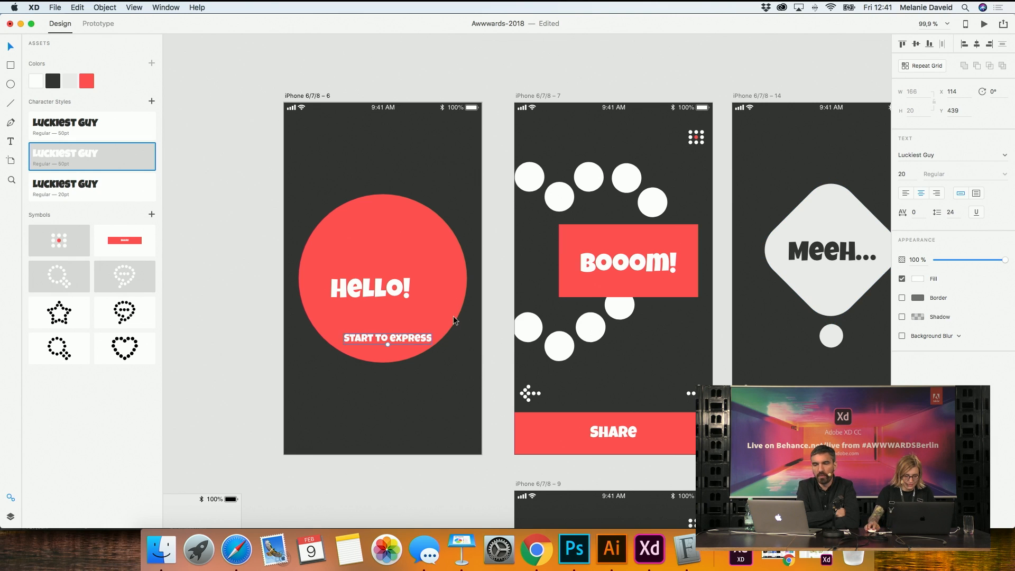
Move START TO EXPRESS below the red circle and change its wording to "TAP TO EXPRESS"
{"action": "left_click_drag", "start_coordinate": [420, 345], "coordinate": [335, 402]}
{"action": "double_click", "coordinate": [363, 406]}
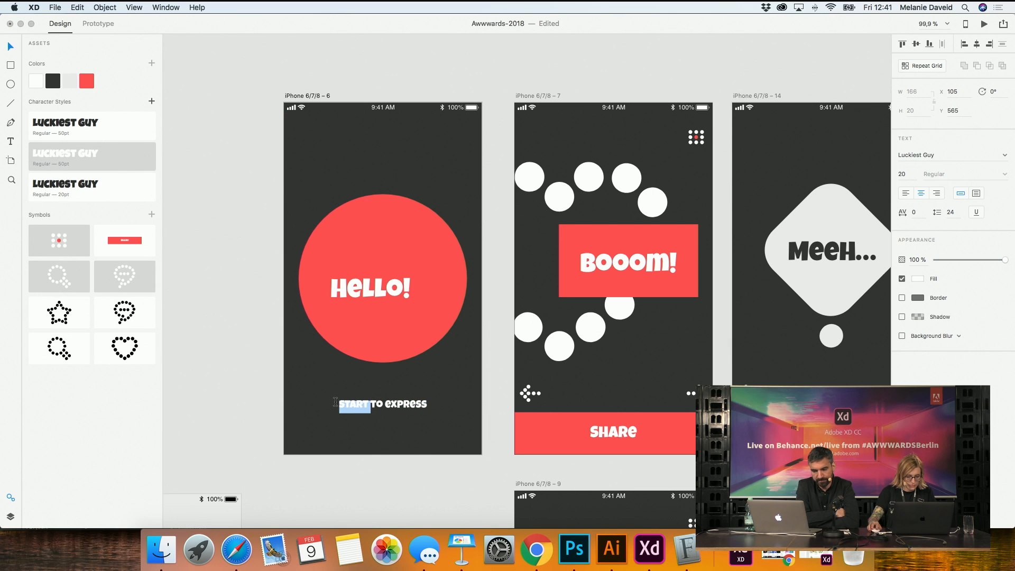
{"action": "type", "text": "TAP"}
{"action": "key", "text": "Escape"}
{"action": "mouse_move", "coordinate": [398, 405]}
{"action": "left_mouse_down"}
{"action": "mouse_move", "coordinate": [388, 406]}
{"action": "mouse_move", "coordinate": [398, 407]}
{"action": "left_mouse_up"}
Replace HELLO! with the two-line text "LOS GEHT'S!" and centre it in the red circle
{"action": "mouse_move", "coordinate": [388, 295]}
{"action": "left_mouse_down"}
{"action": "mouse_move", "coordinate": [383, 327]}
{"action": "mouse_move", "coordinate": [396, 279]}
{"action": "left_mouse_up"}
{"action": "double_click", "coordinate": [381, 278]}
{"action": "type", "text": "LOPS"}
{"action": "key", "text": "BackSpace"}
{"action": "key", "text": "BackSpace"}
{"action": "type", "text": "S"}
{"action": "key", "text": "Return"}
{"action": "type", "text": "Geth"}
{"action": "key", "text": "BackSpace"}
{"action": "key", "text": "BackSpace"}
{"action": "type", "text": "h"}
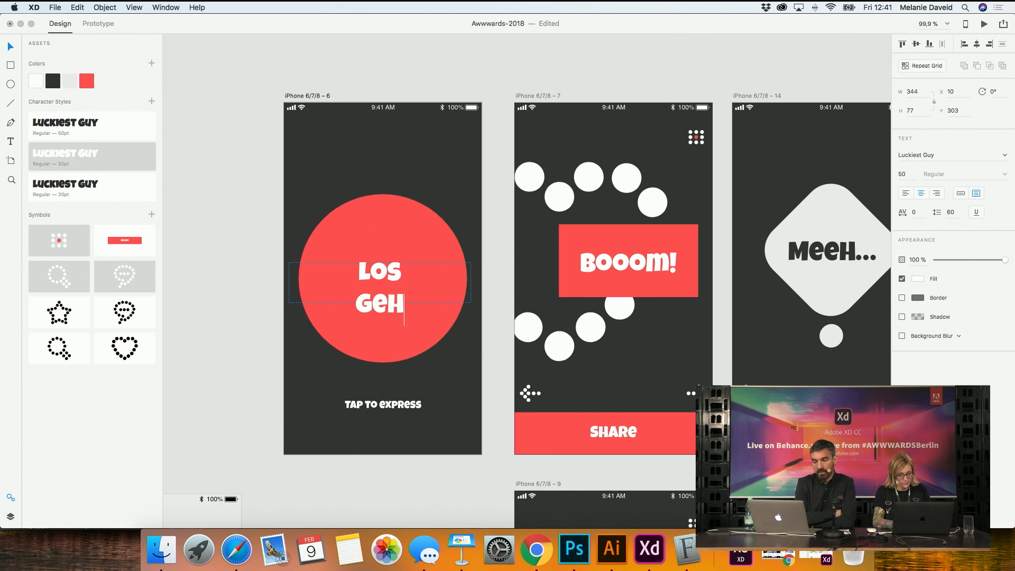
{"action": "type", "text": "t's"}
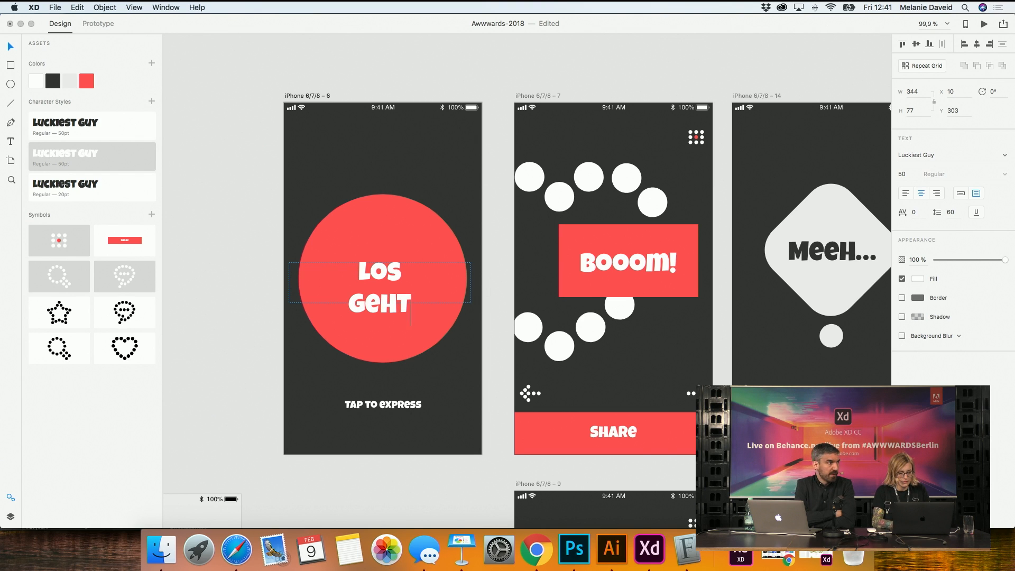
{"action": "type", "text": "!"}
{"action": "left_click", "coordinate": [245, 367]}
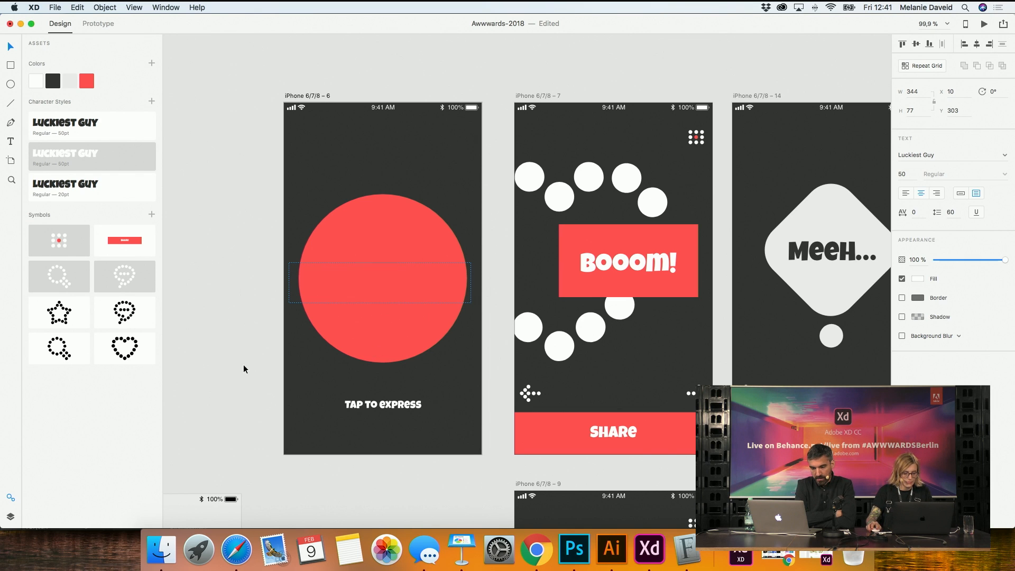
{"action": "mouse_move", "coordinate": [380, 303]}
{"action": "left_mouse_down"}
{"action": "mouse_move", "coordinate": [381, 341]}
{"action": "mouse_move", "coordinate": [387, 295]}
{"action": "left_mouse_up"}
{"action": "left_click", "coordinate": [222, 350]}
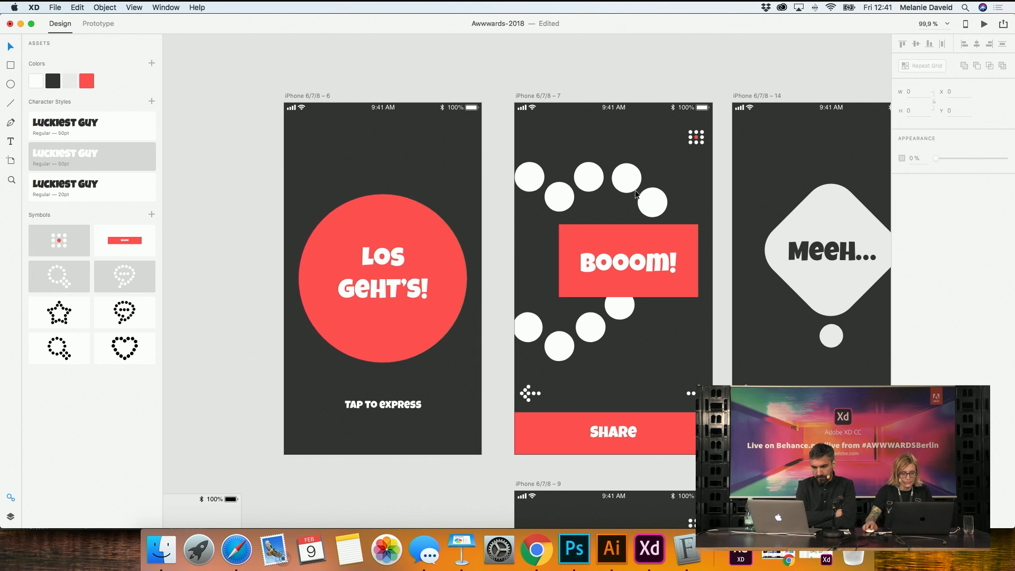
Enlarge the red circle and position it so that it runs off the left edge of the iPhone 6/7/8 – 6 artboard
{"action": "key", "text": "super+minus"}
{"action": "left_click", "coordinate": [417, 307]}
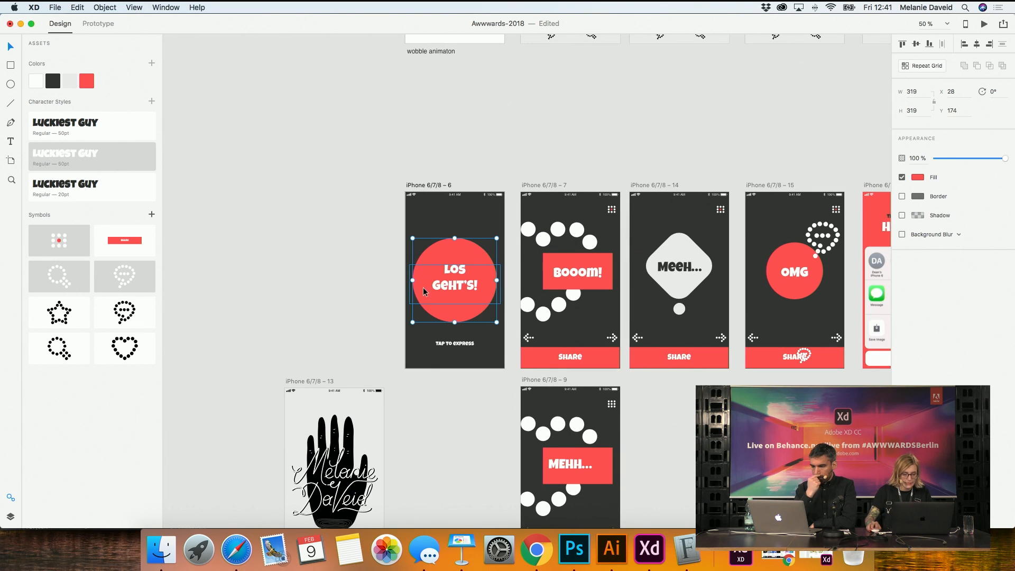
{"action": "mouse_move", "coordinate": [412, 323]}
{"action": "left_mouse_down"}
{"action": "mouse_move", "coordinate": [379, 339]}
{"action": "mouse_move", "coordinate": [418, 277]}
{"action": "mouse_move", "coordinate": [426, 306]}
{"action": "mouse_move", "coordinate": [408, 303]}
{"action": "left_mouse_up"}
{"action": "left_click", "coordinate": [345, 309]}
Set the LOS GEHT'S! text to size 70 and align it left
{"action": "left_click", "coordinate": [460, 290]}
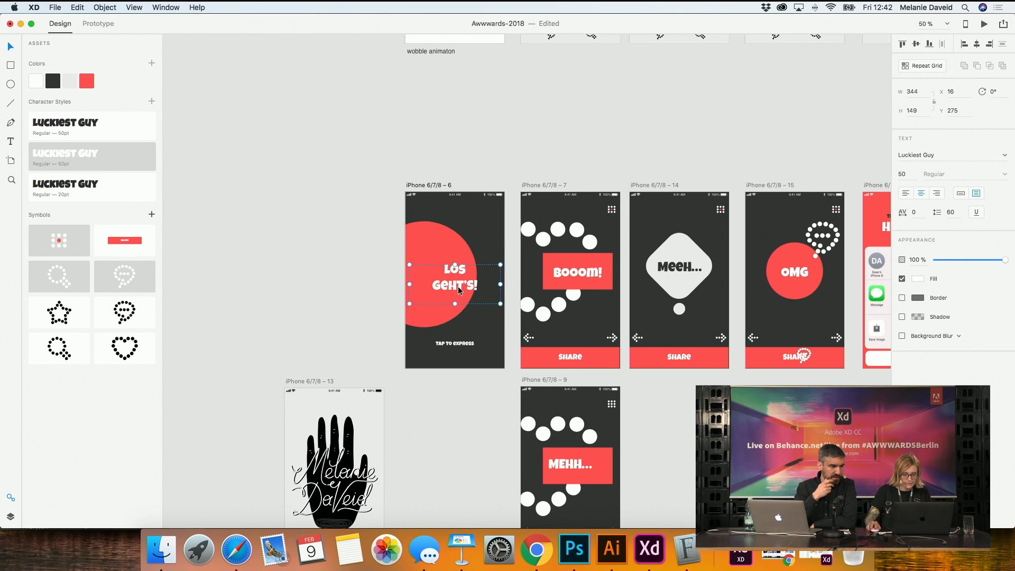
{"action": "double_click", "coordinate": [478, 288]}
{"action": "key", "text": "super+a"}
{"action": "left_click", "coordinate": [904, 172]}
{"action": "type", "text": "70"}
{"action": "key", "text": "Return"}
{"action": "left_click", "coordinate": [906, 193]}
Replace the LOS GEHT'S! text on the iPhone 6/7/8 – 6 artboard with "LET'S GO!"
{"action": "left_click", "coordinate": [313, 281]}
{"action": "double_click", "coordinate": [422, 277]}
{"action": "left_click", "coordinate": [422, 277]}
{"action": "key", "text": "super+a"}
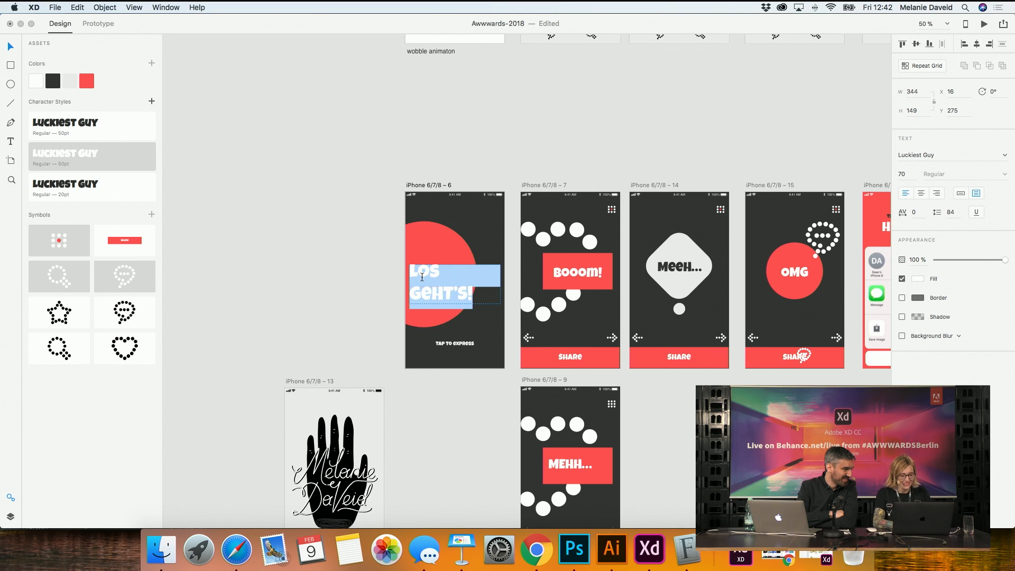
{"action": "key", "text": "BackSpace"}
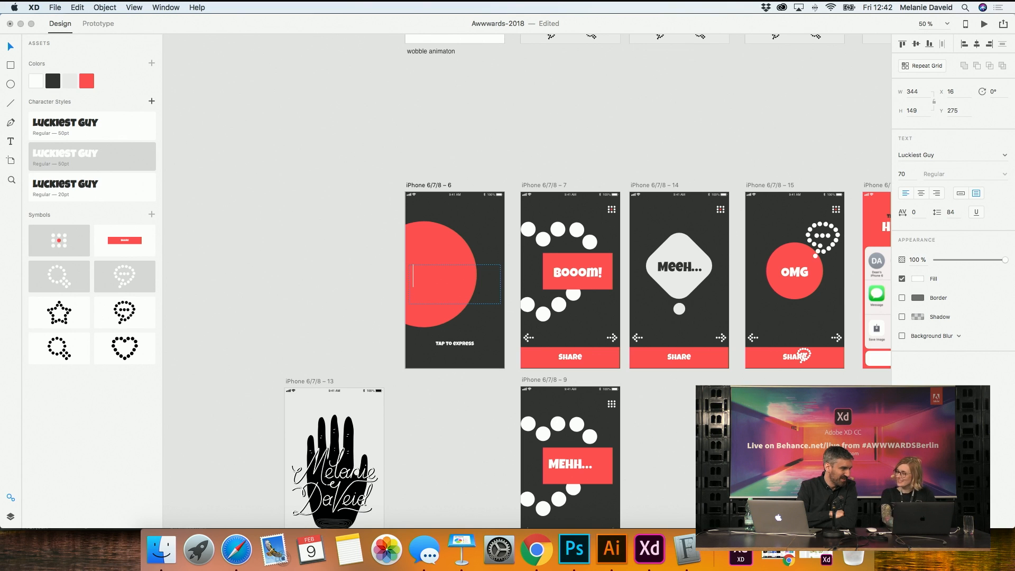
{"action": "type", "text": "Let"}
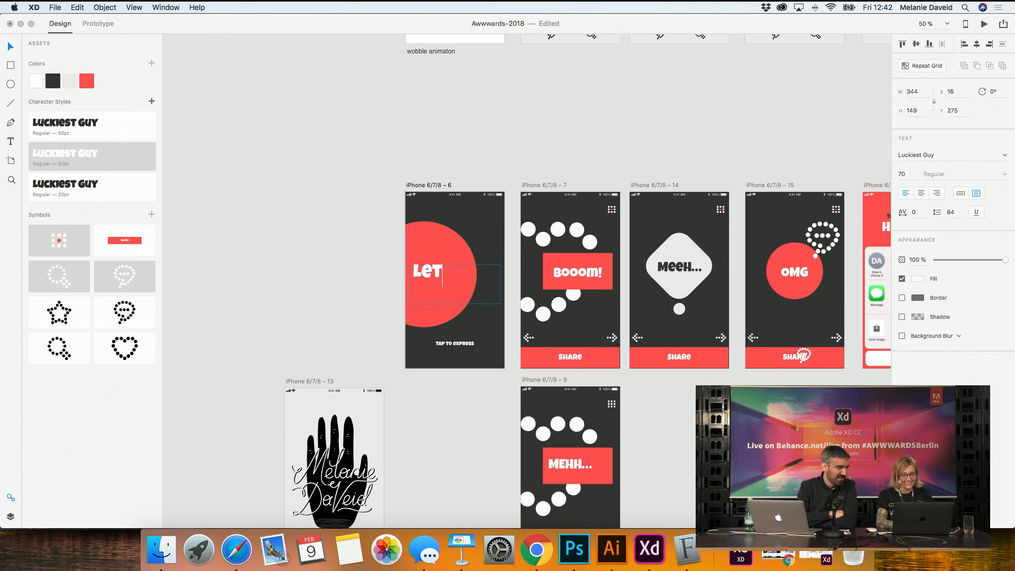
{"action": "type", "text": "'s Go!"}
{"action": "key", "text": "BackSpace"}
{"action": "key", "text": "BackSpace"}
{"action": "type", "text": "o!"}
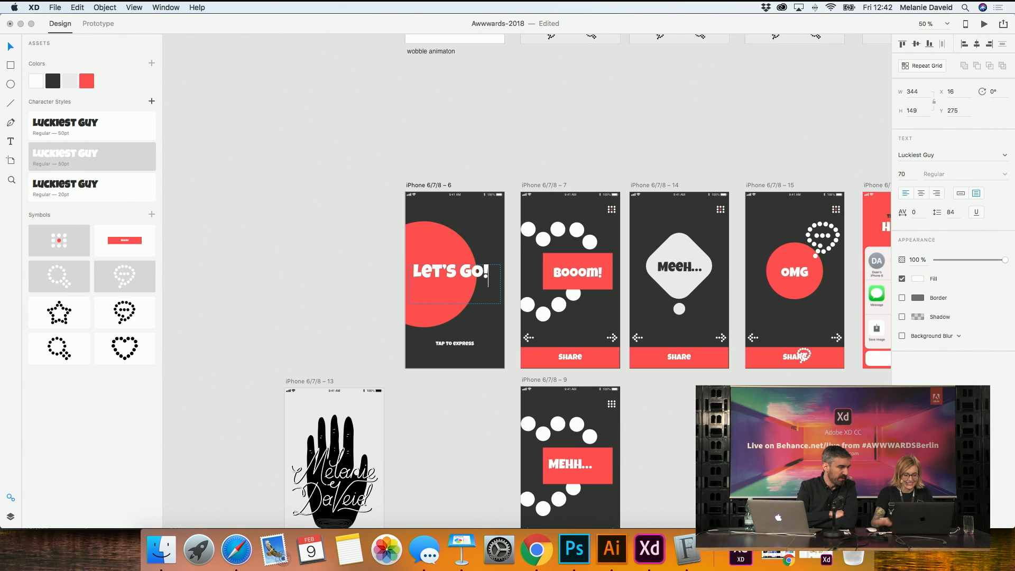
{"action": "left_click", "coordinate": [343, 307]}
Centre-align LET'S GO!, shorten its text box and place the text across the red circle's right edge
{"action": "left_click_drag", "start_coordinate": [467, 274], "coordinate": [476, 285]}
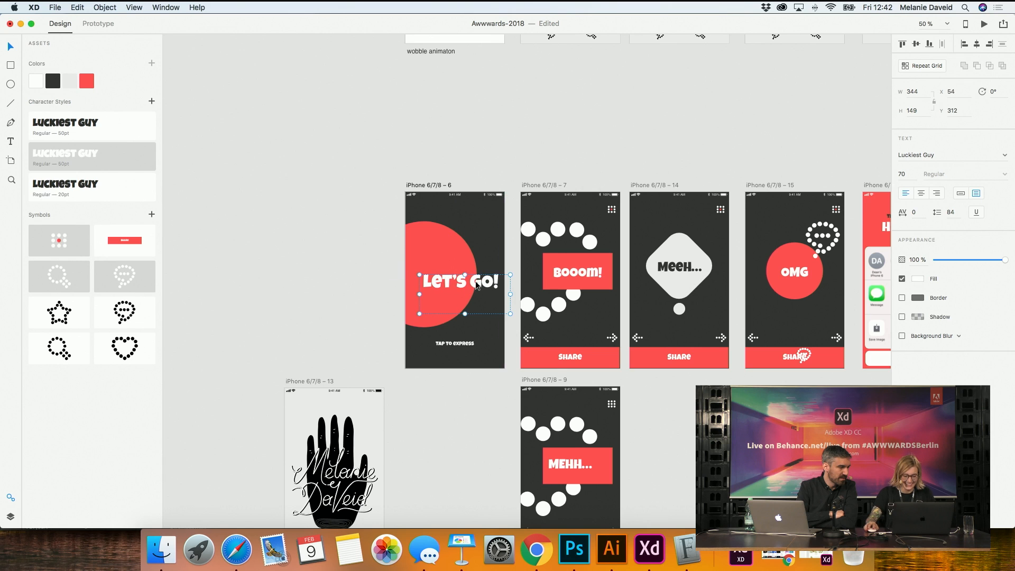
{"action": "left_click", "coordinate": [921, 193]}
{"action": "left_click_drag", "start_coordinate": [465, 315], "coordinate": [473, 281]}
Make the red circle behind LET'S GO! slightly smaller
{"action": "left_click", "coordinate": [468, 351]}
{"action": "left_click", "coordinate": [446, 303]}
{"action": "left_click_drag", "start_coordinate": [476, 327], "coordinate": [472, 320]}
{"action": "left_click", "coordinate": [327, 332]}
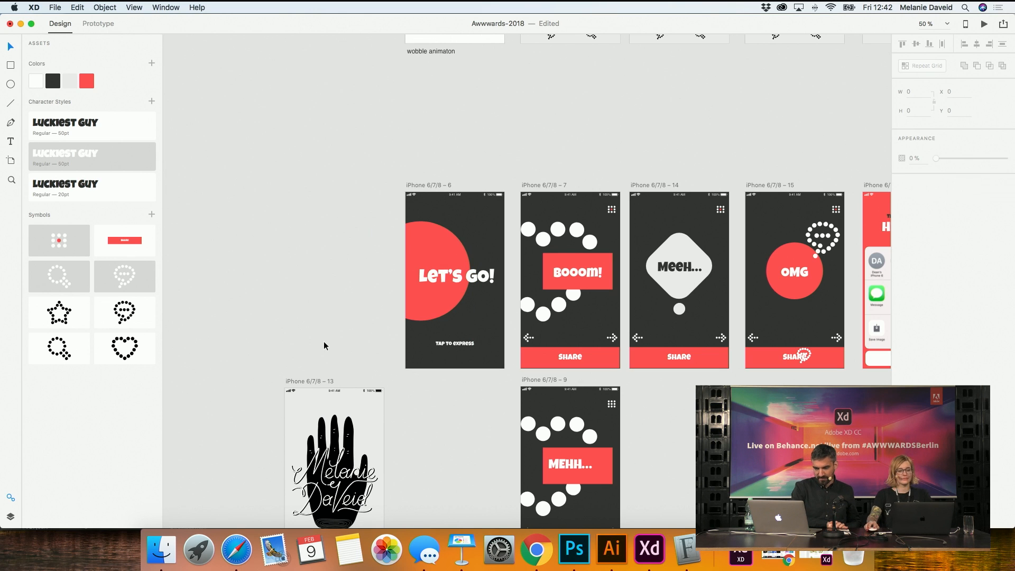
Move TAP TO EXPRESS down to the foot of the start screen and lower LET'S GO! to Y 303
{"action": "left_click_drag", "start_coordinate": [467, 343], "coordinate": [469, 360]}
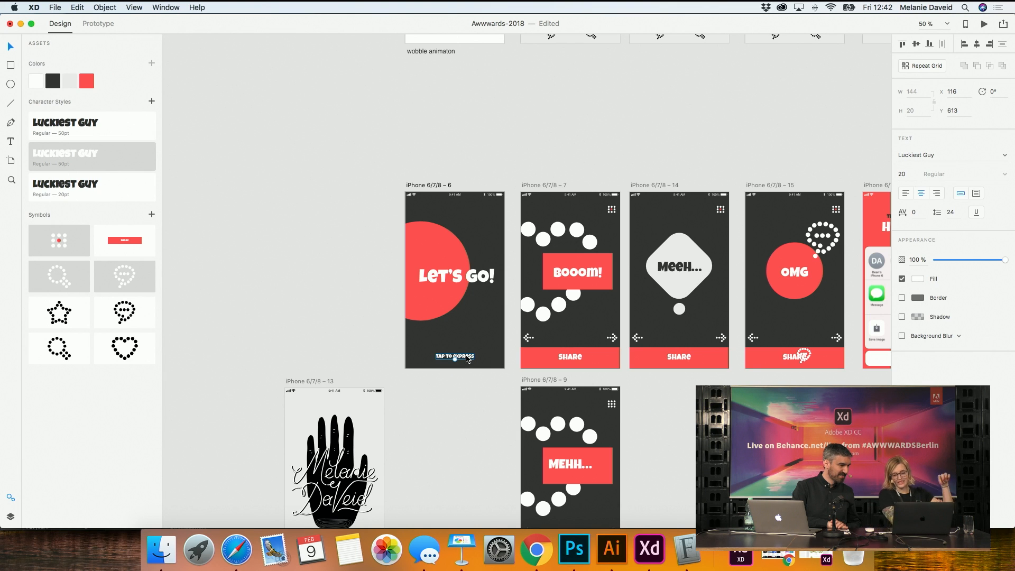
{"action": "key", "text": "shift+Down"}
{"action": "key", "text": "shift+Down"}
{"action": "left_click", "coordinate": [481, 284]}
{"action": "key", "text": "shift+Down"}
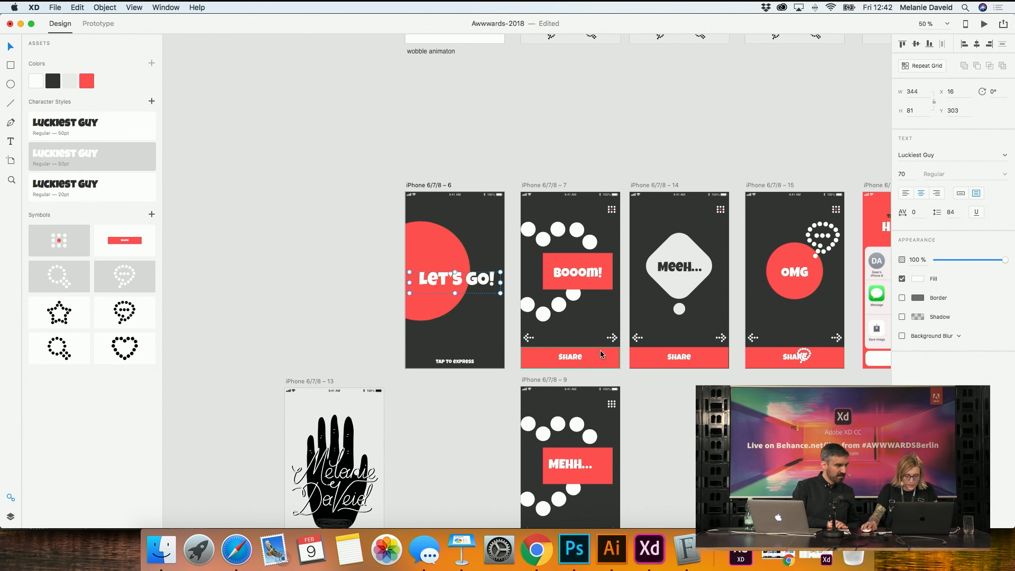
Check the SHARE bar's position on the iPhone 6/7/8 – 7 artboard and raise TAP TO EXPRESS level with the SHARE label
{"action": "left_click", "coordinate": [570, 357]}
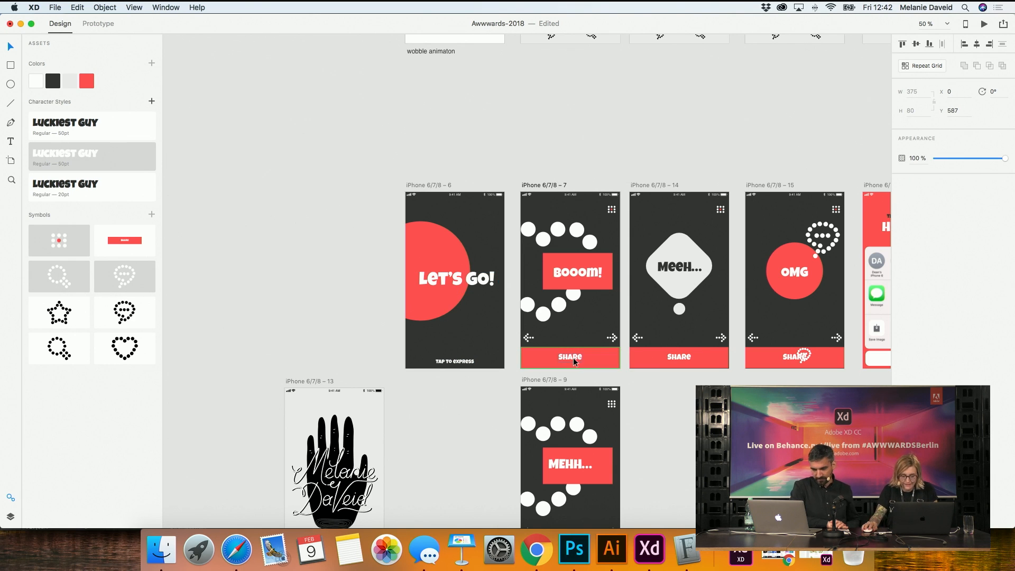
{"action": "key", "text": "alt"}
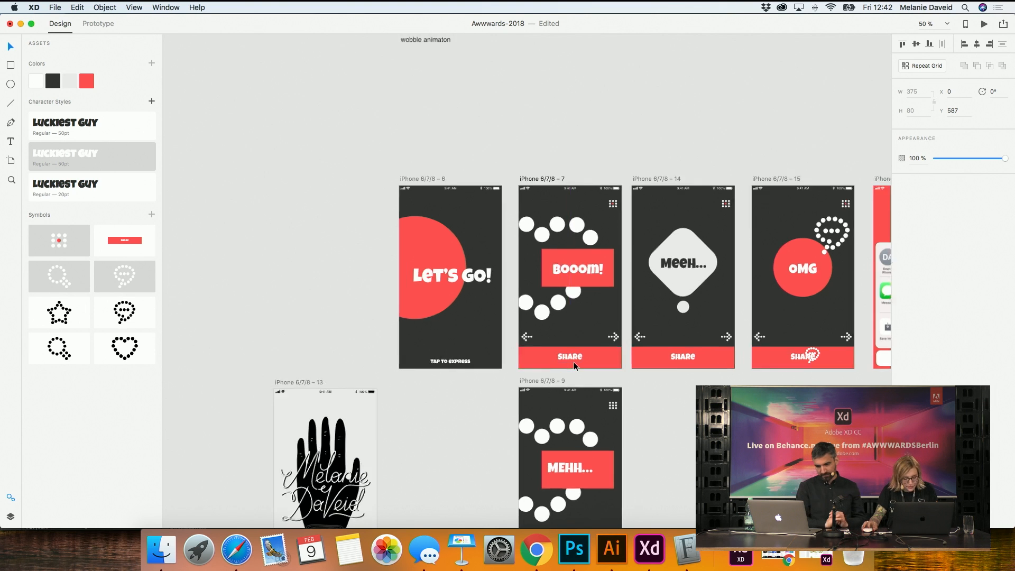
{"action": "scroll", "coordinate": [573, 362], "scroll_direction": "up", "scroll_amount": 5}
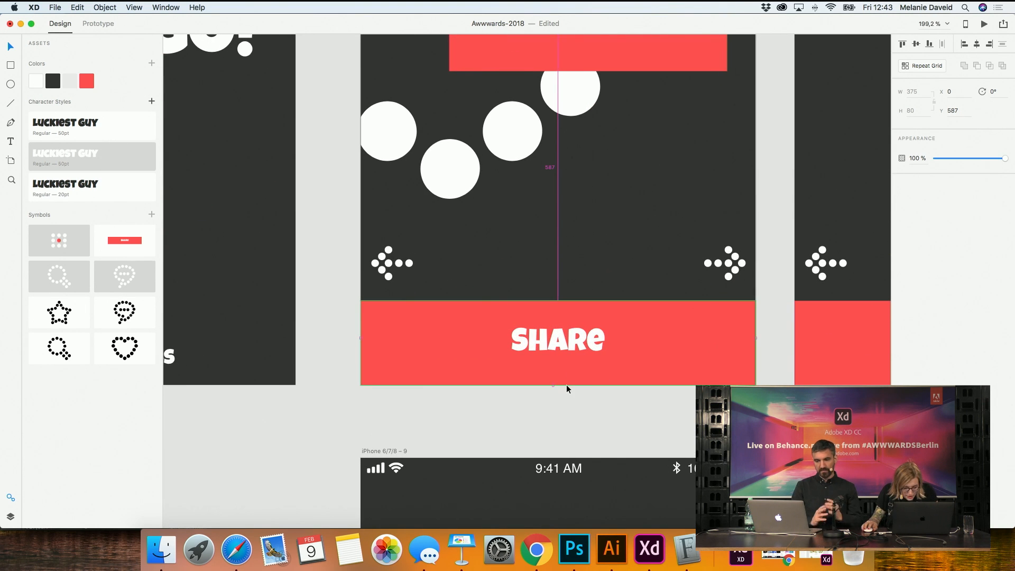
{"action": "scroll", "coordinate": [576, 363], "scroll_direction": "down", "scroll_amount": 5}
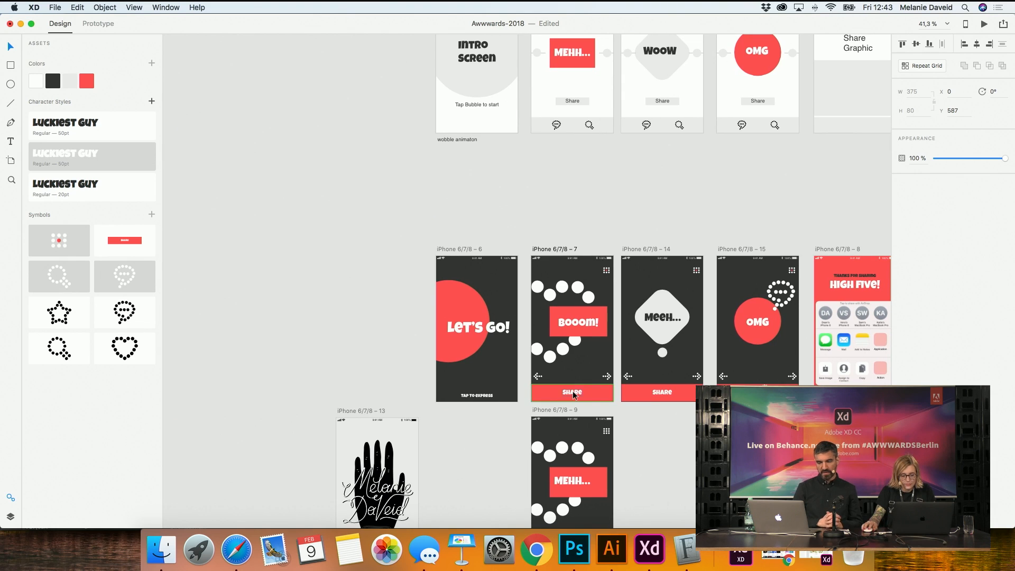
{"action": "left_click", "coordinate": [485, 396]}
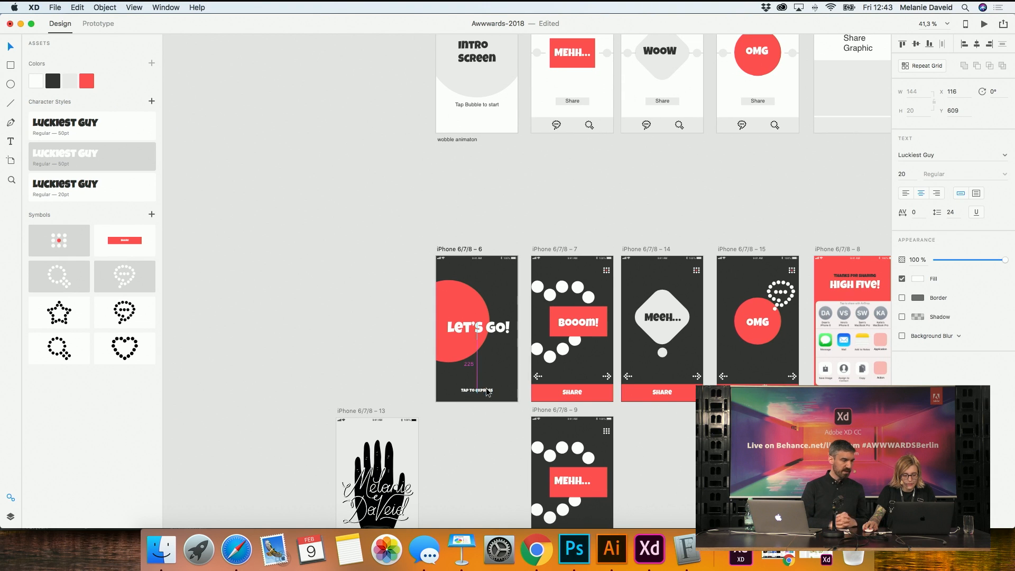
{"action": "left_click", "coordinate": [496, 422]}
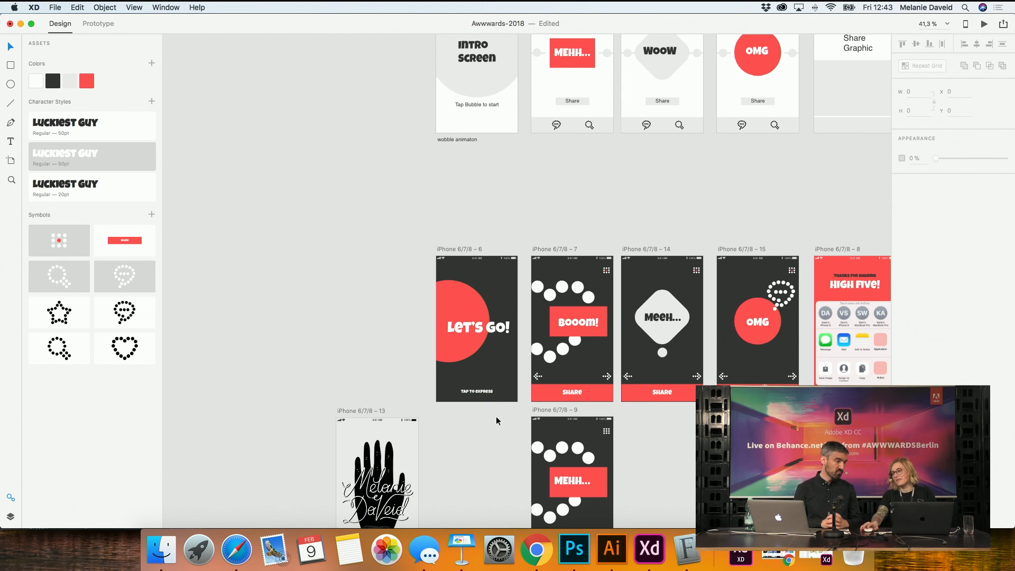
Compare the wireframe artboards with the designed app screens and look over the whole row of screens
{"action": "scroll", "coordinate": [496, 421], "scroll_direction": "right", "scroll_amount": 2}
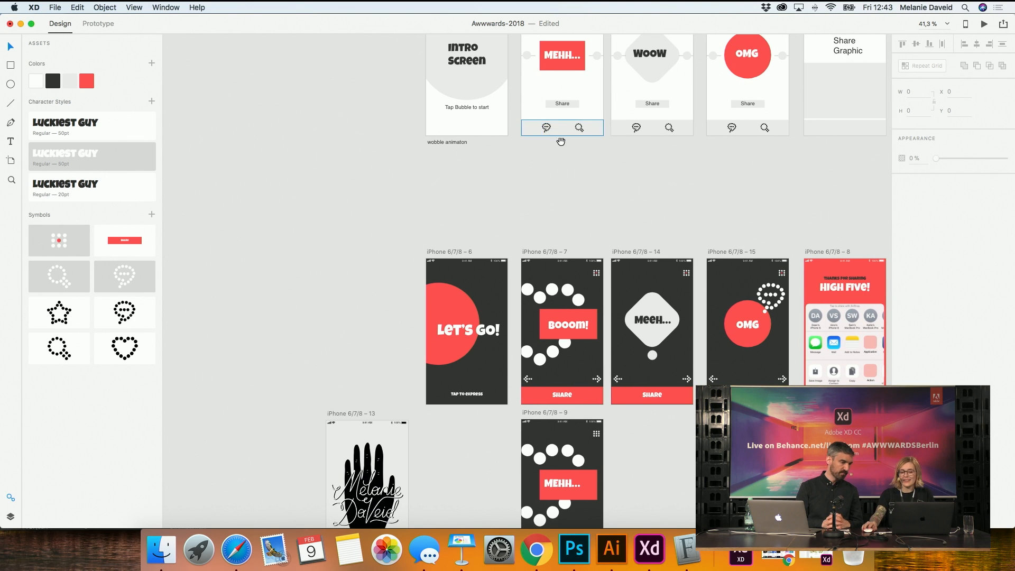
{"action": "left_click_drag", "start_coordinate": [555, 143], "coordinate": [550, 212]}
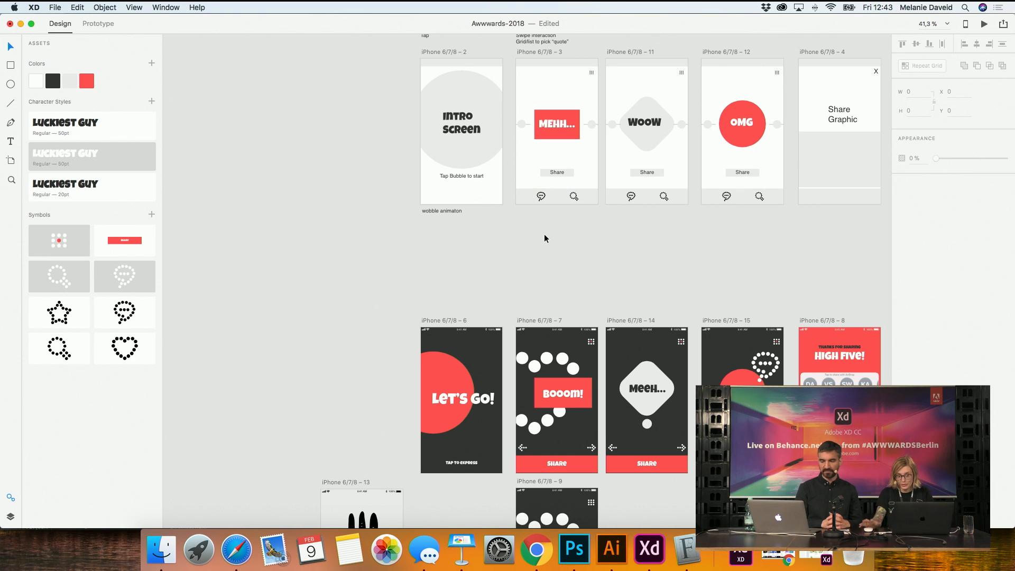
{"action": "left_click_drag", "start_coordinate": [576, 281], "coordinate": [494, 199]}
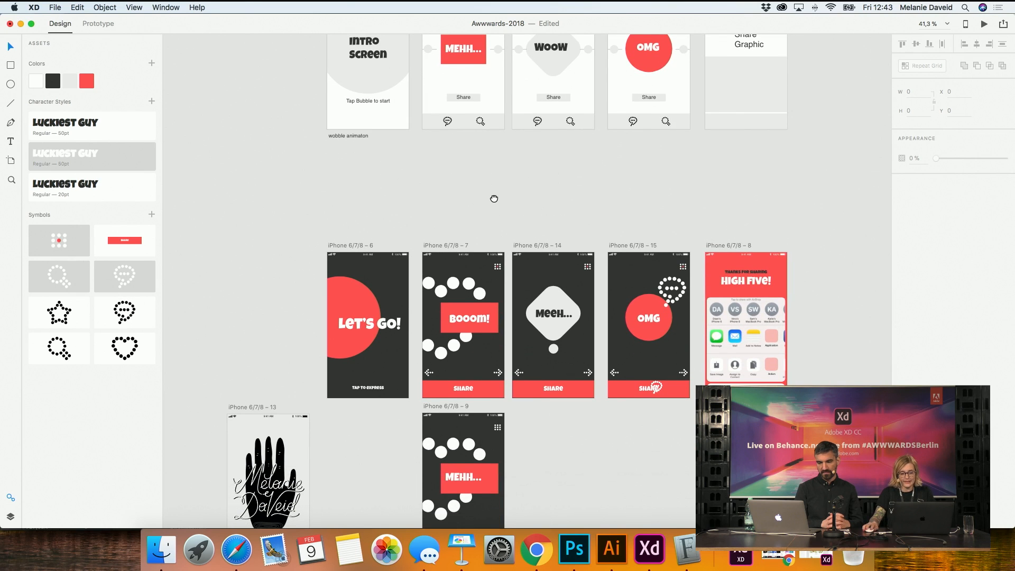
{"action": "left_click_drag", "start_coordinate": [410, 426], "coordinate": [423, 358]}
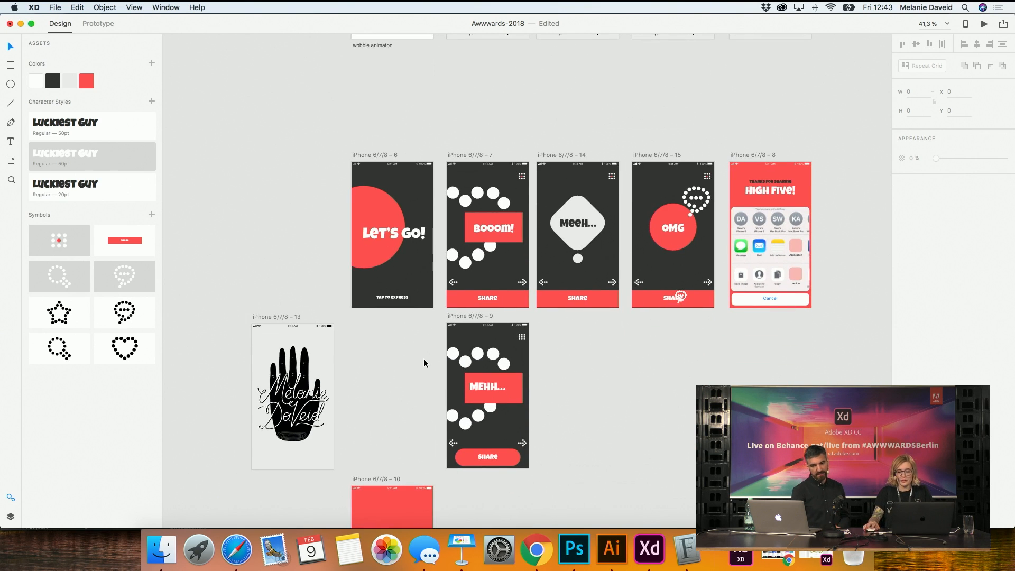
{"action": "left_click", "coordinate": [452, 281]}
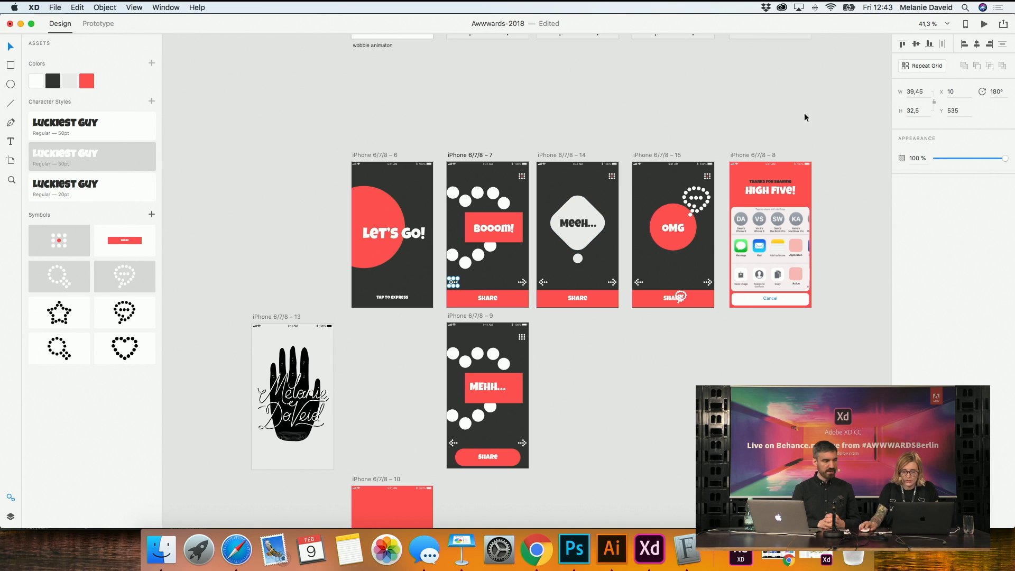
{"action": "left_click", "coordinate": [573, 371]}
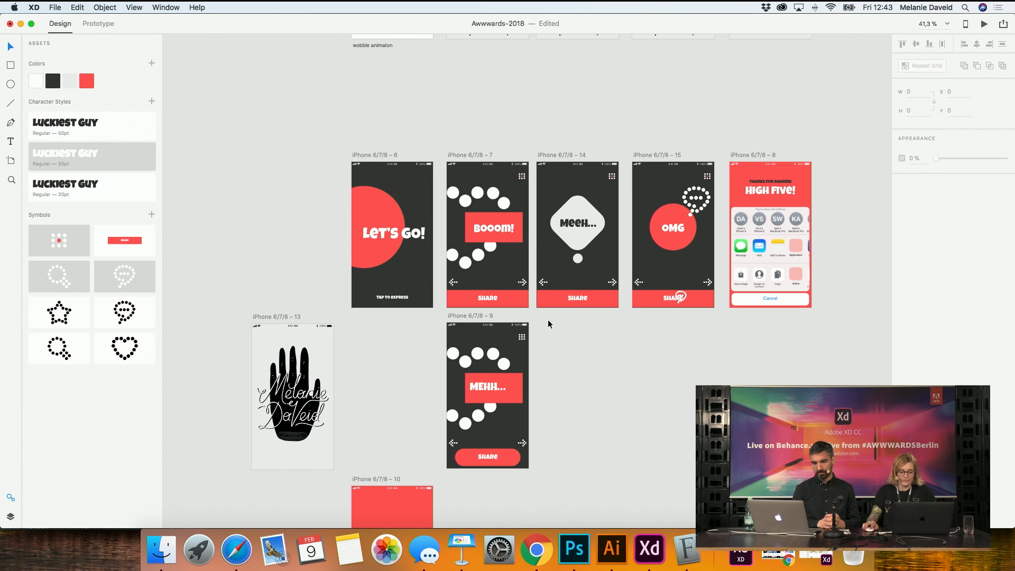
{"action": "scroll", "coordinate": [616, 360], "scroll_direction": "up", "scroll_amount": 3}
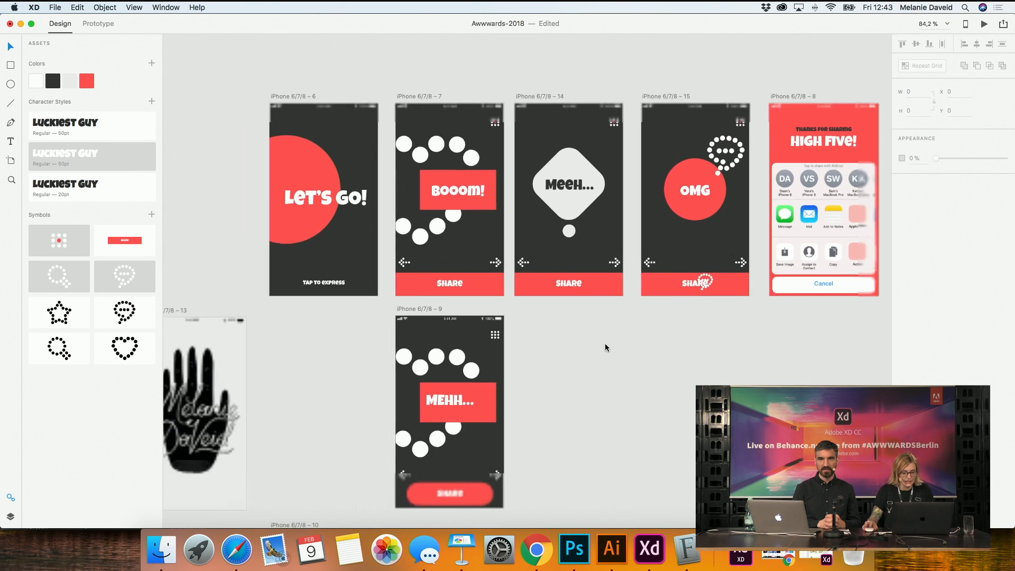
{"action": "scroll", "coordinate": [605, 345], "scroll_direction": "down", "scroll_amount": 1}
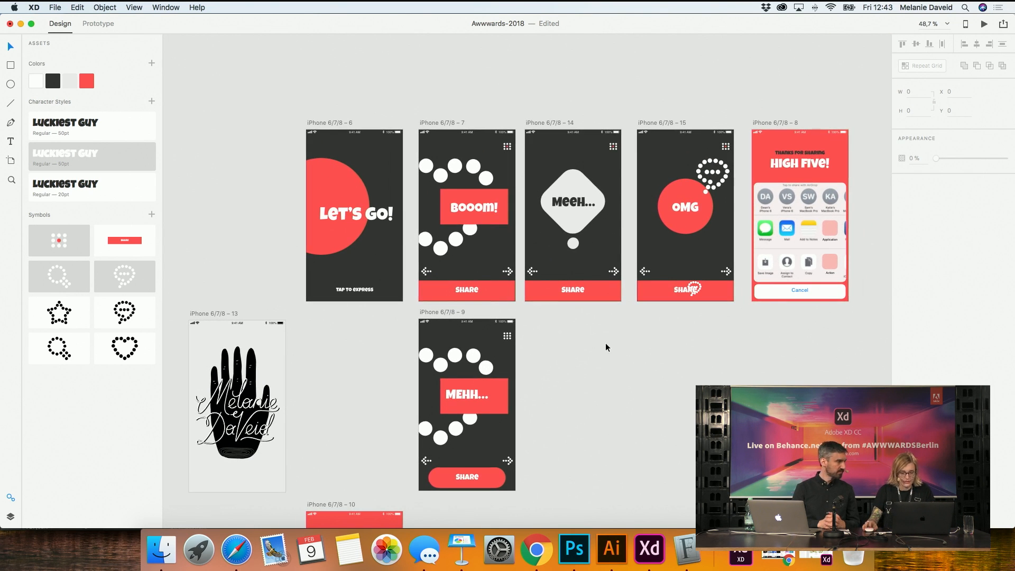
Duplicate TAP TO EXPRESS beneath LET'S GO! in the red circle and change the copy's wording to "express your feelings"
{"action": "scroll", "coordinate": [605, 342], "scroll_direction": "up", "scroll_amount": 3}
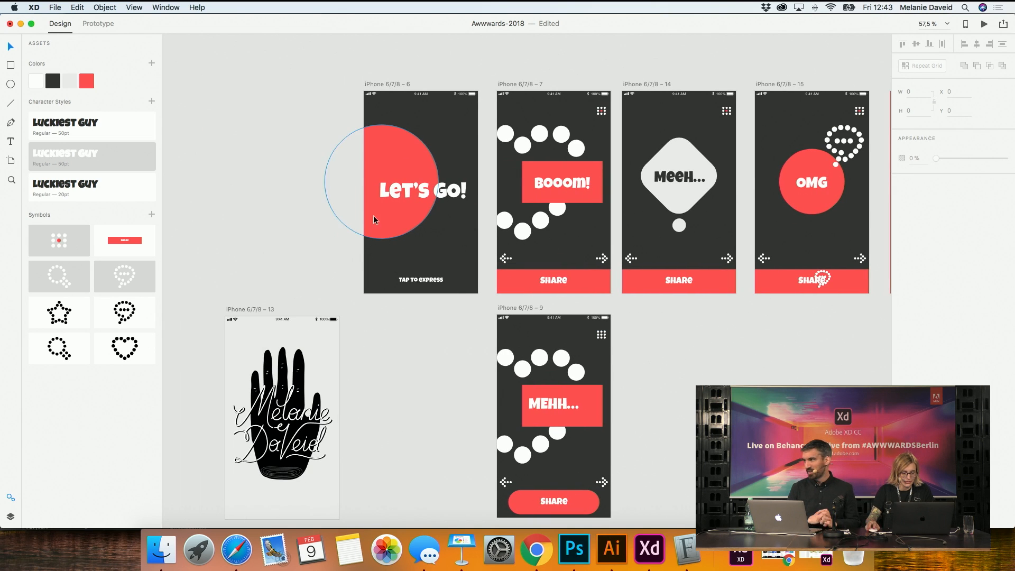
{"action": "left_click", "coordinate": [420, 279]}
{"action": "left_click_drag", "start_coordinate": [421, 279], "coordinate": [401, 206]}
{"action": "double_click", "coordinate": [403, 207]}
{"action": "type", "text": "e"}
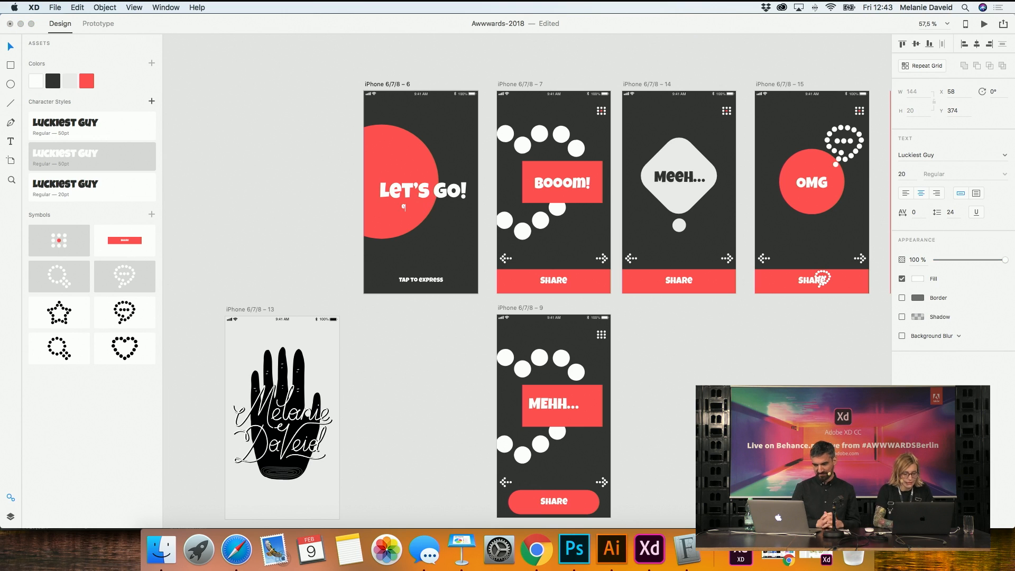
{"action": "type", "text": "xpress your feelings"}
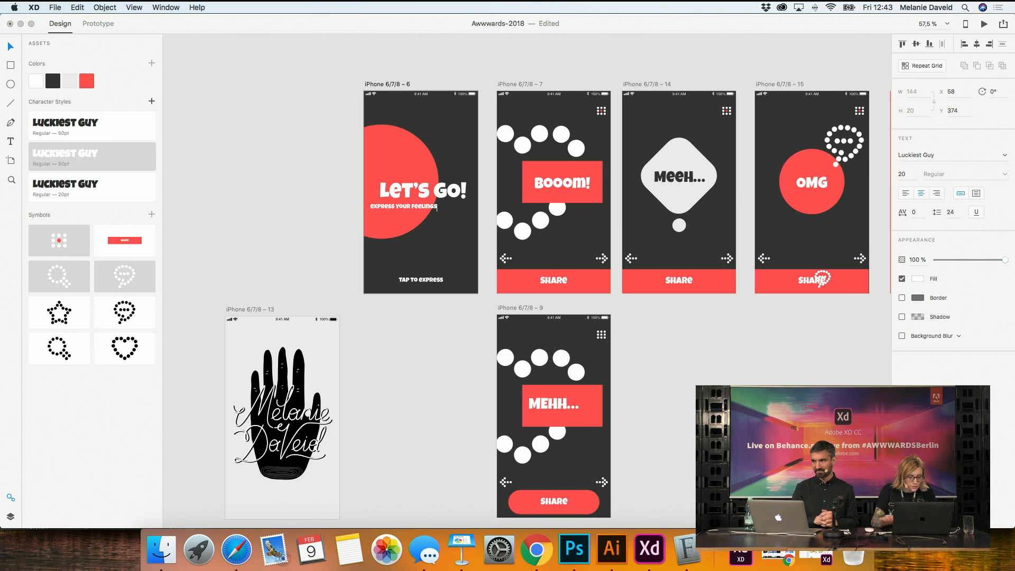
Change "feelings" to "mood" in the line under LET'S GO! and apply the dark Luckiest Guy 20pt character style
{"action": "left_click", "coordinate": [86, 182]}
{"action": "triple_click", "coordinate": [397, 209]}
{"action": "left_click", "coordinate": [411, 207]}
{"action": "left_click_drag", "start_coordinate": [411, 207], "coordinate": [555, 214]}
{"action": "key", "text": "BackSpace"}
{"action": "type", "text": "mood"}
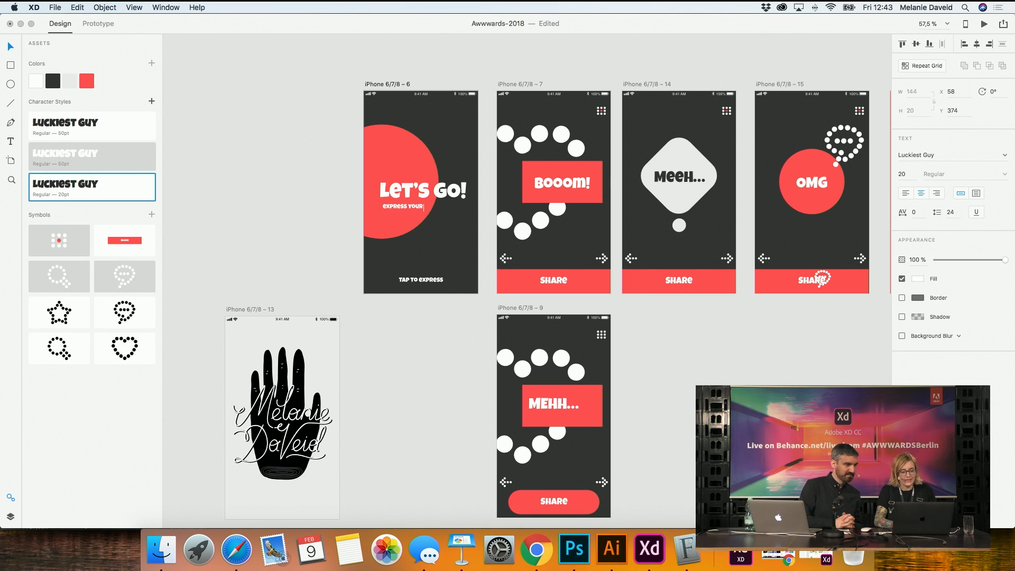
{"action": "key", "text": "super+a"}
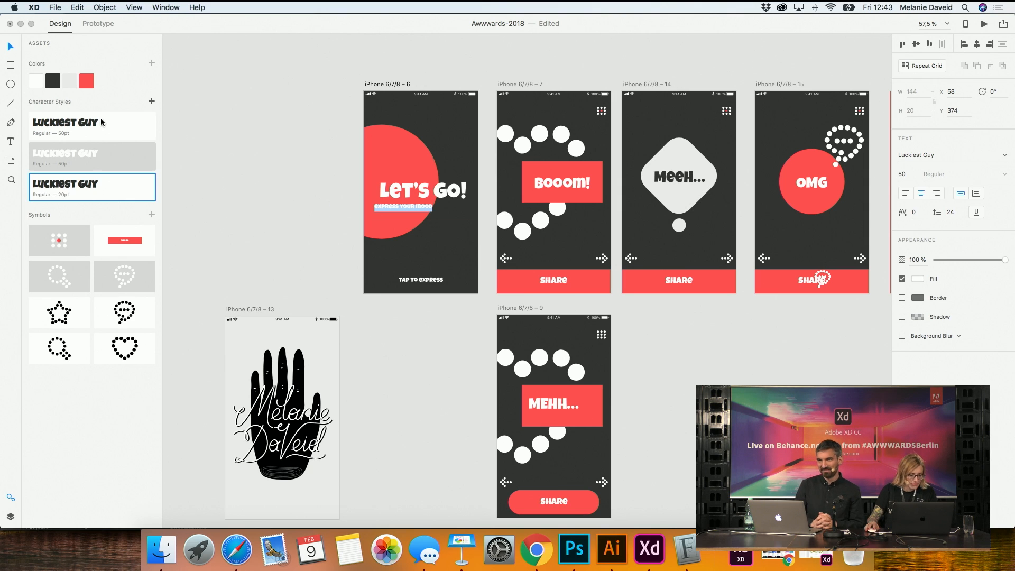
{"action": "left_click", "coordinate": [79, 186]}
Try lining up EXPRESS YOUR MOOD with the left edge of LET'S GO! at X 49, Y 374
{"action": "left_click_drag", "start_coordinate": [415, 207], "coordinate": [419, 205]}
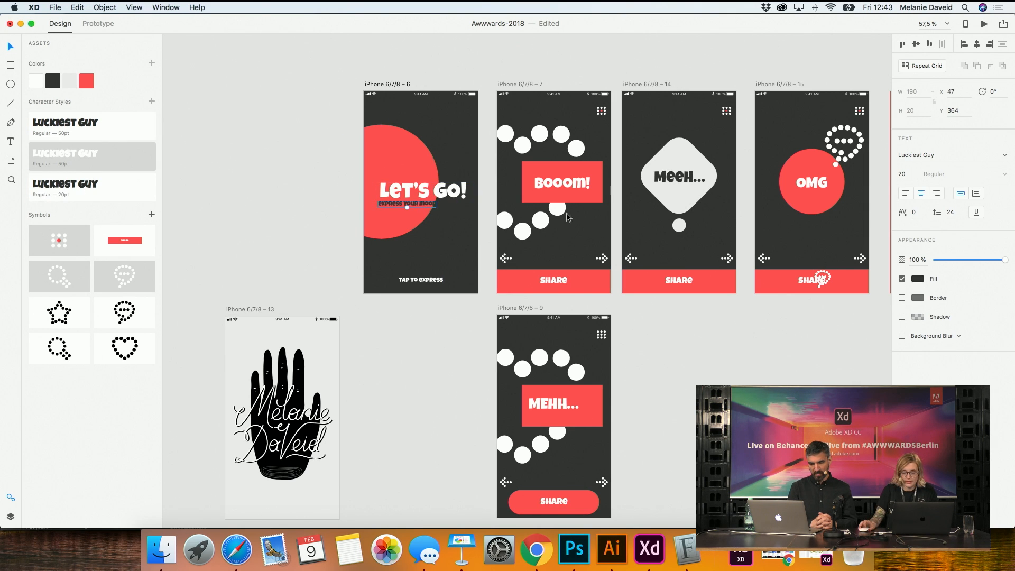
{"action": "scroll", "coordinate": [387, 204], "scroll_direction": "up", "scroll_amount": 5}
{"action": "left_click_drag", "start_coordinate": [445, 203], "coordinate": [446, 207]}
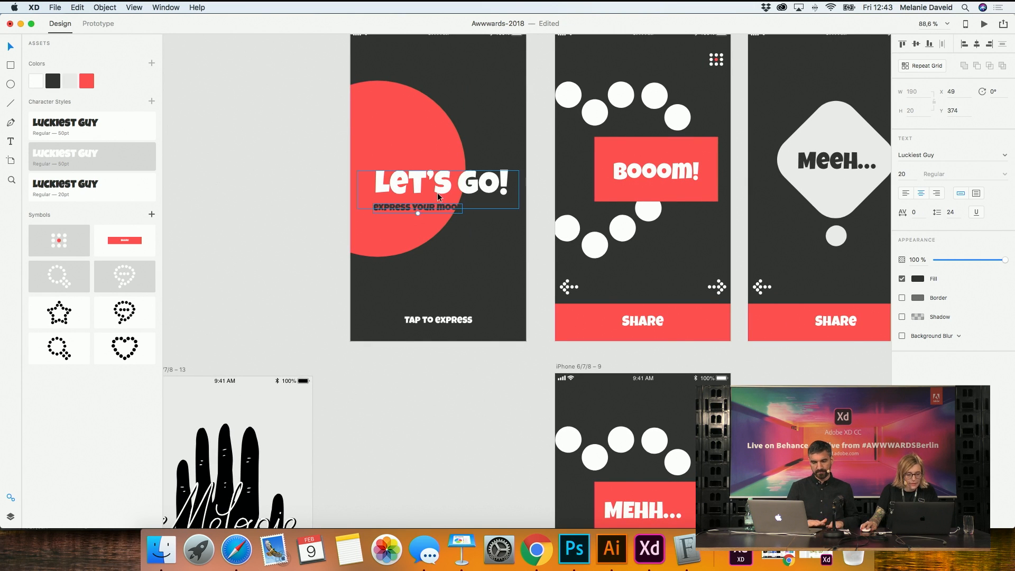
Try shifting LET'S GO! and EXPRESS YOUR MOOD together towards the left edge of the artboard
{"action": "left_click", "coordinate": [440, 192], "text": "shift"}
{"action": "key", "text": "shift+Left"}
{"action": "key", "text": "shift+Left"}
{"action": "key", "text": "shift+Left"}
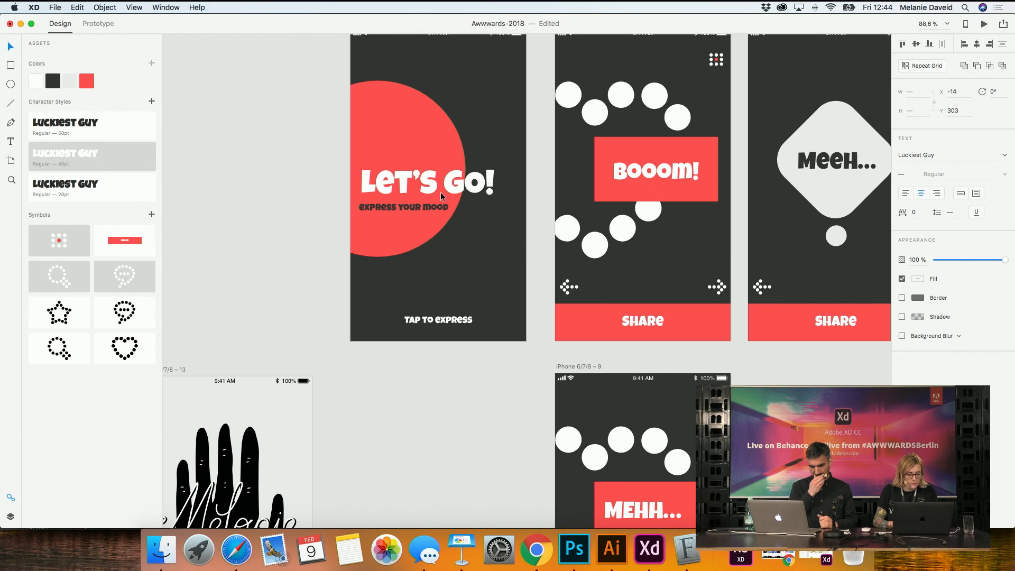
{"action": "key", "text": "shift+Left"}
{"action": "key", "text": "shift+Left"}
{"action": "key", "text": "shift+Left"}
{"action": "key", "text": "Right"}
{"action": "key", "text": "Right"}
{"action": "key", "text": "Right"}
{"action": "key", "text": "Right"}
{"action": "key", "text": "Right"}
{"action": "key", "text": "Right"}
{"action": "key", "text": "Right"}
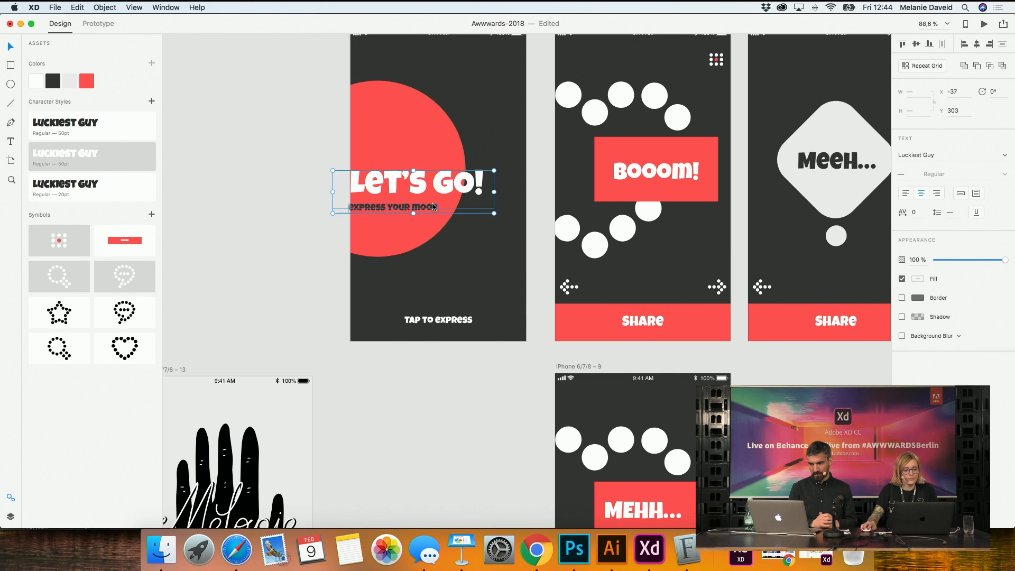
Add the red circle to the selected texts and try shifting all three to the right
{"action": "left_click", "coordinate": [407, 232], "text": "shift"}
{"action": "key", "text": "shift+Right"}
{"action": "key", "text": "shift+Right"}
{"action": "key", "text": "shift+Right"}
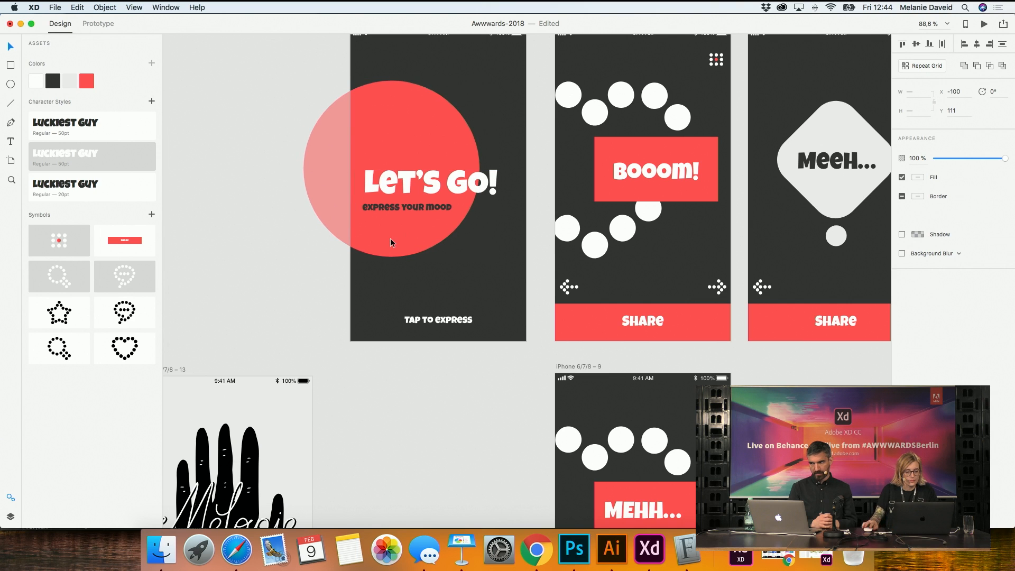
{"action": "key", "text": "shift+Right"}
{"action": "key", "text": "shift+Right"}
{"action": "key", "text": "shift+Right"}
{"action": "key", "text": "shift+Left"}
Try enlarging the red circle behind LET'S GO! so that it fills more of the start screen
{"action": "left_click", "coordinate": [288, 277]}
{"action": "left_click", "coordinate": [396, 243]}
{"action": "left_click", "coordinate": [309, 287]}
{"action": "left_click", "coordinate": [405, 244]}
{"action": "left_click_drag", "start_coordinate": [313, 258], "coordinate": [277, 303]}
{"action": "left_click", "coordinate": [309, 326]}
Undo the red circle's enlargement and the recent moves of the circle, LET'S GO! and EXPRESS YOUR MOOD
{"action": "key", "text": "super+minus"}
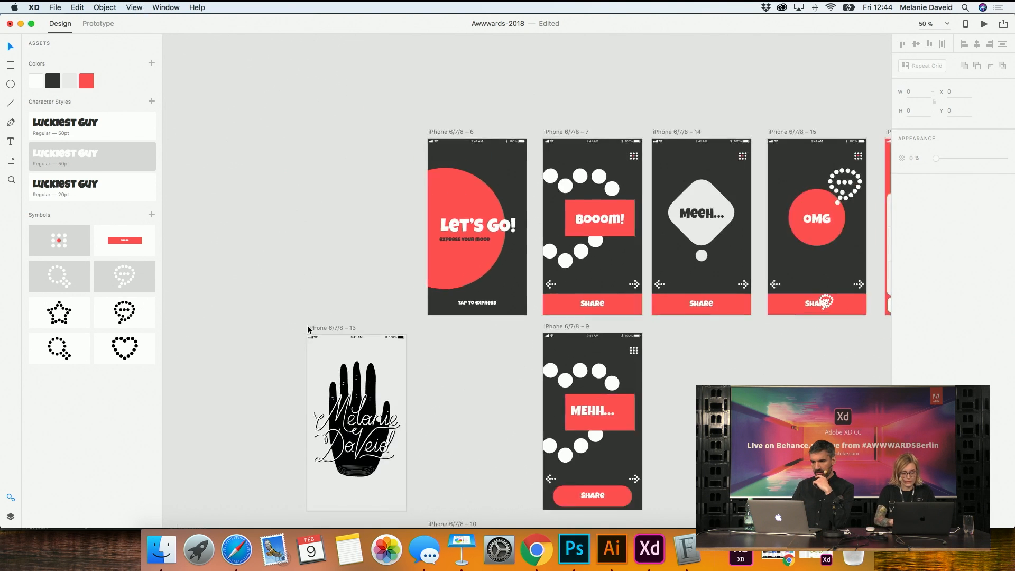
{"action": "key", "text": "super+minus"}
{"action": "key", "text": "super+z"}
{"action": "key", "text": "super+z"}
{"action": "key", "text": "super+z"}
{"action": "key", "text": "super+z"}
{"action": "key", "text": "super+z"}
{"action": "key", "text": "super+z"}
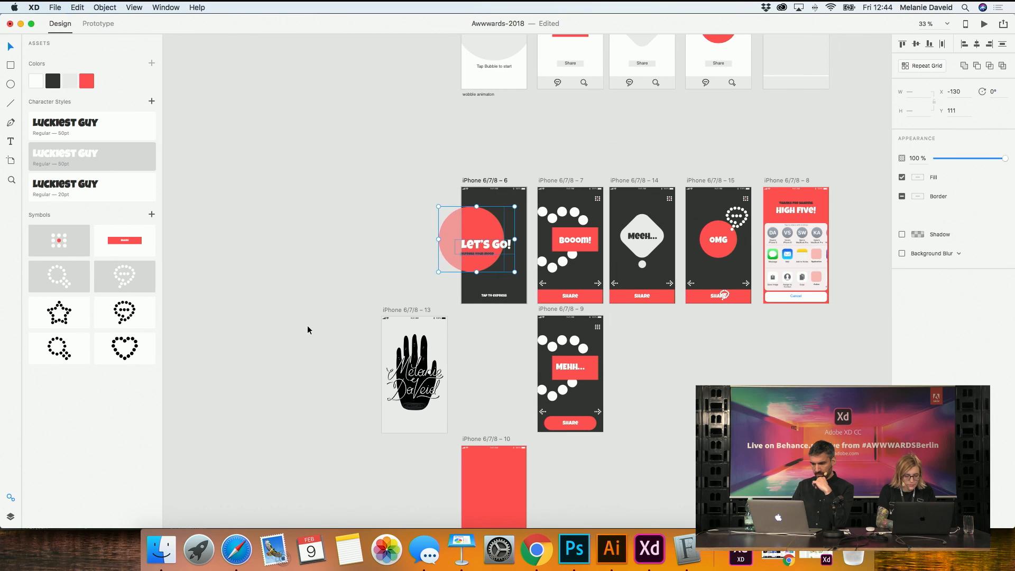
{"action": "key", "text": "super+z"}
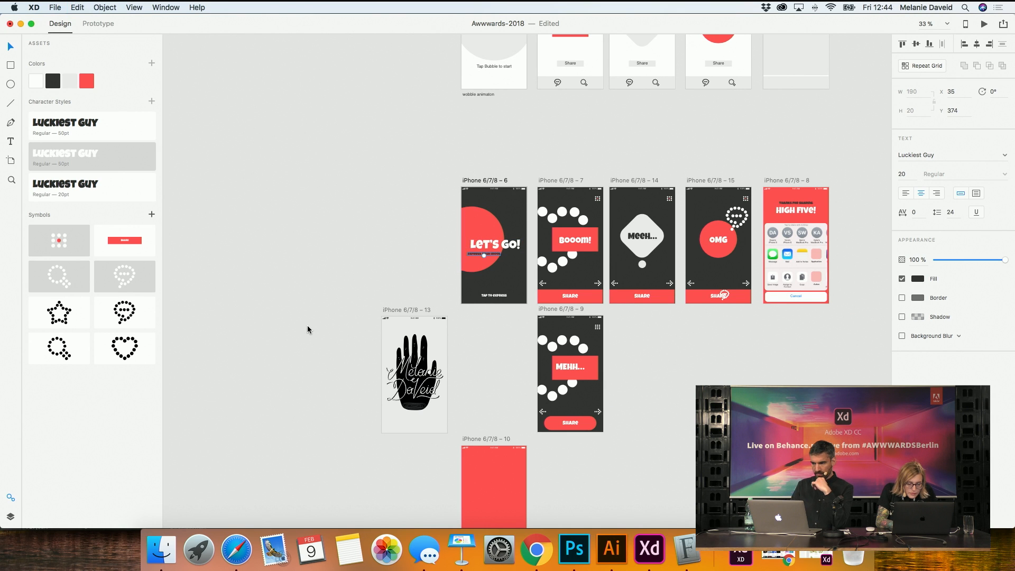
Try splitting the text beneath LET'S GO! into two lines, EXPRESS and YOUR MOOD
{"action": "scroll", "coordinate": [459, 244], "scroll_direction": "up", "scroll_amount": 6}
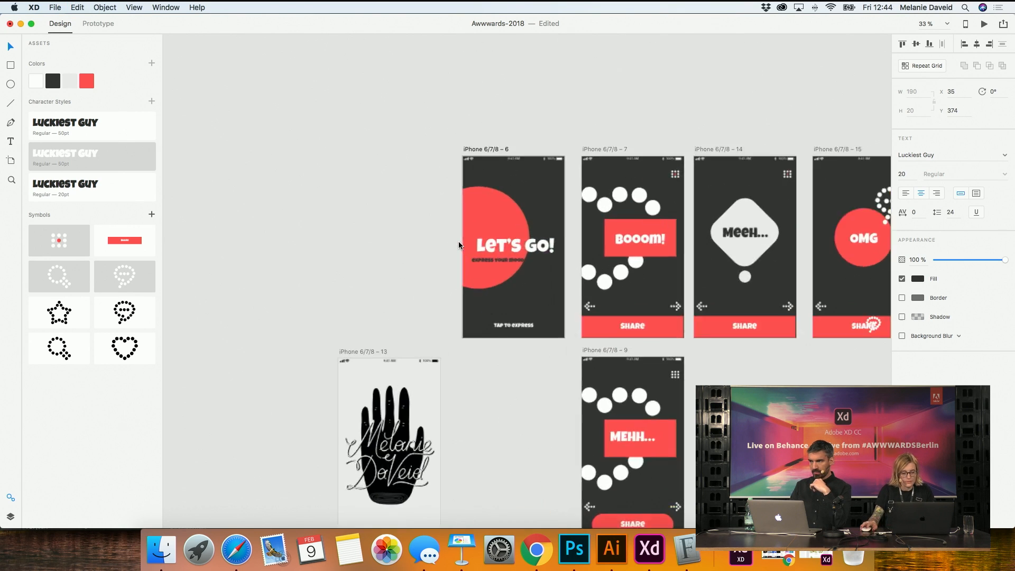
{"action": "mouse_move", "coordinate": [550, 279]}
{"action": "left_mouse_down"}
{"action": "mouse_move", "coordinate": [532, 272]}
{"action": "mouse_move", "coordinate": [564, 363]}
{"action": "mouse_move", "coordinate": [516, 258]}
{"action": "mouse_move", "coordinate": [534, 282]}
{"action": "mouse_move", "coordinate": [537, 272]}
{"action": "left_mouse_up"}
{"action": "double_click", "coordinate": [506, 271]}
{"action": "left_click", "coordinate": [504, 272]}
{"action": "key", "text": "Return"}
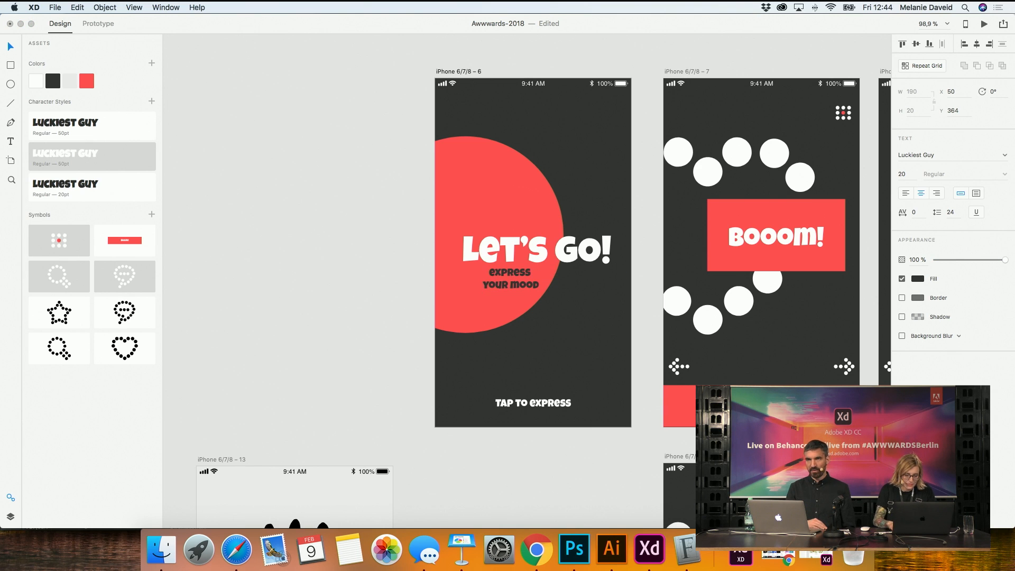
Replace the text beneath LET'S GO! with EXPRESS!?! and shift it towards the left edge of the red circle
{"action": "key", "text": "BackSpace"}
{"action": "left_click_drag", "start_coordinate": [500, 273], "coordinate": [558, 273]}
{"action": "key", "text": "BackSpace"}
{"action": "type", "text": "!"}
{"action": "type", "text": "?\""}
{"action": "key", "text": "BackSpace"}
{"action": "type", "text": "!"}
{"action": "left_click_drag", "start_coordinate": [522, 279], "coordinate": [500, 283]}
Left-align the LET'S GO! and EXPRESS!?! texts and align the two text objects by their left edges
{"action": "left_click", "coordinate": [557, 249], "text": "shift"}
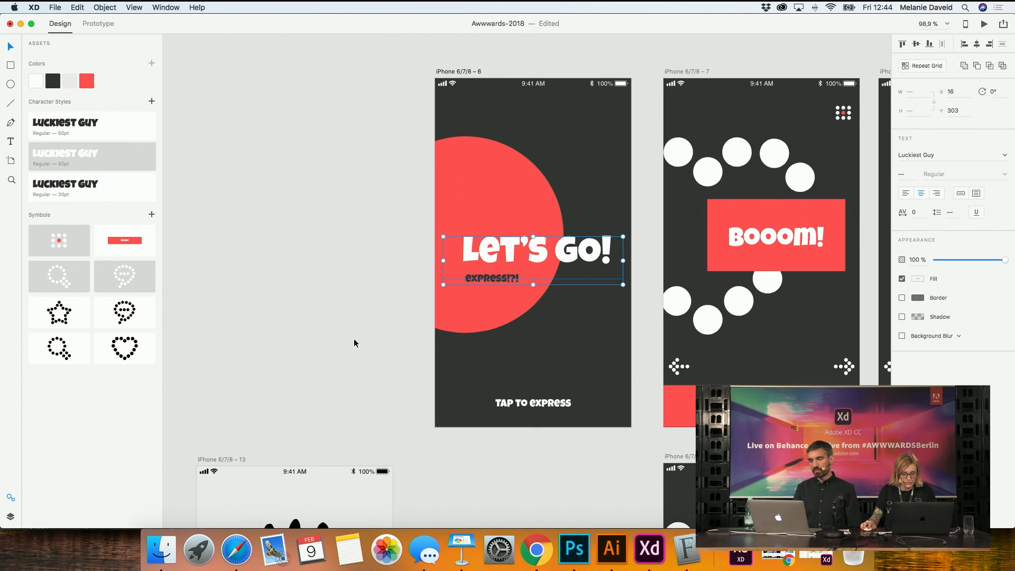
{"action": "left_click", "coordinate": [906, 193]}
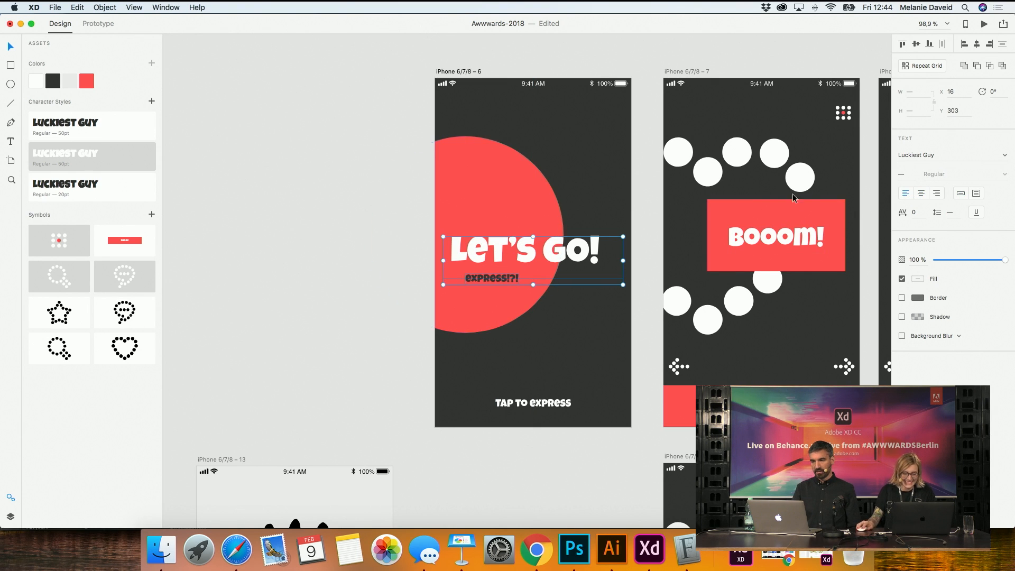
{"action": "left_click", "coordinate": [964, 44]}
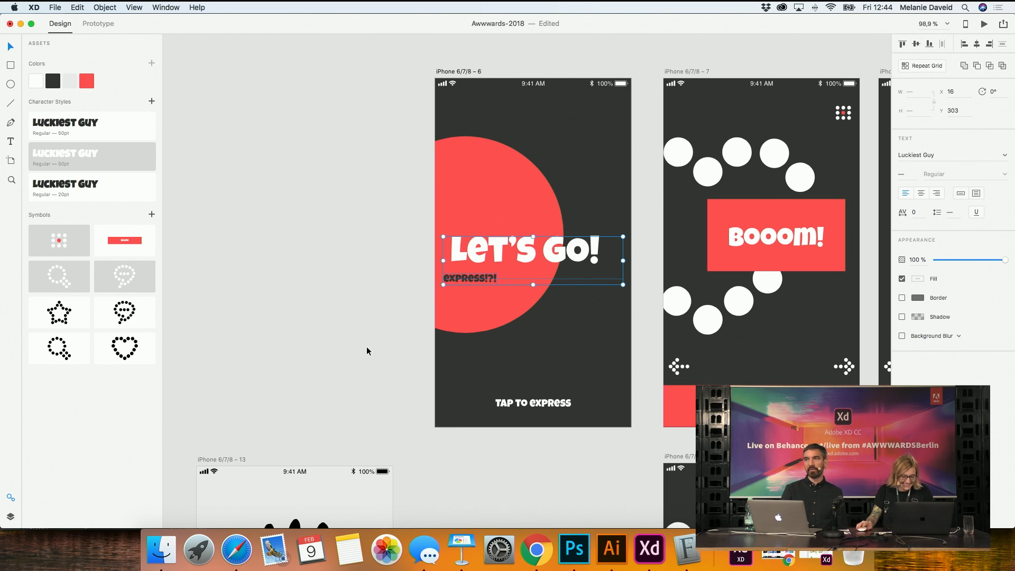
Nudge EXPRESS!?! right to X 30 so it starts in line with the first letter of LET'S GO!
{"action": "left_click", "coordinate": [379, 307]}
{"action": "left_click", "coordinate": [458, 280]}
{"action": "key", "text": "shift+Right"}
{"action": "key", "text": "shift+Right"}
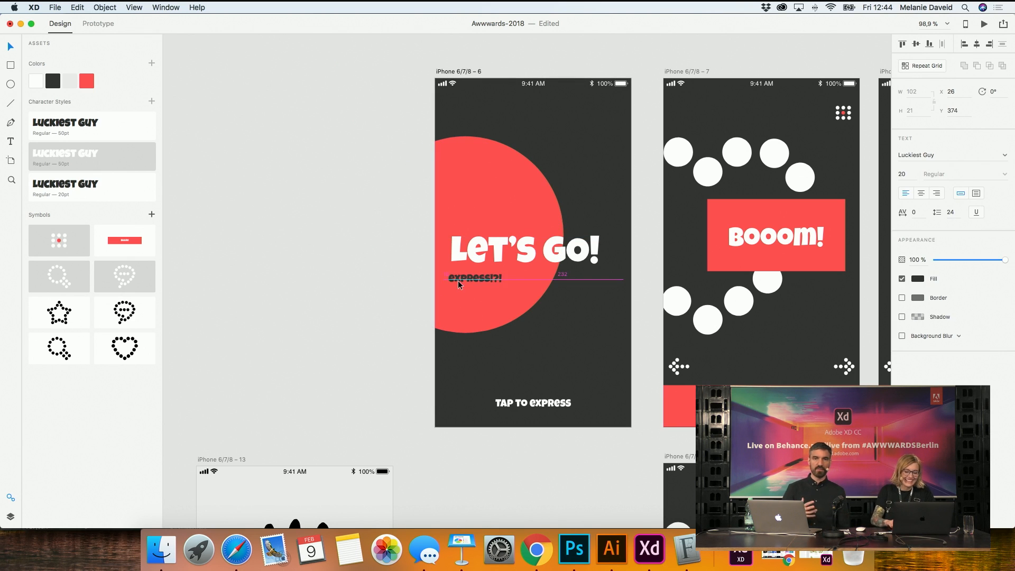
{"action": "key", "text": "Right"}
{"action": "key", "text": "Right"}
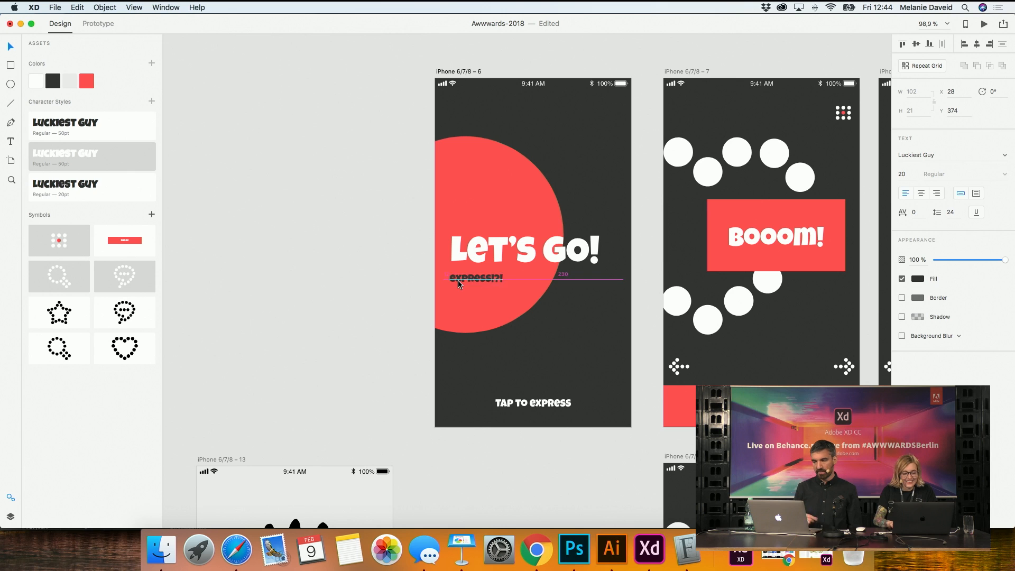
{"action": "key", "text": "Left"}
{"action": "key", "text": "Left"}
{"action": "key", "text": "Left"}
{"action": "key", "text": "Left"}
{"action": "key", "text": "Left"}
{"action": "key", "text": "Left"}
{"action": "key", "text": "Left"}
{"action": "key", "text": "Left"}
{"action": "key", "text": "Left"}
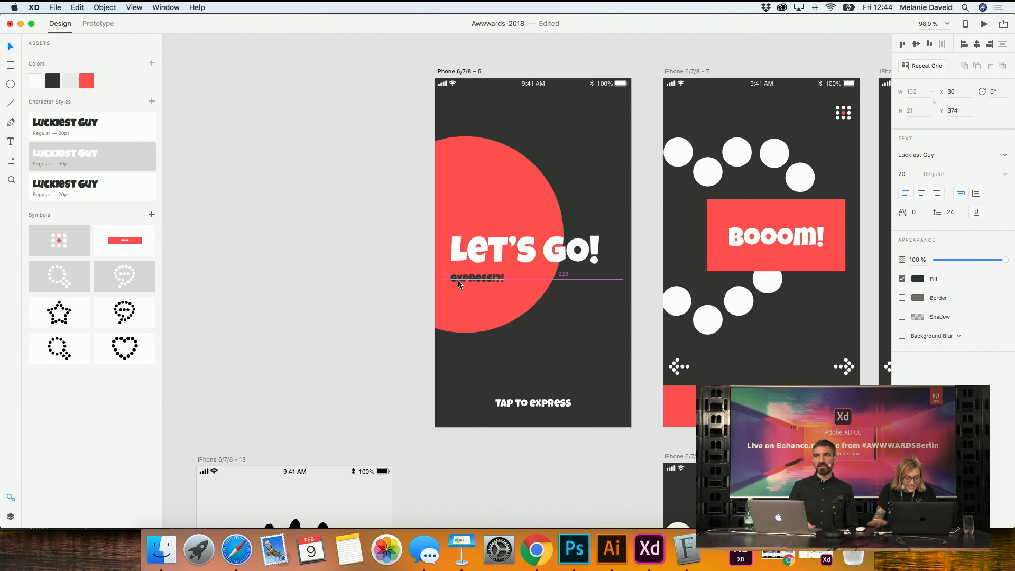
Shift LET'S GO! and EXPRESS!?! together 14 px to the right on the start screen
{"action": "left_click", "coordinate": [409, 272]}
{"action": "left_click", "coordinate": [478, 279]}
{"action": "left_click", "coordinate": [483, 252], "text": "shift"}
{"action": "key", "text": "shift+Right"}
{"action": "key", "text": "Right"}
{"action": "key", "text": "Right"}
{"action": "key", "text": "Right"}
{"action": "key", "text": "Right"}
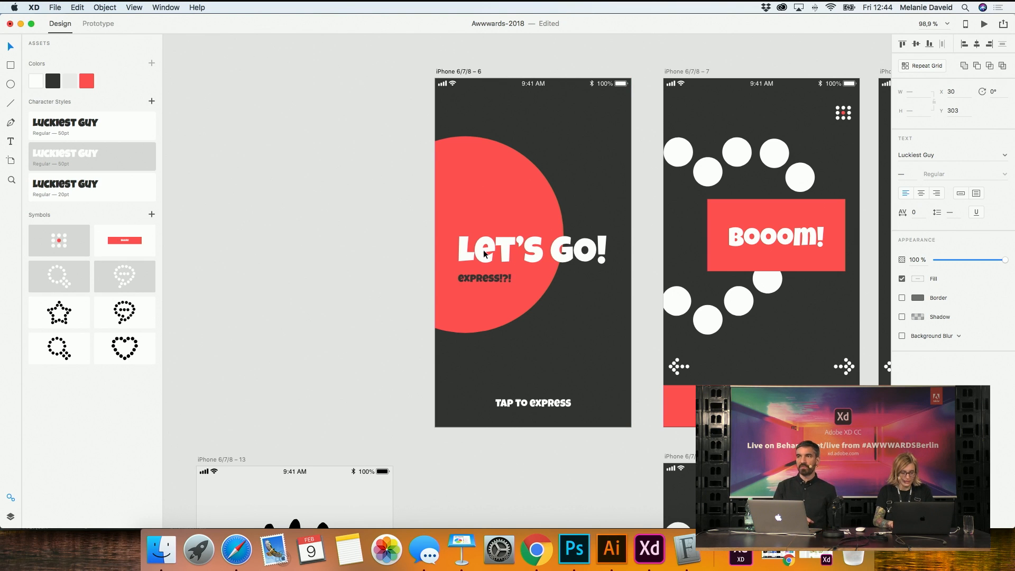
{"action": "left_click", "coordinate": [366, 304]}
Save the Awwwards-2018 file
{"action": "key", "text": "super+minus"}
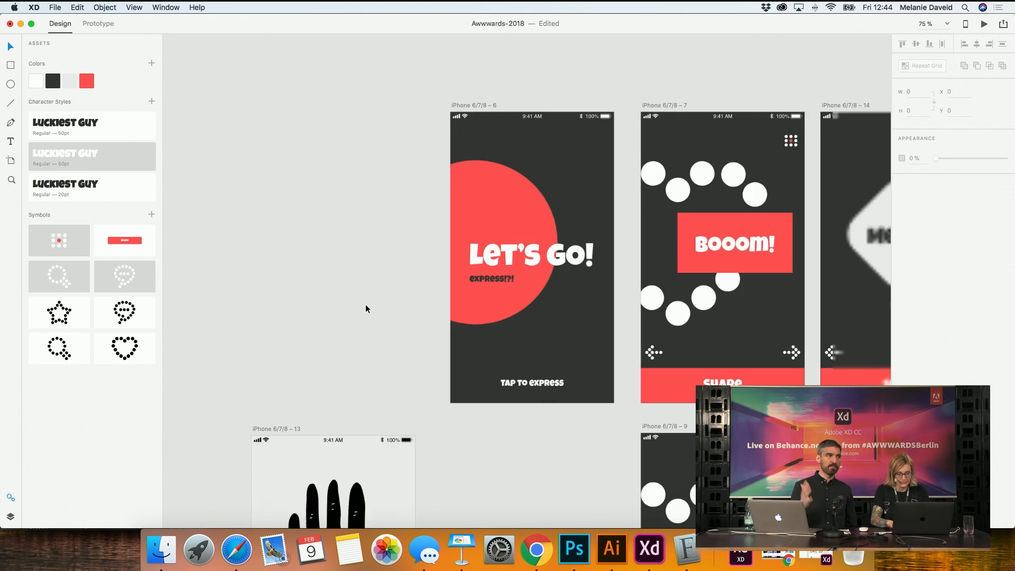
{"action": "key", "text": "space"}
{"action": "left_click_drag", "start_coordinate": [433, 249], "coordinate": [298, 258]}
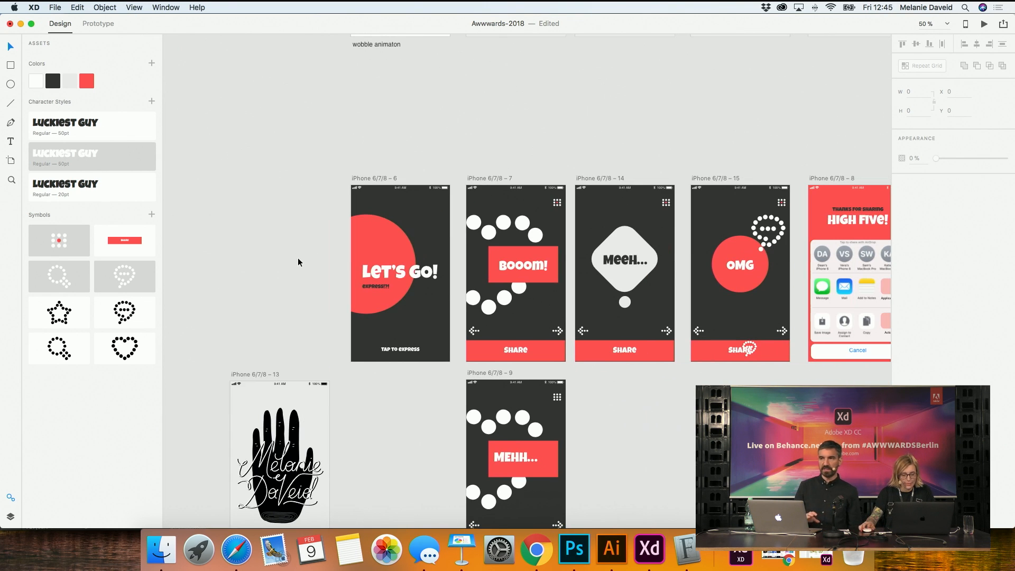
{"action": "key", "text": "super+s"}
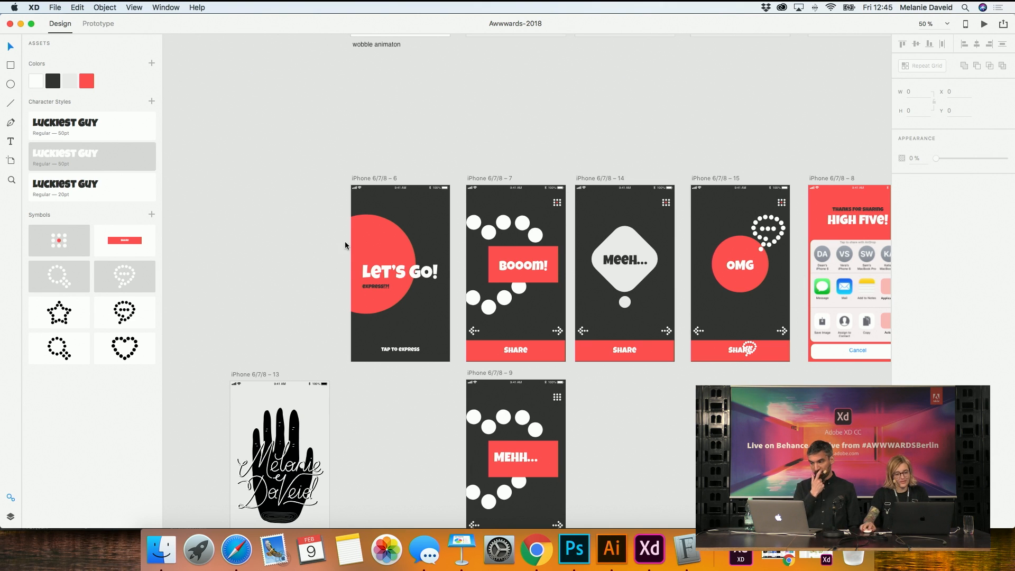
Move the MEHH... artboard out of the main flow, down beside the empty red artboard
{"action": "scroll", "coordinate": [345, 242], "scroll_direction": "right", "scroll_amount": 3}
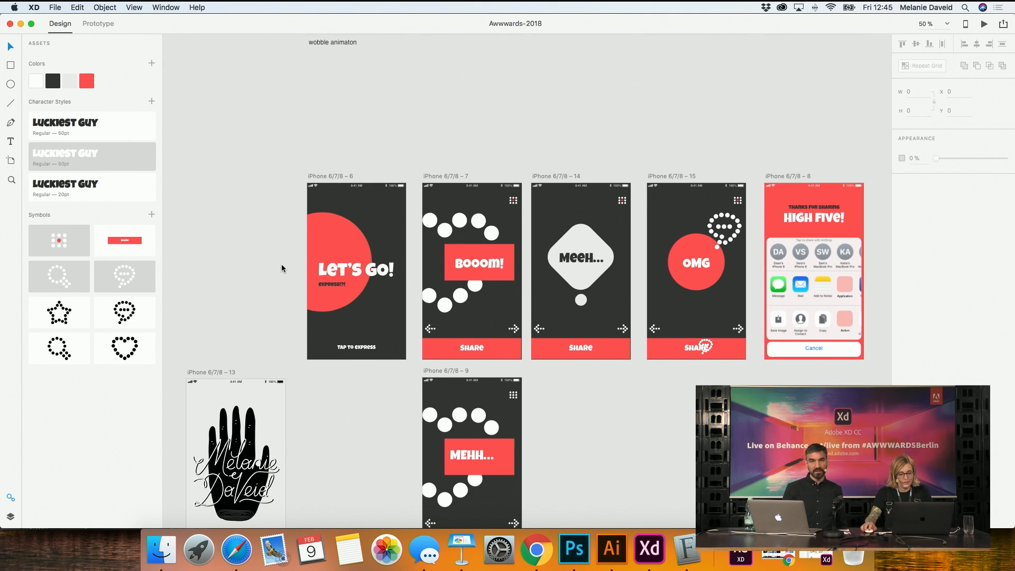
{"action": "scroll", "coordinate": [349, 392], "scroll_direction": "down", "scroll_amount": 2}
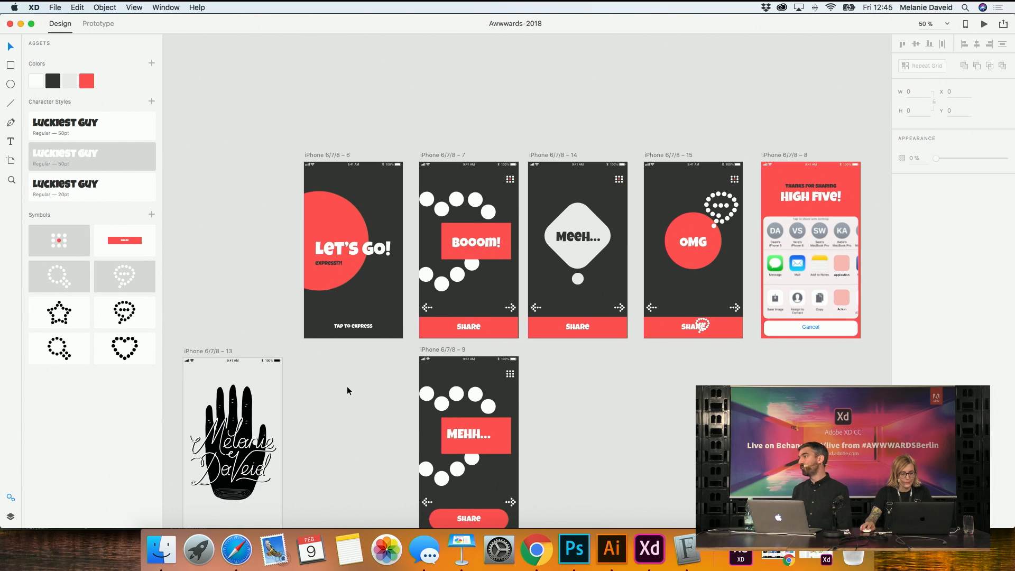
{"action": "left_click_drag", "start_coordinate": [468, 114], "coordinate": [432, 90]}
{"action": "left_click", "coordinate": [433, 322]}
{"action": "left_click_drag", "start_coordinate": [433, 324], "coordinate": [455, 340]}
{"action": "scroll", "coordinate": [434, 228], "scroll_direction": "down", "scroll_amount": 10}
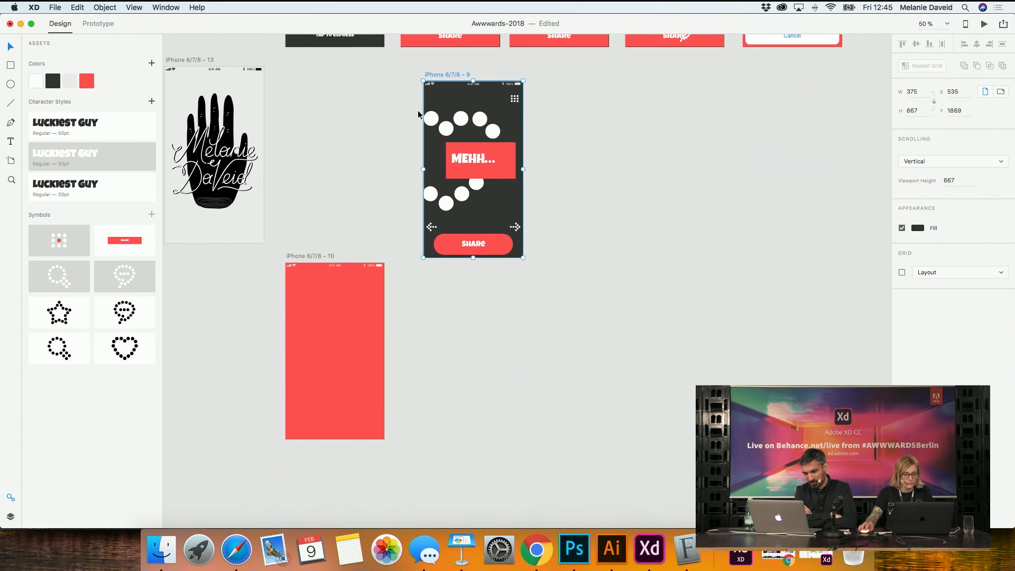
{"action": "left_click_drag", "start_coordinate": [448, 78], "coordinate": [404, 255]}
{"action": "scroll", "coordinate": [436, 75], "scroll_direction": "down", "scroll_amount": 1}
{"action": "left_click_drag", "start_coordinate": [340, 197], "coordinate": [369, 235]}
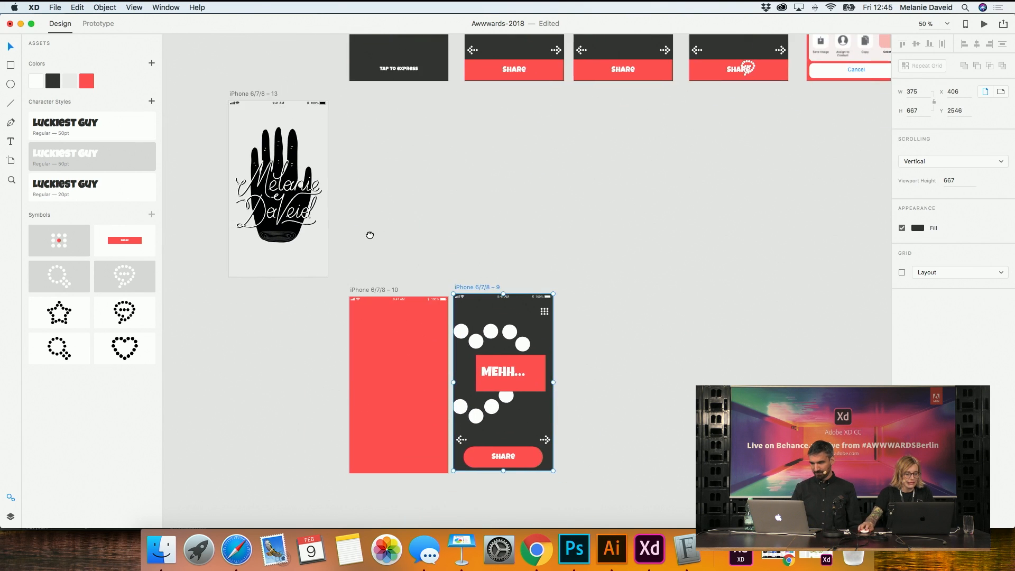
Move the hand illustration artboard to the right of the MEHH... artboard and line up the tops of both with the red artboard
{"action": "left_click_drag", "start_coordinate": [252, 93], "coordinate": [591, 290]}
{"action": "left_click_drag", "start_coordinate": [465, 290], "coordinate": [468, 294]}
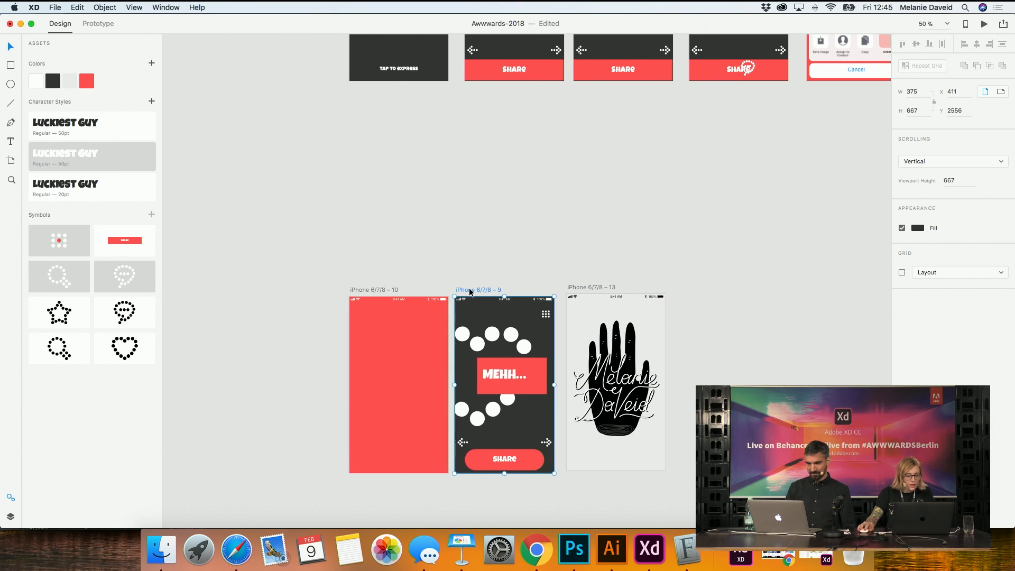
{"action": "left_click_drag", "start_coordinate": [580, 288], "coordinate": [573, 290]}
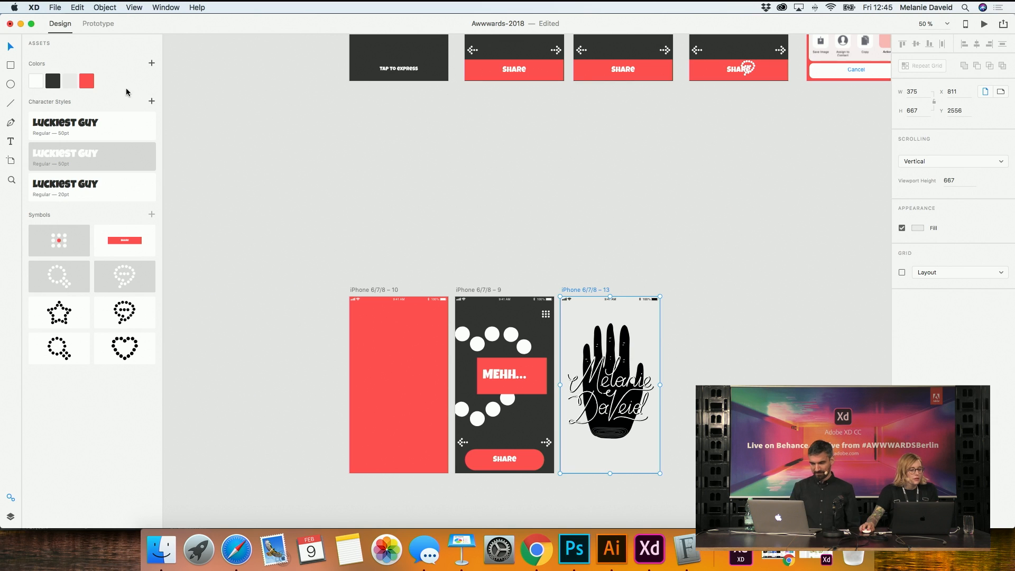
Switch to prototyping and link the TAP TO EXPRESS text on the start screen to the BOOOM! artboard
{"action": "left_click", "coordinate": [100, 24]}
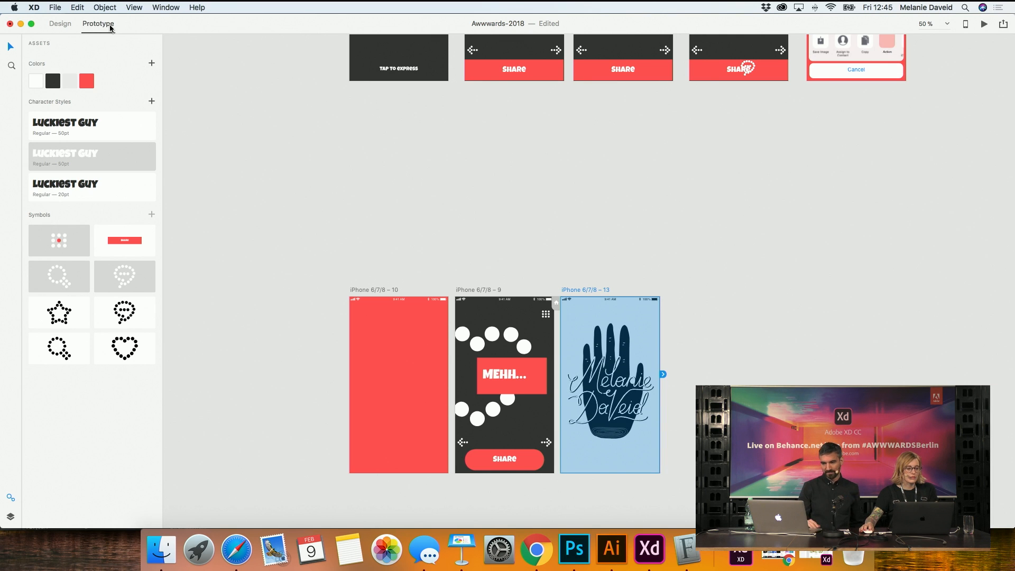
{"action": "scroll", "coordinate": [302, 367], "scroll_direction": "up", "scroll_amount": 5}
{"action": "left_click", "coordinate": [360, 347]}
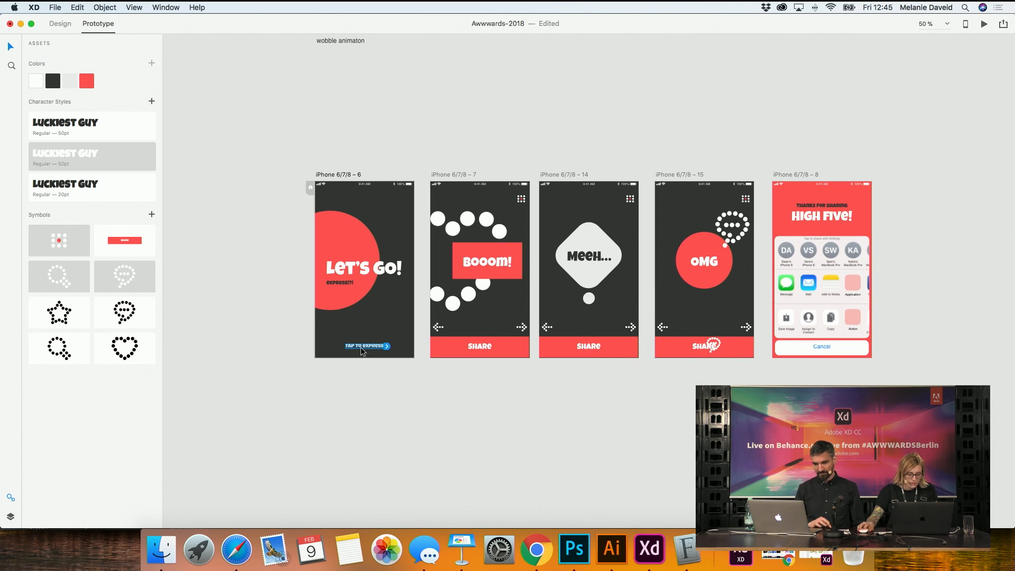
{"action": "left_click_drag", "start_coordinate": [390, 346], "coordinate": [431, 304]}
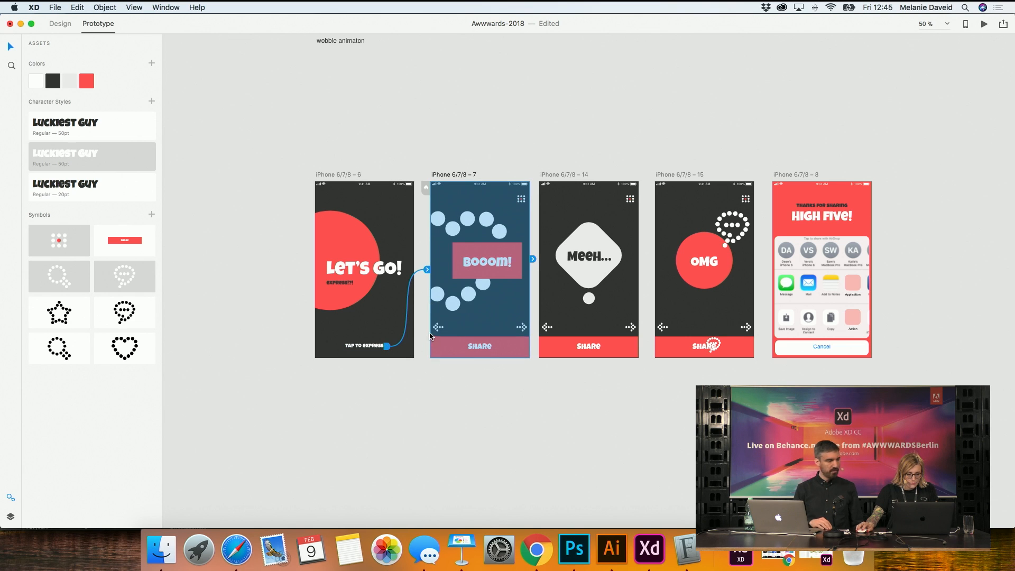
{"action": "left_click_drag", "start_coordinate": [427, 270], "coordinate": [430, 272]}
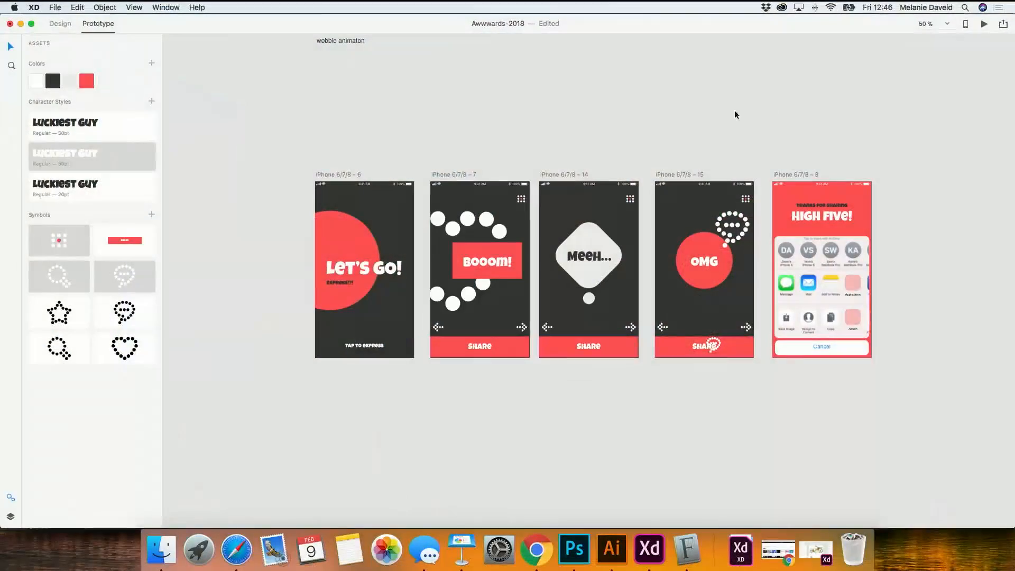
Preview the prototype from the BOOOM! screen and test its right arrow, then close the preview
{"action": "left_click", "coordinate": [442, 177]}
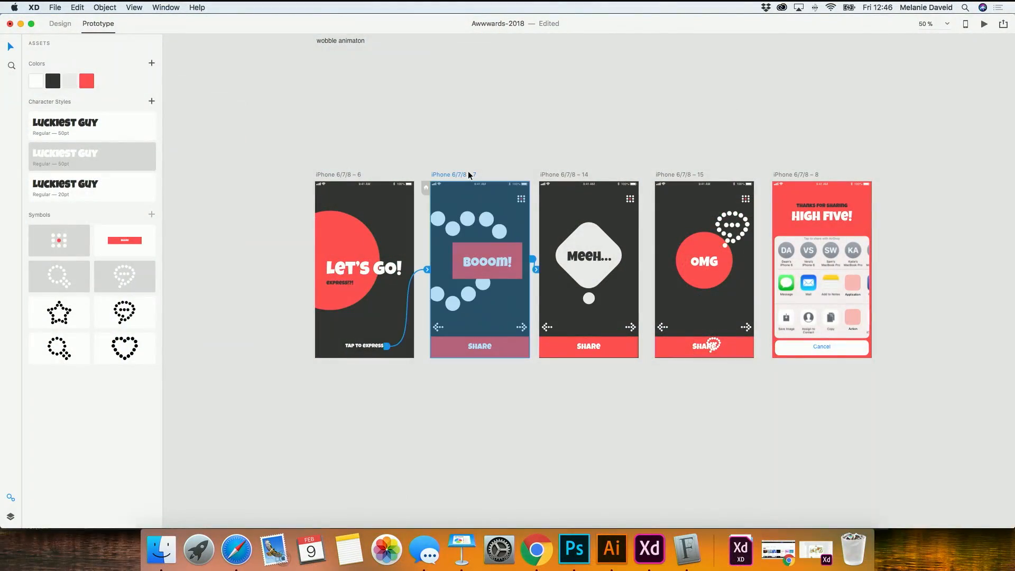
{"action": "left_click", "coordinate": [984, 25]}
{"action": "left_click", "coordinate": [494, 357]}
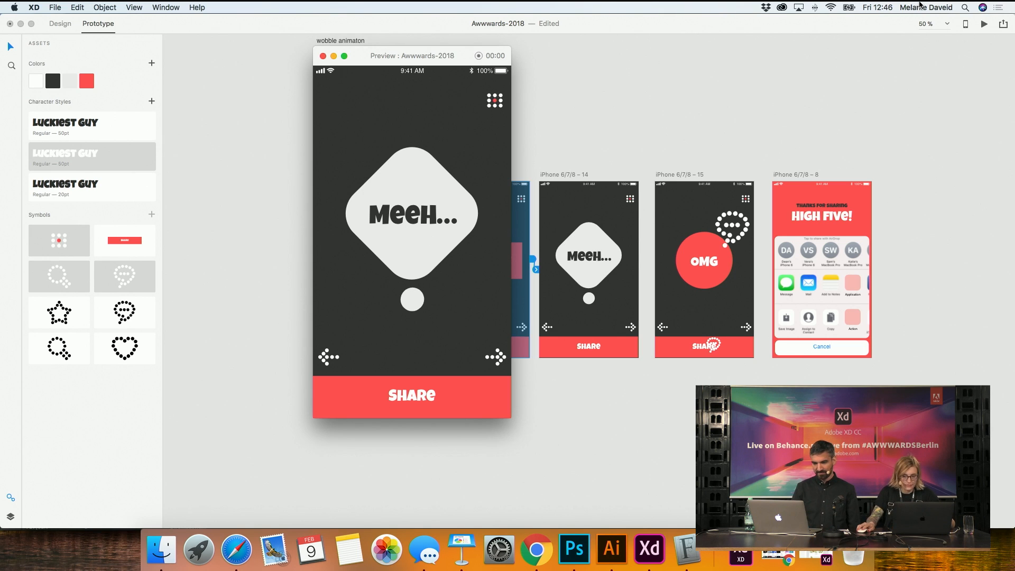
{"action": "left_click", "coordinate": [984, 24]}
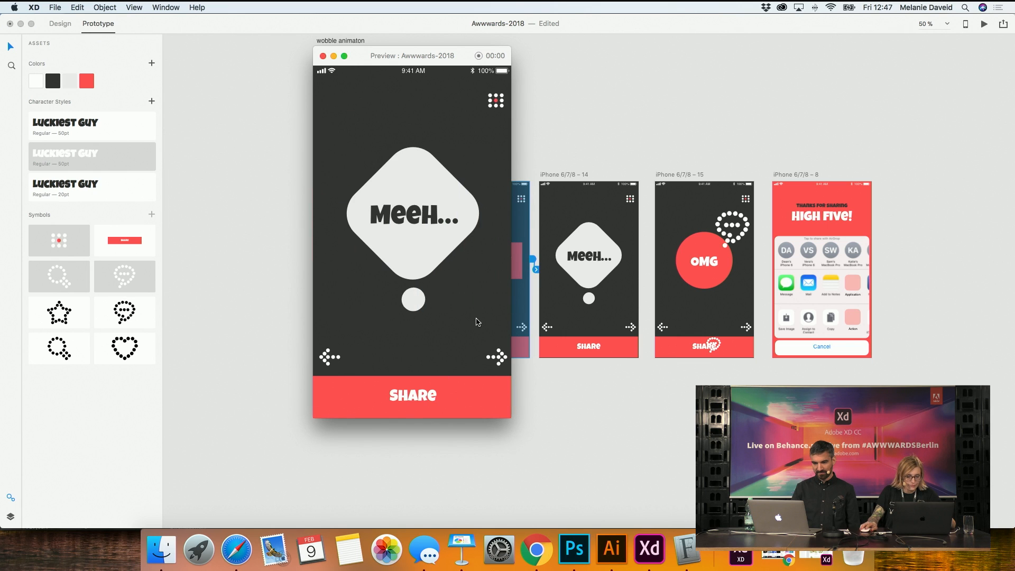
{"action": "left_click", "coordinate": [323, 56]}
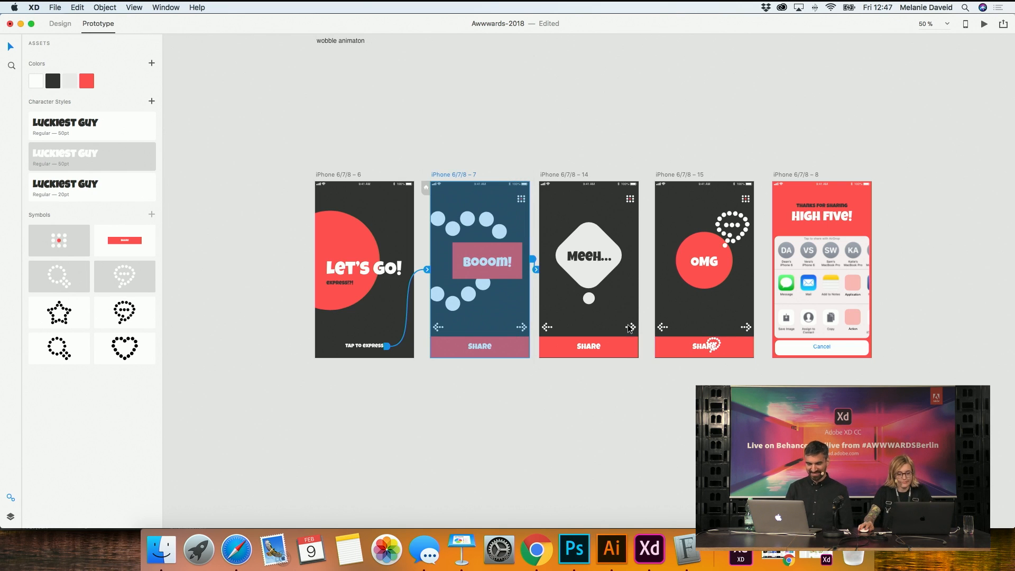
Link the MEEH... screen's right arrow to the OMG artboard with a Push Left transition and Ease In-Out easing
{"action": "left_click", "coordinate": [633, 327]}
{"action": "left_click_drag", "start_coordinate": [639, 328], "coordinate": [659, 317]}
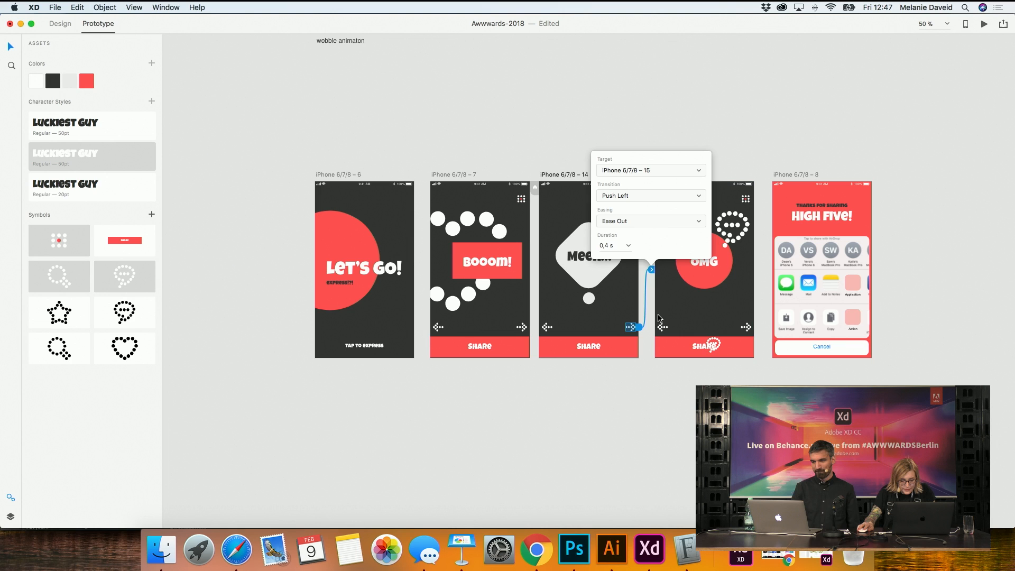
{"action": "left_click", "coordinate": [625, 222]}
{"action": "left_click", "coordinate": [628, 196]}
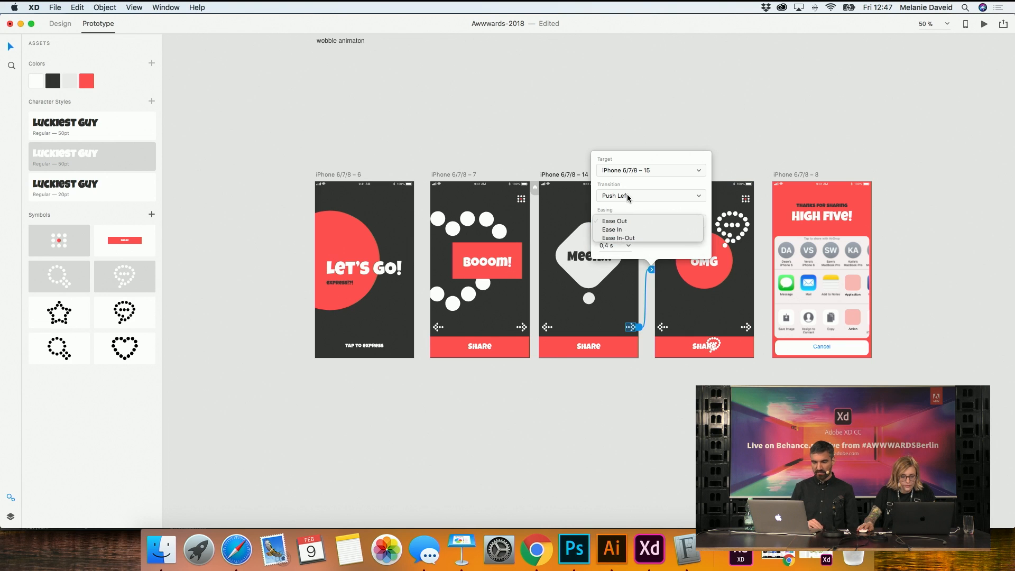
{"action": "left_click", "coordinate": [627, 222]}
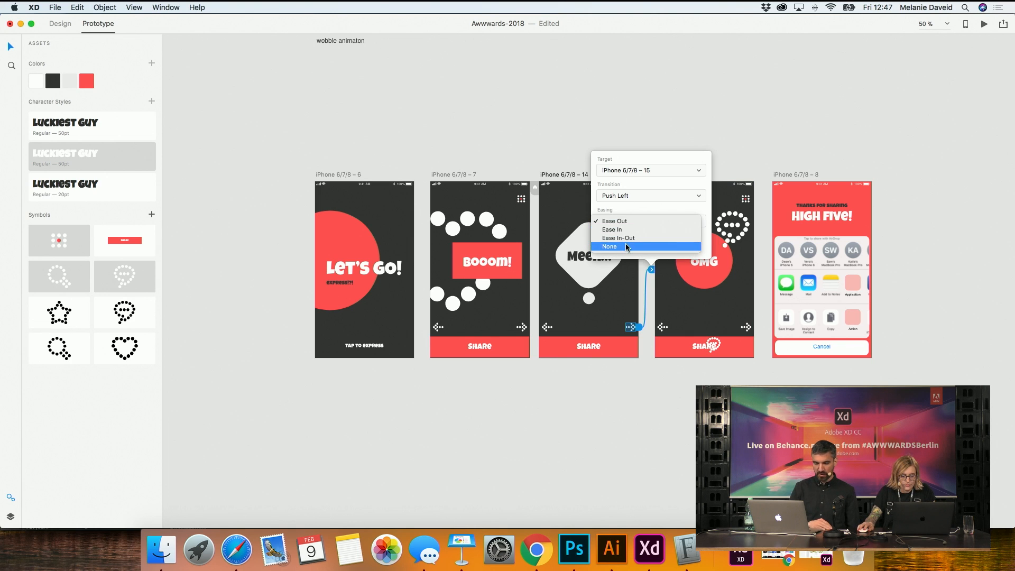
{"action": "left_click", "coordinate": [627, 239]}
{"action": "left_click", "coordinate": [648, 385]}
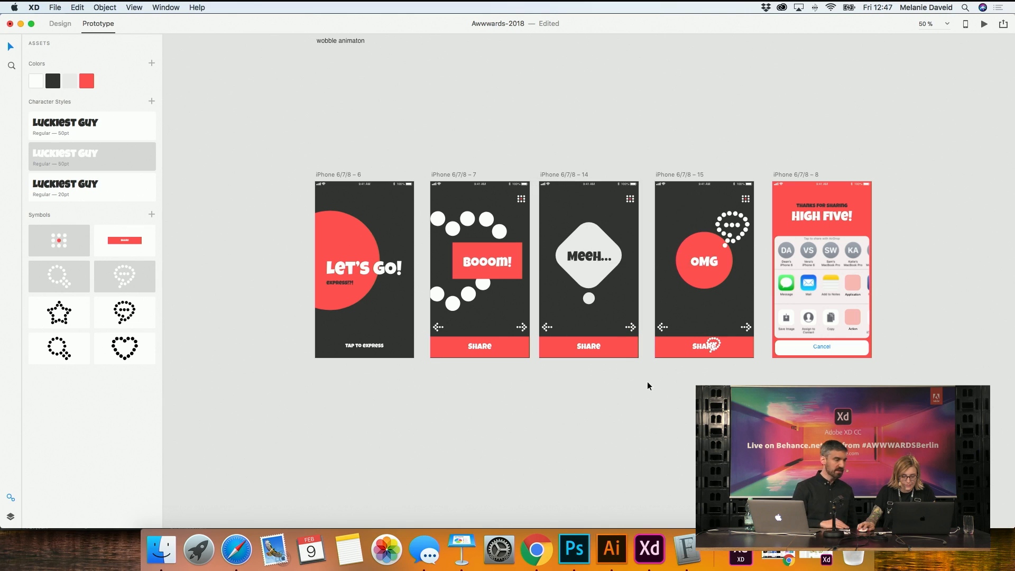
Link the OMG screen's right arrow back to an earlier mood screen and check the BOOOM! screen's right-arrow link
{"action": "left_click", "coordinate": [747, 330]}
{"action": "left_click", "coordinate": [746, 326]}
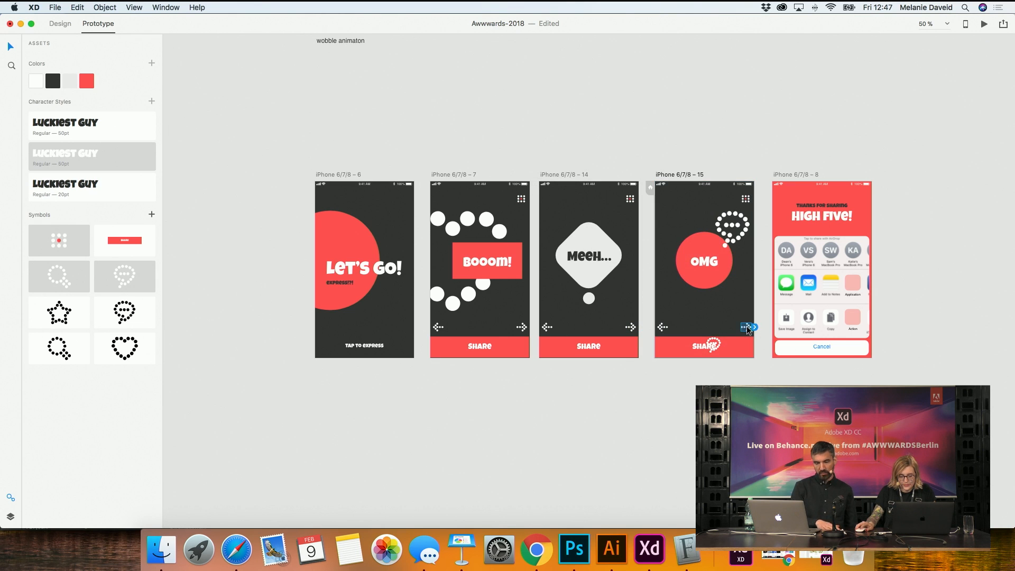
{"action": "left_click_drag", "start_coordinate": [755, 327], "coordinate": [567, 335]}
{"action": "left_click", "coordinate": [522, 326]}
{"action": "left_click", "coordinate": [532, 372]}
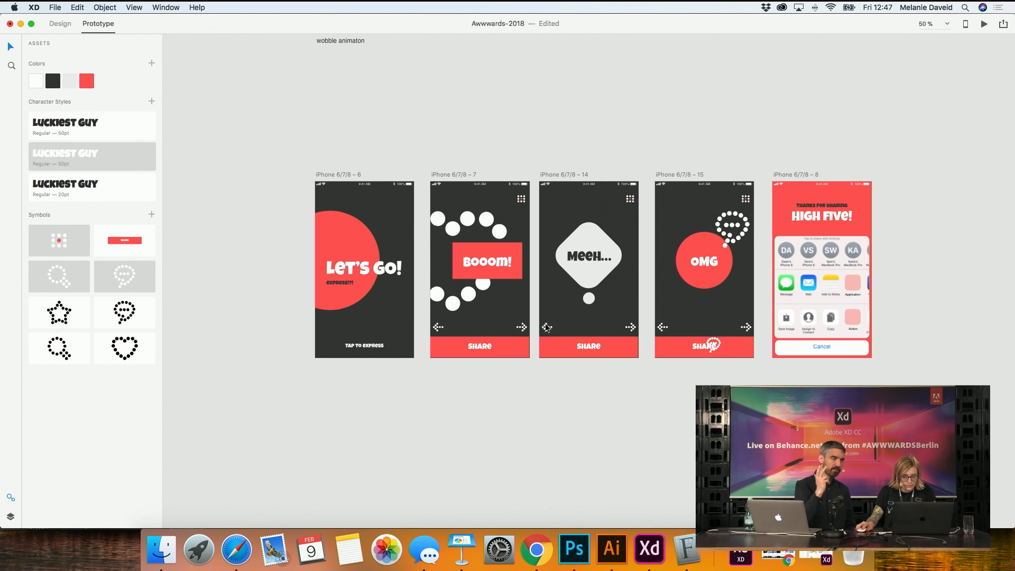
Link the BOOOM! screen's left arrow to the OMG artboard and the MEEH... screen's left arrow to BOOOM!, both with Push Right
{"action": "left_click", "coordinate": [439, 327]}
{"action": "left_click_drag", "start_coordinate": [446, 328], "coordinate": [668, 338]}
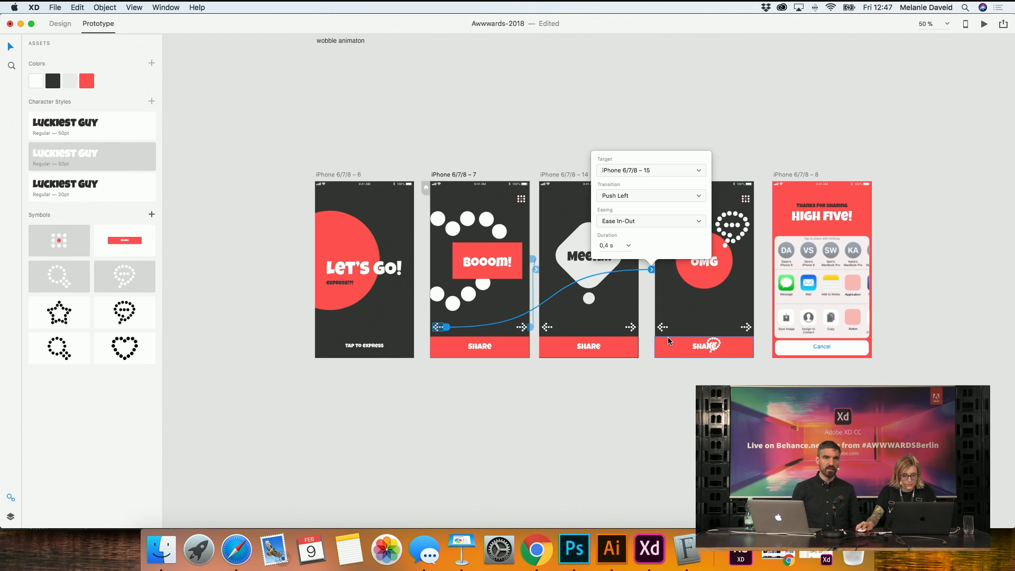
{"action": "left_click", "coordinate": [633, 200]}
{"action": "left_click", "coordinate": [633, 212]}
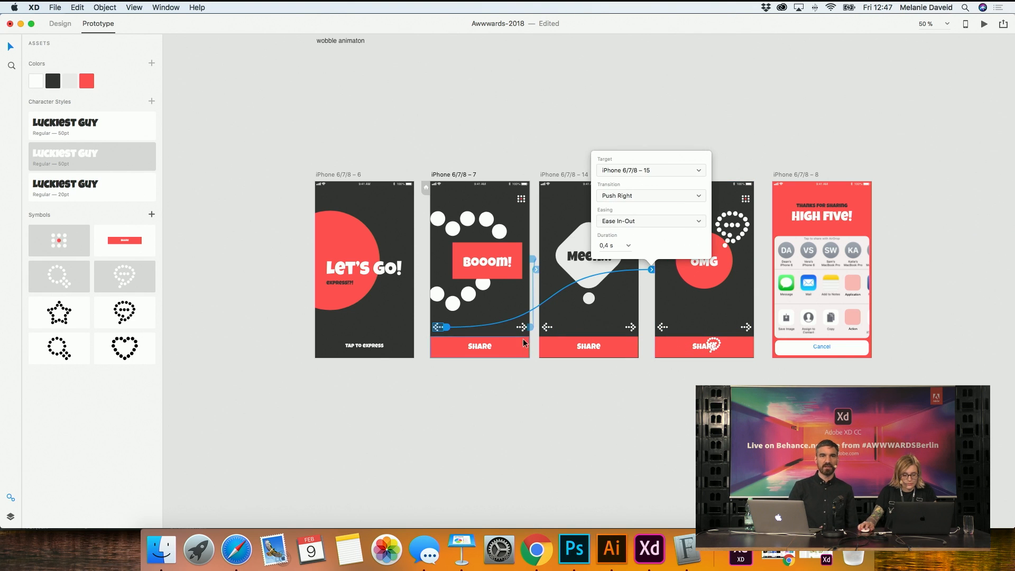
{"action": "left_click", "coordinate": [547, 327]}
{"action": "left_click_drag", "start_coordinate": [523, 328], "coordinate": [521, 313]}
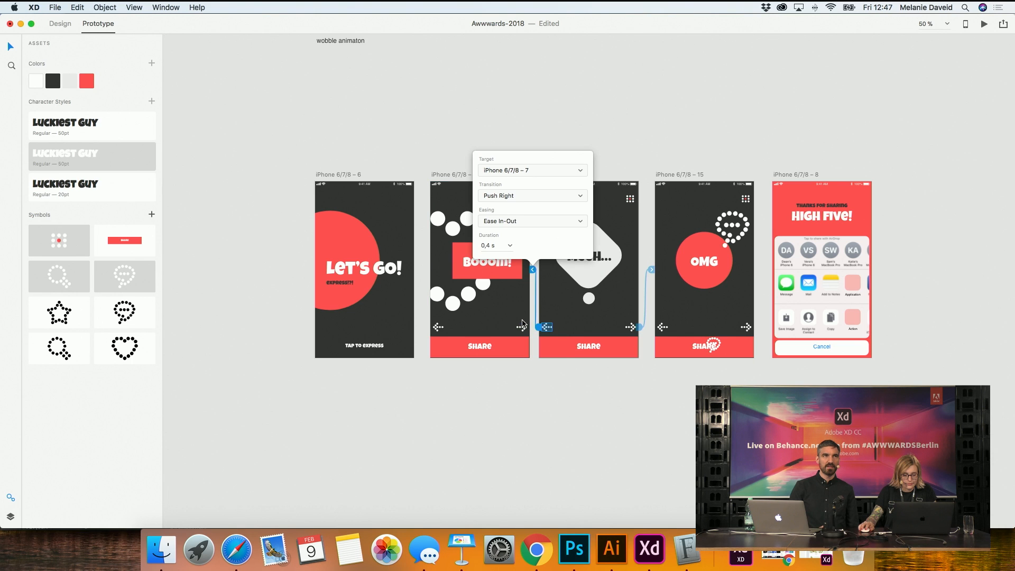
Preview the prototype from its start screen, move past the intro, and close the preview
{"action": "left_click", "coordinate": [544, 408]}
{"action": "left_click", "coordinate": [984, 24]}
{"action": "left_click", "coordinate": [418, 230]}
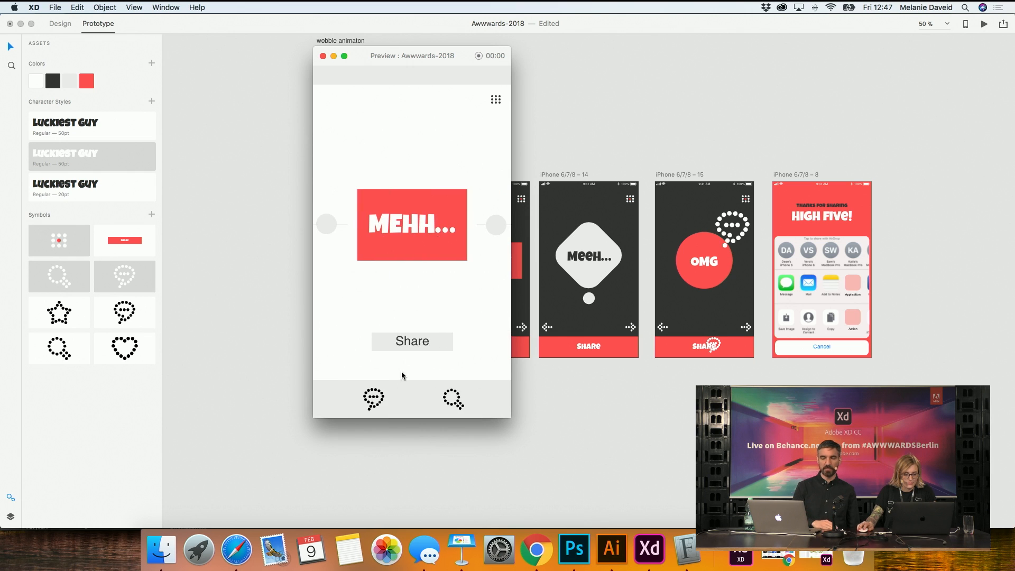
{"action": "left_click", "coordinate": [323, 55]}
Preview the prototype from the BOOOM! screen, test the right and left arrows across the mood screens, and close the preview
{"action": "left_click", "coordinate": [457, 176]}
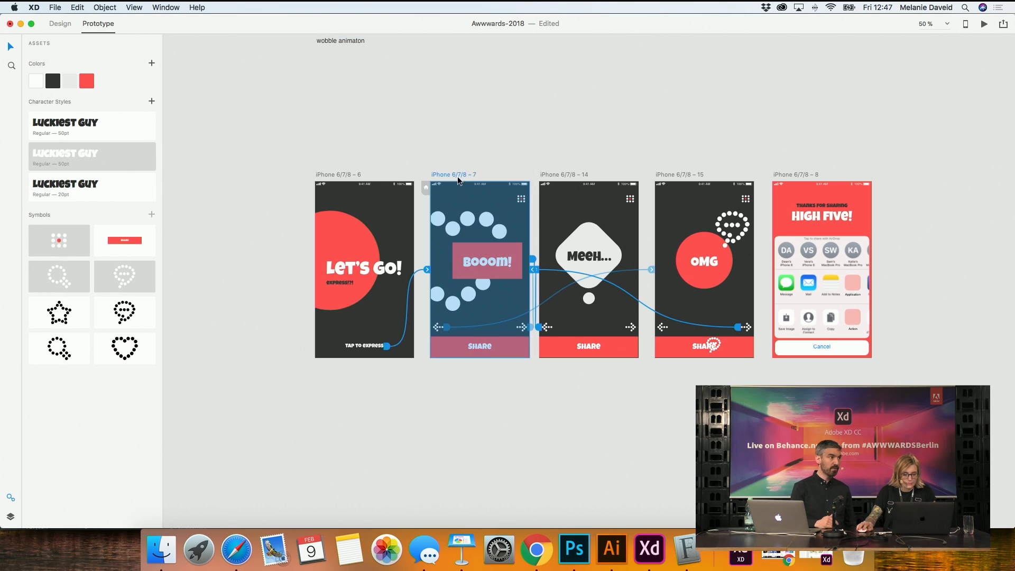
{"action": "left_click", "coordinate": [984, 24]}
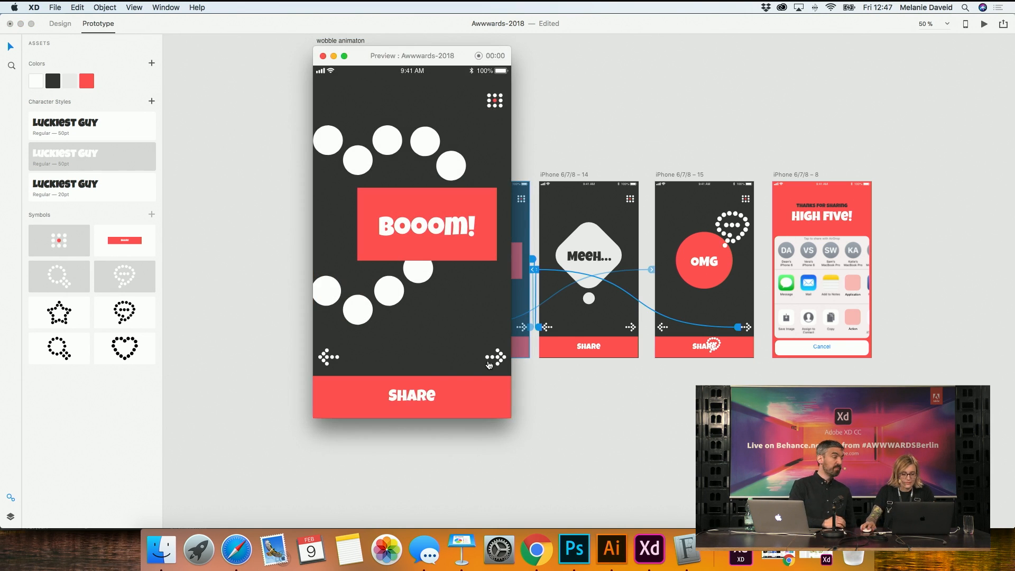
{"action": "left_click", "coordinate": [491, 363]}
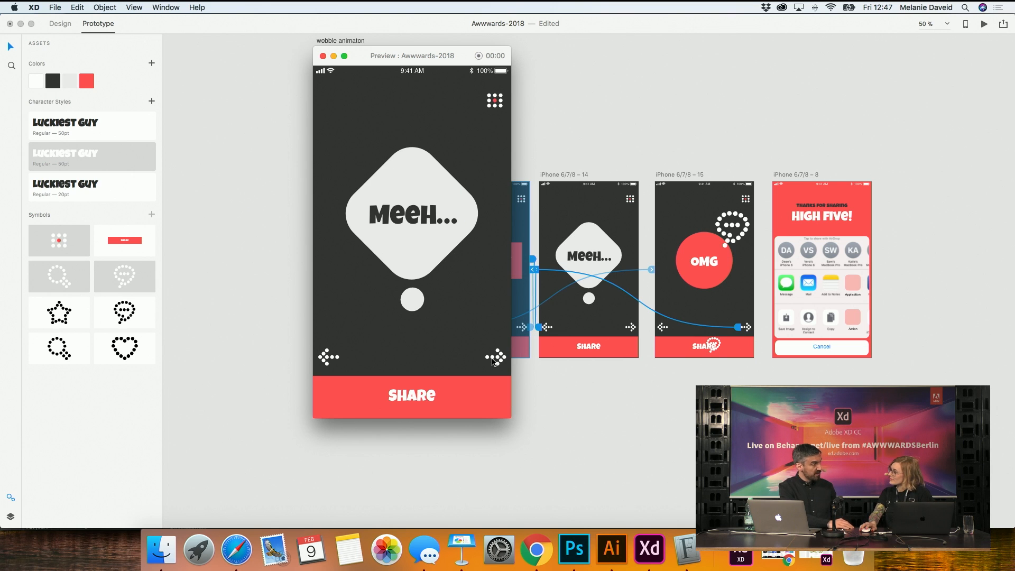
{"action": "left_click", "coordinate": [493, 362]}
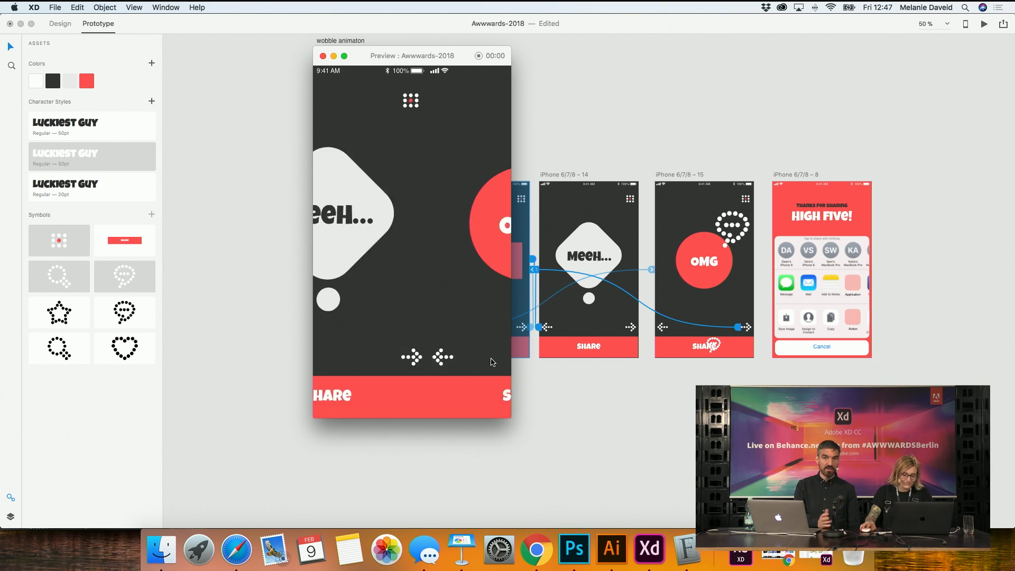
{"action": "left_click", "coordinate": [495, 362]}
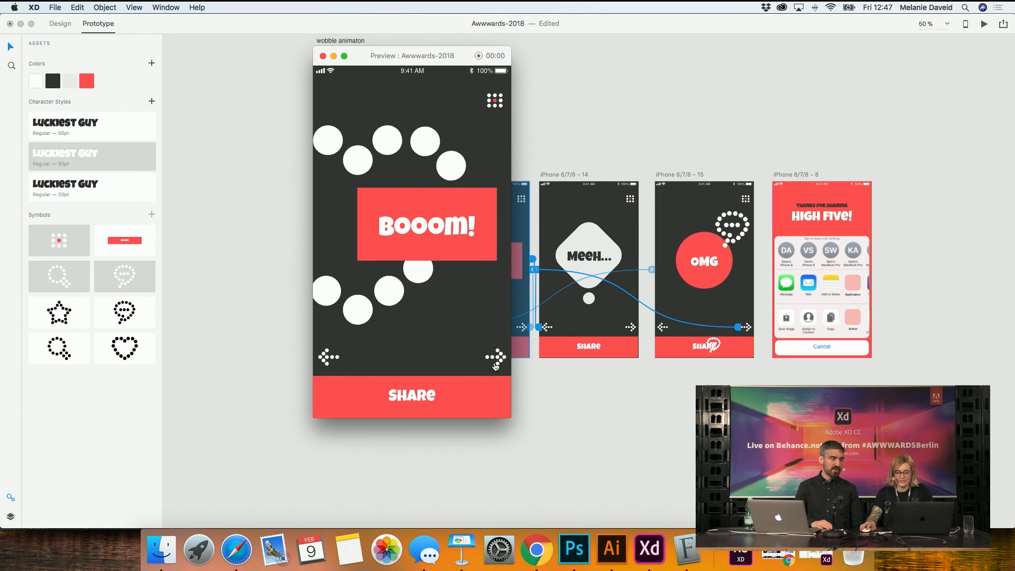
{"action": "left_click", "coordinate": [497, 356]}
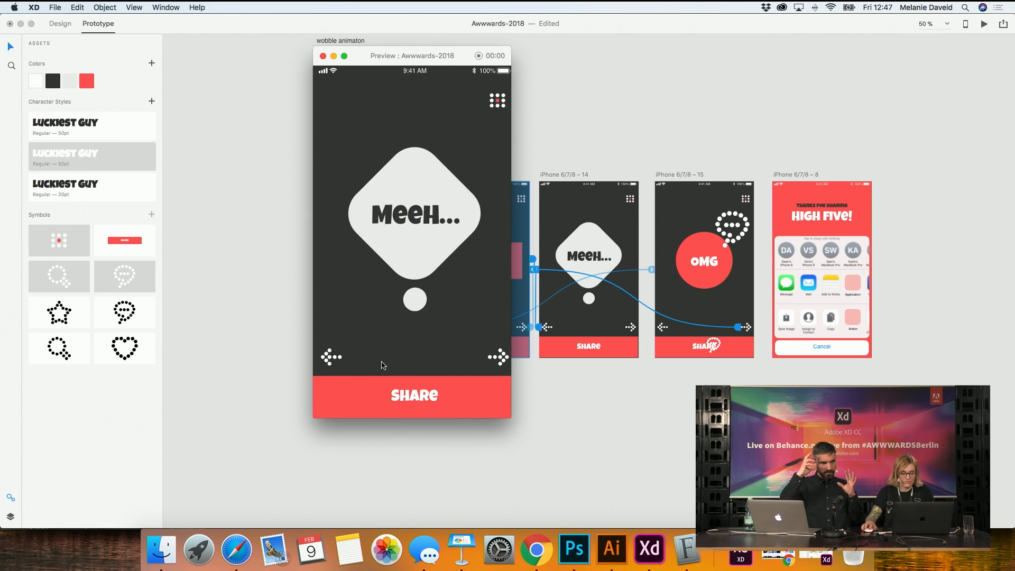
{"action": "left_click", "coordinate": [329, 358]}
{"action": "left_click", "coordinate": [328, 357]}
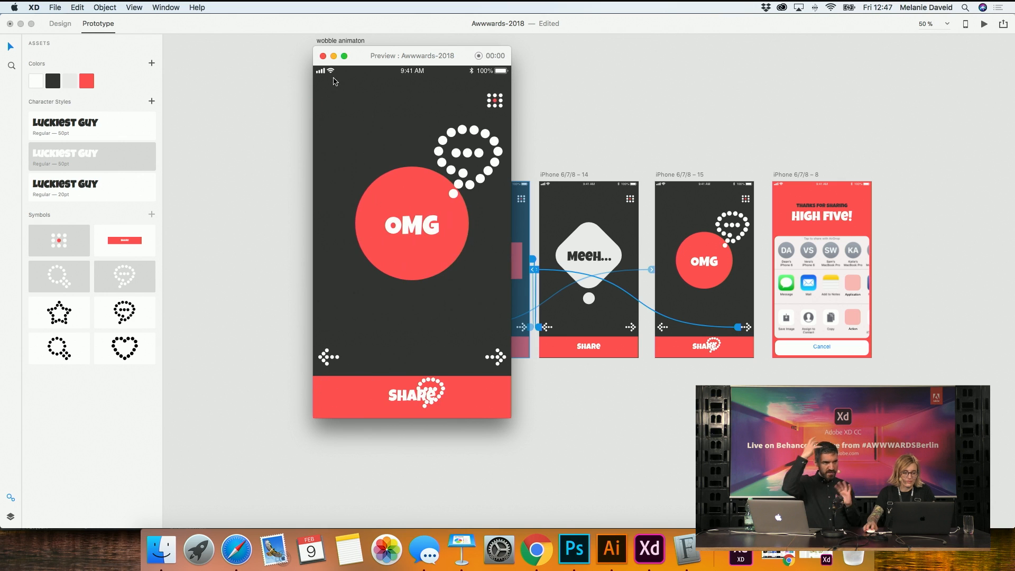
{"action": "left_click", "coordinate": [323, 55]}
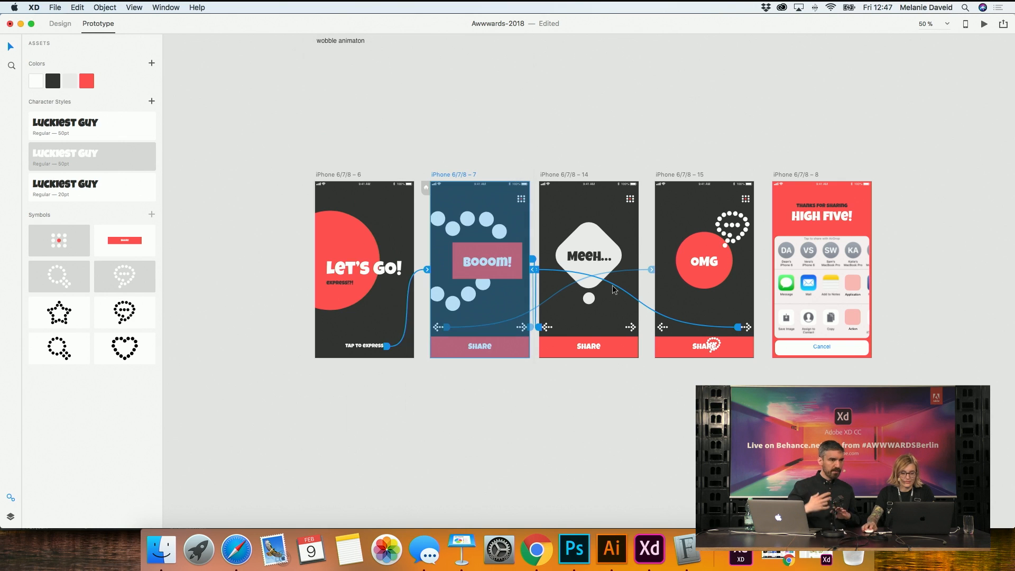
Return to design mode and delete the stray dotted speech bubble over the OMG screen's SHARE label
{"action": "left_click", "coordinate": [719, 348]}
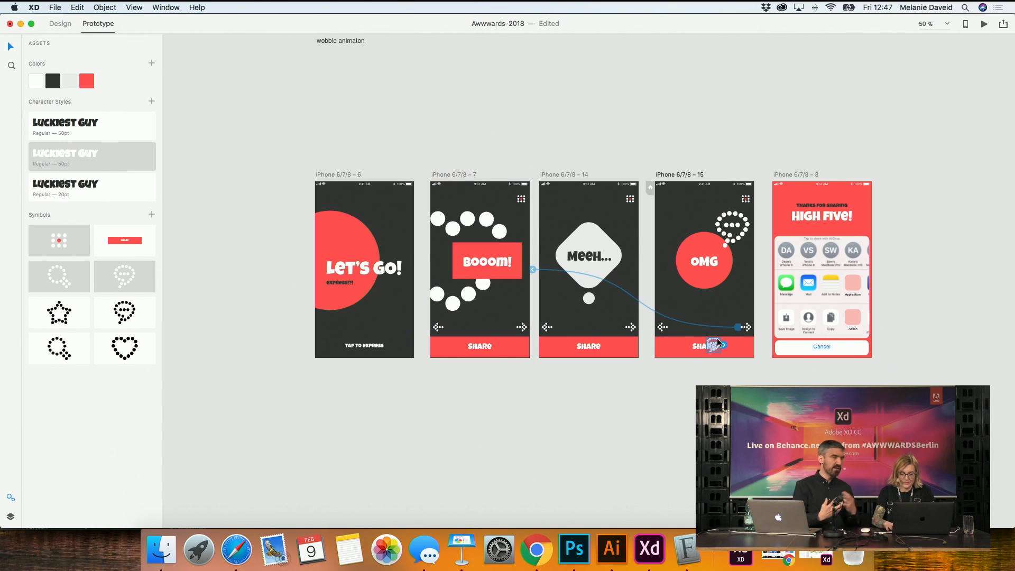
{"action": "key", "text": "Escape"}
{"action": "left_click", "coordinate": [715, 375]}
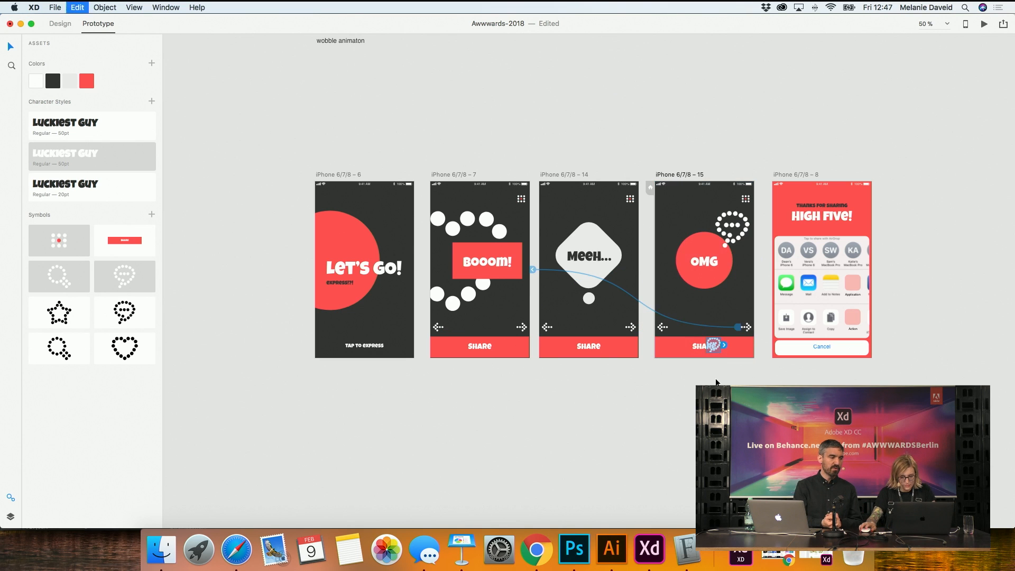
{"action": "left_click", "coordinate": [59, 23]}
{"action": "left_click", "coordinate": [718, 343]}
{"action": "double_click", "coordinate": [717, 343]}
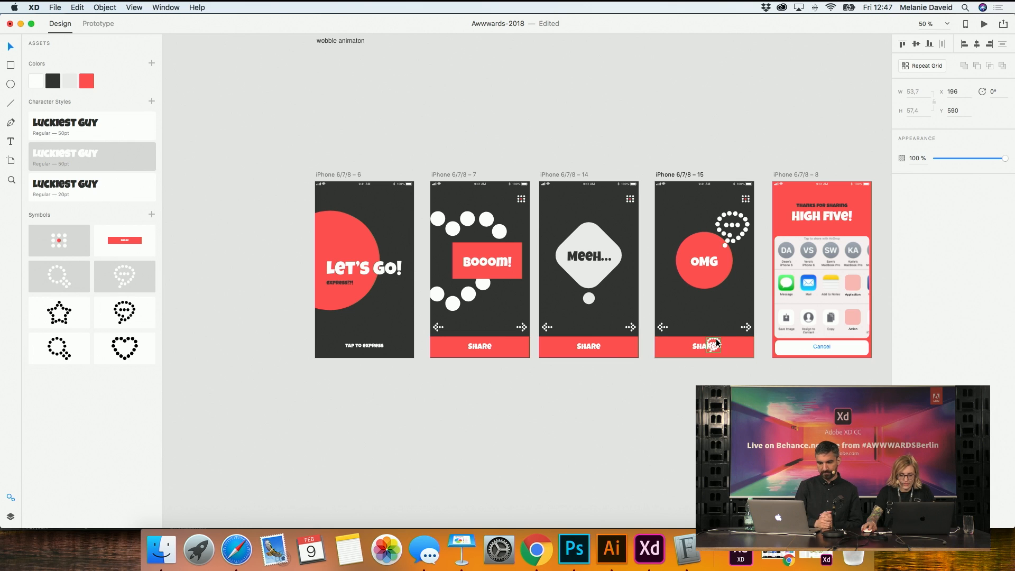
{"action": "key", "text": "Escape"}
{"action": "left_click", "coordinate": [718, 345]}
{"action": "double_click", "coordinate": [718, 343]}
{"action": "key", "text": "Delete"}
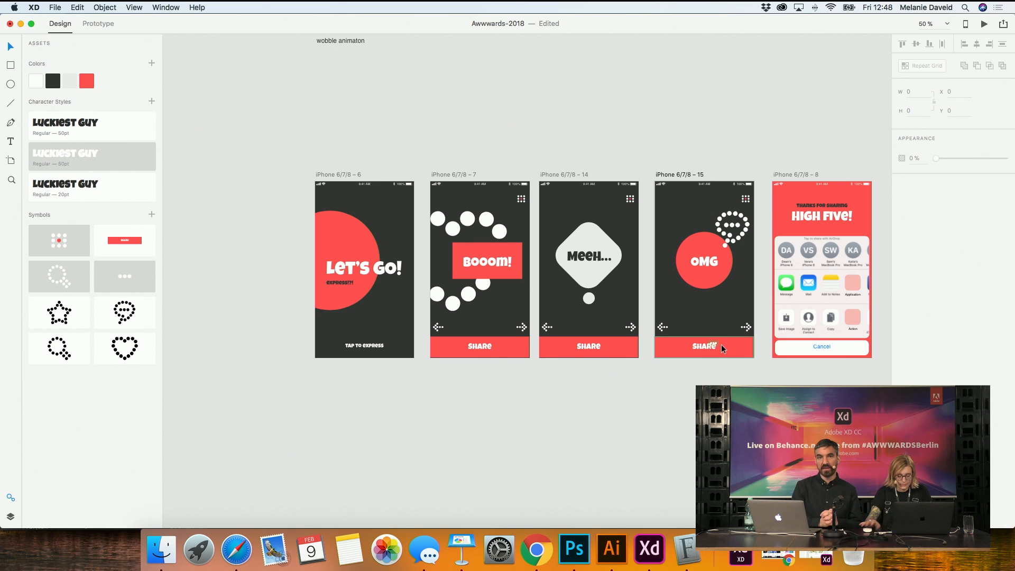
{"action": "scroll", "coordinate": [721, 344], "scroll_direction": "up", "scroll_amount": 5}
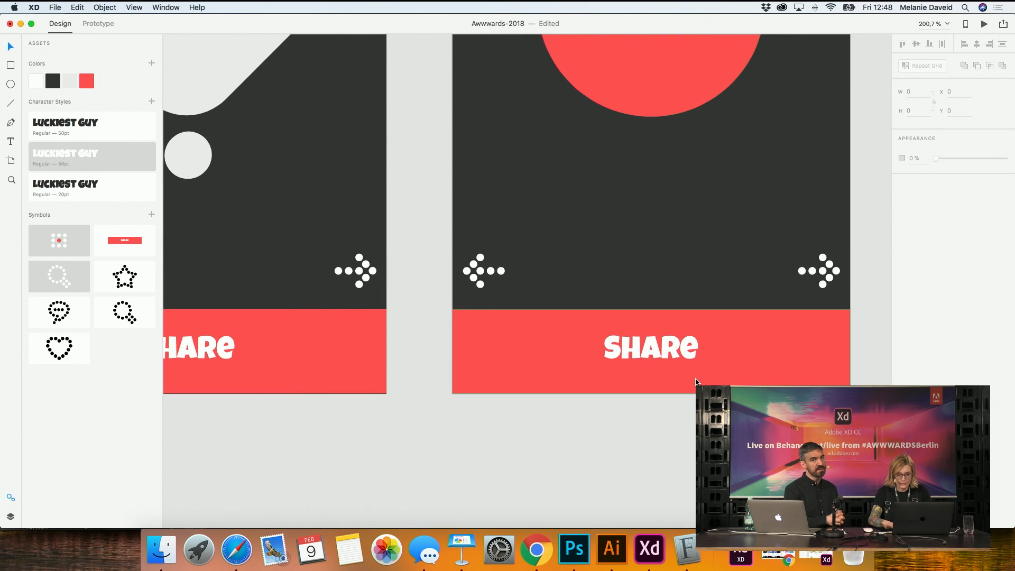
In prototype mode, link the OMG screen's SHARE bar to the HIGH FIVE! artboard with a Push Up transition
{"action": "key", "text": "super+0"}
{"action": "scroll", "coordinate": [531, 260], "scroll_direction": "up", "scroll_amount": 4}
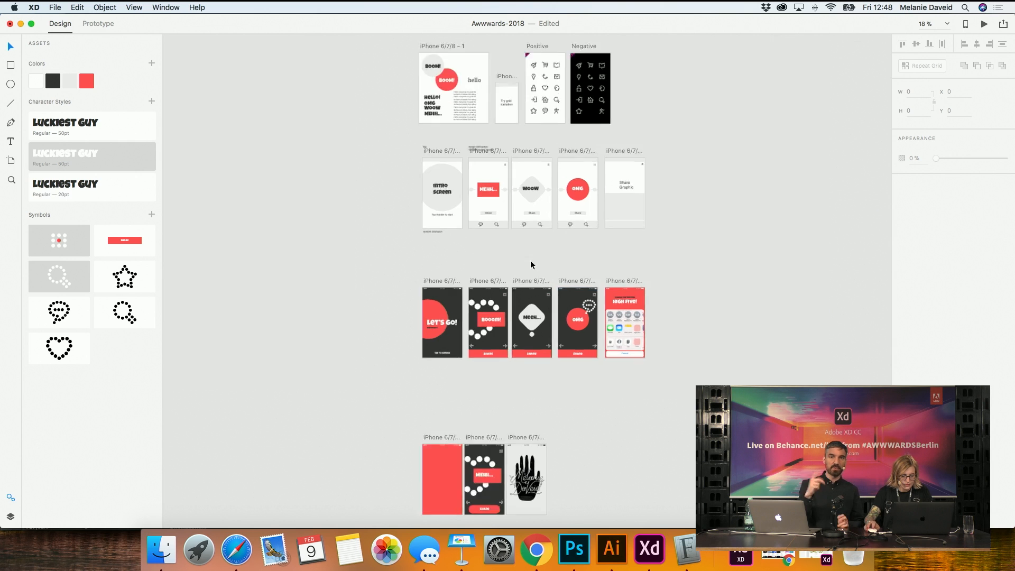
{"action": "scroll", "coordinate": [532, 260], "scroll_direction": "down", "scroll_amount": 2}
{"action": "left_click_drag", "start_coordinate": [594, 406], "coordinate": [597, 273]}
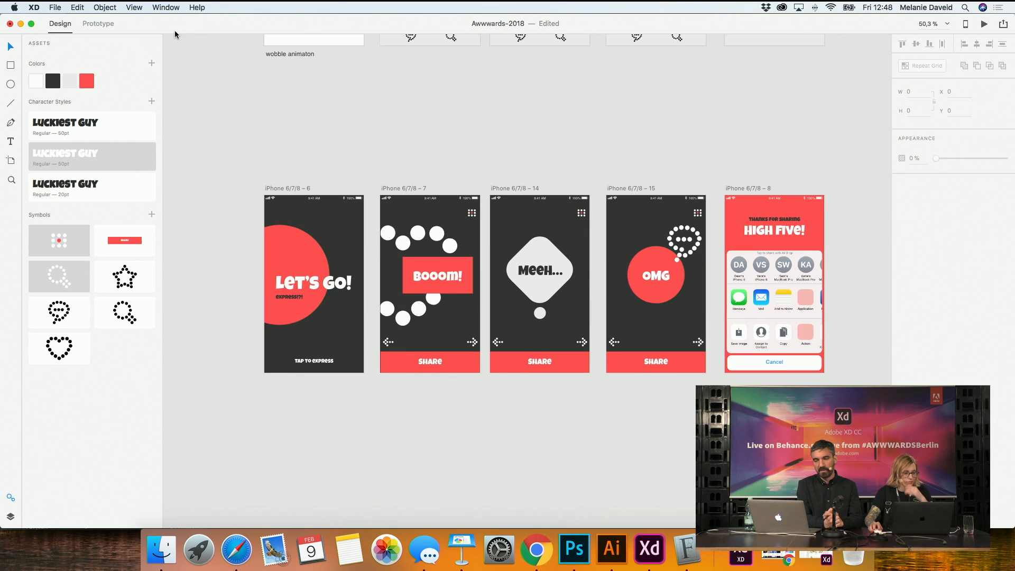
{"action": "left_click", "coordinate": [98, 25]}
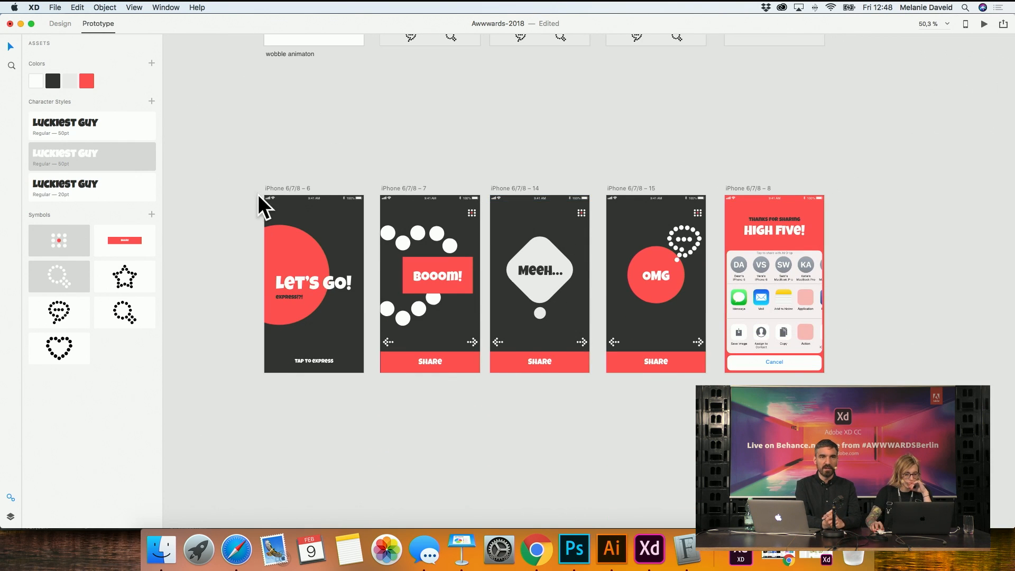
{"action": "left_click", "coordinate": [274, 188]}
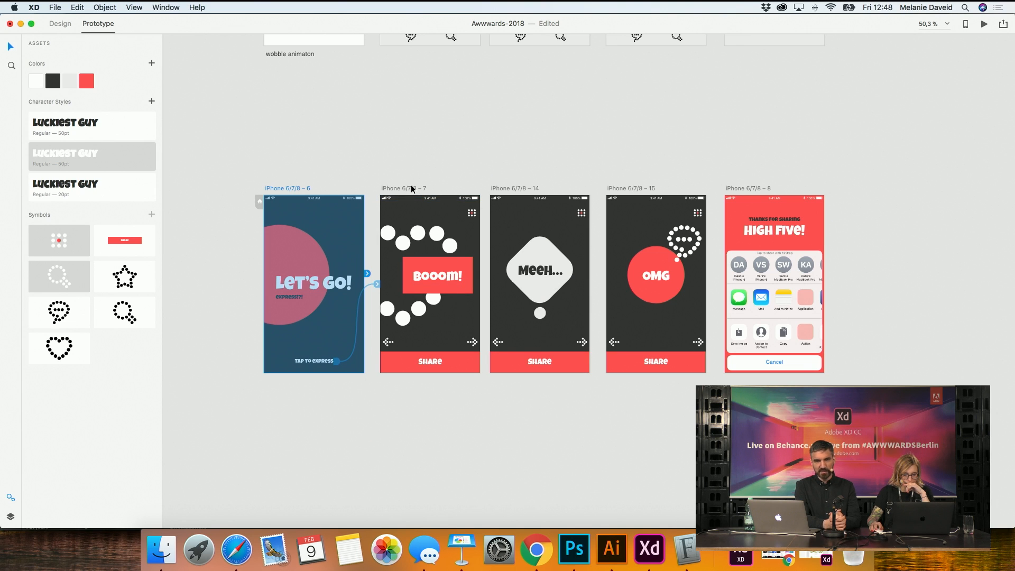
{"action": "left_click", "coordinate": [655, 362]}
{"action": "left_click_drag", "start_coordinate": [710, 364], "coordinate": [730, 362]}
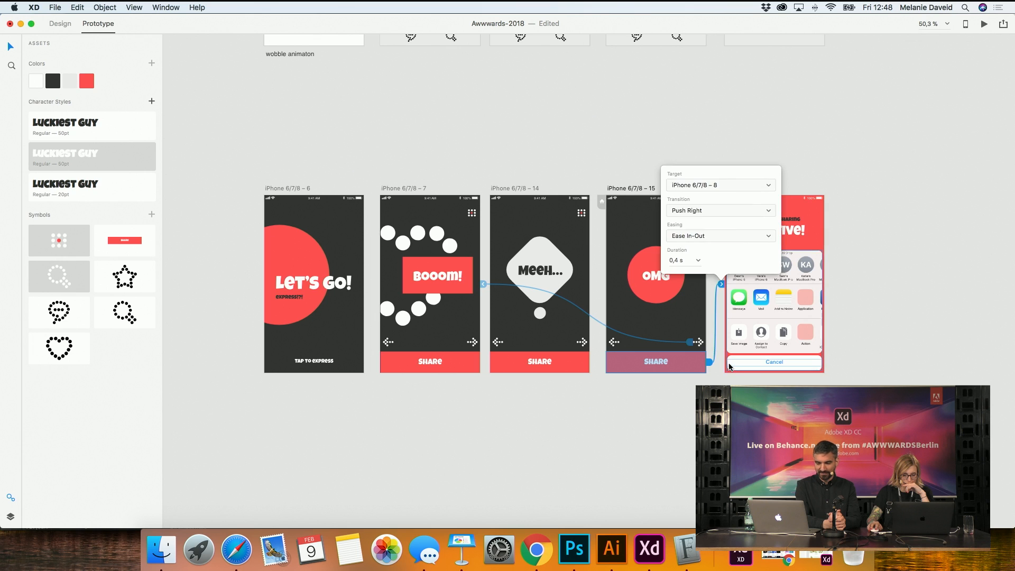
{"action": "left_click", "coordinate": [701, 211]}
{"action": "left_click", "coordinate": [701, 220]}
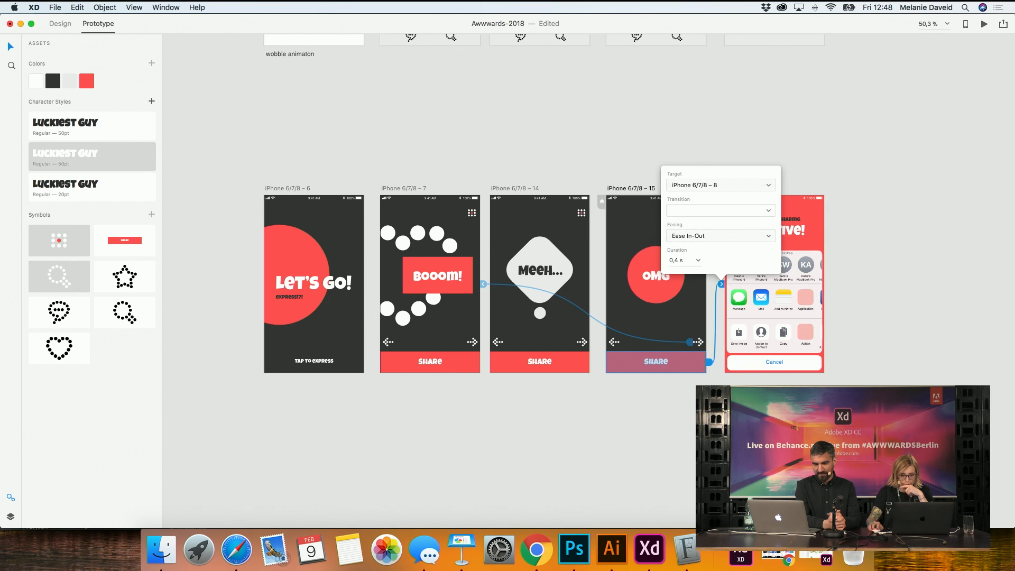
Link the SHARE bars of the MEEH... and BOOOM! screens to the HIGH FIVE! artboard with Push Up
{"action": "left_click", "coordinate": [541, 361]}
{"action": "left_click_drag", "start_coordinate": [592, 362], "coordinate": [757, 358]}
{"action": "left_click", "coordinate": [655, 361]}
{"action": "left_click", "coordinate": [459, 365]}
{"action": "left_click_drag", "start_coordinate": [483, 362], "coordinate": [771, 309]}
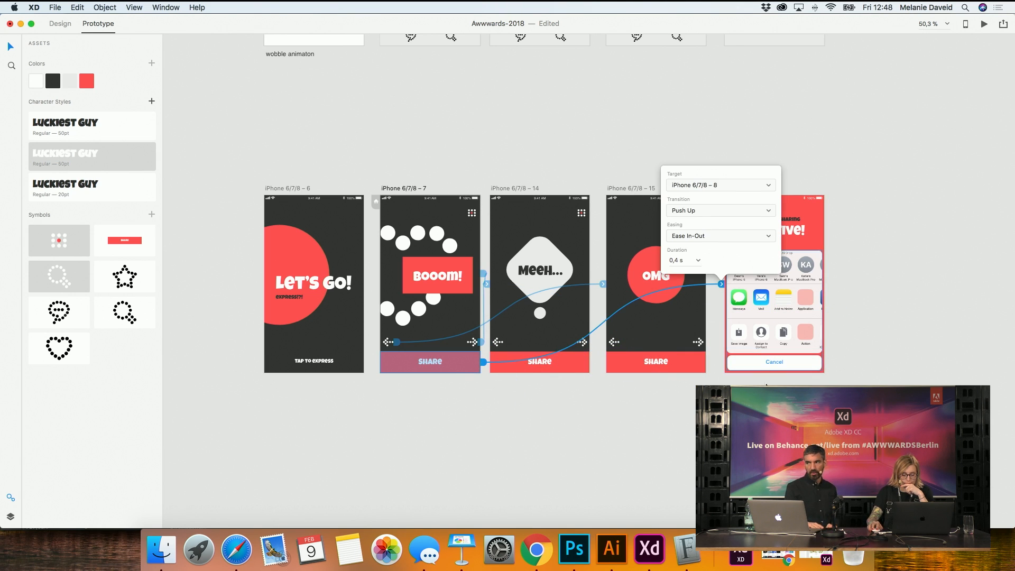
{"action": "left_click", "coordinate": [766, 384]}
Show all prototype links across the artboards, then preview the prototype's start screen and close the preview
{"action": "key", "text": "super+a"}
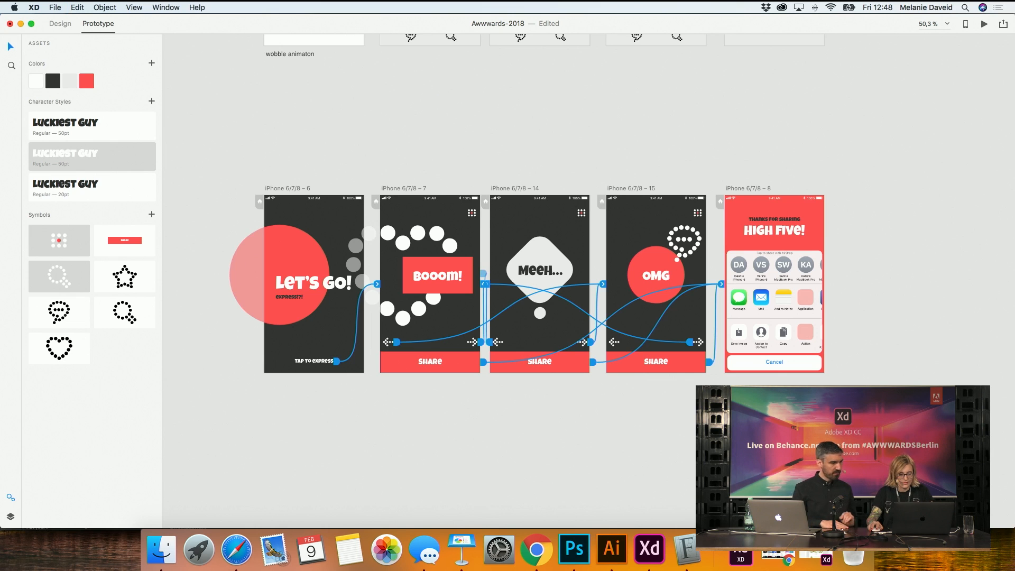
{"action": "key", "text": "Escape"}
{"action": "key", "text": "super+a"}
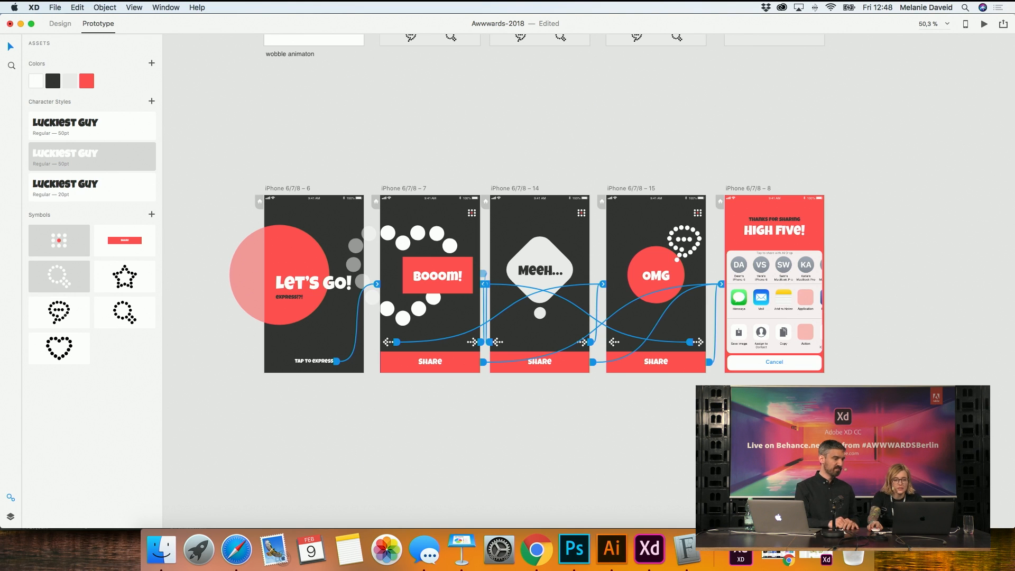
{"action": "key", "text": "Escape"}
{"action": "left_click", "coordinate": [986, 24]}
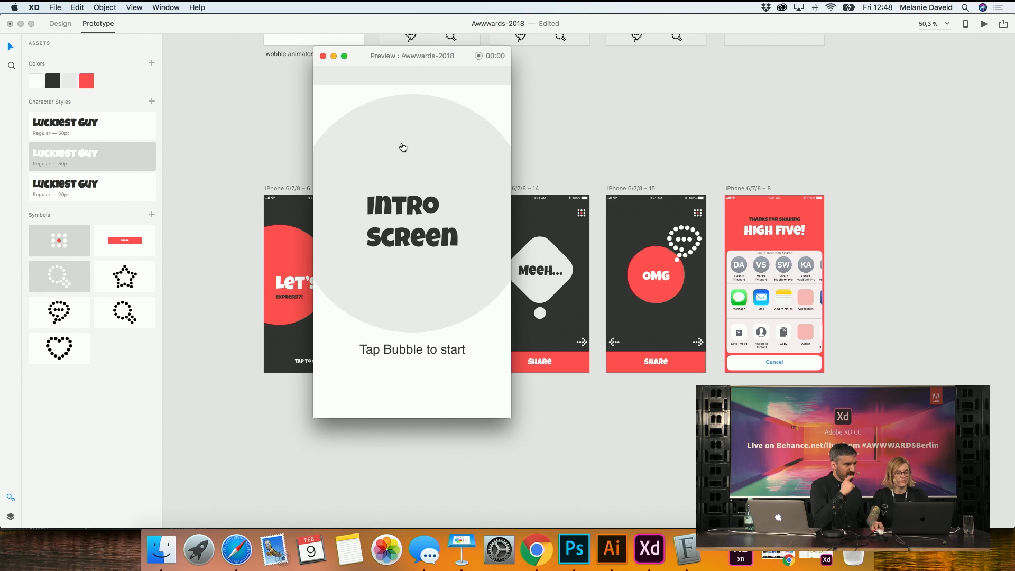
{"action": "left_click", "coordinate": [323, 56]}
Set the LET'S GO! artboard as the prototype's home screen and check it in a preview
{"action": "left_click", "coordinate": [285, 188]}
{"action": "key", "text": "Escape"}
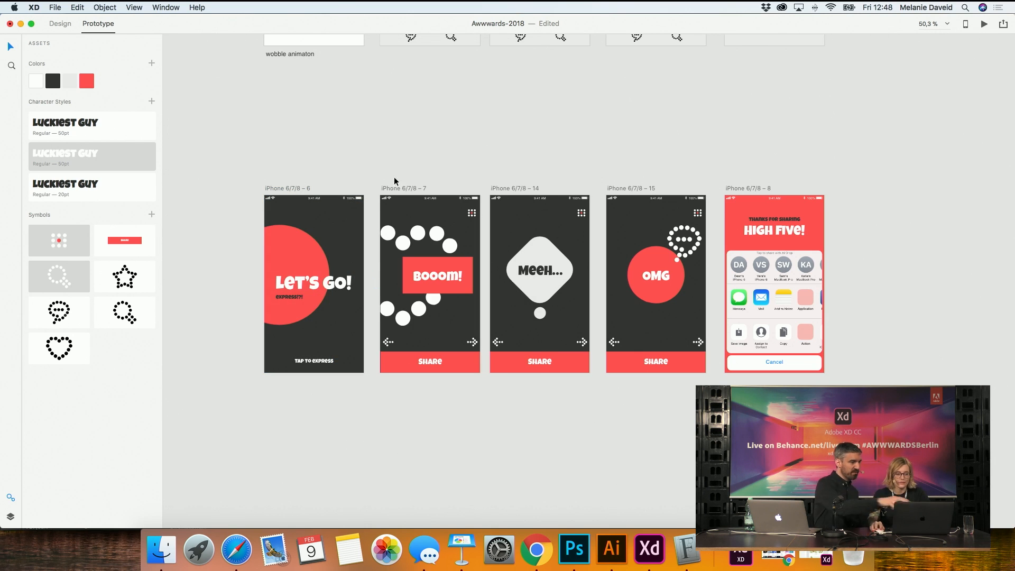
{"action": "left_click", "coordinate": [270, 198]}
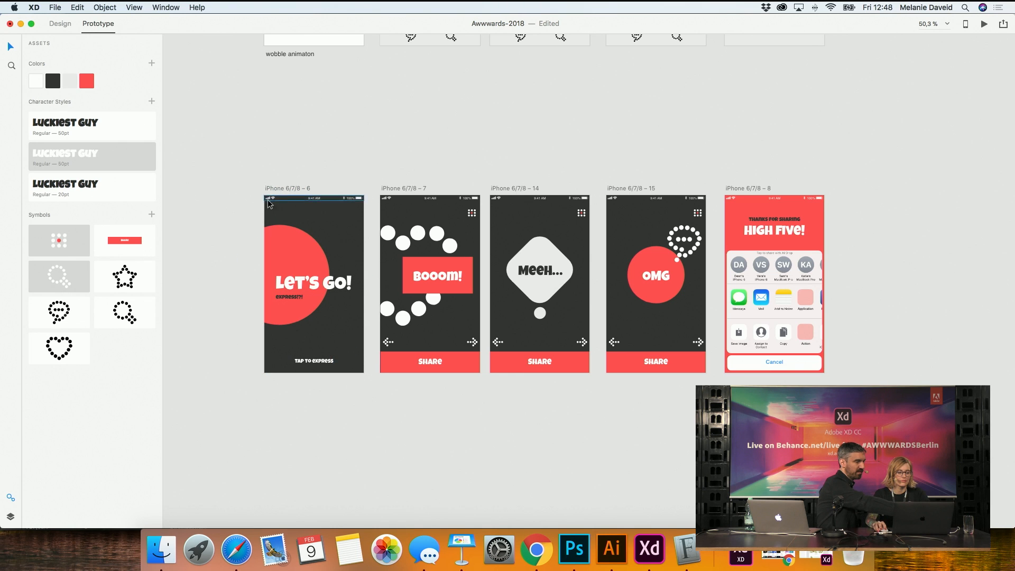
{"action": "left_click", "coordinate": [282, 199]}
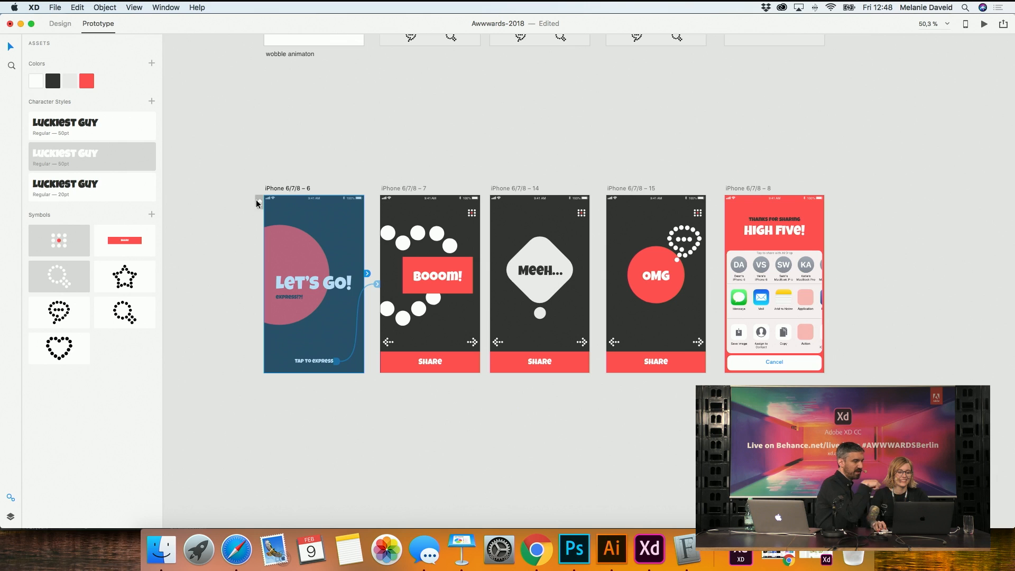
{"action": "left_click", "coordinate": [261, 209]}
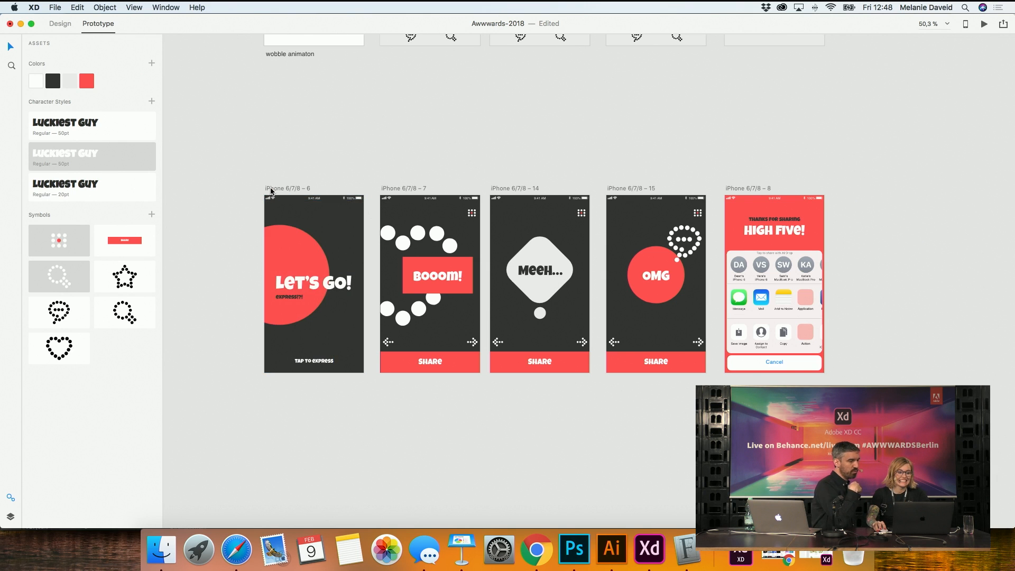
{"action": "left_click", "coordinate": [266, 204]}
{"action": "left_click", "coordinate": [259, 202]}
{"action": "left_click", "coordinate": [254, 239]}
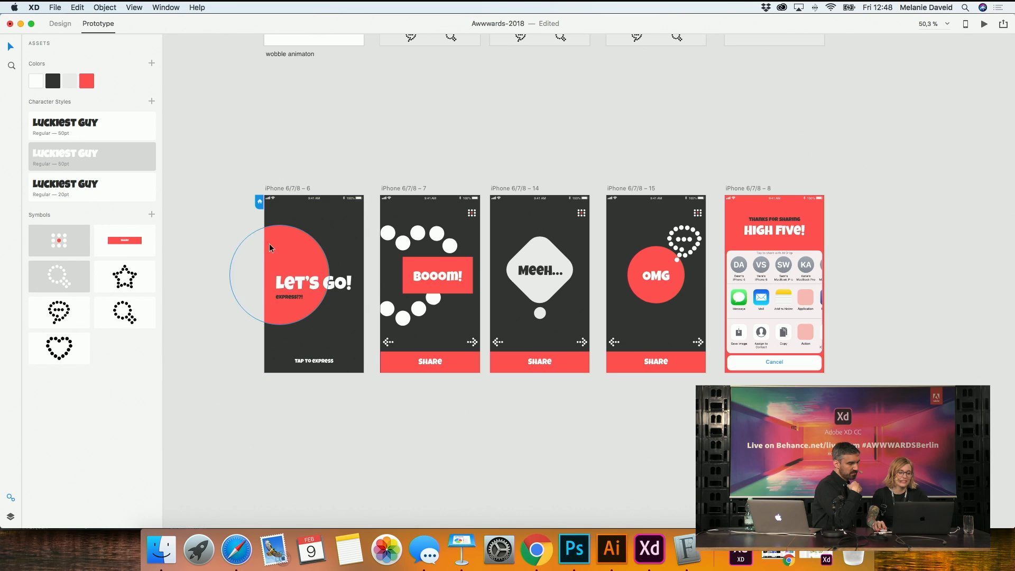
{"action": "left_click", "coordinate": [984, 24]}
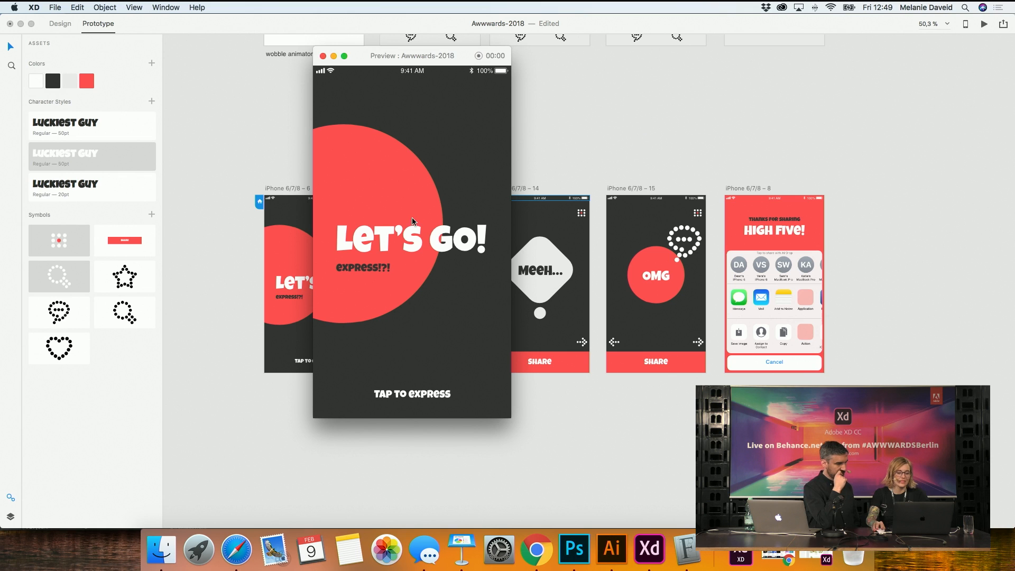
{"action": "left_click", "coordinate": [323, 55]}
Link the whole LET'S GO! artboard to the BOOOM! artboard with a Push Up transition and Ease In-Out easing
{"action": "left_click", "coordinate": [314, 360]}
{"action": "left_click_drag", "start_coordinate": [336, 361], "coordinate": [381, 297]}
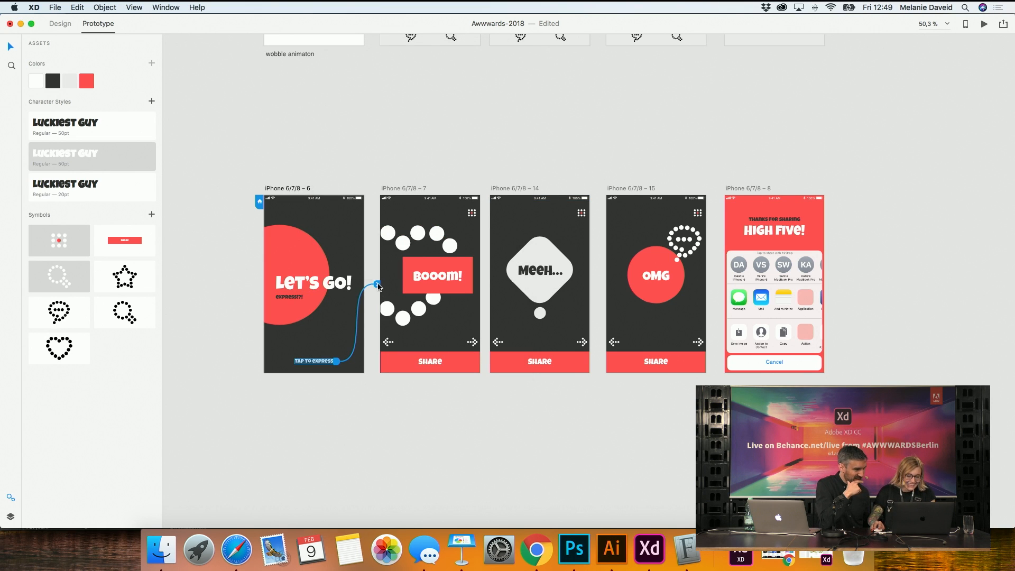
{"action": "left_click", "coordinate": [326, 319]}
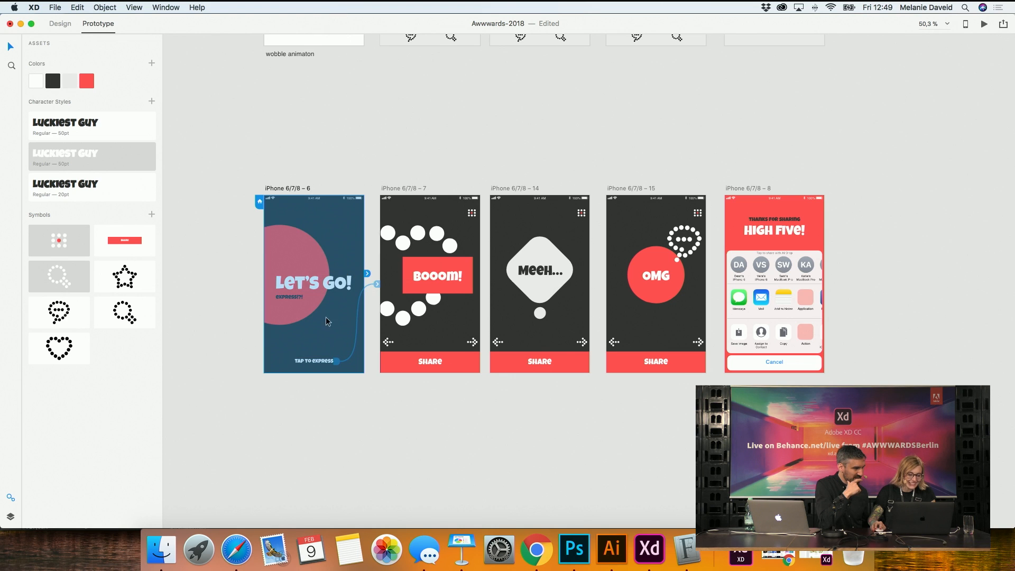
{"action": "left_click", "coordinate": [376, 284]}
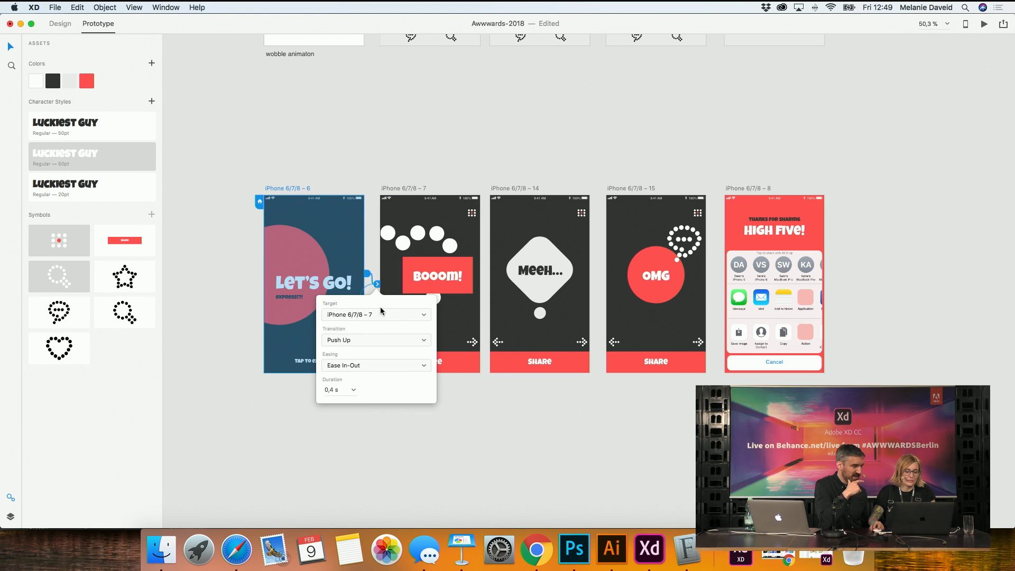
{"action": "left_click", "coordinate": [496, 427]}
Preview the prototype from the LET'S GO! screen and advance through BOOOM! to the MEEH... screen
{"action": "left_click", "coordinate": [982, 27]}
{"action": "left_click", "coordinate": [434, 248]}
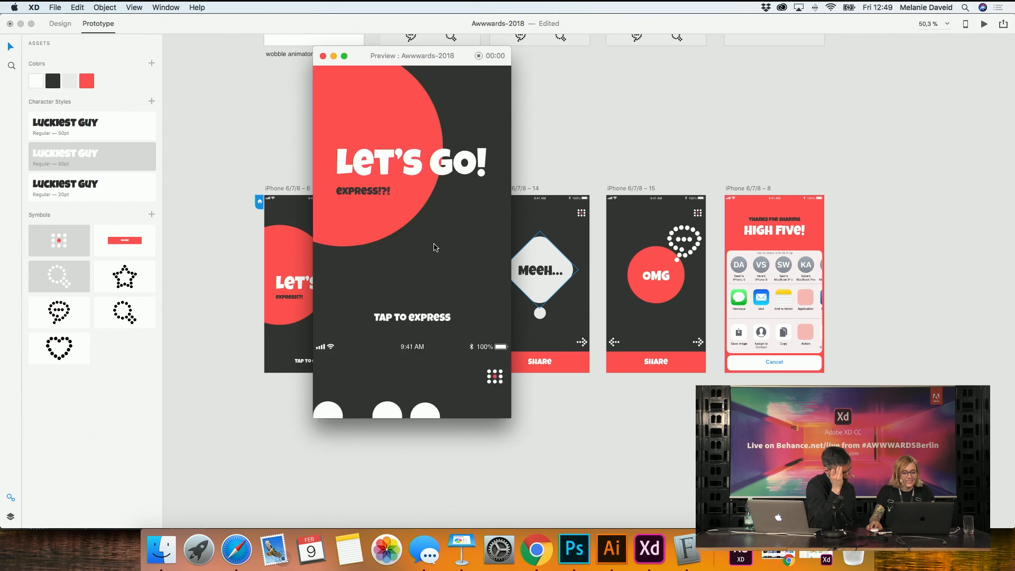
{"action": "left_click", "coordinate": [461, 274]}
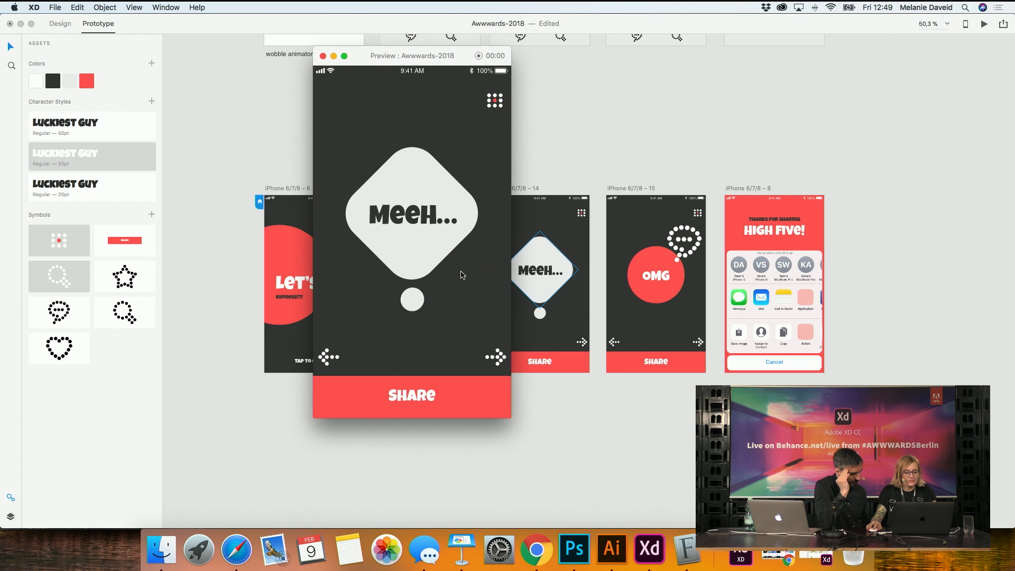
Test the forward, back and SHARE links in the preview through to the HIGH FIVE! screen, and close the preview
{"action": "left_click", "coordinate": [489, 361]}
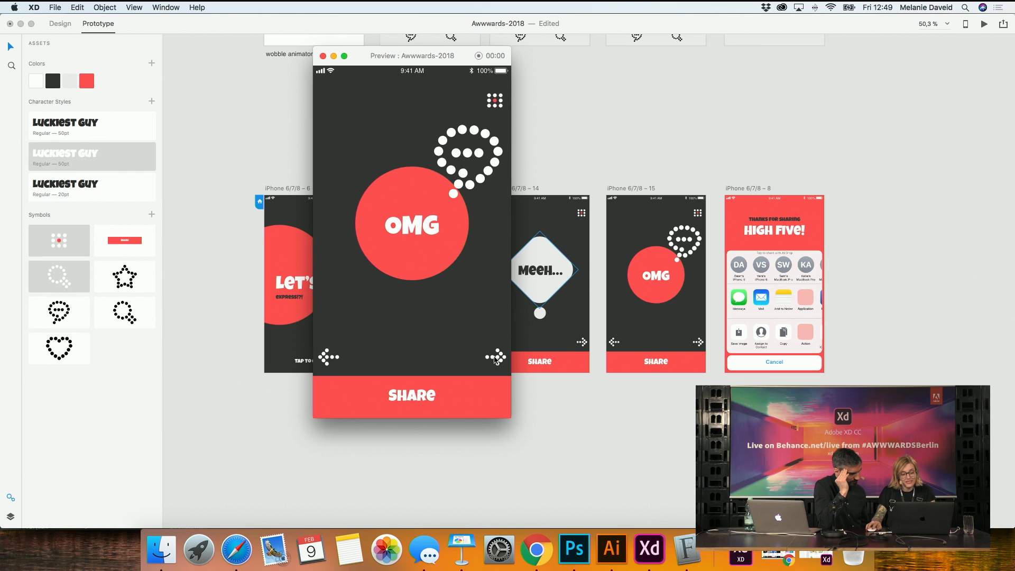
{"action": "left_click", "coordinate": [495, 359]}
{"action": "left_click", "coordinate": [496, 359]}
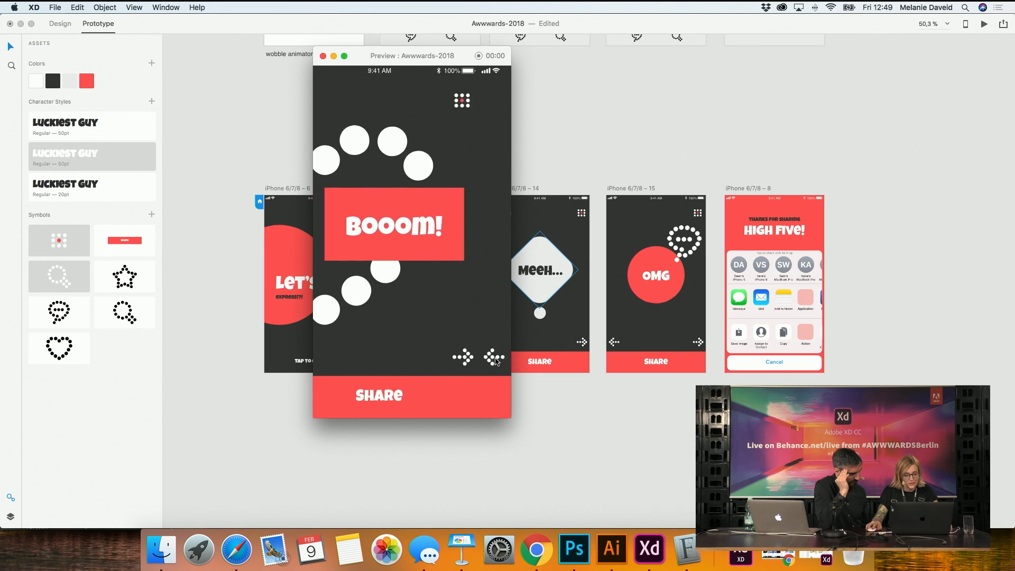
{"action": "left_click", "coordinate": [330, 357]}
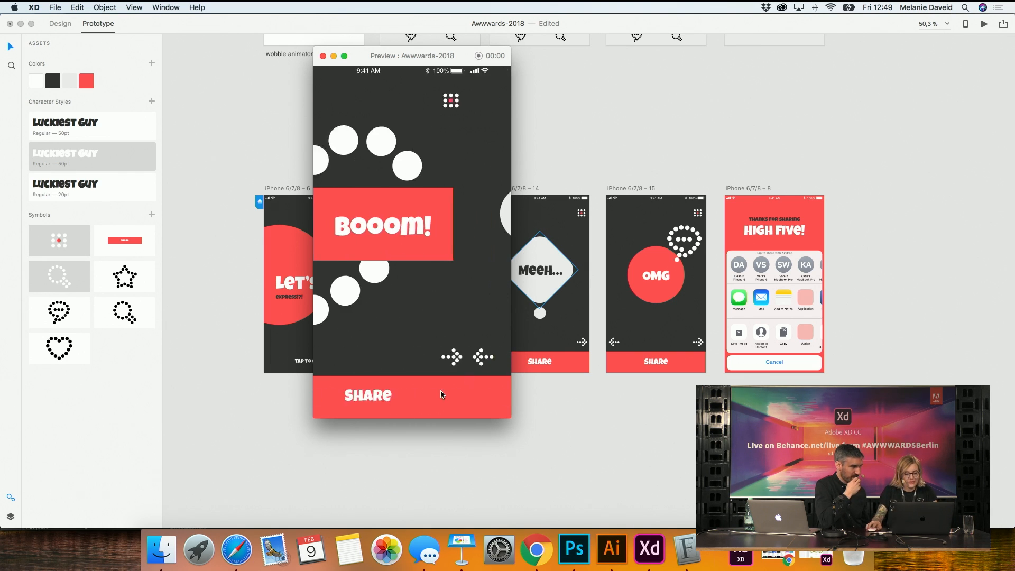
{"action": "left_click", "coordinate": [414, 397]}
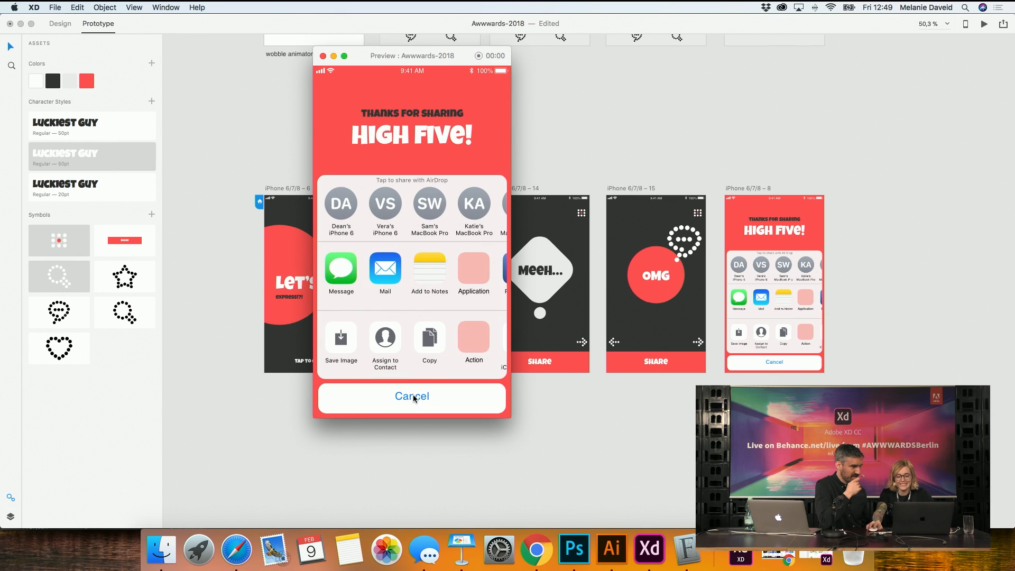
{"action": "left_click", "coordinate": [323, 56]}
Link the Cancel button on the HIGH FIVE! artboard to the LET'S GO! artboard with a Push Down transition
{"action": "left_click", "coordinate": [767, 361]}
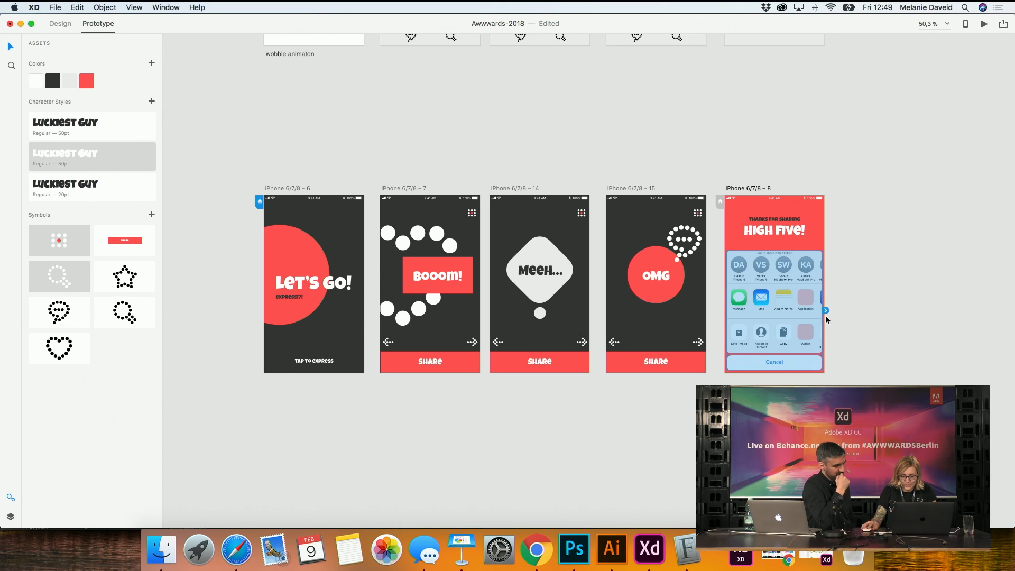
{"action": "left_click", "coordinate": [773, 367]}
{"action": "left_click_drag", "start_coordinate": [825, 363], "coordinate": [311, 369]}
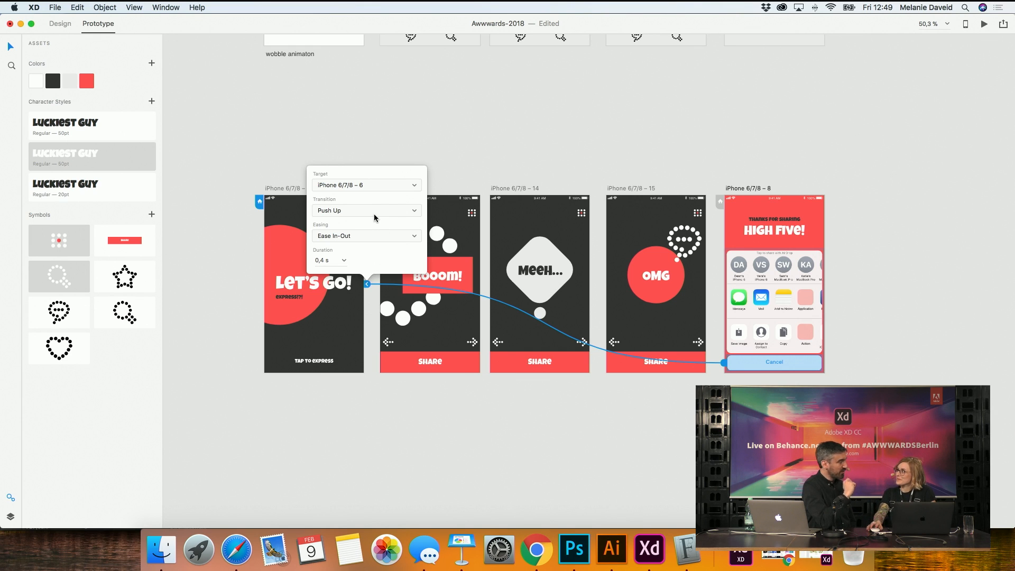
{"action": "left_click", "coordinate": [387, 128]}
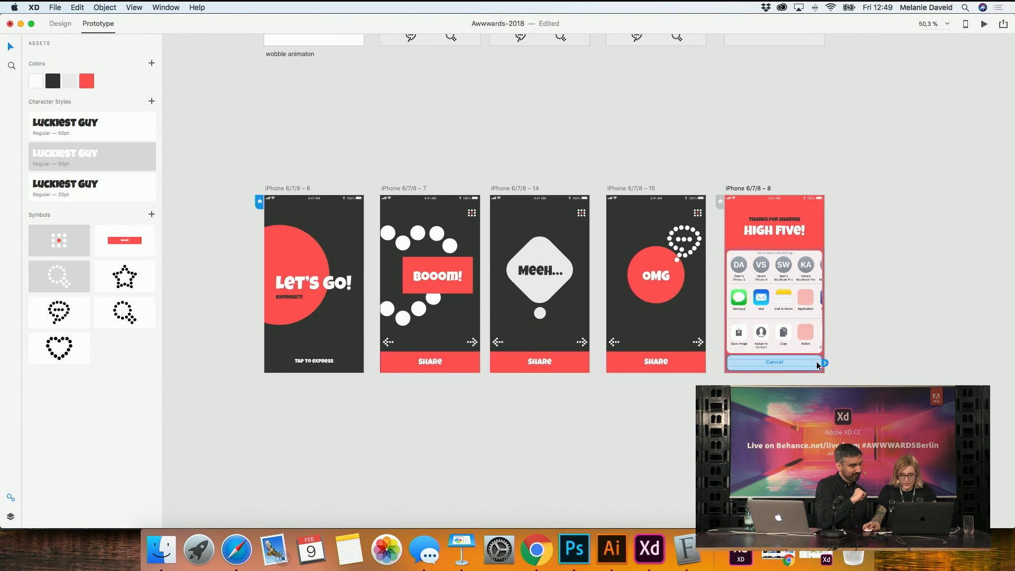
{"action": "left_click_drag", "start_coordinate": [825, 363], "coordinate": [308, 372]}
{"action": "left_click", "coordinate": [381, 238]}
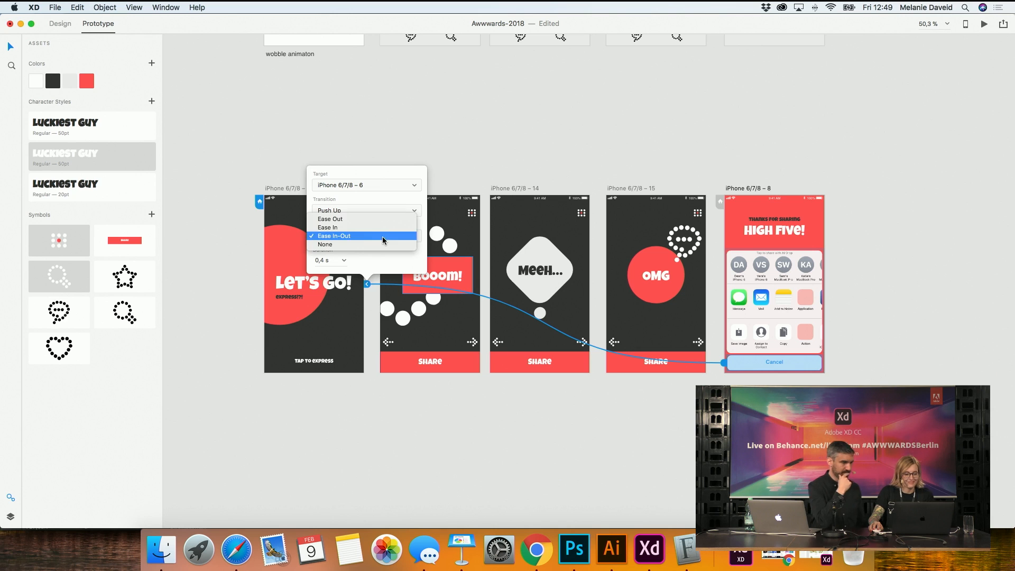
{"action": "left_click", "coordinate": [386, 210]}
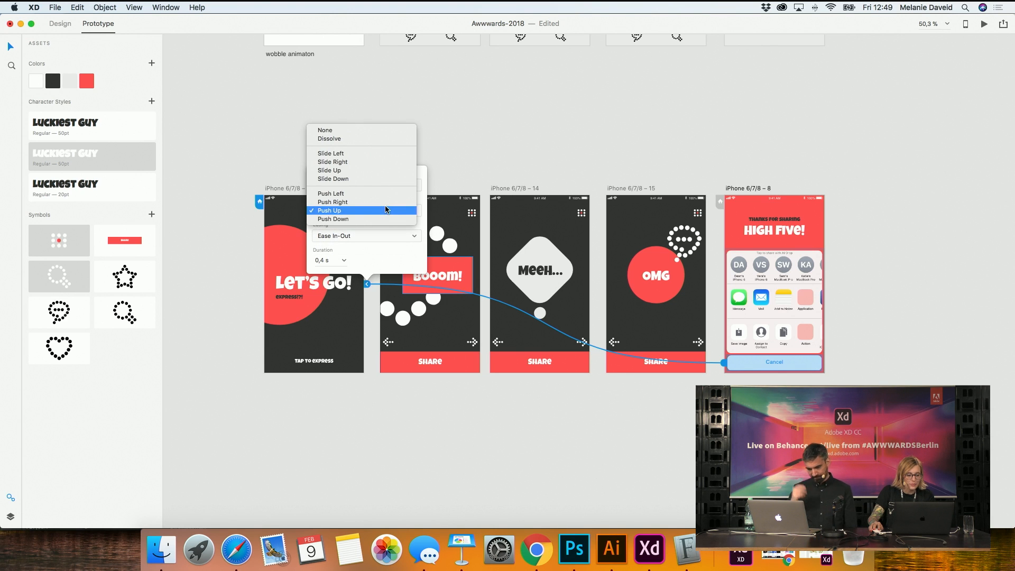
{"action": "left_click", "coordinate": [379, 218]}
Set the transition of the LET'S GO! artboard's link to the BOOOM! artboard to Slide Right
{"action": "left_click", "coordinate": [339, 335]}
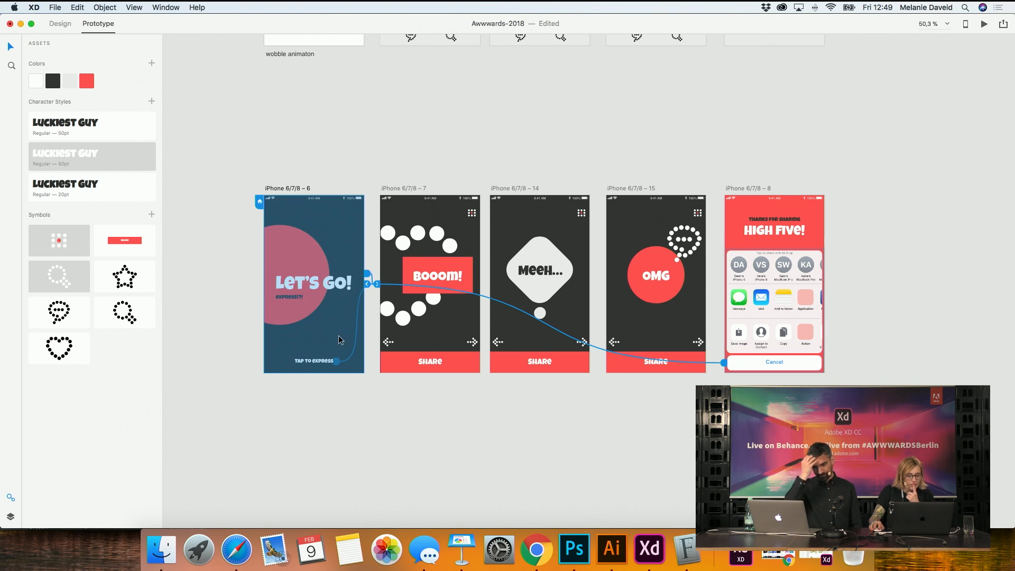
{"action": "left_click", "coordinate": [369, 283]}
{"action": "left_click", "coordinate": [365, 284]}
{"action": "left_click", "coordinate": [366, 274]}
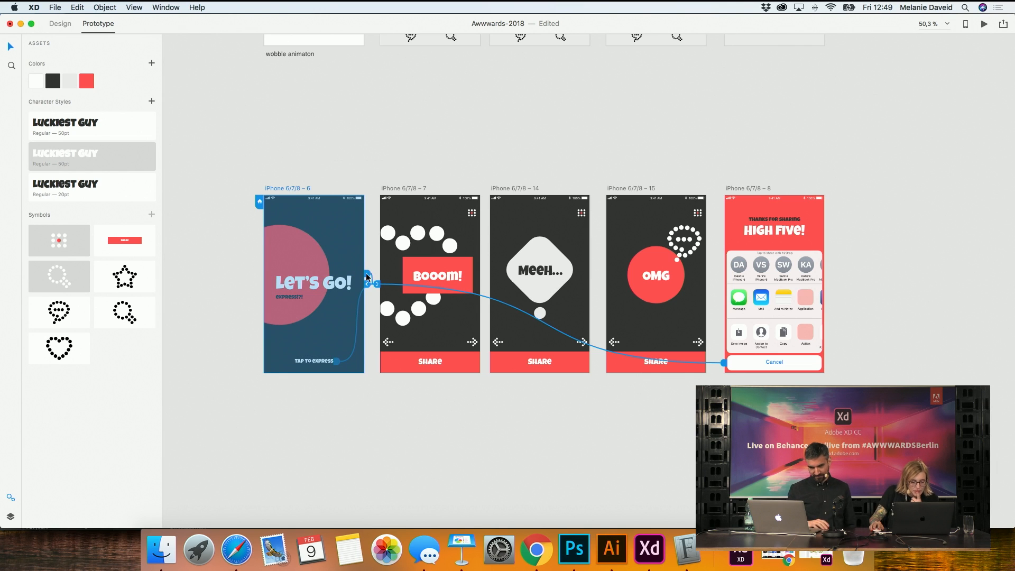
{"action": "left_click", "coordinate": [367, 274]}
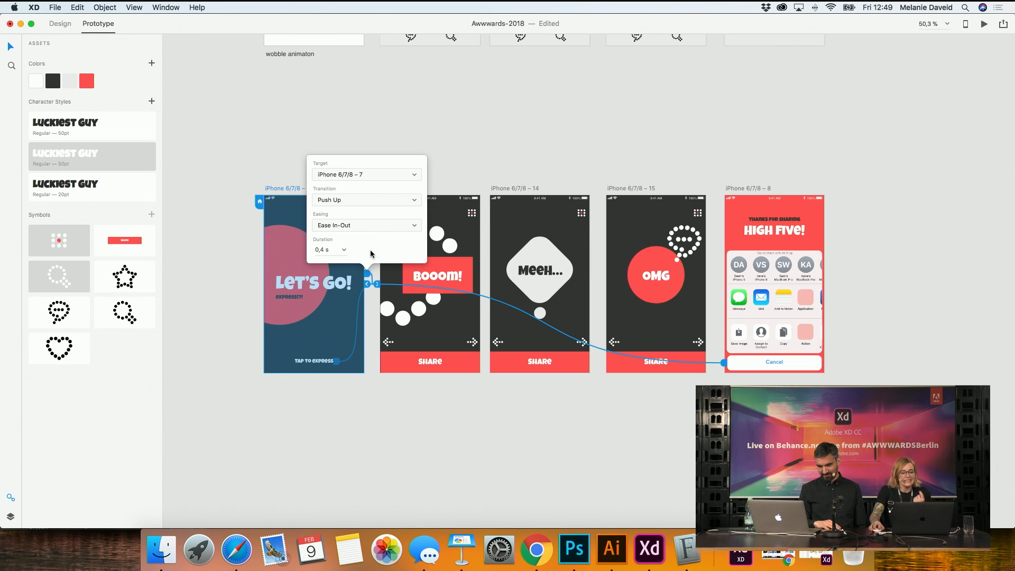
{"action": "left_click", "coordinate": [373, 289]}
{"action": "left_click", "coordinate": [365, 271]}
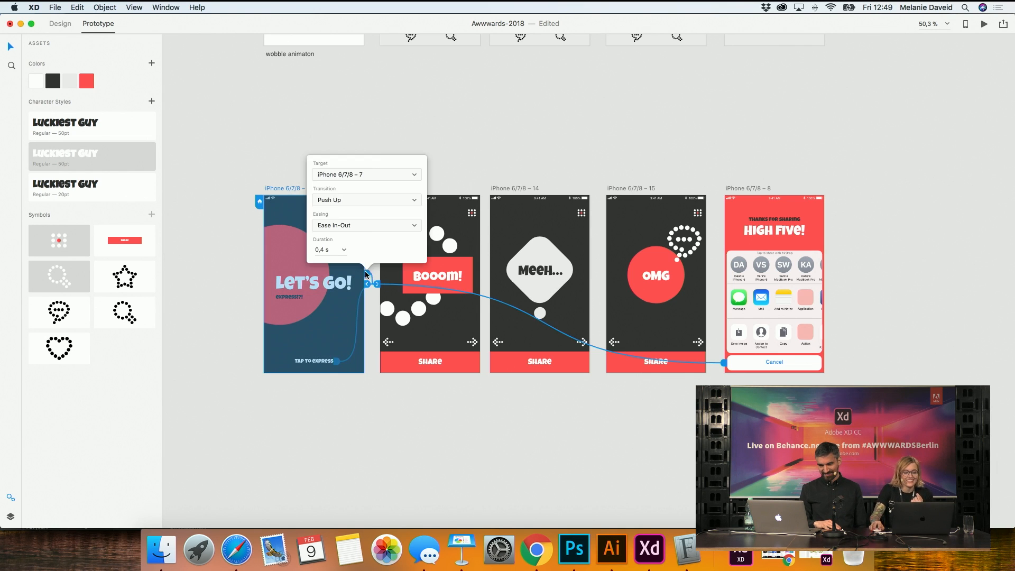
{"action": "left_click", "coordinate": [374, 200]}
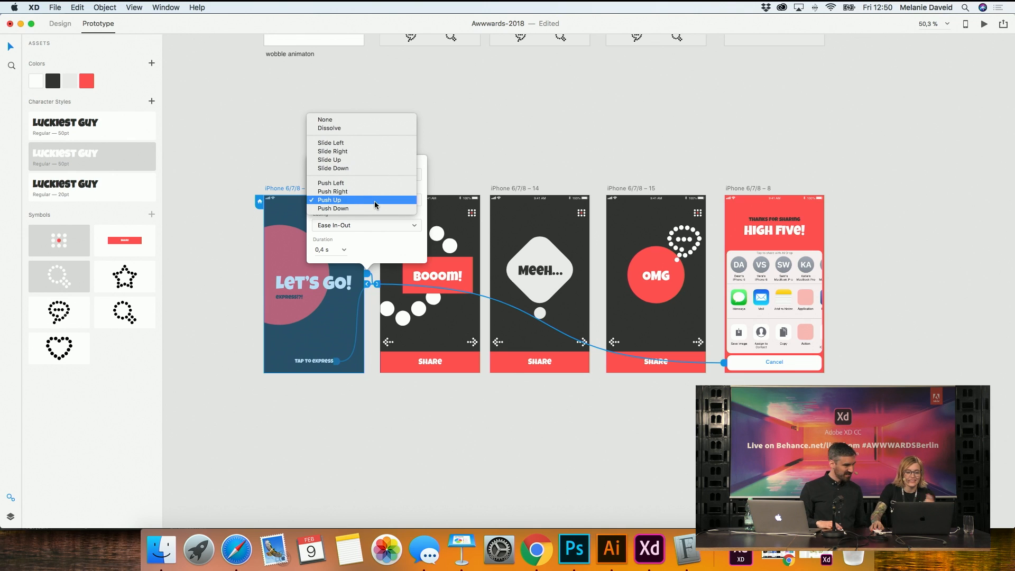
{"action": "left_click", "coordinate": [363, 152]}
Preview the transition from the LET'S GO! screen to the BOOOM! screen and close the preview
{"action": "key", "text": "super+Return"}
{"action": "left_click", "coordinate": [402, 288]}
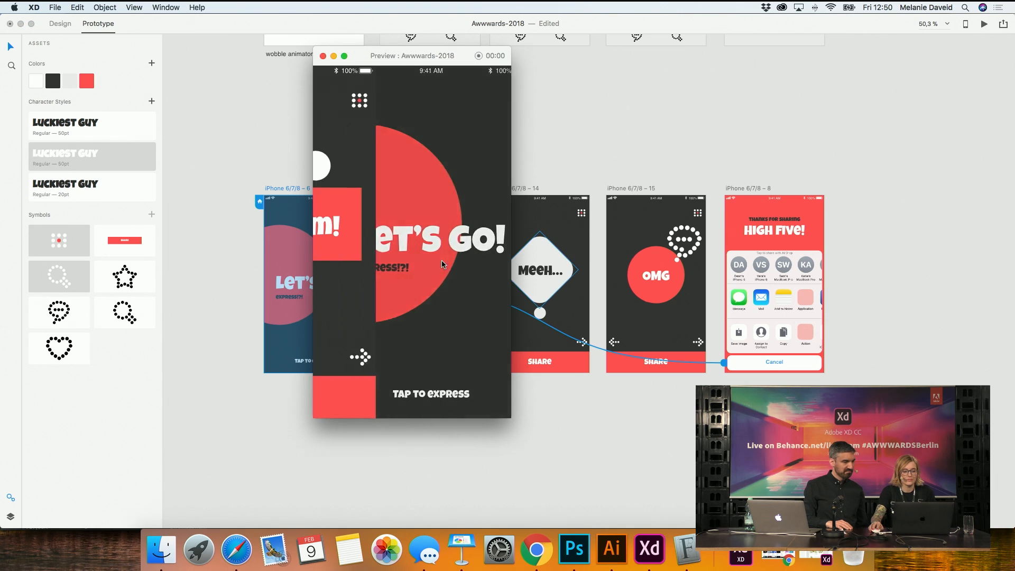
{"action": "left_click", "coordinate": [334, 83]}
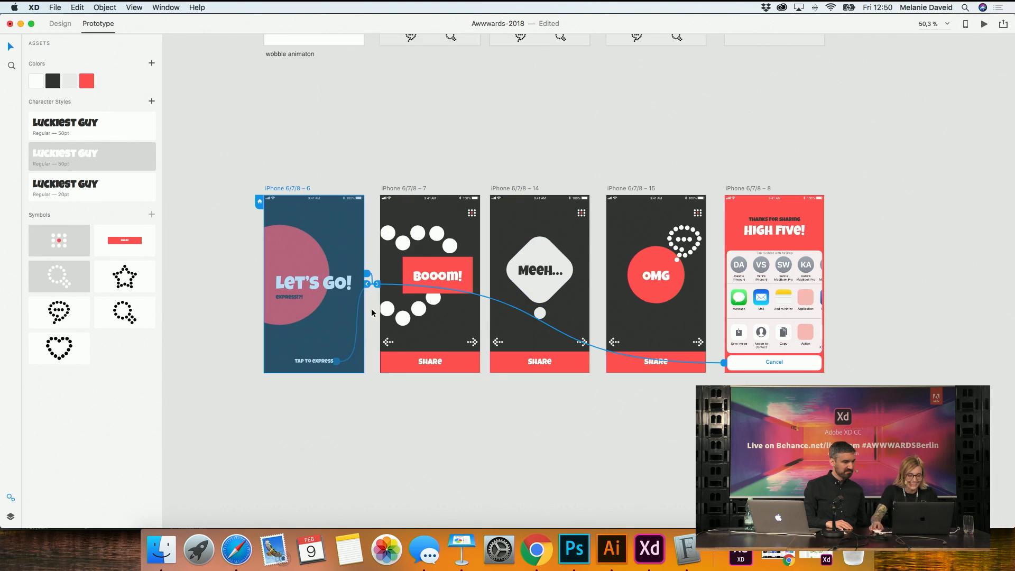
Revise the transition choice on the link from LET'S GO! to BOOOM! and deselect the artboard
{"action": "left_click", "coordinate": [366, 276]}
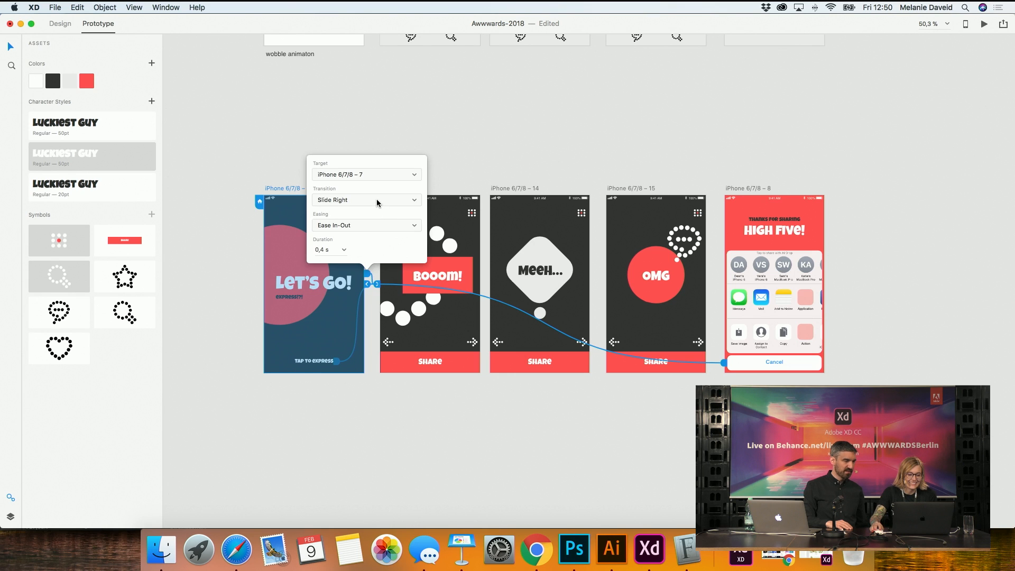
{"action": "left_click", "coordinate": [377, 199]}
{"action": "left_click", "coordinate": [377, 195]}
{"action": "left_click", "coordinate": [471, 164]}
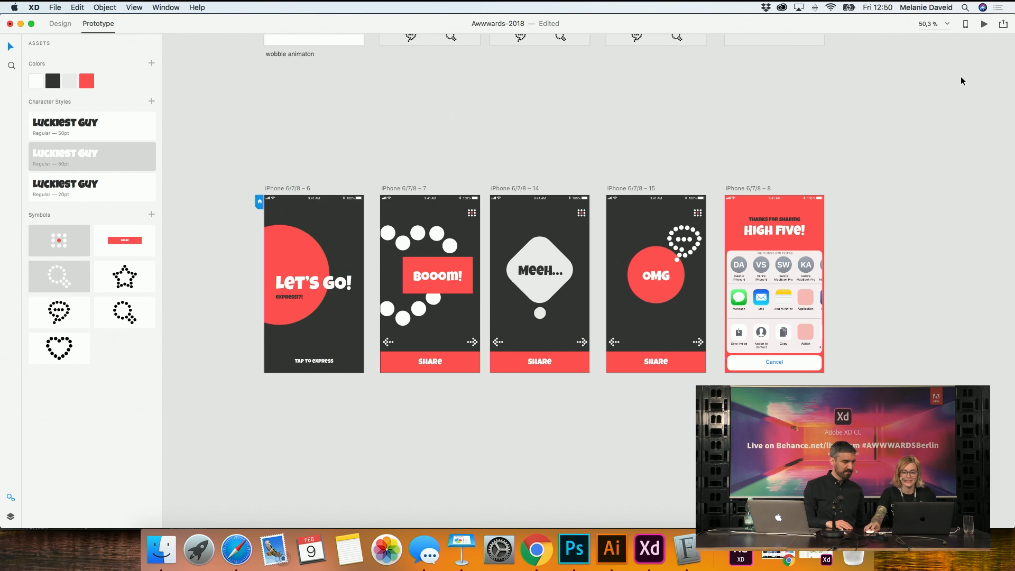
Publish the prototype as a public link titled "Adobe Live x Awwwards" plus the designer's first name, with comments allowed
{"action": "left_click", "coordinate": [1002, 26]}
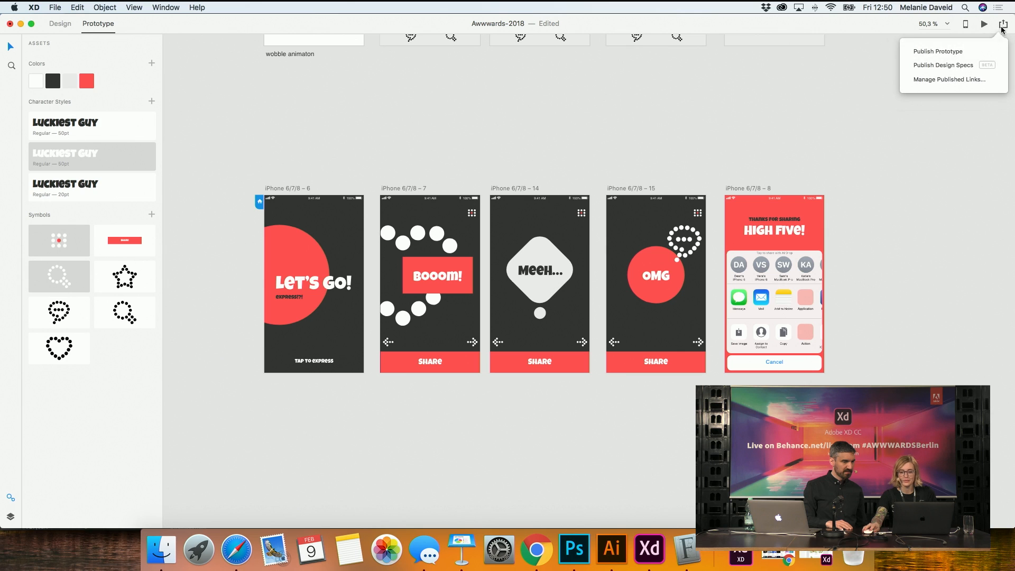
{"action": "left_click", "coordinate": [923, 52]}
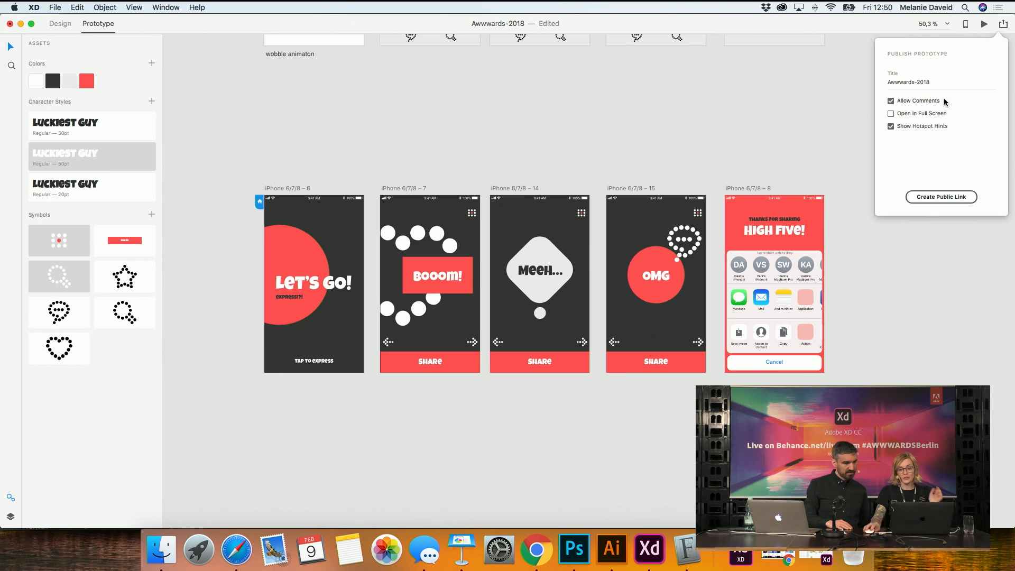
{"action": "left_click", "coordinate": [939, 80]}
{"action": "left_click", "coordinate": [939, 80]}
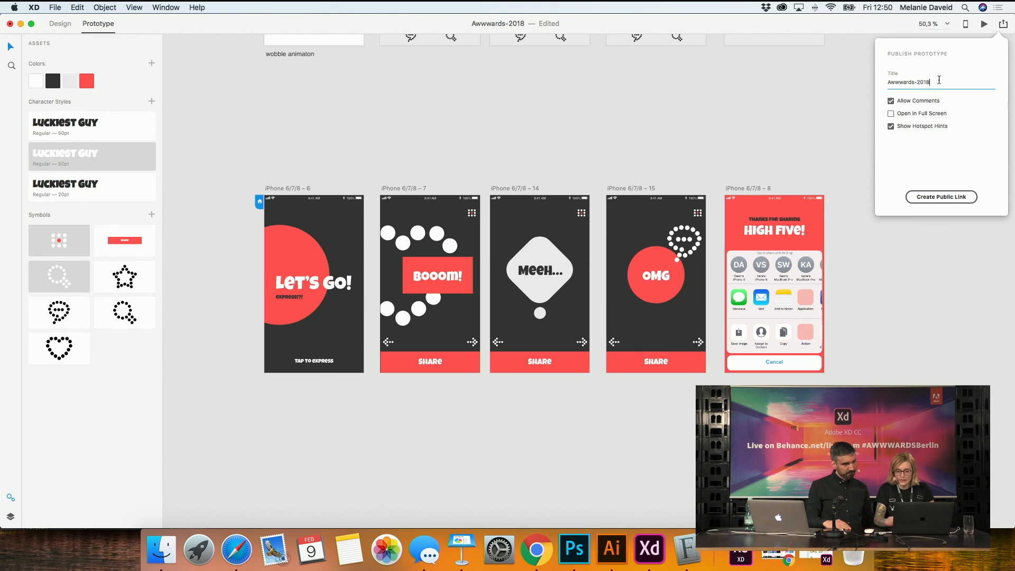
{"action": "key", "text": "super+a"}
{"action": "type", "text": "Ao"}
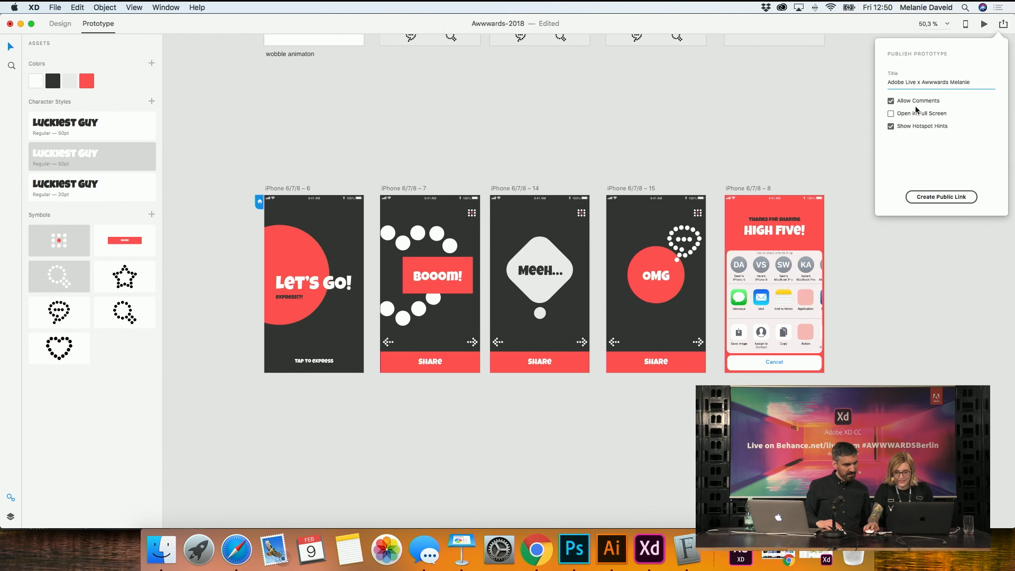
{"action": "left_click", "coordinate": [934, 199]}
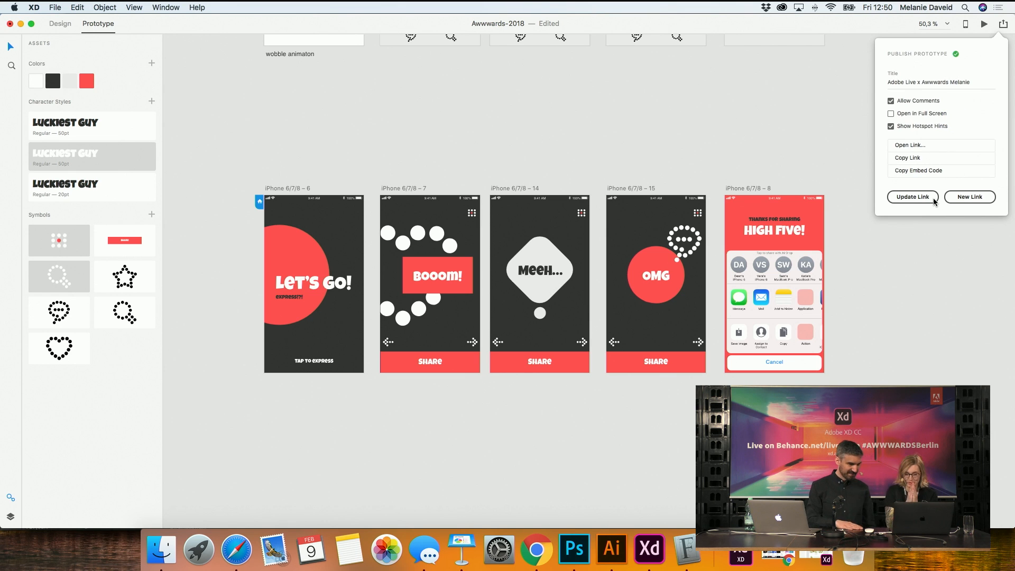
Open the published prototype in the browser and go through its screens to sharing and back to LET'S GO!
{"action": "left_click", "coordinate": [931, 145]}
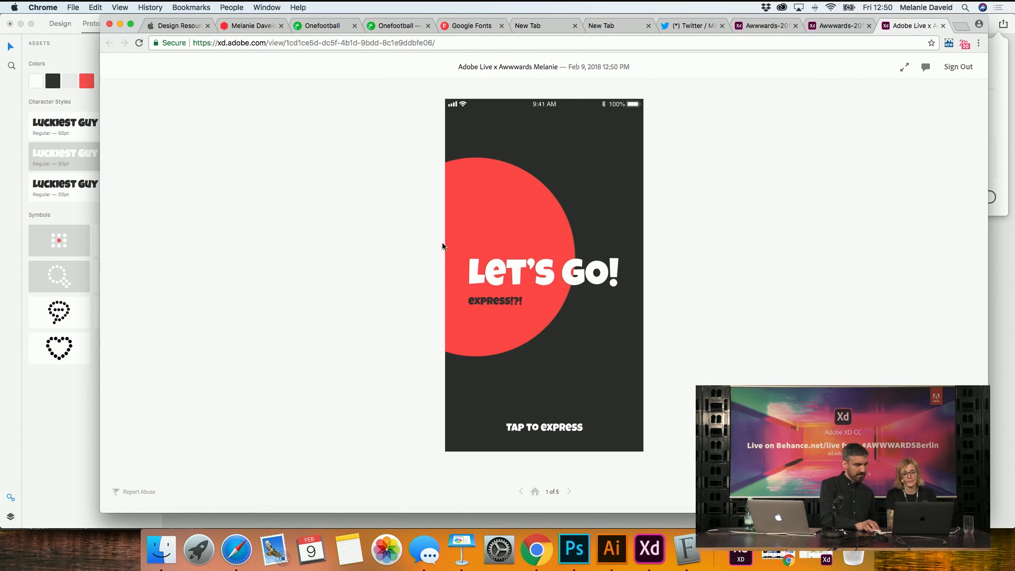
{"action": "left_click", "coordinate": [557, 426]}
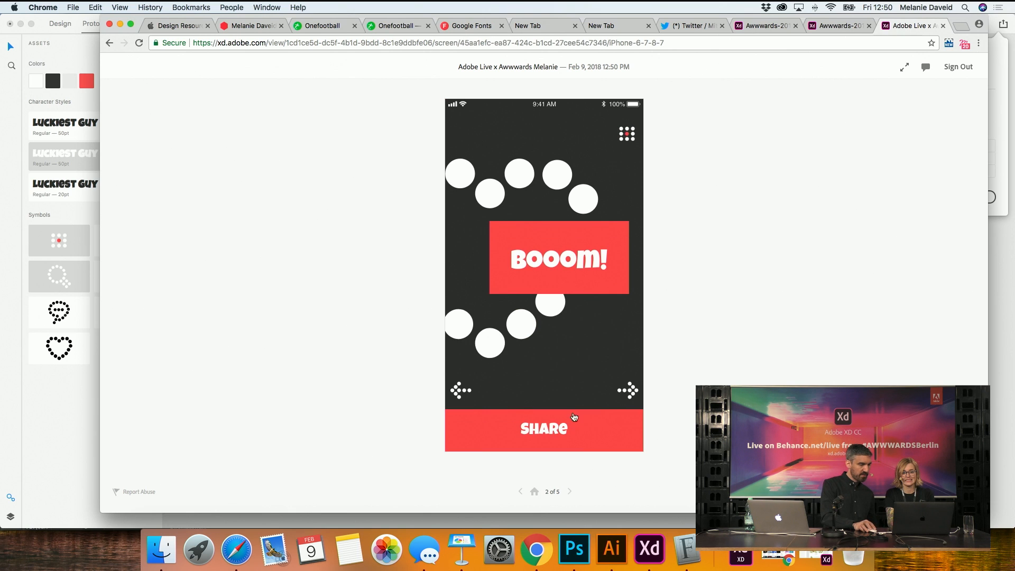
{"action": "left_click", "coordinate": [628, 393]}
{"action": "left_click", "coordinate": [628, 393]}
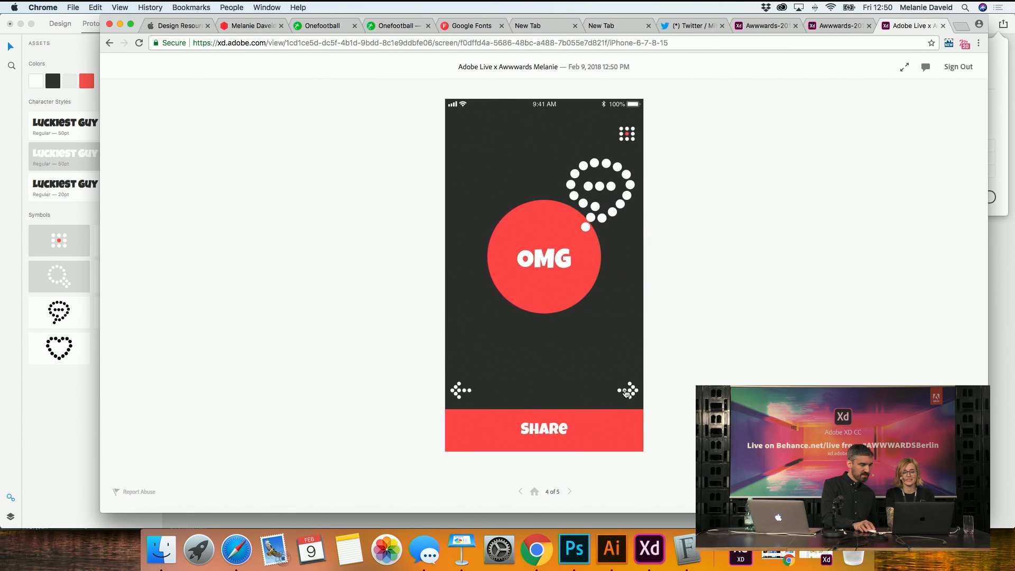
{"action": "left_click", "coordinate": [627, 392]}
{"action": "left_click", "coordinate": [546, 431]}
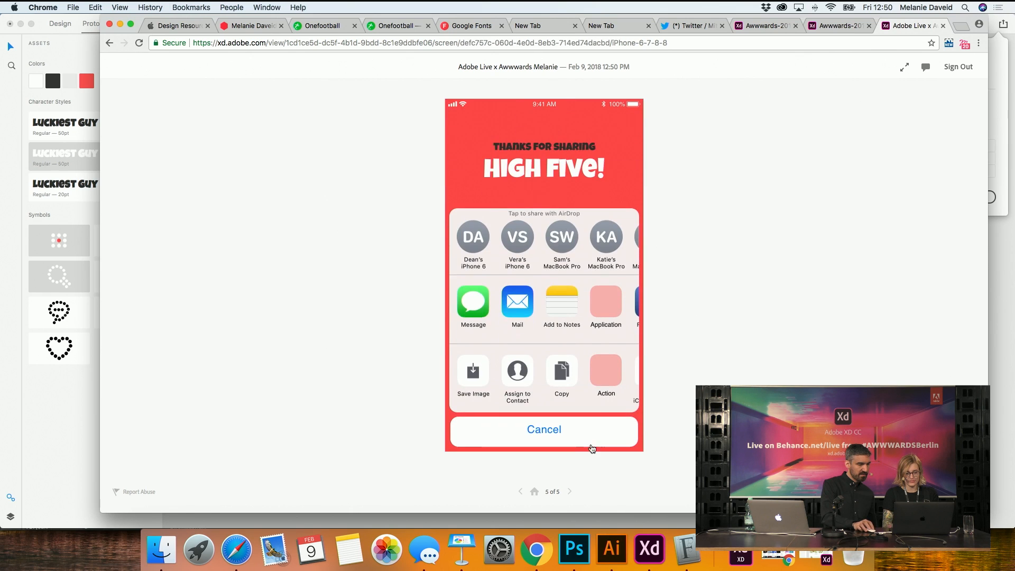
{"action": "left_click", "coordinate": [574, 429]}
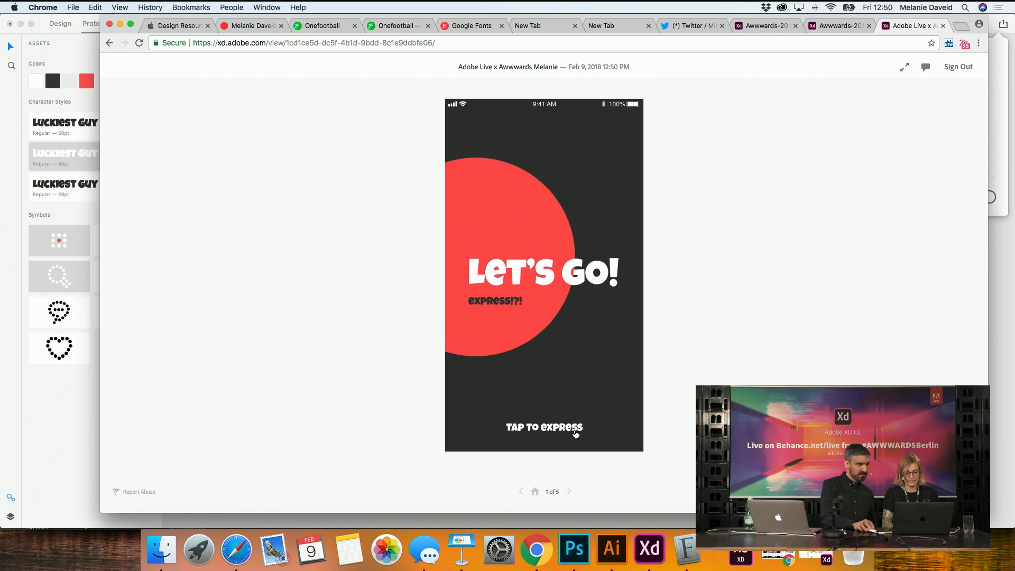
Pin the comment "sooo cool" above the LET'S GO! title in the published prototype and advance to the BOOOM! screen
{"action": "left_click", "coordinate": [926, 67]}
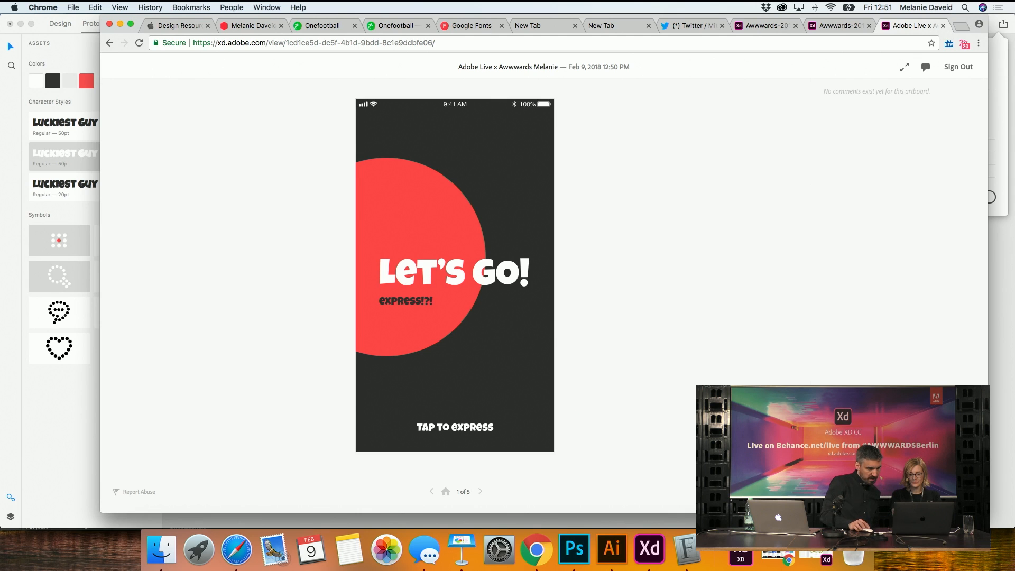
{"action": "left_click", "coordinate": [830, 496]}
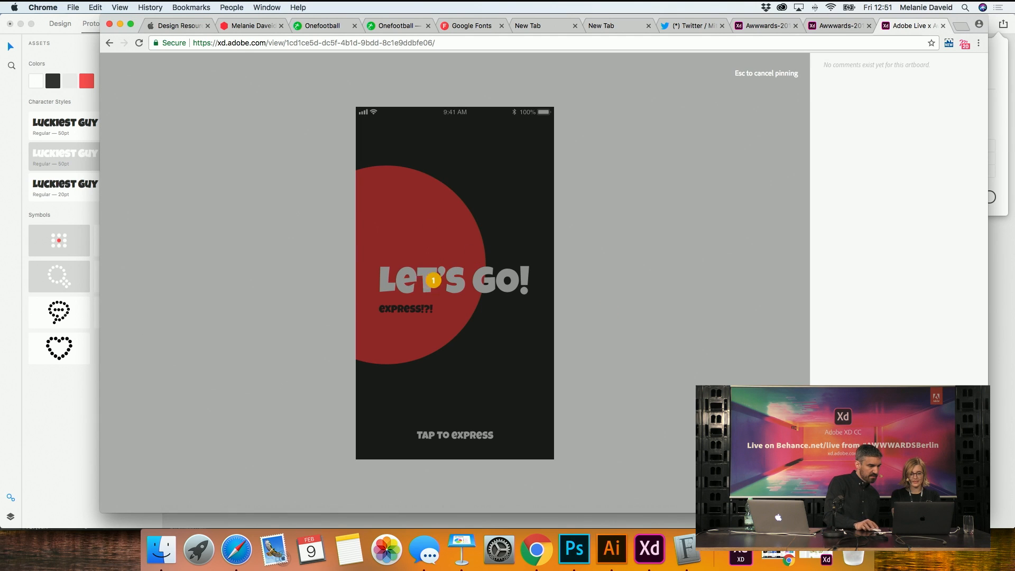
{"action": "left_click", "coordinate": [428, 241]}
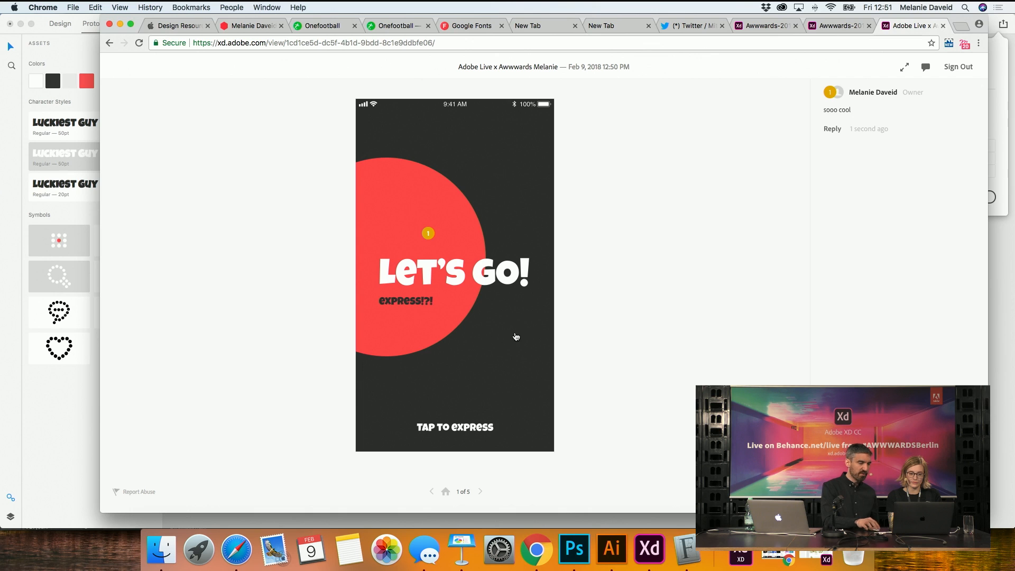
{"action": "left_click", "coordinate": [534, 340]}
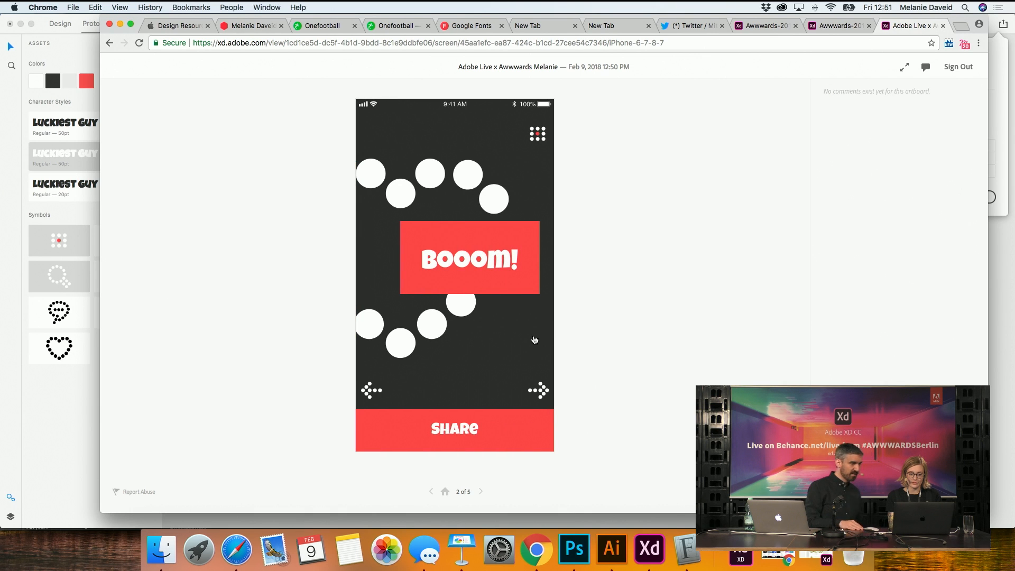